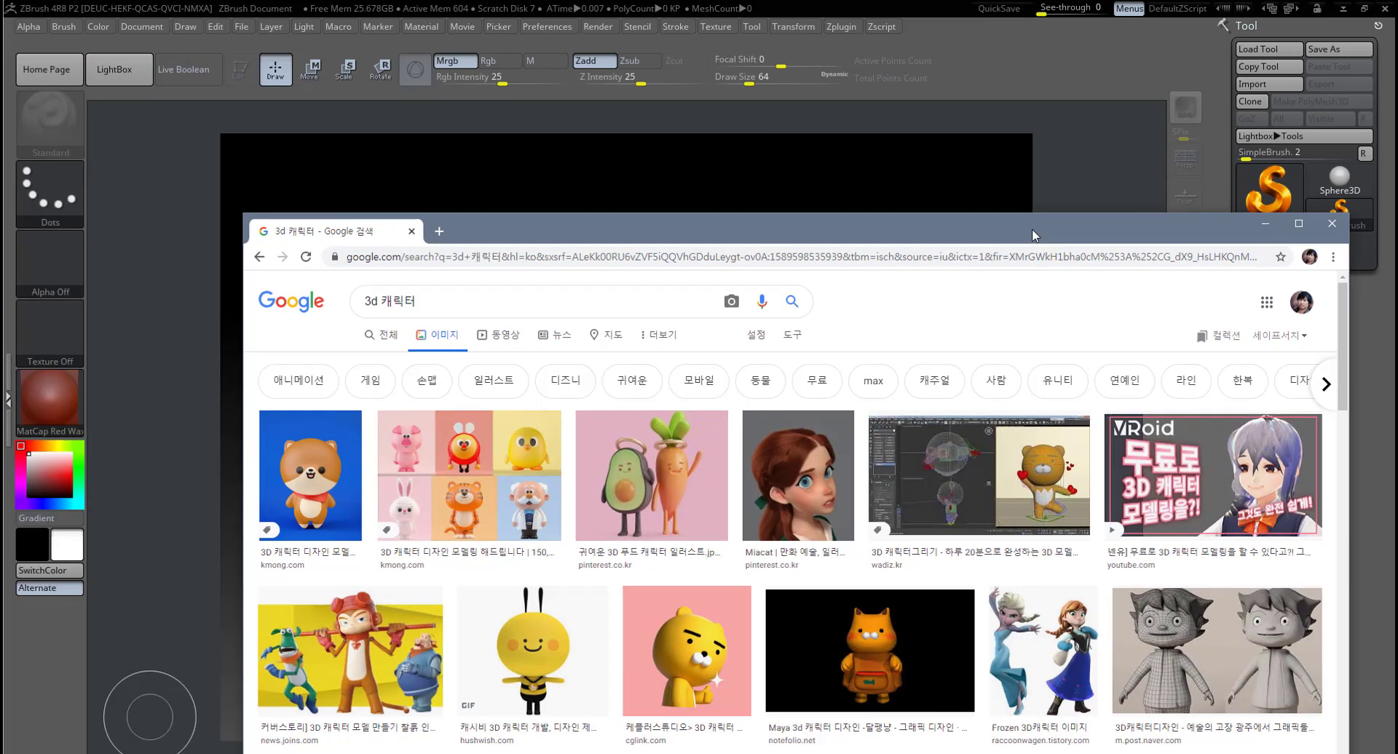
Step: Open the orange dog image's kmong source page from the 3d 캐릭터 image results in a new tab
{"action": "left_click_drag", "start_coordinate": [1005, 228], "coordinate": [855, 31]}
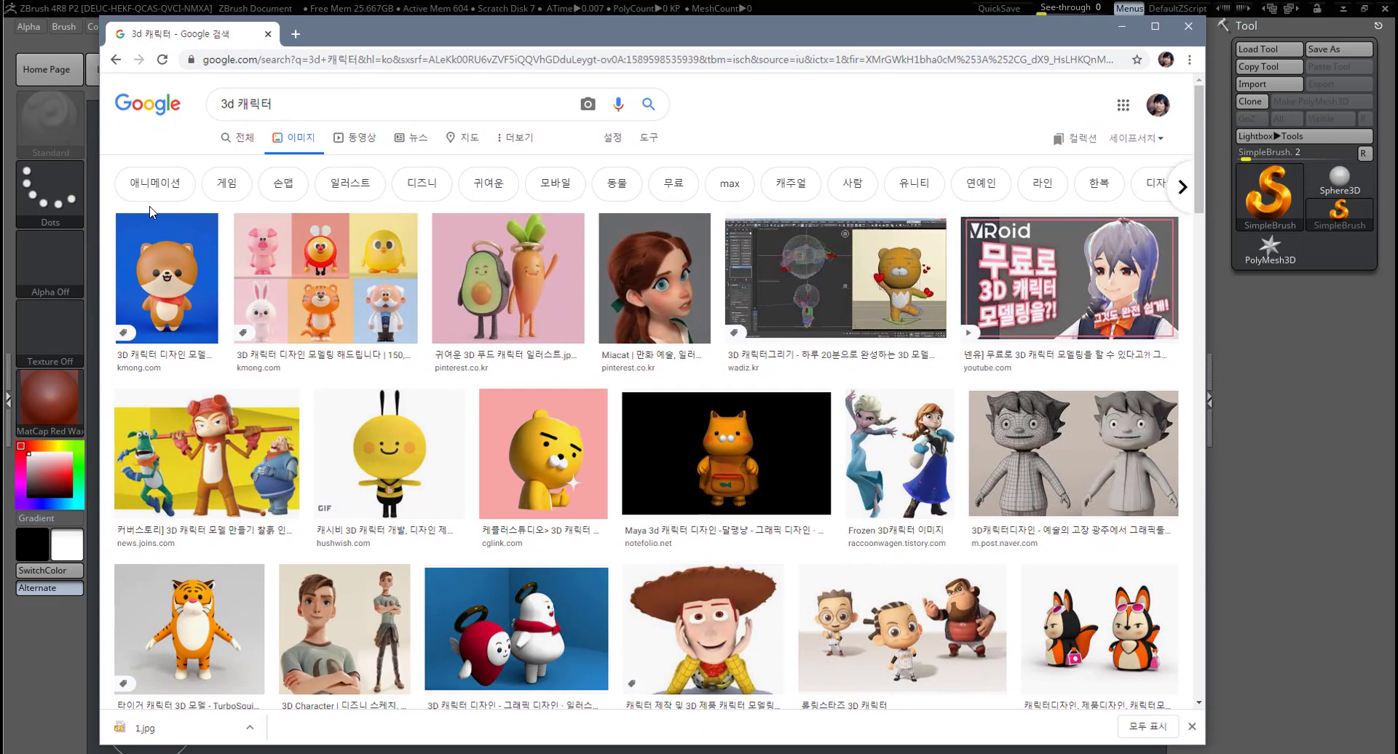
{"action": "left_click", "coordinate": [242, 137]}
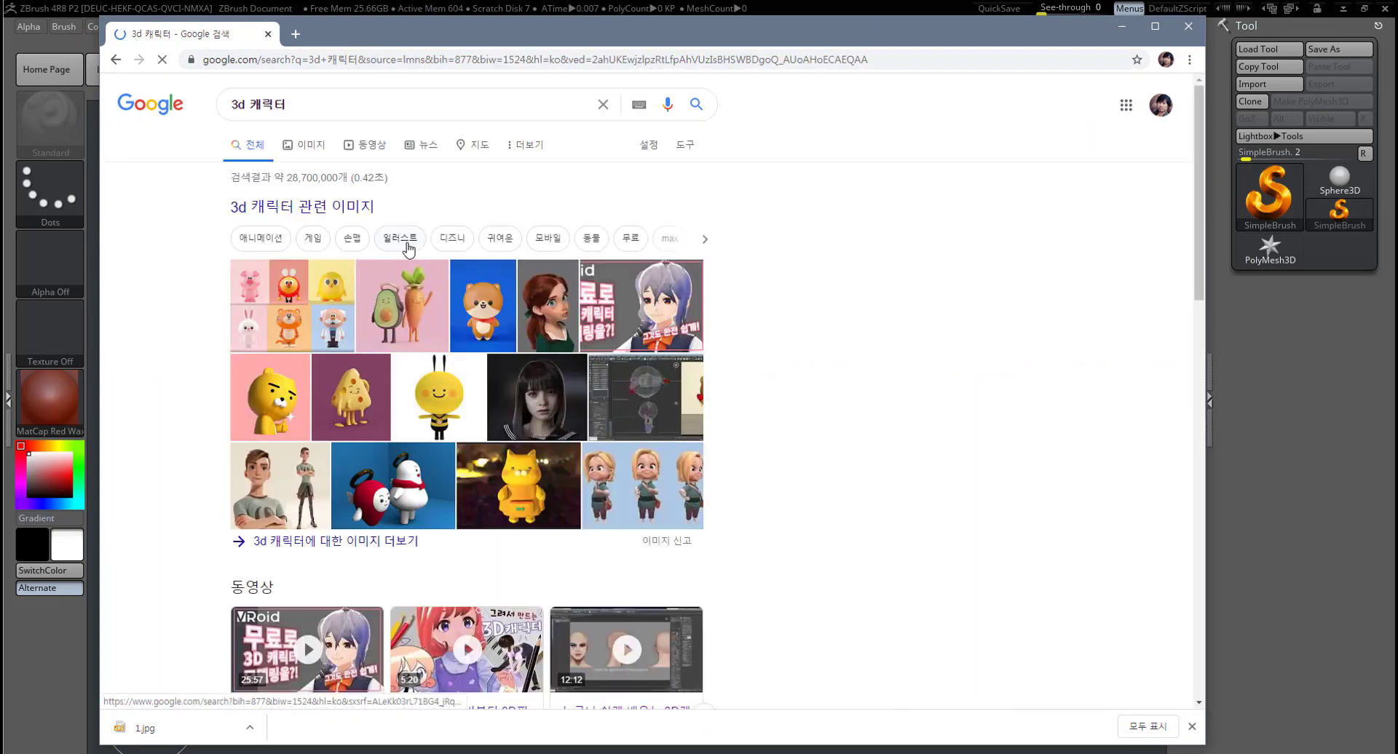
{"action": "left_click", "coordinate": [486, 321]}
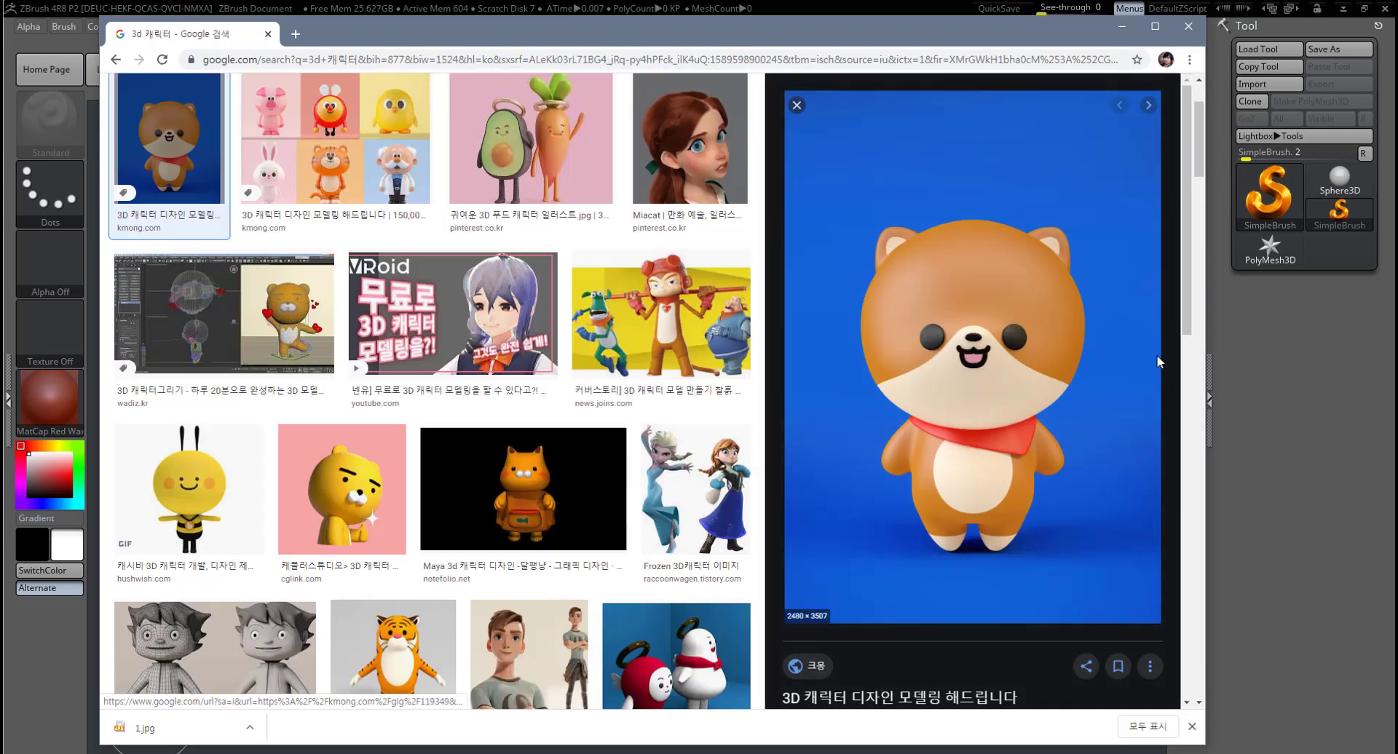
{"action": "scroll", "coordinate": [1107, 503], "scroll_direction": "down", "scroll_amount": 2}
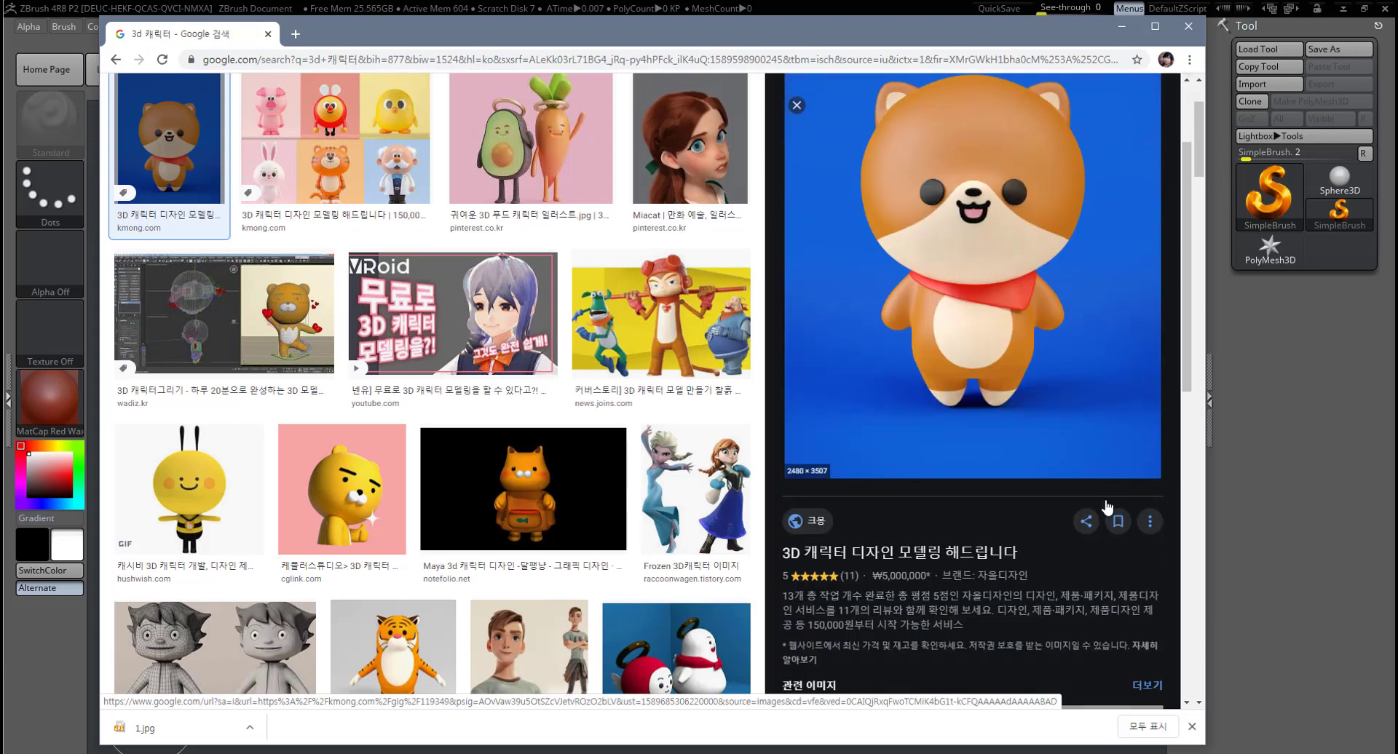
{"action": "scroll", "coordinate": [1106, 502], "scroll_direction": "down", "scroll_amount": 1}
{"action": "scroll", "coordinate": [1106, 501], "scroll_direction": "down", "scroll_amount": 1}
{"action": "scroll", "coordinate": [1104, 499], "scroll_direction": "up", "scroll_amount": 4}
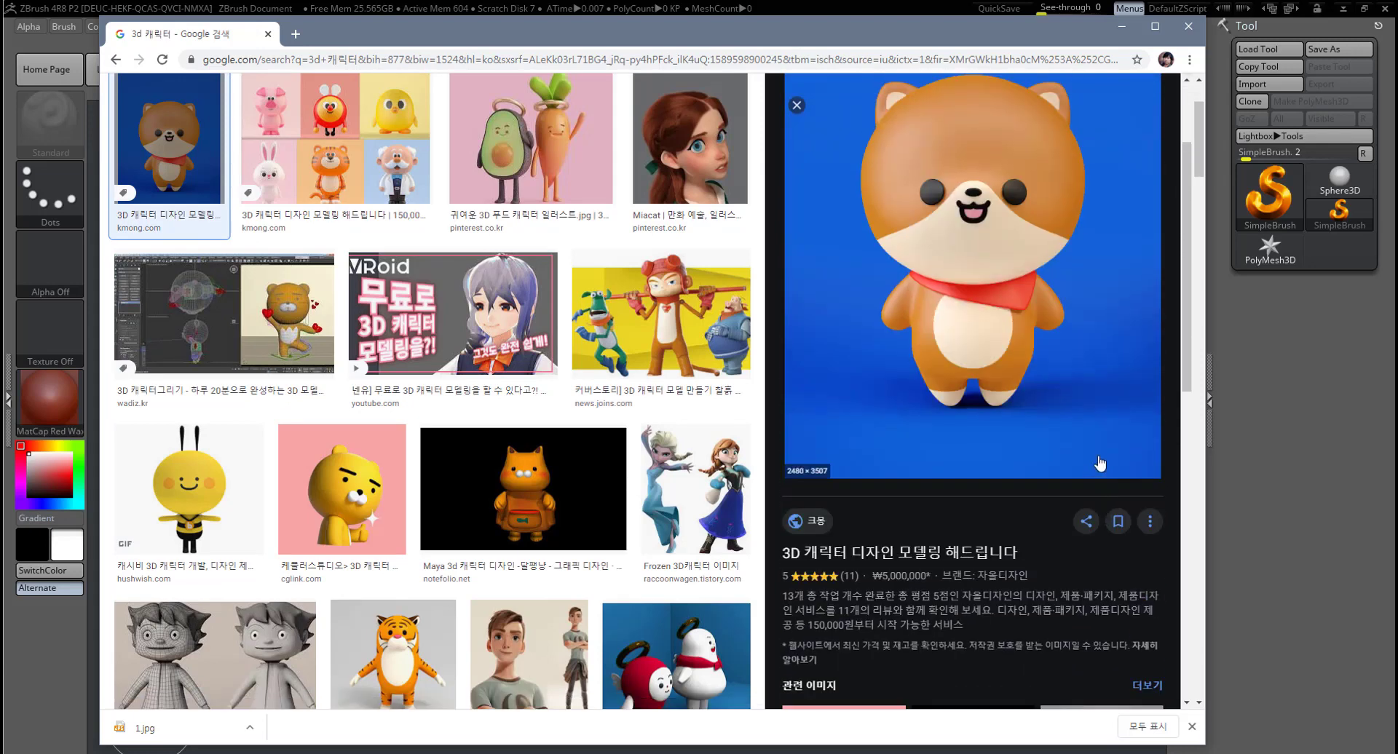
{"action": "left_click", "coordinate": [1101, 464]}
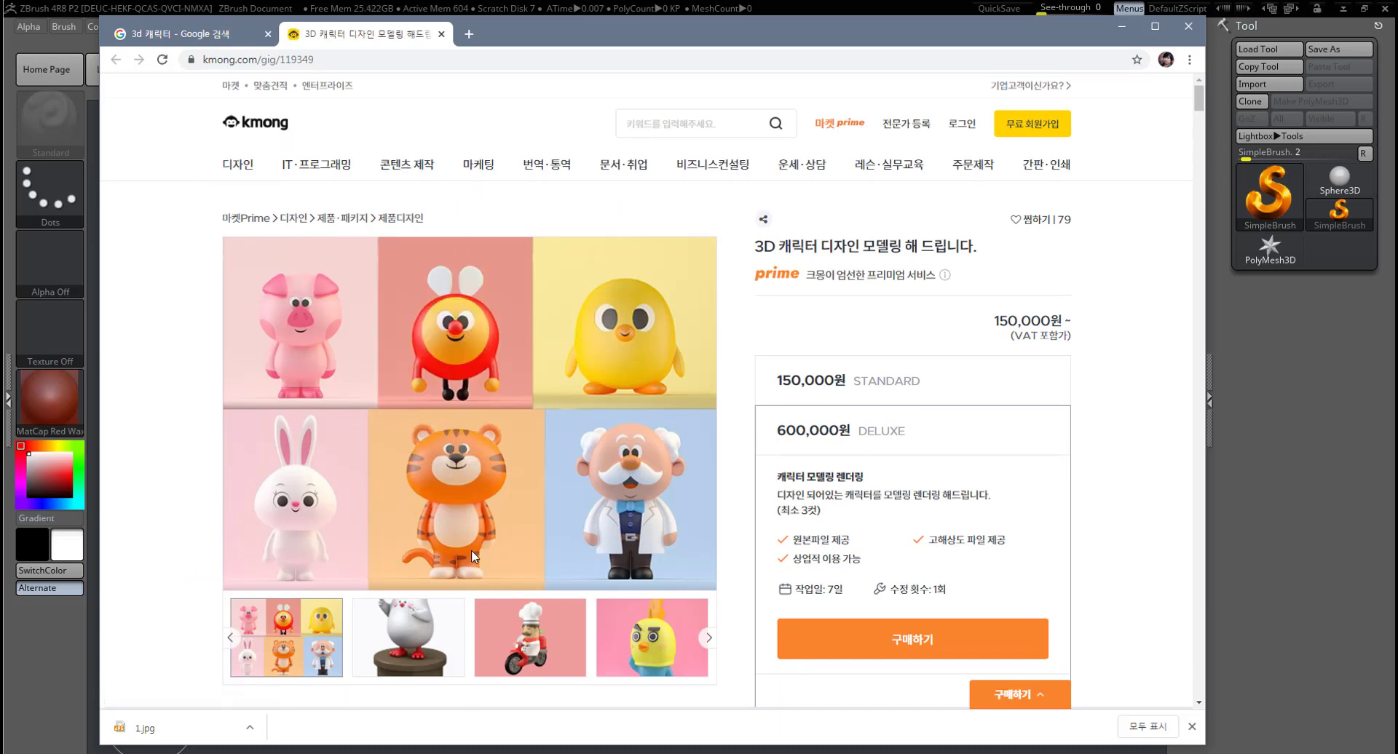
Step: Browse the kmong gig pictures and enlarge the dog picture in an overlay
{"action": "scroll", "coordinate": [473, 559], "scroll_direction": "down", "scroll_amount": 2}
{"action": "scroll", "coordinate": [473, 559], "scroll_direction": "down", "scroll_amount": 2}
{"action": "scroll", "coordinate": [473, 559], "scroll_direction": "down", "scroll_amount": 1}
{"action": "scroll", "coordinate": [553, 539], "scroll_direction": "up", "scroll_amount": 1}
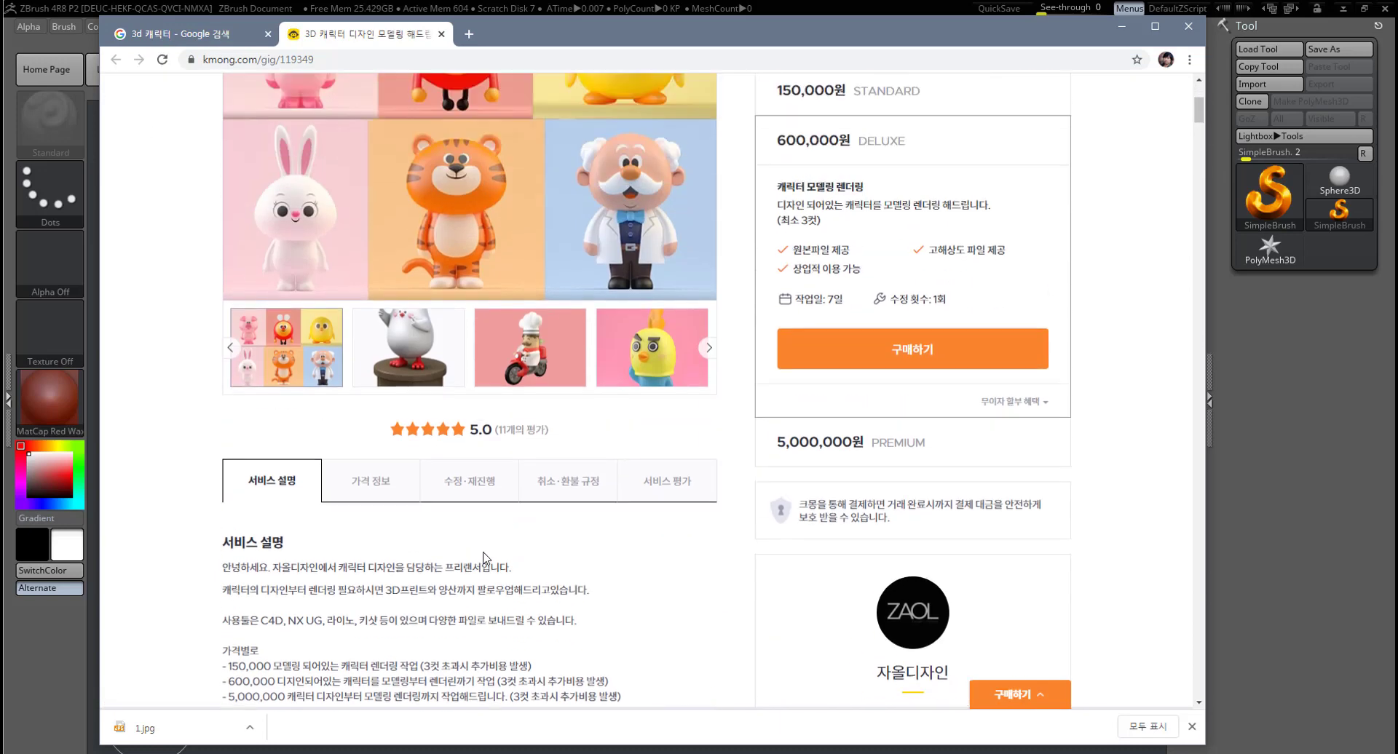
{"action": "scroll", "coordinate": [597, 553], "scroll_direction": "up", "scroll_amount": 2}
{"action": "left_click", "coordinate": [709, 495]}
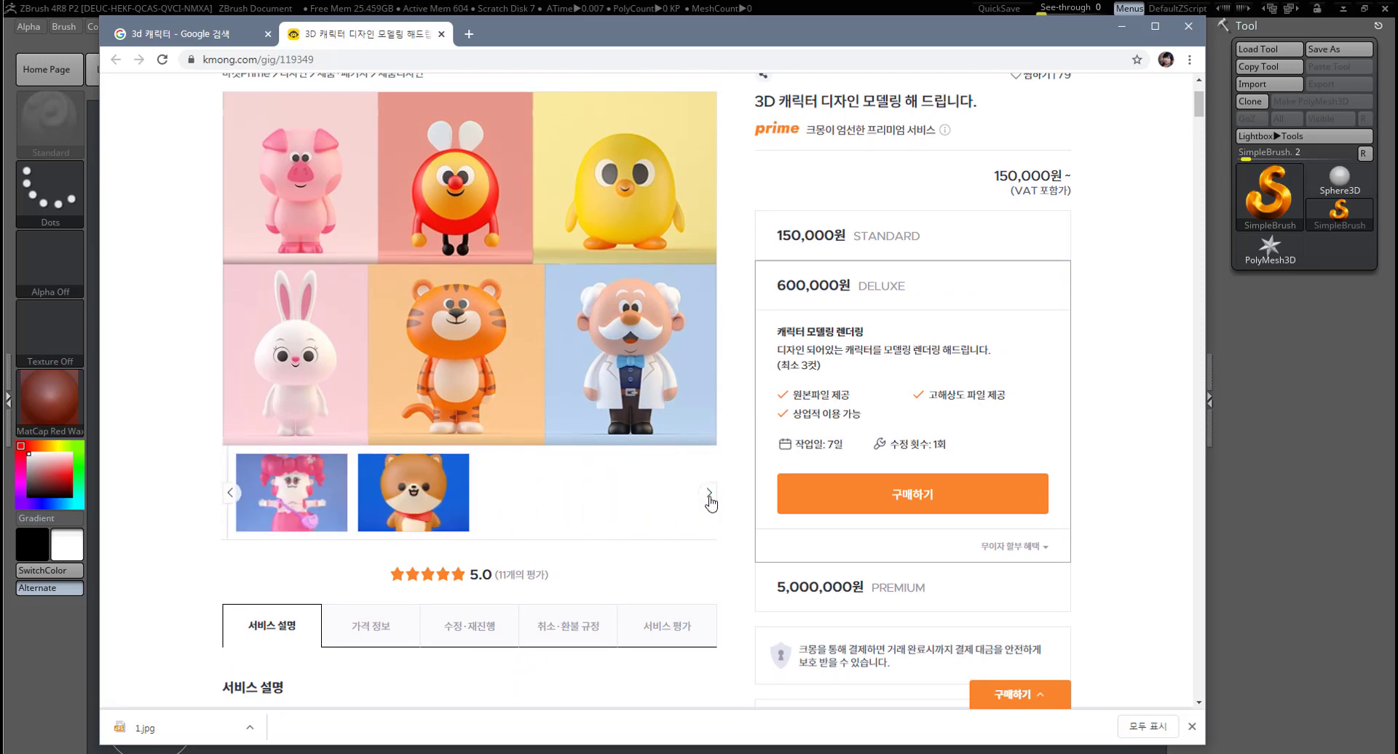
{"action": "scroll", "coordinate": [408, 518], "scroll_direction": "up", "scroll_amount": 1}
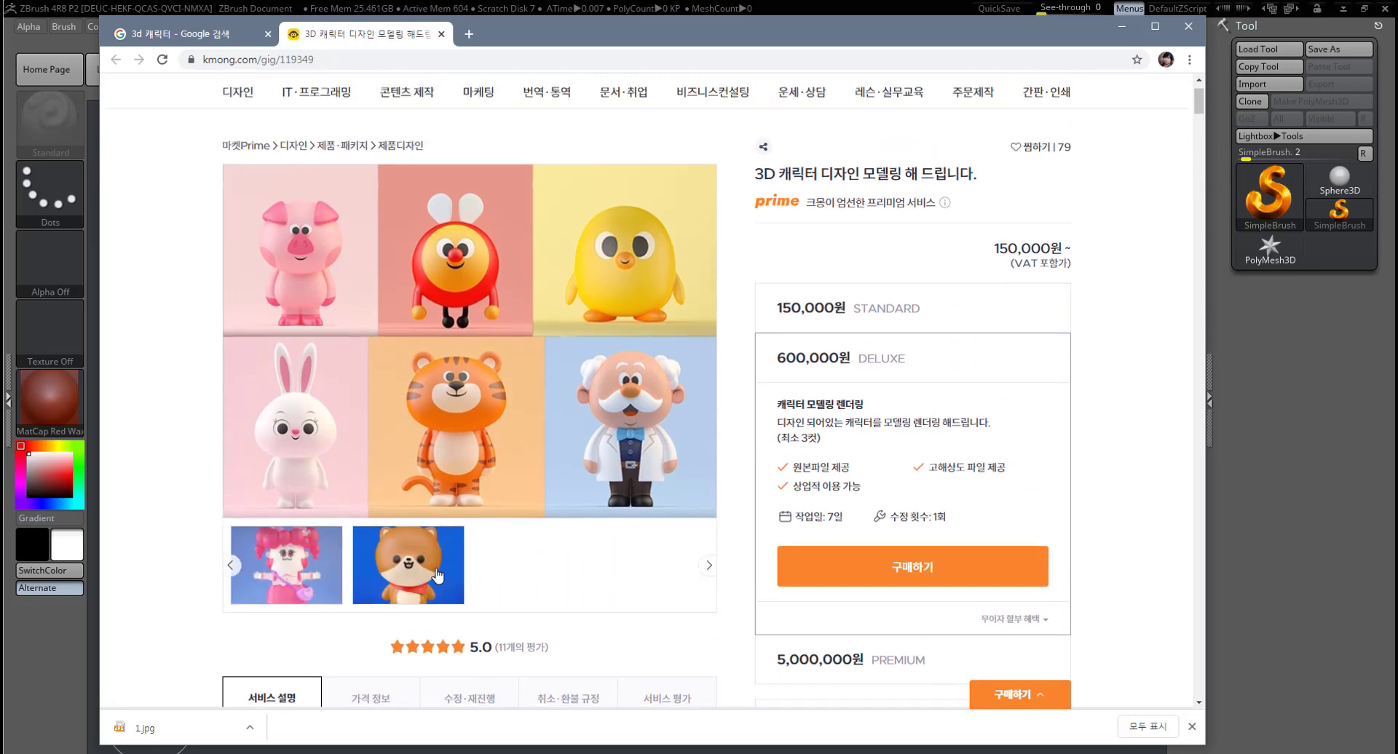
{"action": "left_click", "coordinate": [437, 572]}
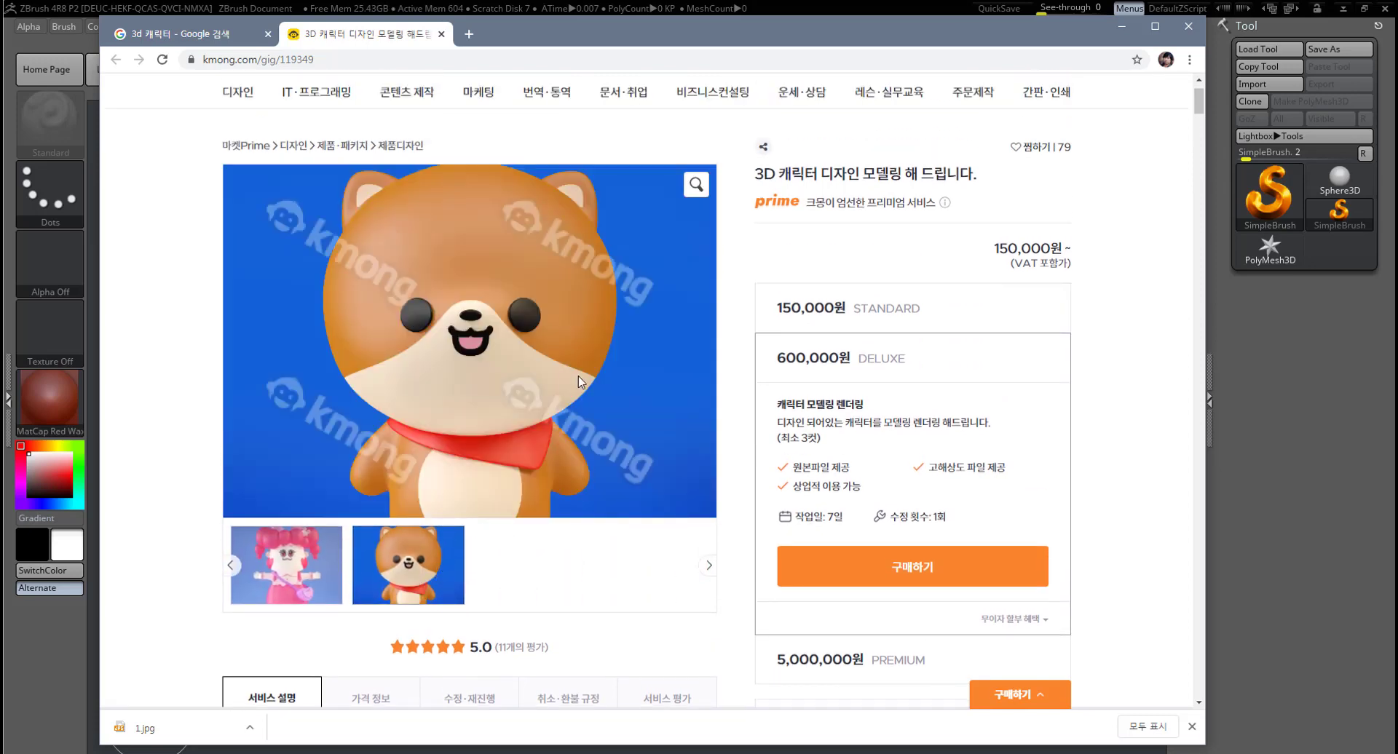
{"action": "left_click", "coordinate": [702, 186]}
{"action": "scroll", "coordinate": [693, 466], "scroll_direction": "down", "scroll_amount": 2}
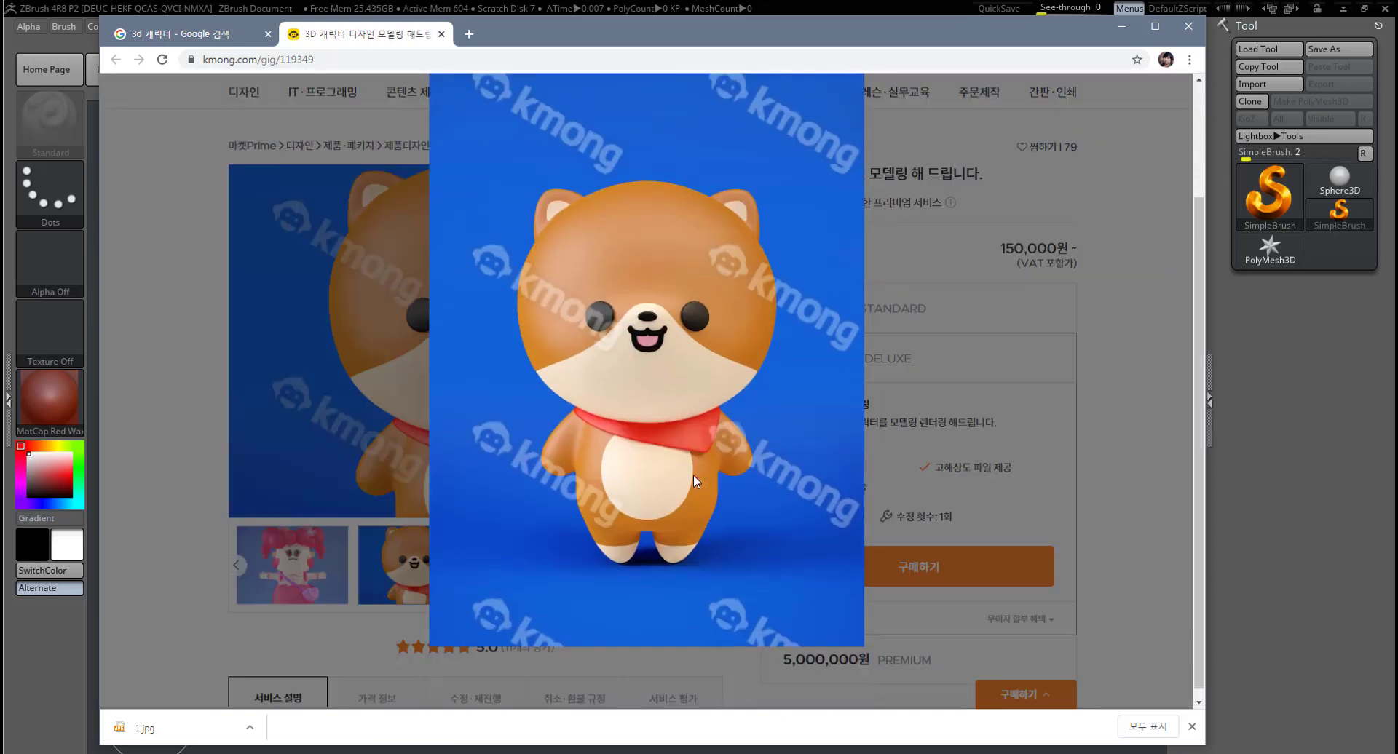
{"action": "scroll", "coordinate": [693, 475], "scroll_direction": "up", "scroll_amount": 1}
{"action": "scroll", "coordinate": [693, 477], "scroll_direction": "down", "scroll_amount": 1}
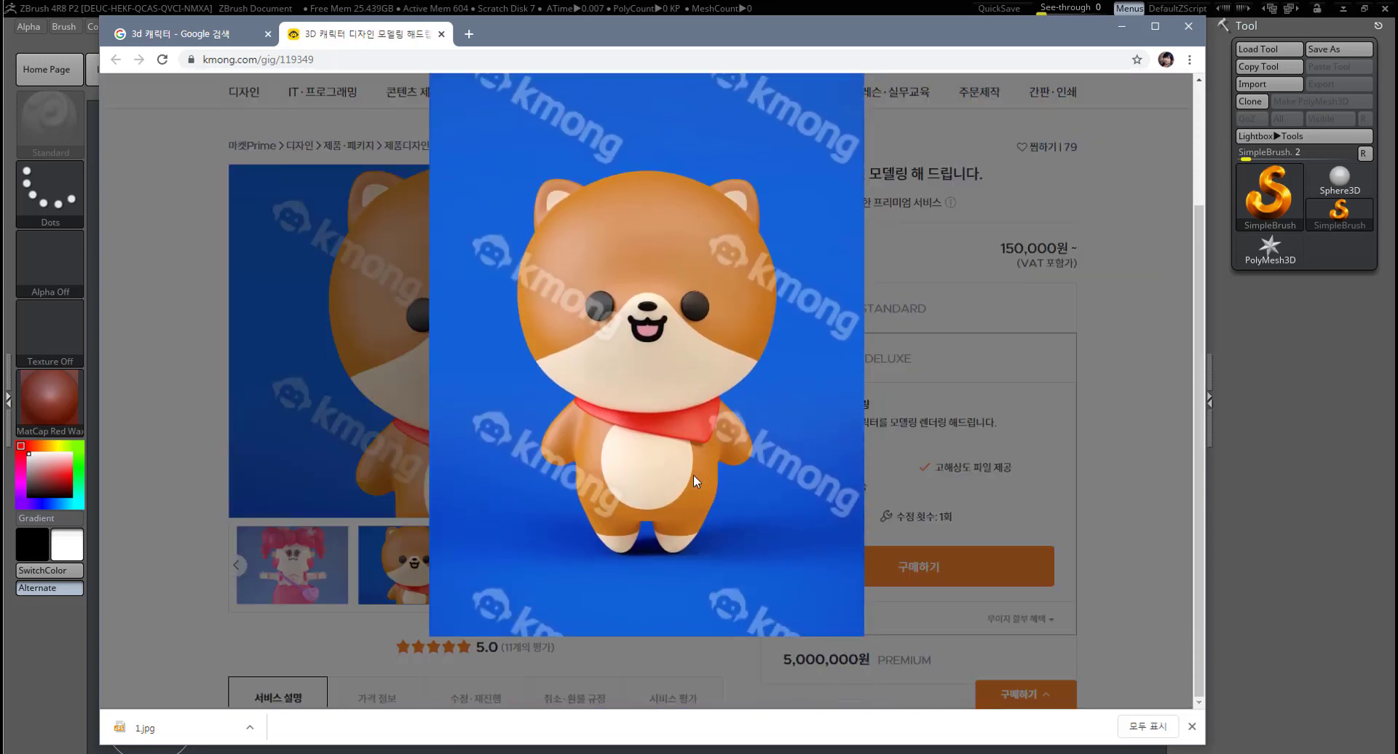
Step: Try saving the page, cancel, then close the dog overlay and the kmong tab
{"action": "right_click", "coordinate": [685, 375]}
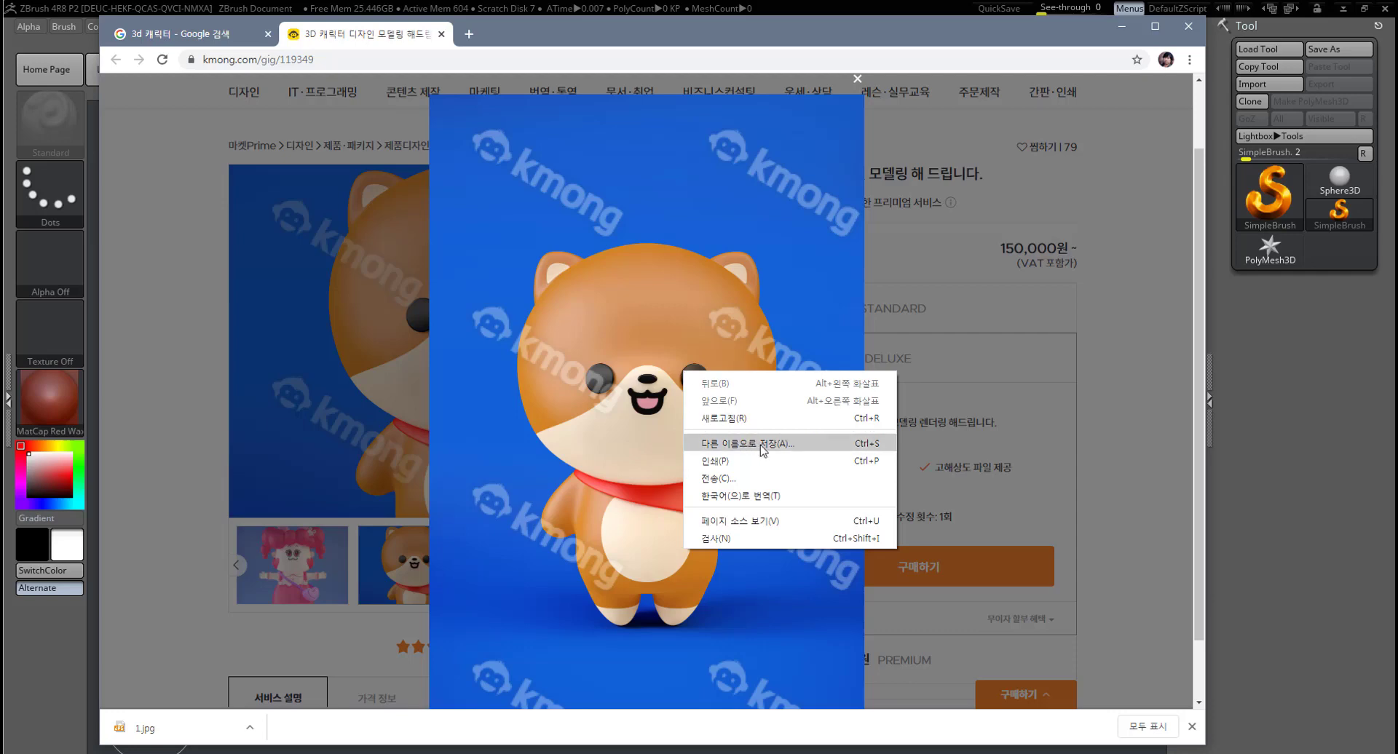
{"action": "left_click", "coordinate": [762, 444]}
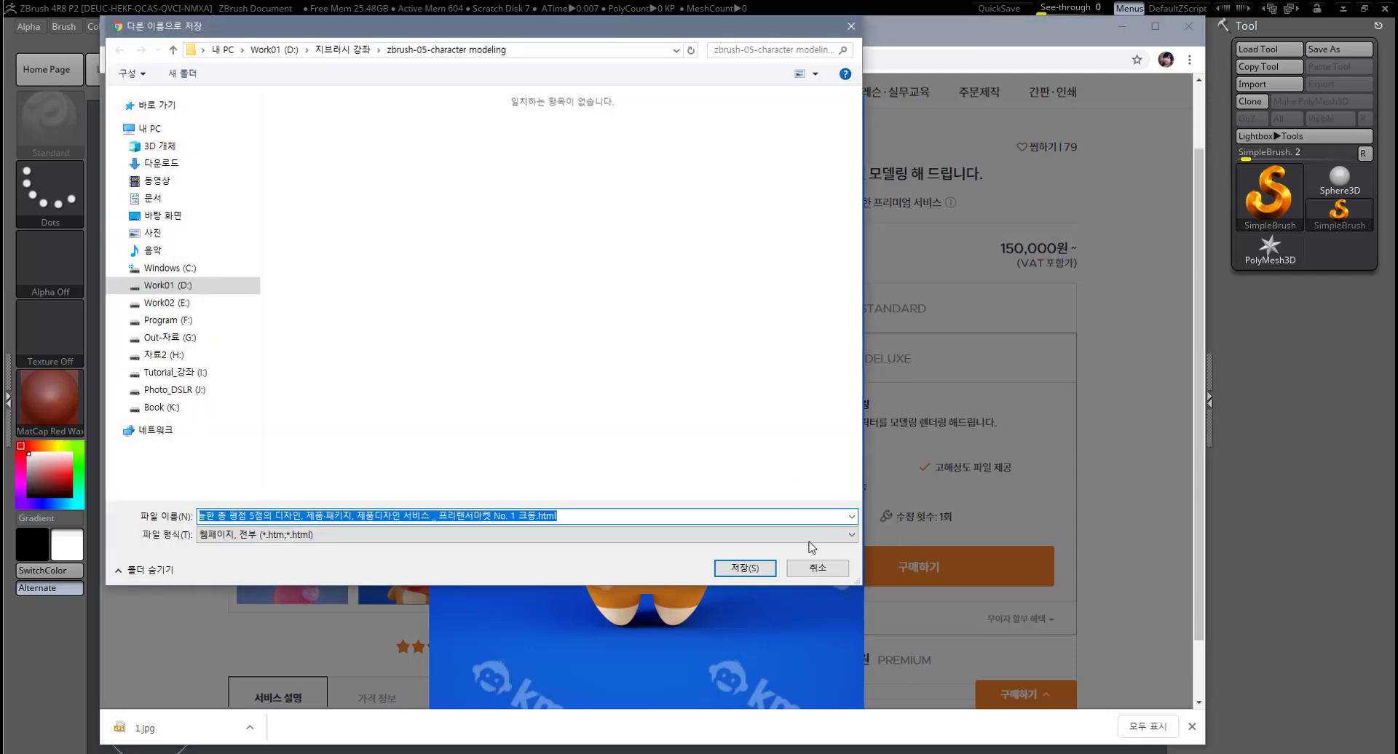
{"action": "left_click", "coordinate": [820, 573]}
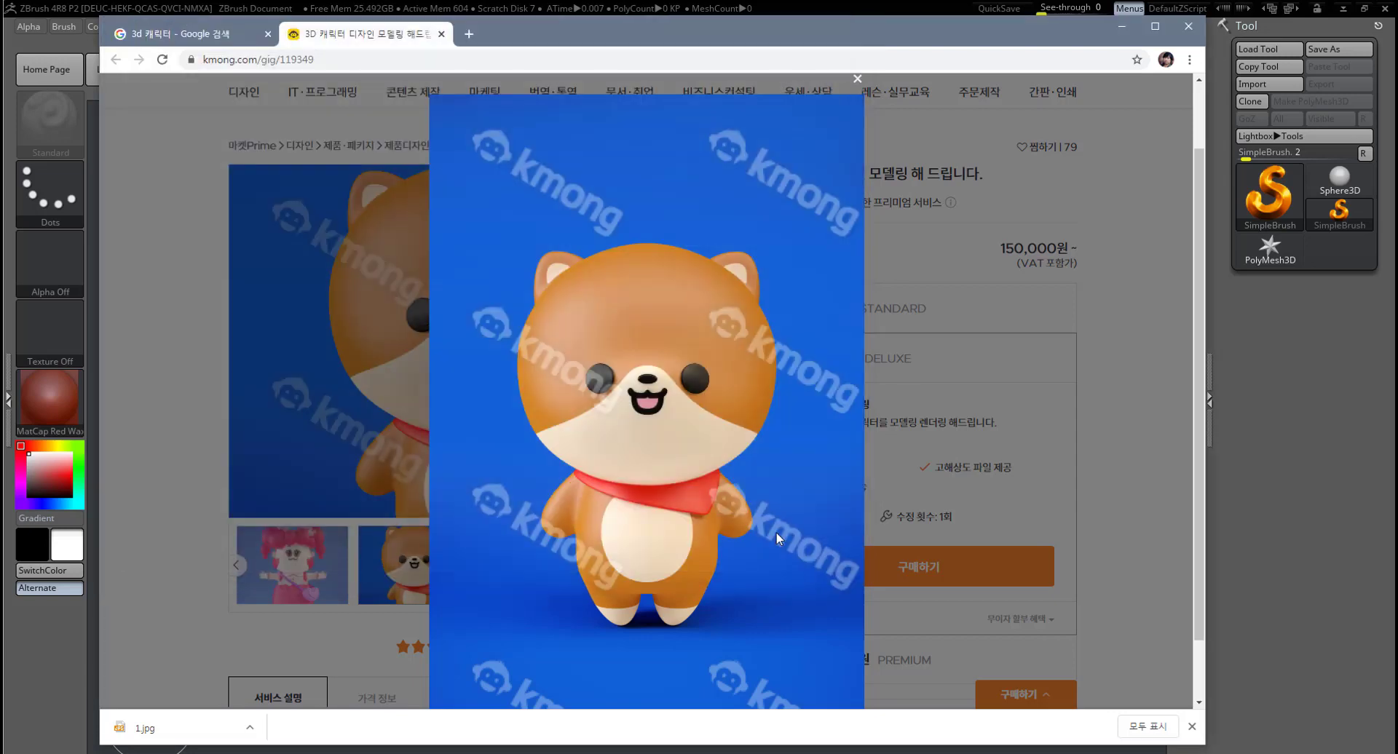
{"action": "scroll", "coordinate": [776, 539], "scroll_direction": "down", "scroll_amount": 1}
{"action": "scroll", "coordinate": [775, 539], "scroll_direction": "up", "scroll_amount": 1}
{"action": "left_click", "coordinate": [857, 78]}
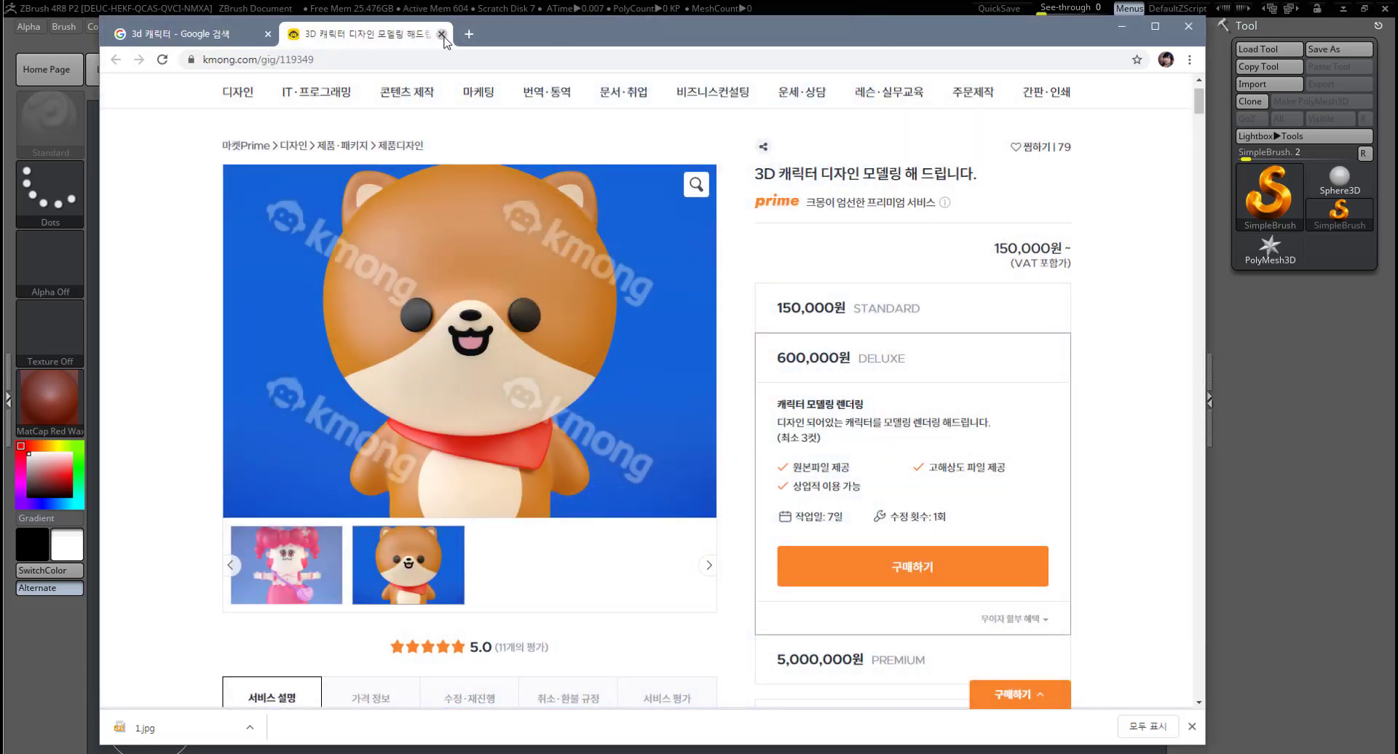
{"action": "left_click", "coordinate": [441, 33]}
{"action": "scroll", "coordinate": [547, 255], "scroll_direction": "up", "scroll_amount": 2}
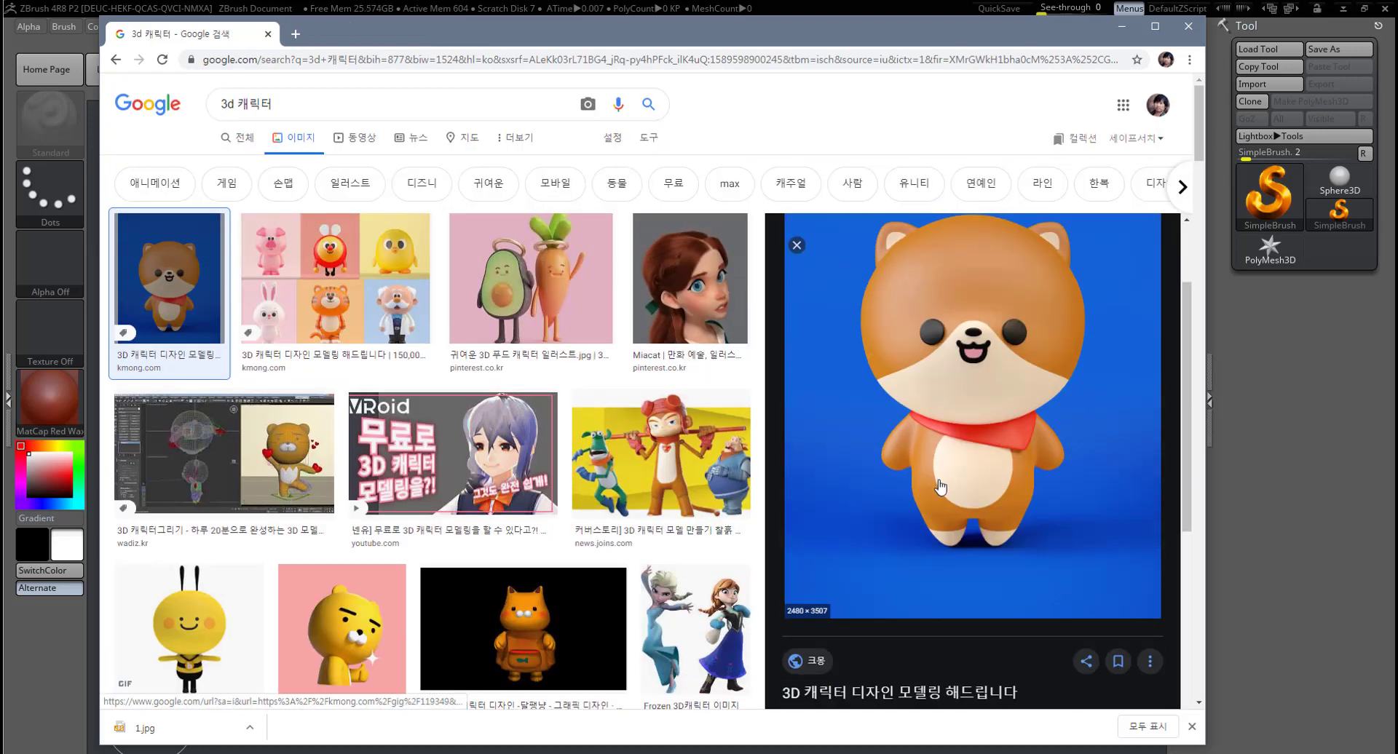
Step: Save the dog preview picture as 1.jpg using 이미지를 다른 이름으로 저장
{"action": "scroll", "coordinate": [944, 491], "scroll_direction": "up", "scroll_amount": 2}
{"action": "scroll", "coordinate": [939, 480], "scroll_direction": "down", "scroll_amount": 1}
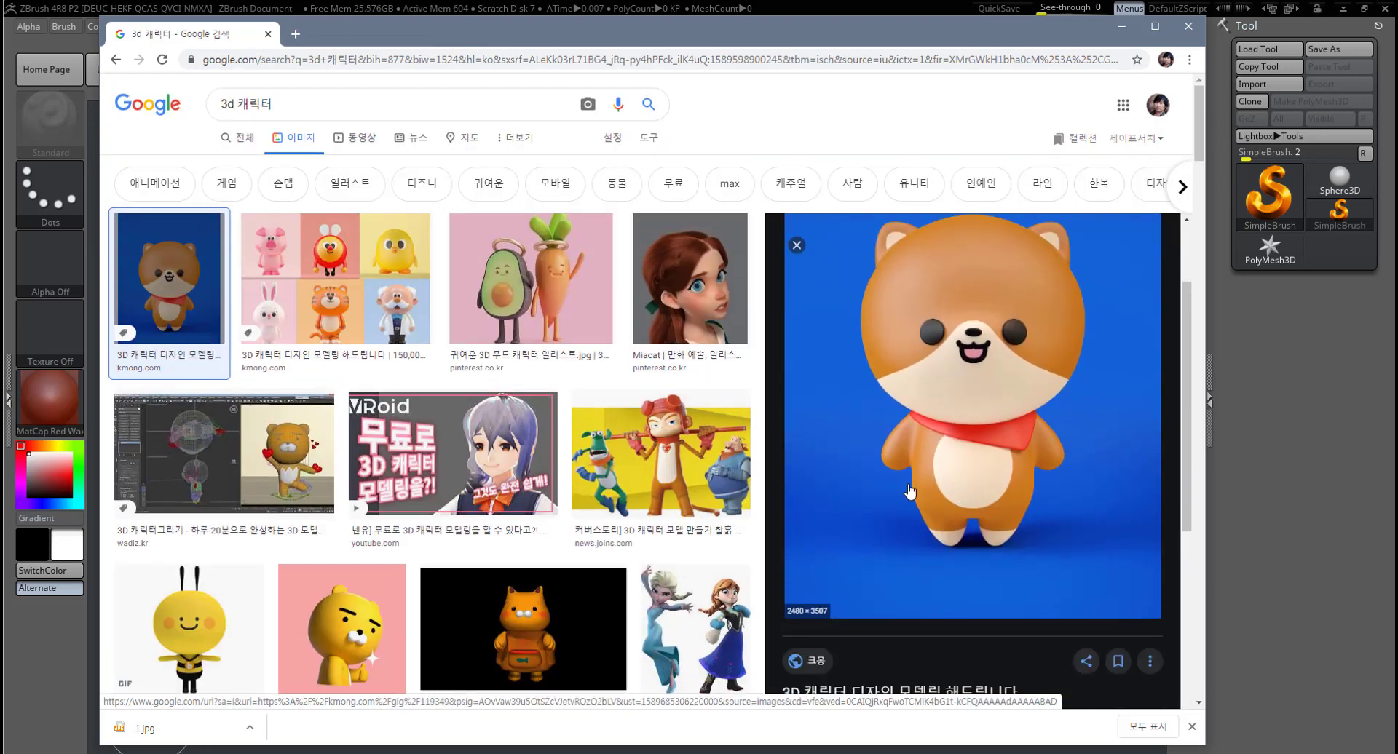
{"action": "right_click", "coordinate": [935, 460]}
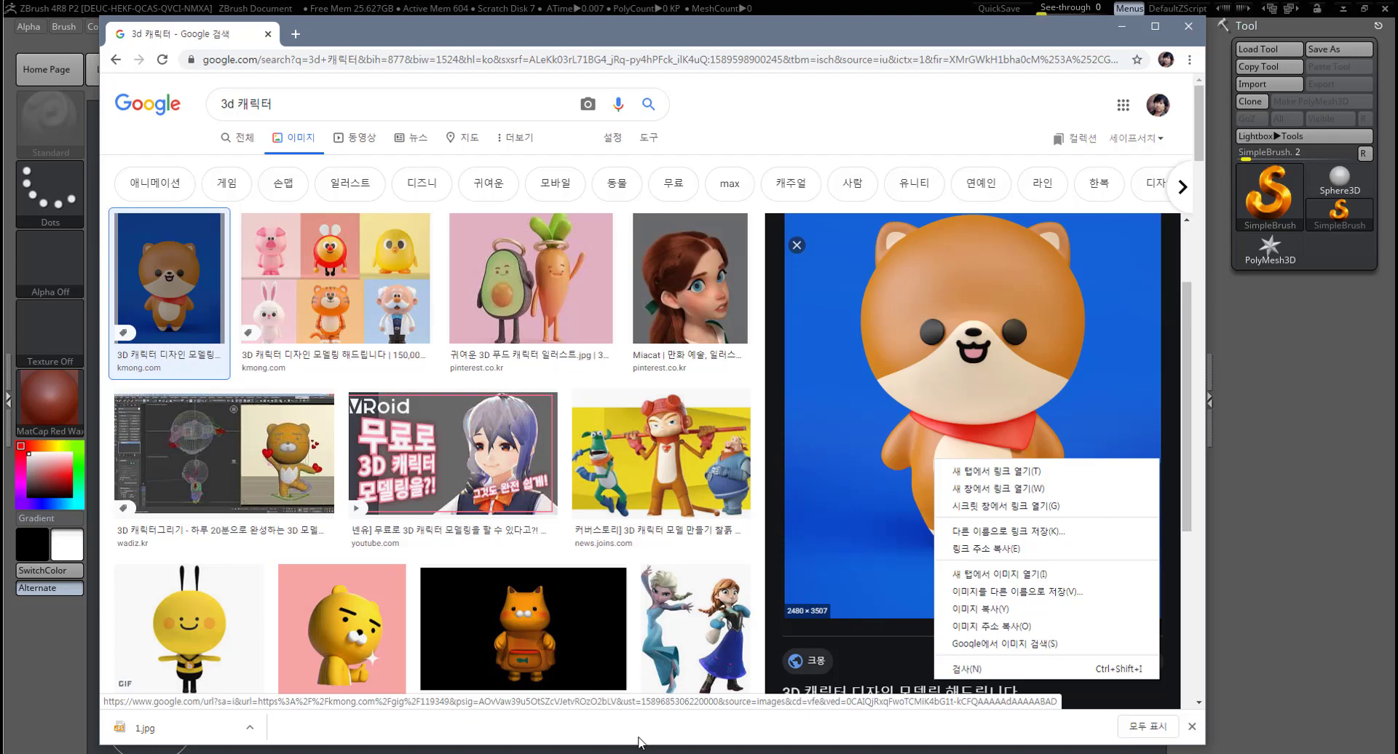
{"action": "left_click", "coordinate": [138, 728]}
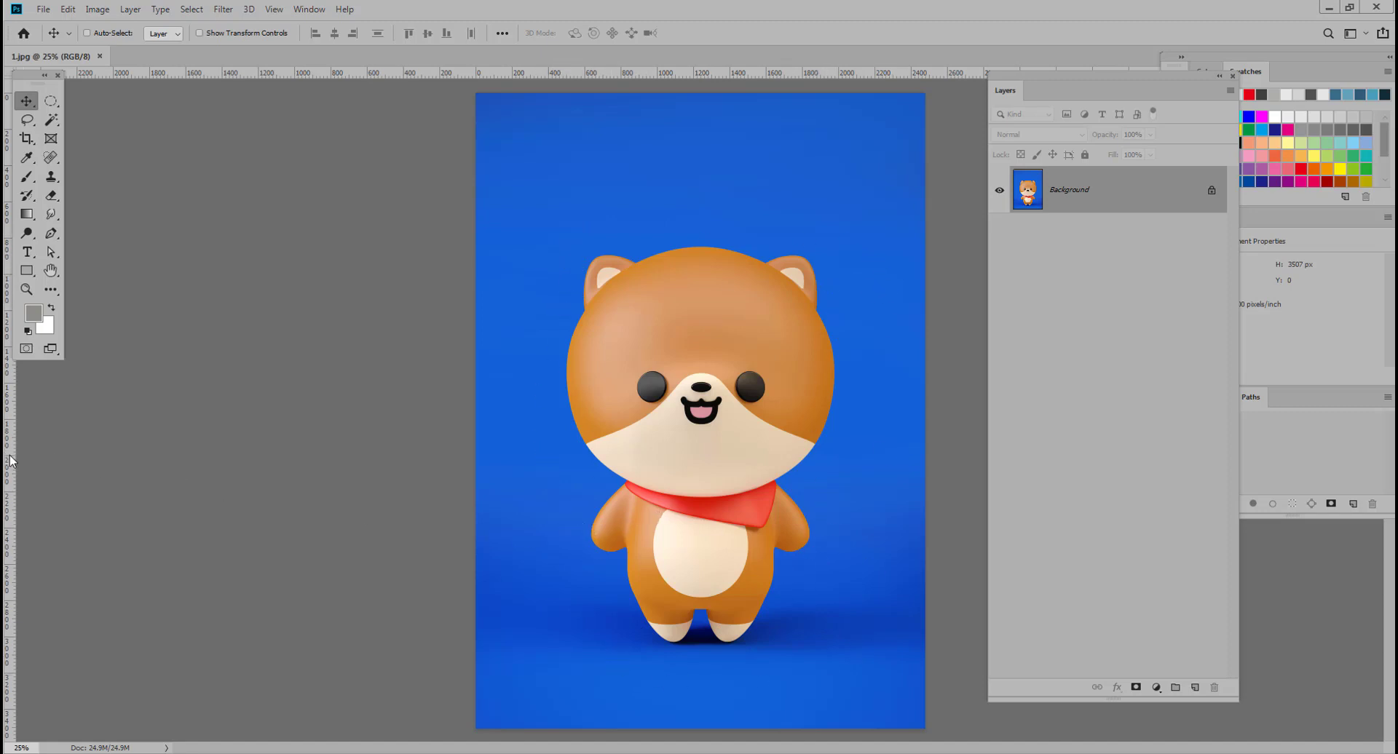
Step: Place two vertical and two horizontal guides tightly around the dog
{"action": "left_click_drag", "start_coordinate": [10, 460], "coordinate": [566, 506]}
{"action": "left_click_drag", "start_coordinate": [13, 492], "coordinate": [834, 542]}
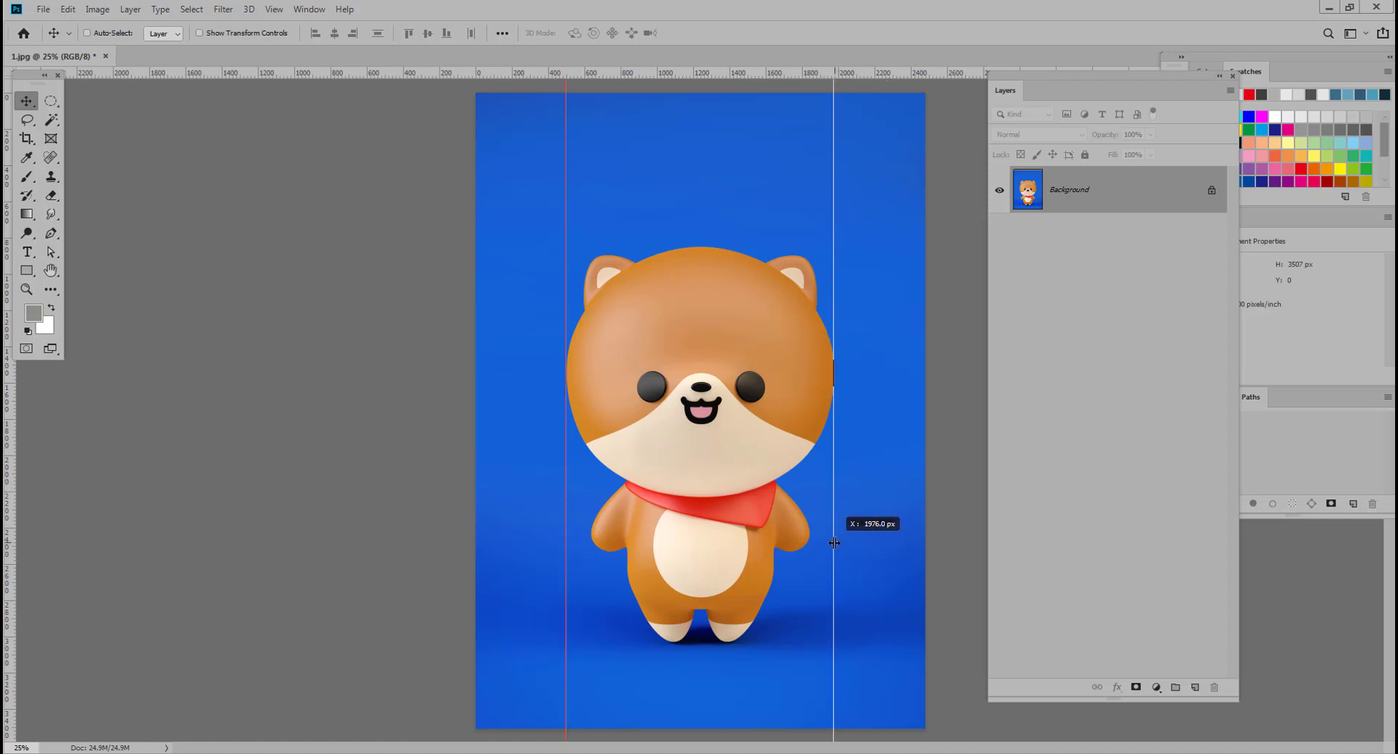
{"action": "left_click_drag", "start_coordinate": [834, 542], "coordinate": [835, 543]}
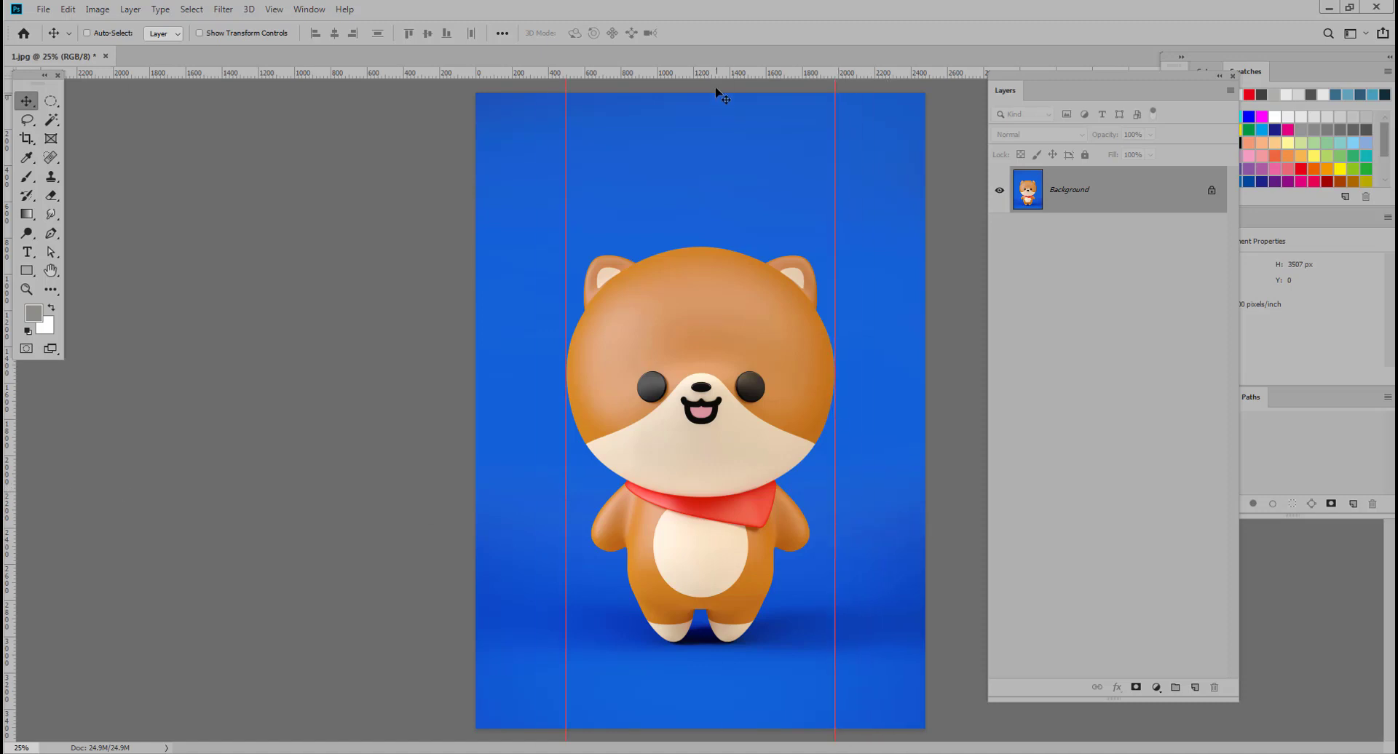
{"action": "left_click_drag", "start_coordinate": [714, 78], "coordinate": [757, 248]}
{"action": "left_click_drag", "start_coordinate": [703, 77], "coordinate": [795, 648]}
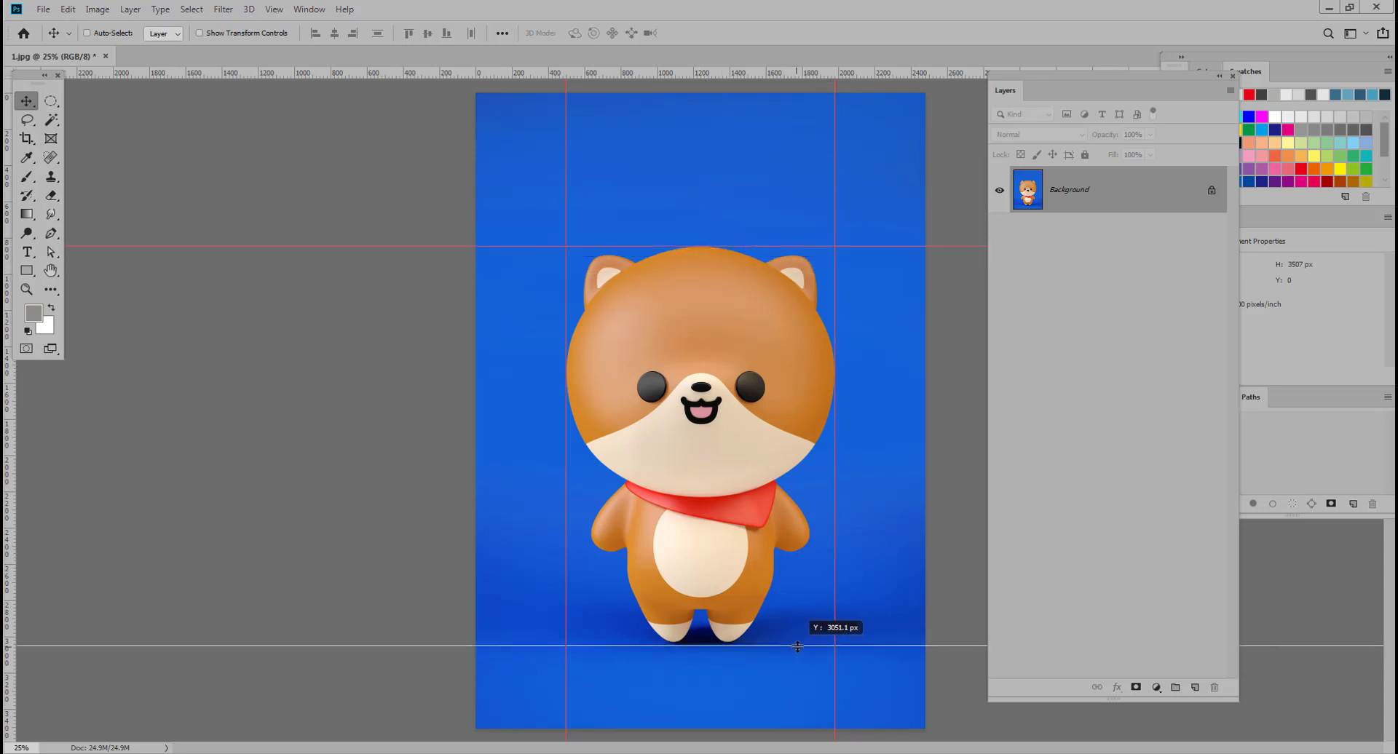
{"action": "left_click_drag", "start_coordinate": [795, 648], "coordinate": [795, 643]}
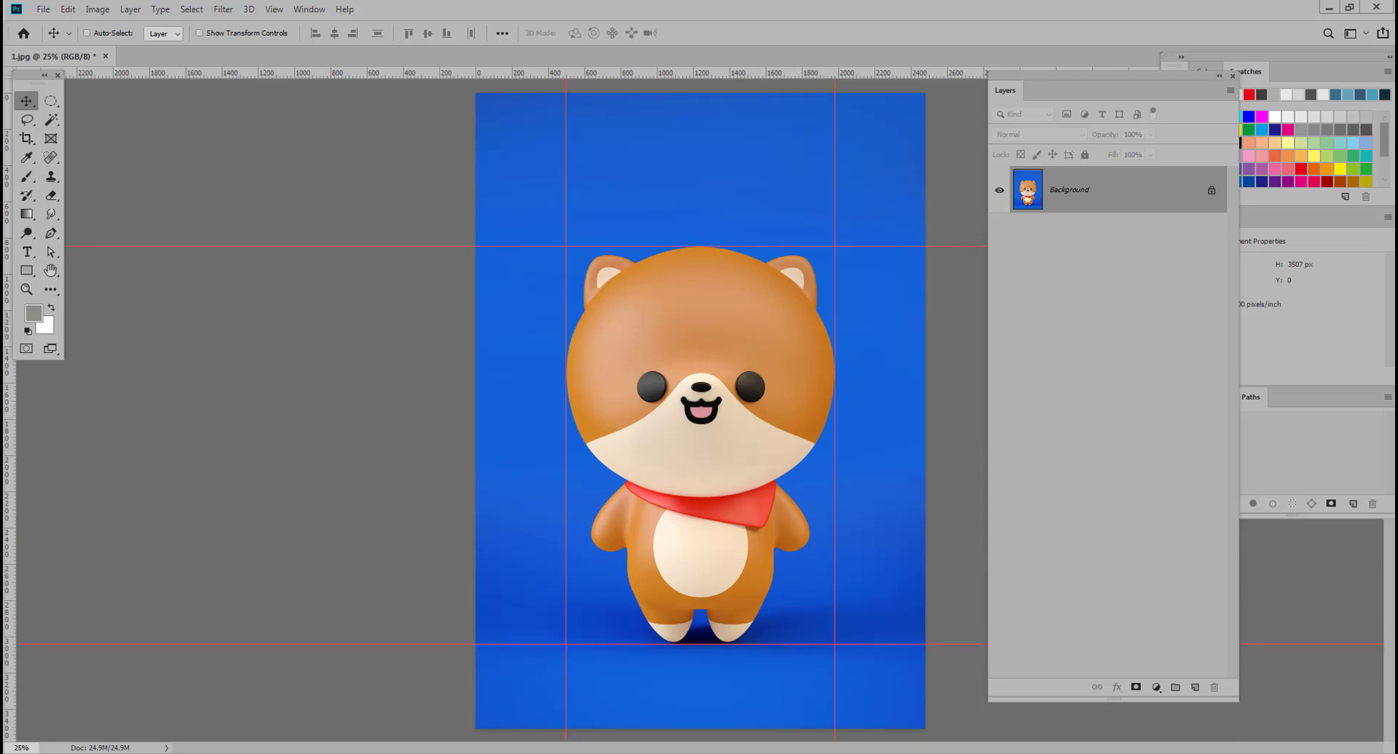
Step: Crop the image to the rectangle bounded by the four guides
{"action": "left_click", "coordinate": [29, 139]}
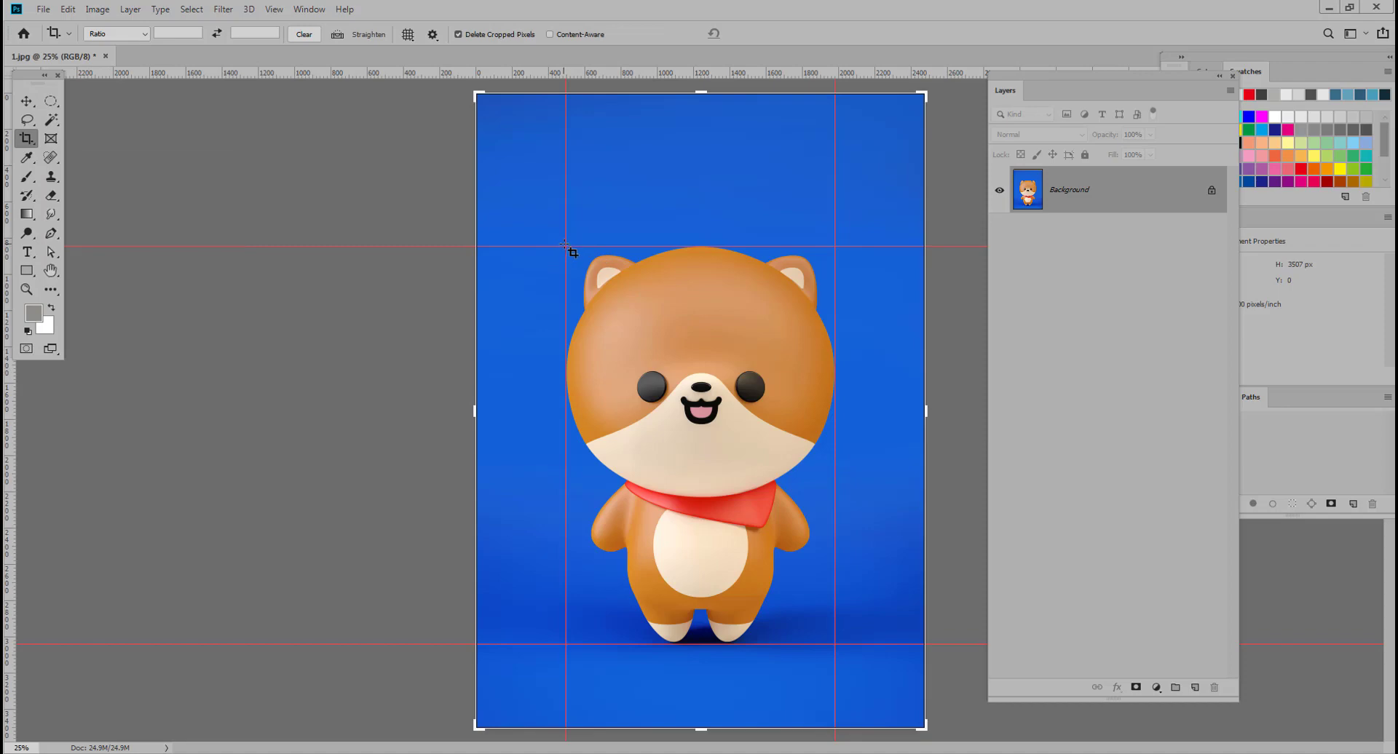
{"action": "left_click_drag", "start_coordinate": [565, 247], "coordinate": [834, 644]}
{"action": "key", "text": "Return"}
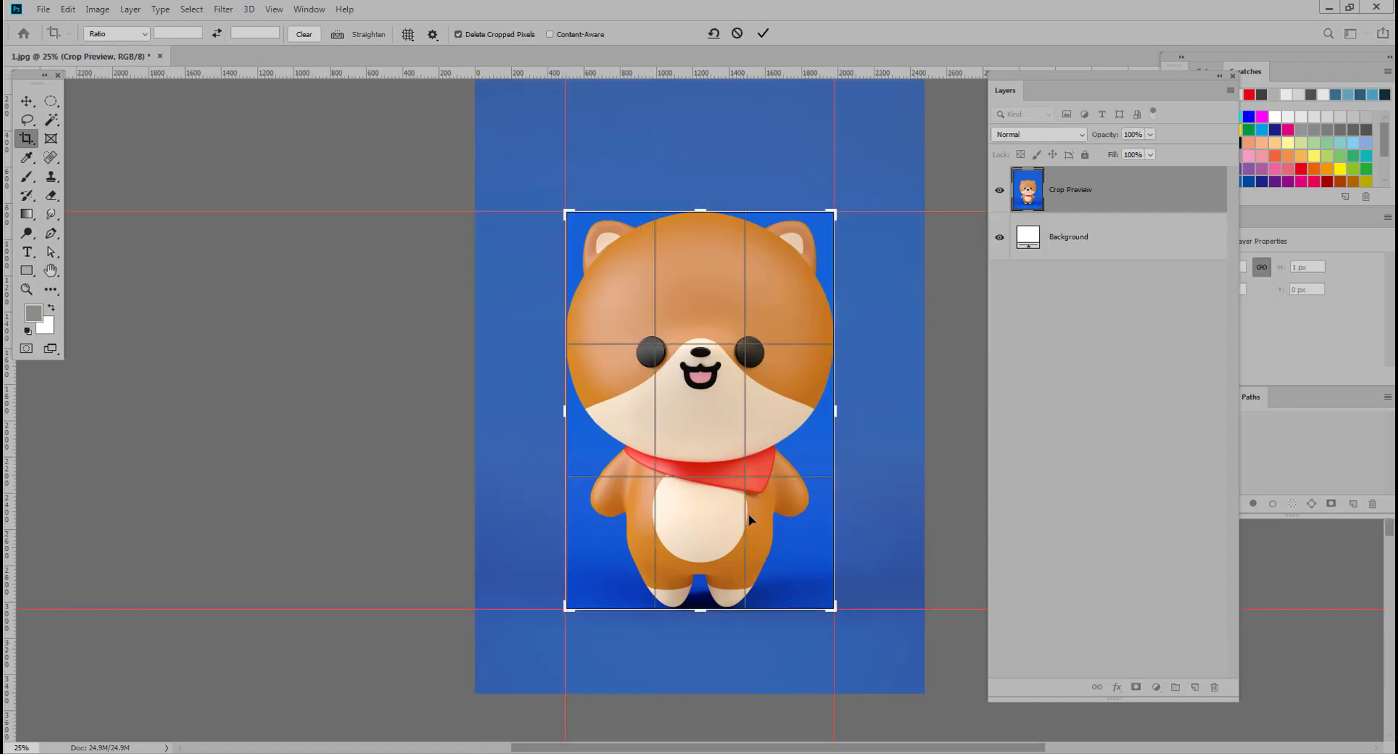
Step: Save the cropped image over 1.jpg at JPEG Quality 12 (Maximum)
{"action": "left_click", "coordinate": [51, 11]}
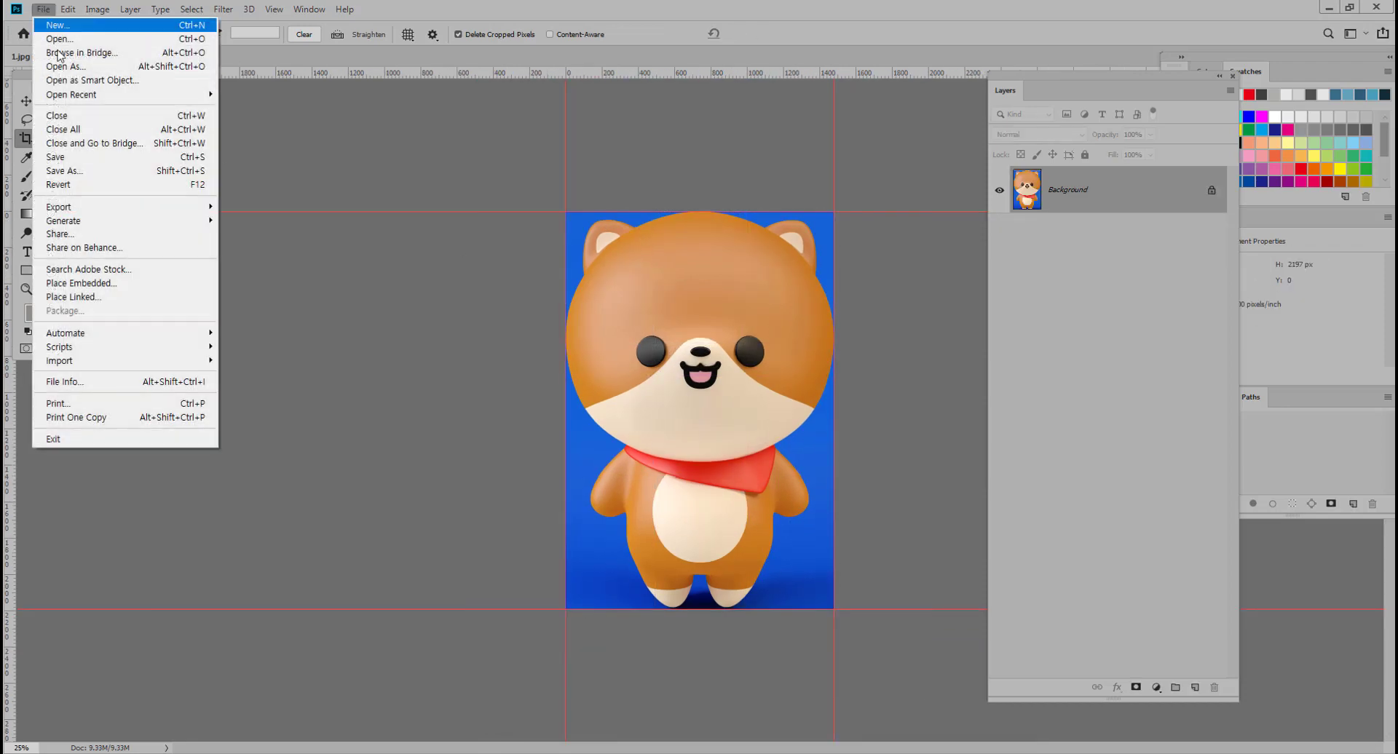
{"action": "left_click", "coordinate": [92, 172]}
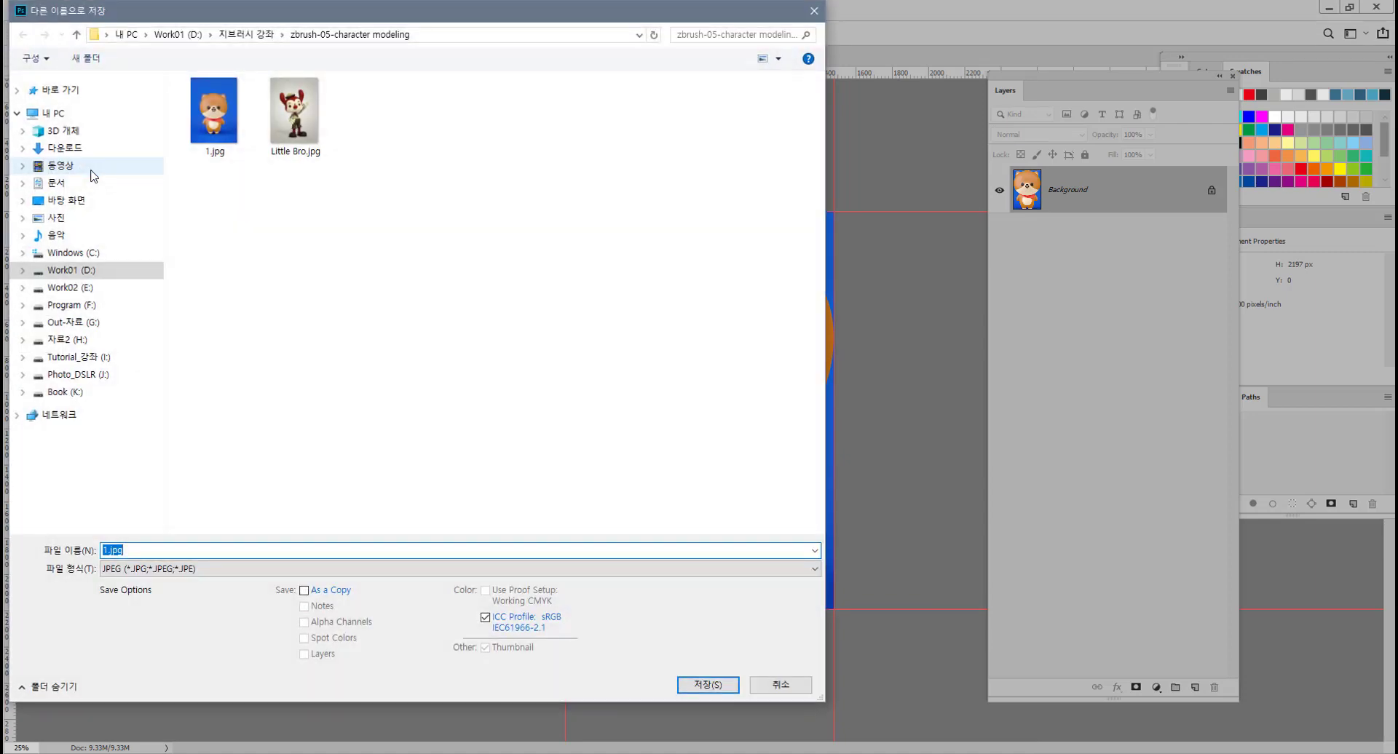
{"action": "left_click", "coordinate": [222, 116]}
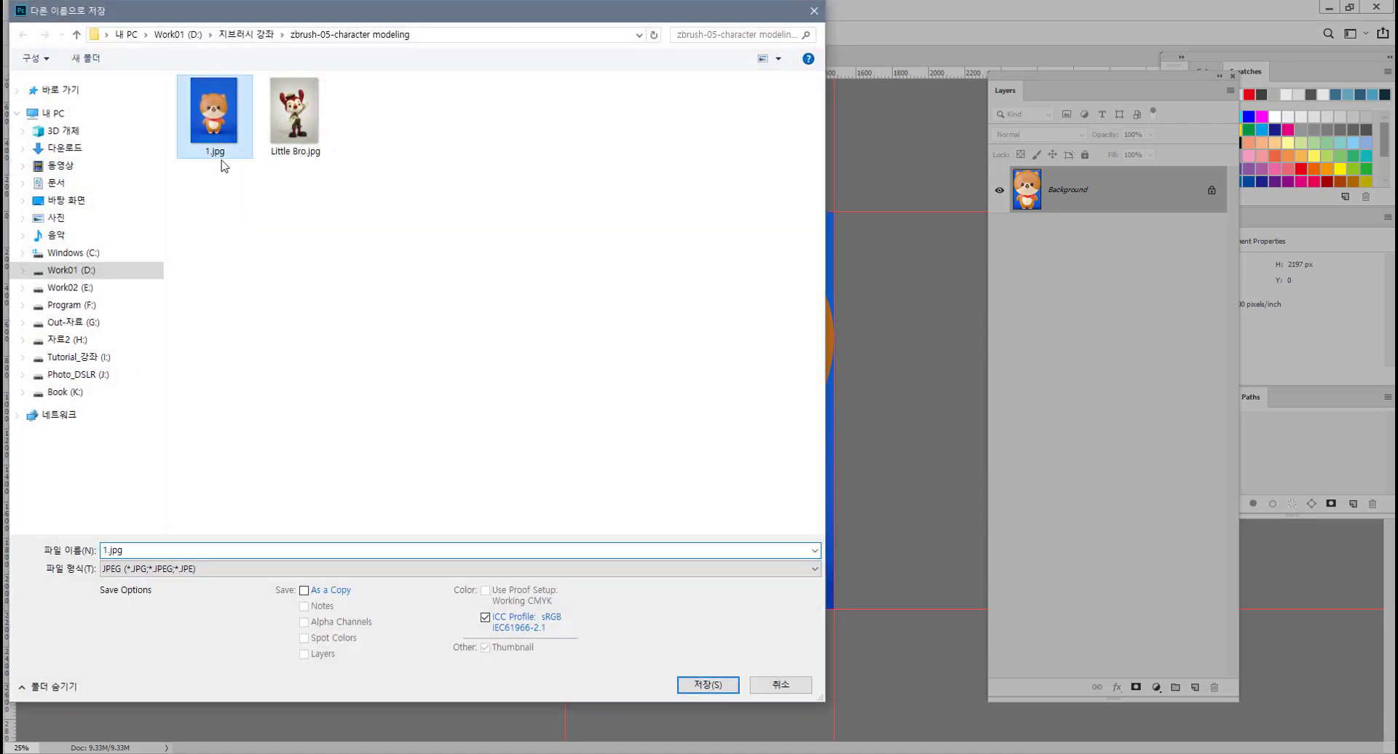
{"action": "left_click", "coordinate": [717, 688]}
{"action": "left_click", "coordinate": [720, 386]}
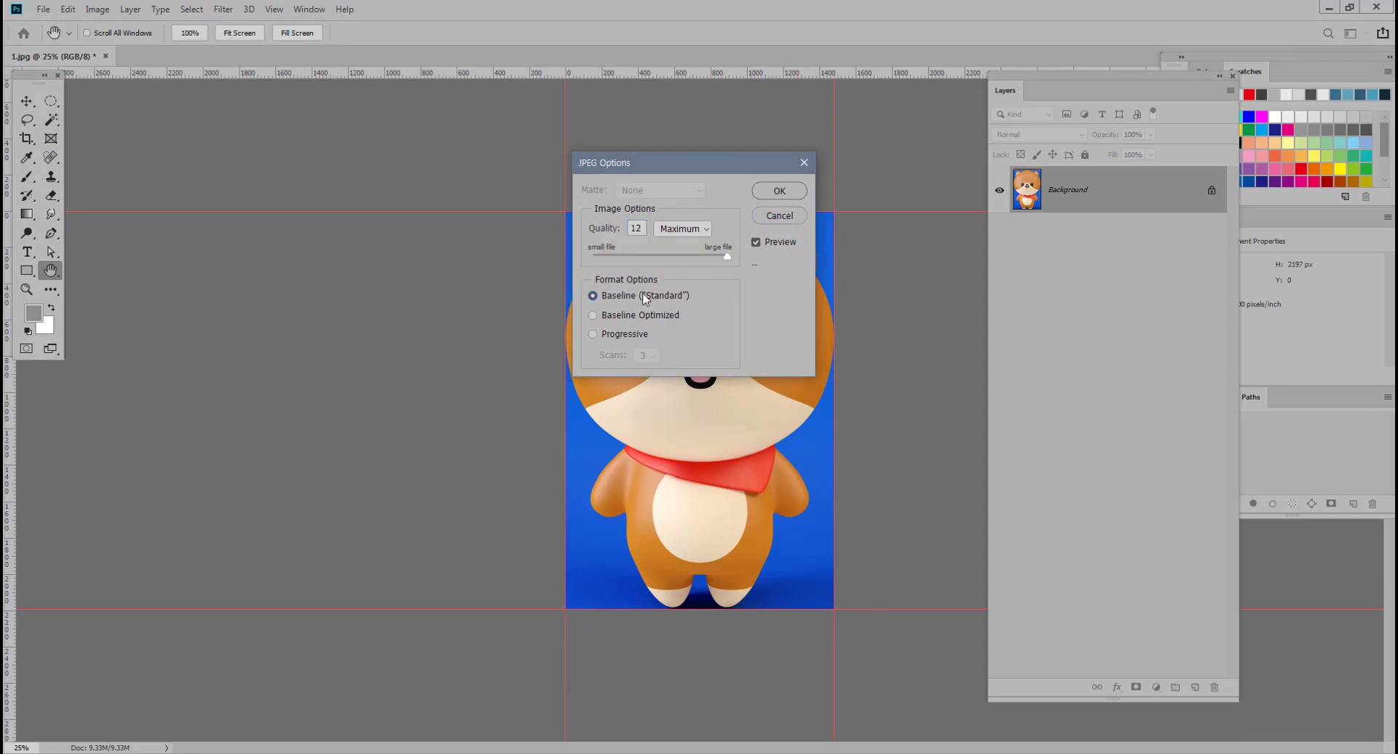
{"action": "left_click", "coordinate": [790, 191]}
{"action": "key", "text": "c"}
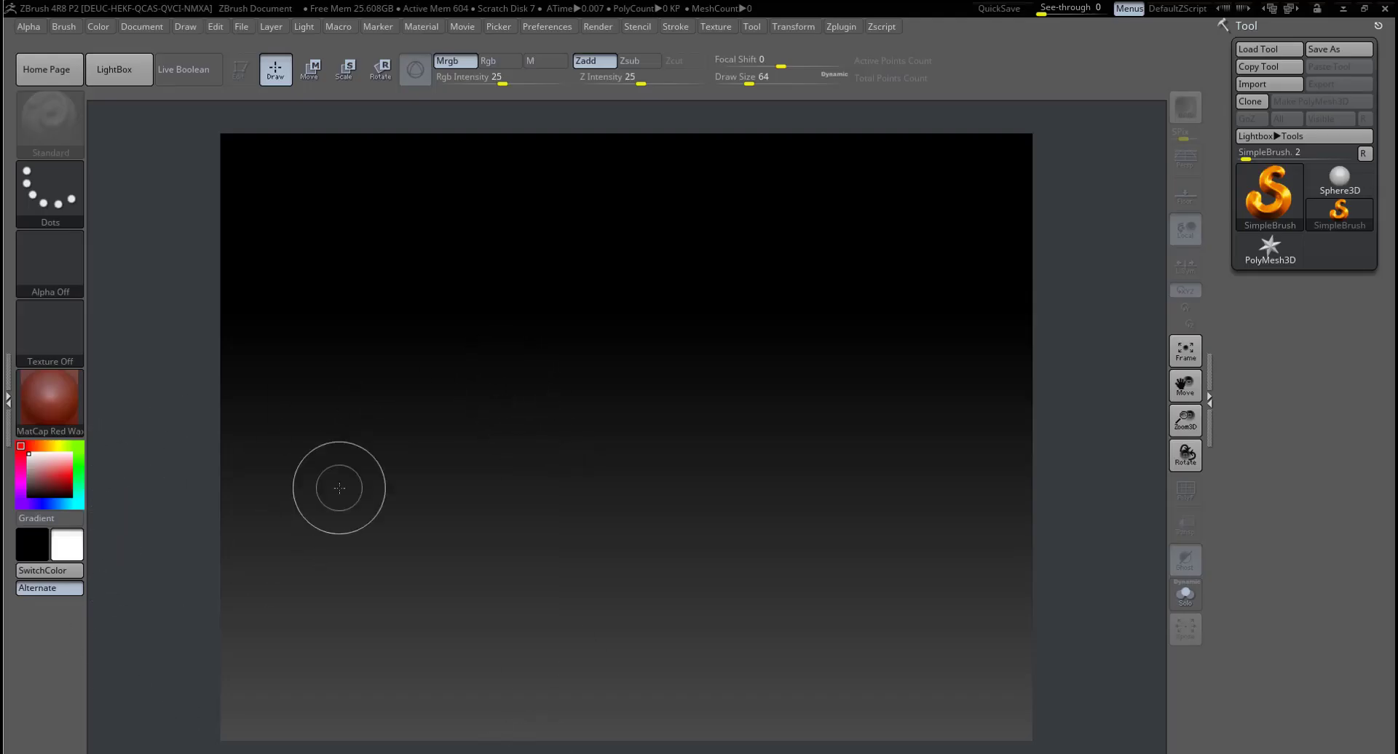
Step: Draw a Sphere3D in the canvas centre, switch it to Edit mode, and open the left tray
{"action": "left_click", "coordinate": [1283, 215]}
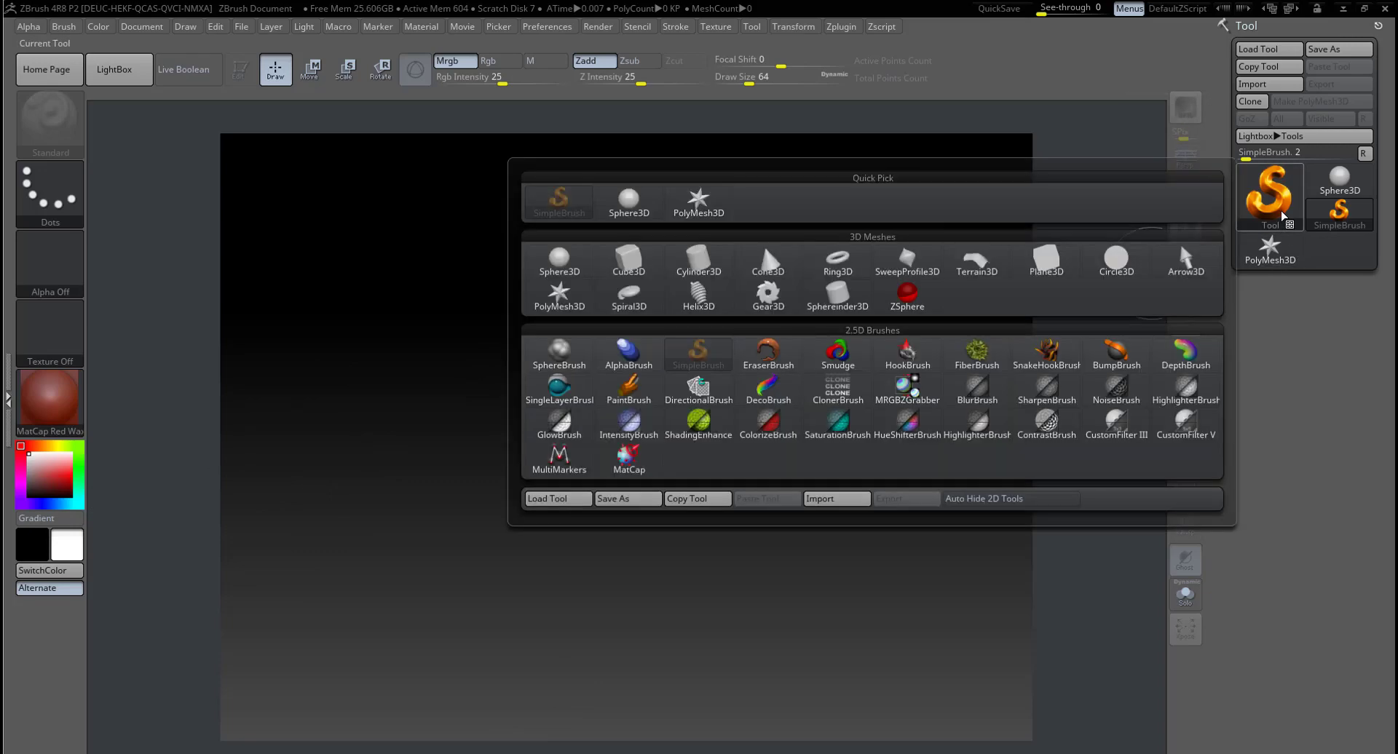
{"action": "left_click", "coordinate": [566, 273]}
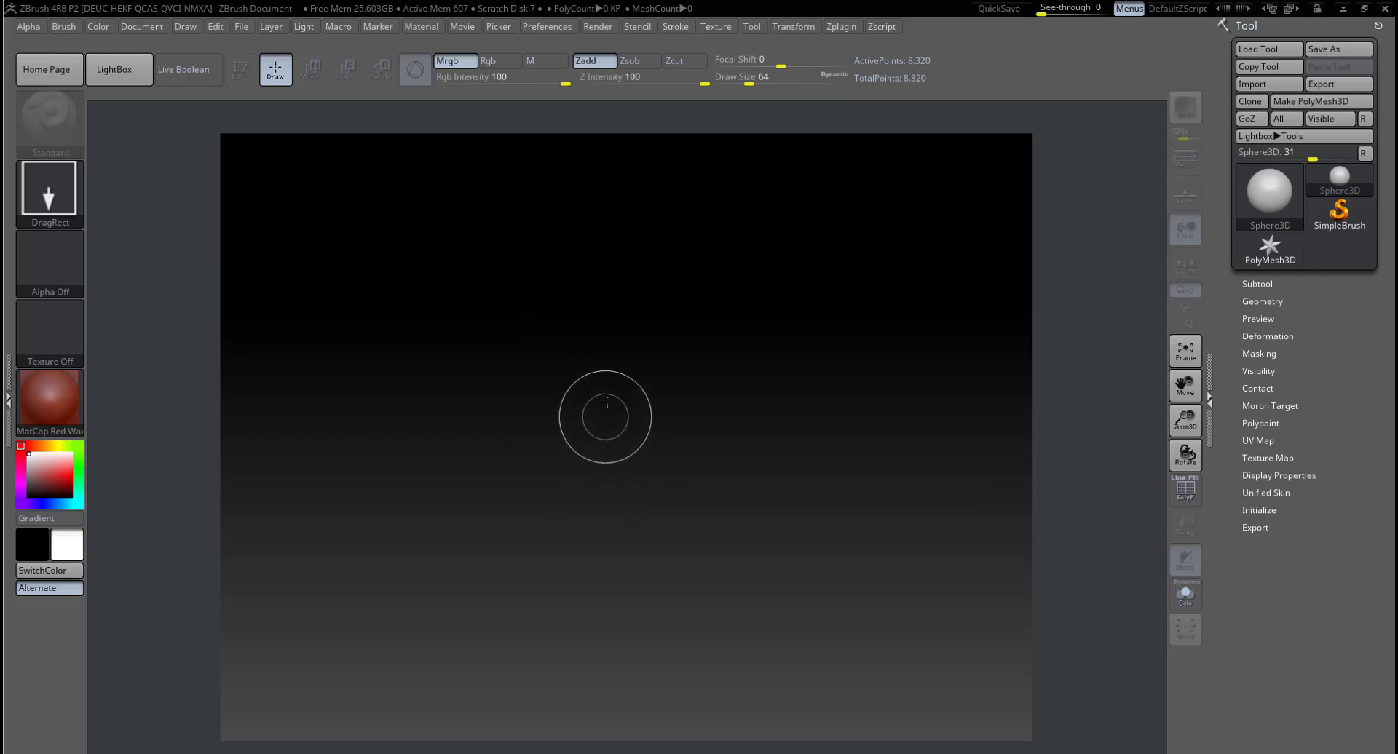
{"action": "left_click_drag", "start_coordinate": [606, 401], "coordinate": [615, 577]}
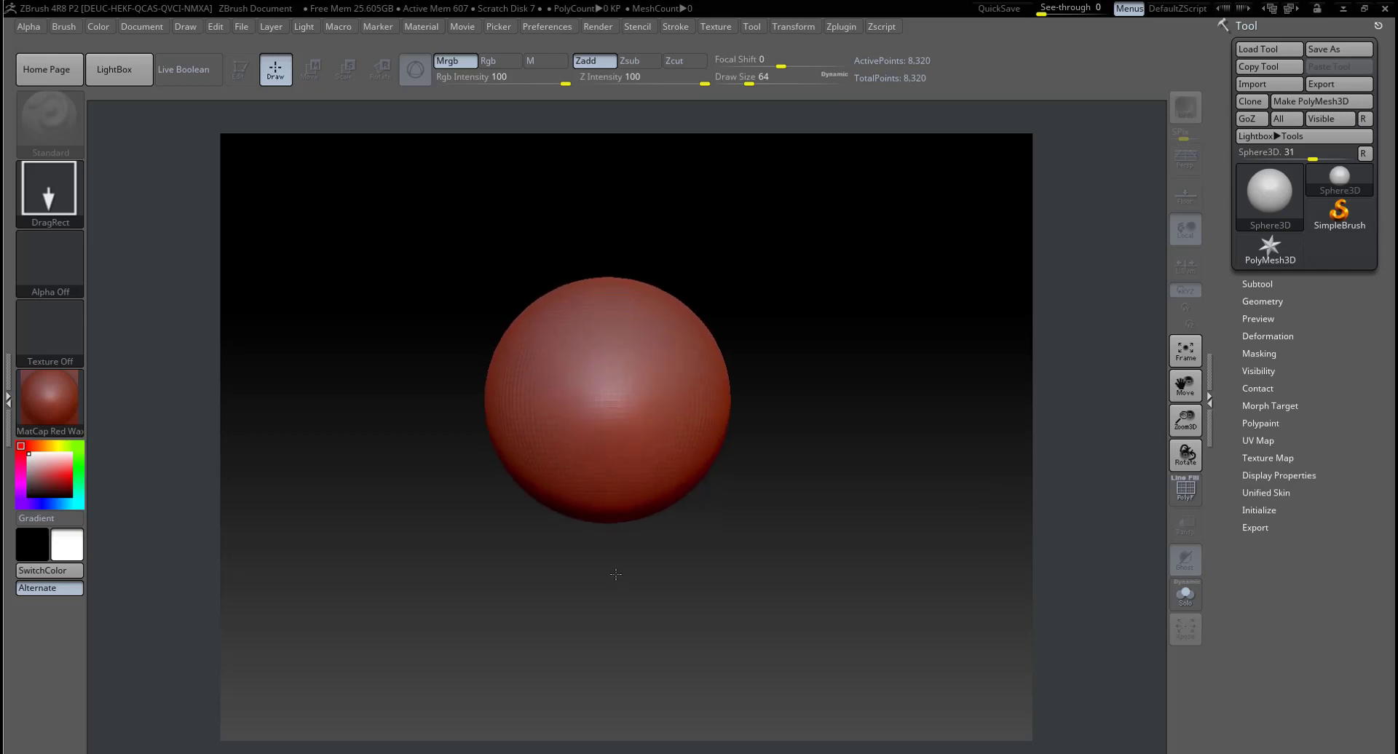
{"action": "key", "text": "t"}
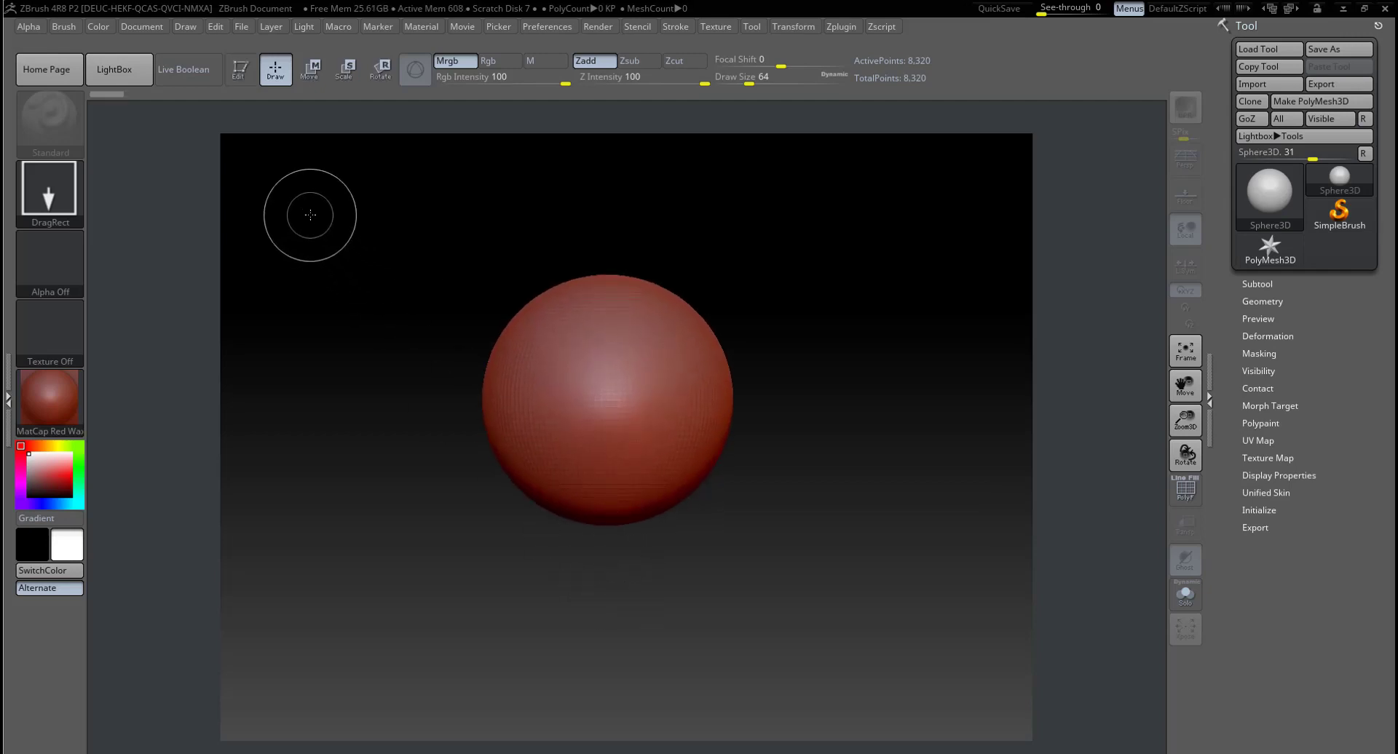
{"action": "left_click", "coordinate": [241, 77]}
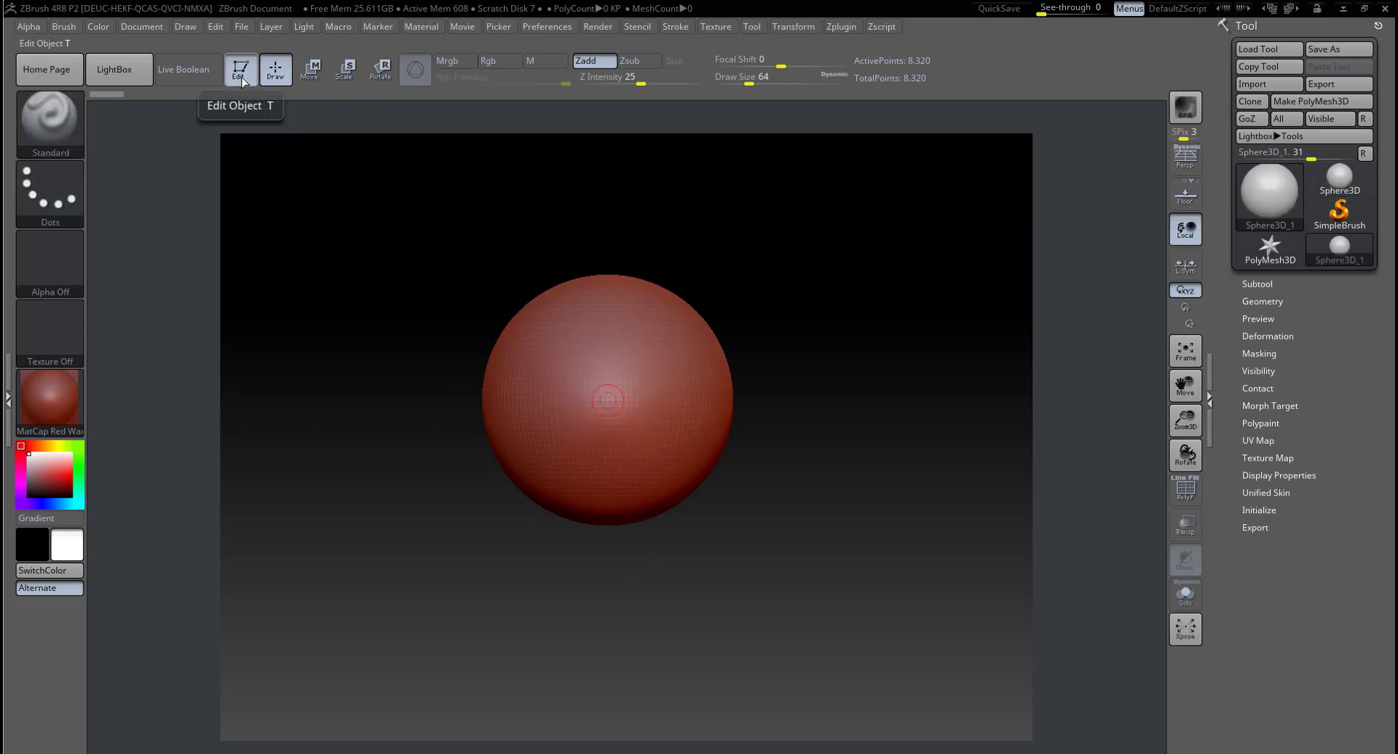
{"action": "left_click", "coordinate": [8, 399]}
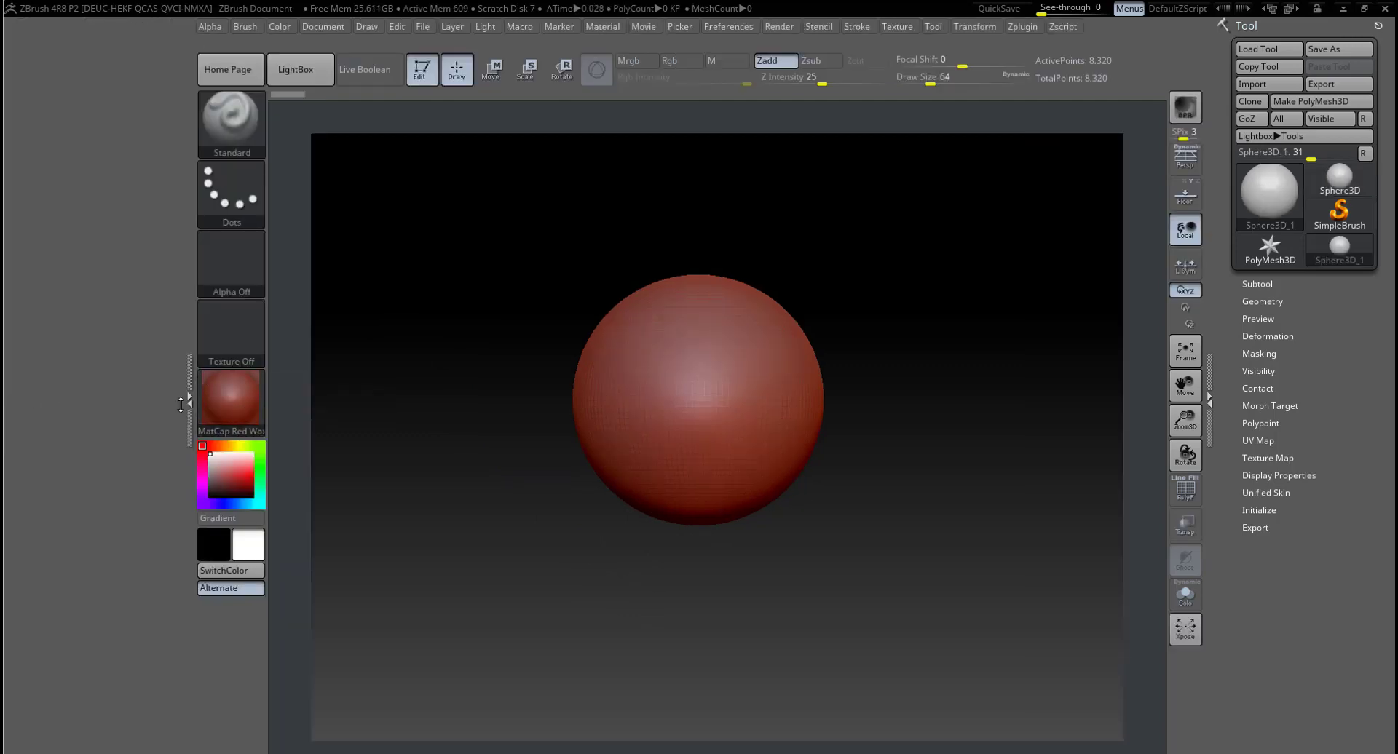
Step: Dock the Draw palette in the left tray and turn on the floor grid
{"action": "left_click", "coordinate": [368, 28]}
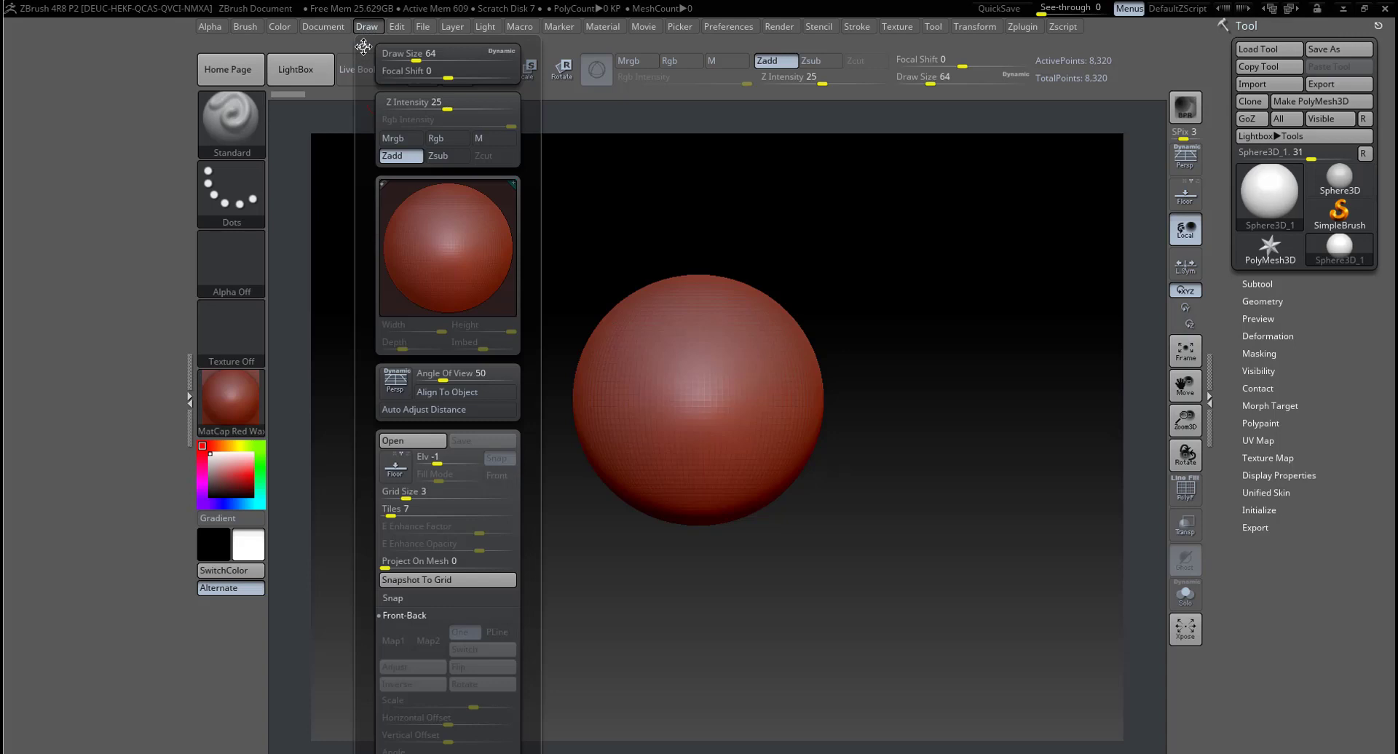
{"action": "left_click_drag", "start_coordinate": [363, 46], "coordinate": [102, 96]}
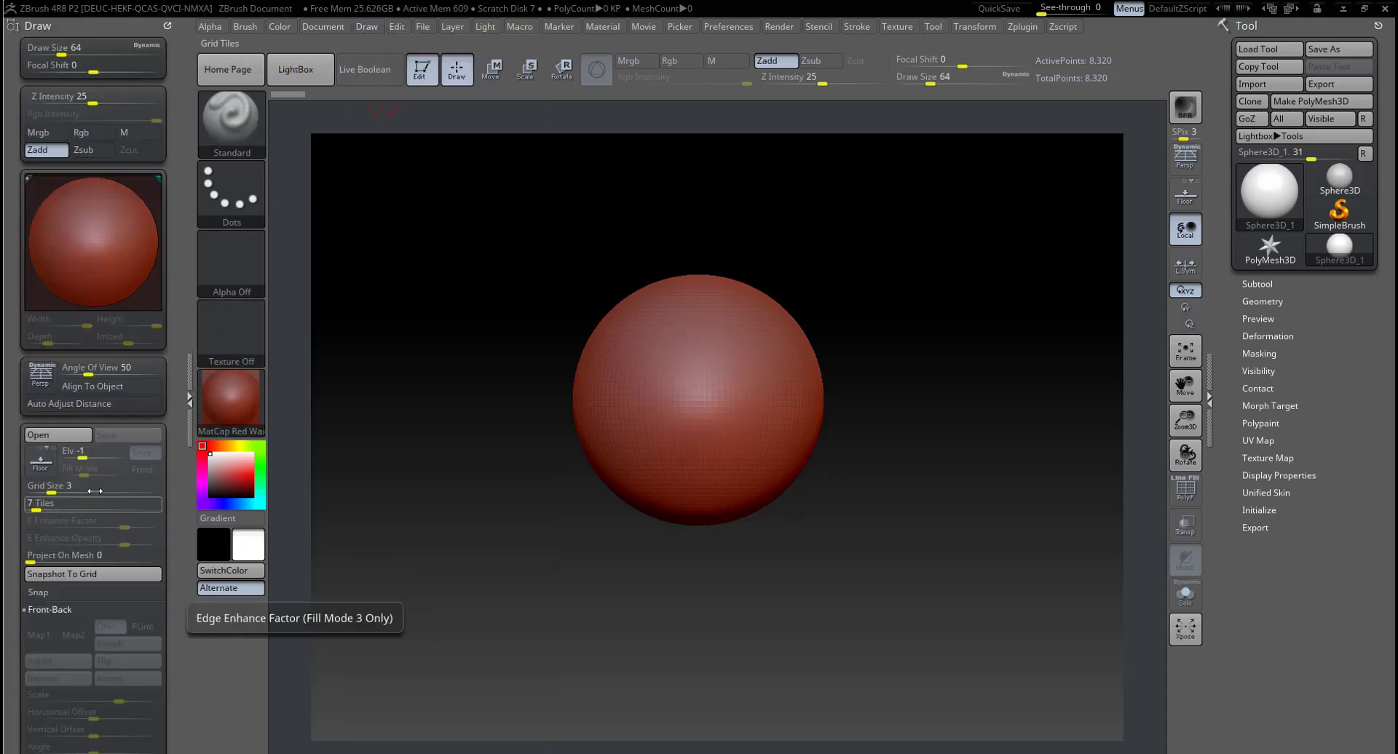
{"action": "left_click", "coordinate": [42, 466]}
{"action": "left_click", "coordinate": [43, 466]}
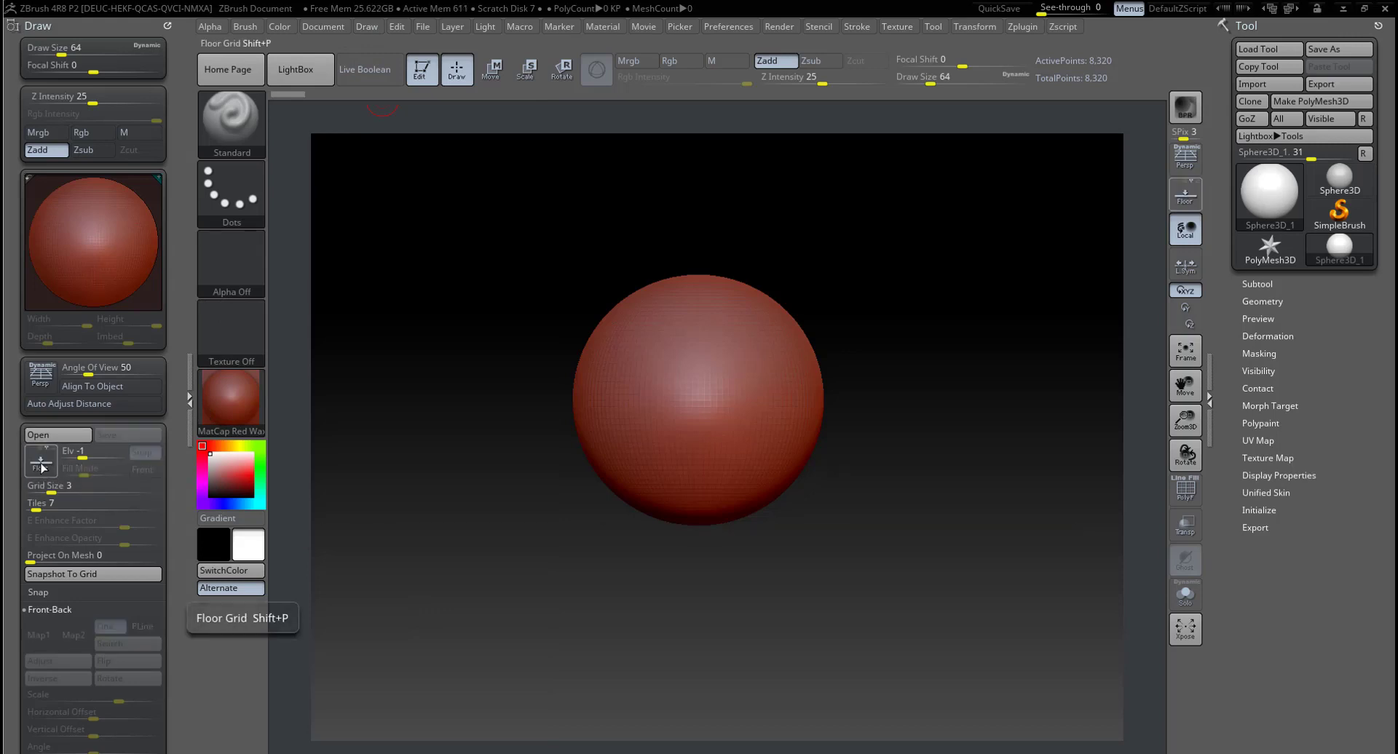
{"action": "left_click", "coordinate": [42, 468]}
{"action": "left_click", "coordinate": [42, 467]}
{"action": "left_click", "coordinate": [42, 468]}
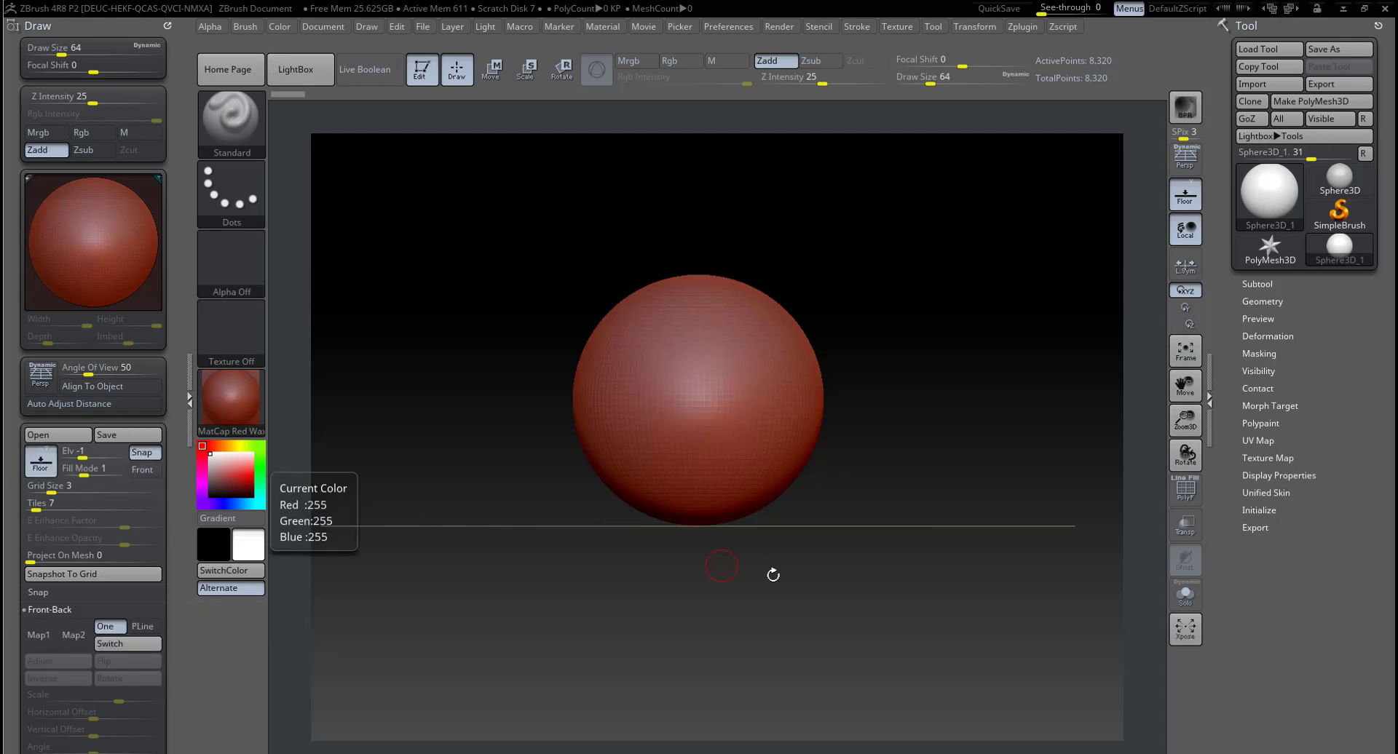
{"action": "left_click_drag", "start_coordinate": [517, 527], "coordinate": [745, 601]}
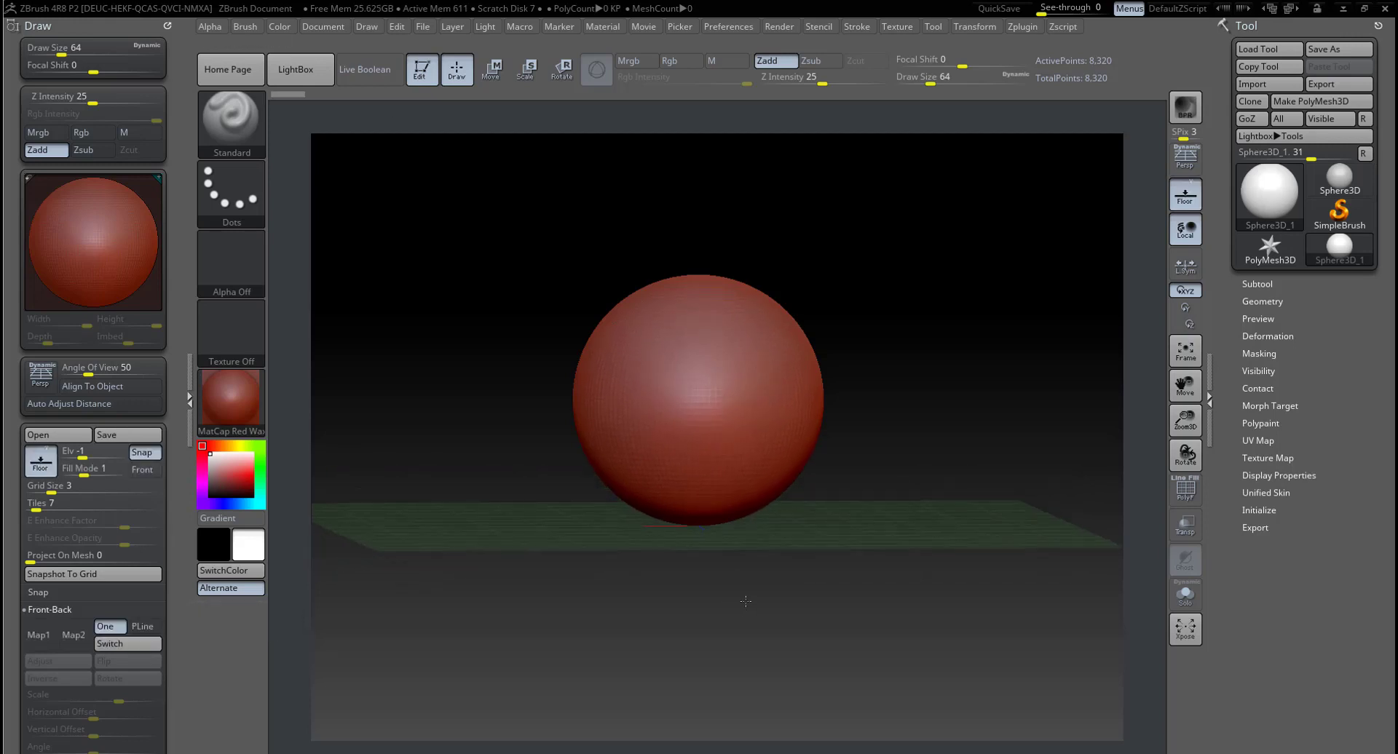
Step: Expand the Front-Back grid options with the floor grid left on
{"action": "left_click", "coordinate": [41, 461]}
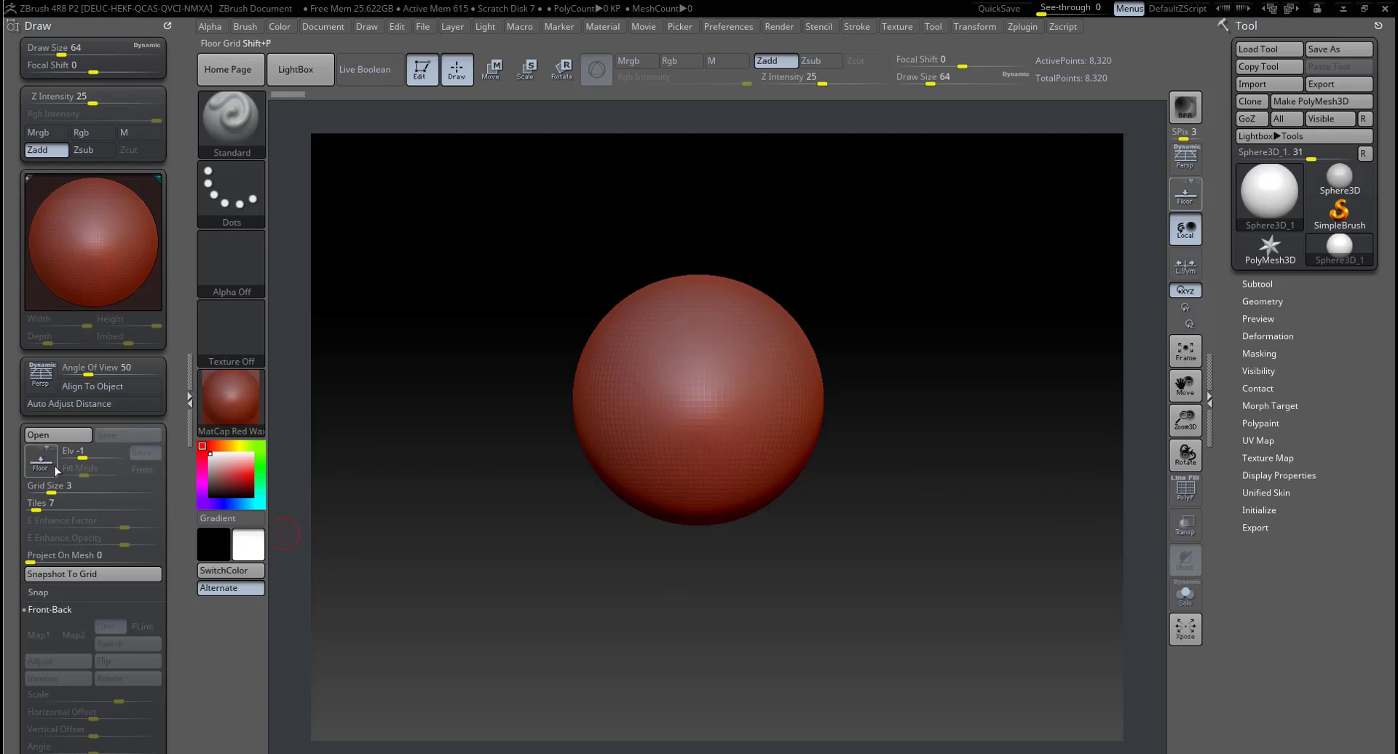
{"action": "left_click", "coordinate": [40, 460]}
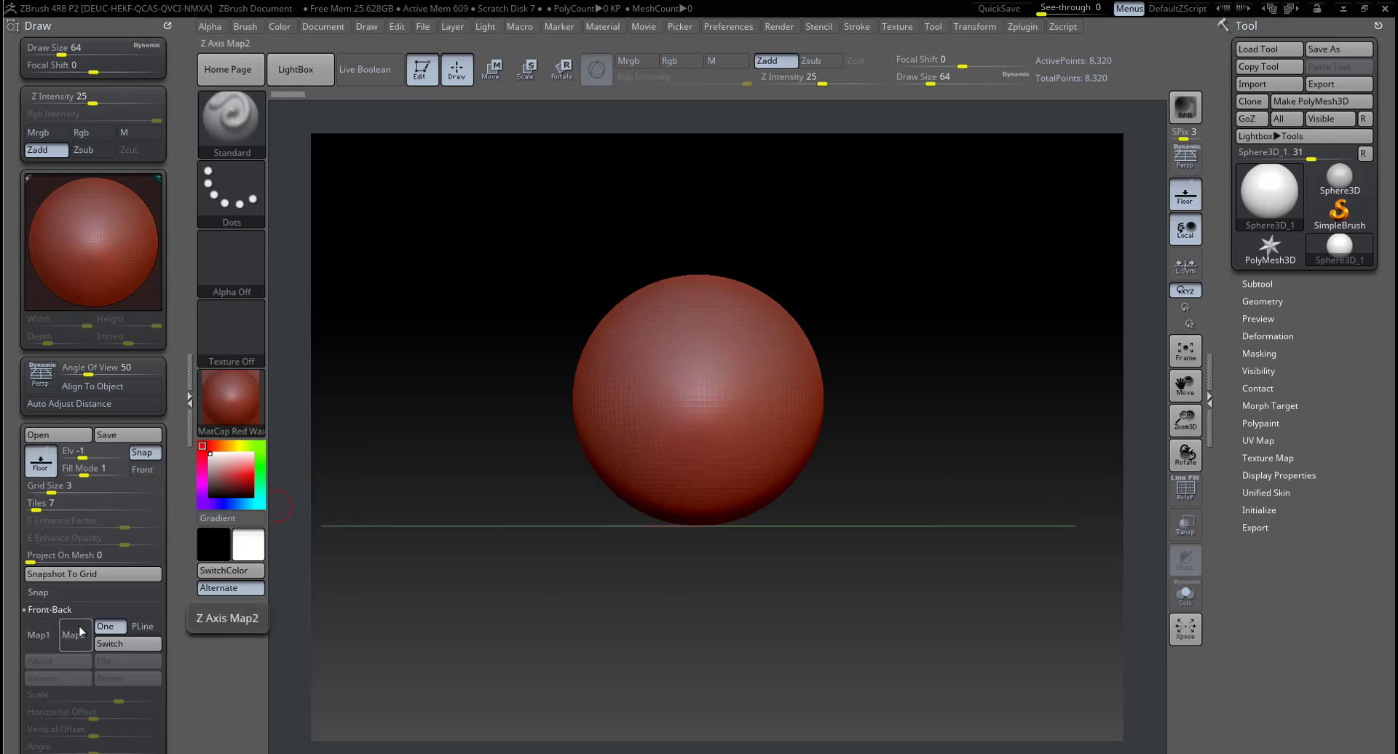
{"action": "left_click", "coordinate": [38, 612]}
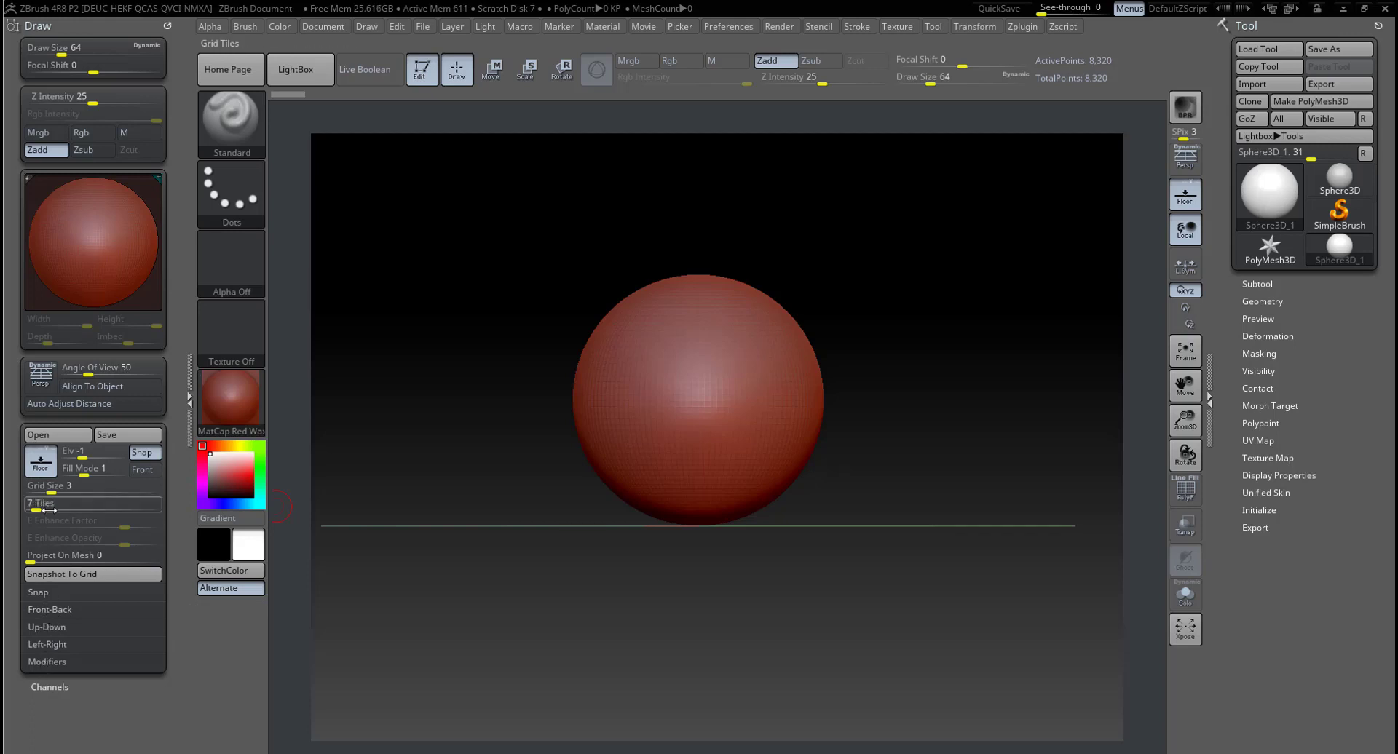
{"action": "left_click", "coordinate": [41, 461]}
{"action": "left_click", "coordinate": [44, 464]}
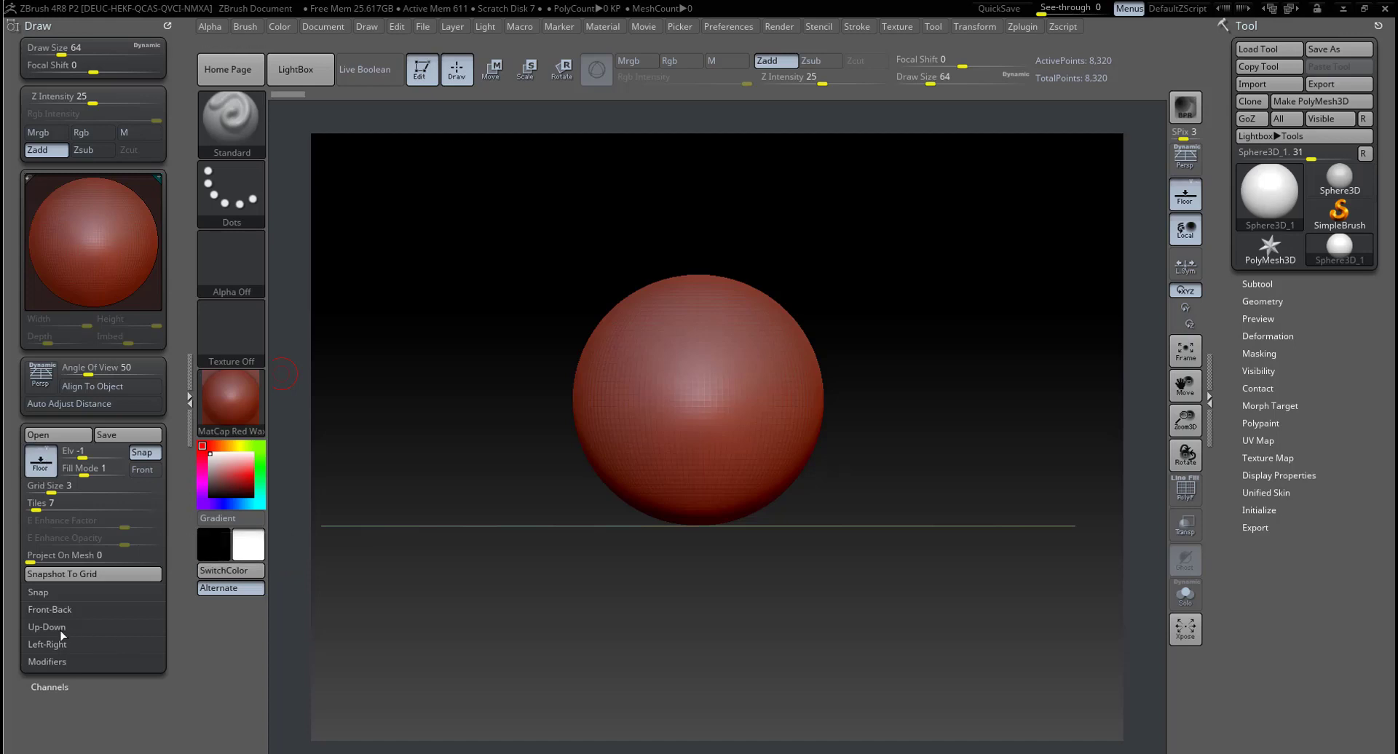
{"action": "left_click", "coordinate": [48, 610]}
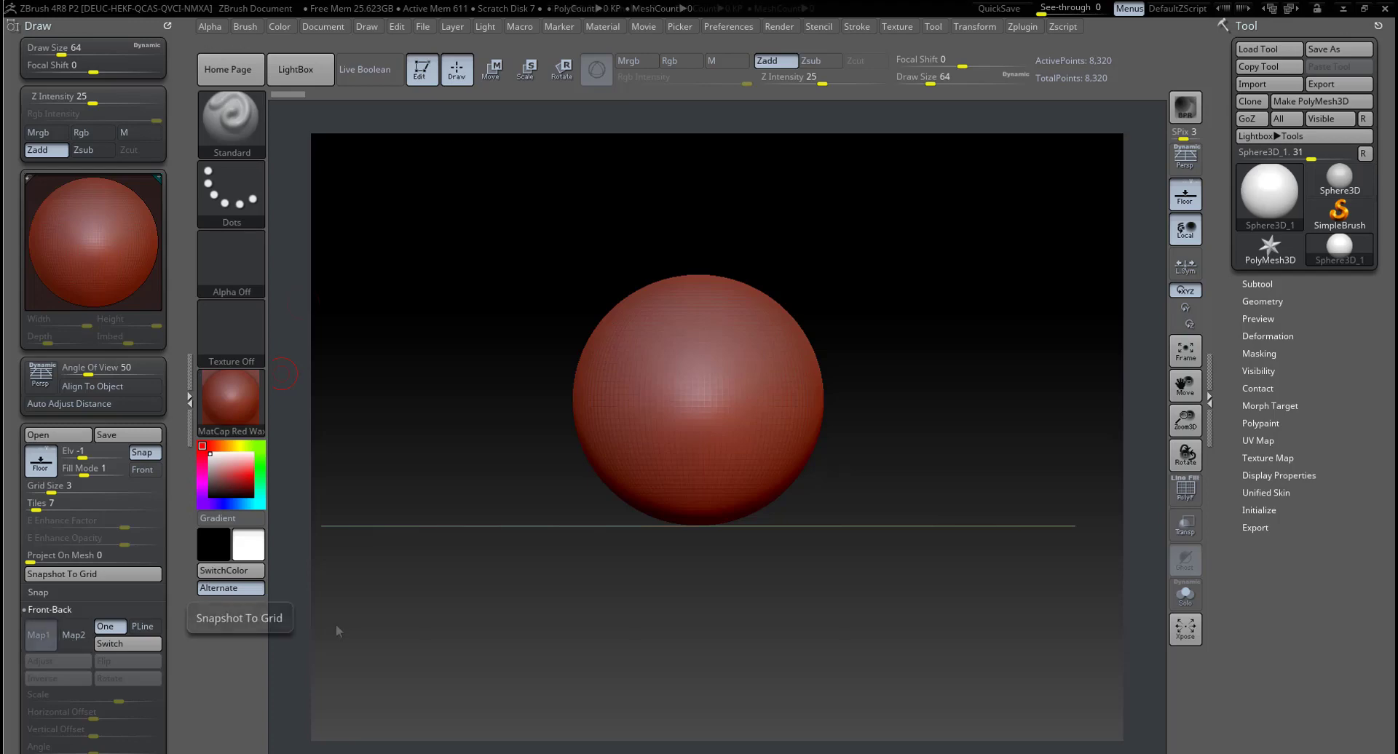
{"action": "left_click", "coordinate": [36, 634]}
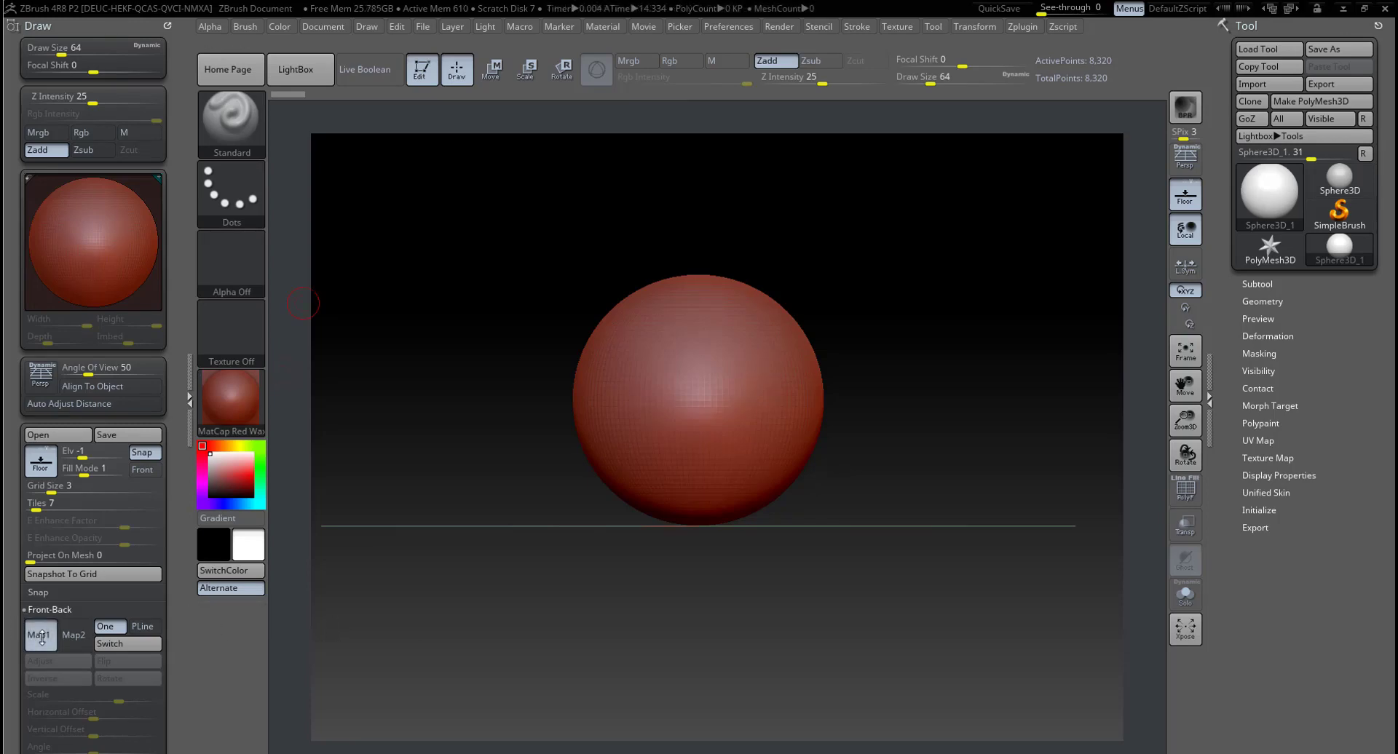
Step: Import 1.jpg from the zbrush-05-character modeling folder as the Map1 front reference
{"action": "left_click", "coordinate": [41, 636]}
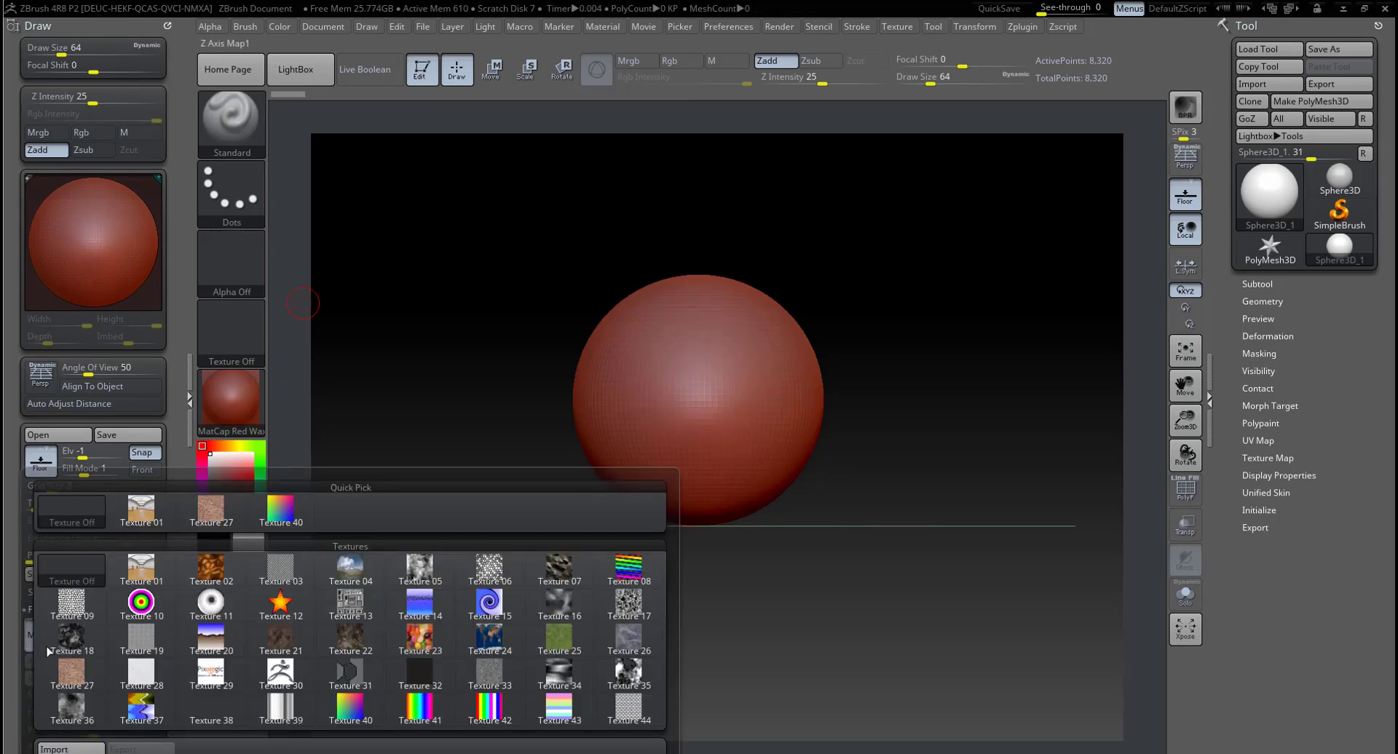
{"action": "left_click", "coordinate": [72, 750]}
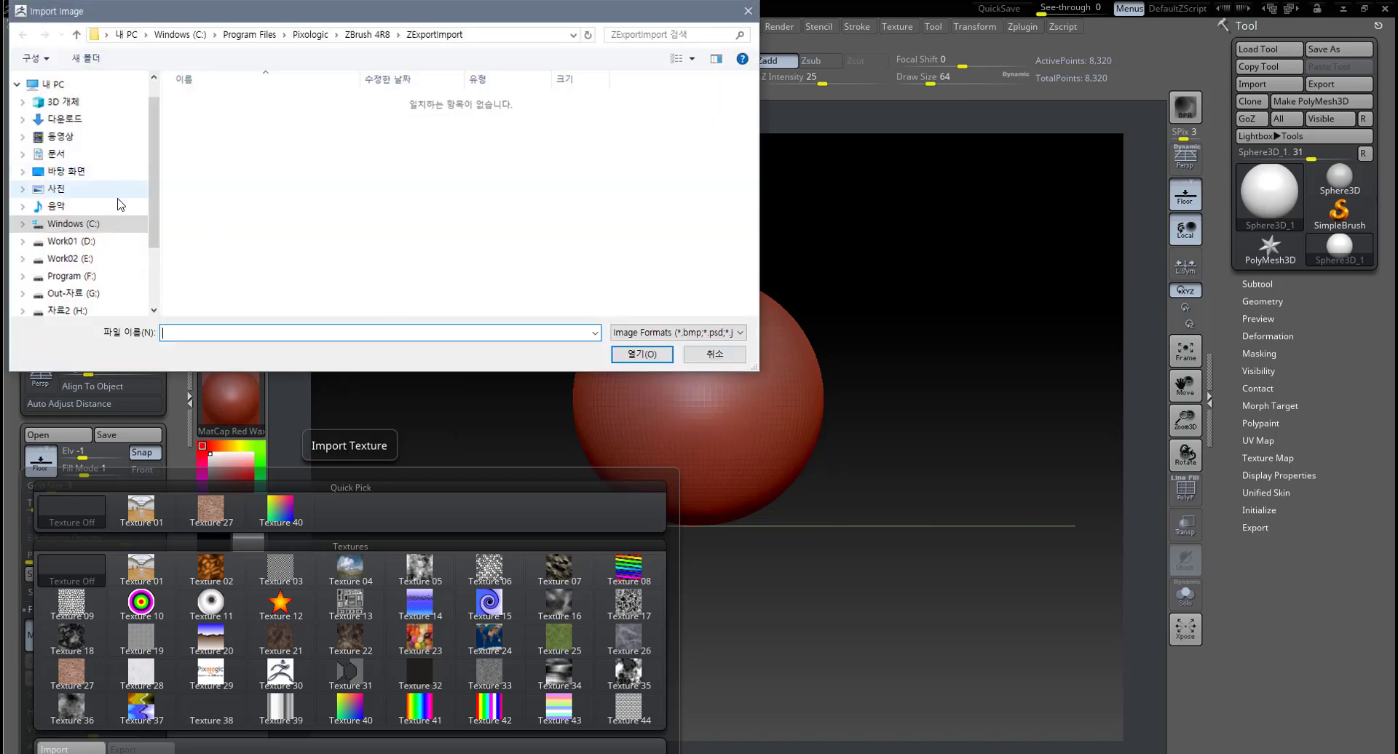
{"action": "left_click", "coordinate": [70, 241]}
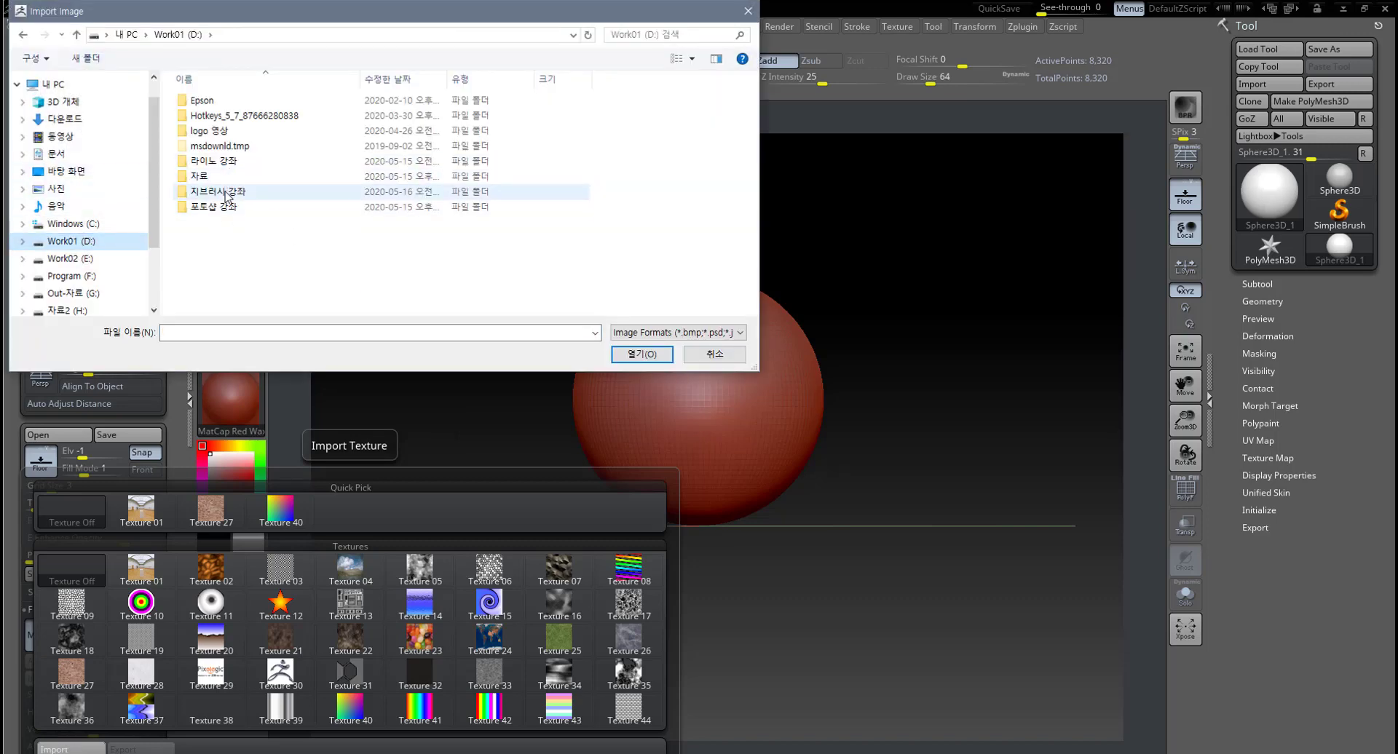
{"action": "double_click", "coordinate": [235, 190]}
{"action": "double_click", "coordinate": [264, 116]}
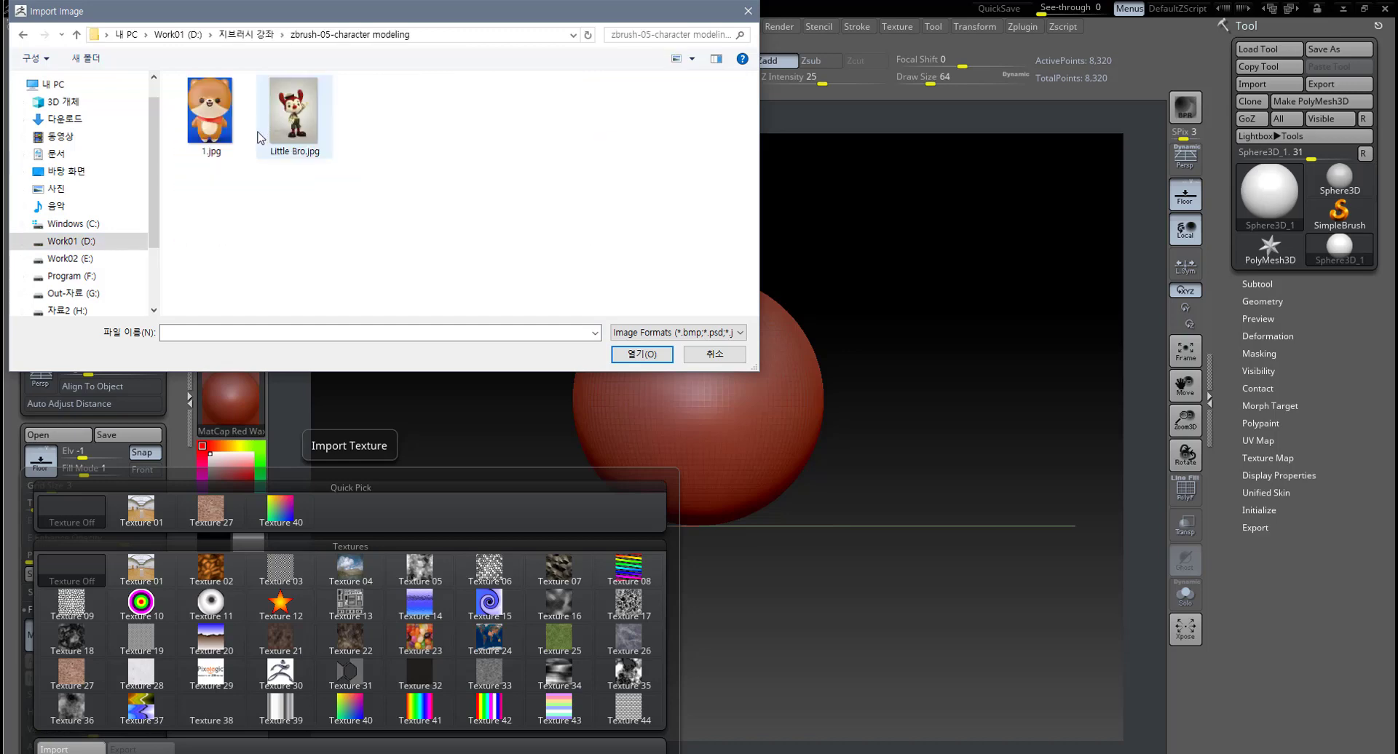
{"action": "left_click", "coordinate": [218, 127]}
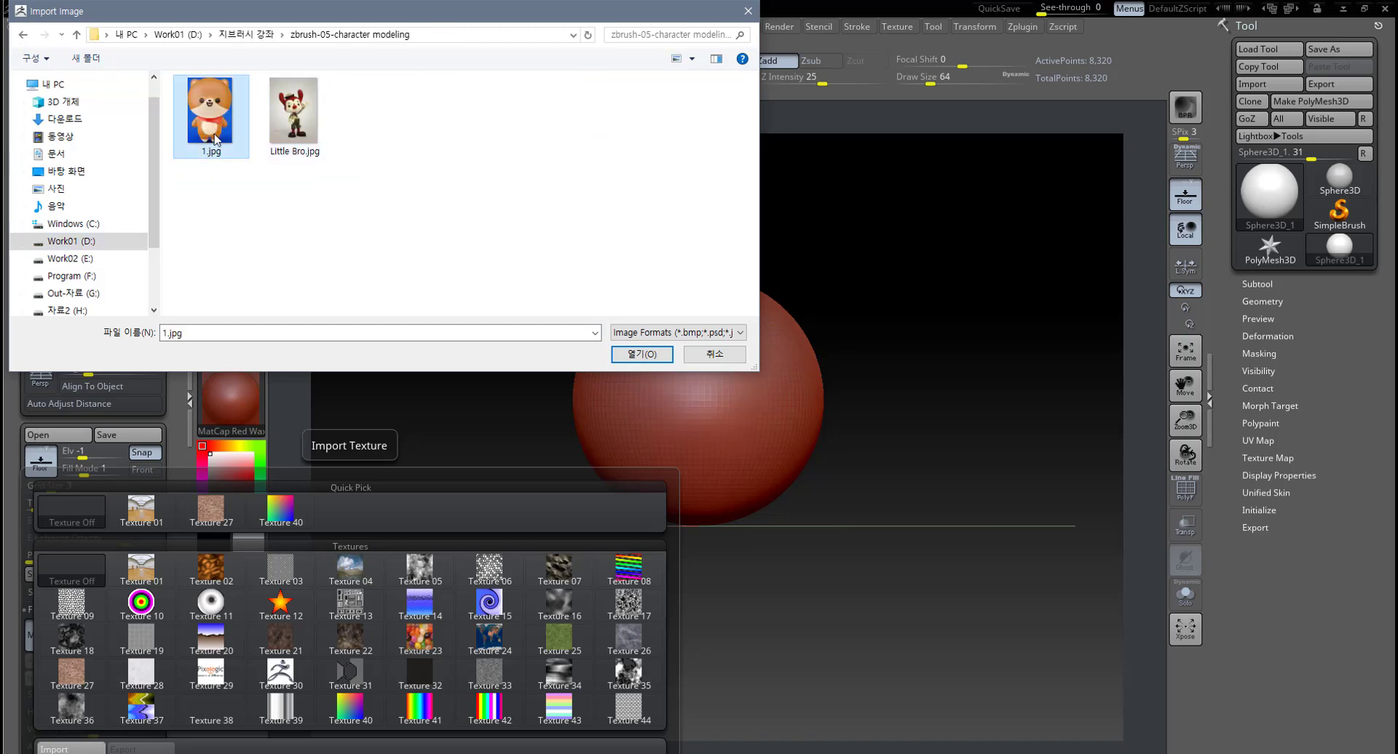
{"action": "left_click", "coordinate": [642, 354]}
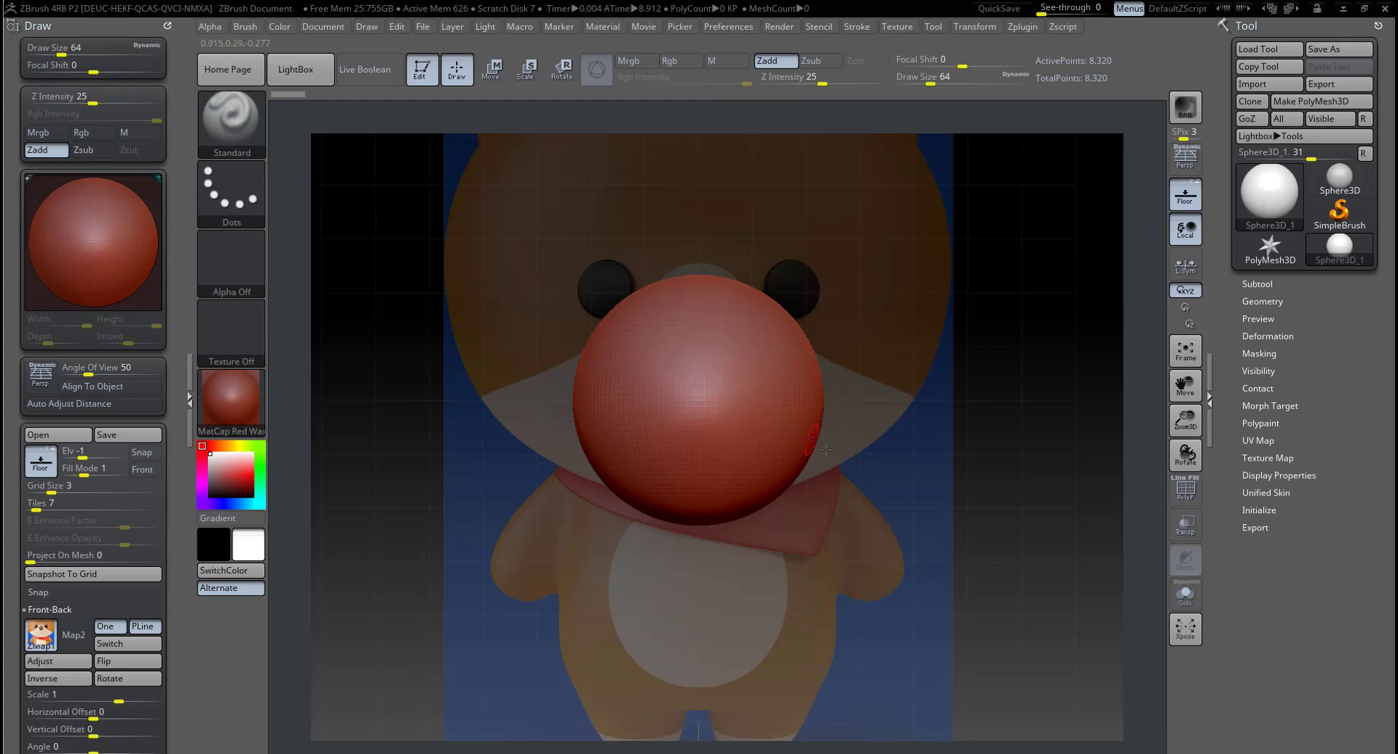
{"action": "left_click", "coordinate": [976, 491]}
Step: Make the reference fully opaque and convert the sphere to PolyMesh3D PM3D_Sphere3D_1
{"action": "mouse_move", "coordinate": [1004, 509]}
{"action": "left_mouse_down", "text": "alt"}
{"action": "mouse_move", "coordinate": [941, 462]}
{"action": "mouse_move", "coordinate": [604, 376]}
{"action": "left_mouse_up", "text": "alt"}
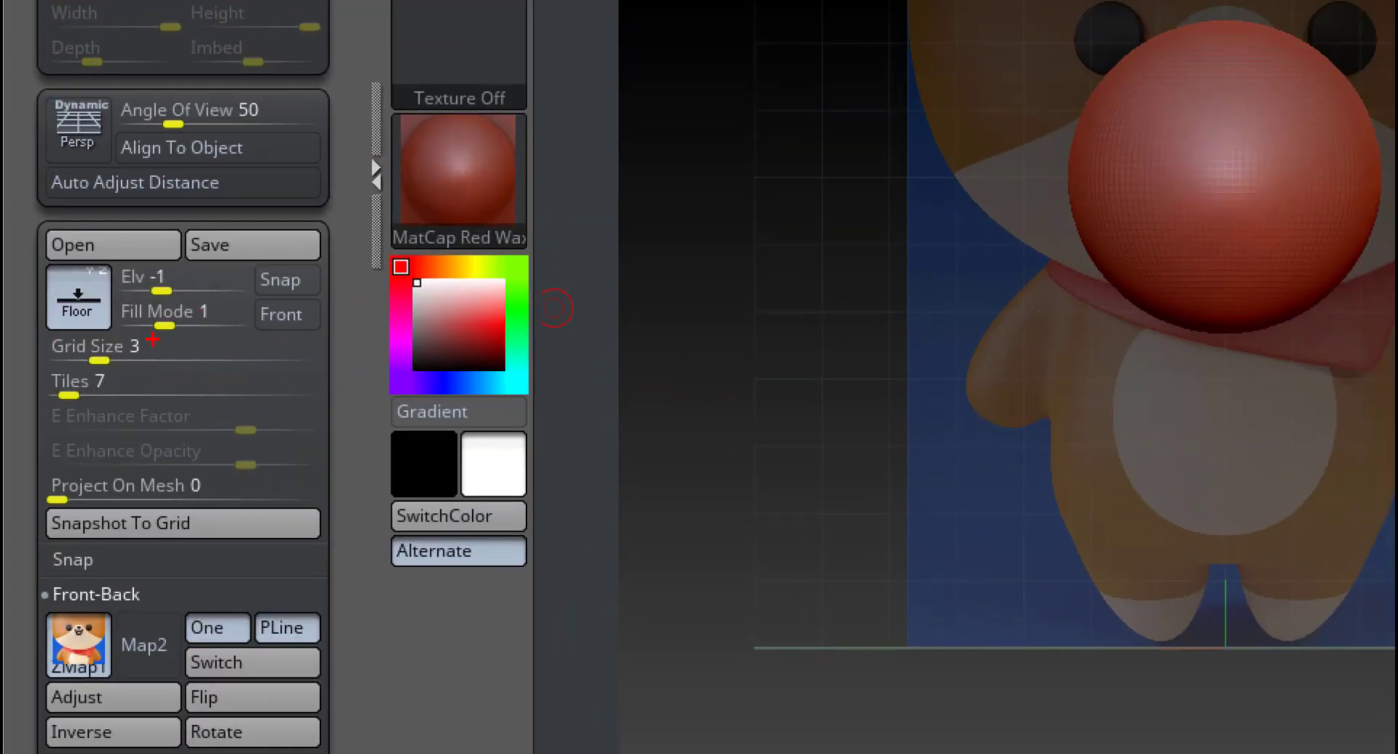
{"action": "left_click_drag", "start_coordinate": [182, 342], "coordinate": [176, 347]}
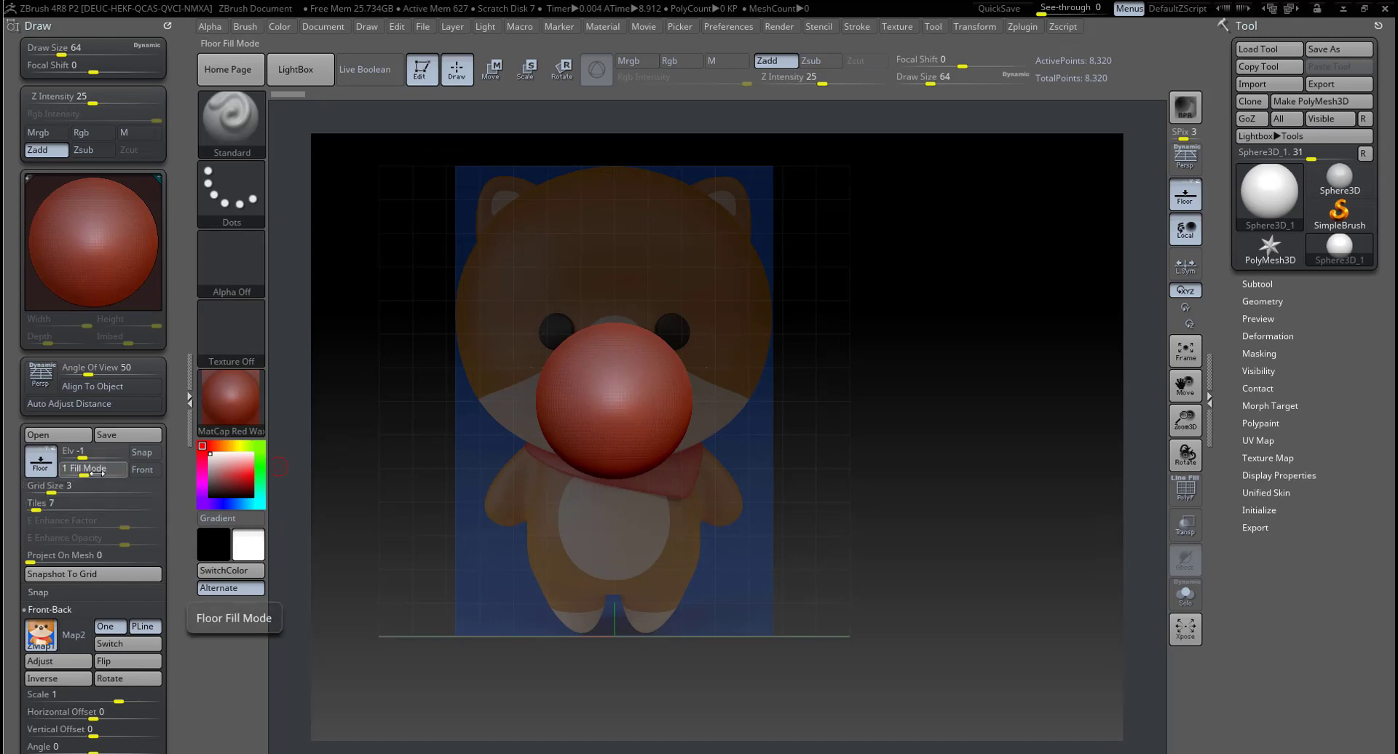
{"action": "left_click_drag", "start_coordinate": [97, 473], "coordinate": [120, 473]}
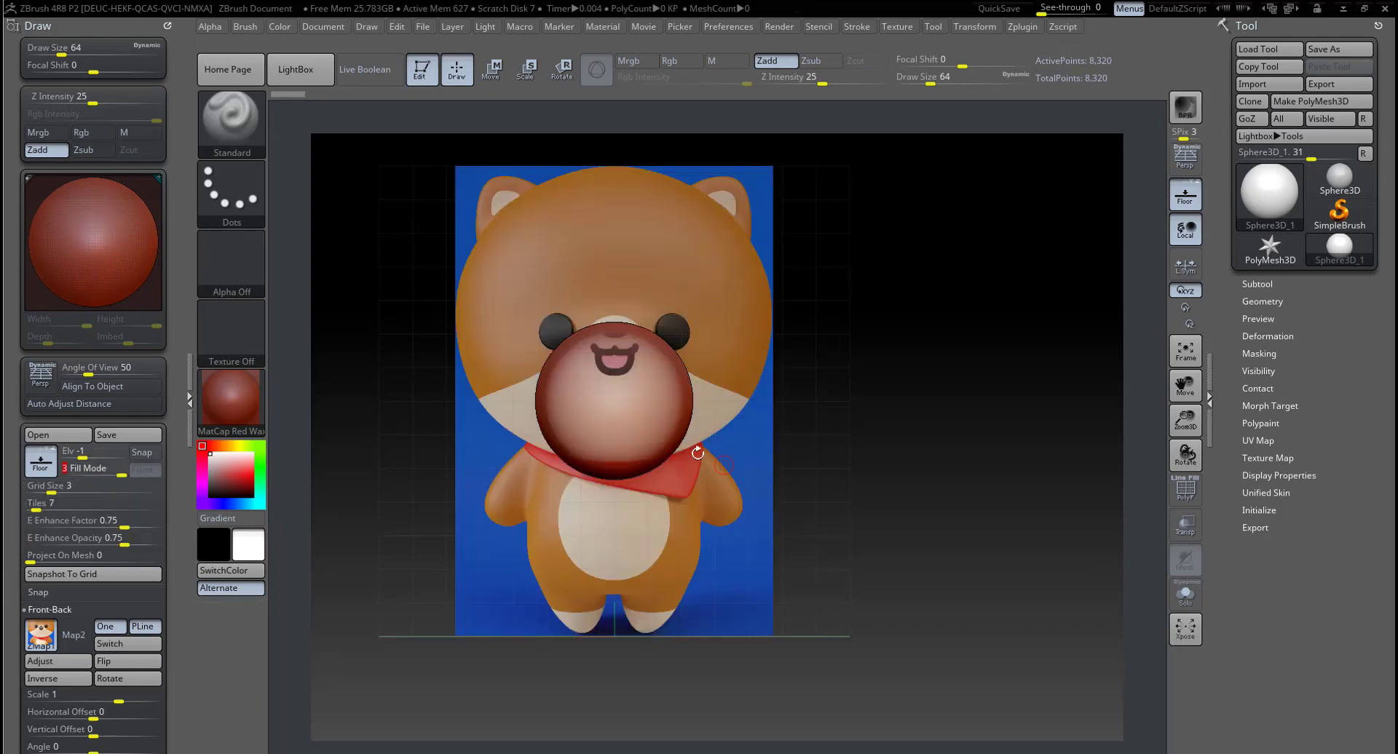
{"action": "left_click", "coordinate": [717, 459]}
{"action": "mouse_move", "coordinate": [810, 390]}
{"action": "left_mouse_down"}
{"action": "mouse_move", "coordinate": [833, 422]}
{"action": "mouse_move", "coordinate": [746, 453]}
{"action": "left_mouse_up"}
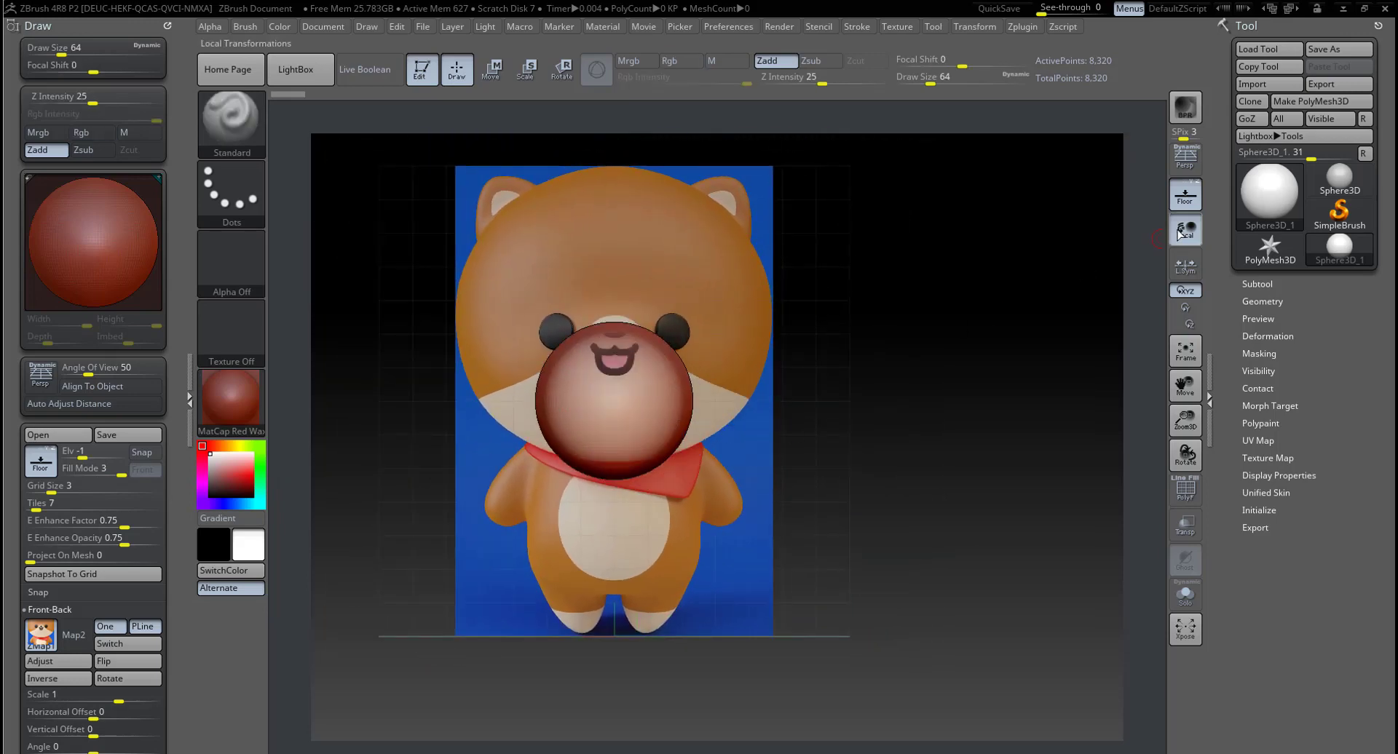
{"action": "left_click", "coordinate": [1321, 109]}
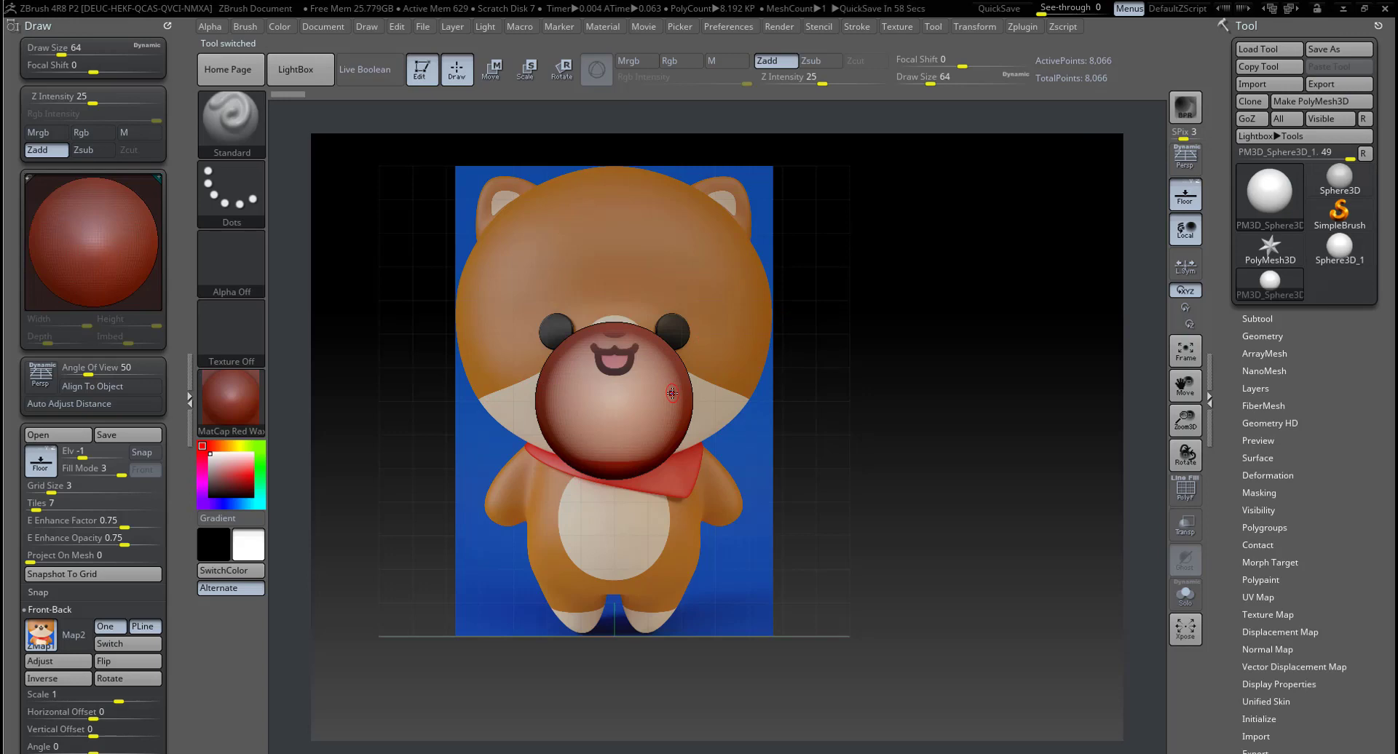
Step: Apply MatCap Gray to the sphere and fade the reference image to 0.2831 opacity
{"action": "left_click", "coordinate": [230, 401]}
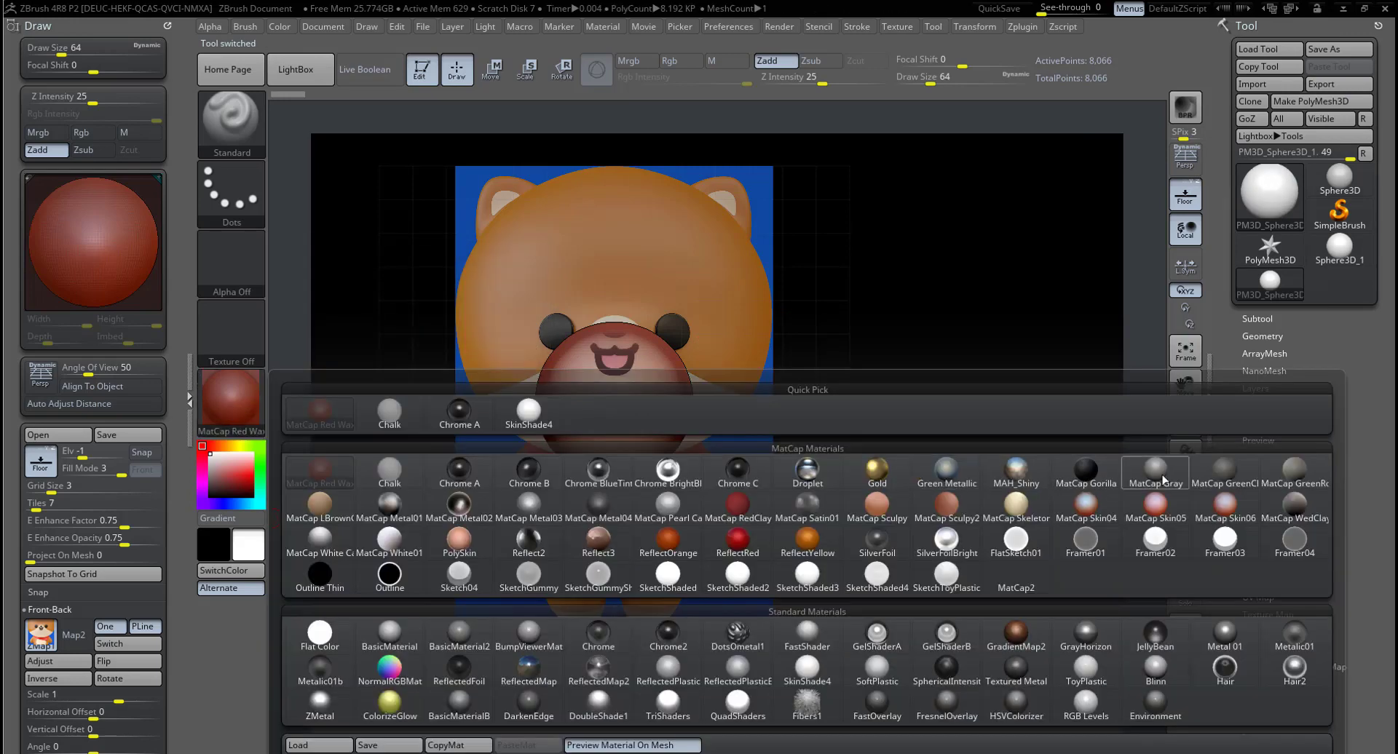
{"action": "left_click", "coordinate": [1155, 469]}
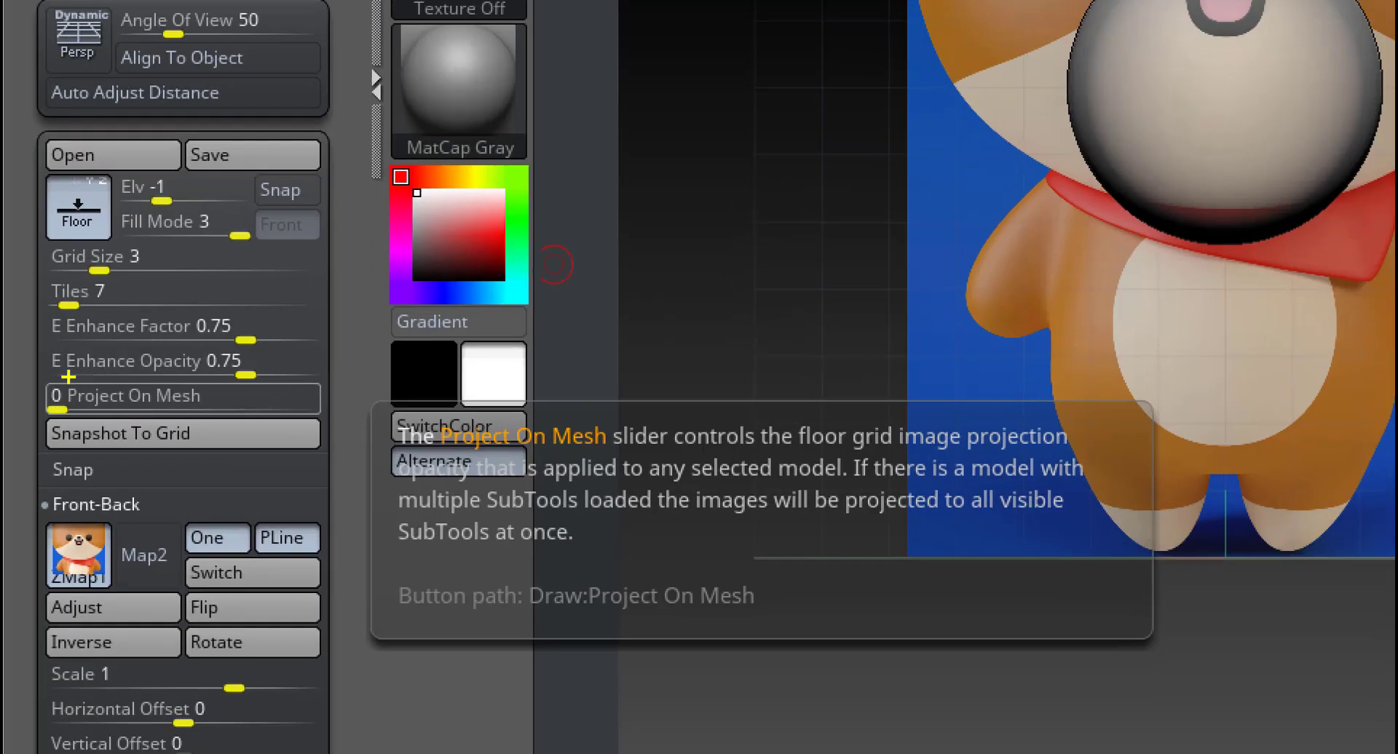
{"action": "left_click_drag", "start_coordinate": [68, 377], "coordinate": [9, 375]}
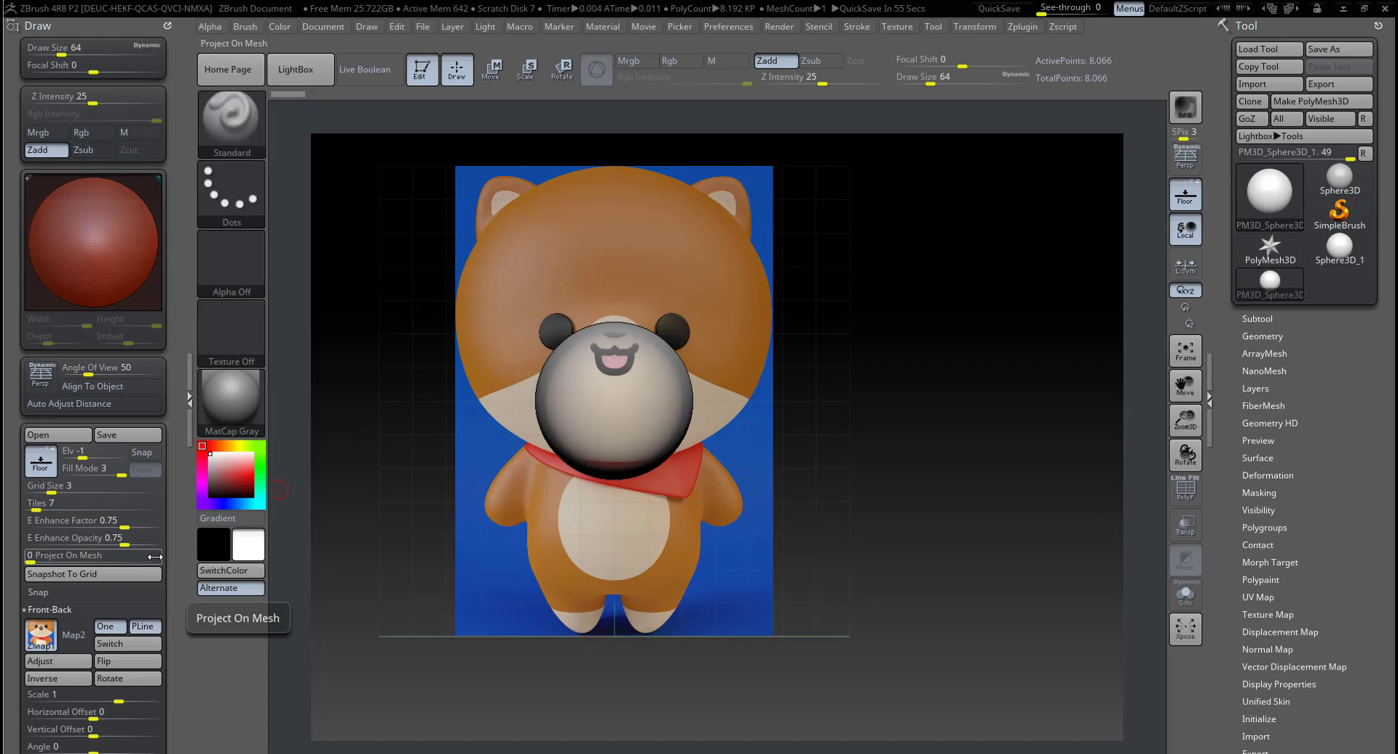
{"action": "mouse_move", "coordinate": [123, 547]}
{"action": "left_mouse_down"}
{"action": "mouse_move", "coordinate": [46, 547]}
{"action": "mouse_move", "coordinate": [65, 546]}
{"action": "left_mouse_up"}
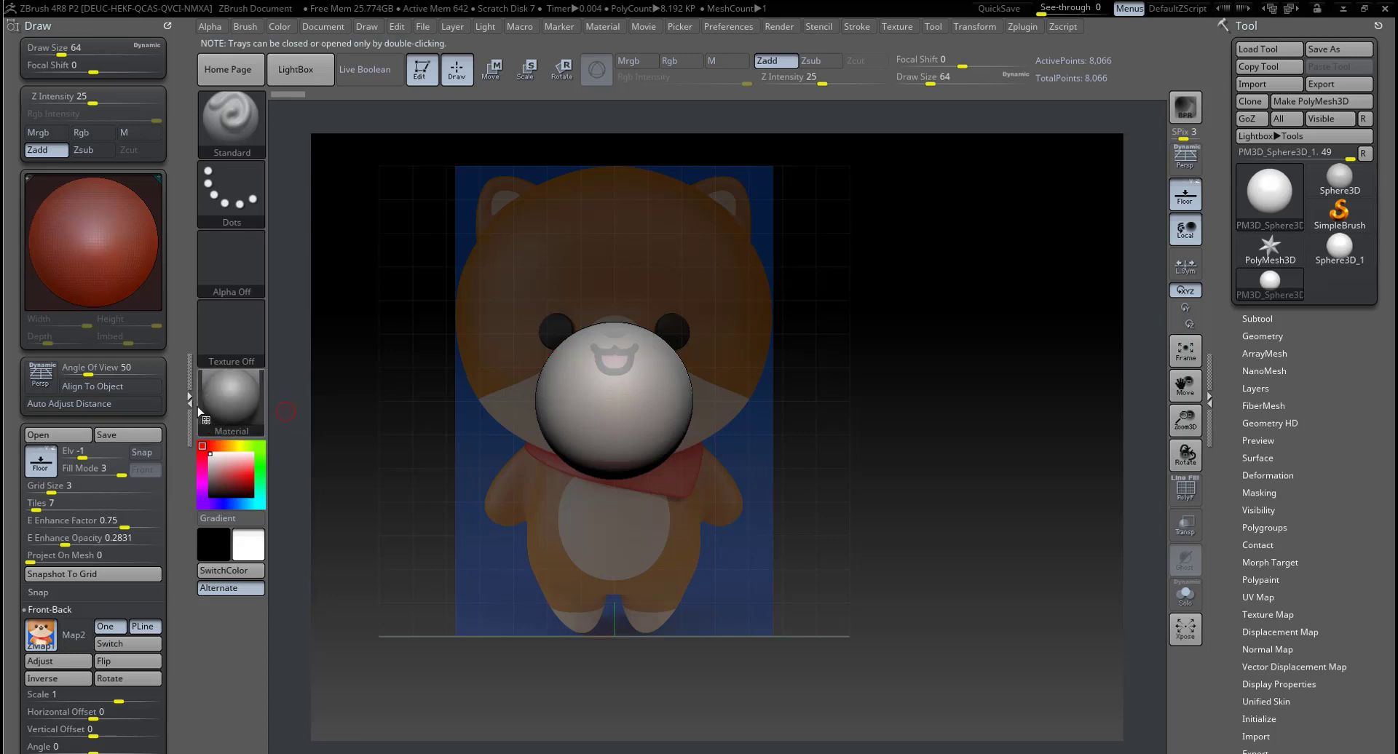
Step: Close the left tray, toggle the floor grid and bear reference off and back on
{"action": "double_click", "coordinate": [190, 421]}
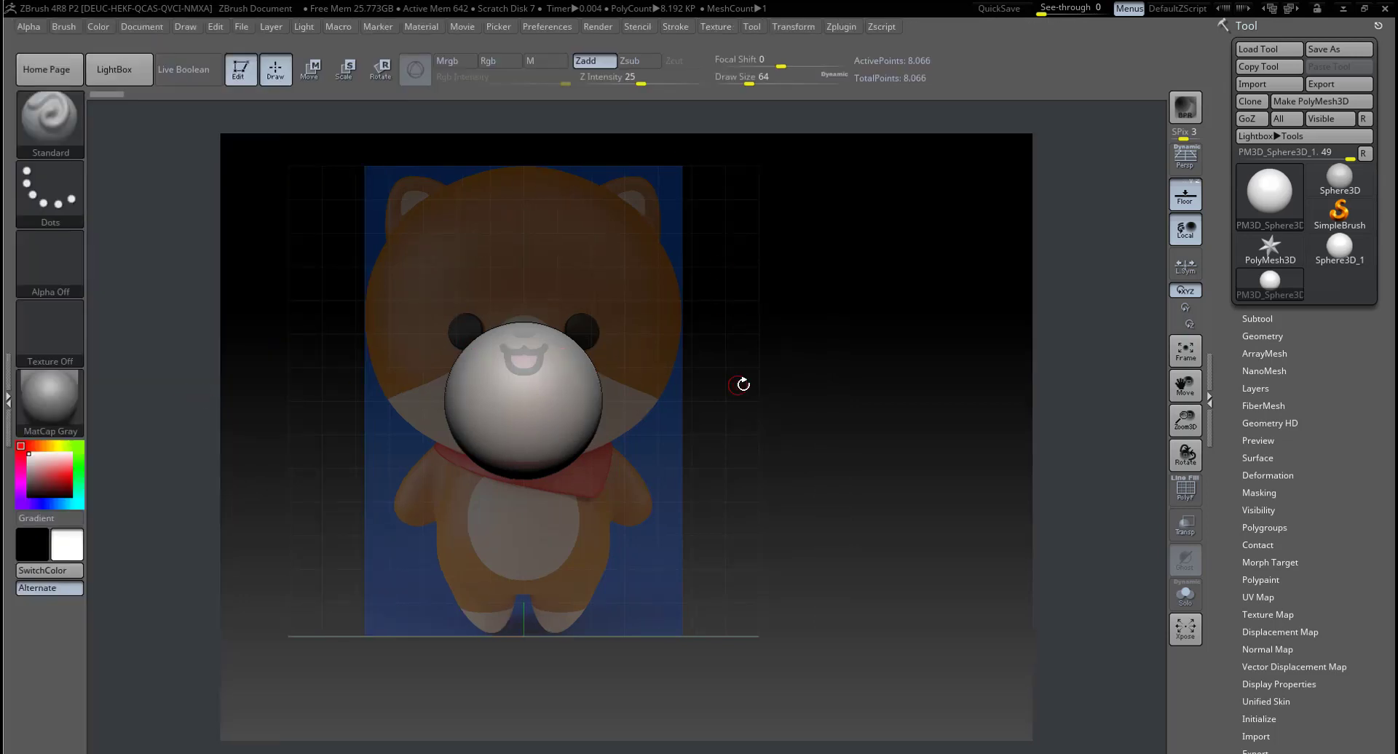
{"action": "left_click_drag", "start_coordinate": [742, 384], "coordinate": [746, 396]}
{"action": "left_click", "coordinate": [1184, 205]}
{"action": "left_click", "coordinate": [1185, 208]}
{"action": "left_click", "coordinate": [1185, 206]}
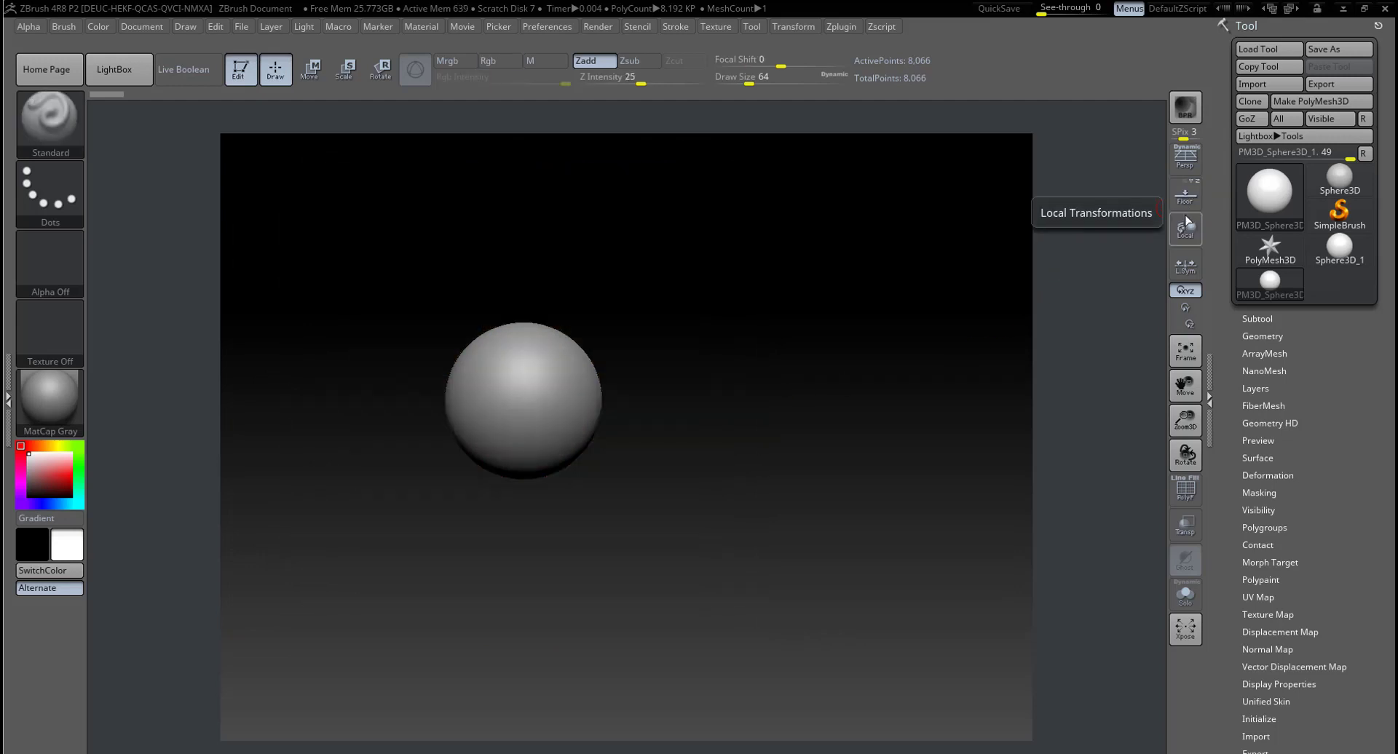
{"action": "left_click", "coordinate": [1185, 207]}
{"action": "left_click", "coordinate": [1184, 210]}
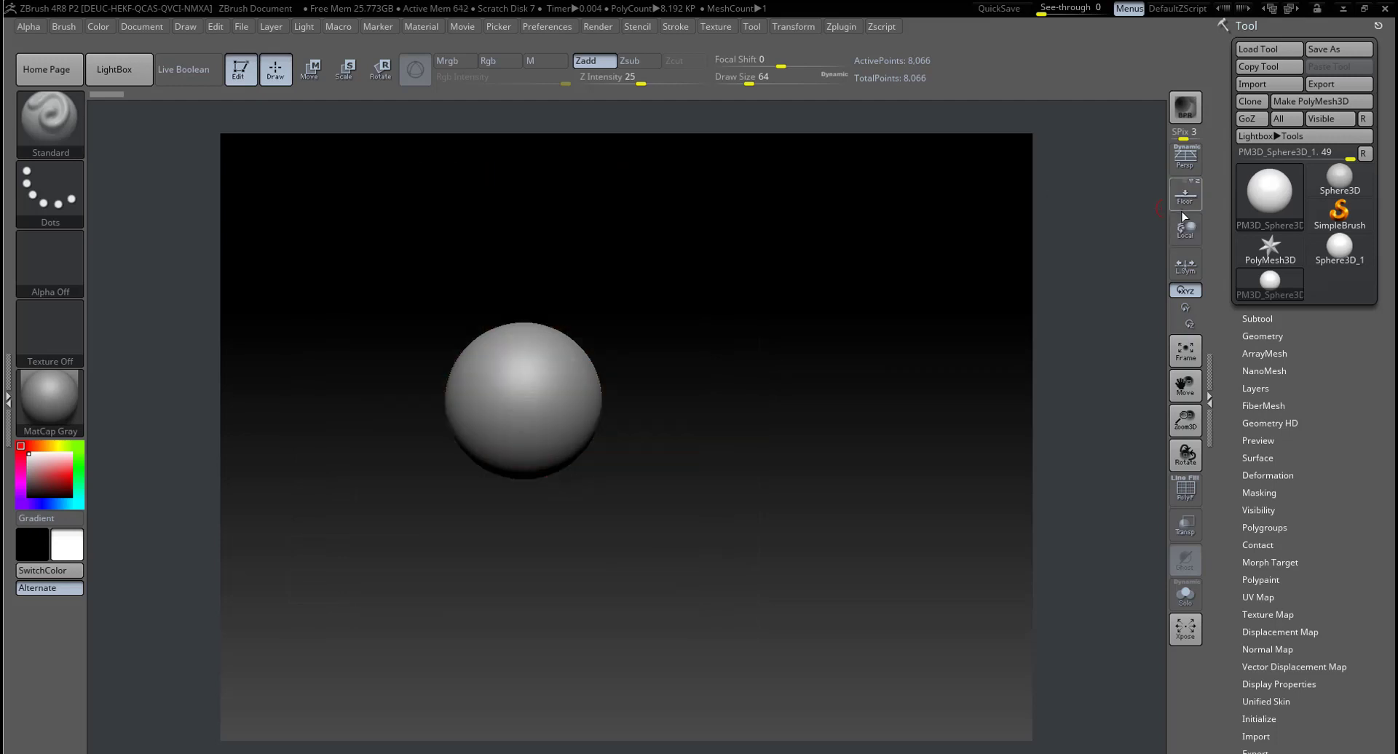
{"action": "left_click", "coordinate": [1184, 198]}
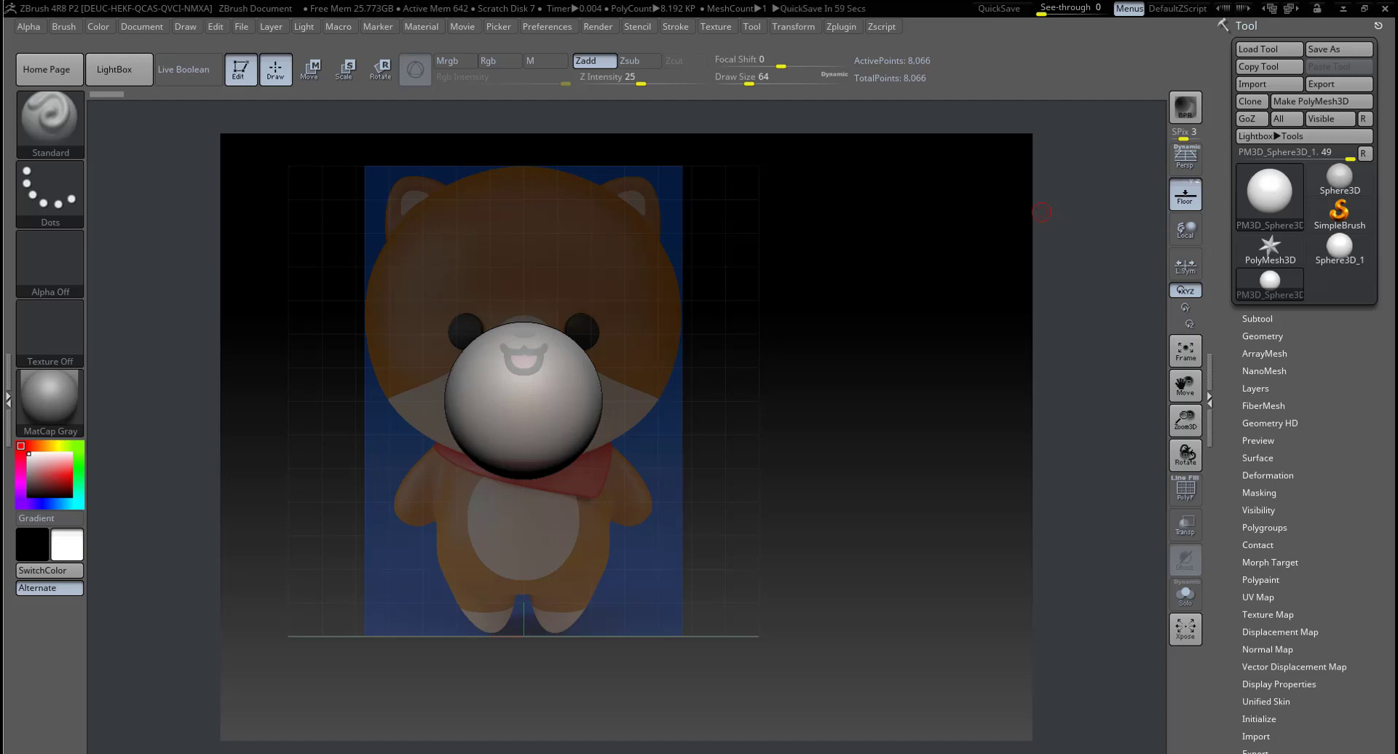
{"action": "left_click_drag", "start_coordinate": [612, 399], "coordinate": [715, 415]}
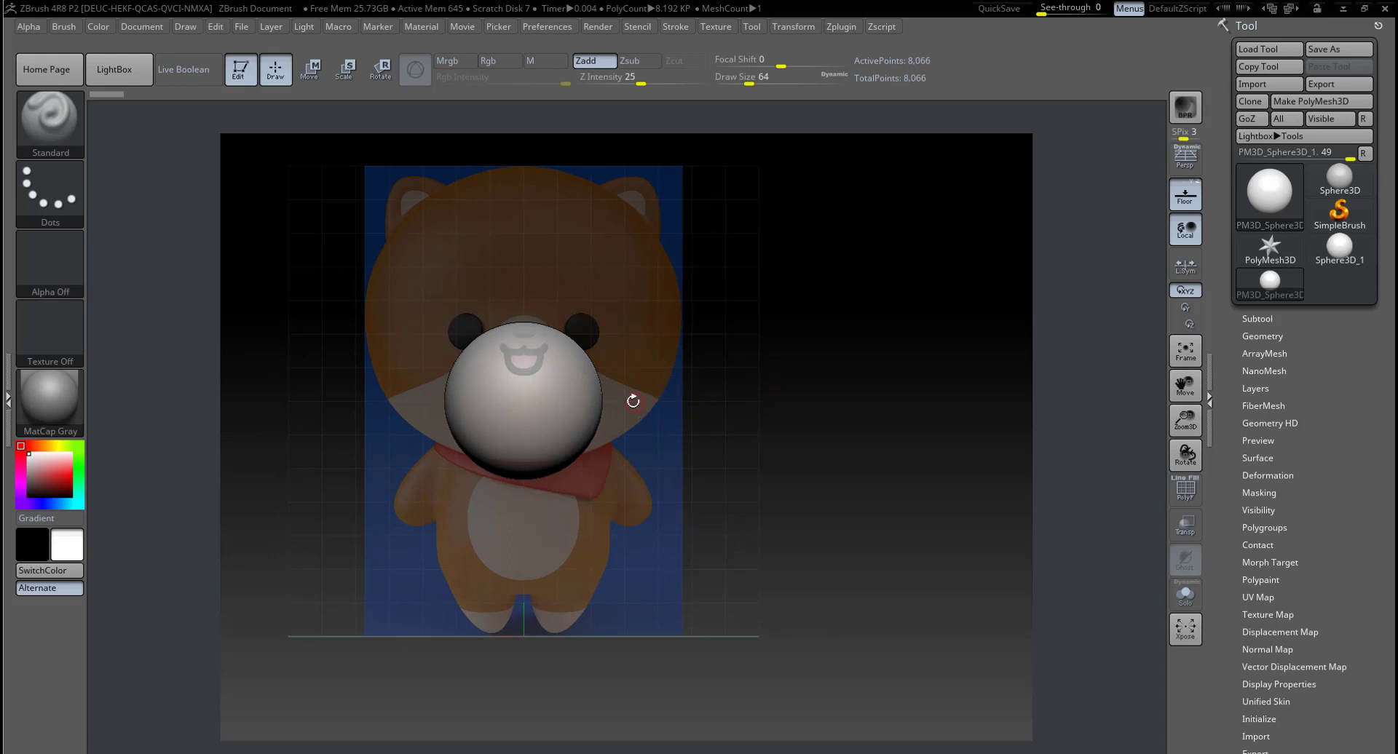
{"action": "left_click_drag", "start_coordinate": [686, 395], "coordinate": [695, 422], "text": "alt"}
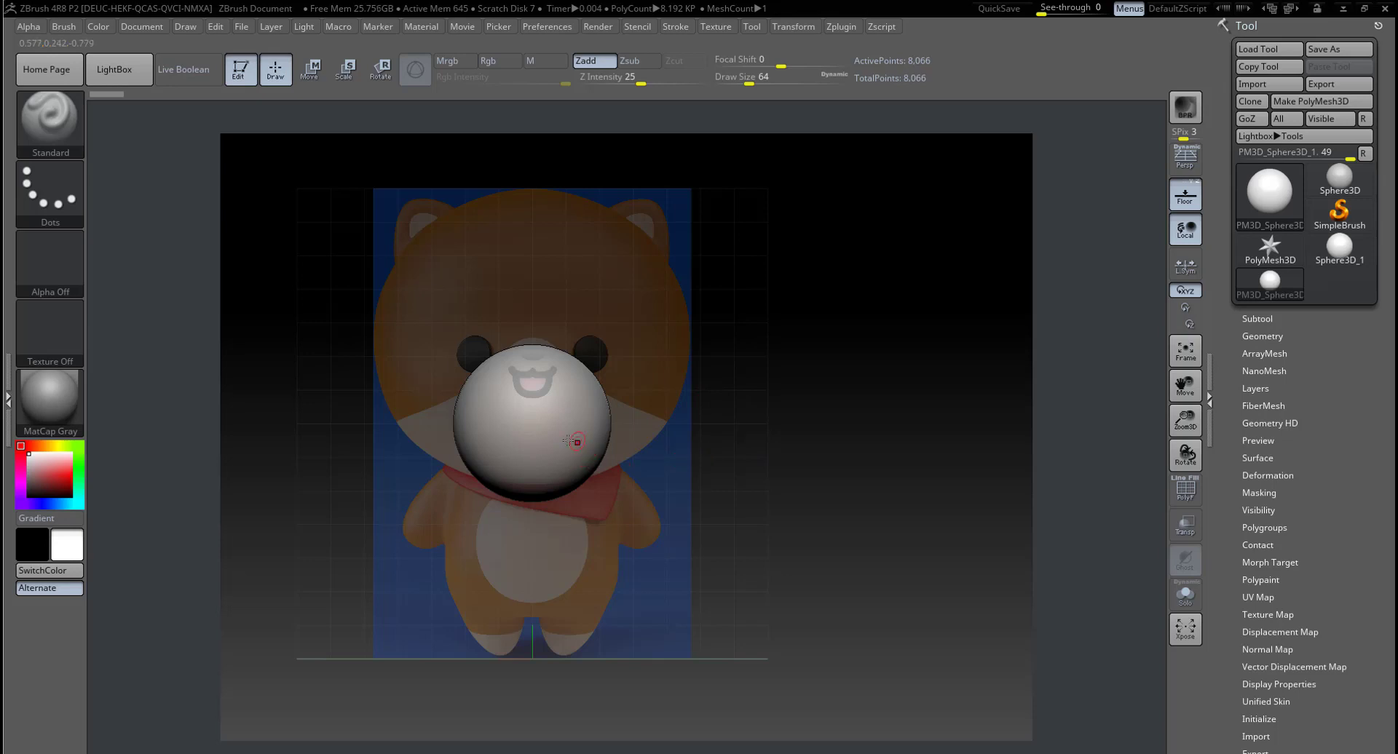
Step: Raise and scale the sphere with the Move gizmo so it covers the bear's head
{"action": "left_click", "coordinate": [316, 73]}
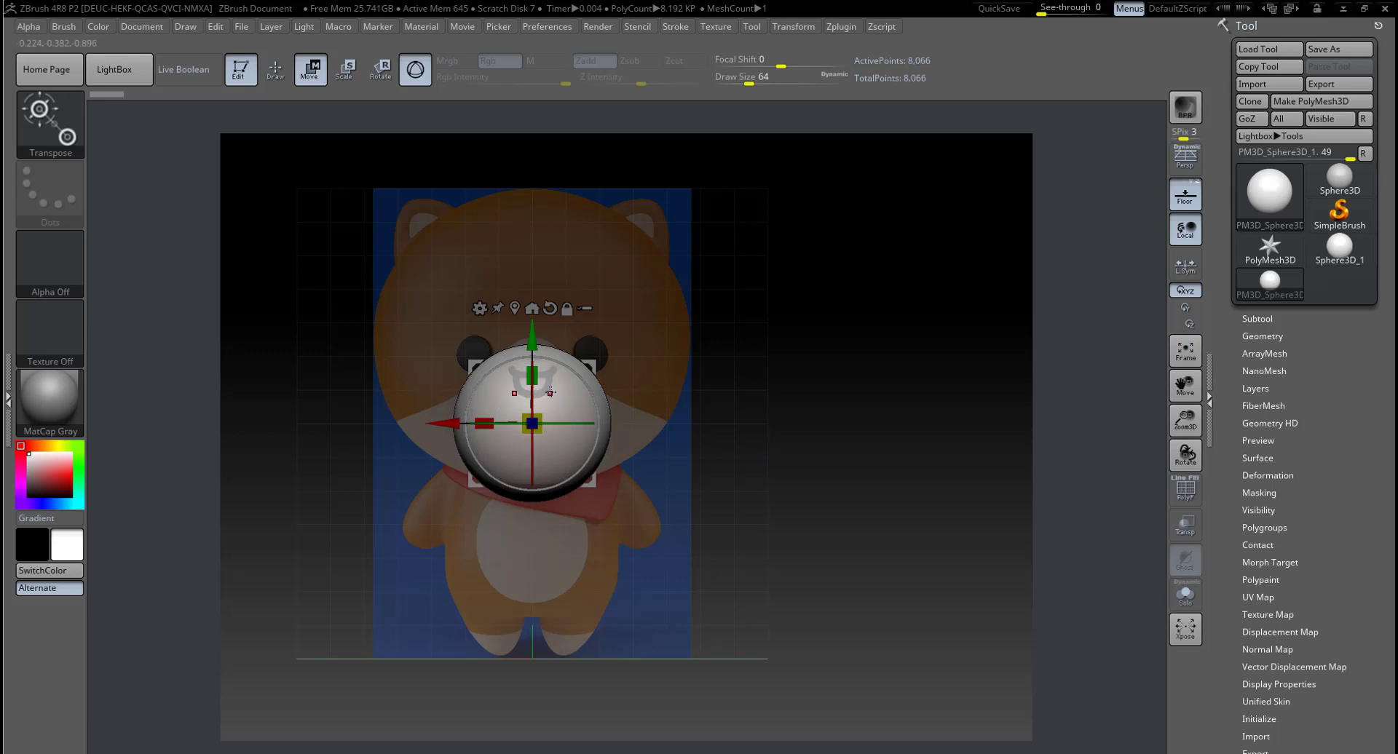
{"action": "left_click_drag", "start_coordinate": [534, 342], "coordinate": [542, 263]}
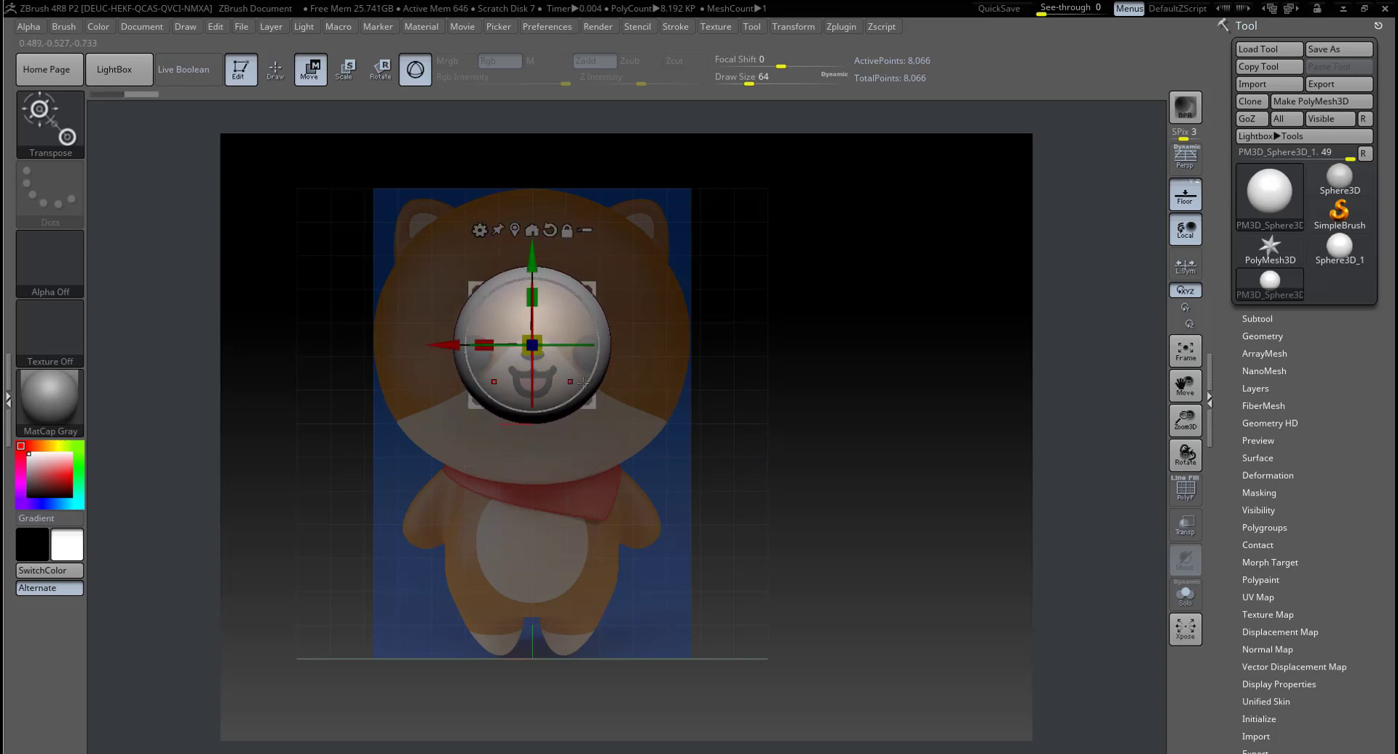
{"action": "scroll", "coordinate": [740, 420], "scroll_direction": "up", "scroll_amount": 3}
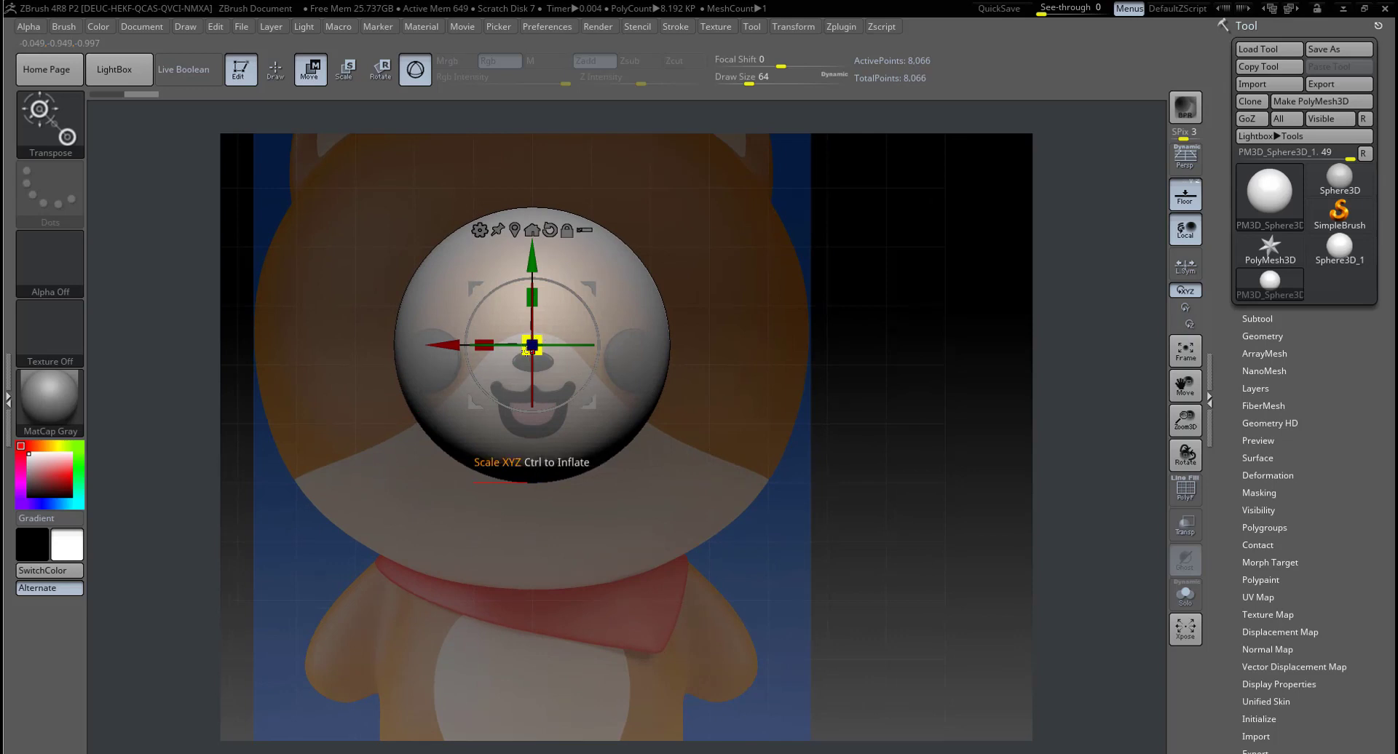
{"action": "mouse_move", "coordinate": [524, 351]}
{"action": "left_mouse_down"}
{"action": "mouse_move", "coordinate": [432, 435]}
{"action": "mouse_move", "coordinate": [537, 338]}
{"action": "left_mouse_up"}
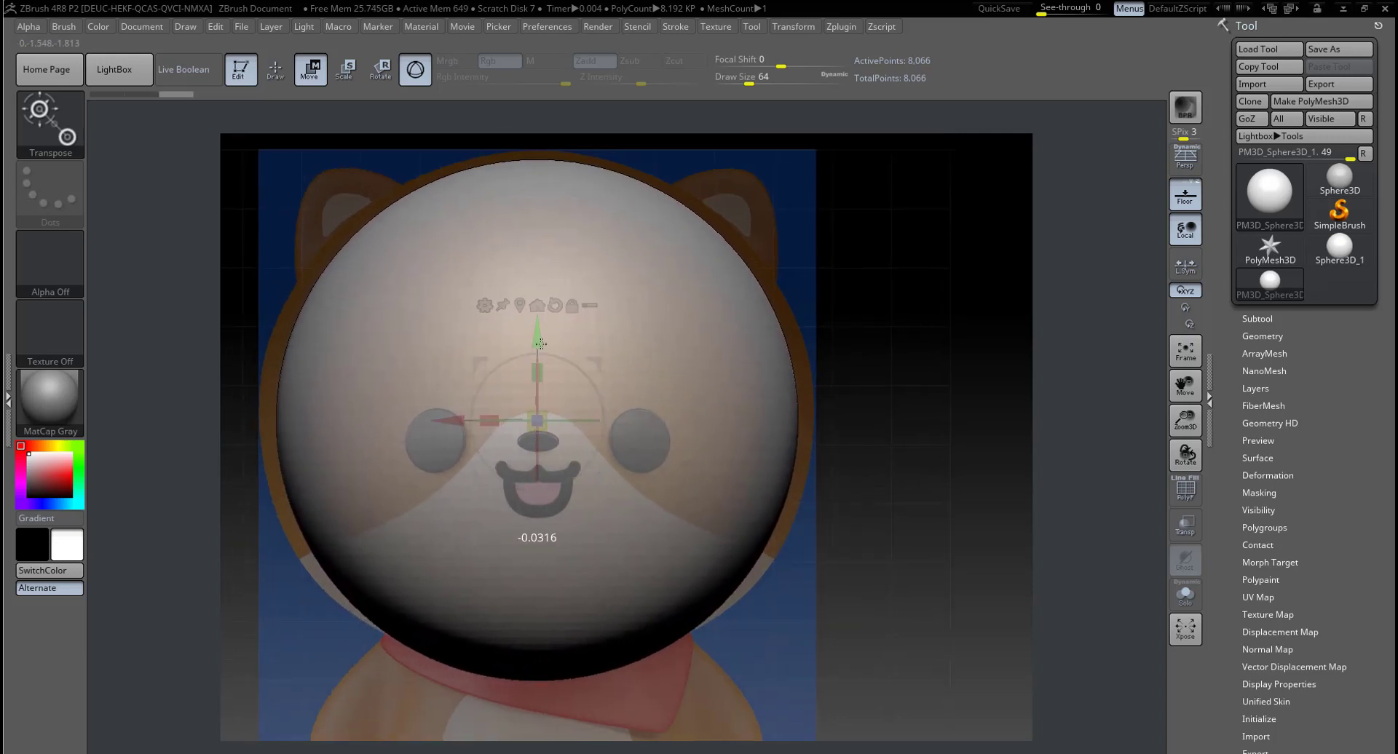
{"action": "left_click_drag", "start_coordinate": [536, 422], "coordinate": [527, 434]}
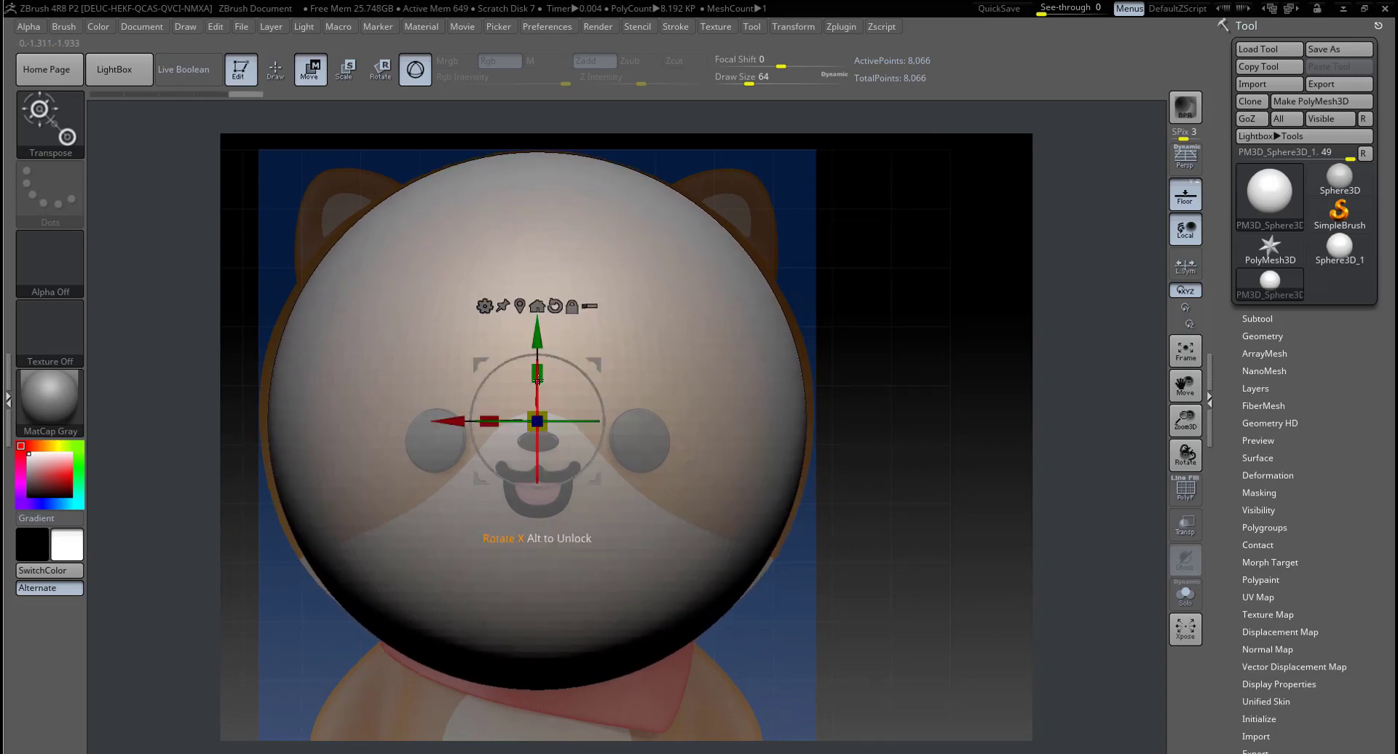
{"action": "left_click_drag", "start_coordinate": [538, 349], "coordinate": [539, 332]}
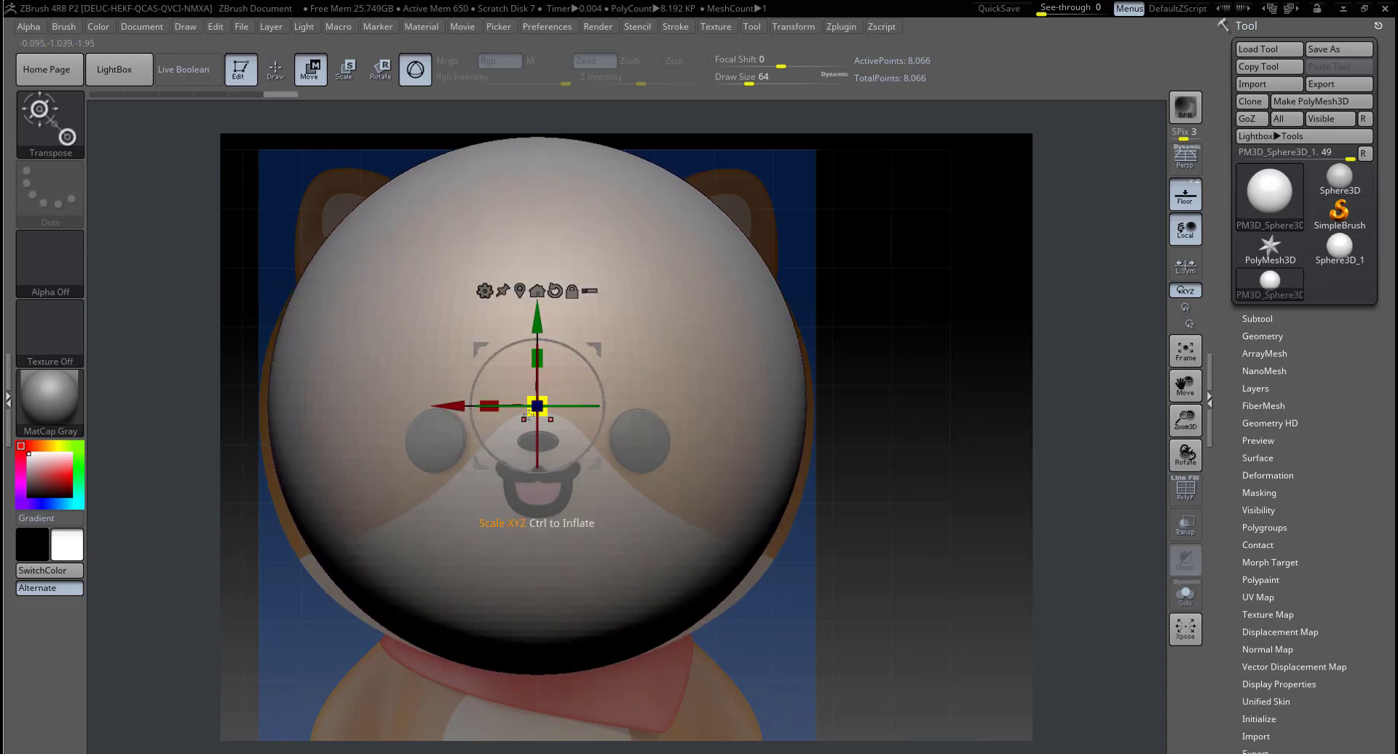
{"action": "left_click_drag", "start_coordinate": [536, 406], "coordinate": [537, 405]}
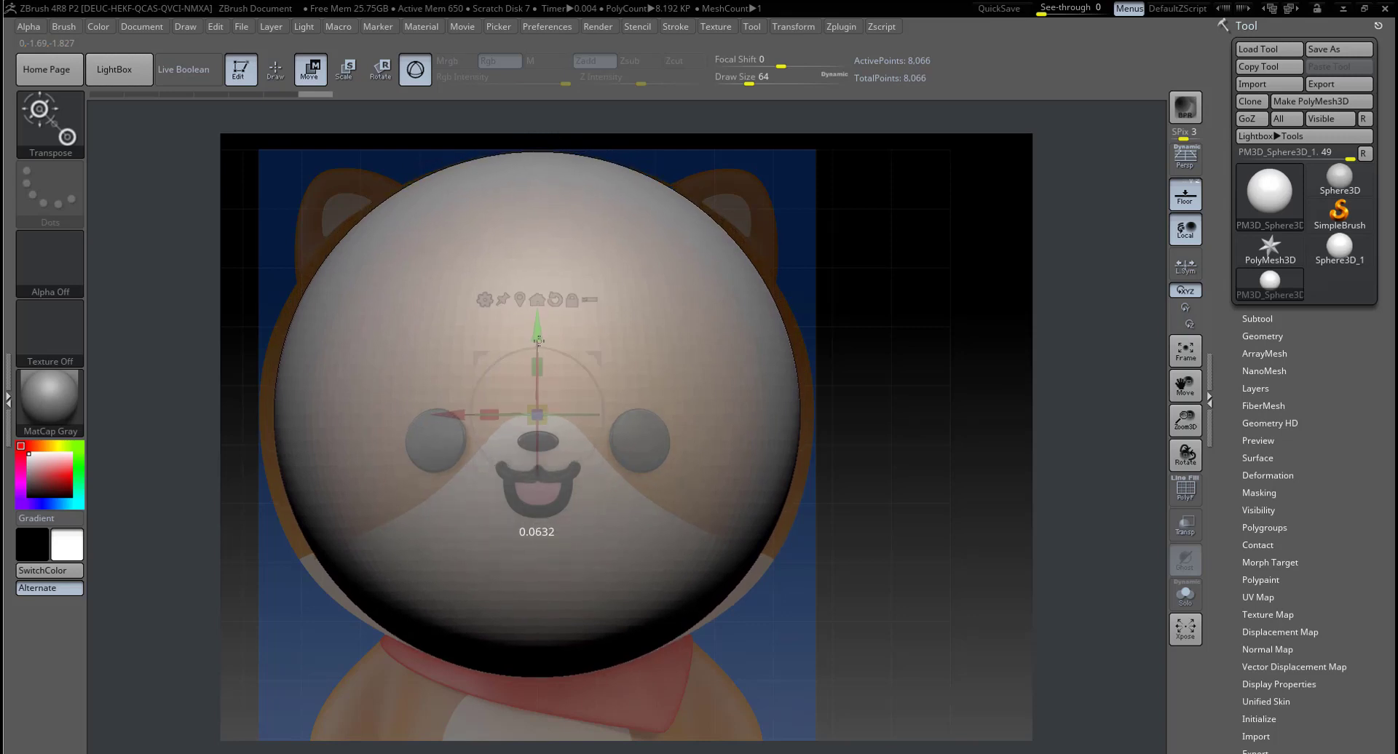
{"action": "left_click_drag", "start_coordinate": [541, 333], "coordinate": [541, 338]}
{"action": "left_click_drag", "start_coordinate": [873, 431], "coordinate": [716, 449], "text": "alt"}
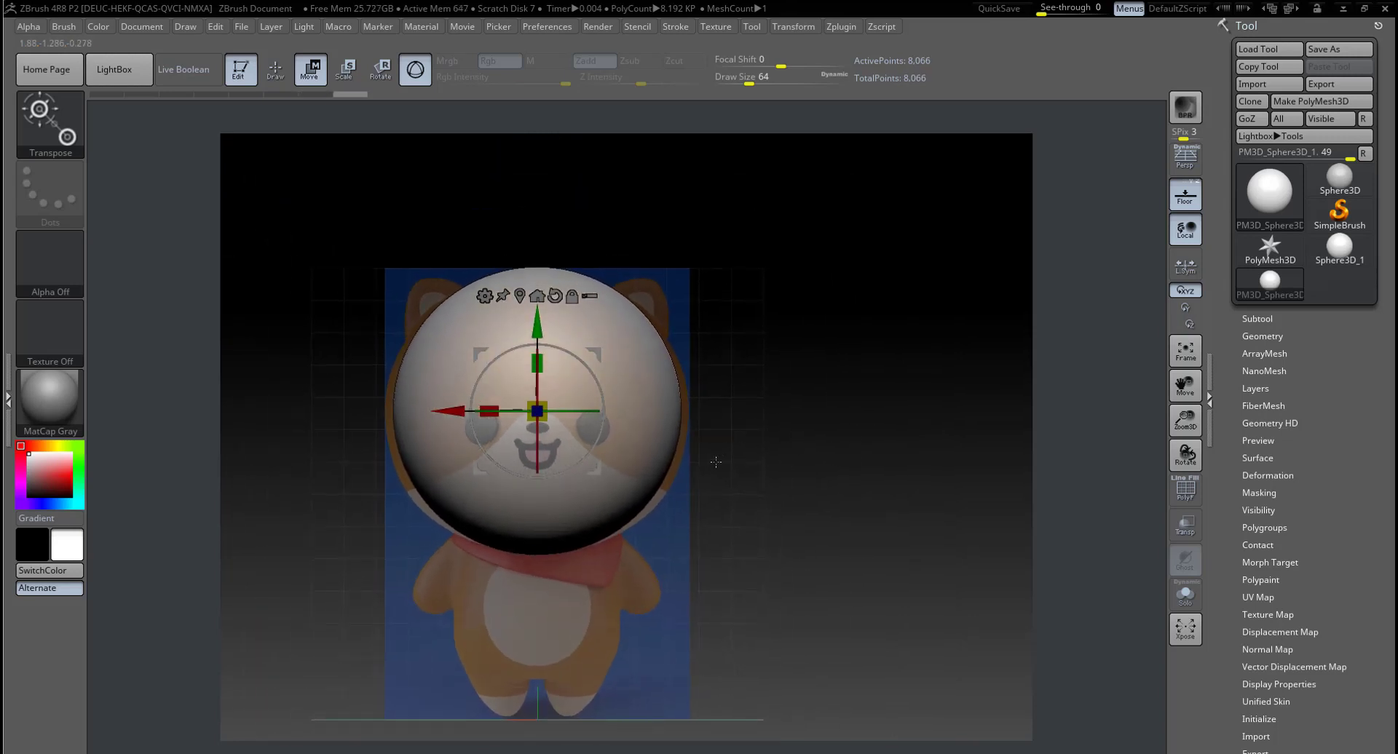
{"action": "left_click", "coordinate": [276, 81]}
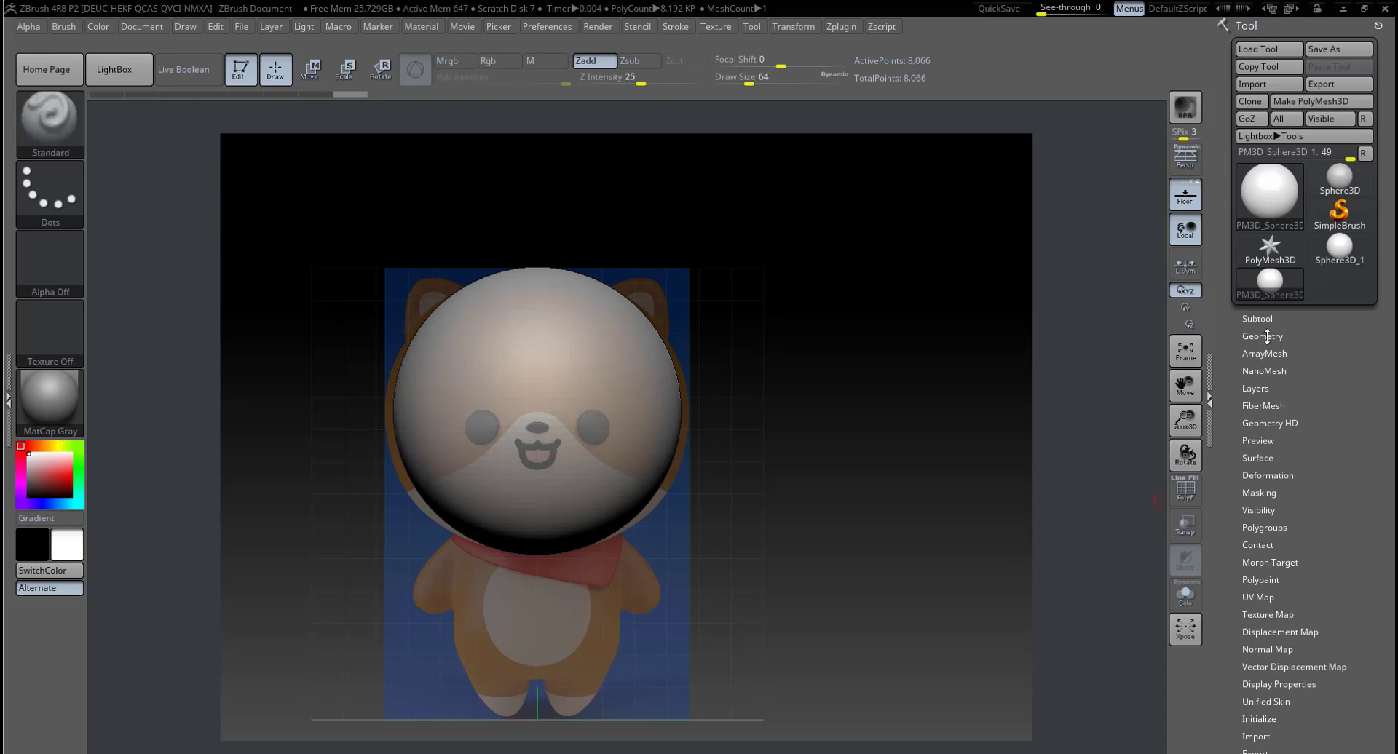
Step: Try a DynaMesh remesh from Tool > Geometry, undo it, keeping the sphere at 8,066 points
{"action": "left_click", "coordinate": [1266, 337]}
{"action": "left_click_drag", "start_coordinate": [1380, 529], "coordinate": [1382, 471]}
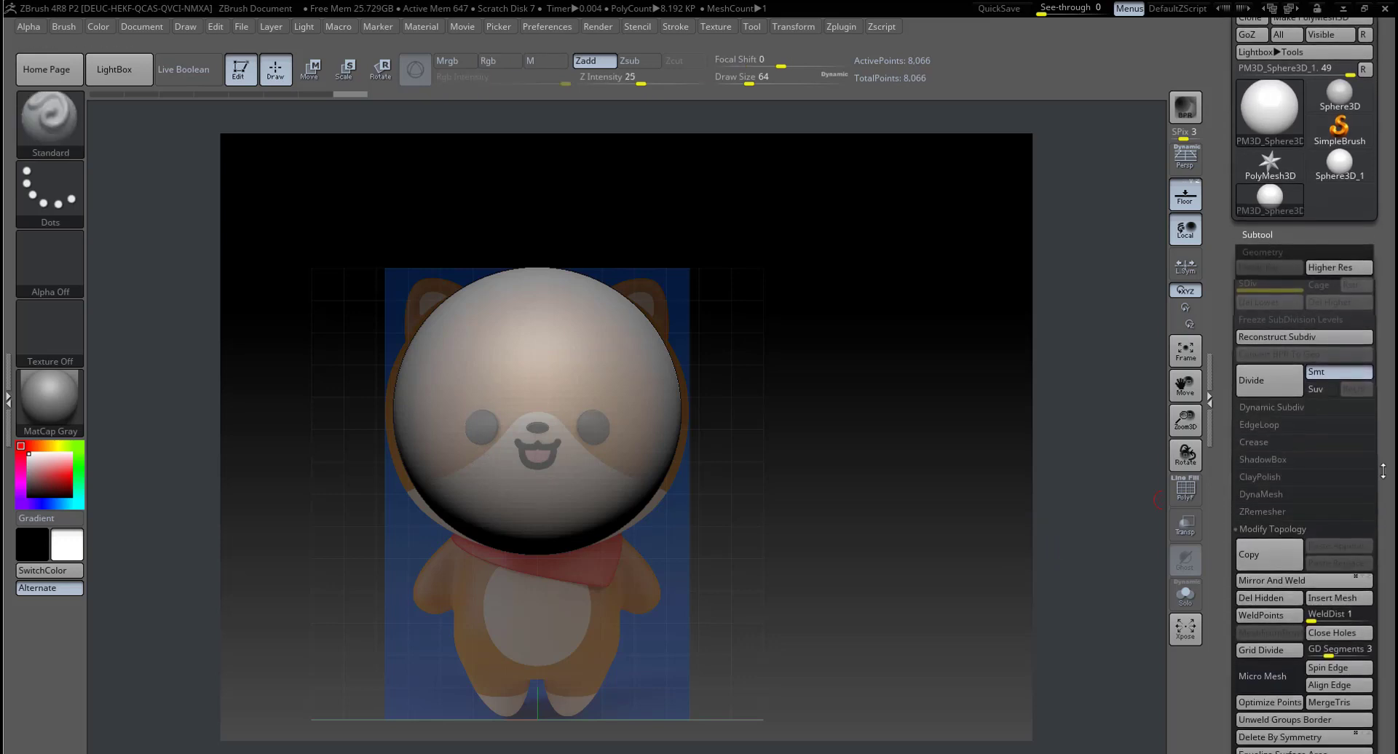
{"action": "scroll", "coordinate": [1382, 471], "scroll_direction": "down", "scroll_amount": 1}
{"action": "left_click", "coordinate": [1270, 456]}
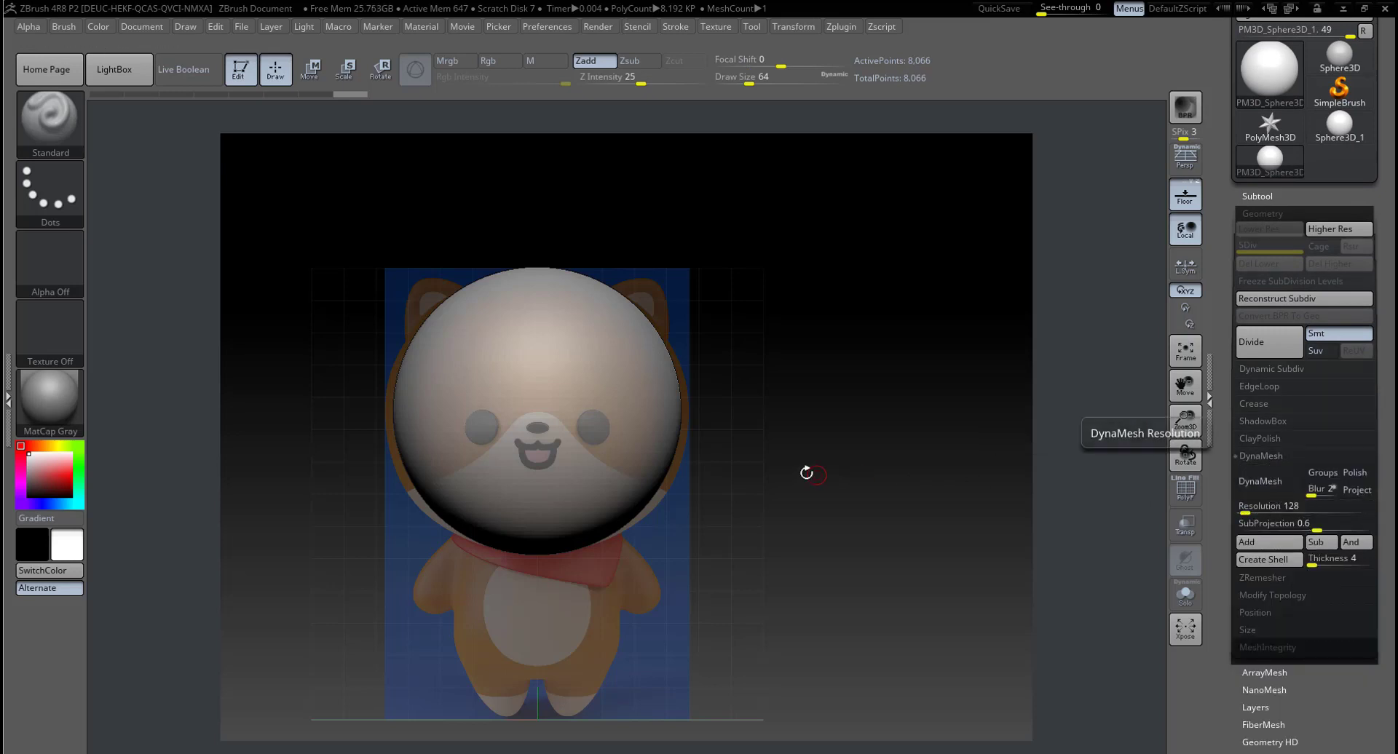
{"action": "right_click_drag", "start_coordinate": [805, 471], "coordinate": [936, 521], "text": "ctrl"}
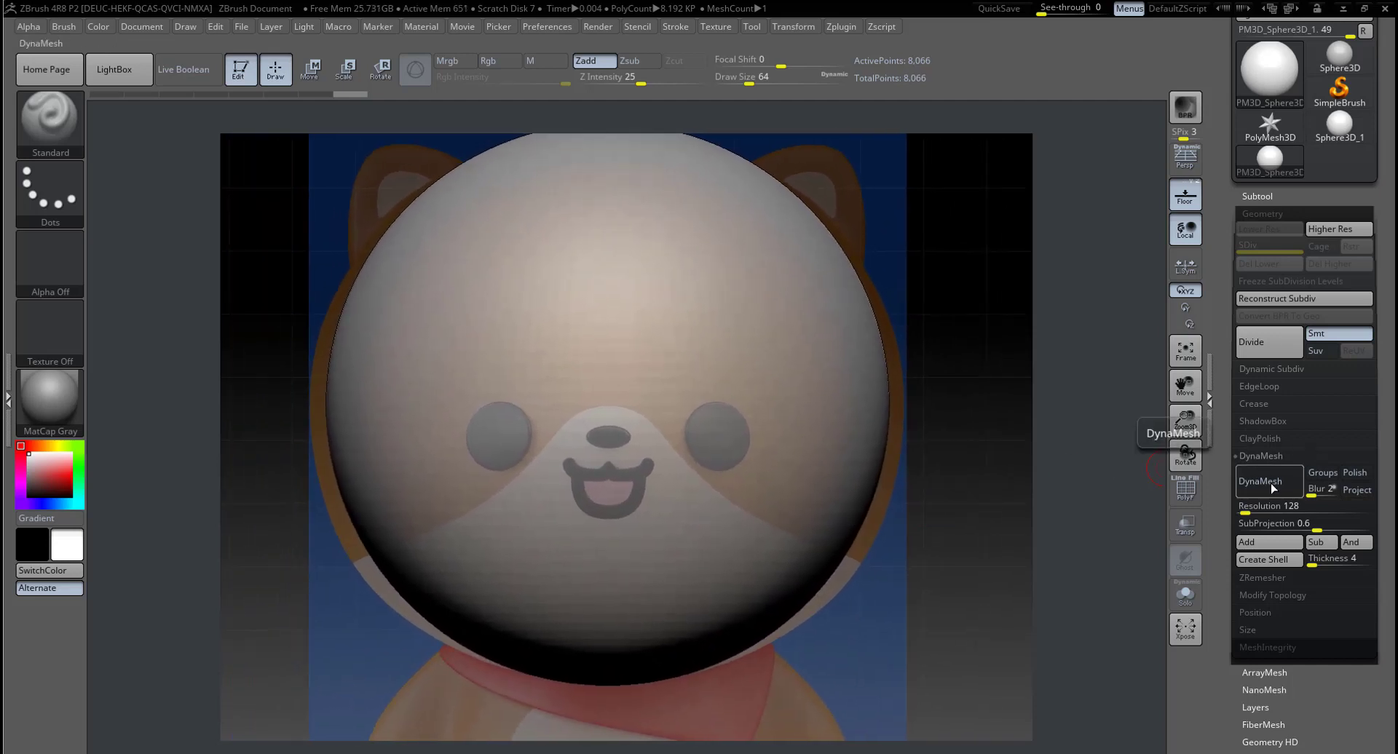
{"action": "left_click", "coordinate": [1268, 488]}
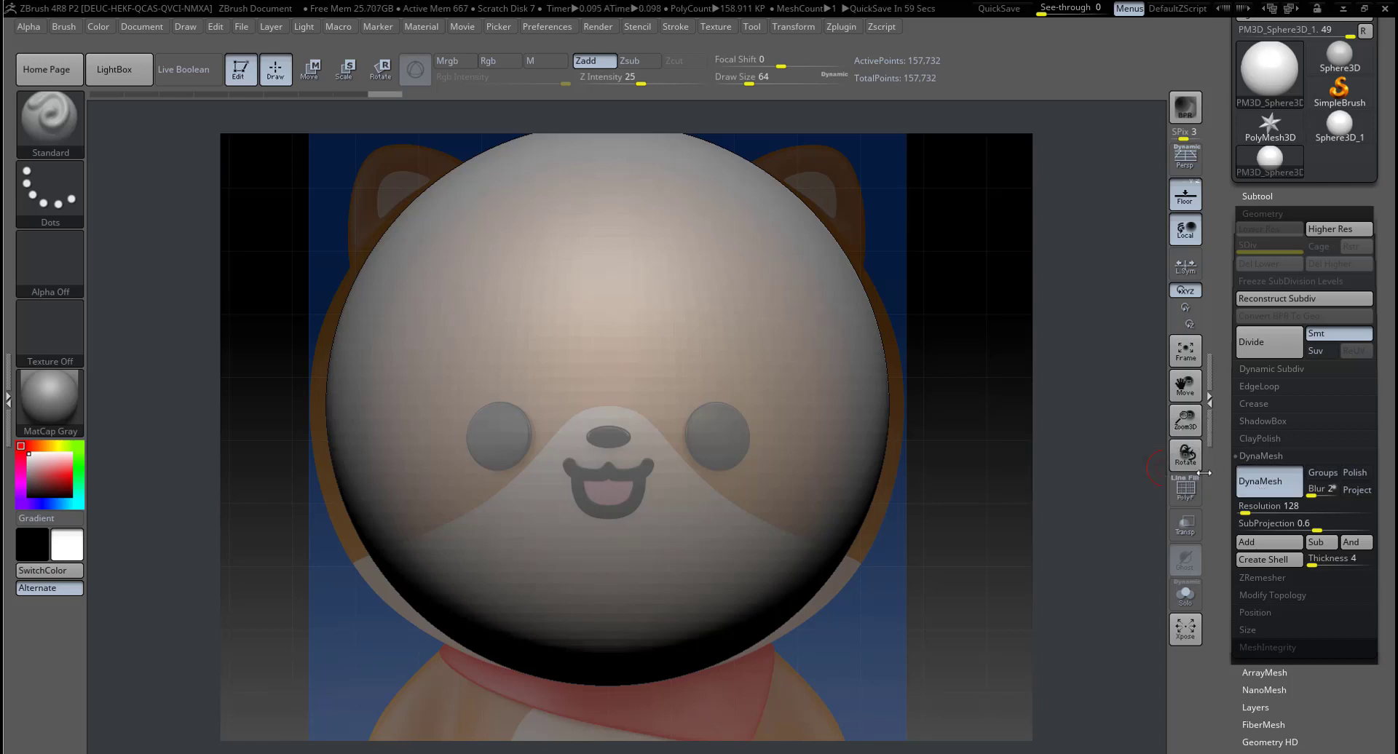
{"action": "key", "text": "ctrl+z"}
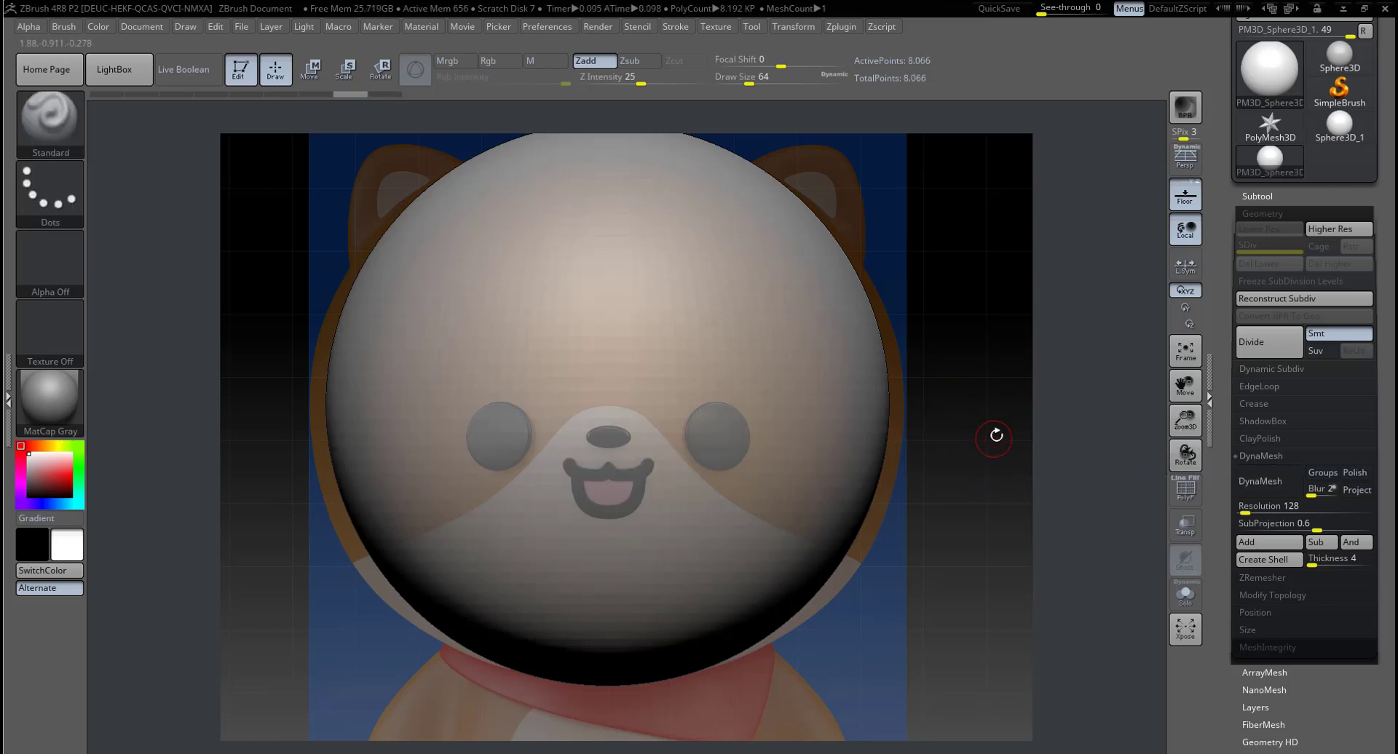
{"action": "left_click_drag", "start_coordinate": [995, 435], "coordinate": [974, 557]}
{"action": "left_click_drag", "start_coordinate": [983, 512], "coordinate": [1014, 490]}
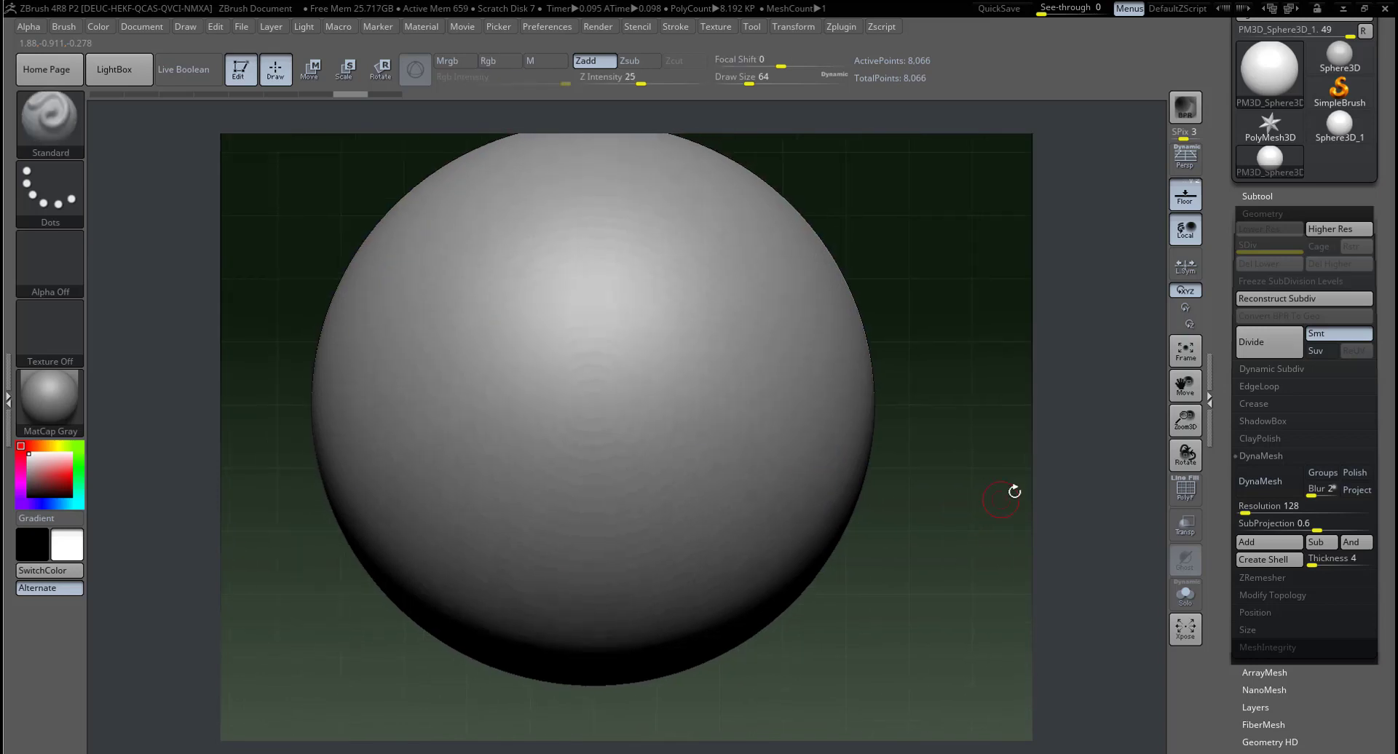
Step: Turn on PolyF, DynaMesh the sphere to 157,732 points, and frame it over the dog reference
{"action": "left_click", "coordinate": [1185, 491]}
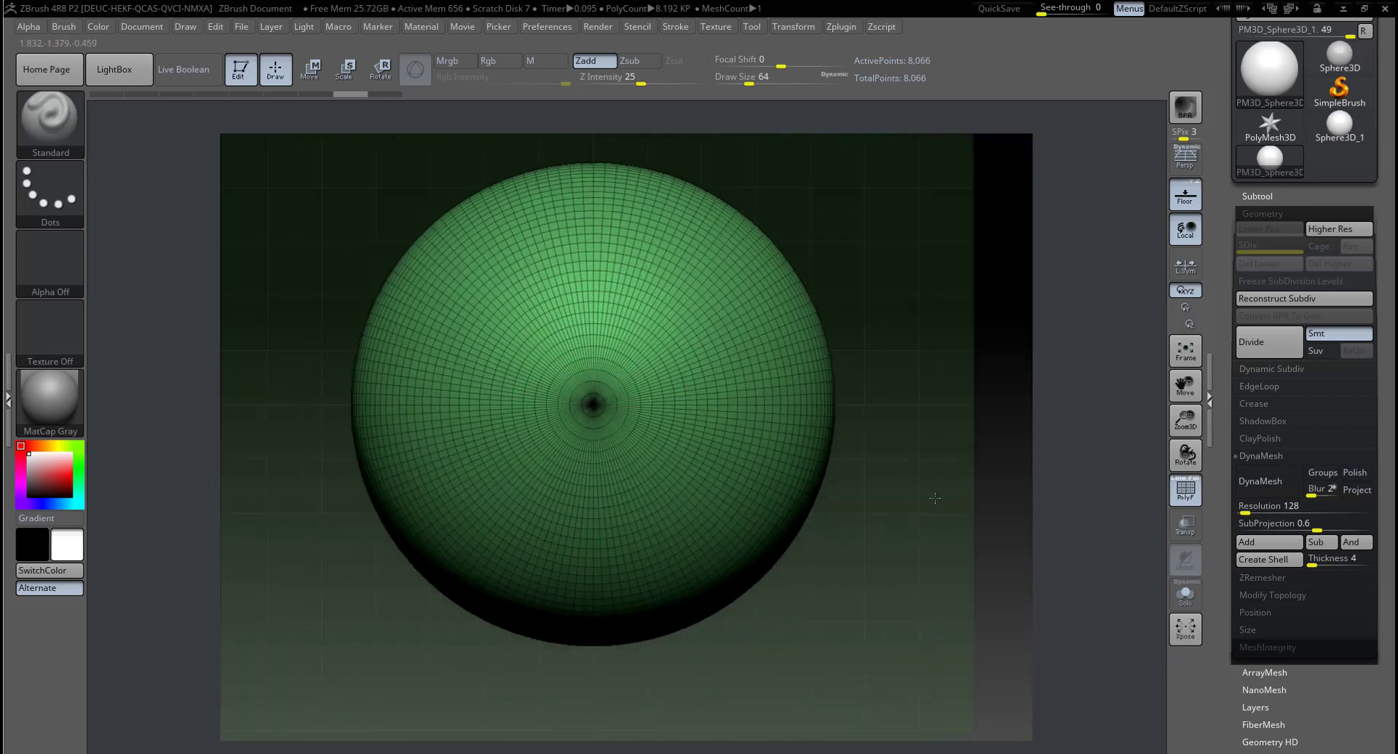
{"action": "mouse_move", "coordinate": [910, 470]}
{"action": "left_mouse_down"}
{"action": "mouse_move", "coordinate": [942, 621]}
{"action": "mouse_move", "coordinate": [744, 536]}
{"action": "left_mouse_up"}
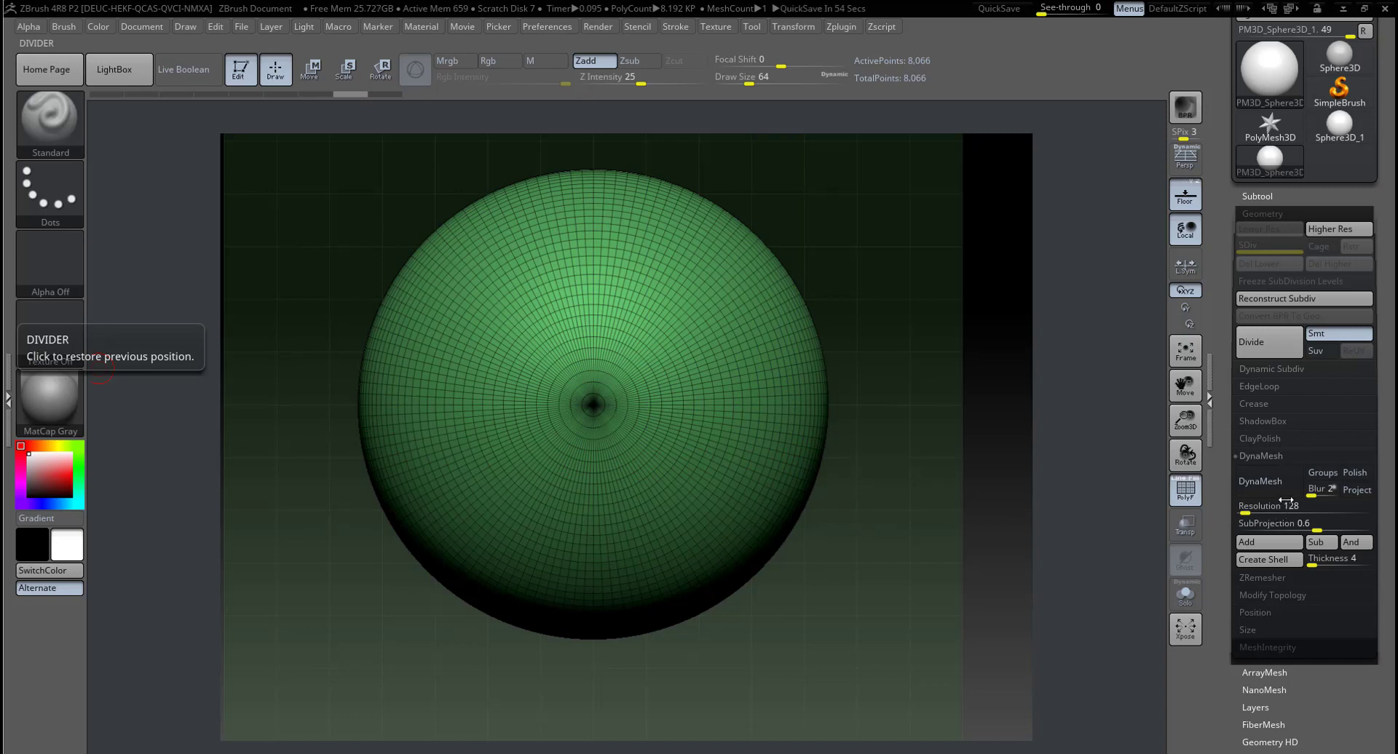
{"action": "left_click", "coordinate": [1263, 482]}
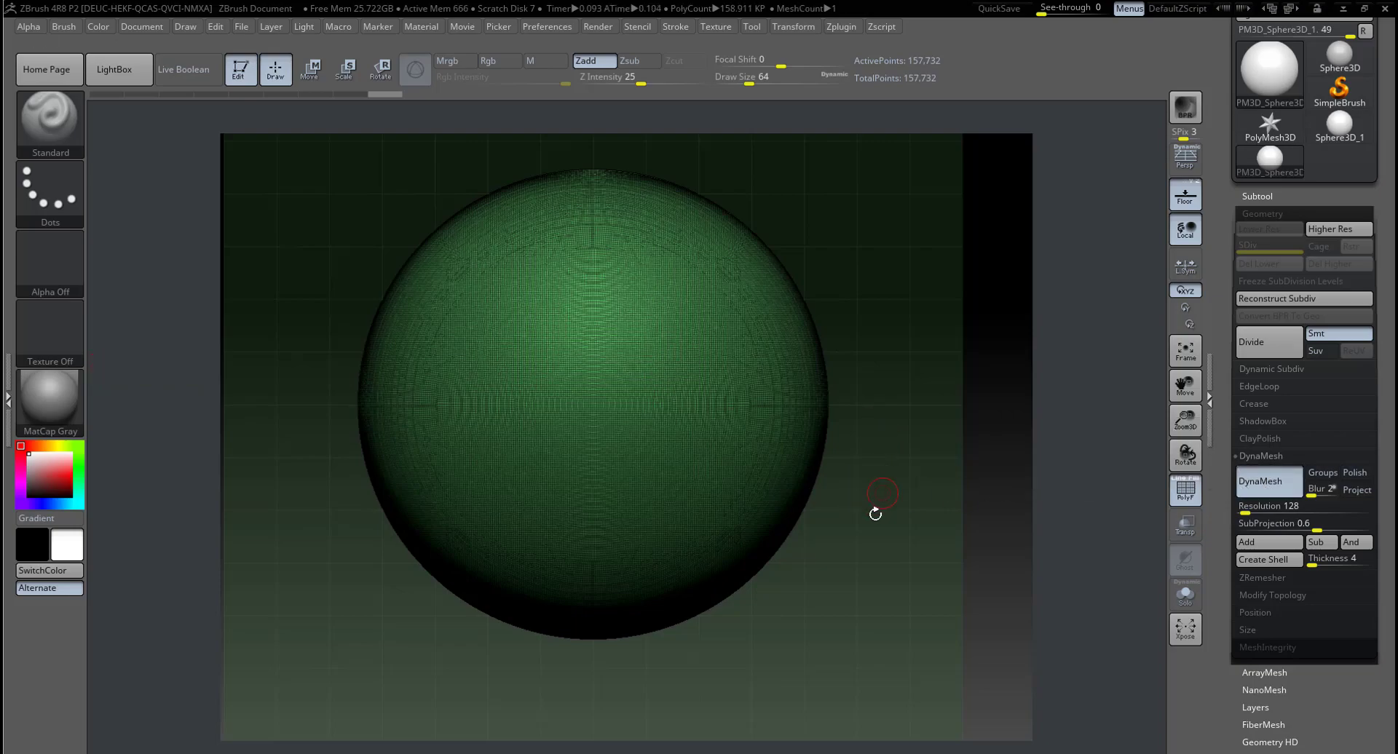
{"action": "left_click_drag", "start_coordinate": [886, 528], "coordinate": [582, 182], "text": "alt"}
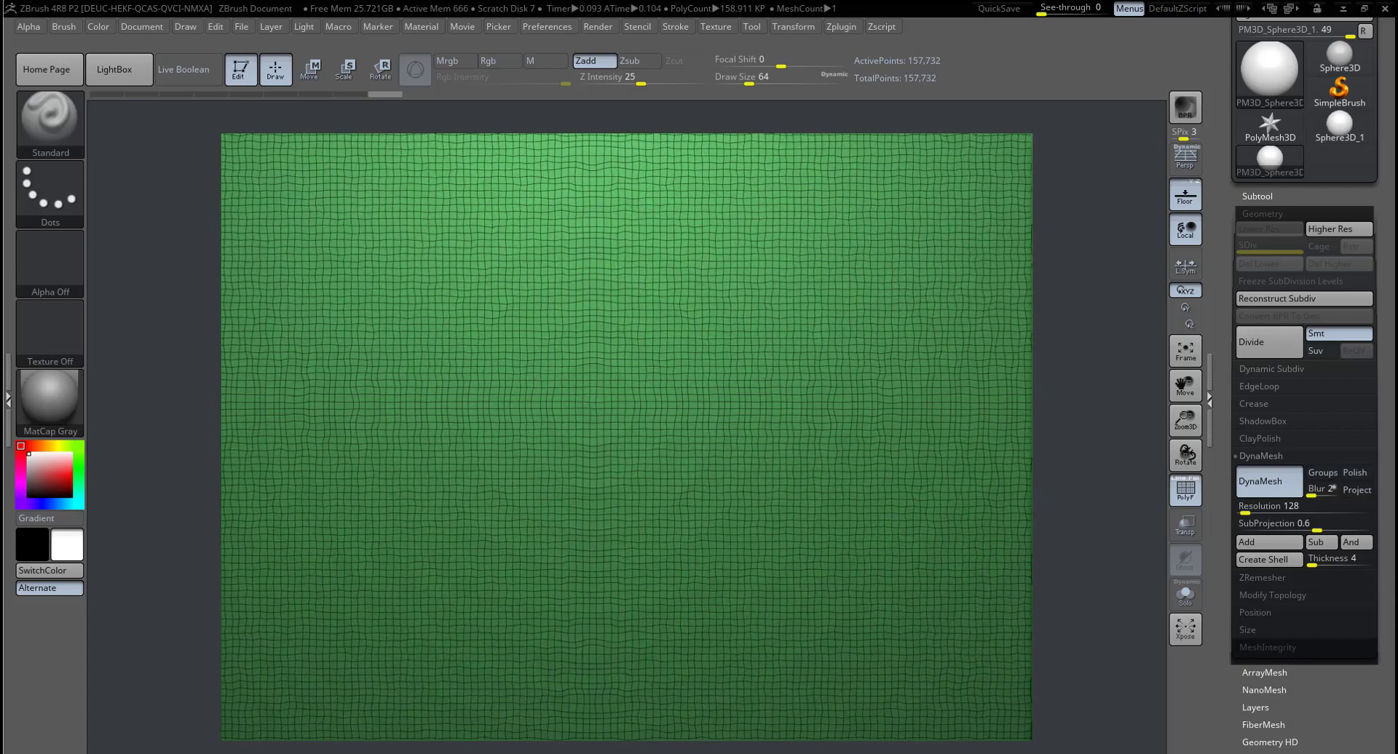
{"action": "key", "text": "f"}
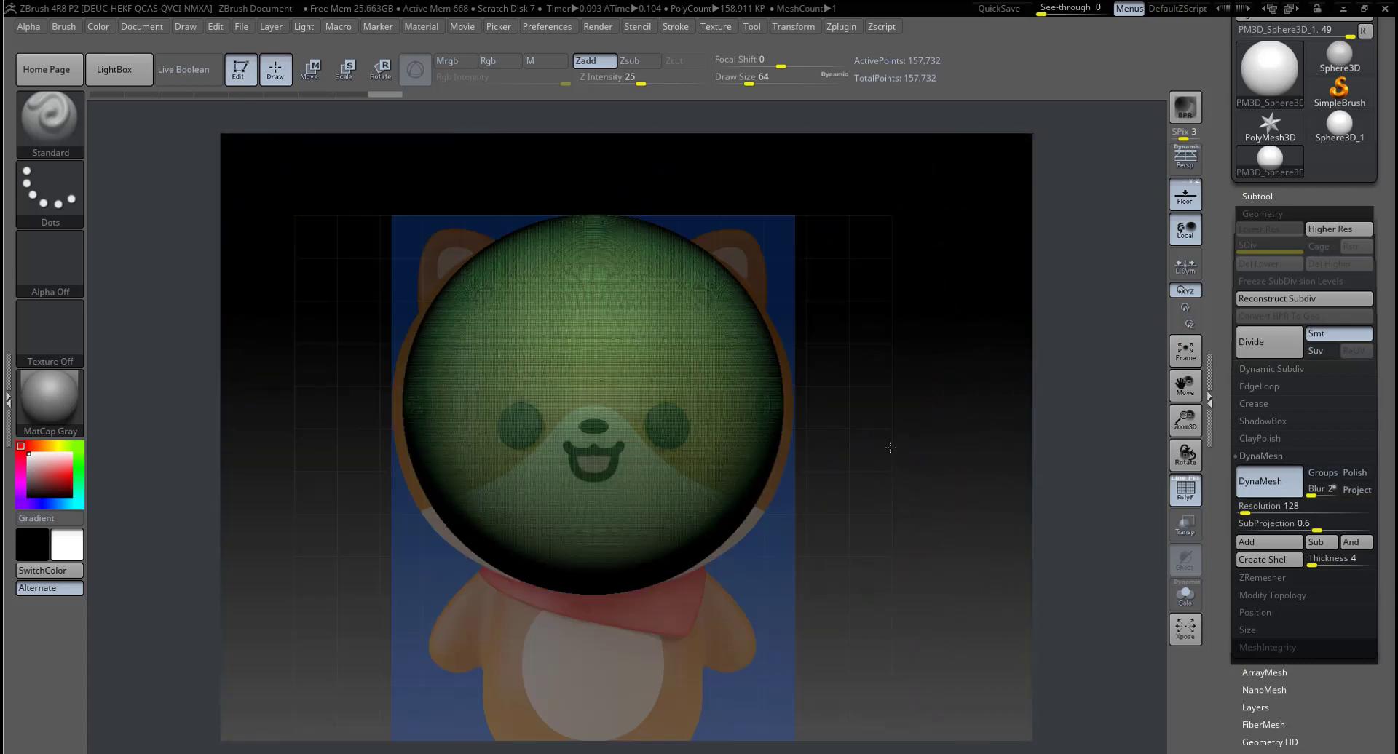
{"action": "left_click_drag", "start_coordinate": [896, 518], "coordinate": [909, 530]}
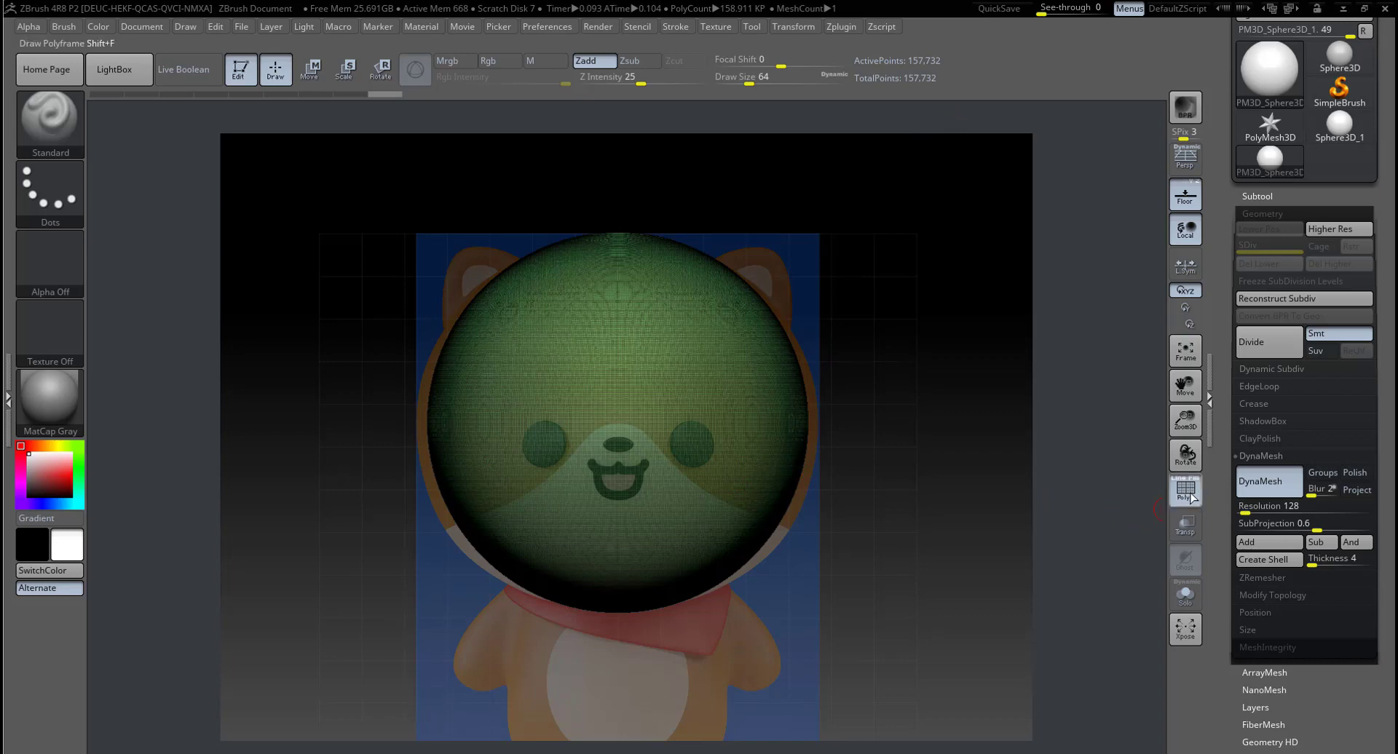
Step: Hide the PolyF wireframe and raise the DynaMesh Blur to 10
{"action": "left_click", "coordinate": [1185, 488]}
{"action": "scroll", "coordinate": [676, 477], "scroll_direction": "up", "scroll_amount": 5}
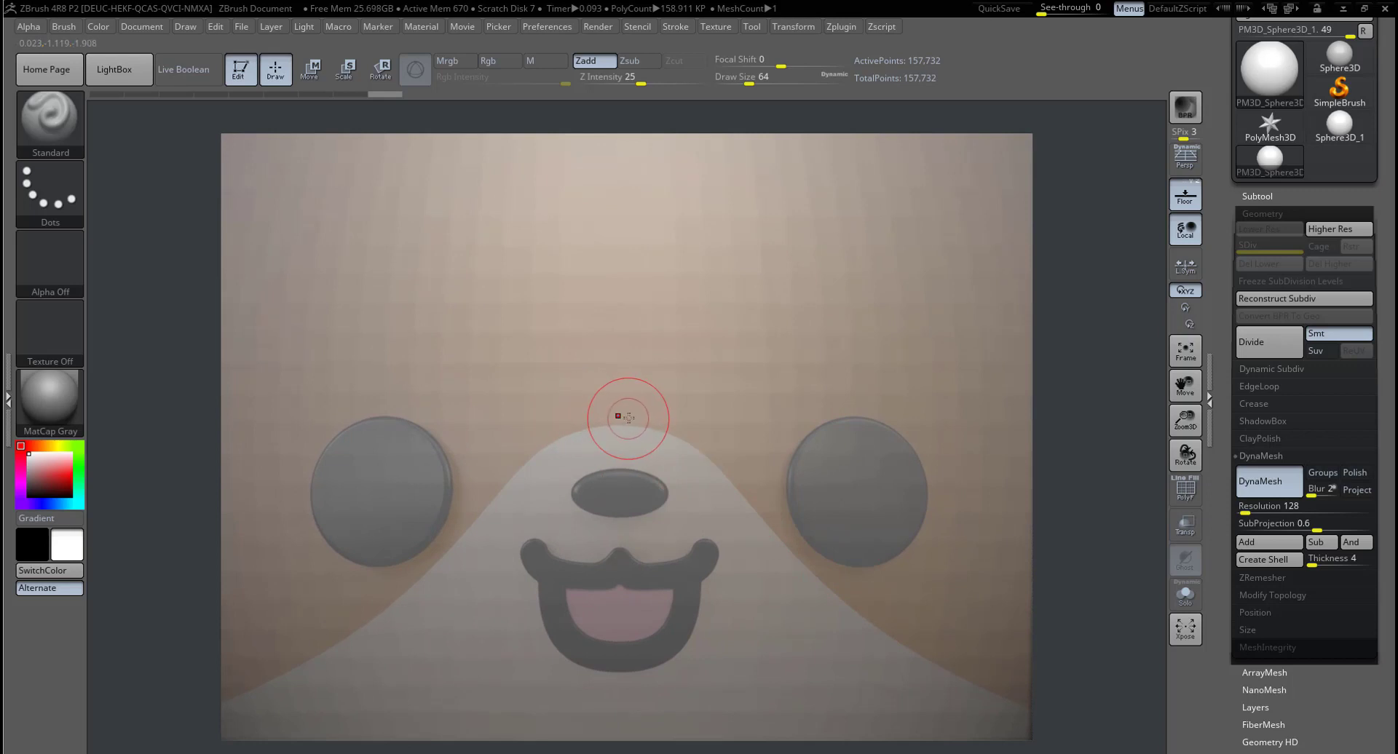
{"action": "key", "text": "f"}
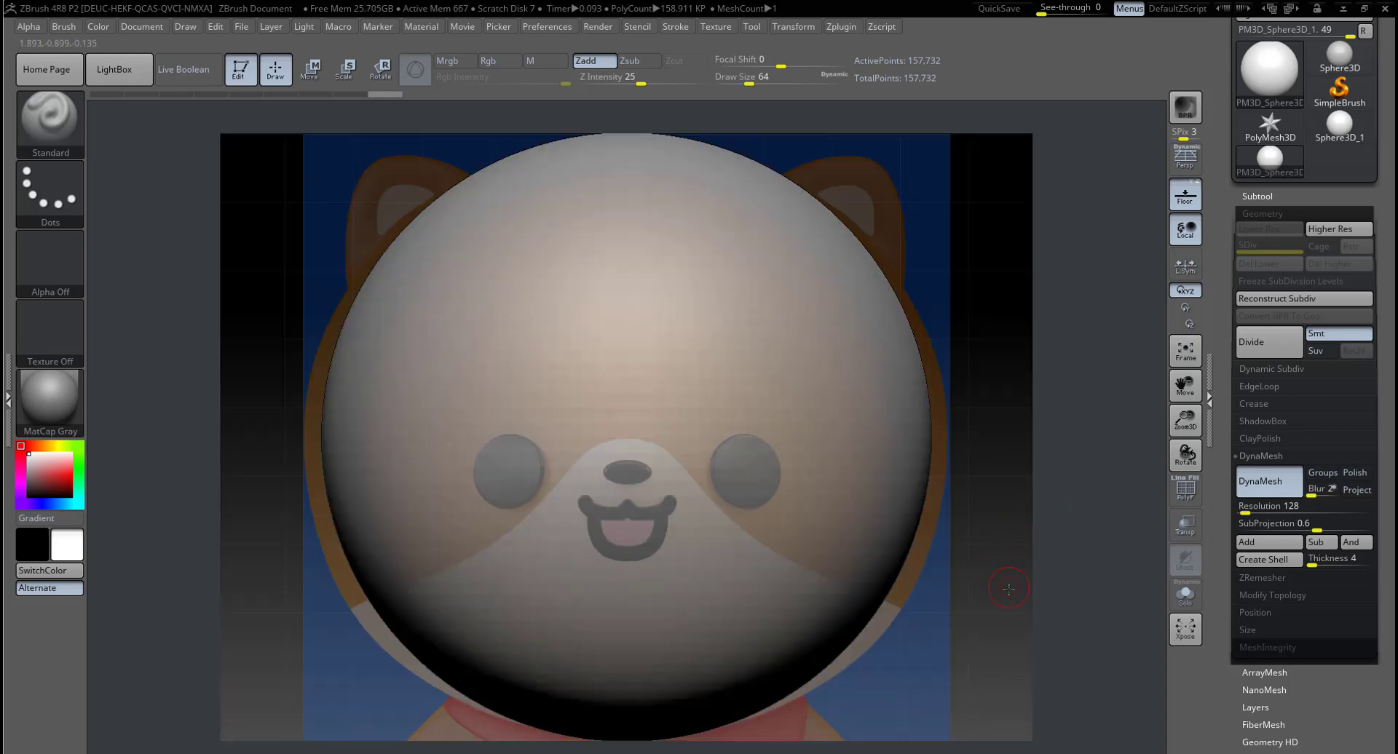
{"action": "mouse_move", "coordinate": [1029, 499]}
{"action": "left_mouse_down", "text": "alt"}
{"action": "mouse_move", "coordinate": [992, 523]}
{"action": "mouse_move", "coordinate": [911, 536]}
{"action": "mouse_move", "coordinate": [1001, 482]}
{"action": "left_mouse_up", "text": "alt"}
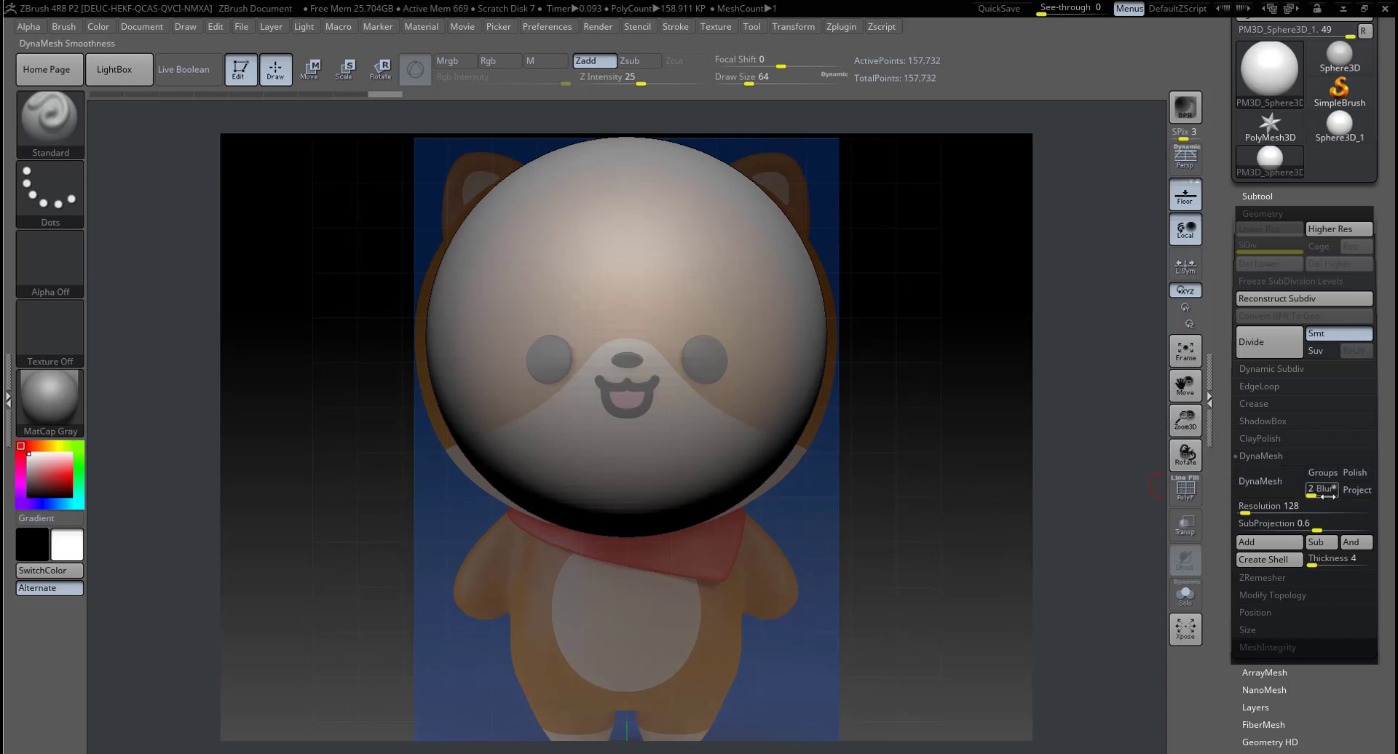
{"action": "left_click_drag", "start_coordinate": [1310, 495], "coordinate": [1332, 495]}
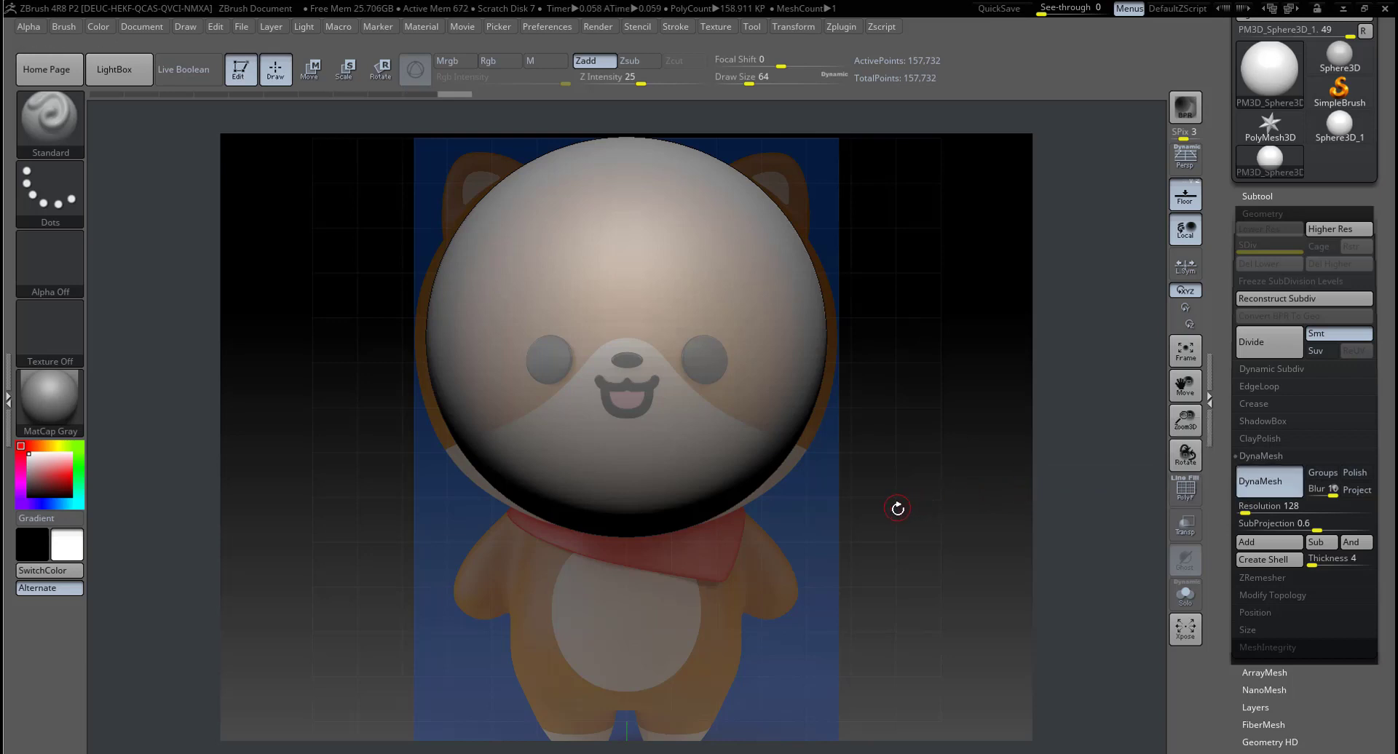
Step: Return to a front view and DynaMesh the head sphere at Resolution 128
{"action": "left_click_drag", "start_coordinate": [898, 504], "coordinate": [881, 594], "text": "alt"}
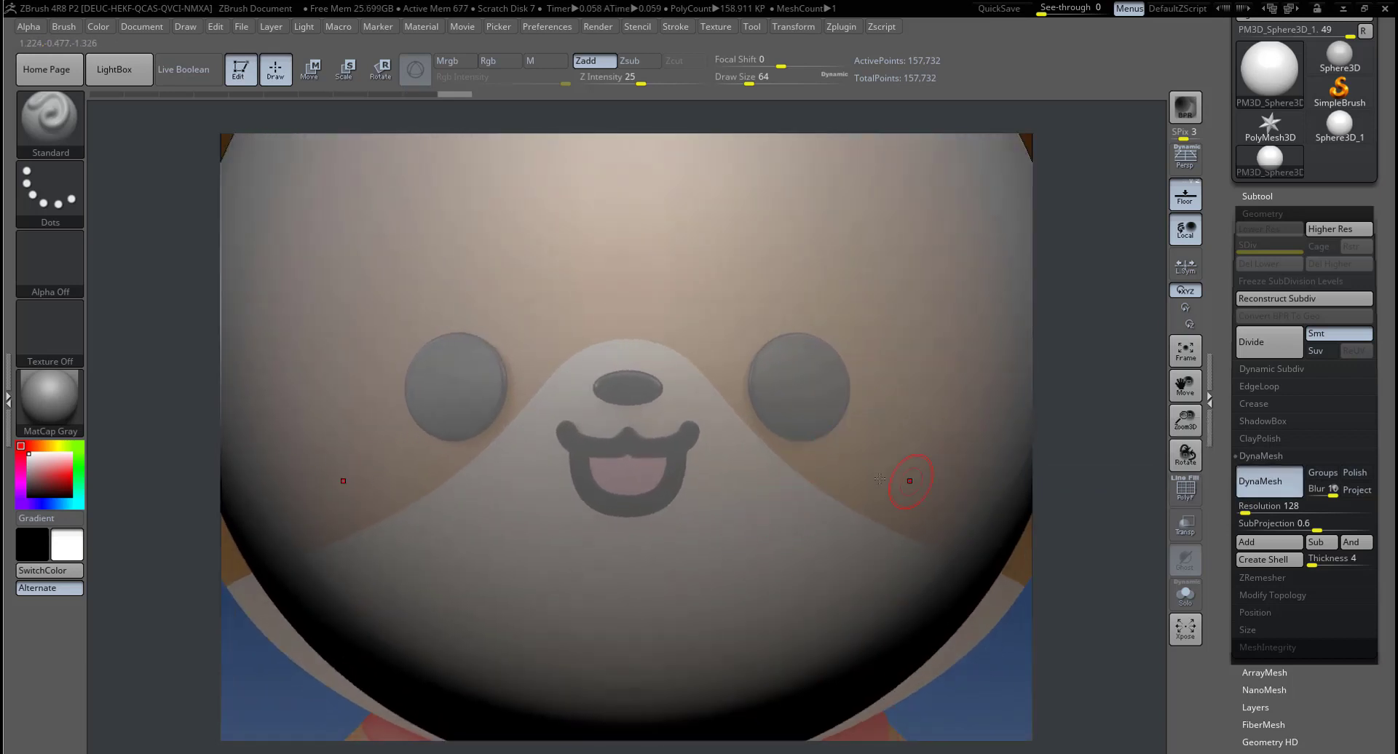
{"action": "mouse_move", "coordinate": [1017, 645]}
{"action": "left_mouse_down", "text": "alt"}
{"action": "mouse_move", "coordinate": [901, 543]}
{"action": "mouse_move", "coordinate": [936, 443]}
{"action": "left_mouse_up", "text": "alt"}
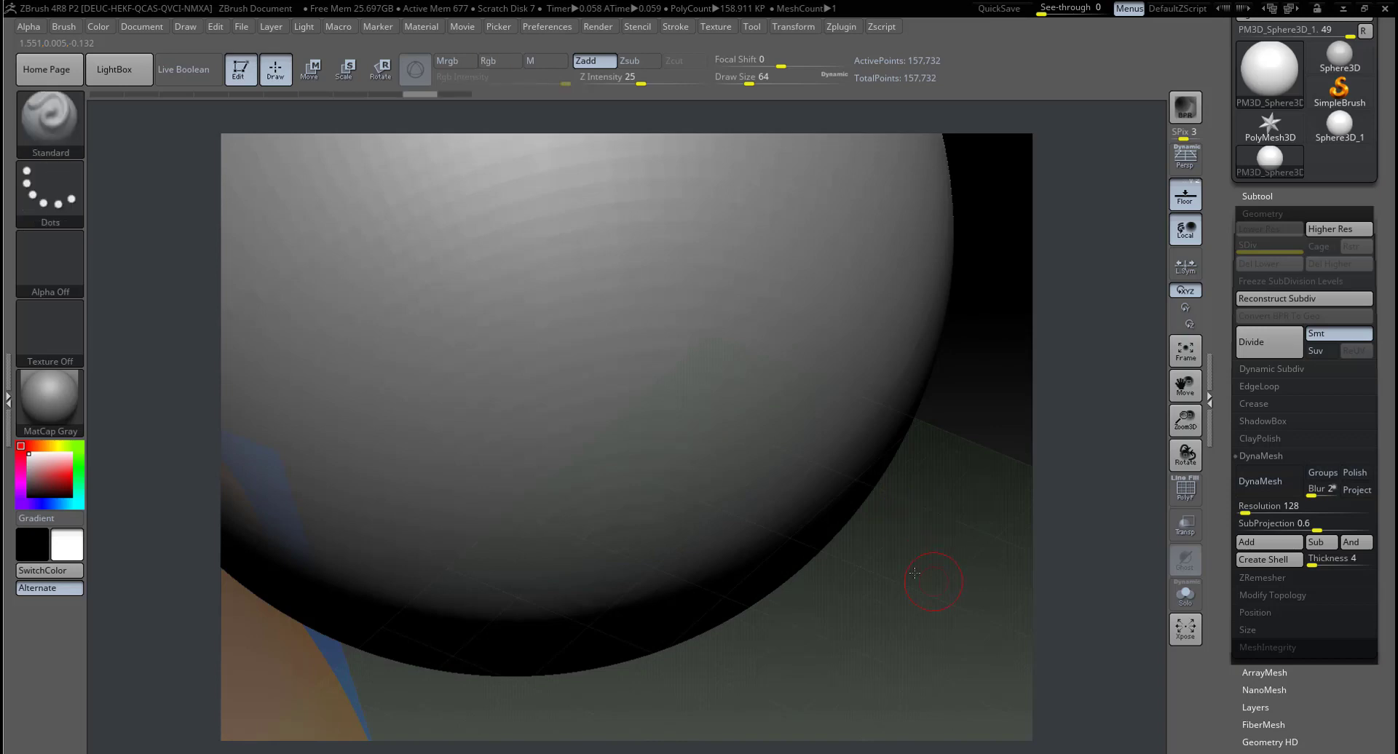
{"action": "left_click_drag", "start_coordinate": [914, 573], "coordinate": [929, 568], "text": "shift"}
{"action": "key", "text": "f"}
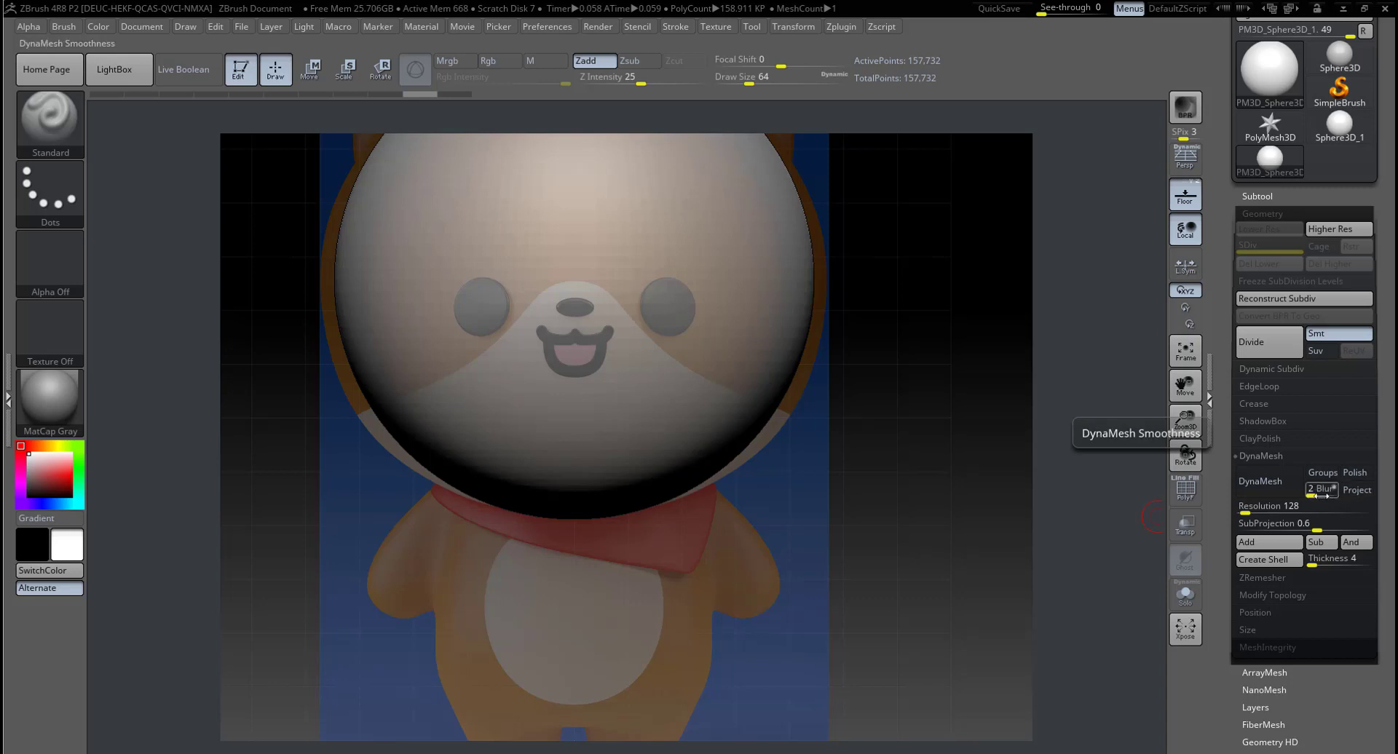
{"action": "left_click", "coordinate": [1259, 491]}
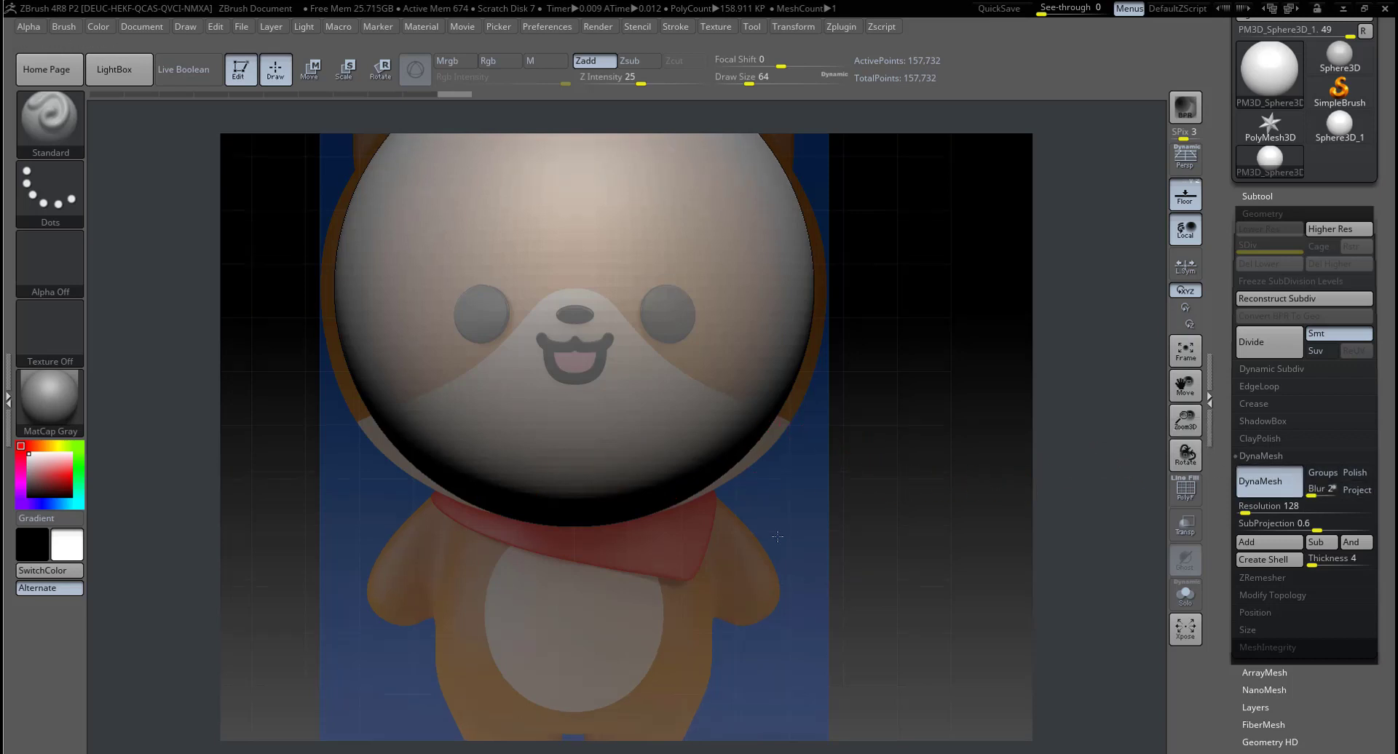
{"action": "left_click_drag", "start_coordinate": [1019, 488], "coordinate": [1035, 559], "text": "alt"}
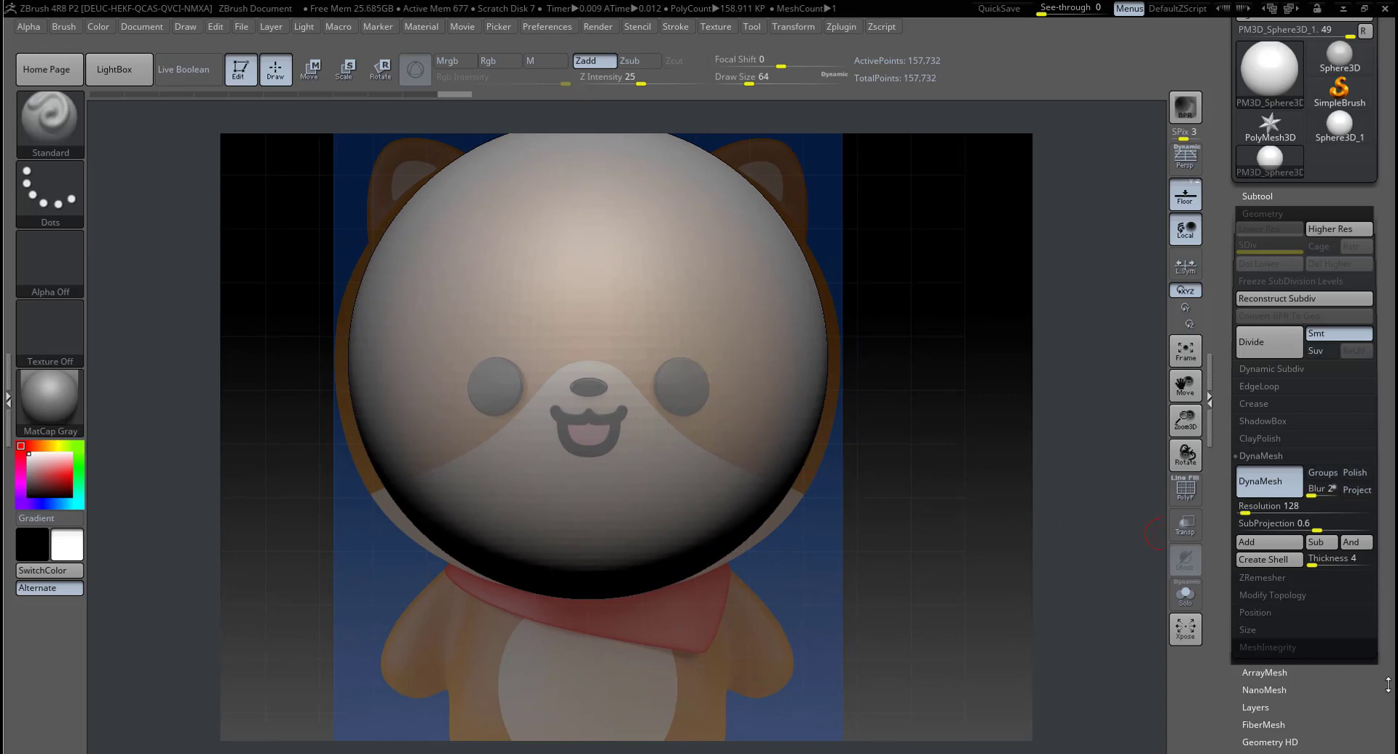
{"action": "left_click_drag", "start_coordinate": [1387, 684], "coordinate": [1324, 495]}
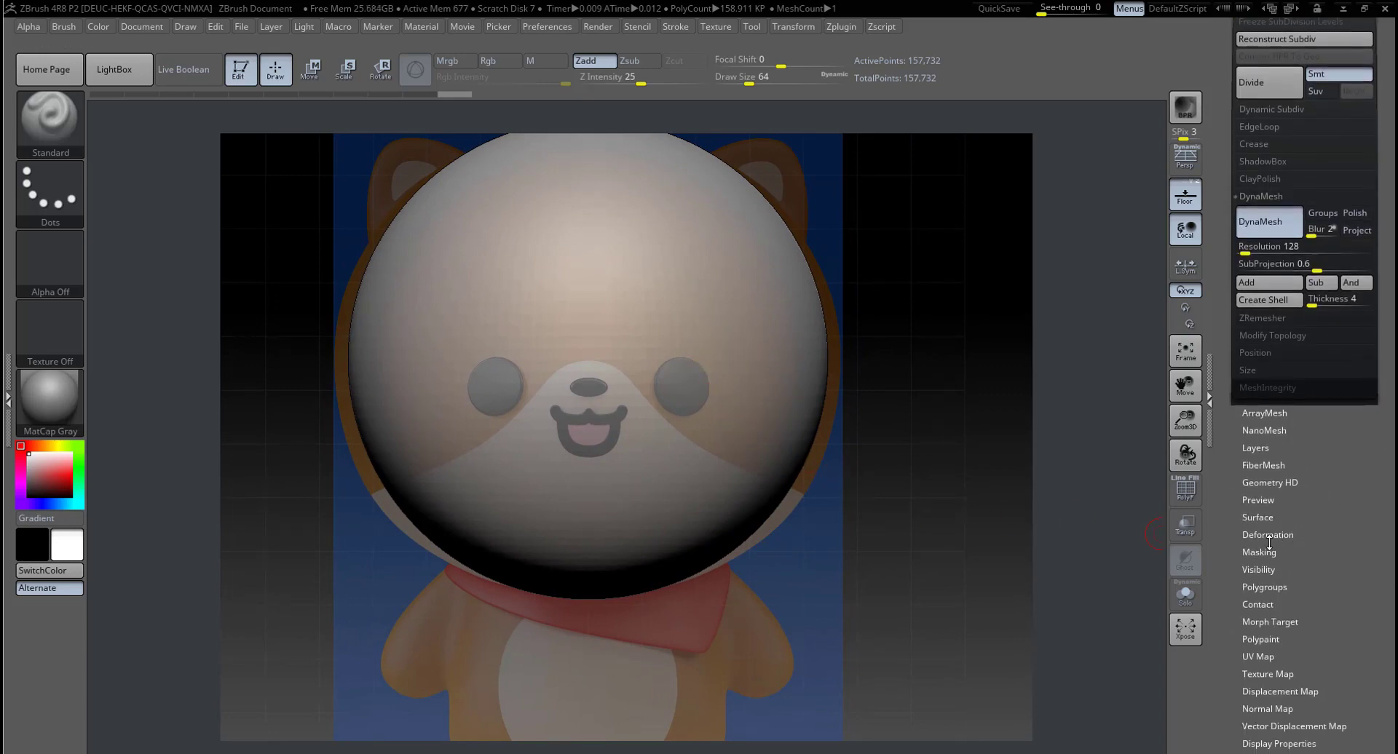
Step: Apply Polish By Features at about 20 to the head sphere in Tool > Deformation
{"action": "left_click", "coordinate": [1268, 535]}
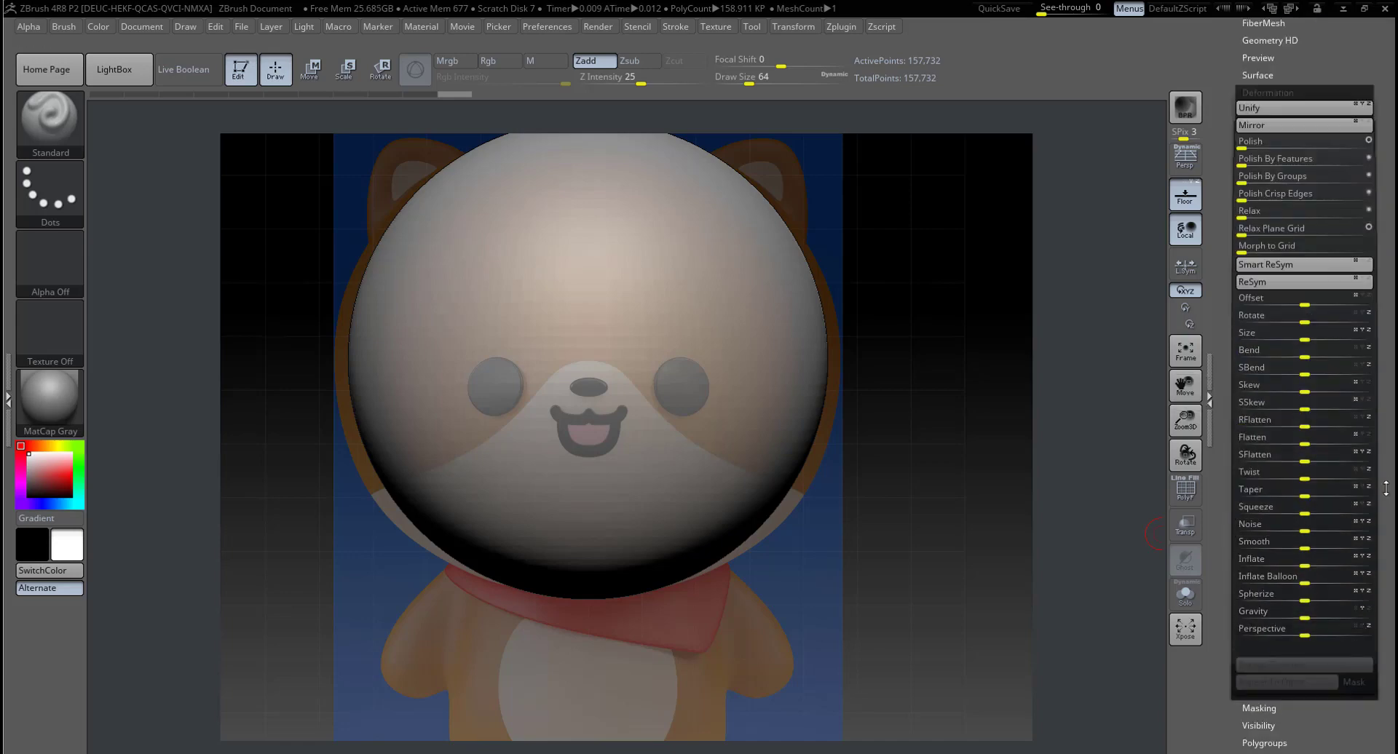
{"action": "left_click_drag", "start_coordinate": [1384, 489], "coordinate": [1365, 594]}
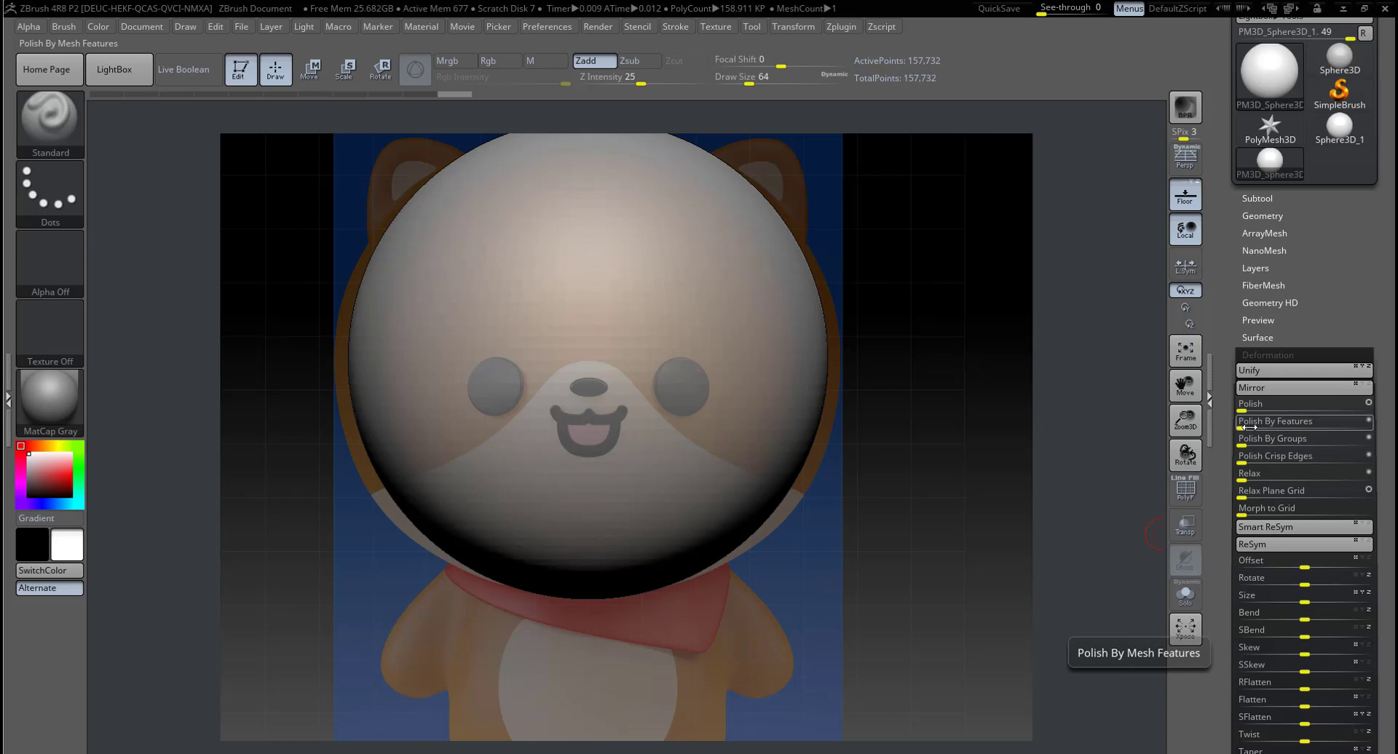
{"action": "left_click_drag", "start_coordinate": [1249, 428], "coordinate": [1263, 426]}
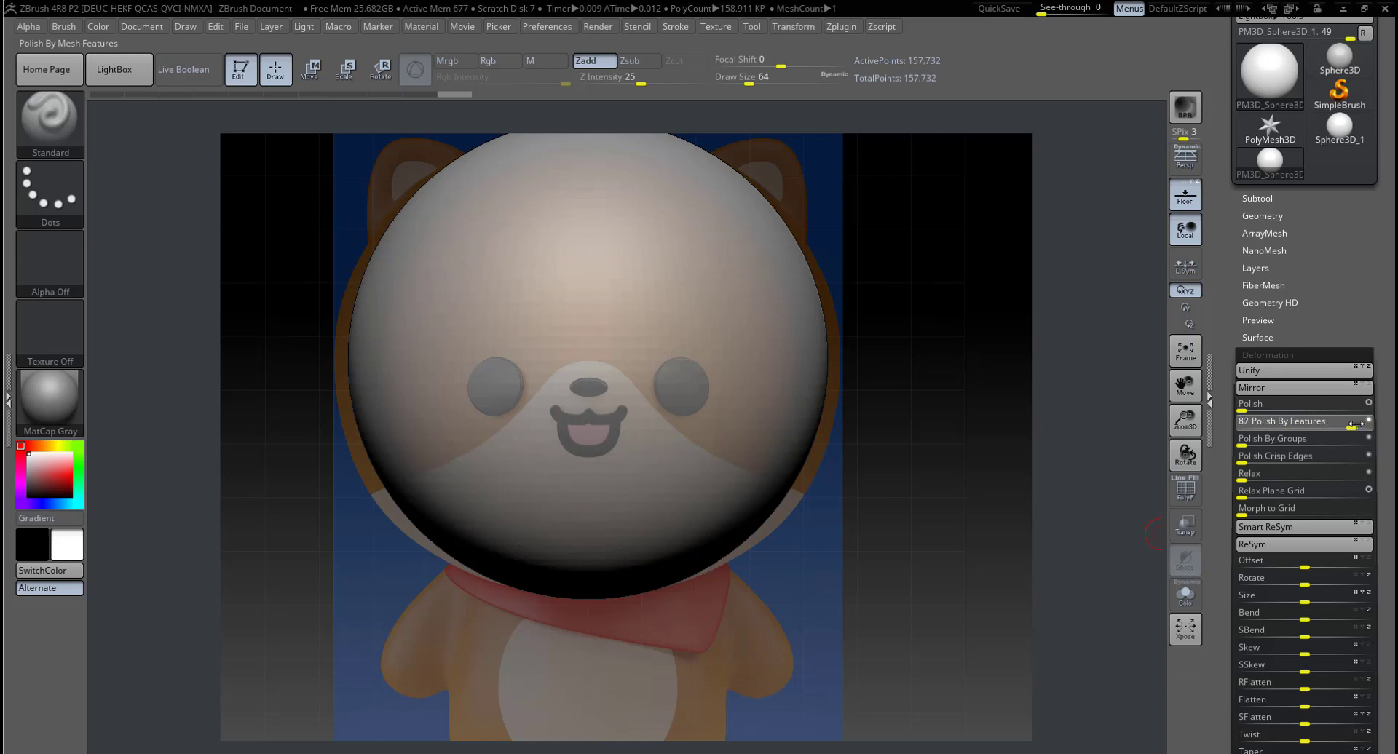
{"action": "left_click_drag", "start_coordinate": [1265, 428], "coordinate": [1267, 428]}
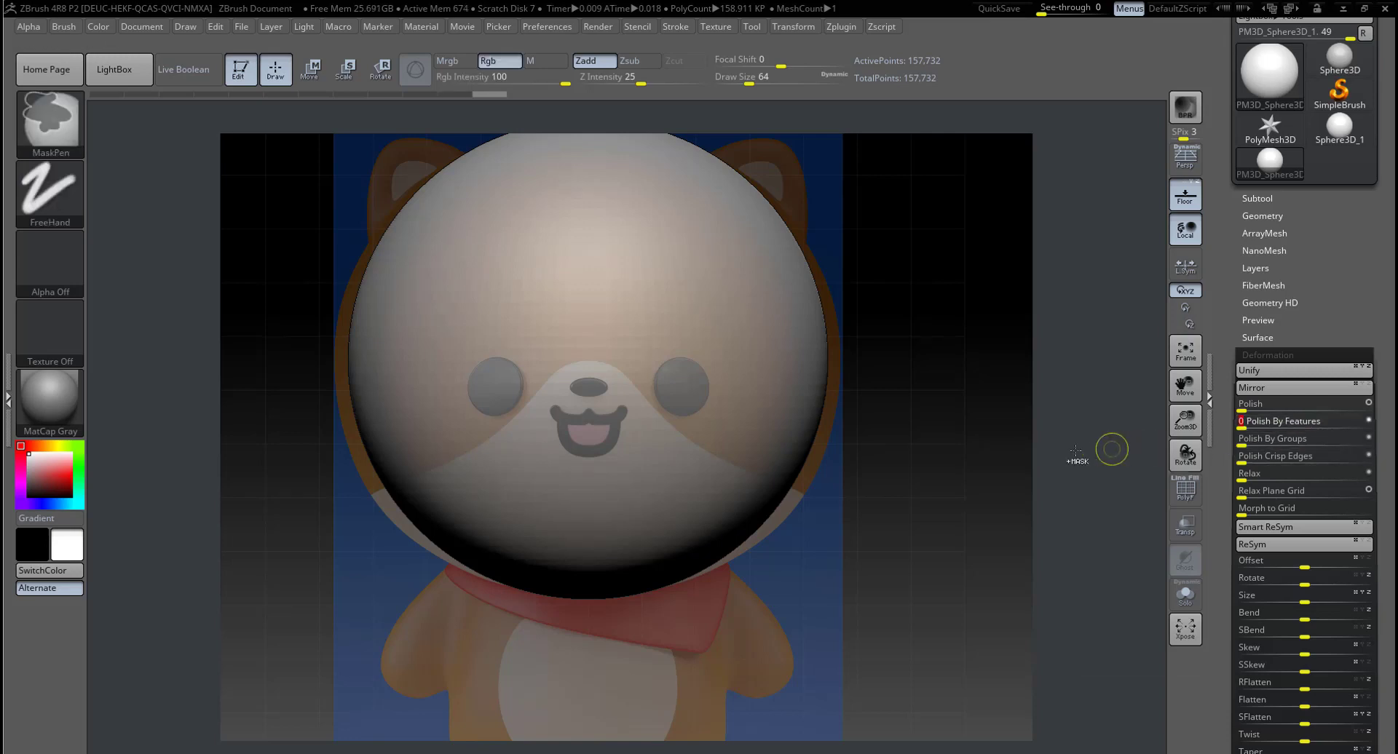
{"action": "right_click_drag", "start_coordinate": [910, 430], "coordinate": [926, 499], "text": "ctrl"}
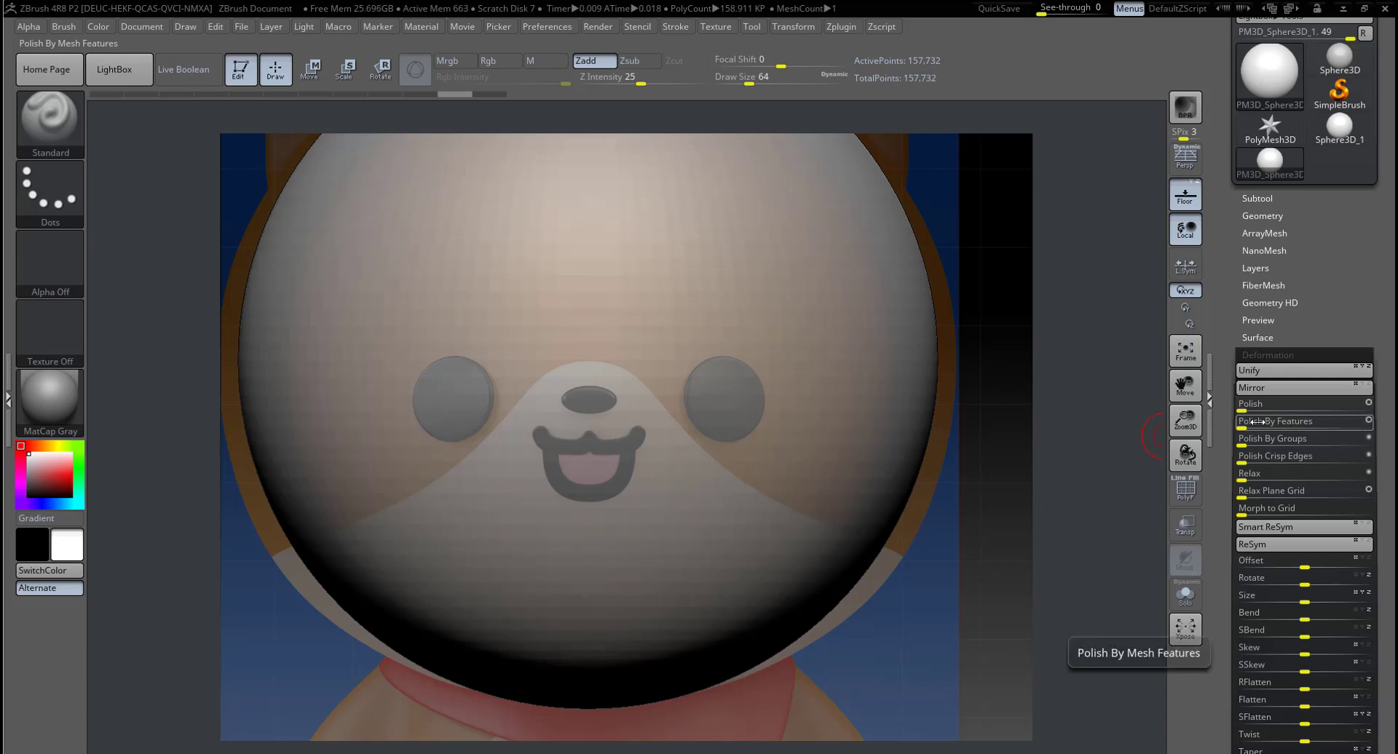
{"action": "left_click_drag", "start_coordinate": [1247, 421], "coordinate": [1306, 425]}
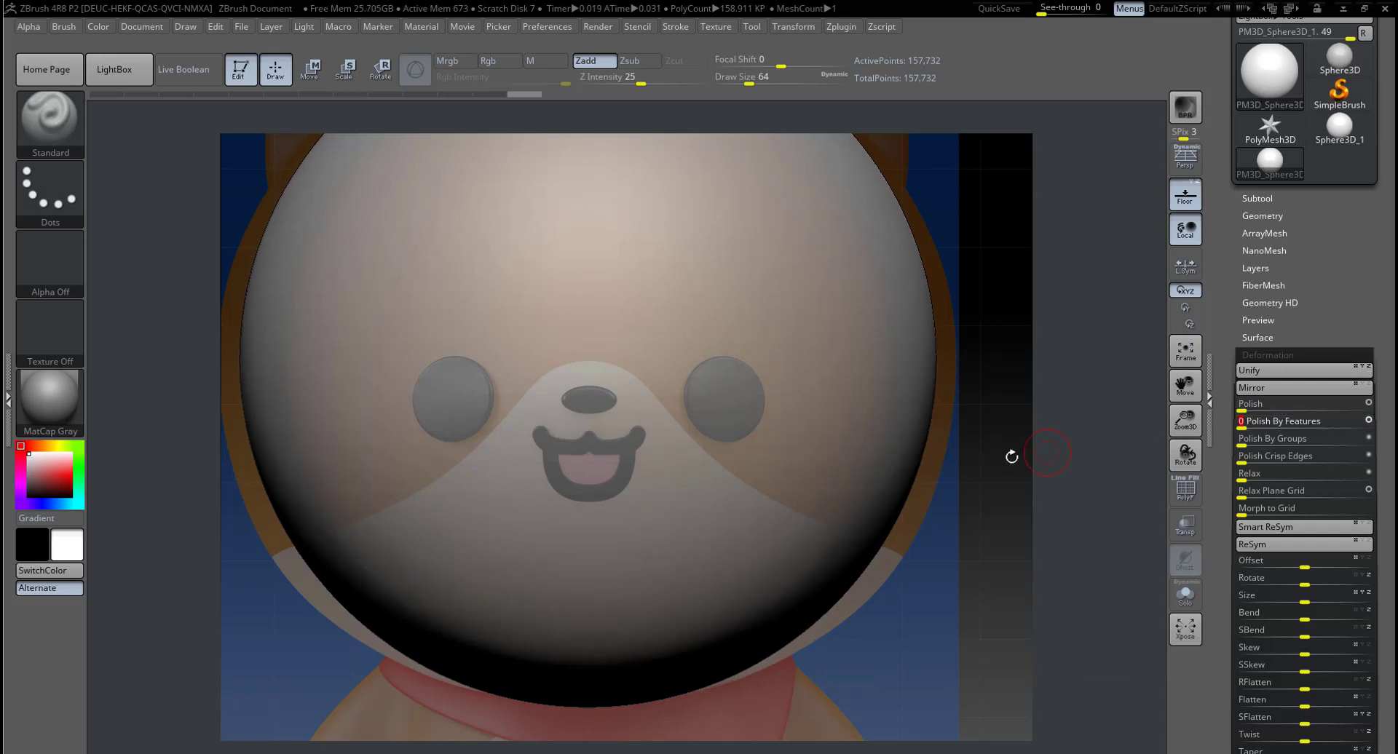
{"action": "mouse_move", "coordinate": [939, 521]}
{"action": "left_mouse_down"}
{"action": "mouse_move", "coordinate": [969, 515]}
{"action": "mouse_move", "coordinate": [977, 495]}
{"action": "left_mouse_up"}
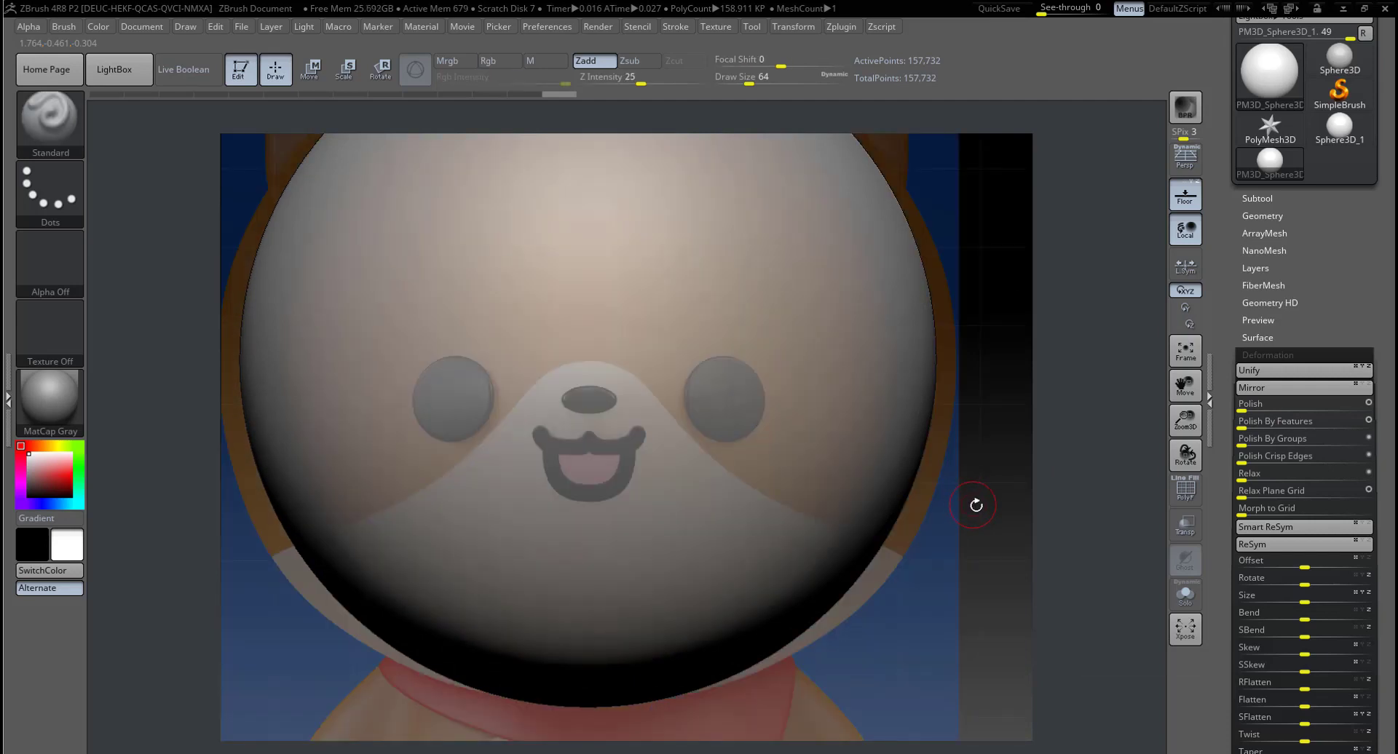
Step: Set DynaMesh Blur to 100, remesh the head to 156,376 points, then lower Blur again
{"action": "left_click", "coordinate": [1271, 214]}
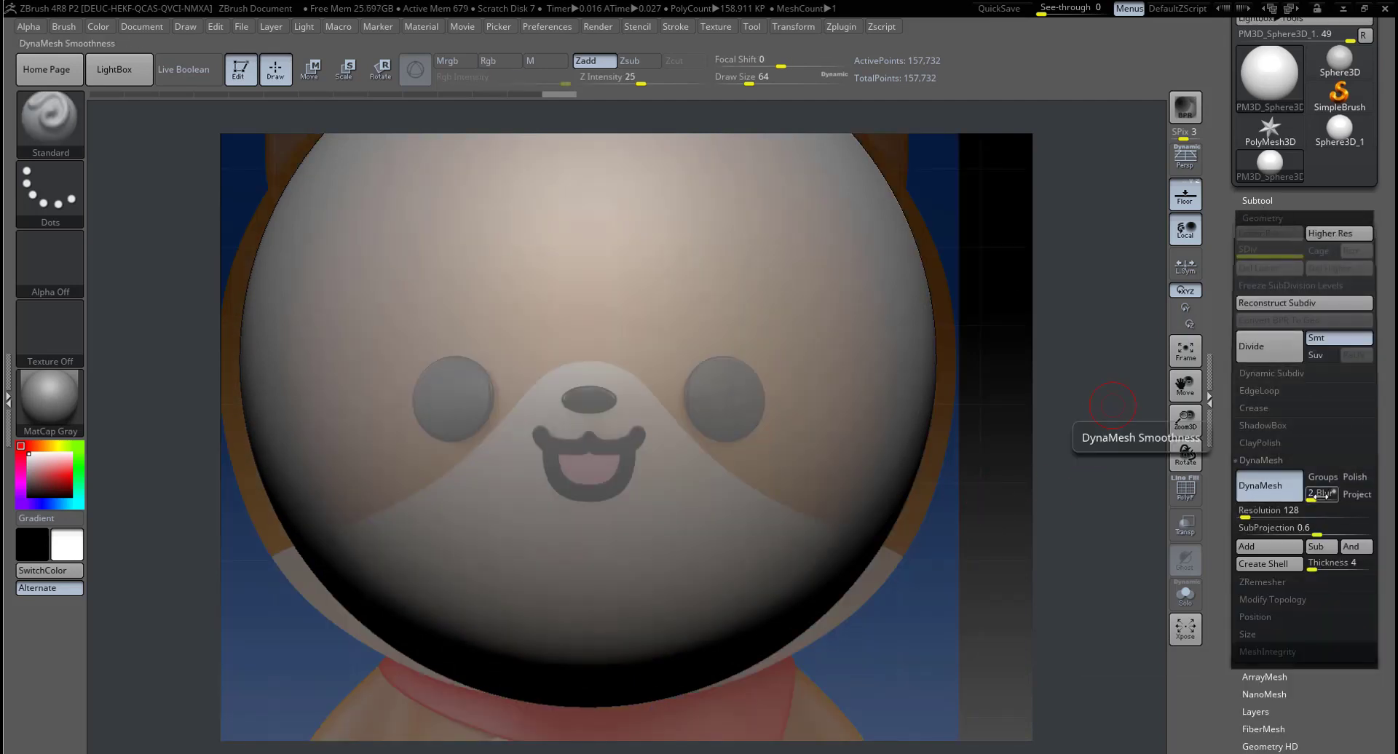
{"action": "left_click_drag", "start_coordinate": [1323, 495], "coordinate": [1345, 499]}
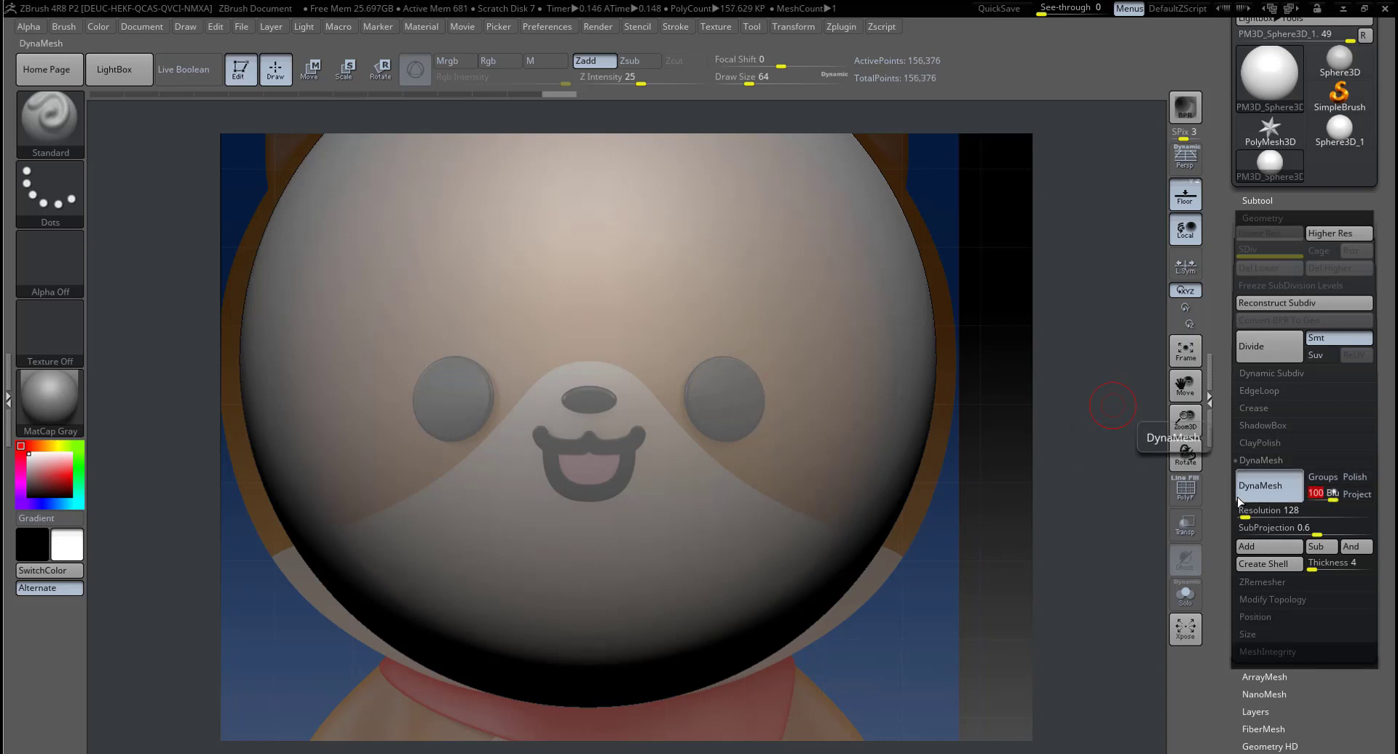
{"action": "left_click", "coordinate": [1272, 495]}
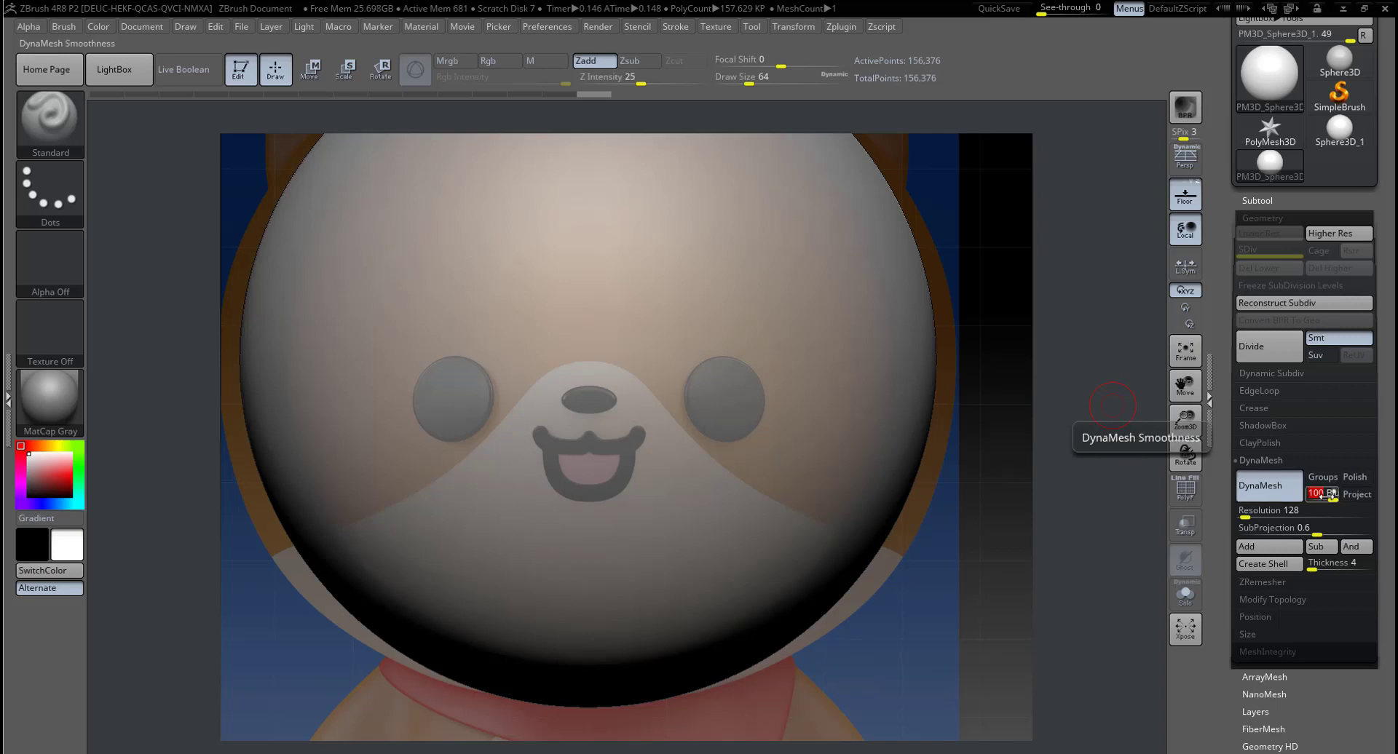
{"action": "left_click_drag", "start_coordinate": [1322, 499], "coordinate": [1310, 498]}
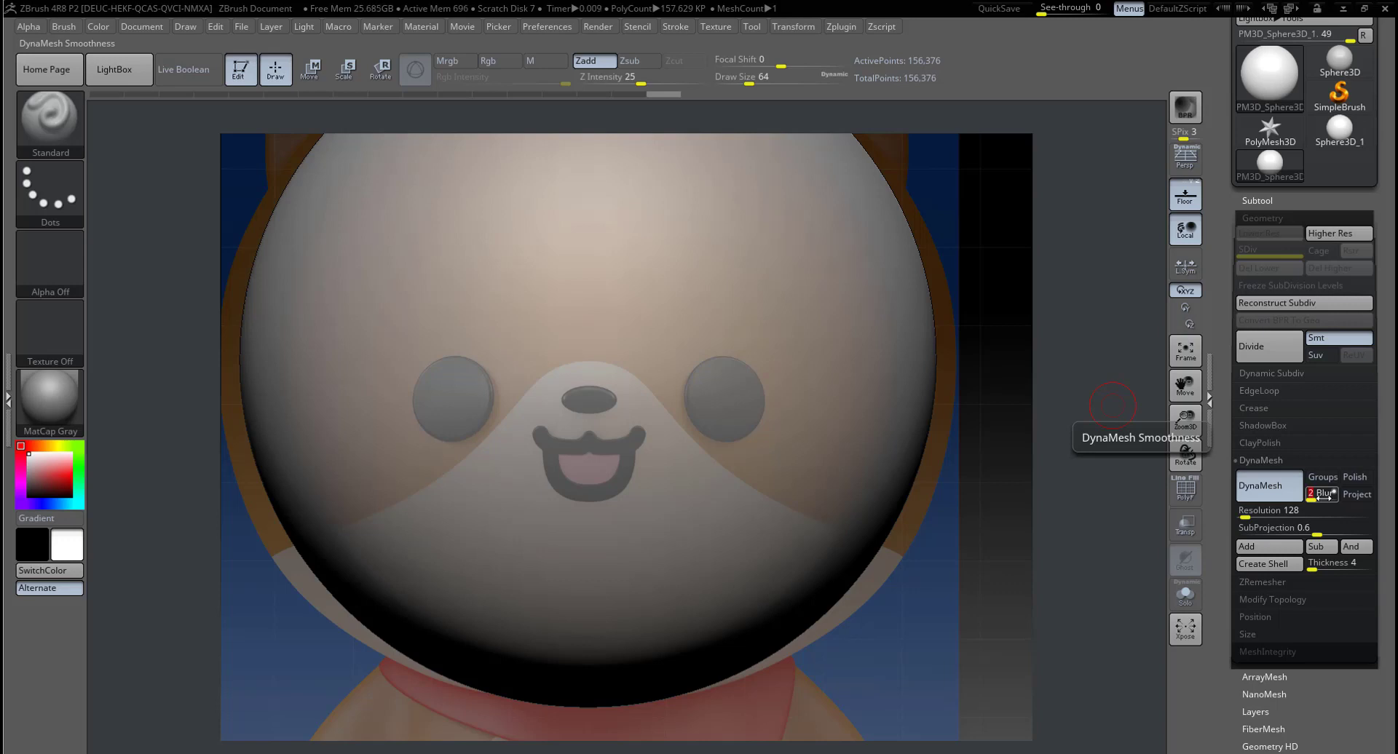
{"action": "mouse_move", "coordinate": [999, 578]}
{"action": "left_mouse_down", "text": "alt"}
{"action": "mouse_move", "coordinate": [953, 555]}
{"action": "mouse_move", "coordinate": [826, 587]}
{"action": "left_mouse_up", "text": "alt"}
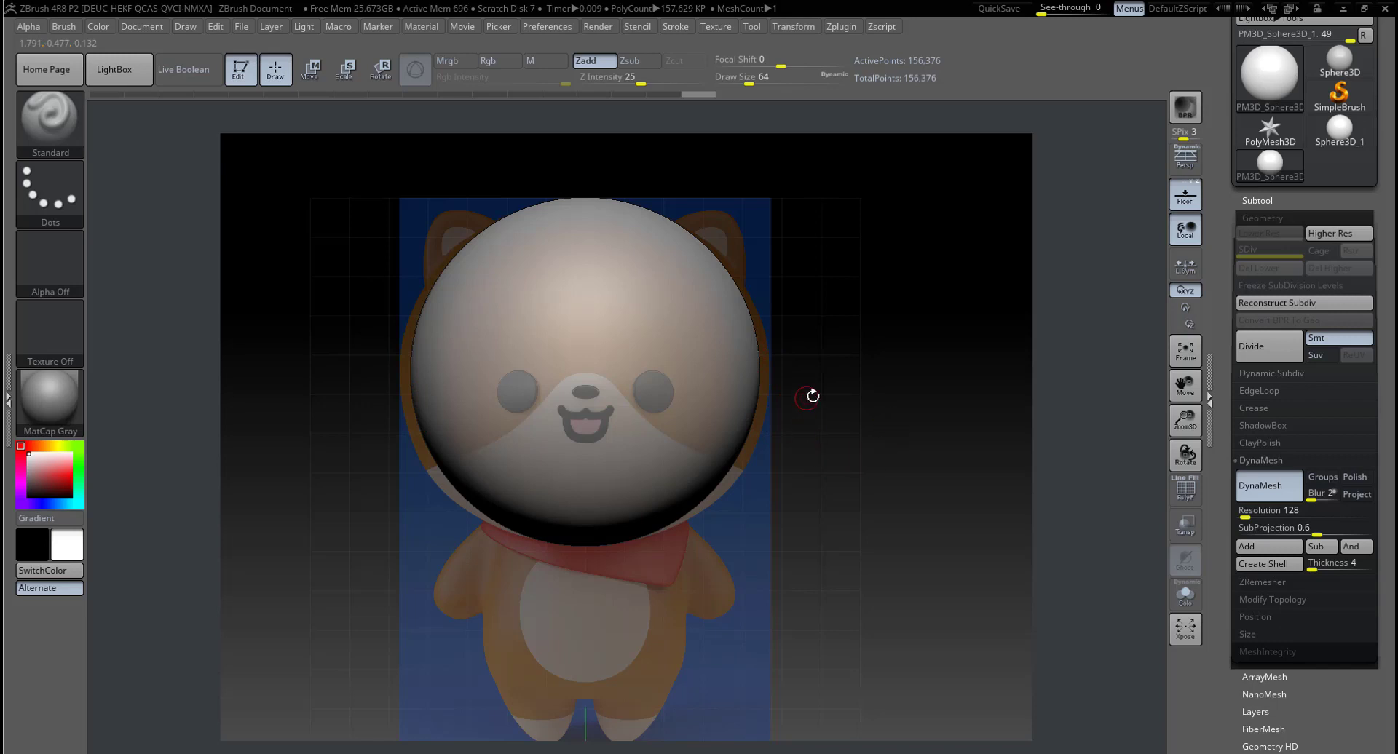
{"action": "left_click_drag", "start_coordinate": [813, 423], "coordinate": [815, 471], "text": "alt"}
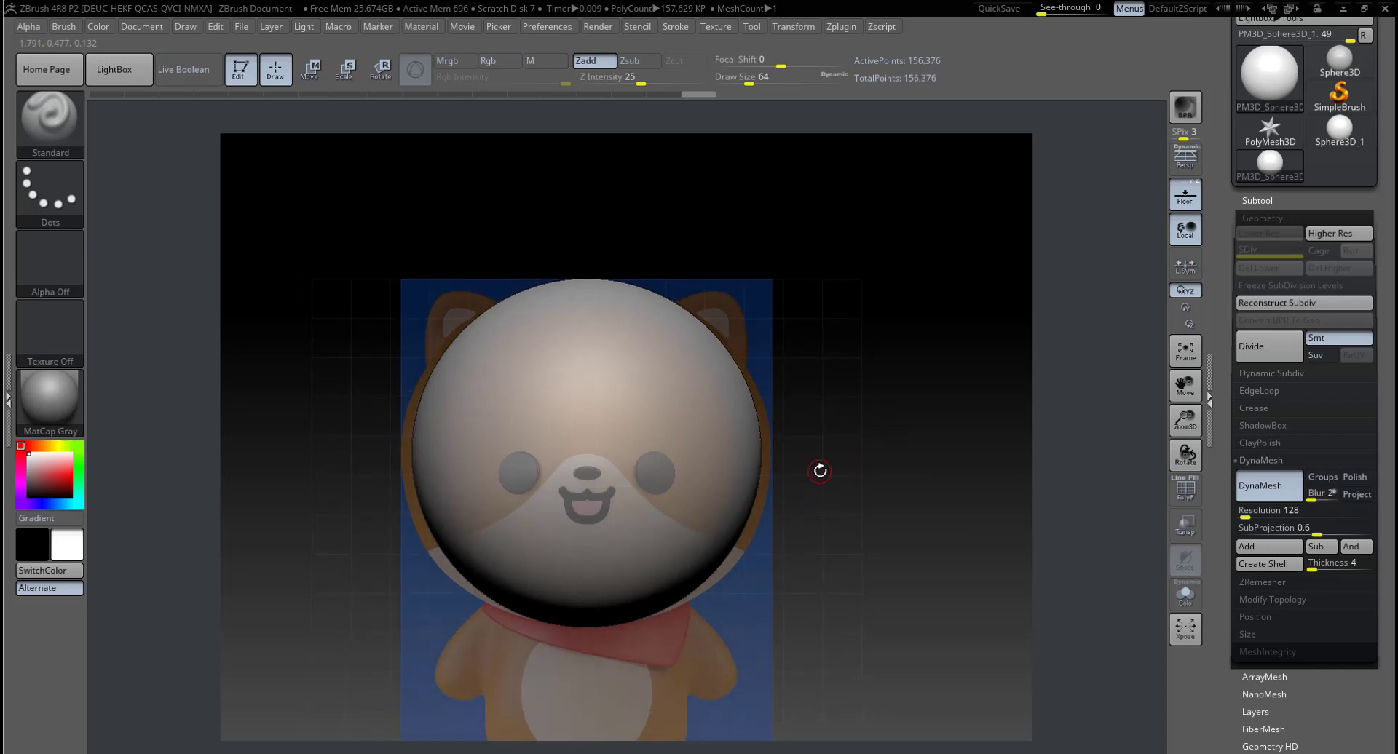
{"action": "left_click_drag", "start_coordinate": [874, 542], "coordinate": [773, 538]}
Step: Select the Move brush and set its size to about 415
{"action": "key", "text": "b"}
{"action": "key", "text": "m"}
{"action": "key", "text": "v"}
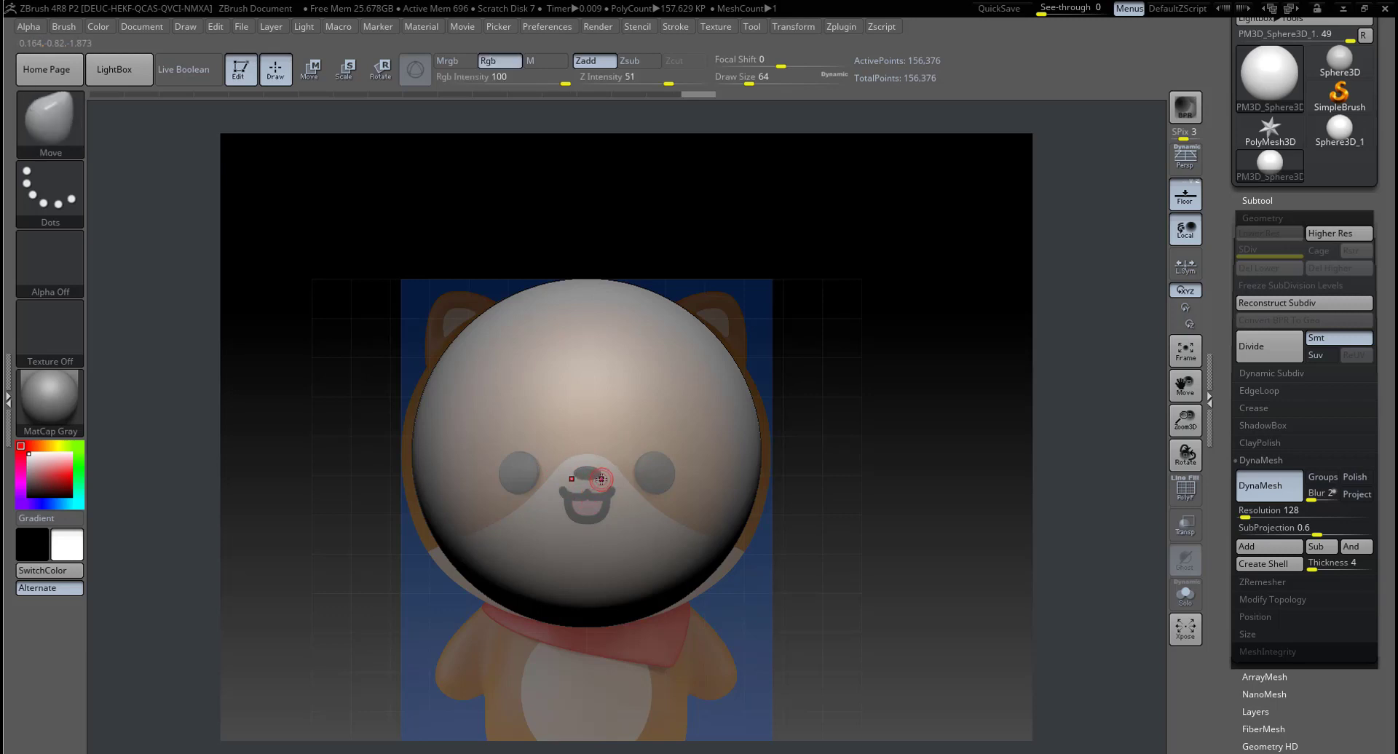
{"action": "key", "text": "b"}
{"action": "key", "text": "c"}
{"action": "key", "text": "b"}
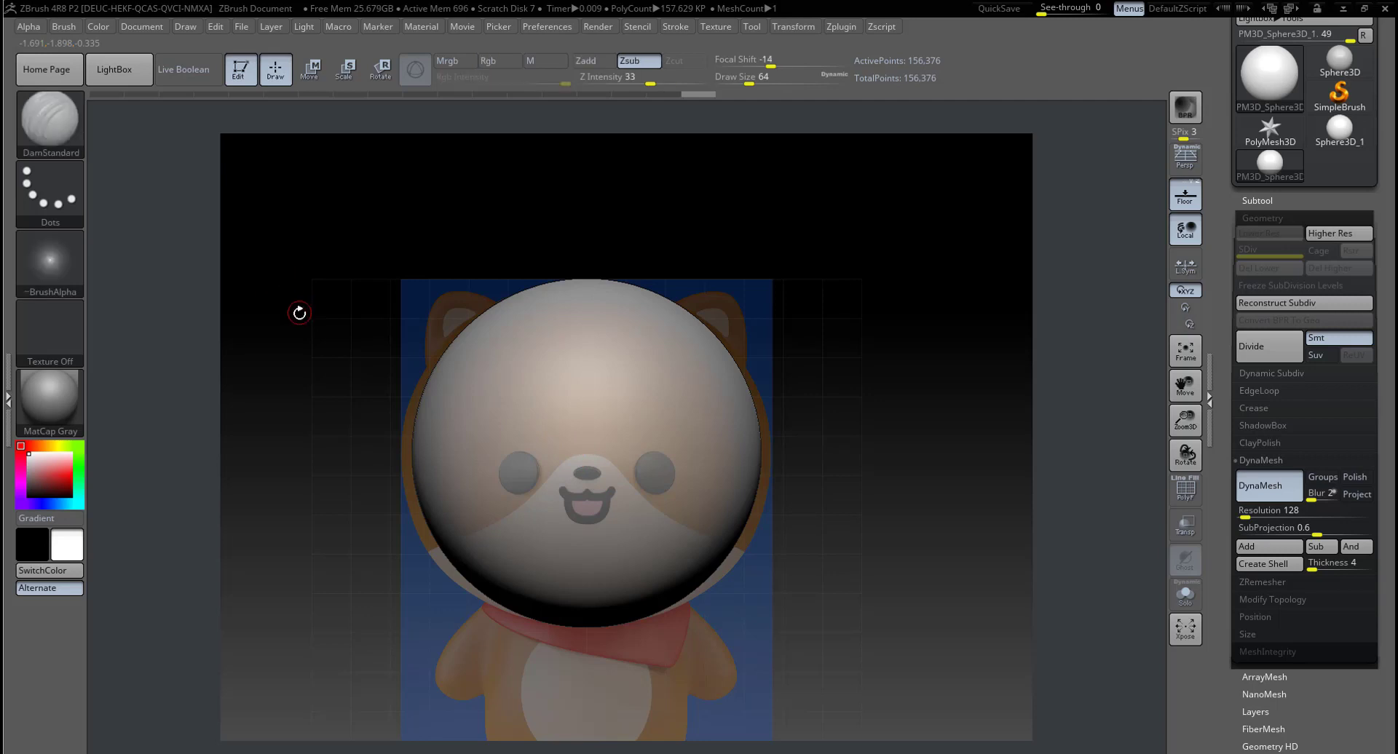
{"action": "key", "text": "b"}
{"action": "key", "text": "i"}
{"action": "key", "text": "n"}
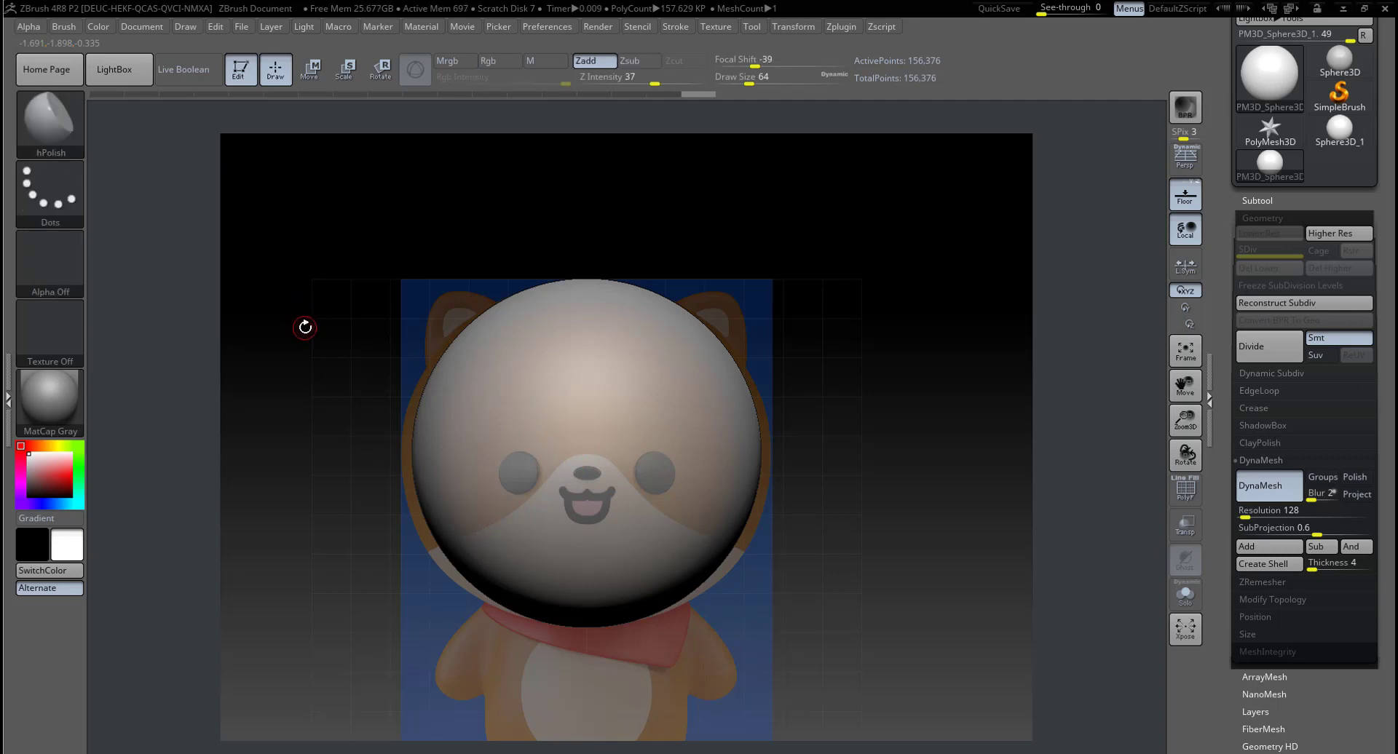
{"action": "key", "text": "b"}
{"action": "key", "text": "m"}
{"action": "key", "text": "v"}
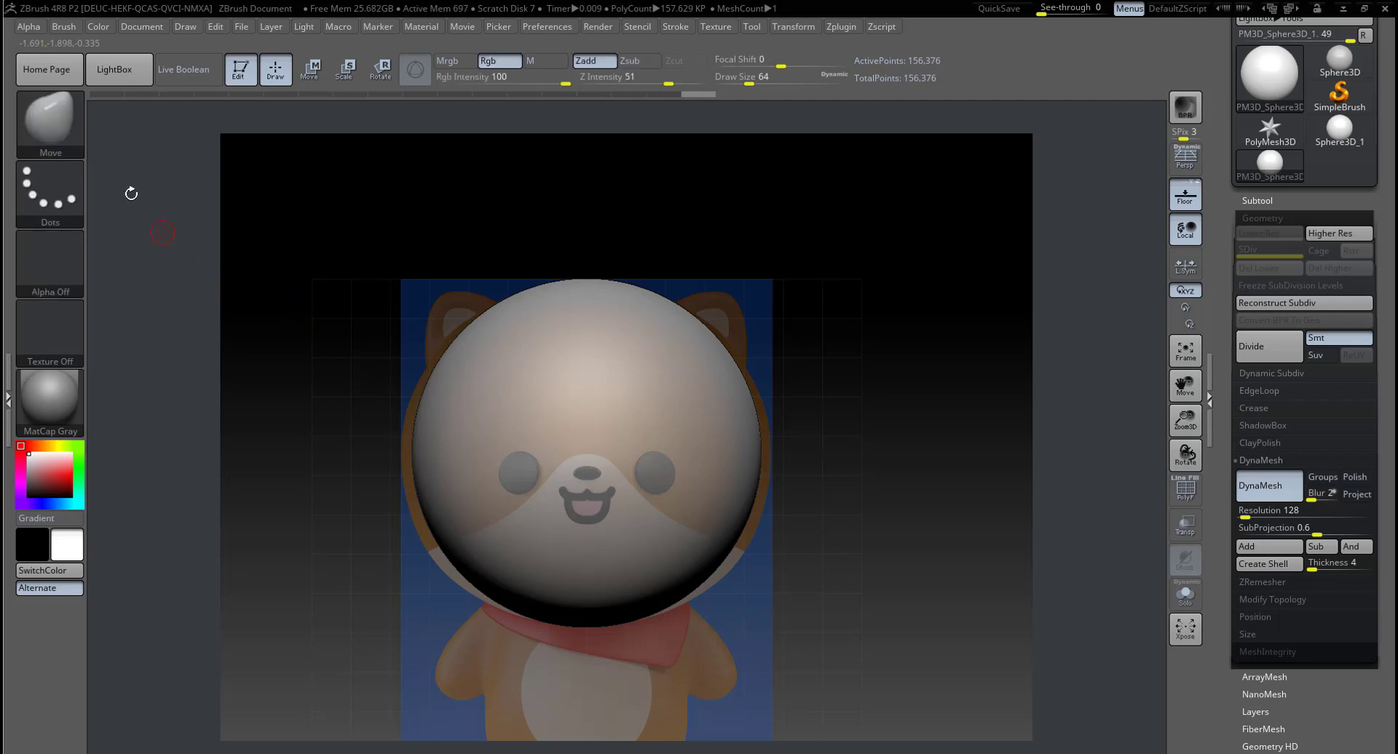
{"action": "key", "text": "space"}
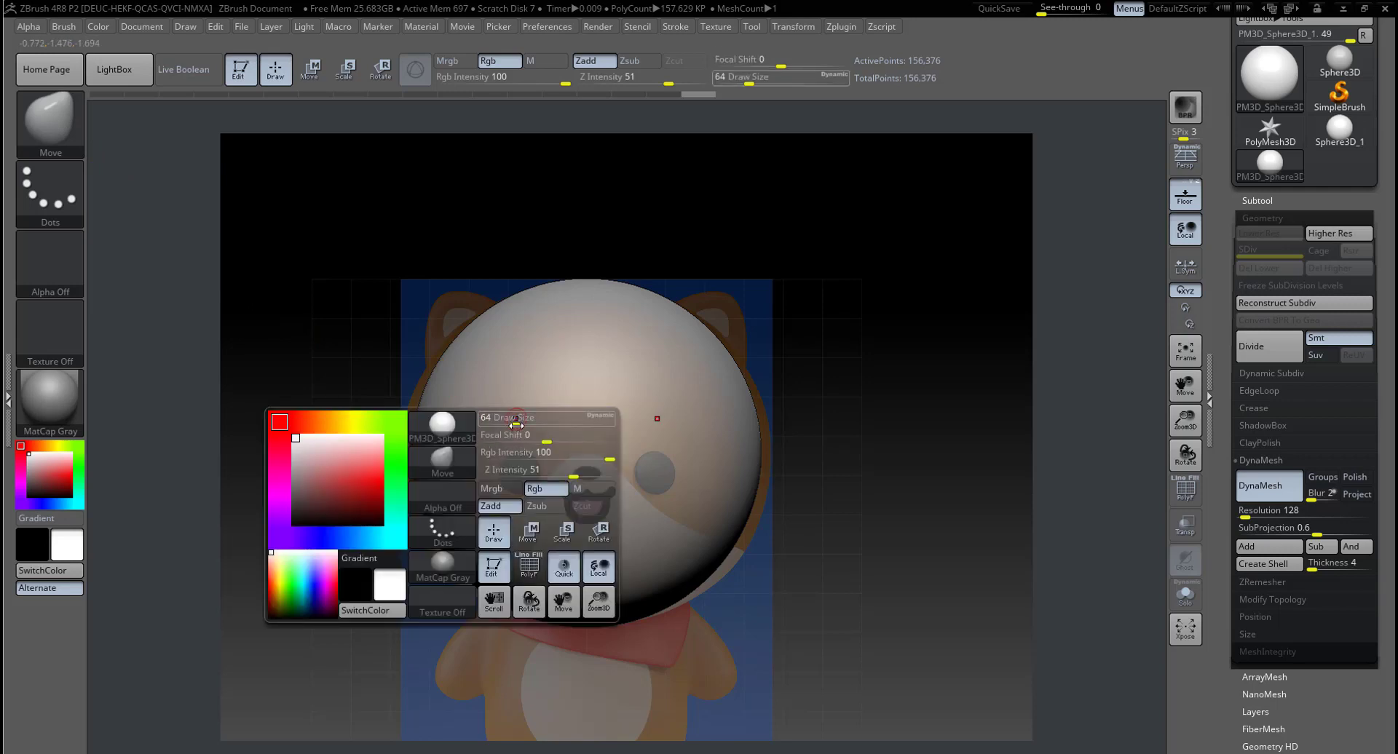
{"action": "left_click_drag", "start_coordinate": [515, 425], "coordinate": [563, 428]}
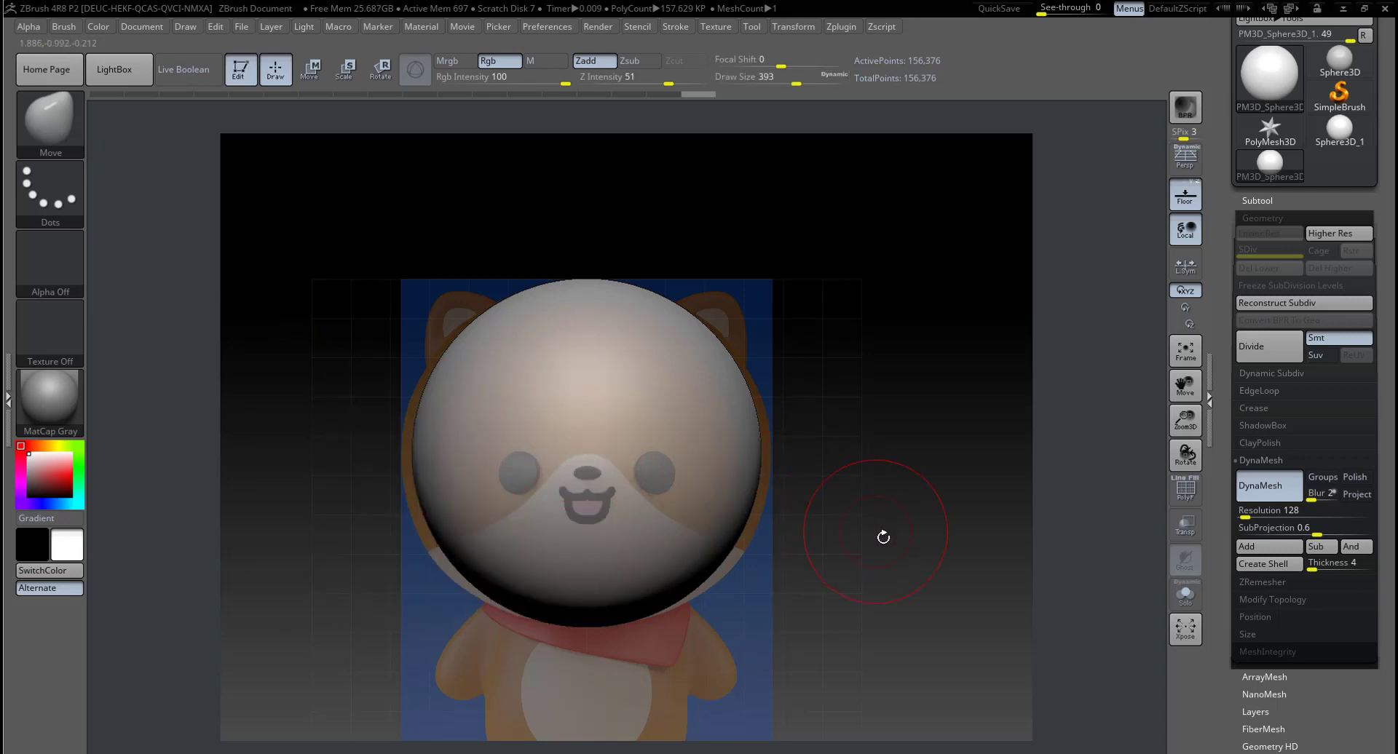
Step: Line up a straight front view, shrink the brush to about 177, and nudge the nose area
{"action": "mouse_move", "coordinate": [883, 536]}
{"action": "left_mouse_down"}
{"action": "mouse_move", "coordinate": [392, 465]}
{"action": "mouse_move", "coordinate": [402, 471]}
{"action": "left_mouse_up"}
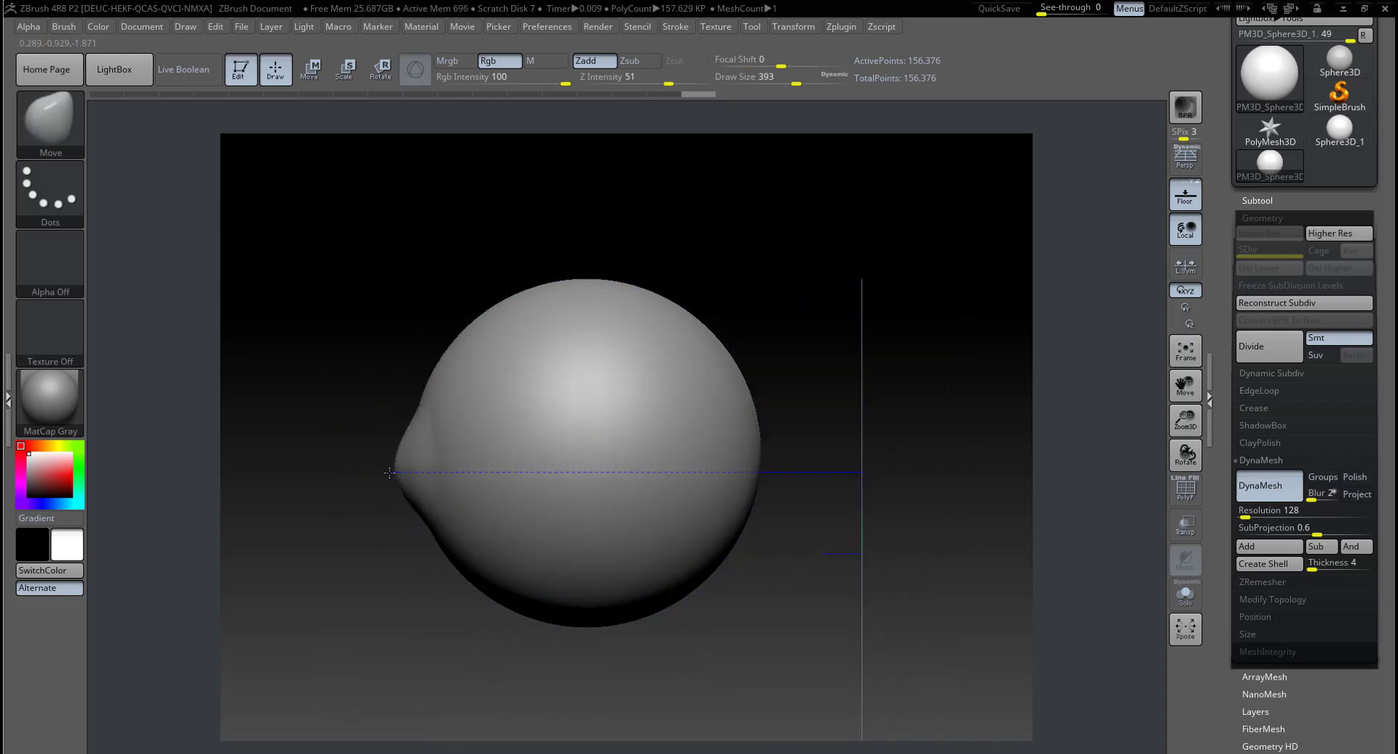
{"action": "left_click_drag", "start_coordinate": [370, 557], "coordinate": [427, 562]}
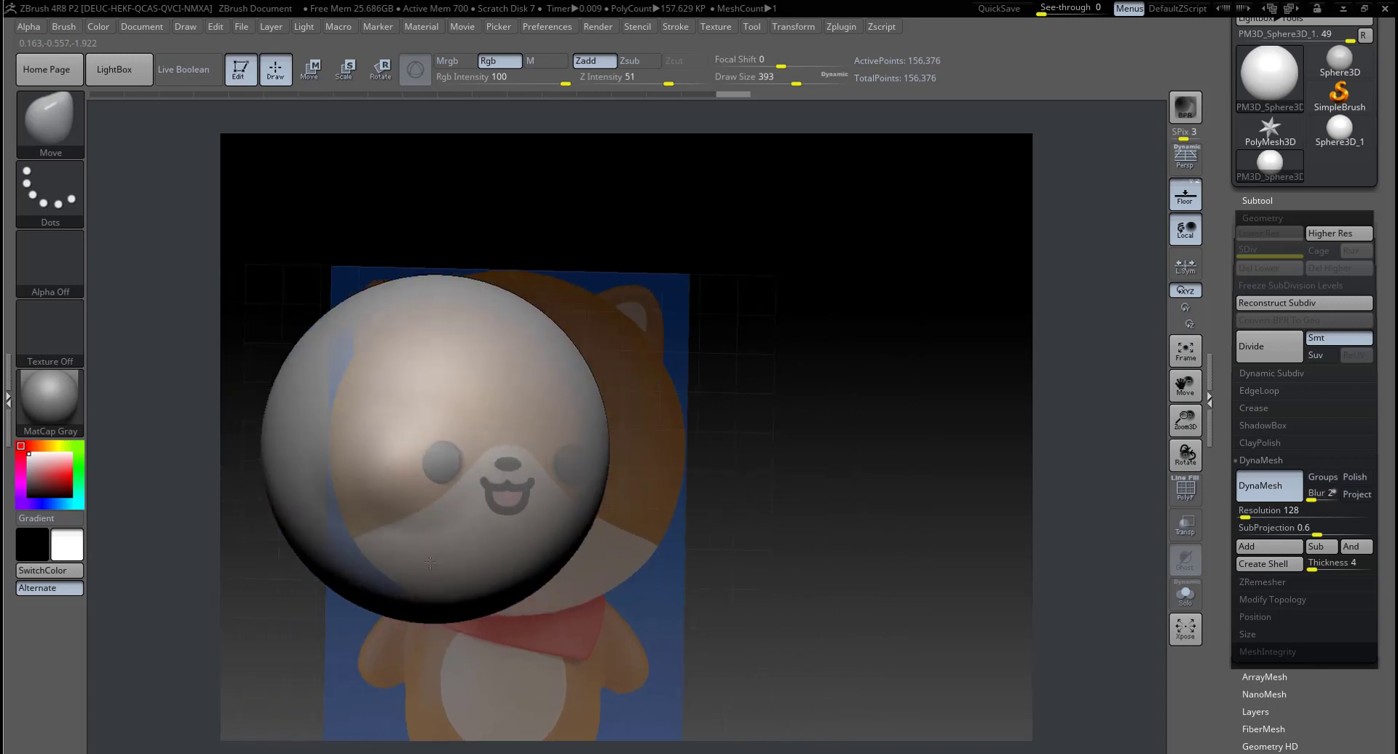
{"action": "key", "text": "ctrl"}
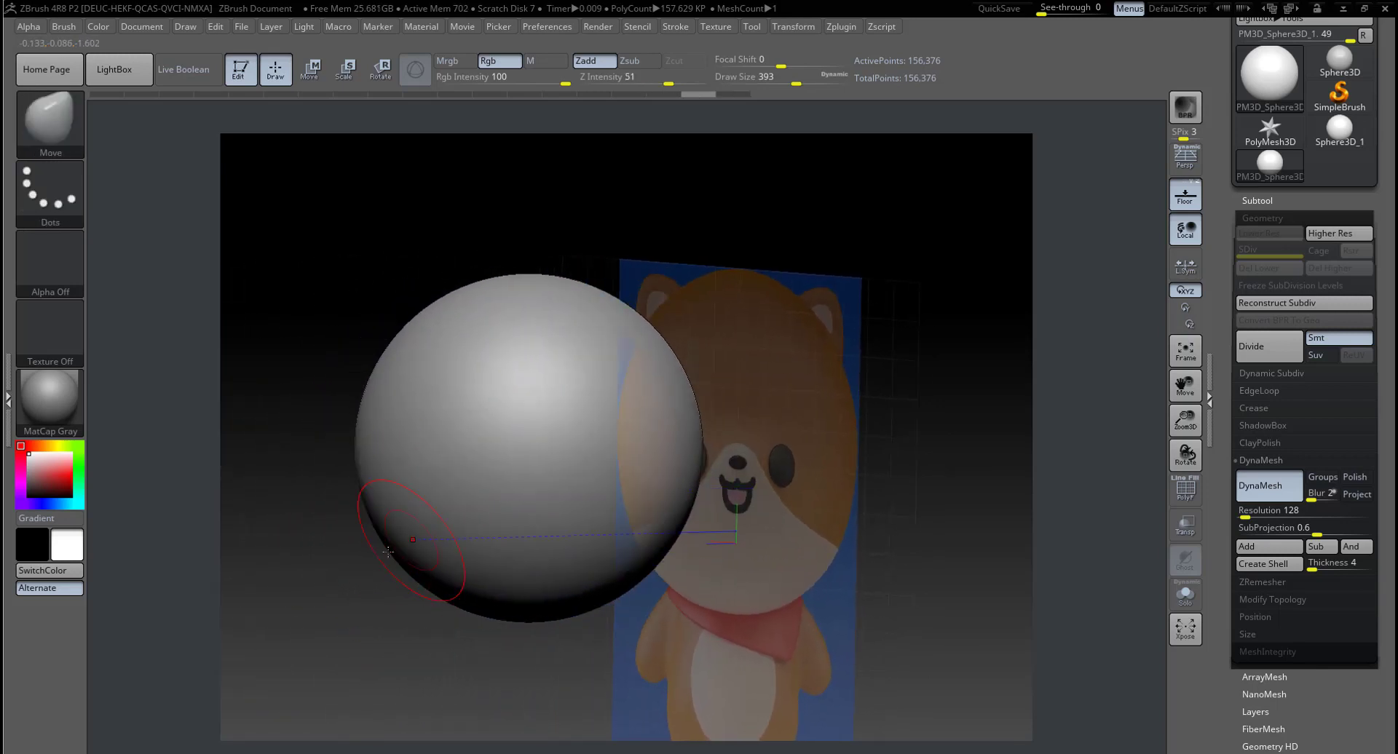
{"action": "mouse_move", "coordinate": [393, 574]}
{"action": "left_mouse_down", "text": "shift"}
{"action": "mouse_move", "coordinate": [388, 509]}
{"action": "mouse_move", "coordinate": [411, 466]}
{"action": "left_mouse_up", "text": "shift"}
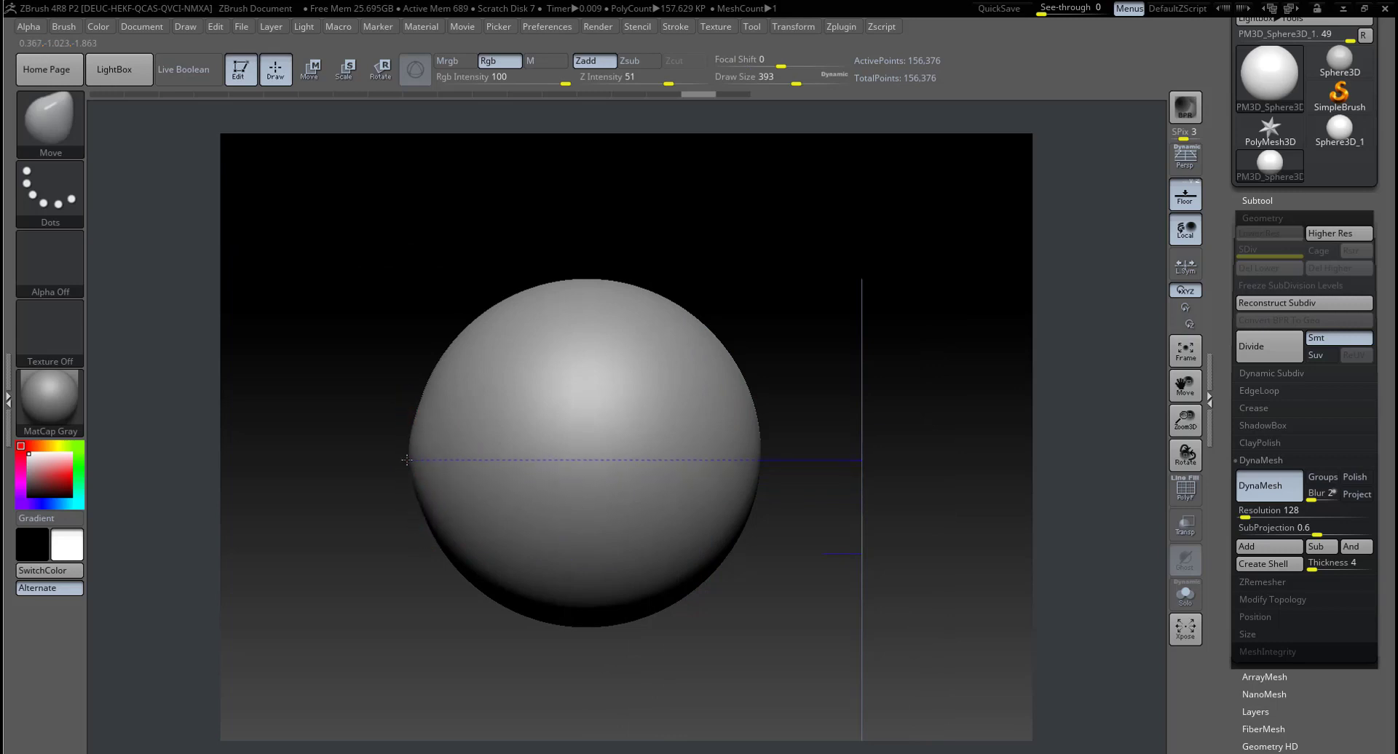
{"action": "mouse_move", "coordinate": [363, 546]}
{"action": "left_mouse_down", "text": "shift"}
{"action": "mouse_move", "coordinate": [662, 514]}
{"action": "mouse_move", "coordinate": [610, 501]}
{"action": "left_mouse_up", "text": "shift"}
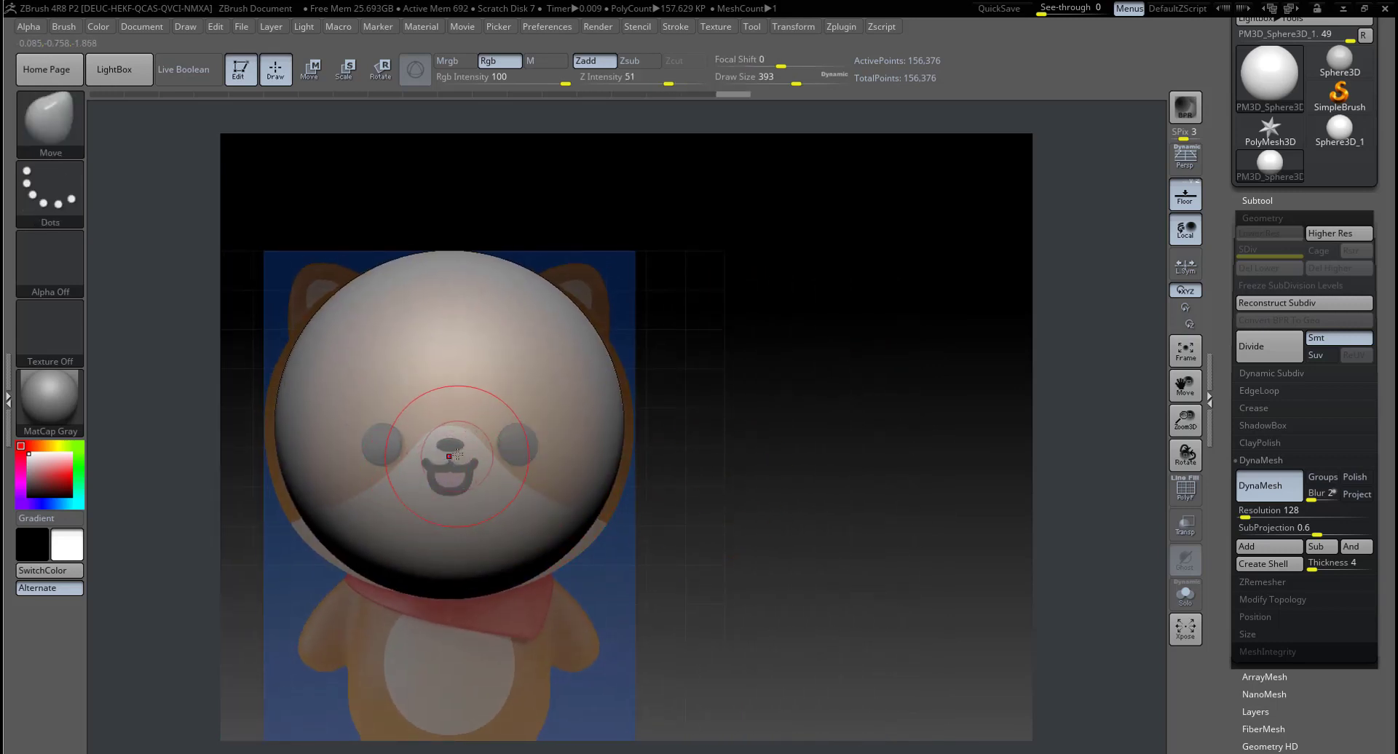
{"action": "key", "text": "space"}
{"action": "left_click_drag", "start_coordinate": [451, 450], "coordinate": [411, 455]}
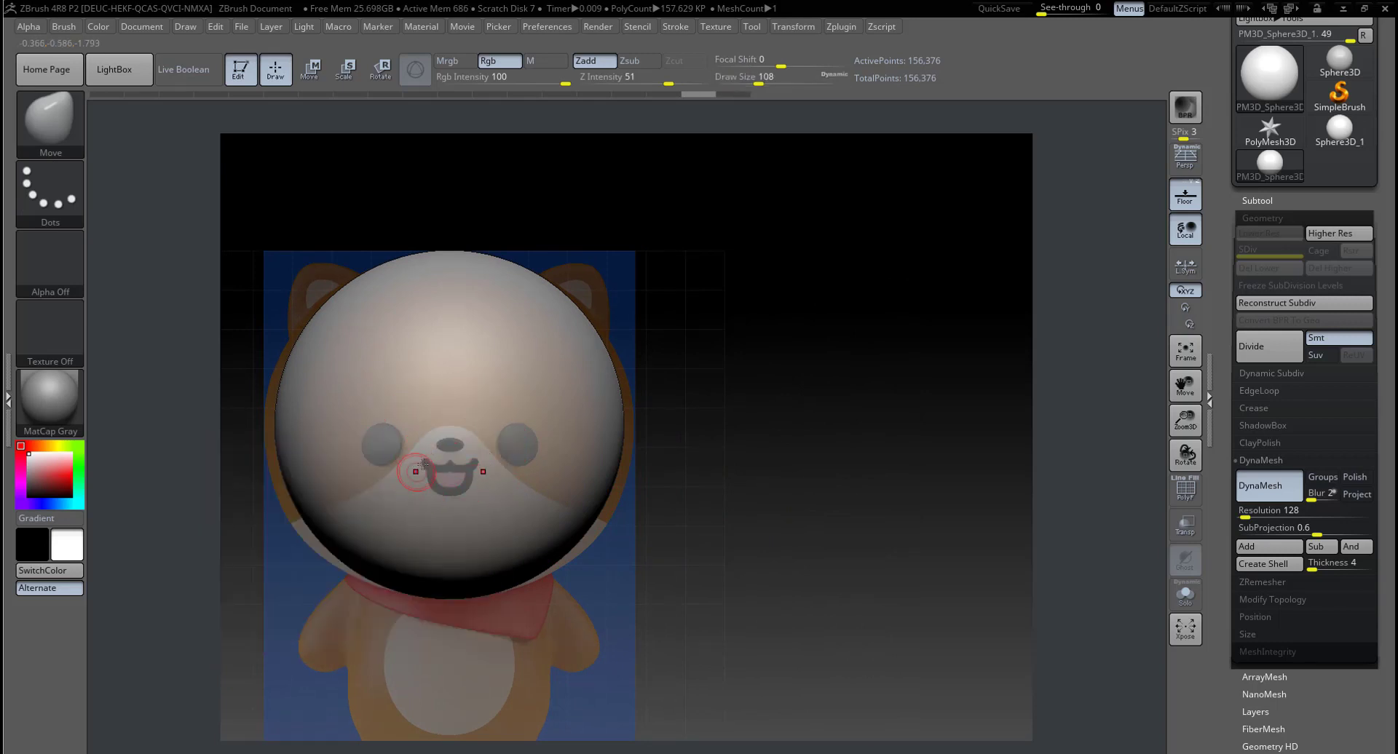
{"action": "key", "text": "ctrl"}
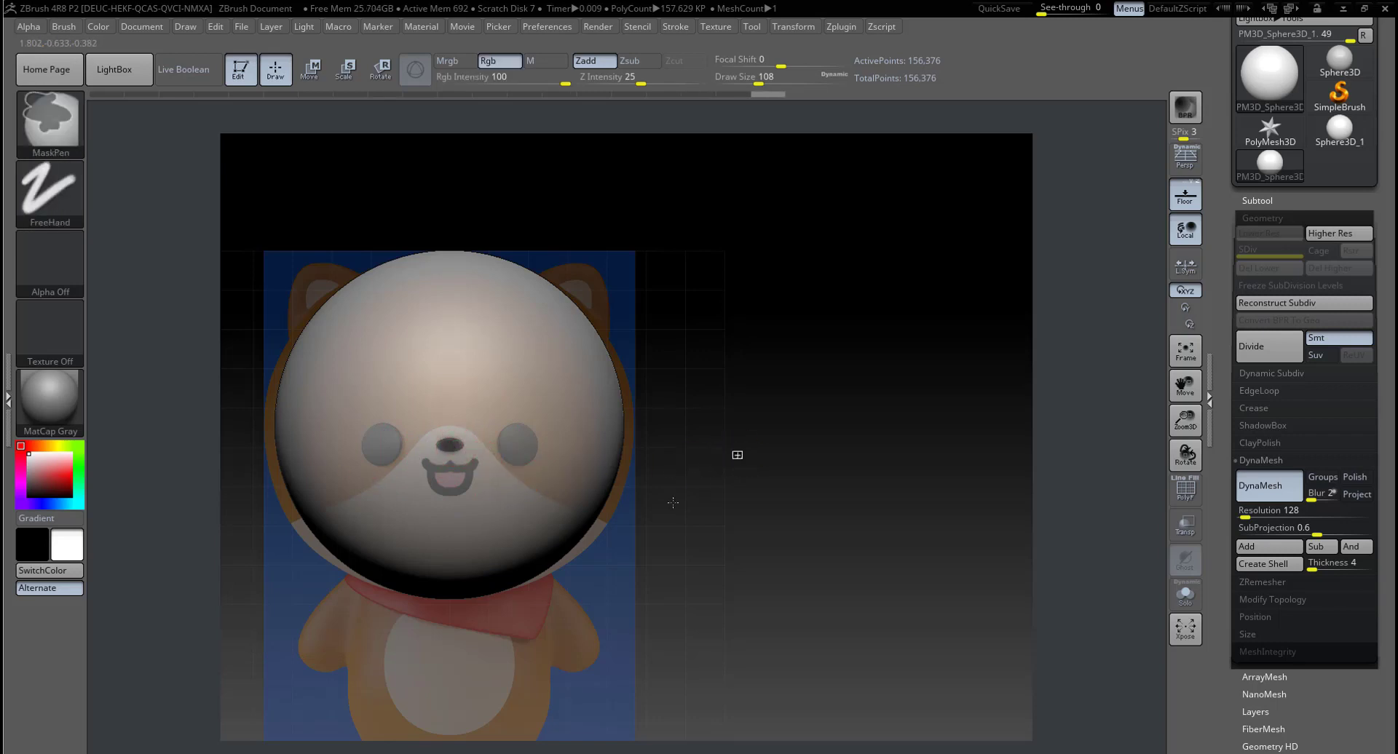
{"action": "left_click_drag", "start_coordinate": [457, 447], "coordinate": [459, 447]}
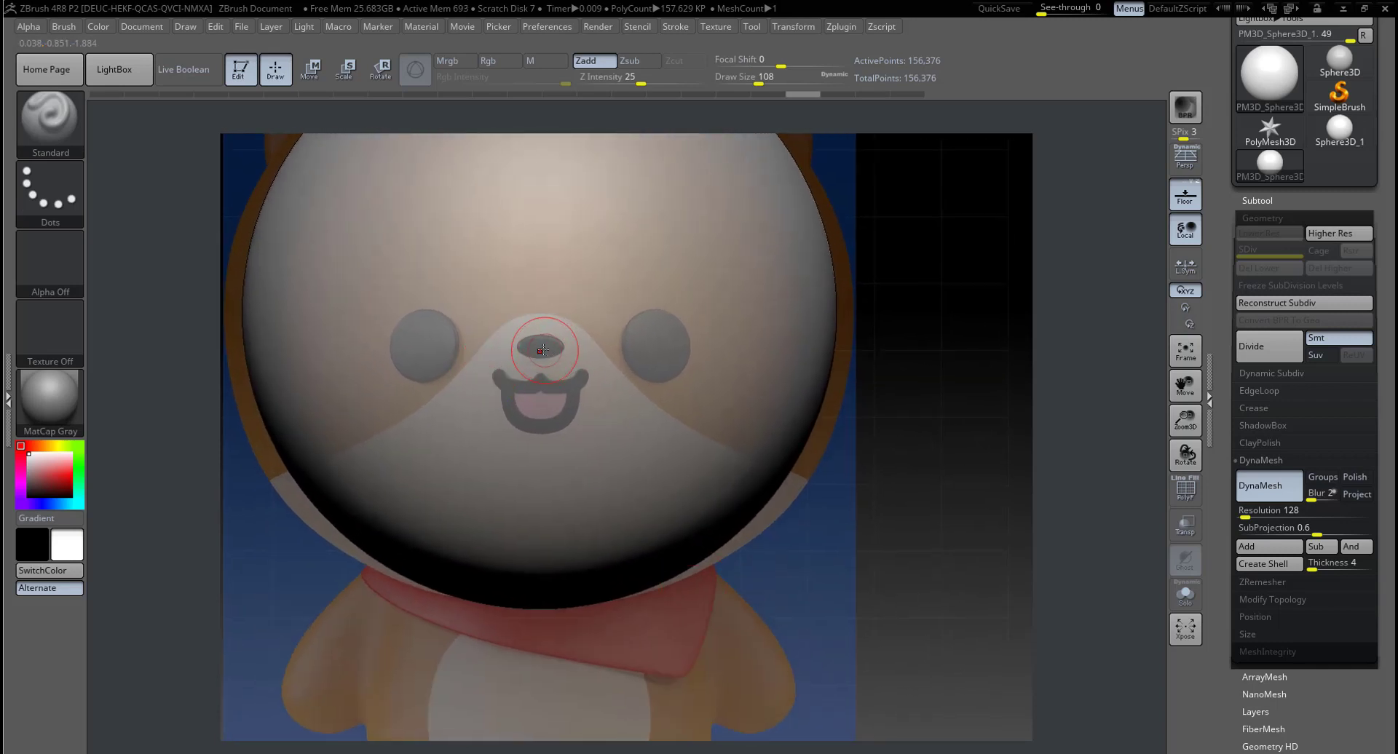
{"action": "key", "text": "ctrl+shift+z"}
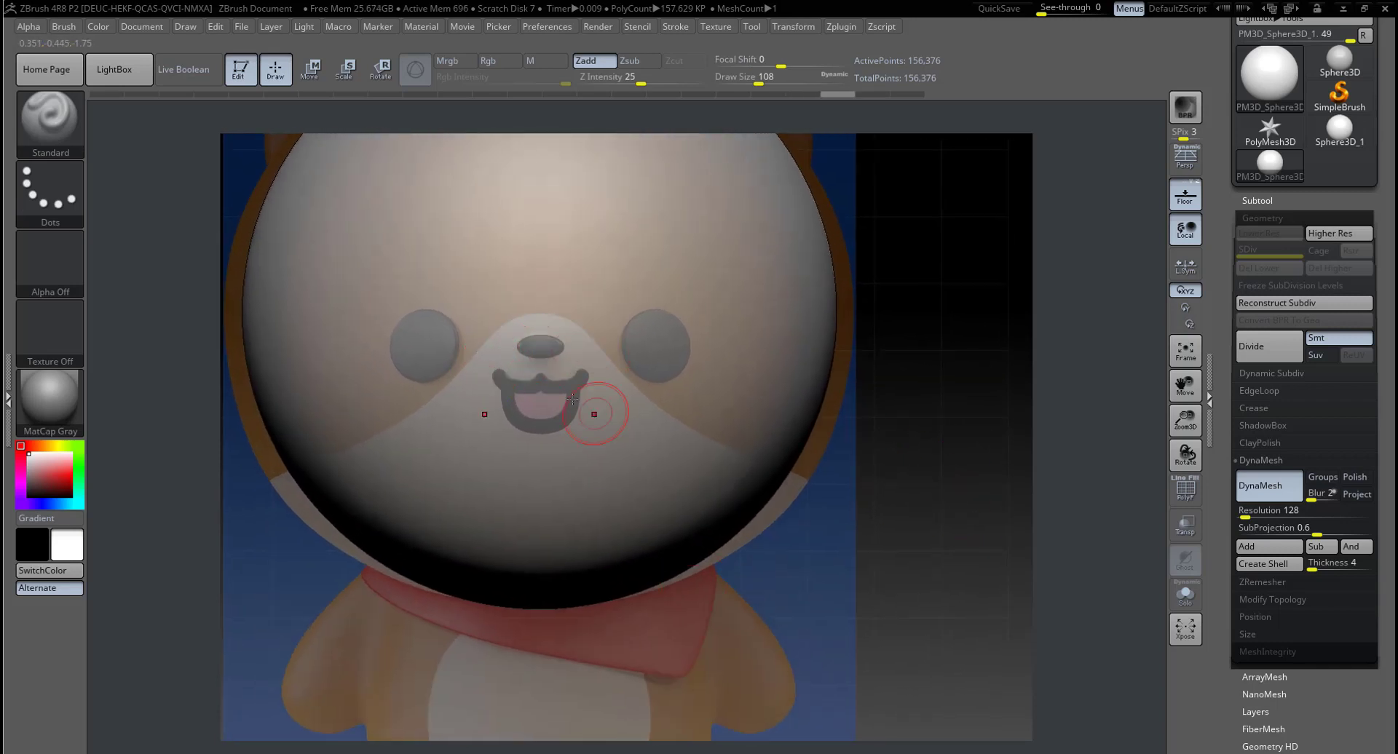
{"action": "key", "text": "ctrl+shift+z"}
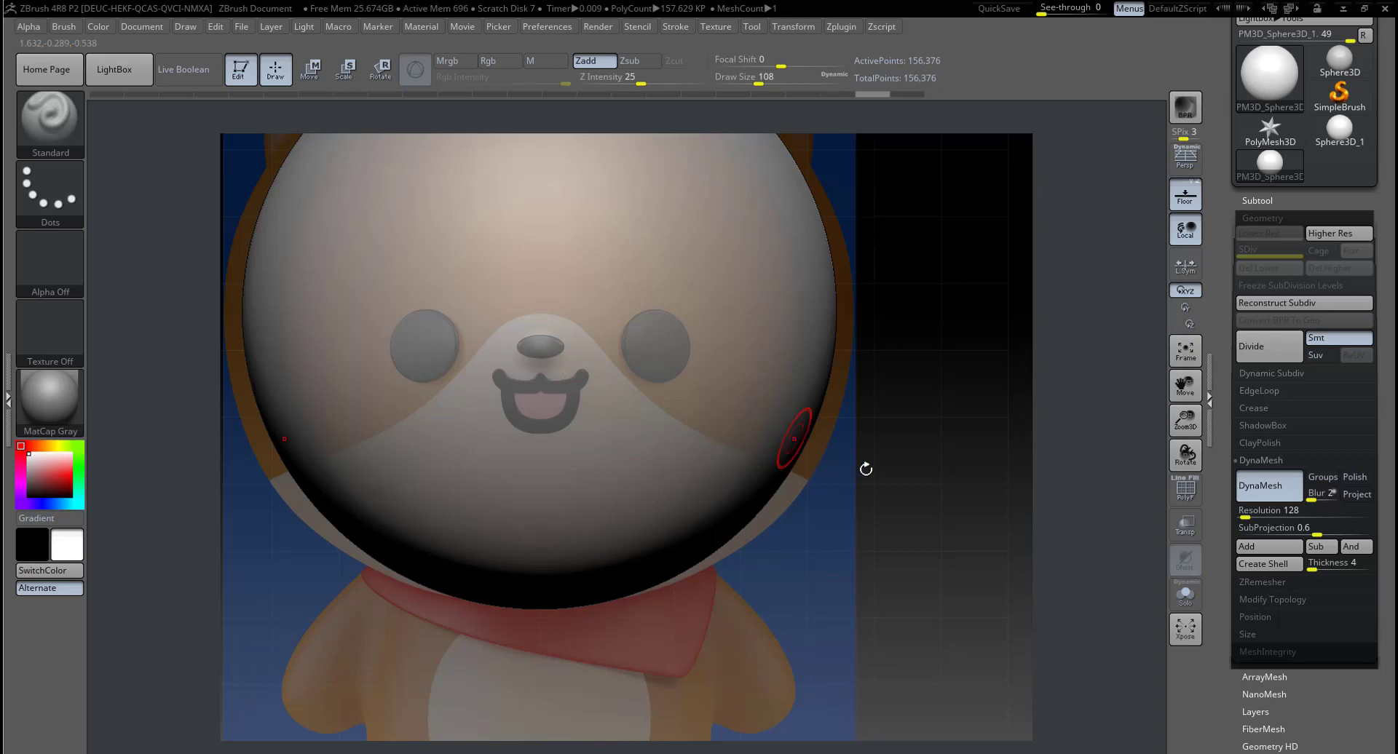
Step: Enlarge the Move brush to about 559, pull the left edge, and smooth the face and bulge
{"action": "key", "text": "b"}
{"action": "key", "text": "m"}
{"action": "key", "text": "v"}
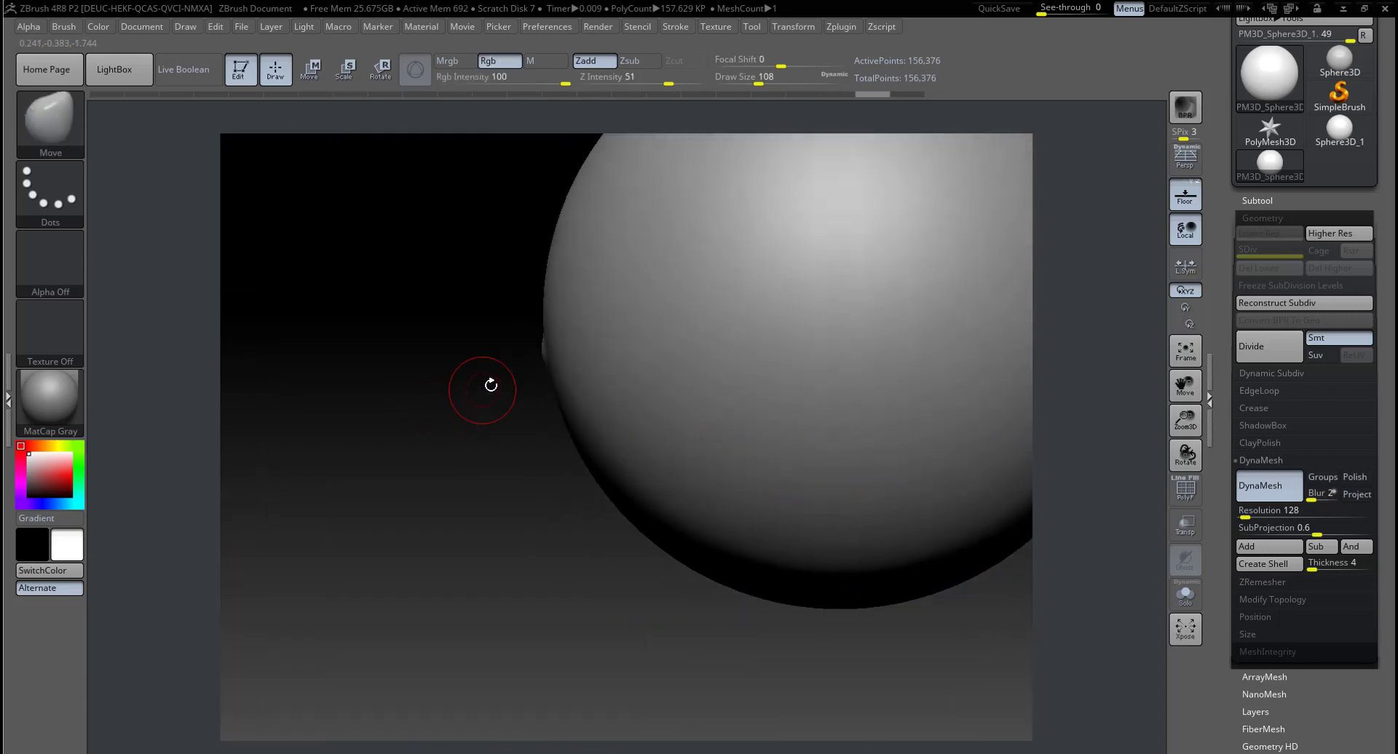
{"action": "key", "text": "space"}
{"action": "mouse_move", "coordinate": [518, 393]}
{"action": "left_mouse_down"}
{"action": "mouse_move", "coordinate": [553, 385]}
{"action": "mouse_move", "coordinate": [517, 353]}
{"action": "left_mouse_up"}
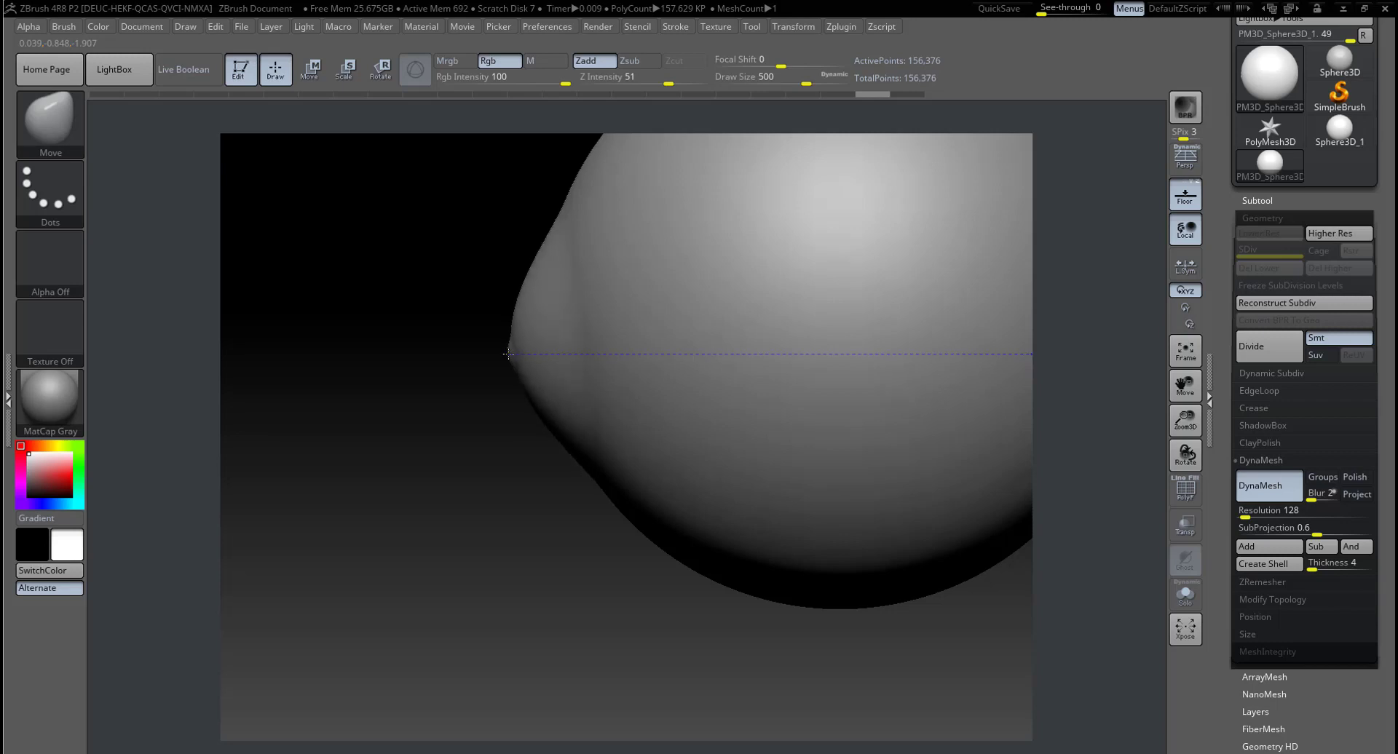
{"action": "key", "text": "ctrl+z"}
{"action": "mouse_move", "coordinate": [546, 377]}
{"action": "left_mouse_down"}
{"action": "mouse_move", "coordinate": [509, 364]}
{"action": "mouse_move", "coordinate": [529, 480]}
{"action": "mouse_move", "coordinate": [903, 501]}
{"action": "left_mouse_up"}
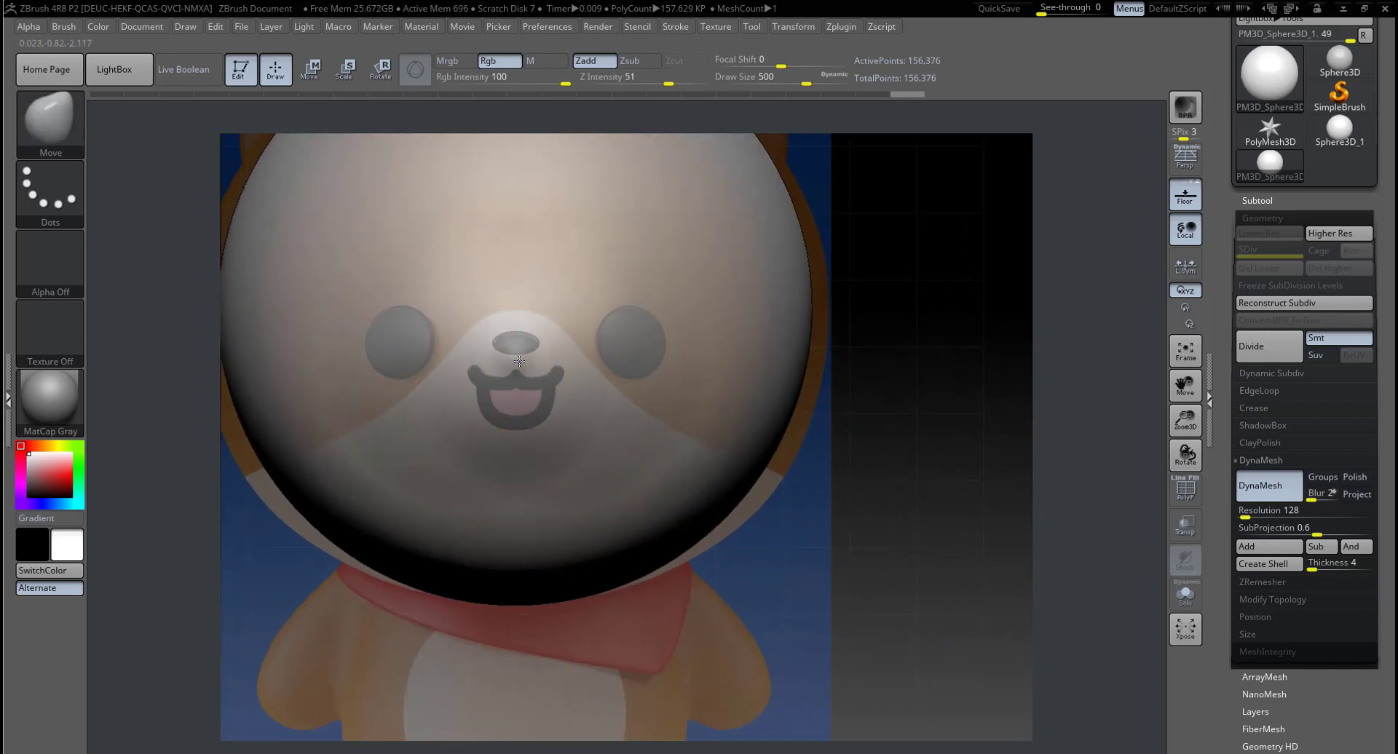
{"action": "left_click", "coordinate": [519, 361]}
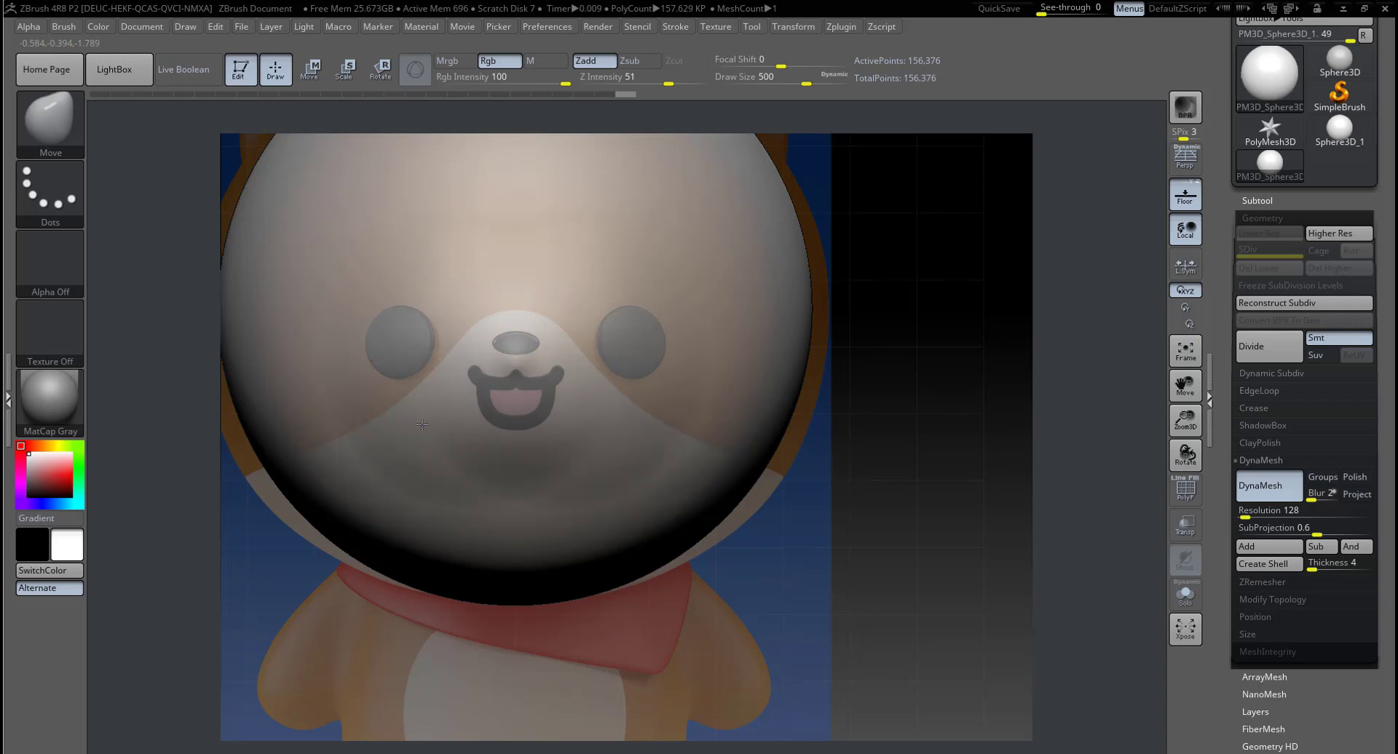
{"action": "left_click_drag", "start_coordinate": [423, 425], "coordinate": [568, 427], "text": "shift"}
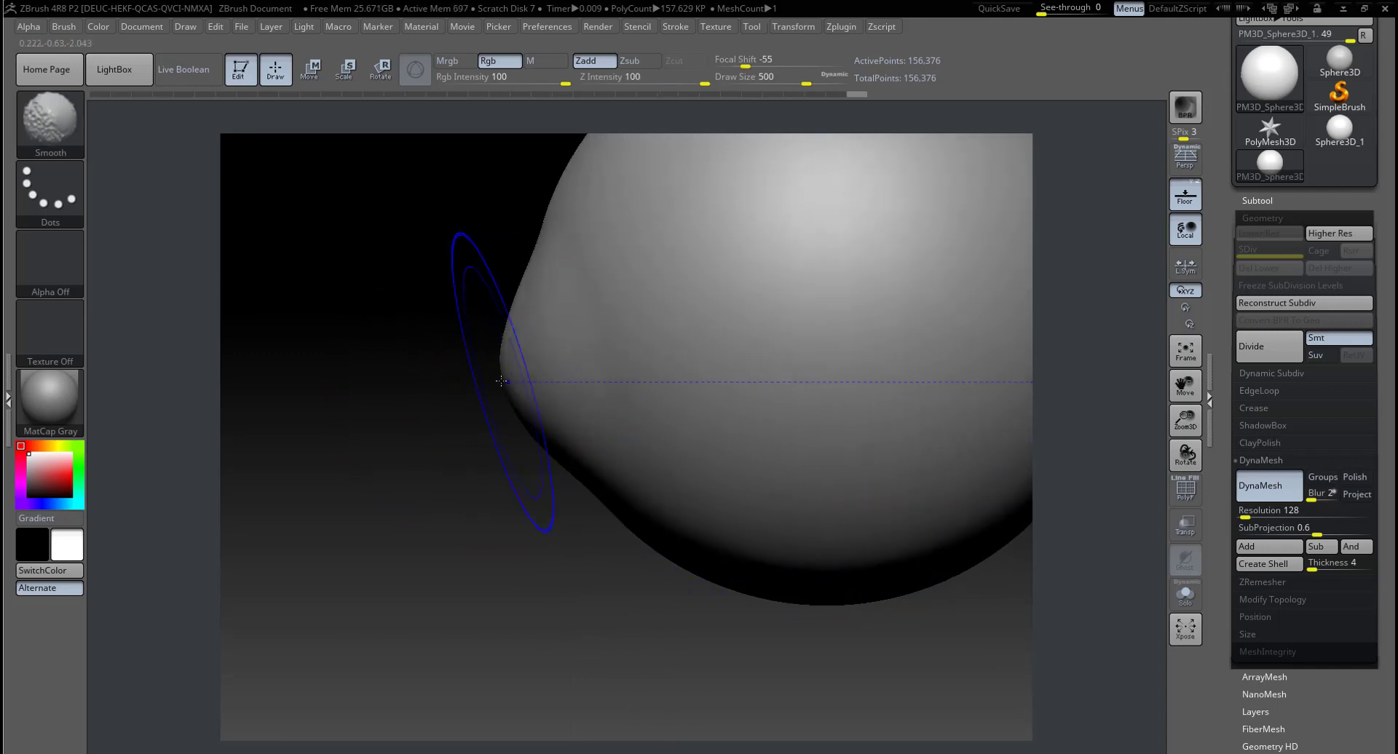
{"action": "left_click_drag", "start_coordinate": [510, 467], "coordinate": [514, 395], "text": "shift"}
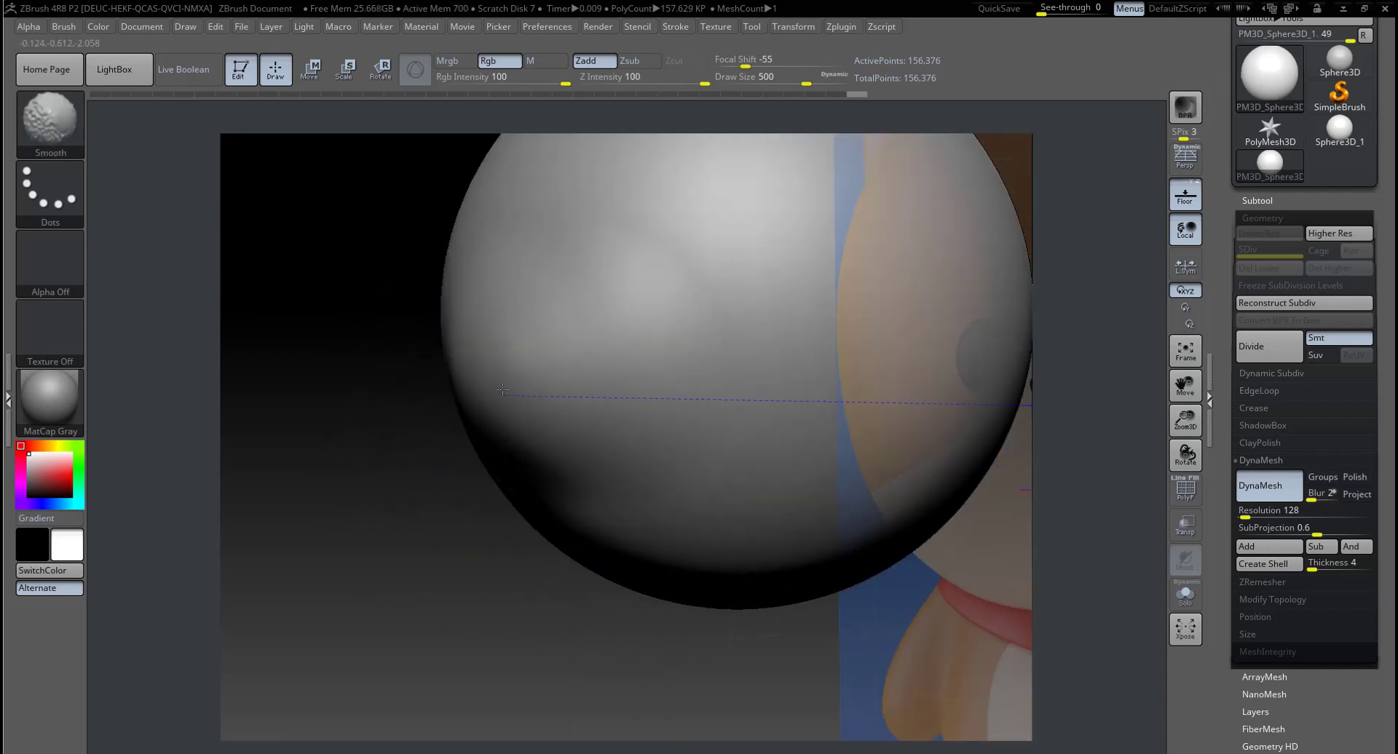
{"action": "left_click_drag", "start_coordinate": [434, 520], "coordinate": [511, 399], "text": "shift"}
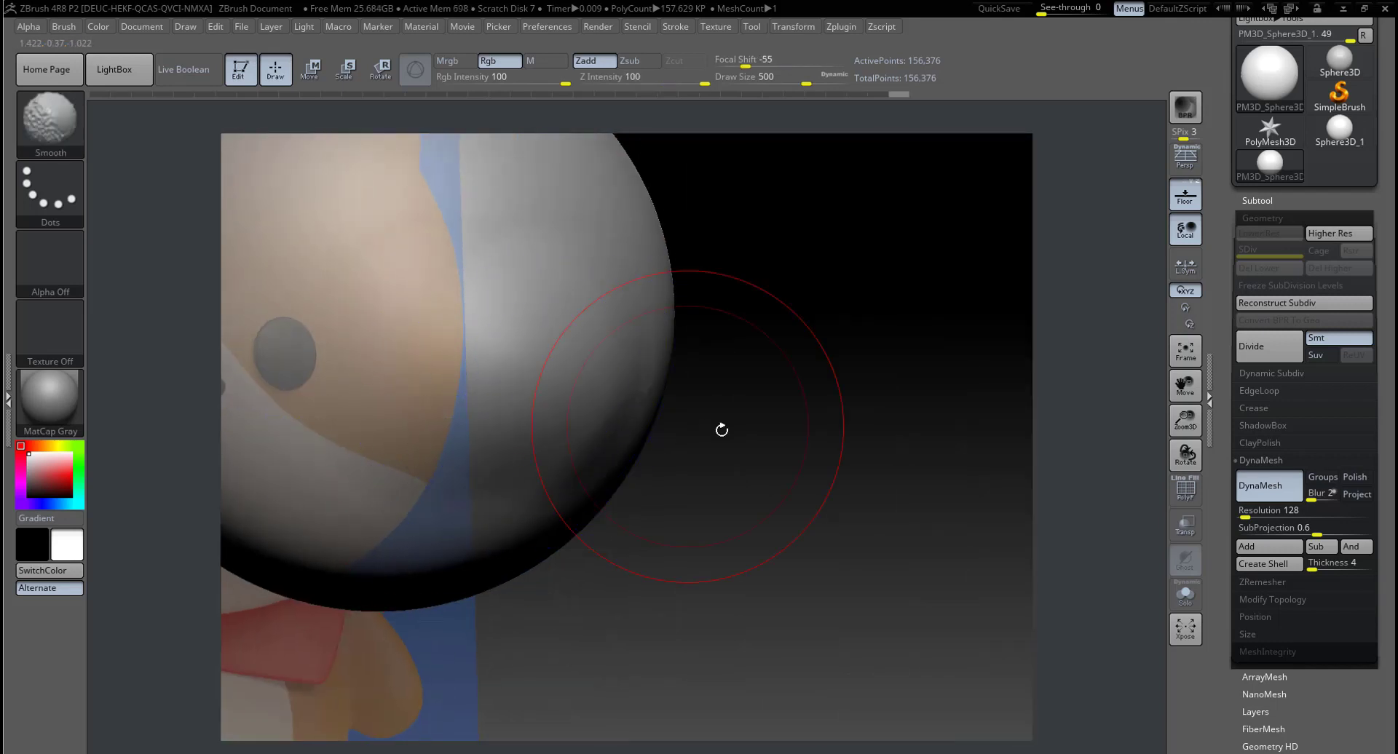
{"action": "left_click_drag", "start_coordinate": [721, 428], "coordinate": [604, 415], "text": "shift"}
{"action": "left_click_drag", "start_coordinate": [683, 380], "coordinate": [905, 508], "text": "shift"}
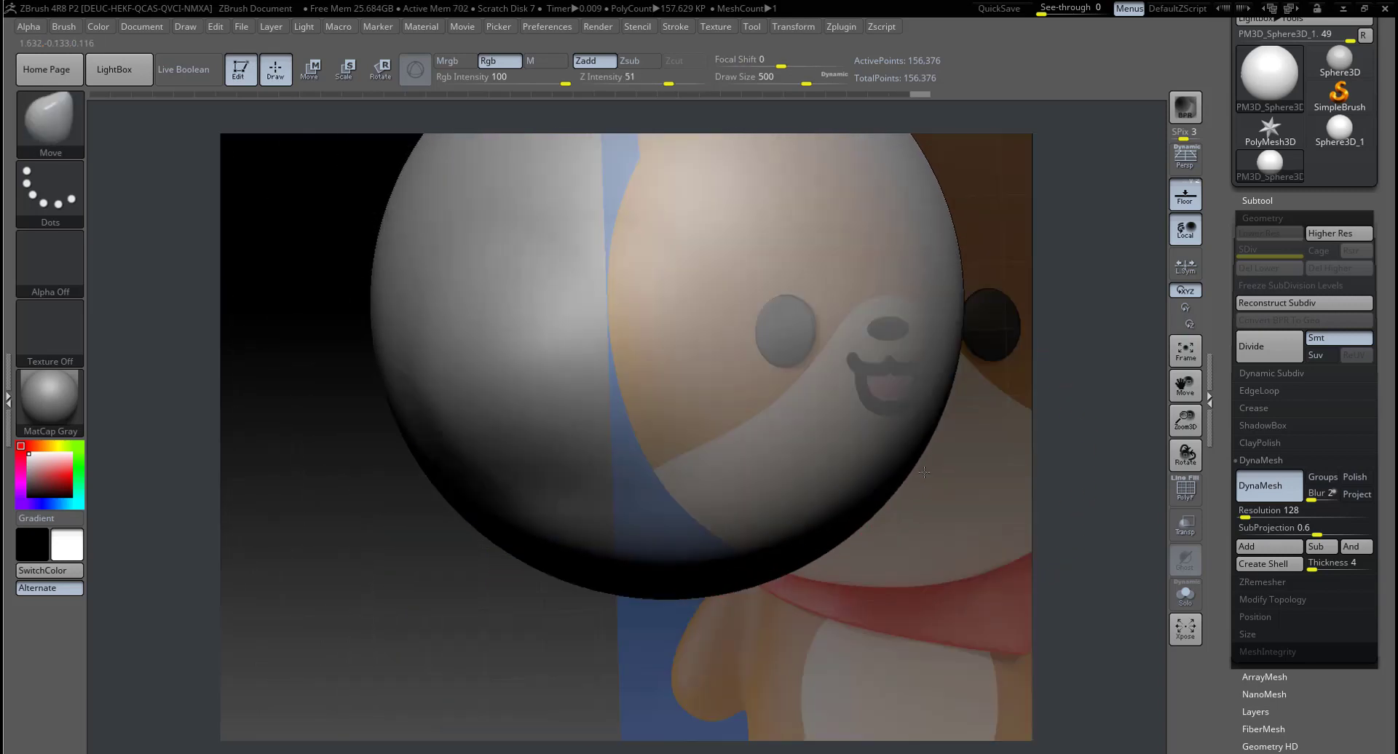
Step: Hide the floor grid, set the brush to 484, and reshape and smooth the remaining bulges
{"action": "left_click", "coordinate": [1197, 198]}
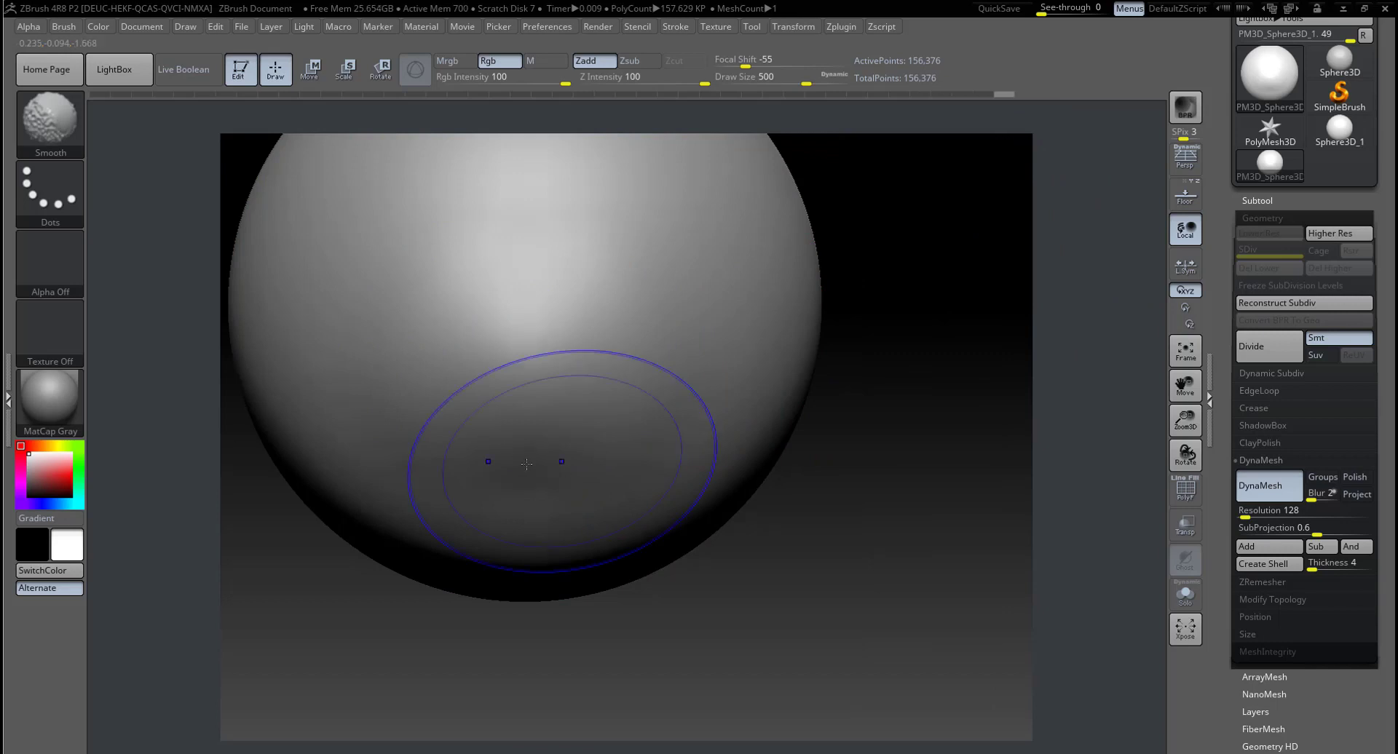
{"action": "left_click_drag", "start_coordinate": [484, 414], "coordinate": [442, 463], "text": "shift"}
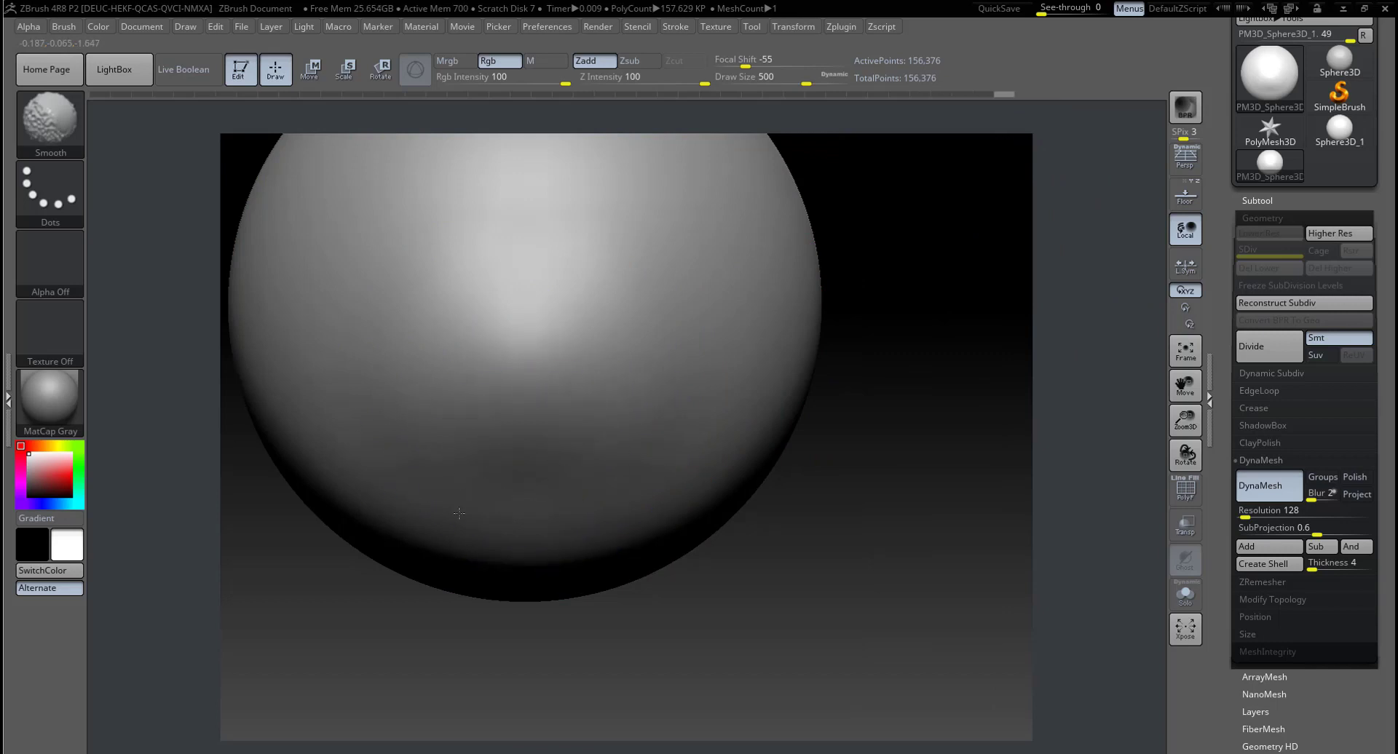
{"action": "left_click_drag", "start_coordinate": [917, 460], "coordinate": [861, 493]}
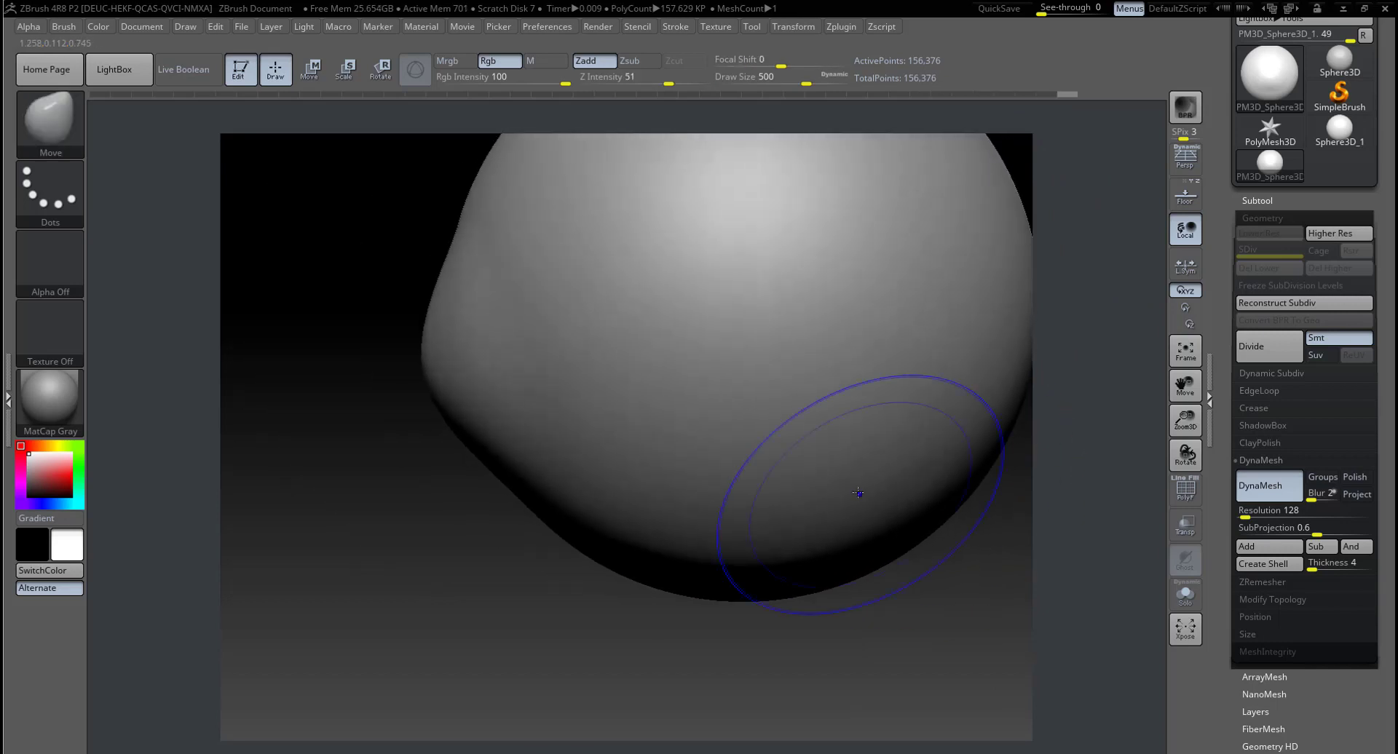
{"action": "left_click_drag", "start_coordinate": [477, 554], "coordinate": [554, 599]}
{"action": "key", "text": "f"}
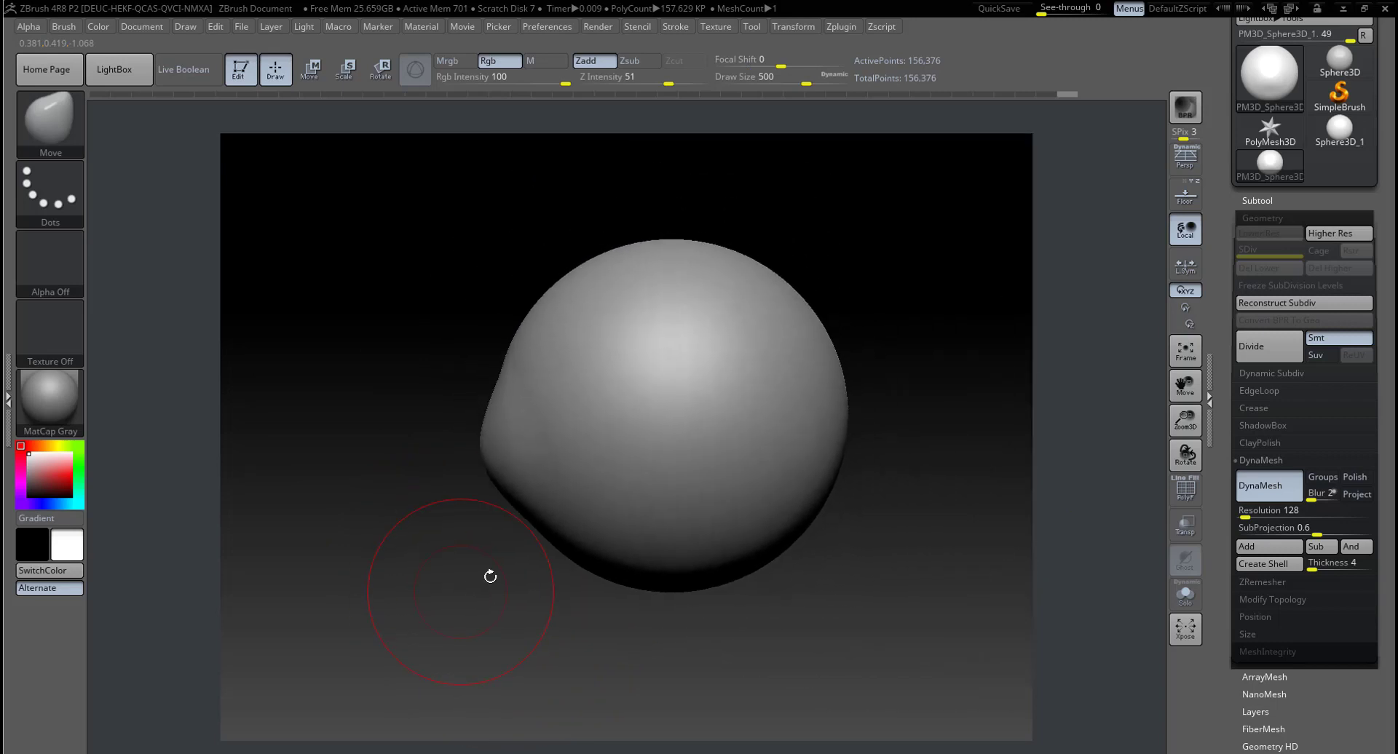
{"action": "key", "text": "space"}
{"action": "left_click_drag", "start_coordinate": [494, 450], "coordinate": [481, 451]}
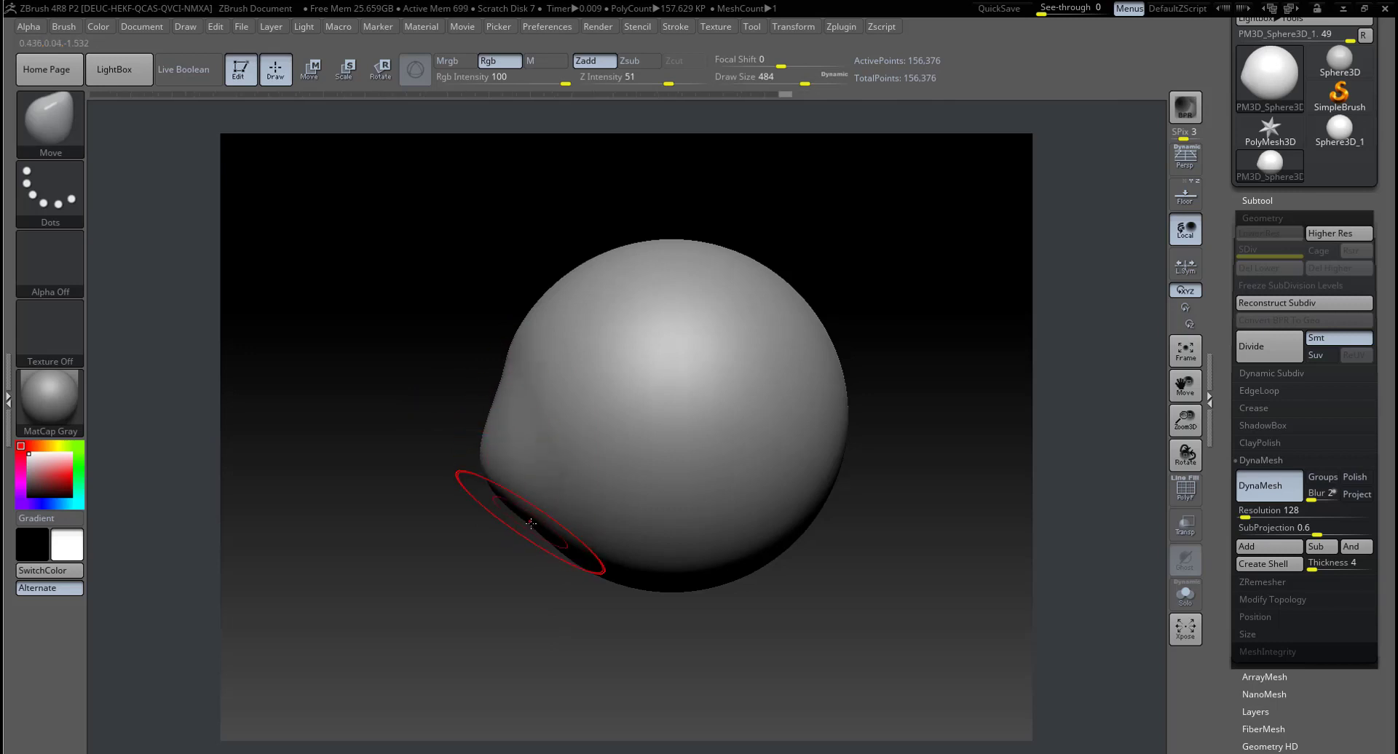
{"action": "mouse_move", "coordinate": [521, 499]}
{"action": "left_mouse_down"}
{"action": "mouse_move", "coordinate": [547, 552]}
{"action": "mouse_move", "coordinate": [548, 532]}
{"action": "left_mouse_up"}
{"action": "left_click_drag", "start_coordinate": [502, 466], "coordinate": [480, 415]}
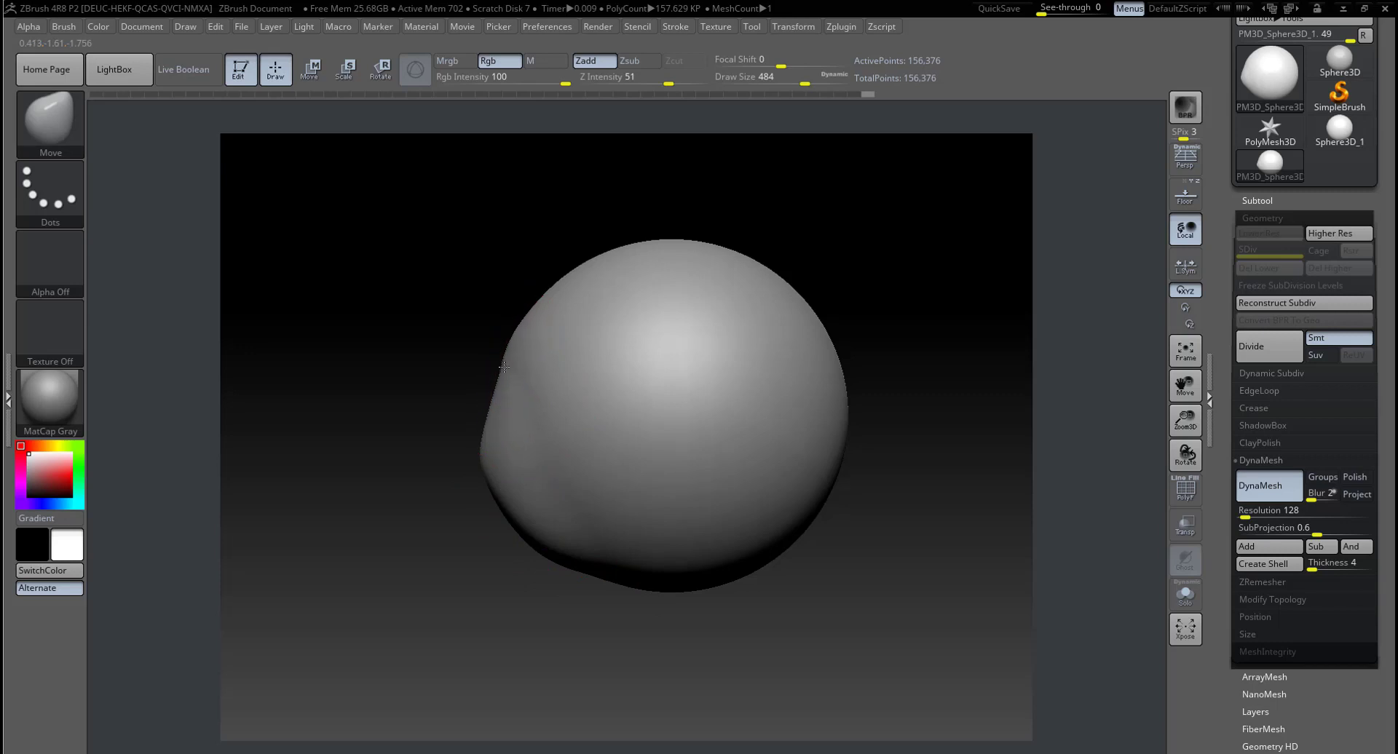
{"action": "mouse_move", "coordinate": [437, 469]}
{"action": "left_mouse_down"}
{"action": "mouse_move", "coordinate": [765, 446]}
{"action": "mouse_move", "coordinate": [531, 437]}
{"action": "left_mouse_up"}
{"action": "mouse_move", "coordinate": [583, 375]}
{"action": "left_mouse_down"}
{"action": "mouse_move", "coordinate": [563, 370]}
{"action": "mouse_move", "coordinate": [752, 421]}
{"action": "mouse_move", "coordinate": [762, 455]}
{"action": "mouse_move", "coordinate": [692, 490]}
{"action": "left_mouse_up"}
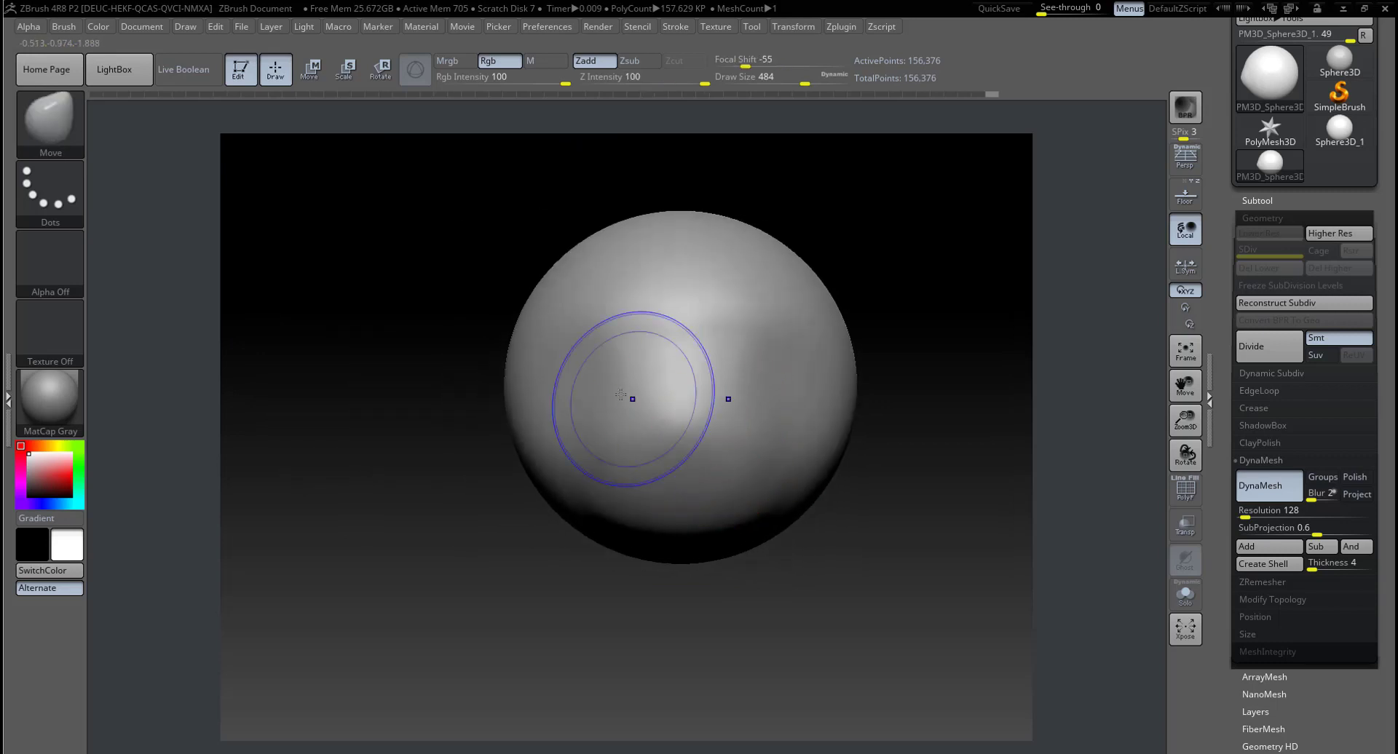
{"action": "left_click_drag", "start_coordinate": [620, 394], "coordinate": [664, 359], "text": "shift"}
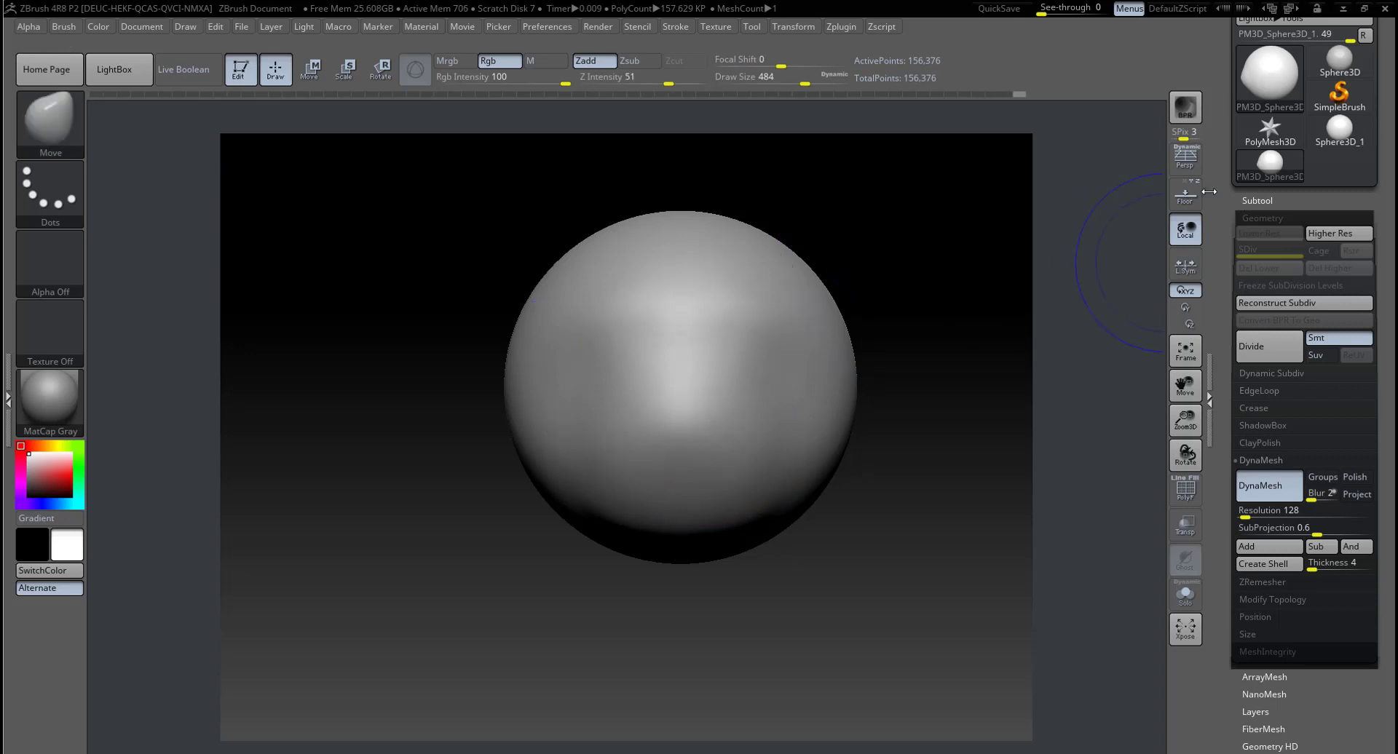
Step: Show the floor with the bear reference, align the sphere over its face, and shrink the brush to 108
{"action": "key", "text": "shift+p"}
{"action": "left_click_drag", "start_coordinate": [925, 429], "coordinate": [863, 450], "text": "alt"}
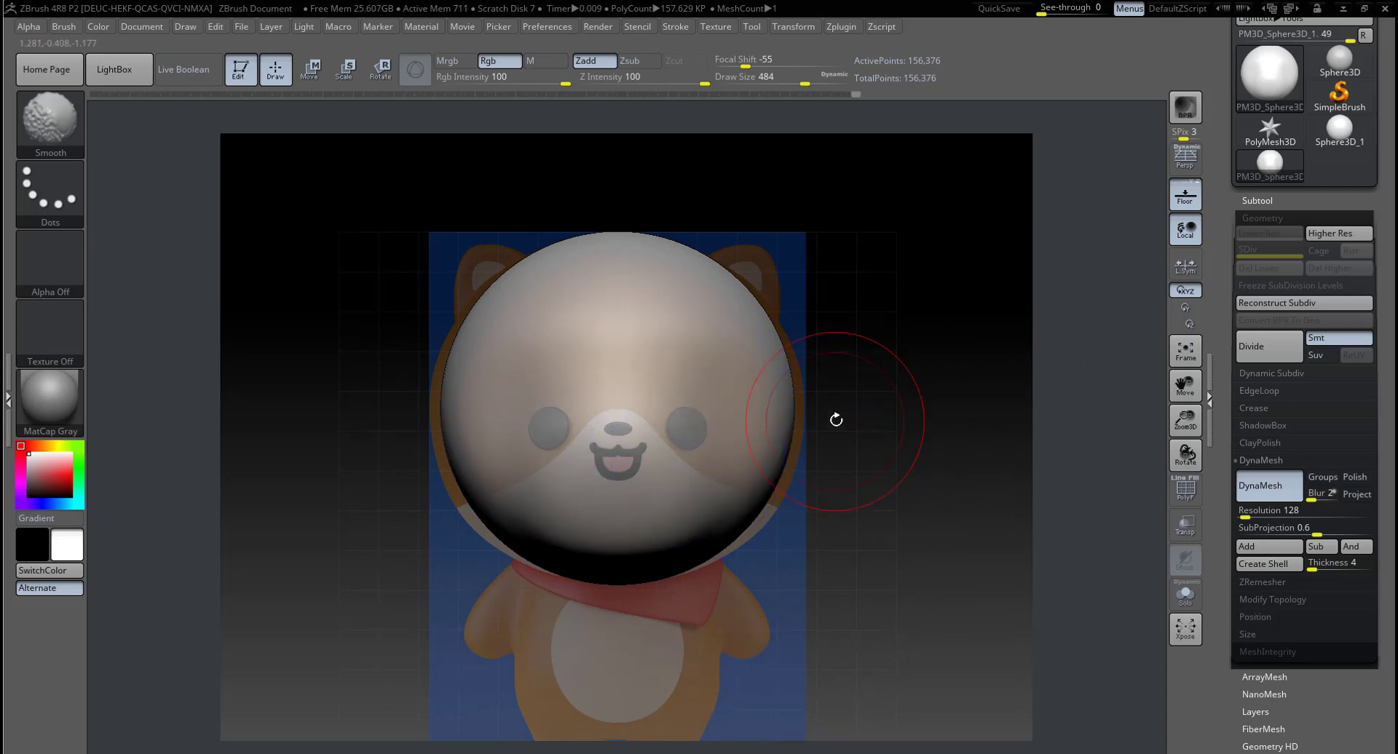
{"action": "left_click_drag", "start_coordinate": [835, 417], "coordinate": [798, 539], "text": "alt"}
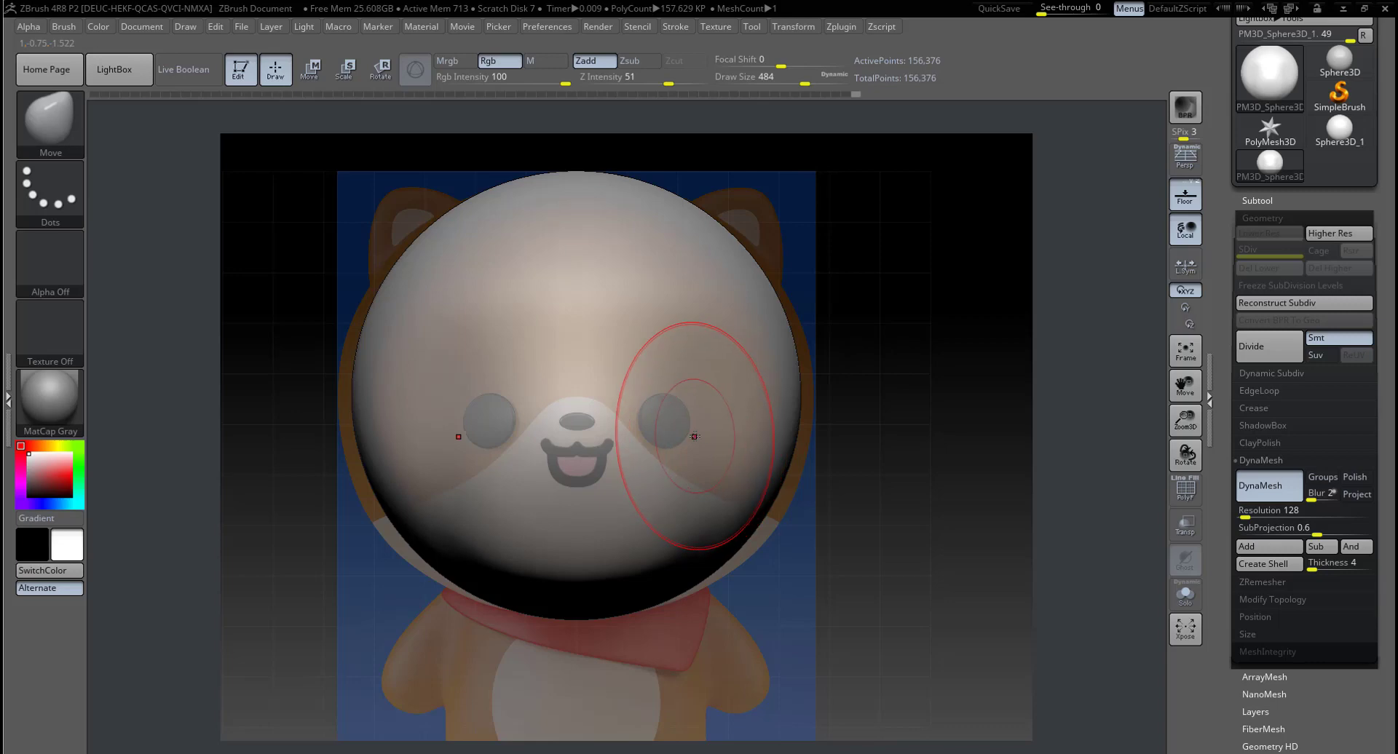
{"action": "left_click_drag", "start_coordinate": [843, 389], "coordinate": [840, 393], "text": "alt"}
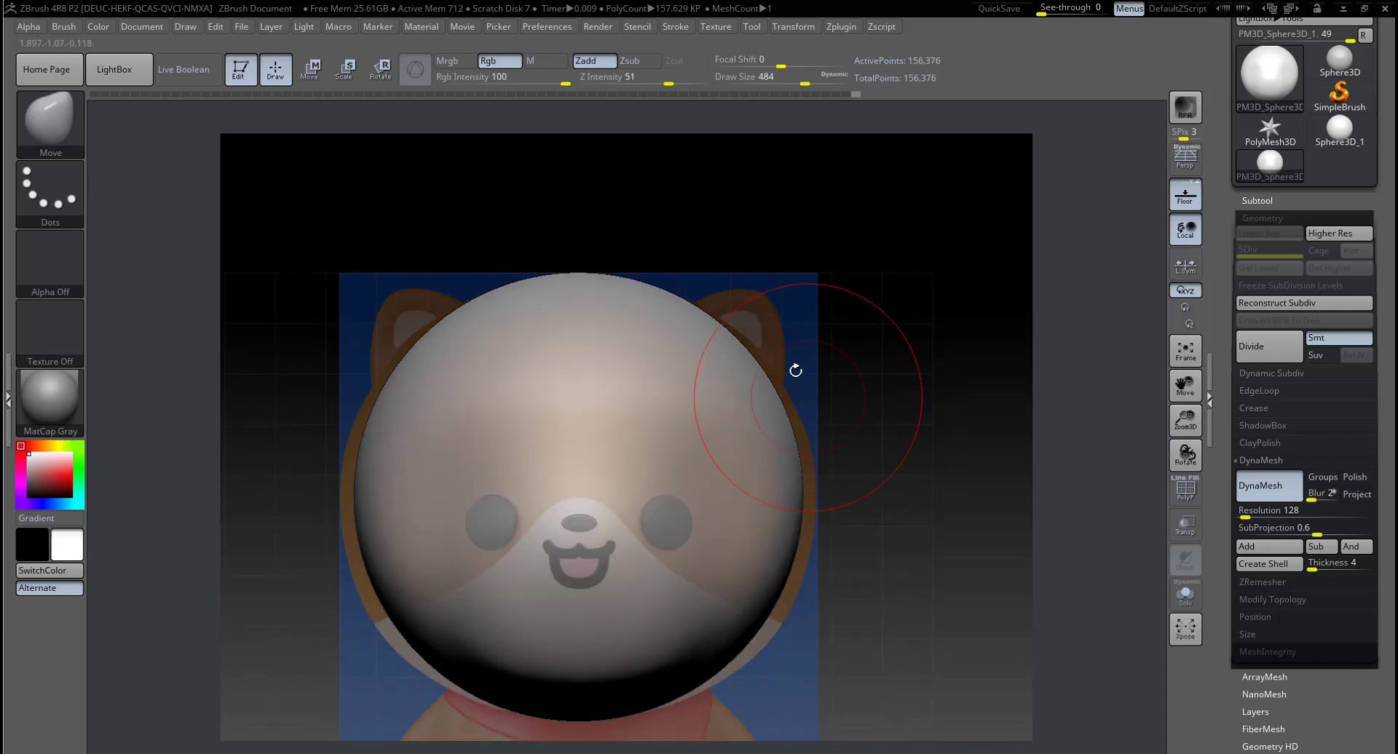
{"action": "key", "text": "space"}
{"action": "left_click_drag", "start_coordinate": [750, 344], "coordinate": [706, 349]}
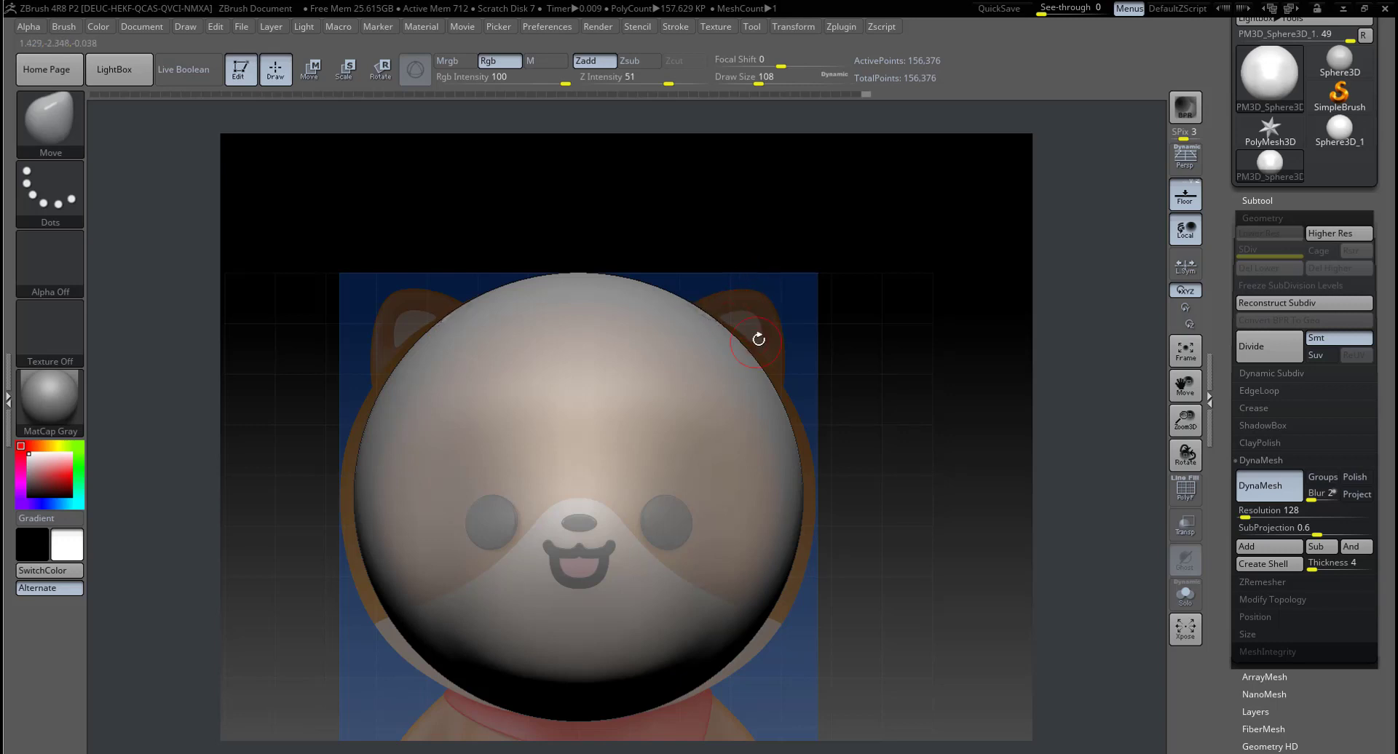
{"action": "key", "text": "ctrl"}
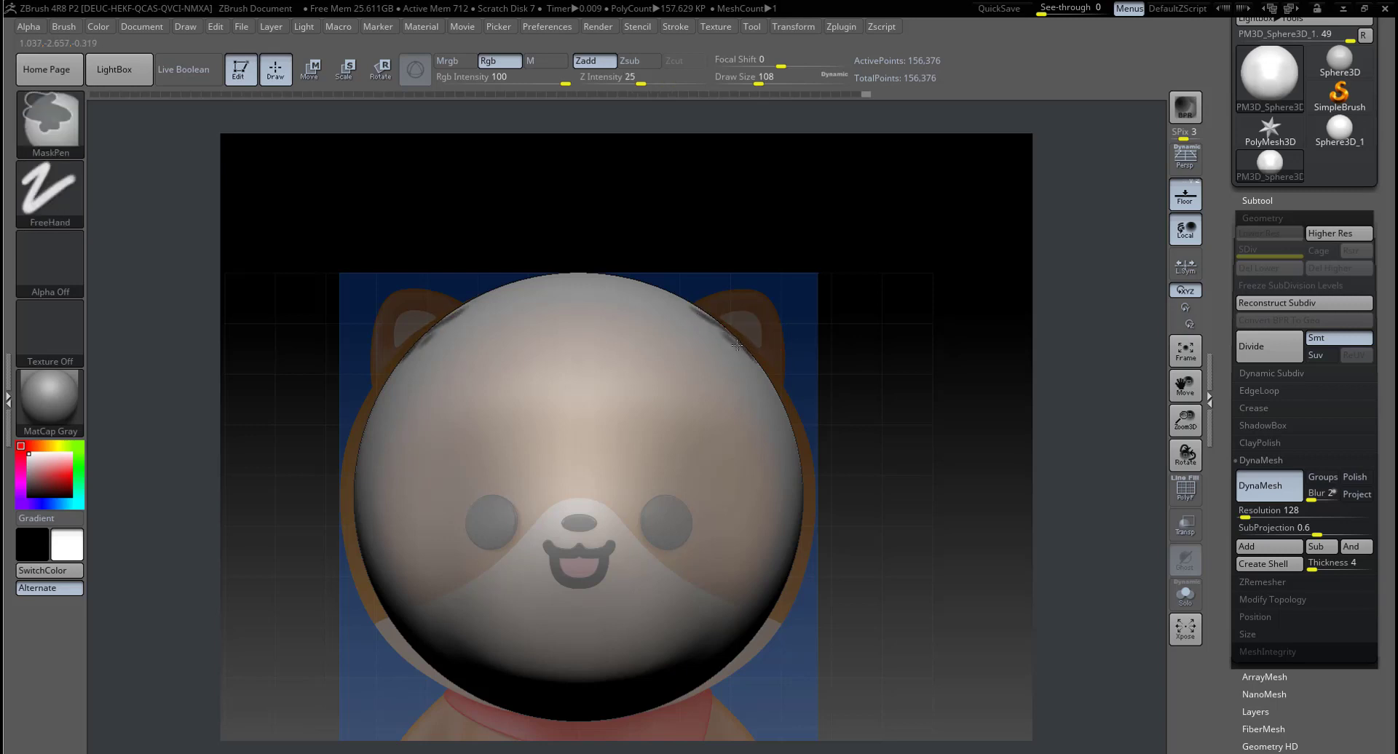
Step: Paint two mirrored eye-shaped mask strokes with MaskPen on the head's front and sharpen their edges
{"action": "mouse_move", "coordinate": [824, 343]}
{"action": "left_mouse_down"}
{"action": "mouse_move", "coordinate": [721, 331]}
{"action": "mouse_move", "coordinate": [768, 344]}
{"action": "left_mouse_up"}
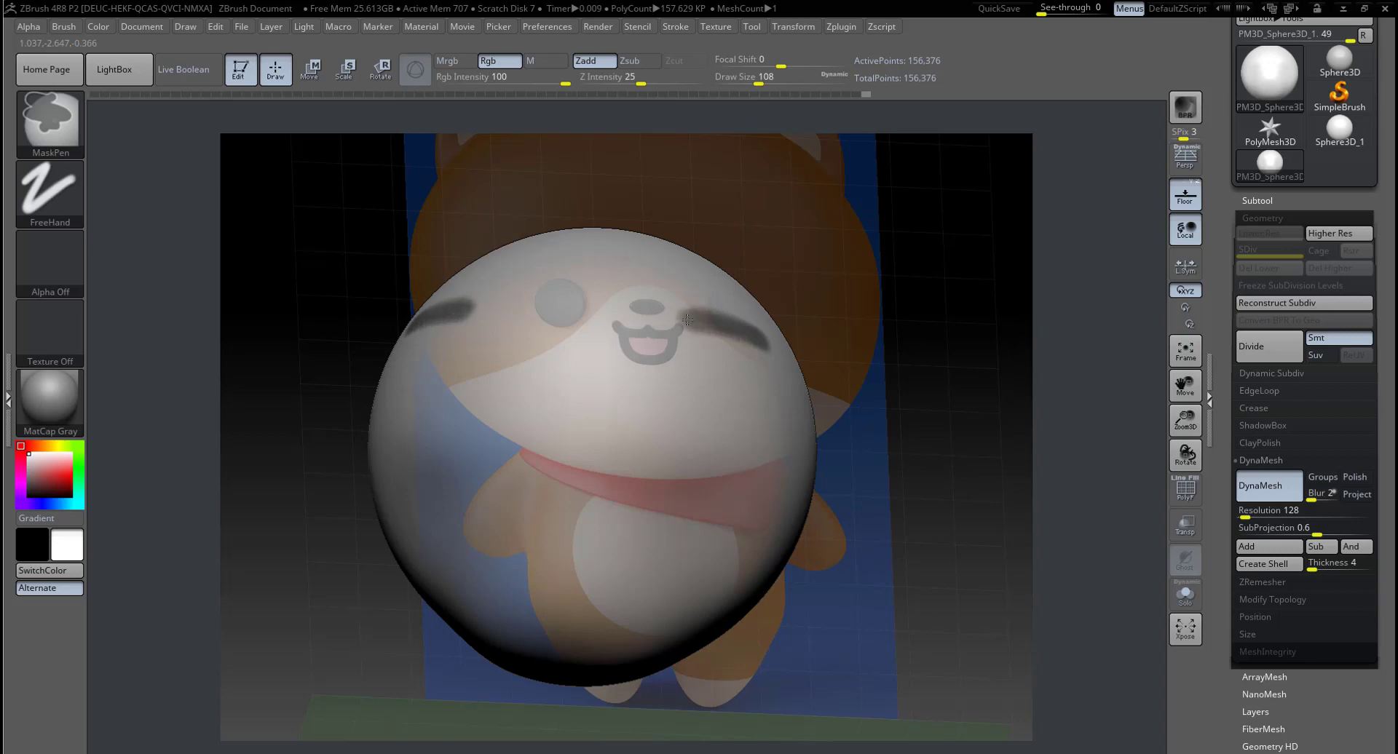
{"action": "left_click_drag", "start_coordinate": [928, 380], "coordinate": [932, 322], "text": "shift"}
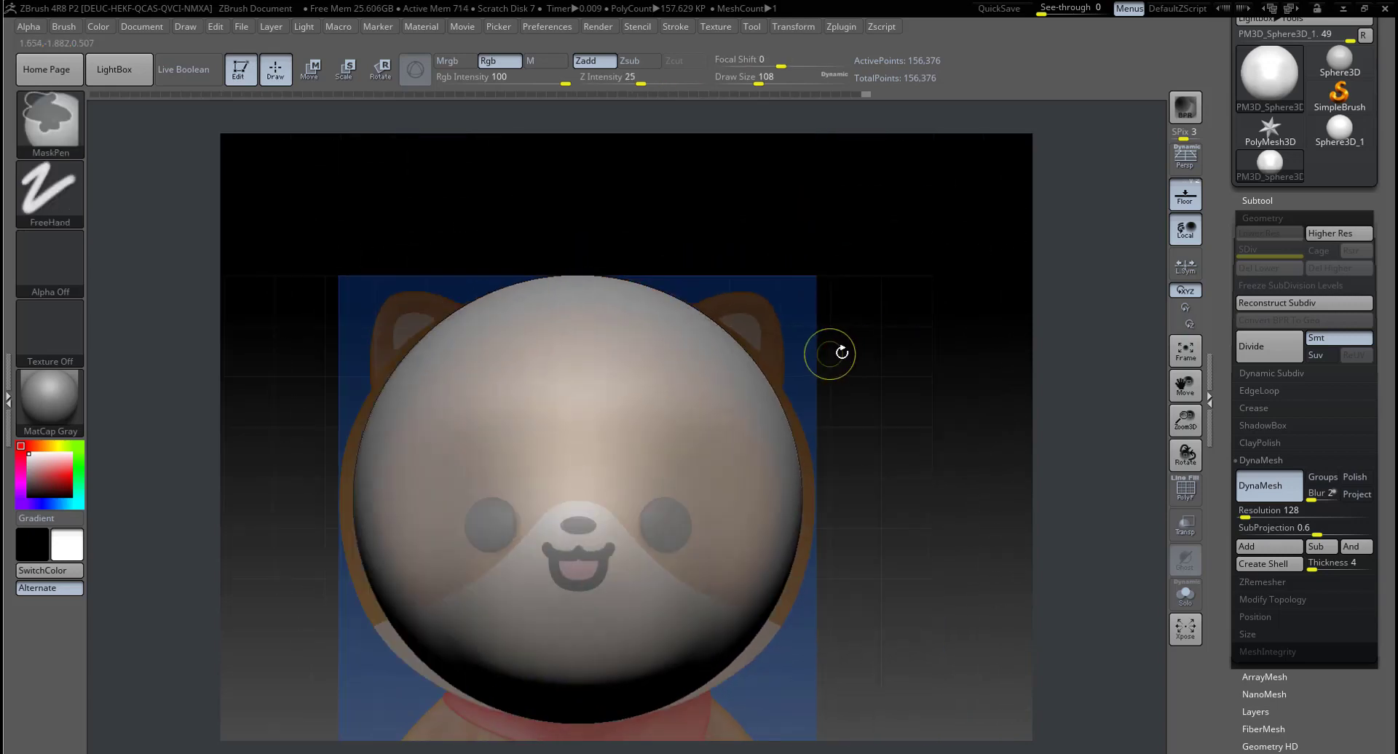
{"action": "left_click_drag", "start_coordinate": [826, 352], "coordinate": [844, 370], "text": "shift"}
{"action": "key", "text": "ctrl"}
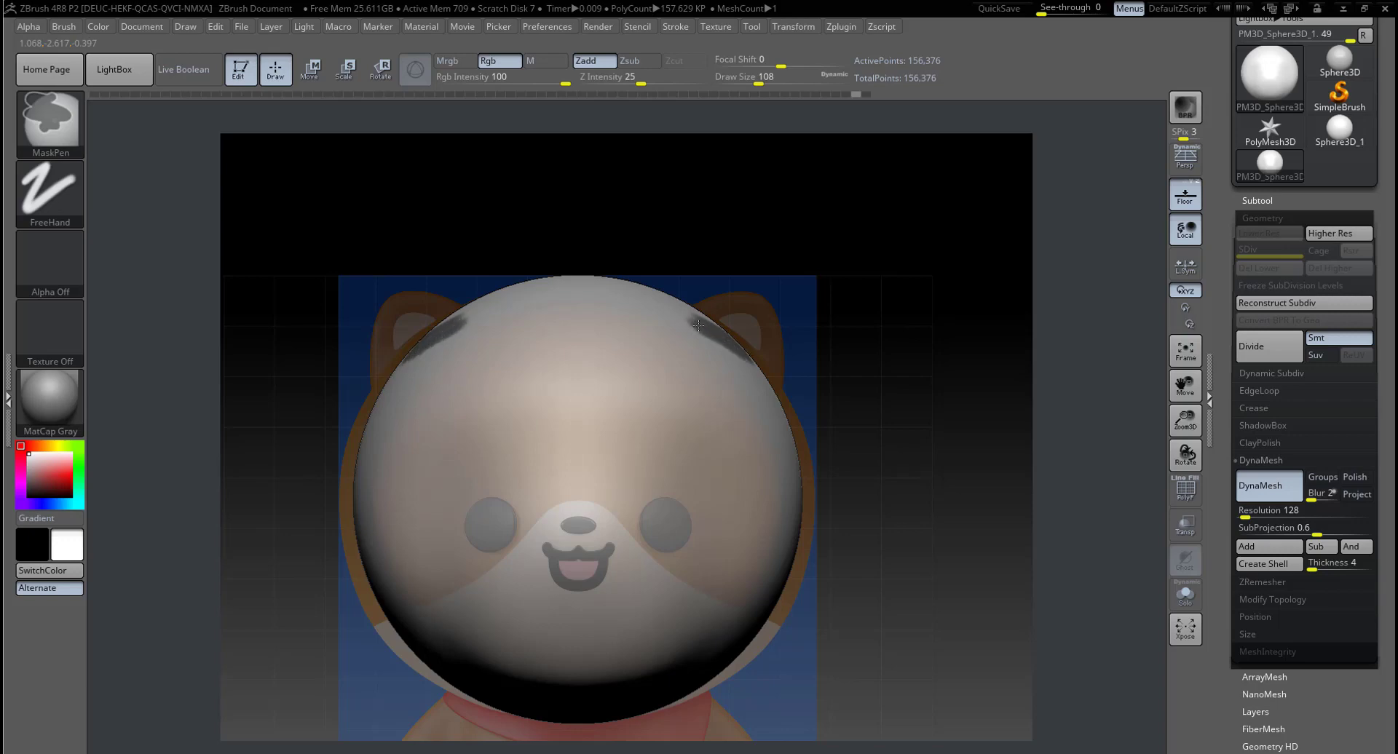
{"action": "key", "text": "ctrl"}
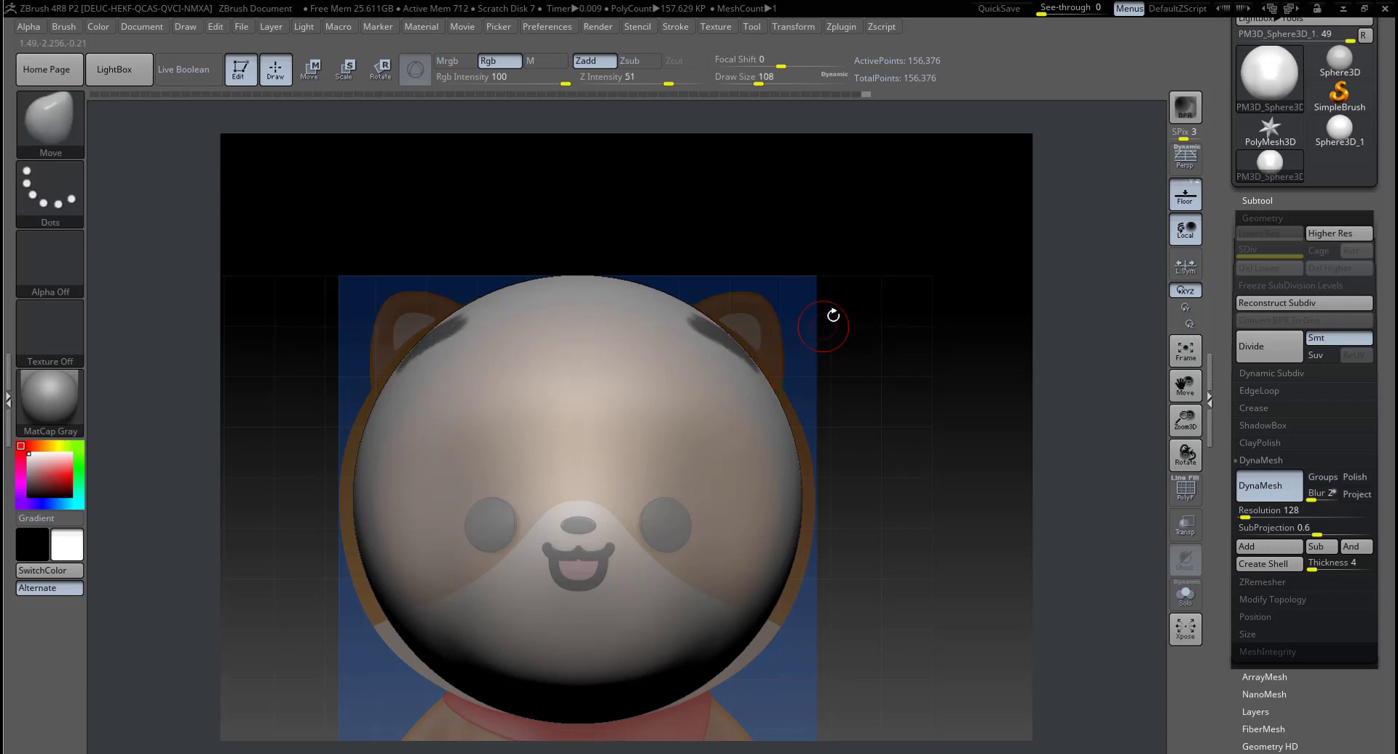
{"action": "mouse_move", "coordinate": [830, 316]}
{"action": "left_mouse_down"}
{"action": "mouse_move", "coordinate": [809, 426]}
{"action": "mouse_move", "coordinate": [753, 414]}
{"action": "left_mouse_up"}
{"action": "key", "text": "ctrl"}
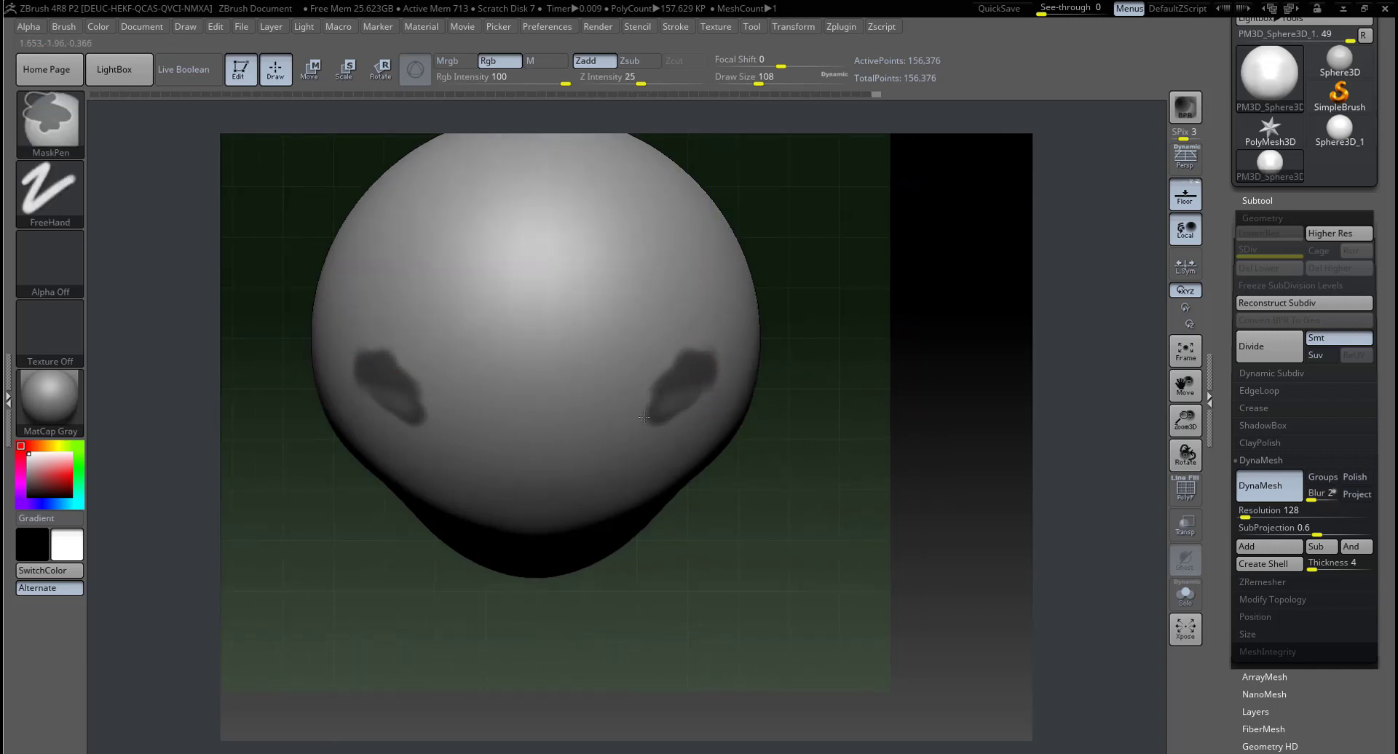
{"action": "left_click", "coordinate": [682, 403], "text": "ctrl+alt"}
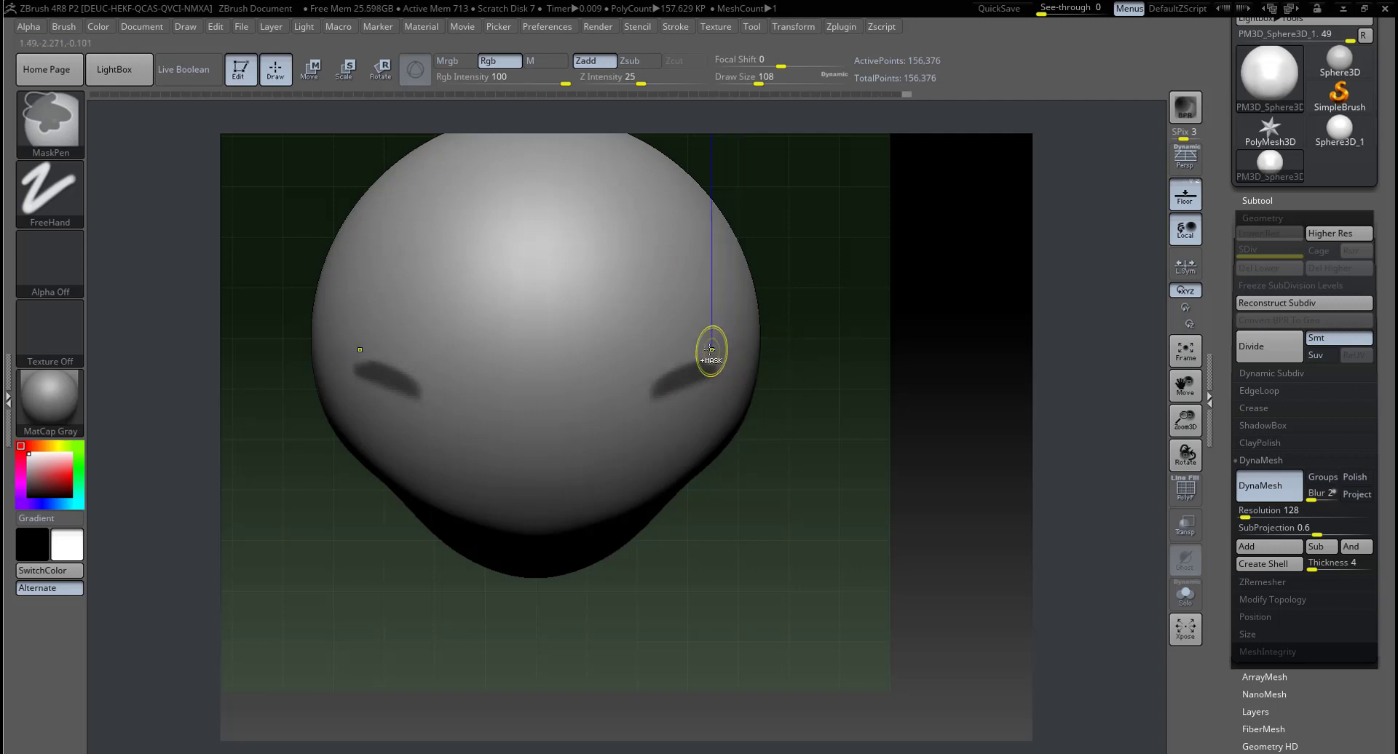
{"action": "mouse_move", "coordinate": [709, 349]}
{"action": "left_mouse_down", "text": "ctrl"}
{"action": "mouse_move", "coordinate": [656, 391]}
{"action": "mouse_move", "coordinate": [714, 369]}
{"action": "left_mouse_up", "text": "ctrl"}
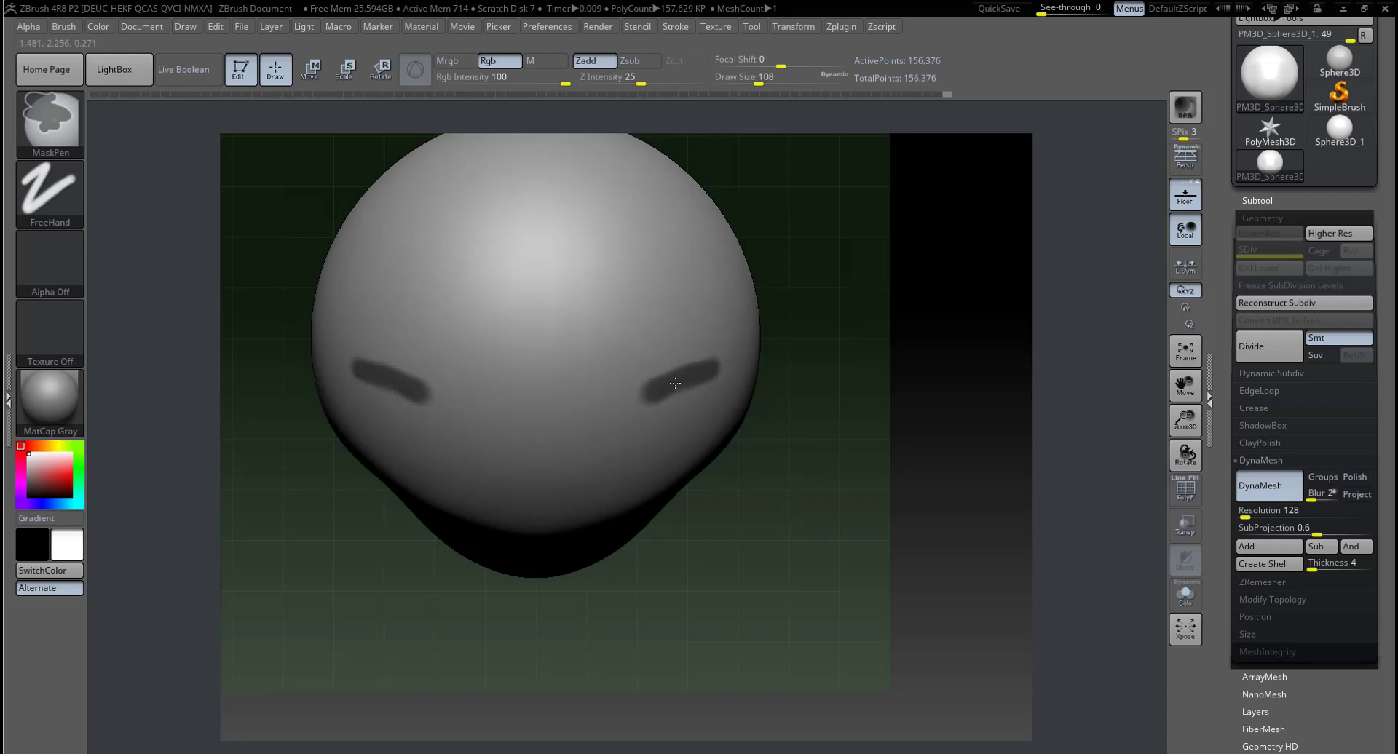
{"action": "left_click_drag", "start_coordinate": [680, 386], "coordinate": [663, 407], "text": "ctrl"}
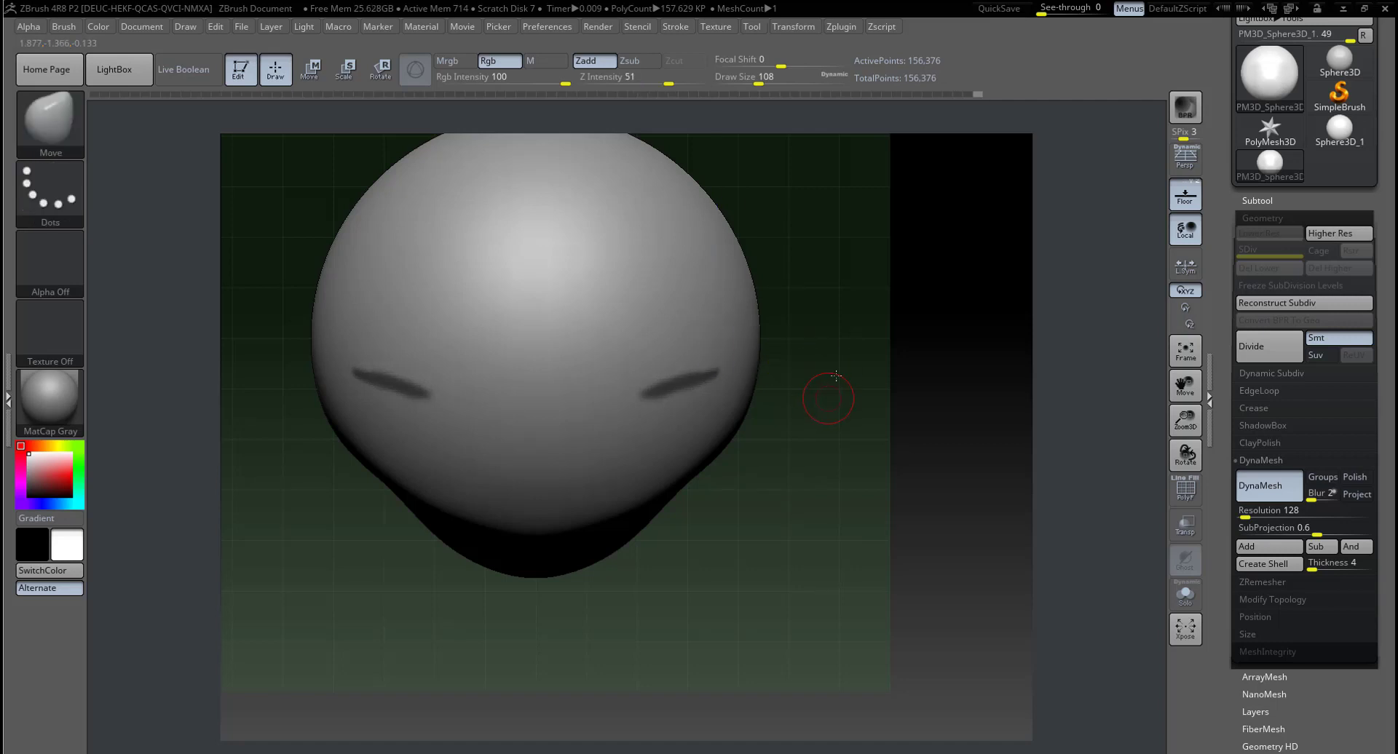
Step: Lengthen the right eye mask stroke with a tail and thicken its top edge
{"action": "left_click_drag", "start_coordinate": [836, 396], "coordinate": [786, 472]}
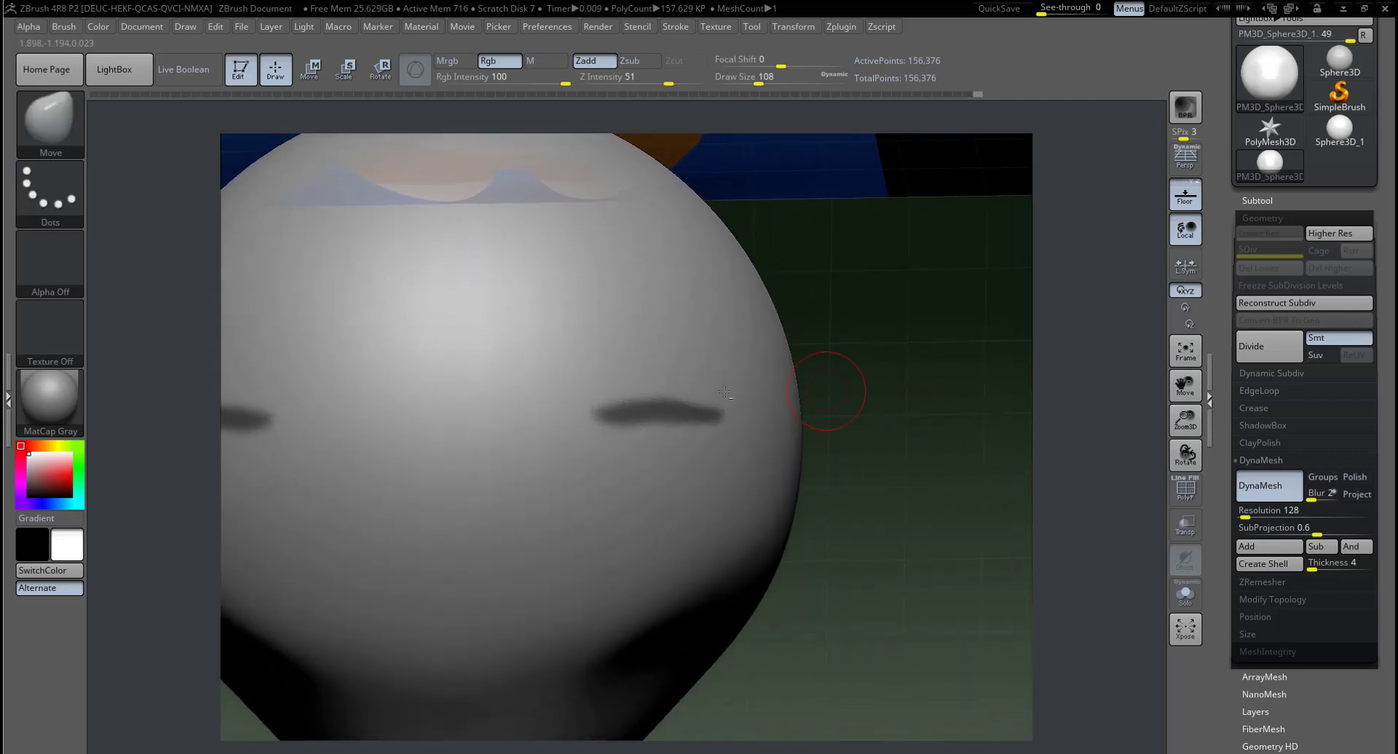
{"action": "left_click_drag", "start_coordinate": [612, 413], "coordinate": [705, 410], "text": "ctrl"}
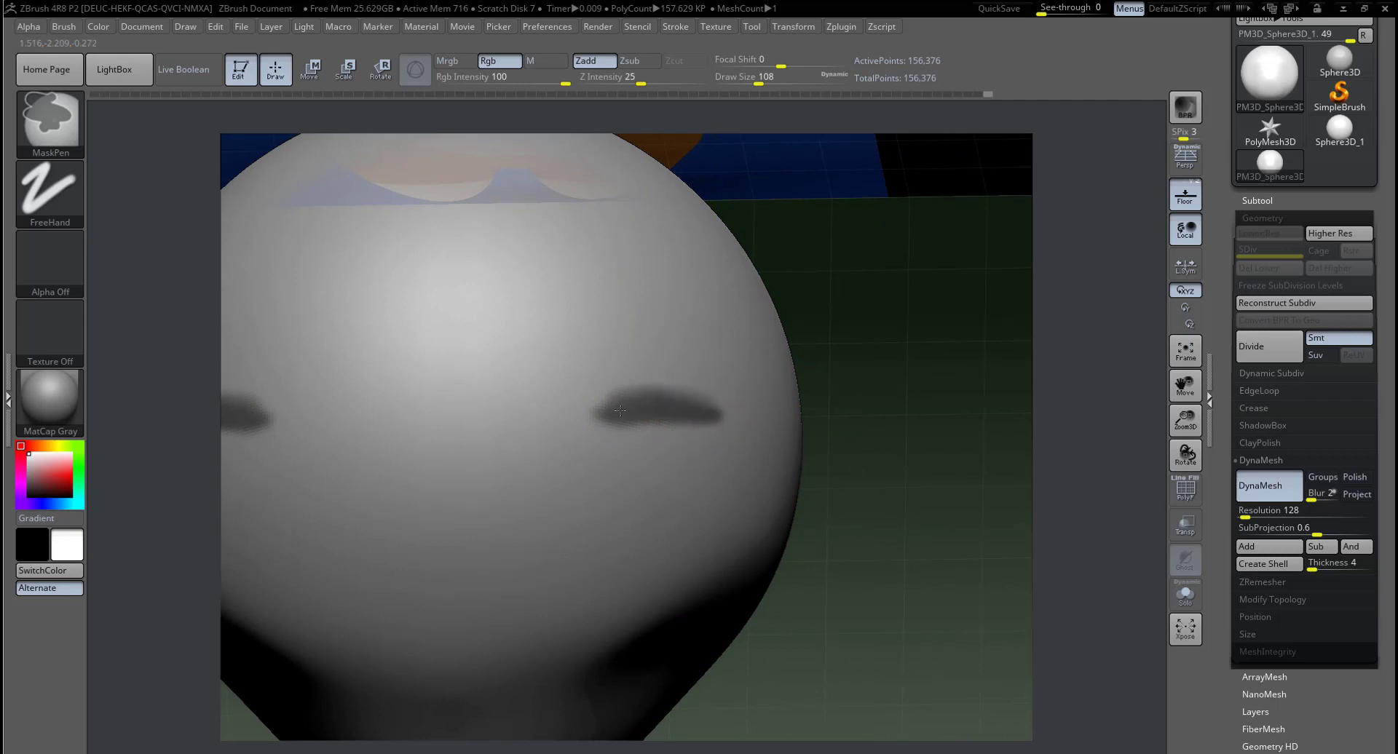
{"action": "left_click_drag", "start_coordinate": [718, 408], "coordinate": [621, 413], "text": "ctrl"}
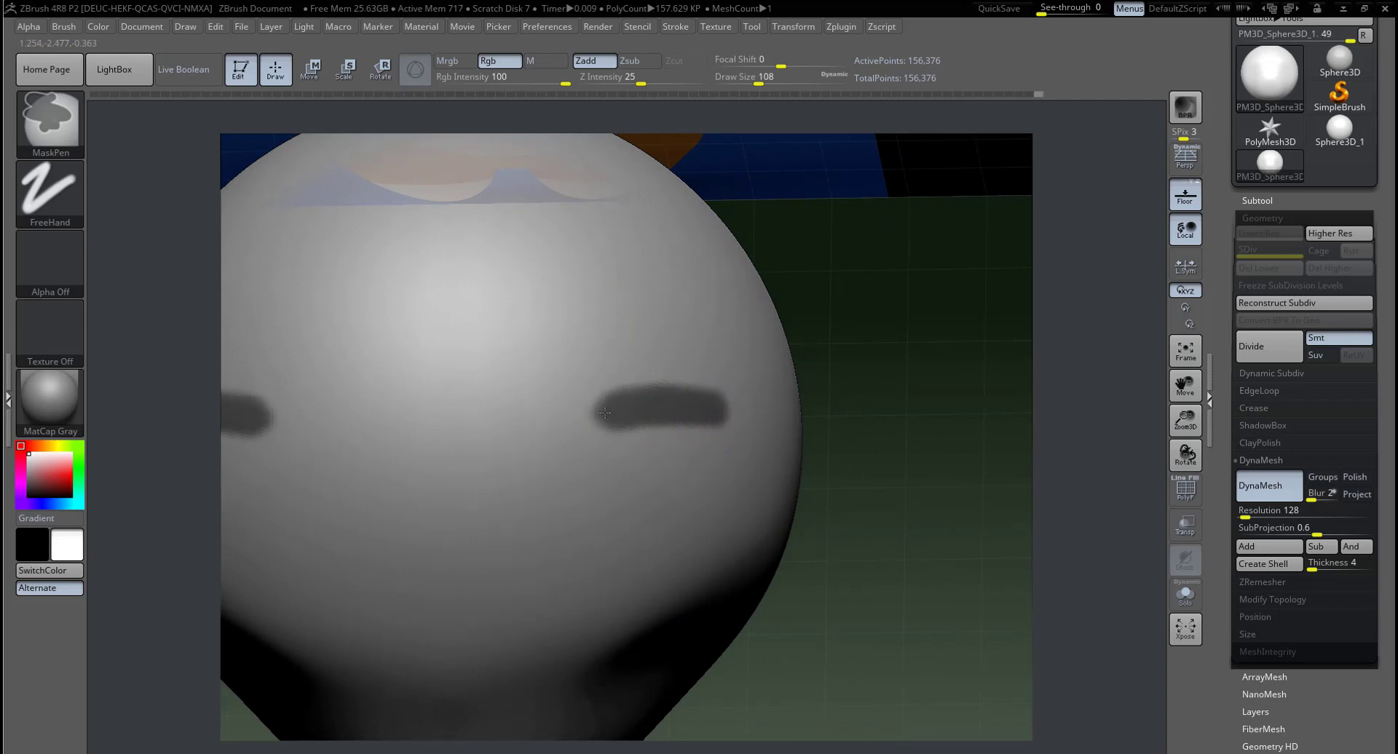
Step: Erase the extra lower pair of eye mask strokes with Ctrl+Alt
{"action": "mouse_move", "coordinate": [886, 400]}
{"action": "left_mouse_down"}
{"action": "mouse_move", "coordinate": [960, 332]}
{"action": "mouse_move", "coordinate": [837, 352]}
{"action": "mouse_move", "coordinate": [805, 431]}
{"action": "mouse_move", "coordinate": [837, 425]}
{"action": "mouse_move", "coordinate": [749, 462]}
{"action": "left_mouse_up"}
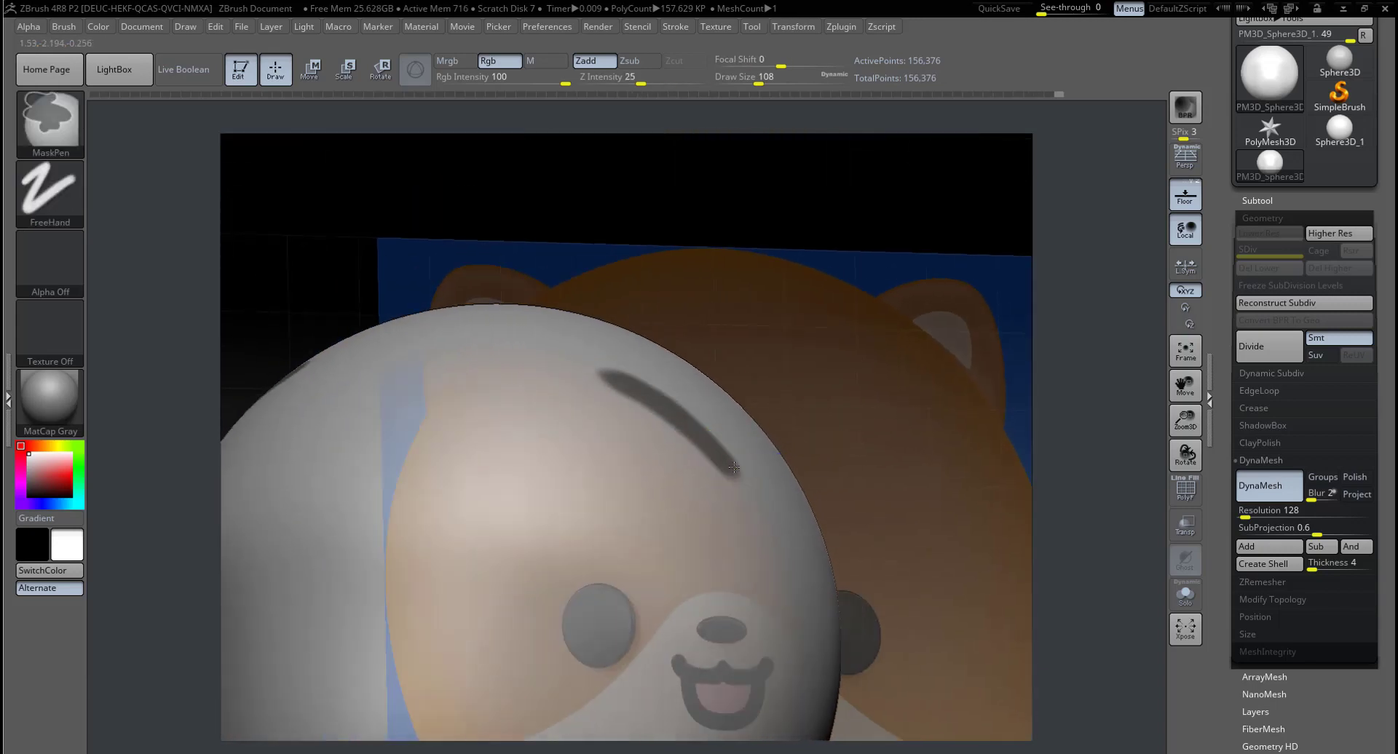
{"action": "left_click_drag", "start_coordinate": [864, 312], "coordinate": [935, 284]}
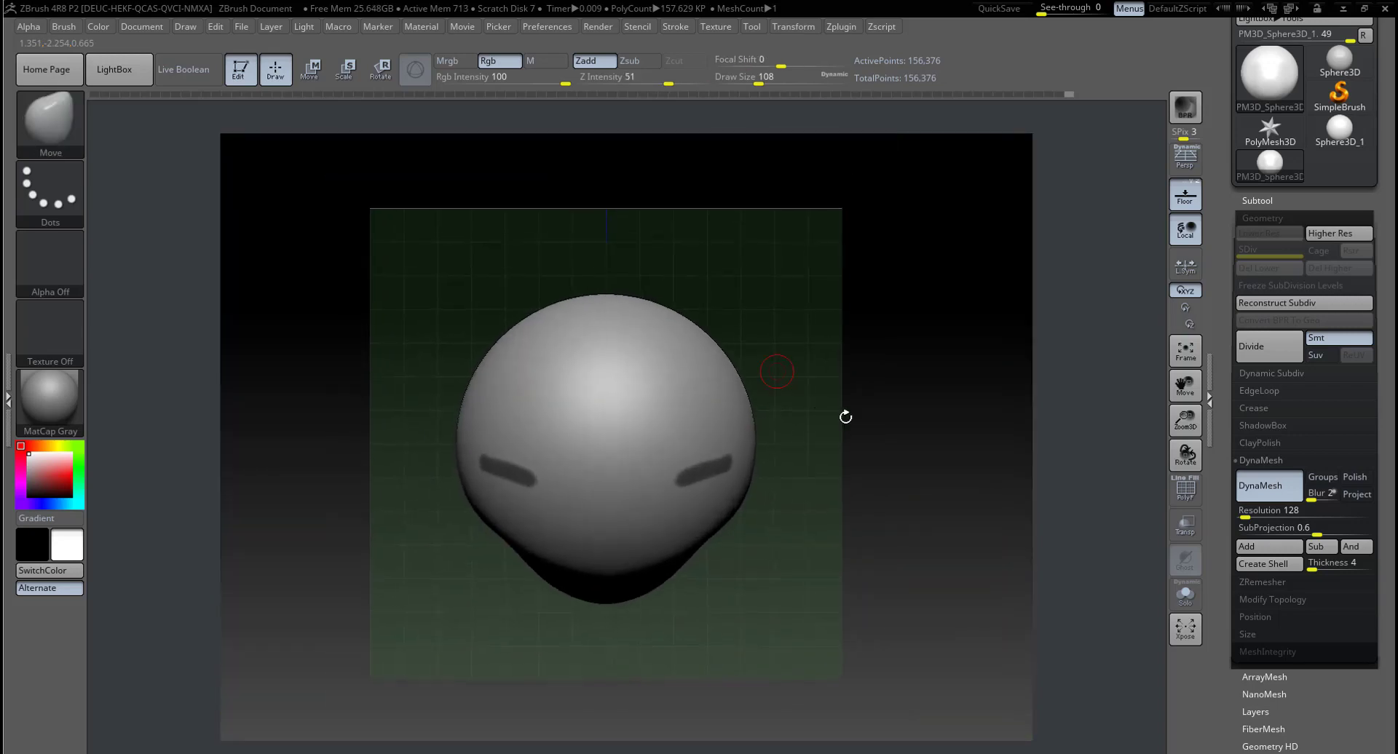
{"action": "left_click_drag", "start_coordinate": [846, 415], "coordinate": [830, 406]}
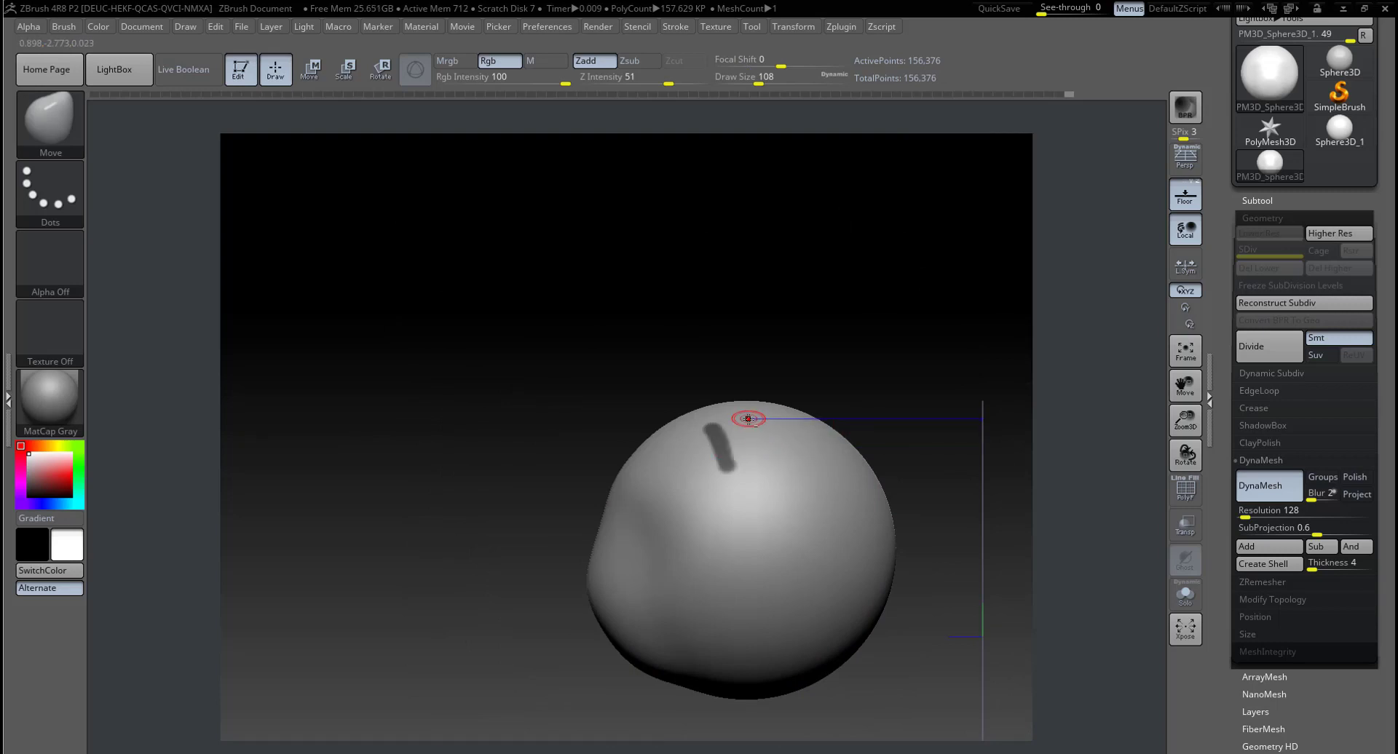
{"action": "mouse_move", "coordinate": [745, 412]}
{"action": "left_mouse_down"}
{"action": "mouse_move", "coordinate": [712, 385]}
{"action": "mouse_move", "coordinate": [789, 430]}
{"action": "mouse_move", "coordinate": [754, 545]}
{"action": "mouse_move", "coordinate": [717, 408]}
{"action": "mouse_move", "coordinate": [725, 500]}
{"action": "mouse_move", "coordinate": [615, 409]}
{"action": "mouse_move", "coordinate": [666, 394]}
{"action": "mouse_move", "coordinate": [610, 402]}
{"action": "left_mouse_up"}
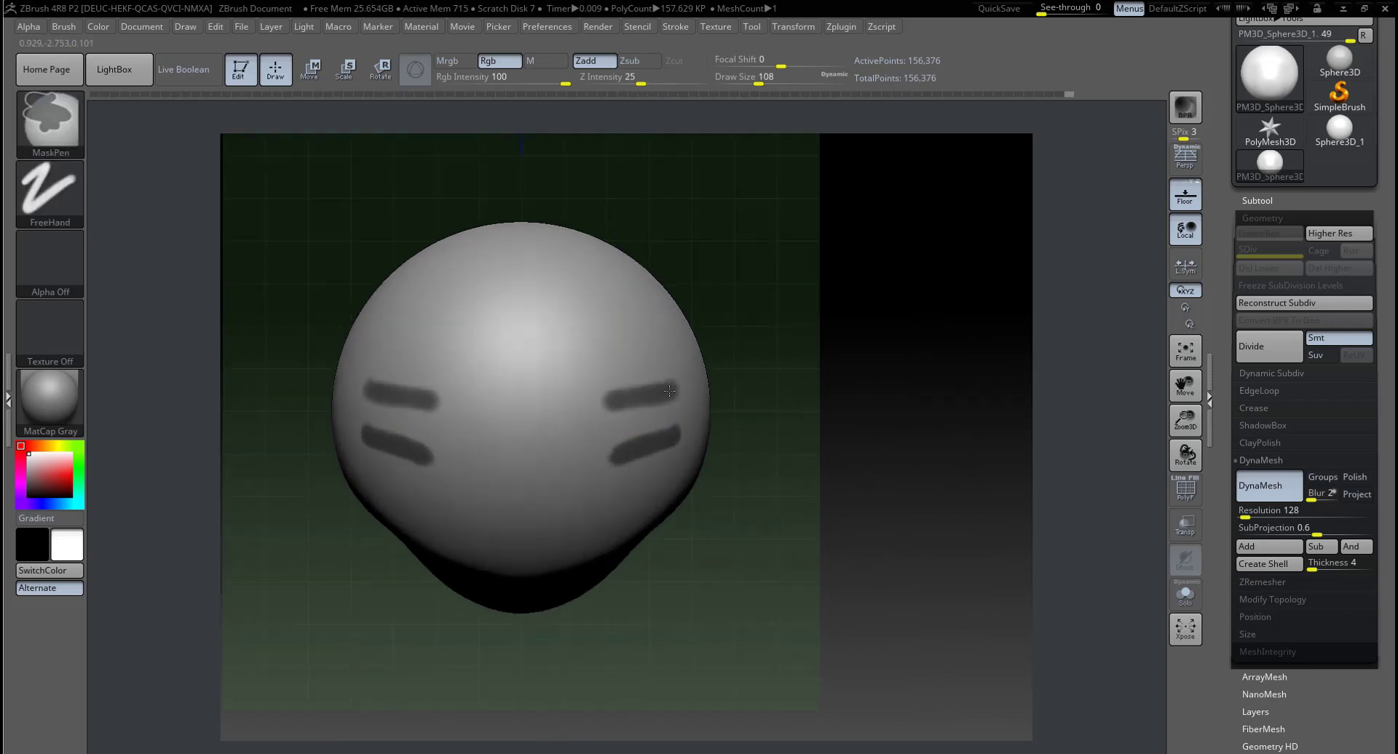
{"action": "left_click_drag", "start_coordinate": [677, 435], "coordinate": [641, 443], "text": "ctrl+alt"}
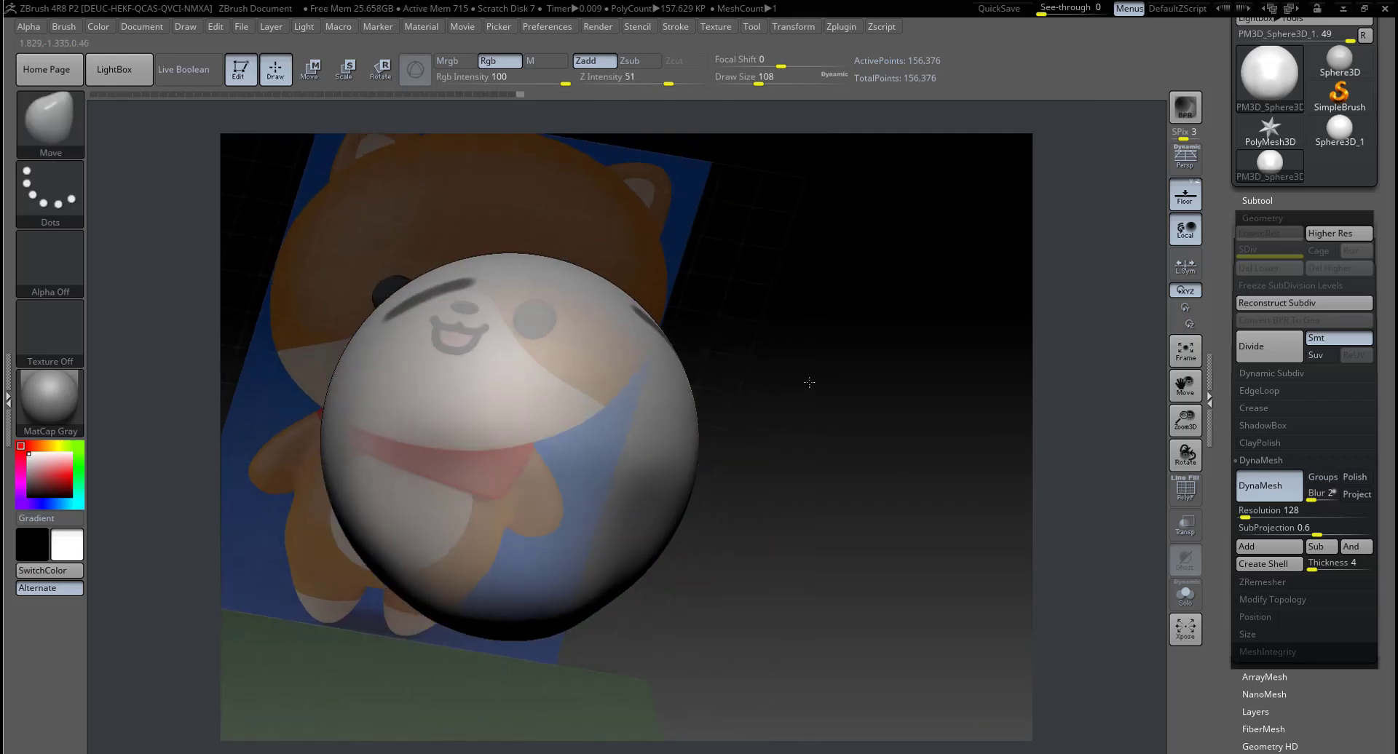
Step: Mask the entire sphere head by Ctrl-clicking the empty canvas
{"action": "left_click_drag", "start_coordinate": [774, 390], "coordinate": [799, 460]}
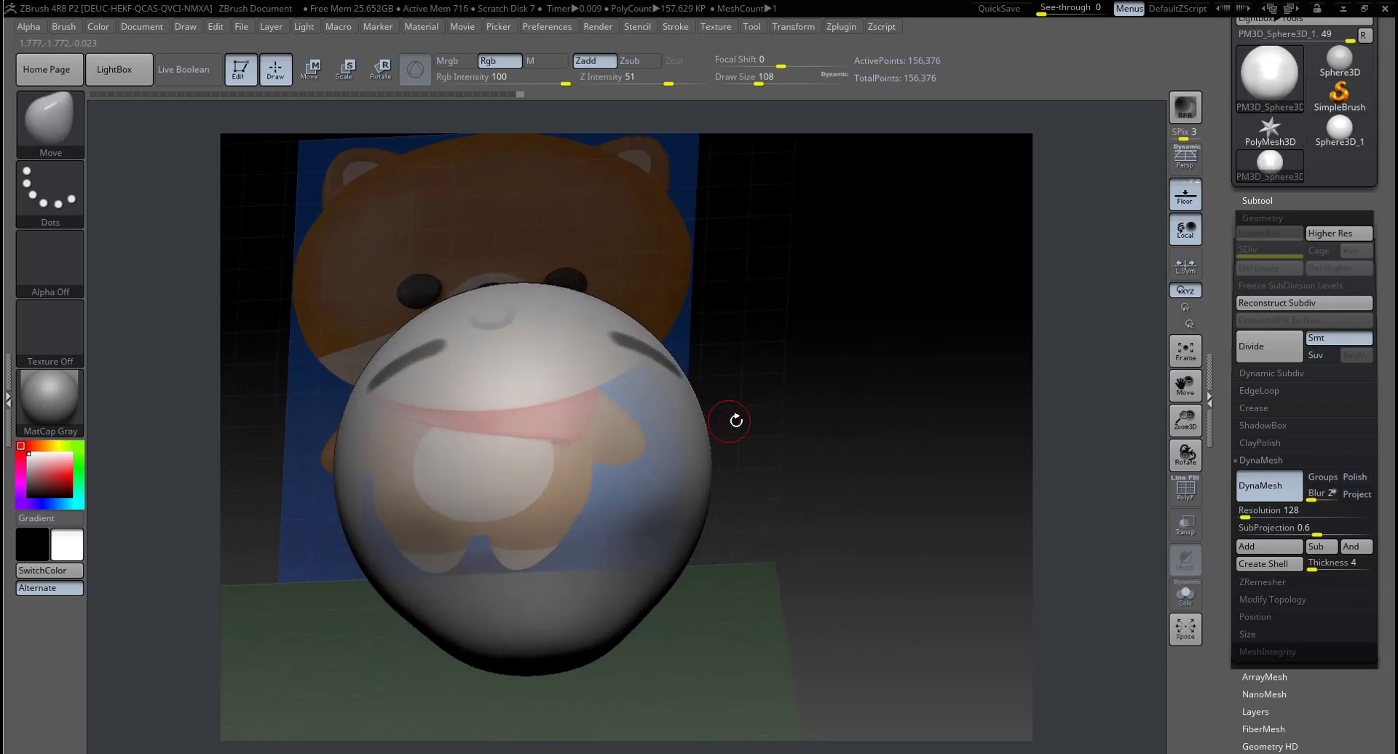
{"action": "key", "text": "ctrl"}
{"action": "key", "text": "ctrl"}
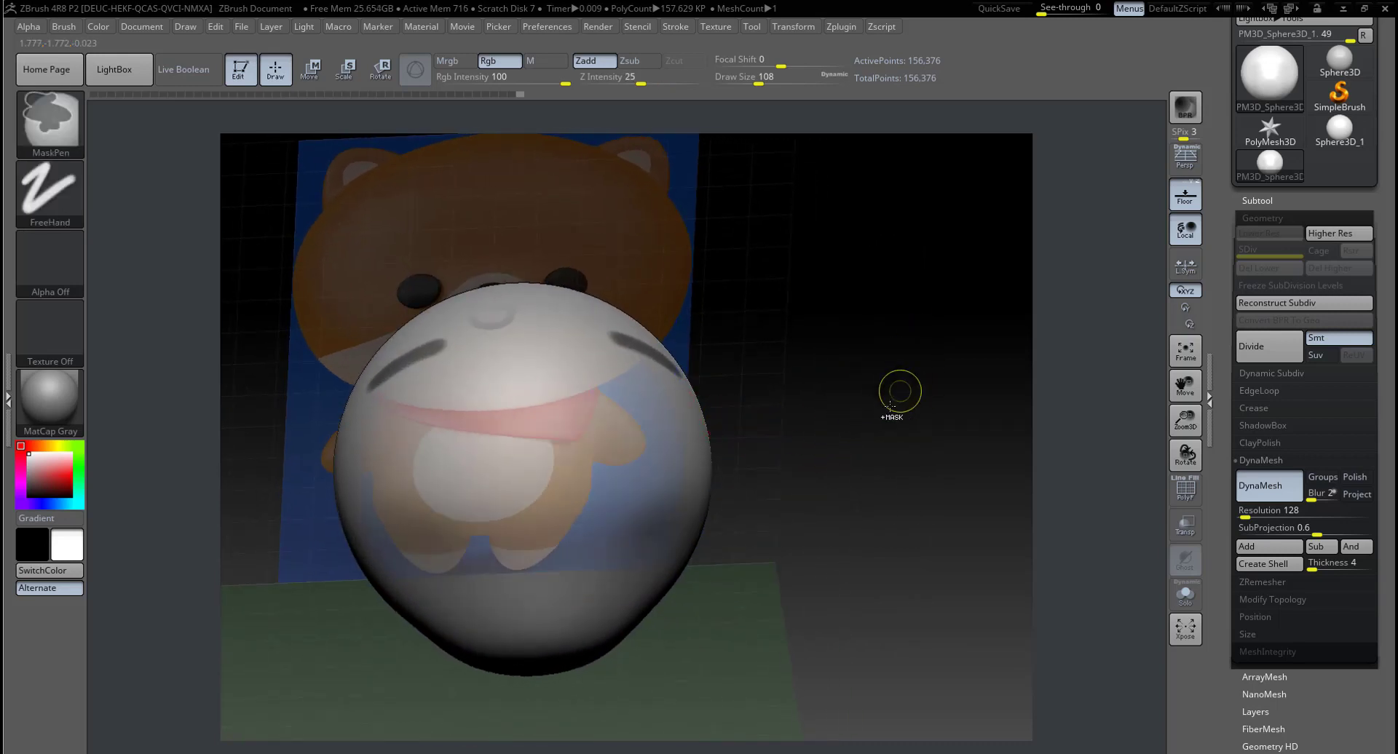
{"action": "left_click", "coordinate": [872, 402], "text": "ctrl"}
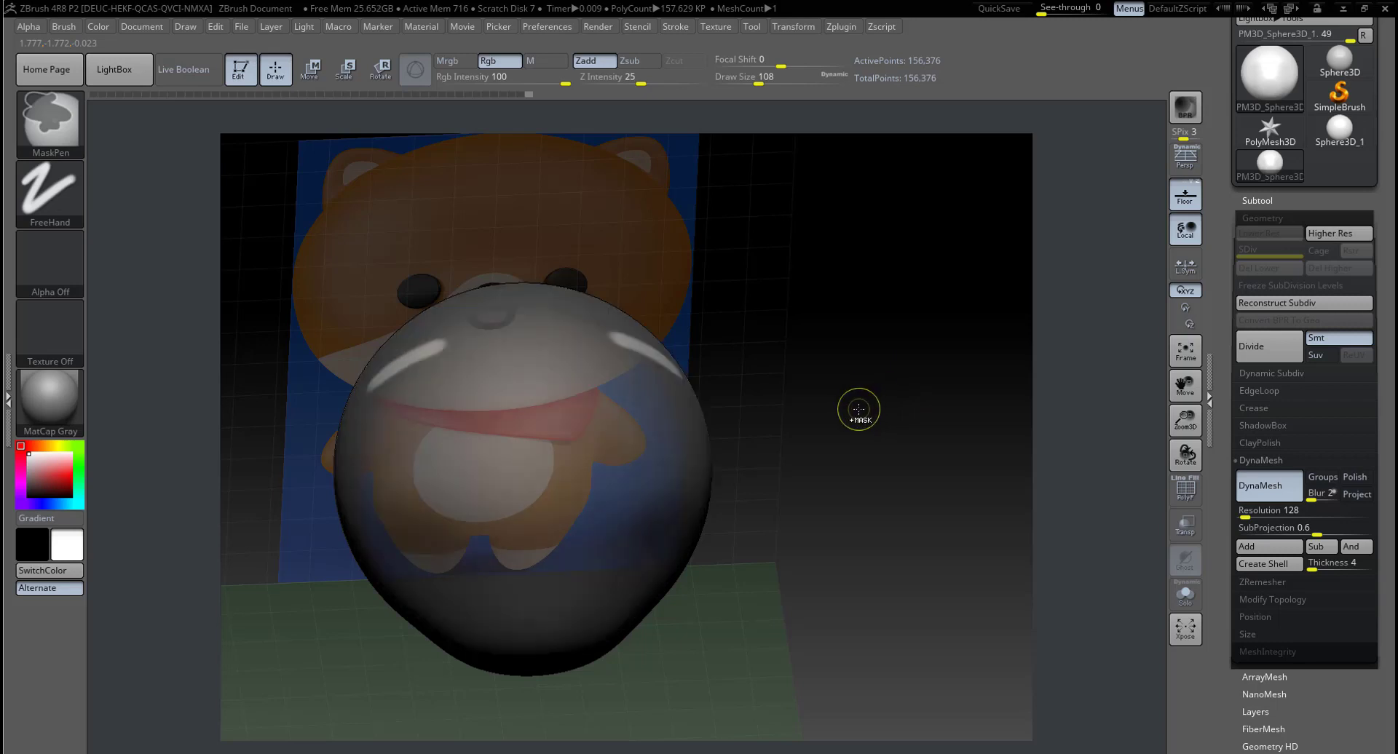
{"action": "left_click", "coordinate": [863, 408], "text": "ctrl"}
{"action": "left_click", "coordinate": [864, 408], "text": "ctrl"}
{"action": "left_click", "coordinate": [864, 407], "text": "ctrl"}
{"action": "left_click", "coordinate": [837, 406], "text": "ctrl"}
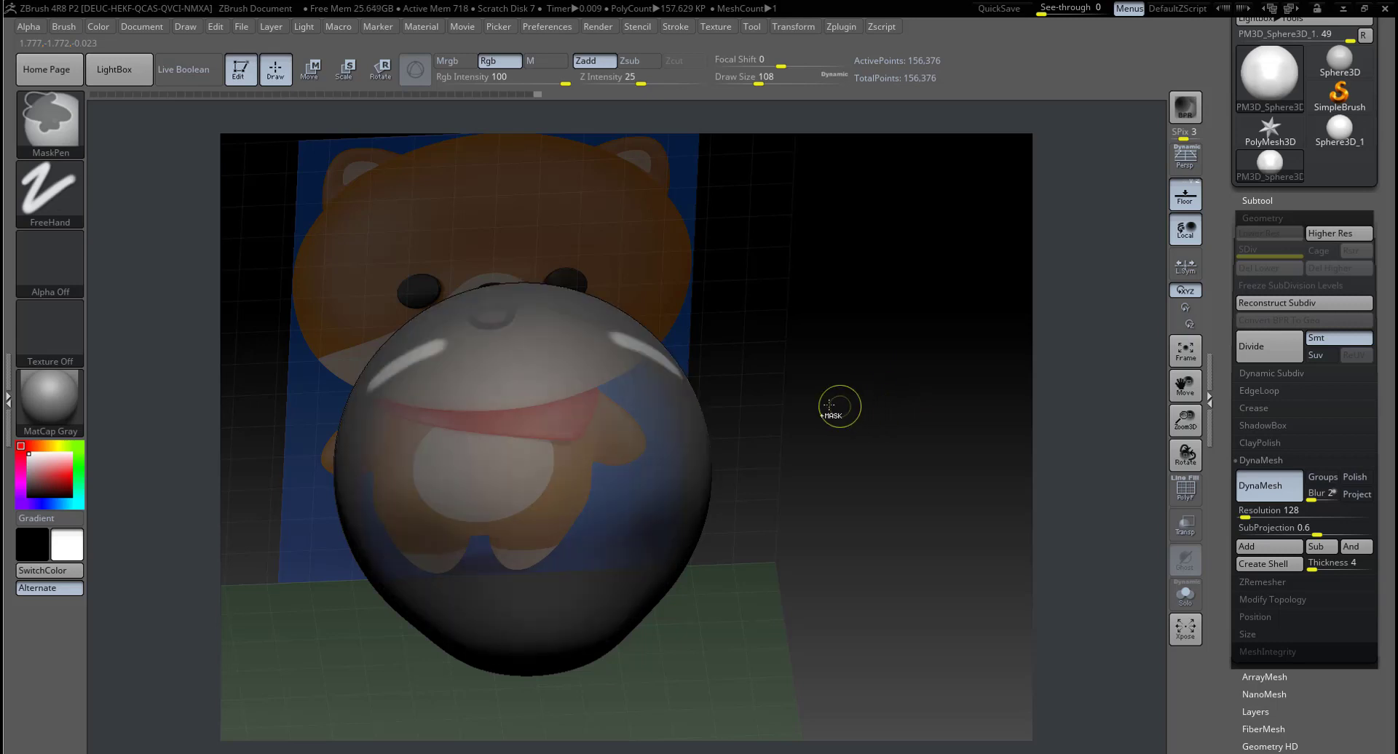
{"action": "key", "text": "ctrl"}
Step: Enlarge the brush to 585 and clear the mask from the head
{"action": "mouse_move", "coordinate": [806, 464]}
{"action": "left_mouse_down"}
{"action": "mouse_move", "coordinate": [796, 430]}
{"action": "mouse_move", "coordinate": [779, 500]}
{"action": "mouse_move", "coordinate": [811, 405]}
{"action": "mouse_move", "coordinate": [743, 386]}
{"action": "left_mouse_up"}
{"action": "right_click", "coordinate": [743, 385]}
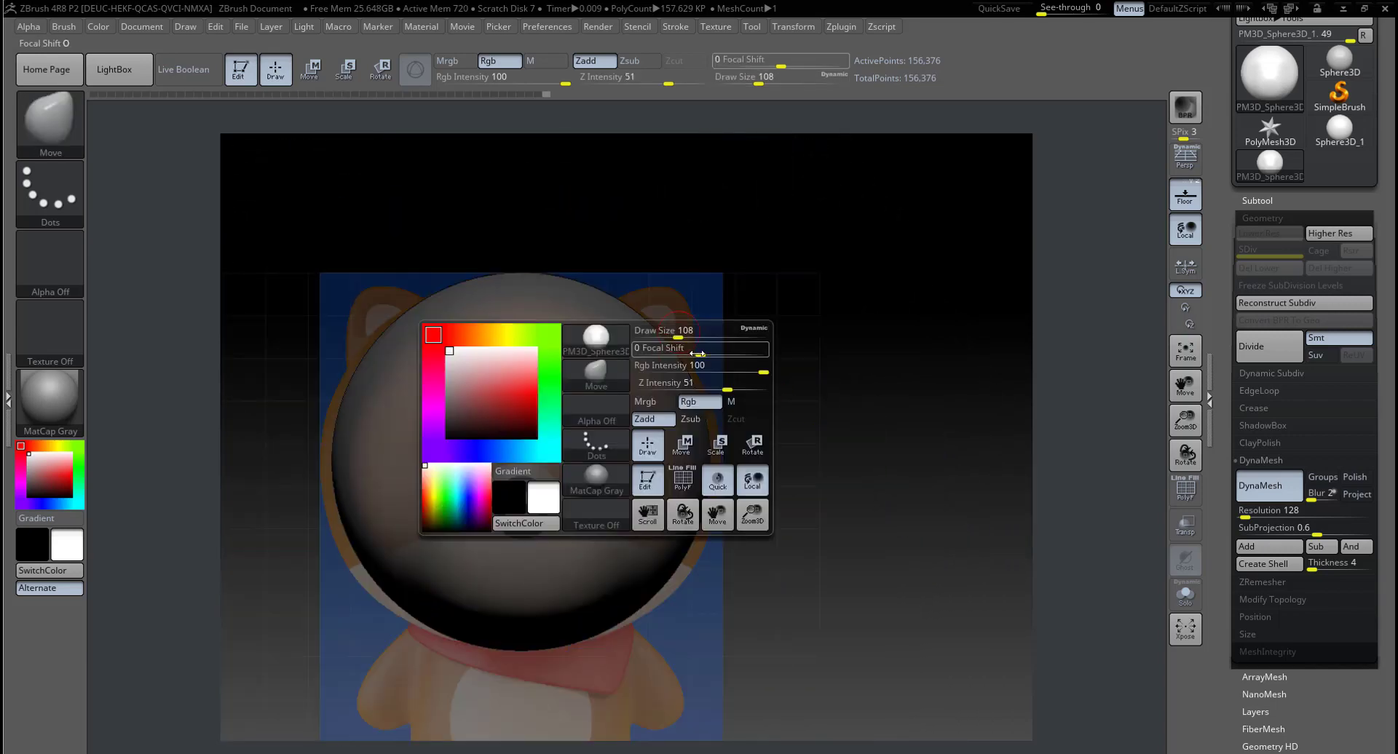
{"action": "mouse_move", "coordinate": [658, 331]}
{"action": "left_mouse_down"}
{"action": "mouse_move", "coordinate": [699, 331]}
{"action": "mouse_move", "coordinate": [642, 323]}
{"action": "left_mouse_up"}
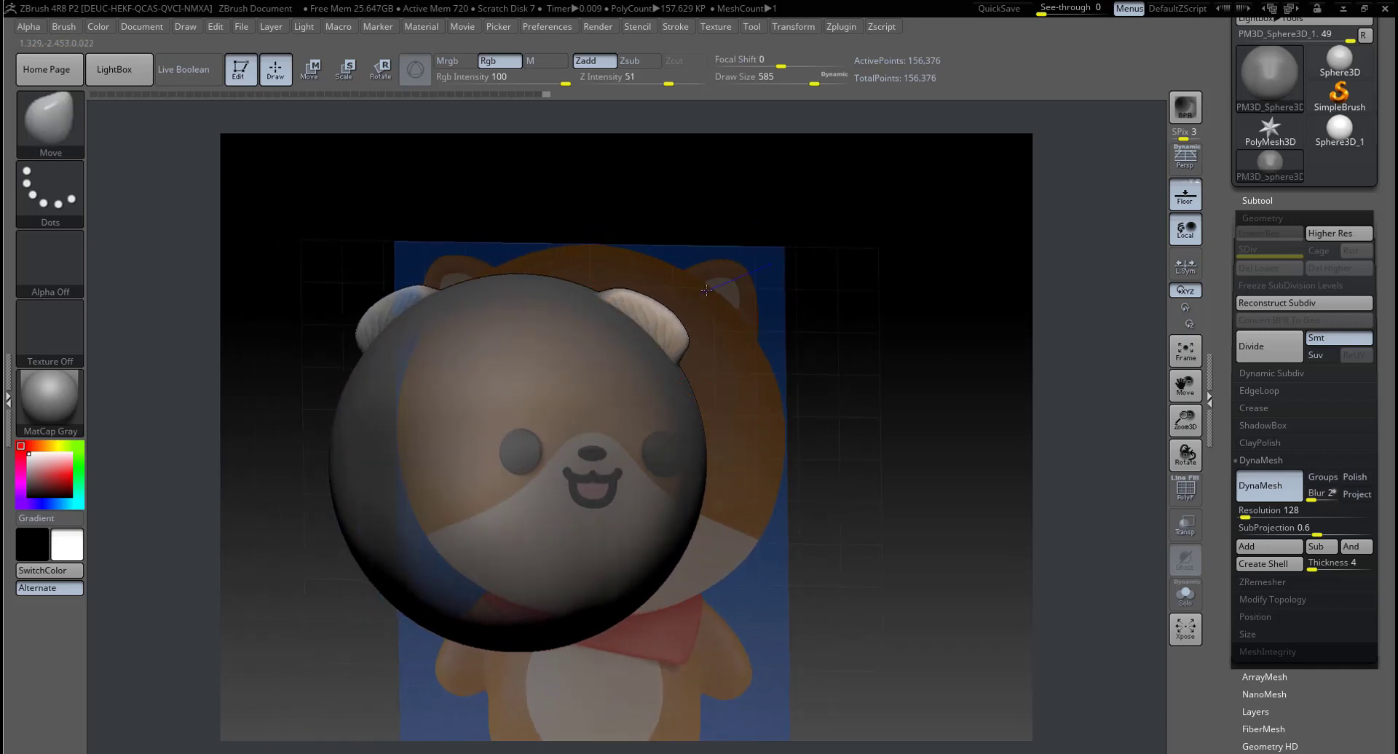
{"action": "mouse_move", "coordinate": [673, 314]}
{"action": "left_mouse_down", "text": "shift"}
{"action": "mouse_move", "coordinate": [698, 326]}
{"action": "mouse_move", "coordinate": [685, 331]}
{"action": "left_mouse_up", "text": "shift"}
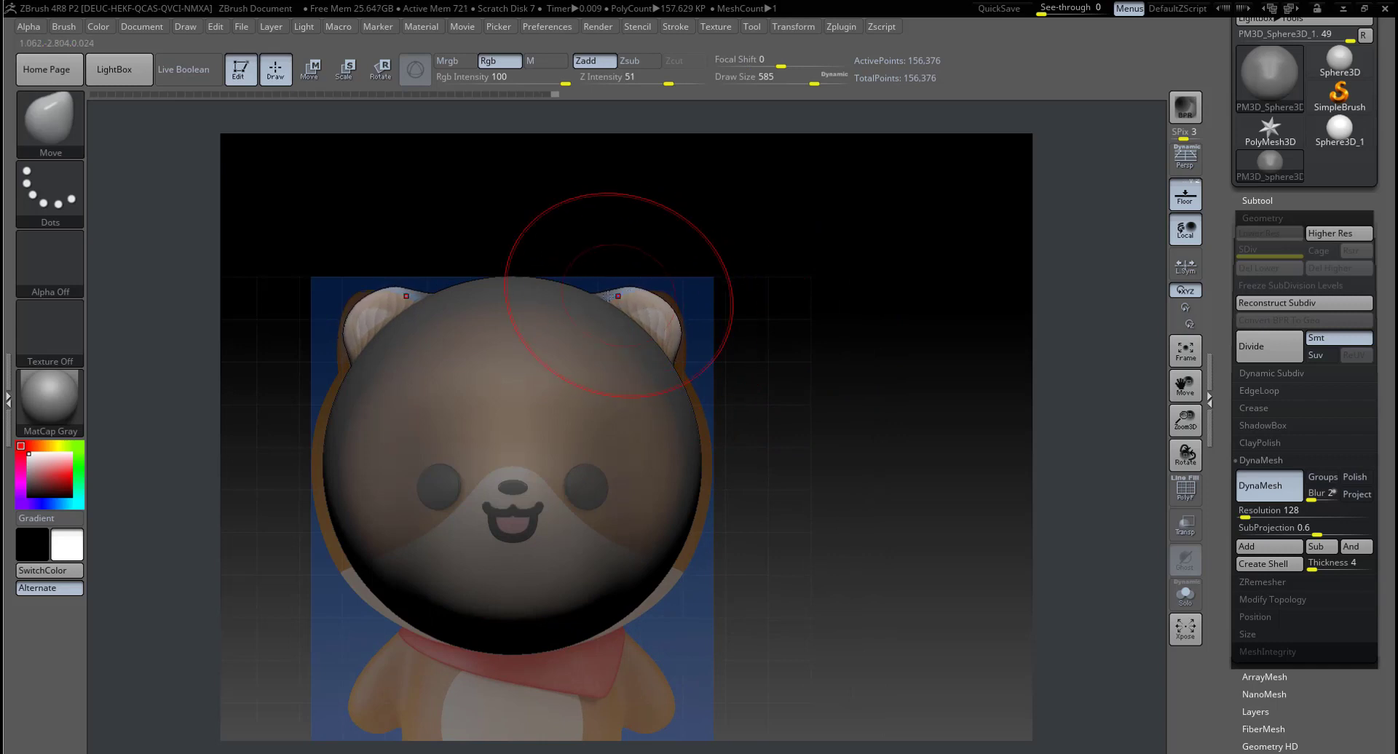
{"action": "left_click", "coordinate": [772, 335], "text": "ctrl"}
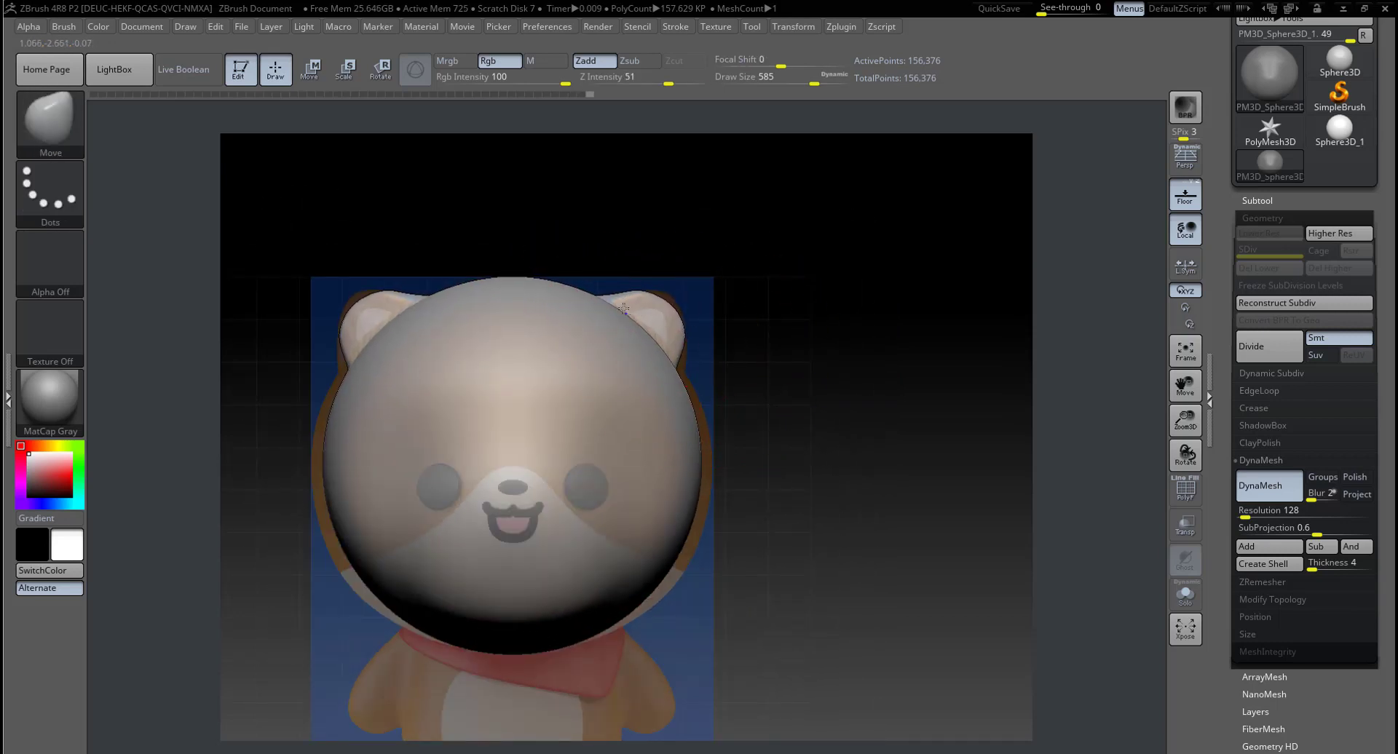
Step: Set Draw Size to 172 and Shift-smooth the pointed ear into a softer shape
{"action": "key", "text": "space"}
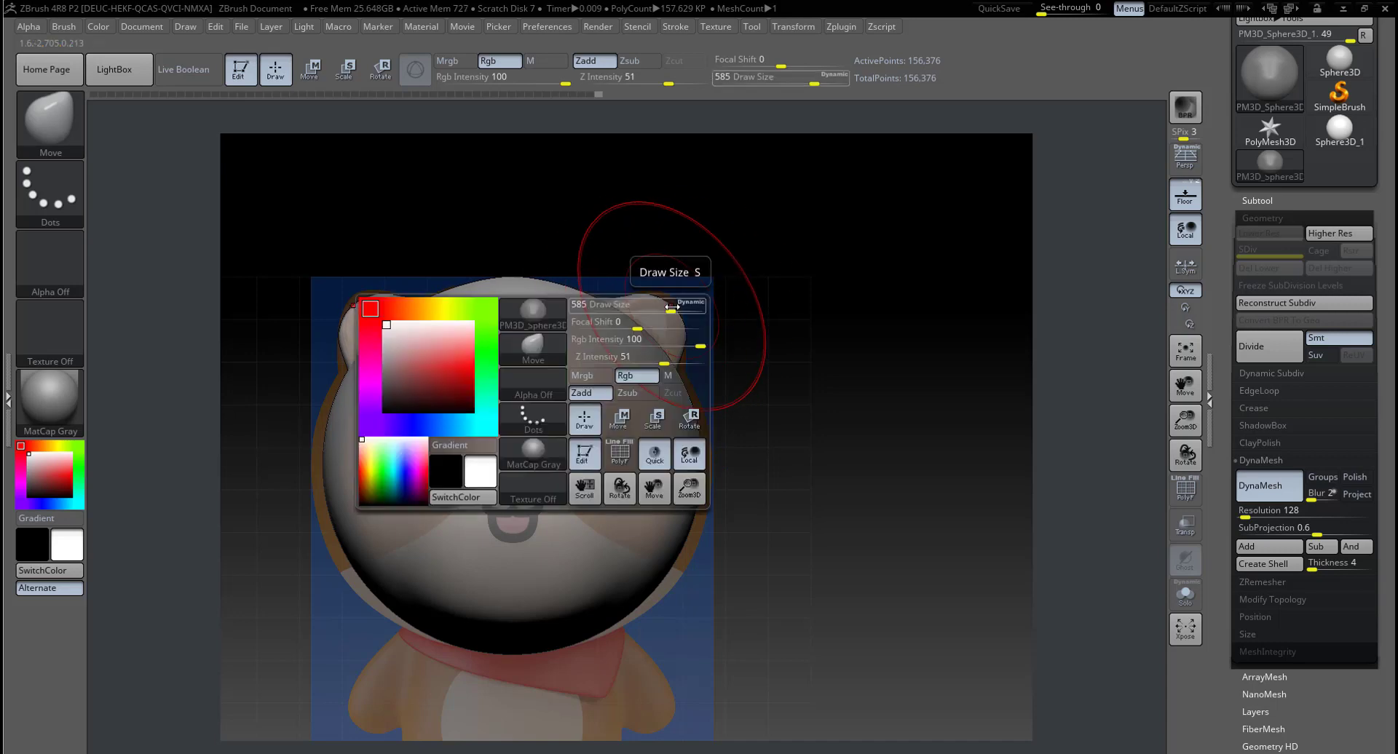
{"action": "left_click_drag", "start_coordinate": [670, 306], "coordinate": [670, 305]}
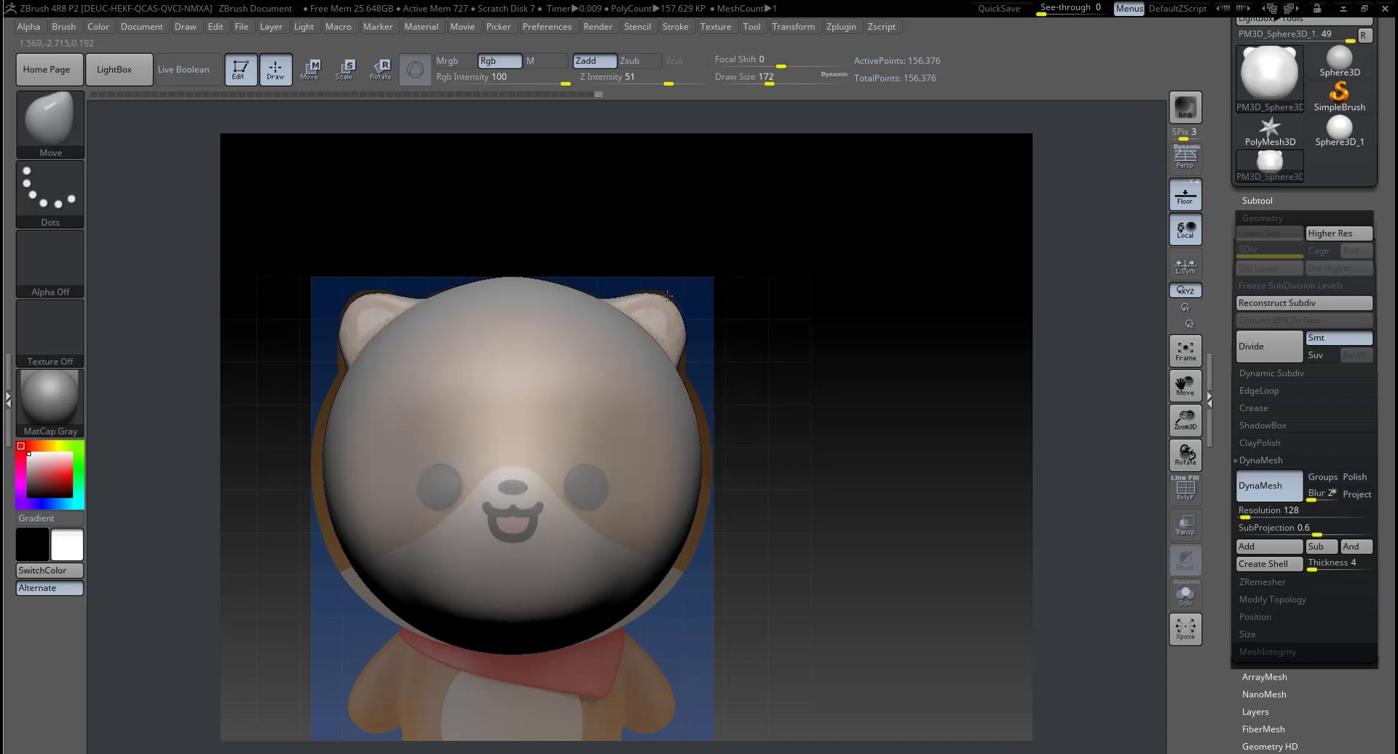
{"action": "key", "text": "shift"}
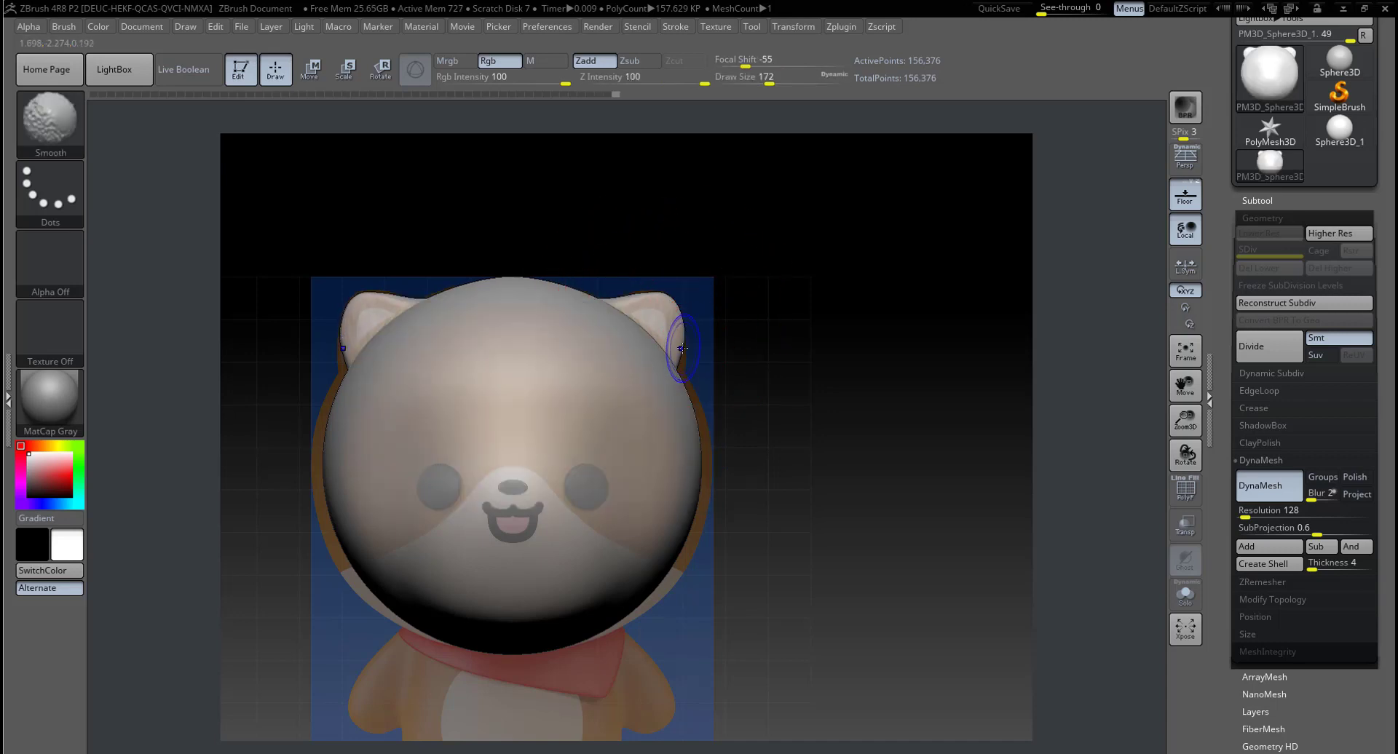
{"action": "mouse_move", "coordinate": [680, 370]}
{"action": "left_mouse_down"}
{"action": "mouse_move", "coordinate": [709, 372]}
{"action": "mouse_move", "coordinate": [615, 302]}
{"action": "left_mouse_up"}
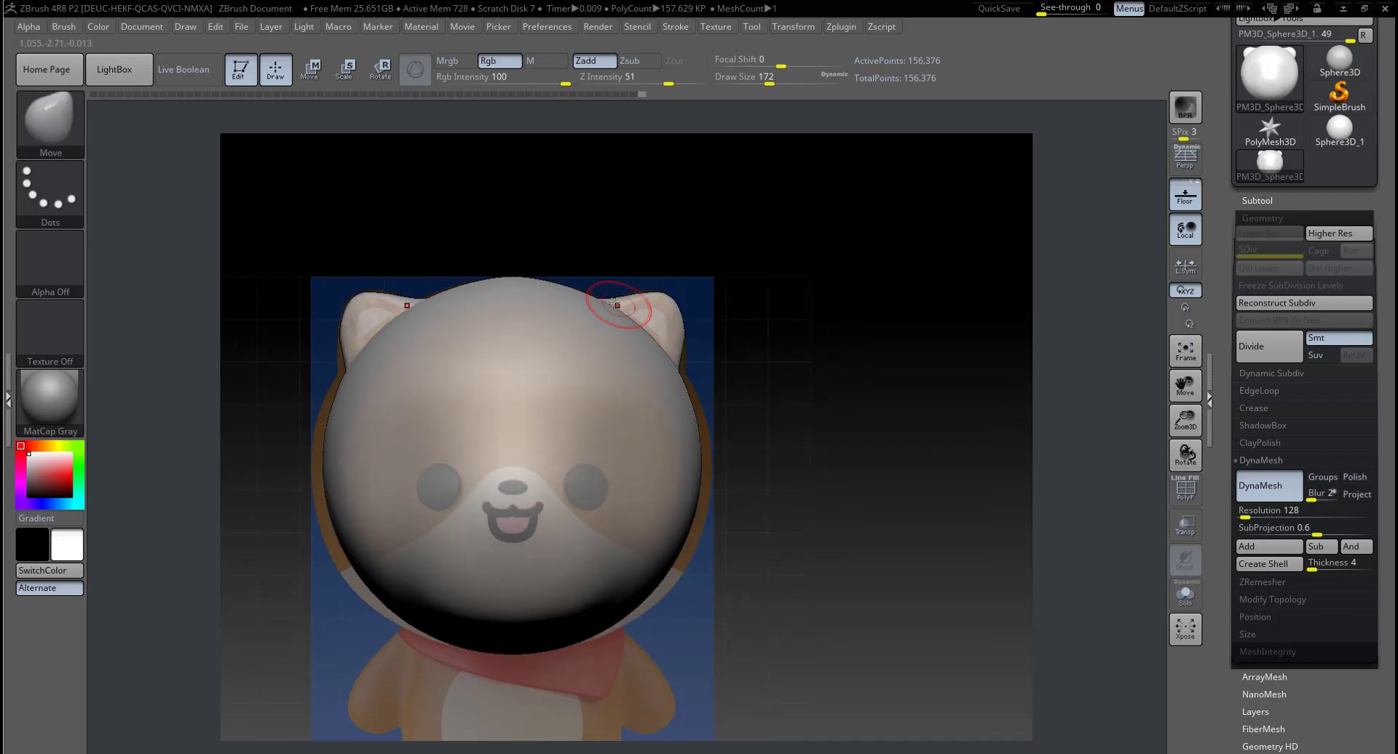
{"action": "key", "text": "shift"}
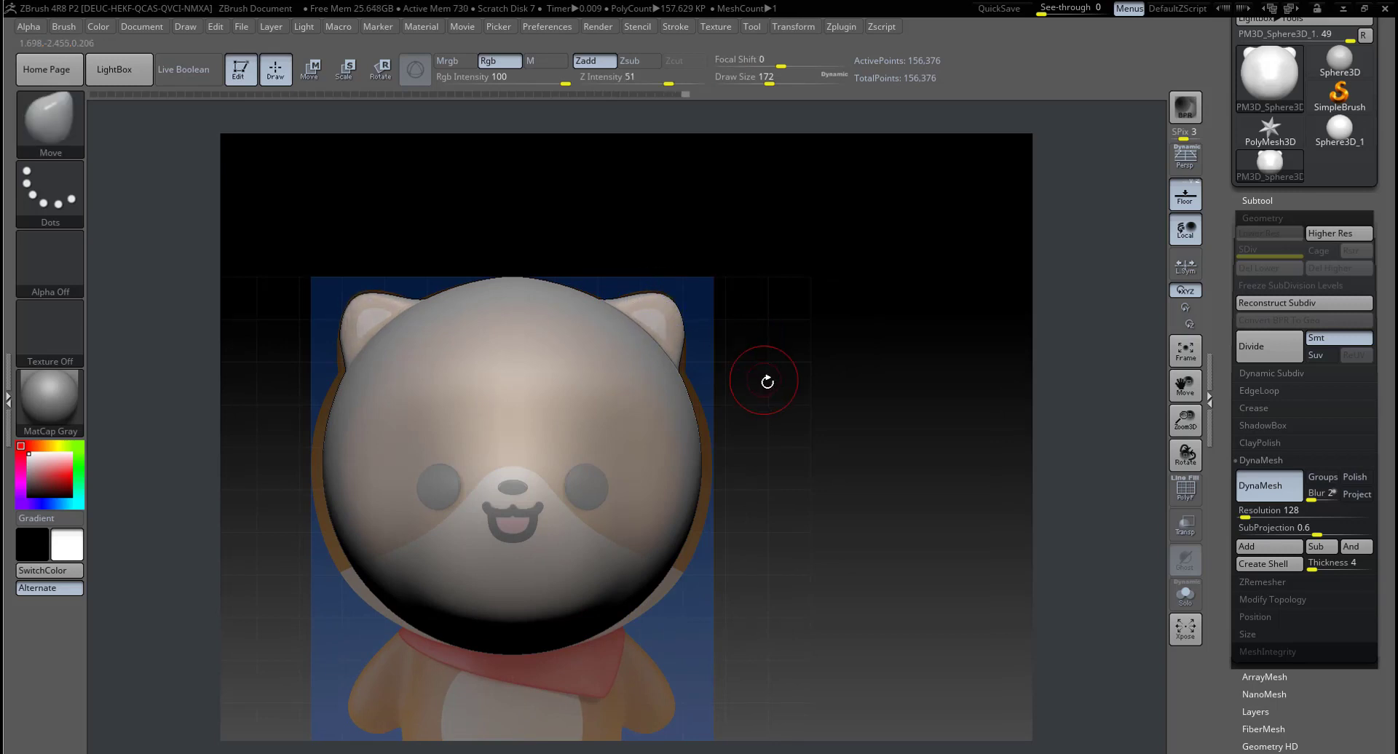
{"action": "left_click_drag", "start_coordinate": [764, 380], "coordinate": [758, 493], "text": "alt"}
{"action": "left_click_drag", "start_coordinate": [601, 351], "coordinate": [648, 374], "text": "shift"}
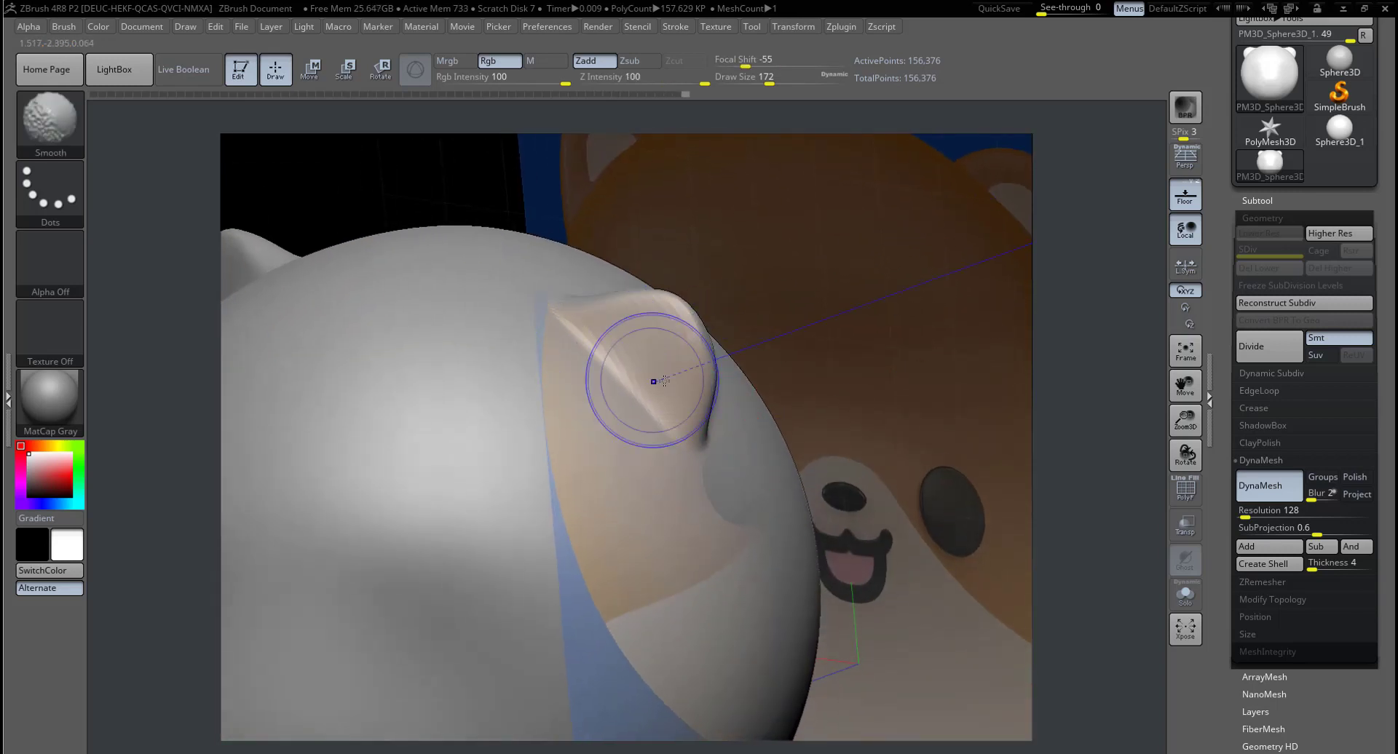
{"action": "mouse_move", "coordinate": [662, 321]}
{"action": "left_mouse_down"}
{"action": "mouse_move", "coordinate": [726, 327]}
{"action": "mouse_move", "coordinate": [714, 399]}
{"action": "left_mouse_up"}
{"action": "left_click_drag", "start_coordinate": [586, 439], "coordinate": [549, 449]}
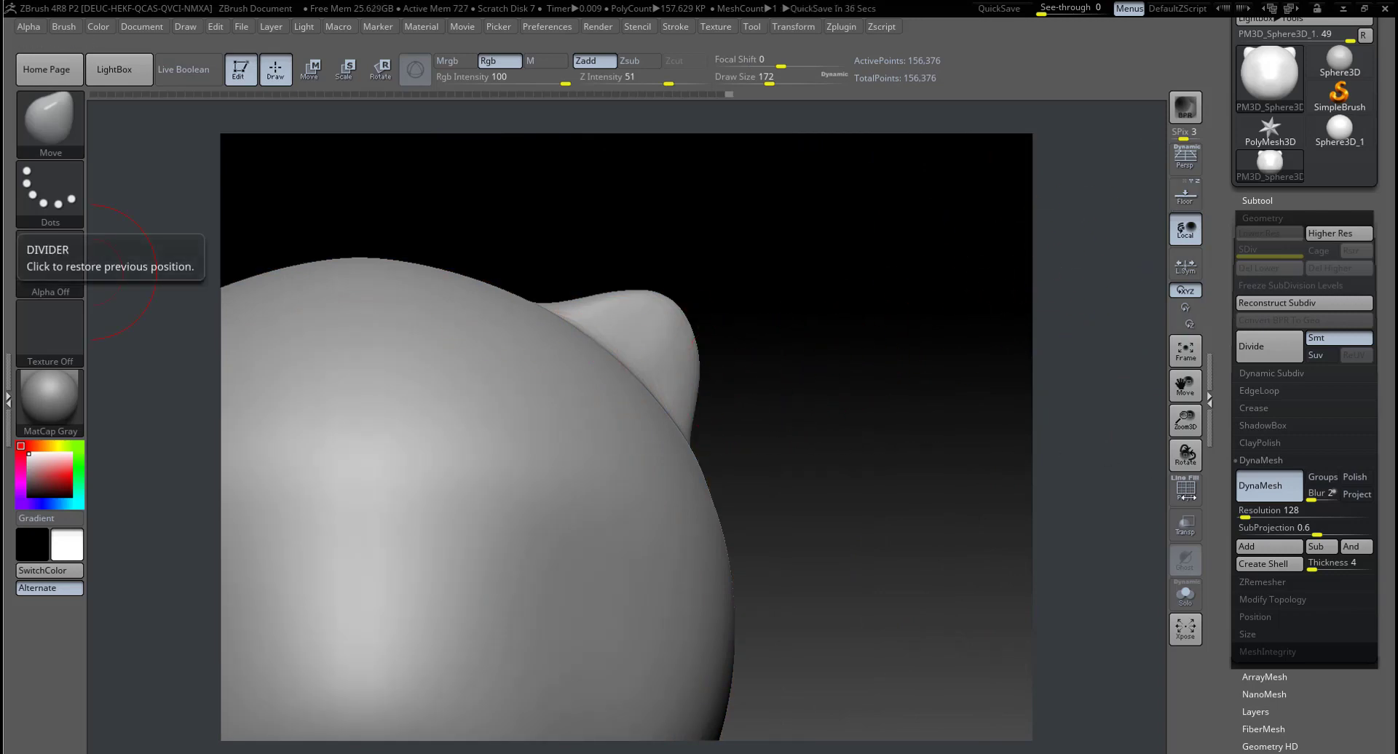
Step: Turn on PolyFrame and DynaMesh the head for even topology
{"action": "key", "text": "shift+f"}
{"action": "mouse_move", "coordinate": [765, 461]}
{"action": "left_mouse_down"}
{"action": "mouse_move", "coordinate": [756, 529]}
{"action": "mouse_move", "coordinate": [714, 586]}
{"action": "mouse_move", "coordinate": [681, 364]}
{"action": "mouse_move", "coordinate": [826, 417]}
{"action": "mouse_move", "coordinate": [839, 482]}
{"action": "mouse_move", "coordinate": [899, 436]}
{"action": "left_mouse_up"}
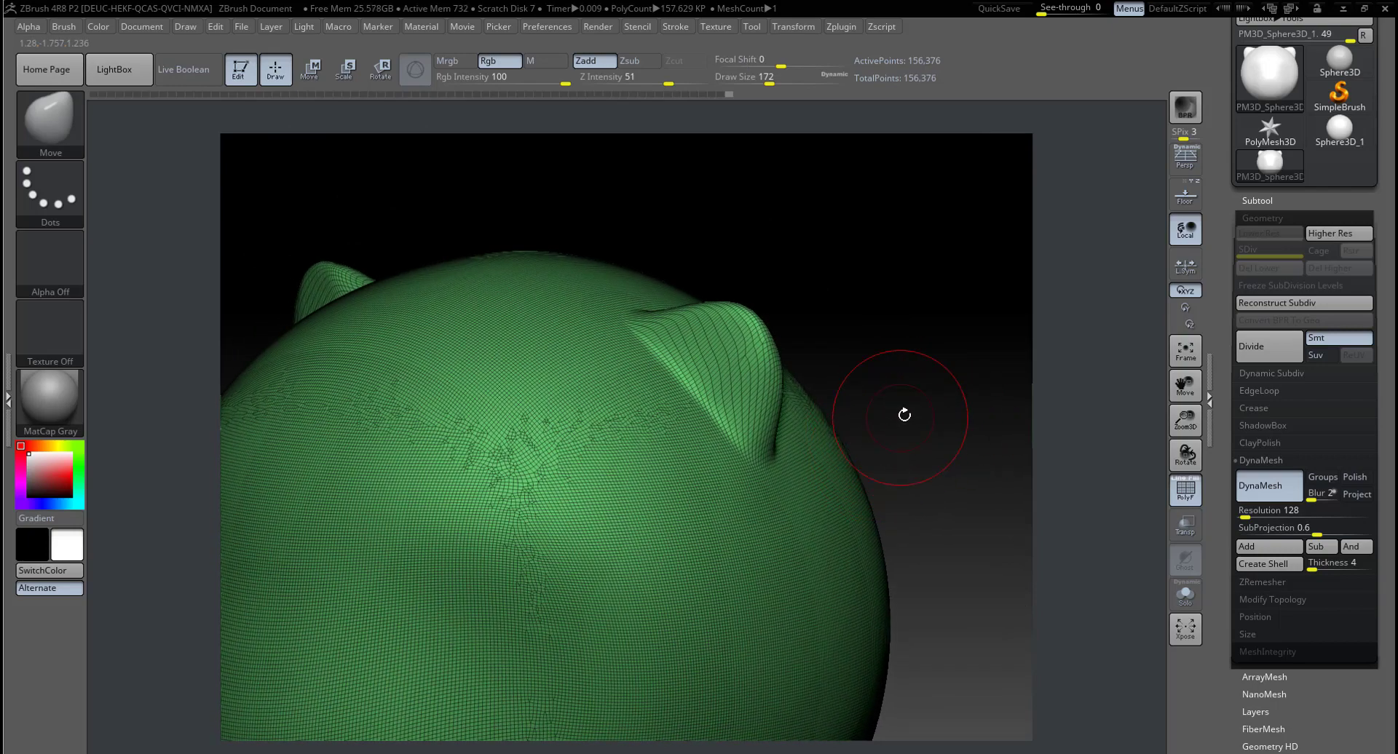
{"action": "left_click_drag", "start_coordinate": [942, 415], "coordinate": [935, 406]}
{"action": "key", "text": "ctrl"}
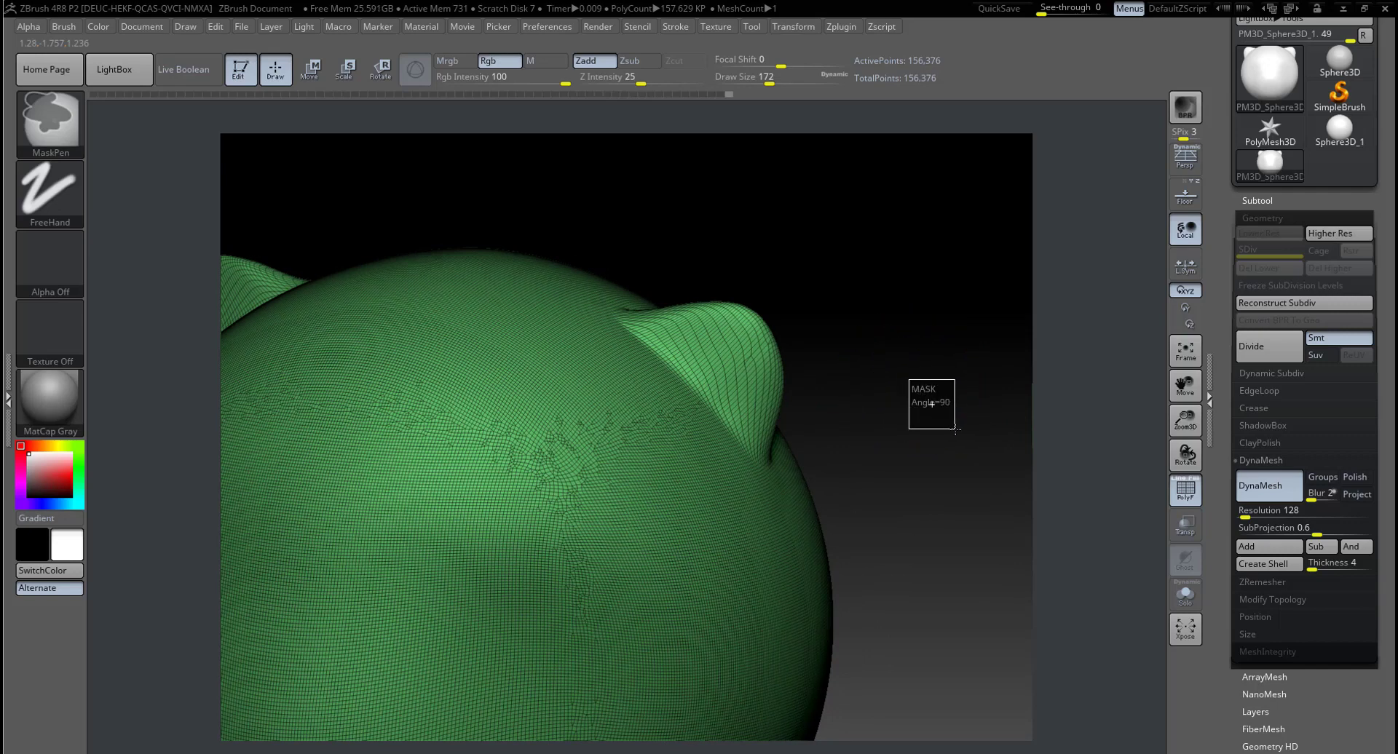
{"action": "left_click_drag", "start_coordinate": [954, 428], "coordinate": [939, 433], "text": "ctrl"}
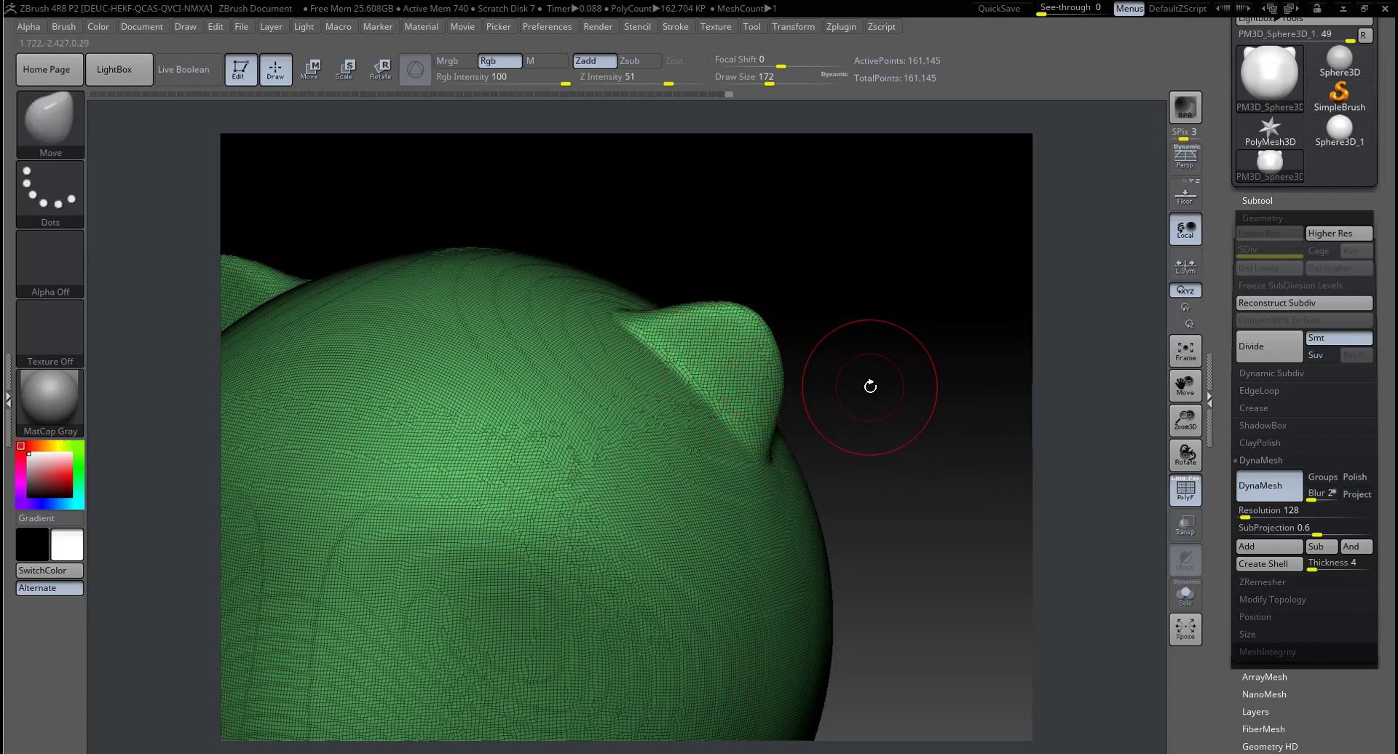
Step: Smooth the ear's base, DynaMesh again to 161,152 points, and turn PolyFrame off
{"action": "key", "text": "ctrl"}
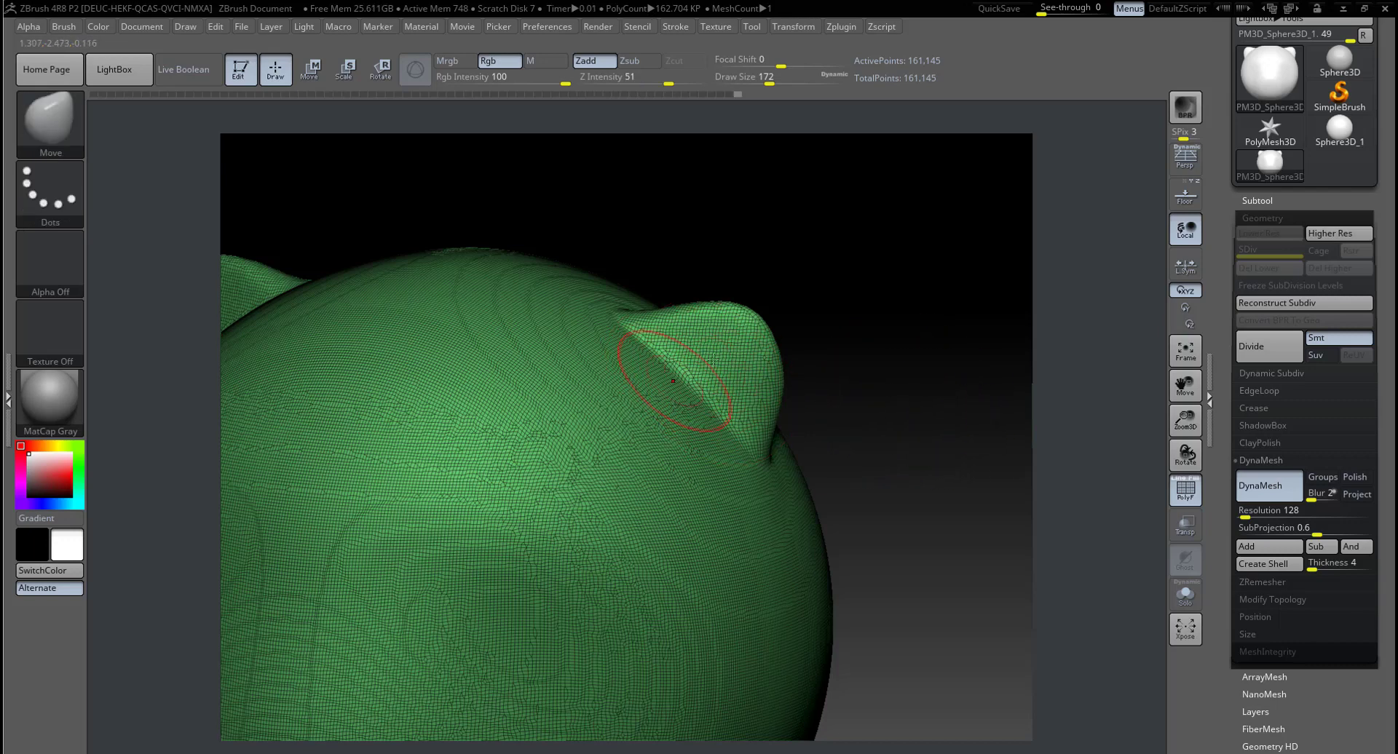
{"action": "key", "text": "ctrl"}
{"action": "mouse_move", "coordinate": [757, 320]}
{"action": "left_mouse_down", "text": "shift"}
{"action": "mouse_move", "coordinate": [717, 364]}
{"action": "mouse_move", "coordinate": [741, 404]}
{"action": "left_mouse_up", "text": "shift"}
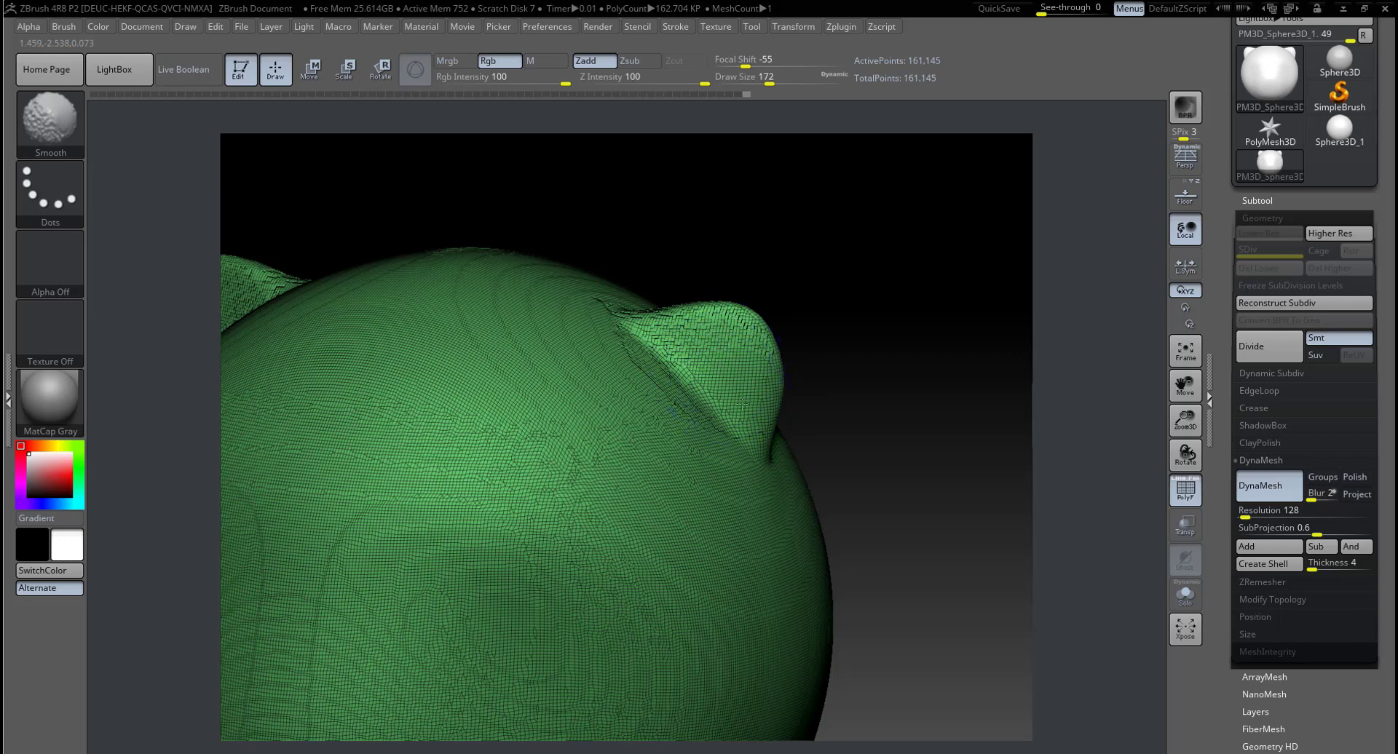
{"action": "key", "text": "ctrl"}
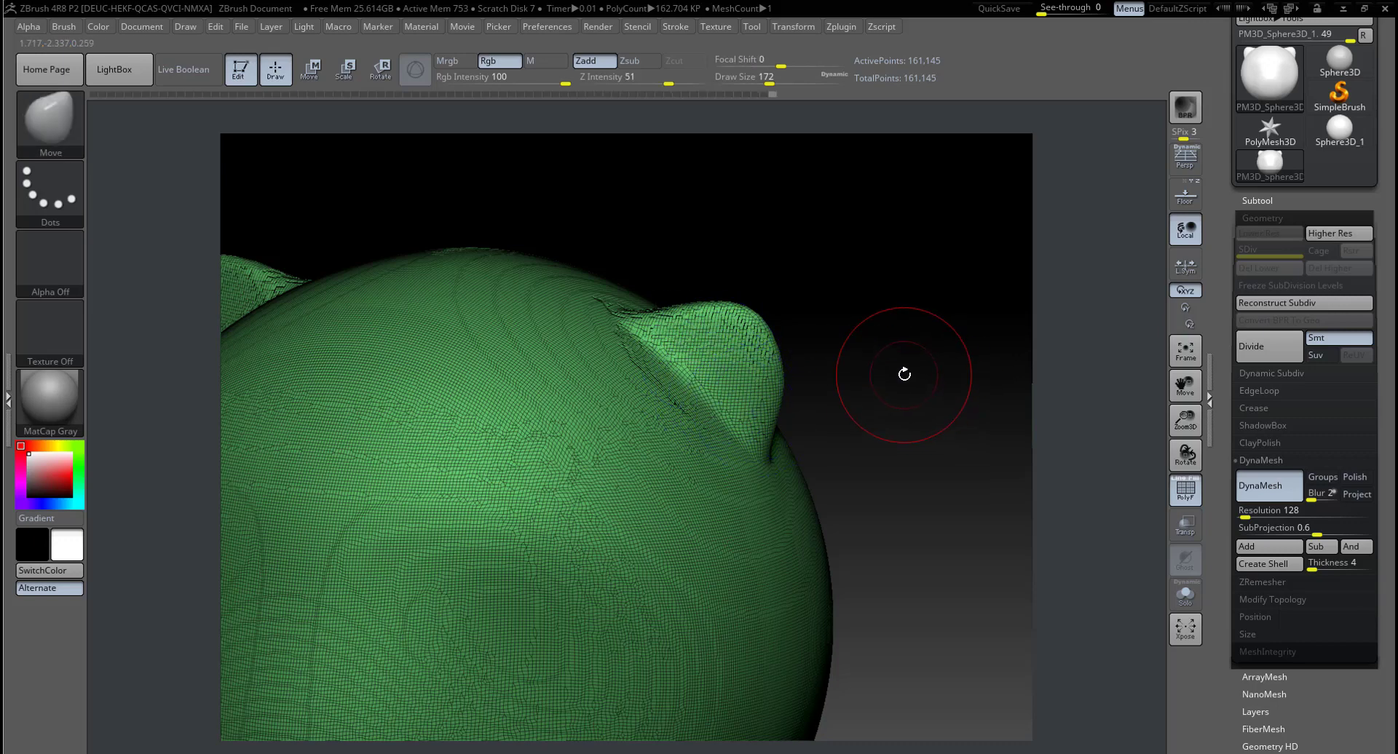
{"action": "left_click_drag", "start_coordinate": [906, 391], "coordinate": [930, 444], "text": "ctrl"}
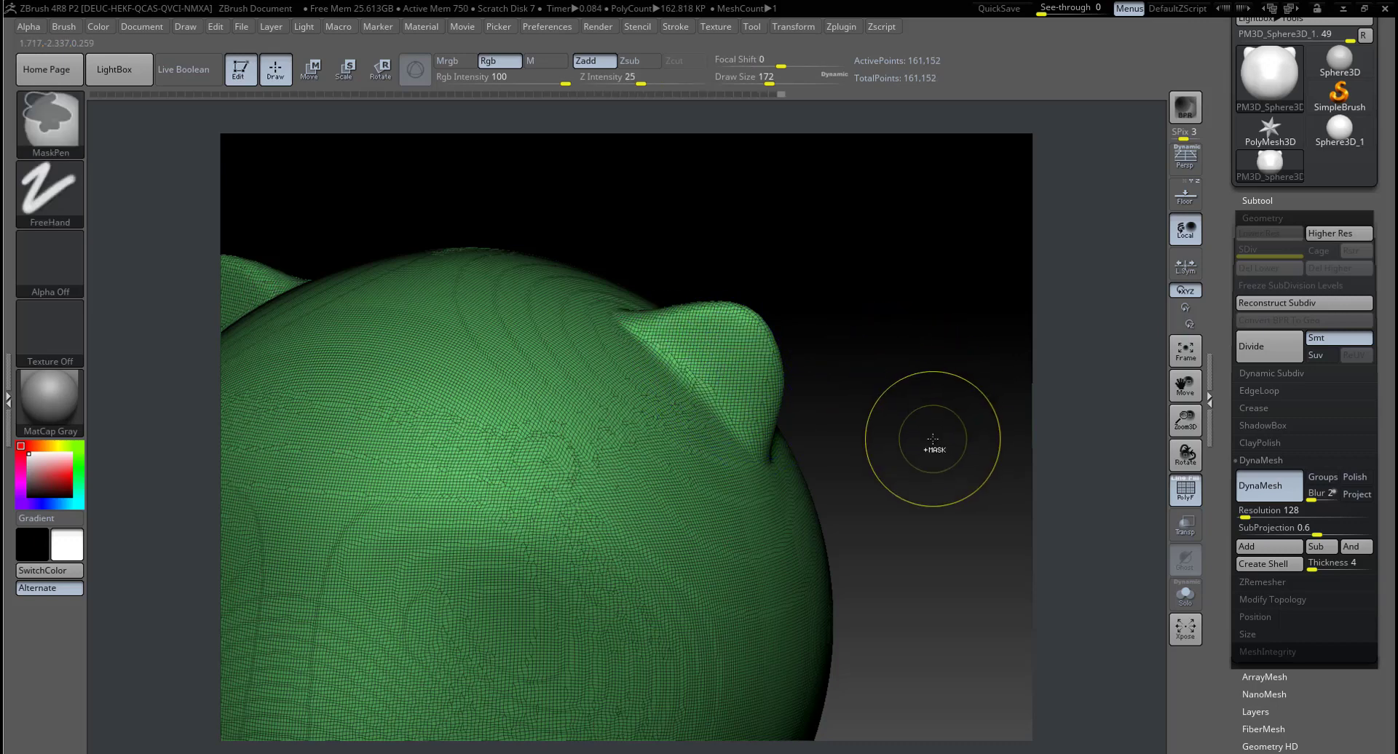
{"action": "left_click", "coordinate": [1185, 488]}
Step: Switch to ClayBuildup at a smaller Draw Size and build up clay inside the right ear
{"action": "key", "text": "f"}
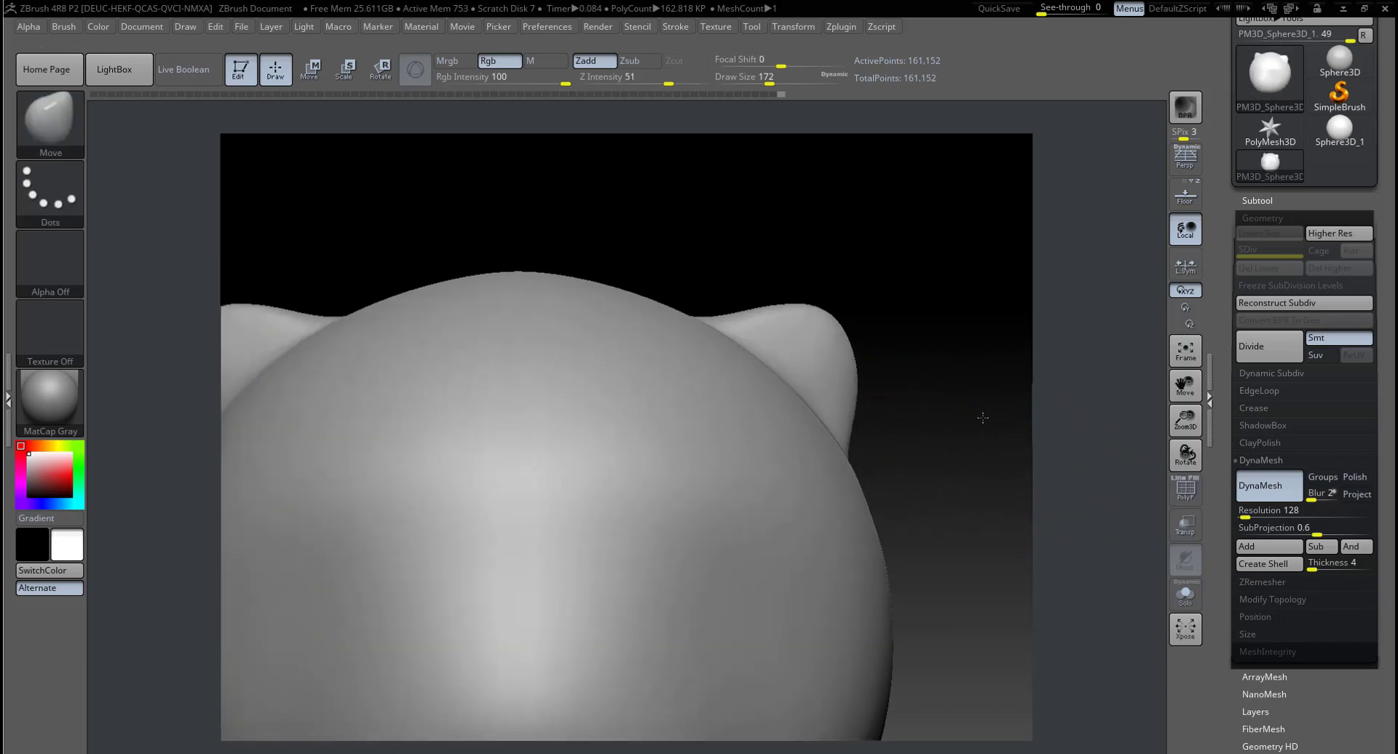
{"action": "left_click_drag", "start_coordinate": [899, 421], "coordinate": [861, 415]}
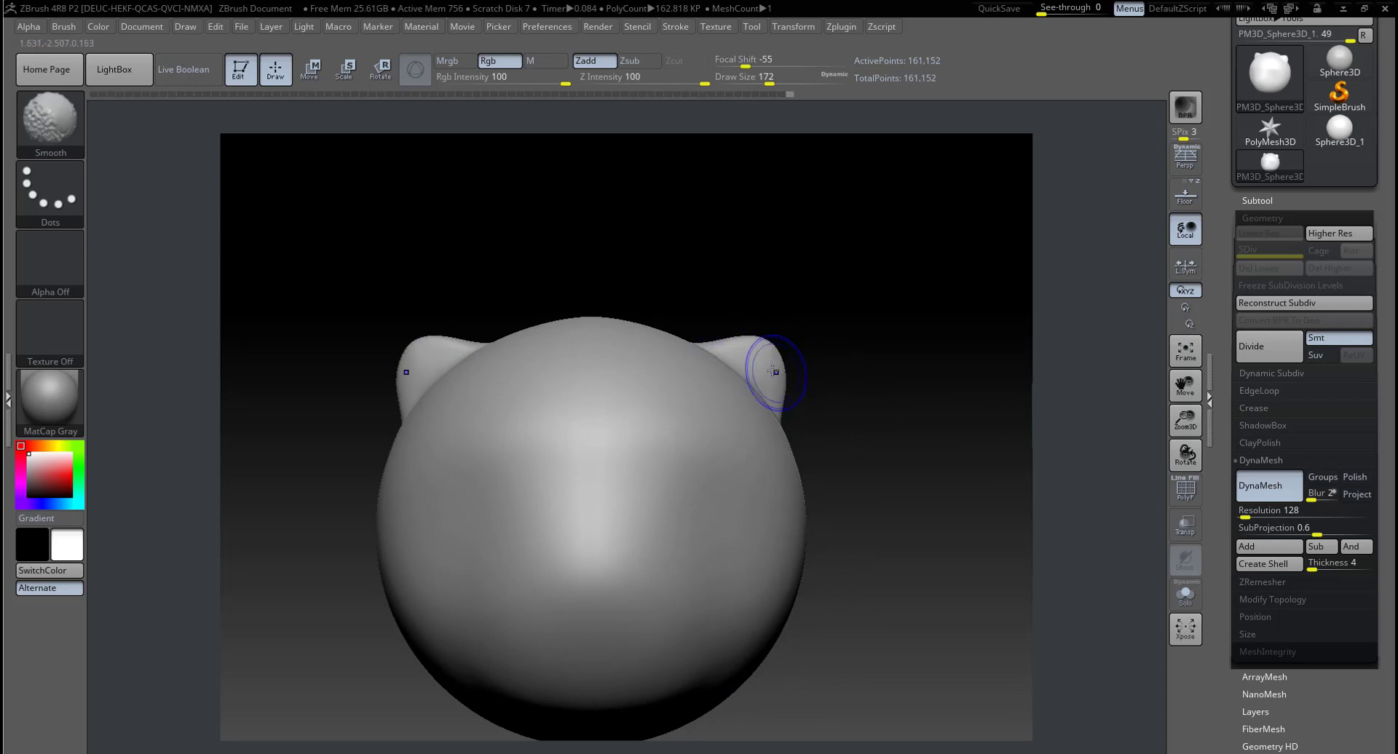
{"action": "mouse_move", "coordinate": [770, 382]}
{"action": "left_mouse_down", "text": "shift"}
{"action": "mouse_move", "coordinate": [867, 406]}
{"action": "mouse_move", "coordinate": [885, 426]}
{"action": "mouse_move", "coordinate": [874, 452]}
{"action": "mouse_move", "coordinate": [859, 402]}
{"action": "left_mouse_up", "text": "shift"}
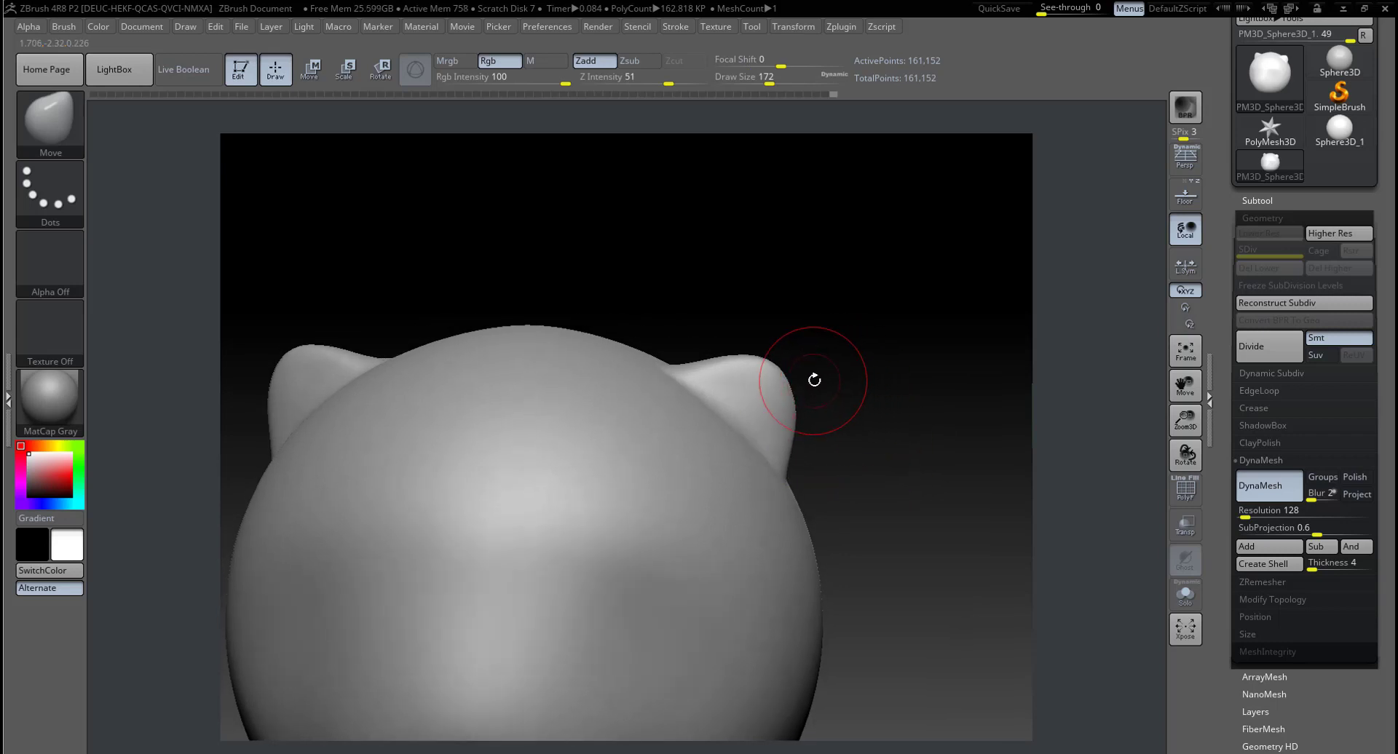
{"action": "key", "text": "b"}
{"action": "key", "text": "c"}
{"action": "key", "text": "b"}
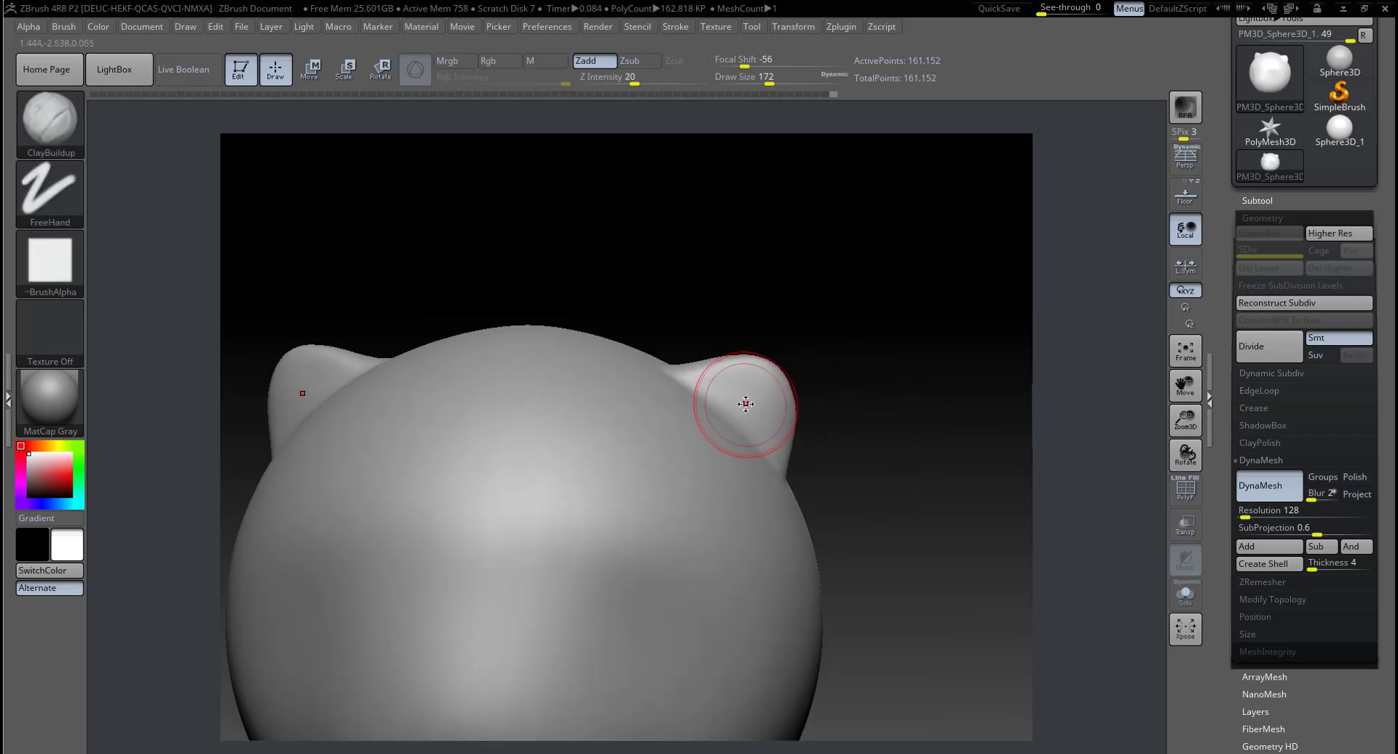
{"action": "key", "text": "space"}
{"action": "mouse_move", "coordinate": [744, 406]}
{"action": "left_mouse_down"}
{"action": "mouse_move", "coordinate": [728, 408]}
{"action": "mouse_move", "coordinate": [776, 405]}
{"action": "left_mouse_up"}
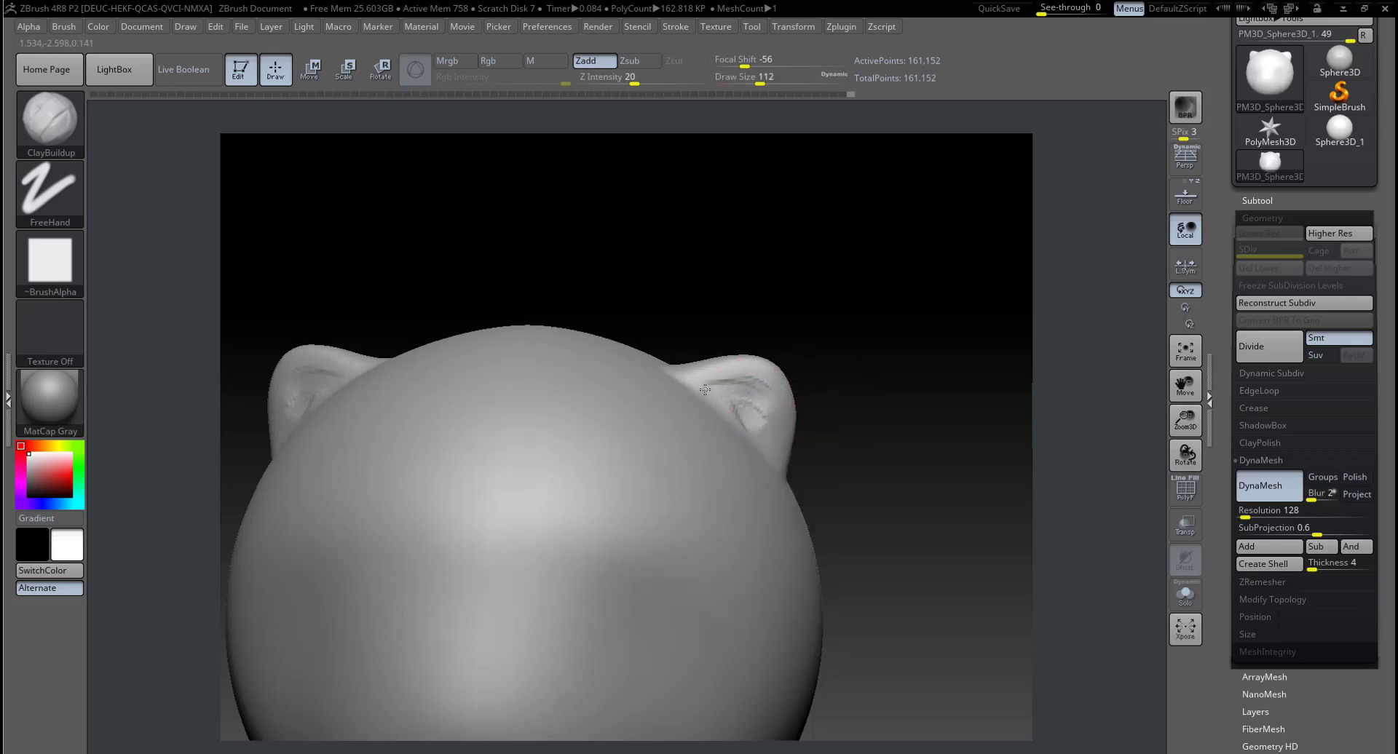
{"action": "mouse_move", "coordinate": [705, 389]}
{"action": "left_mouse_down"}
{"action": "mouse_move", "coordinate": [770, 402]}
{"action": "mouse_move", "coordinate": [718, 388]}
{"action": "mouse_move", "coordinate": [764, 414]}
{"action": "left_mouse_up"}
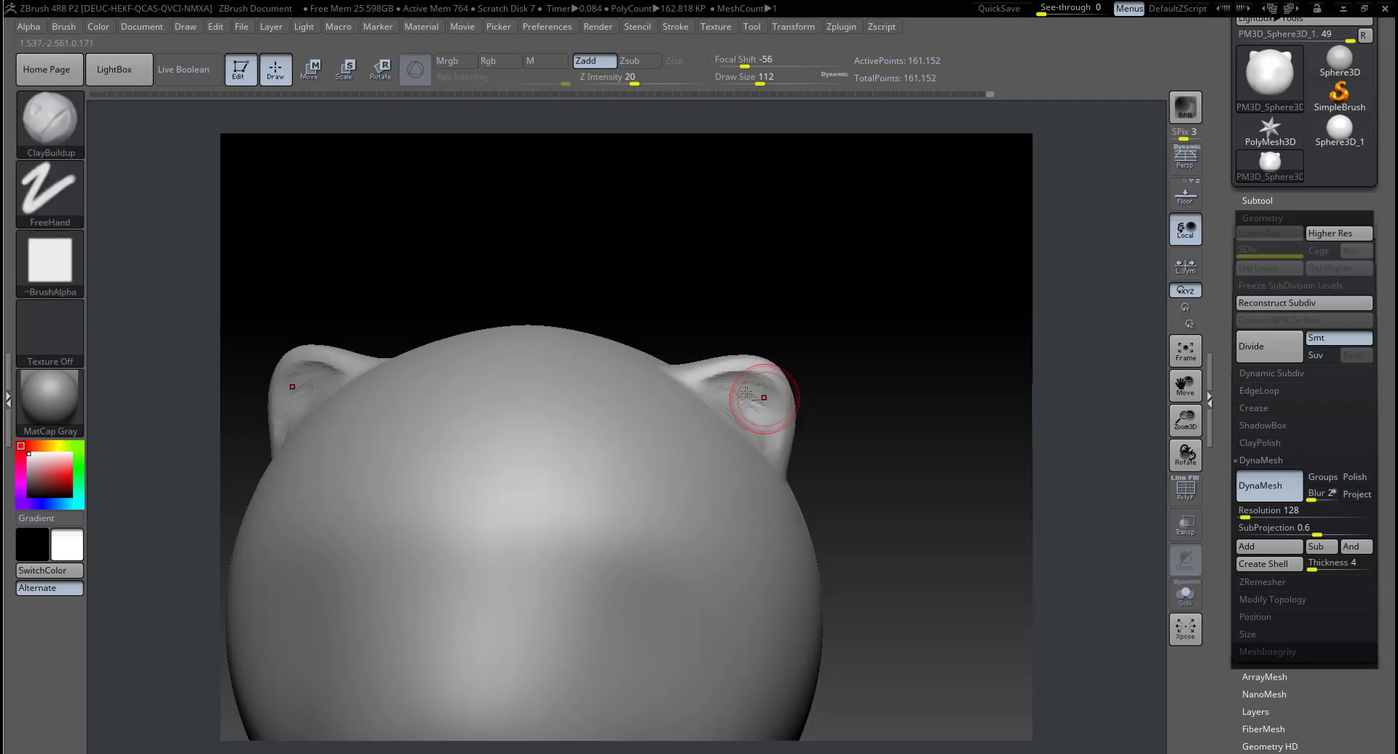
Step: Shift-smooth the inner right ear and its outer edge
{"action": "left_click_drag", "start_coordinate": [747, 393], "coordinate": [745, 390], "text": "shift"}
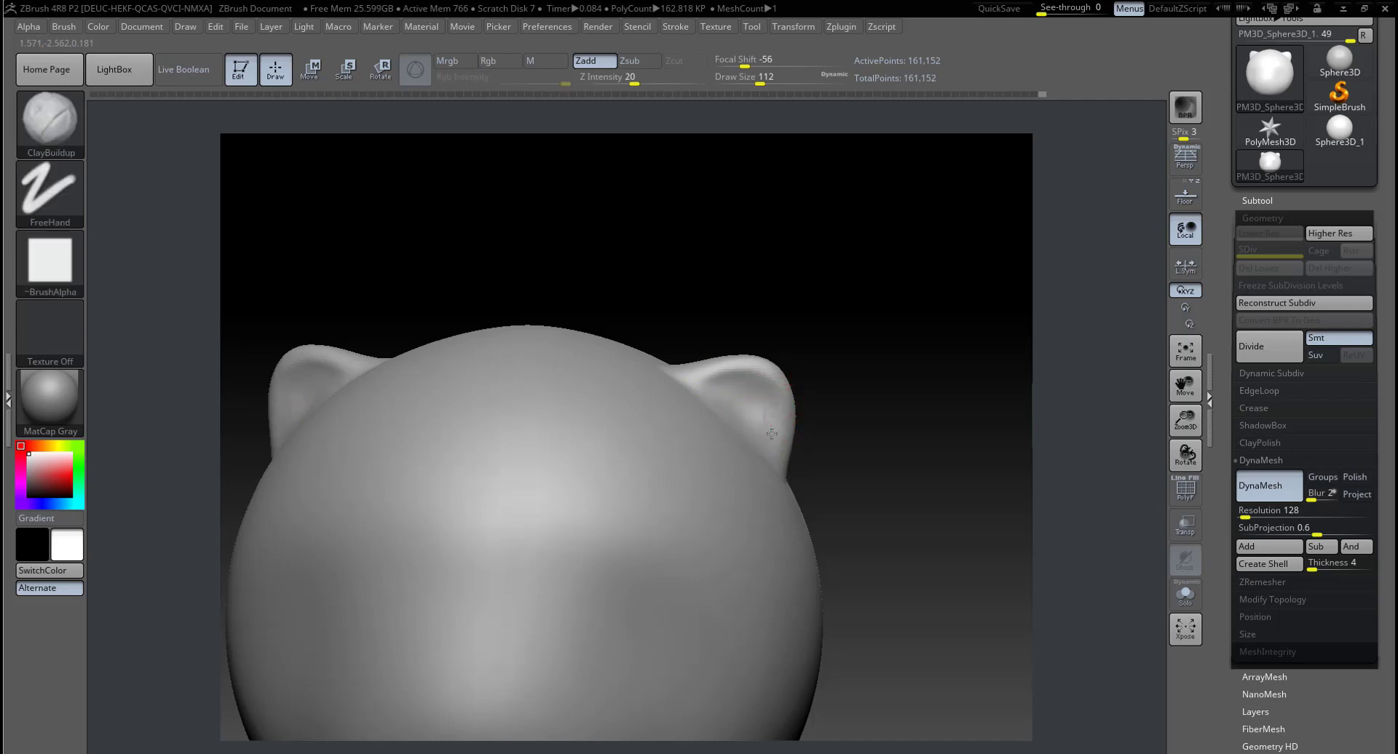
{"action": "left_click_drag", "start_coordinate": [767, 419], "coordinate": [780, 391], "text": "shift"}
{"action": "left_click_drag", "start_coordinate": [784, 448], "coordinate": [699, 399], "text": "shift"}
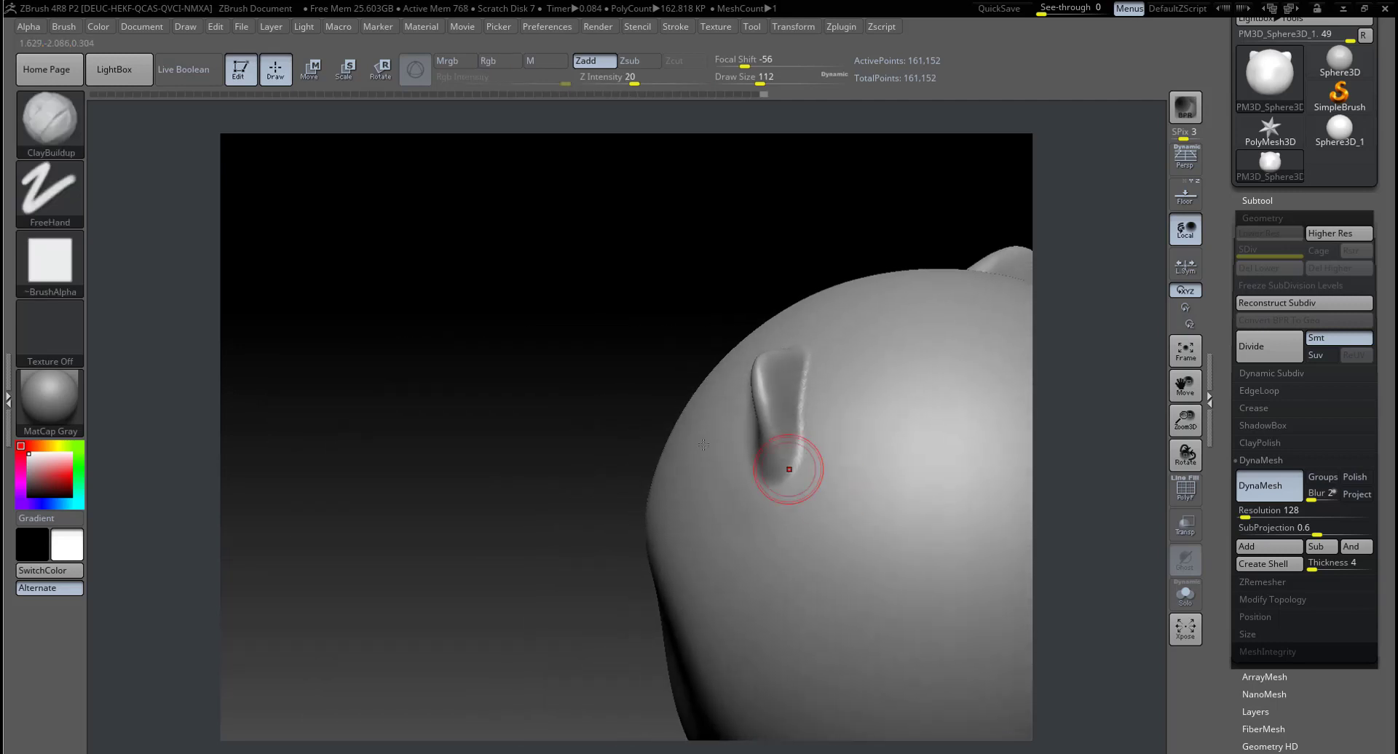
{"action": "mouse_move", "coordinate": [474, 404]}
{"action": "left_mouse_down"}
{"action": "mouse_move", "coordinate": [546, 366]}
{"action": "mouse_move", "coordinate": [658, 444]}
{"action": "left_mouse_up"}
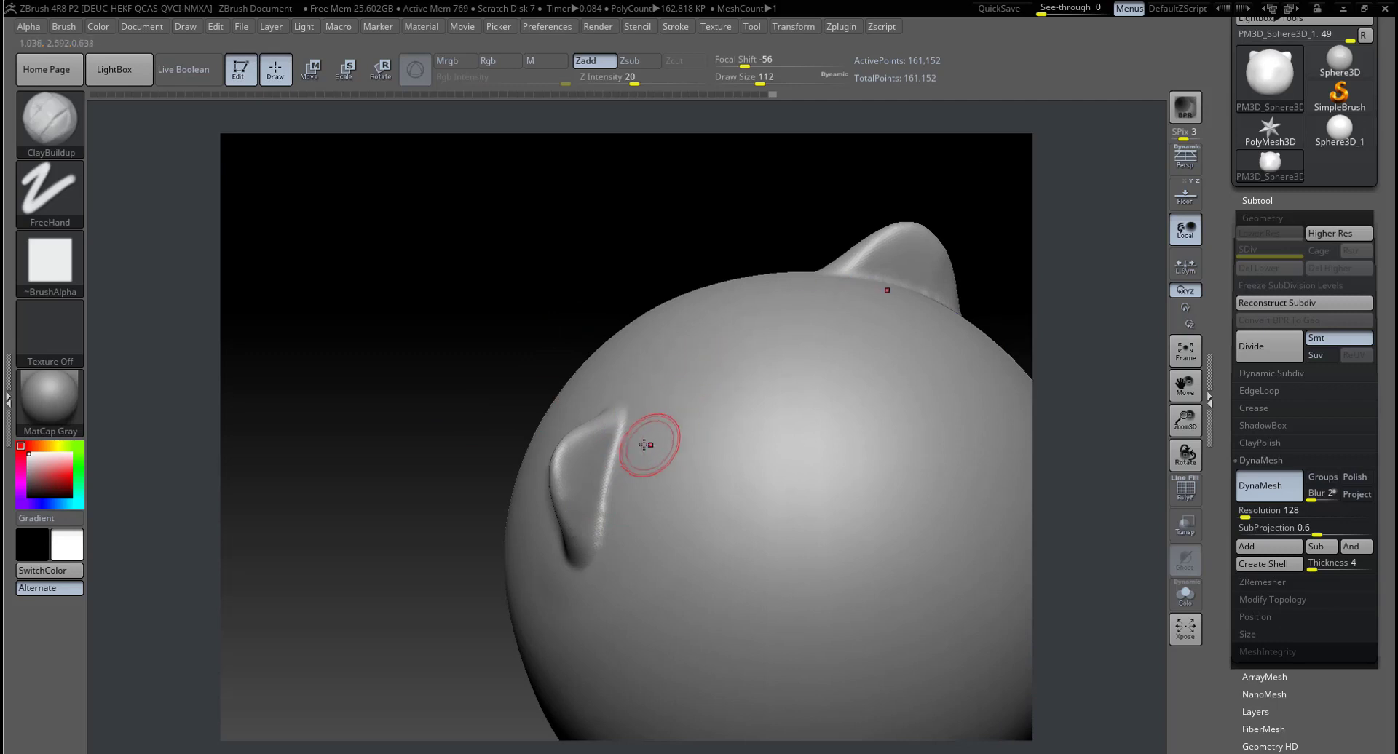
{"action": "key", "text": "b"}
{"action": "key", "text": "i"}
{"action": "key", "text": "n"}
{"action": "key", "text": "space"}
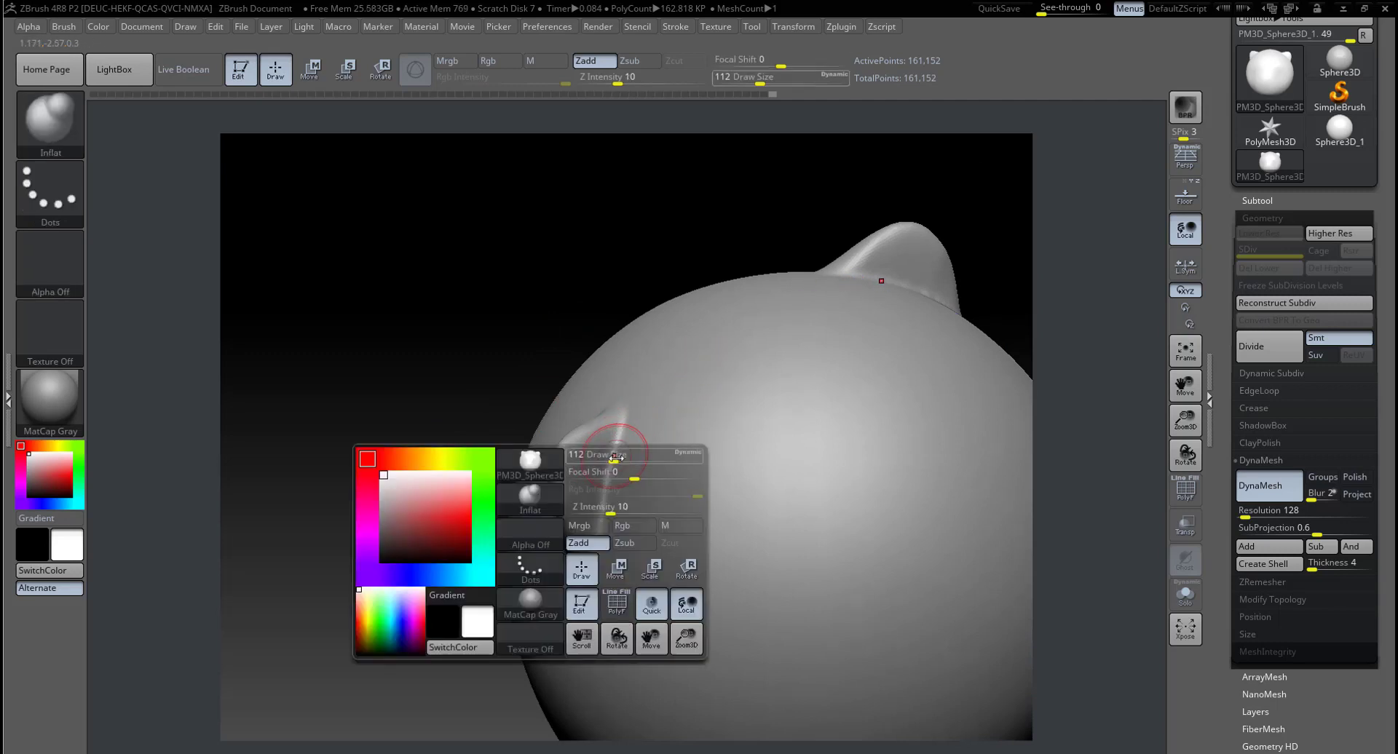
Step: Adjust the brush size and orbit the head so the right ear faces front
{"action": "mouse_move", "coordinate": [615, 461]}
{"action": "left_mouse_down"}
{"action": "mouse_move", "coordinate": [630, 461]}
{"action": "mouse_move", "coordinate": [577, 468]}
{"action": "mouse_move", "coordinate": [609, 437]}
{"action": "mouse_move", "coordinate": [604, 471]}
{"action": "left_mouse_up"}
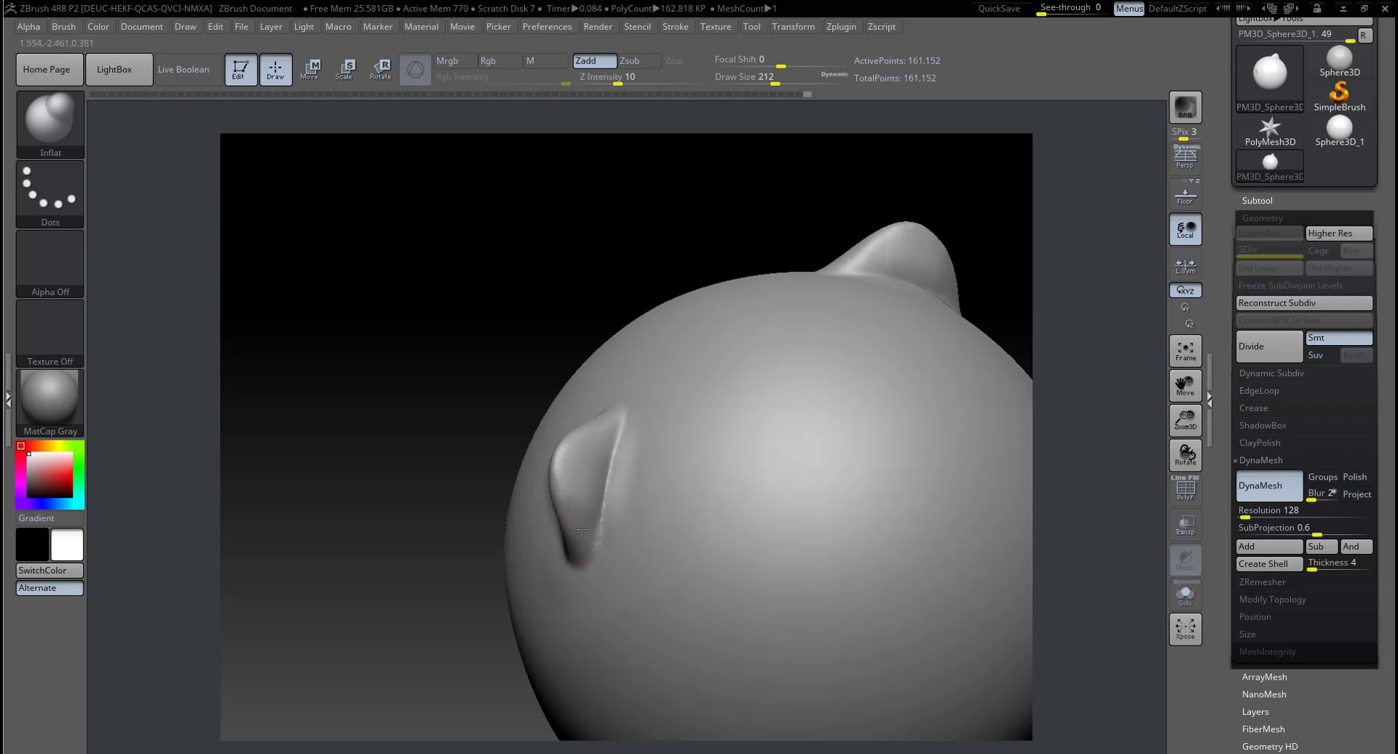
{"action": "mouse_move", "coordinate": [567, 468]}
{"action": "right_mouse_down"}
{"action": "mouse_move", "coordinate": [462, 349]}
{"action": "mouse_move", "coordinate": [587, 430]}
{"action": "right_mouse_up"}
{"action": "key", "text": "space"}
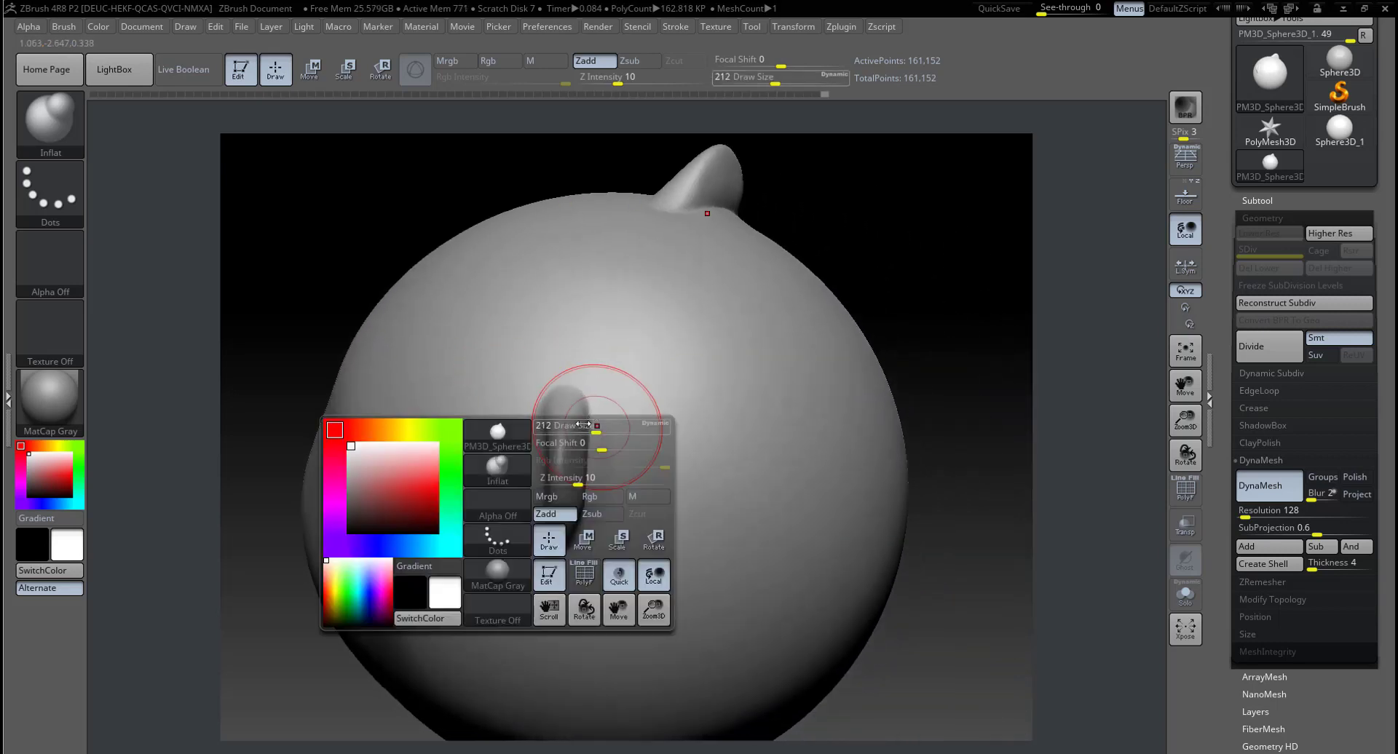
{"action": "left_click_drag", "start_coordinate": [587, 431], "coordinate": [577, 432]}
{"action": "right_click_drag", "start_coordinate": [740, 422], "coordinate": [837, 434]}
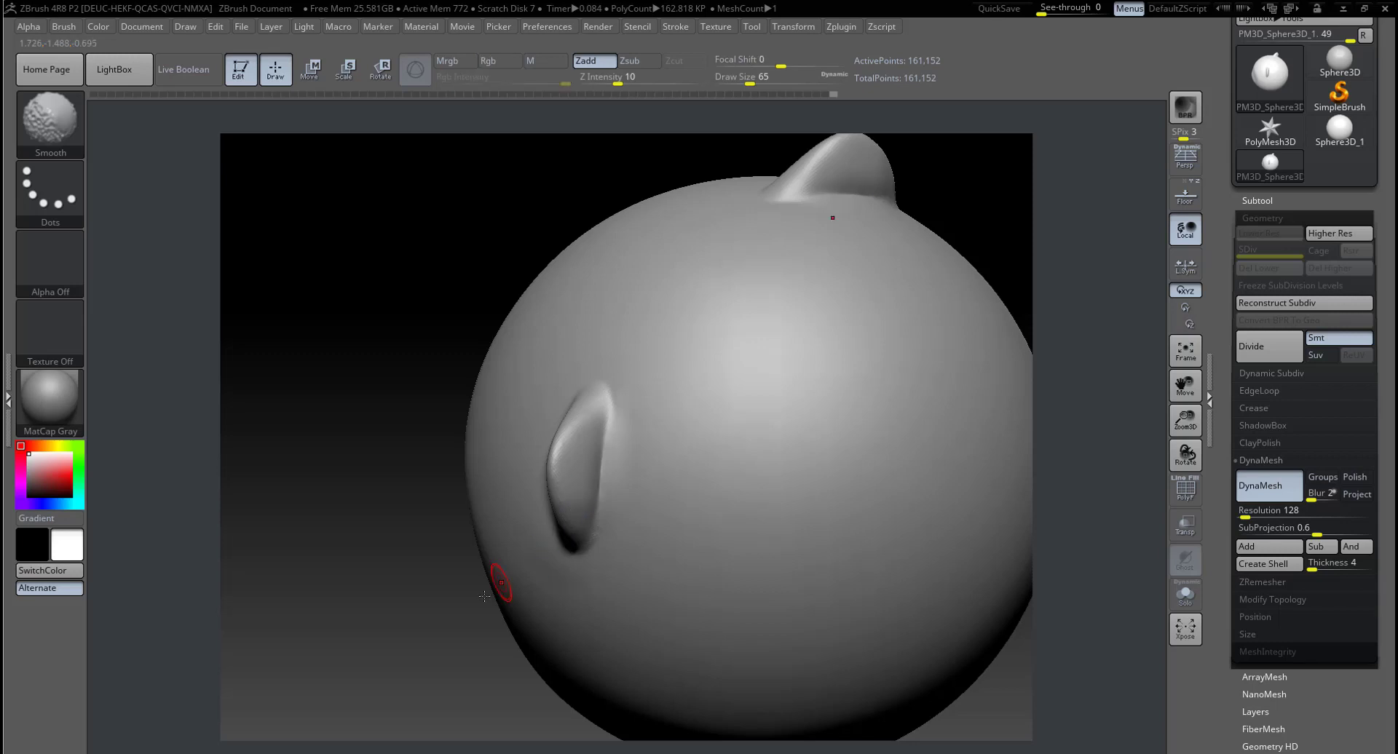
{"action": "right_click_drag", "start_coordinate": [499, 577], "coordinate": [593, 461]}
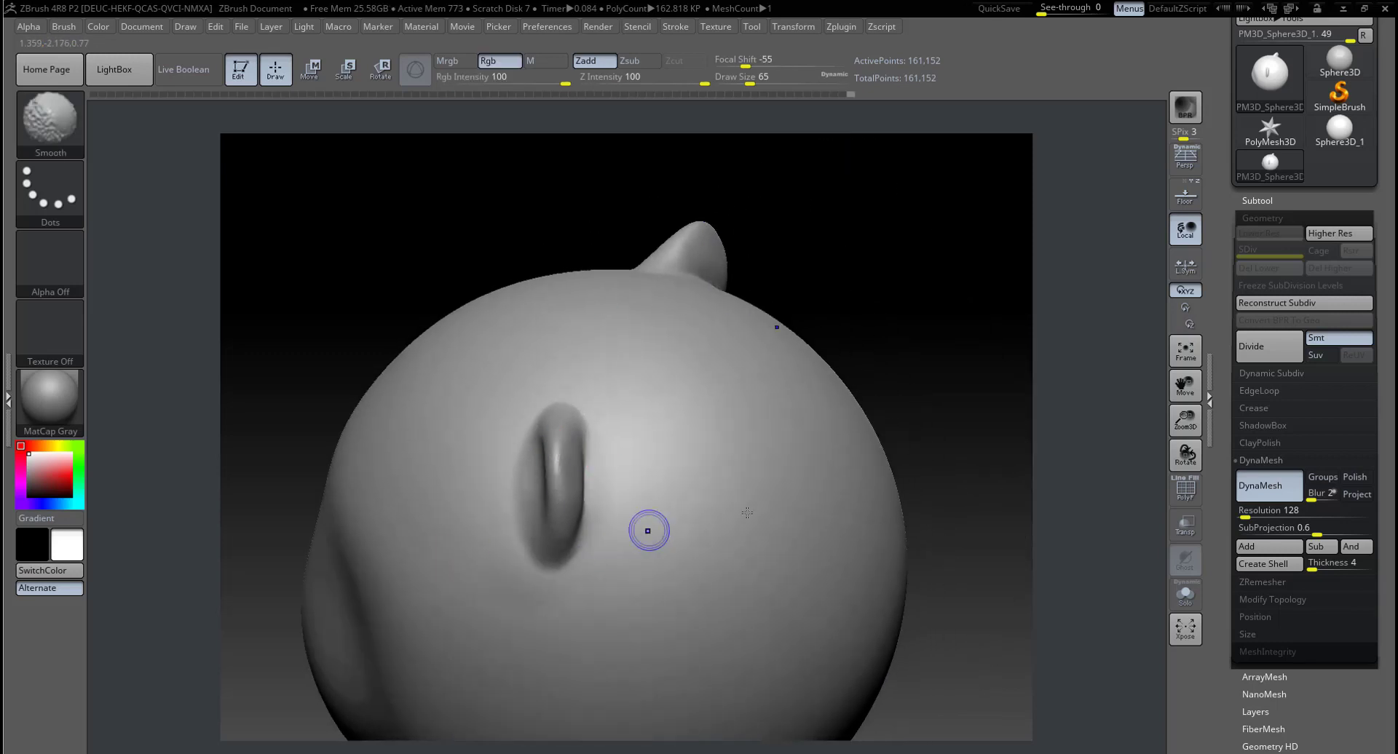
{"action": "mouse_move", "coordinate": [648, 530]}
{"action": "right_mouse_down"}
{"action": "mouse_move", "coordinate": [736, 519]}
{"action": "mouse_move", "coordinate": [862, 442]}
{"action": "mouse_move", "coordinate": [897, 472]}
{"action": "mouse_move", "coordinate": [761, 422]}
{"action": "right_mouse_up"}
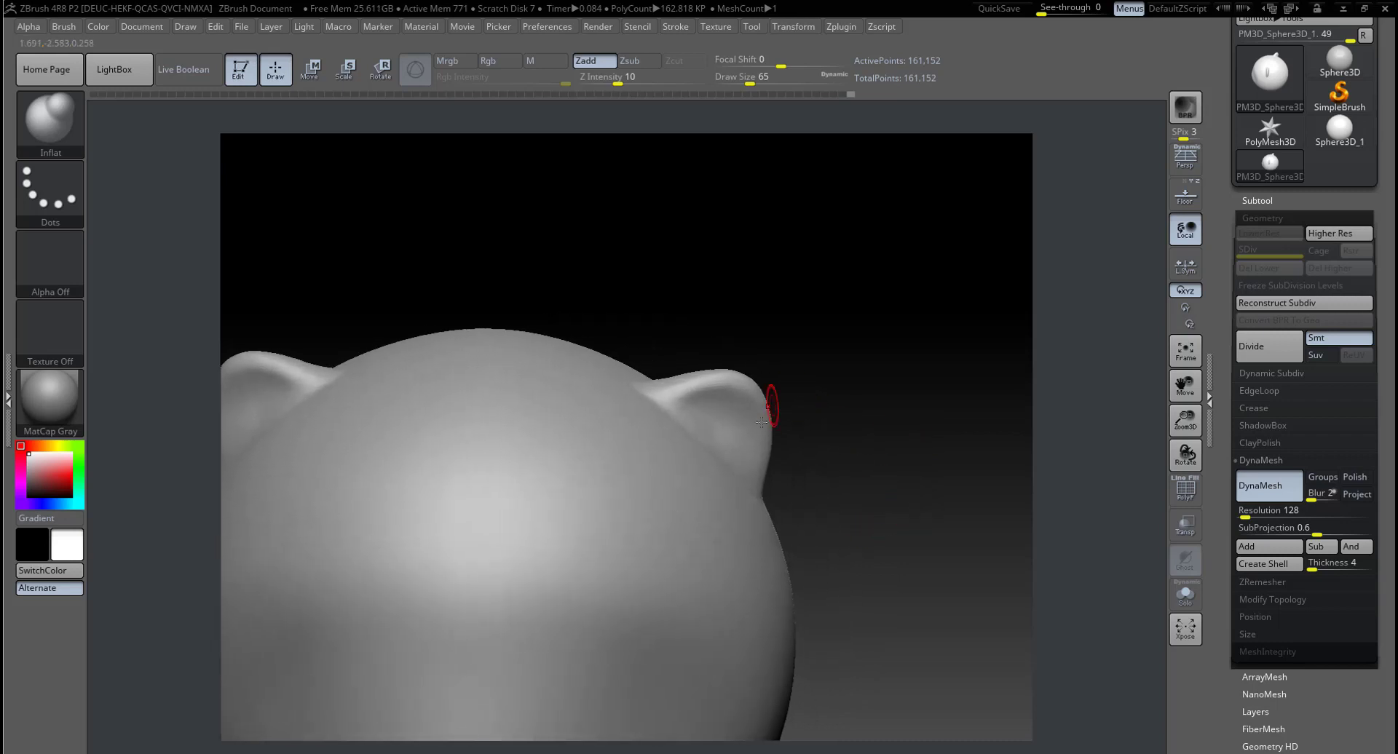
Step: Set Draw Size to 132, Shift-smooth the right ear's hollow, and frame the whole head
{"action": "key", "text": "space"}
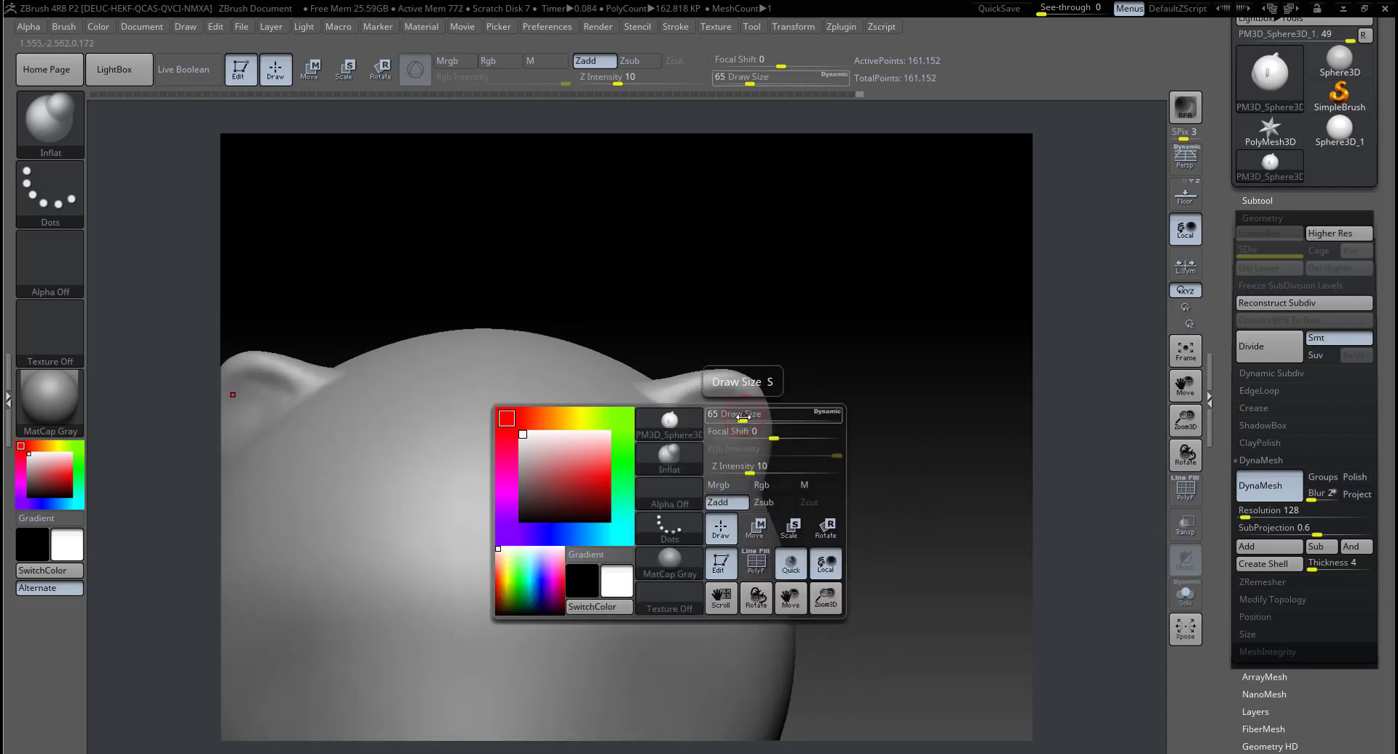
{"action": "left_click_drag", "start_coordinate": [719, 401], "coordinate": [743, 402]}
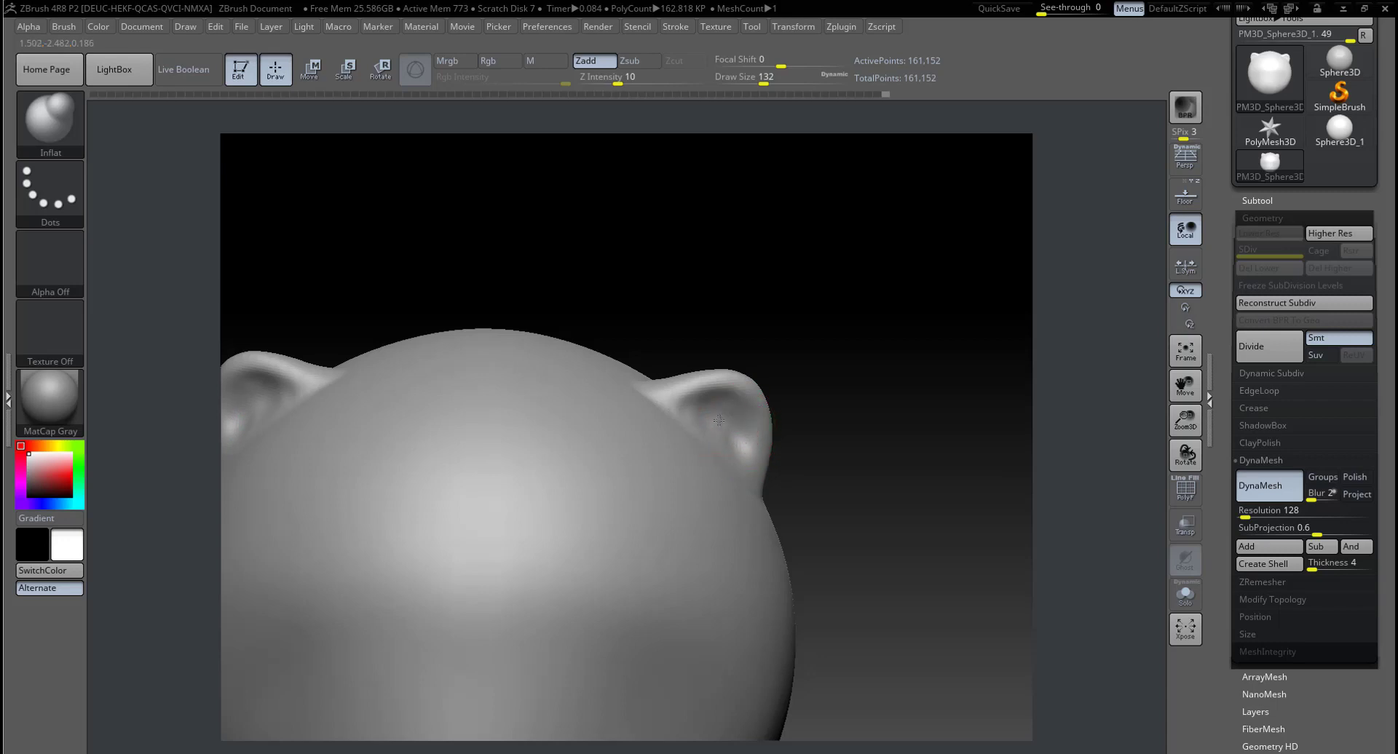
{"action": "key", "text": "shift"}
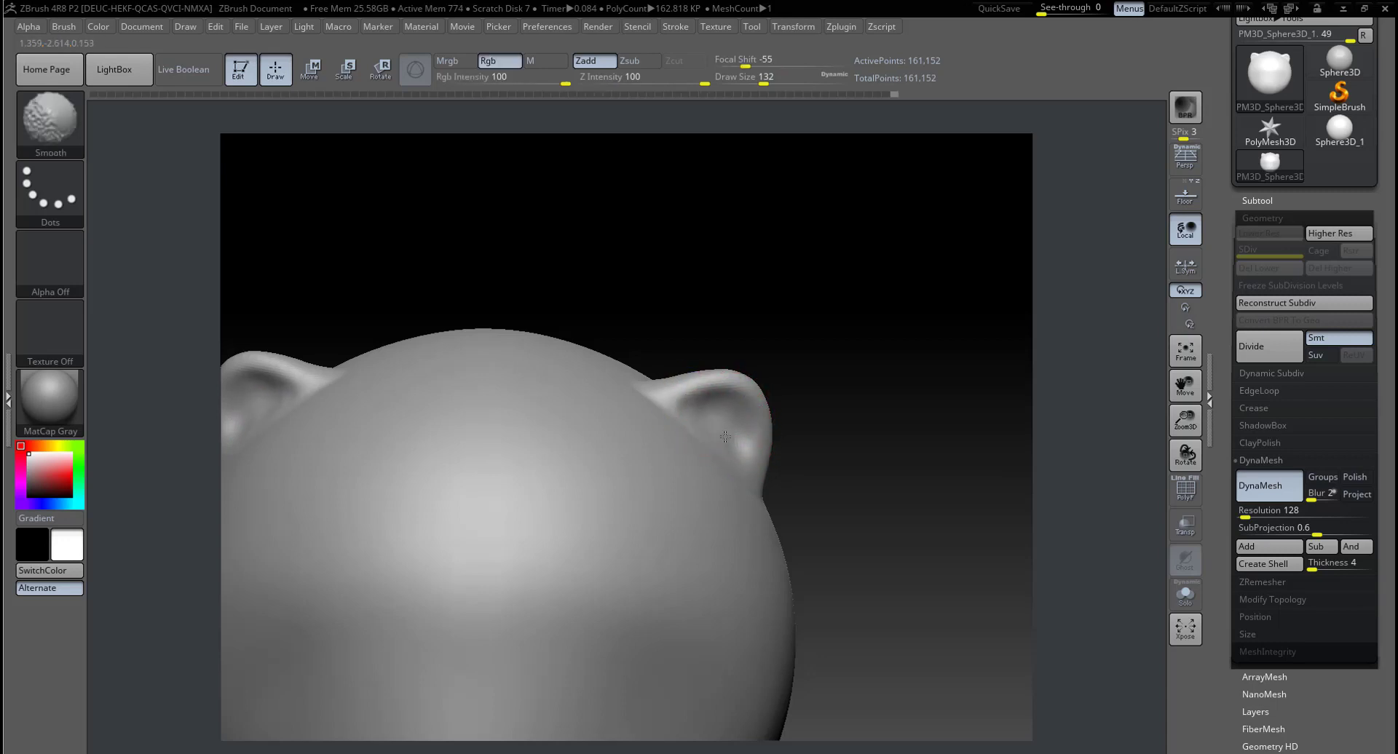
{"action": "left_click_drag", "start_coordinate": [722, 420], "coordinate": [712, 409], "text": "shift"}
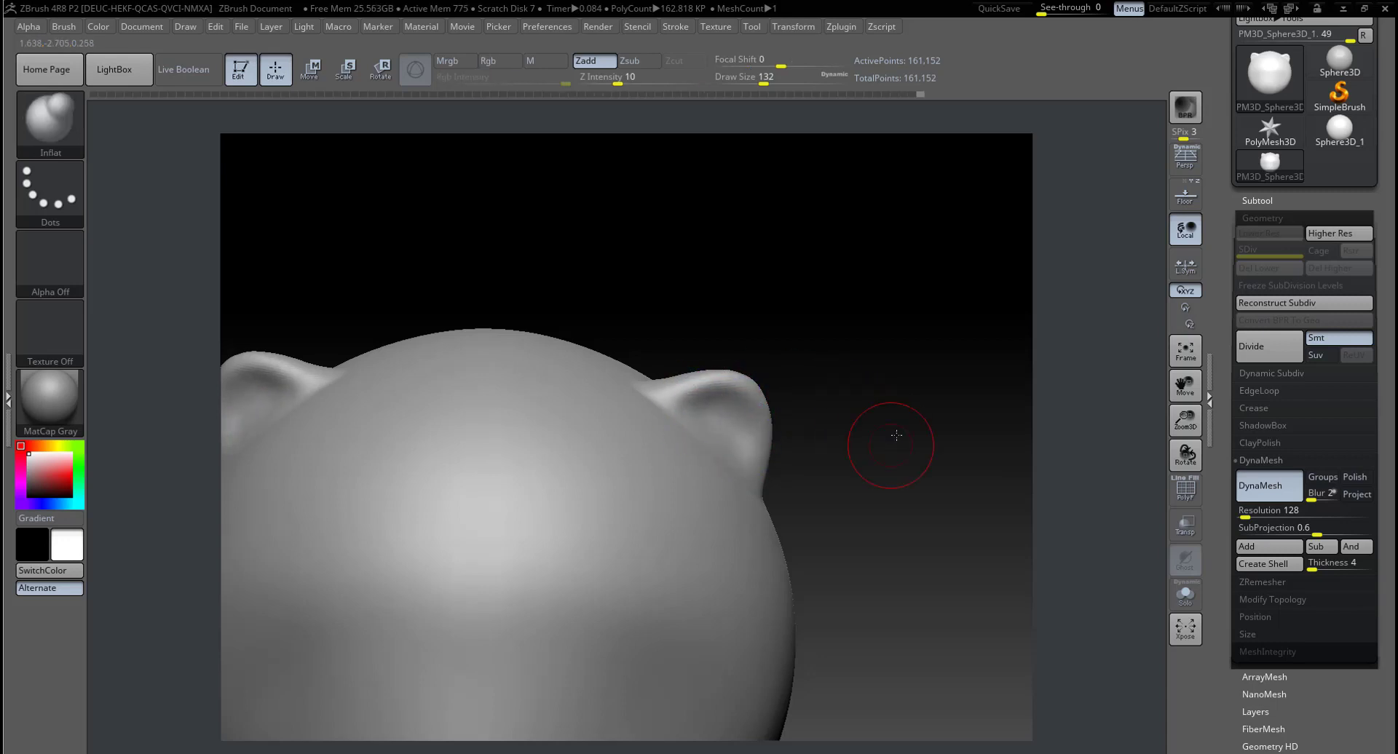
{"action": "mouse_move", "coordinate": [896, 436]}
{"action": "left_mouse_down", "text": "alt"}
{"action": "mouse_move", "coordinate": [829, 420]}
{"action": "mouse_move", "coordinate": [834, 526]}
{"action": "mouse_move", "coordinate": [961, 495]}
{"action": "mouse_move", "coordinate": [851, 490]}
{"action": "mouse_move", "coordinate": [885, 486]}
{"action": "left_mouse_up", "text": "alt"}
{"action": "left_click_drag", "start_coordinate": [874, 549], "coordinate": [684, 503], "text": "alt"}
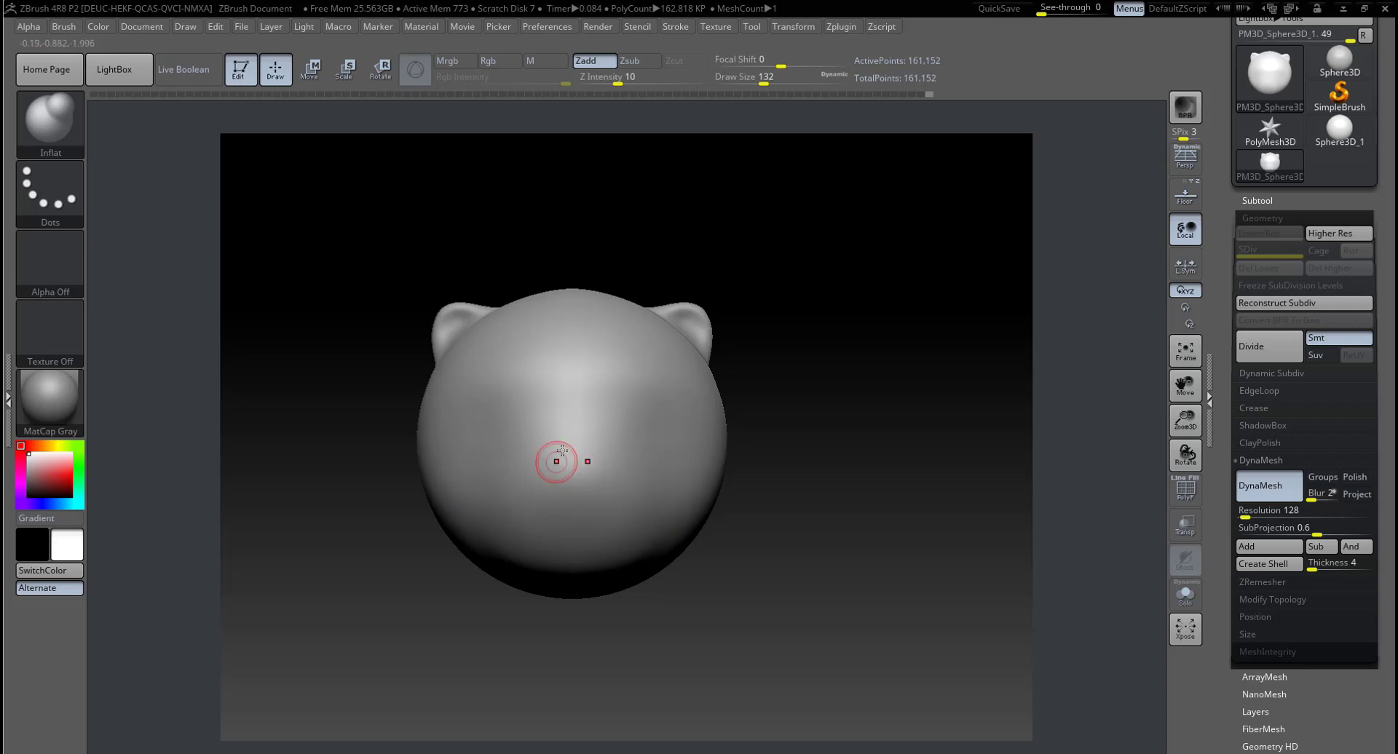
Step: Show the floor grid with the bear reference and mask a round patch under the head
{"action": "left_click", "coordinate": [1183, 198]}
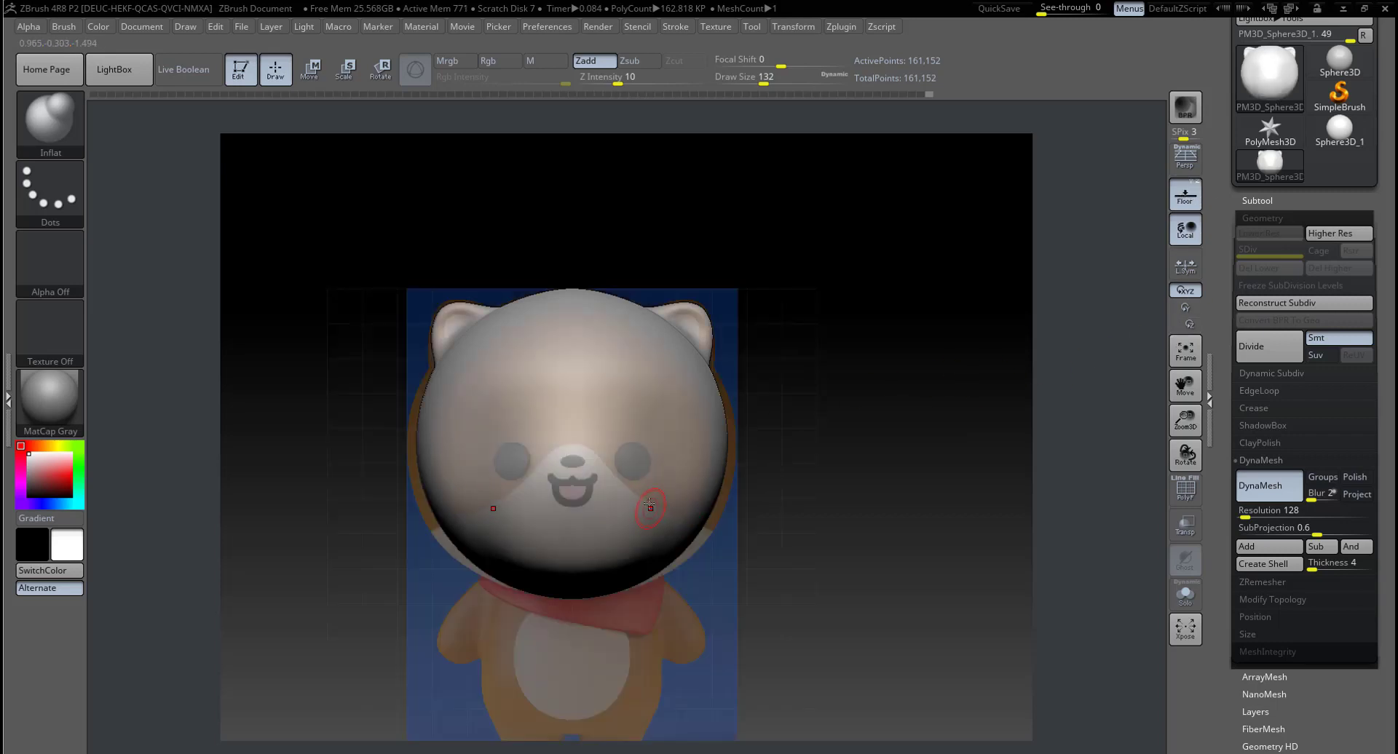
{"action": "left_click_drag", "start_coordinate": [776, 560], "coordinate": [738, 474], "text": "alt"}
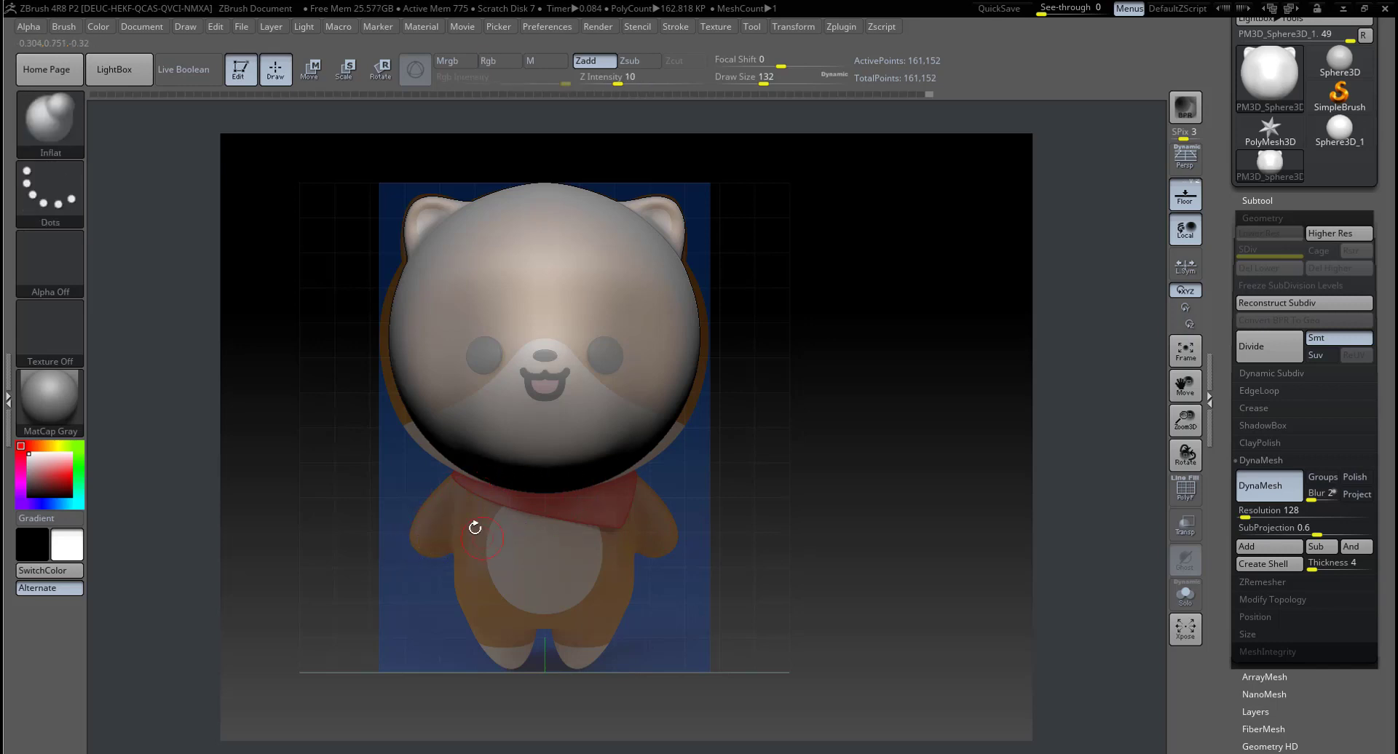
{"action": "mouse_move", "coordinate": [419, 539]}
{"action": "left_mouse_down", "text": "ctrl"}
{"action": "mouse_move", "coordinate": [606, 537]}
{"action": "mouse_move", "coordinate": [780, 393]}
{"action": "mouse_move", "coordinate": [781, 489]}
{"action": "mouse_move", "coordinate": [799, 483]}
{"action": "left_mouse_up", "text": "ctrl"}
Step: Hide the floor, invert the mask, and pick the Move brush at size 685
{"action": "left_click", "coordinate": [1191, 210]}
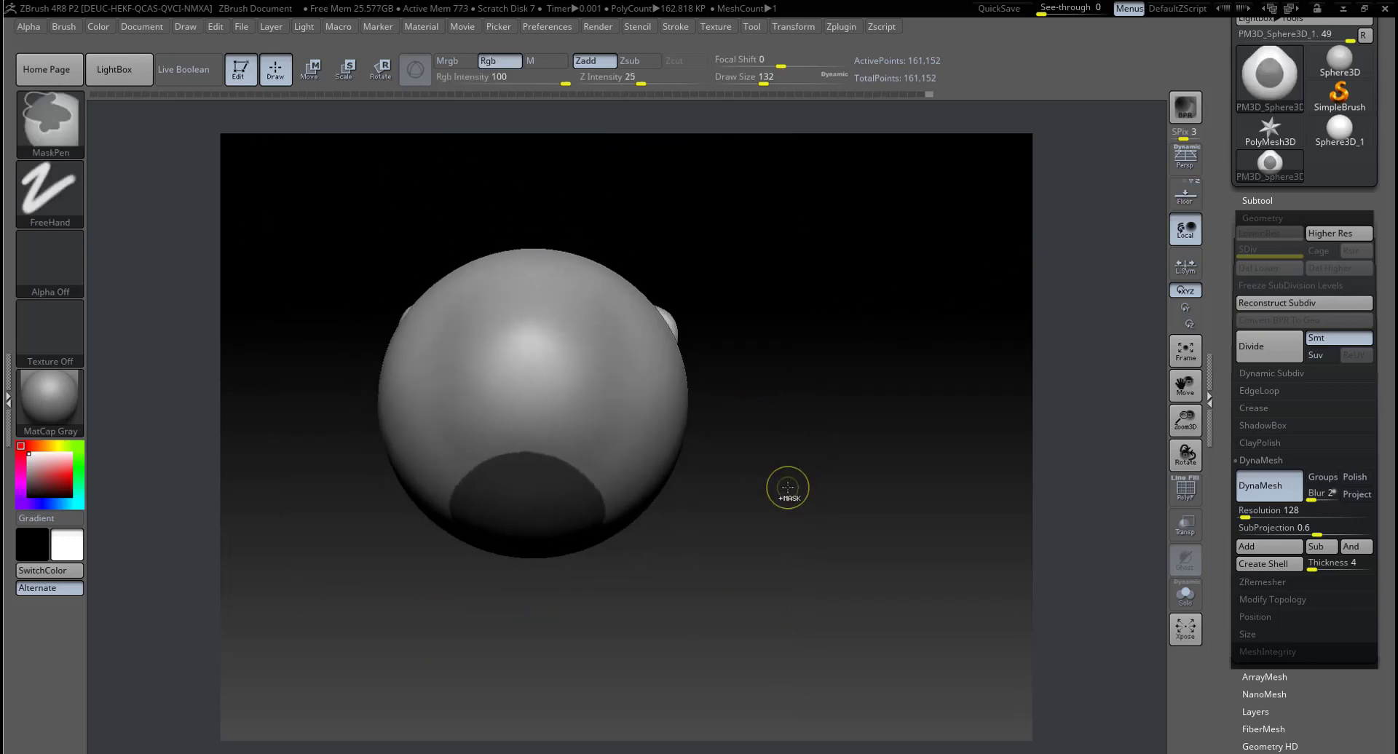
{"action": "left_click", "coordinate": [786, 491], "text": "ctrl"}
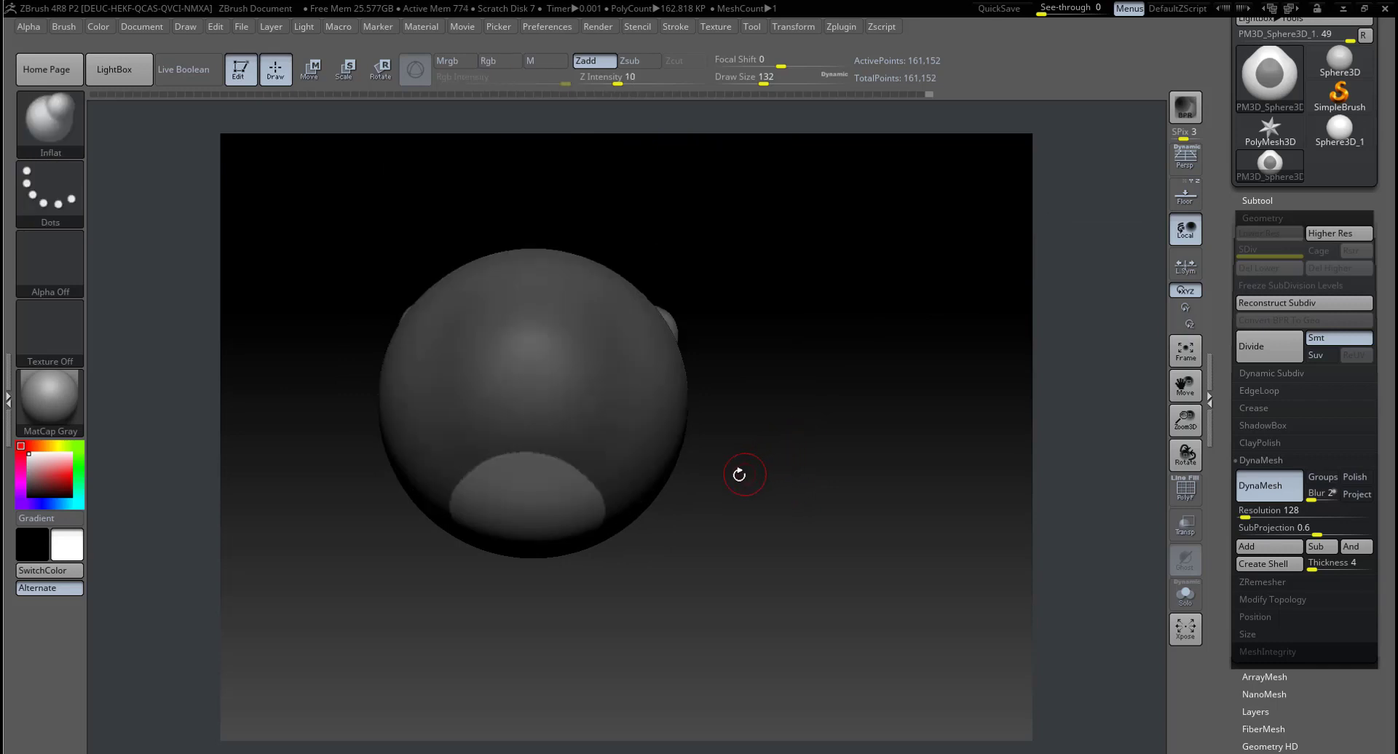
{"action": "key", "text": "space"}
{"action": "left_click_drag", "start_coordinate": [684, 472], "coordinate": [741, 481]}
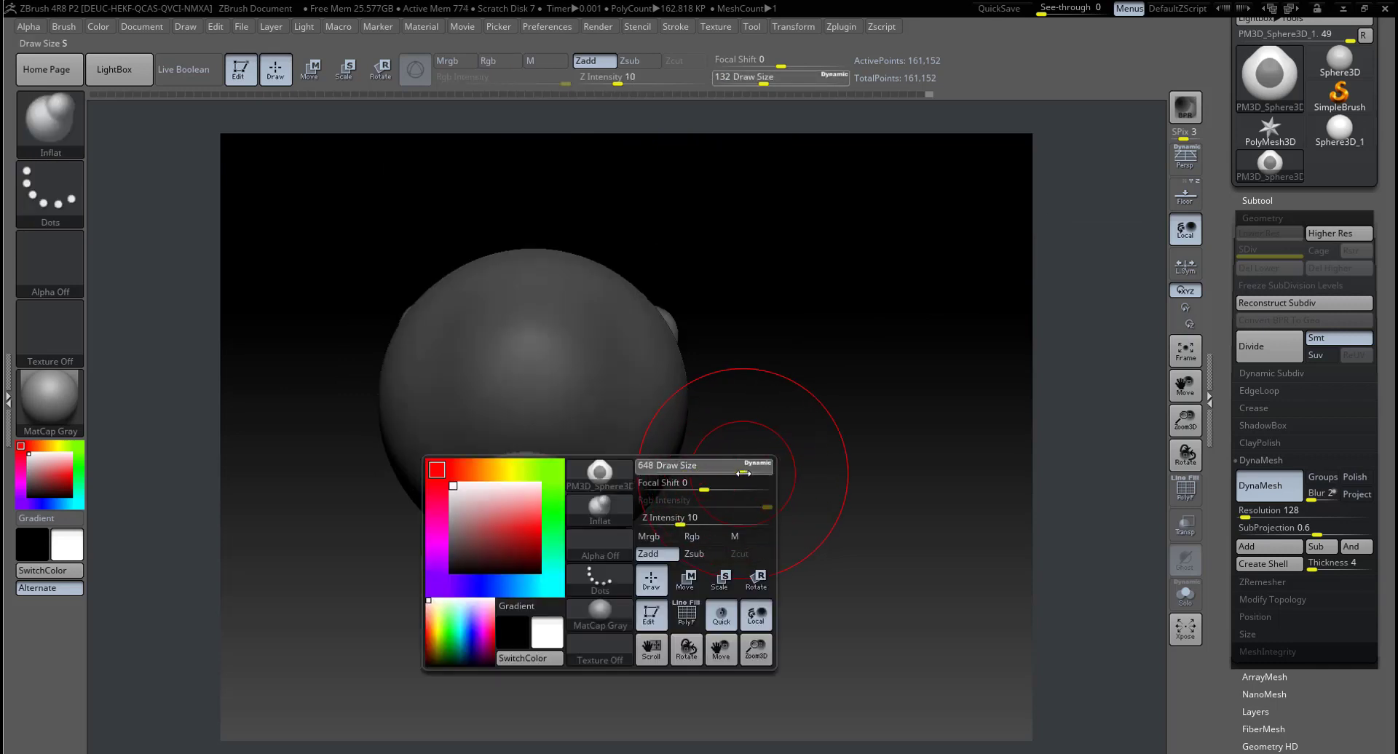
{"action": "key", "text": "b"}
{"action": "key", "text": "m"}
{"action": "key", "text": "v"}
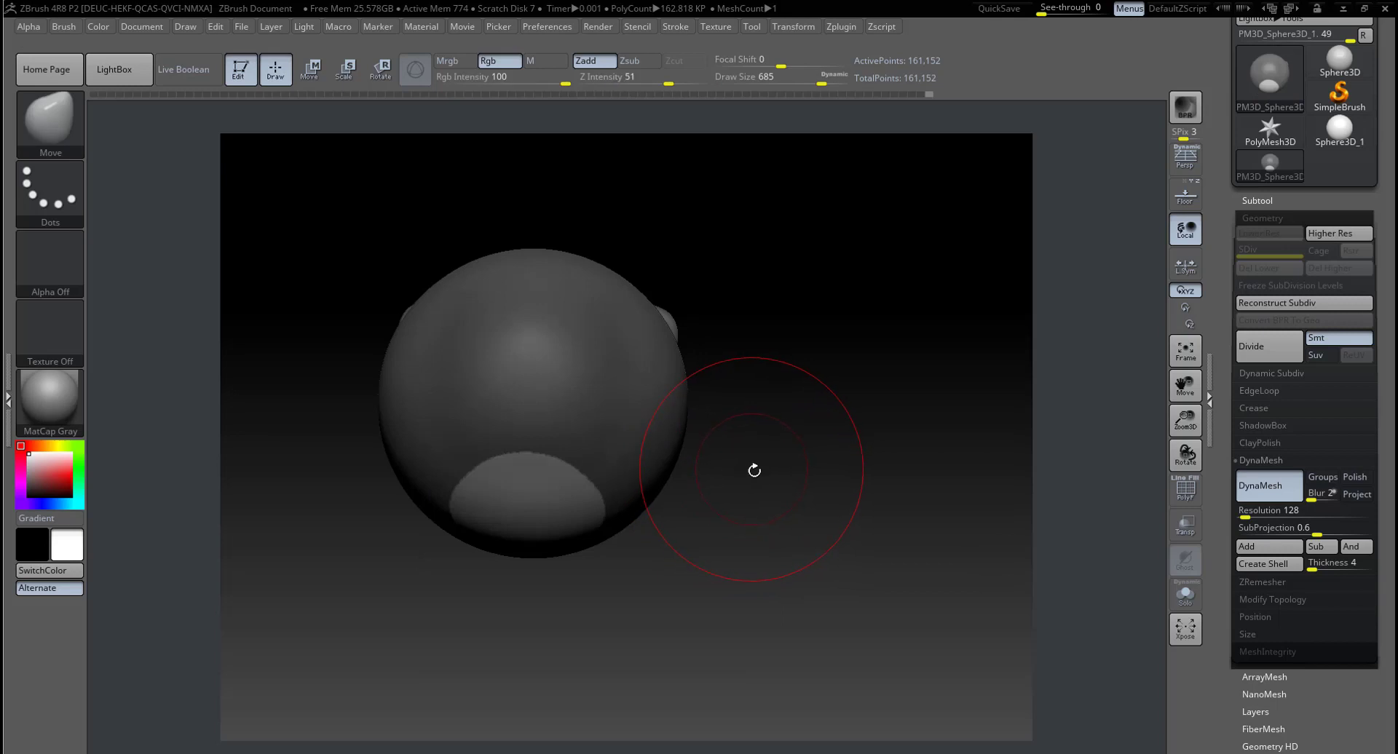
{"action": "left_click_drag", "start_coordinate": [752, 468], "coordinate": [801, 455]}
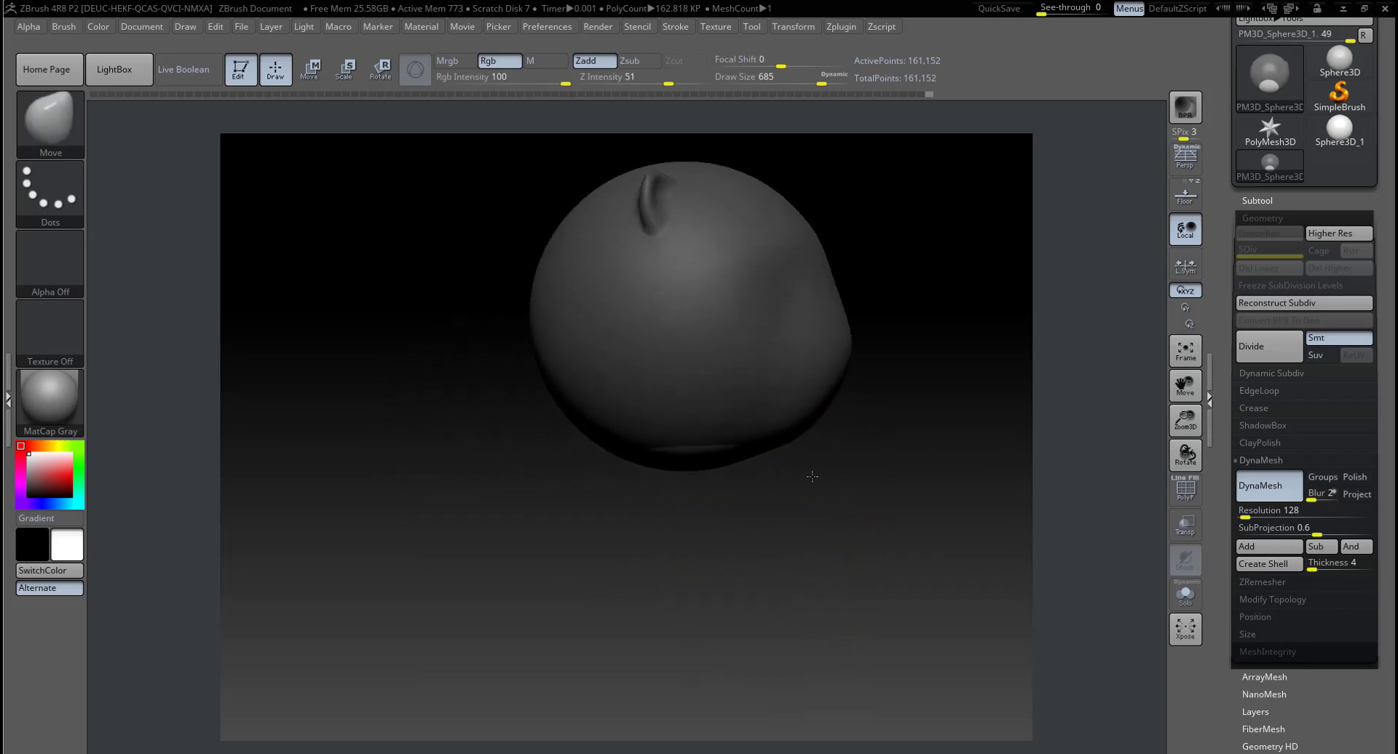
Step: Pull the sphere's bottom down into a body and round off its pointed tip
{"action": "mouse_move", "coordinate": [711, 451]}
{"action": "left_mouse_down"}
{"action": "mouse_move", "coordinate": [711, 653]}
{"action": "mouse_move", "coordinate": [774, 574]}
{"action": "mouse_move", "coordinate": [675, 587]}
{"action": "mouse_move", "coordinate": [717, 608]}
{"action": "mouse_move", "coordinate": [699, 626]}
{"action": "left_mouse_up"}
{"action": "key", "text": "ctrl+z"}
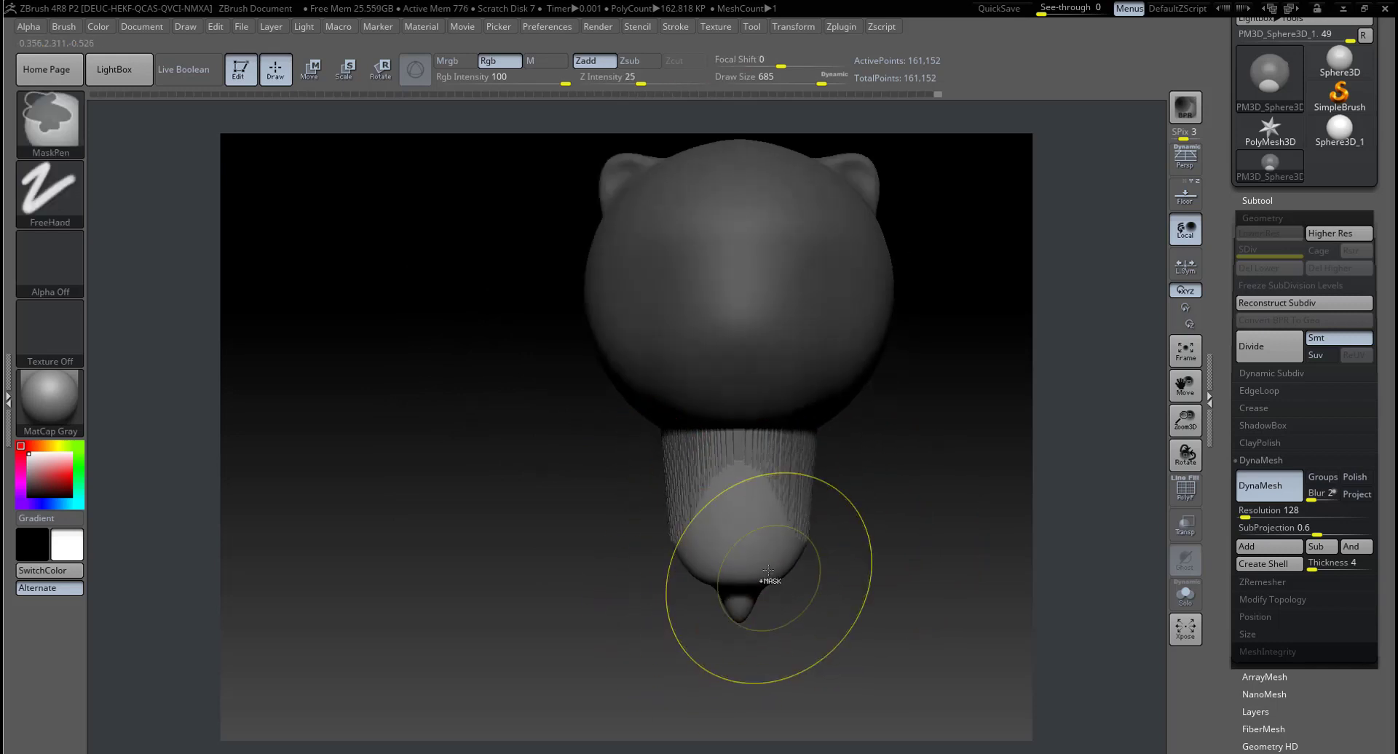
{"action": "key", "text": "ctrl+z"}
{"action": "key", "text": "ctrl+z"}
{"action": "mouse_move", "coordinate": [753, 516]}
{"action": "left_mouse_down"}
{"action": "mouse_move", "coordinate": [721, 484]}
{"action": "mouse_move", "coordinate": [675, 668]}
{"action": "left_mouse_up"}
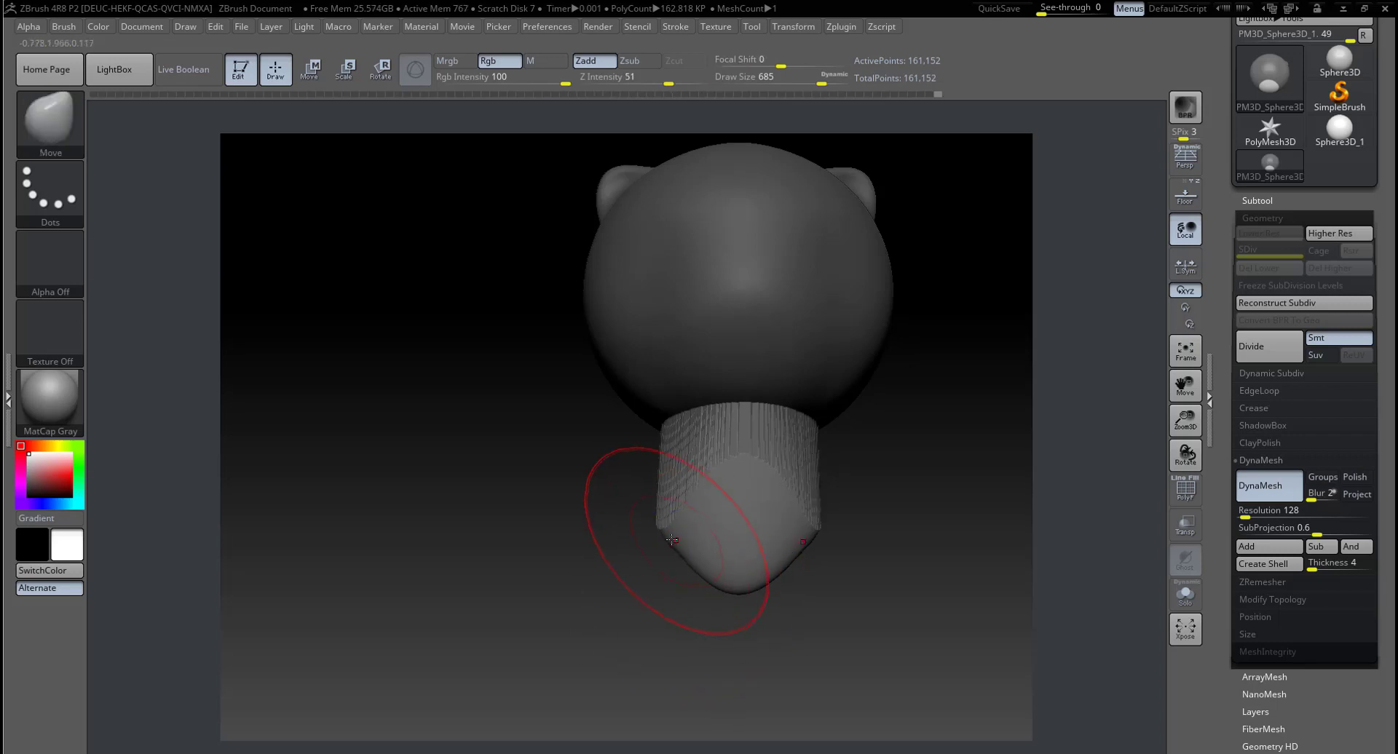
{"action": "left_click_drag", "start_coordinate": [670, 530], "coordinate": [673, 625]}
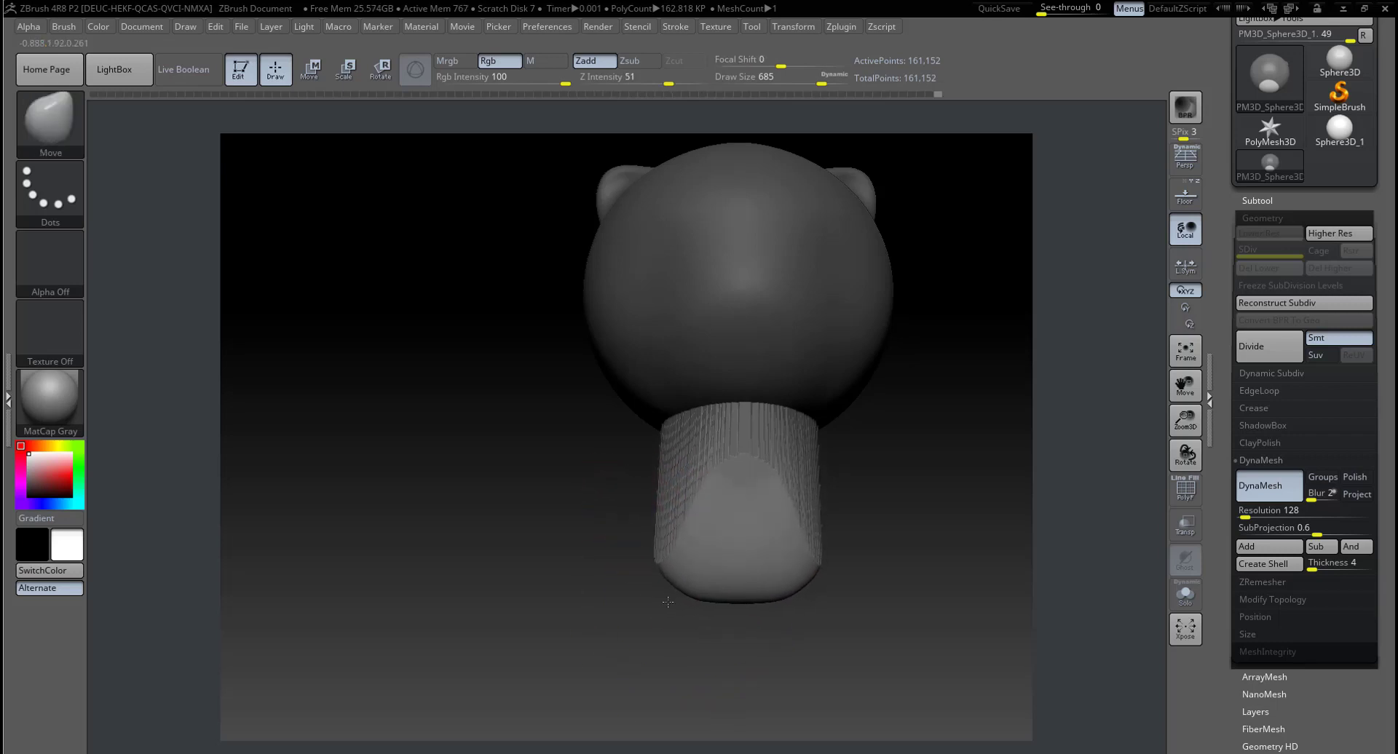
{"action": "mouse_move", "coordinate": [599, 543]}
{"action": "left_mouse_down"}
{"action": "mouse_move", "coordinate": [748, 500]}
{"action": "mouse_move", "coordinate": [713, 513]}
{"action": "left_mouse_up"}
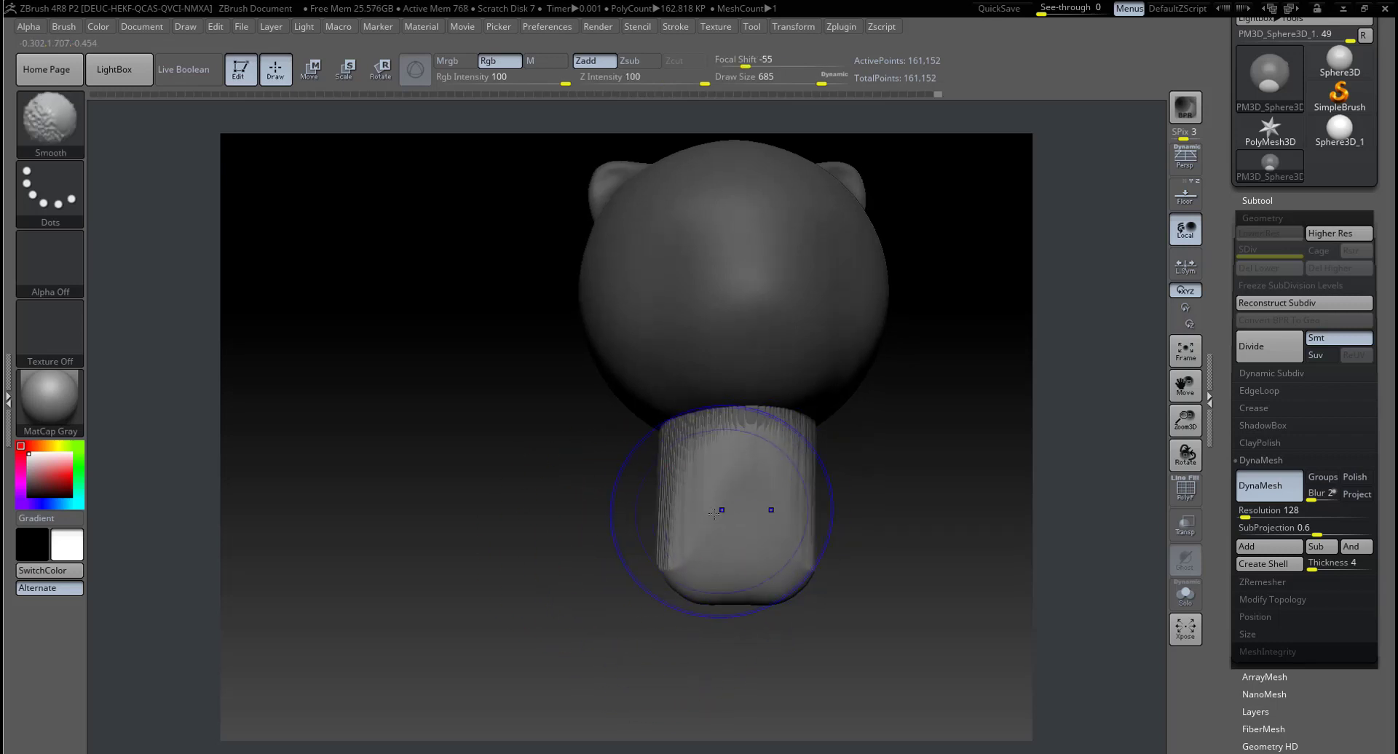
Step: Push the lower body into a fuller shape and smooth it from several angles
{"action": "left_click_drag", "start_coordinate": [772, 640], "coordinate": [718, 530]}
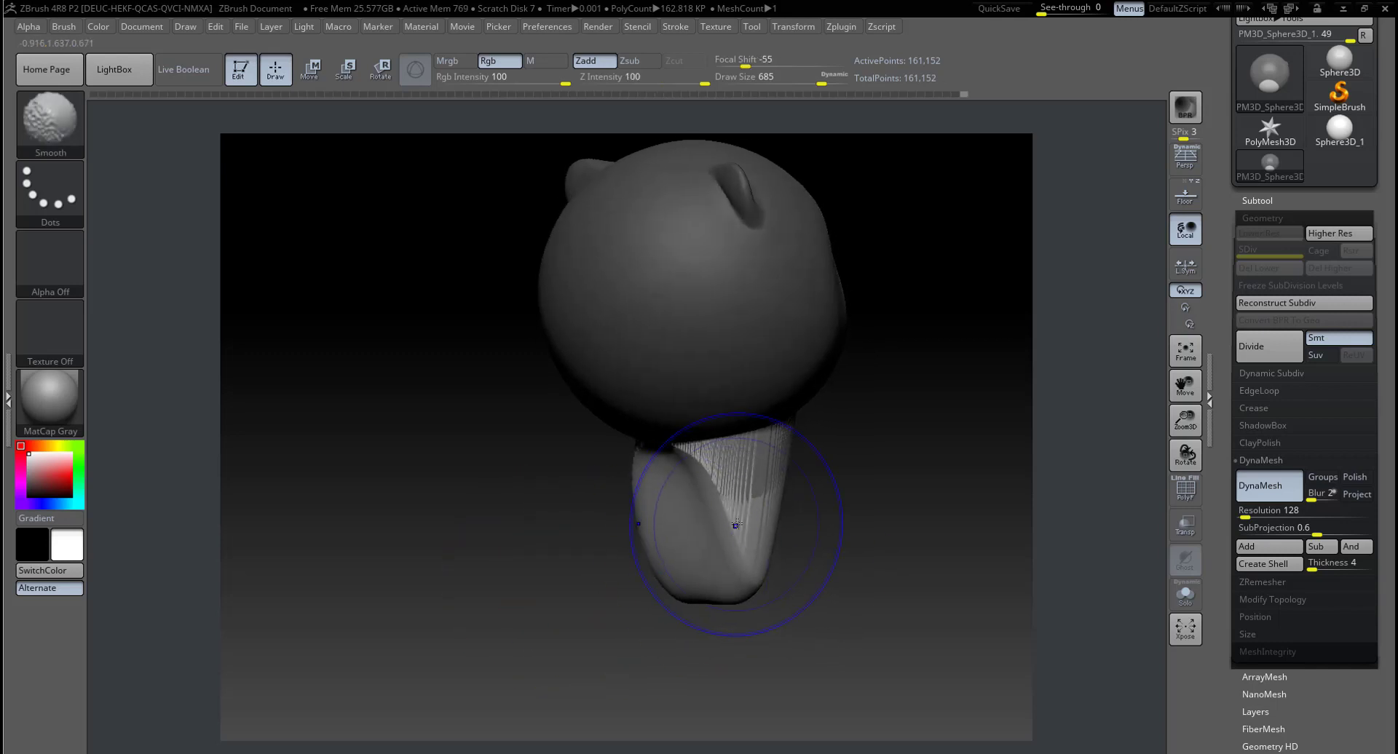
{"action": "mouse_move", "coordinate": [670, 468]}
{"action": "left_mouse_down"}
{"action": "mouse_move", "coordinate": [653, 522]}
{"action": "mouse_move", "coordinate": [670, 561]}
{"action": "mouse_move", "coordinate": [726, 585]}
{"action": "mouse_move", "coordinate": [692, 502]}
{"action": "left_mouse_up"}
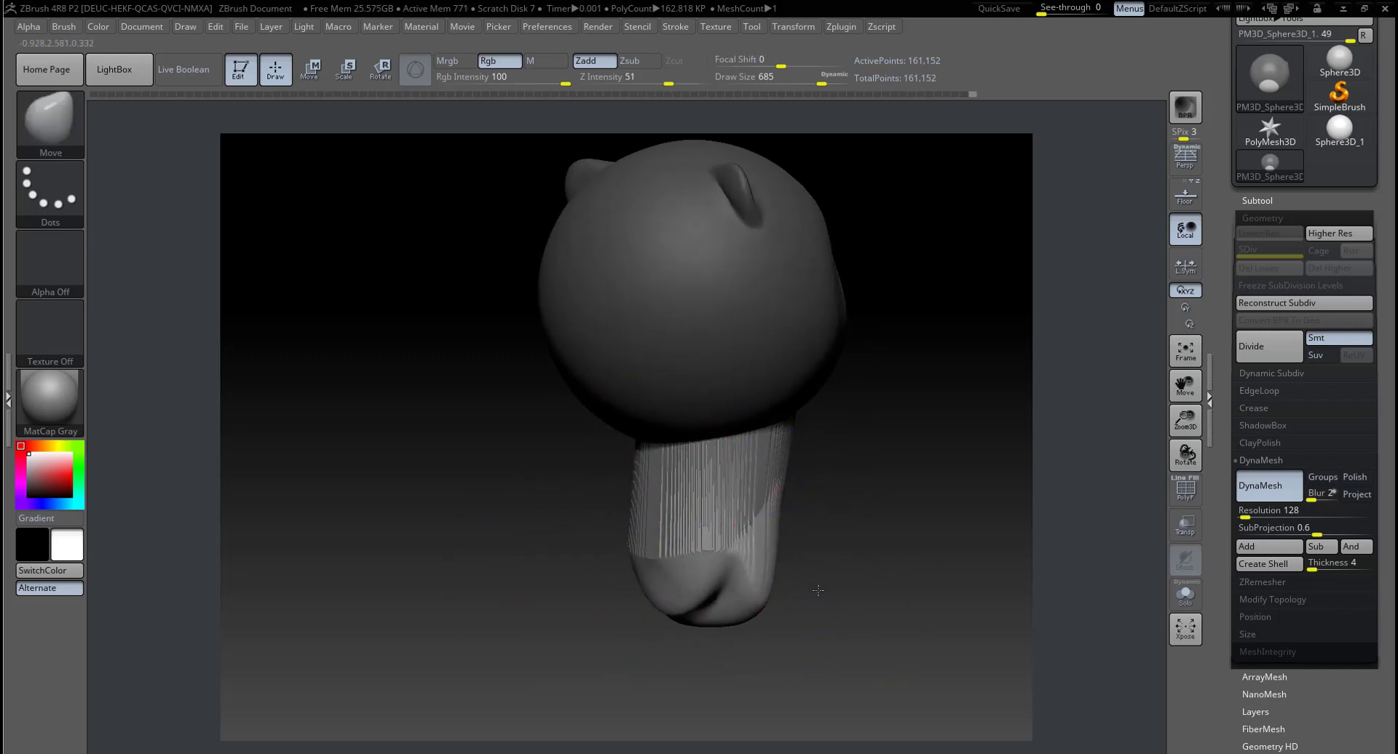
{"action": "left_click_drag", "start_coordinate": [771, 641], "coordinate": [728, 612]}
{"action": "left_click_drag", "start_coordinate": [728, 509], "coordinate": [730, 600], "text": "shift"}
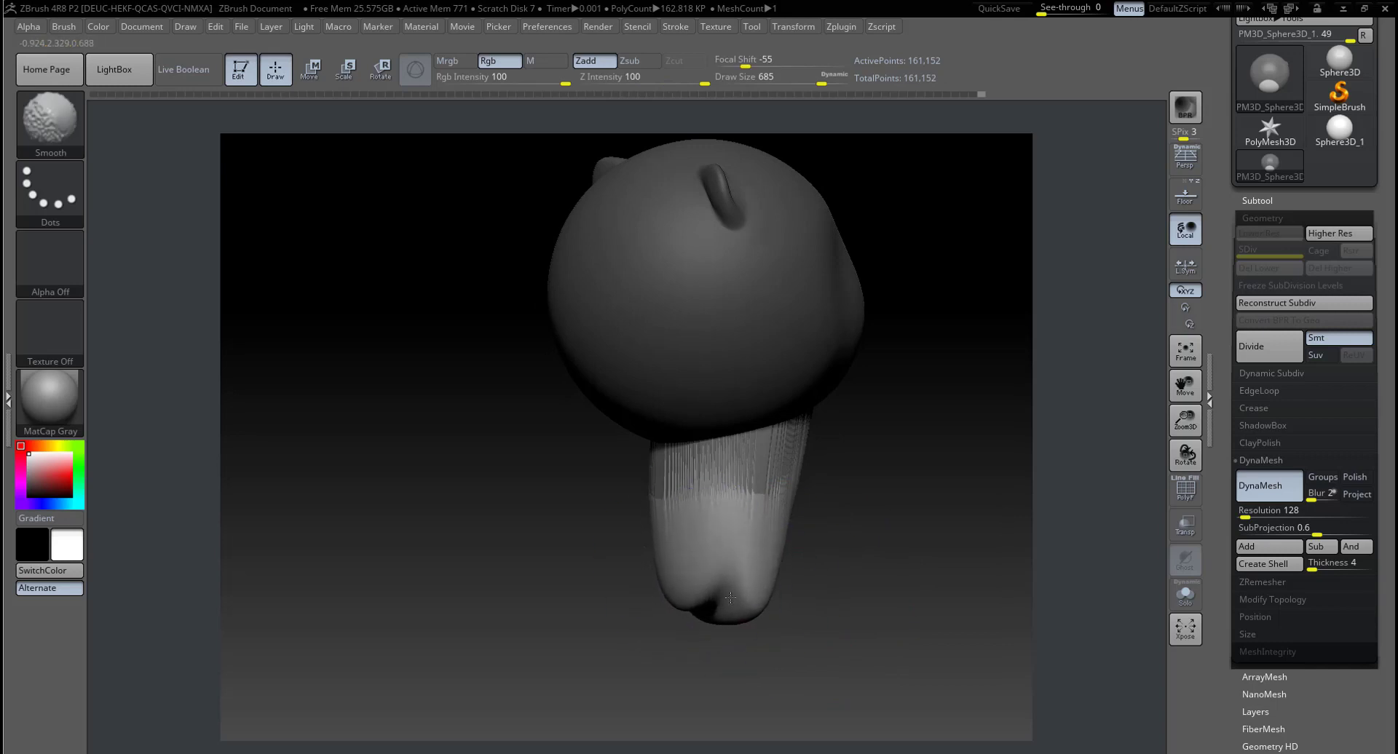
{"action": "left_click_drag", "start_coordinate": [843, 570], "coordinate": [640, 622]}
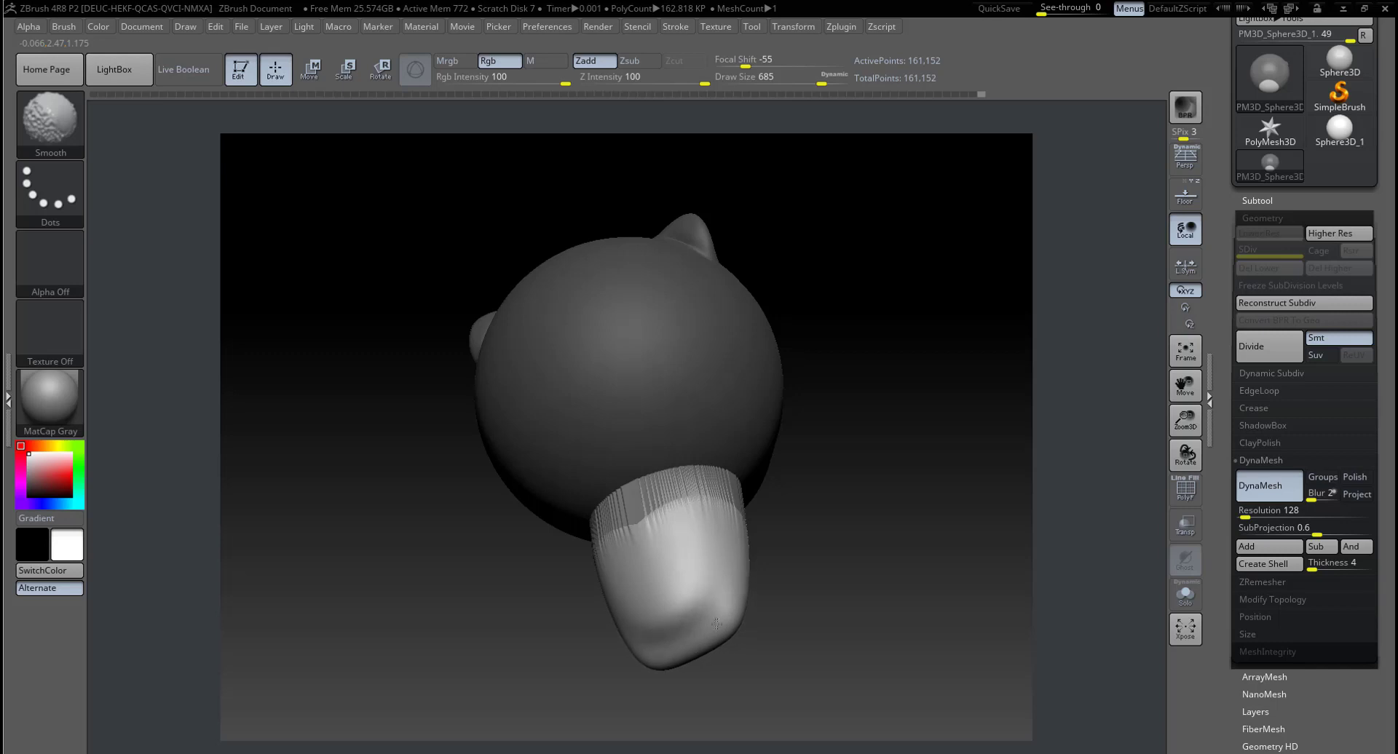
{"action": "mouse_move", "coordinate": [716, 617]}
{"action": "left_mouse_down"}
{"action": "mouse_move", "coordinate": [809, 582]}
{"action": "mouse_move", "coordinate": [665, 602]}
{"action": "left_mouse_up"}
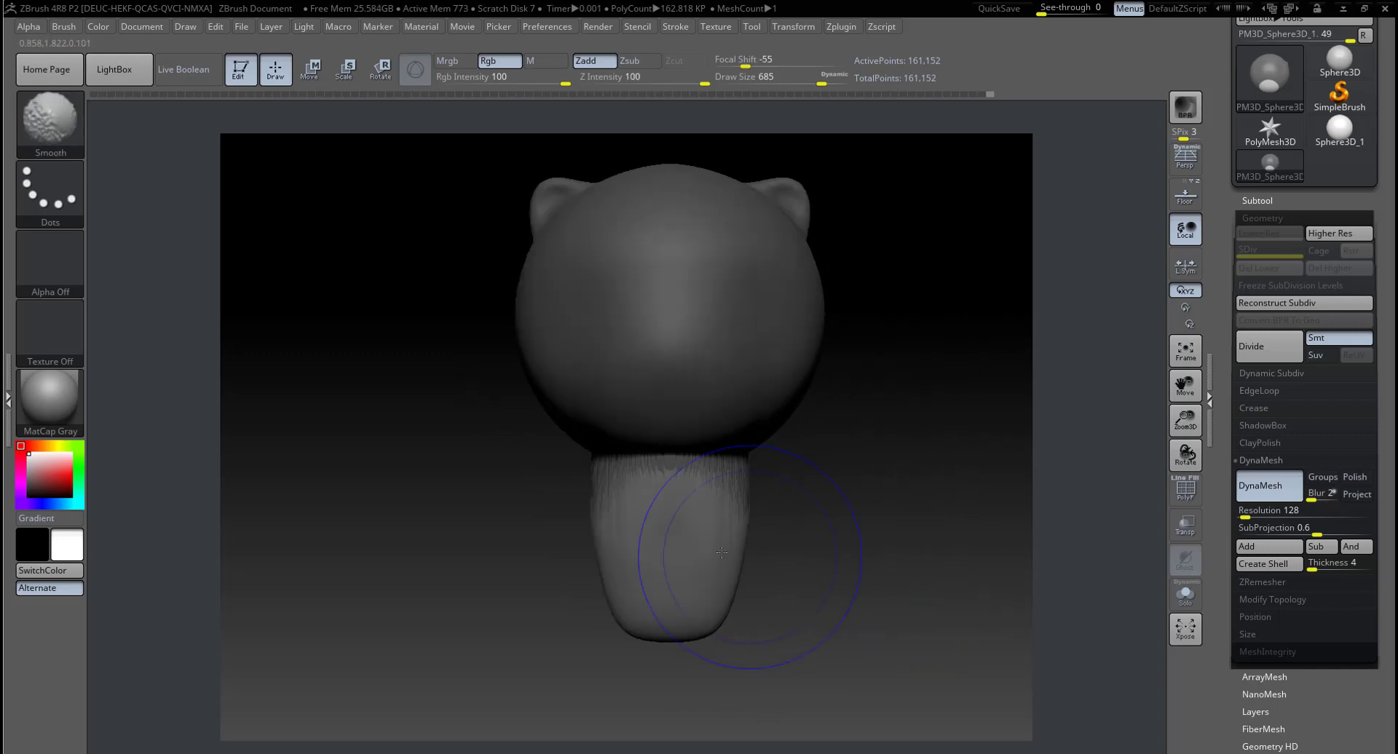
{"action": "left_click_drag", "start_coordinate": [767, 577], "coordinate": [881, 549]}
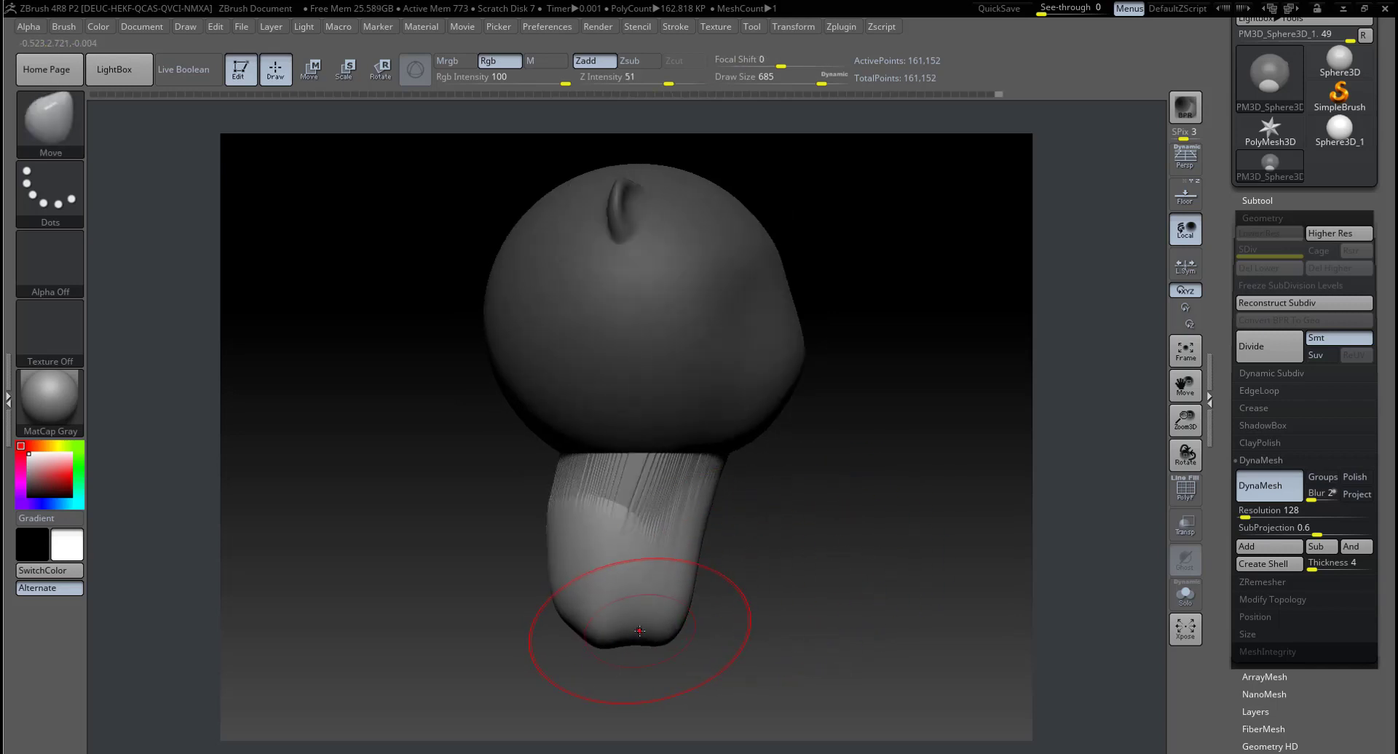
Step: At brush size 1000, straighten the body to hang below the head, then view front-on
{"action": "key", "text": "space"}
{"action": "left_click_drag", "start_coordinate": [680, 532], "coordinate": [732, 532]}
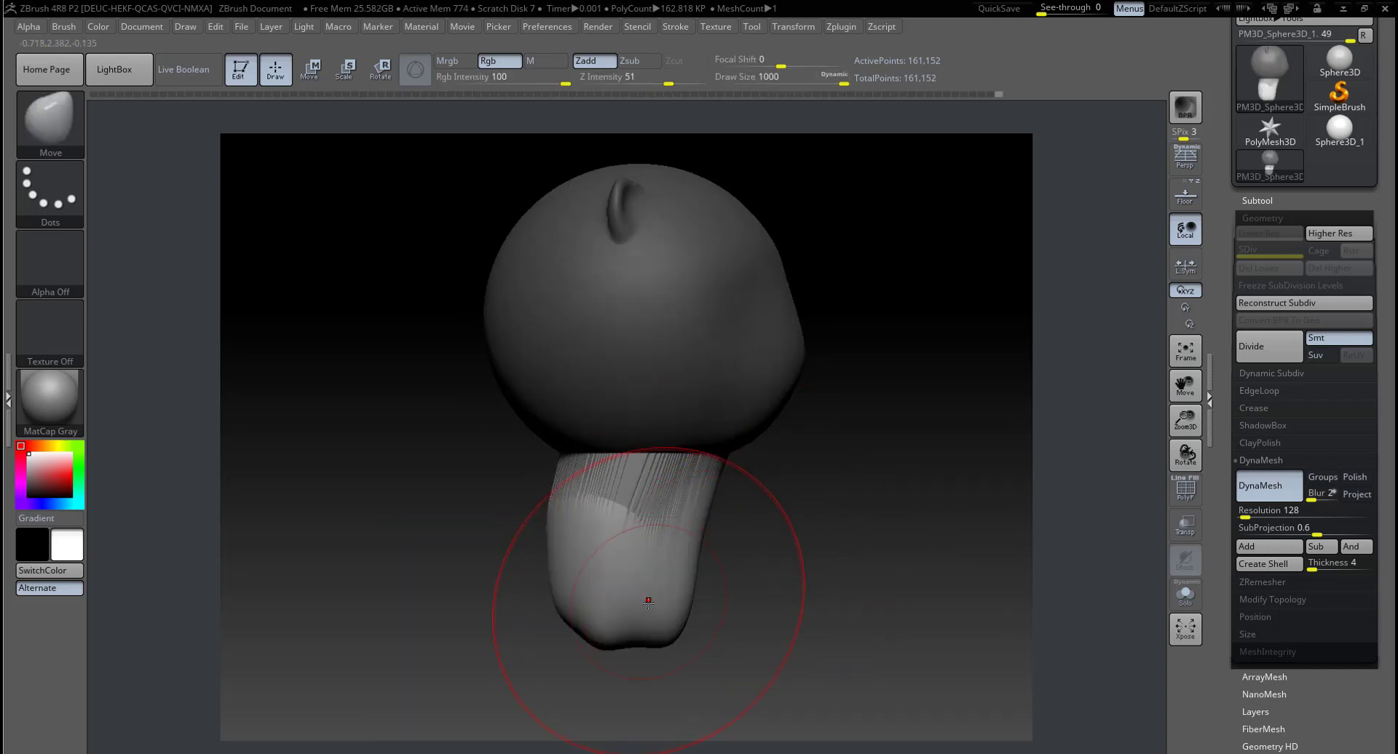
{"action": "mouse_move", "coordinate": [640, 593]}
{"action": "left_mouse_down"}
{"action": "mouse_move", "coordinate": [582, 553]}
{"action": "mouse_move", "coordinate": [585, 530]}
{"action": "left_mouse_up"}
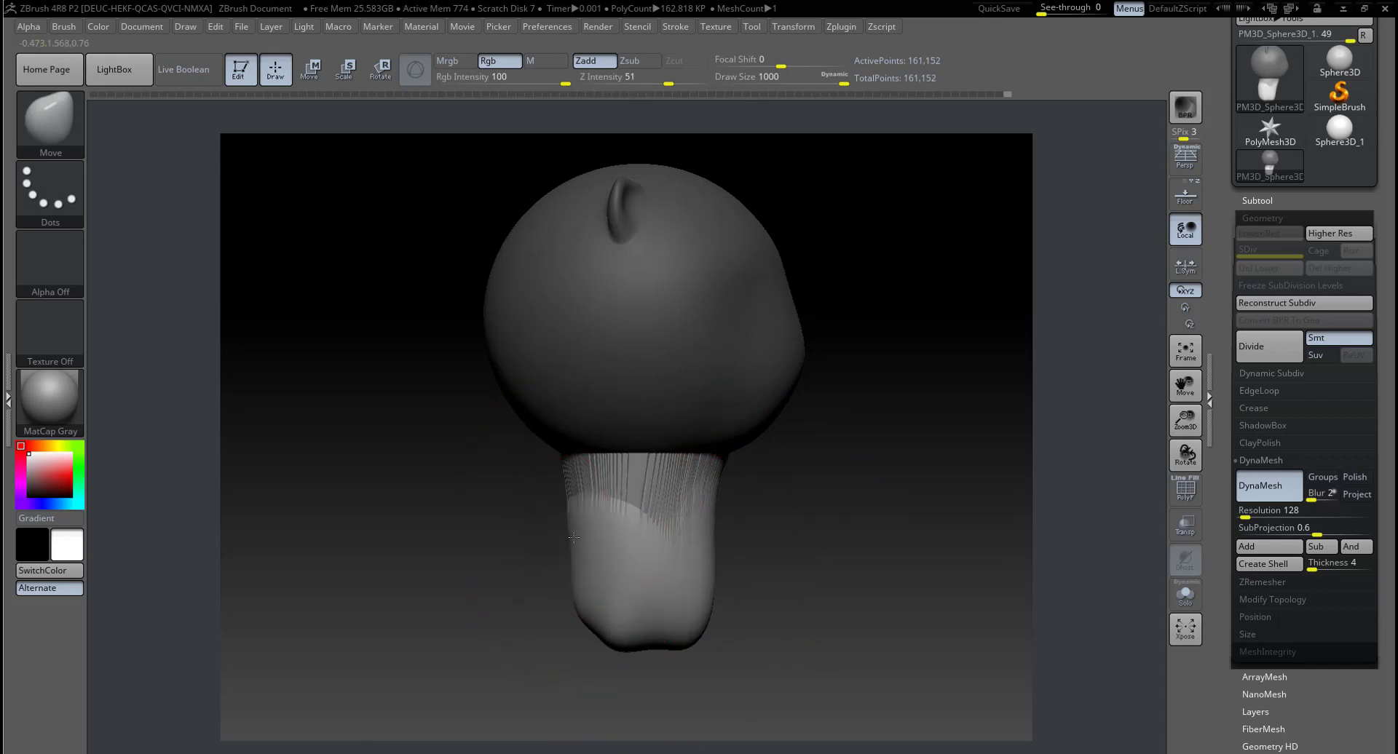
{"action": "mouse_move", "coordinate": [637, 618]}
{"action": "left_mouse_down"}
{"action": "mouse_move", "coordinate": [639, 639]}
{"action": "mouse_move", "coordinate": [624, 624]}
{"action": "mouse_move", "coordinate": [658, 550]}
{"action": "left_mouse_up"}
{"action": "right_click_drag", "start_coordinate": [736, 539], "coordinate": [733, 580], "text": "shift"}
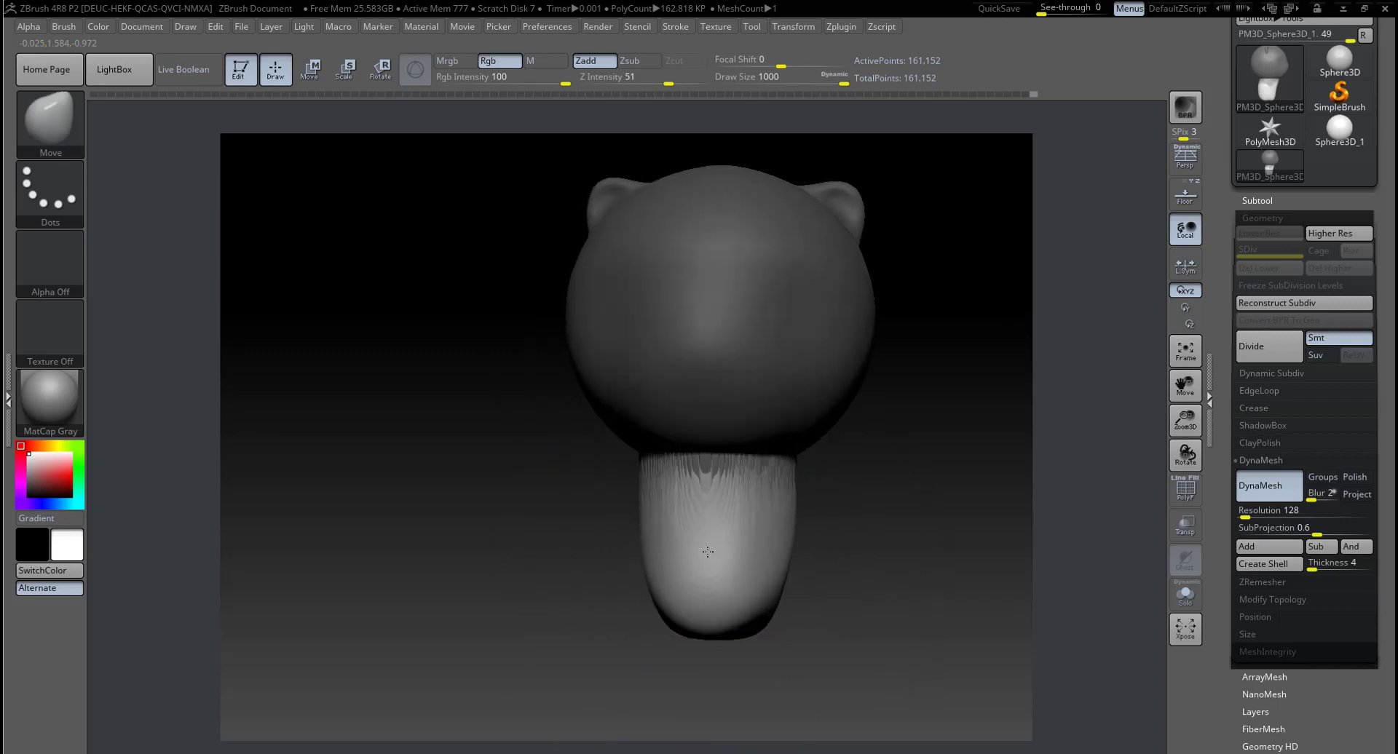
Step: Show the reference again, raise the body's bottom edge, and widen both sides slightly
{"action": "left_click", "coordinate": [1185, 195]}
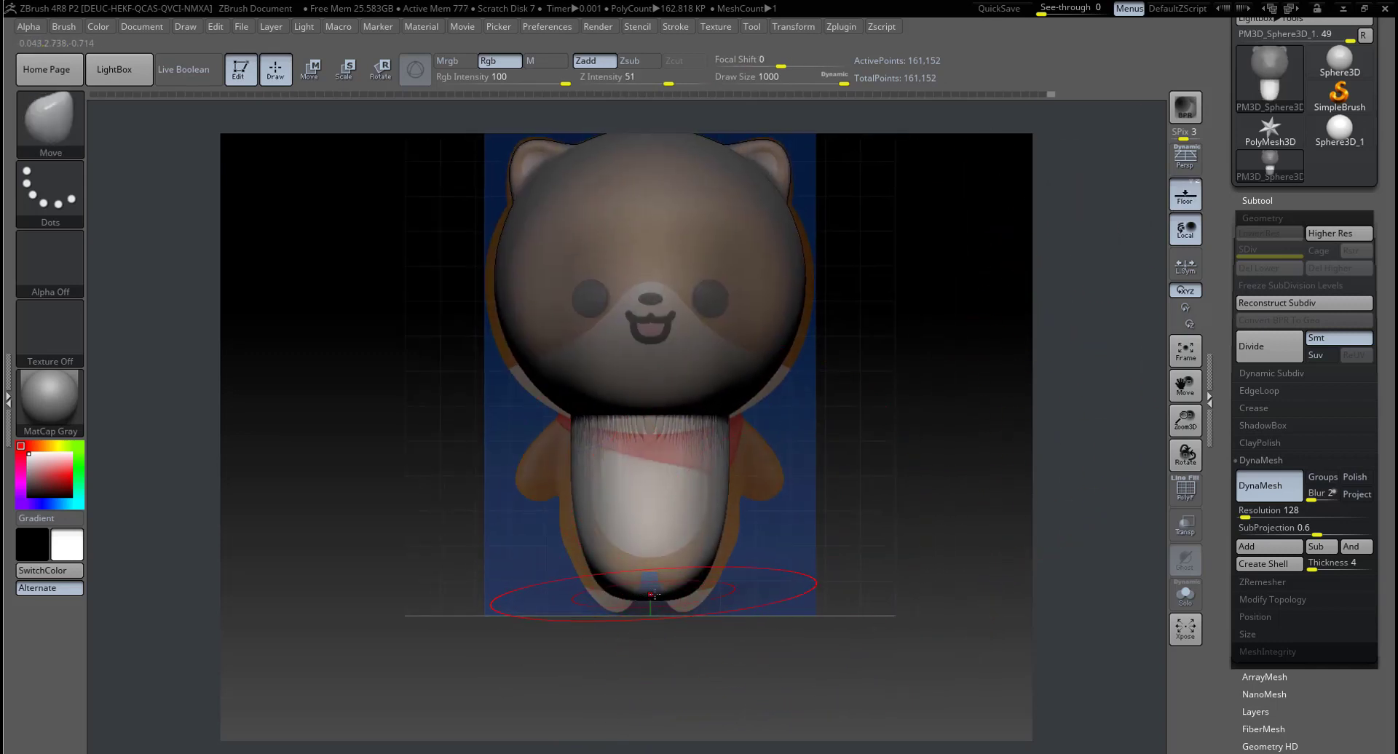
{"action": "left_click_drag", "start_coordinate": [654, 583], "coordinate": [736, 552]}
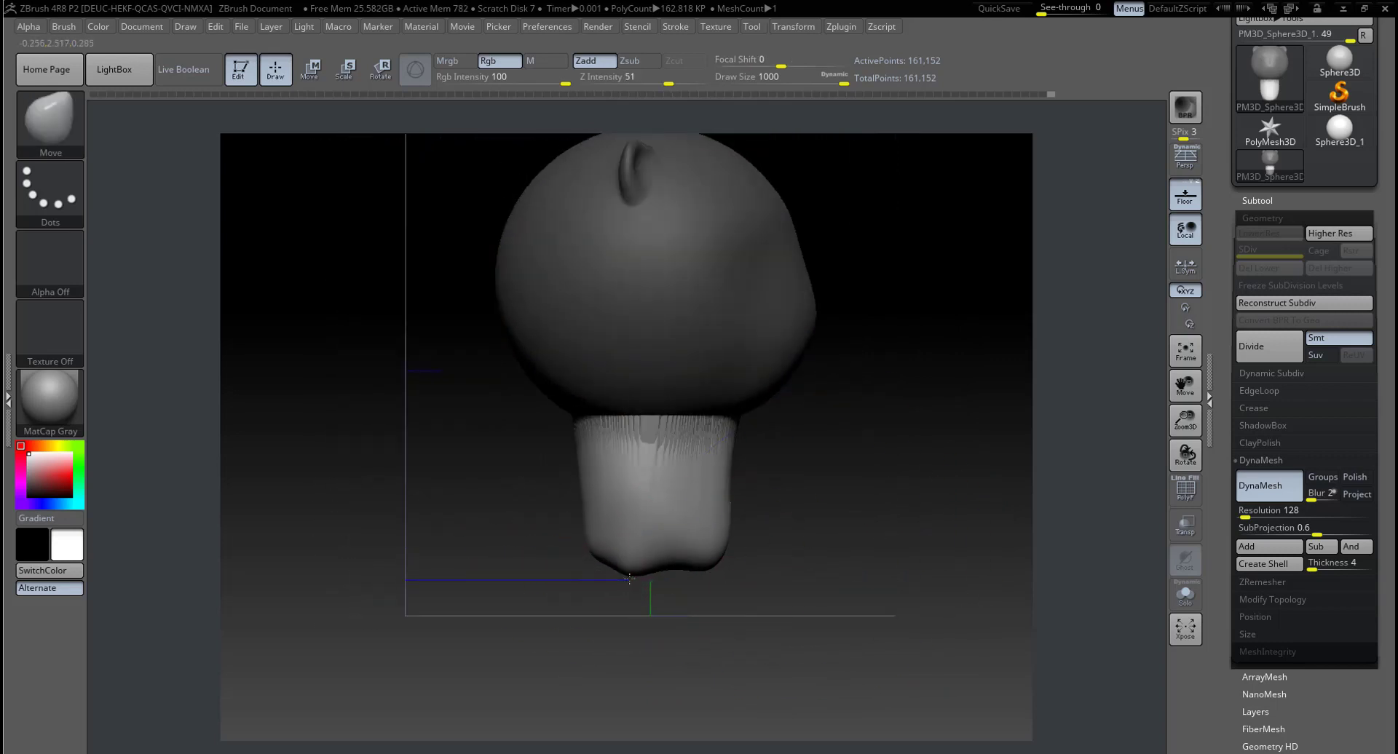
{"action": "key", "text": "shift"}
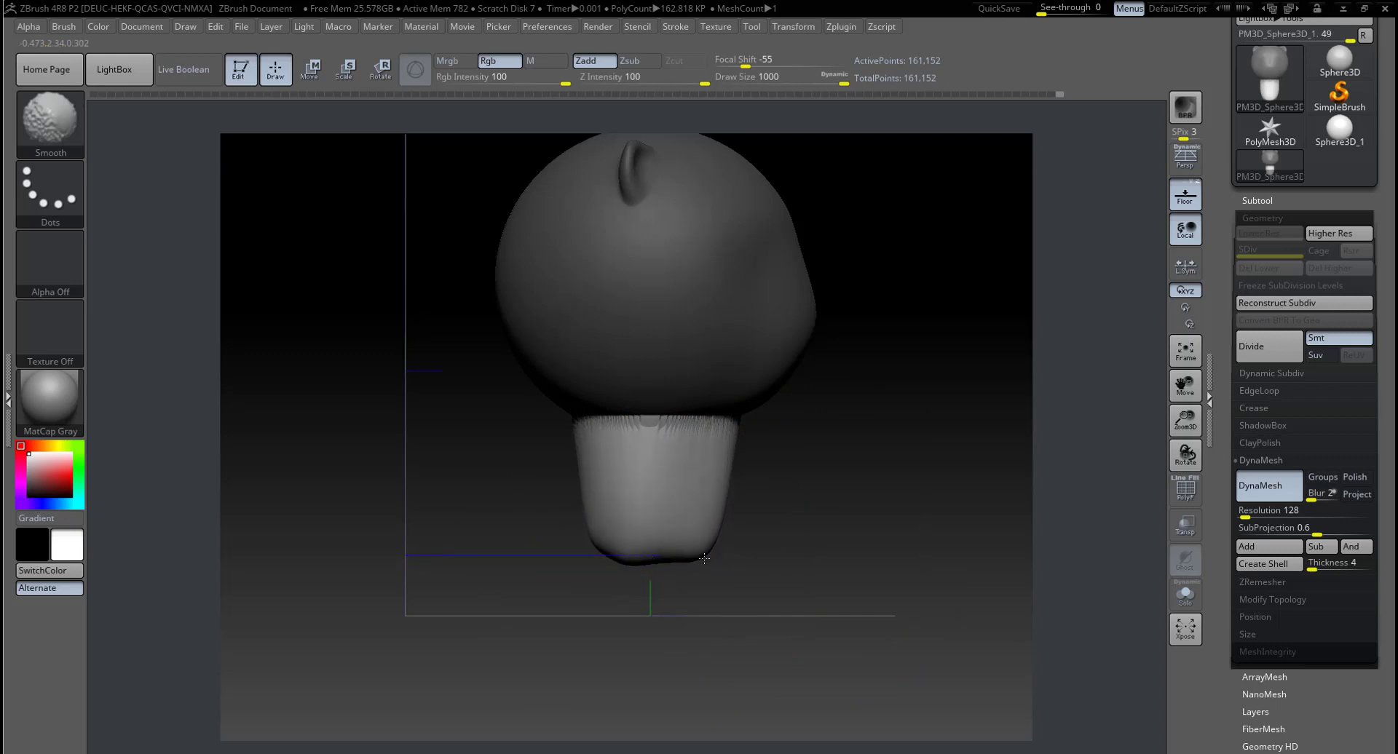
{"action": "mouse_move", "coordinate": [834, 540]}
{"action": "left_mouse_down", "text": "shift"}
{"action": "mouse_move", "coordinate": [703, 538]}
{"action": "mouse_move", "coordinate": [837, 530]}
{"action": "mouse_move", "coordinate": [599, 562]}
{"action": "mouse_move", "coordinate": [618, 569]}
{"action": "left_mouse_up", "text": "shift"}
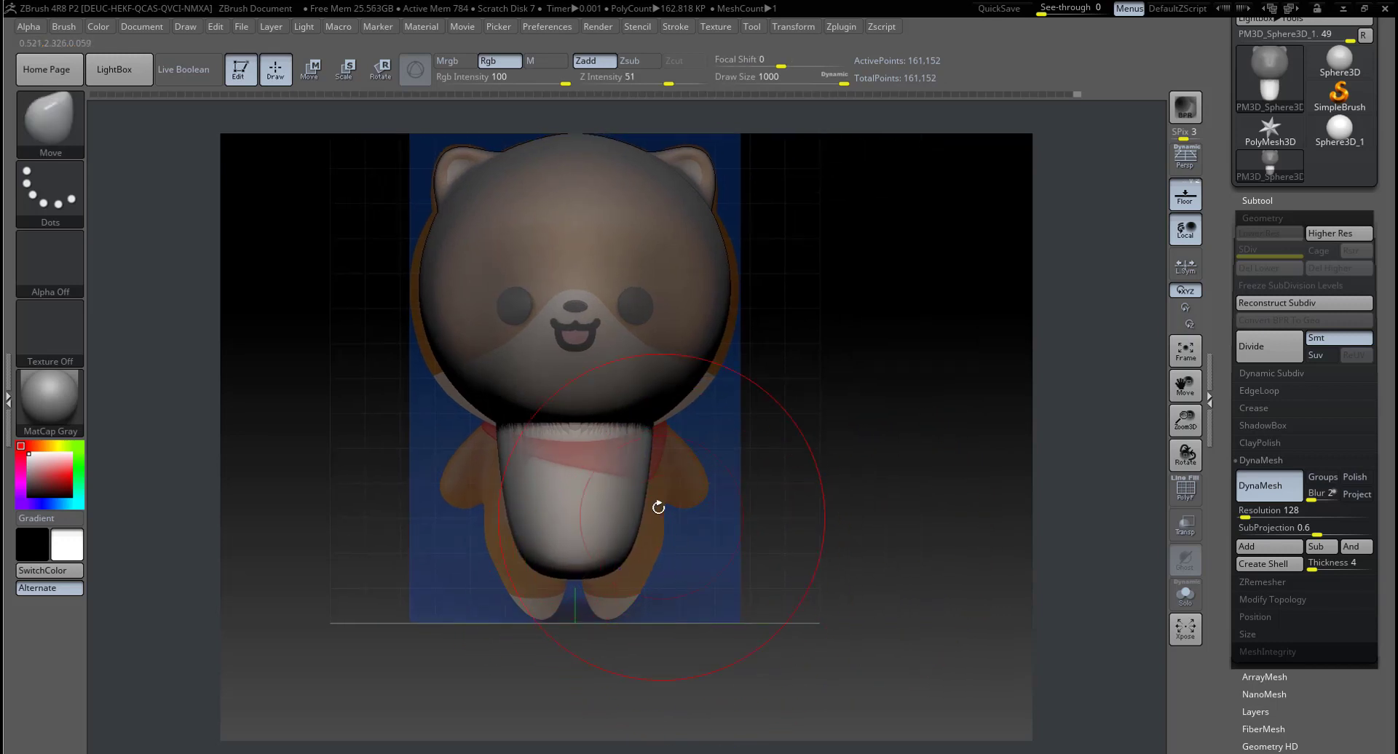
{"action": "left_click_drag", "start_coordinate": [645, 501], "coordinate": [654, 517]}
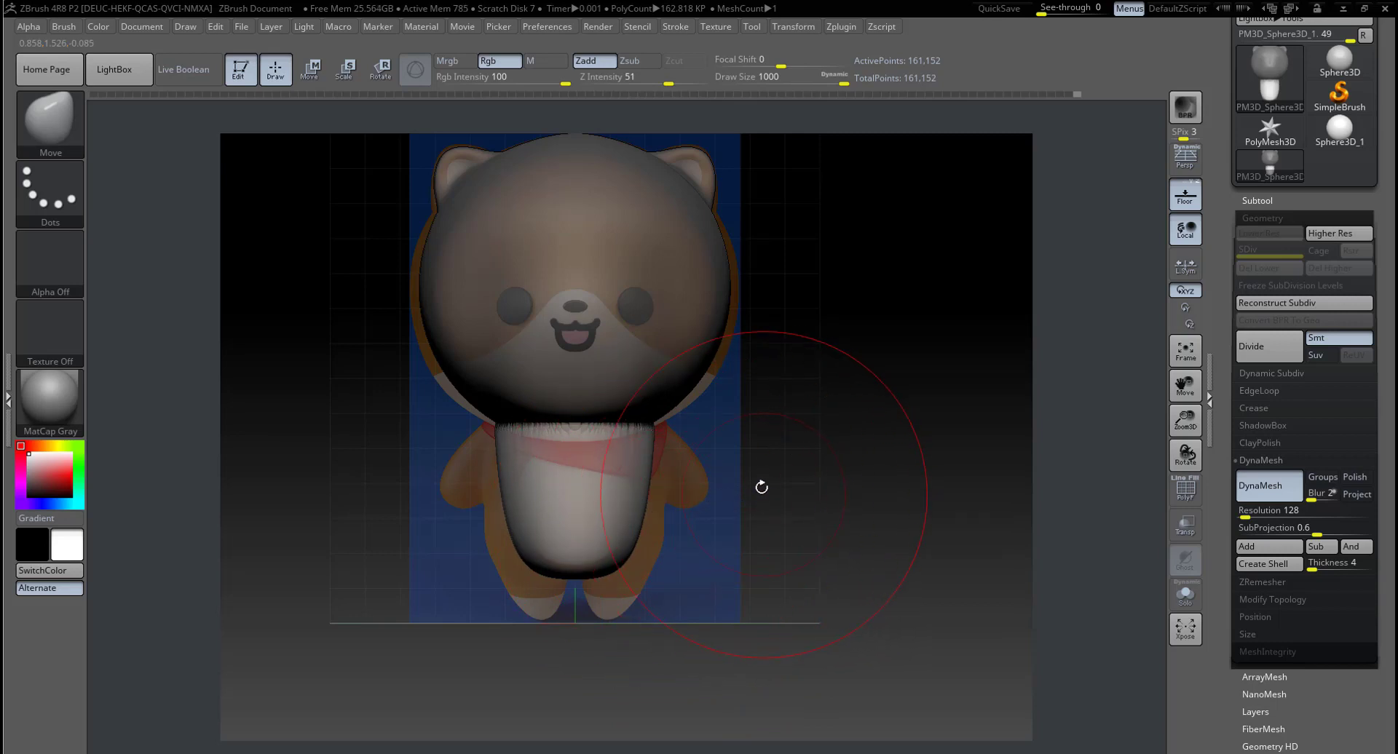
Step: Hide the floor and reference, set Draw Size to 80, and clear the upper mesh's mask
{"action": "left_click", "coordinate": [1187, 497]}
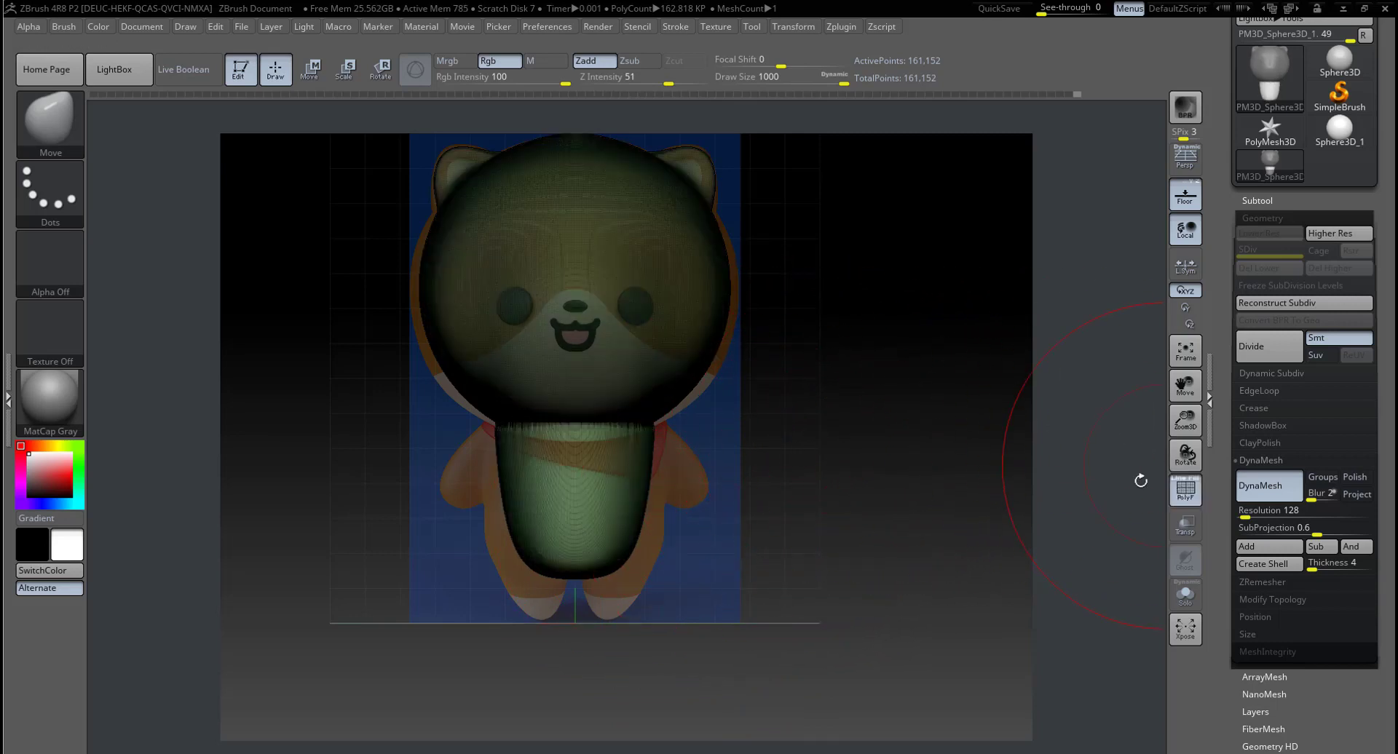
{"action": "left_click", "coordinate": [1187, 202]}
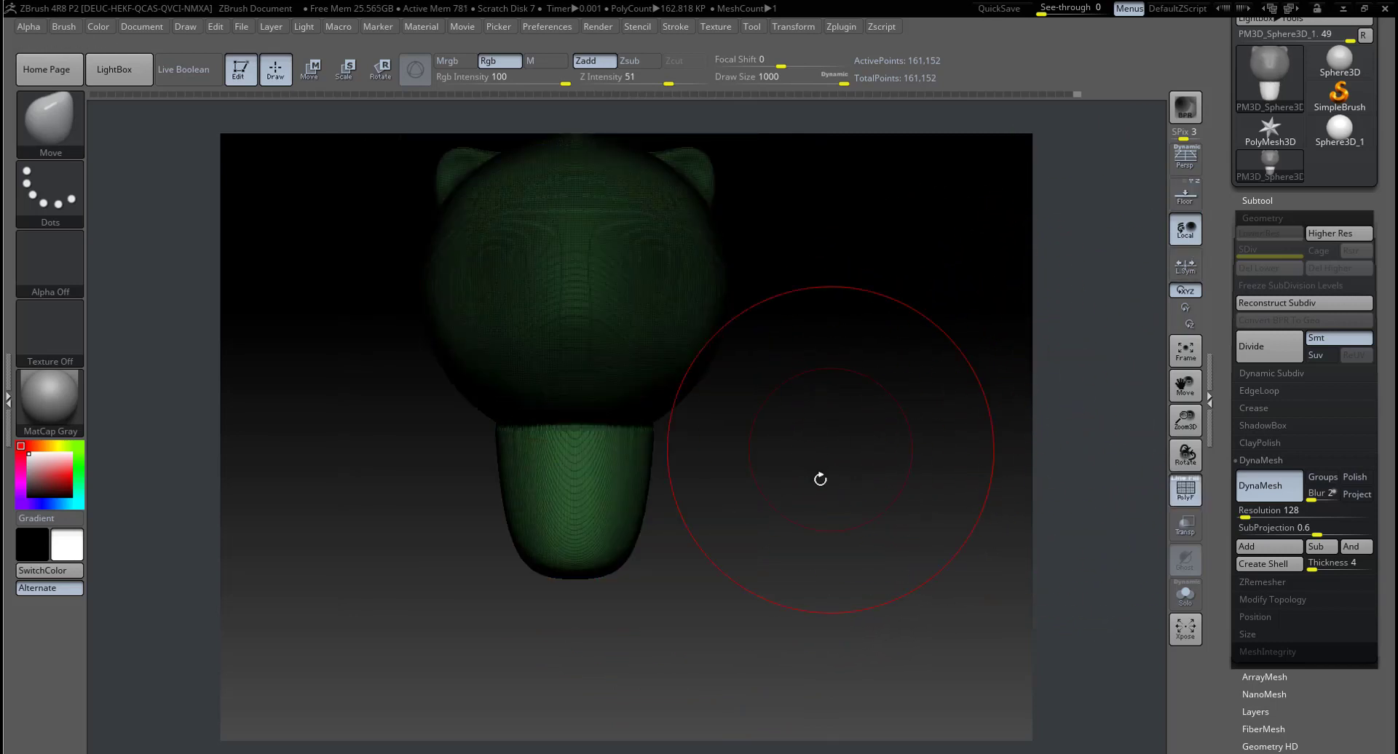
{"action": "mouse_move", "coordinate": [820, 477]}
{"action": "left_mouse_down"}
{"action": "mouse_move", "coordinate": [845, 446]}
{"action": "mouse_move", "coordinate": [847, 604]}
{"action": "mouse_move", "coordinate": [883, 540]}
{"action": "left_mouse_up"}
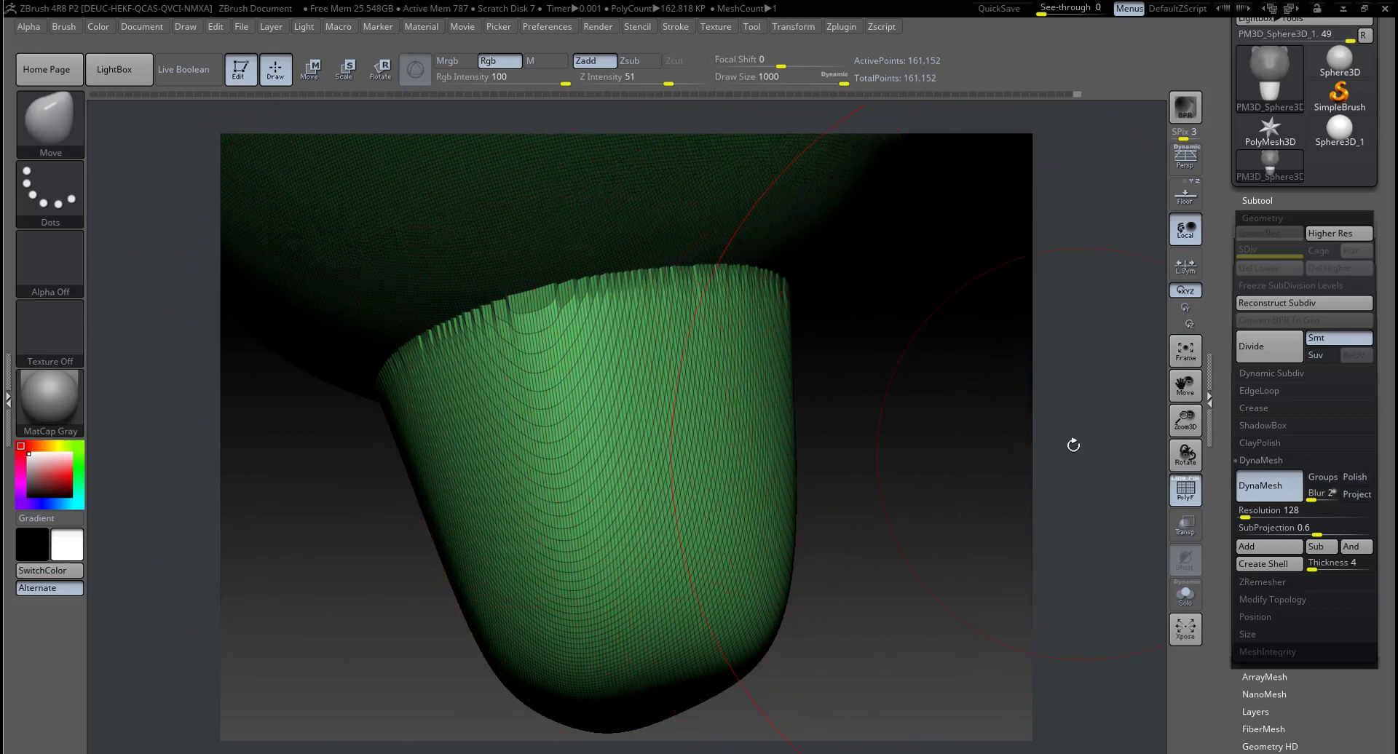
{"action": "key", "text": "space"}
{"action": "left_click_drag", "start_coordinate": [976, 429], "coordinate": [909, 425]}
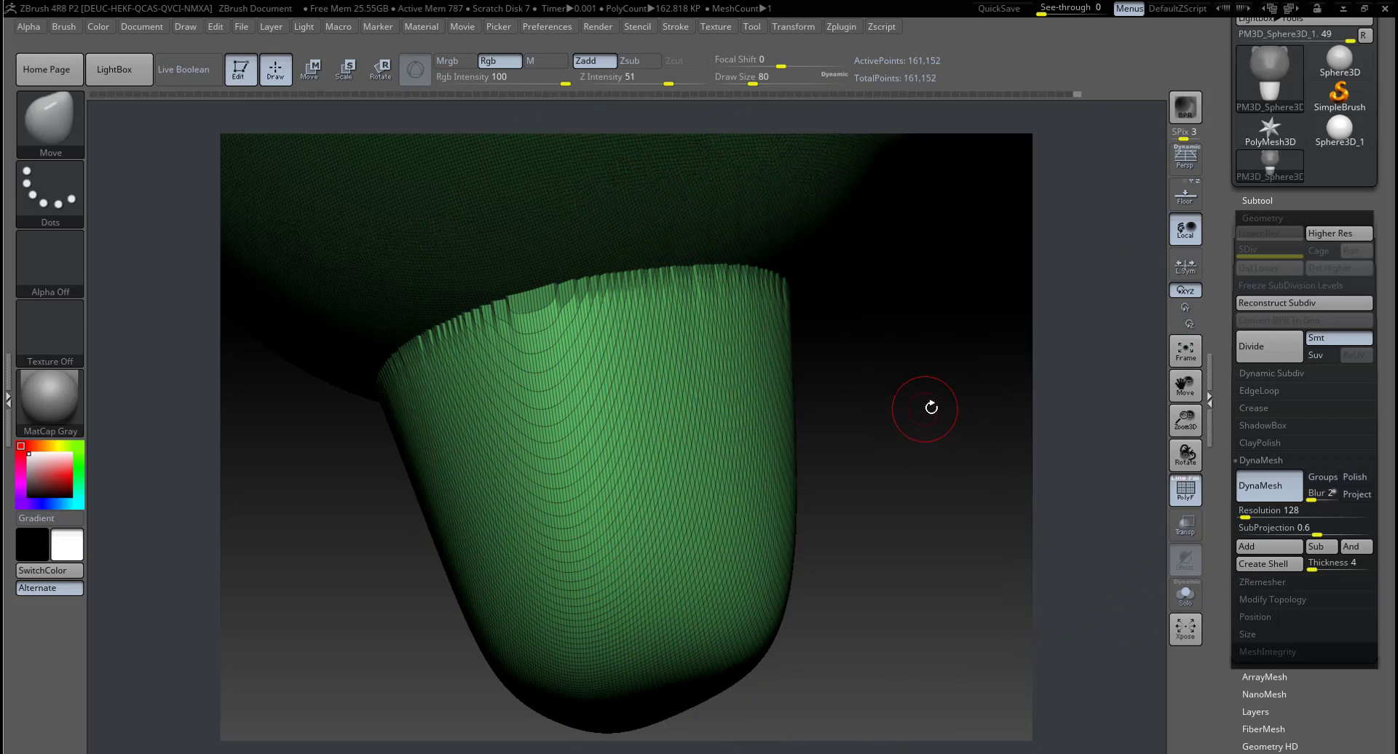
{"action": "key", "text": "ctrl"}
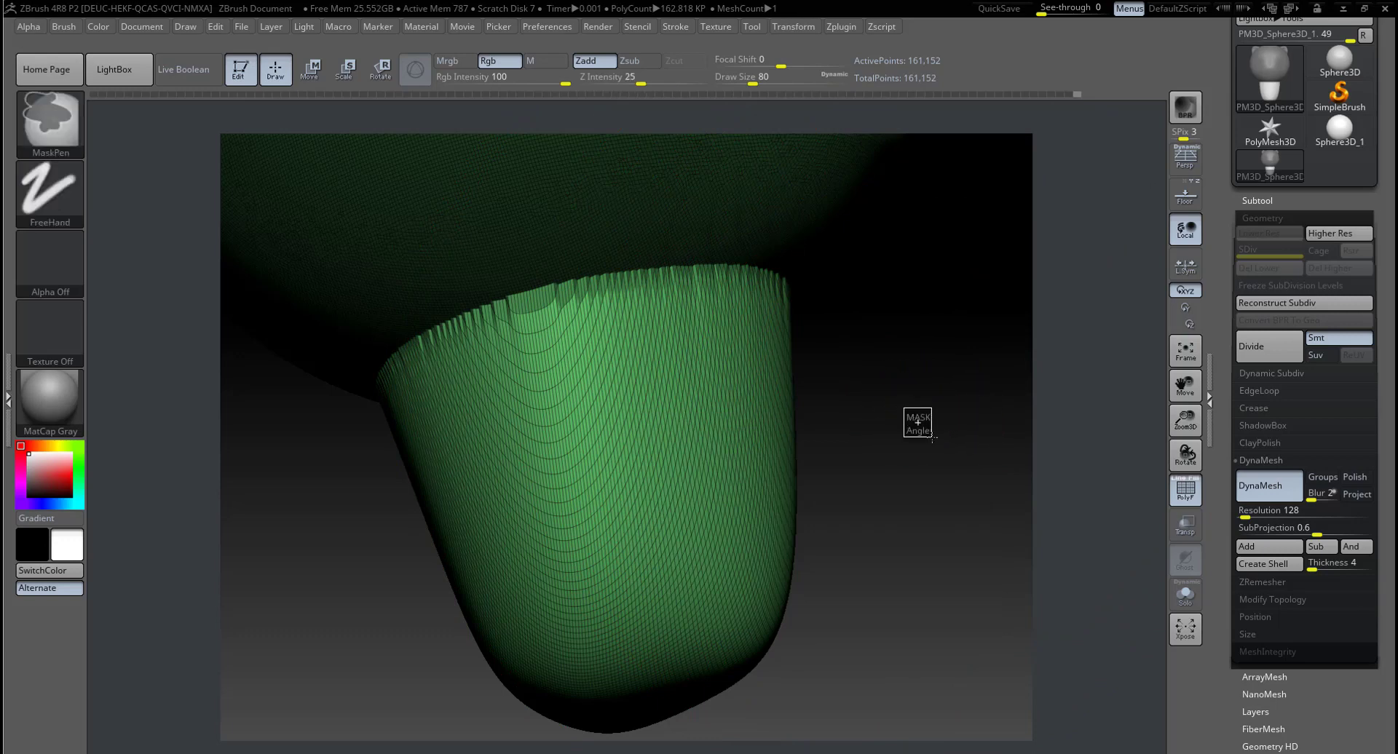
{"action": "left_click_drag", "start_coordinate": [920, 425], "coordinate": [986, 492], "text": "ctrl"}
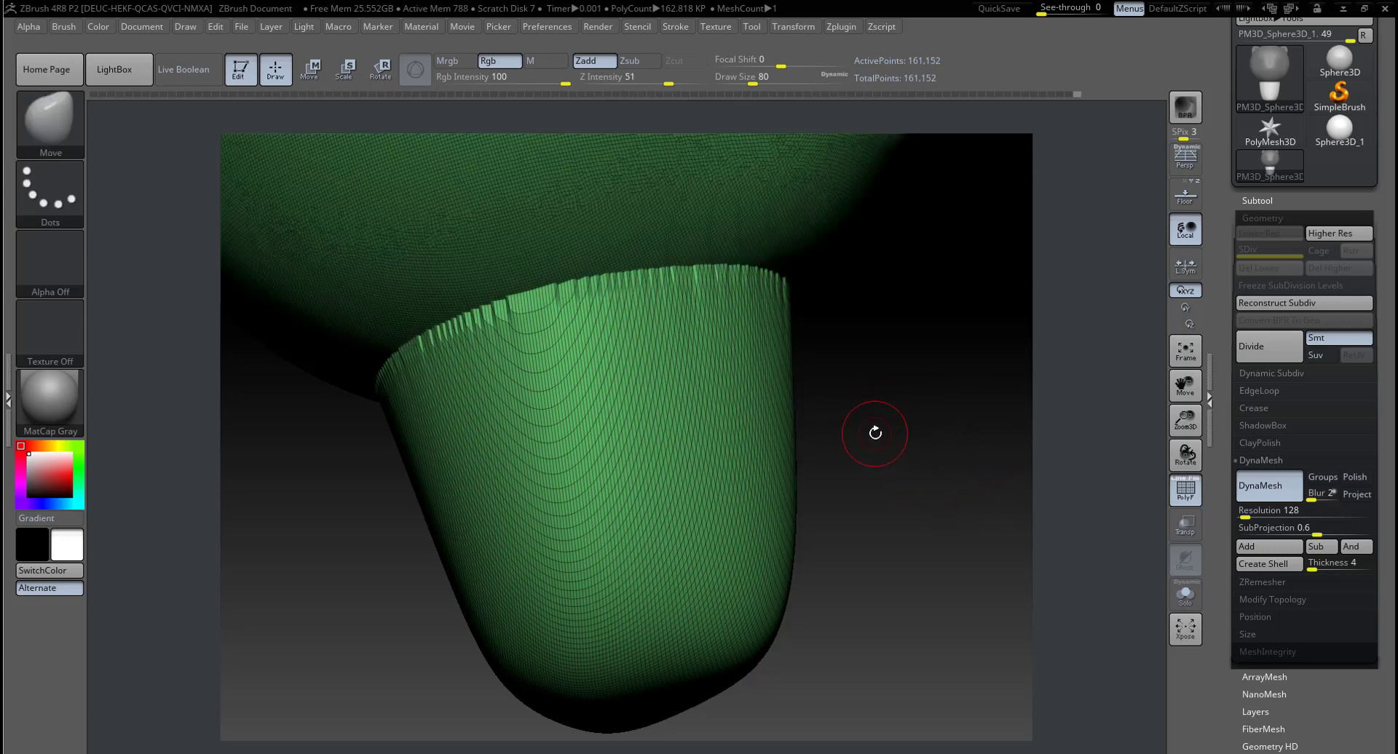
Step: Shift-smooth the body's ragged top rim, snap to front view, and hide the wireframe
{"action": "left_click", "coordinate": [1197, 496]}
{"action": "left_click", "coordinate": [1198, 496]}
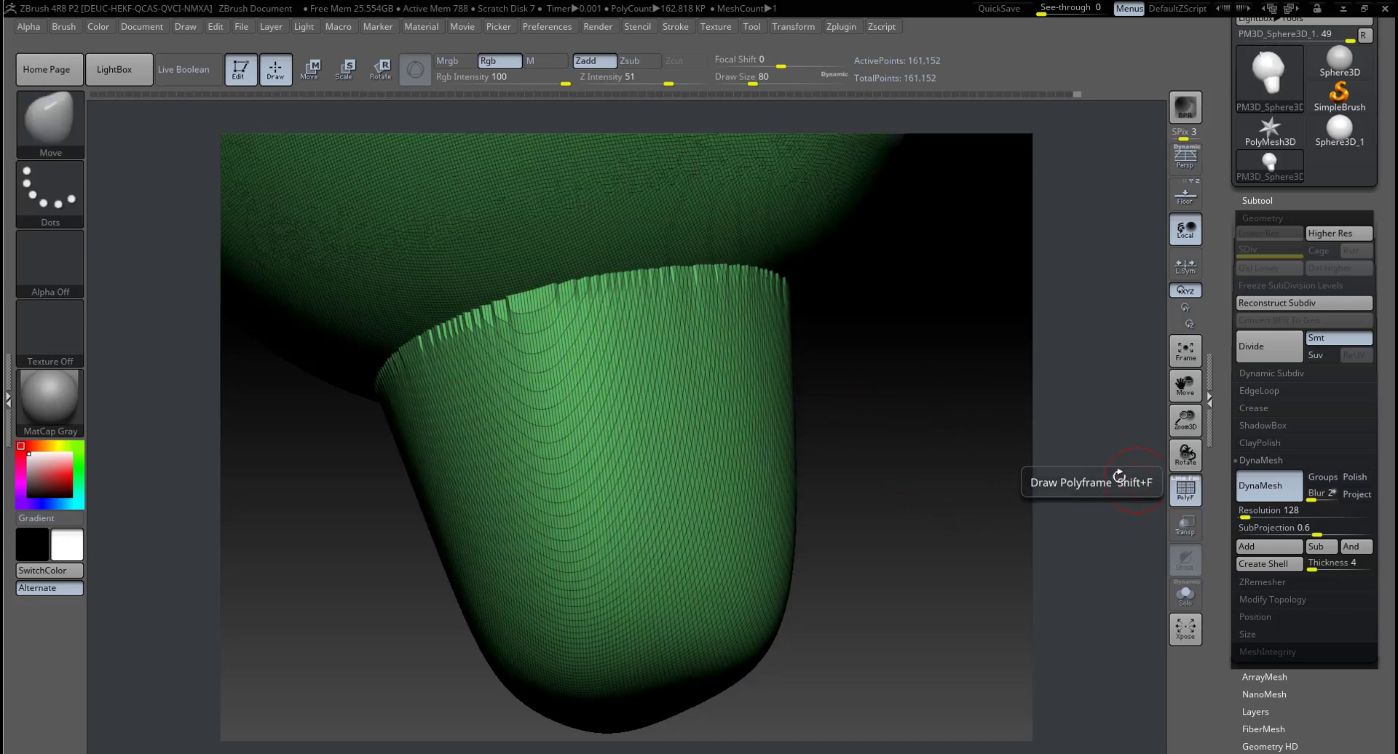
{"action": "mouse_move", "coordinate": [913, 450]}
{"action": "left_mouse_down", "text": "ctrl"}
{"action": "mouse_move", "coordinate": [938, 474]}
{"action": "mouse_move", "coordinate": [877, 415]}
{"action": "left_mouse_up", "text": "ctrl"}
{"action": "key", "text": "b"}
{"action": "key", "text": "m"}
{"action": "key", "text": "v"}
{"action": "key", "text": "space"}
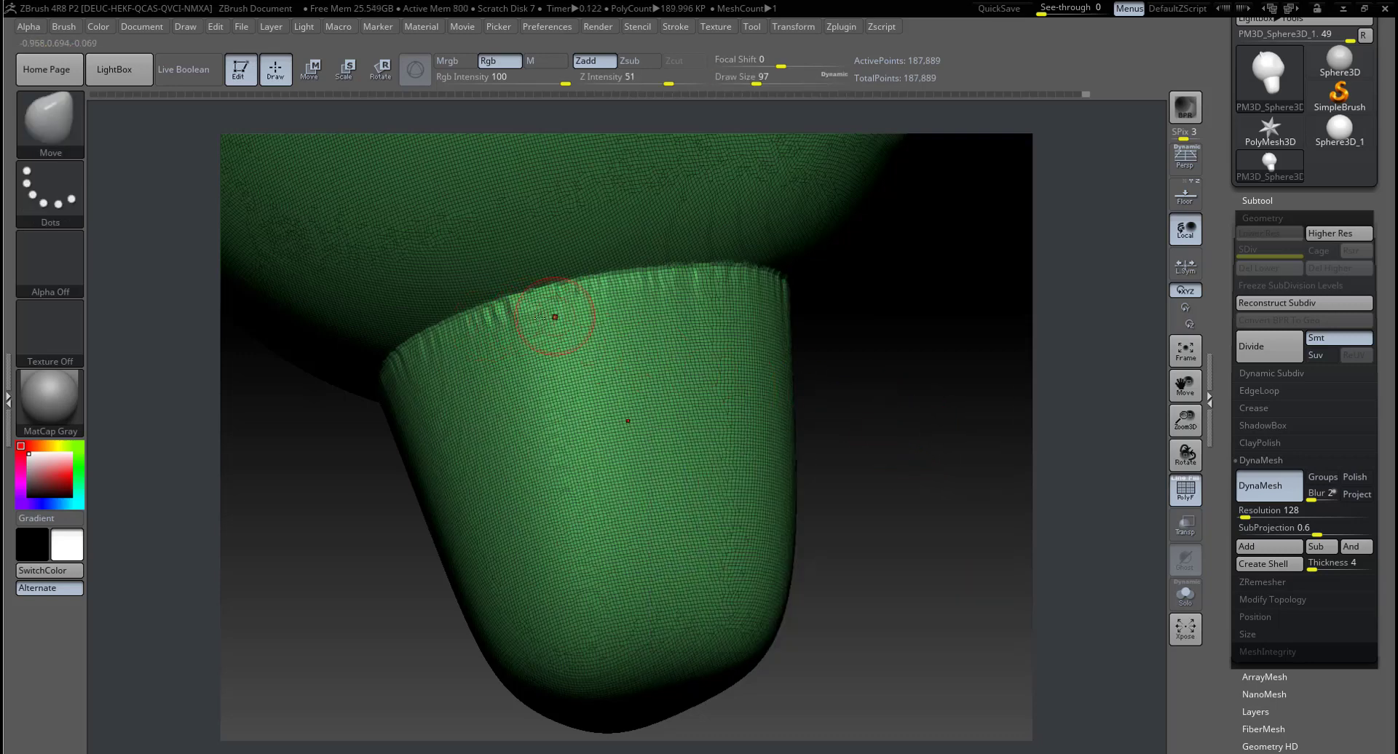
{"action": "key", "text": "shift"}
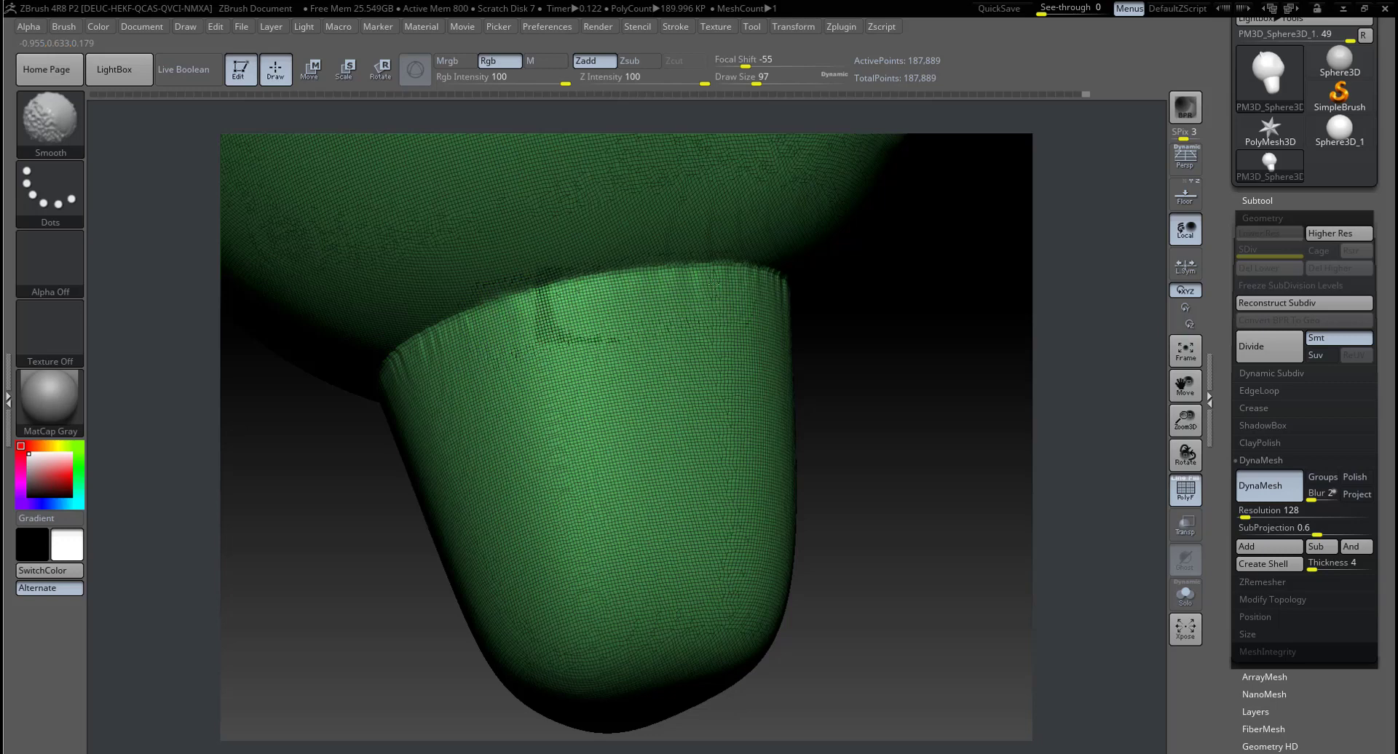
{"action": "left_click_drag", "start_coordinate": [502, 318], "coordinate": [750, 321], "text": "shift"}
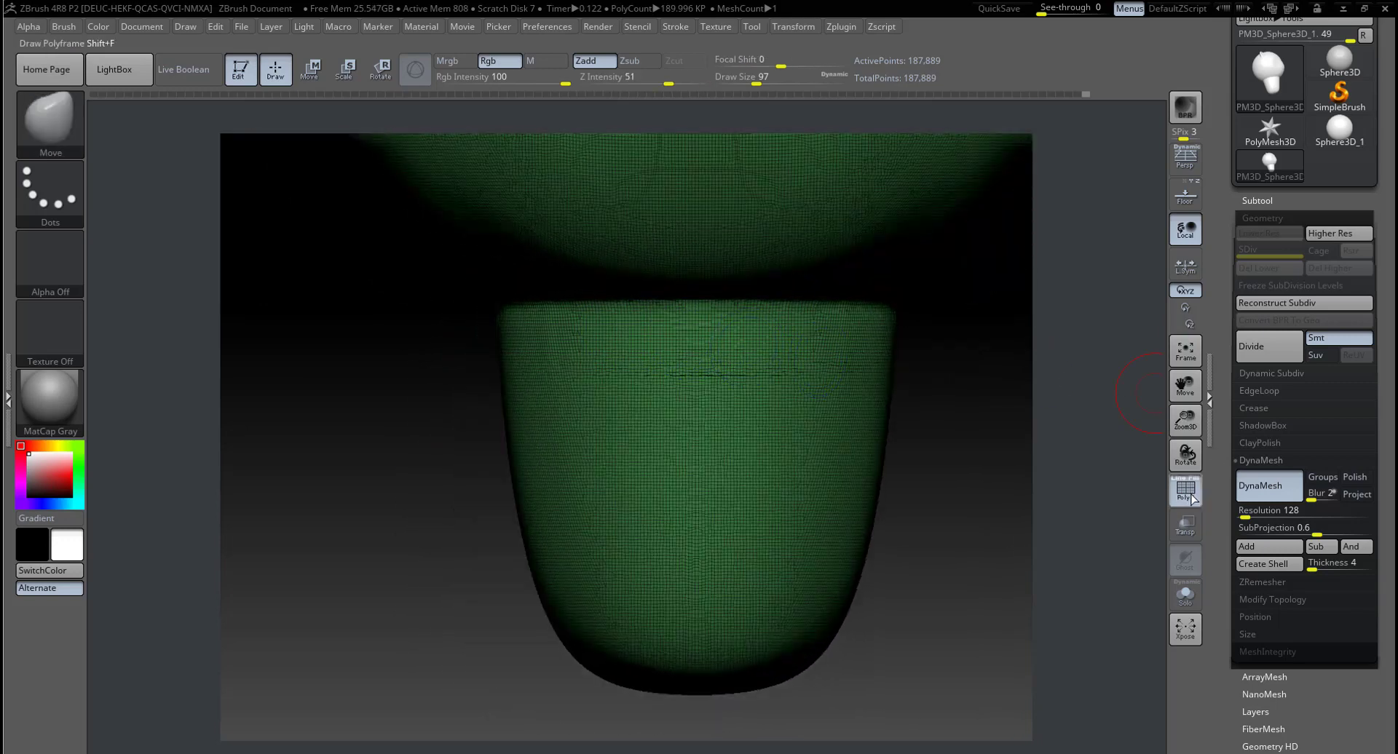
{"action": "key", "text": "shift+f"}
Step: Set the brush to 274, frame the figure front-on, and show the bear reference
{"action": "key", "text": "space"}
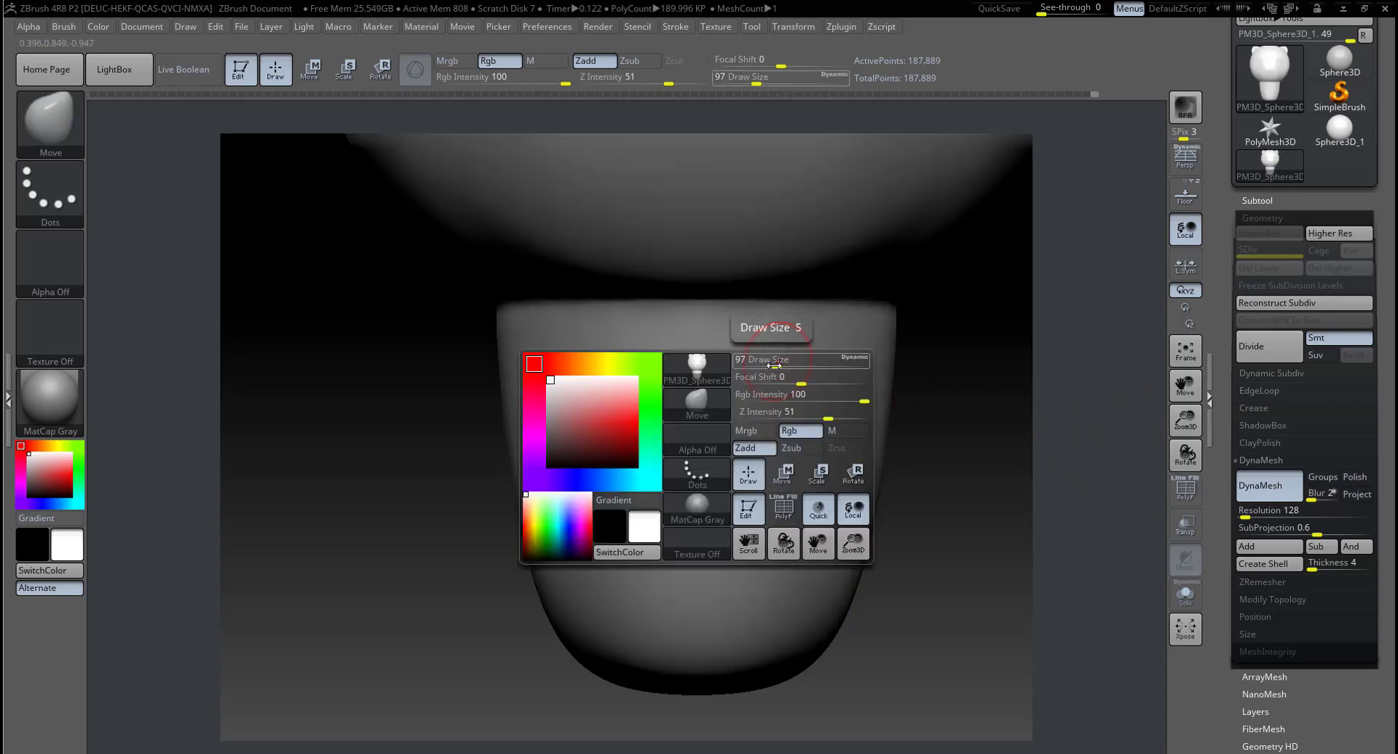
{"action": "left_click_drag", "start_coordinate": [809, 331], "coordinate": [837, 332]}
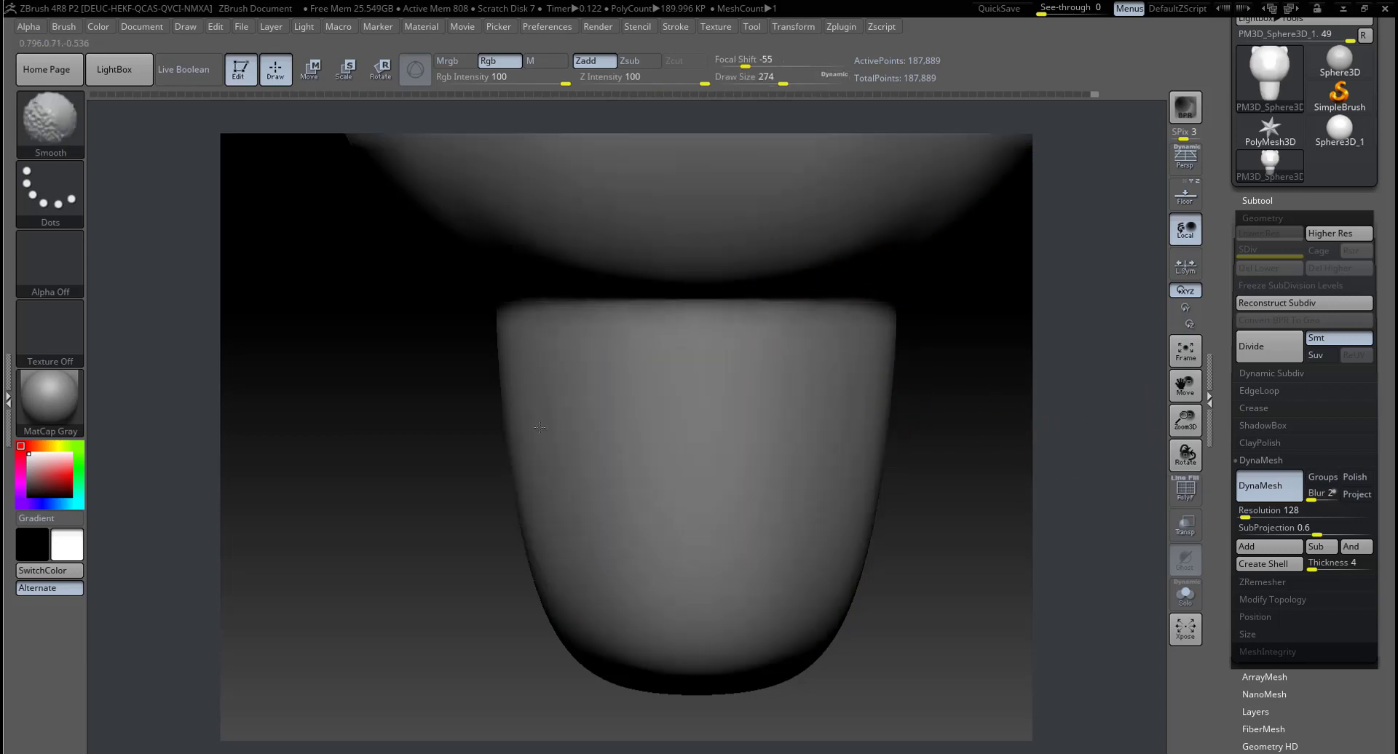
{"action": "mouse_move", "coordinate": [767, 601]}
{"action": "left_mouse_down", "text": "alt"}
{"action": "mouse_move", "coordinate": [808, 484]}
{"action": "mouse_move", "coordinate": [663, 463]}
{"action": "mouse_move", "coordinate": [731, 493]}
{"action": "left_mouse_up", "text": "alt"}
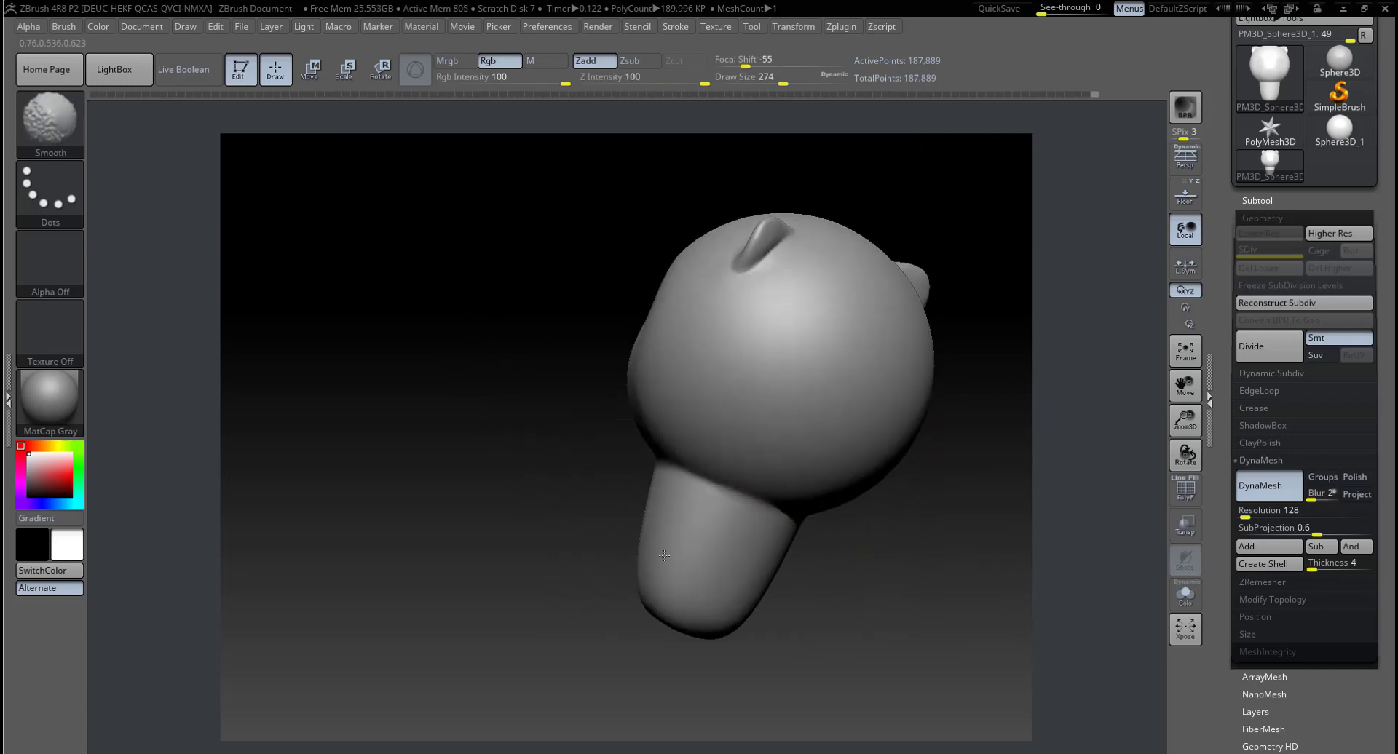
{"action": "left_click_drag", "start_coordinate": [929, 546], "coordinate": [967, 531], "text": "shift"}
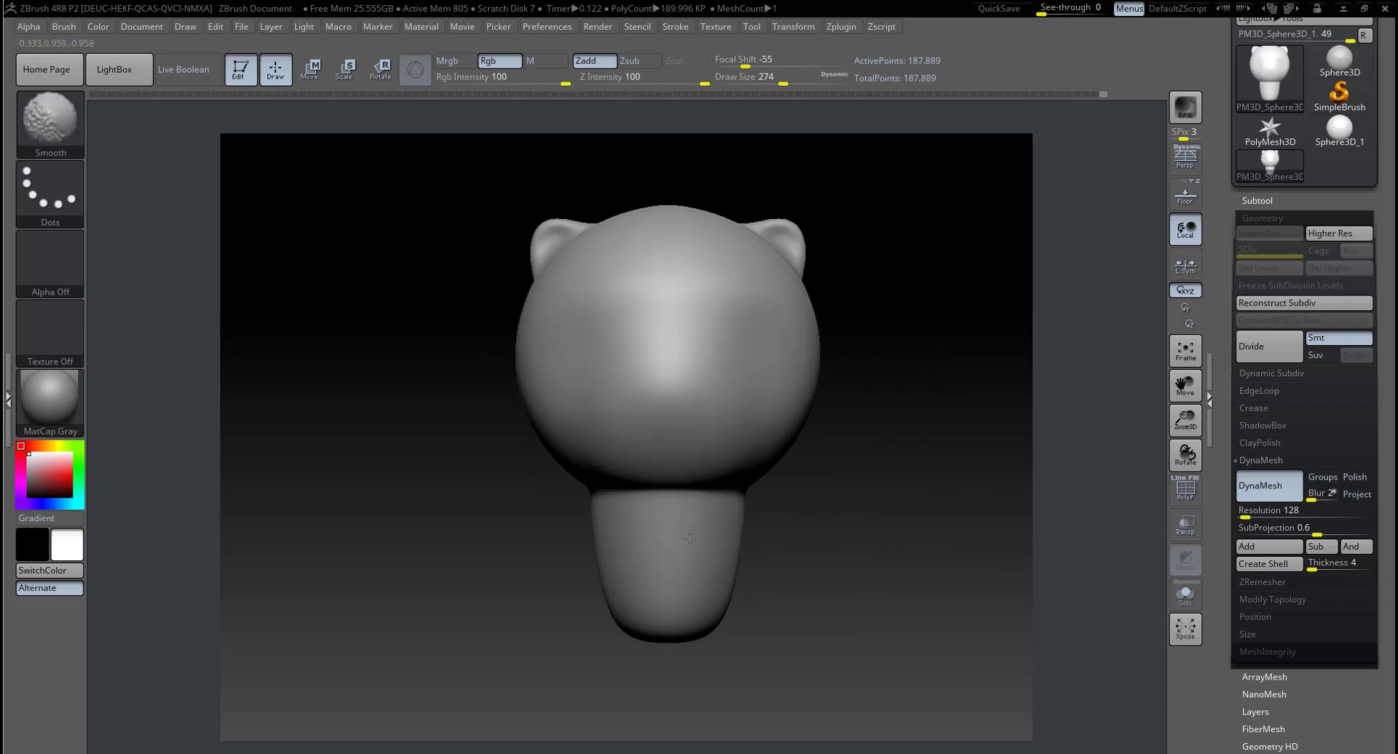
{"action": "left_click", "coordinate": [1185, 195]}
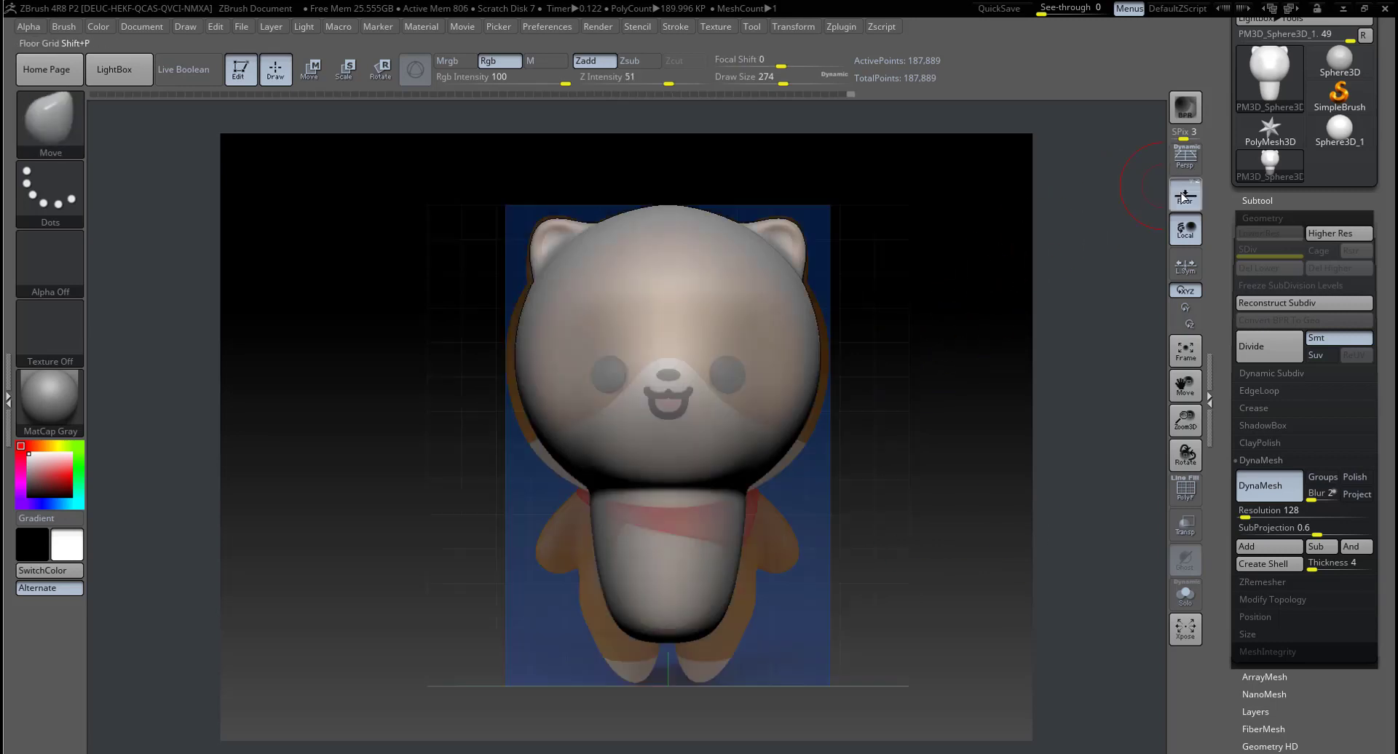
{"action": "key", "text": "space"}
{"action": "left_click_drag", "start_coordinate": [626, 412], "coordinate": [662, 417]}
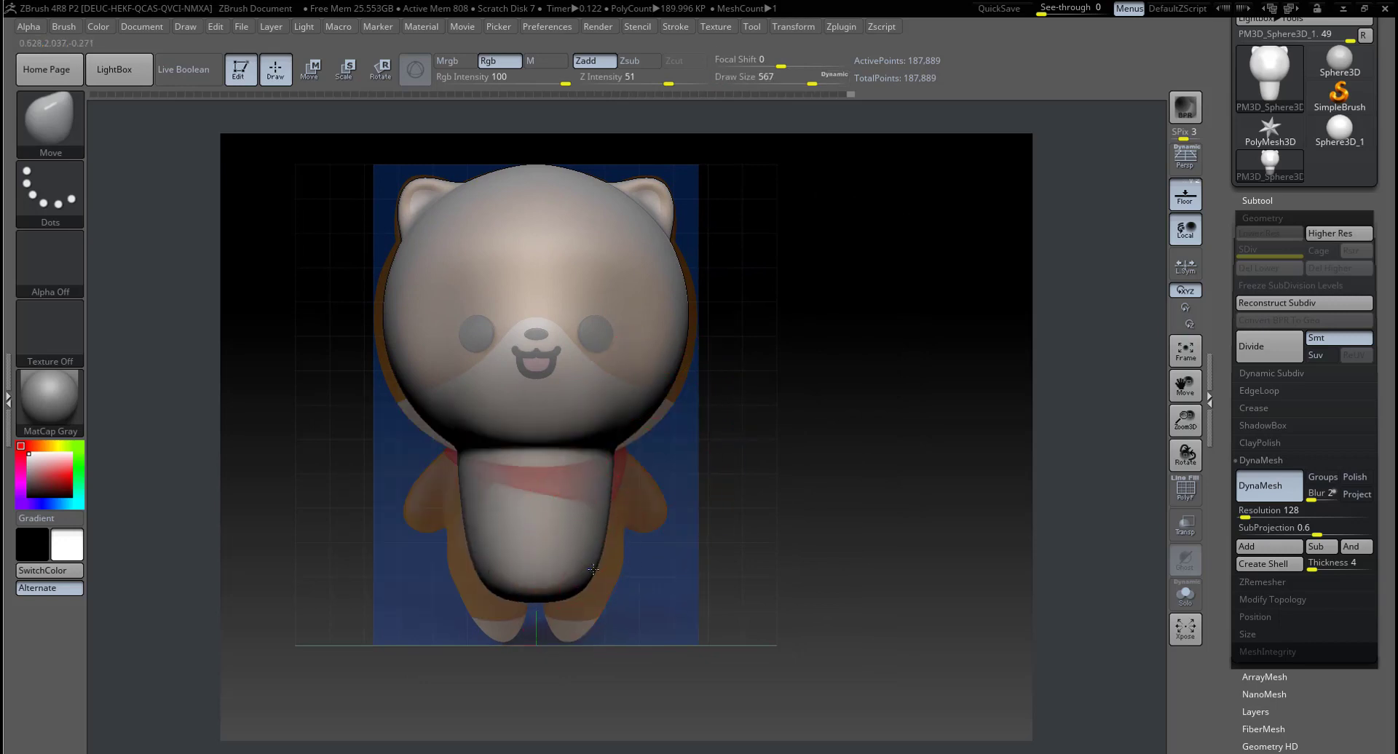
Step: Make the body's bottom rounder and wider with the Move brush, then smooth it against the reference
{"action": "mouse_move", "coordinate": [594, 569]}
{"action": "left_mouse_down"}
{"action": "mouse_move", "coordinate": [609, 525]}
{"action": "mouse_move", "coordinate": [606, 561]}
{"action": "mouse_move", "coordinate": [669, 536]}
{"action": "left_mouse_up"}
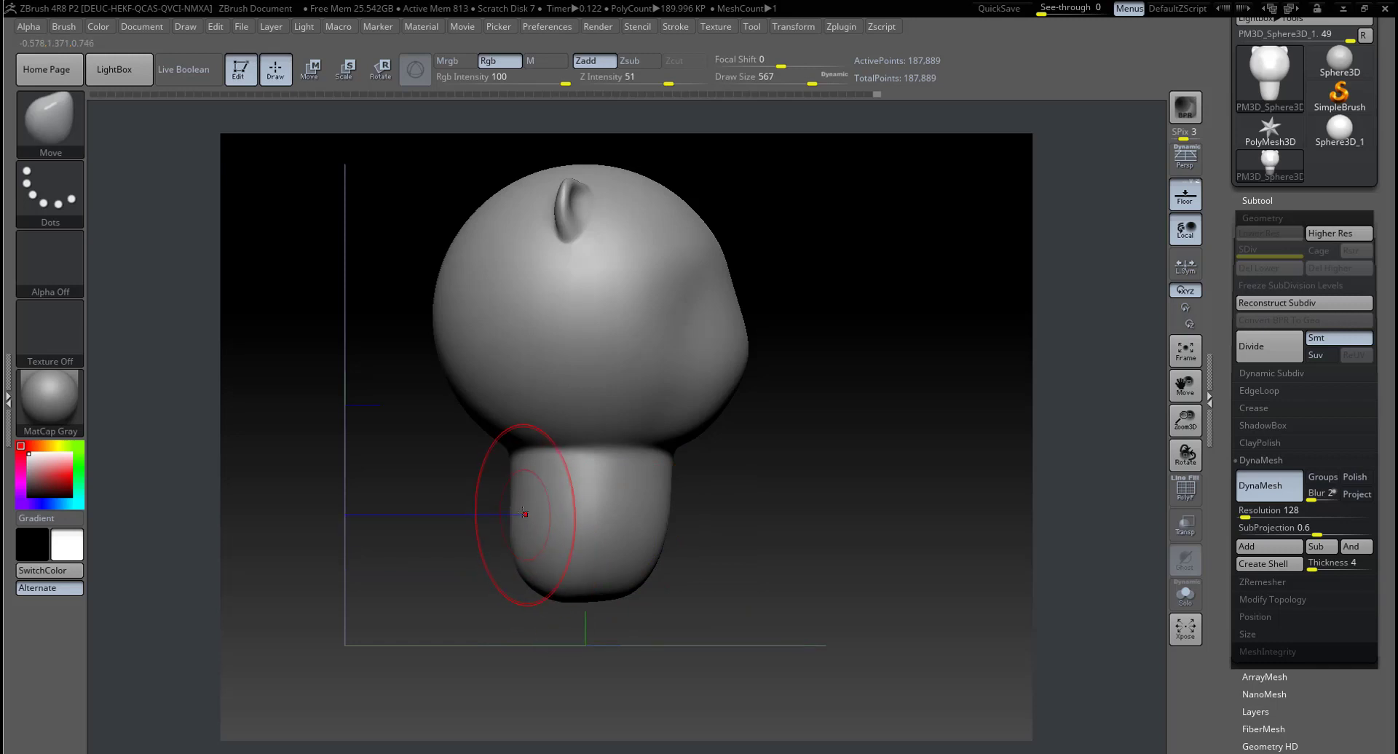
{"action": "left_click_drag", "start_coordinate": [524, 514], "coordinate": [532, 504]}
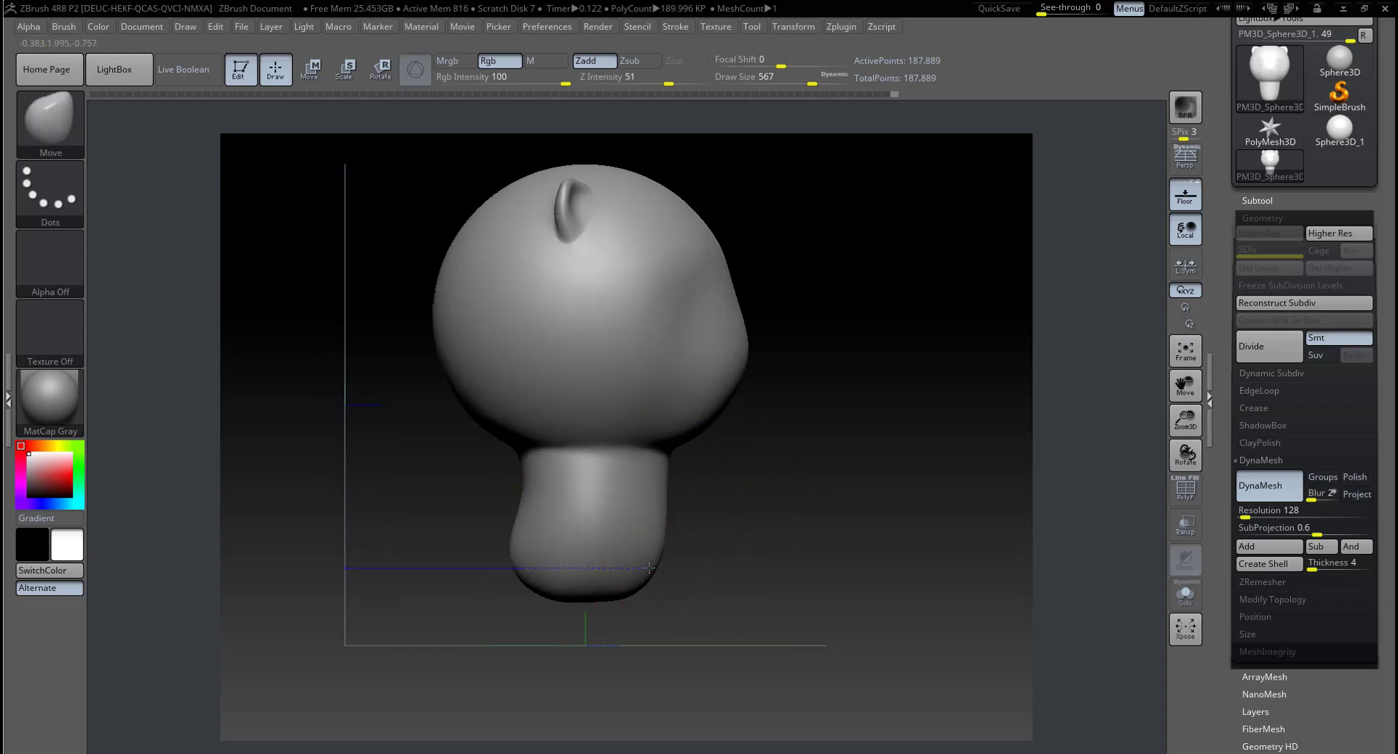
{"action": "left_click_drag", "start_coordinate": [526, 567], "coordinate": [526, 564]}
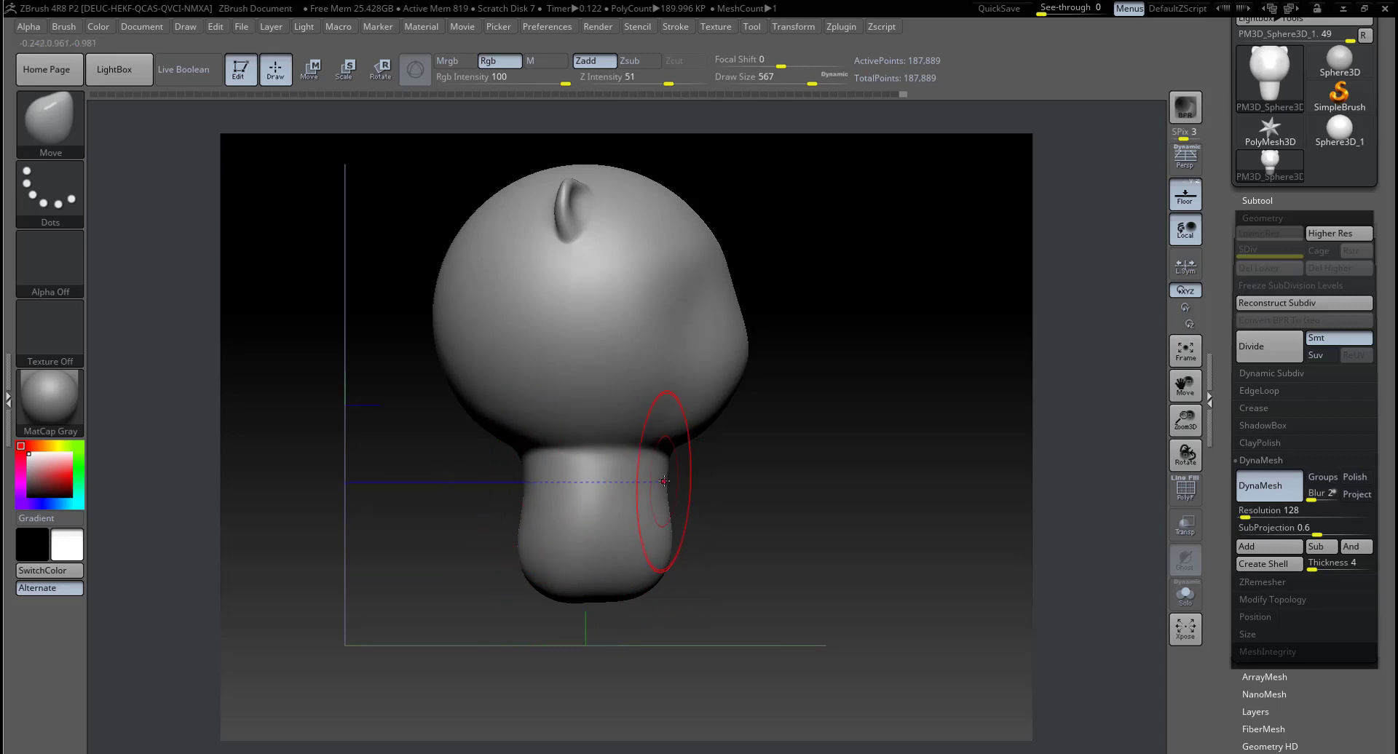
{"action": "mouse_move", "coordinate": [707, 498]}
{"action": "left_mouse_down"}
{"action": "mouse_move", "coordinate": [784, 500]}
{"action": "mouse_move", "coordinate": [682, 546]}
{"action": "mouse_move", "coordinate": [785, 533]}
{"action": "mouse_move", "coordinate": [695, 511]}
{"action": "mouse_move", "coordinate": [796, 525]}
{"action": "left_mouse_up"}
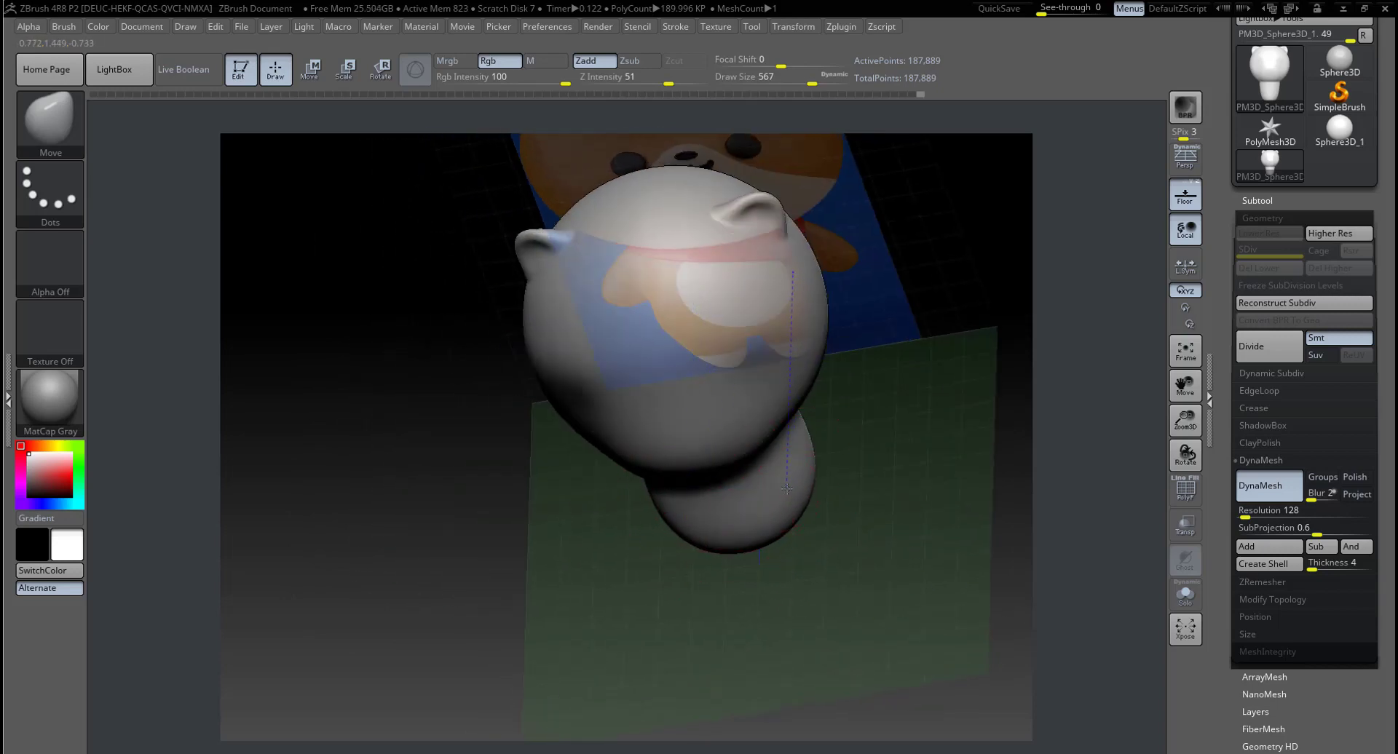
{"action": "left_click_drag", "start_coordinate": [768, 487], "coordinate": [950, 497], "text": "shift"}
{"action": "key", "text": "shift"}
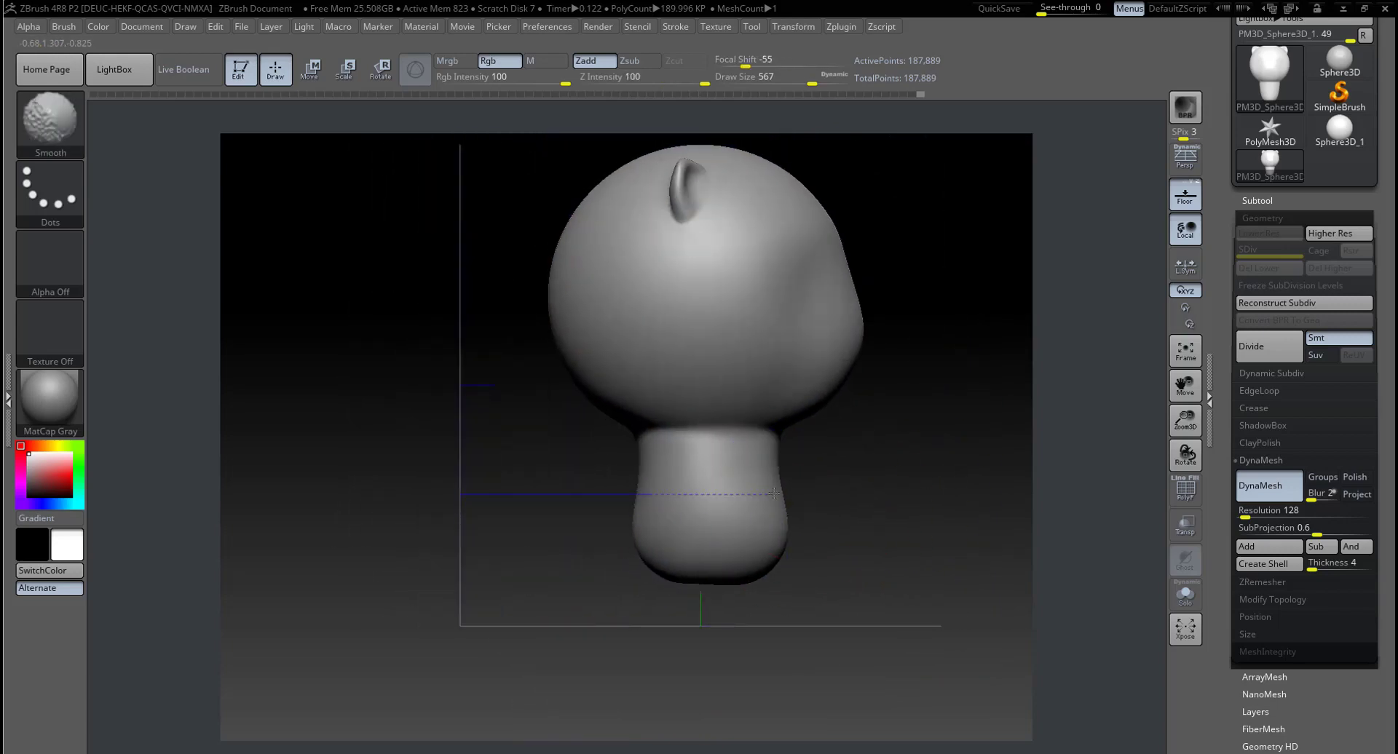
{"action": "mouse_move", "coordinate": [793, 535]}
{"action": "left_mouse_down", "text": "shift"}
{"action": "mouse_move", "coordinate": [969, 509]}
{"action": "mouse_move", "coordinate": [769, 520]}
{"action": "mouse_move", "coordinate": [722, 486]}
{"action": "left_mouse_up", "text": "shift"}
Step: Paint a round MaskPen patch on the neck at draw size 154
{"action": "key", "text": "space"}
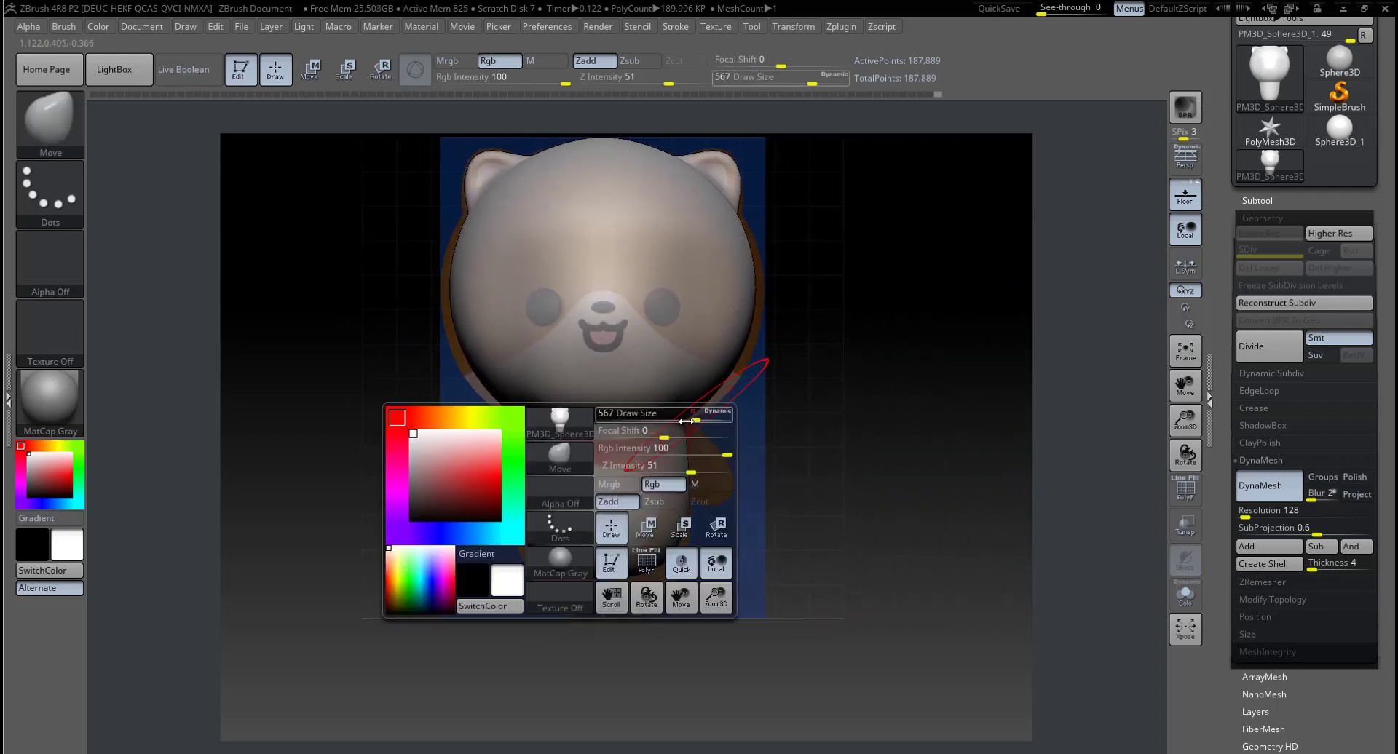
{"action": "left_click_drag", "start_coordinate": [692, 418], "coordinate": [647, 421]}
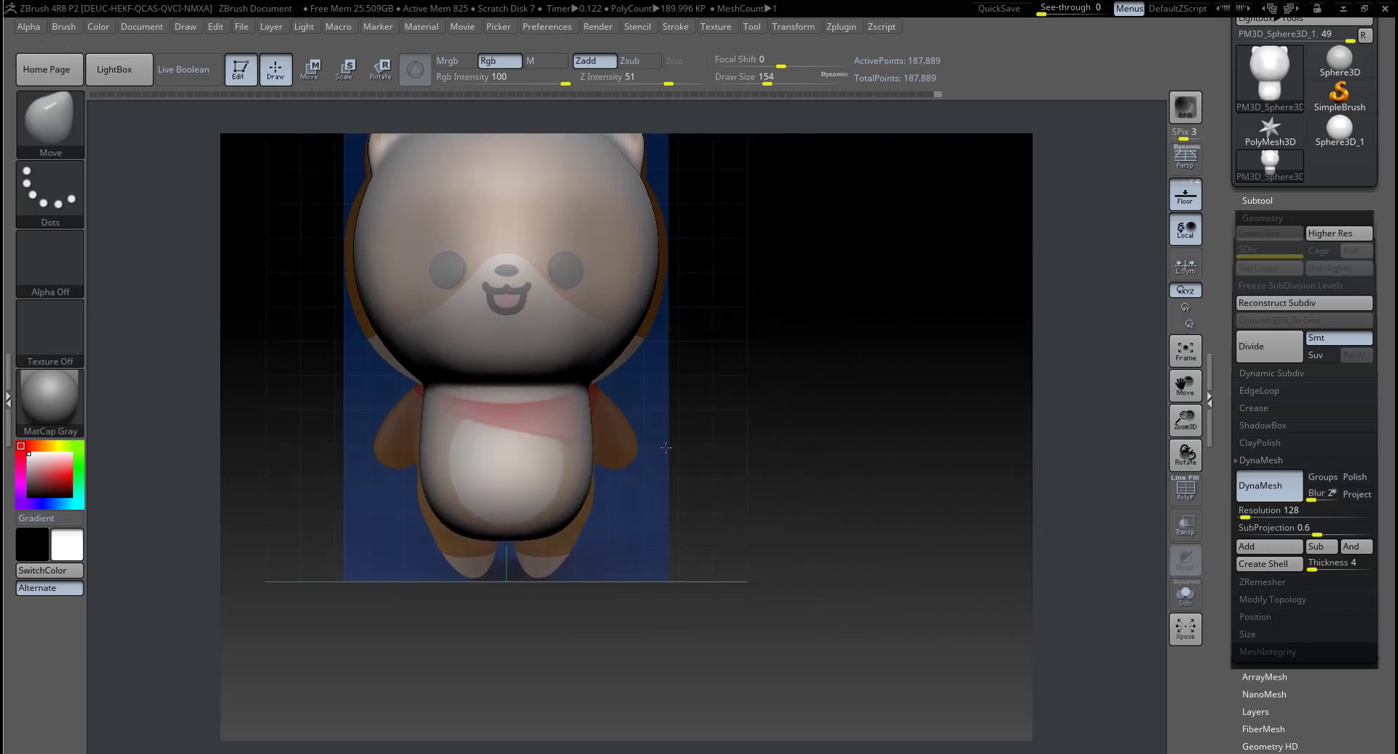
{"action": "left_click_drag", "start_coordinate": [805, 477], "coordinate": [639, 522], "text": "alt"}
{"action": "left_click_drag", "start_coordinate": [721, 484], "coordinate": [669, 530], "text": "alt"}
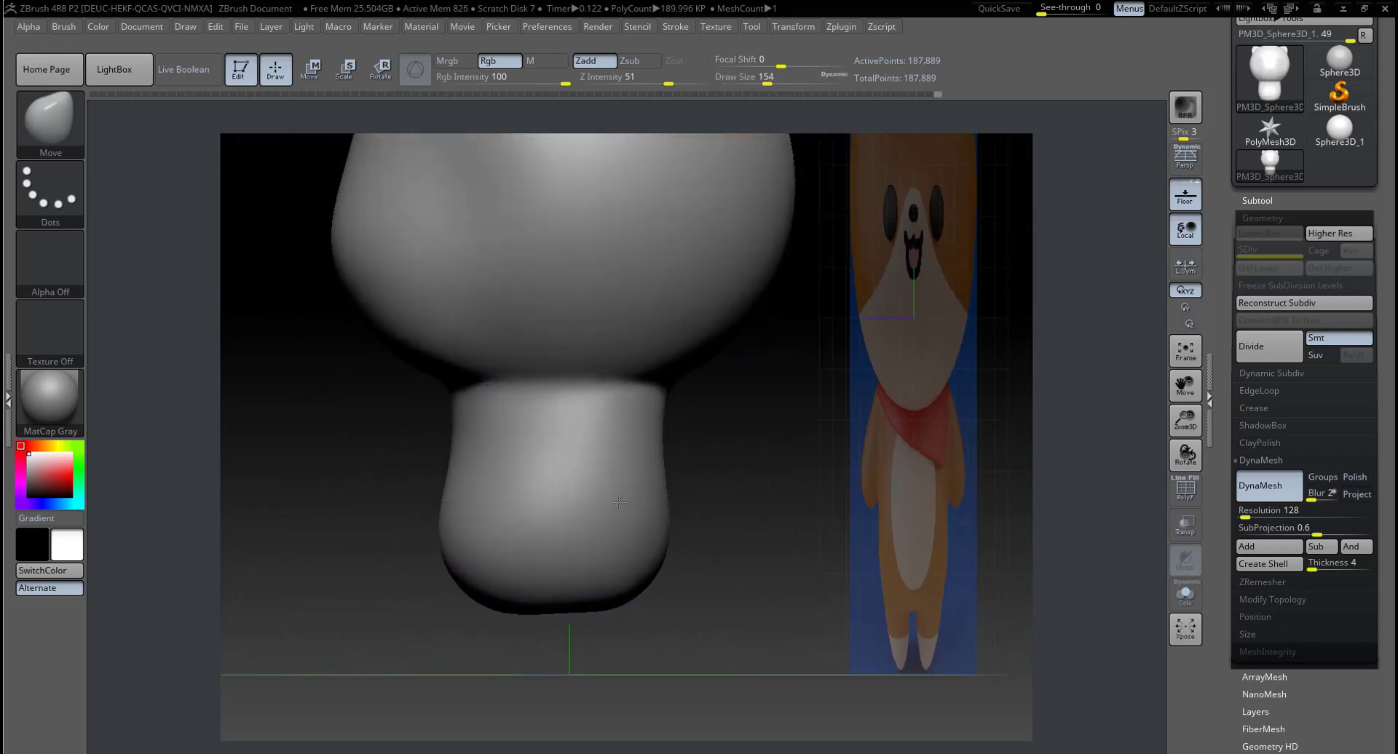
{"action": "left_click_drag", "start_coordinate": [560, 414], "coordinate": [568, 424], "text": "ctrl"}
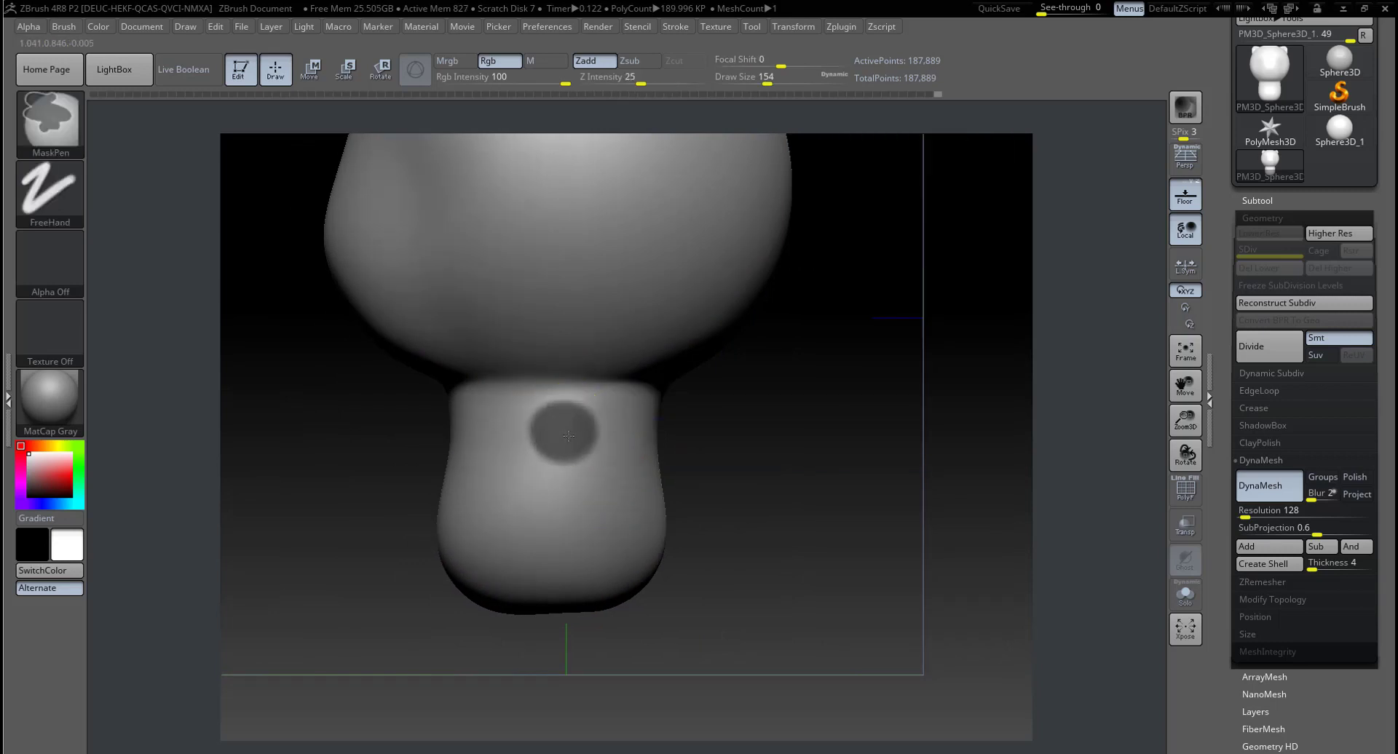
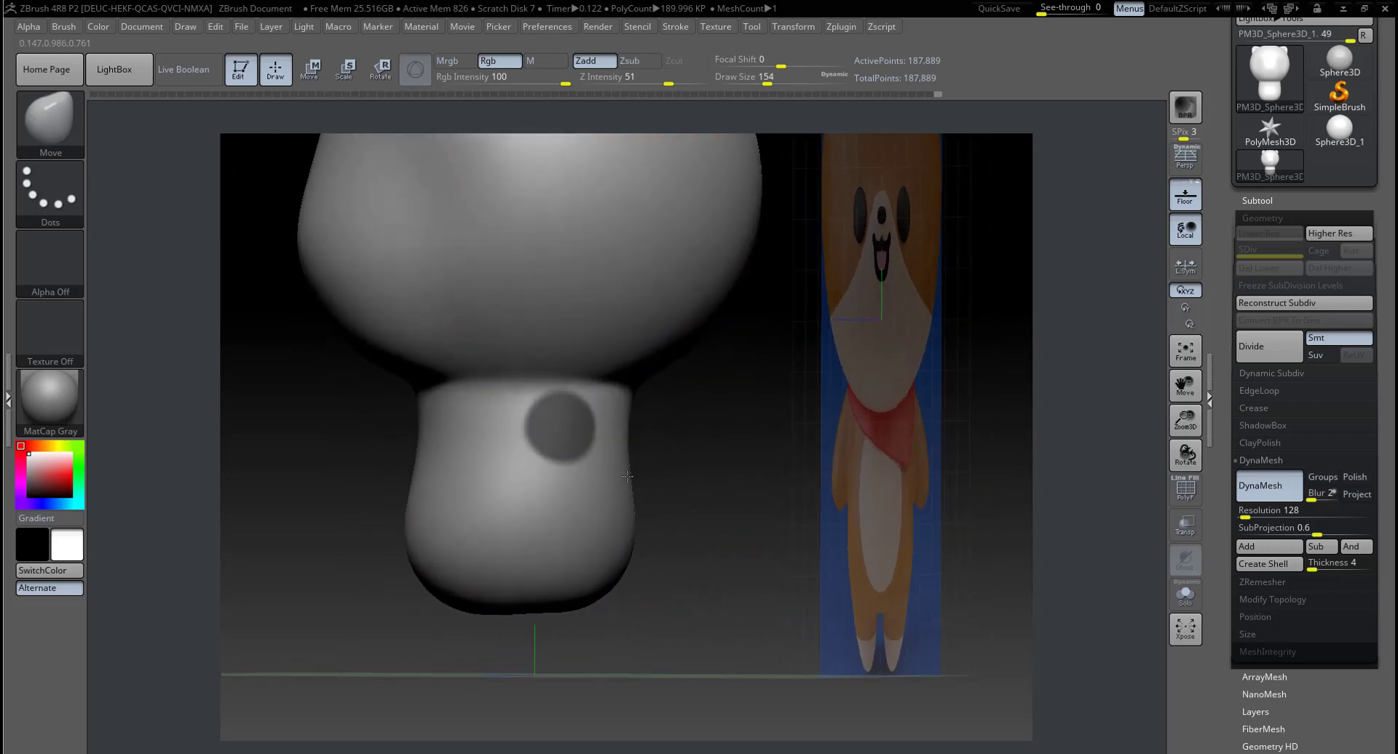
Step: Enlarge the brush and pull the bear's stubby arms outward with Move
{"action": "key", "text": "ctrl"}
{"action": "key", "text": "ctrl"}
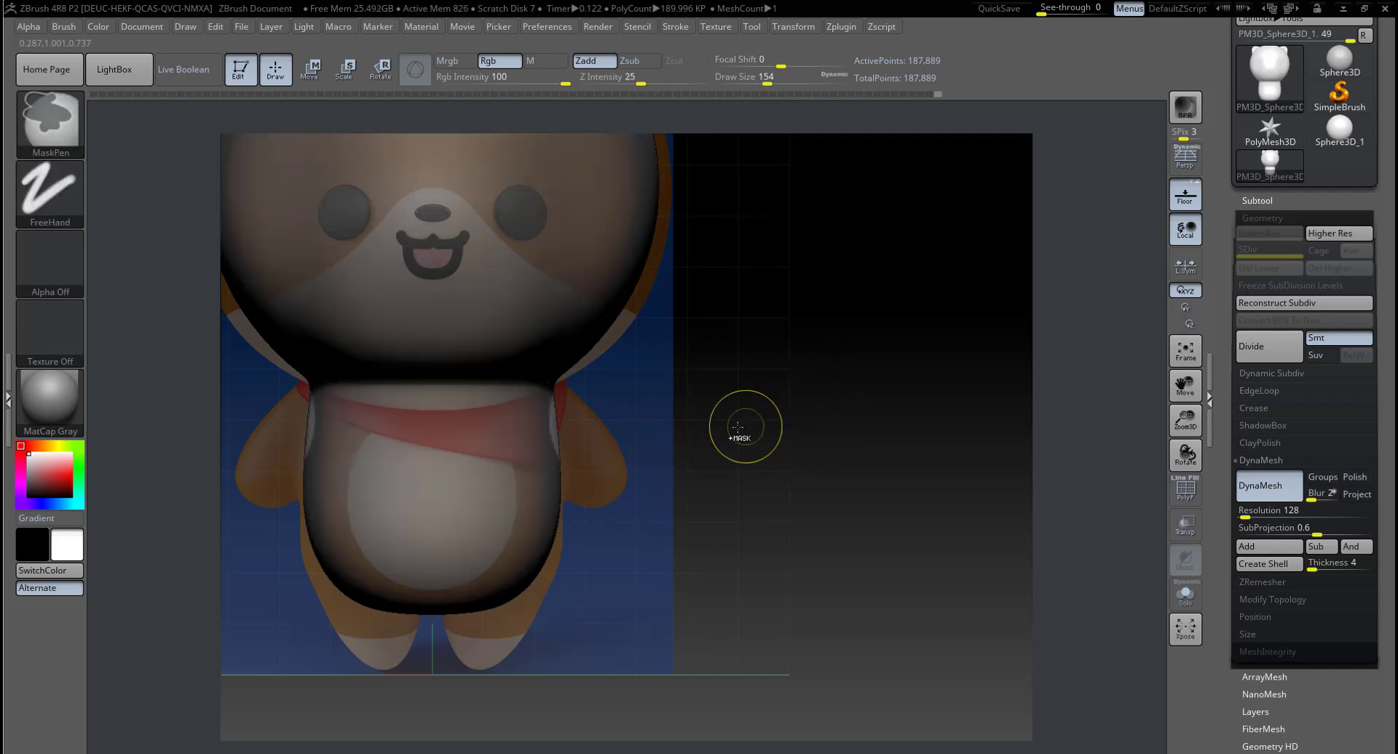
{"action": "key", "text": "space"}
{"action": "mouse_move", "coordinate": [699, 416]}
{"action": "left_mouse_down"}
{"action": "mouse_move", "coordinate": [736, 422]}
{"action": "mouse_move", "coordinate": [596, 429]}
{"action": "mouse_move", "coordinate": [655, 492]}
{"action": "mouse_move", "coordinate": [640, 499]}
{"action": "left_mouse_up"}
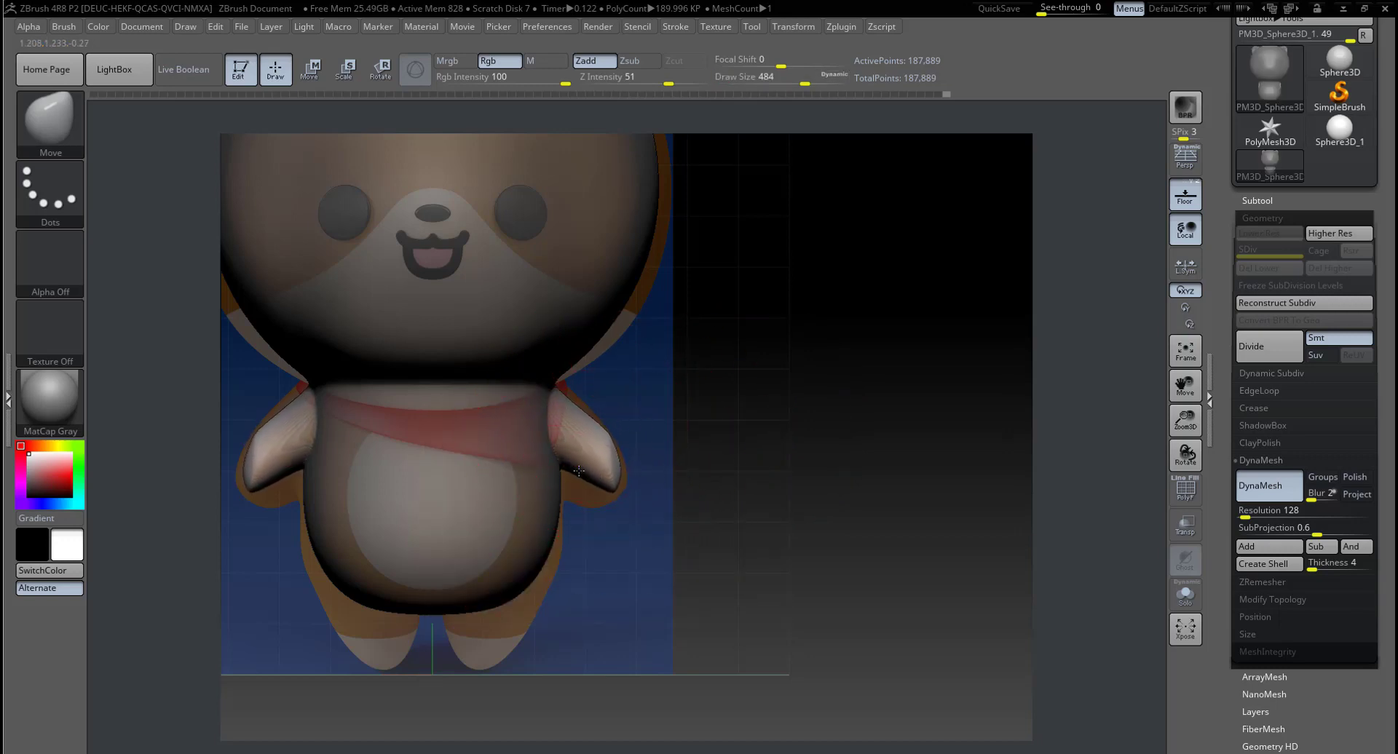
{"action": "left_click_drag", "start_coordinate": [574, 466], "coordinate": [619, 482]}
Step: Shrink the brush, invert then clear the mask, and mask a small round spot on the body side
{"action": "key", "text": "ctrl"}
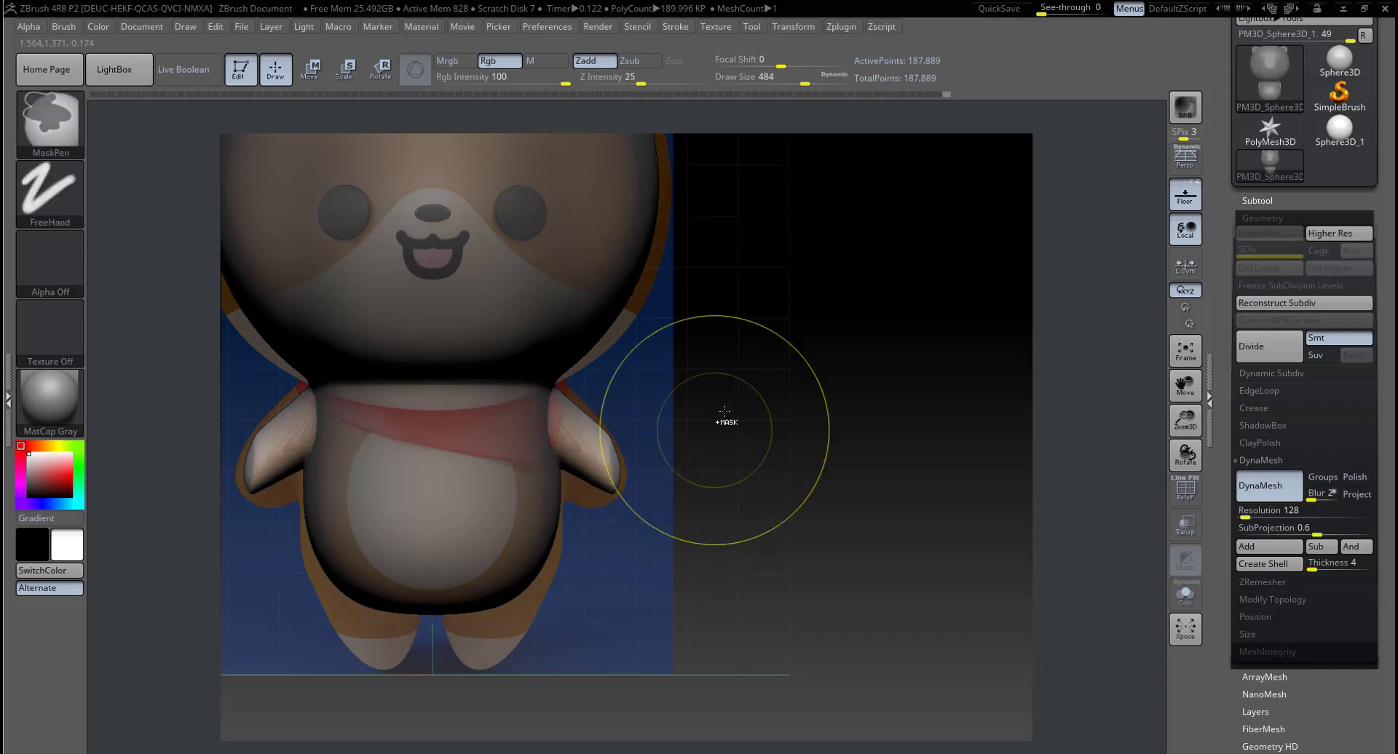
{"action": "key", "text": "space"}
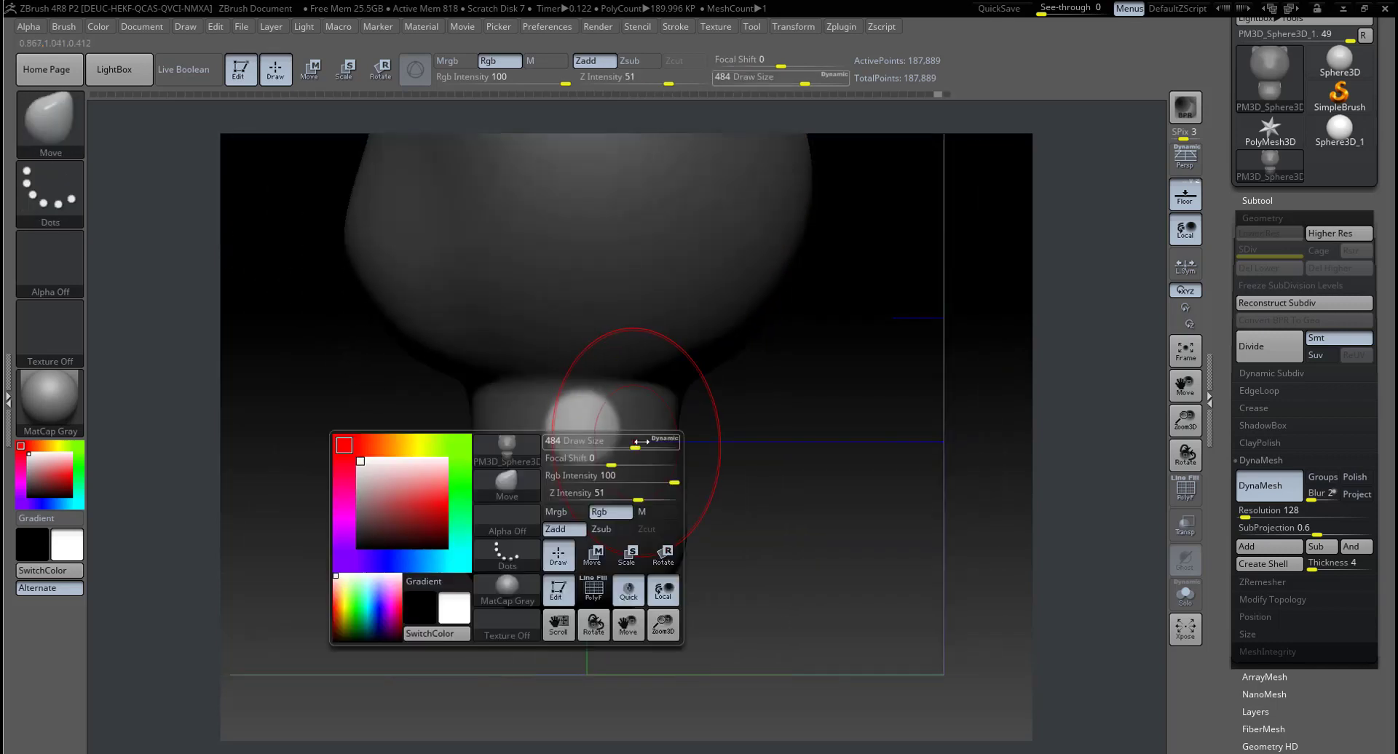
{"action": "left_click_drag", "start_coordinate": [633, 448], "coordinate": [608, 449]}
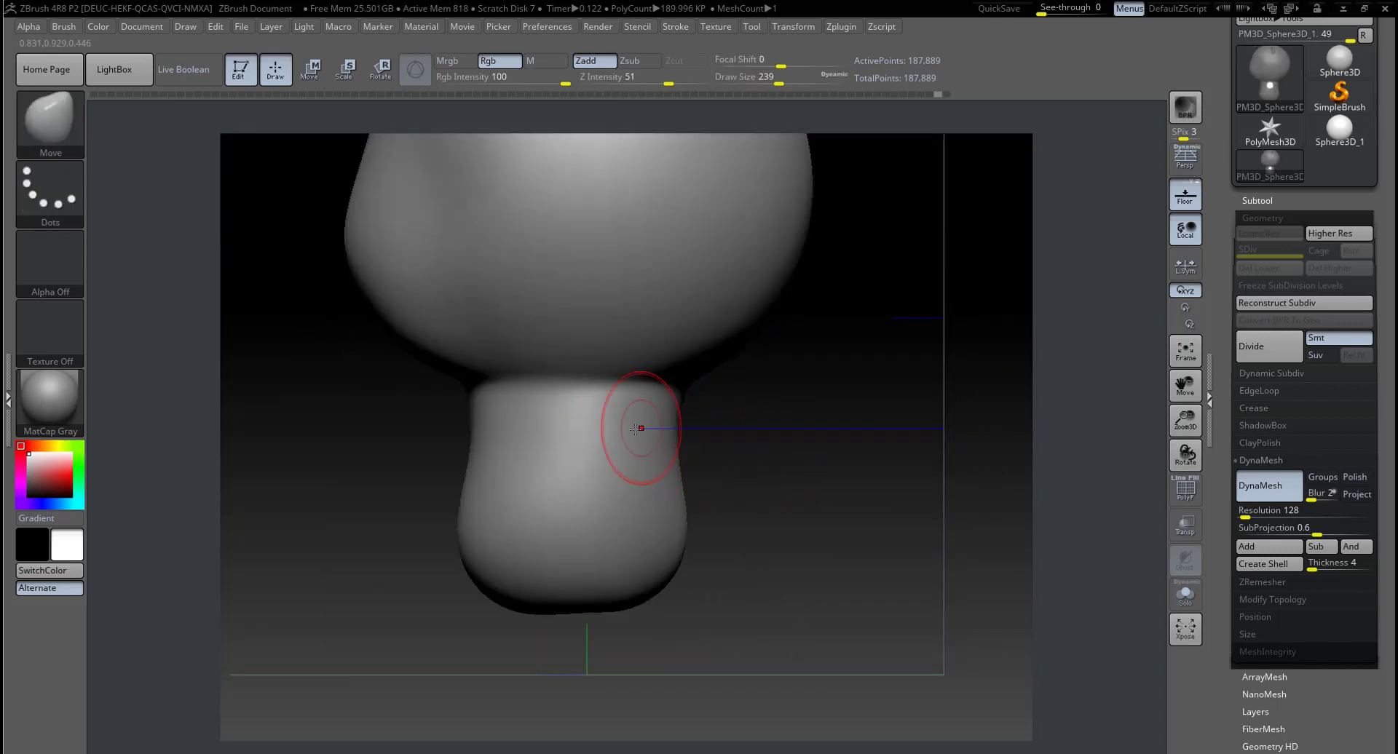
{"action": "left_click", "coordinate": [753, 445], "text": "ctrl"}
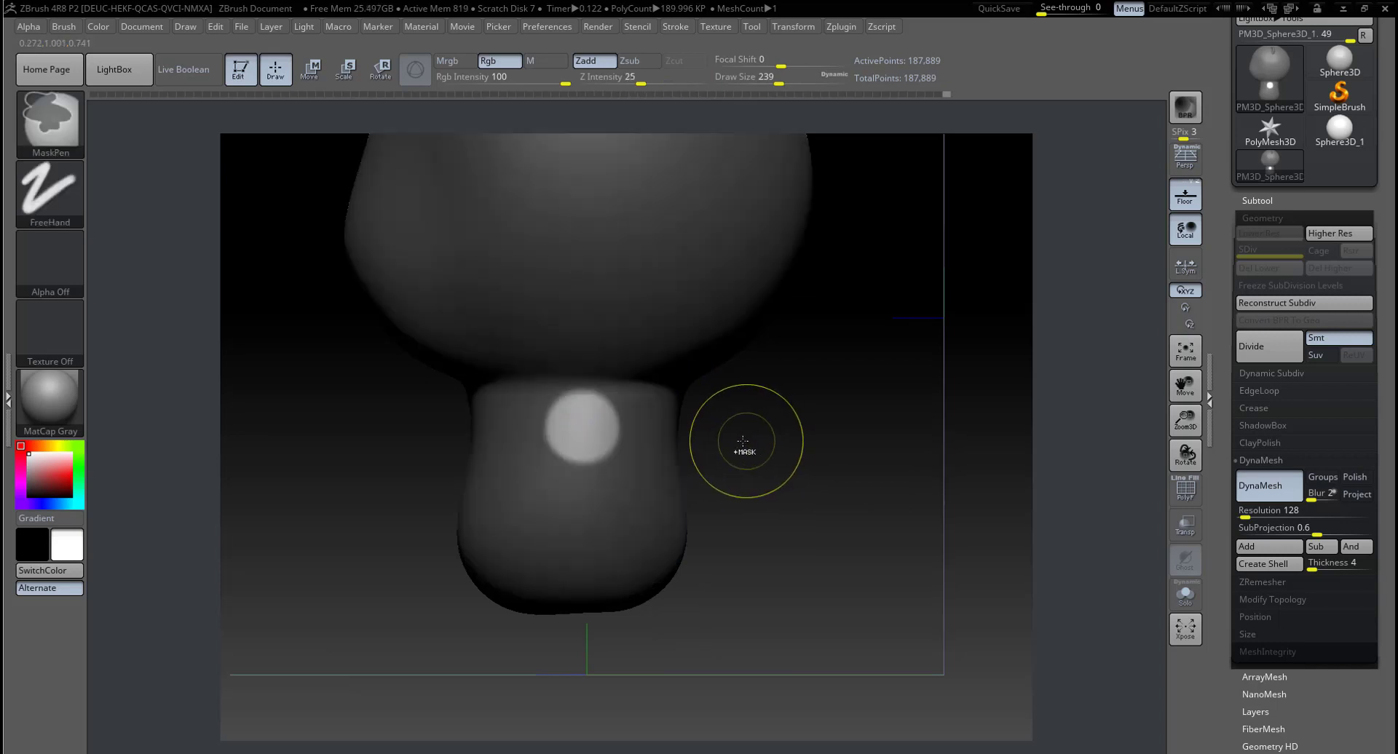
{"action": "key", "text": "space"}
{"action": "left_click_drag", "start_coordinate": [679, 435], "coordinate": [666, 435]}
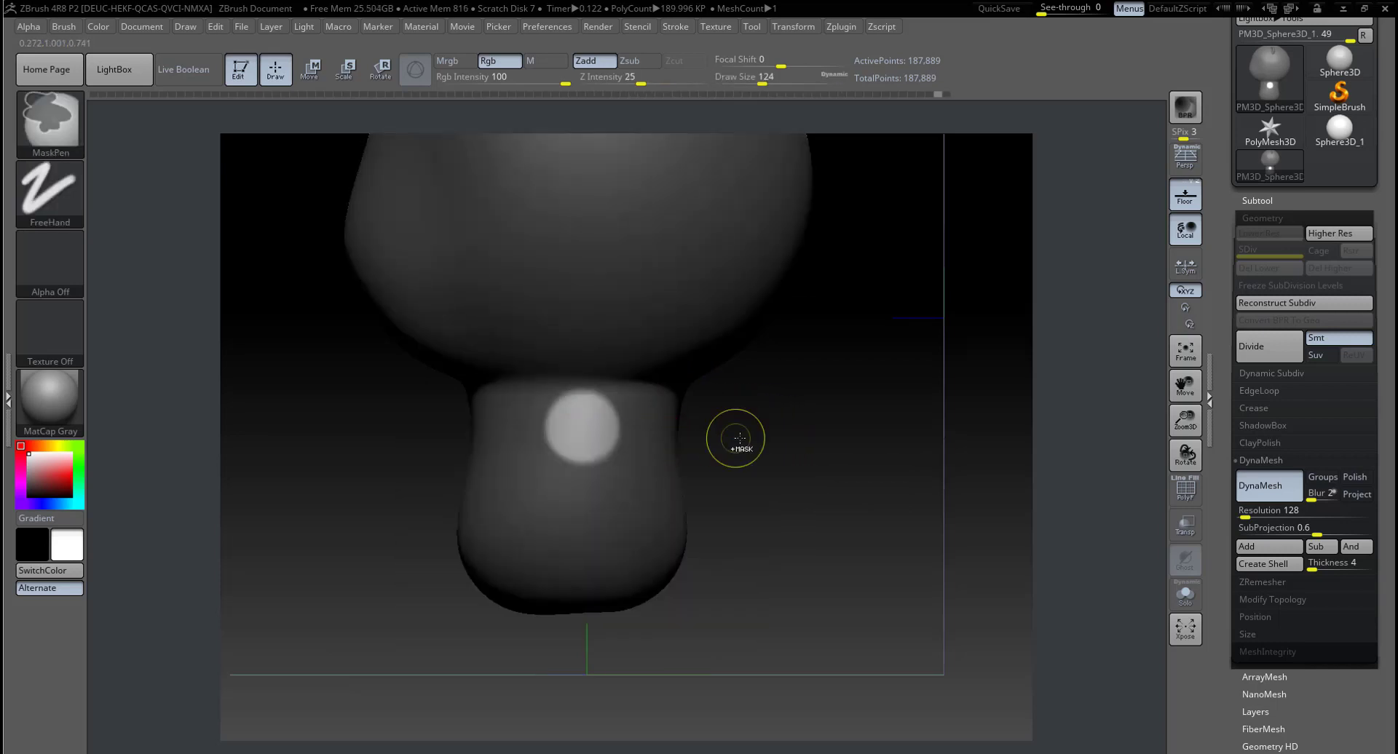
{"action": "left_click", "coordinate": [733, 421], "text": "ctrl"}
{"action": "left_click", "coordinate": [586, 428], "text": "ctrl"}
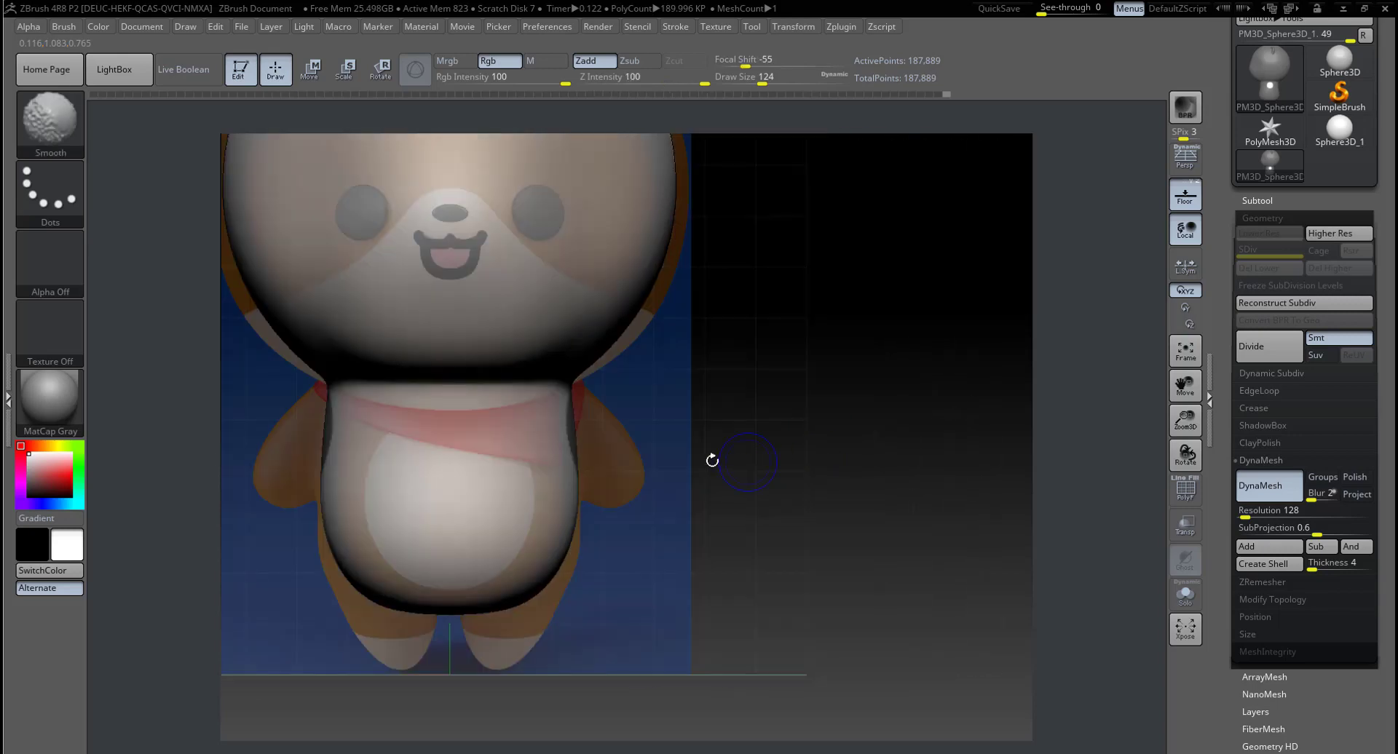
Step: Invert the mask, enlarge the brush, and drag both arms outward, then smooth them
{"action": "left_click", "coordinate": [735, 444], "text": "ctrl"}
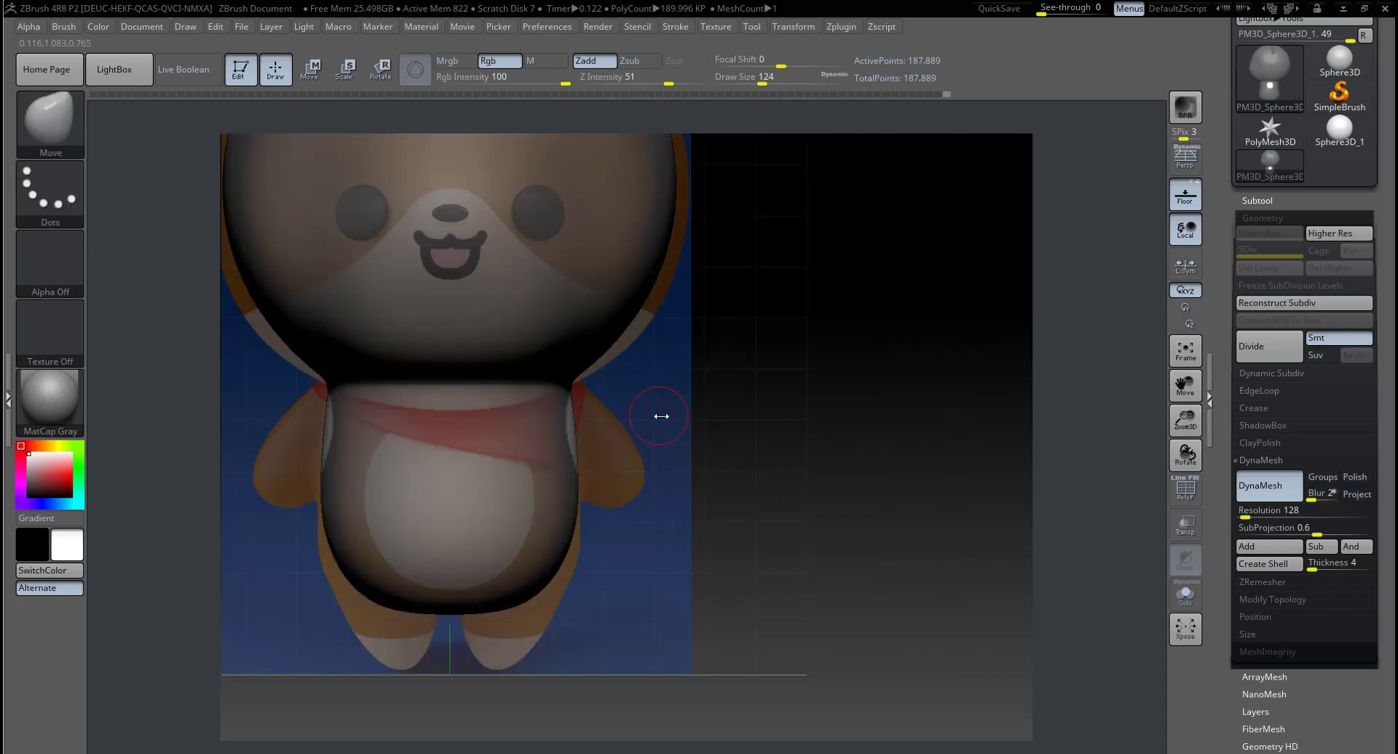
{"action": "key", "text": "space"}
{"action": "left_click_drag", "start_coordinate": [662, 422], "coordinate": [709, 422]}
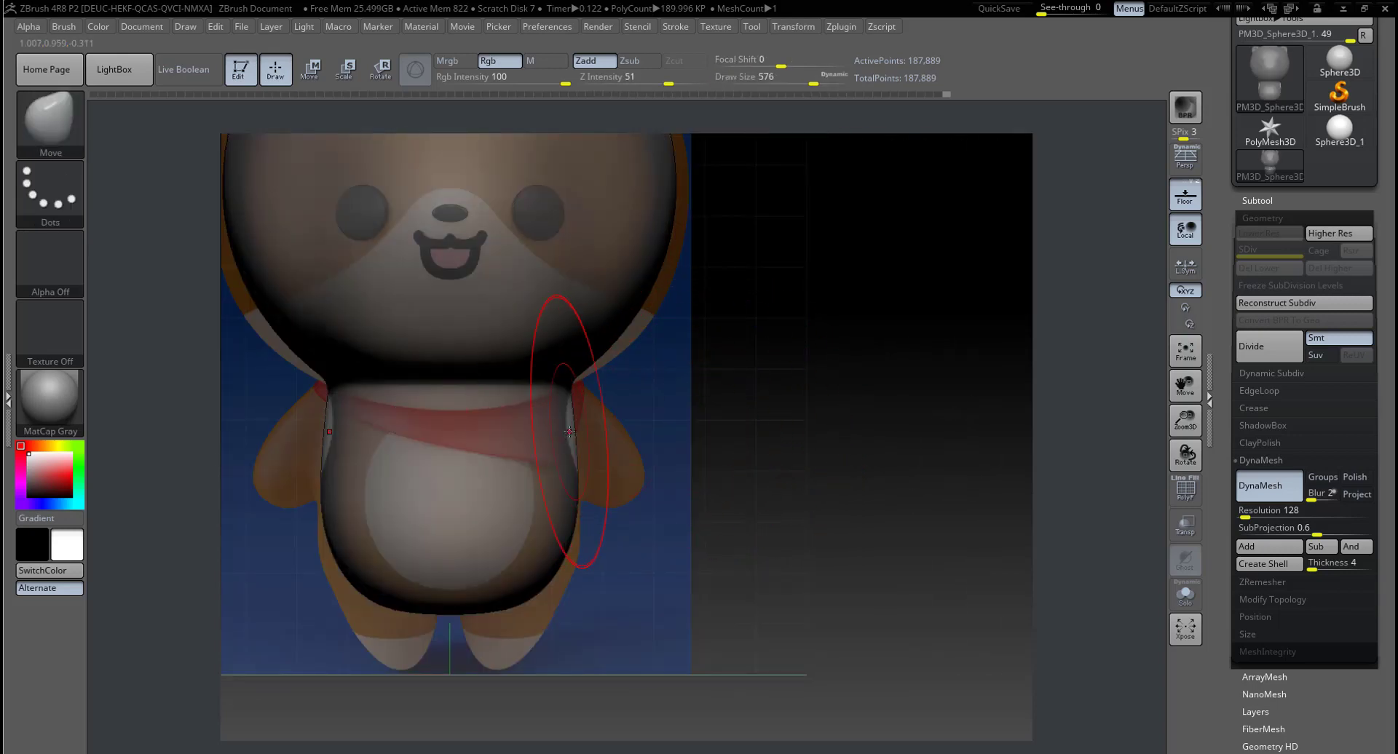
{"action": "mouse_move", "coordinate": [603, 446]}
{"action": "left_mouse_down"}
{"action": "mouse_move", "coordinate": [651, 467]}
{"action": "mouse_move", "coordinate": [629, 468]}
{"action": "left_mouse_up"}
{"action": "key", "text": "shift"}
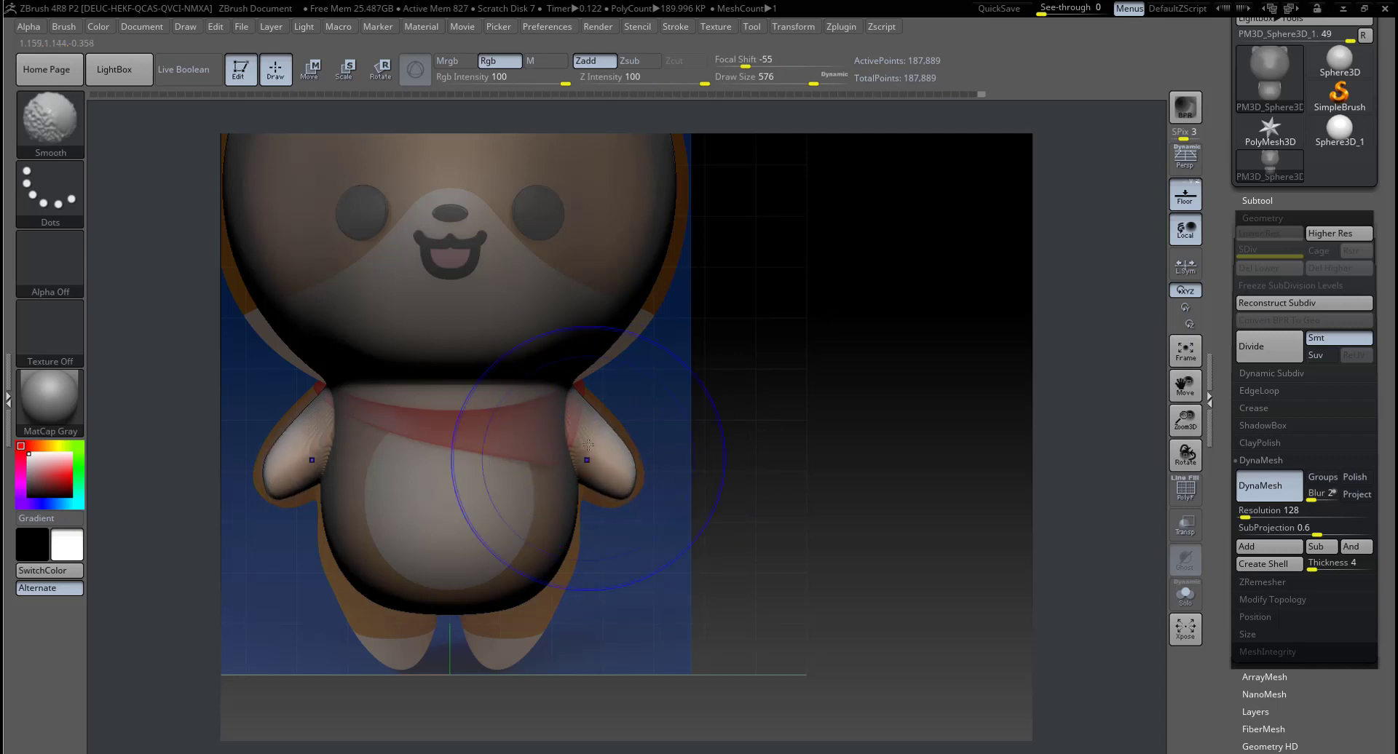
{"action": "left_click_drag", "start_coordinate": [623, 459], "coordinate": [582, 468], "text": "shift"}
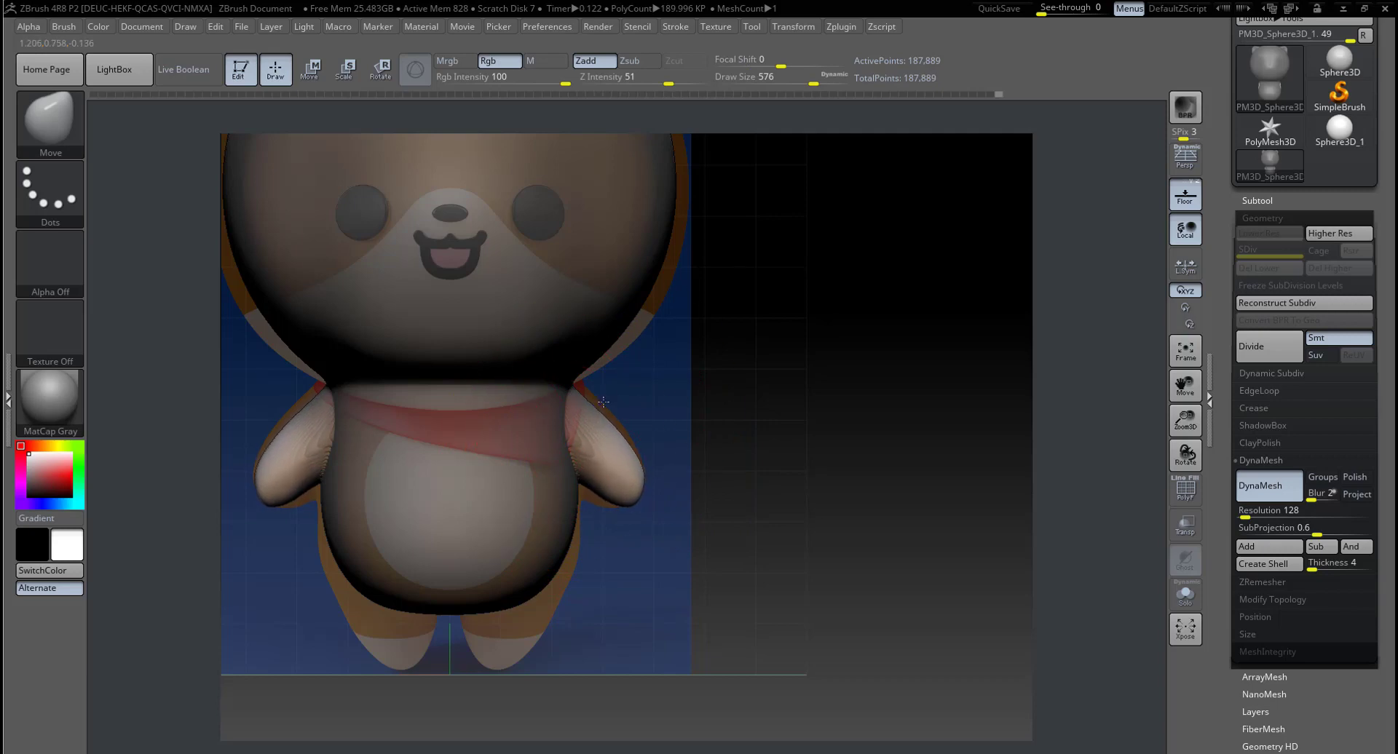
Step: Halve the brush size and check the arms from the side, below and above
{"action": "key", "text": "space"}
{"action": "left_click_drag", "start_coordinate": [618, 406], "coordinate": [608, 405]}
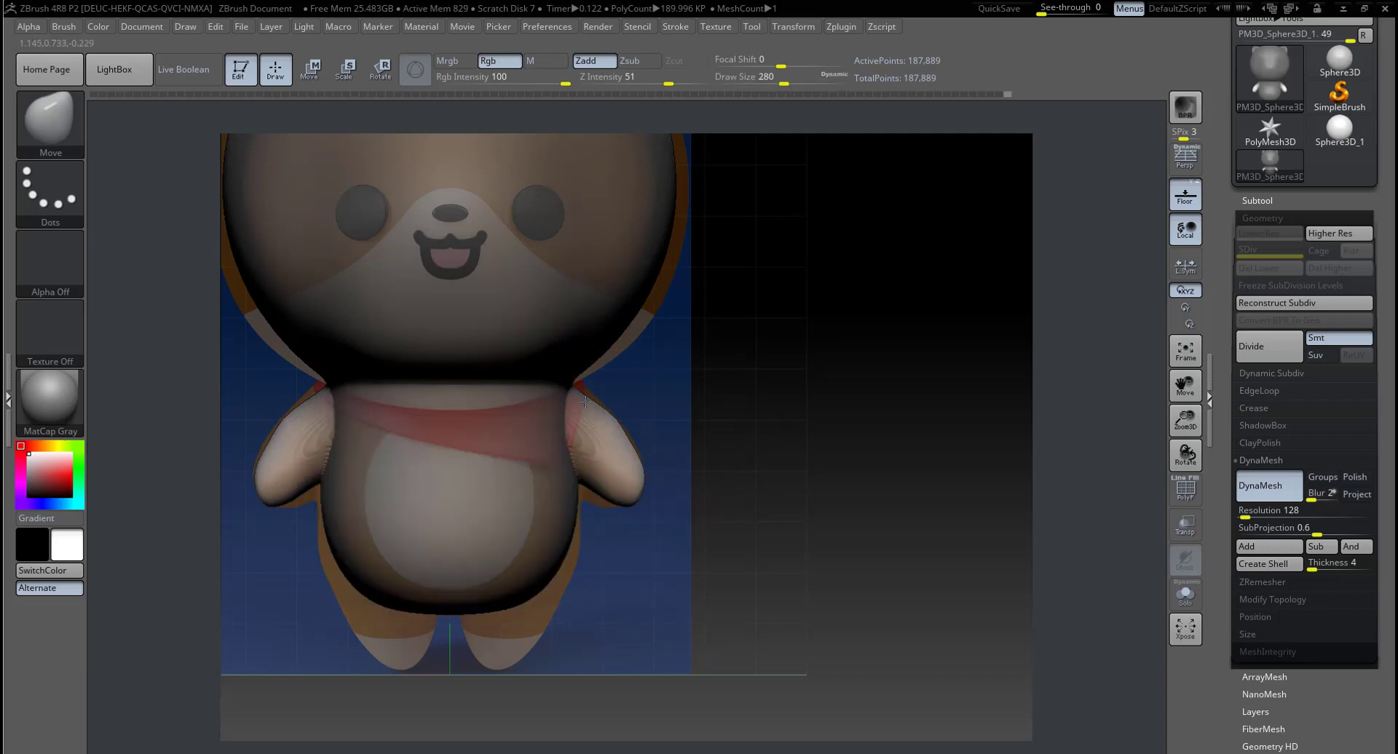
{"action": "left_click_drag", "start_coordinate": [725, 395], "coordinate": [608, 439]}
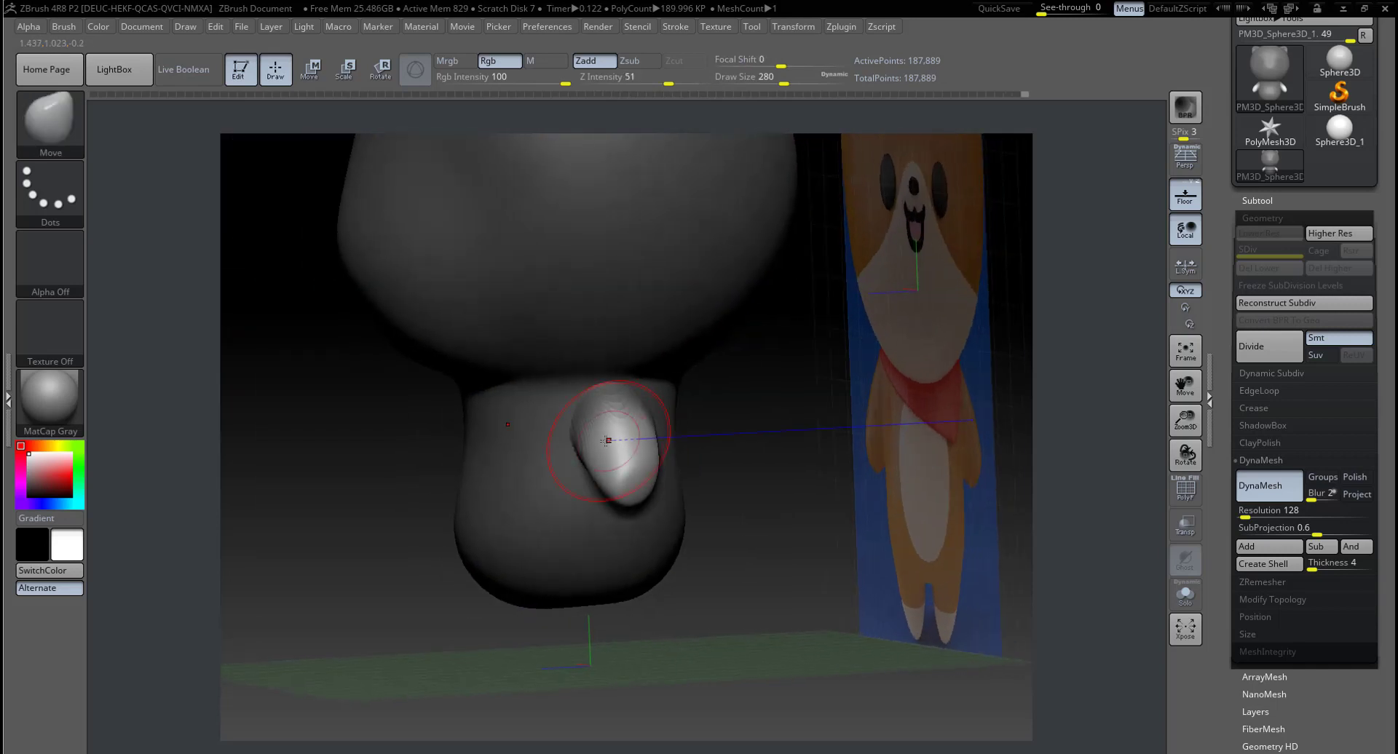
{"action": "left_click_drag", "start_coordinate": [736, 430], "coordinate": [649, 442]}
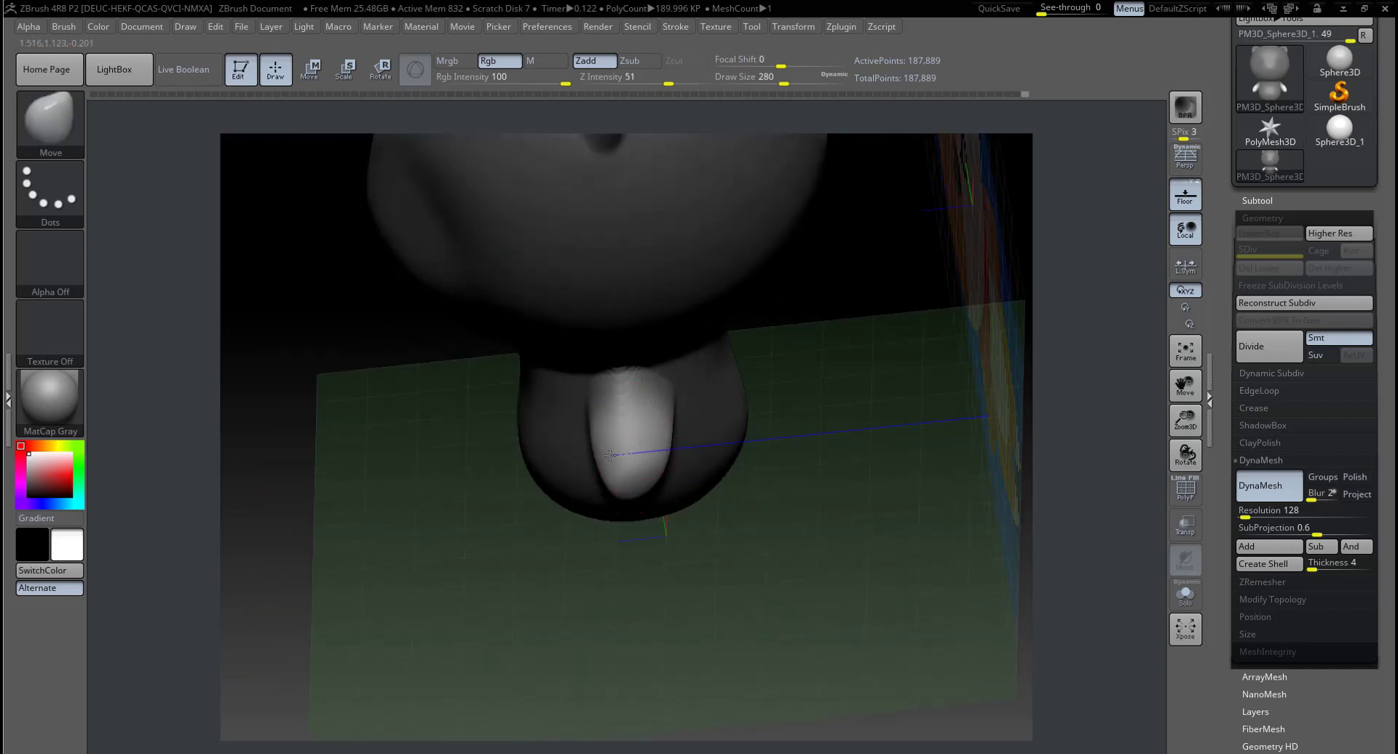
{"action": "left_click_drag", "start_coordinate": [679, 532], "coordinate": [602, 474], "text": "shift"}
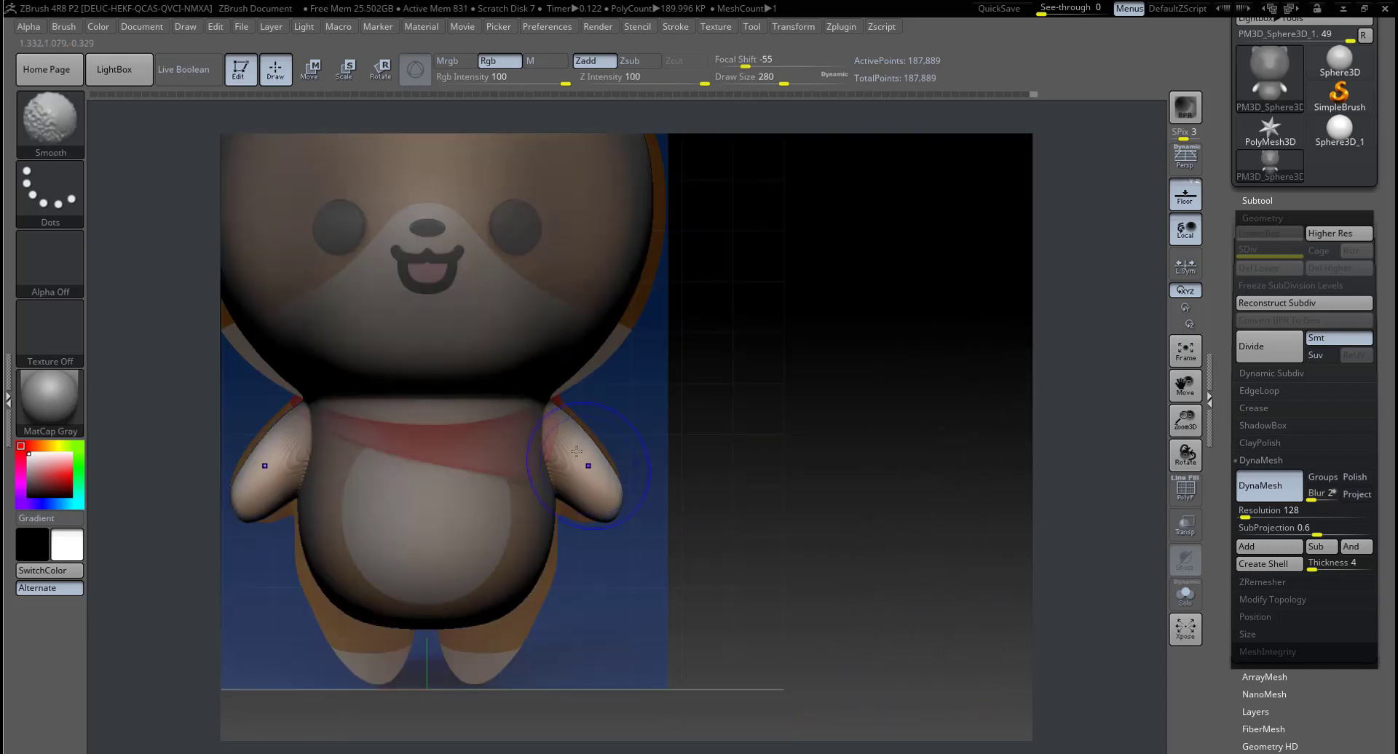
{"action": "left_click_drag", "start_coordinate": [593, 504], "coordinate": [614, 521]}
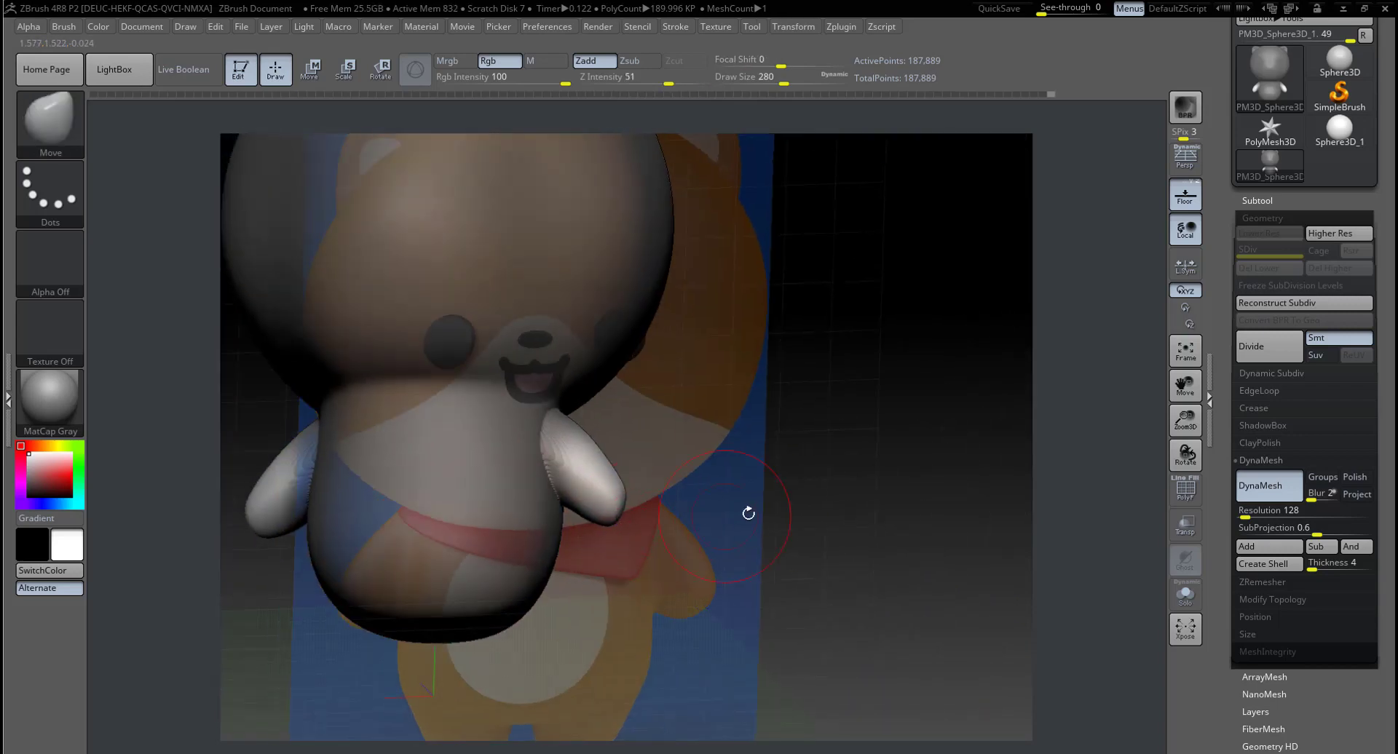
{"action": "left_click_drag", "start_coordinate": [749, 513], "coordinate": [729, 505], "text": "shift"}
Step: Turn on the PolyF wireframe and hide the floor grid, framing a front view
{"action": "left_click", "coordinate": [1185, 489]}
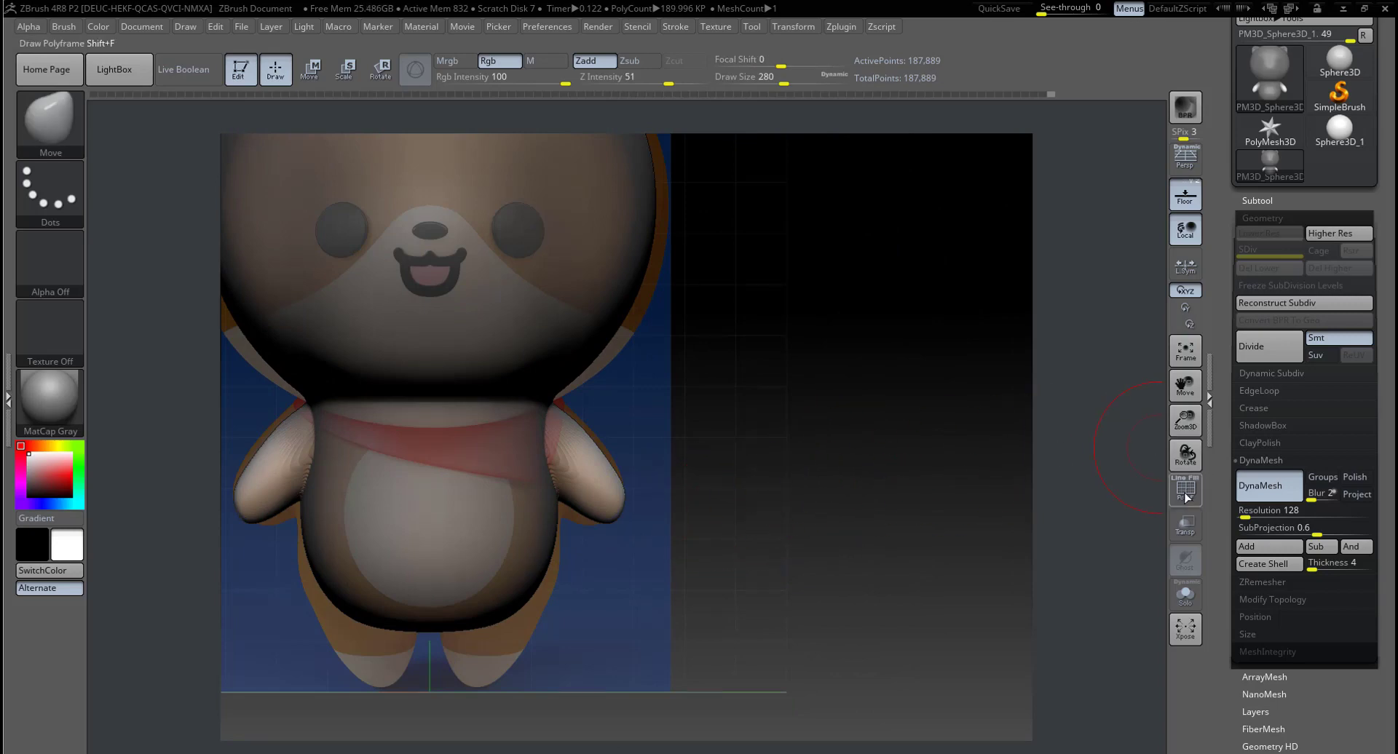
{"action": "left_click_drag", "start_coordinate": [646, 415], "coordinate": [753, 424], "text": "shift"}
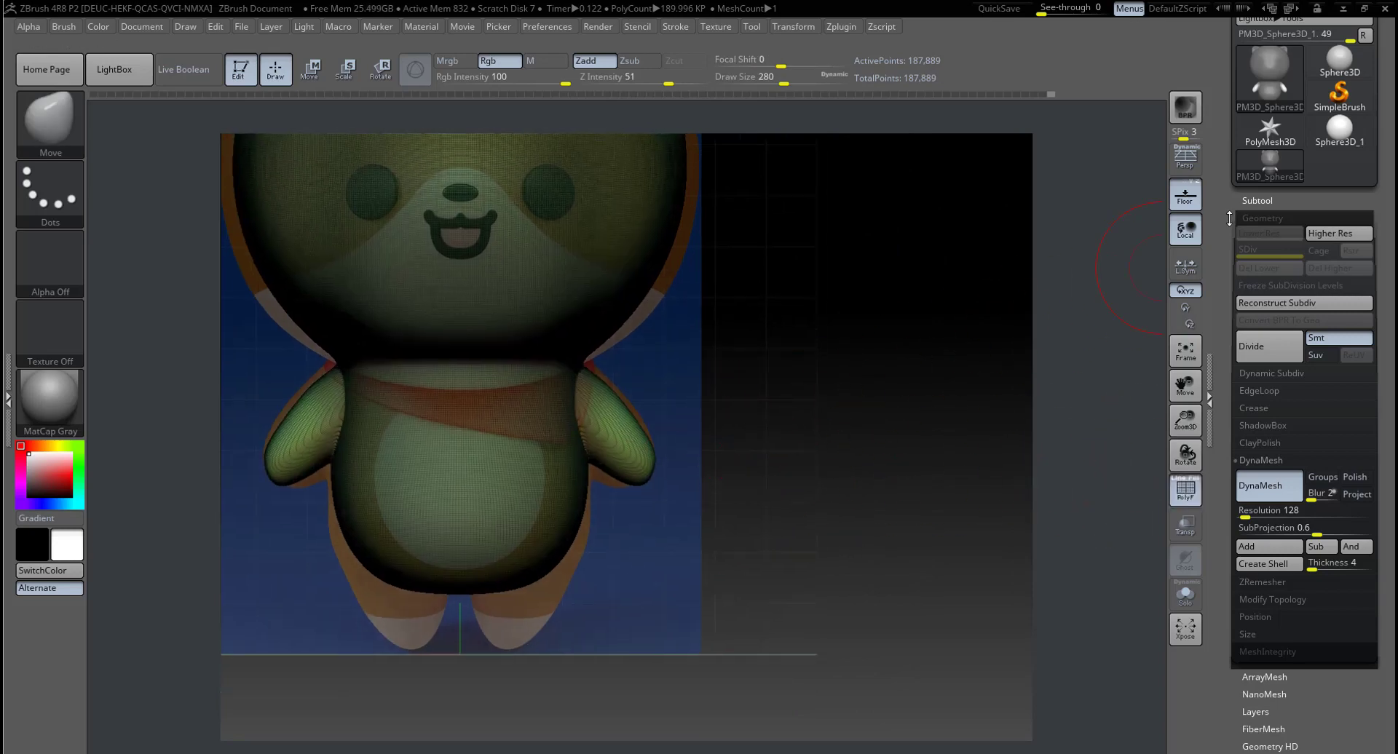
{"action": "left_click", "coordinate": [1185, 200]}
{"action": "scroll", "coordinate": [608, 479], "scroll_direction": "up", "scroll_amount": 5}
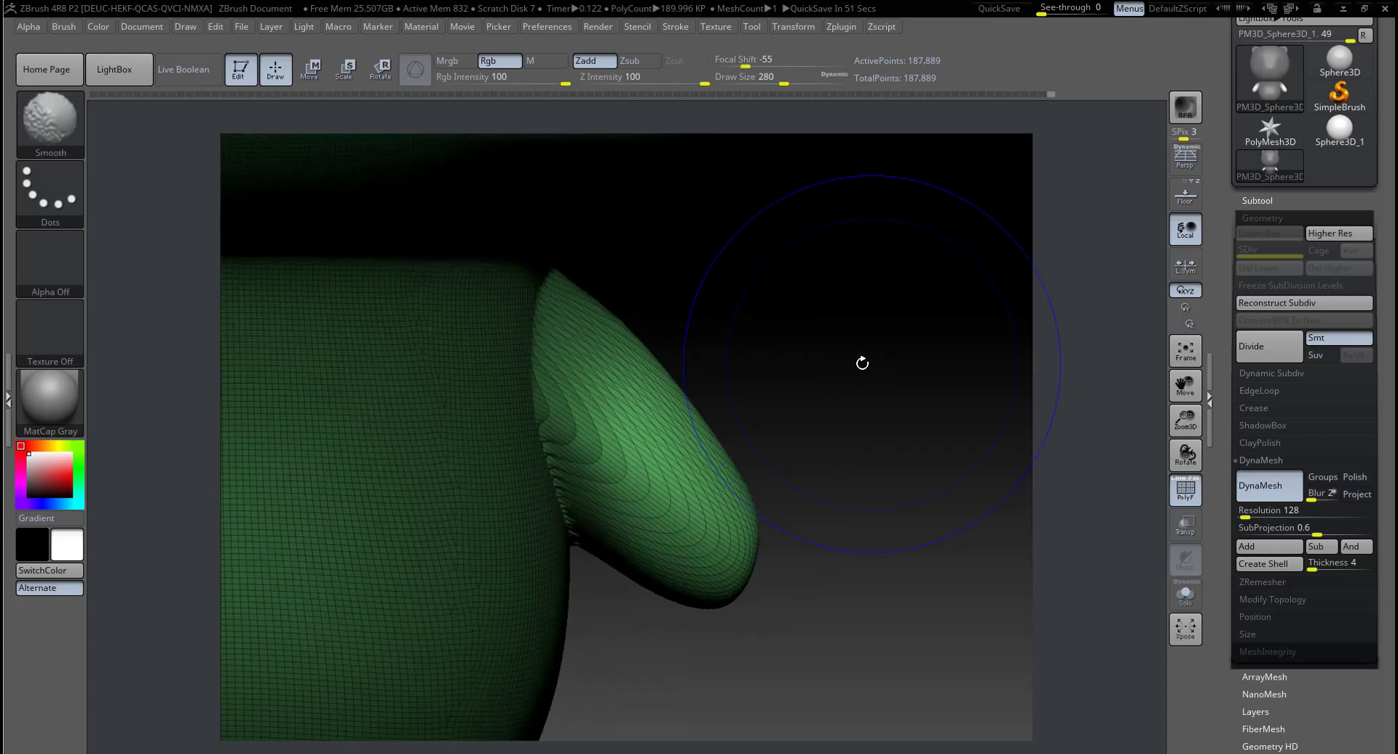
{"action": "mouse_move", "coordinate": [865, 368]}
{"action": "left_mouse_down", "text": "shift"}
{"action": "mouse_move", "coordinate": [711, 358]}
{"action": "mouse_move", "coordinate": [823, 421]}
{"action": "left_mouse_up", "text": "shift"}
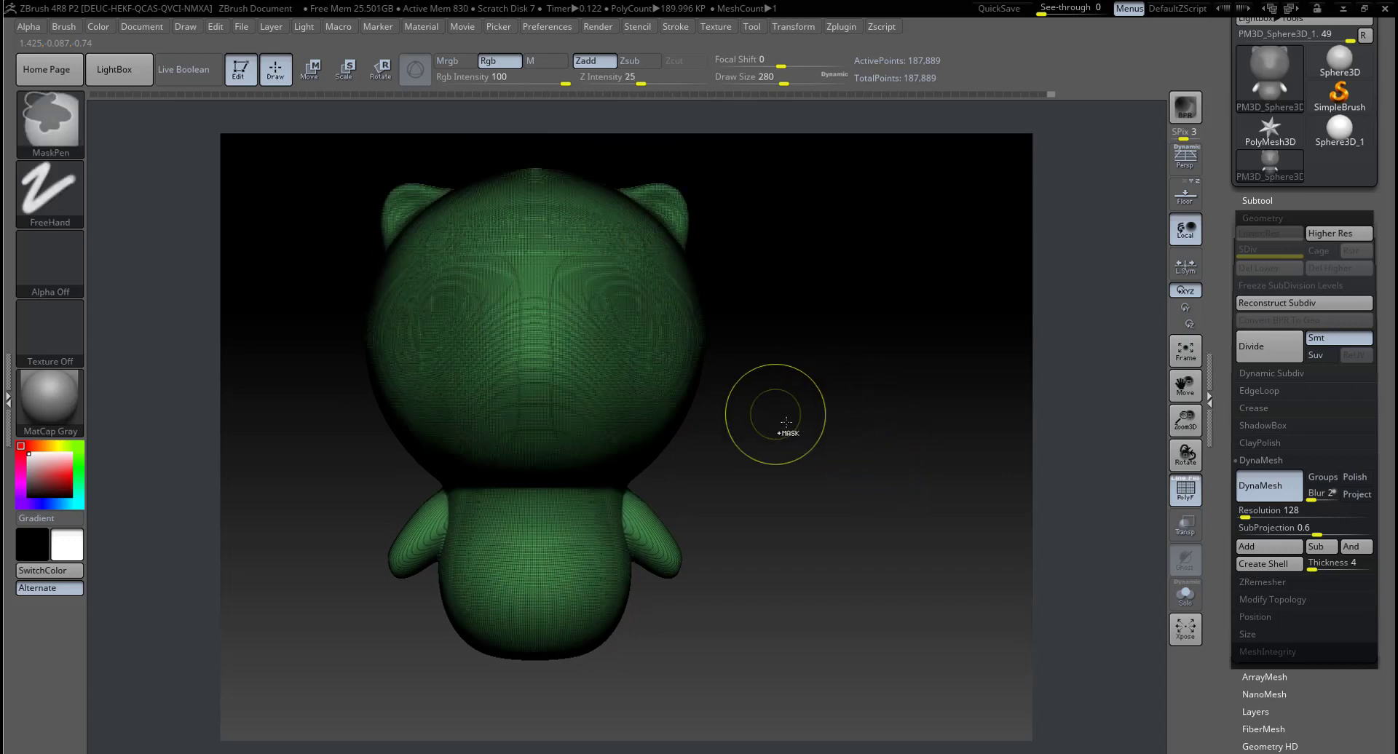
Step: Smooth the crease where the arm meets the body, then turn PolyF off
{"action": "key", "text": "ctrl"}
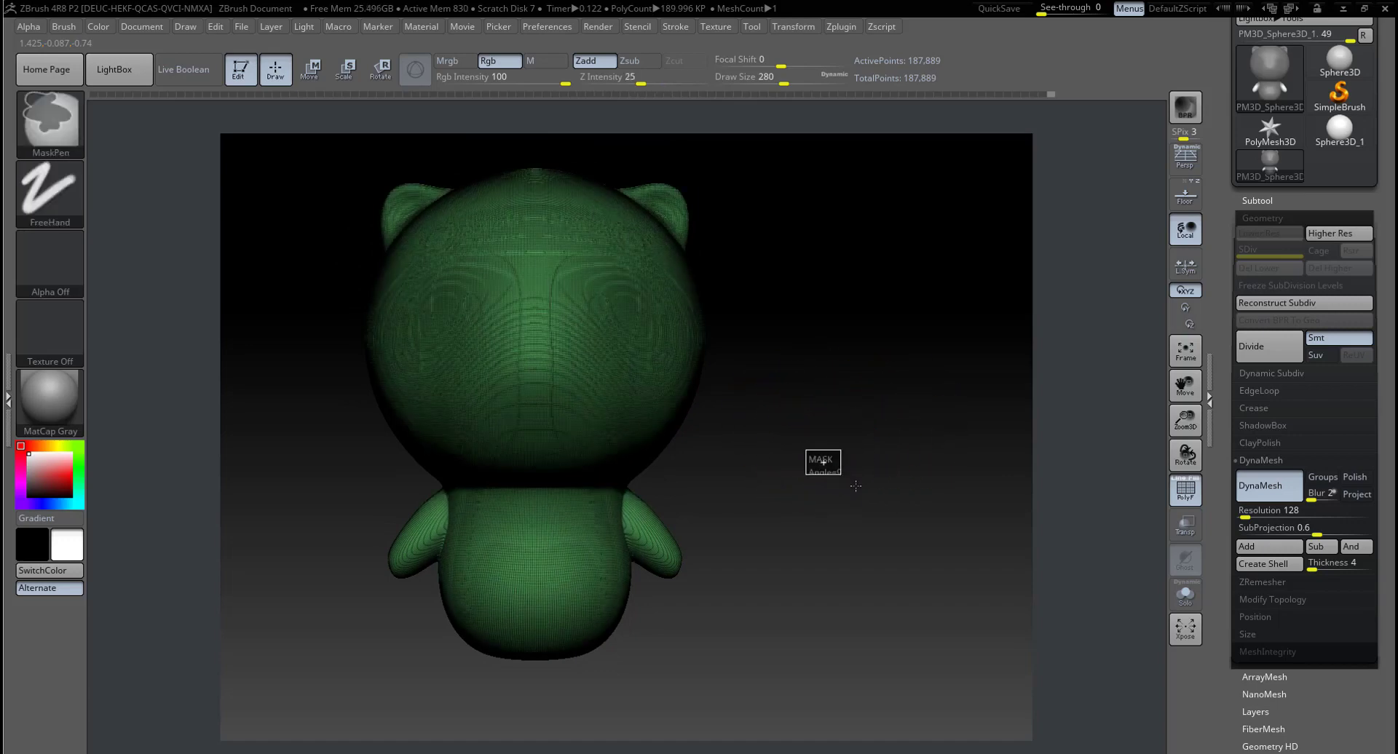
{"action": "mouse_move", "coordinate": [749, 546]}
{"action": "left_mouse_down", "text": "alt"}
{"action": "mouse_move", "coordinate": [850, 712]}
{"action": "mouse_move", "coordinate": [777, 459]}
{"action": "mouse_move", "coordinate": [646, 486]}
{"action": "left_mouse_up", "text": "alt"}
{"action": "key", "text": "space"}
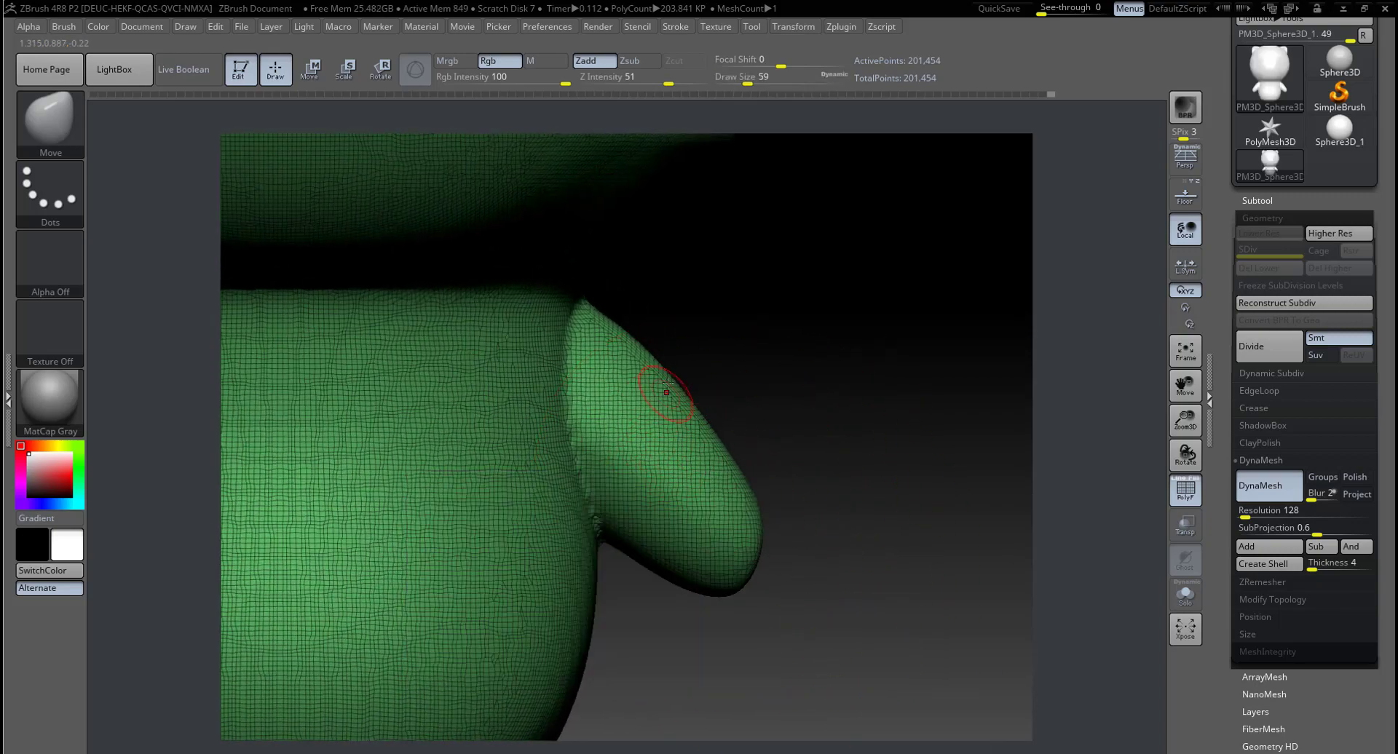
{"action": "mouse_move", "coordinate": [584, 371]}
{"action": "left_mouse_down", "text": "shift"}
{"action": "mouse_move", "coordinate": [578, 312]}
{"action": "mouse_move", "coordinate": [575, 428]}
{"action": "left_mouse_up", "text": "shift"}
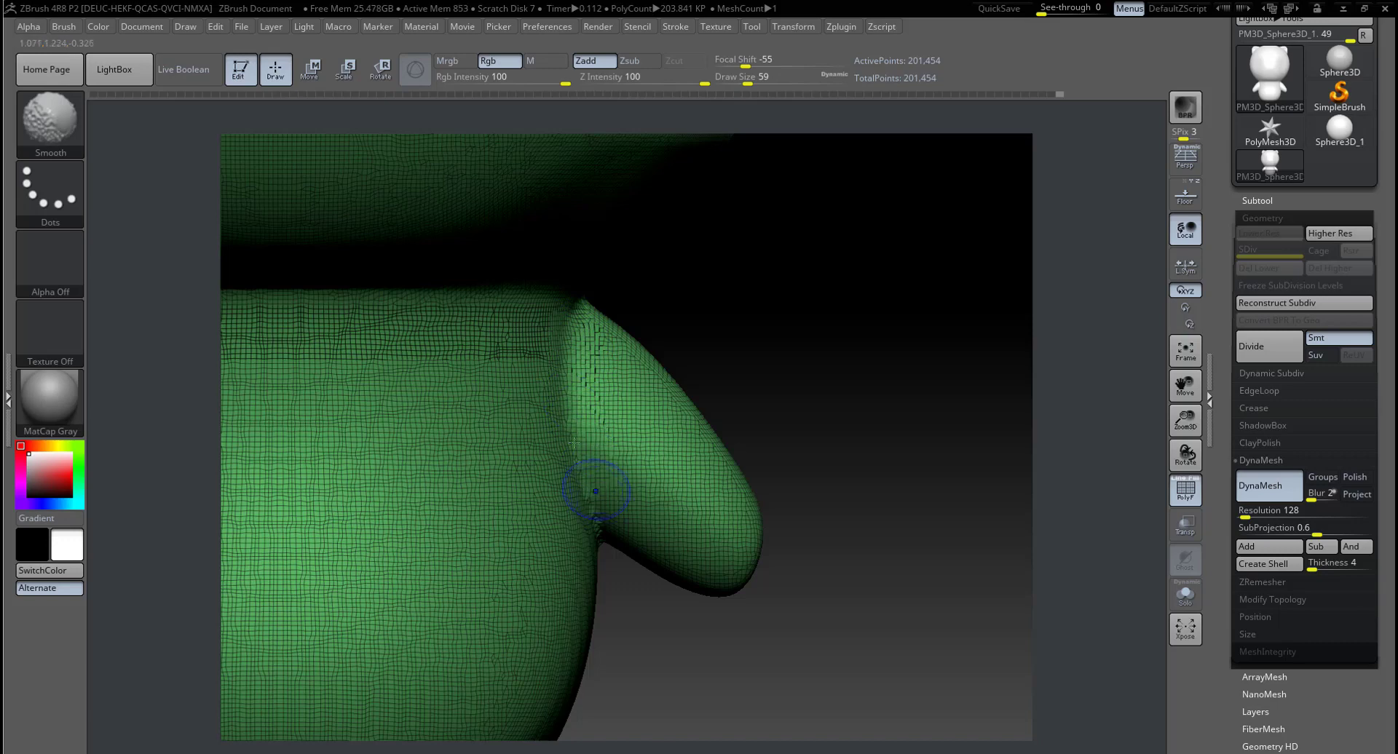
{"action": "left_click", "coordinate": [1185, 489]}
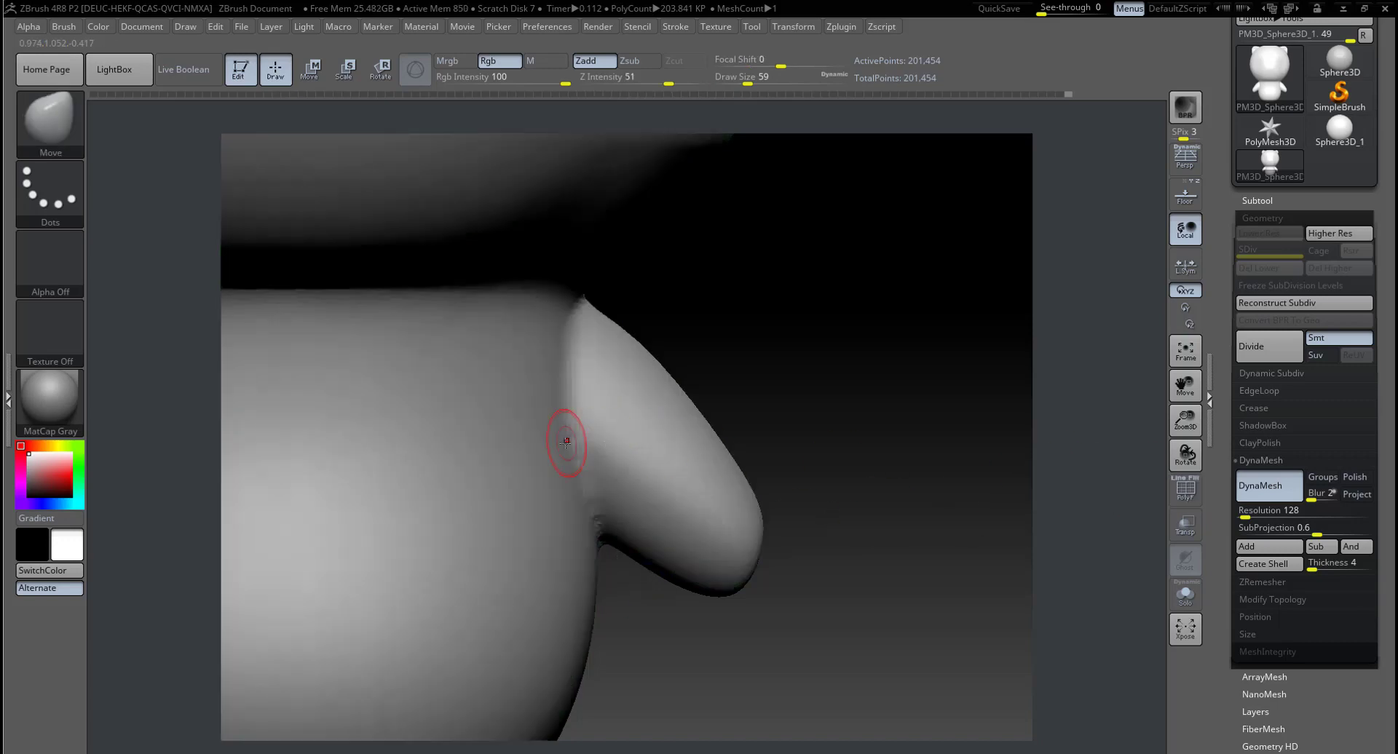
Step: Orbit around the arm to inspect the smoothed join from several angles
{"action": "right_click_drag", "start_coordinate": [581, 315], "coordinate": [660, 308]}
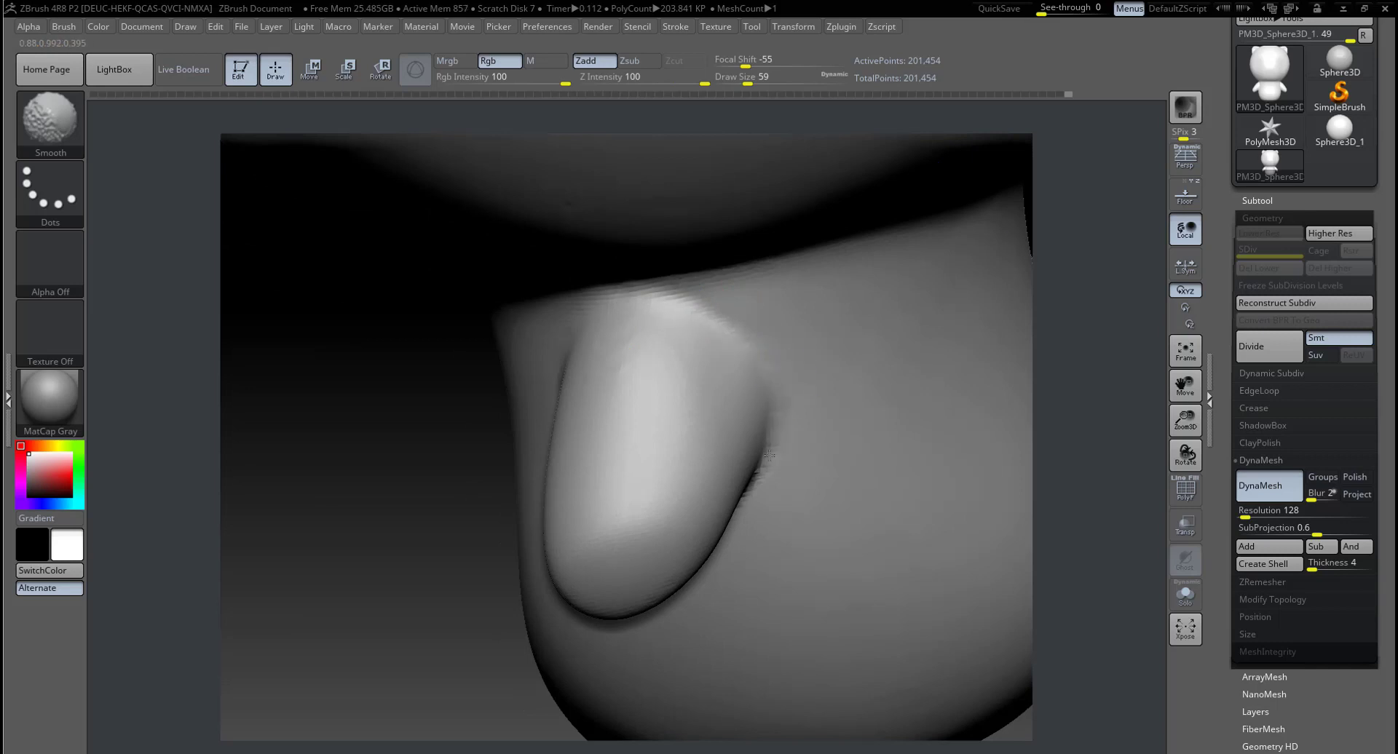
{"action": "right_click_drag", "start_coordinate": [640, 530], "coordinate": [381, 448]}
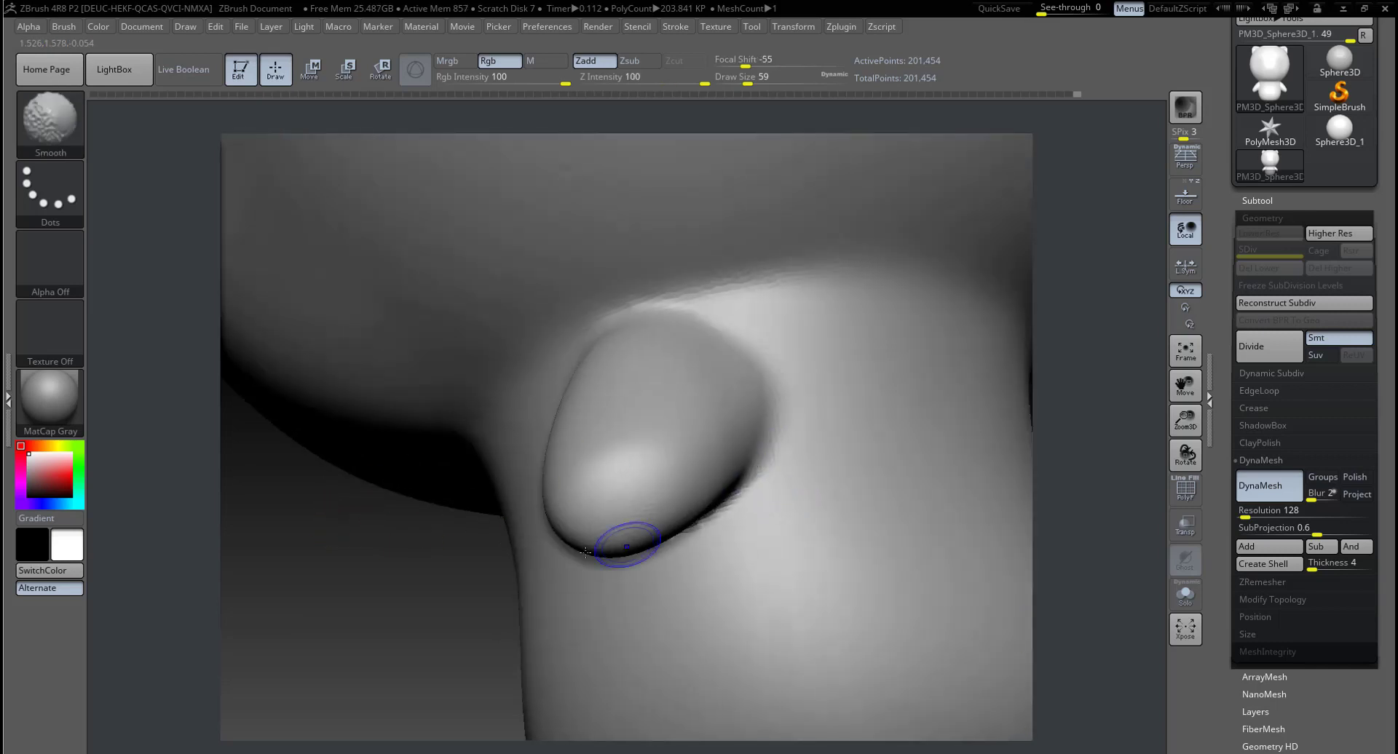
{"action": "right_click_drag", "start_coordinate": [584, 551], "coordinate": [386, 530]}
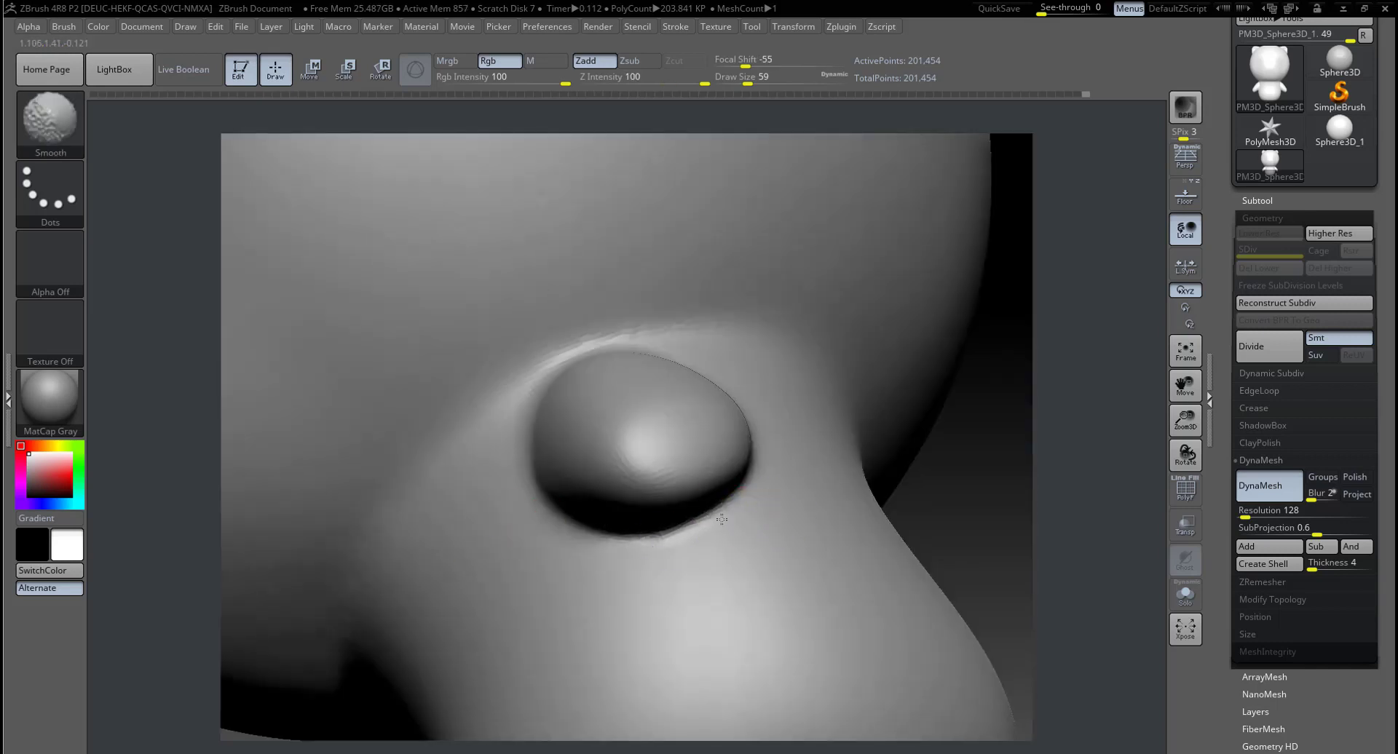
{"action": "right_click_drag", "start_coordinate": [956, 478], "coordinate": [976, 455], "text": "shift"}
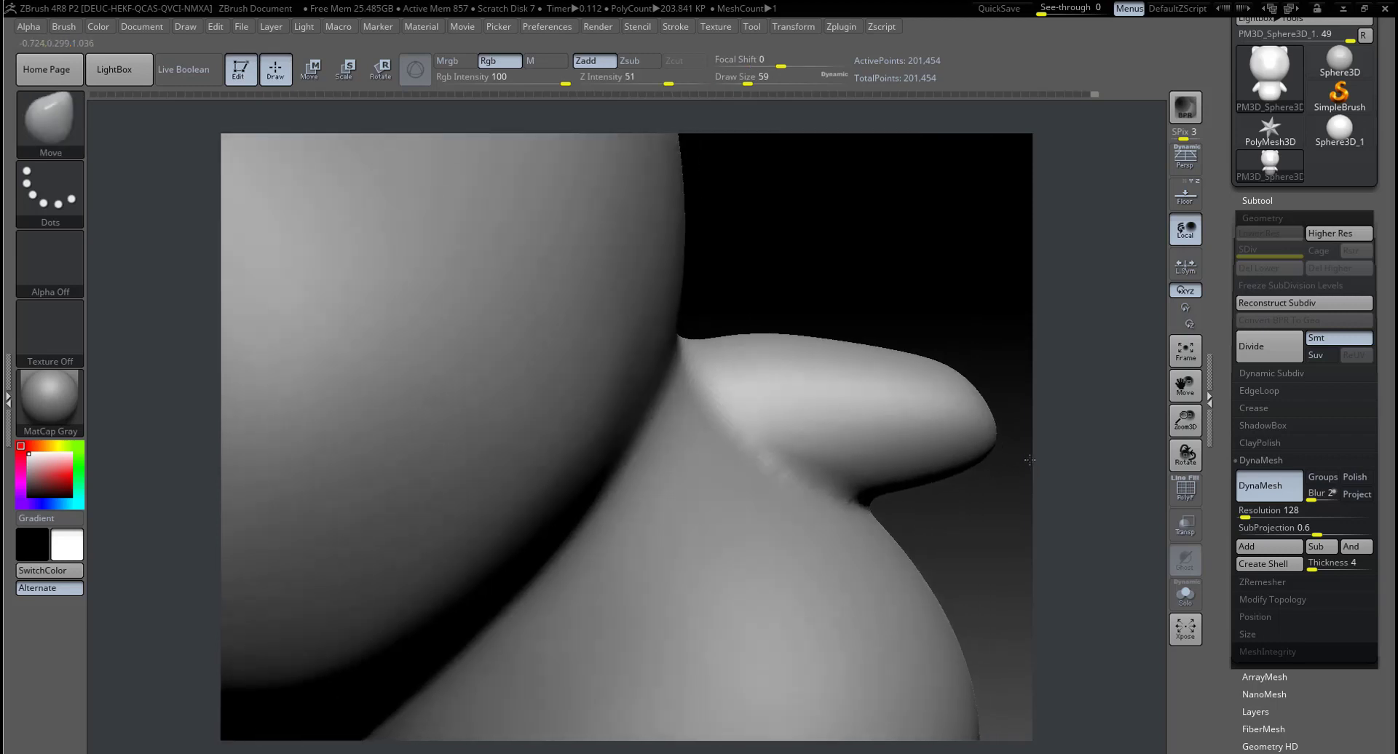
{"action": "right_click_drag", "start_coordinate": [893, 287], "coordinate": [953, 337]}
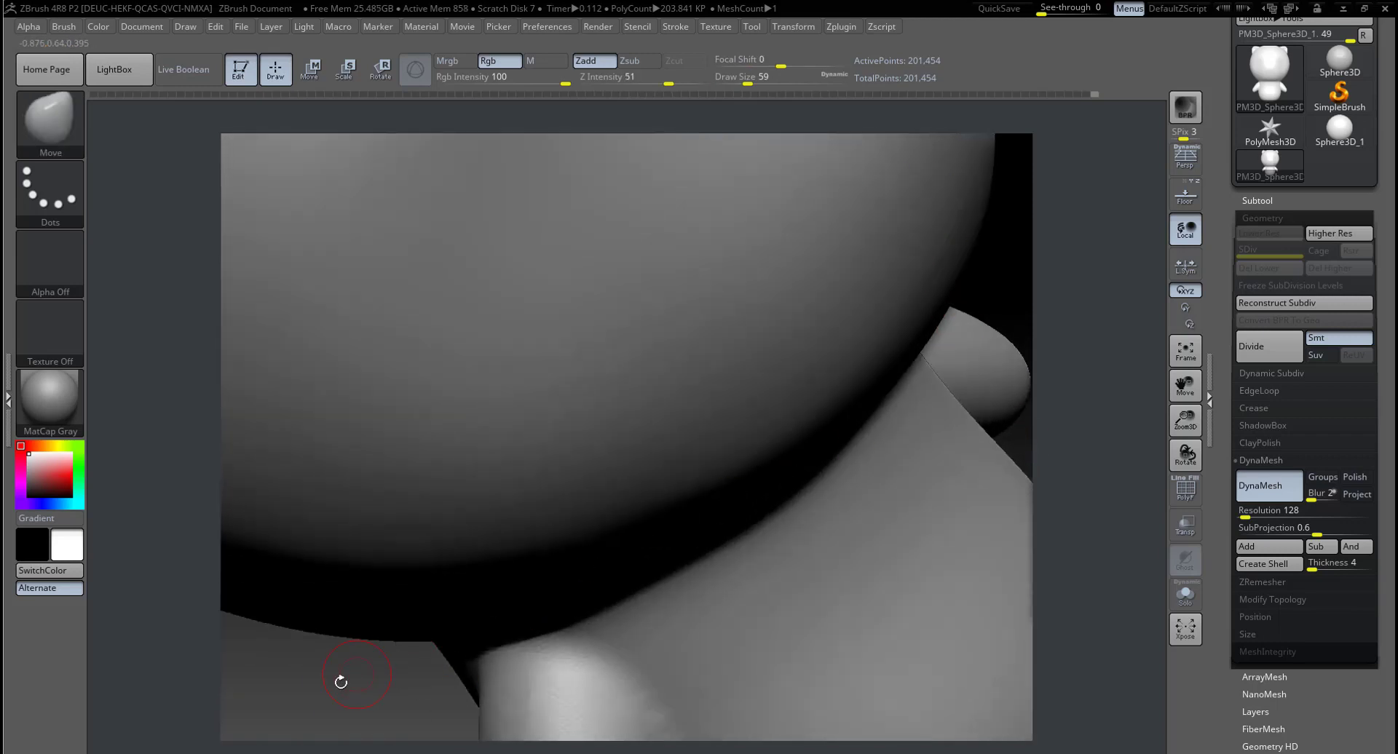
{"action": "right_click_drag", "start_coordinate": [521, 578], "coordinate": [618, 559]}
{"action": "mouse_move", "coordinate": [464, 501]}
{"action": "right_mouse_down"}
{"action": "mouse_move", "coordinate": [509, 499]}
{"action": "mouse_move", "coordinate": [331, 539]}
{"action": "mouse_move", "coordinate": [819, 500]}
{"action": "mouse_move", "coordinate": [849, 472]}
{"action": "right_mouse_up"}
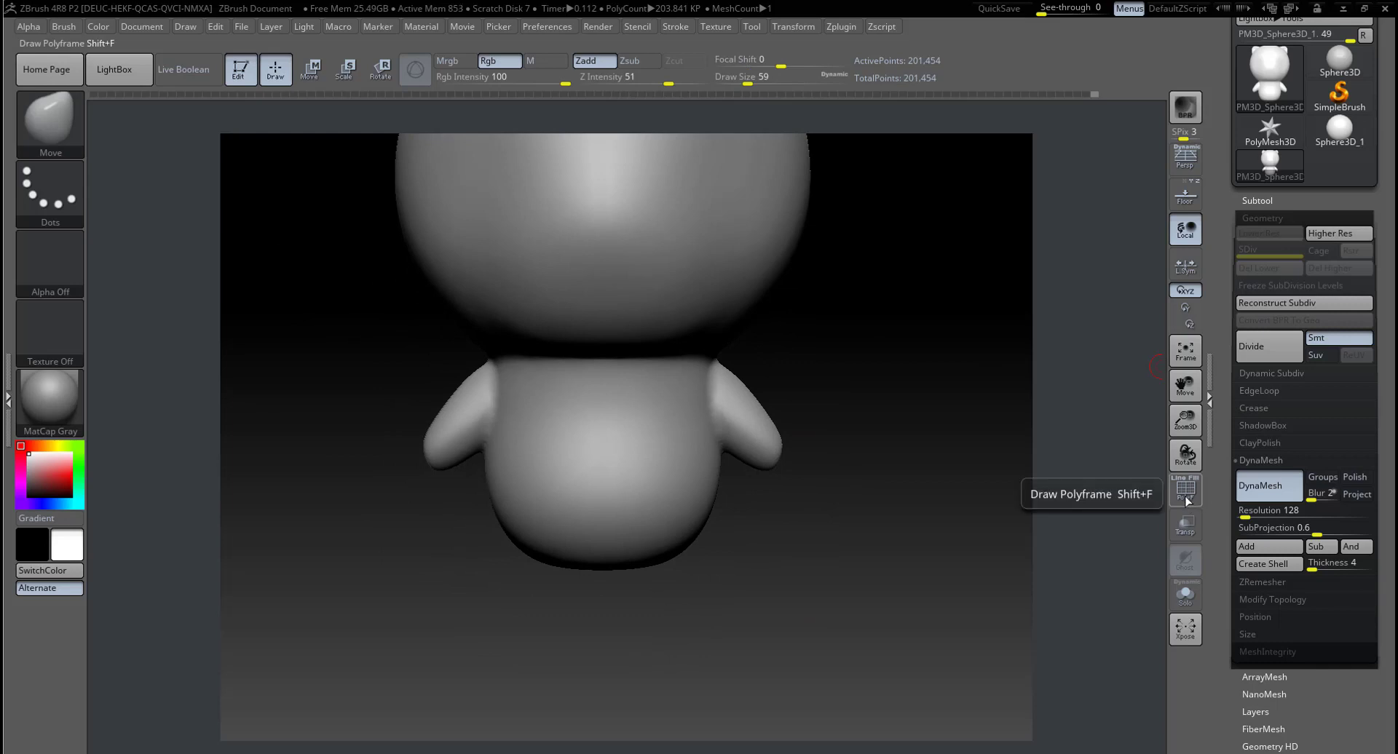
Step: Turn Floor back on to show the grid and shiba reference, then view the face from below
{"action": "left_click", "coordinate": [1185, 197]}
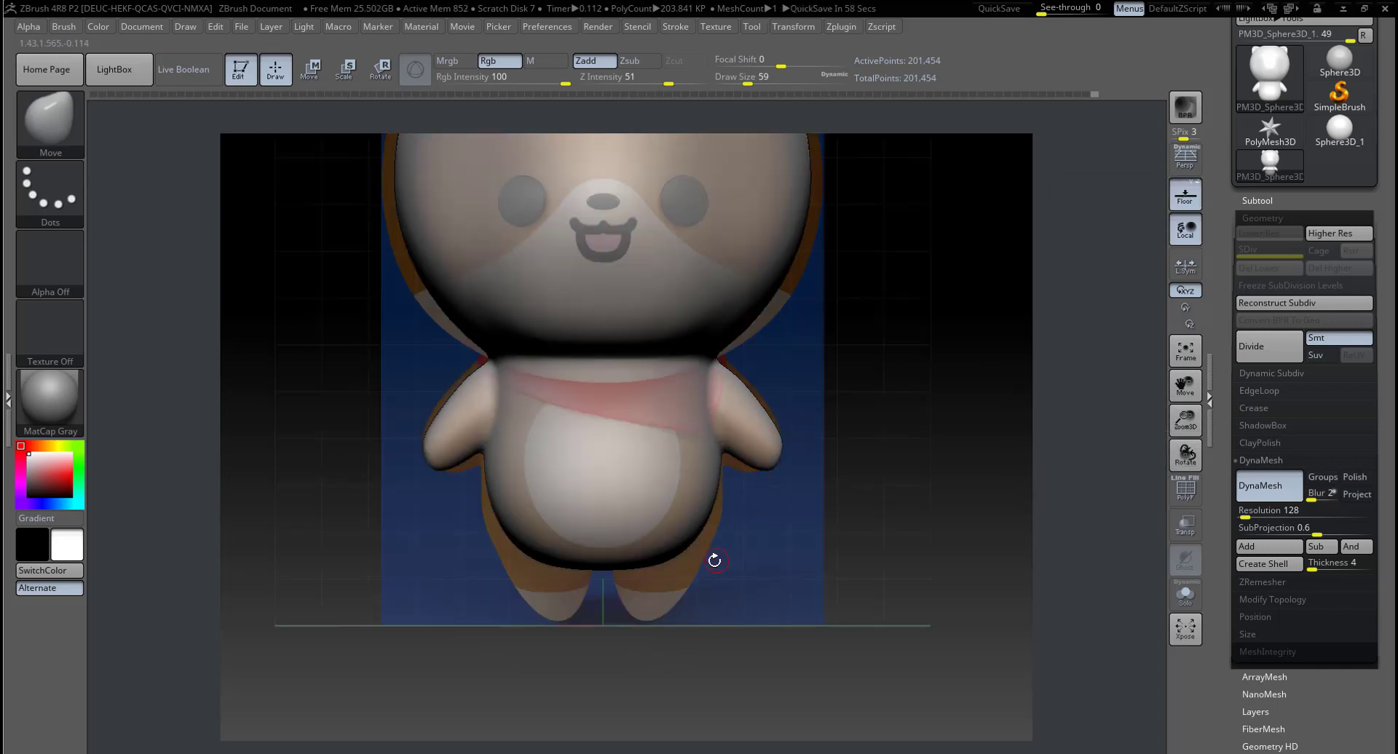
{"action": "mouse_move", "coordinate": [717, 521]}
{"action": "left_mouse_down"}
{"action": "mouse_move", "coordinate": [629, 518]}
{"action": "mouse_move", "coordinate": [646, 535]}
{"action": "left_mouse_up"}
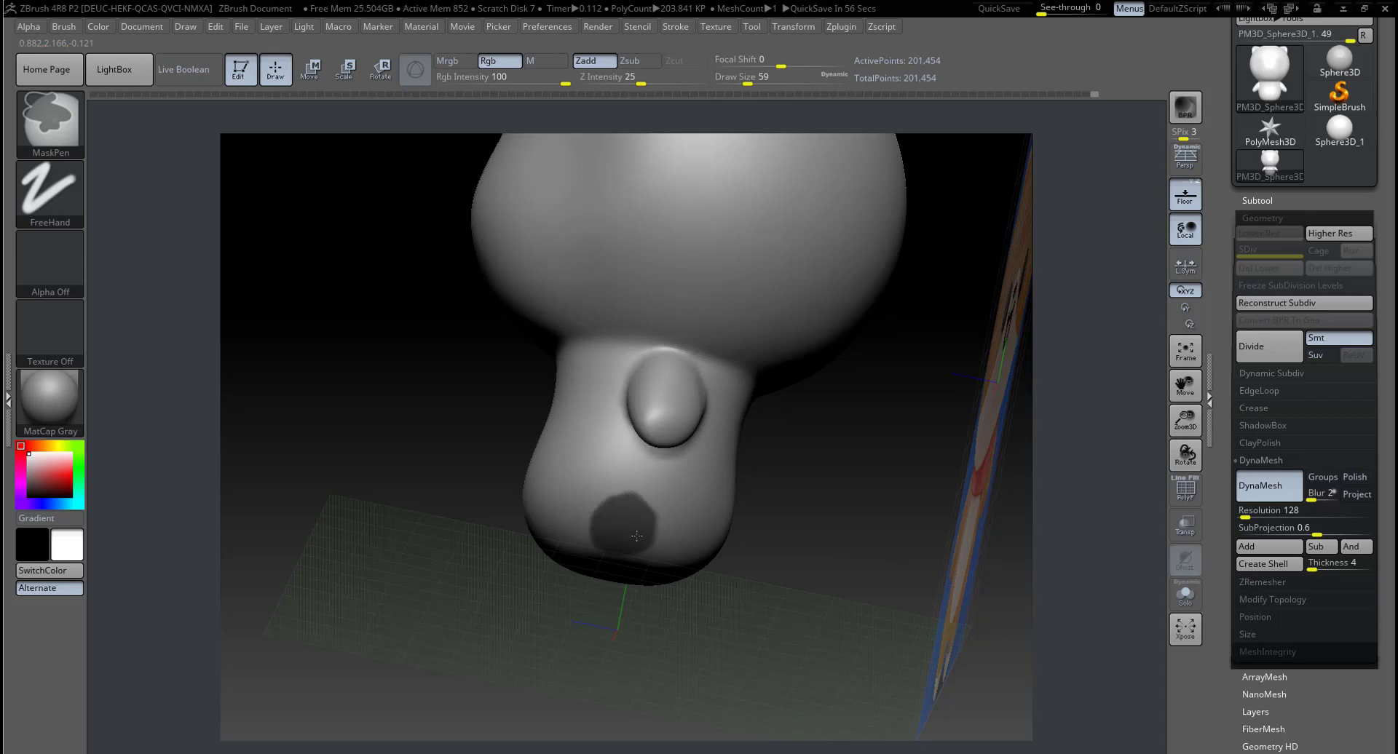
{"action": "mouse_move", "coordinate": [735, 561]}
{"action": "left_mouse_down"}
{"action": "mouse_move", "coordinate": [773, 489]}
{"action": "mouse_move", "coordinate": [670, 433]}
{"action": "left_mouse_up"}
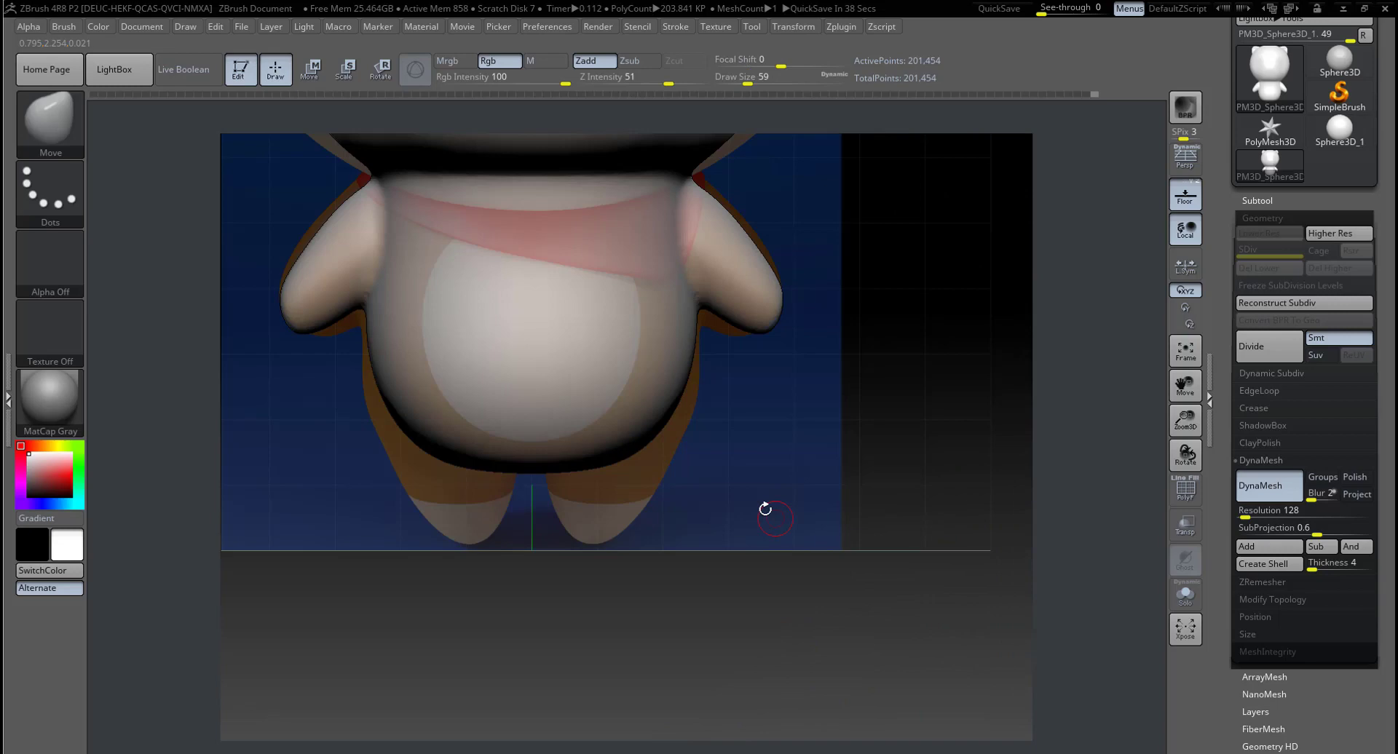
Step: Paint mirrored MaskPen masks over both eye sockets with X symmetry
{"action": "mouse_move", "coordinate": [765, 509]}
{"action": "left_mouse_down"}
{"action": "mouse_move", "coordinate": [802, 476]}
{"action": "mouse_move", "coordinate": [645, 459]}
{"action": "mouse_move", "coordinate": [648, 440]}
{"action": "mouse_move", "coordinate": [606, 466]}
{"action": "left_mouse_up"}
{"action": "key", "text": "ctrl"}
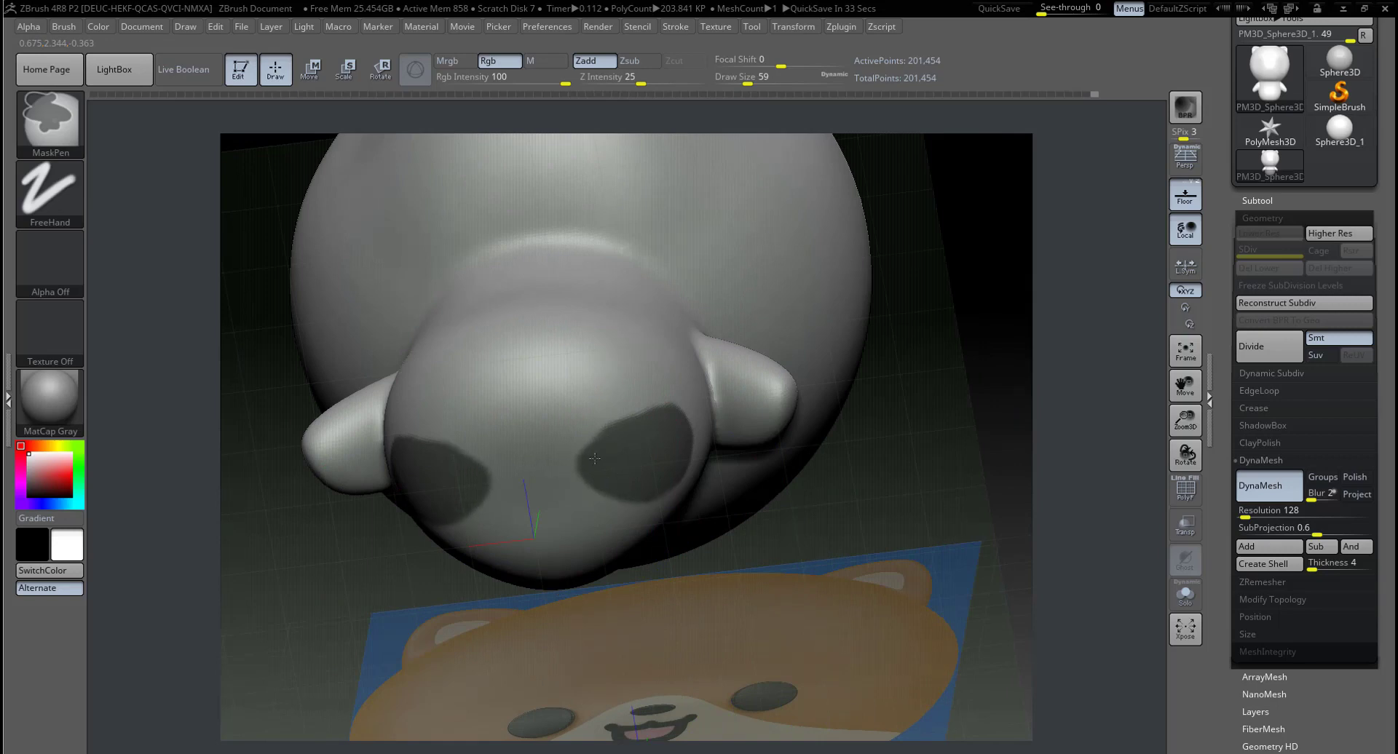
{"action": "left_click_drag", "start_coordinate": [644, 415], "coordinate": [594, 458], "text": "ctrl"}
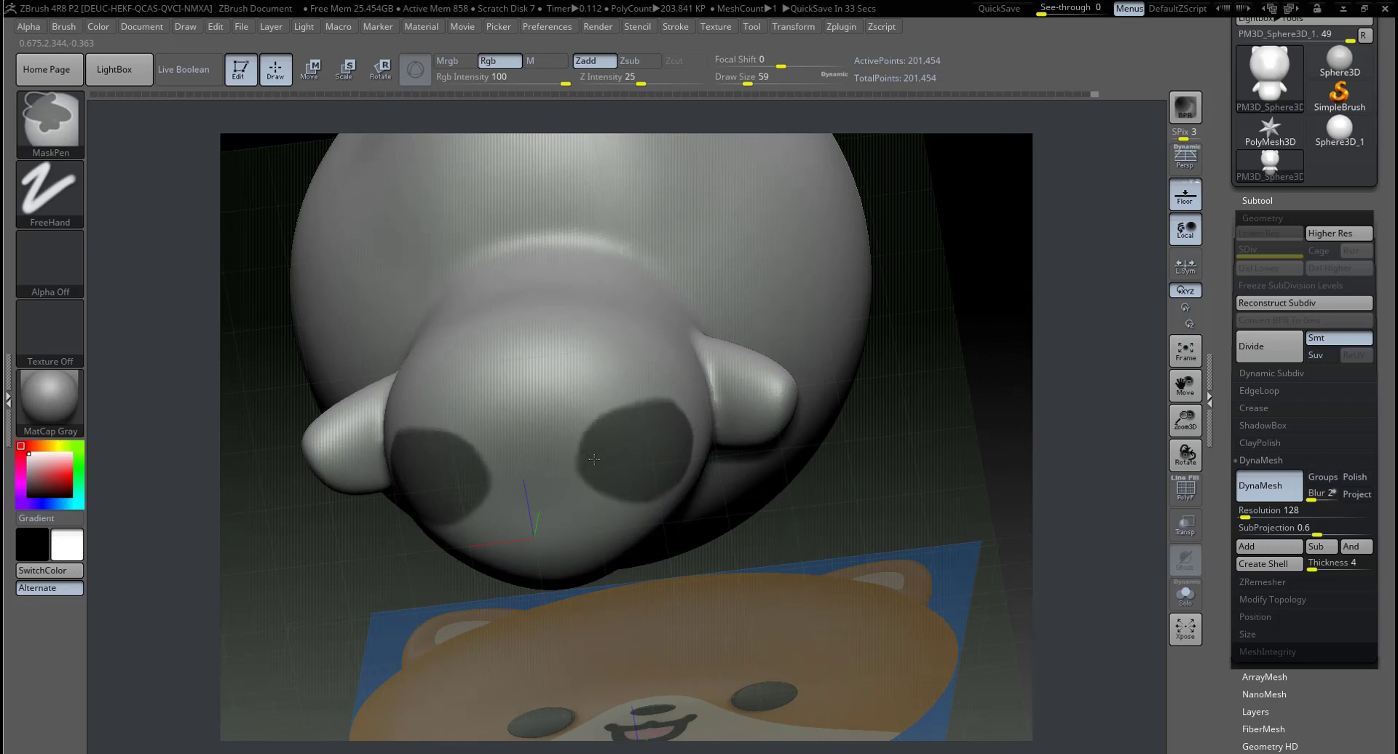
{"action": "left_click_drag", "start_coordinate": [809, 441], "coordinate": [803, 440]}
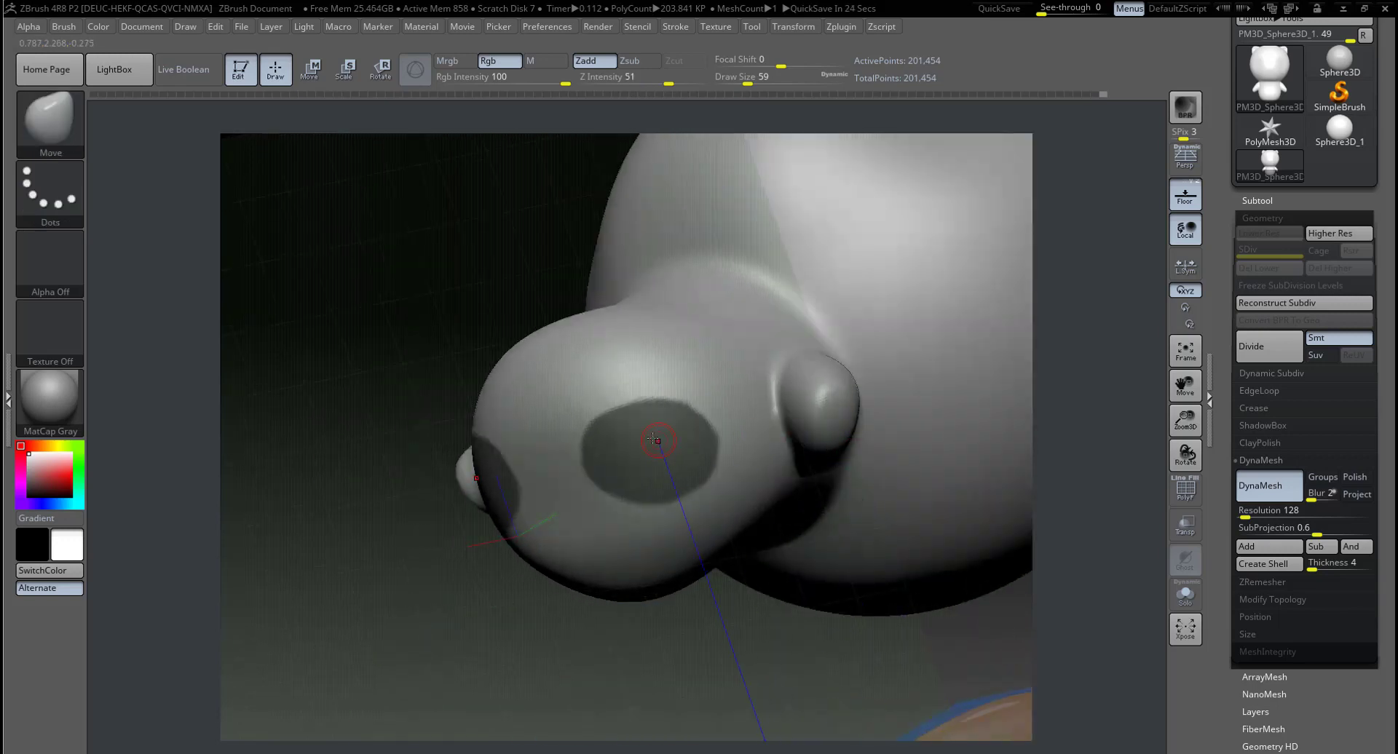
{"action": "key", "text": "ctrl"}
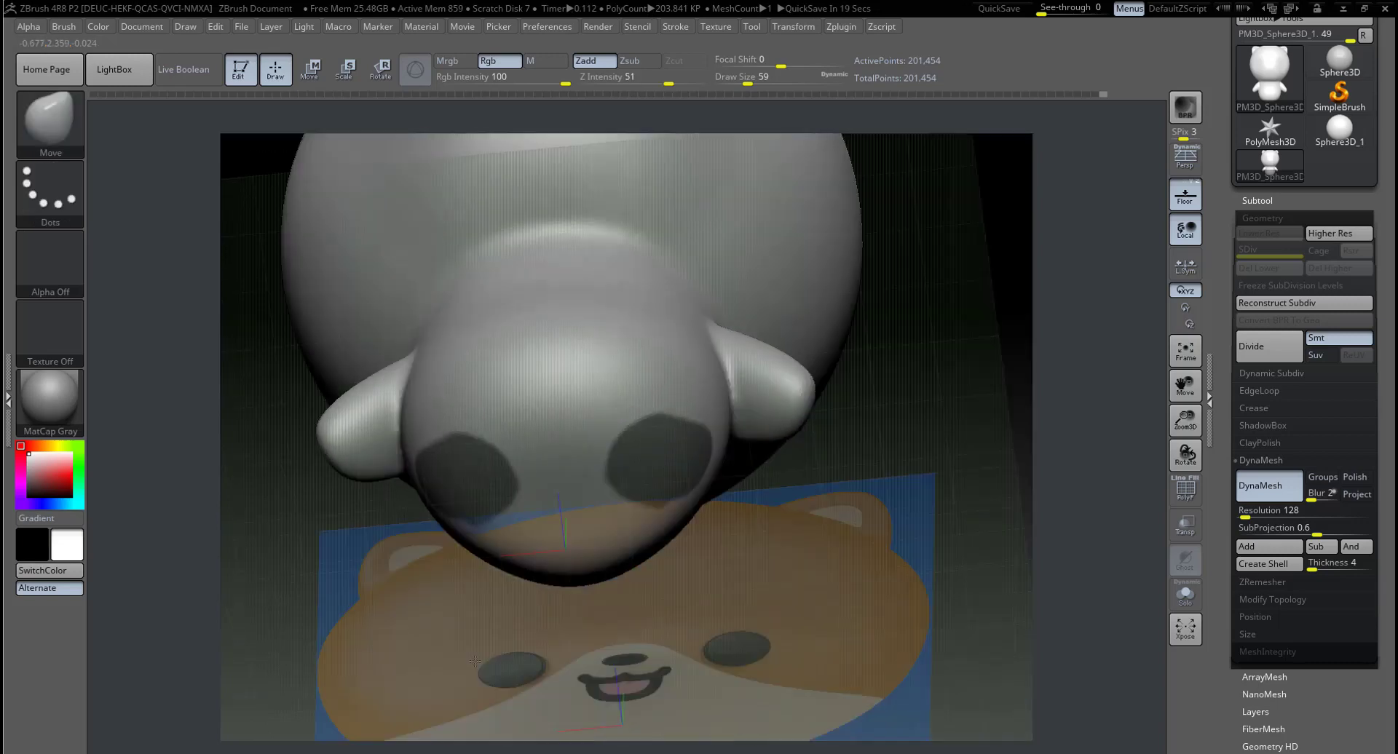
{"action": "left_click_drag", "start_coordinate": [646, 421], "coordinate": [473, 657], "text": "shift"}
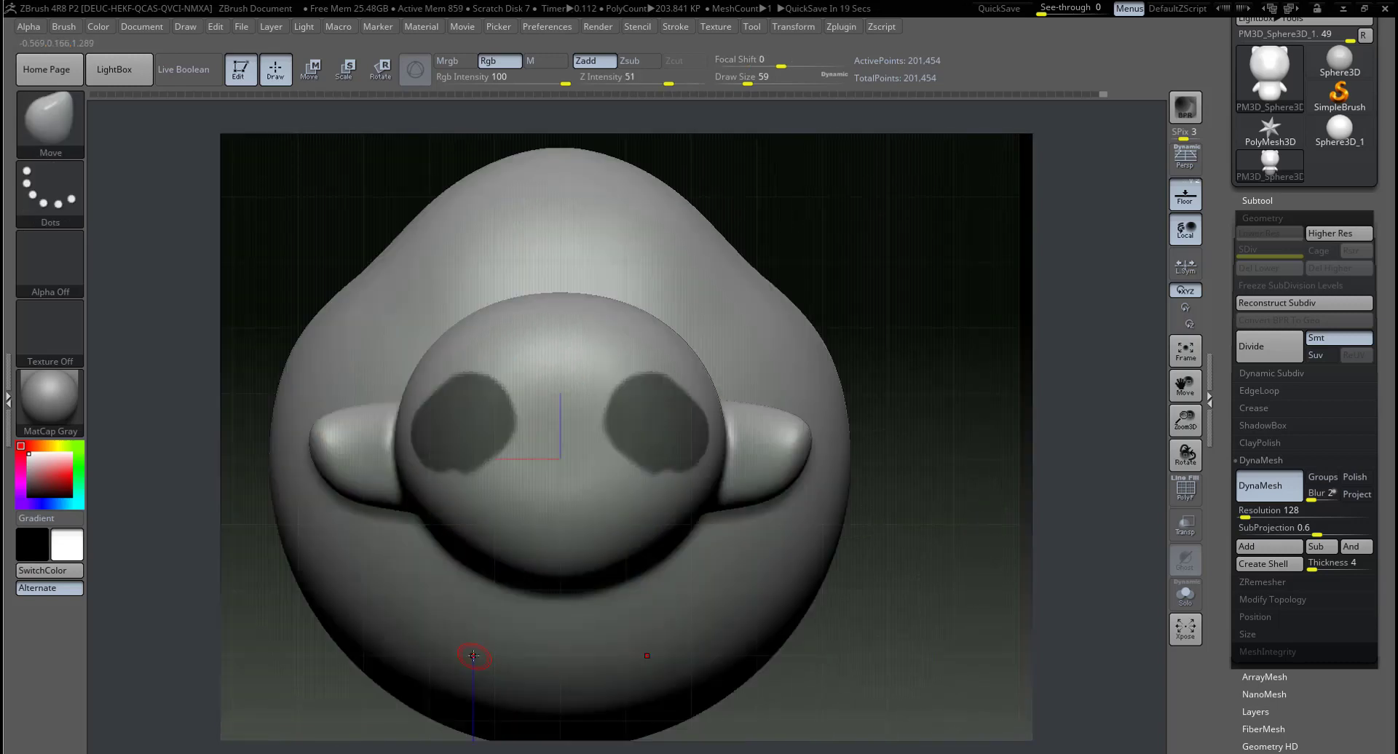
{"action": "left_click_drag", "start_coordinate": [973, 342], "coordinate": [960, 379], "text": "ctrl"}
{"action": "mouse_move", "coordinate": [665, 415]}
{"action": "left_mouse_down", "text": "ctrl"}
{"action": "mouse_move", "coordinate": [632, 434]}
{"action": "mouse_move", "coordinate": [688, 436]}
{"action": "mouse_move", "coordinate": [664, 442]}
{"action": "mouse_move", "coordinate": [671, 408]}
{"action": "mouse_move", "coordinate": [675, 446]}
{"action": "mouse_move", "coordinate": [680, 415]}
{"action": "left_mouse_up", "text": "ctrl"}
Step: Reshape the eye masks, filling out their lower and outer edges
{"action": "key", "text": "ctrl+z"}
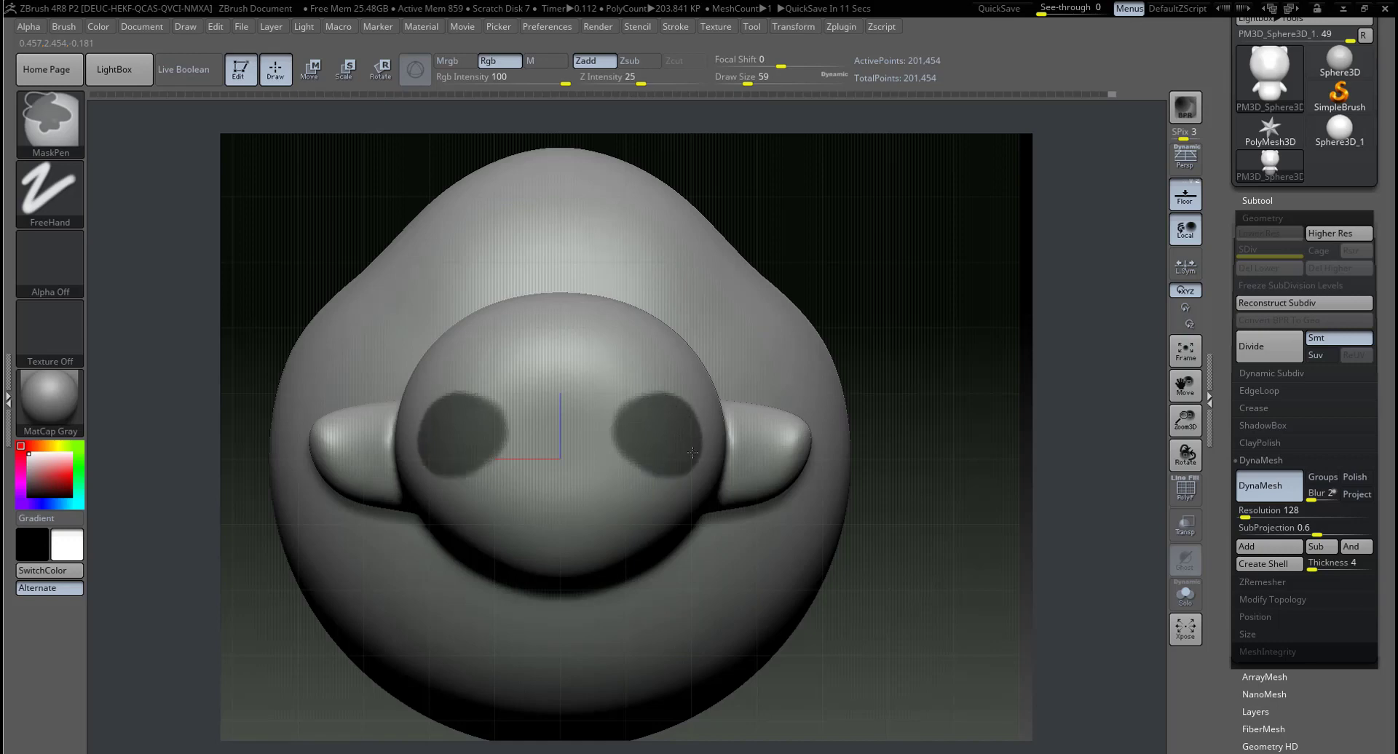
{"action": "left_click_drag", "start_coordinate": [622, 451], "coordinate": [667, 471], "text": "ctrl"}
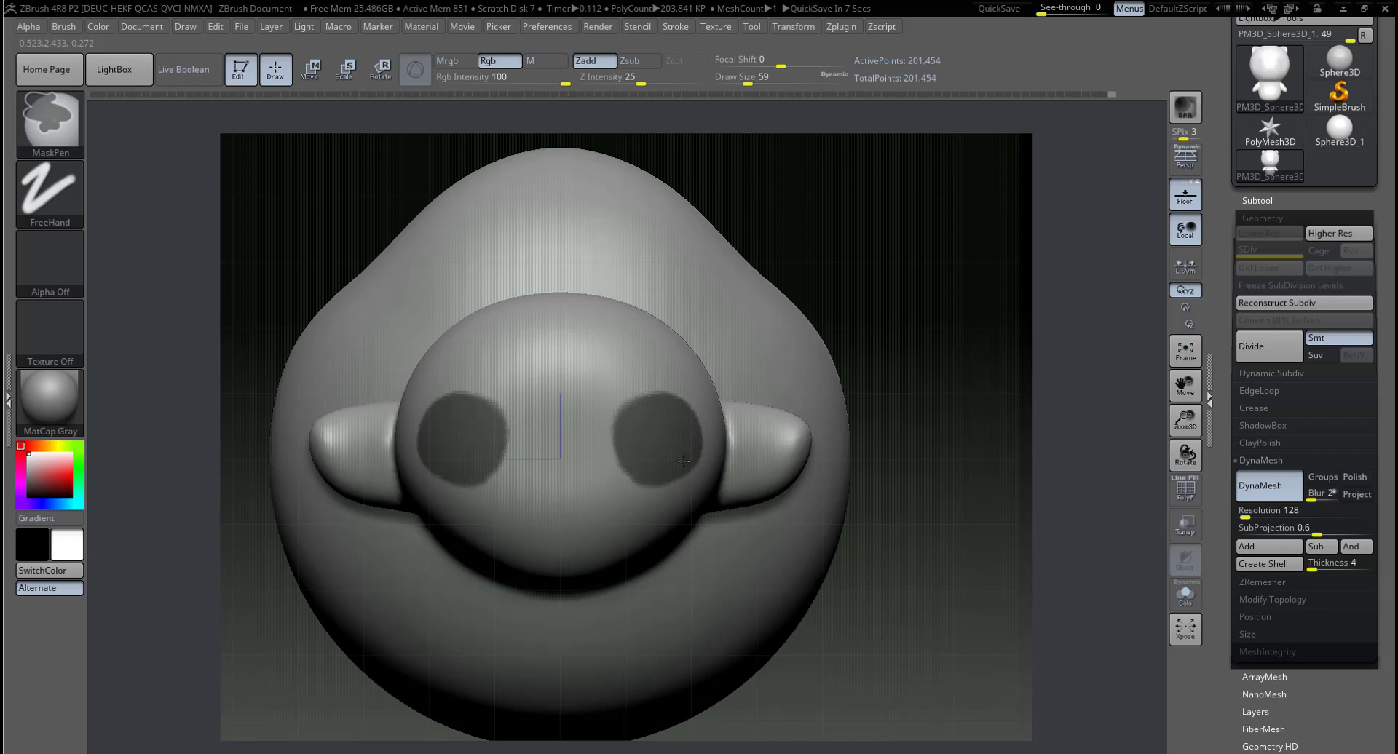
{"action": "left_click_drag", "start_coordinate": [692, 417], "coordinate": [680, 471], "text": "ctrl"}
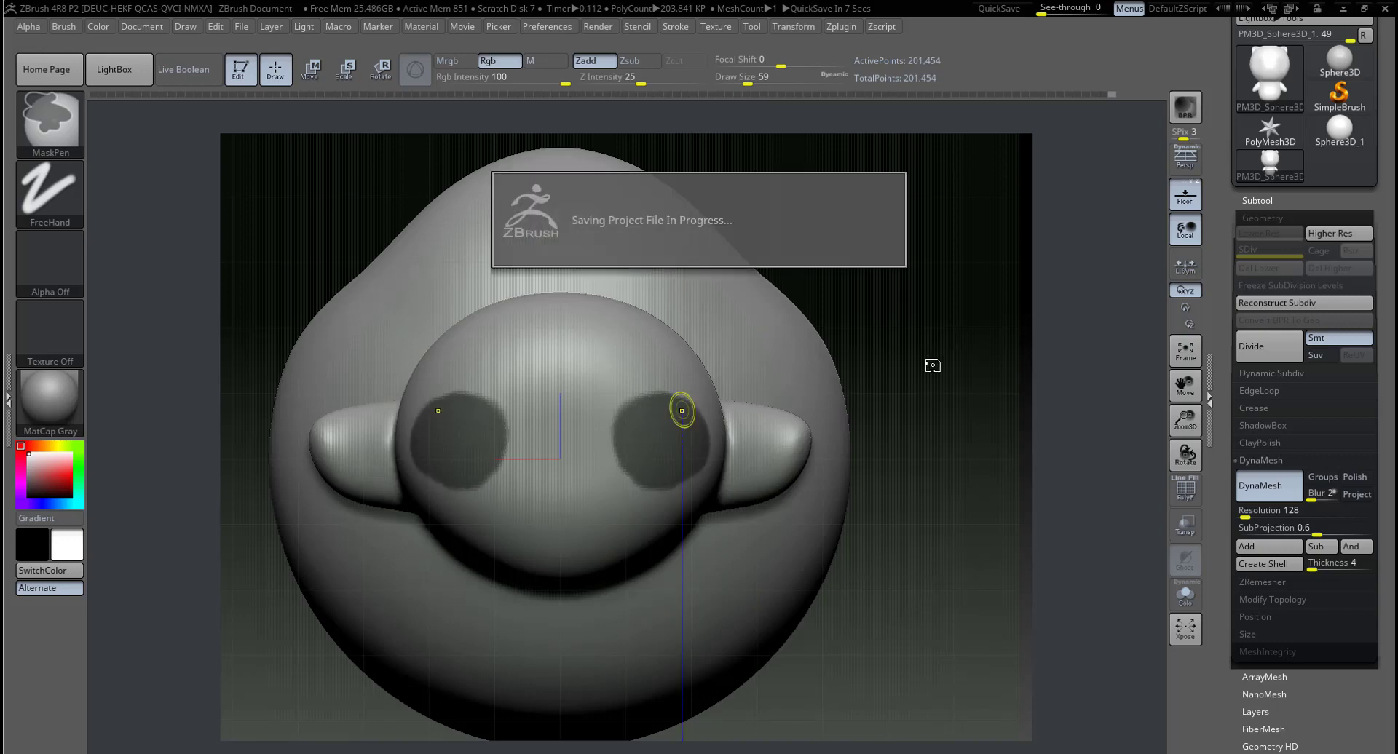
{"action": "left_click_drag", "start_coordinate": [930, 365], "coordinate": [936, 407], "text": "ctrl"}
{"action": "key", "text": "ctrl+z"}
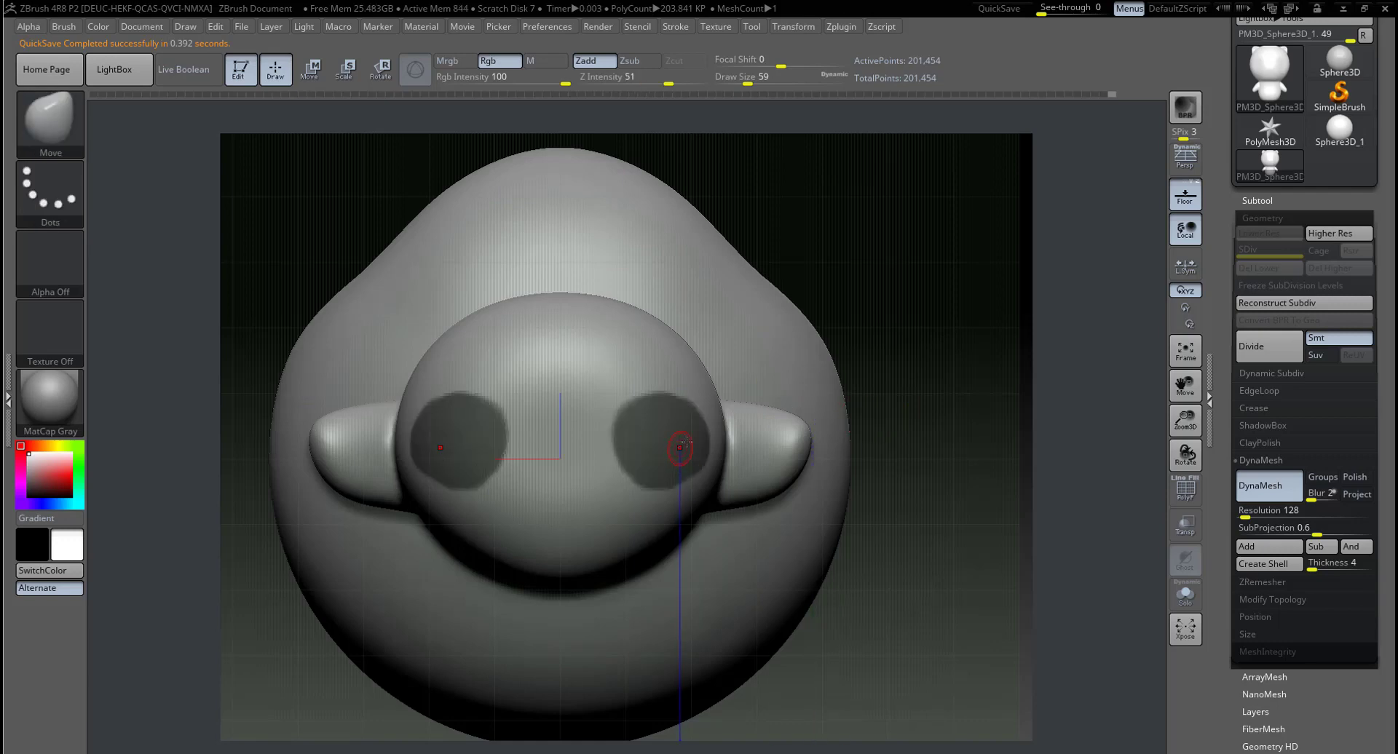
Step: Blur the eye mask edges, checking an eye from the side
{"action": "left_click_drag", "start_coordinate": [951, 361], "coordinate": [917, 385]}
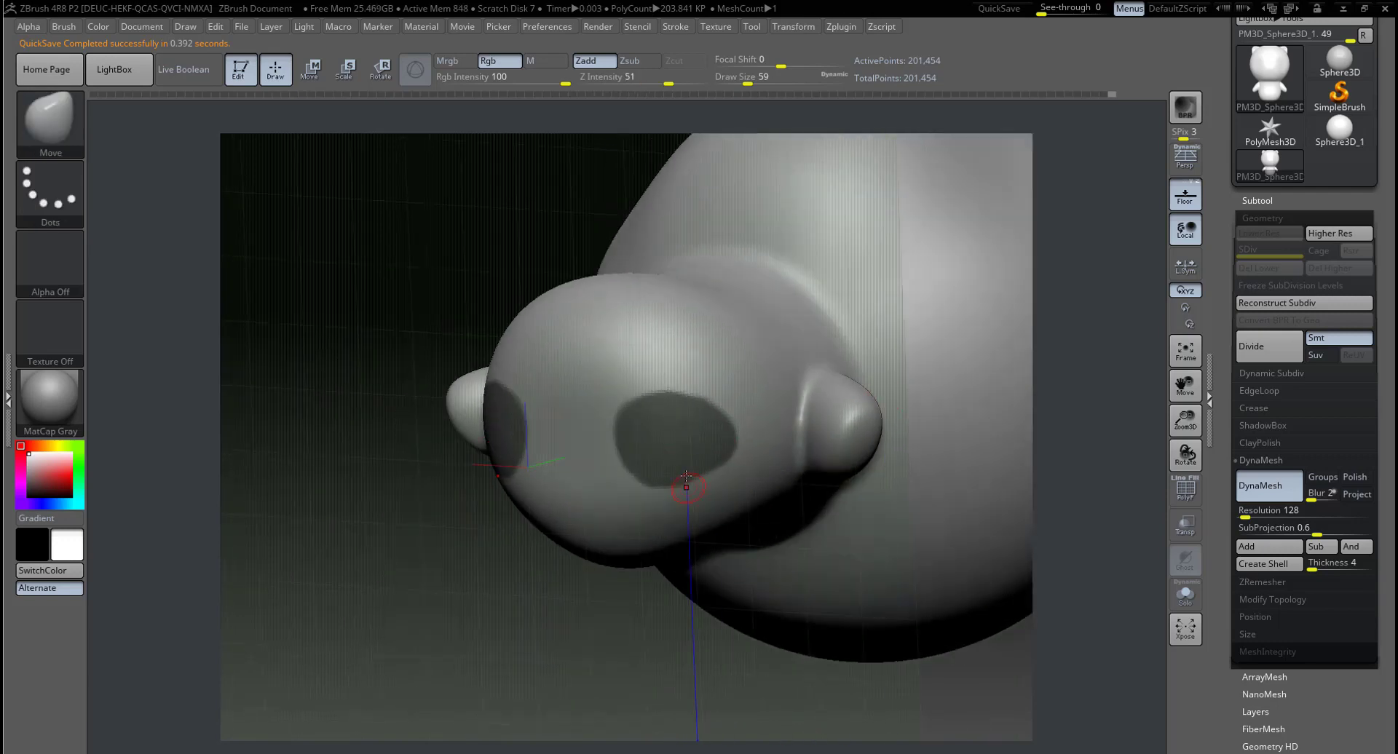
{"action": "key", "text": "ctrl"}
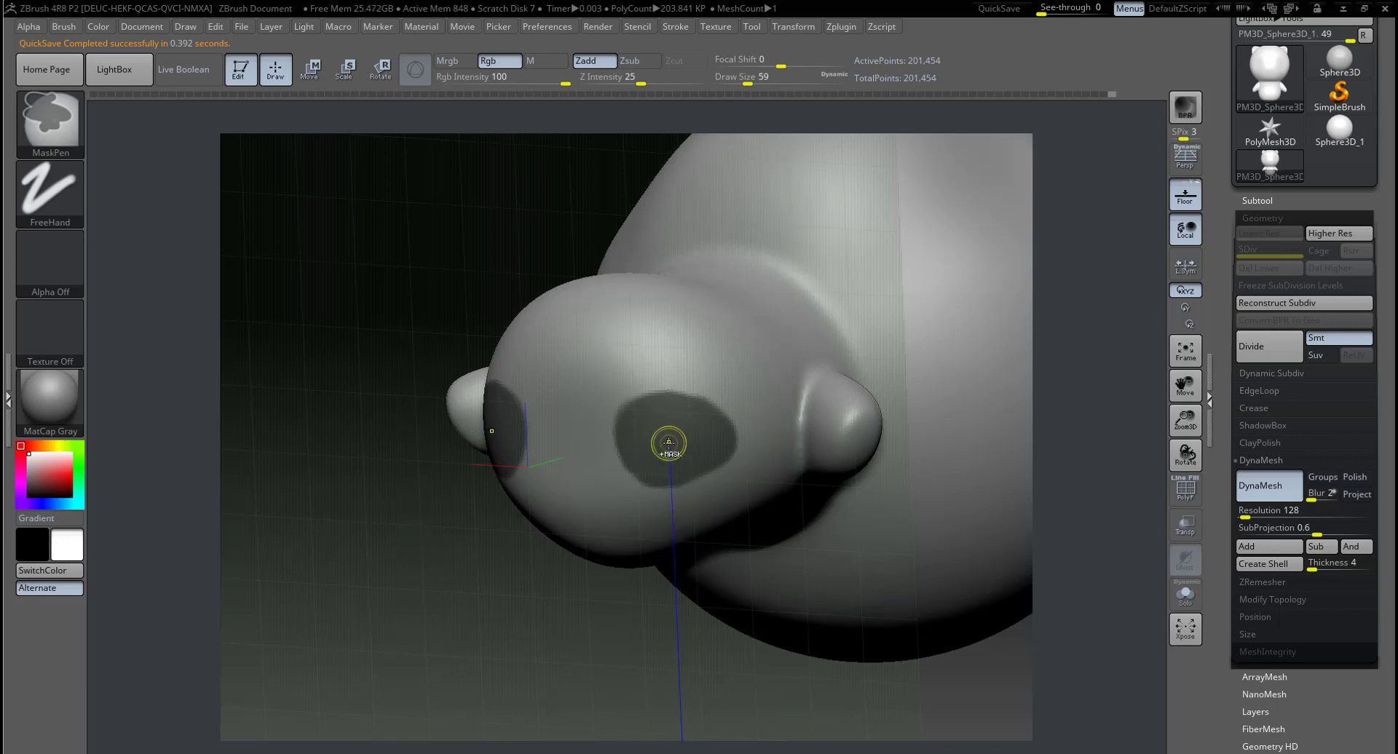
{"action": "left_click", "coordinate": [673, 446], "text": "ctrl"}
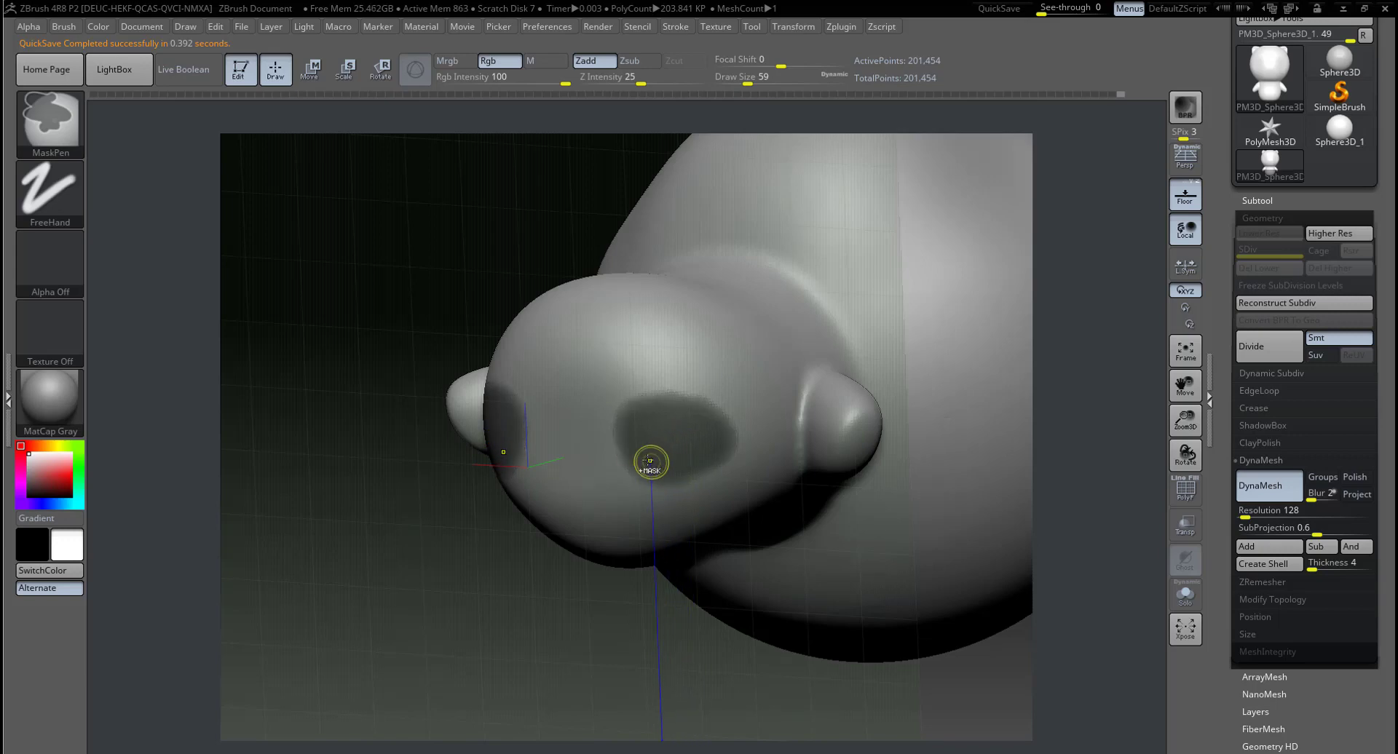
{"action": "mouse_move", "coordinate": [624, 505]}
{"action": "left_mouse_down"}
{"action": "mouse_move", "coordinate": [496, 588]}
{"action": "mouse_move", "coordinate": [610, 455]}
{"action": "left_mouse_up"}
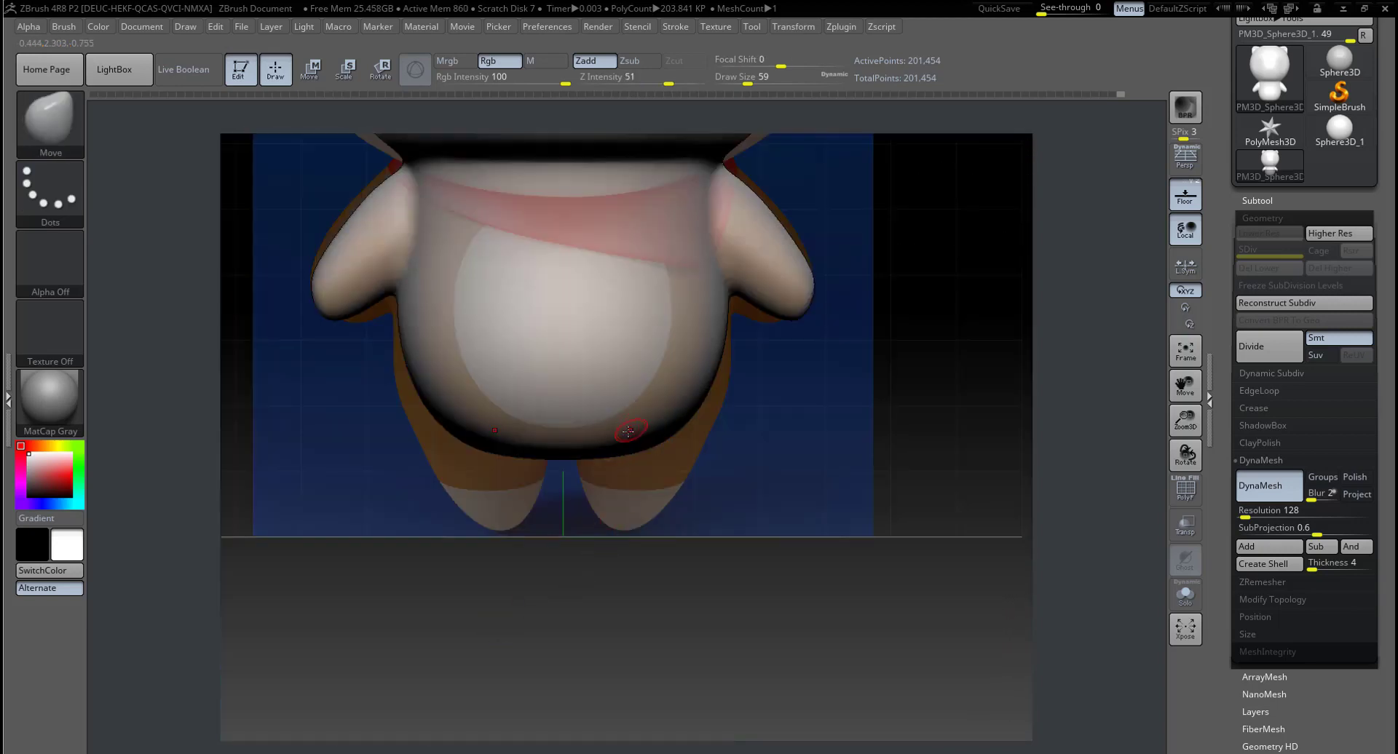
Step: Raise Draw Size to 344 and re-DynaMesh the model to 205,988 active points
{"action": "key", "text": "space"}
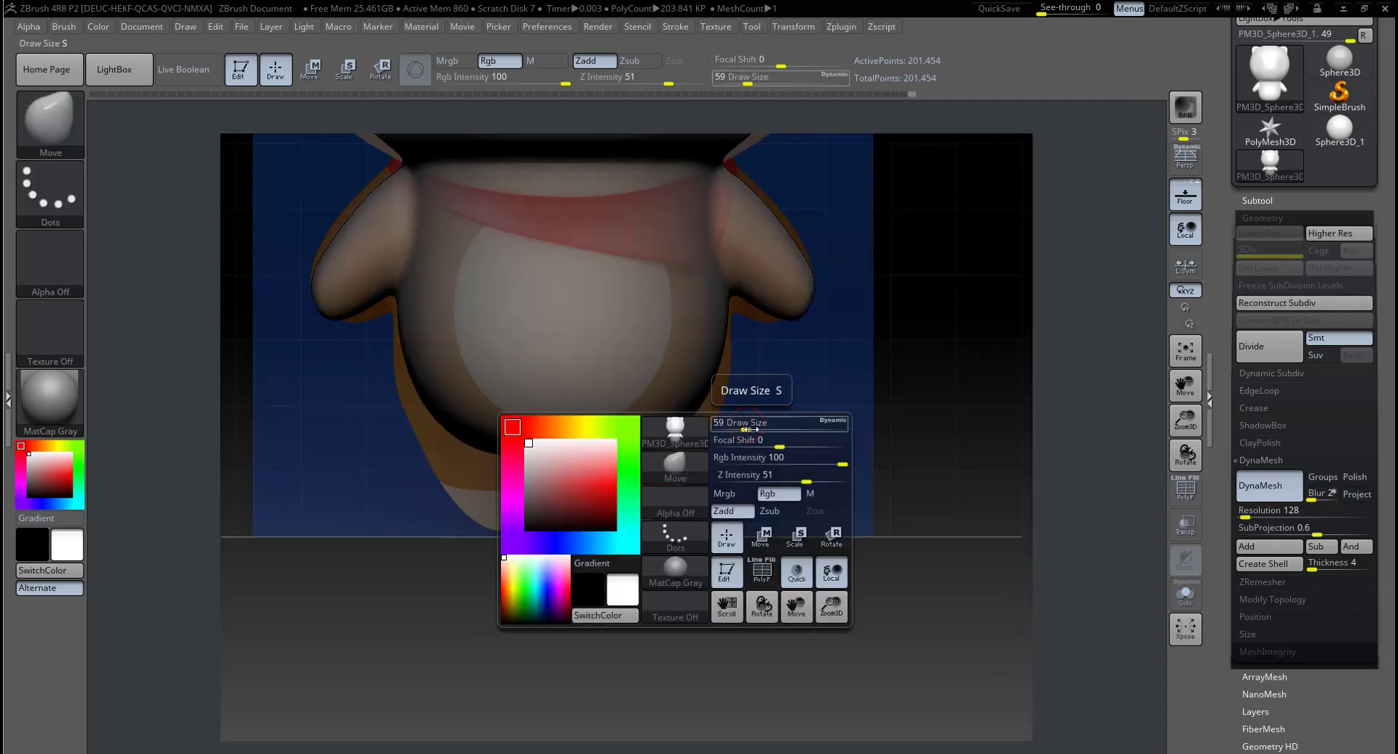
{"action": "mouse_move", "coordinate": [750, 428]}
{"action": "left_mouse_down"}
{"action": "mouse_move", "coordinate": [792, 429]}
{"action": "mouse_move", "coordinate": [740, 448]}
{"action": "mouse_move", "coordinate": [659, 446]}
{"action": "left_mouse_up"}
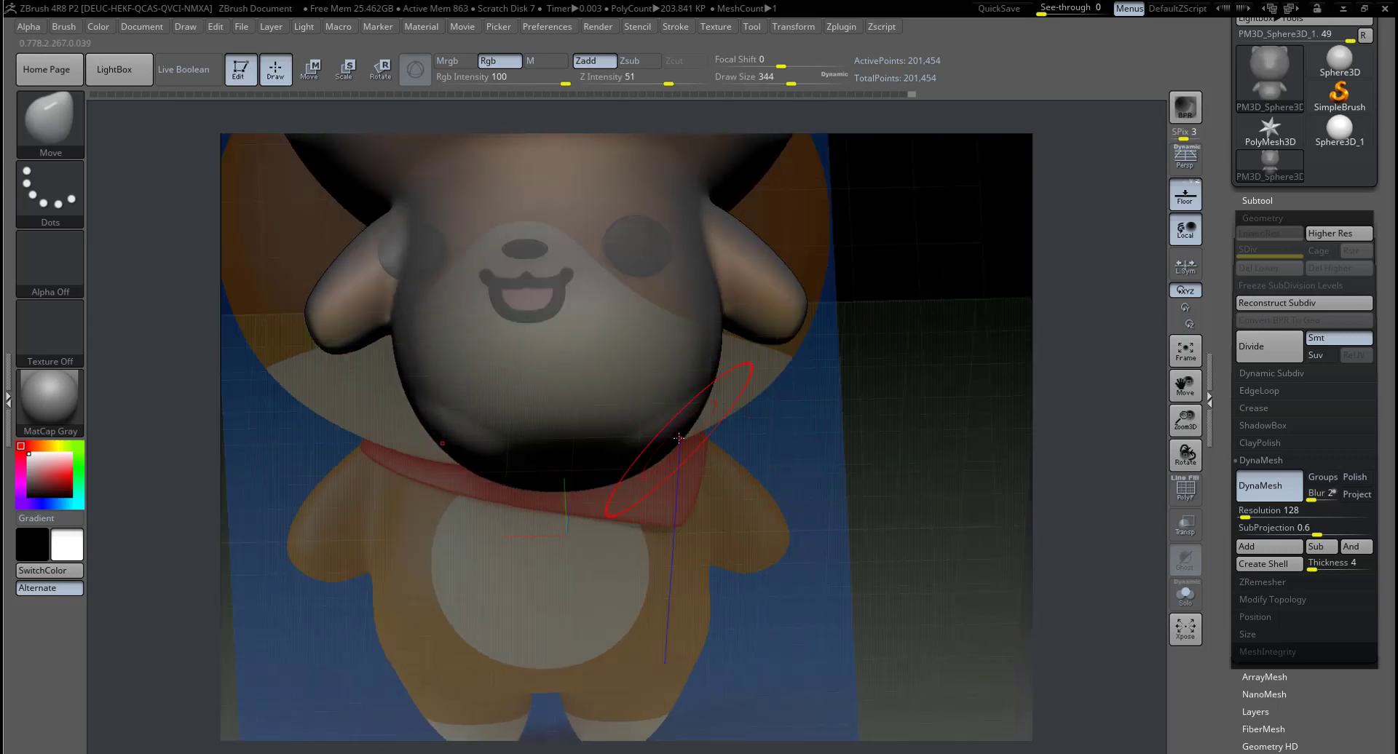
{"action": "left_click_drag", "start_coordinate": [658, 446], "coordinate": [614, 526]}
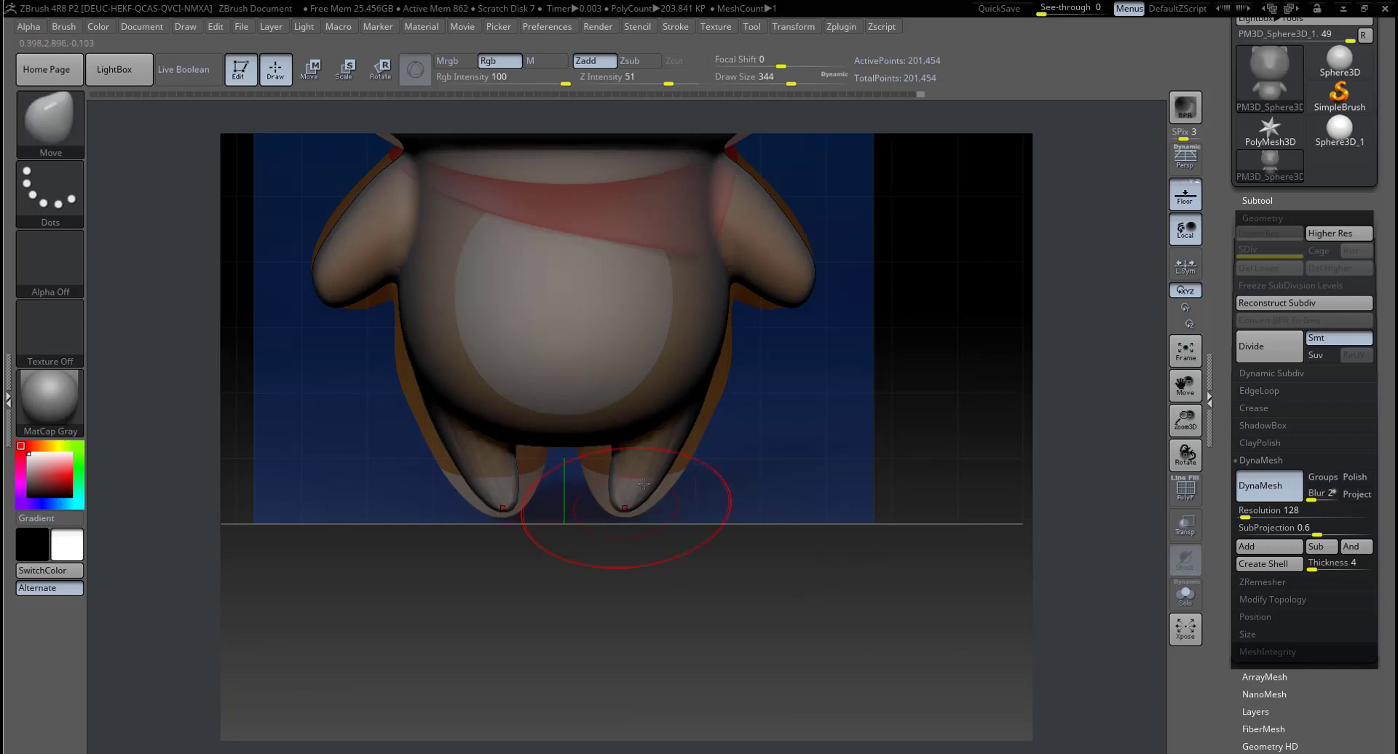
{"action": "left_click_drag", "start_coordinate": [594, 439], "coordinate": [615, 459]}
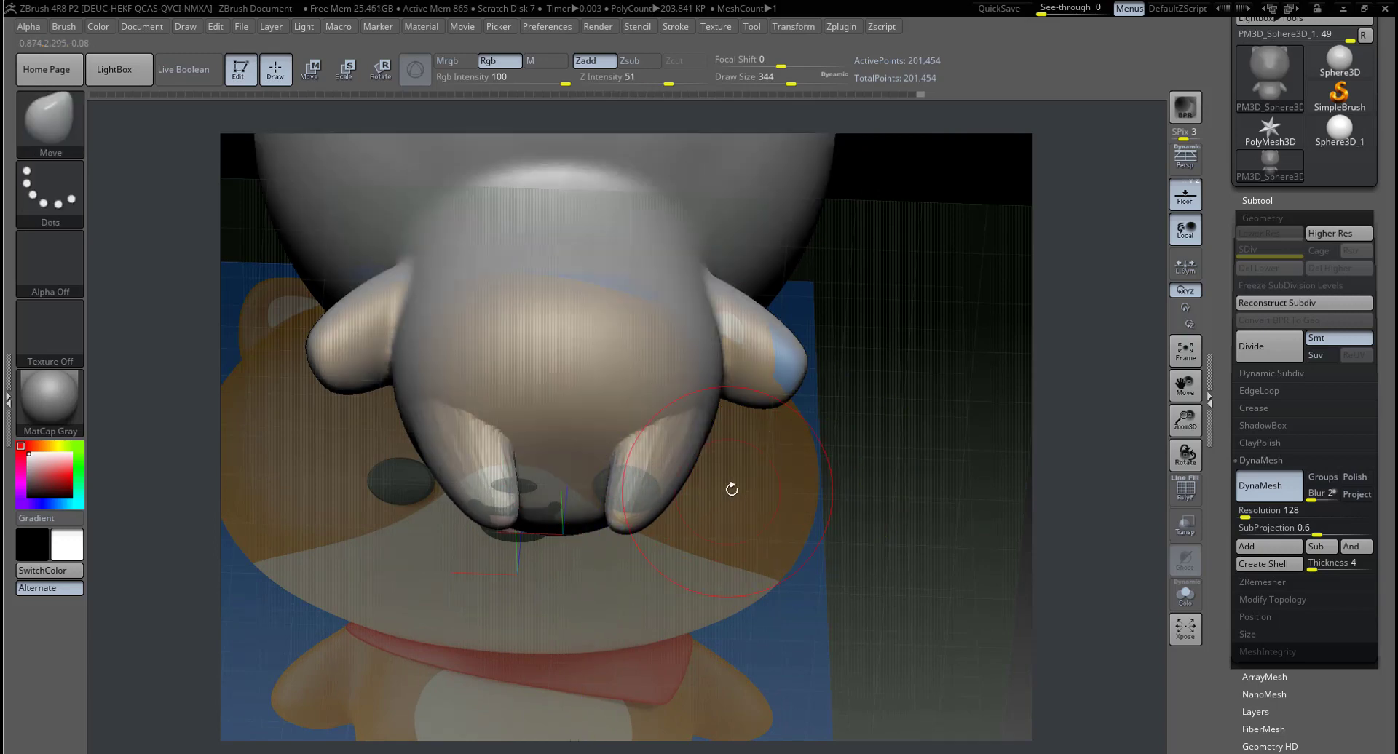
{"action": "mouse_move", "coordinate": [730, 487]}
{"action": "left_mouse_down"}
{"action": "mouse_move", "coordinate": [586, 450]}
{"action": "mouse_move", "coordinate": [818, 367]}
{"action": "left_mouse_up"}
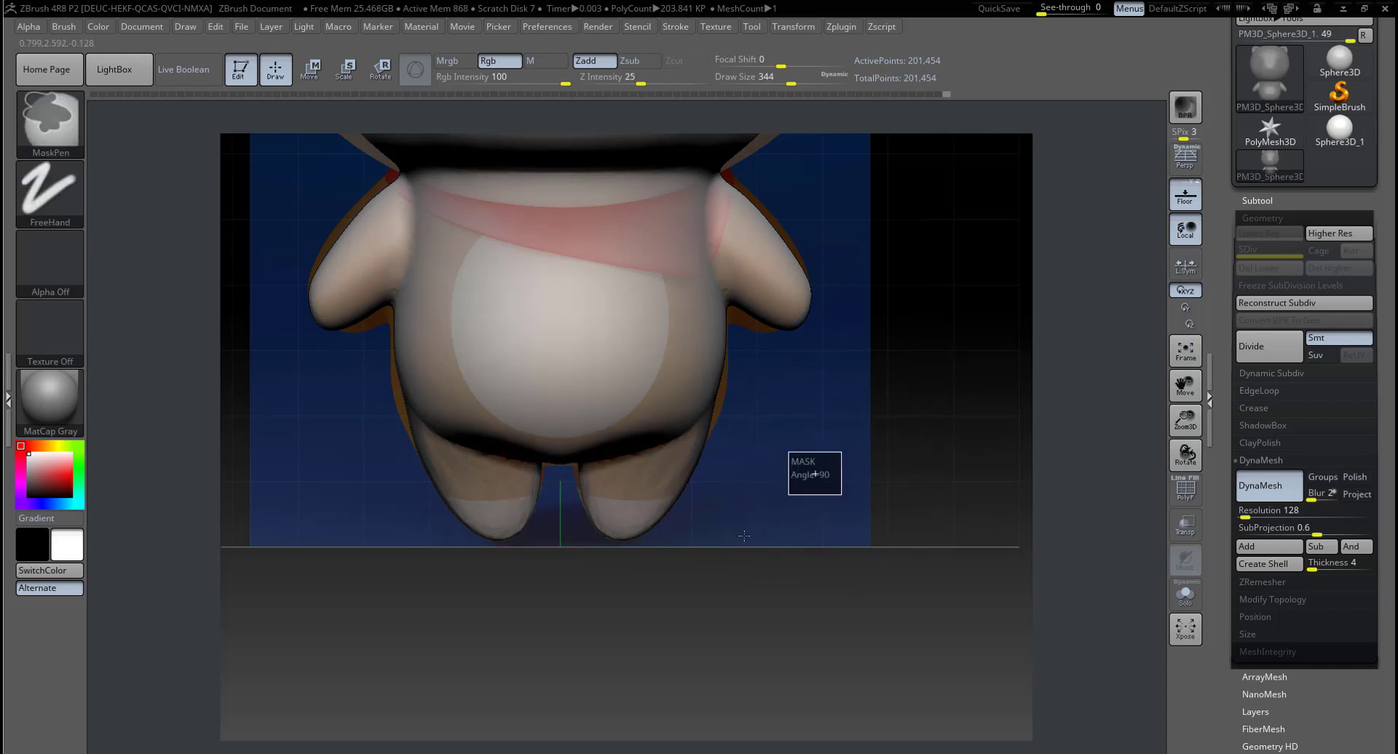
{"action": "left_click_drag", "start_coordinate": [893, 430], "coordinate": [1058, 341]}
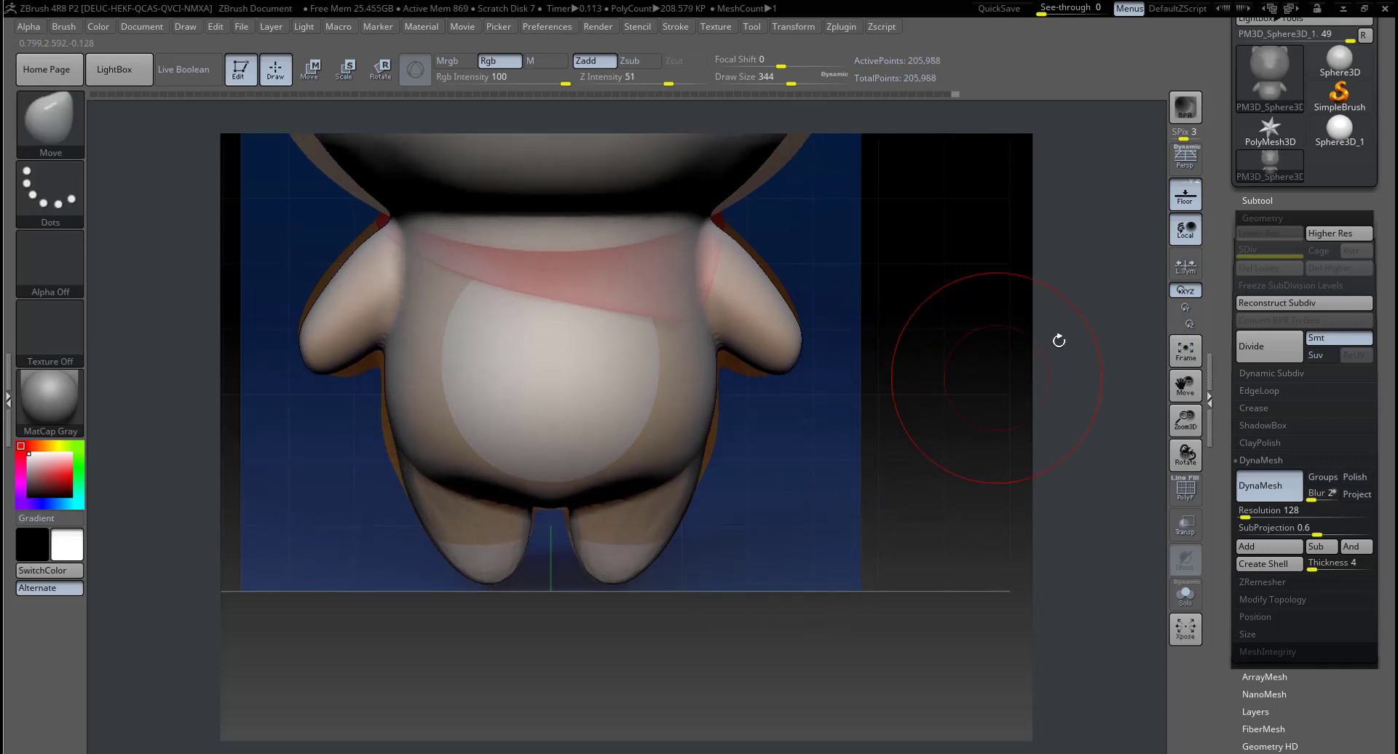
Step: Hide the floor and inspect the mesh wireframe from below
{"action": "left_click", "coordinate": [1184, 195]}
{"action": "mouse_move", "coordinate": [859, 472]}
{"action": "left_mouse_down"}
{"action": "mouse_move", "coordinate": [917, 527]}
{"action": "mouse_move", "coordinate": [871, 561]}
{"action": "left_mouse_up"}
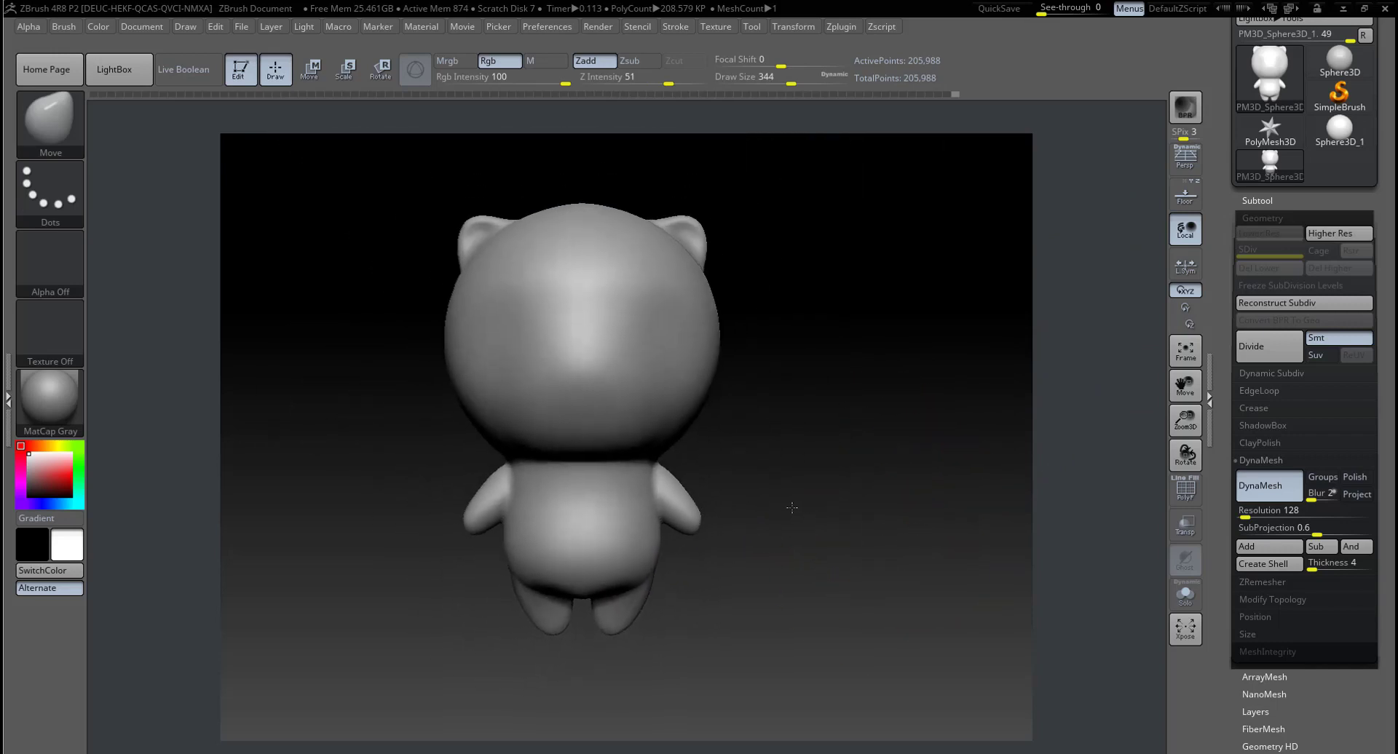
{"action": "key", "text": "ctrl"}
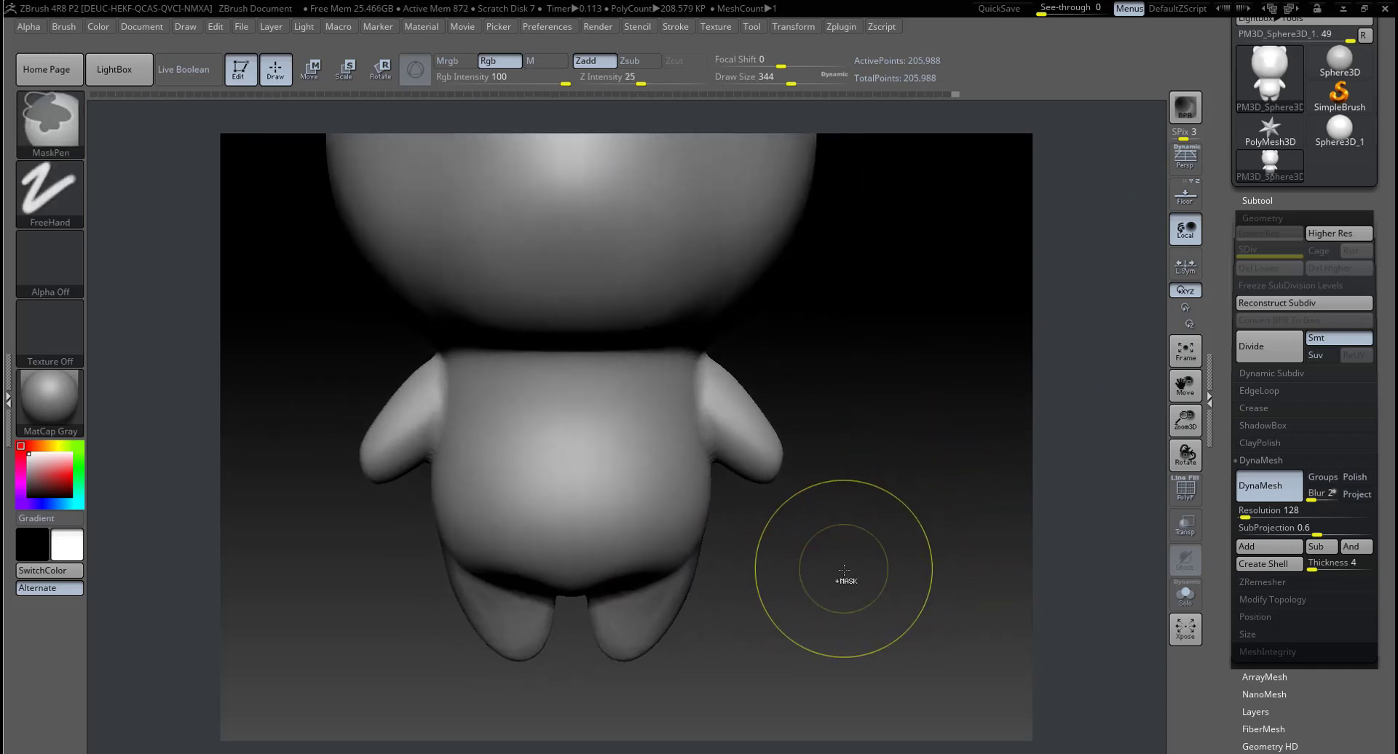
{"action": "left_click", "coordinate": [1185, 499]}
{"action": "mouse_move", "coordinate": [889, 565]}
{"action": "left_mouse_down"}
{"action": "mouse_move", "coordinate": [837, 510]}
{"action": "mouse_move", "coordinate": [714, 554]}
{"action": "left_mouse_up"}
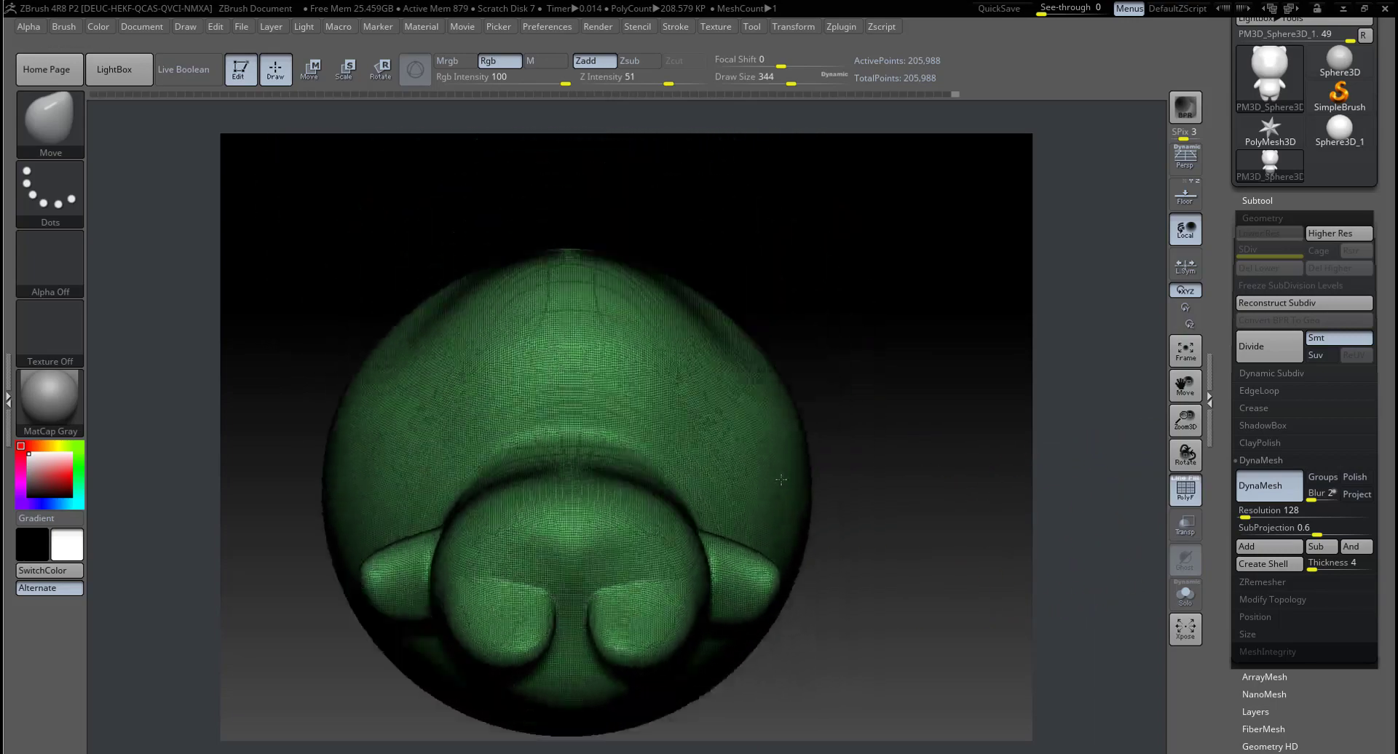
{"action": "left_click", "coordinate": [1179, 488]}
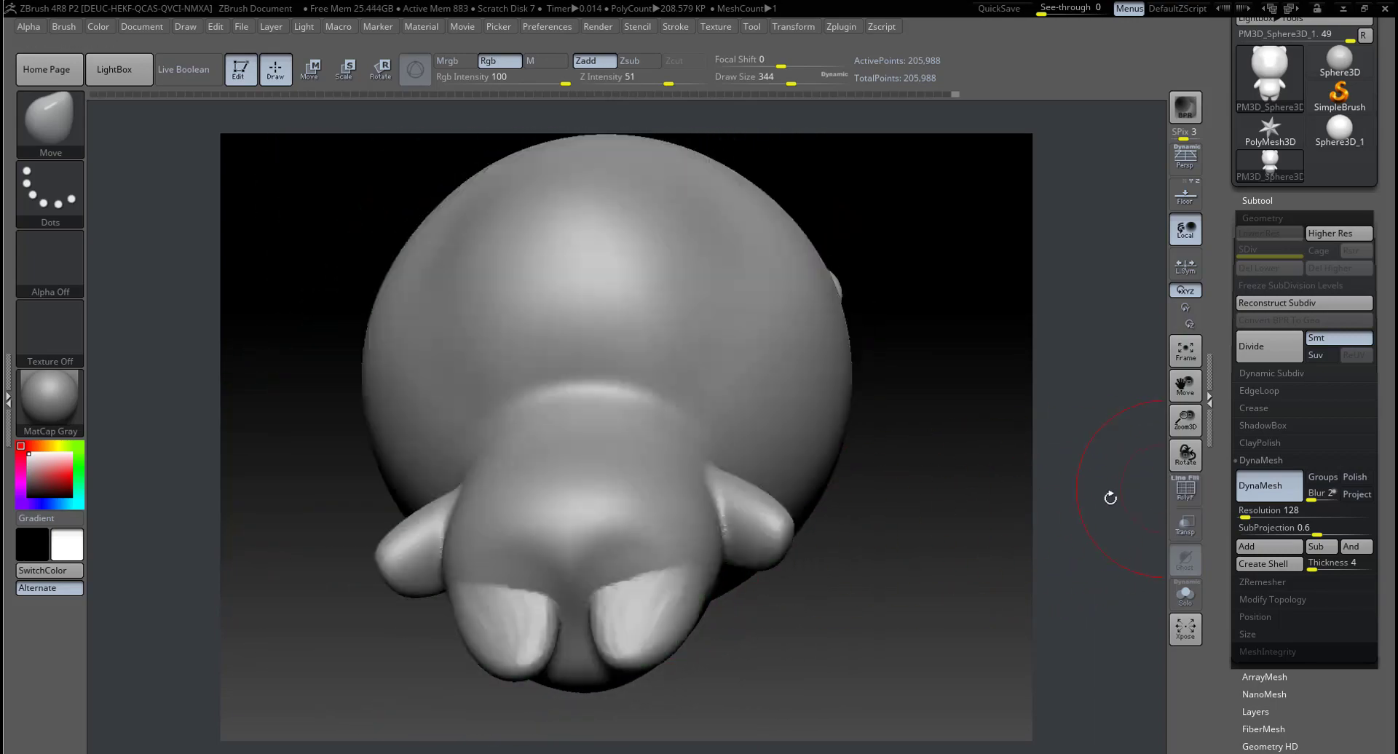
Step: Reduce Draw Size to 145 and turn Floor back on to show the shiba reference
{"action": "key", "text": "space"}
{"action": "left_click_drag", "start_coordinate": [831, 535], "coordinate": [803, 535]}
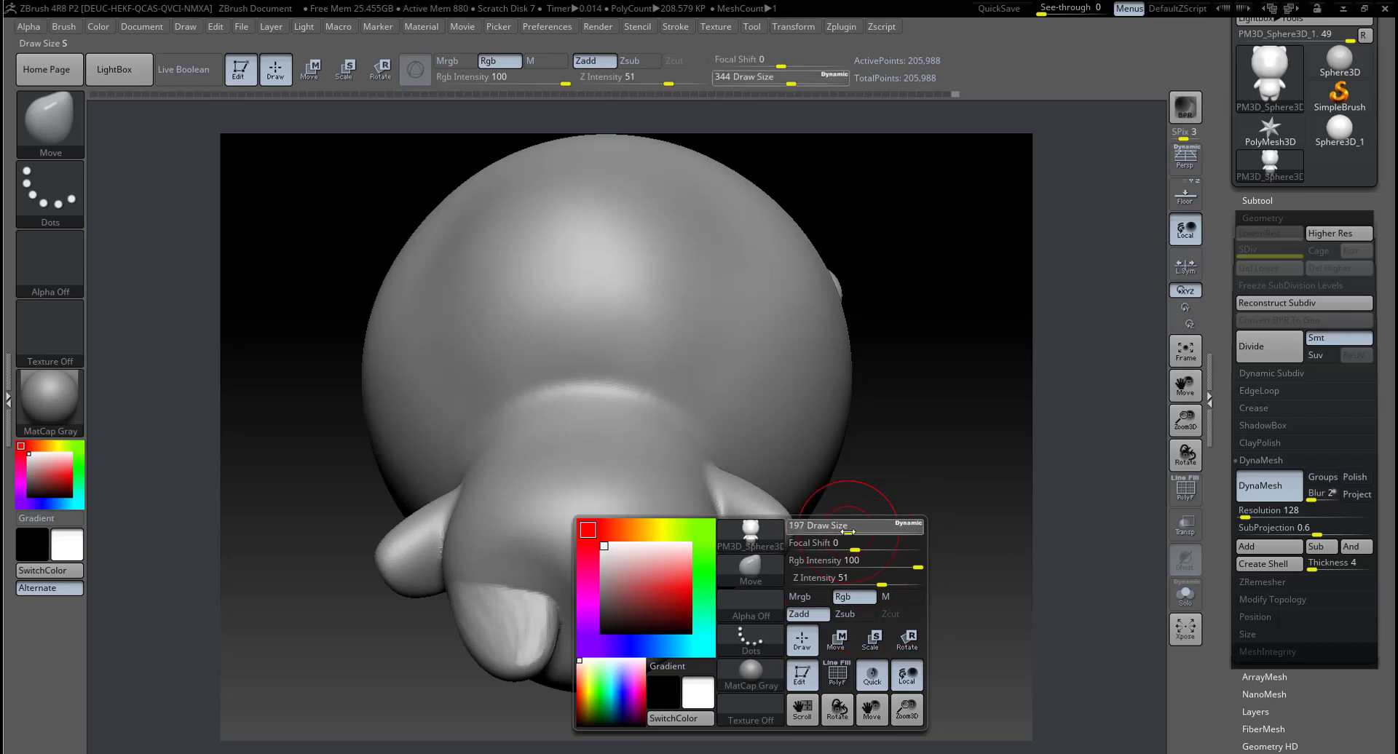
{"action": "key", "text": "shift"}
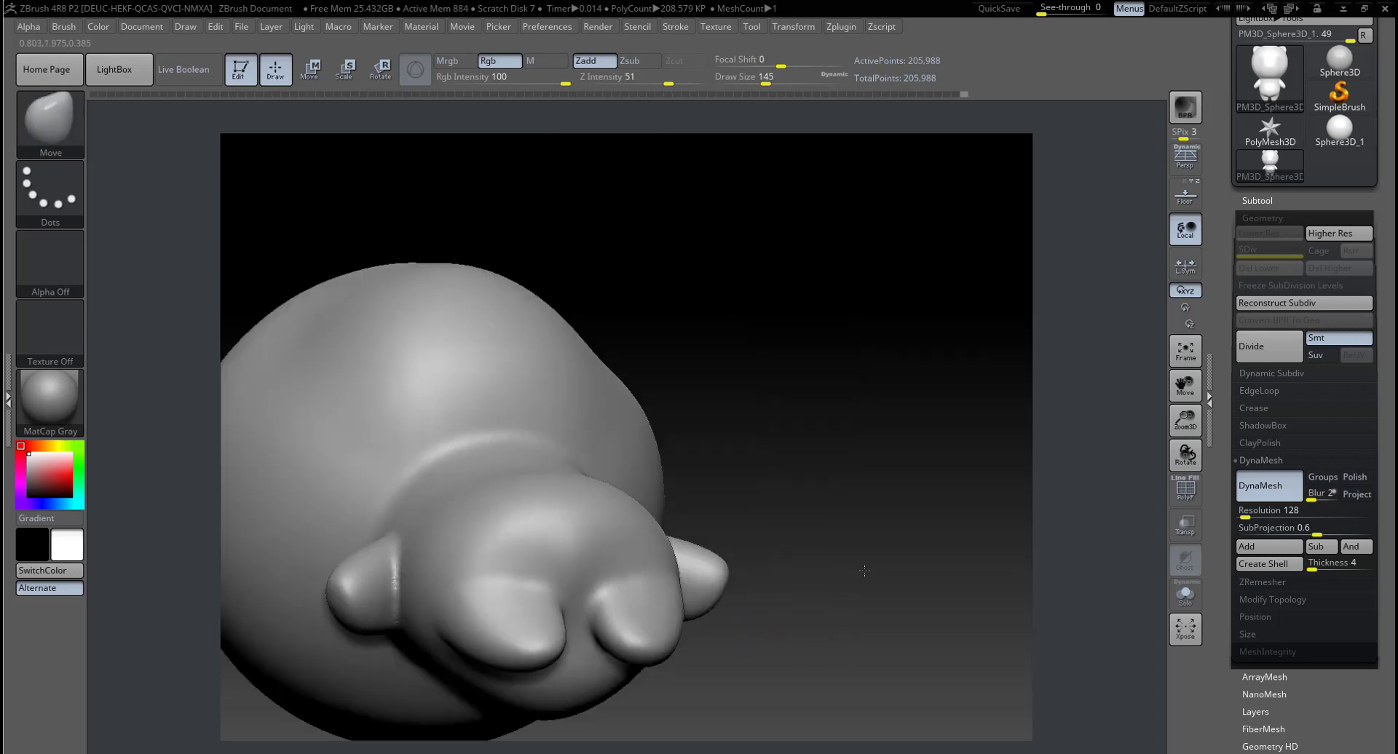
{"action": "left_click_drag", "start_coordinate": [542, 668], "coordinate": [536, 604]}
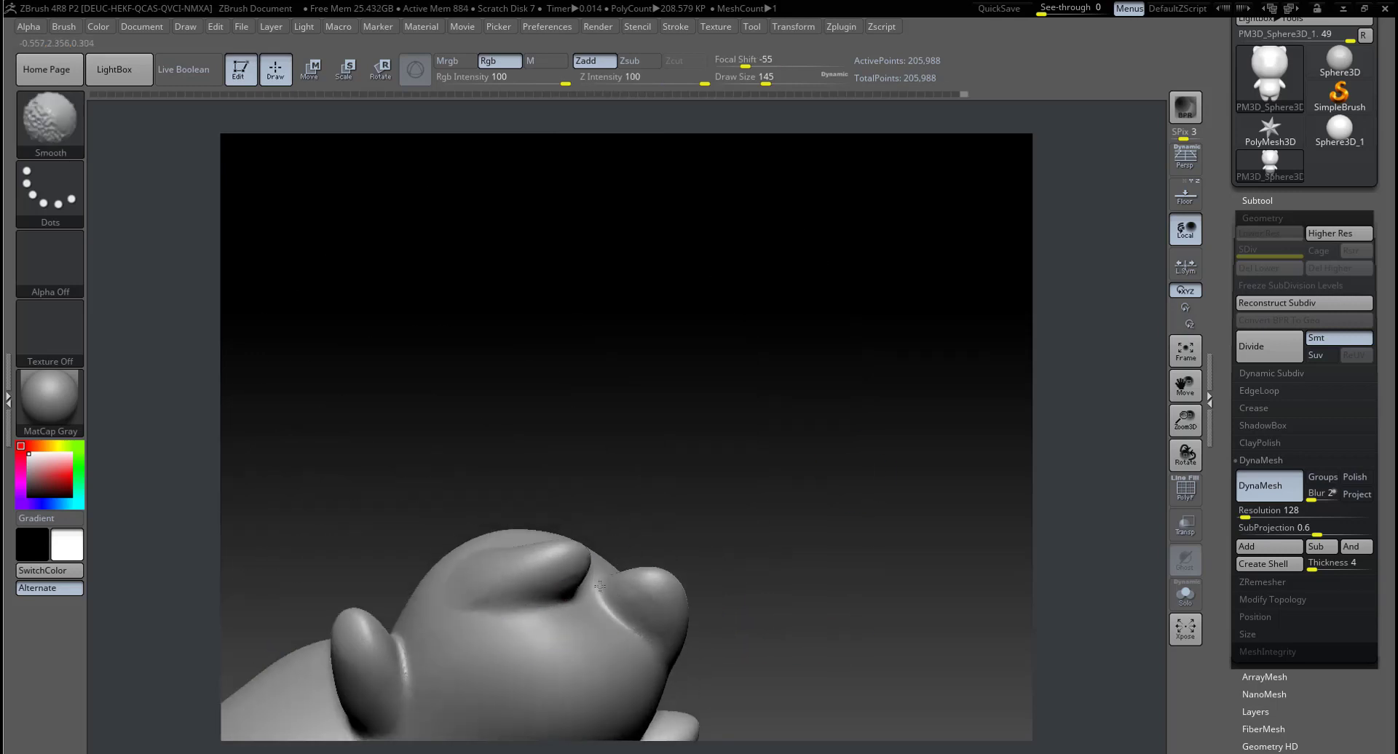
{"action": "left_click_drag", "start_coordinate": [770, 468], "coordinate": [458, 580]}
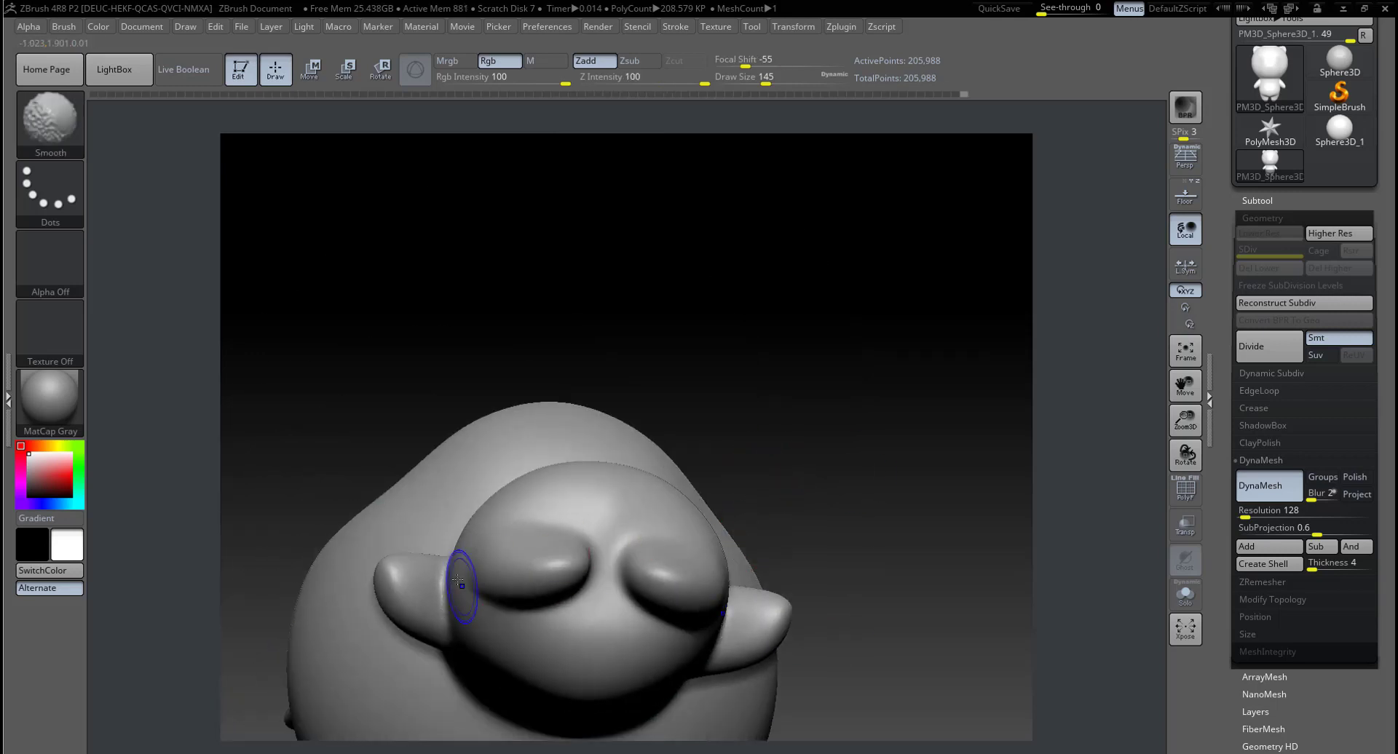
{"action": "left_click_drag", "start_coordinate": [646, 505], "coordinate": [754, 489]}
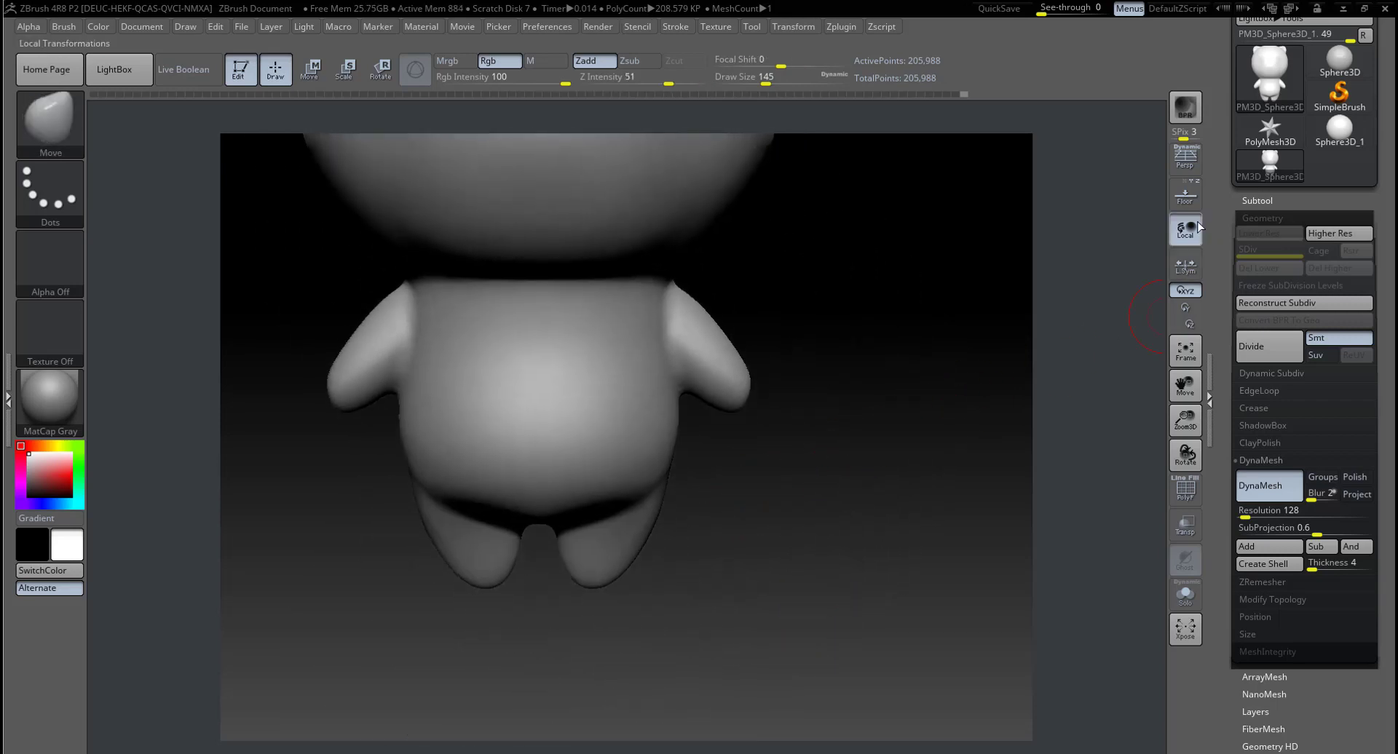
{"action": "left_click", "coordinate": [1185, 193]}
Step: Enlarge the brush and blunt the bottom protrusion's tip, pulling it down
{"action": "key", "text": "space"}
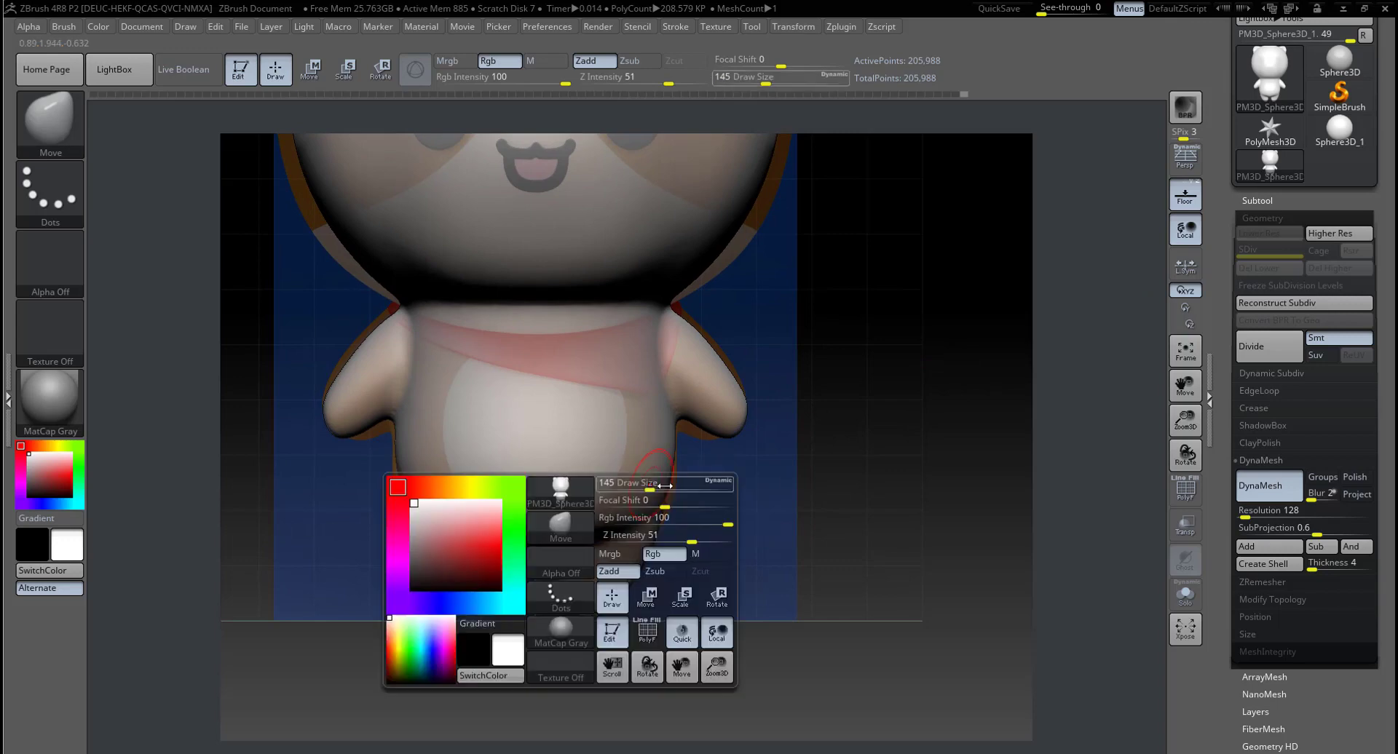
{"action": "left_click_drag", "start_coordinate": [650, 490], "coordinate": [656, 490]}
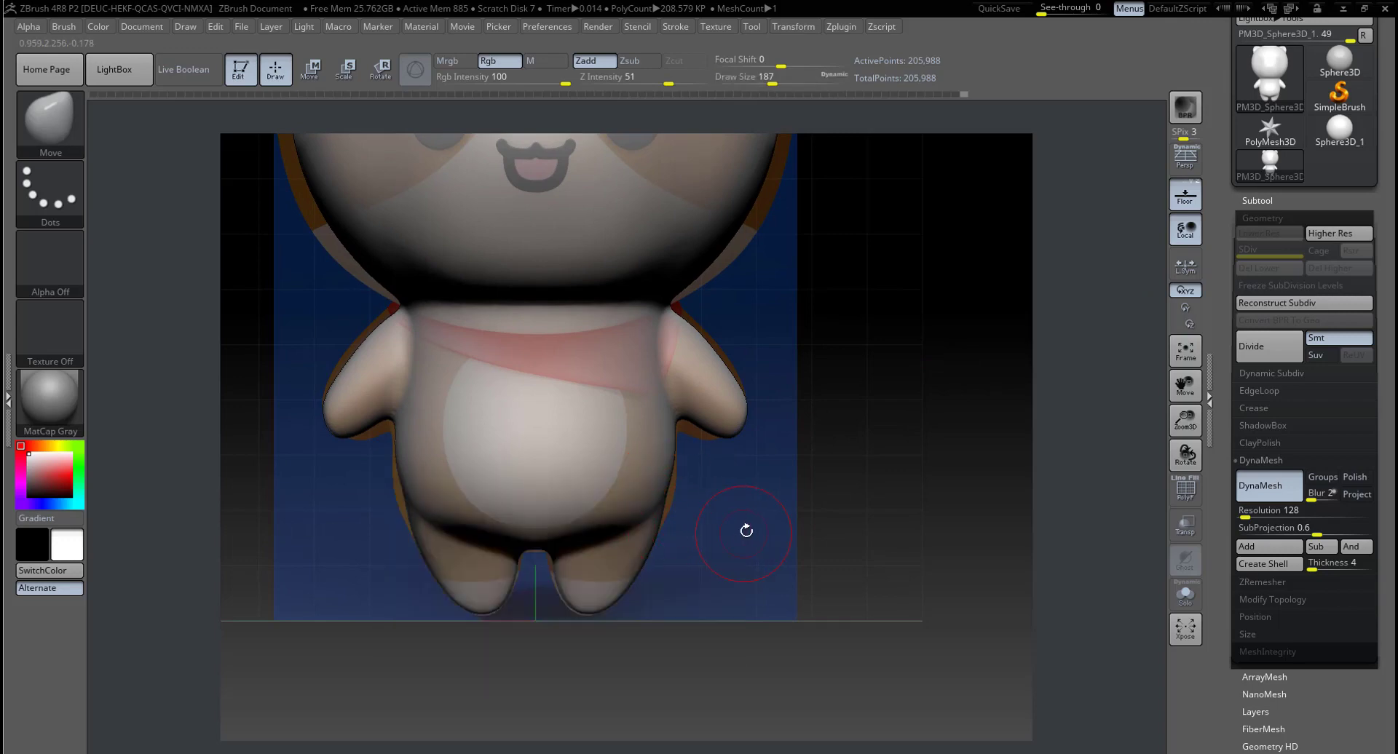
{"action": "mouse_move", "coordinate": [746, 530]}
{"action": "left_mouse_down", "text": "alt"}
{"action": "mouse_move", "coordinate": [485, 532]}
{"action": "mouse_move", "coordinate": [429, 578]}
{"action": "left_mouse_up", "text": "alt"}
{"action": "key", "text": "space"}
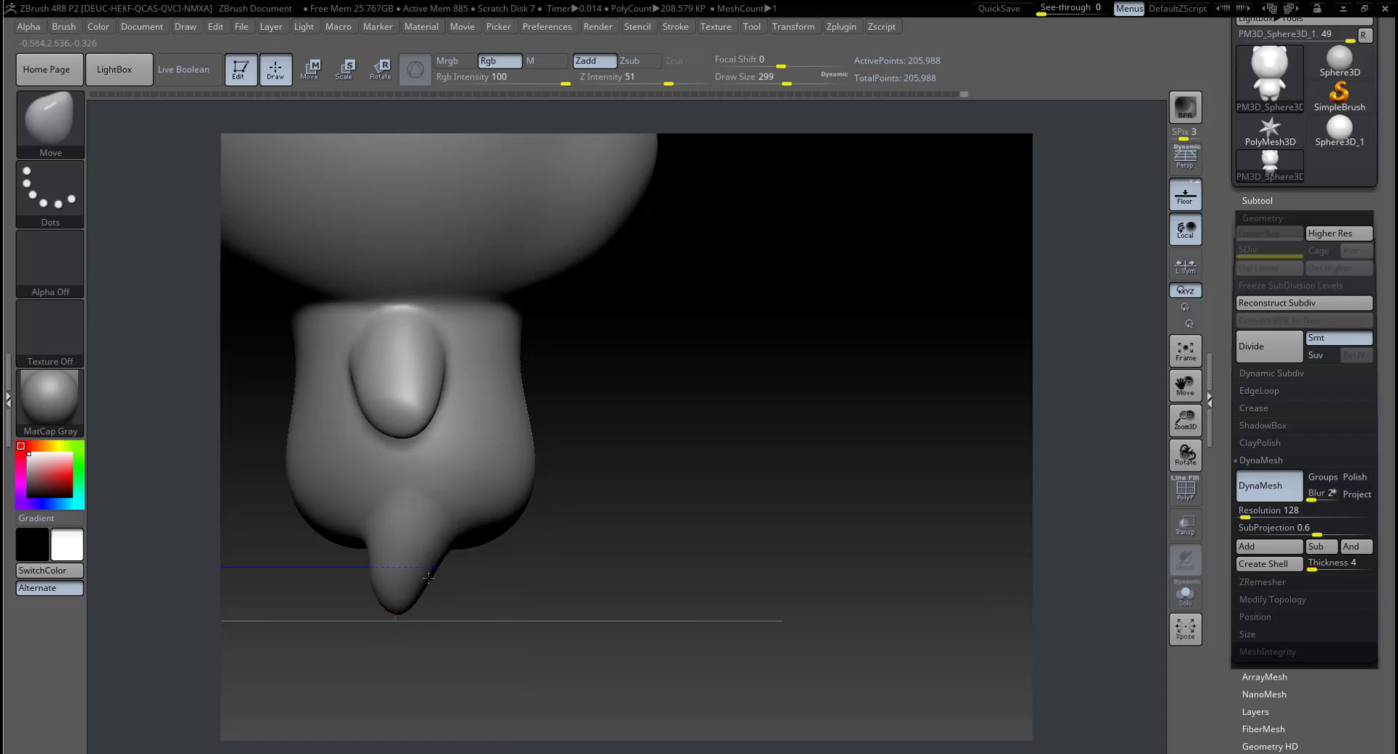
{"action": "left_click_drag", "start_coordinate": [390, 638], "coordinate": [415, 601]}
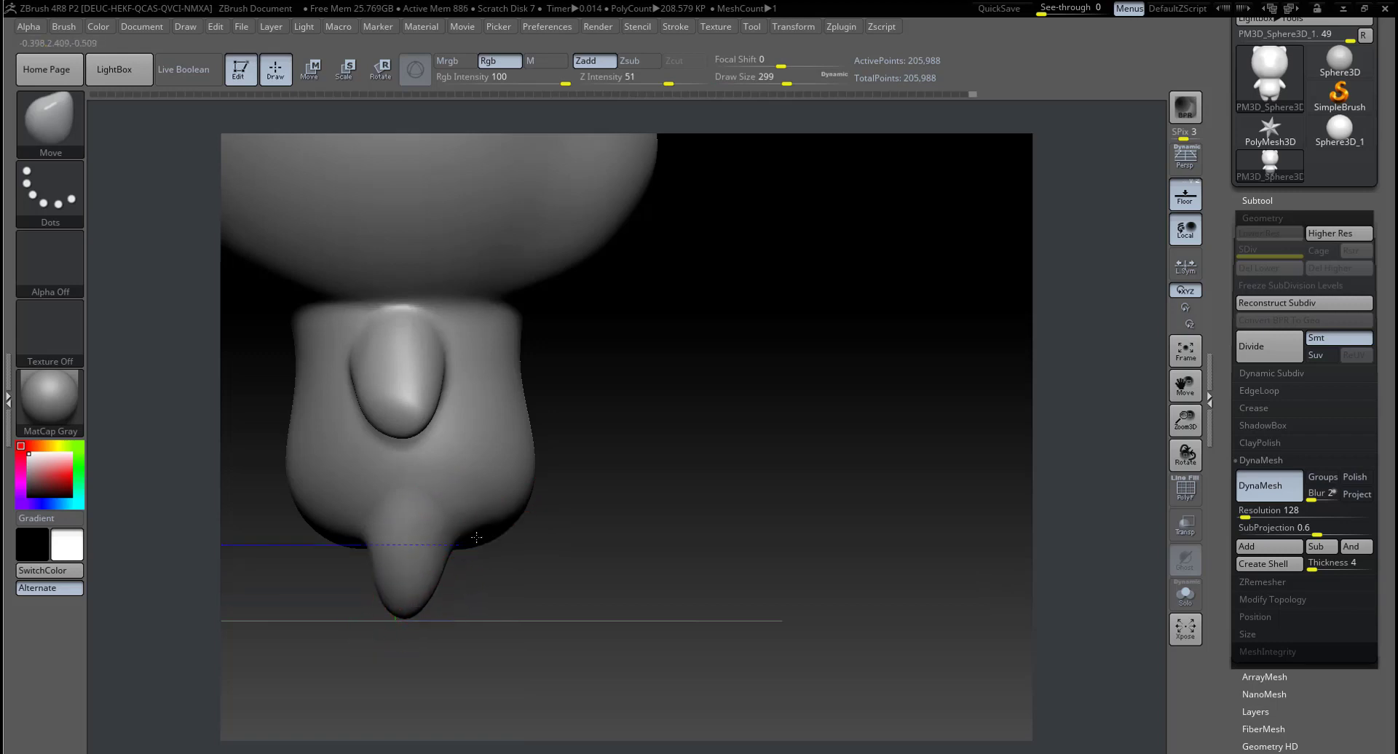
Step: Check the protrusion from several angles, hide the backdrop, and smooth the lower right body
{"action": "left_click_drag", "start_coordinate": [539, 476], "coordinate": [520, 495]}
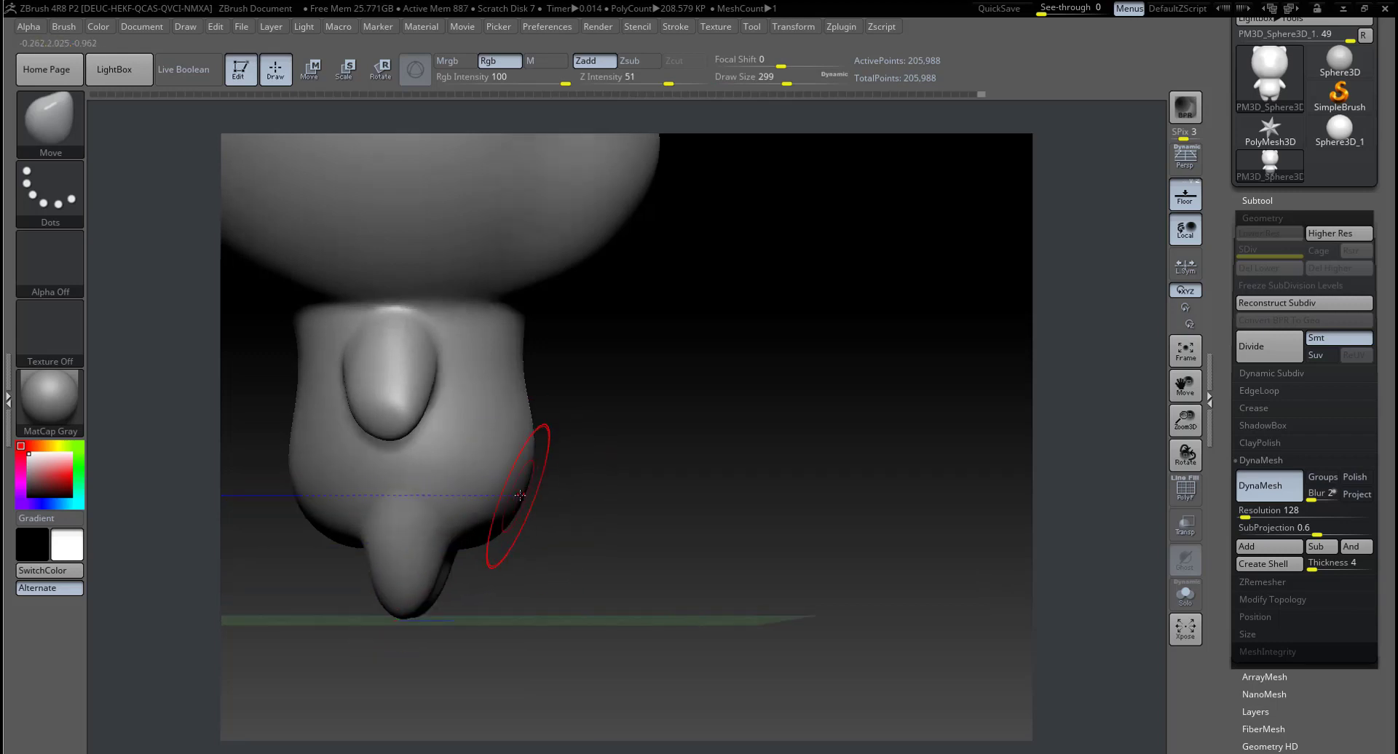
{"action": "left_click_drag", "start_coordinate": [596, 521], "coordinate": [610, 538]}
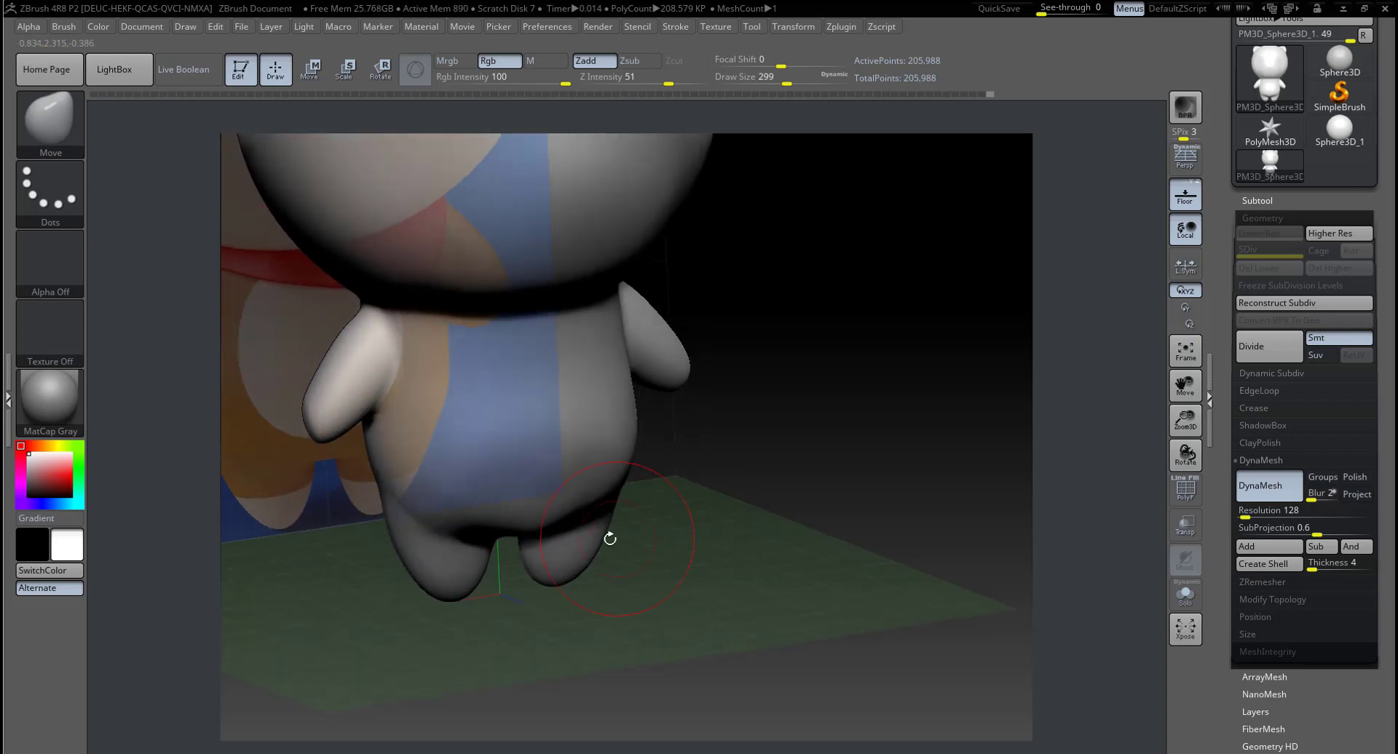
{"action": "mouse_move", "coordinate": [528, 524]}
{"action": "left_mouse_down"}
{"action": "mouse_move", "coordinate": [535, 482]}
{"action": "mouse_move", "coordinate": [575, 437]}
{"action": "mouse_move", "coordinate": [593, 468]}
{"action": "left_mouse_up"}
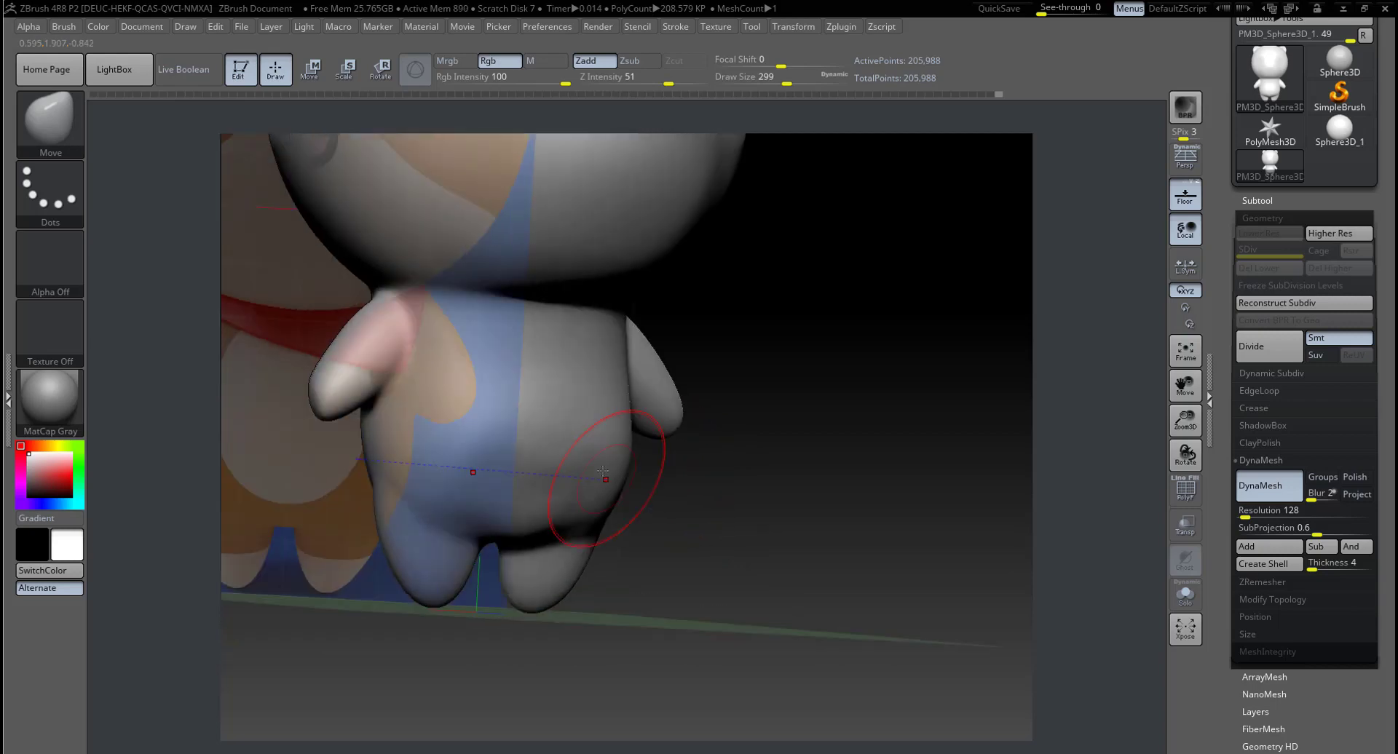
{"action": "left_click_drag", "start_coordinate": [749, 492], "coordinate": [877, 339], "text": "shift"}
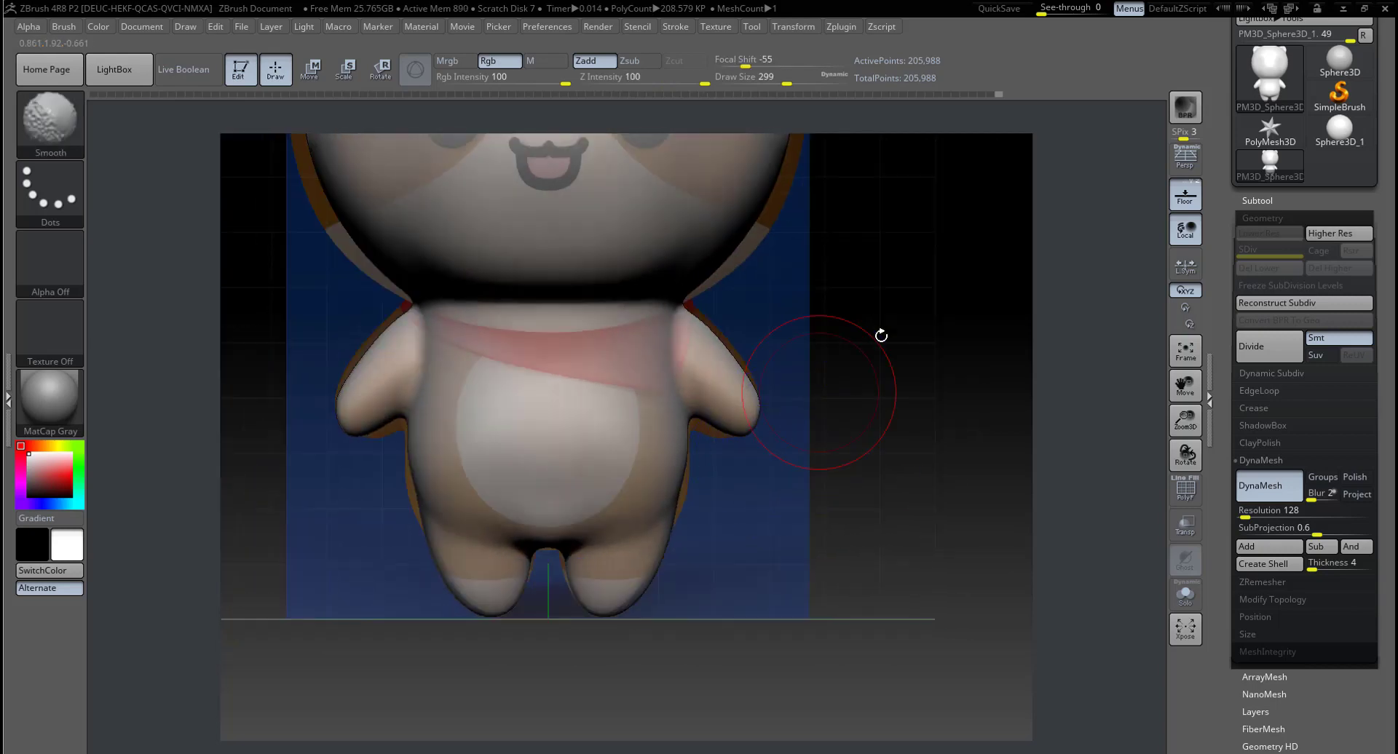
{"action": "left_click", "coordinate": [1185, 195]}
{"action": "left_click_drag", "start_coordinate": [632, 486], "coordinate": [547, 529], "text": "shift"}
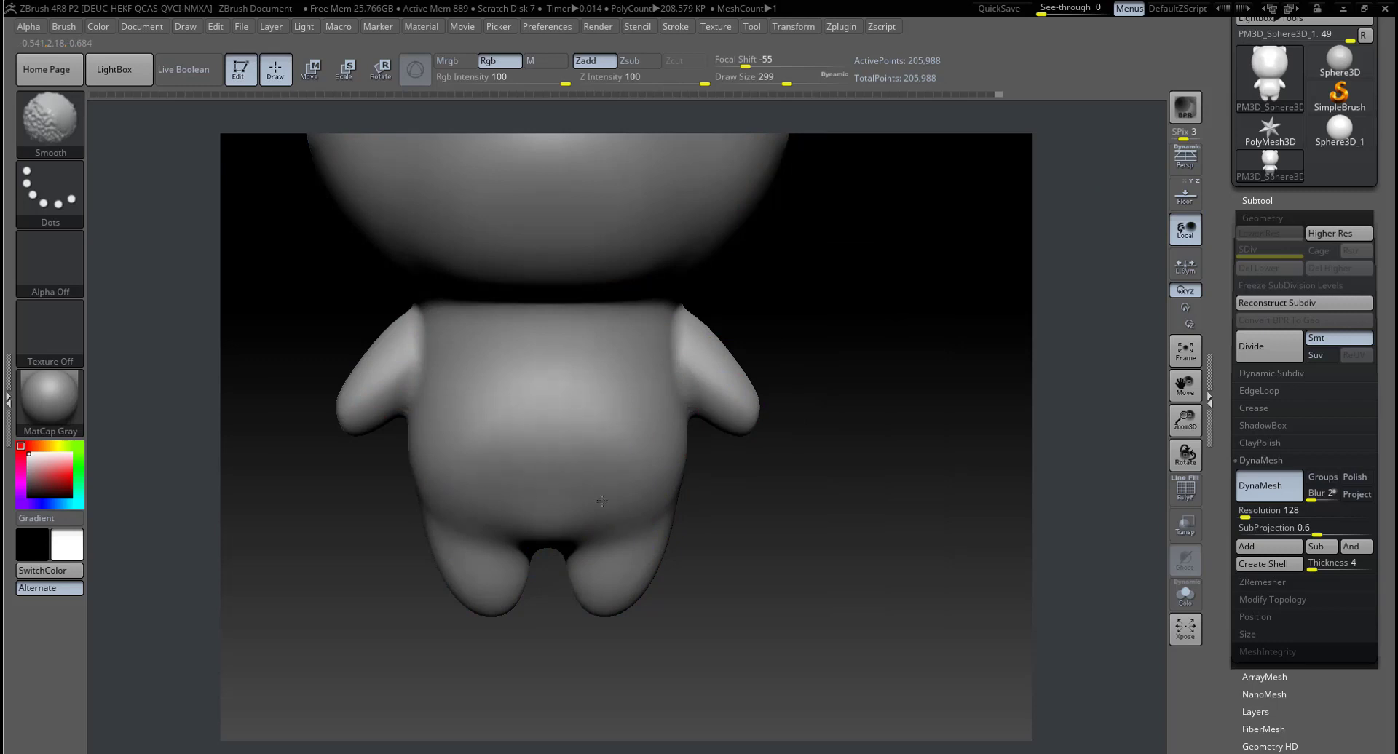
Step: Orbit around the figure from several angles, toggling the reference backdrop
{"action": "mouse_move", "coordinate": [827, 473]}
{"action": "left_mouse_down"}
{"action": "mouse_move", "coordinate": [883, 445]}
{"action": "mouse_move", "coordinate": [874, 471]}
{"action": "mouse_move", "coordinate": [741, 511]}
{"action": "left_mouse_up"}
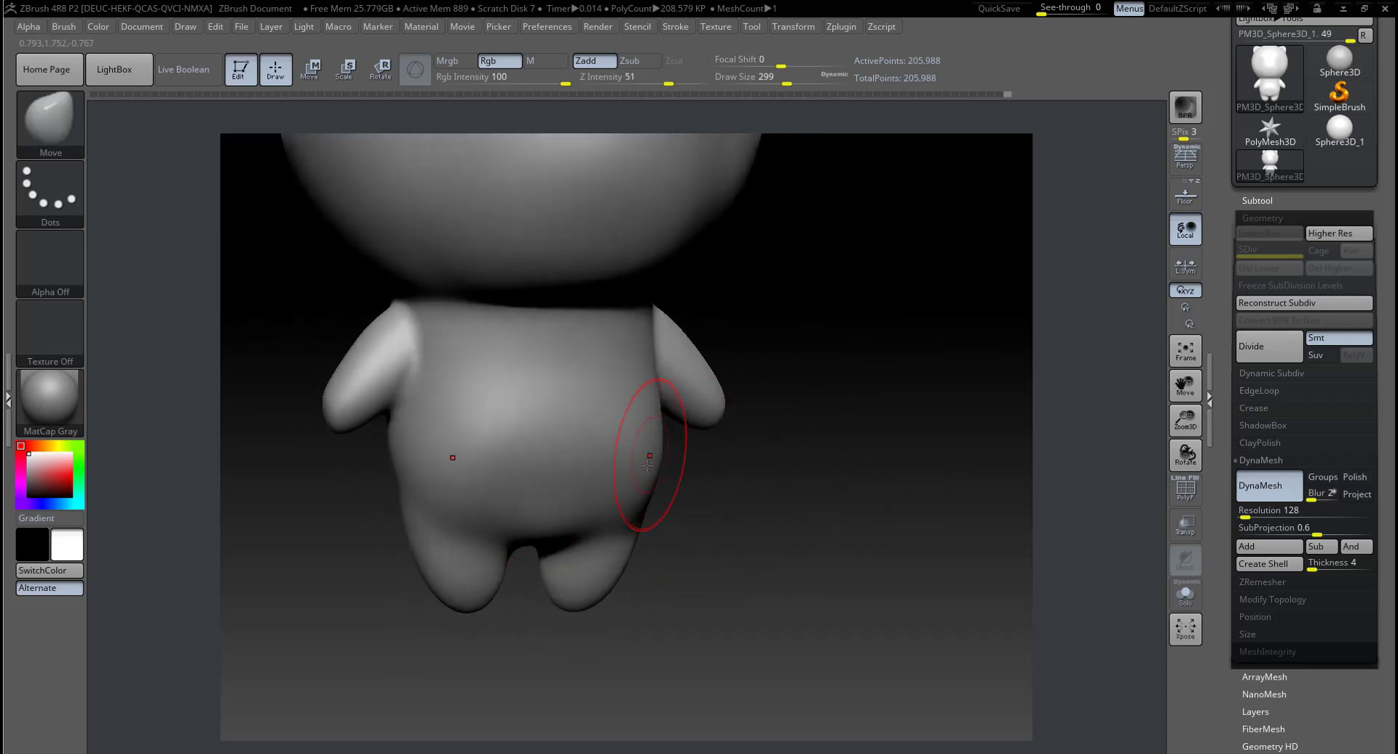
{"action": "mouse_move", "coordinate": [655, 453]}
{"action": "left_mouse_down", "text": "shift"}
{"action": "mouse_move", "coordinate": [553, 495]}
{"action": "mouse_move", "coordinate": [602, 503]}
{"action": "left_mouse_up", "text": "shift"}
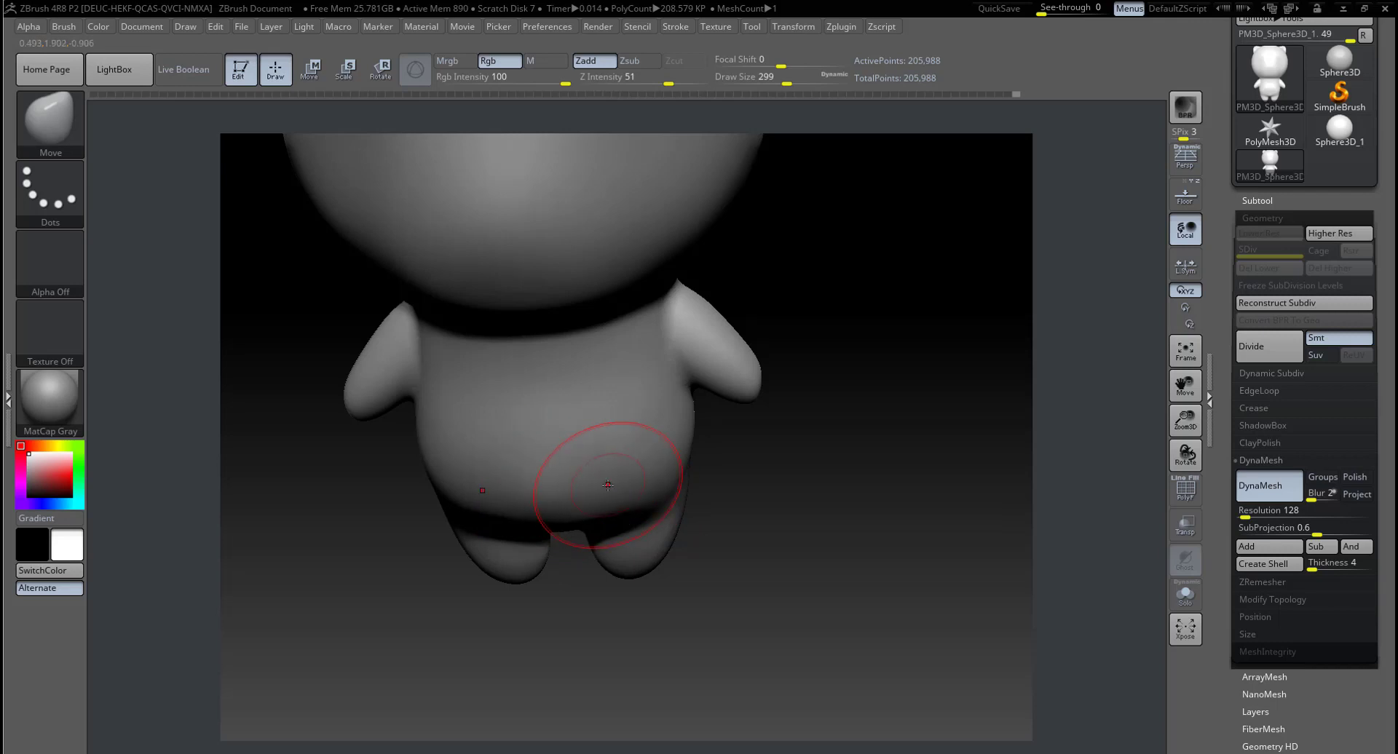
{"action": "left_click_drag", "start_coordinate": [813, 509], "coordinate": [828, 441]}
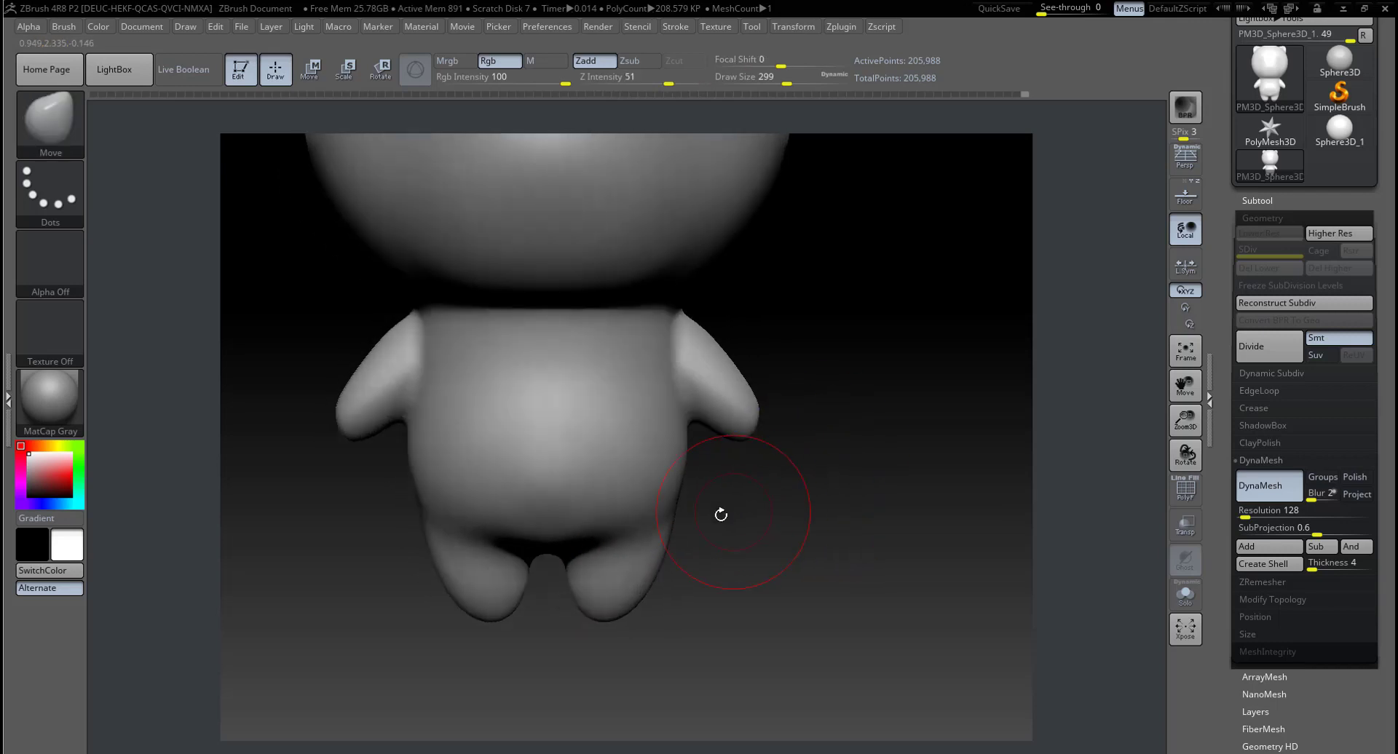
{"action": "left_click_drag", "start_coordinate": [755, 514], "coordinate": [644, 575]}
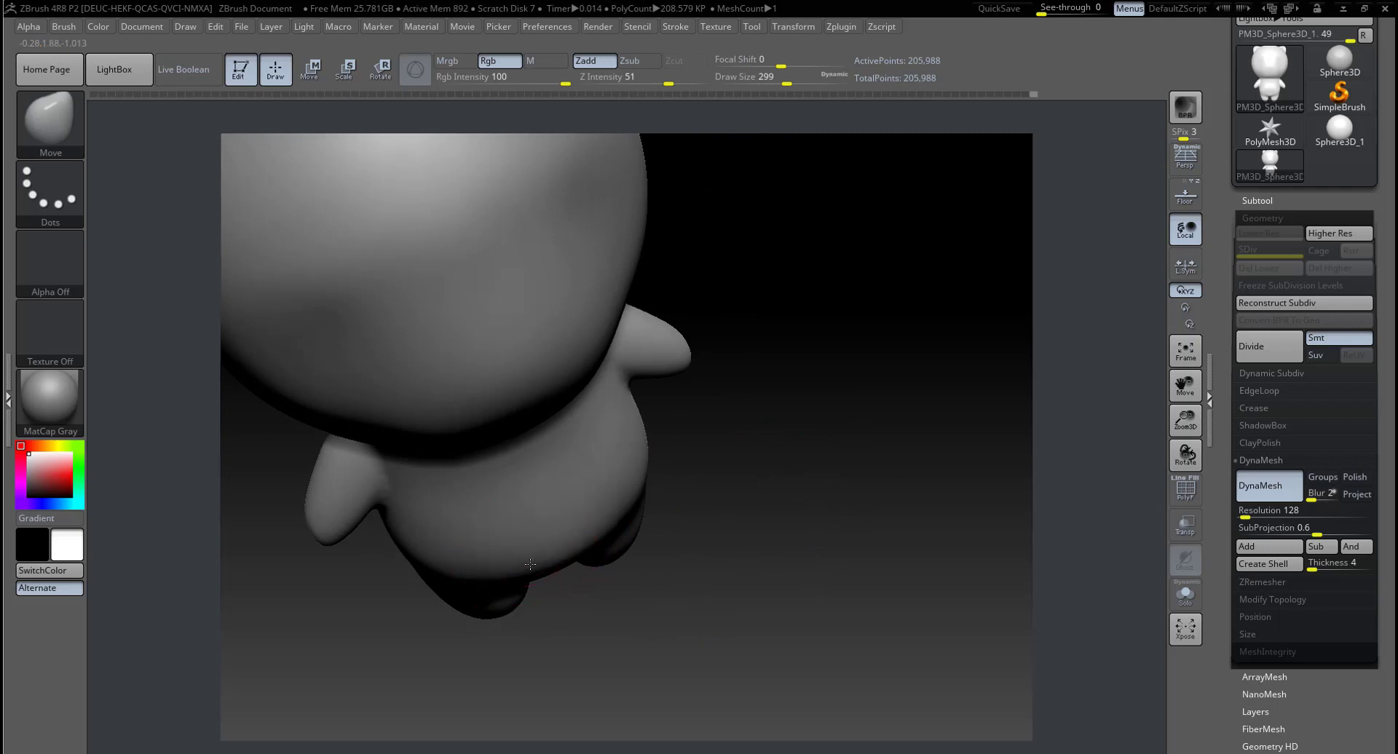
{"action": "left_click_drag", "start_coordinate": [726, 490], "coordinate": [671, 514], "text": "shift"}
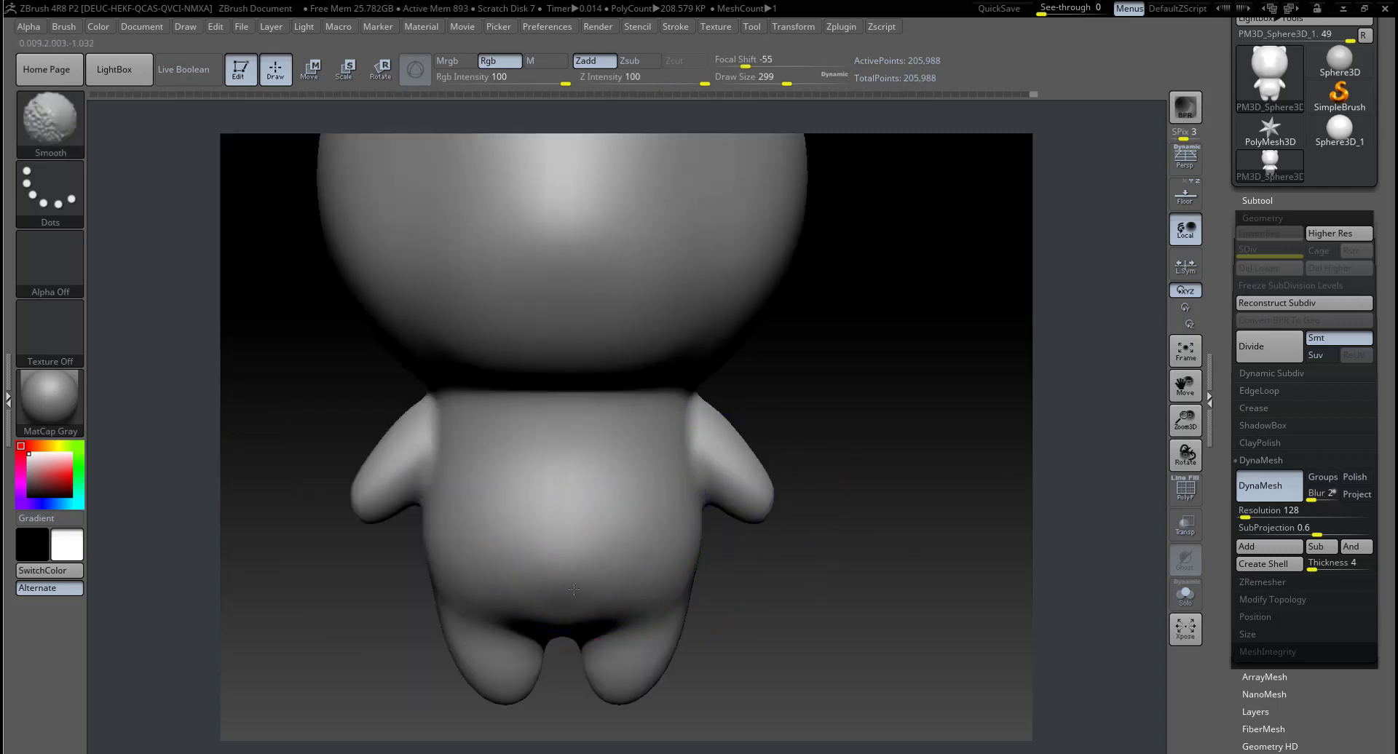
{"action": "mouse_move", "coordinate": [880, 467]}
{"action": "left_mouse_down"}
{"action": "mouse_move", "coordinate": [867, 527]}
{"action": "mouse_move", "coordinate": [638, 513]}
{"action": "left_mouse_up"}
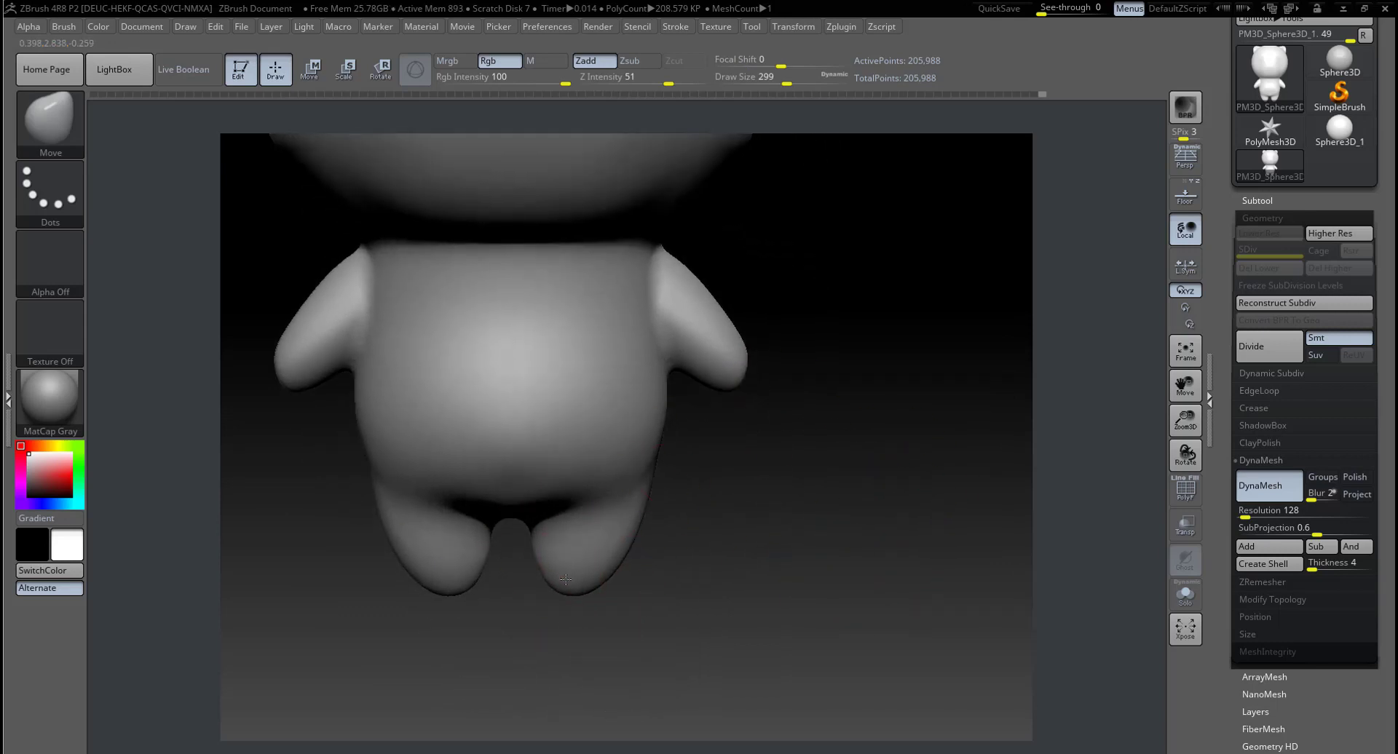
{"action": "left_click", "coordinate": [1185, 200]}
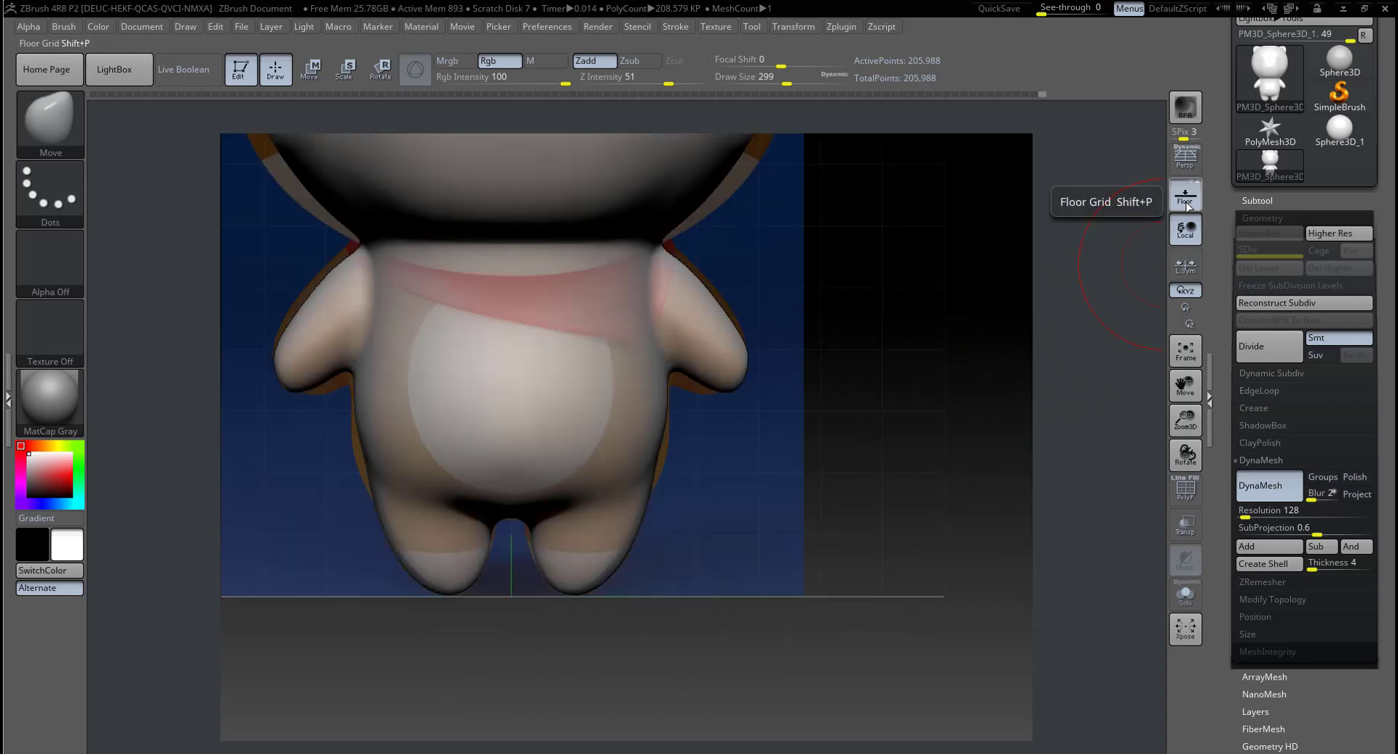
{"action": "left_click", "coordinate": [1186, 204]}
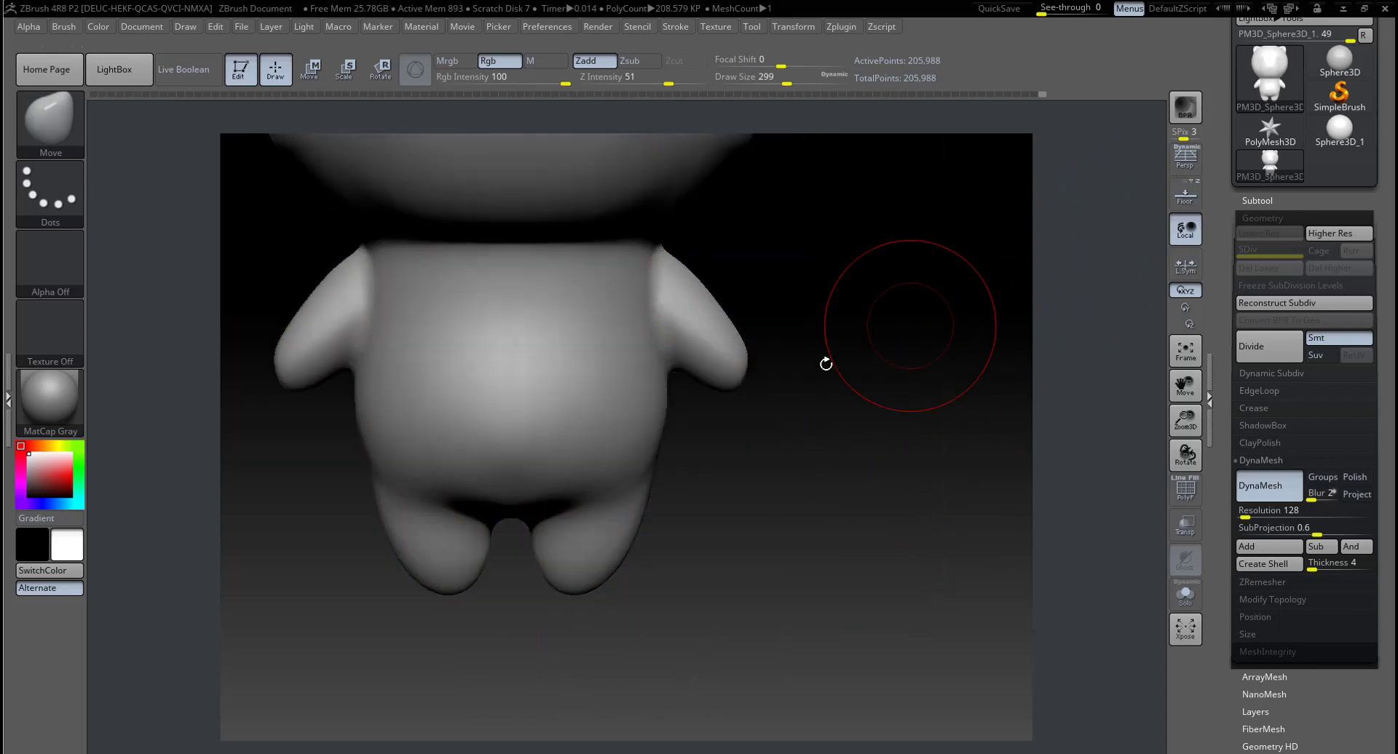
Step: Turn on local orbit and frame the body and legs in a closer view
{"action": "left_click", "coordinate": [1187, 230]}
{"action": "mouse_move", "coordinate": [656, 451]}
{"action": "left_mouse_down"}
{"action": "mouse_move", "coordinate": [659, 469]}
{"action": "mouse_move", "coordinate": [664, 434]}
{"action": "left_mouse_up"}
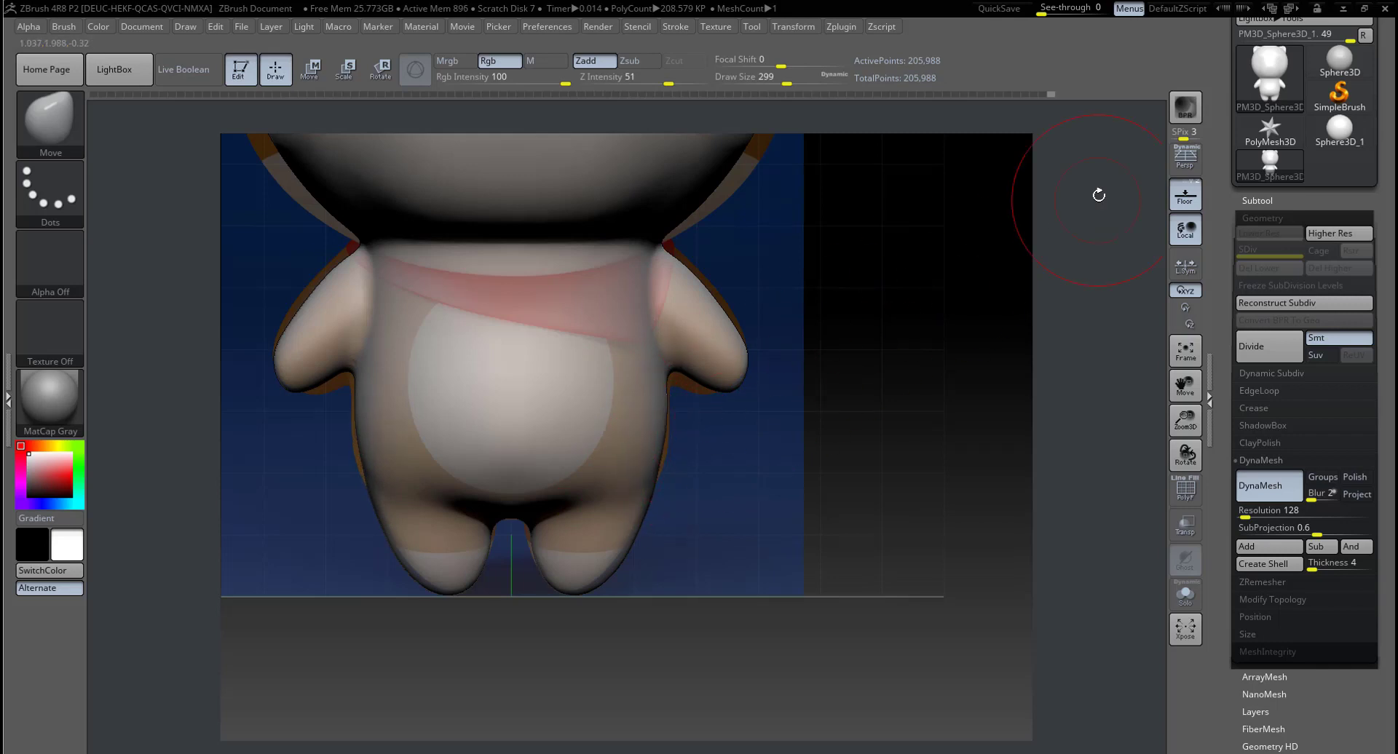
{"action": "left_click", "coordinate": [1185, 195]}
{"action": "mouse_move", "coordinate": [779, 455]}
{"action": "left_mouse_down"}
{"action": "mouse_move", "coordinate": [848, 496]}
{"action": "mouse_move", "coordinate": [779, 502]}
{"action": "left_mouse_up"}
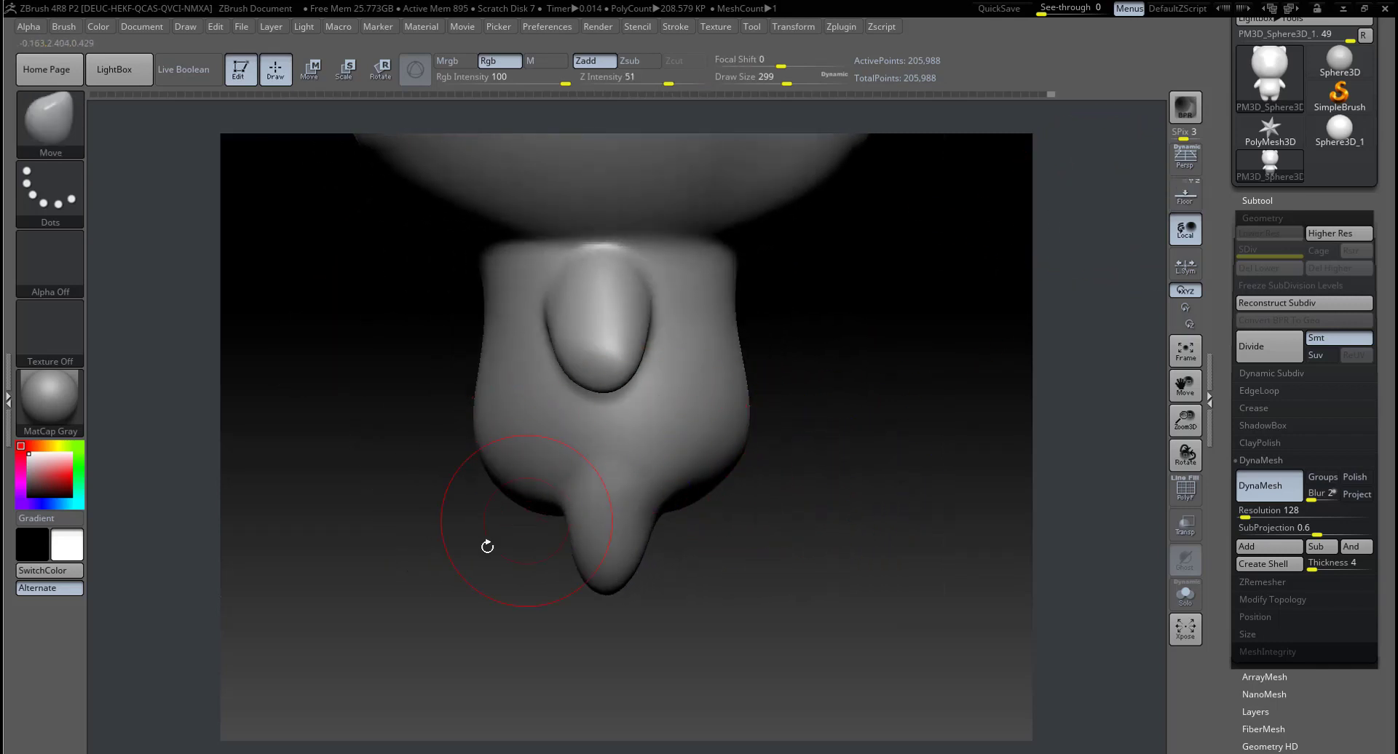
{"action": "mouse_move", "coordinate": [483, 546]}
{"action": "left_mouse_down"}
{"action": "mouse_move", "coordinate": [461, 565]}
{"action": "mouse_move", "coordinate": [723, 508]}
{"action": "left_mouse_up"}
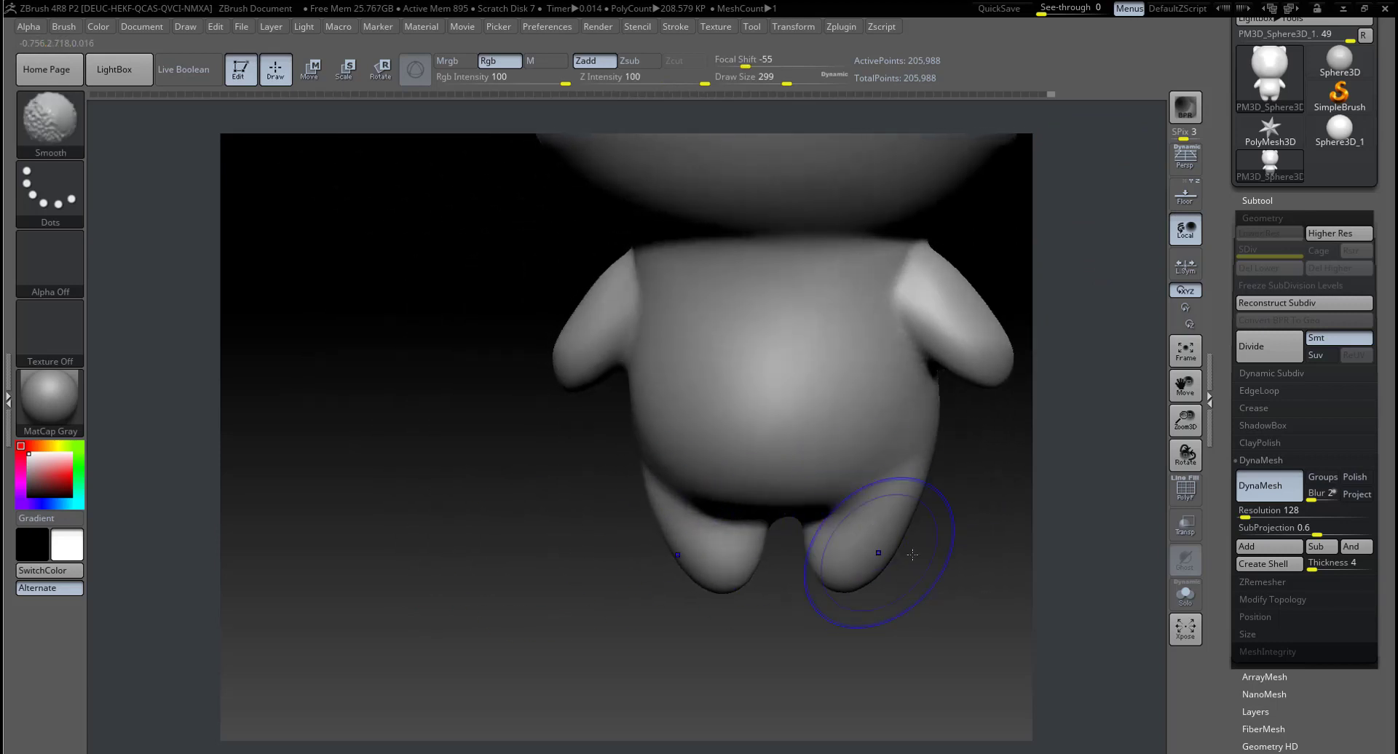
{"action": "left_click_drag", "start_coordinate": [912, 555], "coordinate": [989, 518]}
{"action": "left_click_drag", "start_coordinate": [809, 514], "coordinate": [807, 534]}
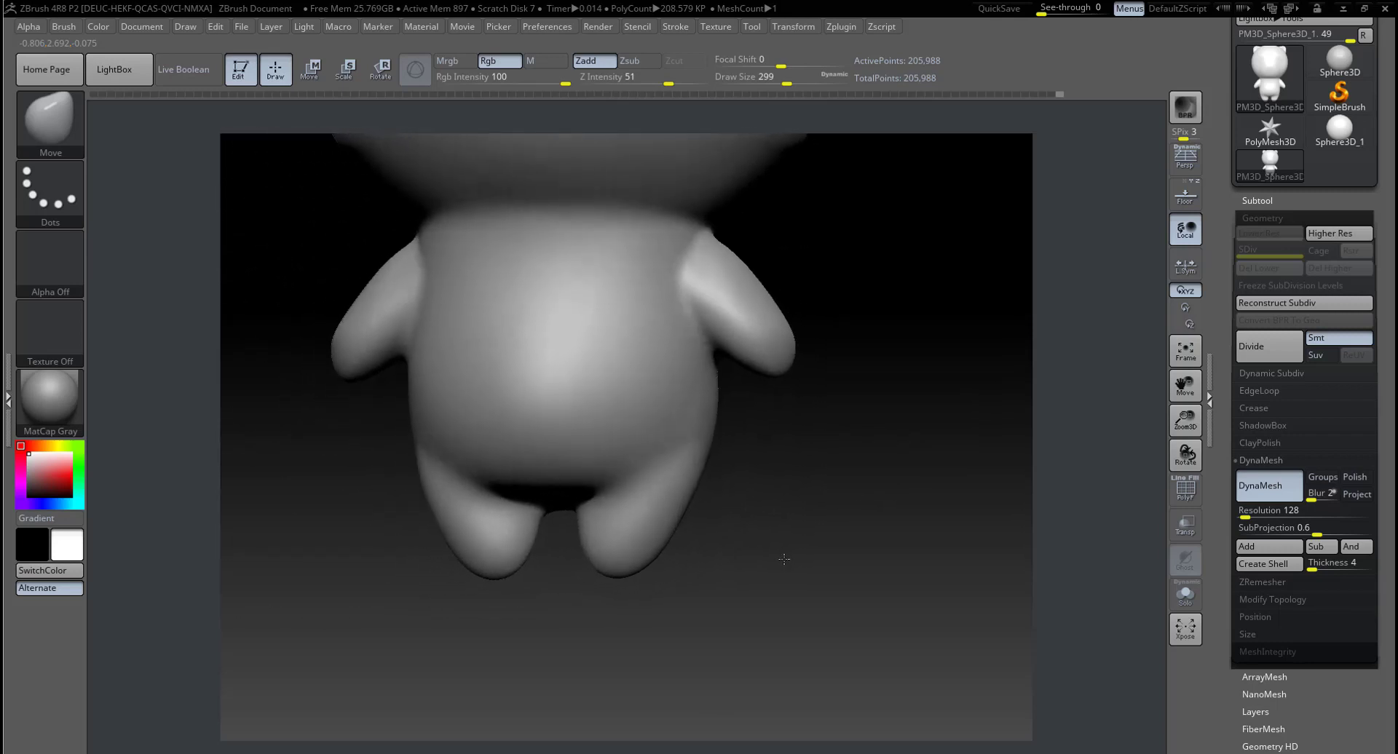
{"action": "left_click_drag", "start_coordinate": [806, 533], "coordinate": [898, 537], "text": "alt"}
{"action": "left_click_drag", "start_coordinate": [794, 473], "coordinate": [864, 558]}
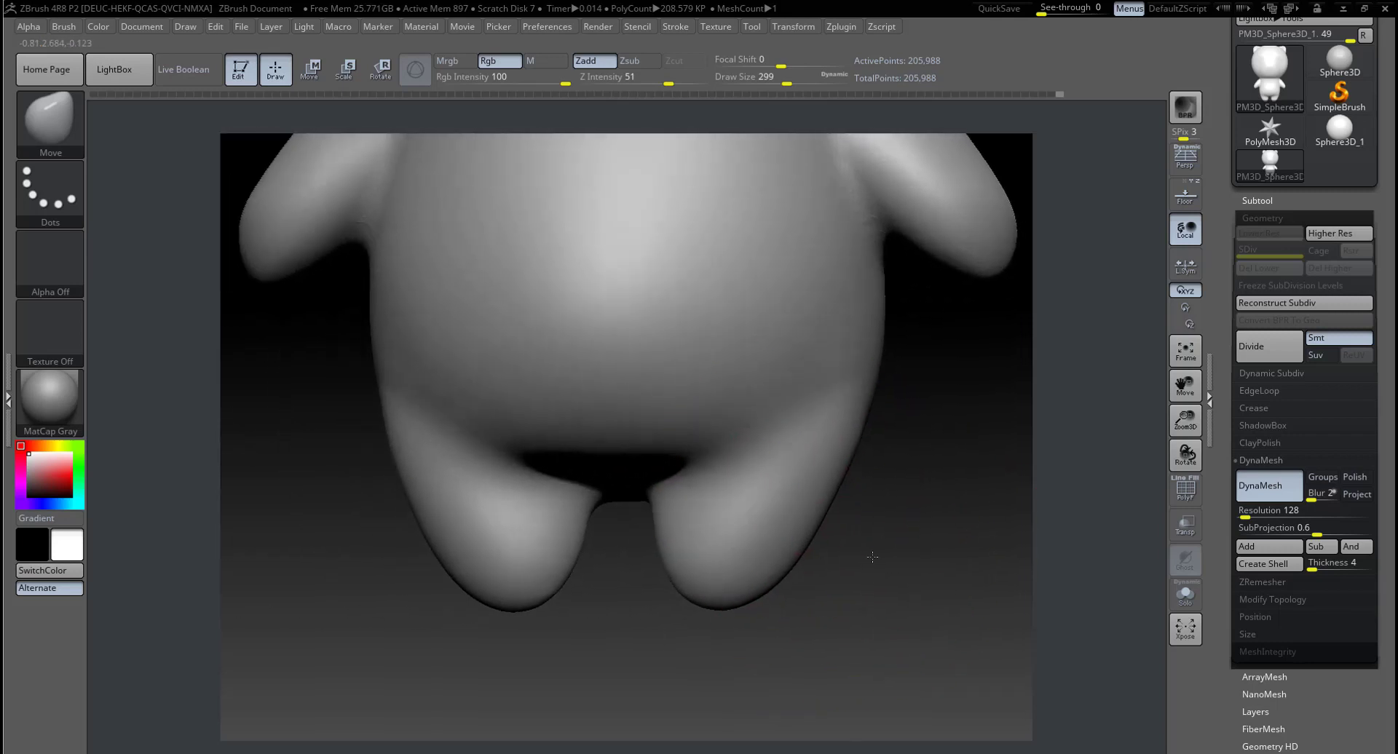
Step: Switch to the Inflat brush, shrink its size, and try a smoothing stroke
{"action": "key", "text": "b"}
{"action": "key", "text": "i"}
{"action": "key", "text": "n"}
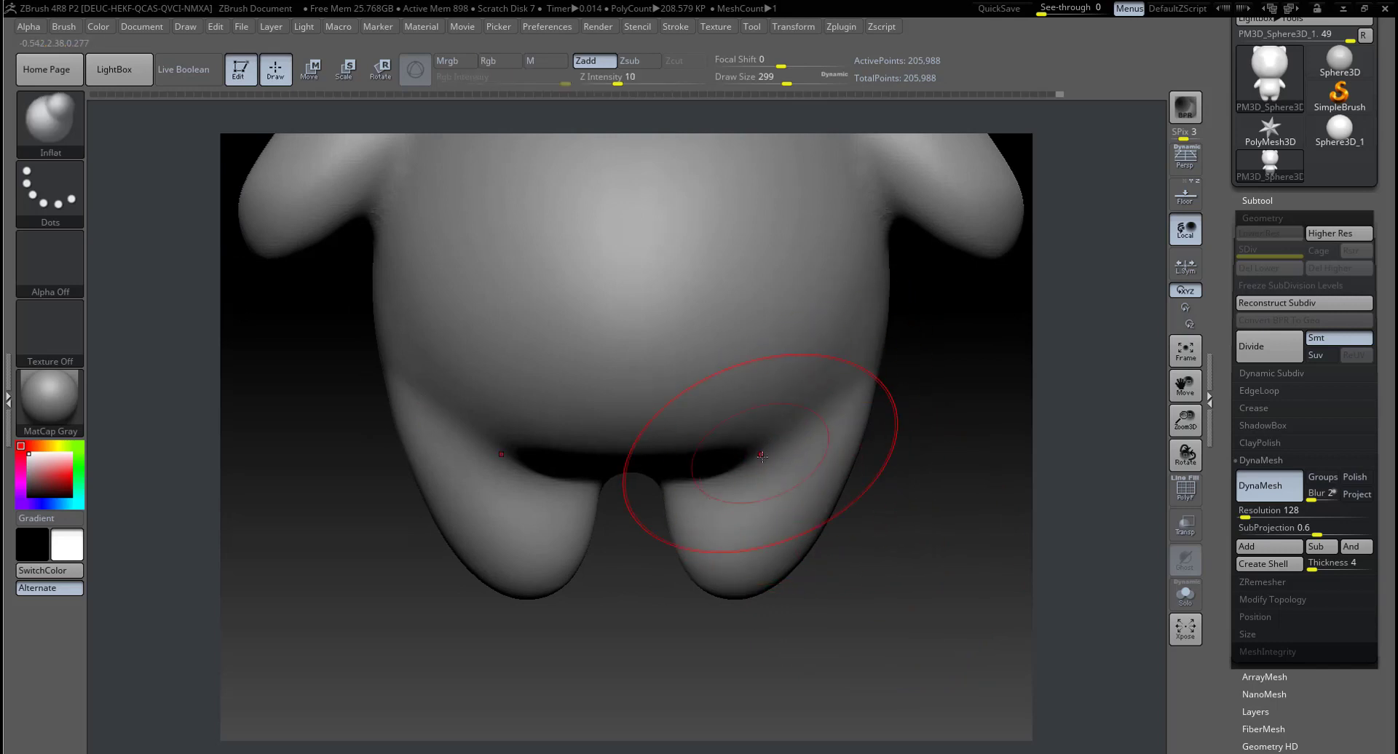
{"action": "key", "text": "space"}
{"action": "left_click_drag", "start_coordinate": [764, 470], "coordinate": [750, 470]}
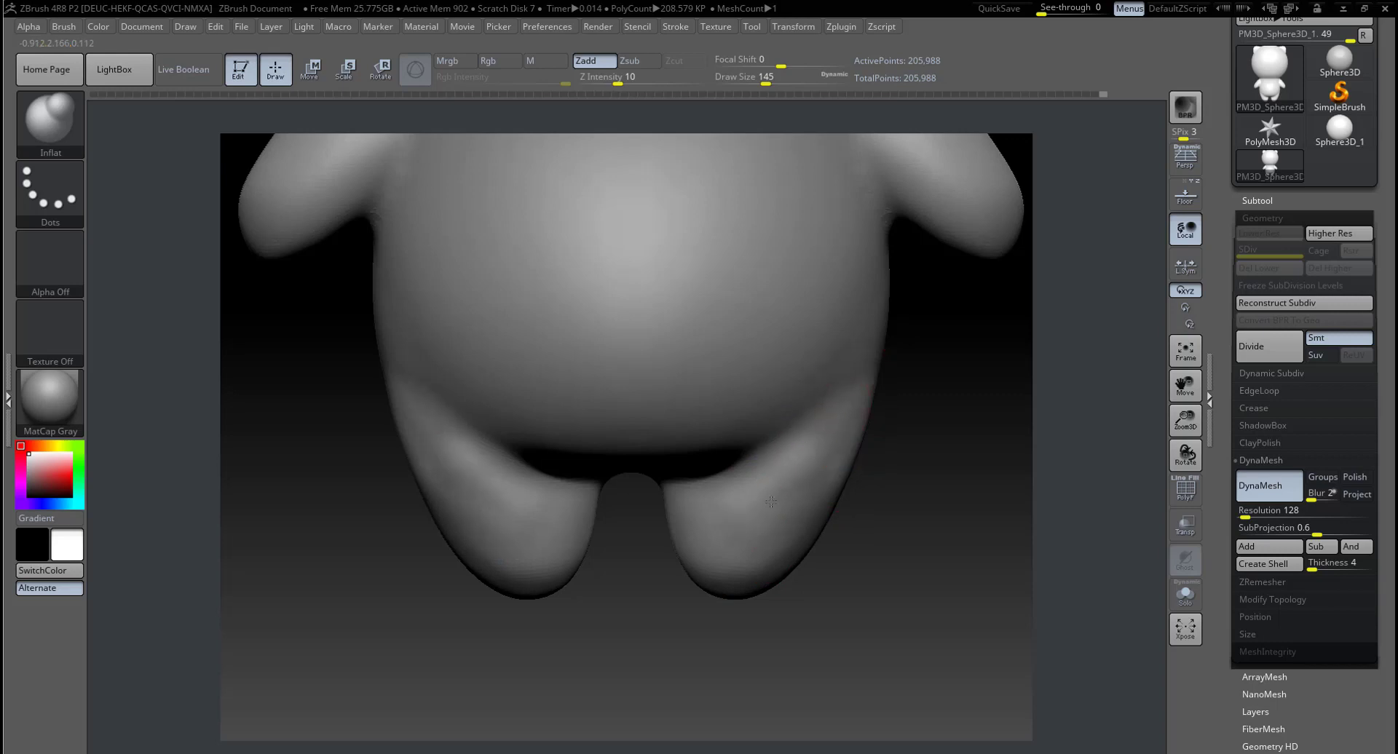
{"action": "key", "text": "shift"}
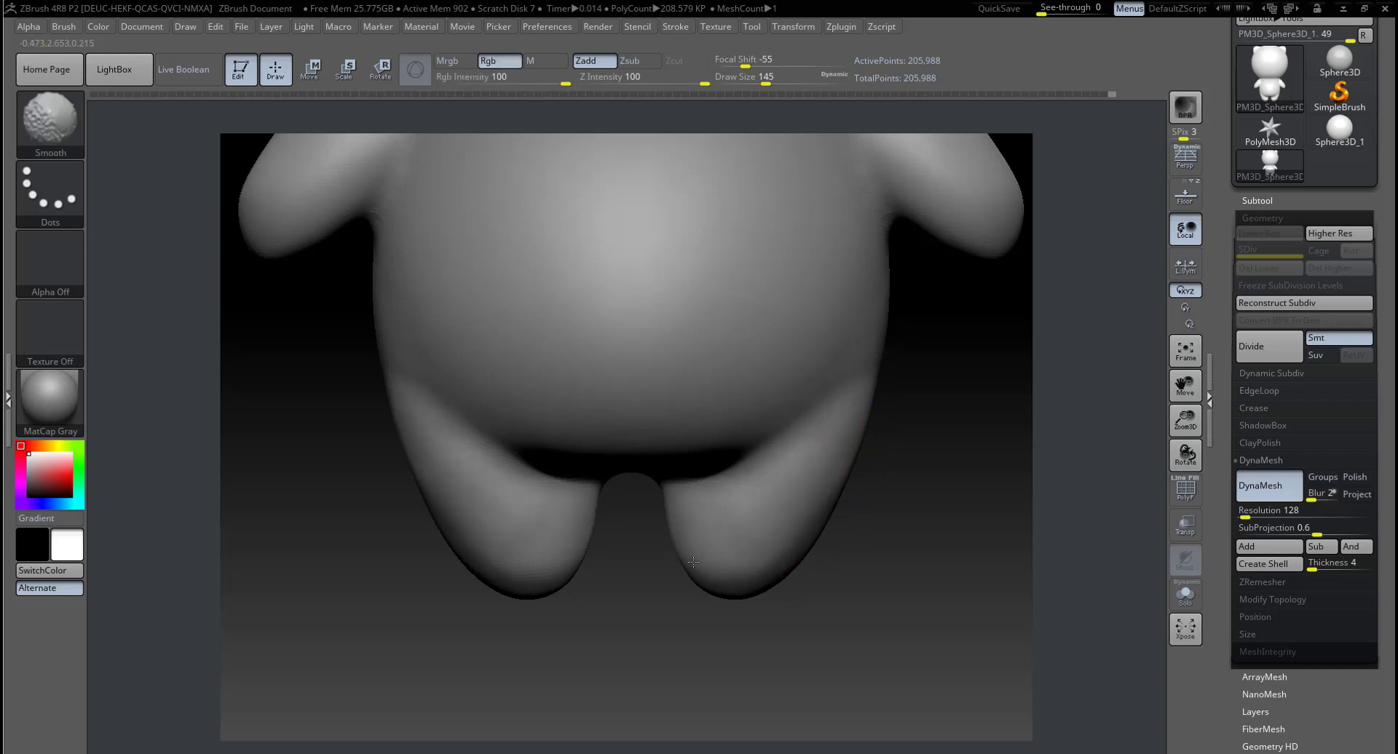
{"action": "left_click_drag", "start_coordinate": [884, 509], "coordinate": [896, 474]}
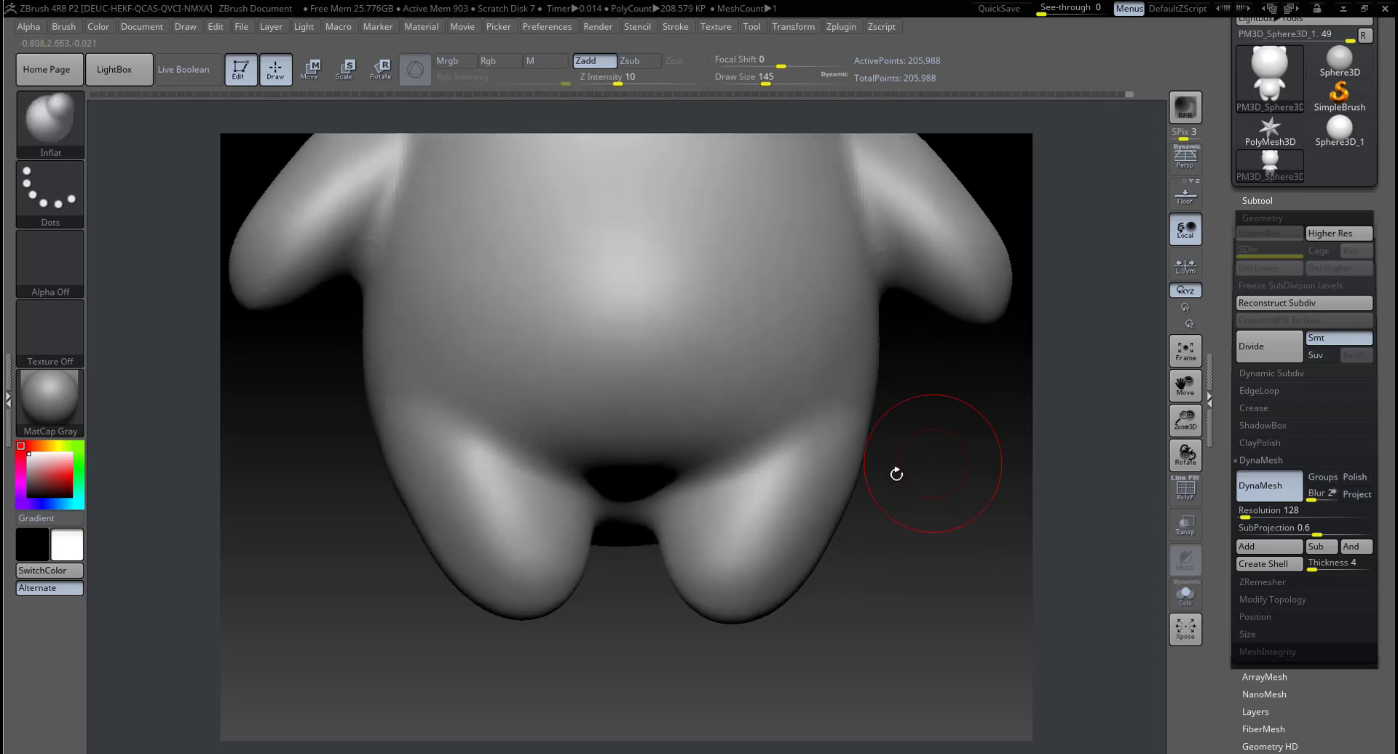
{"action": "key", "text": "ctrl+z"}
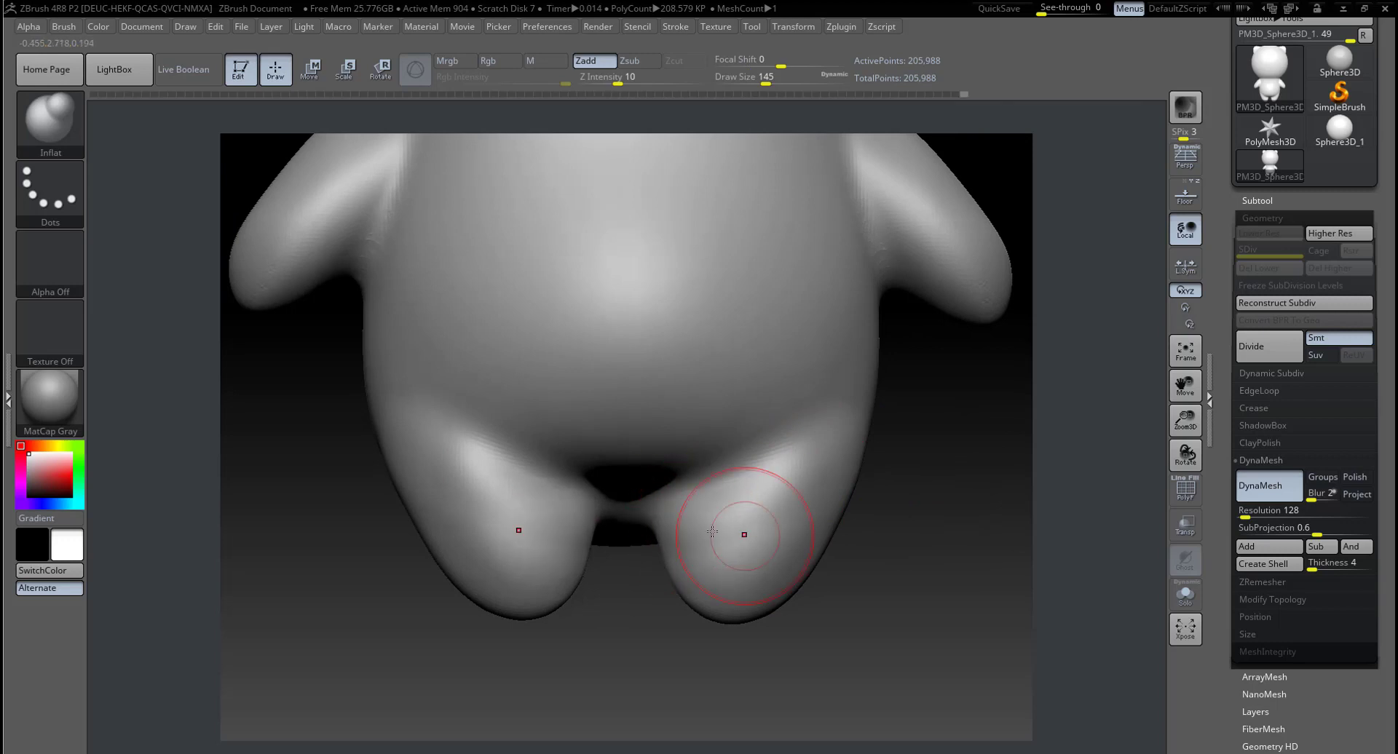
{"action": "key", "text": "shift"}
{"action": "left_click_drag", "start_coordinate": [754, 503], "coordinate": [736, 437], "text": "shift"}
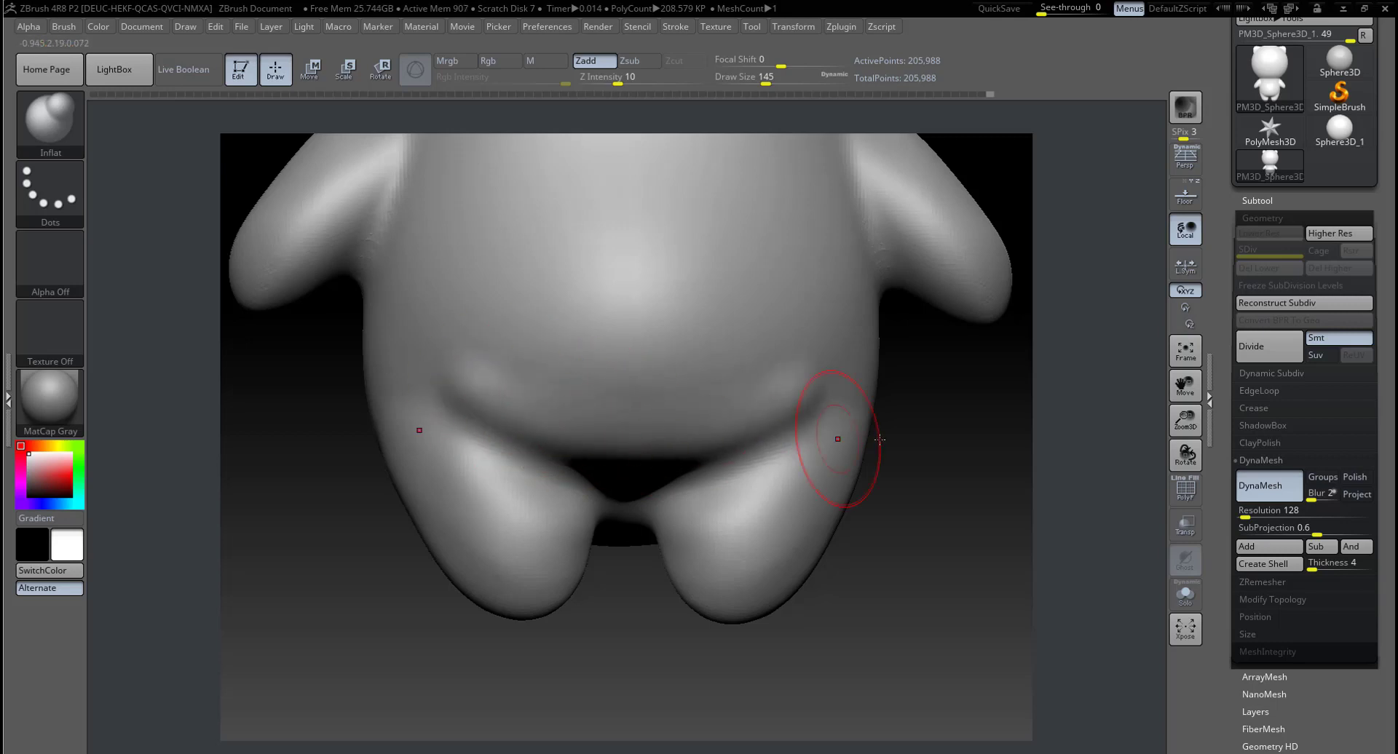
Step: Inflate and smooth the lower belly above the legs, then view the whole figure
{"action": "mouse_move", "coordinate": [837, 441]}
{"action": "left_mouse_down"}
{"action": "mouse_move", "coordinate": [754, 393]}
{"action": "mouse_move", "coordinate": [798, 378]}
{"action": "left_mouse_up"}
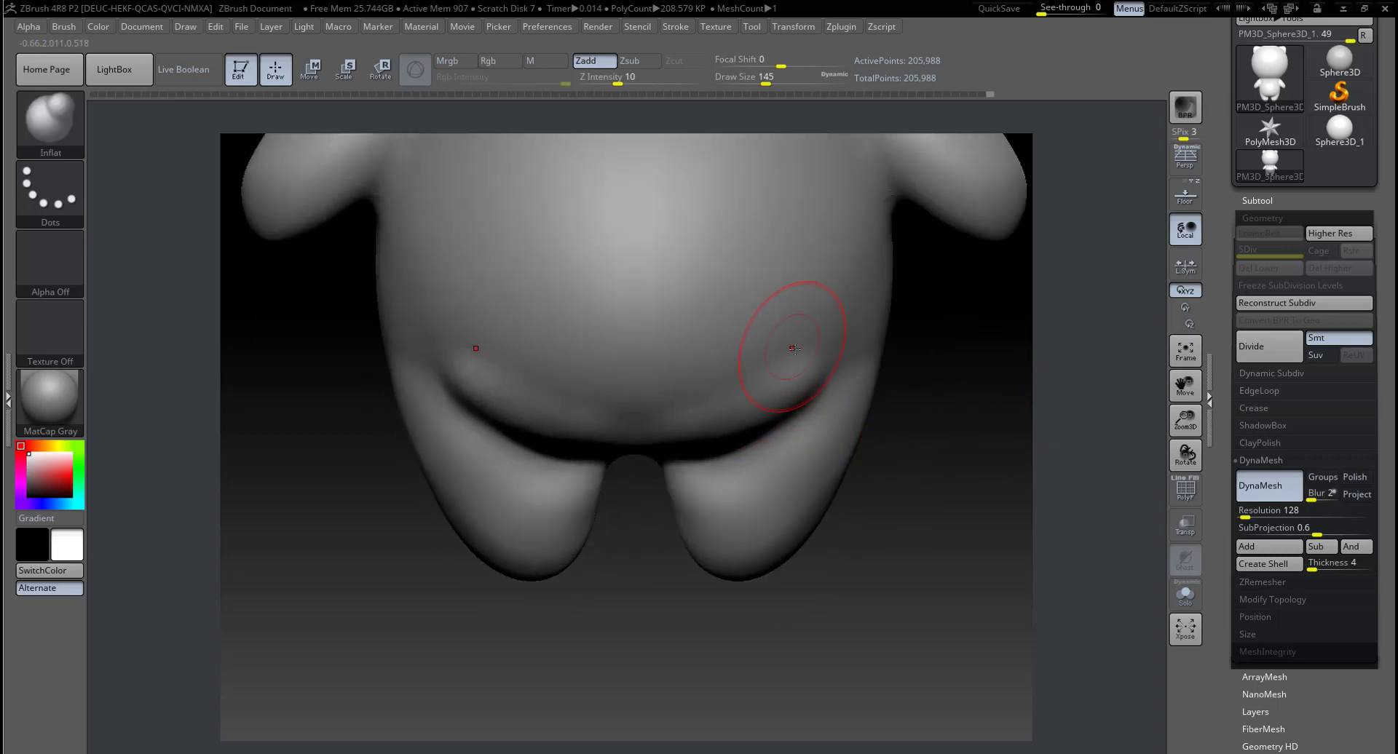
{"action": "left_click_drag", "start_coordinate": [647, 404], "coordinate": [714, 385]}
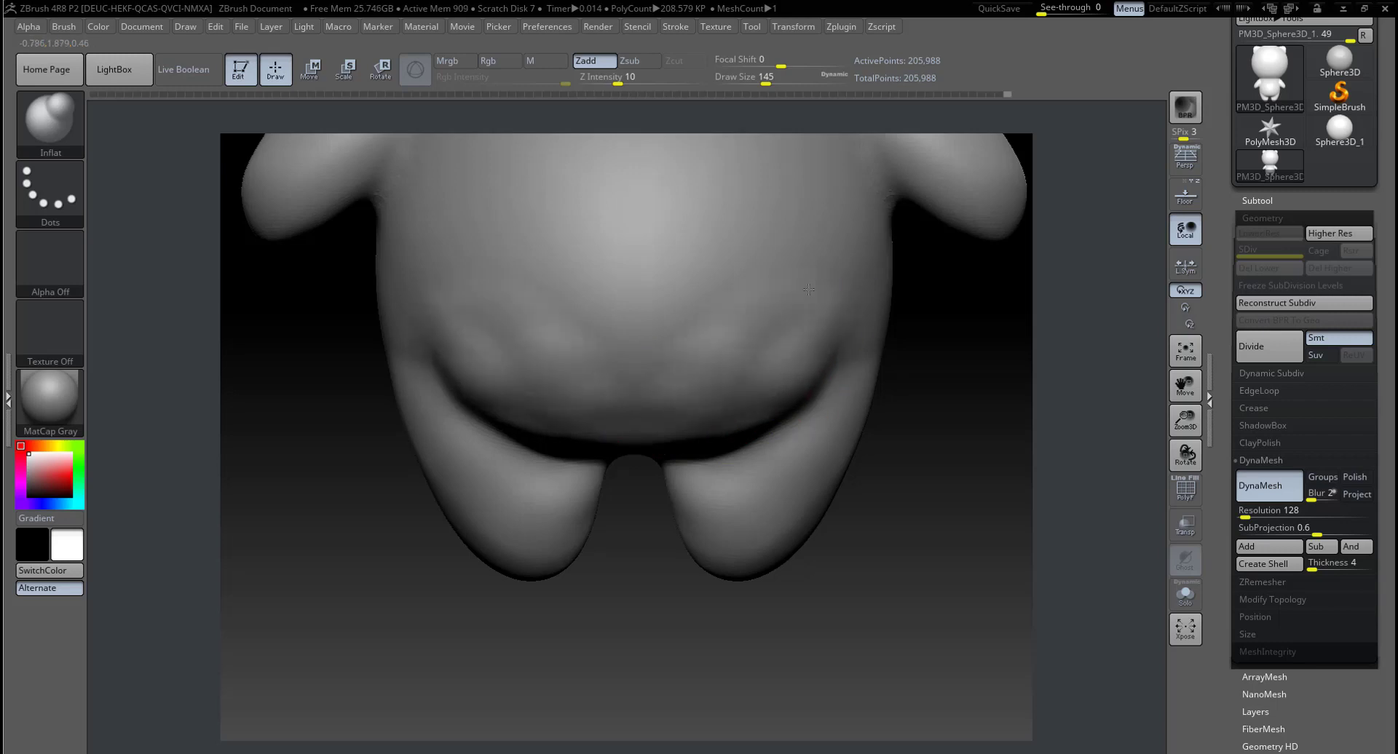
{"action": "left_click_drag", "start_coordinate": [808, 289], "coordinate": [750, 358]}
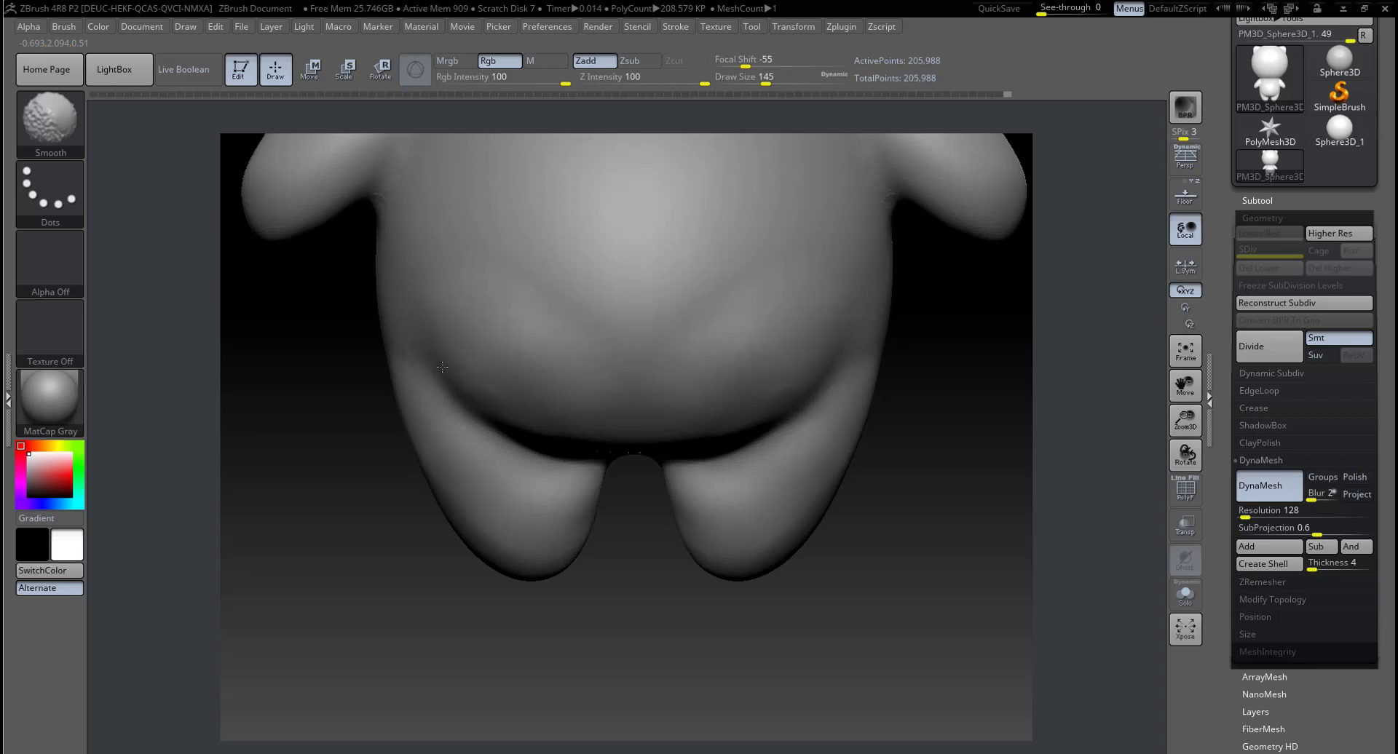
{"action": "mouse_move", "coordinate": [630, 328]}
{"action": "left_mouse_down", "text": "shift"}
{"action": "mouse_move", "coordinate": [565, 352]}
{"action": "mouse_move", "coordinate": [656, 376]}
{"action": "left_mouse_up", "text": "shift"}
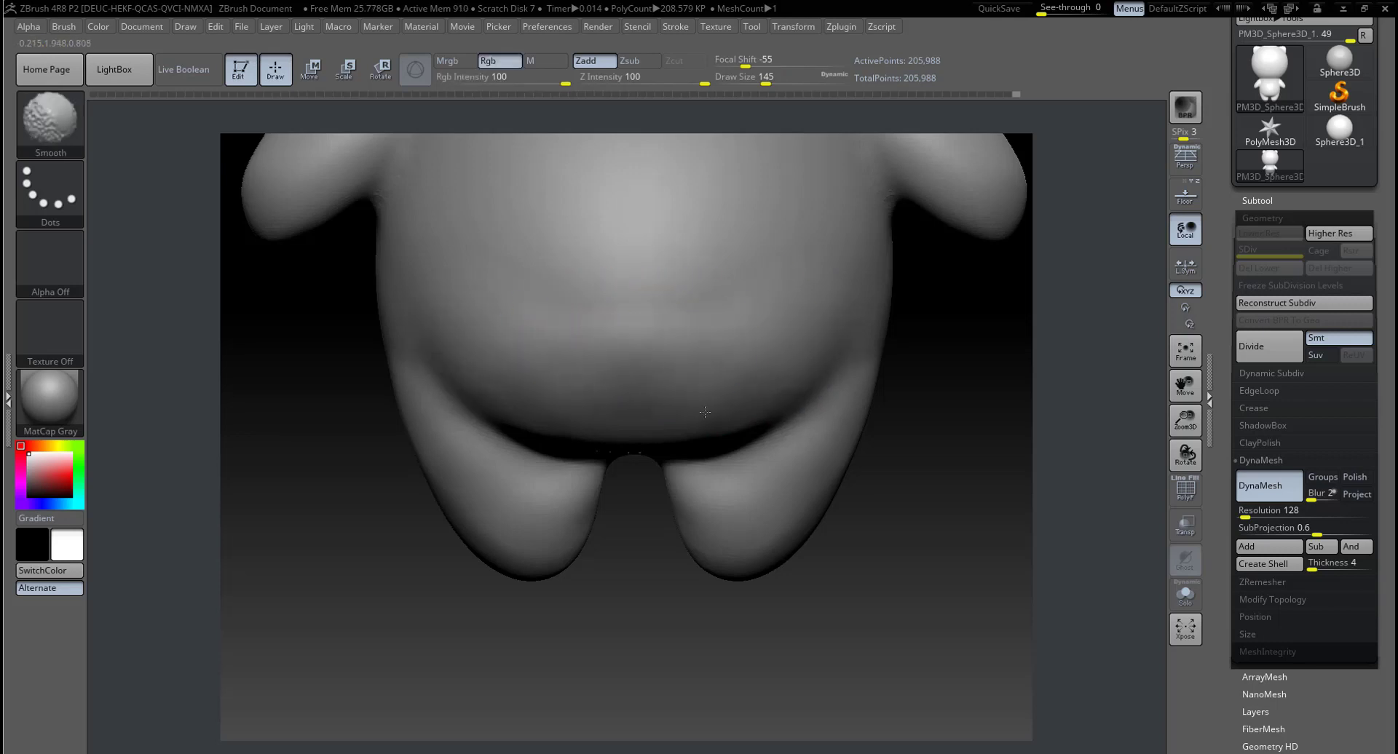
{"action": "mouse_move", "coordinate": [961, 443]}
{"action": "left_mouse_down"}
{"action": "mouse_move", "coordinate": [816, 523]}
{"action": "mouse_move", "coordinate": [856, 463]}
{"action": "mouse_move", "coordinate": [828, 523]}
{"action": "mouse_move", "coordinate": [841, 532]}
{"action": "left_mouse_up"}
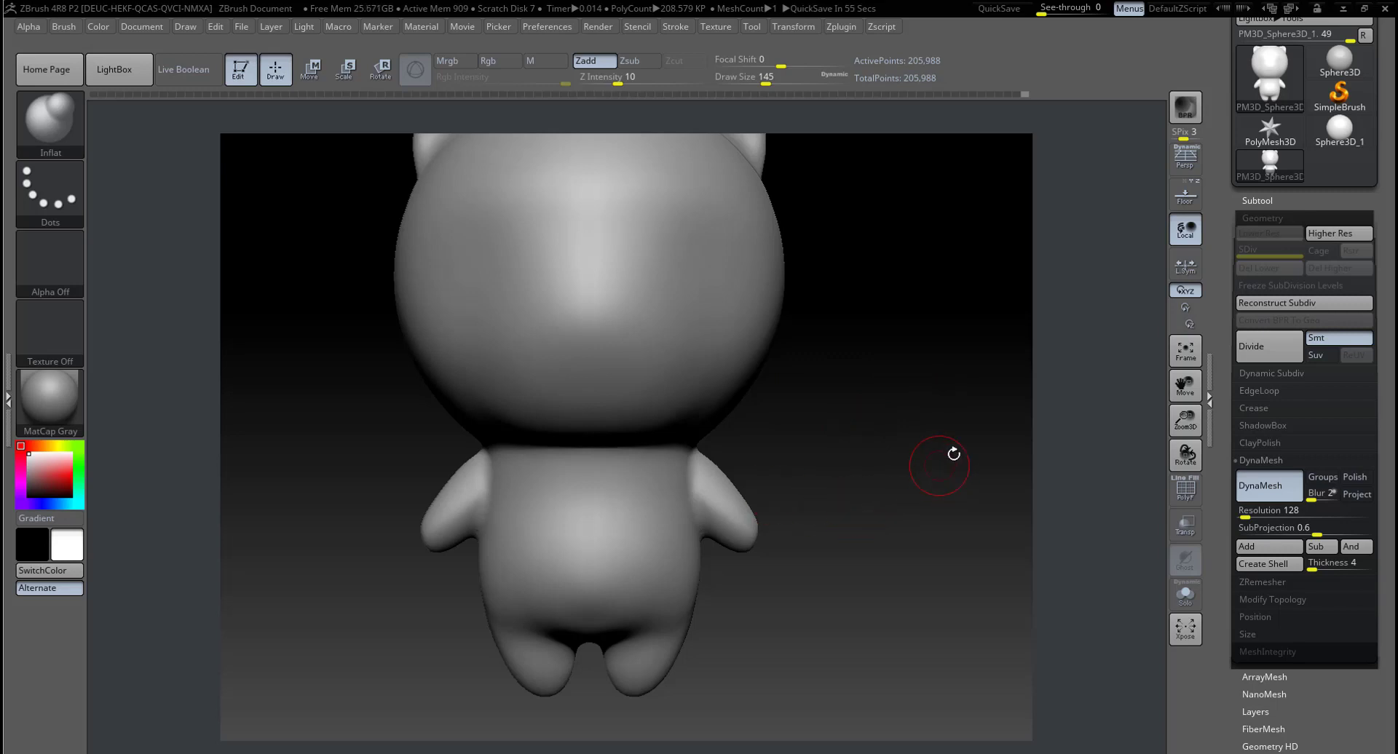
{"action": "left_click", "coordinate": [1184, 195]}
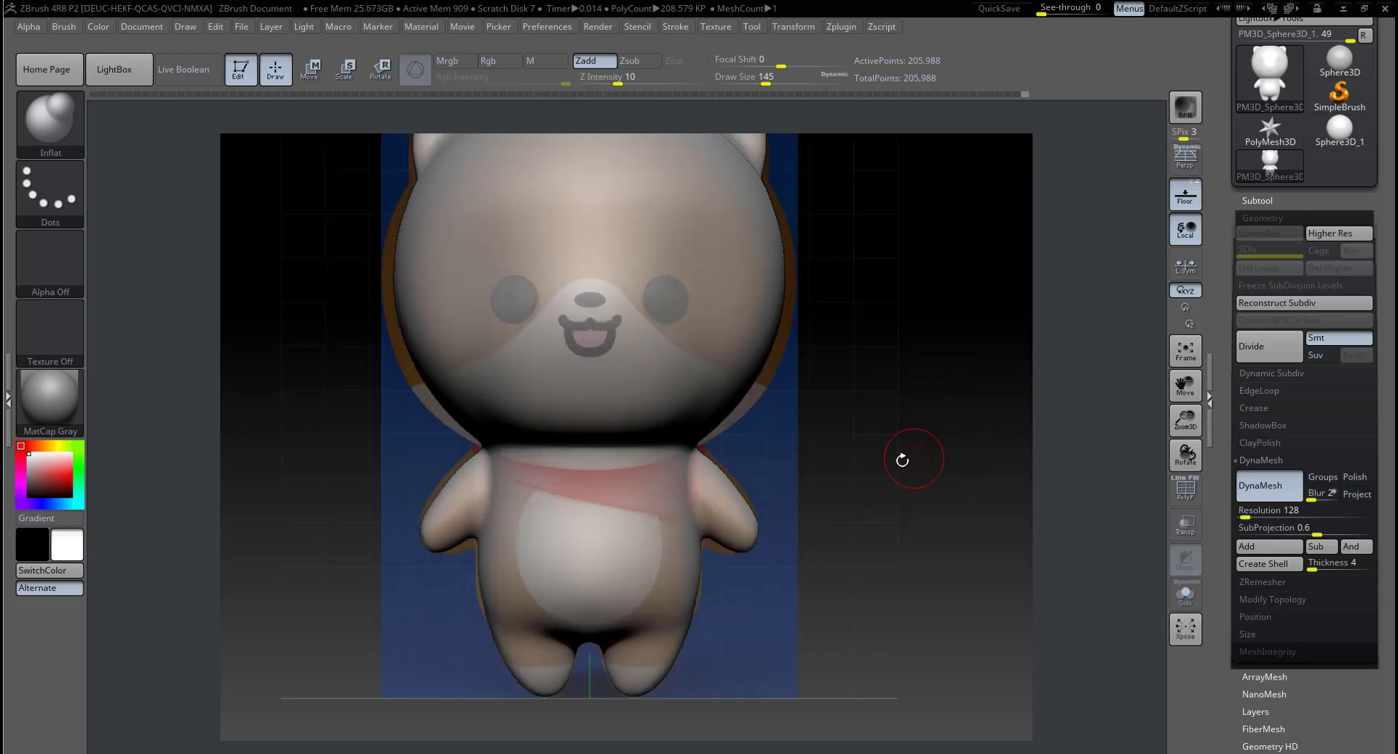
{"action": "mouse_move", "coordinate": [902, 460]}
{"action": "left_mouse_down", "text": "alt"}
{"action": "mouse_move", "coordinate": [850, 507]}
{"action": "mouse_move", "coordinate": [944, 415]}
{"action": "left_mouse_up", "text": "alt"}
{"action": "left_click", "coordinate": [1198, 205]}
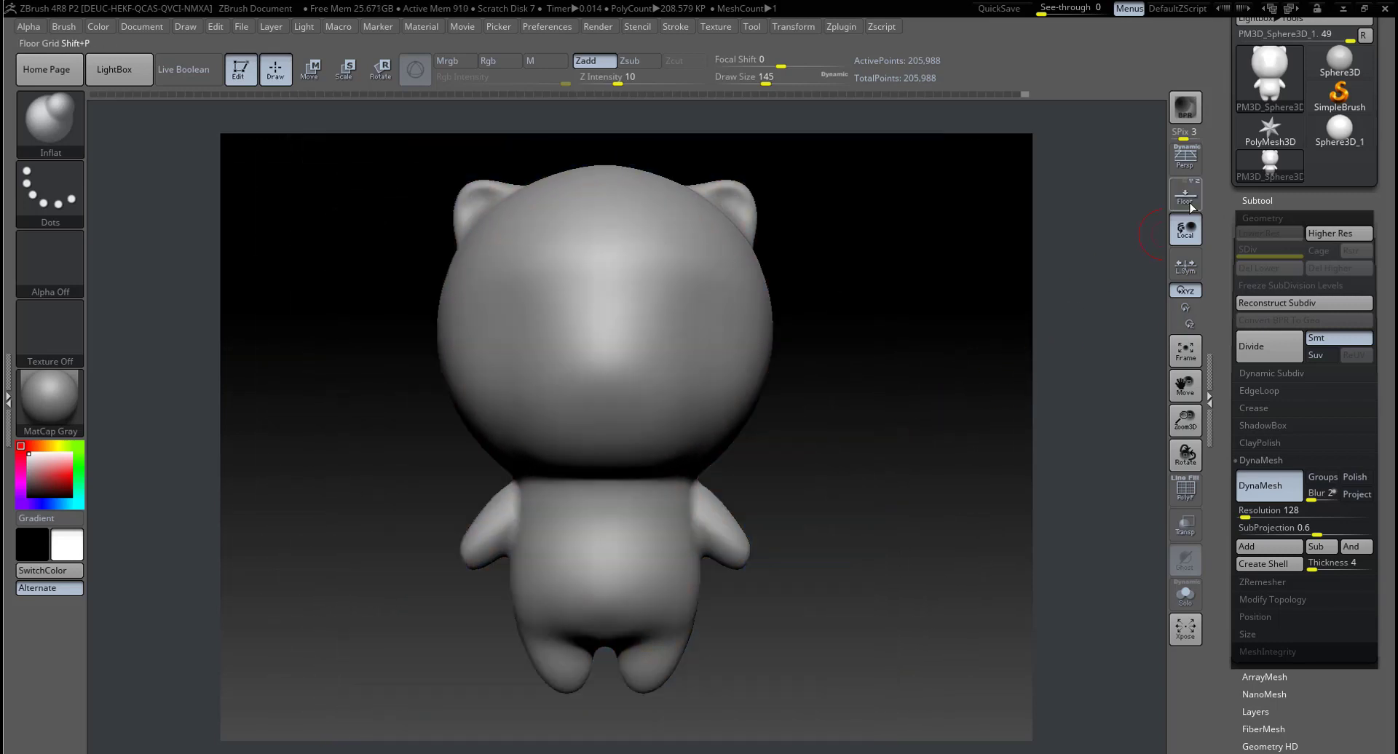
{"action": "mouse_move", "coordinate": [888, 517]}
{"action": "left_mouse_down"}
{"action": "mouse_move", "coordinate": [782, 575]}
{"action": "mouse_move", "coordinate": [682, 602]}
{"action": "left_mouse_up"}
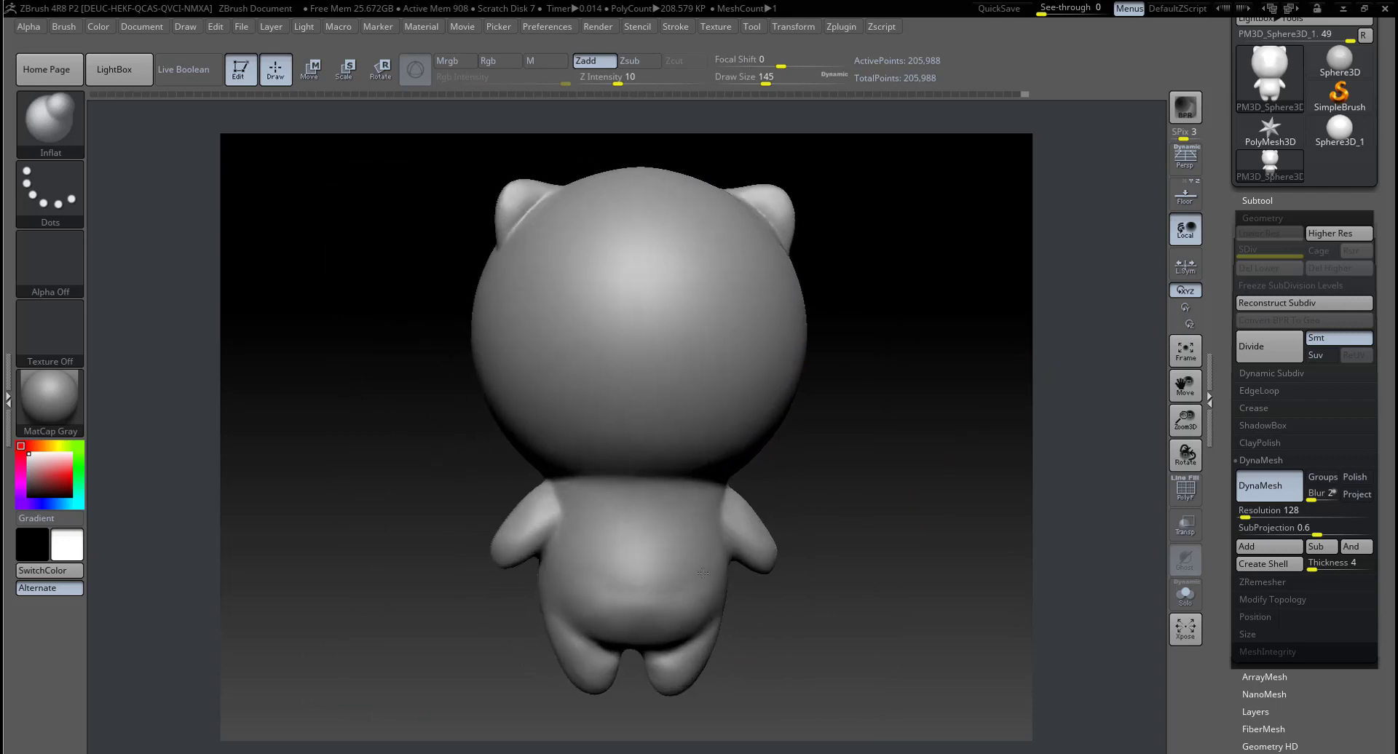
{"action": "left_click_drag", "start_coordinate": [830, 611], "coordinate": [830, 474], "text": "alt"}
{"action": "key", "text": "space"}
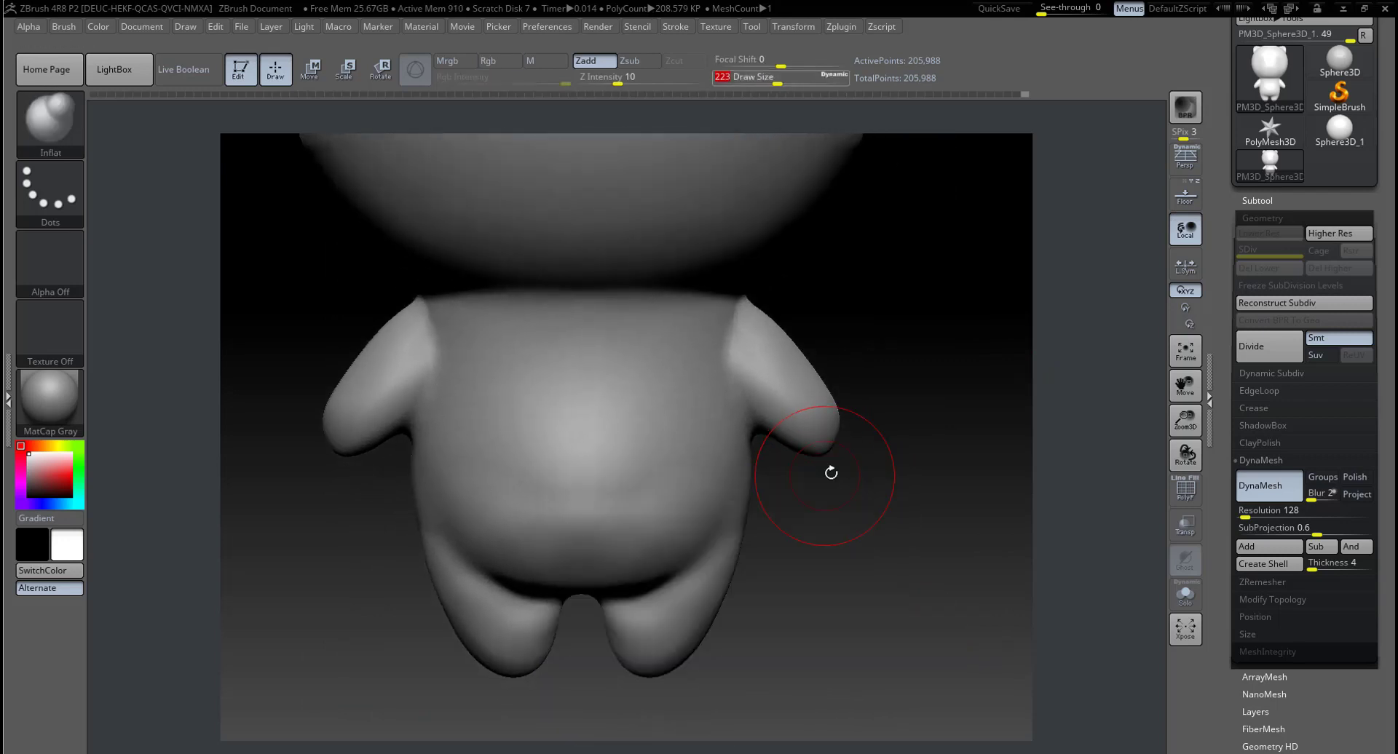
{"action": "key", "text": "shift"}
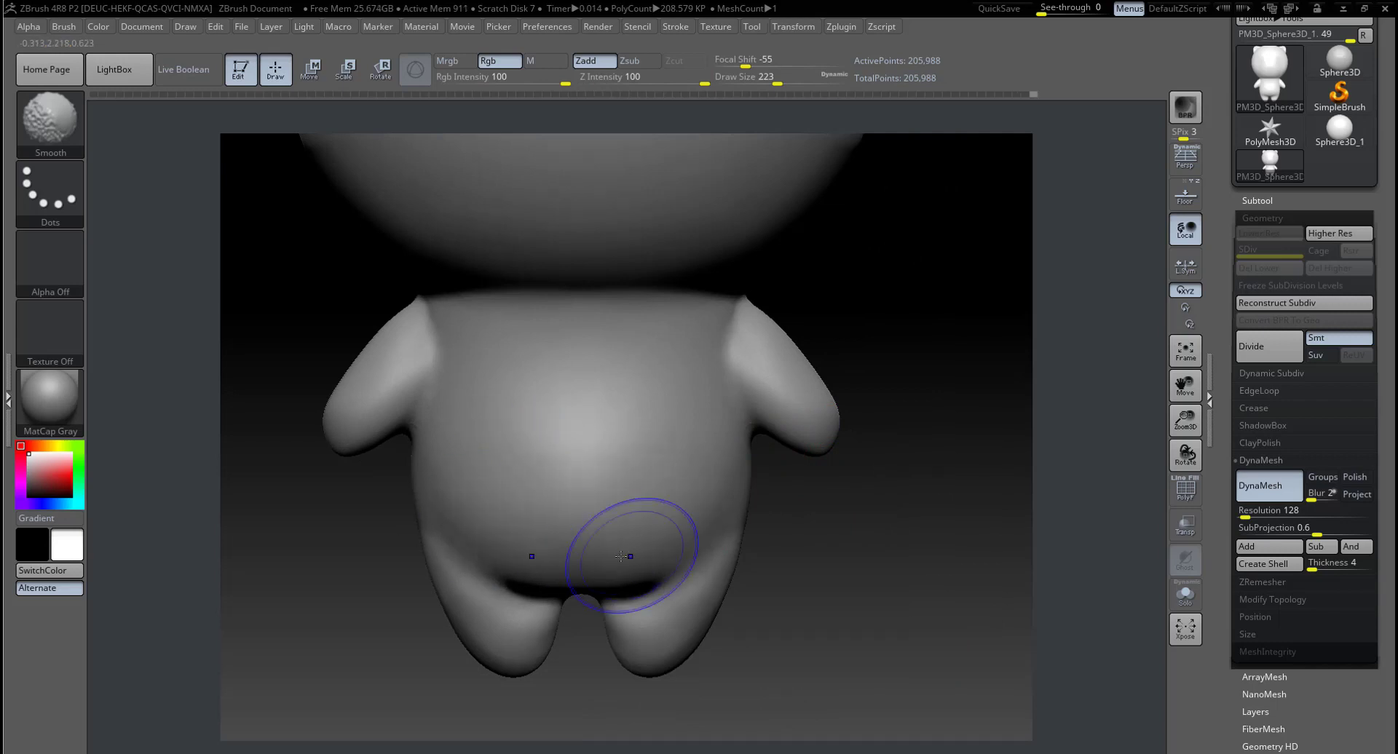
Step: Set Draw Size to 41, mask a small round belly spot, and invert the mask
{"action": "key", "text": "space"}
{"action": "left_click_drag", "start_coordinate": [659, 525], "coordinate": [604, 532]}
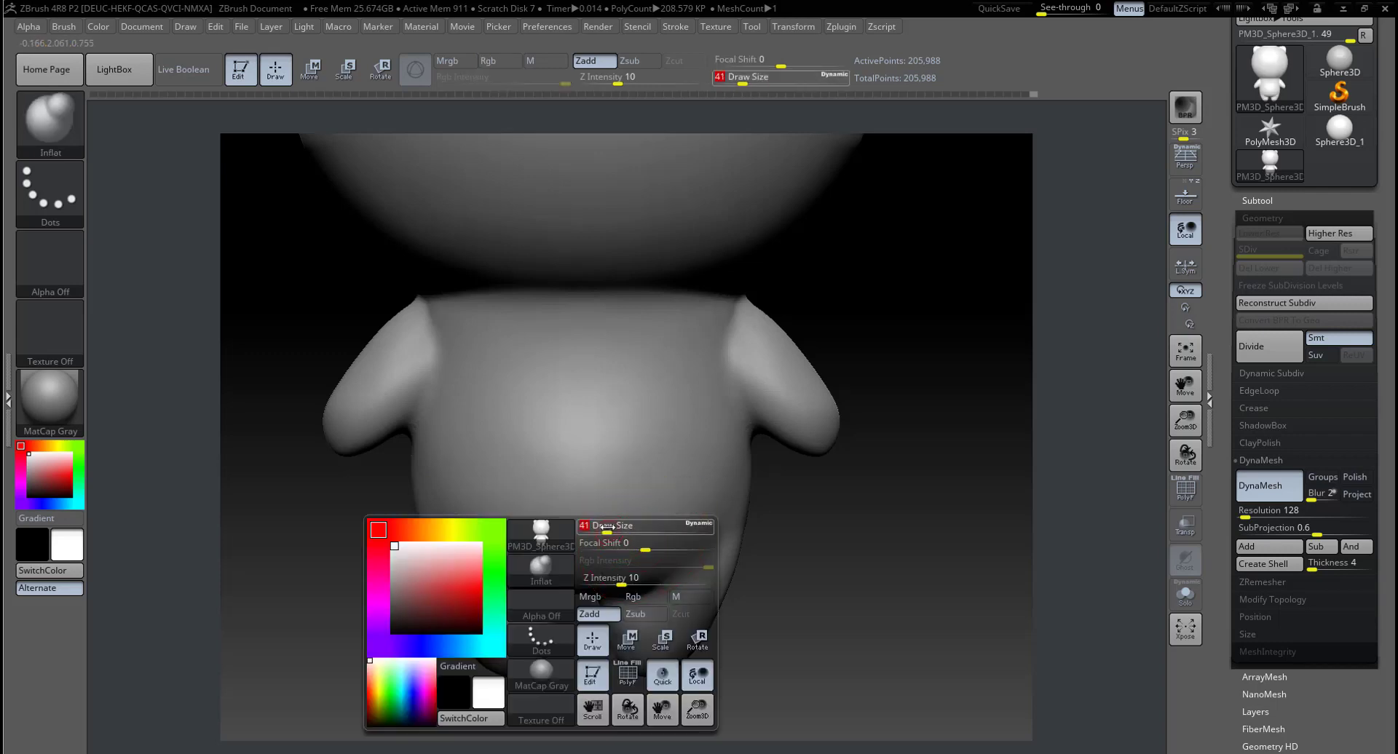
{"action": "key", "text": "ctrl"}
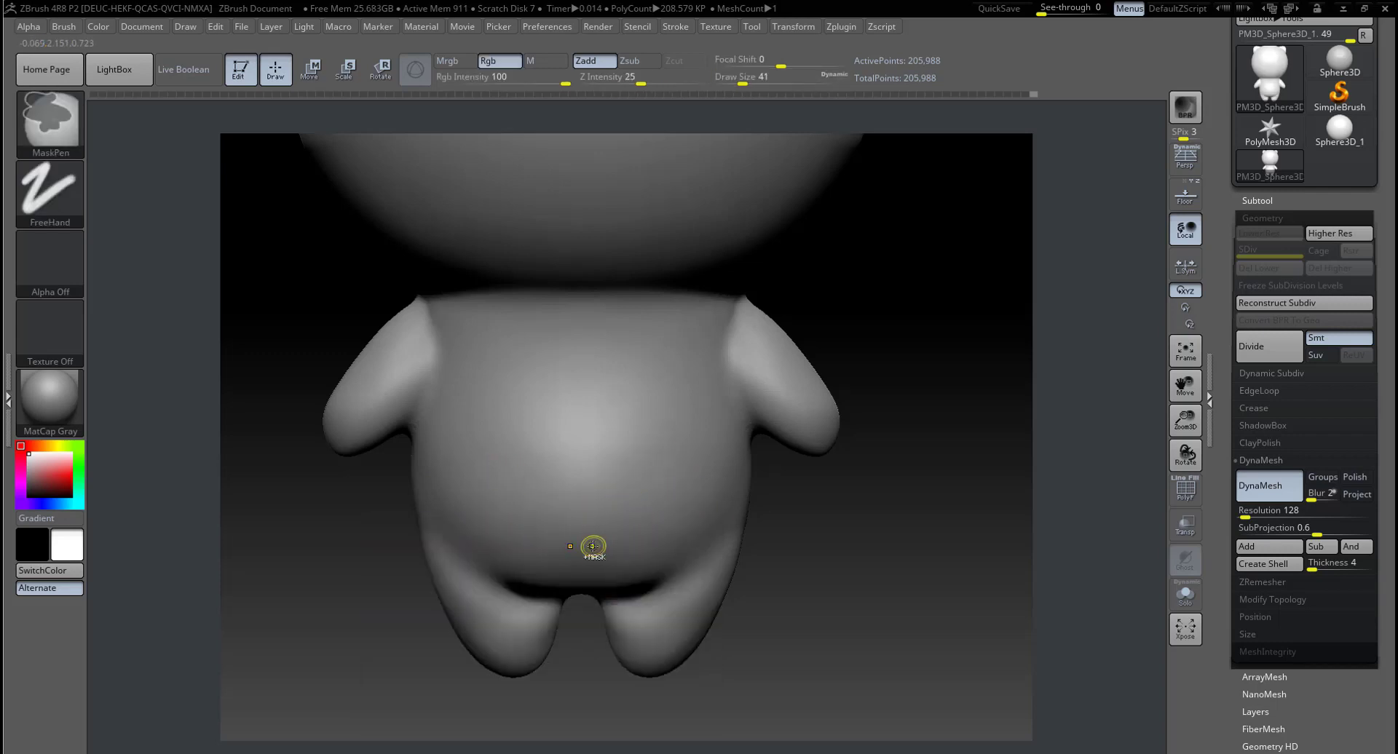
{"action": "key", "text": "ctrl+z"}
{"action": "left_click", "coordinate": [586, 547], "text": "ctrl+alt"}
{"action": "key", "text": "ctrl+z"}
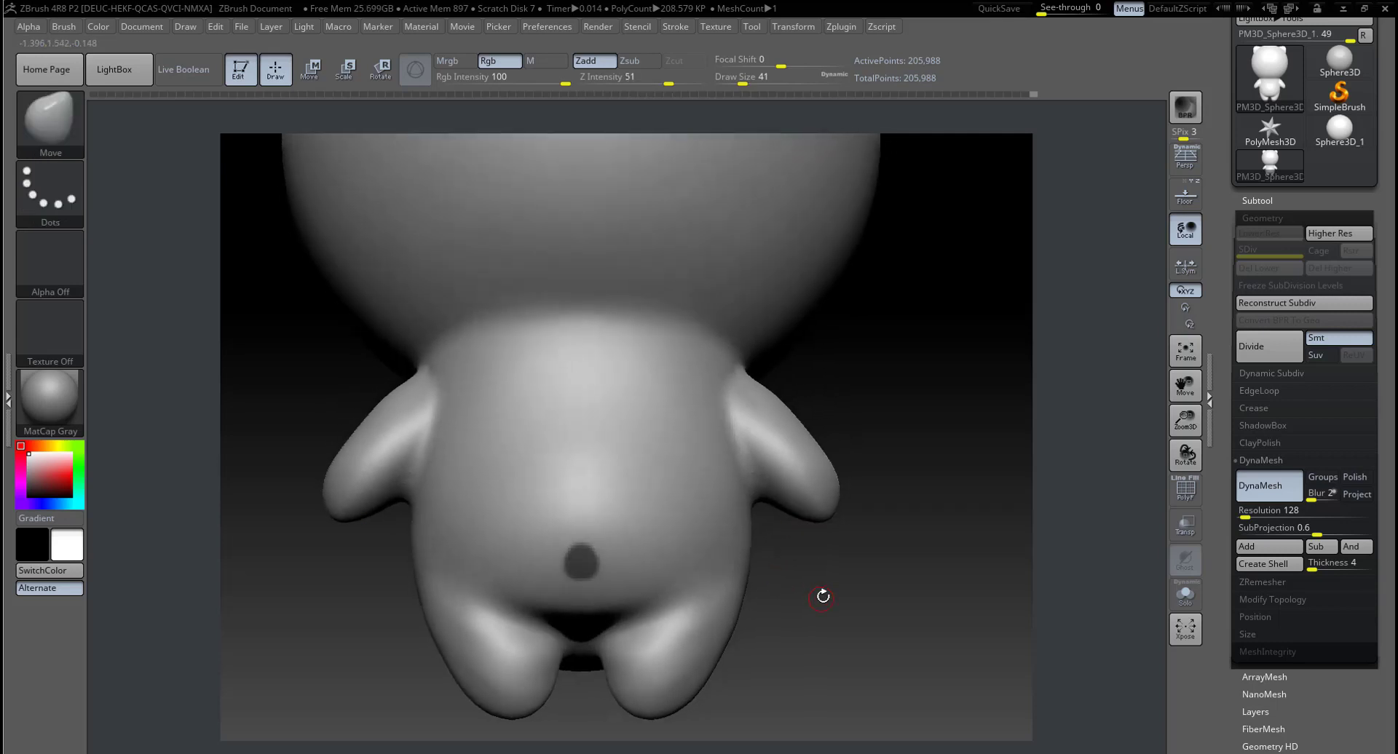
{"action": "mouse_move", "coordinate": [821, 592]}
{"action": "left_mouse_down"}
{"action": "mouse_move", "coordinate": [797, 546]}
{"action": "mouse_move", "coordinate": [704, 536]}
{"action": "left_mouse_up"}
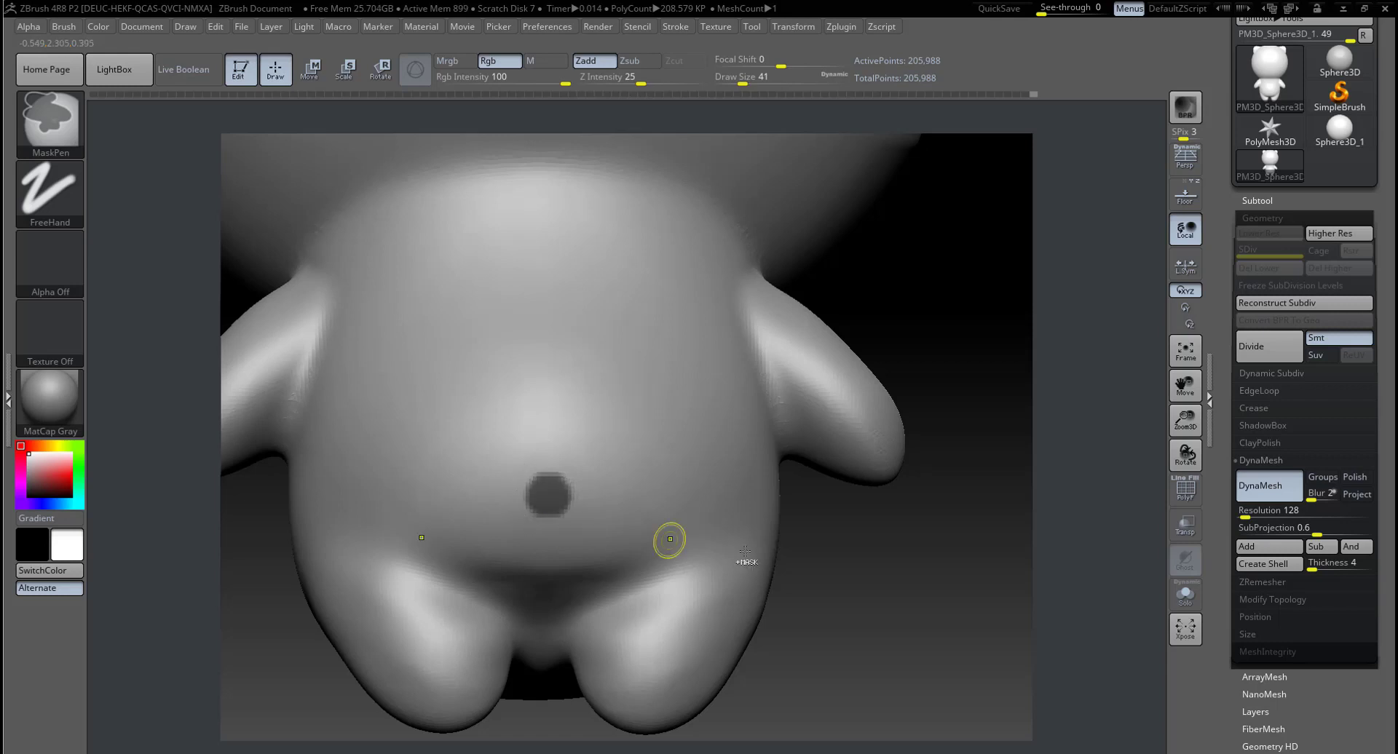
{"action": "left_click", "coordinate": [854, 559], "text": "ctrl"}
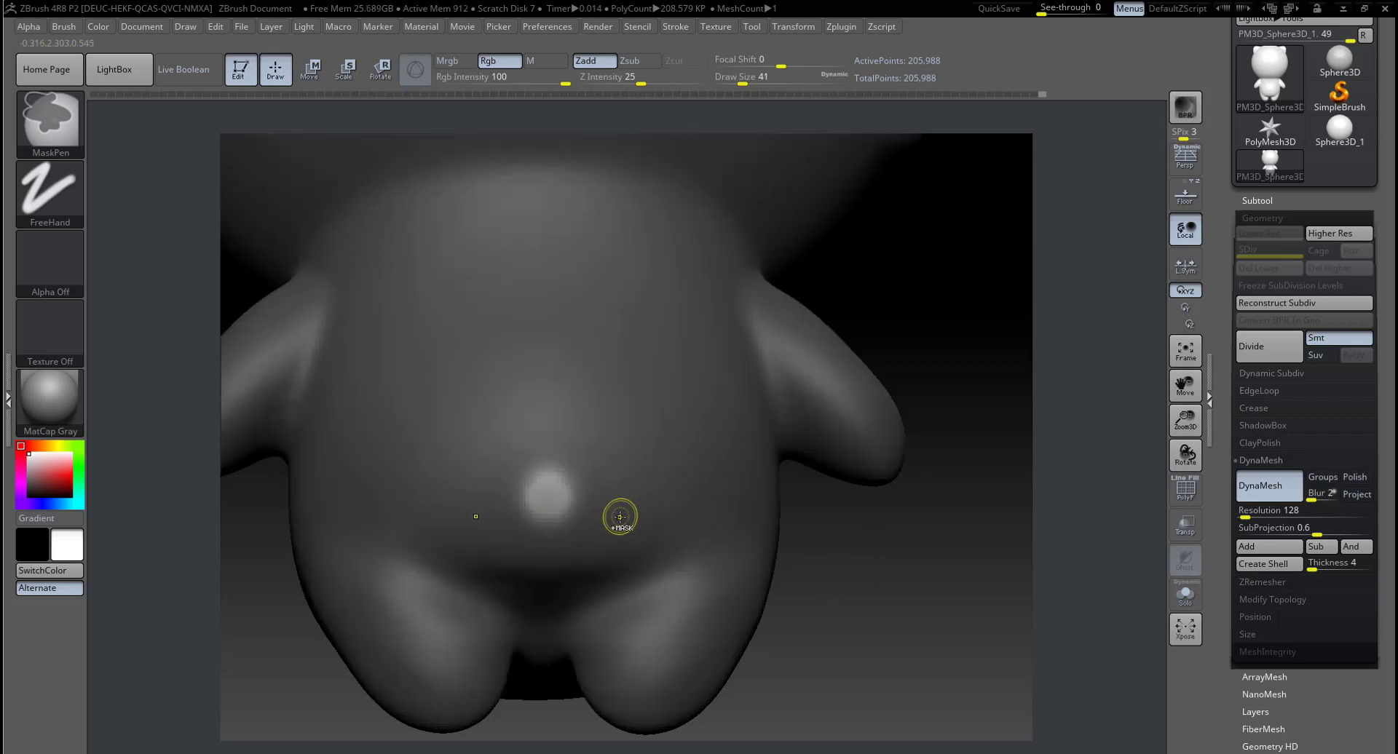
Step: Pull out a nub with the Move brush at size 228, re-DynaMesh it and smooth it
{"action": "left_click_drag", "start_coordinate": [883, 577], "coordinate": [546, 538]}
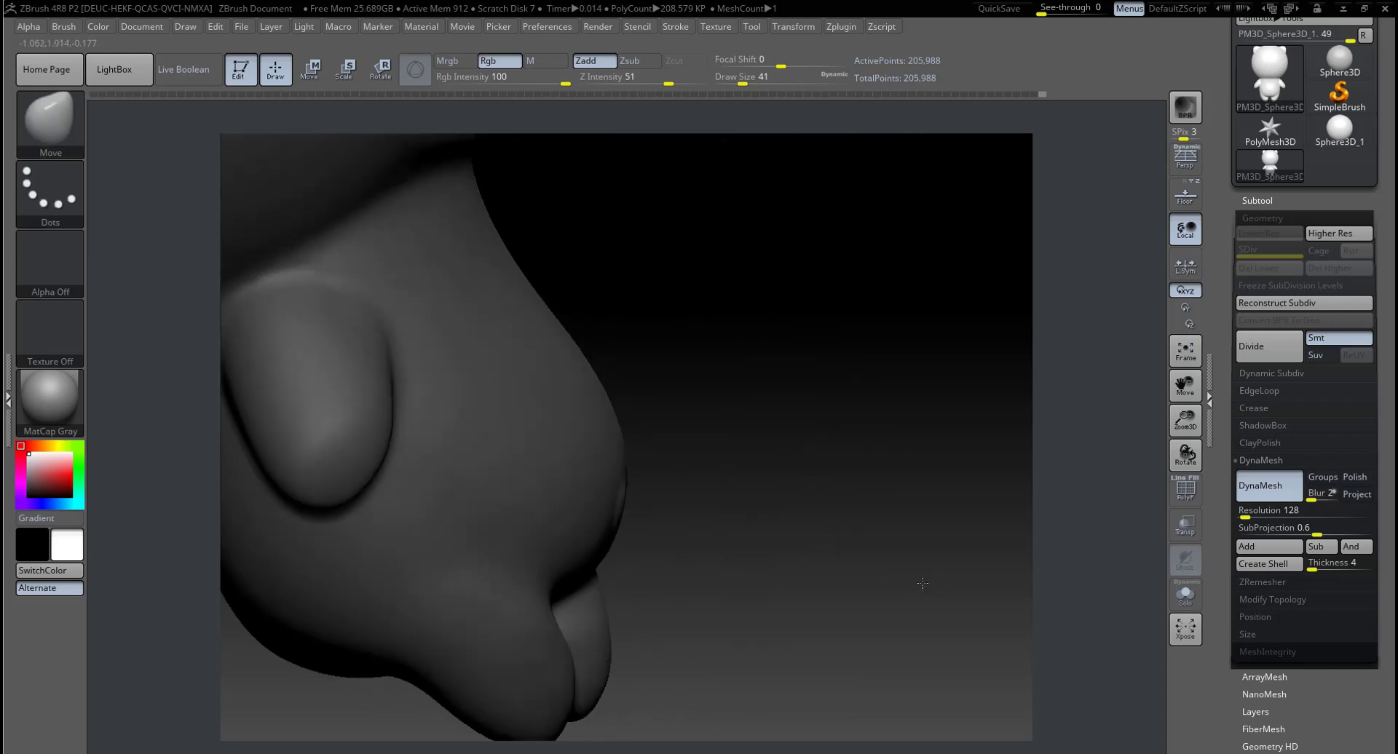
{"action": "key", "text": "ctrl"}
{"action": "mouse_move", "coordinate": [635, 524]}
{"action": "left_mouse_down"}
{"action": "mouse_move", "coordinate": [661, 475]}
{"action": "mouse_move", "coordinate": [735, 473]}
{"action": "mouse_move", "coordinate": [638, 532]}
{"action": "mouse_move", "coordinate": [630, 515]}
{"action": "mouse_move", "coordinate": [664, 571]}
{"action": "mouse_move", "coordinate": [764, 532]}
{"action": "mouse_move", "coordinate": [748, 573]}
{"action": "mouse_move", "coordinate": [758, 537]}
{"action": "mouse_move", "coordinate": [664, 517]}
{"action": "mouse_move", "coordinate": [841, 486]}
{"action": "left_mouse_up"}
{"action": "key", "text": "space"}
{"action": "key", "text": "space"}
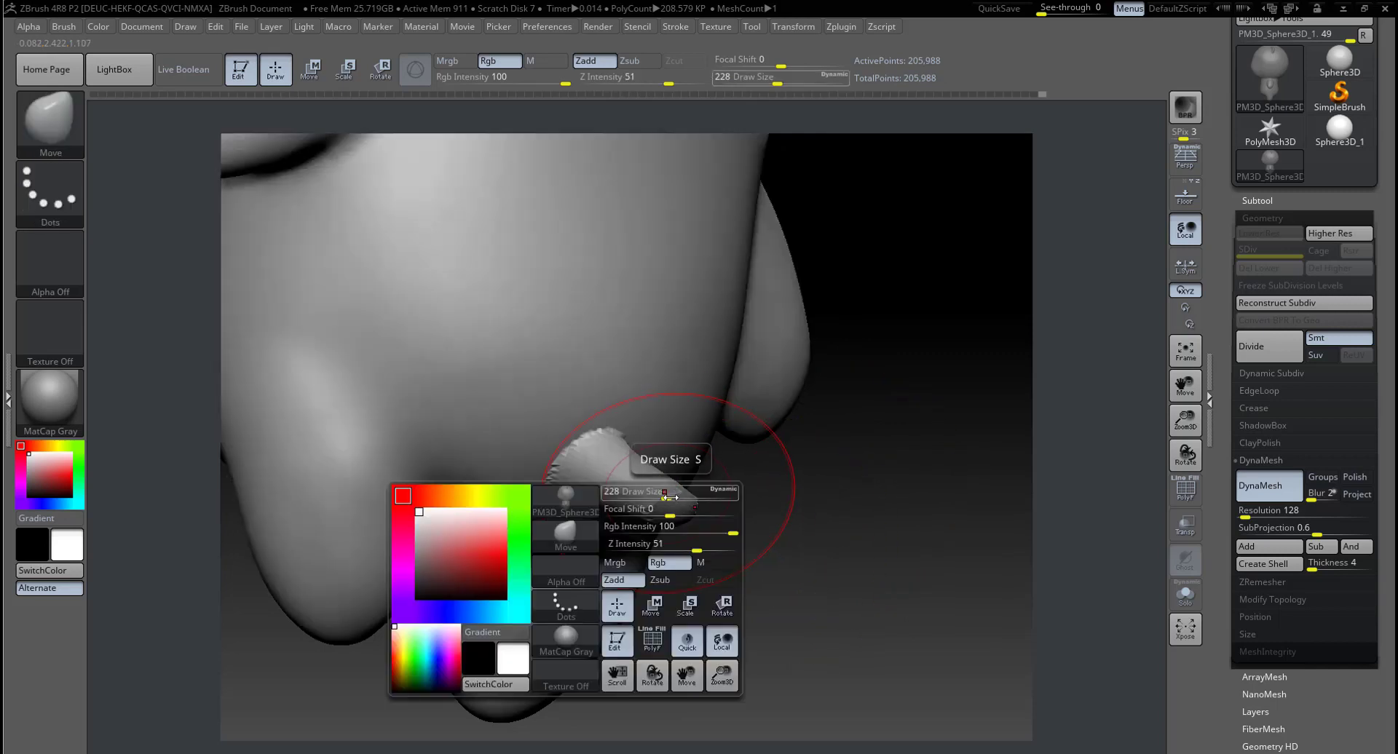
{"action": "key", "text": "ctrl"}
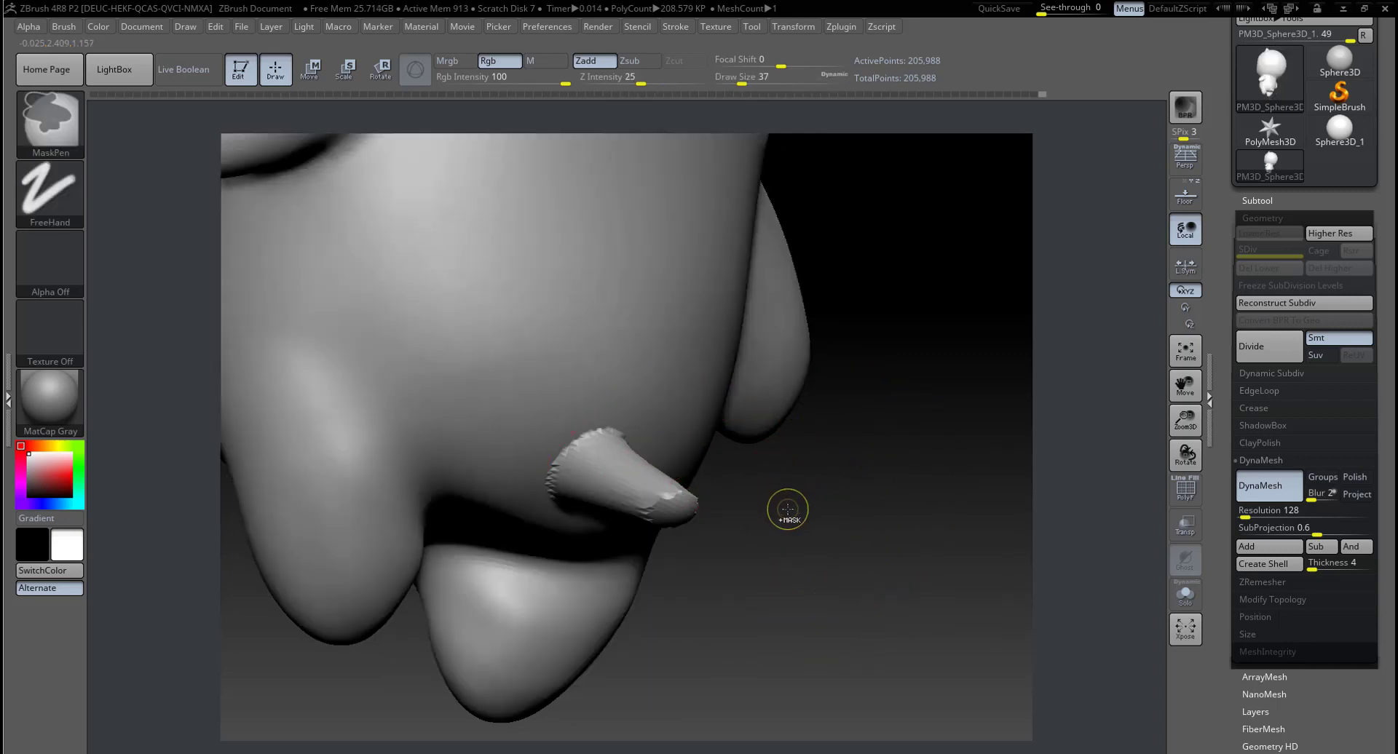
{"action": "left_click_drag", "start_coordinate": [800, 508], "coordinate": [761, 535], "text": "ctrl"}
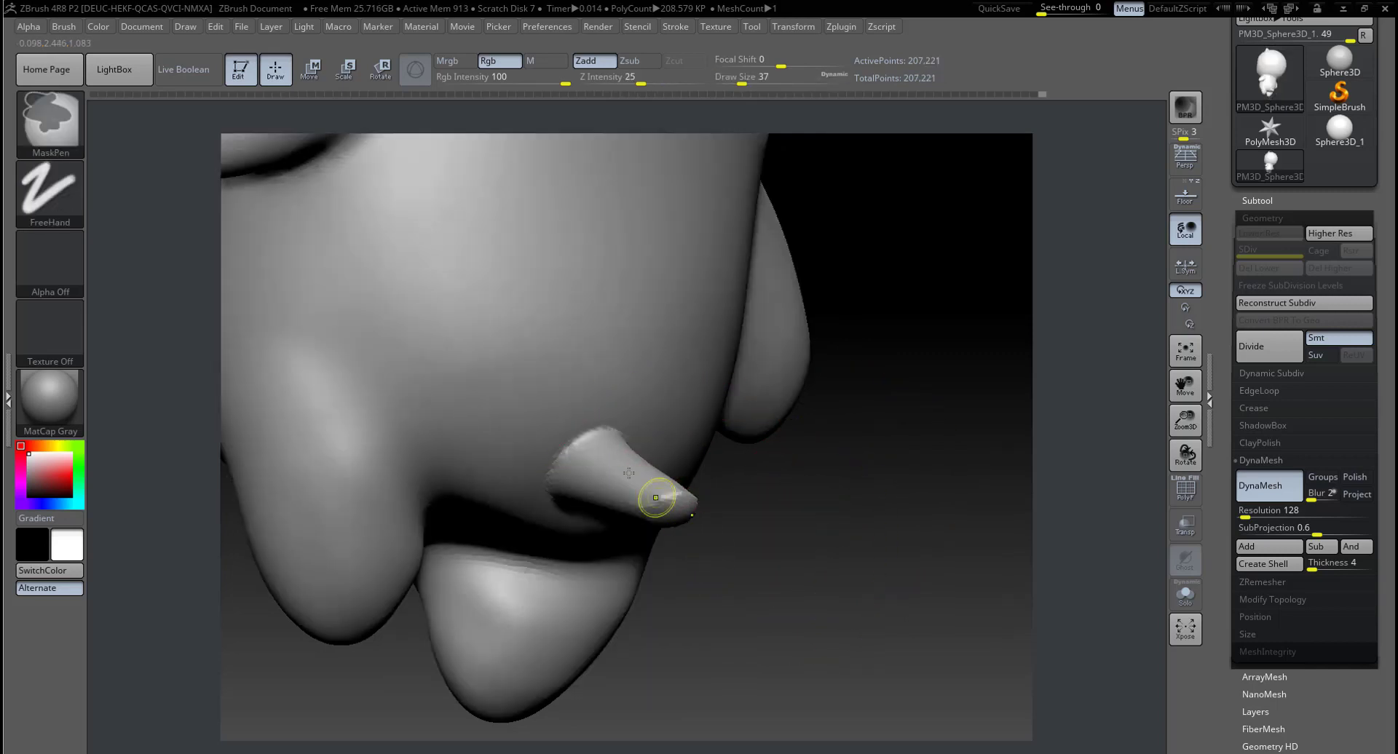
{"action": "key", "text": "shift"}
{"action": "left_click_drag", "start_coordinate": [564, 489], "coordinate": [619, 455], "text": "shift"}
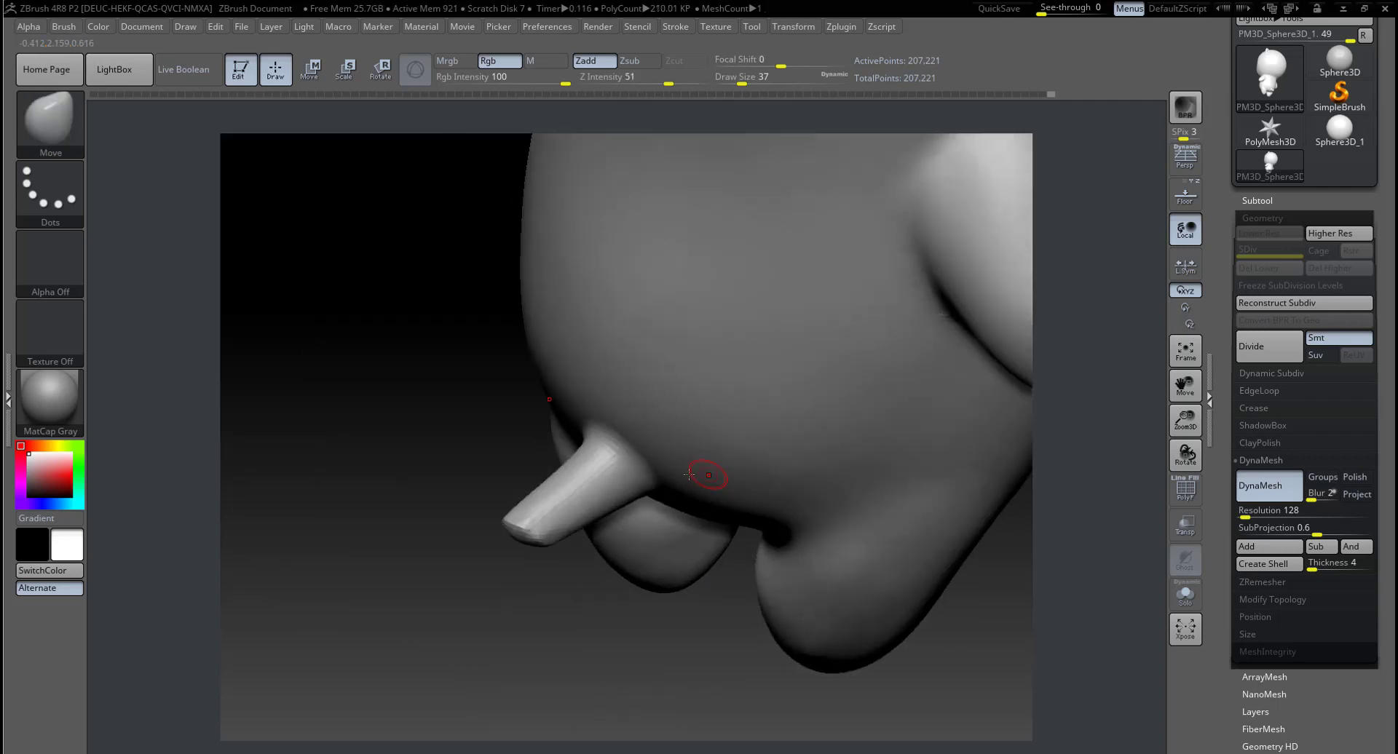
Step: Orbit around the nub from front, profile and back, setting brush size to 108
{"action": "left_click_drag", "start_coordinate": [728, 509], "coordinate": [648, 481]}
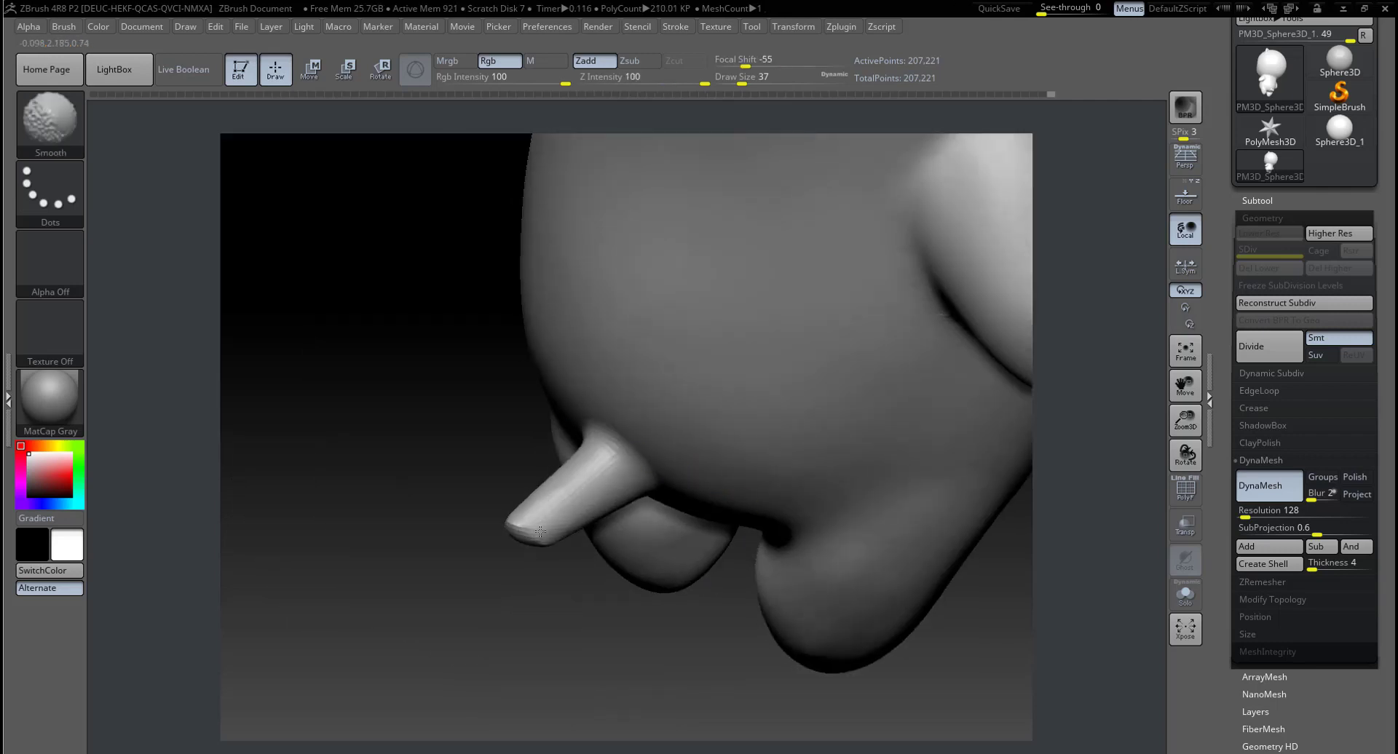
{"action": "left_click_drag", "start_coordinate": [530, 608], "coordinate": [593, 466]}
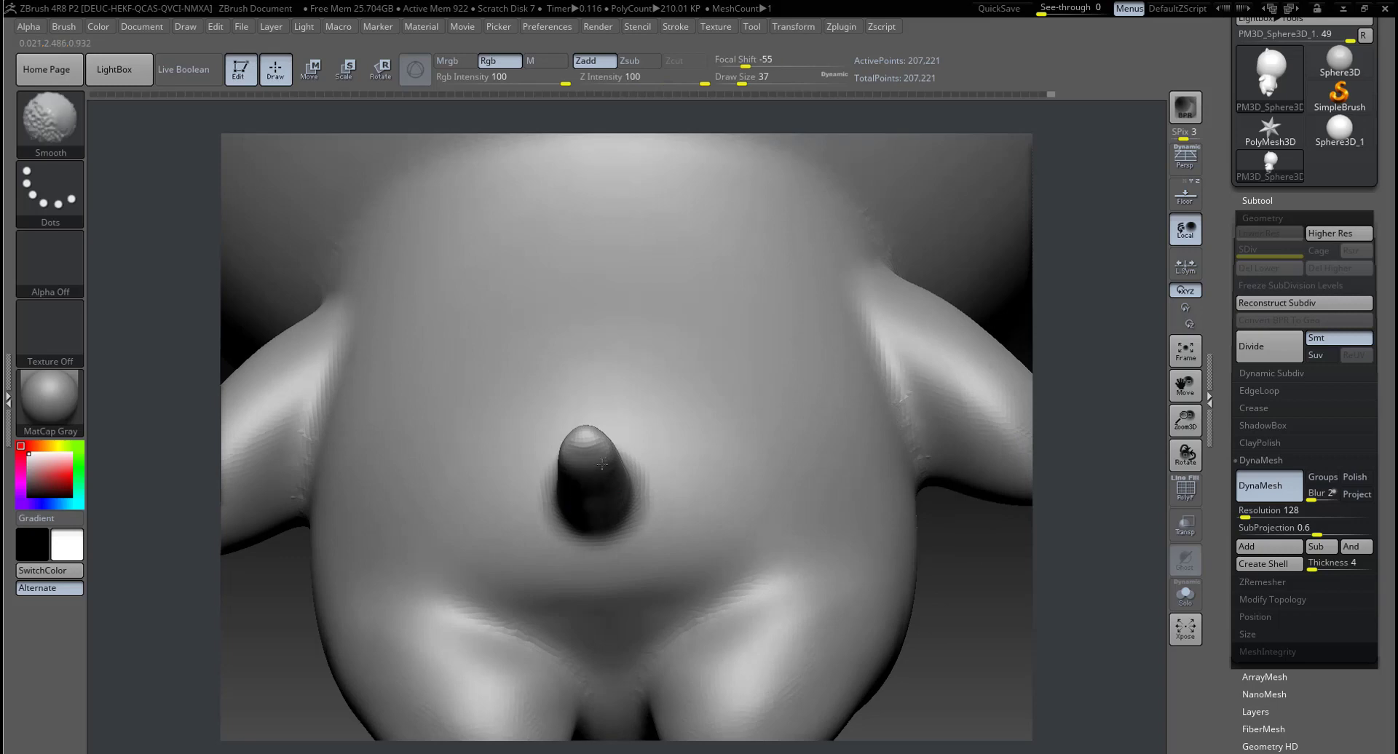
{"action": "left_click_drag", "start_coordinate": [358, 555], "coordinate": [842, 527]}
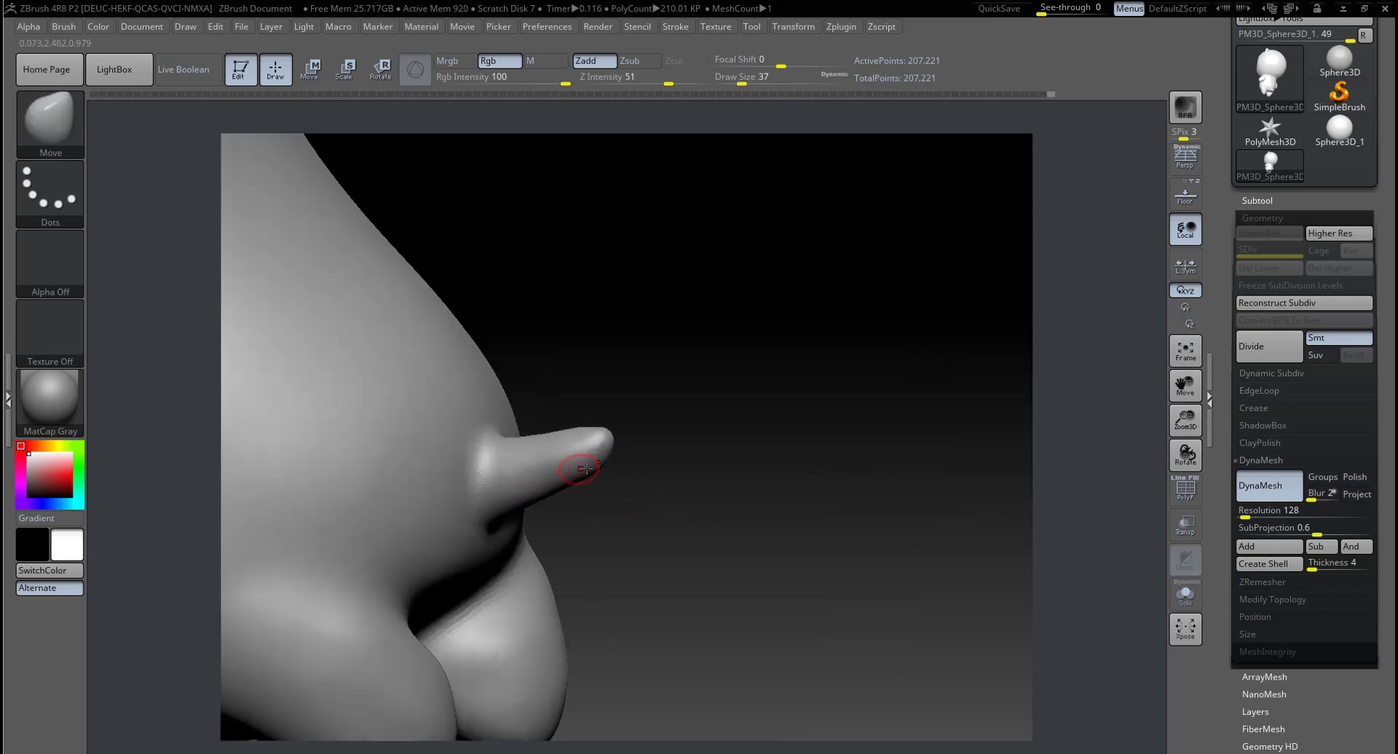
{"action": "key", "text": "space"}
{"action": "left_click_drag", "start_coordinate": [582, 486], "coordinate": [626, 487]}
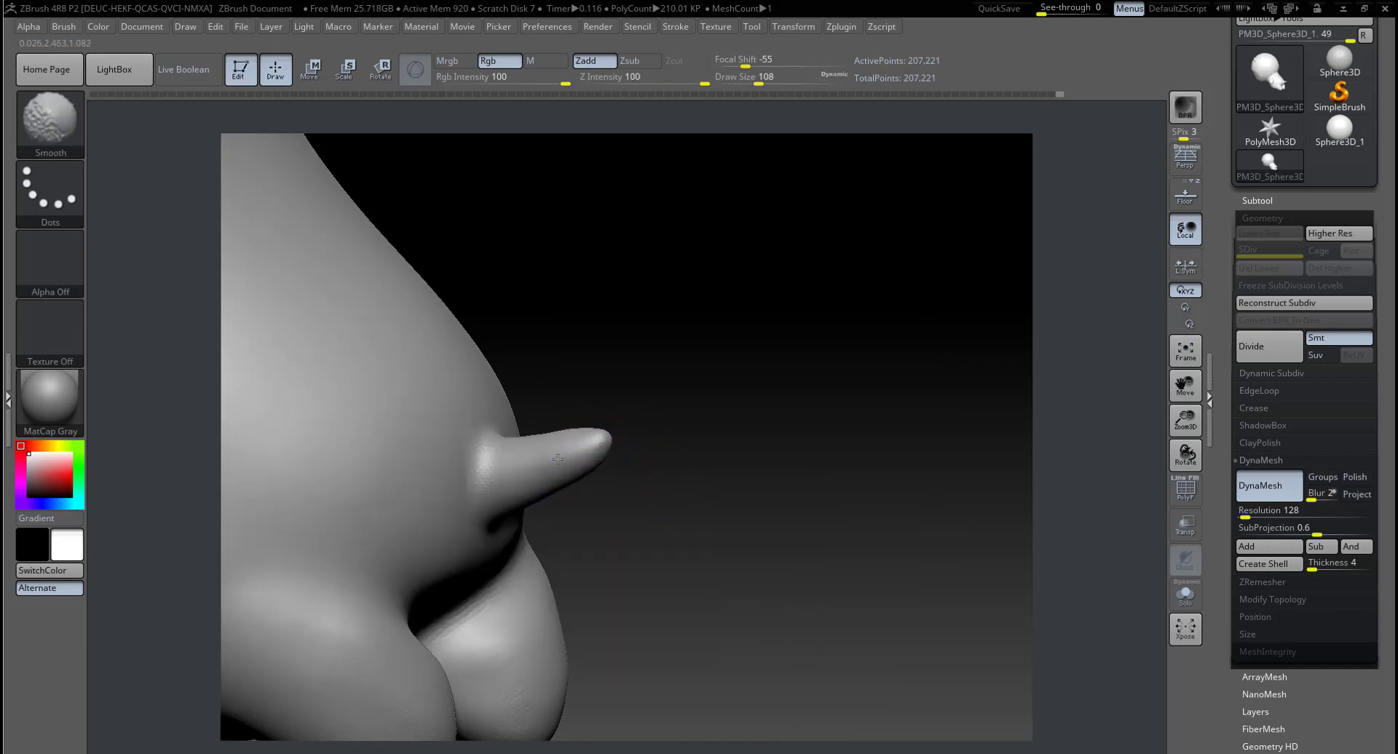
{"action": "left_click_drag", "start_coordinate": [483, 492], "coordinate": [640, 530], "text": "shift"}
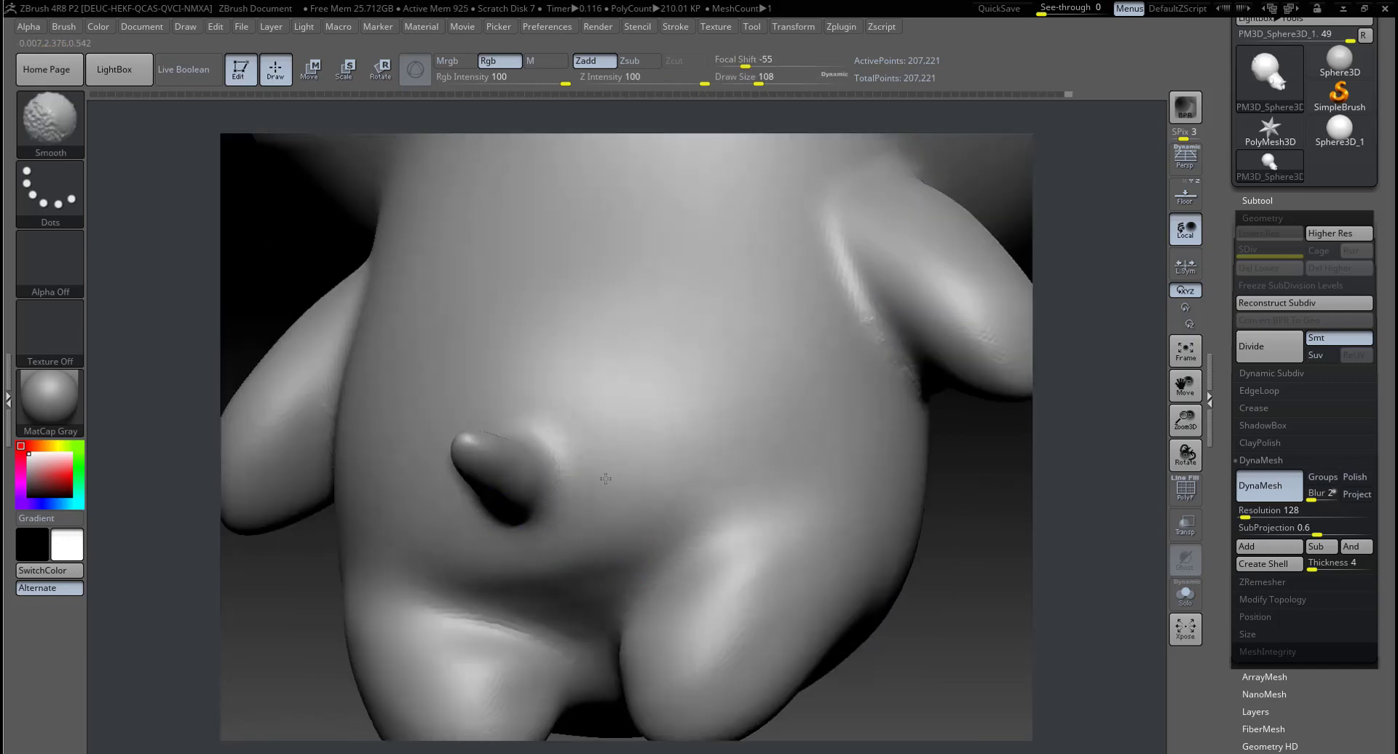
{"action": "mouse_move", "coordinate": [967, 505]}
{"action": "left_mouse_down"}
{"action": "mouse_move", "coordinate": [835, 522]}
{"action": "mouse_move", "coordinate": [734, 494]}
{"action": "left_mouse_up"}
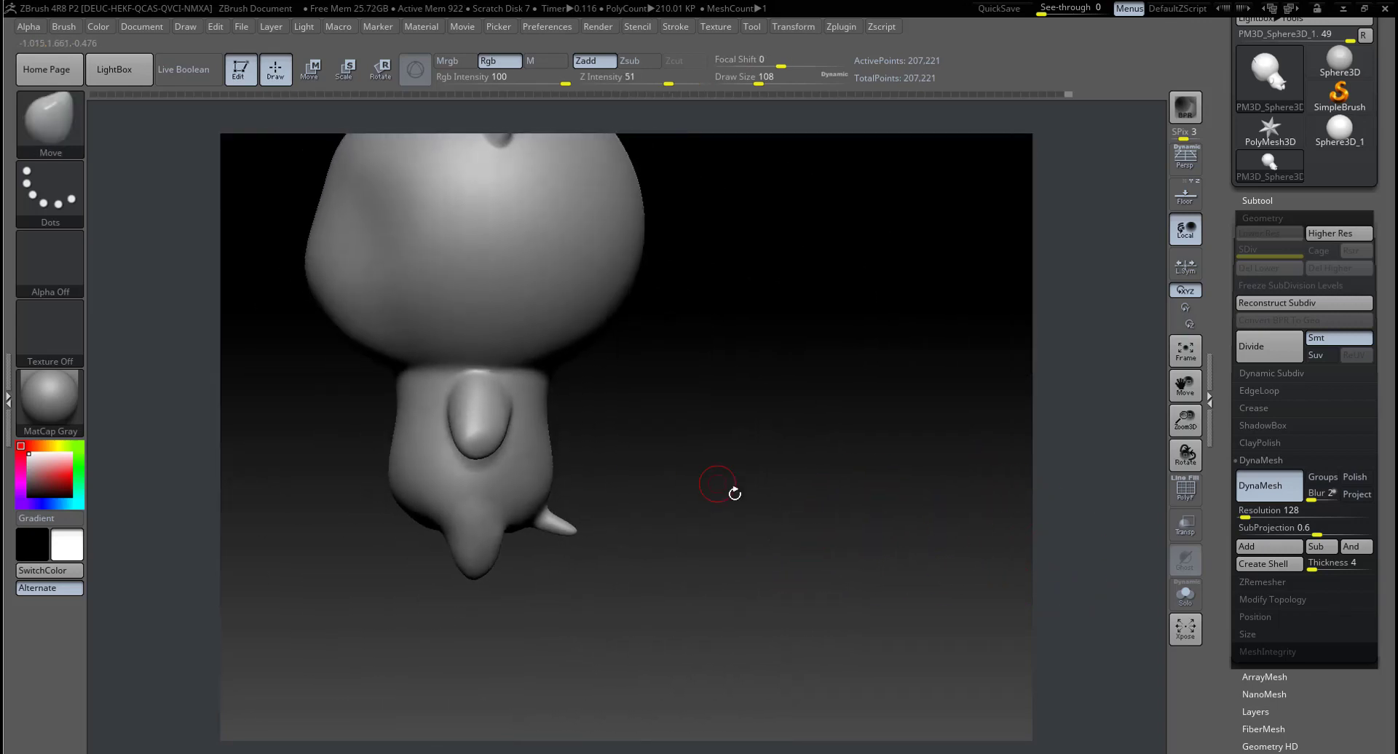
{"action": "mouse_move", "coordinate": [624, 461]}
{"action": "left_mouse_down"}
{"action": "mouse_move", "coordinate": [699, 455]}
{"action": "mouse_move", "coordinate": [782, 493]}
{"action": "mouse_move", "coordinate": [721, 502]}
{"action": "mouse_move", "coordinate": [784, 497]}
{"action": "left_mouse_up"}
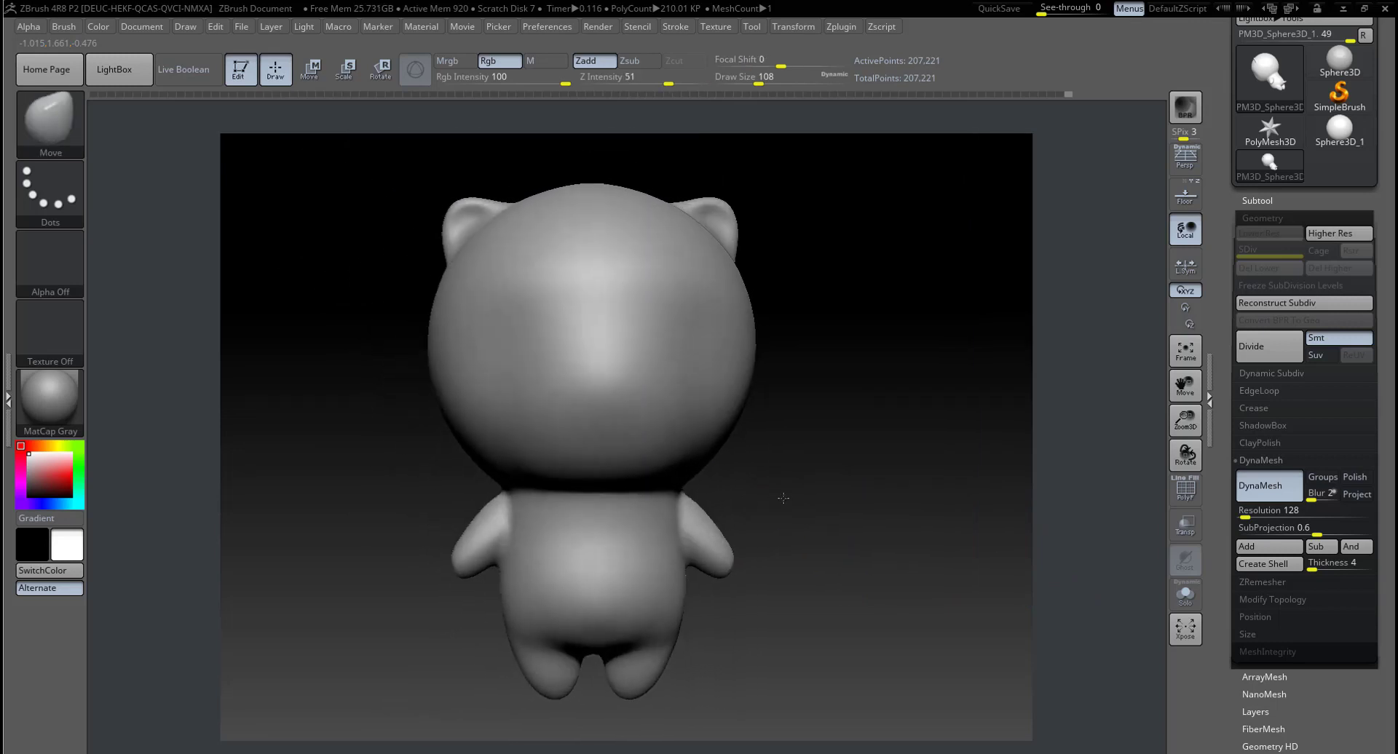
Step: Build up clay with ClayBuildup at size 217 on the muzzle and back of the head
{"action": "key", "text": "space"}
{"action": "left_click_drag", "start_coordinate": [639, 404], "coordinate": [657, 405]}
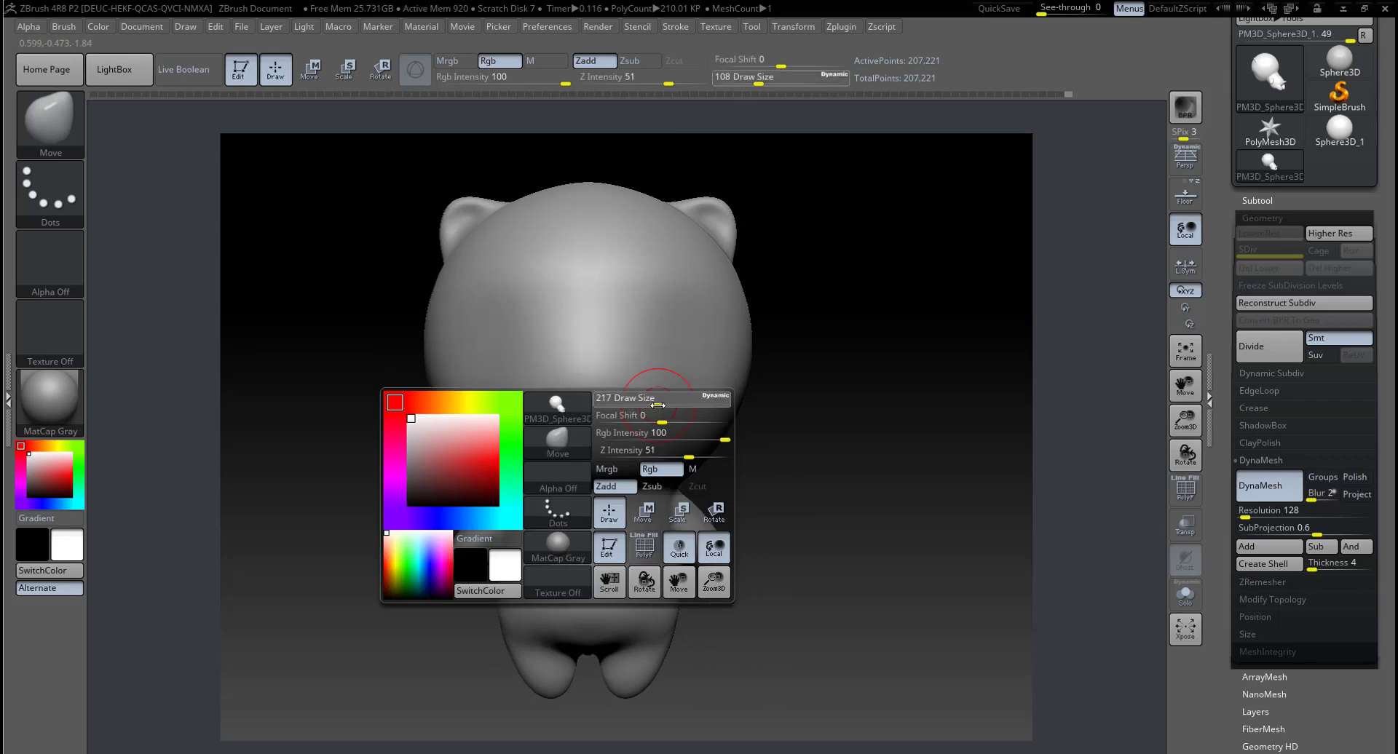
{"action": "left_click_drag", "start_coordinate": [805, 434], "coordinate": [691, 383]}
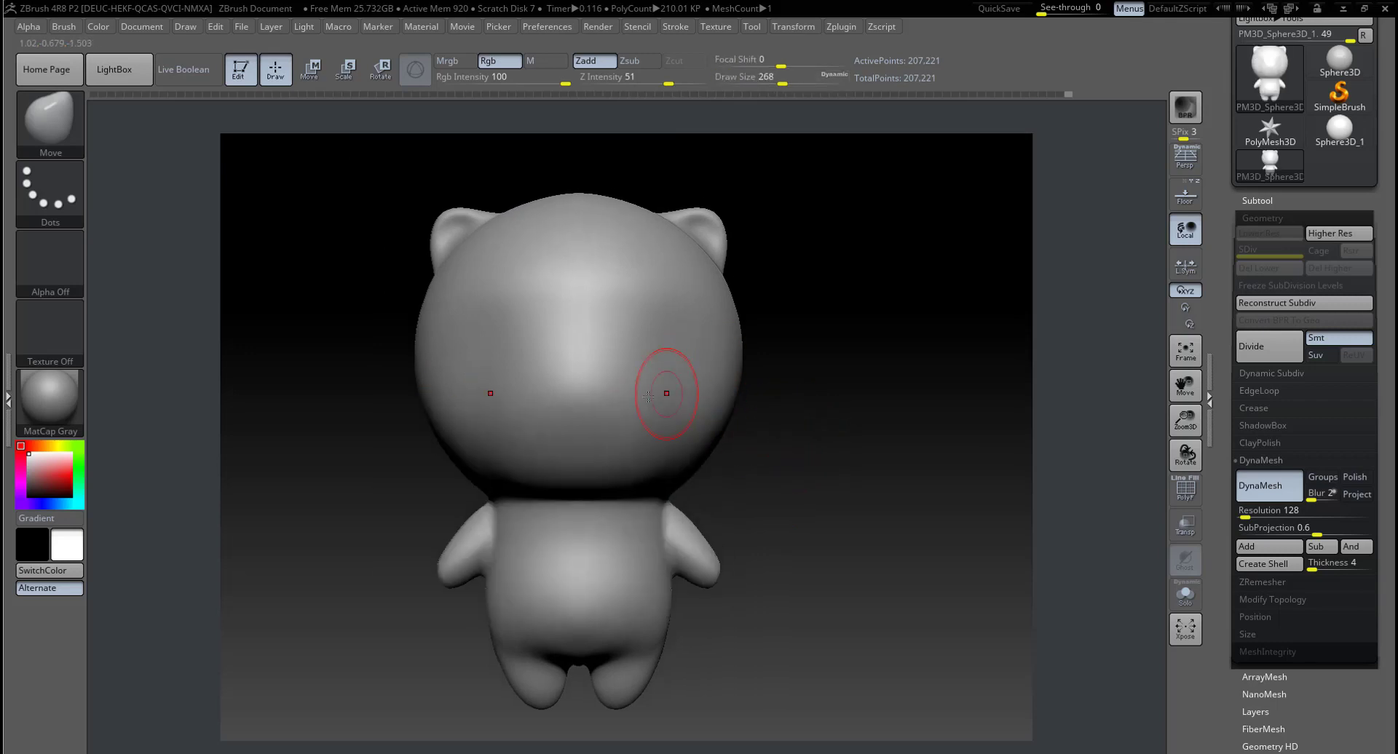
{"action": "key", "text": "b"}
{"action": "key", "text": "c"}
{"action": "key", "text": "b"}
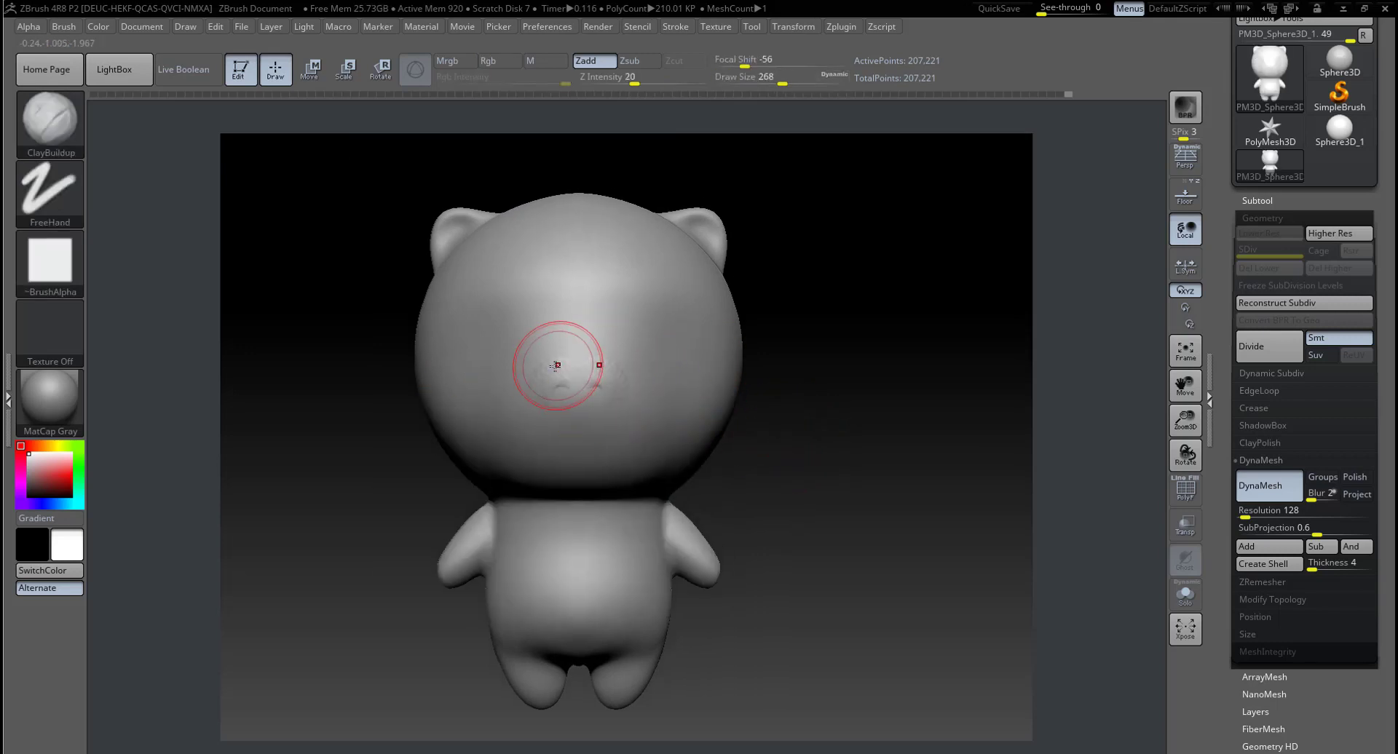
{"action": "mouse_move", "coordinate": [555, 366]}
{"action": "left_mouse_down"}
{"action": "mouse_move", "coordinate": [615, 349]}
{"action": "mouse_move", "coordinate": [580, 398]}
{"action": "mouse_move", "coordinate": [548, 405]}
{"action": "mouse_move", "coordinate": [640, 440]}
{"action": "mouse_move", "coordinate": [583, 452]}
{"action": "mouse_move", "coordinate": [677, 484]}
{"action": "left_mouse_up"}
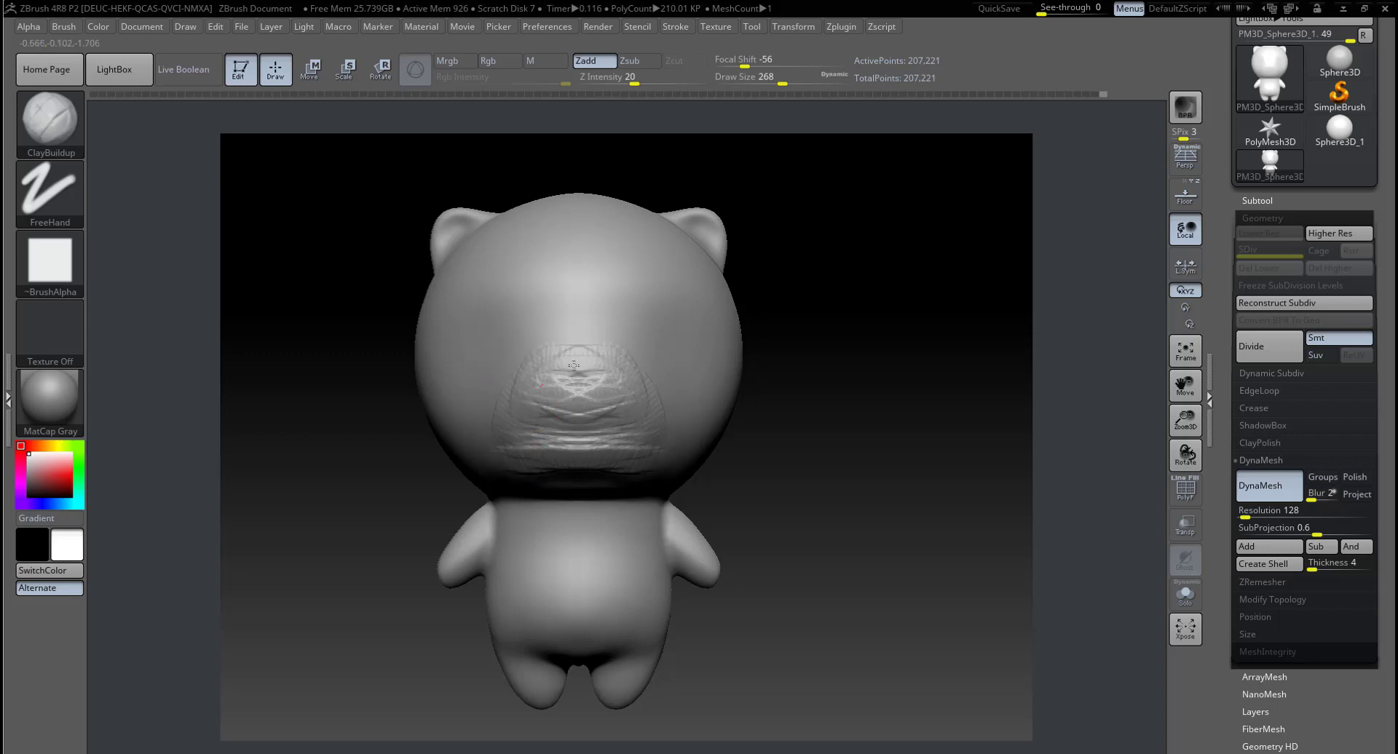
{"action": "left_click_drag", "start_coordinate": [573, 366], "coordinate": [626, 441]}
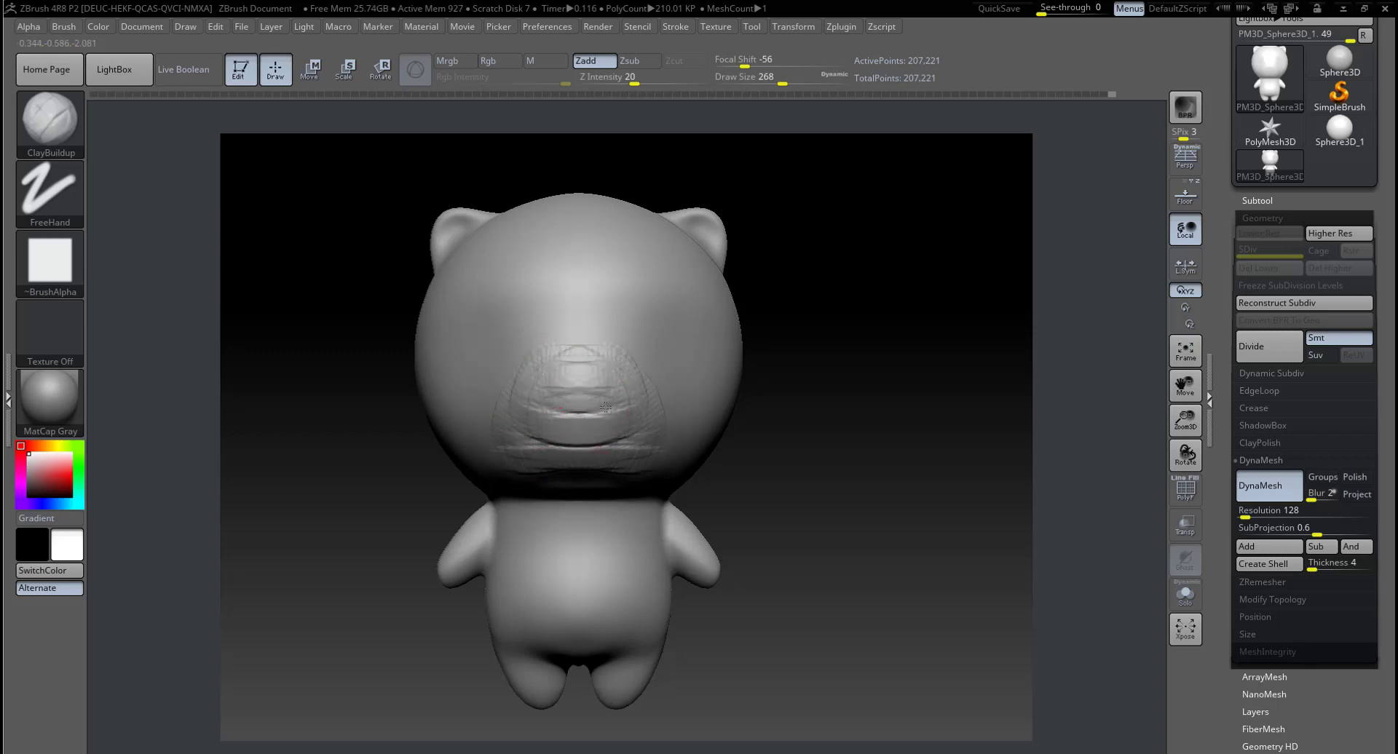
{"action": "left_click_drag", "start_coordinate": [526, 431], "coordinate": [632, 443]}
{"action": "left_click_drag", "start_coordinate": [535, 457], "coordinate": [595, 464]}
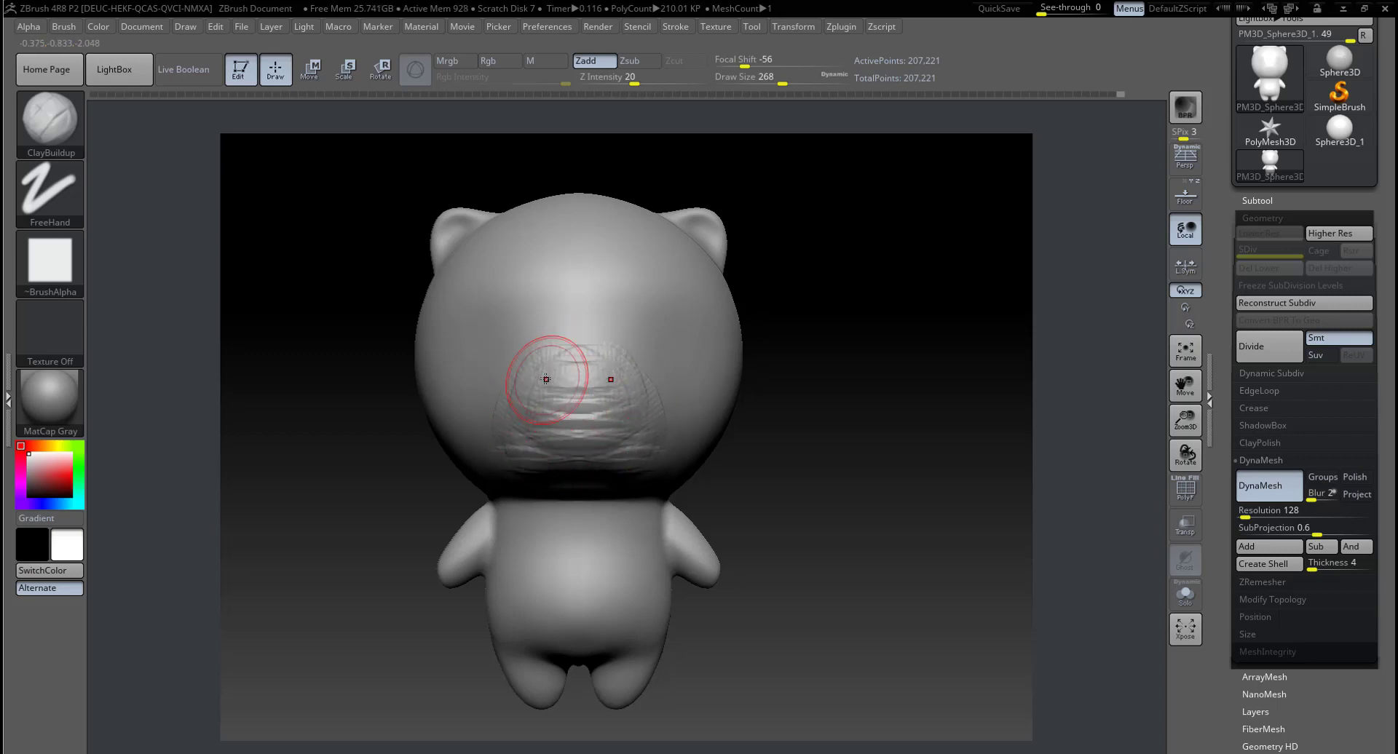
{"action": "mouse_move", "coordinate": [546, 379]}
{"action": "left_mouse_down"}
{"action": "mouse_move", "coordinate": [555, 337]}
{"action": "mouse_move", "coordinate": [578, 332]}
{"action": "left_mouse_up"}
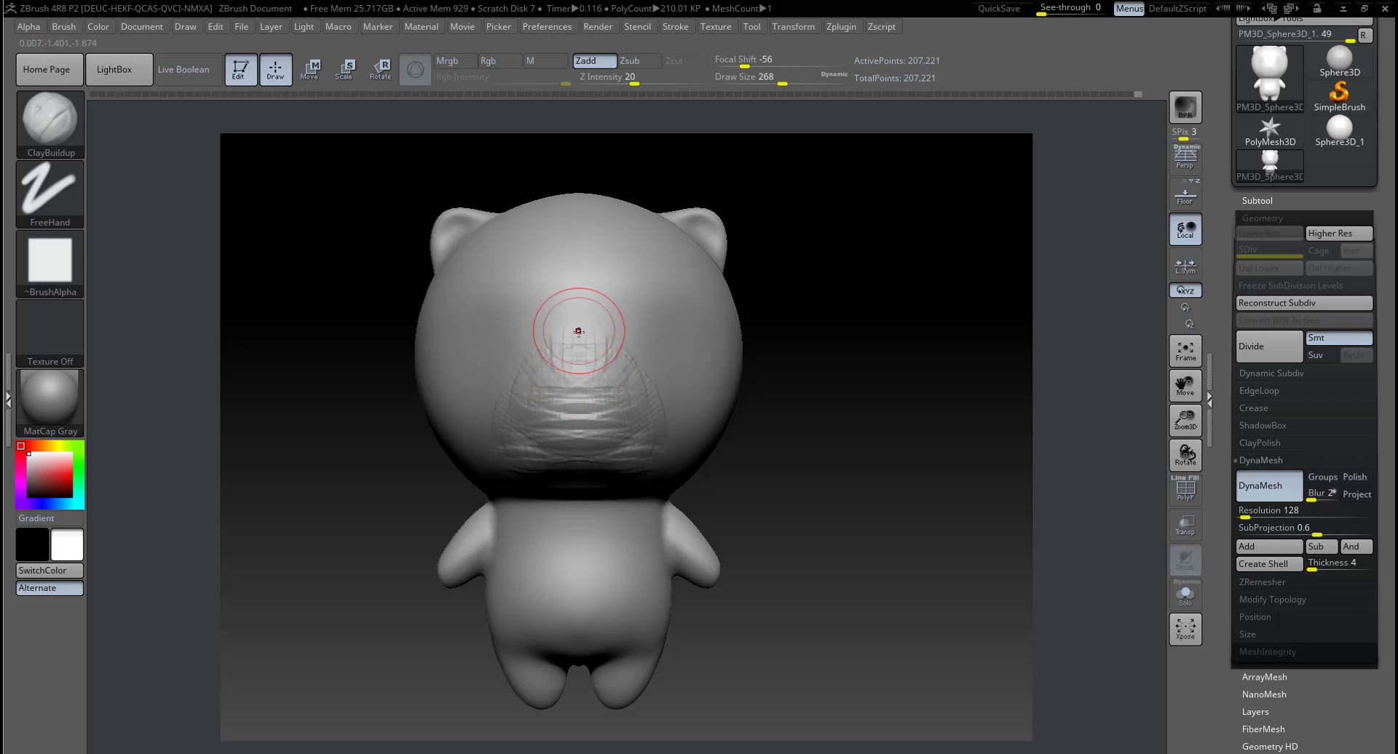
Step: Smooth the head, cheek and face while orbiting, ending in a straight front view
{"action": "key", "text": "shift"}
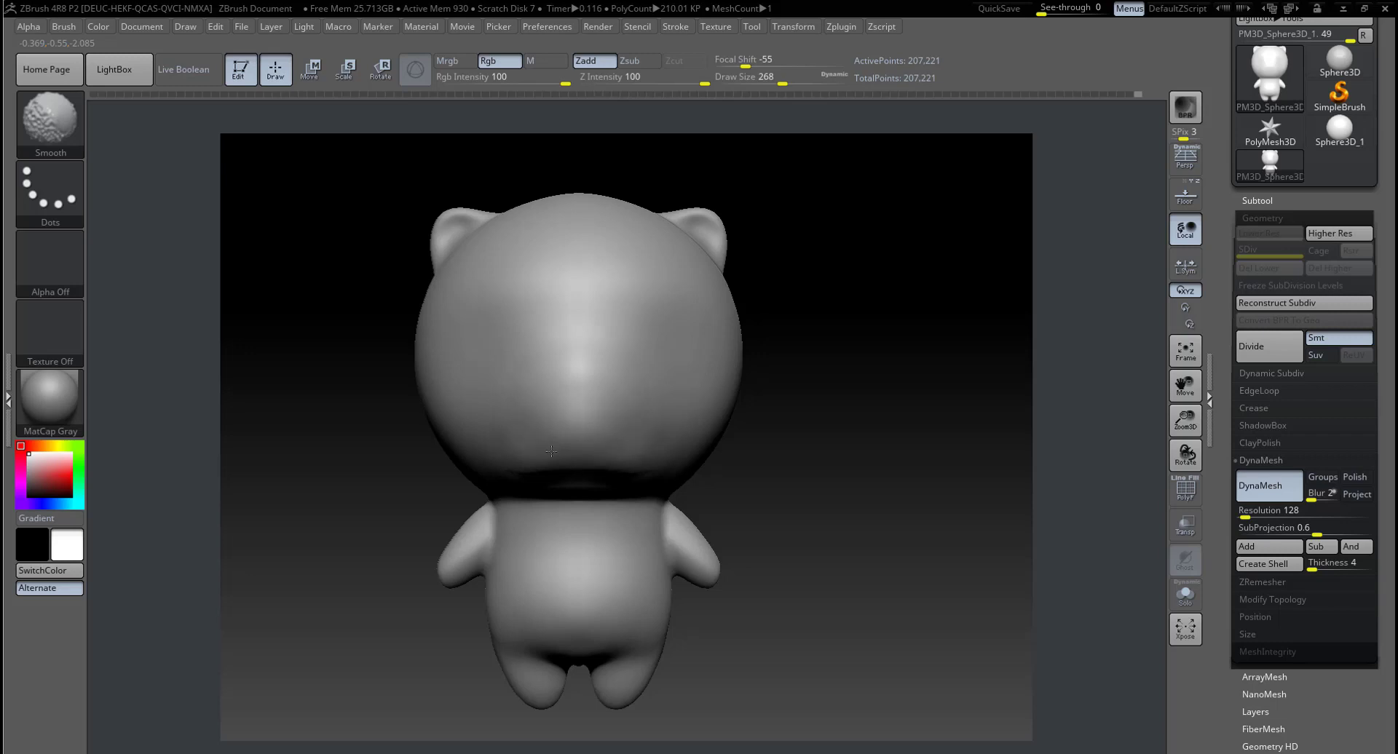
{"action": "left_click_drag", "start_coordinate": [849, 452], "coordinate": [758, 450]}
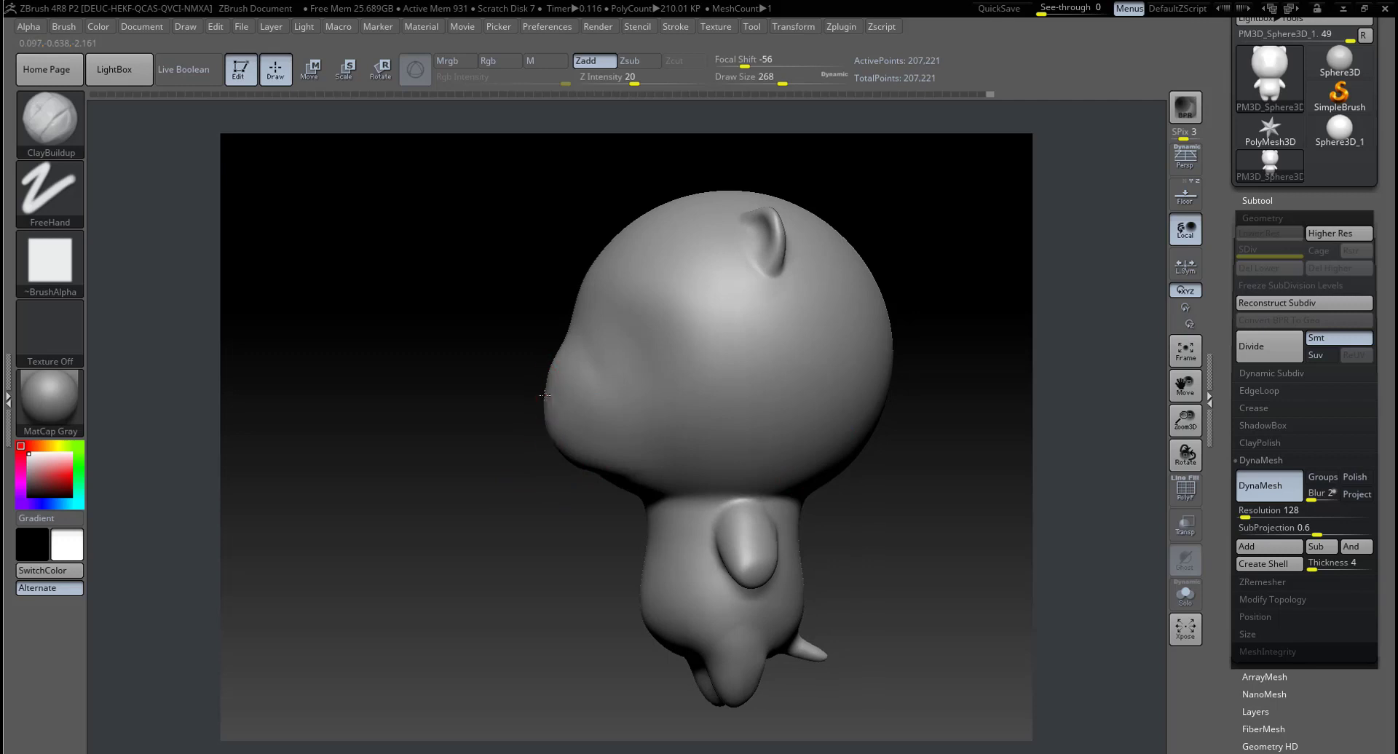
{"action": "left_click_drag", "start_coordinate": [517, 485], "coordinate": [546, 383]}
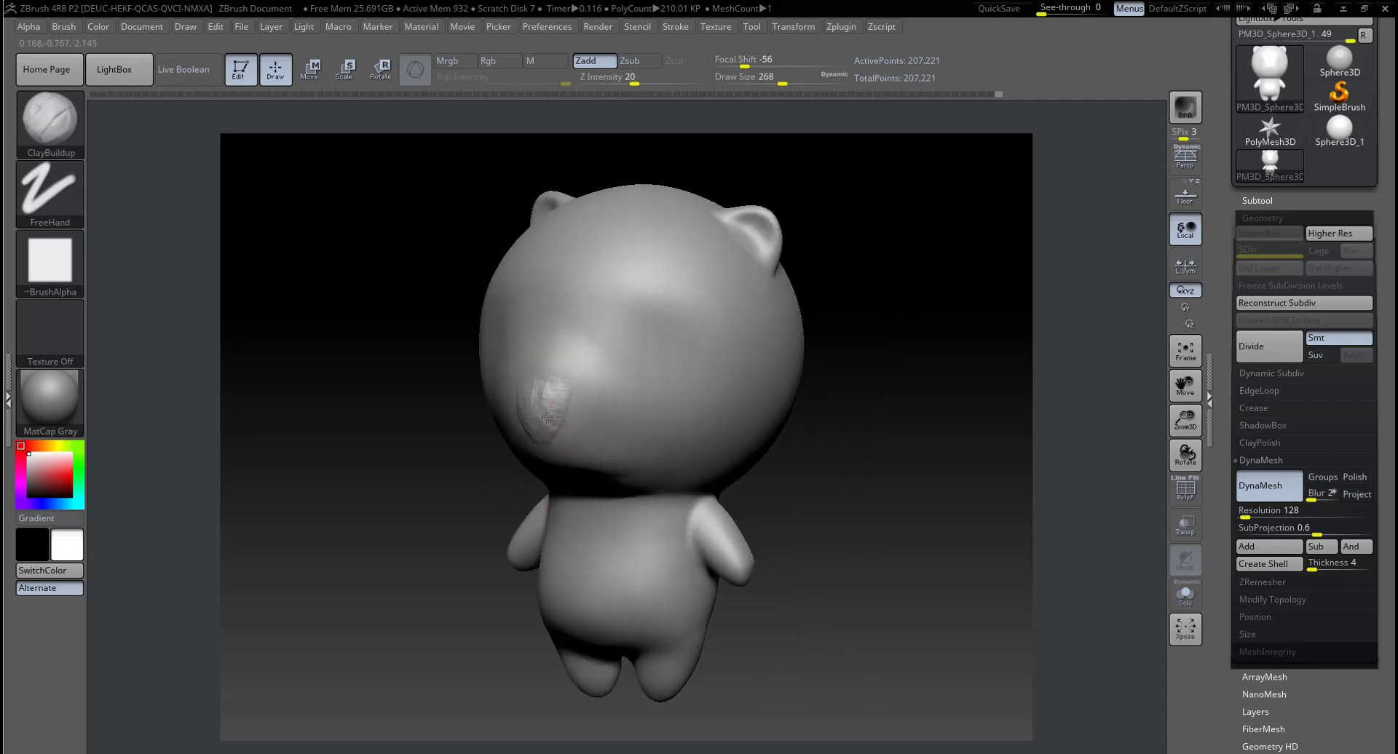
{"action": "key", "text": "shift"}
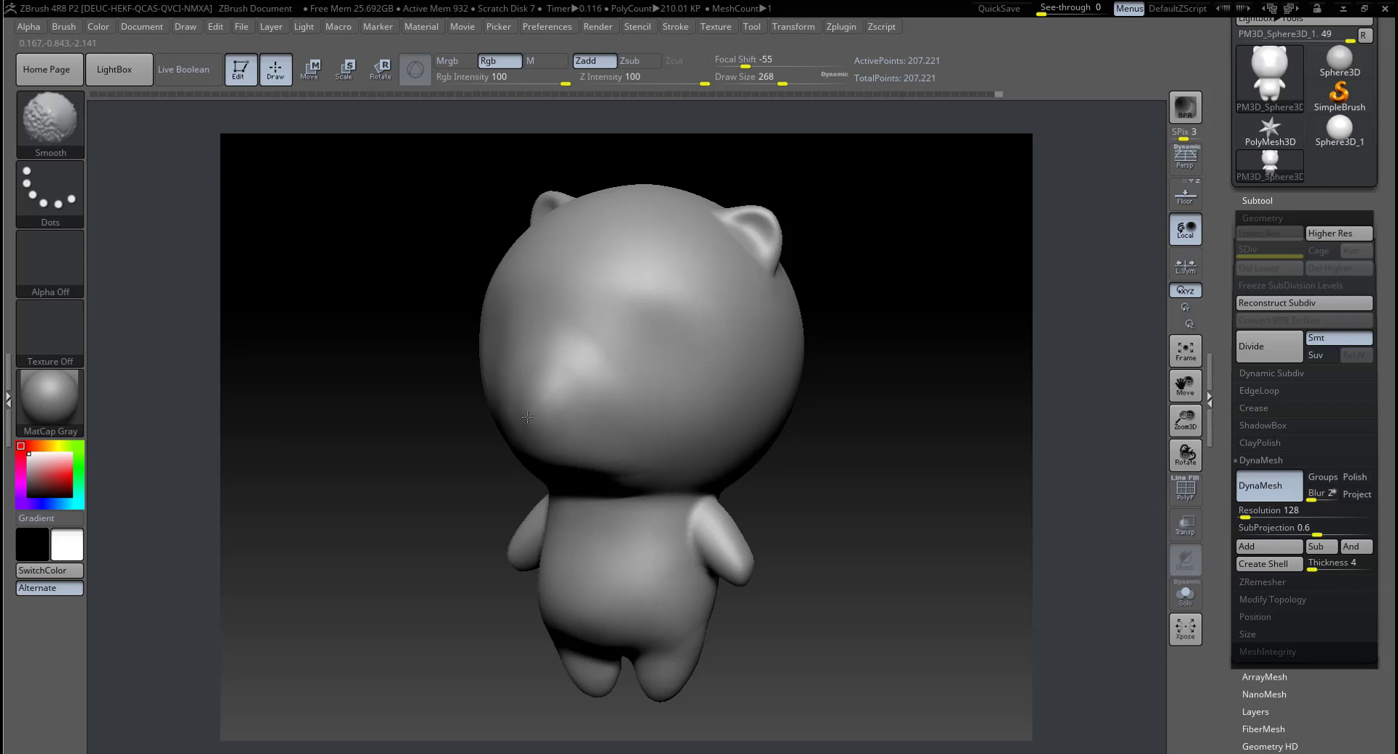
{"action": "mouse_move", "coordinate": [856, 455]}
{"action": "left_mouse_down", "text": "shift"}
{"action": "mouse_move", "coordinate": [670, 352]}
{"action": "mouse_move", "coordinate": [645, 364]}
{"action": "mouse_move", "coordinate": [633, 342]}
{"action": "mouse_move", "coordinate": [617, 373]}
{"action": "mouse_move", "coordinate": [626, 335]}
{"action": "mouse_move", "coordinate": [624, 374]}
{"action": "mouse_move", "coordinate": [661, 331]}
{"action": "mouse_move", "coordinate": [610, 362]}
{"action": "left_mouse_up", "text": "shift"}
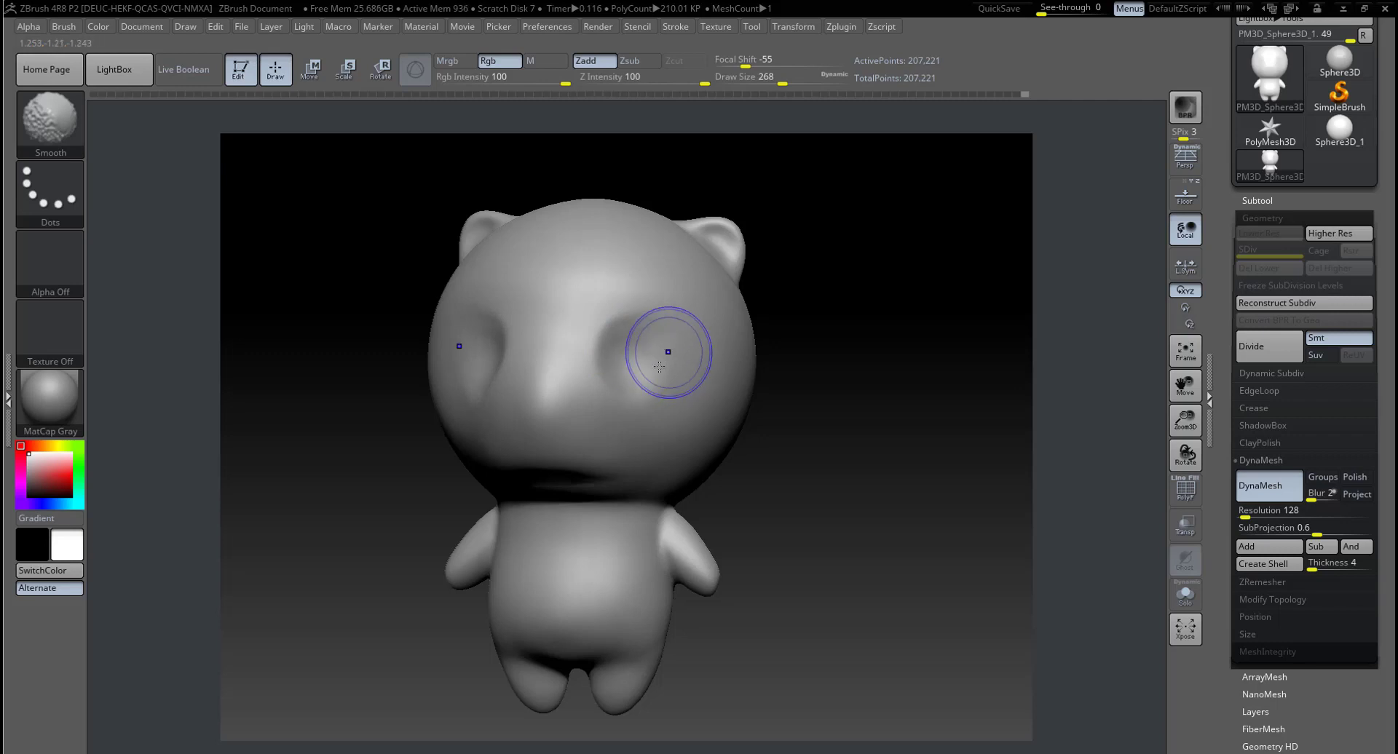
{"action": "right_click_drag", "start_coordinate": [639, 363], "coordinate": [723, 368]}
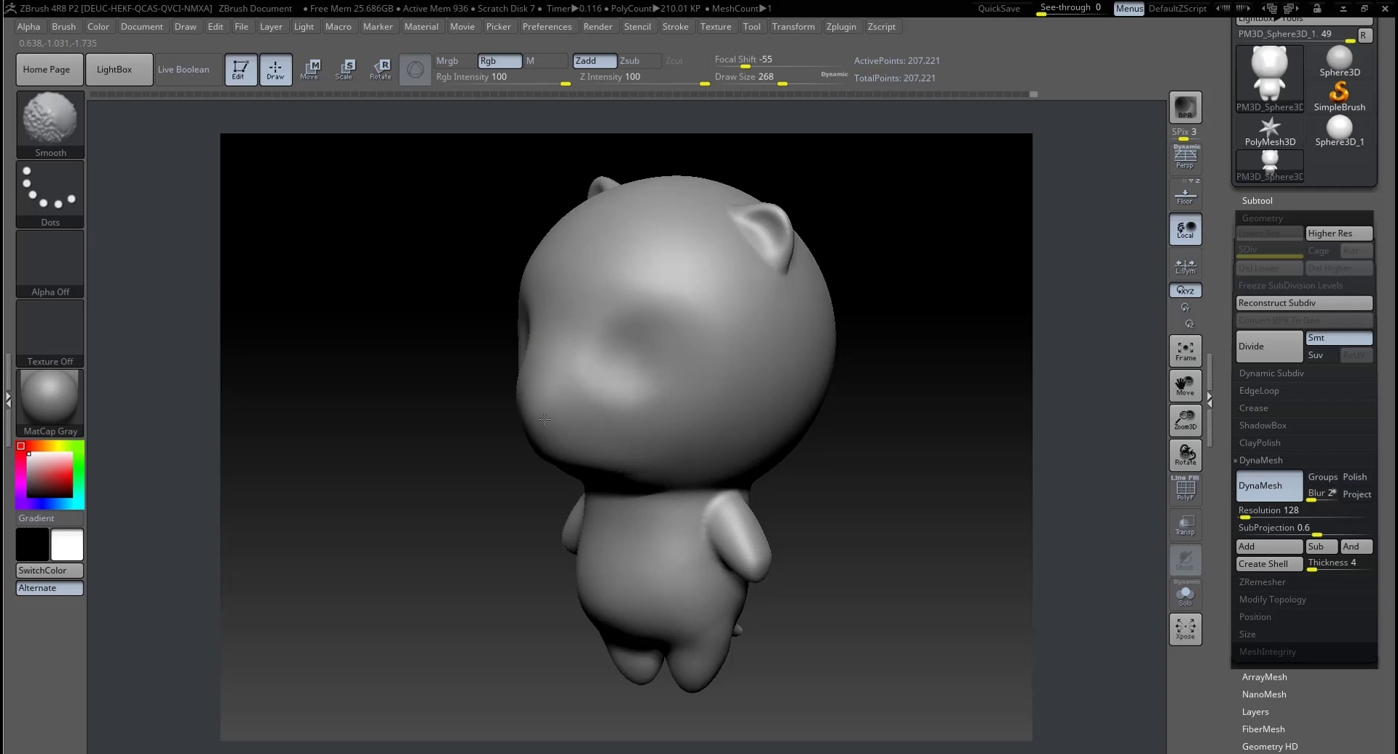
{"action": "left_click_drag", "start_coordinate": [442, 480], "coordinate": [532, 502]}
{"action": "key", "text": "shift"}
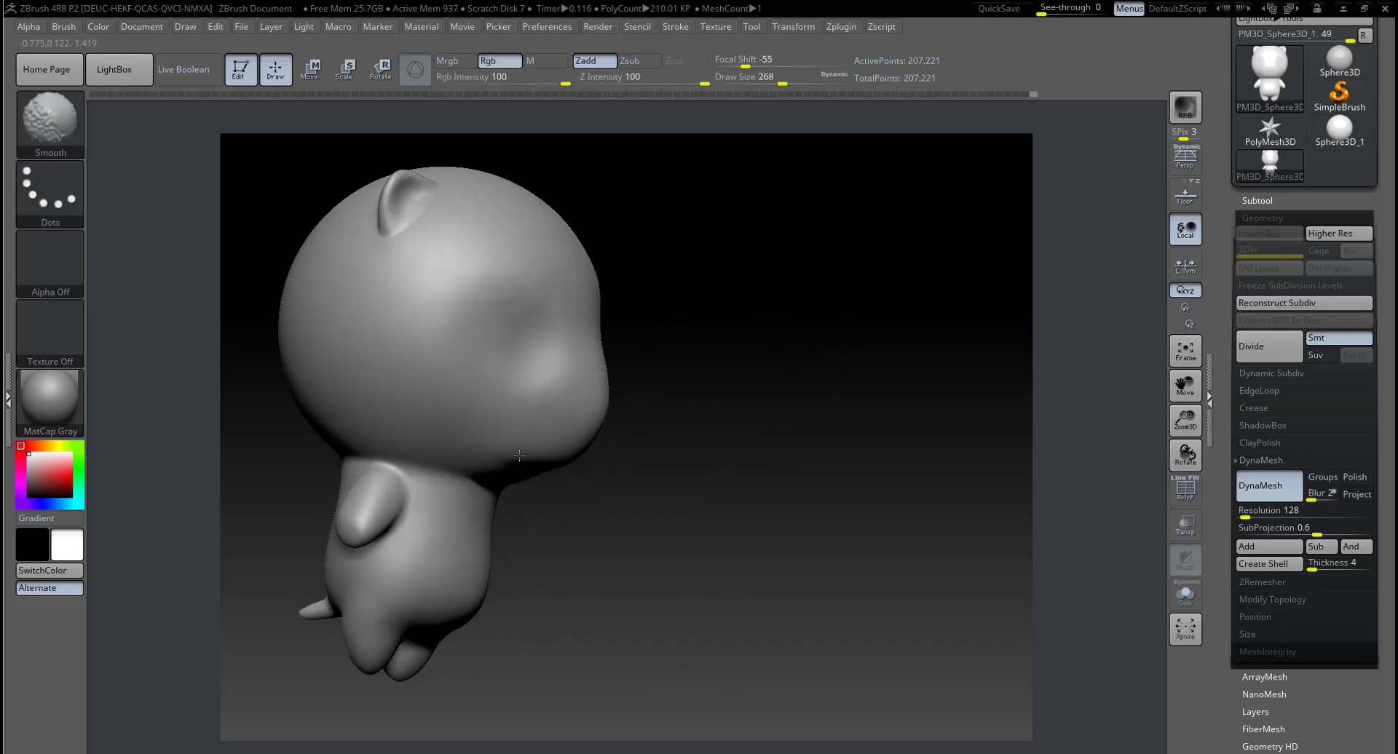
{"action": "left_click_drag", "start_coordinate": [522, 469], "coordinate": [584, 475], "text": "shift"}
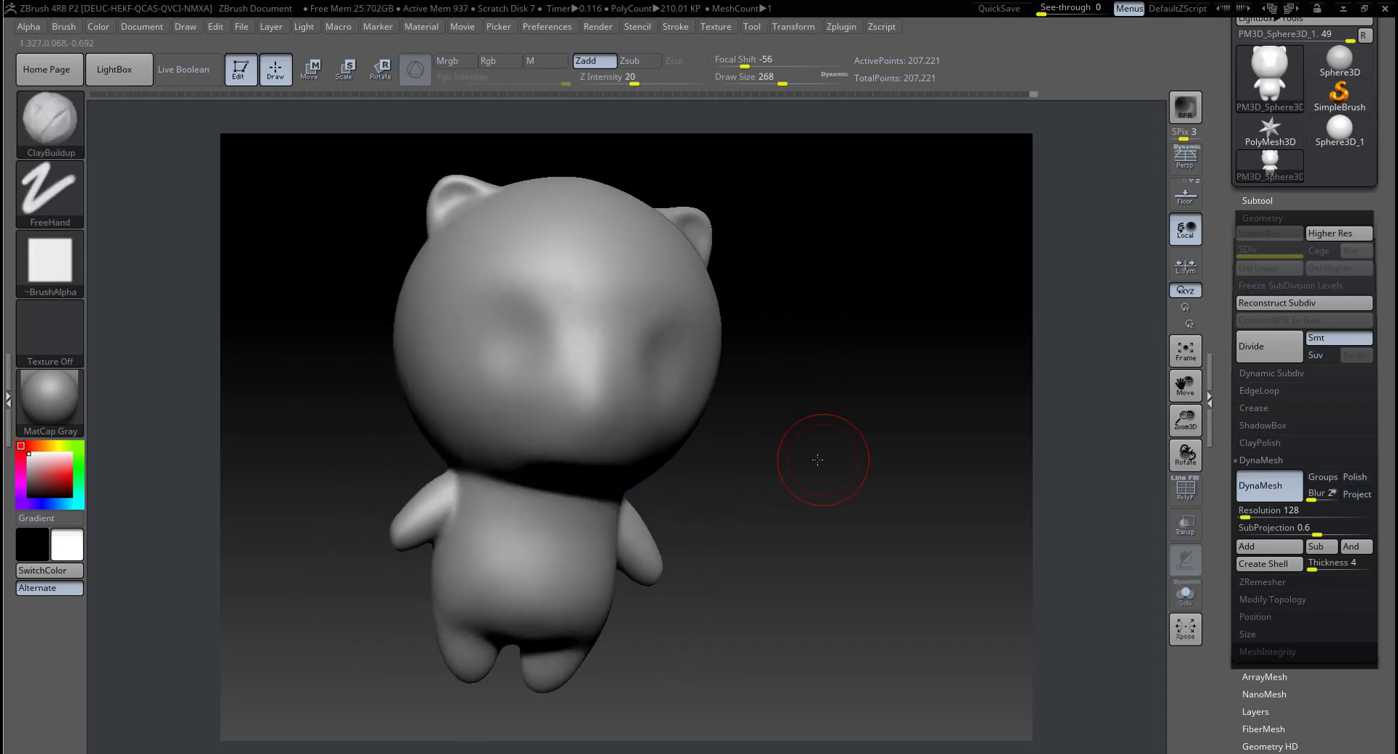
{"action": "left_click_drag", "start_coordinate": [817, 461], "coordinate": [597, 463], "text": "shift"}
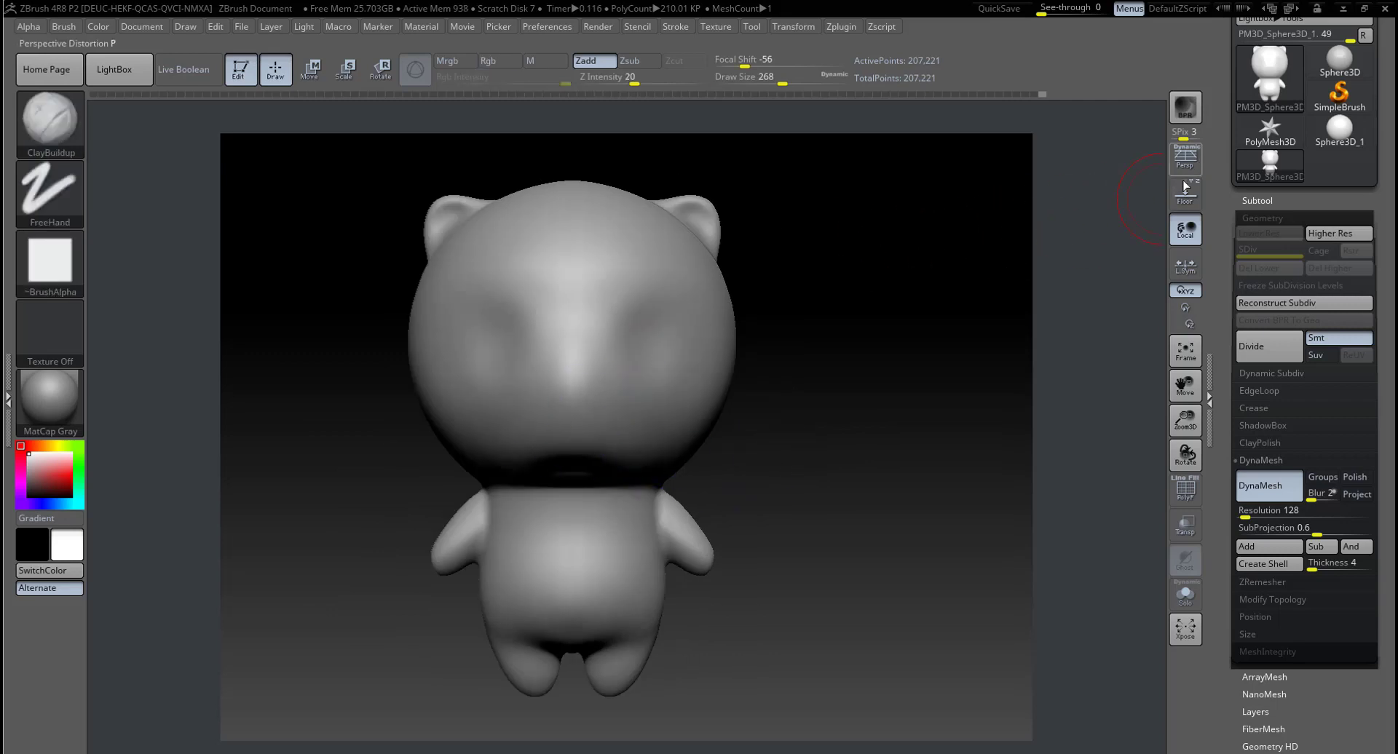
Step: Show the reference and push the areas above both eyes with the Move brush at size 393
{"action": "left_click", "coordinate": [1172, 199]}
{"action": "mouse_move", "coordinate": [870, 417]}
{"action": "left_mouse_down", "text": "alt"}
{"action": "mouse_move", "coordinate": [864, 490]}
{"action": "mouse_move", "coordinate": [884, 493]}
{"action": "left_mouse_up", "text": "alt"}
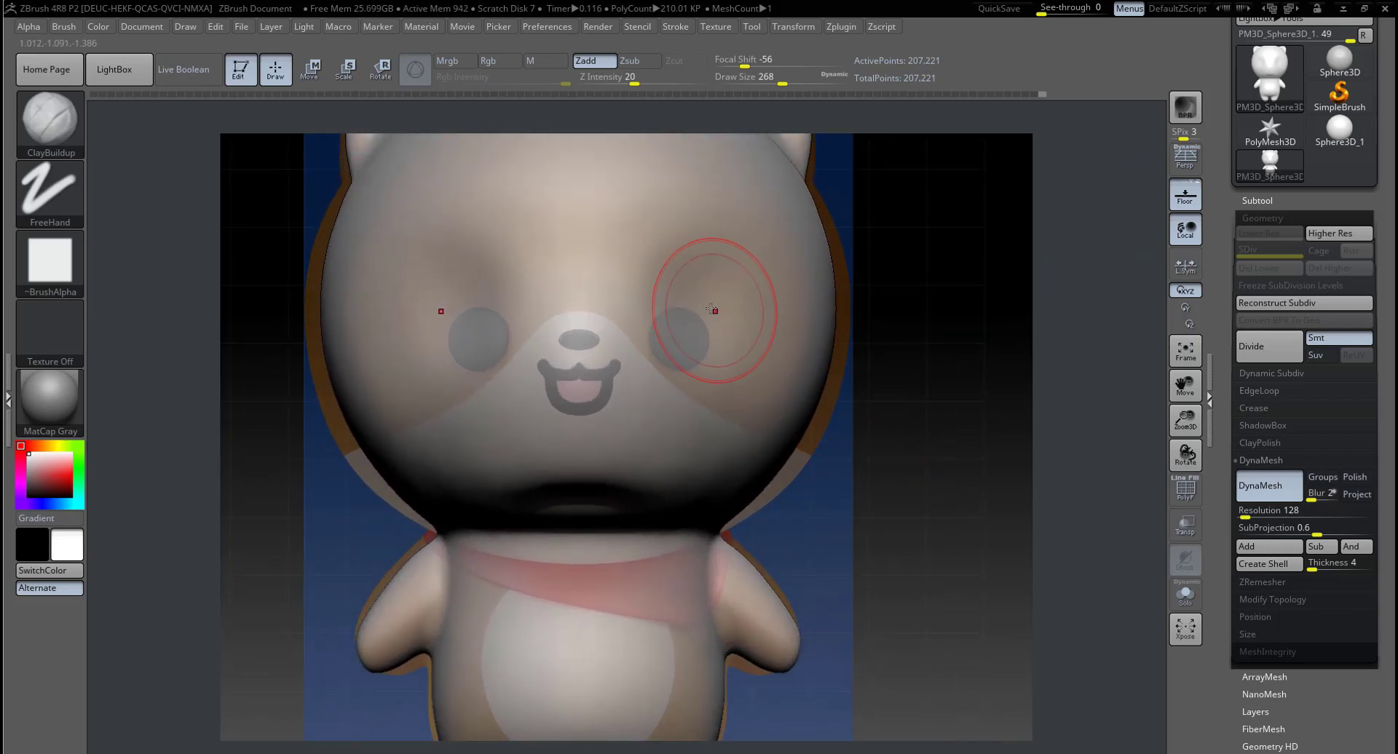
{"action": "key", "text": "b"}
{"action": "key", "text": "m"}
{"action": "key", "text": "v"}
{"action": "key", "text": "space"}
{"action": "left_click_drag", "start_coordinate": [696, 303], "coordinate": [715, 303]}
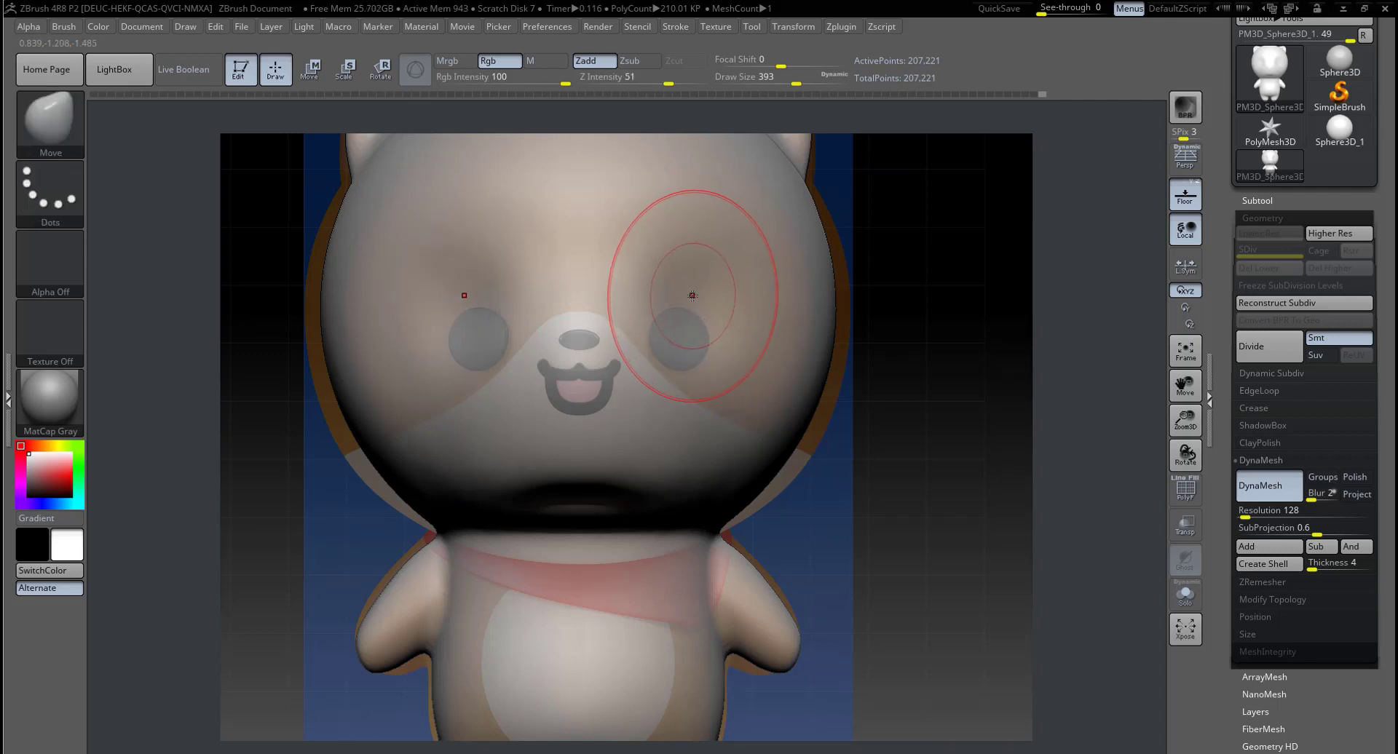
{"action": "left_click_drag", "start_coordinate": [683, 311], "coordinate": [679, 294]}
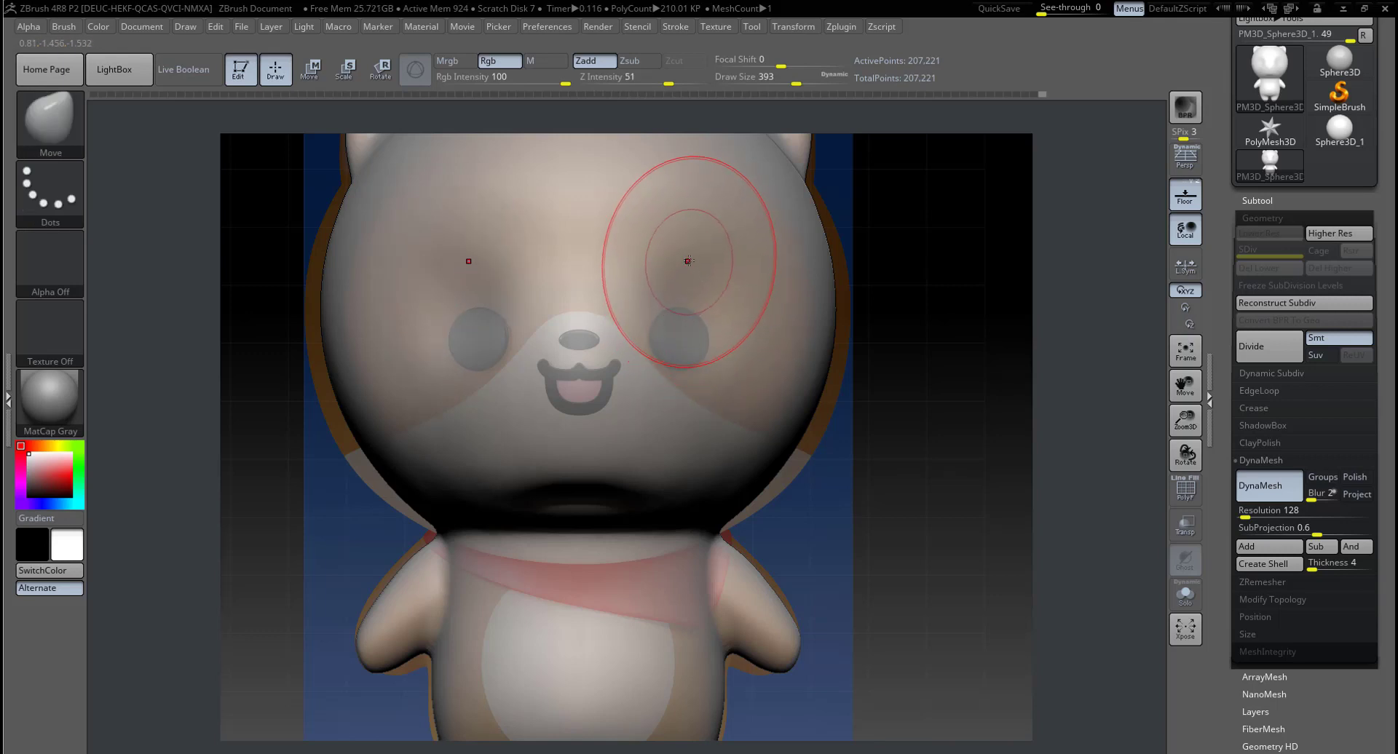
{"action": "left_click_drag", "start_coordinate": [688, 261], "coordinate": [717, 268]}
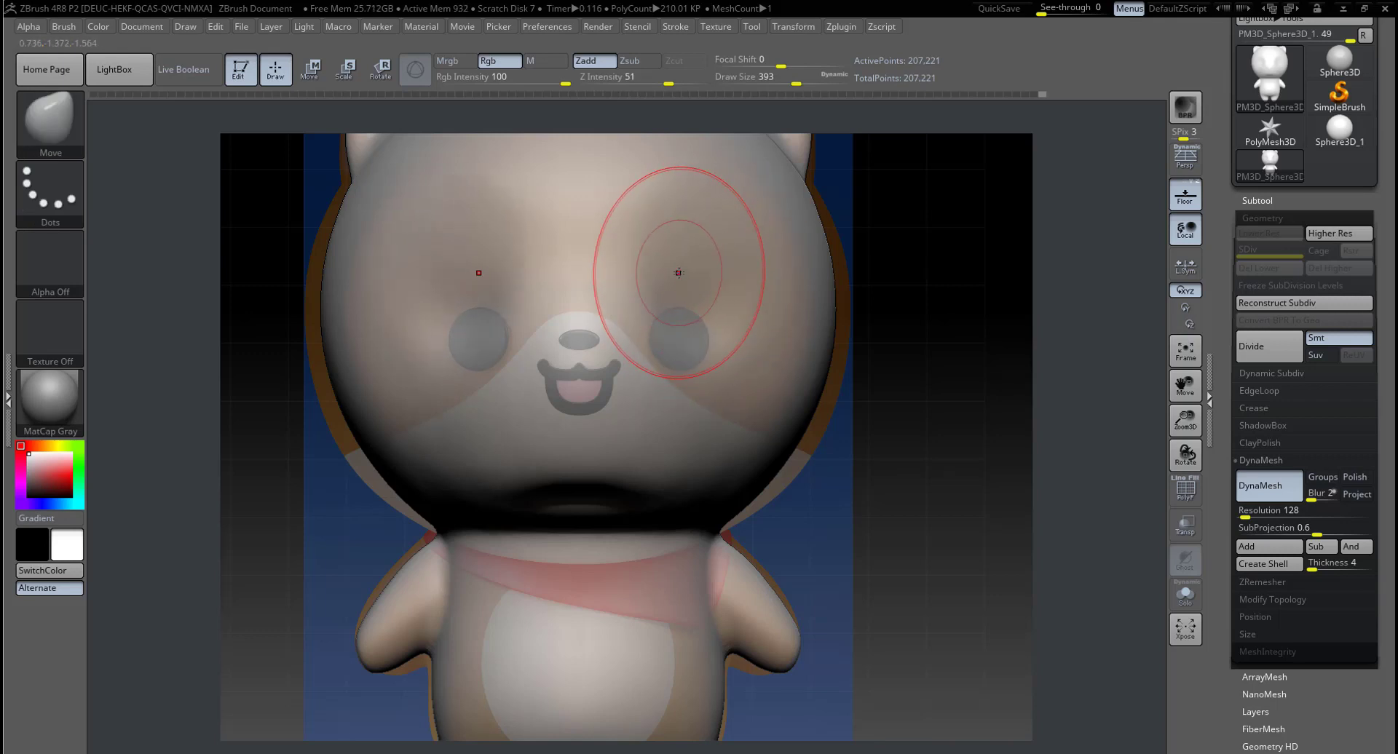
Step: Hide the reference and smooth the dents in the eye sockets
{"action": "left_click", "coordinate": [1188, 204]}
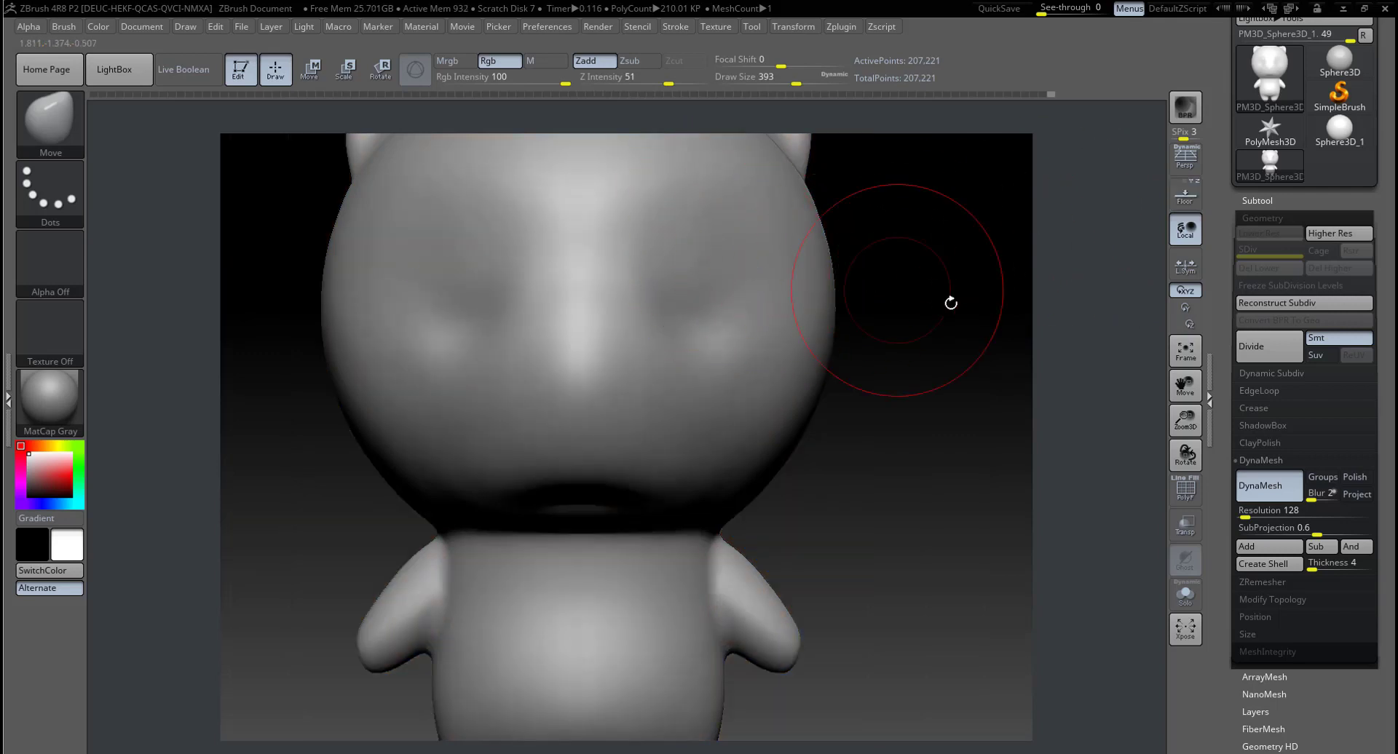
{"action": "left_click_drag", "start_coordinate": [952, 303], "coordinate": [730, 240]}
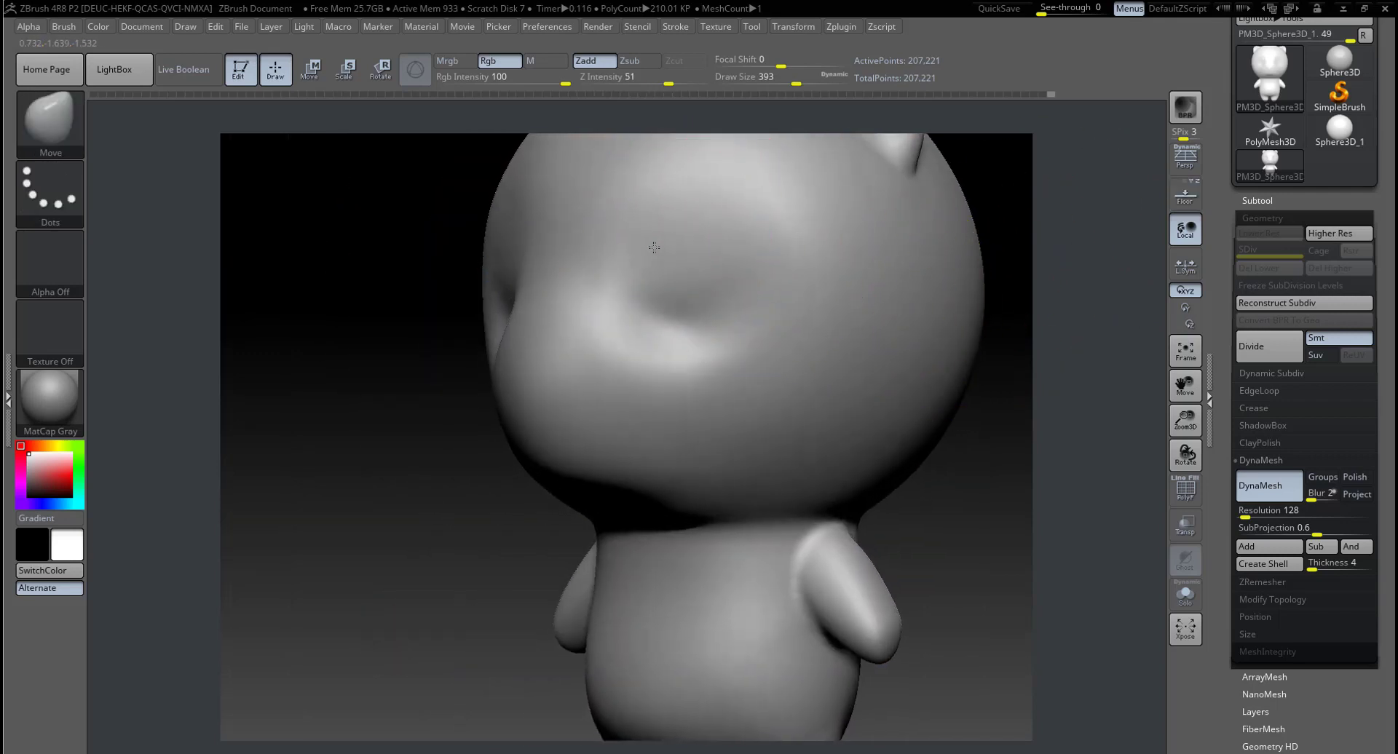
{"action": "key", "text": "shift"}
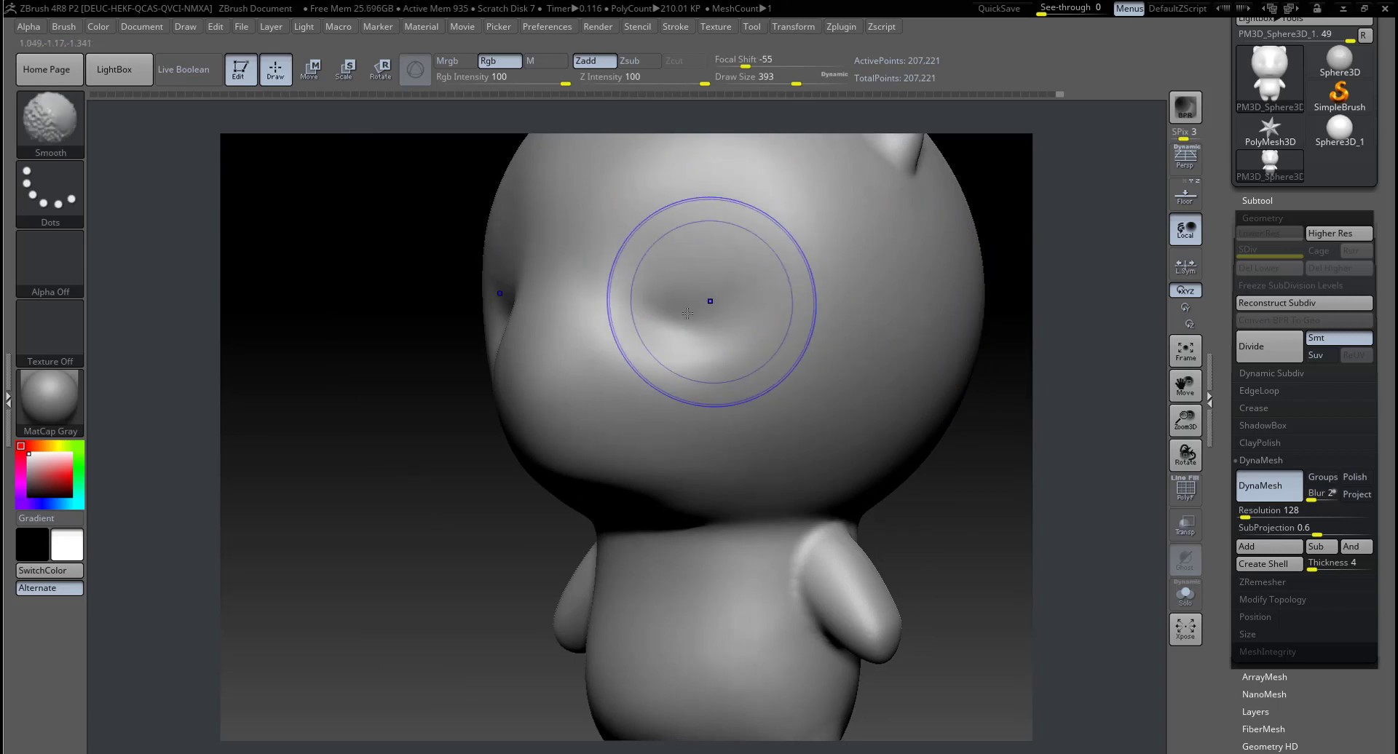
{"action": "left_click_drag", "start_coordinate": [725, 267], "coordinate": [696, 311], "text": "shift"}
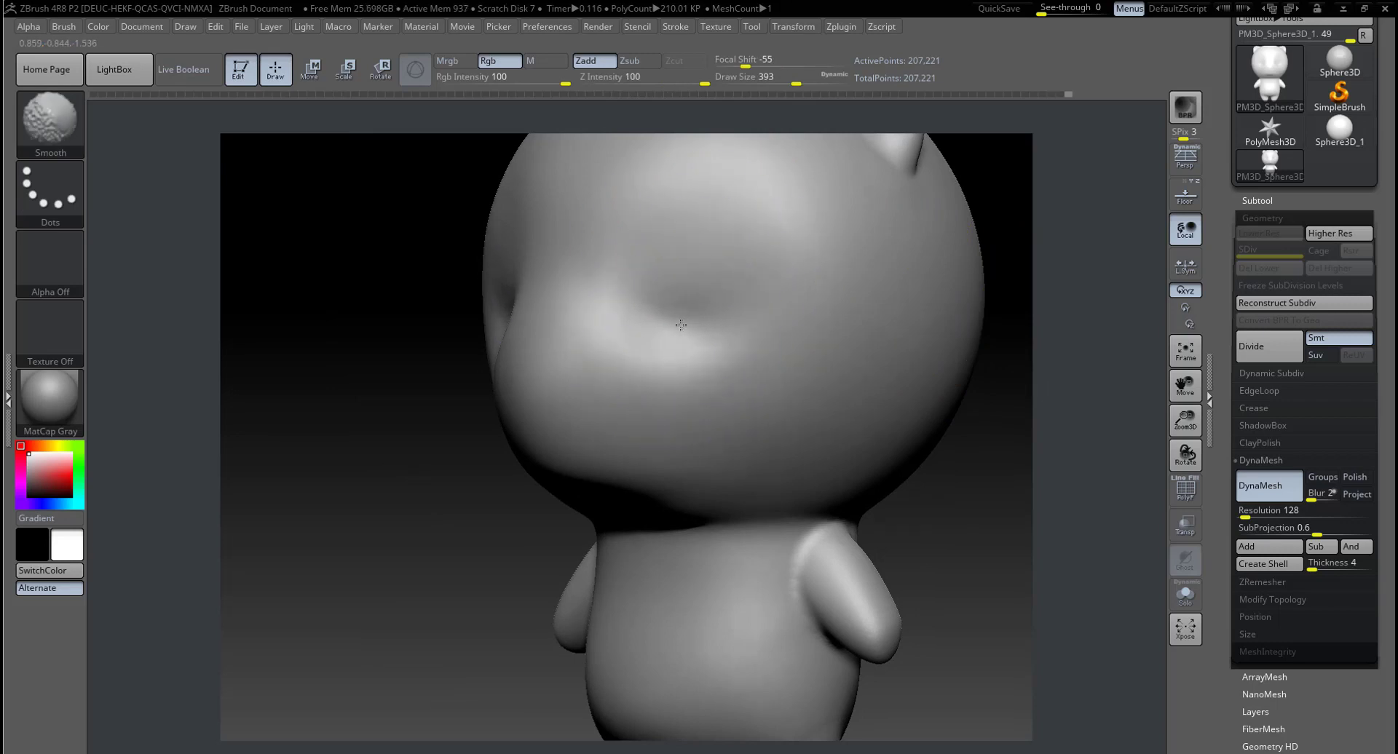
{"action": "left_click_drag", "start_coordinate": [405, 482], "coordinate": [700, 331]}
{"action": "left_click_drag", "start_coordinate": [859, 310], "coordinate": [821, 358]}
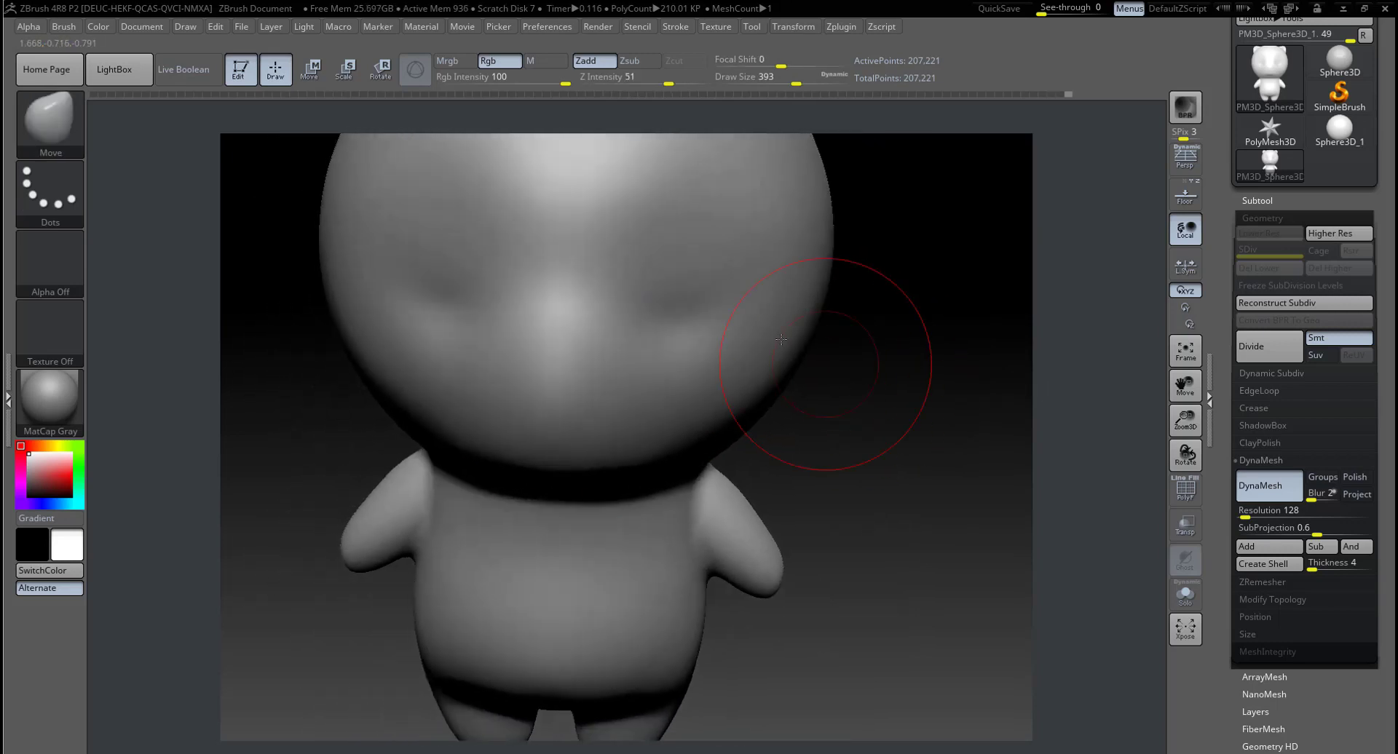
{"action": "left_click_drag", "start_coordinate": [673, 320], "coordinate": [678, 305], "text": "shift"}
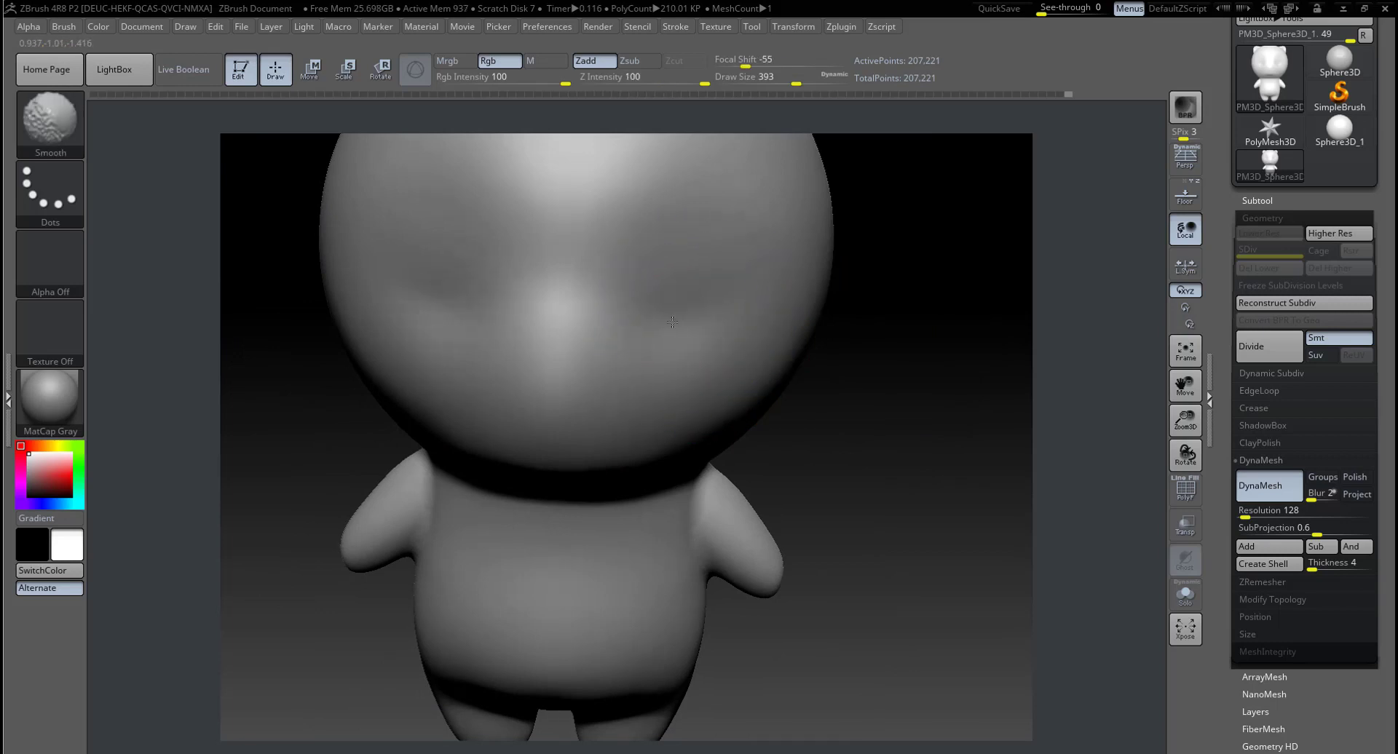
{"action": "left_click_drag", "start_coordinate": [873, 255], "coordinate": [1019, 343]}
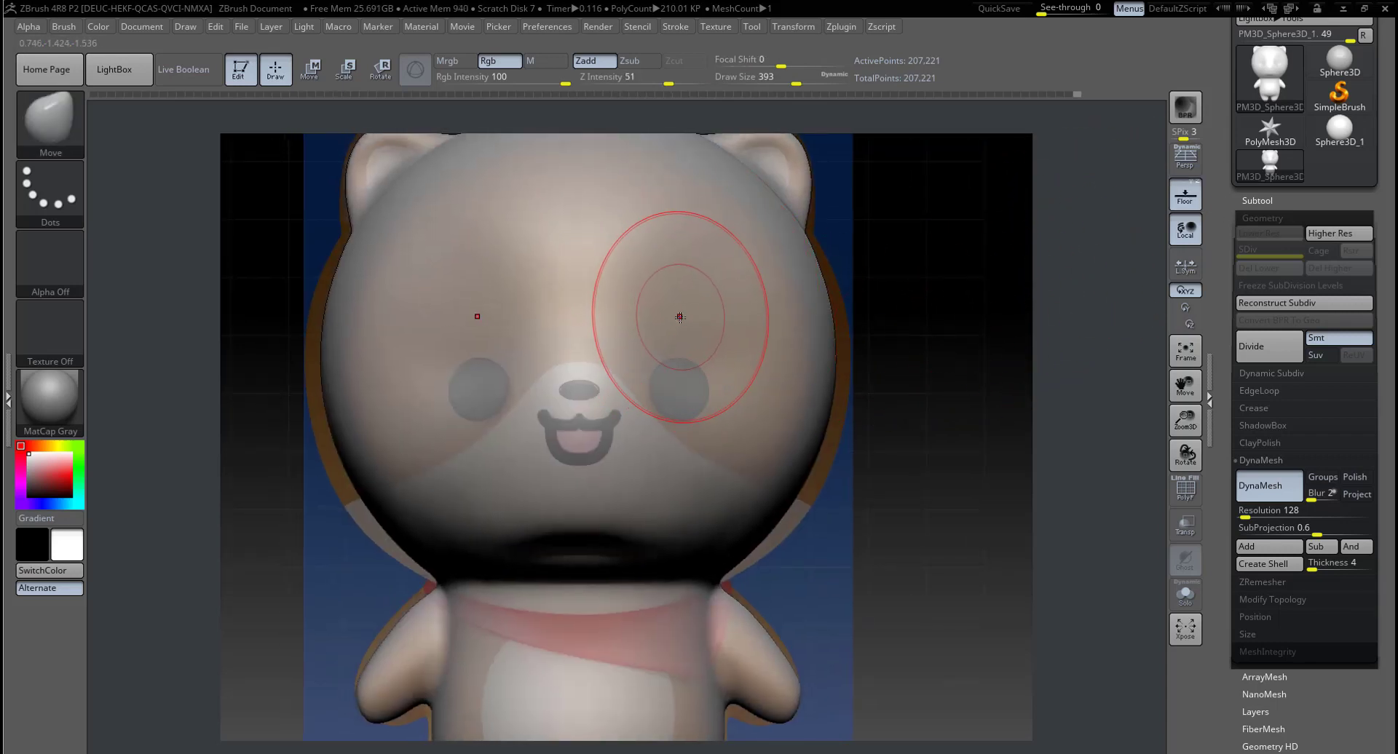
Step: Build up brow ridges above both eyes with ClayBuildup at about half size (~187)
{"action": "key", "text": "b"}
{"action": "key", "text": "c"}
{"action": "key", "text": "b"}
{"action": "key", "text": "space"}
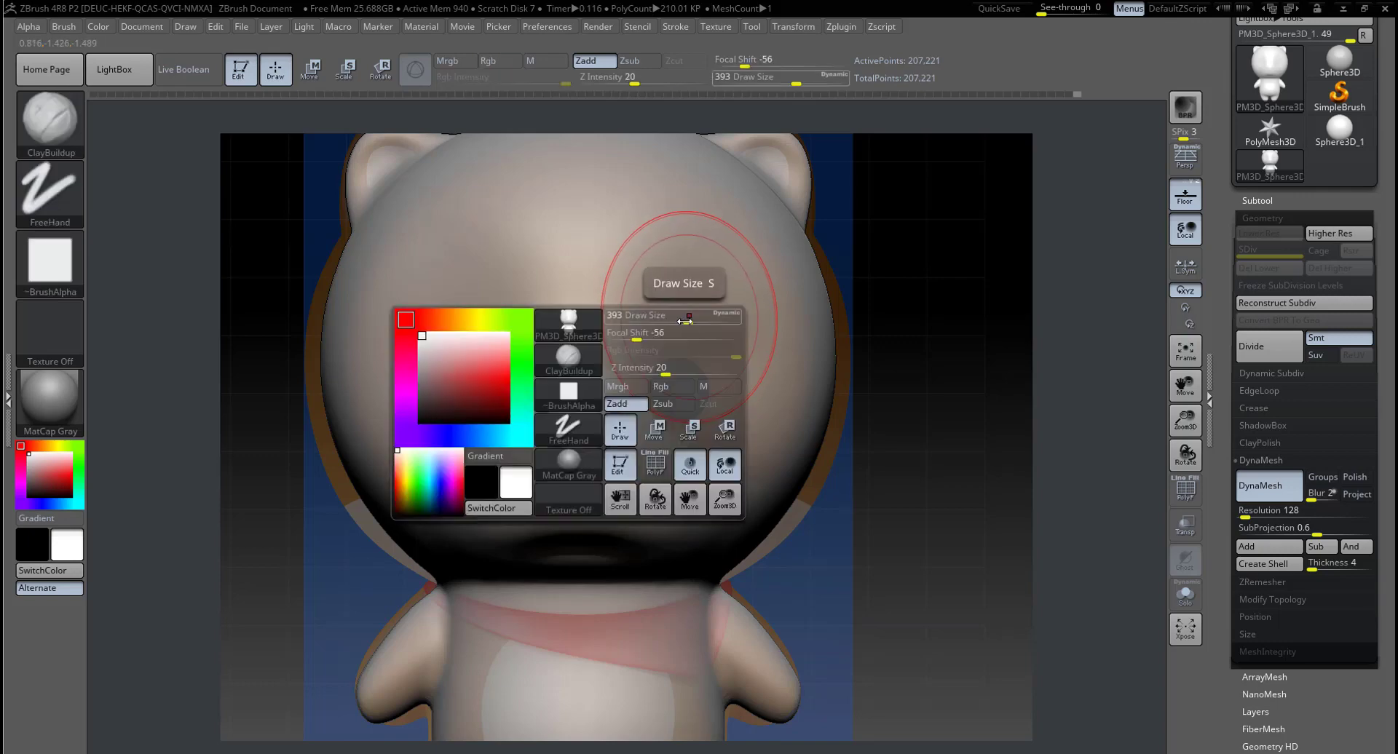
{"action": "mouse_move", "coordinate": [680, 320]}
{"action": "left_mouse_down"}
{"action": "mouse_move", "coordinate": [642, 311]}
{"action": "mouse_move", "coordinate": [680, 312]}
{"action": "mouse_move", "coordinate": [610, 331]}
{"action": "left_mouse_up"}
{"action": "left_click_drag", "start_coordinate": [664, 265], "coordinate": [757, 297]}
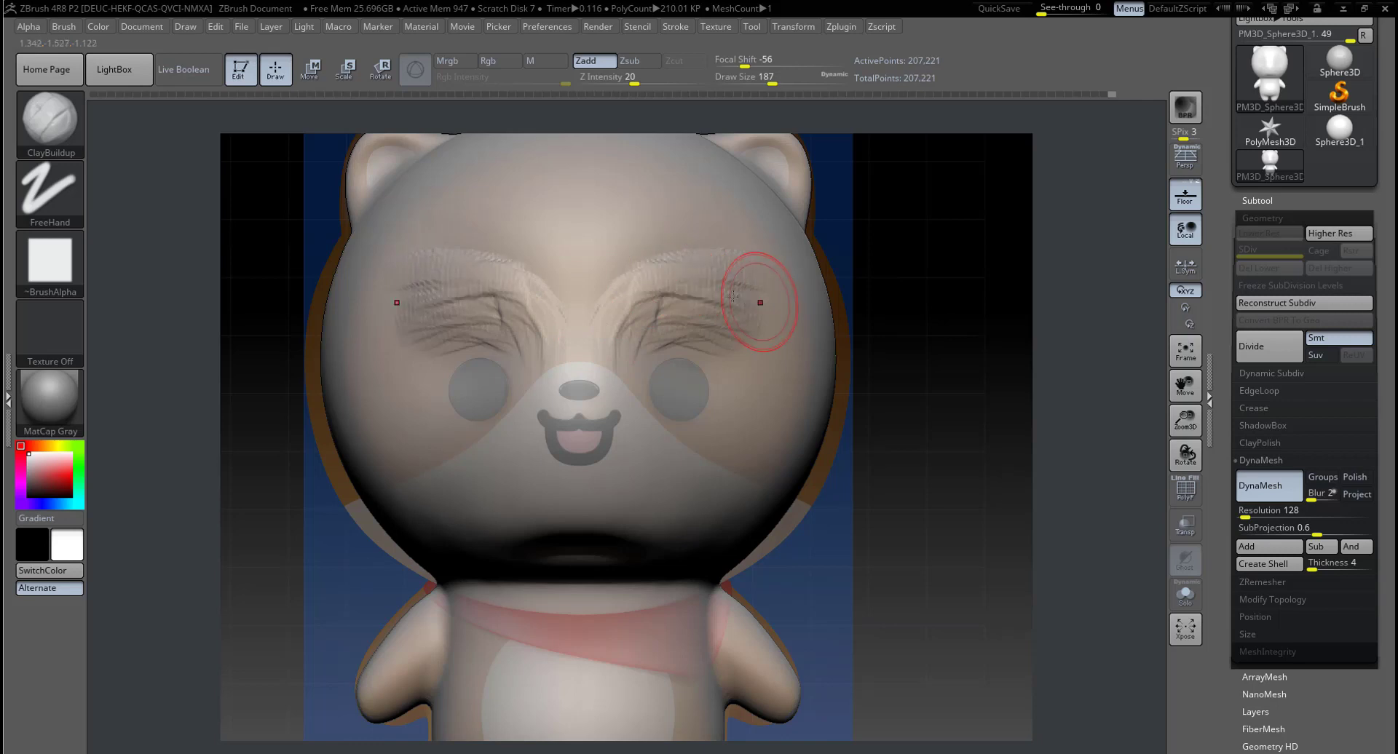
Step: Smooth the ridges, hide the reference, and refine the eye socket edges and nose sides
{"action": "key", "text": "shift"}
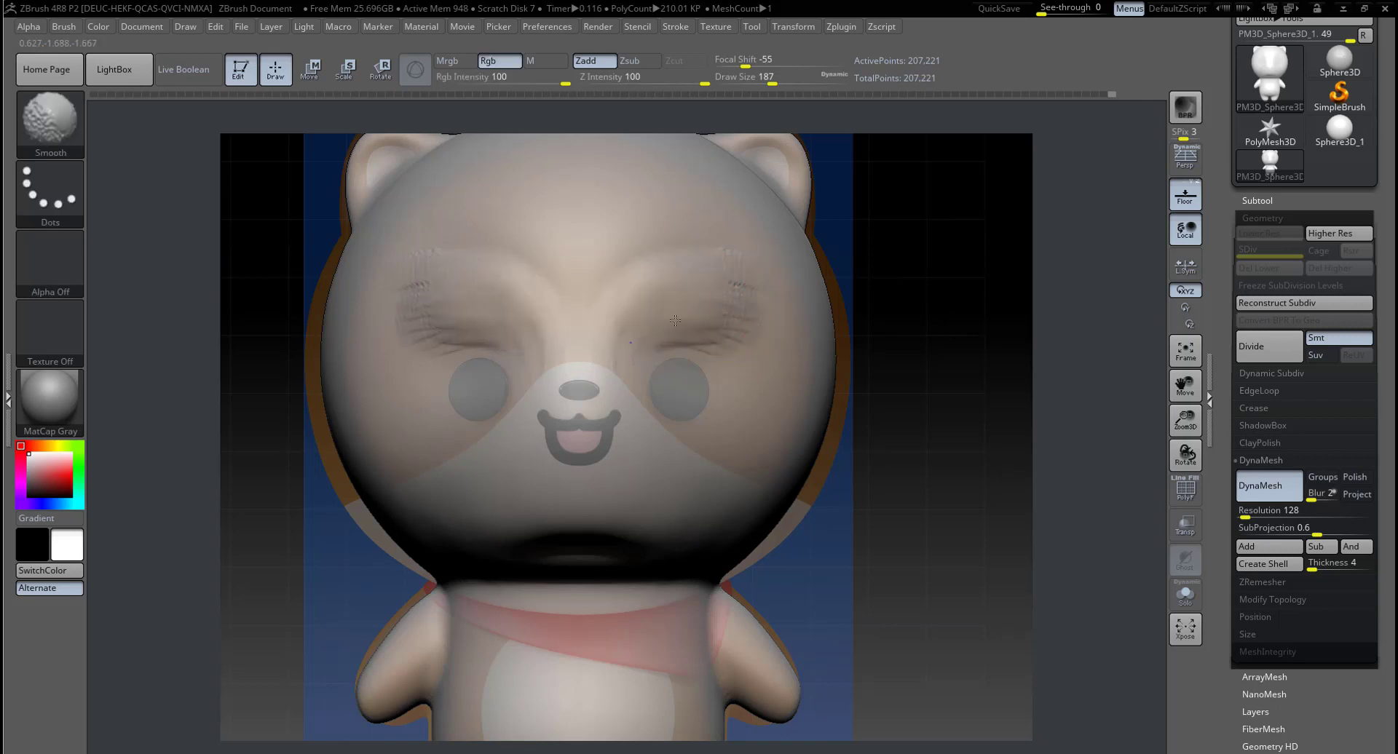
{"action": "key", "text": "shift+p"}
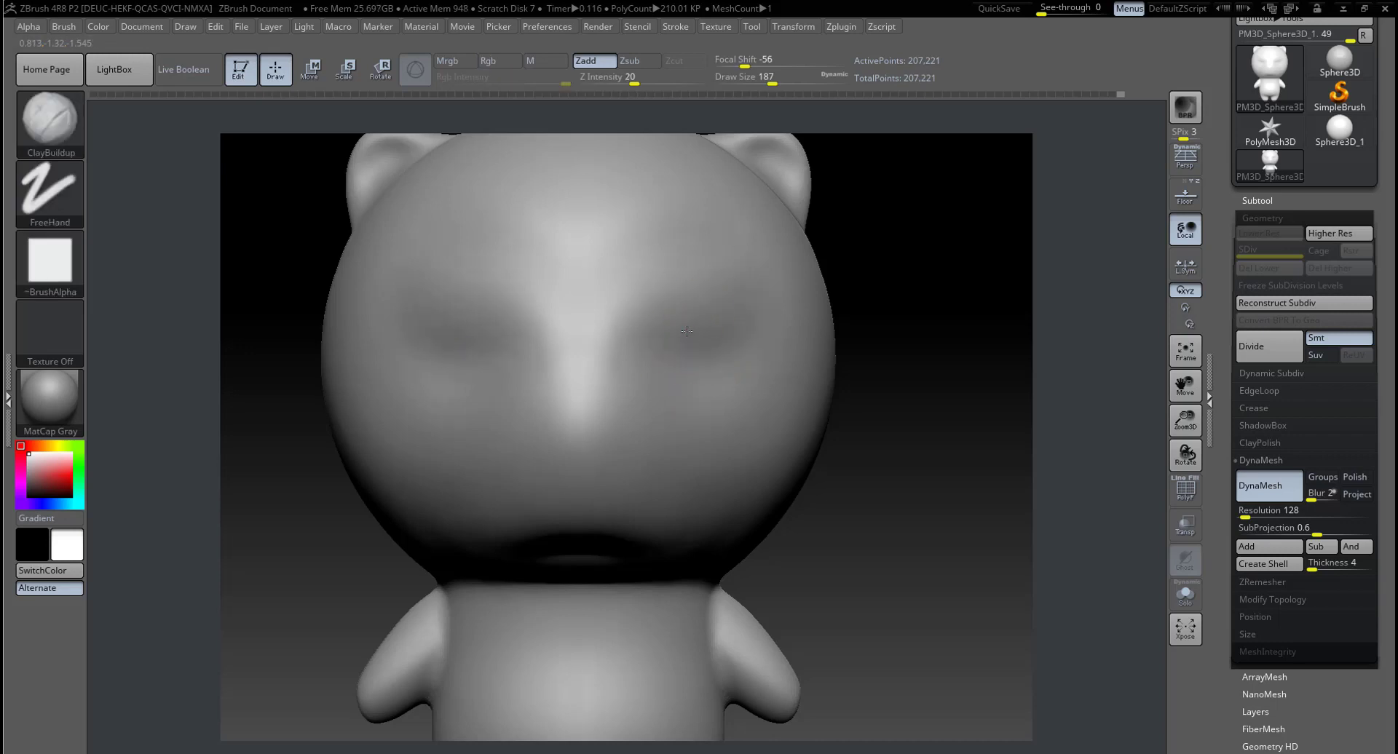
{"action": "left_click_drag", "start_coordinate": [676, 318], "coordinate": [717, 315]}
{"action": "left_click_drag", "start_coordinate": [673, 348], "coordinate": [717, 344]}
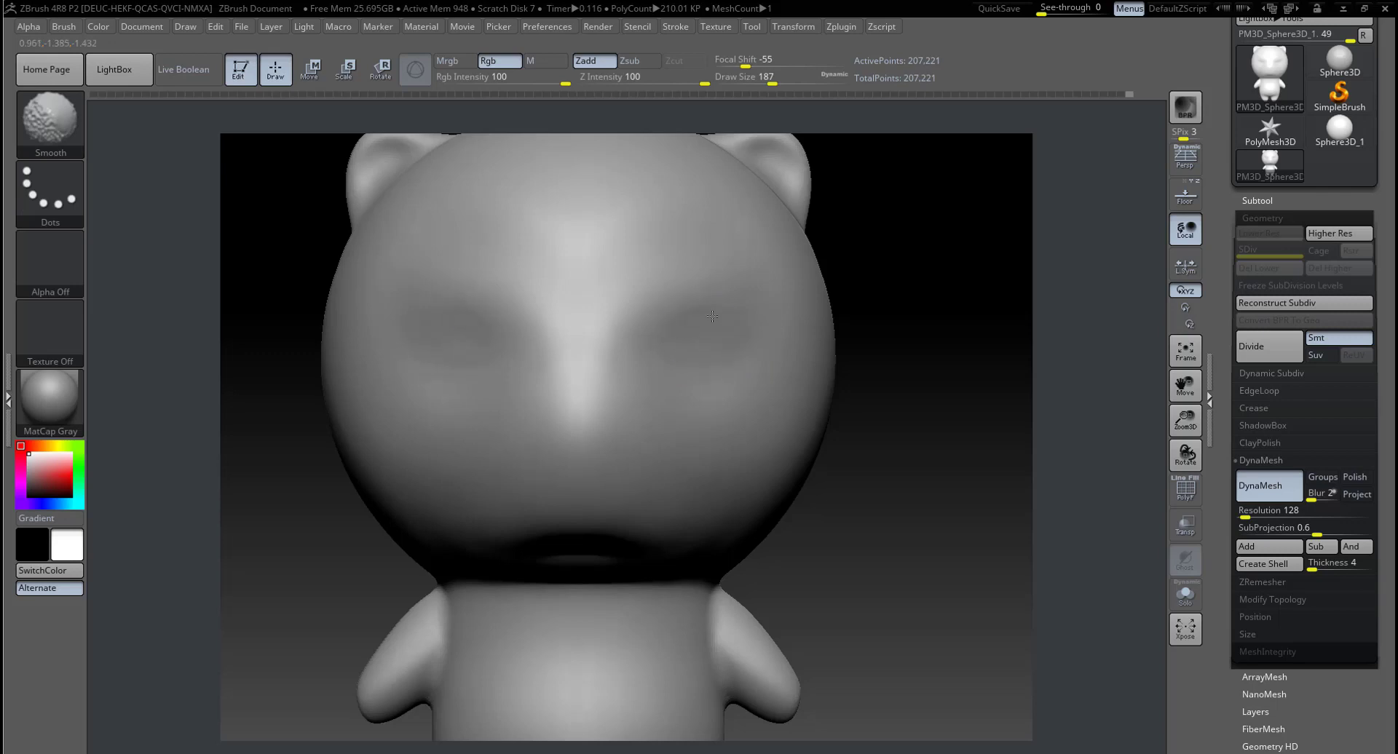
{"action": "mouse_move", "coordinate": [964, 393]}
{"action": "left_mouse_down"}
{"action": "mouse_move", "coordinate": [823, 442]}
{"action": "mouse_move", "coordinate": [900, 432]}
{"action": "left_mouse_up"}
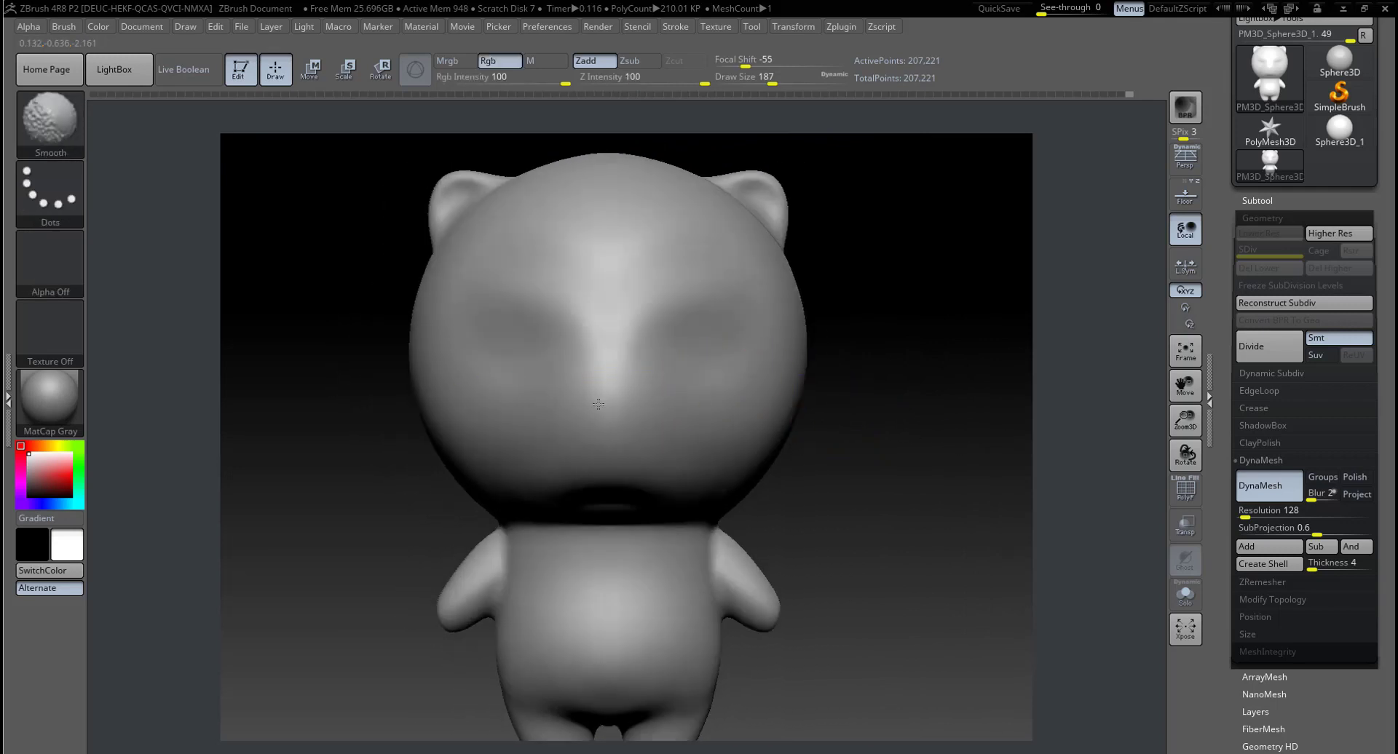
{"action": "mouse_move", "coordinate": [586, 375]}
{"action": "left_mouse_down"}
{"action": "mouse_move", "coordinate": [561, 410]}
{"action": "mouse_move", "coordinate": [619, 427]}
{"action": "left_mouse_up"}
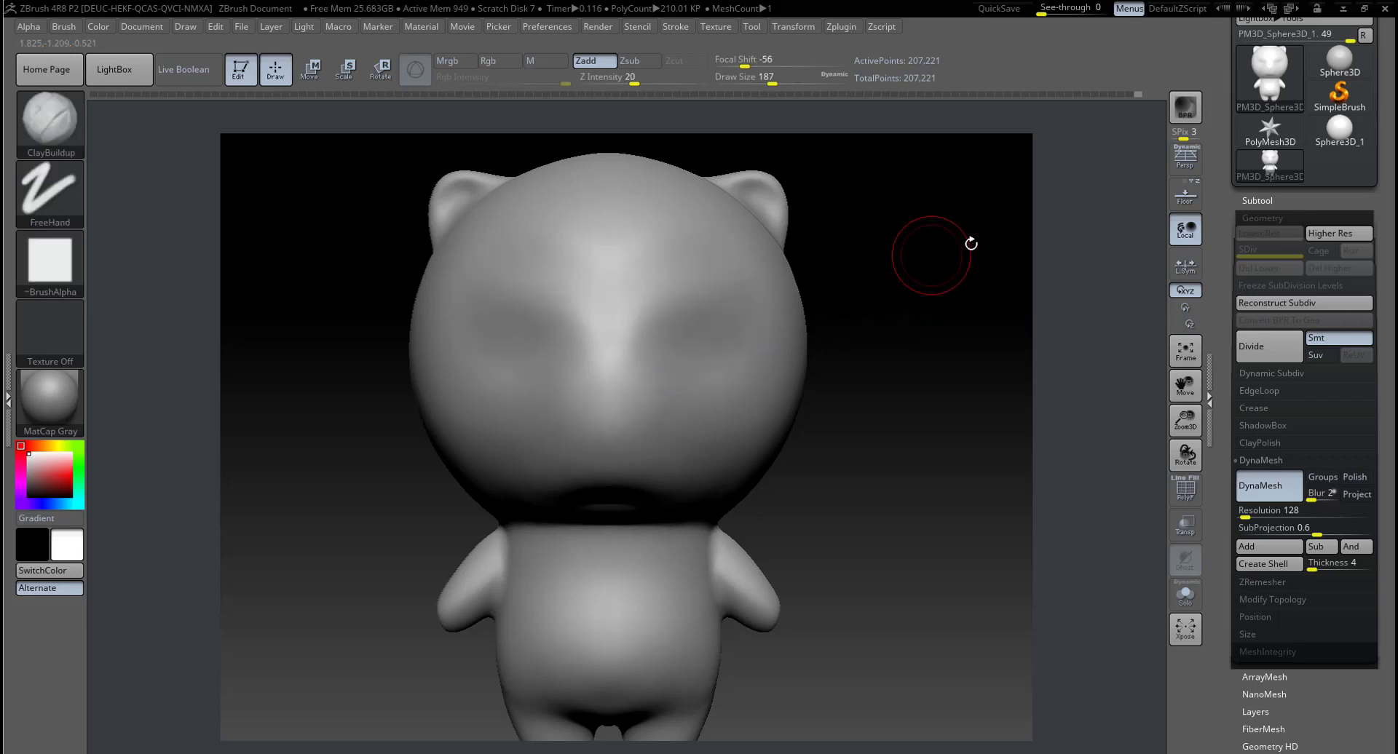
{"action": "left_click", "coordinate": [1185, 206]}
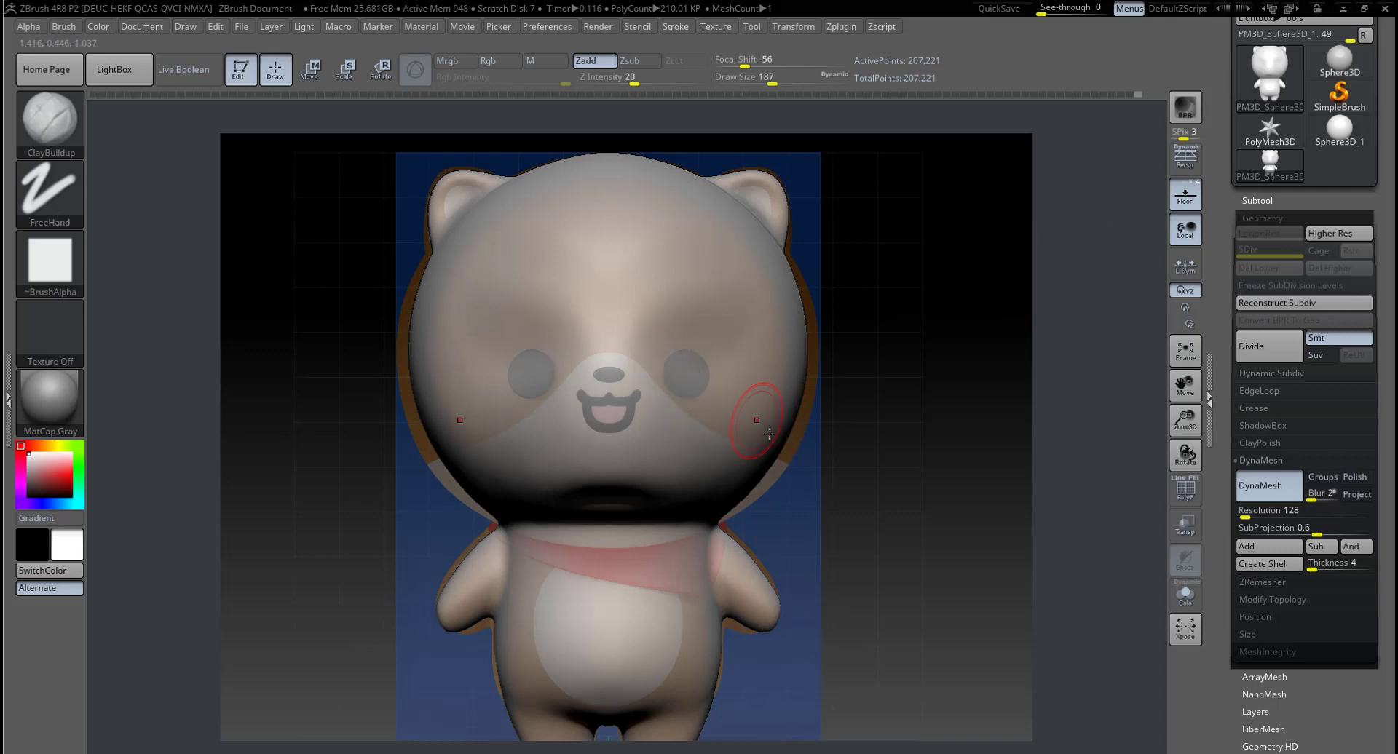
{"action": "left_click_drag", "start_coordinate": [849, 455], "coordinate": [871, 458]}
{"action": "left_click_drag", "start_coordinate": [874, 439], "coordinate": [882, 430]}
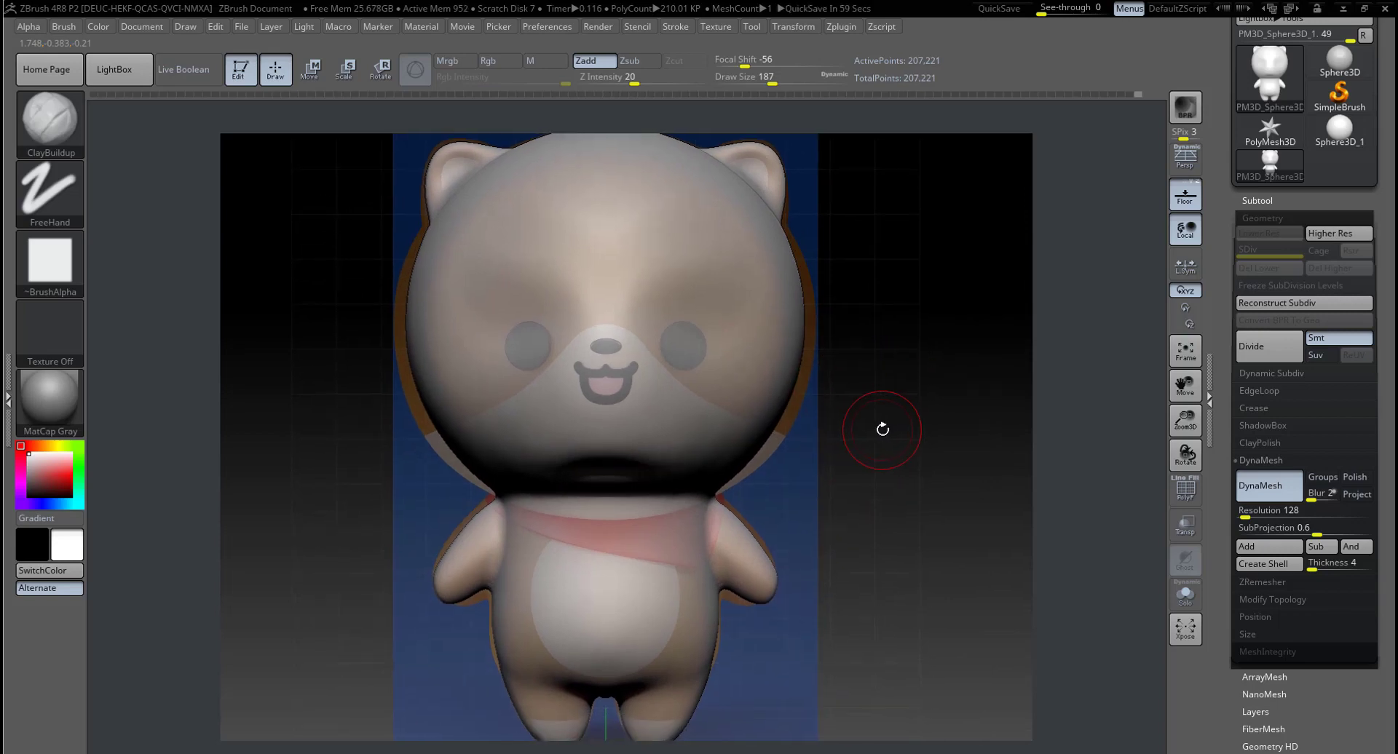
{"action": "left_click", "coordinate": [1194, 228]}
{"action": "left_click", "coordinate": [1185, 195]}
{"action": "mouse_move", "coordinate": [886, 437]}
{"action": "left_mouse_down"}
{"action": "mouse_move", "coordinate": [796, 480]}
{"action": "mouse_move", "coordinate": [676, 627]}
{"action": "left_mouse_up"}
{"action": "key", "text": "shift"}
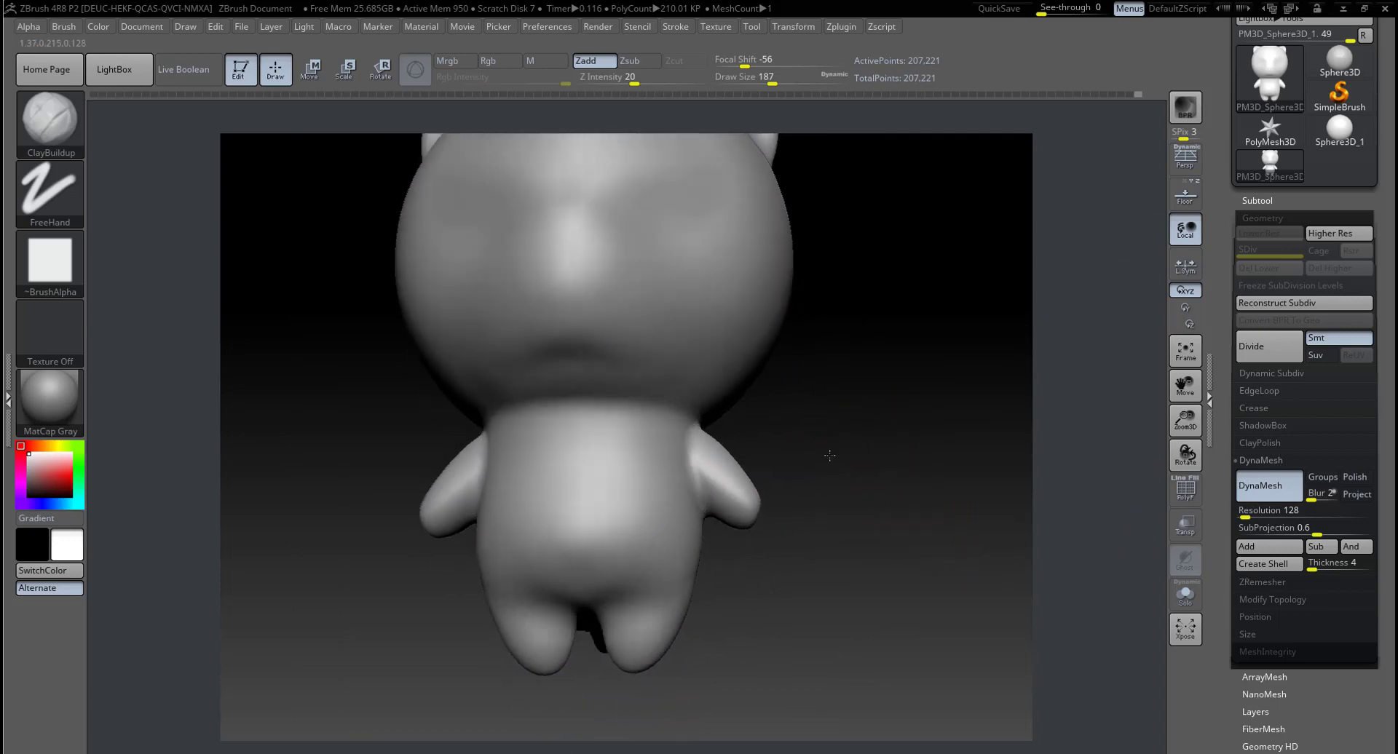
Step: Inspect the body topology with the PolyF wireframe from several angles, then hide it
{"action": "left_click_drag", "start_coordinate": [883, 406], "coordinate": [1143, 473]}
{"action": "left_click", "coordinate": [1185, 489]}
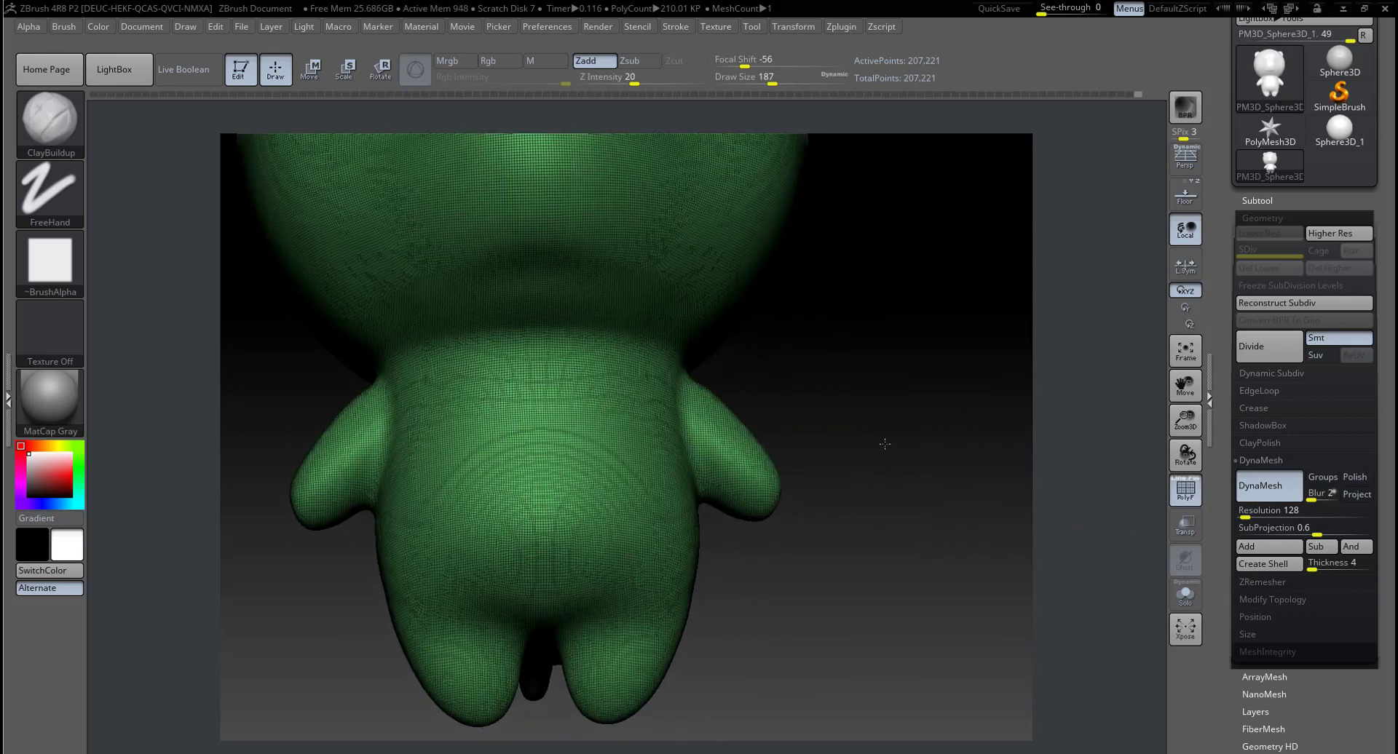
{"action": "mouse_move", "coordinate": [1185, 420]}
{"action": "left_mouse_down"}
{"action": "mouse_move", "coordinate": [938, 626]}
{"action": "mouse_move", "coordinate": [561, 529]}
{"action": "mouse_move", "coordinate": [782, 608]}
{"action": "left_mouse_up"}
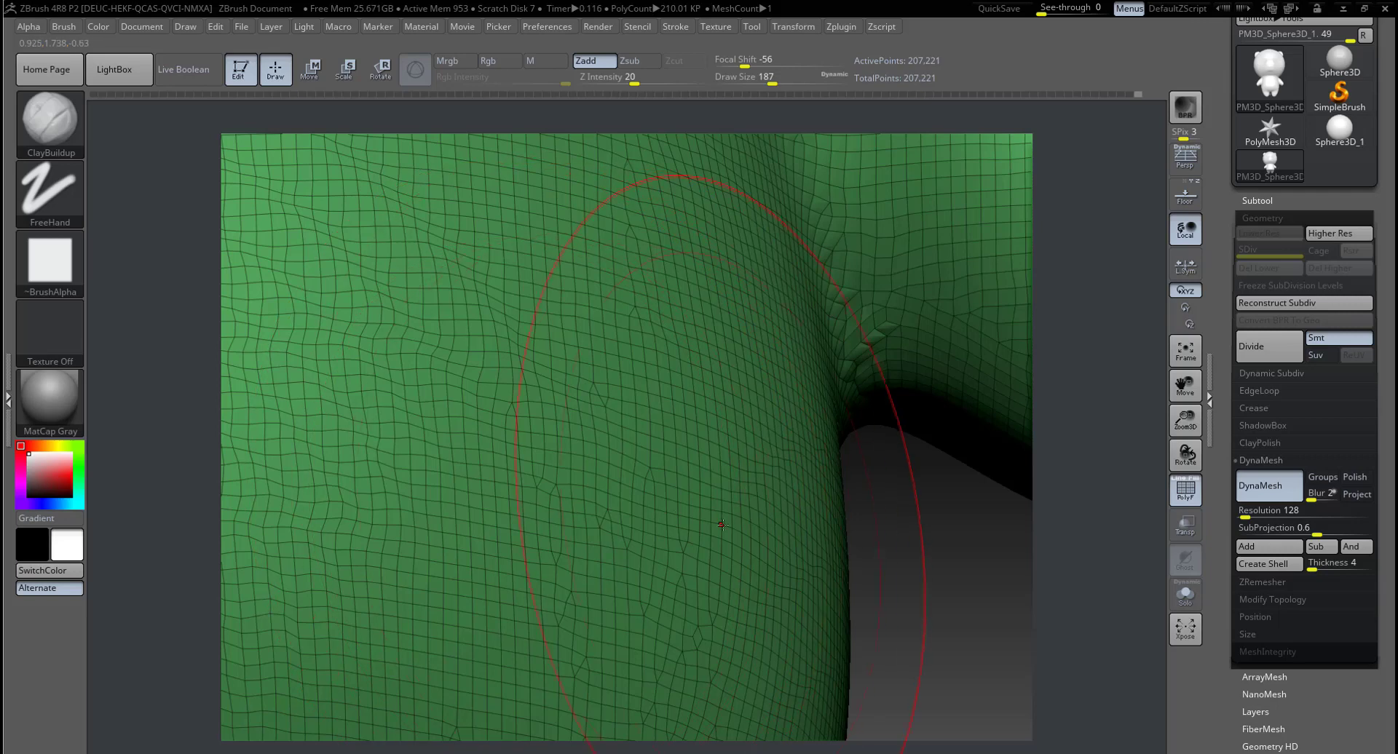
{"action": "key", "text": "f"}
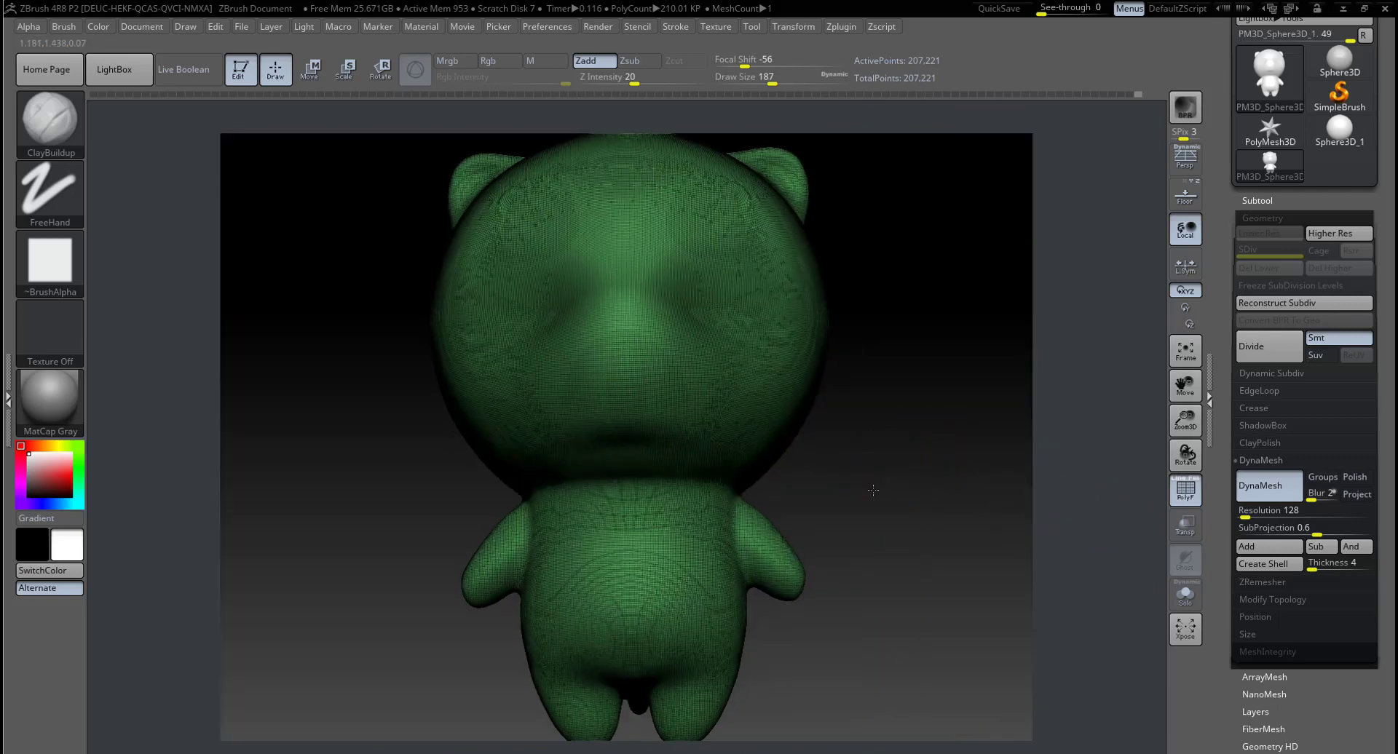
{"action": "mouse_move", "coordinate": [880, 524]}
{"action": "left_mouse_down"}
{"action": "mouse_move", "coordinate": [874, 498]}
{"action": "mouse_move", "coordinate": [869, 560]}
{"action": "mouse_move", "coordinate": [877, 510]}
{"action": "mouse_move", "coordinate": [913, 565]}
{"action": "mouse_move", "coordinate": [903, 524]}
{"action": "left_mouse_up"}
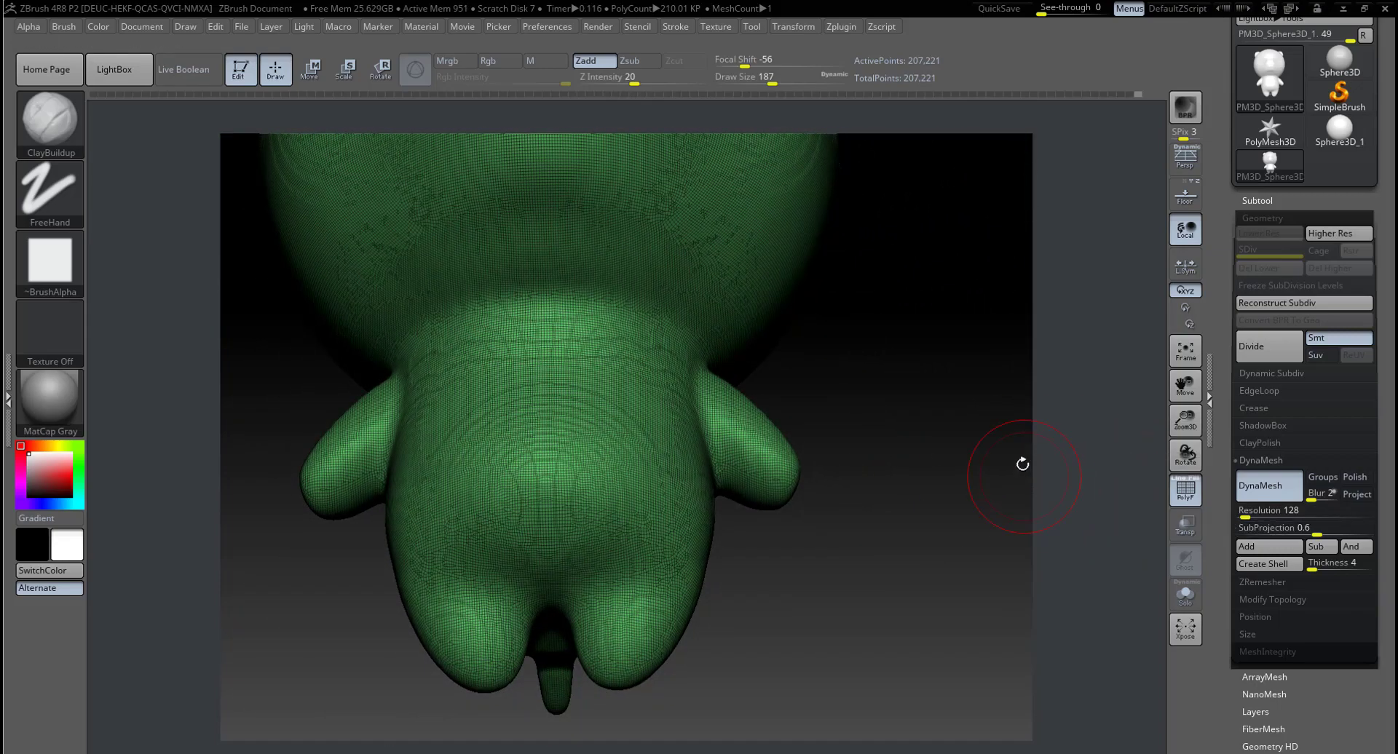
{"action": "left_click_drag", "start_coordinate": [928, 409], "coordinate": [962, 442]}
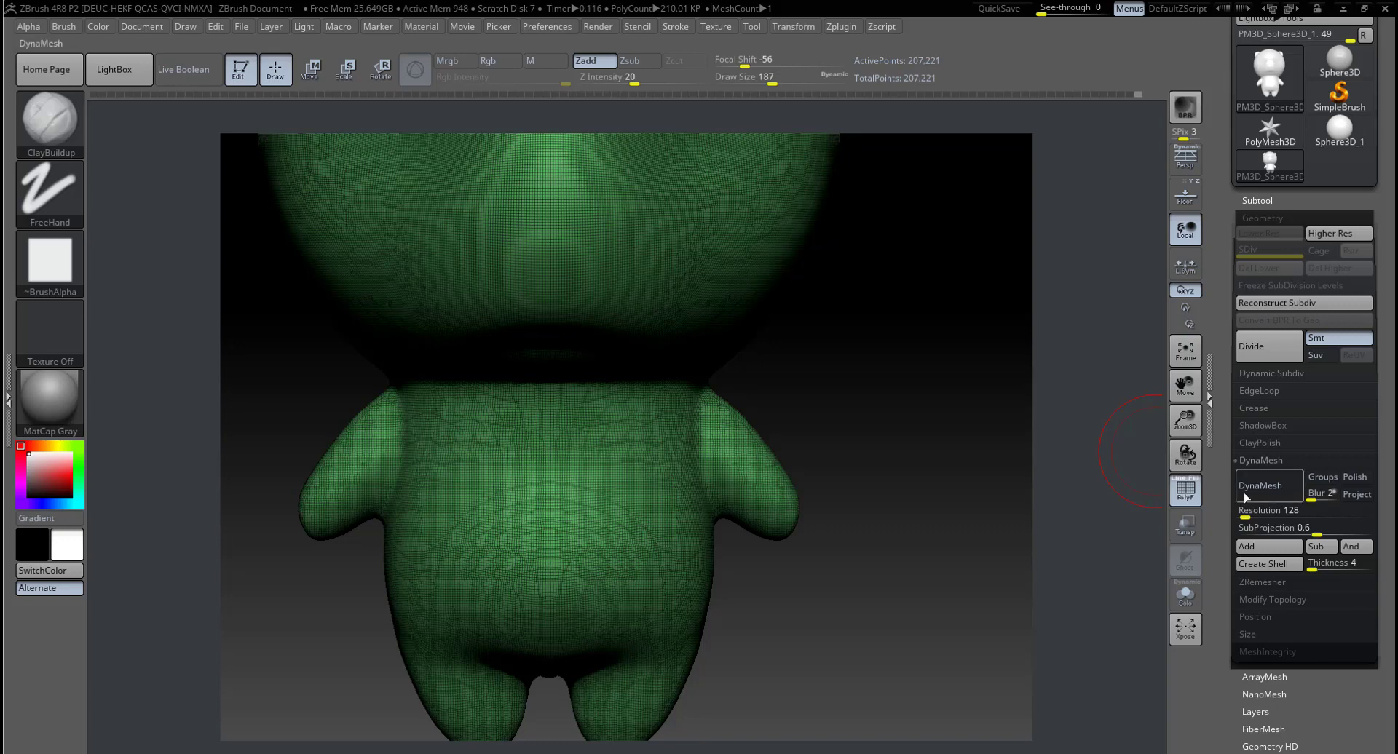
{"action": "left_click", "coordinate": [1182, 502]}
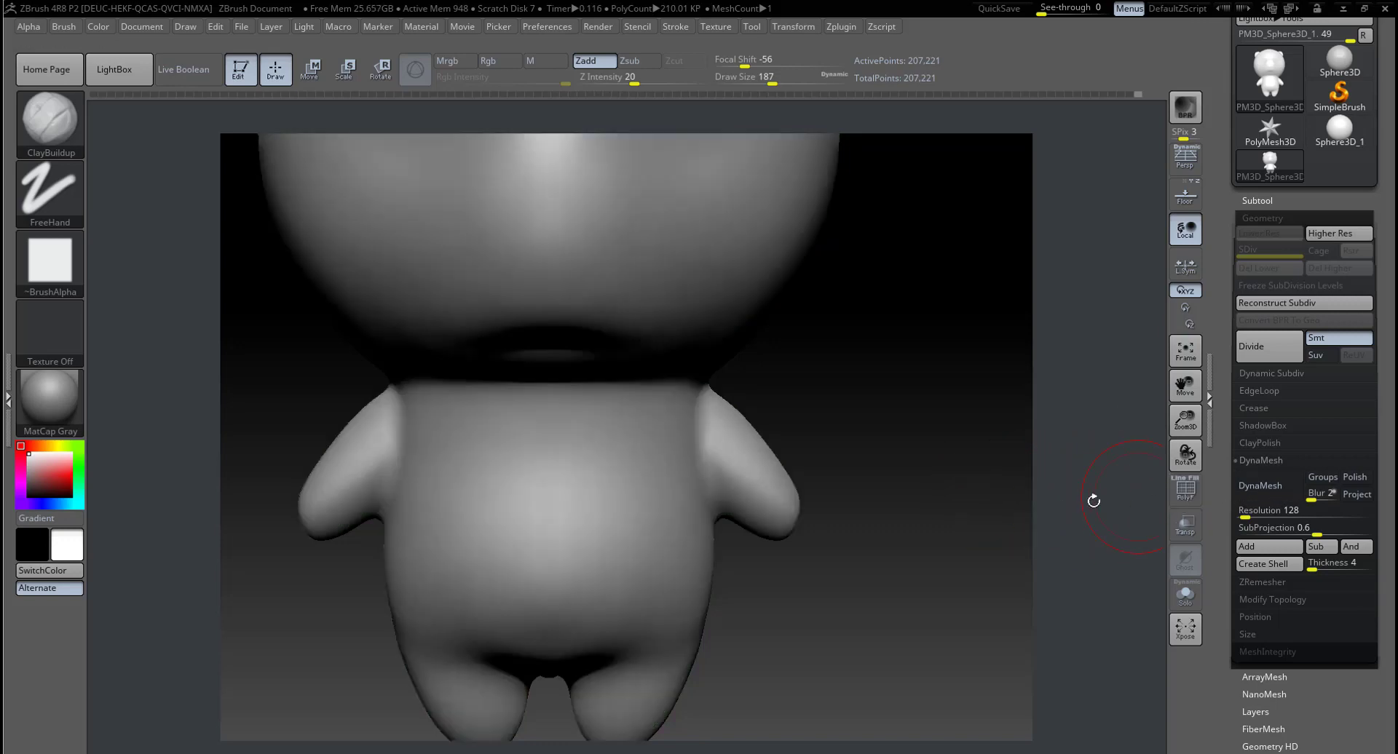
{"action": "mouse_move", "coordinate": [1092, 499]}
{"action": "left_mouse_down"}
{"action": "mouse_move", "coordinate": [947, 550]}
{"action": "mouse_move", "coordinate": [1092, 466]}
{"action": "left_mouse_up"}
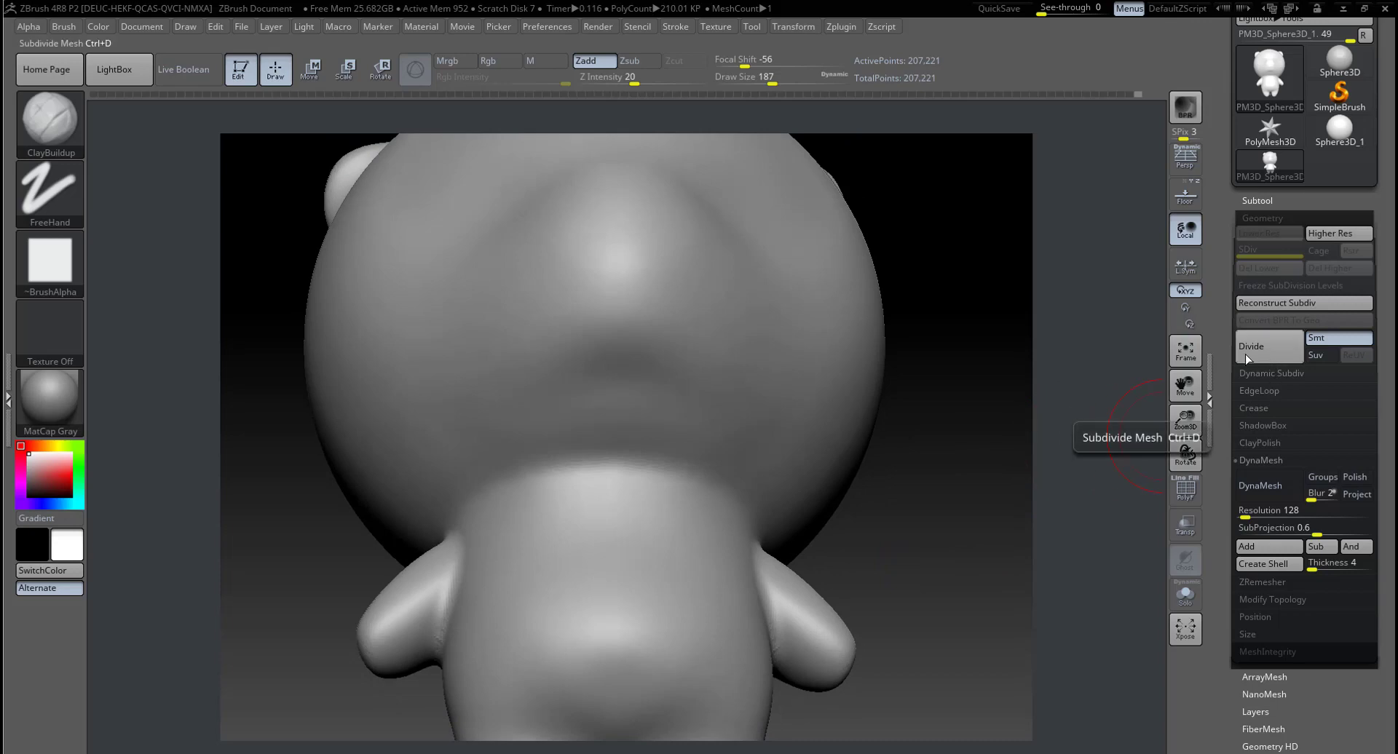
Step: Divide the mesh once to level 2 (834,460 points), check its wireframe, and enable Floor
{"action": "left_click", "coordinate": [1265, 351]}
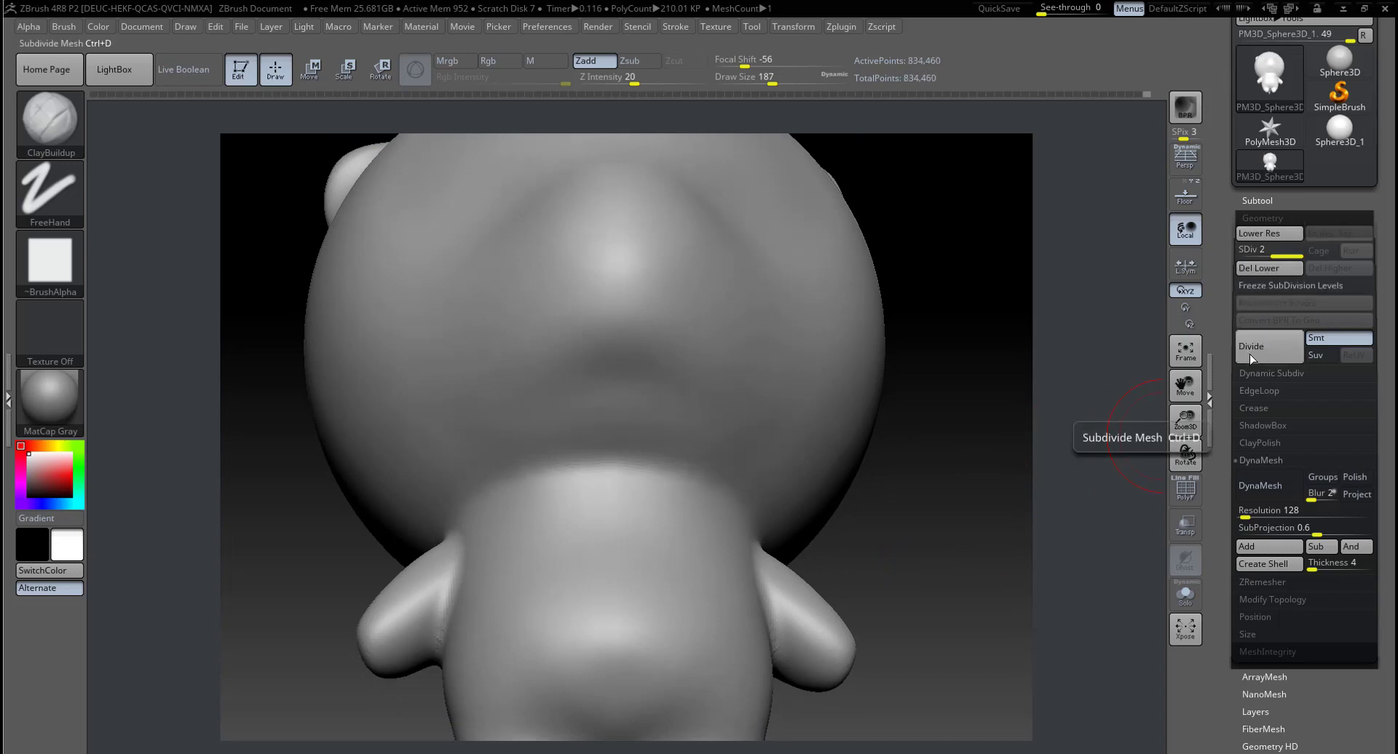
{"action": "left_click", "coordinate": [1186, 490]}
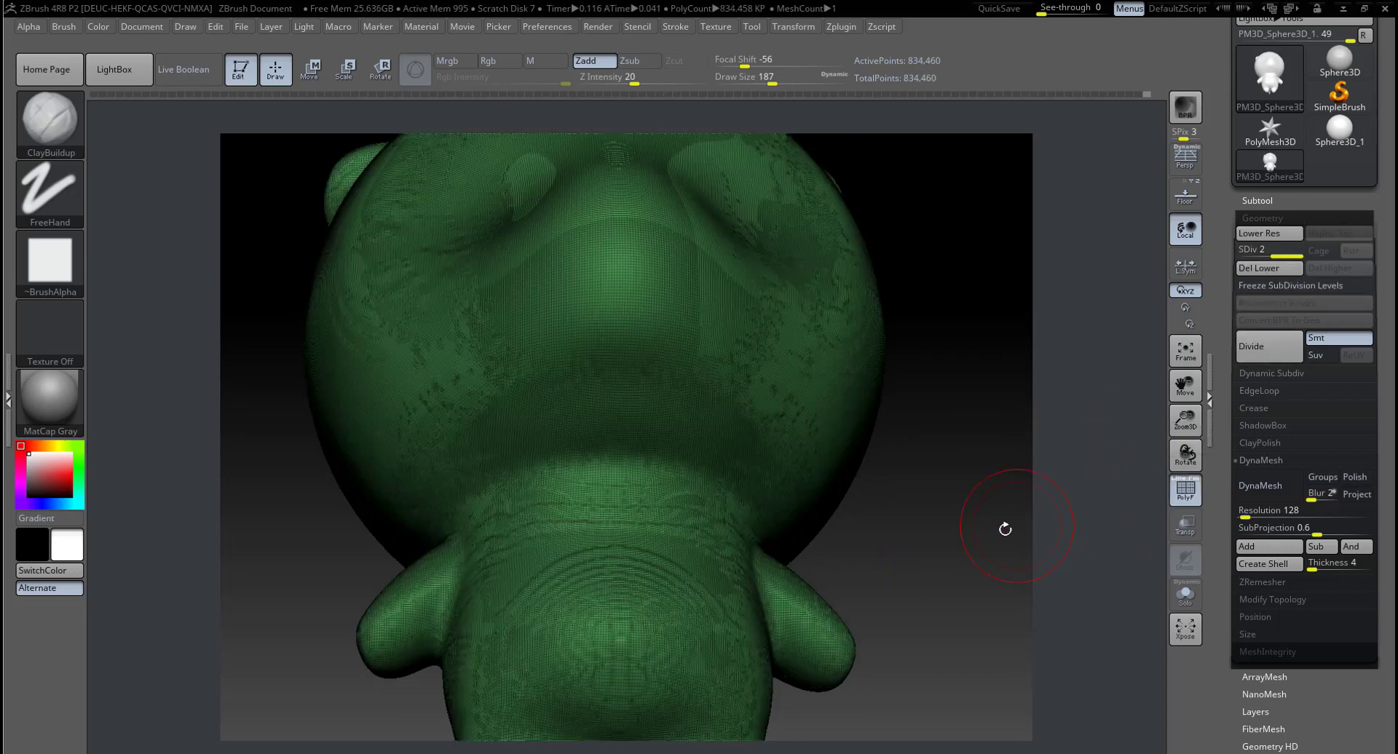
{"action": "mouse_move", "coordinate": [1004, 531]}
{"action": "left_mouse_down"}
{"action": "mouse_move", "coordinate": [936, 456]}
{"action": "mouse_move", "coordinate": [954, 728]}
{"action": "mouse_move", "coordinate": [943, 524]}
{"action": "left_mouse_up"}
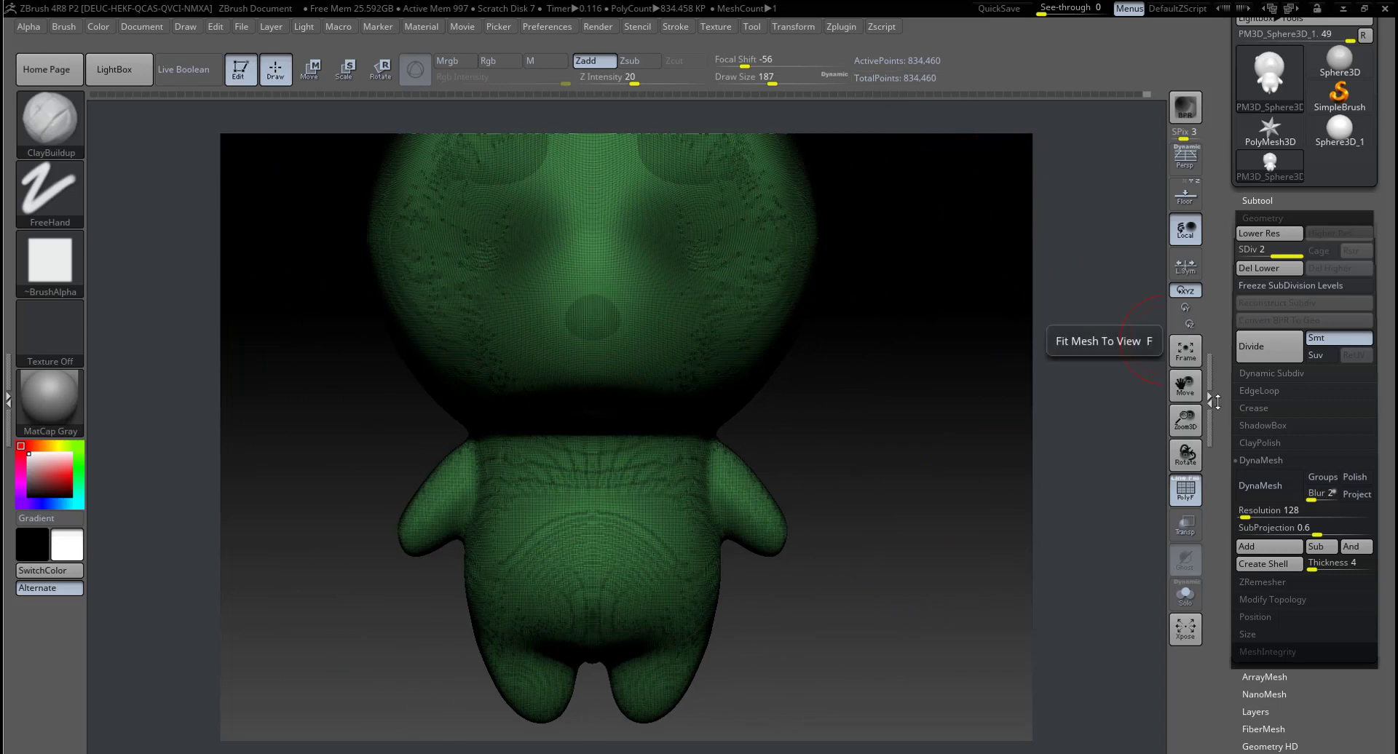
{"action": "left_click", "coordinate": [1183, 501]}
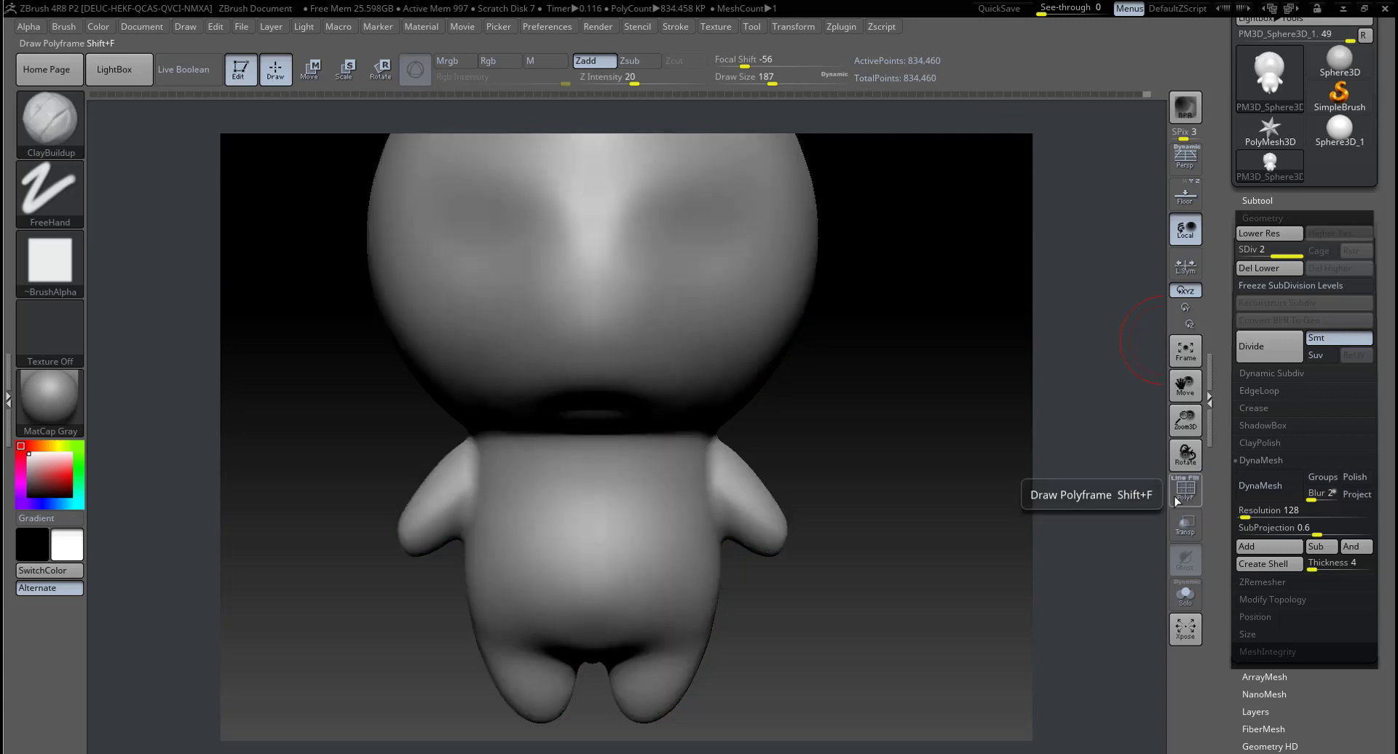
{"action": "left_click", "coordinate": [1181, 202]}
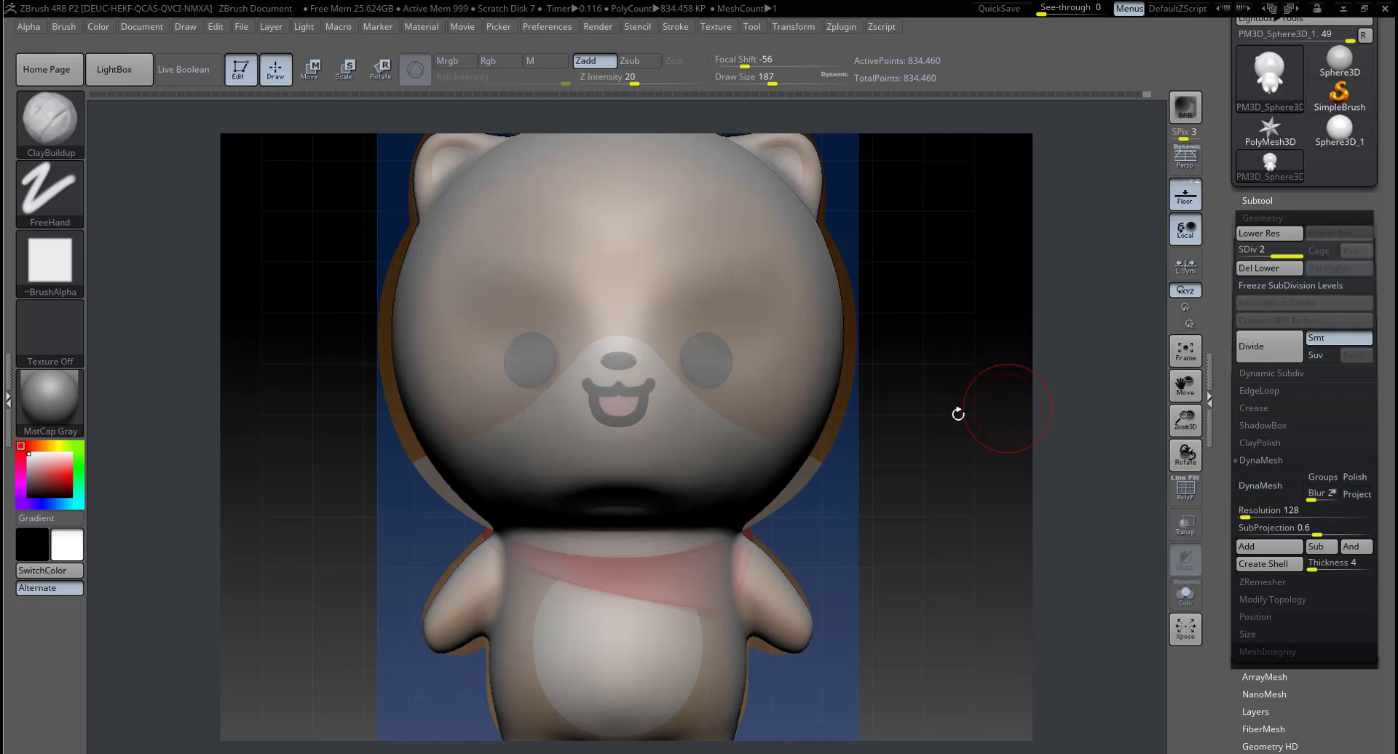
Step: Append a Sphere3D subtool (PM3D_Sphere3D_2) and make it the active subtool
{"action": "left_click_drag", "start_coordinate": [957, 409], "coordinate": [961, 385]}
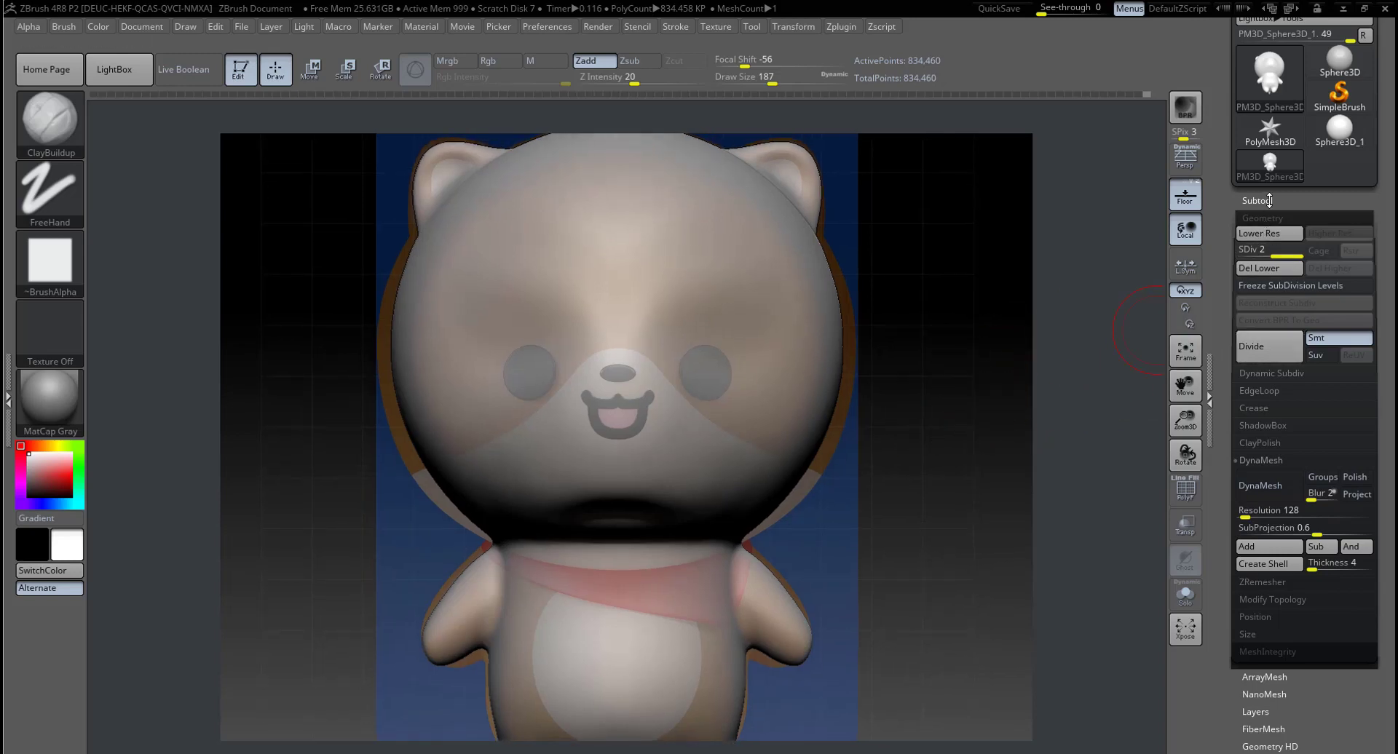
{"action": "left_click", "coordinate": [1268, 201]}
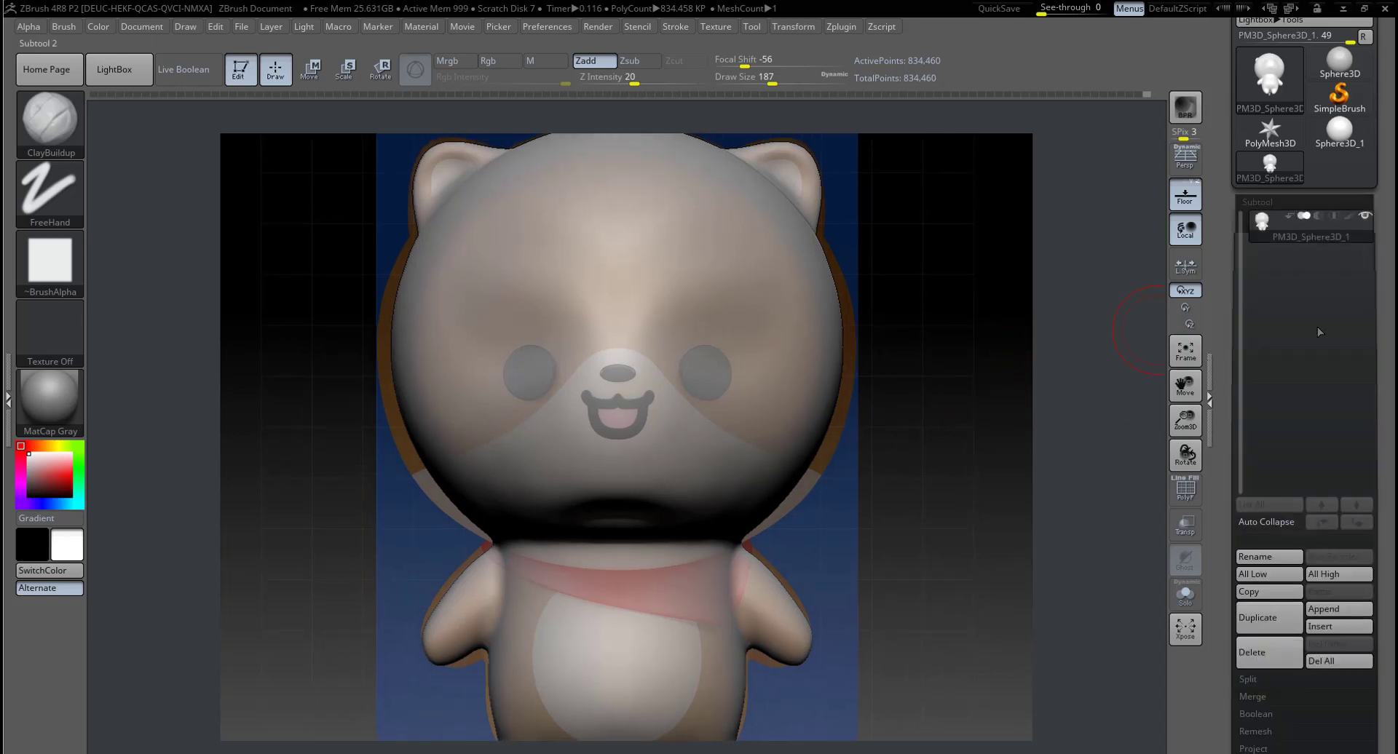
{"action": "left_click", "coordinate": [1321, 610]}
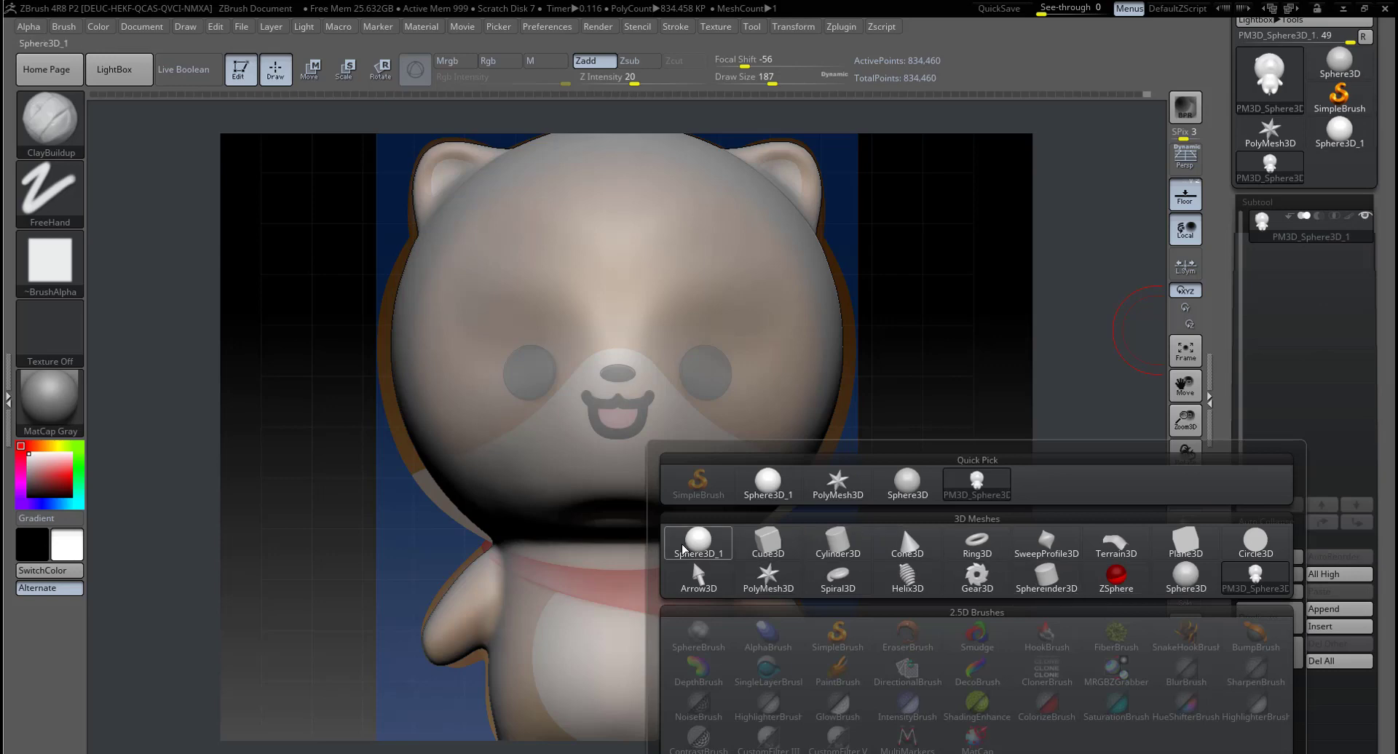
{"action": "left_click", "coordinate": [701, 542]}
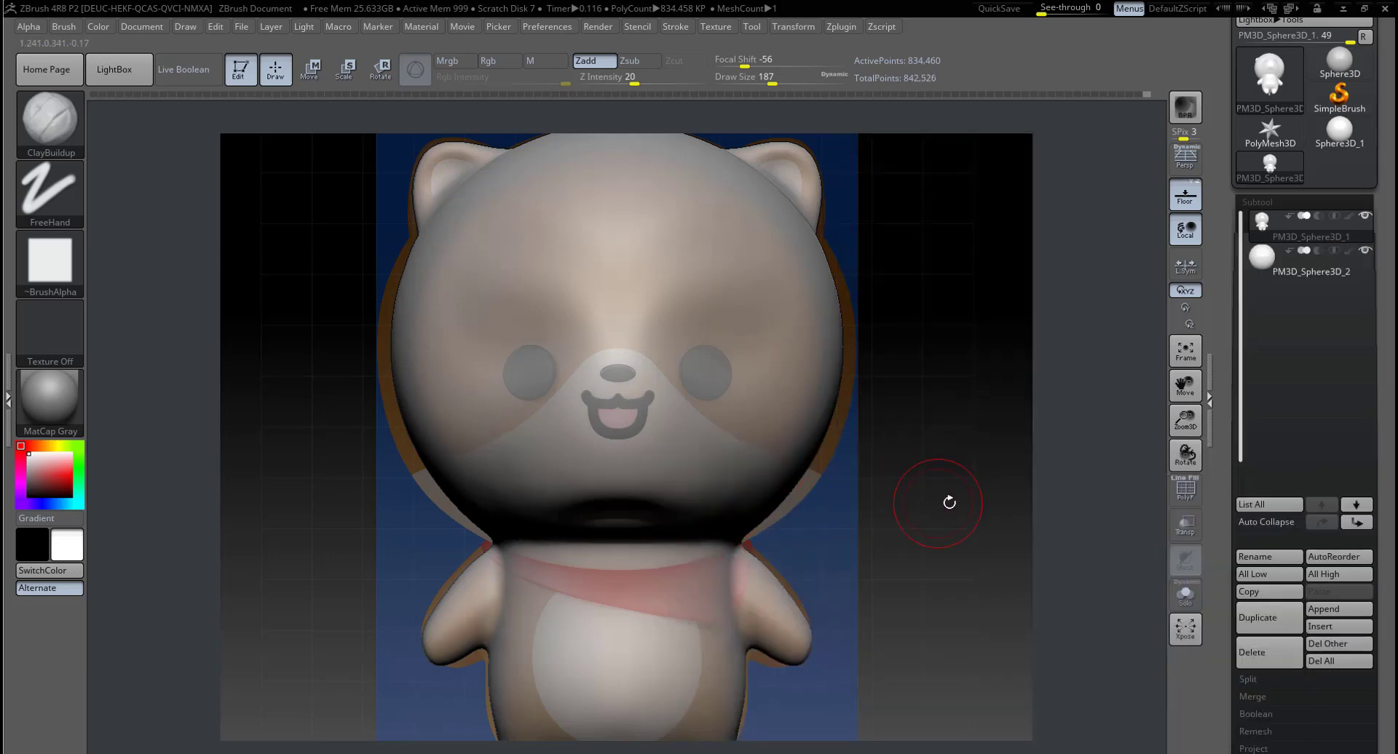
{"action": "left_click", "coordinate": [1266, 265]}
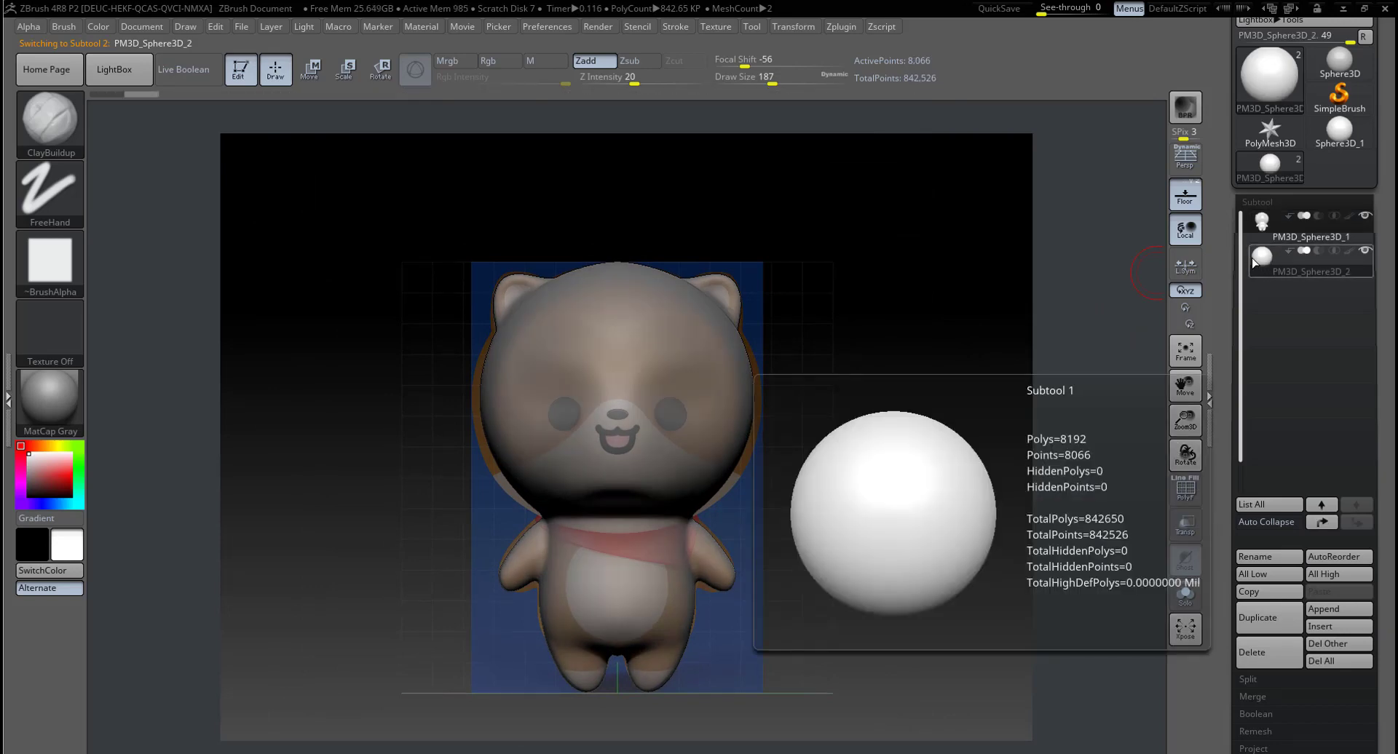
Step: Move the new sphere onto one eye spot on the bear's face
{"action": "key", "text": "w"}
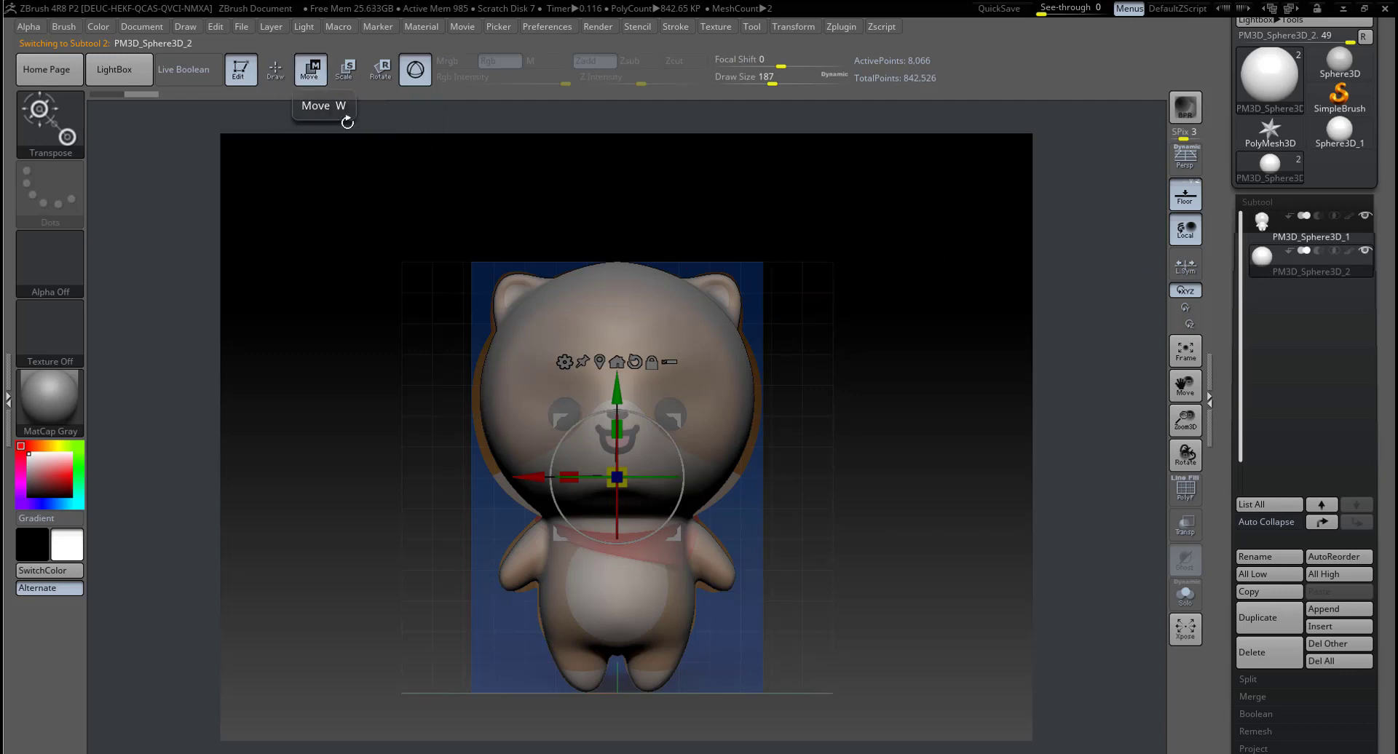
{"action": "mouse_move", "coordinate": [683, 466]}
{"action": "left_mouse_down"}
{"action": "mouse_move", "coordinate": [685, 413]}
{"action": "mouse_move", "coordinate": [892, 477]}
{"action": "mouse_move", "coordinate": [847, 428]}
{"action": "mouse_move", "coordinate": [532, 423]}
{"action": "mouse_move", "coordinate": [557, 446]}
{"action": "left_mouse_up"}
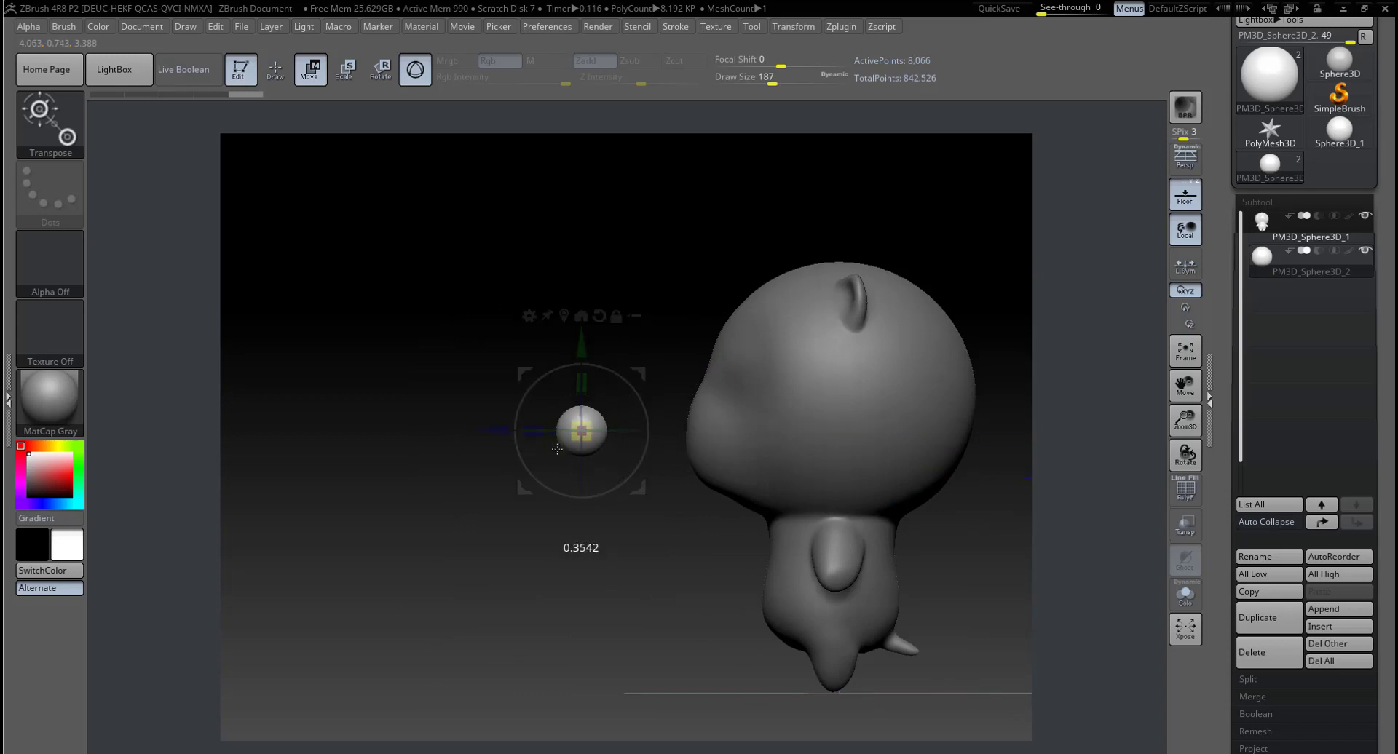
{"action": "mouse_move", "coordinate": [895, 502]}
{"action": "left_mouse_down"}
{"action": "mouse_move", "coordinate": [848, 508]}
{"action": "mouse_move", "coordinate": [925, 508]}
{"action": "left_mouse_up"}
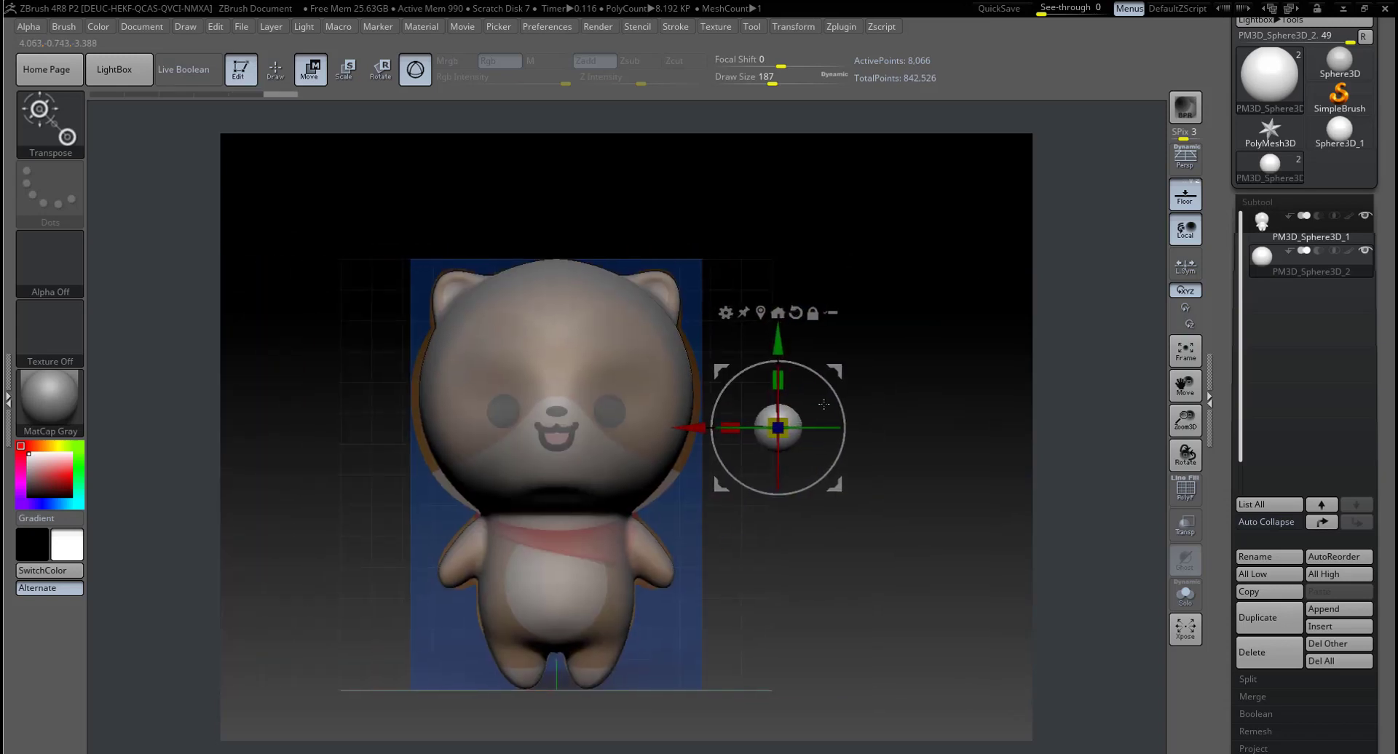
{"action": "left_click_drag", "start_coordinate": [832, 370], "coordinate": [685, 363]}
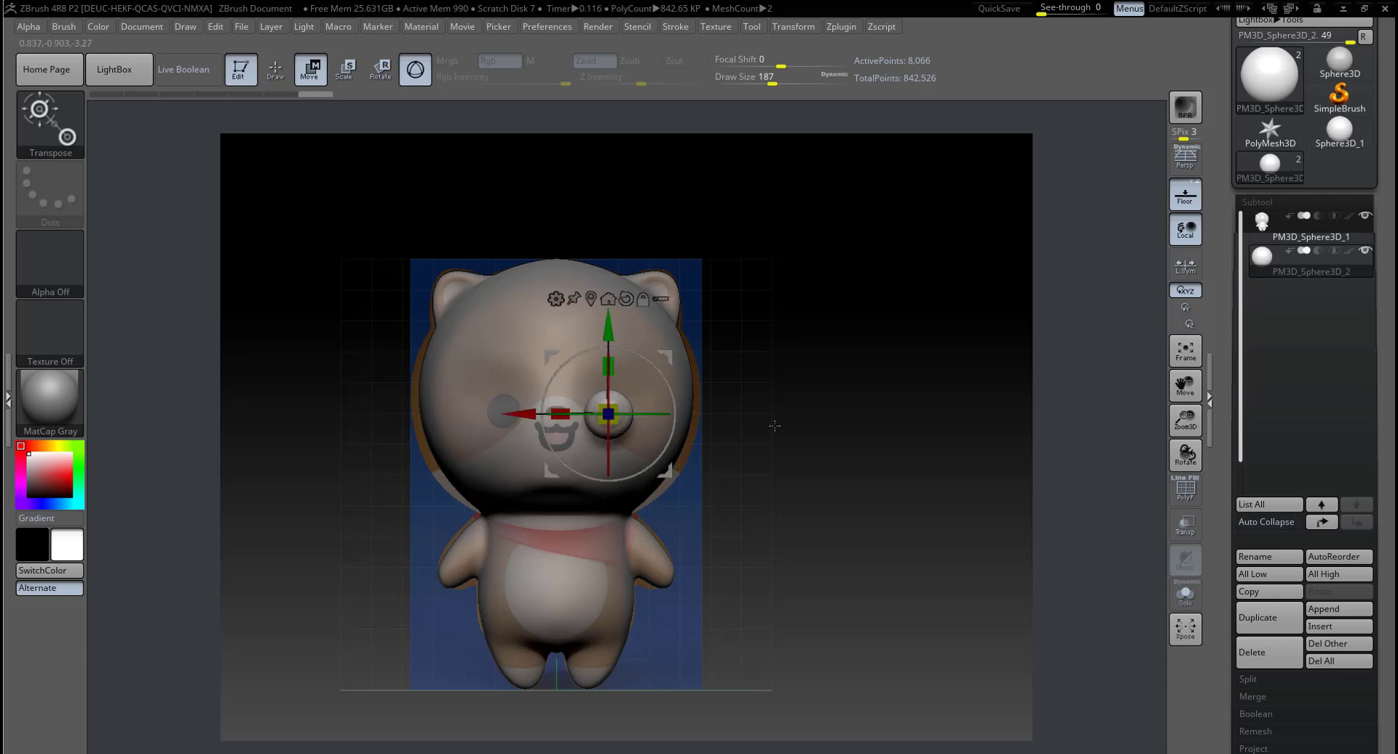
{"action": "scroll", "coordinate": [670, 356], "scroll_direction": "up", "scroll_amount": 3}
{"action": "scroll", "coordinate": [666, 356], "scroll_direction": "up", "scroll_amount": 3}
Step: Push the eye sphere back into the face and squash it into a thin disc
{"action": "left_click_drag", "start_coordinate": [666, 353], "coordinate": [679, 351]}
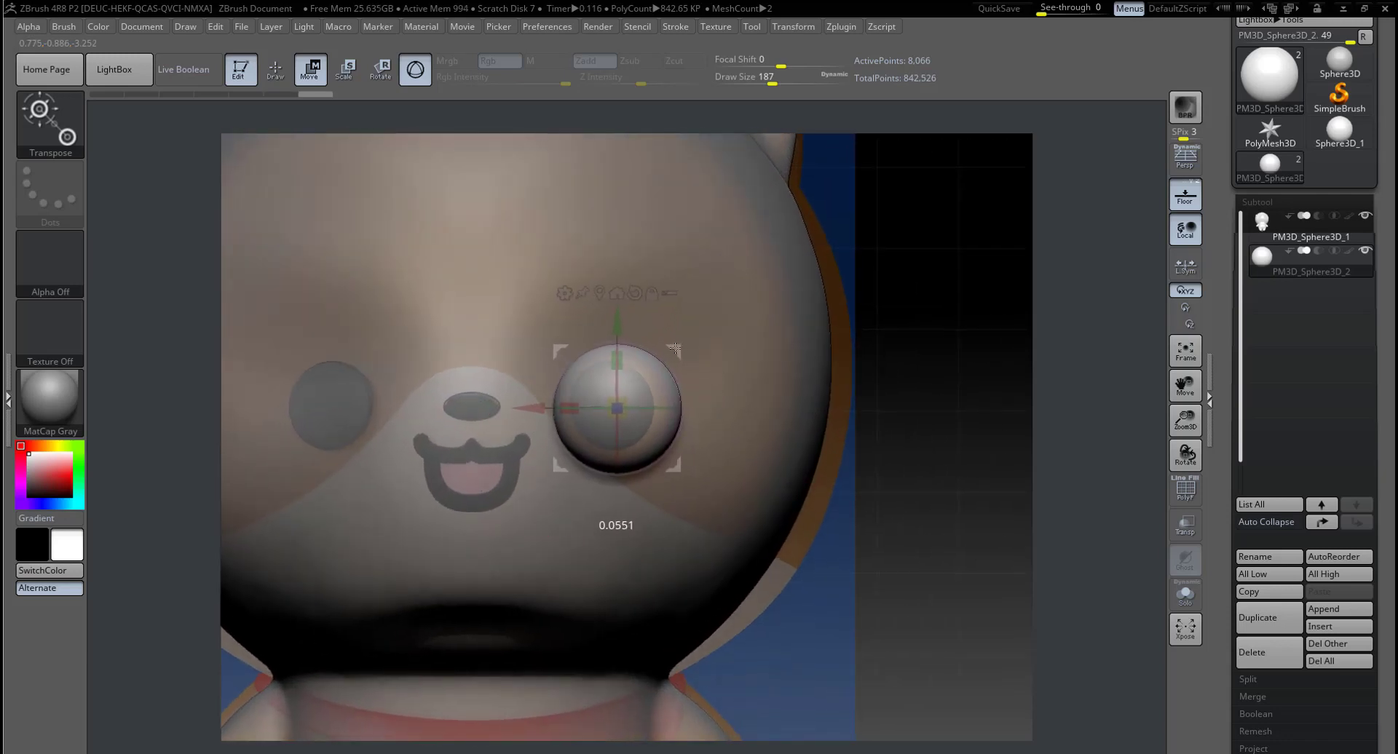
{"action": "left_click_drag", "start_coordinate": [679, 351], "coordinate": [672, 340]}
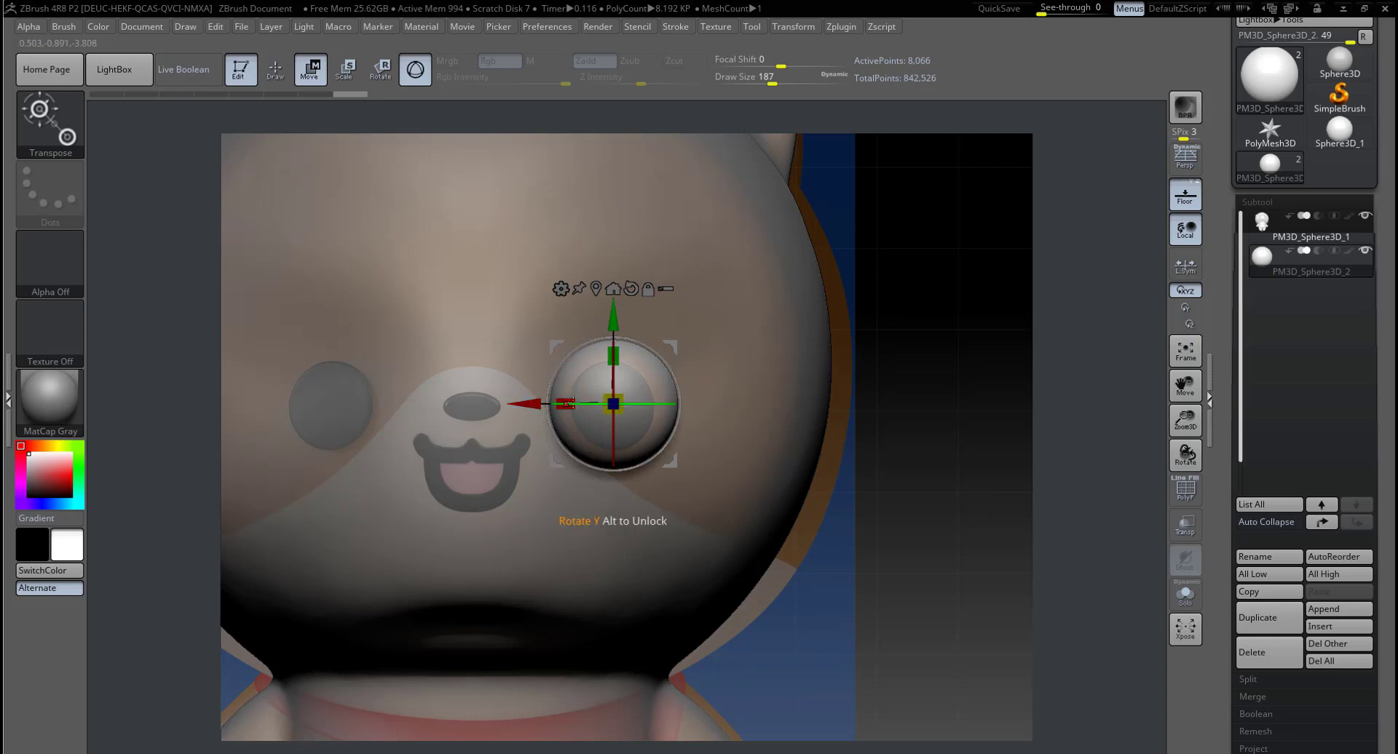
{"action": "left_click_drag", "start_coordinate": [613, 402], "coordinate": [615, 406]}
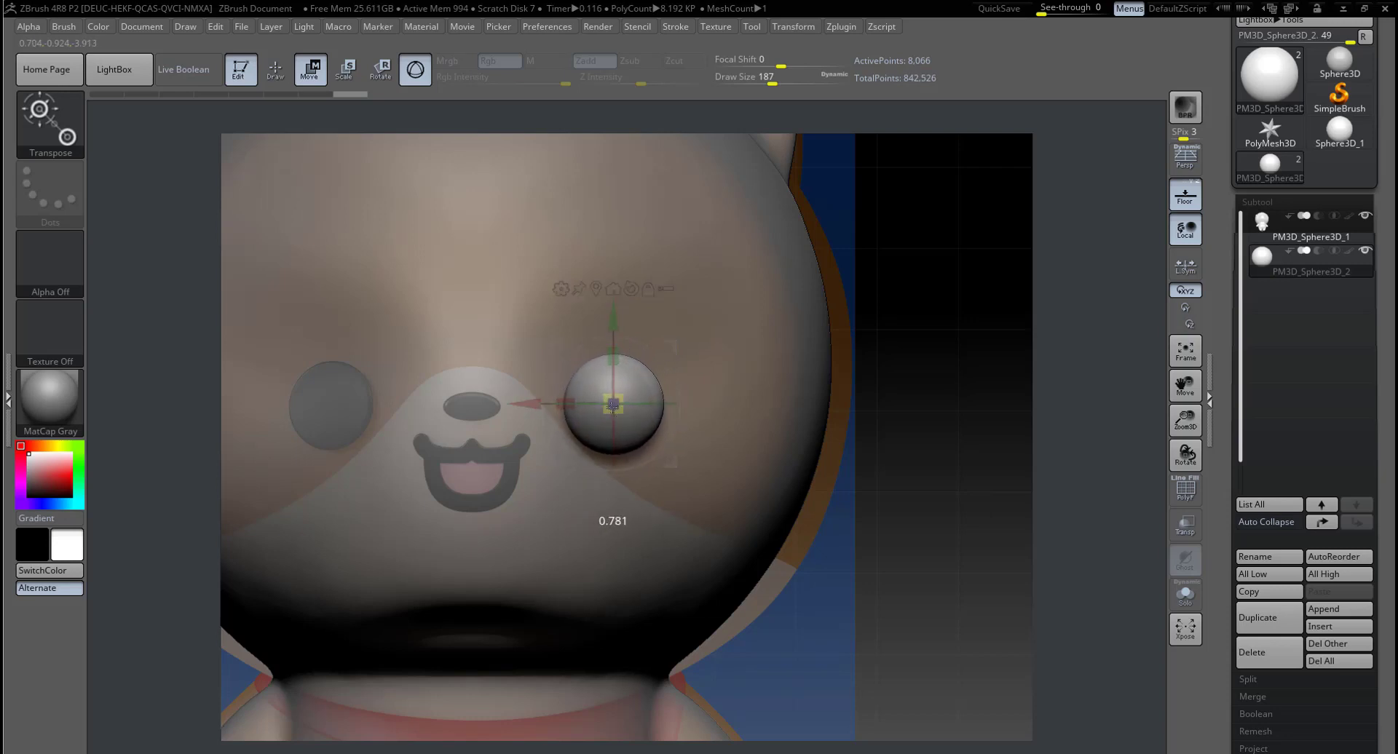
{"action": "left_click_drag", "start_coordinate": [674, 348], "coordinate": [675, 349]}
{"action": "mouse_move", "coordinate": [594, 401]}
{"action": "left_mouse_down"}
{"action": "mouse_move", "coordinate": [637, 425]}
{"action": "mouse_move", "coordinate": [576, 404]}
{"action": "mouse_move", "coordinate": [597, 408]}
{"action": "left_mouse_up"}
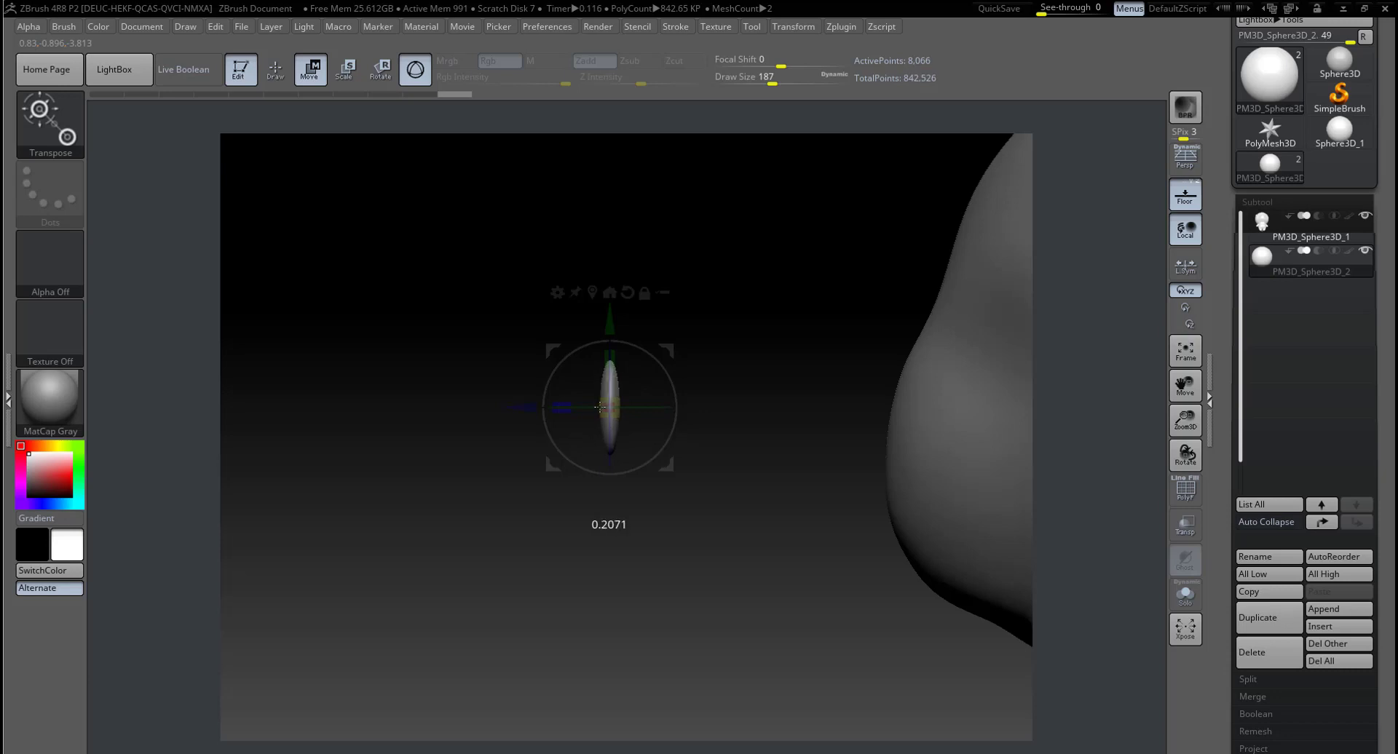
{"action": "left_click_drag", "start_coordinate": [600, 407], "coordinate": [637, 408]}
{"action": "key", "text": "ctrl+z"}
Step: Rotate the eye disc to follow the face curve and enlarge it slightly
{"action": "mouse_move", "coordinate": [759, 462]}
{"action": "left_mouse_down"}
{"action": "mouse_move", "coordinate": [848, 465]}
{"action": "mouse_move", "coordinate": [830, 470]}
{"action": "left_mouse_up"}
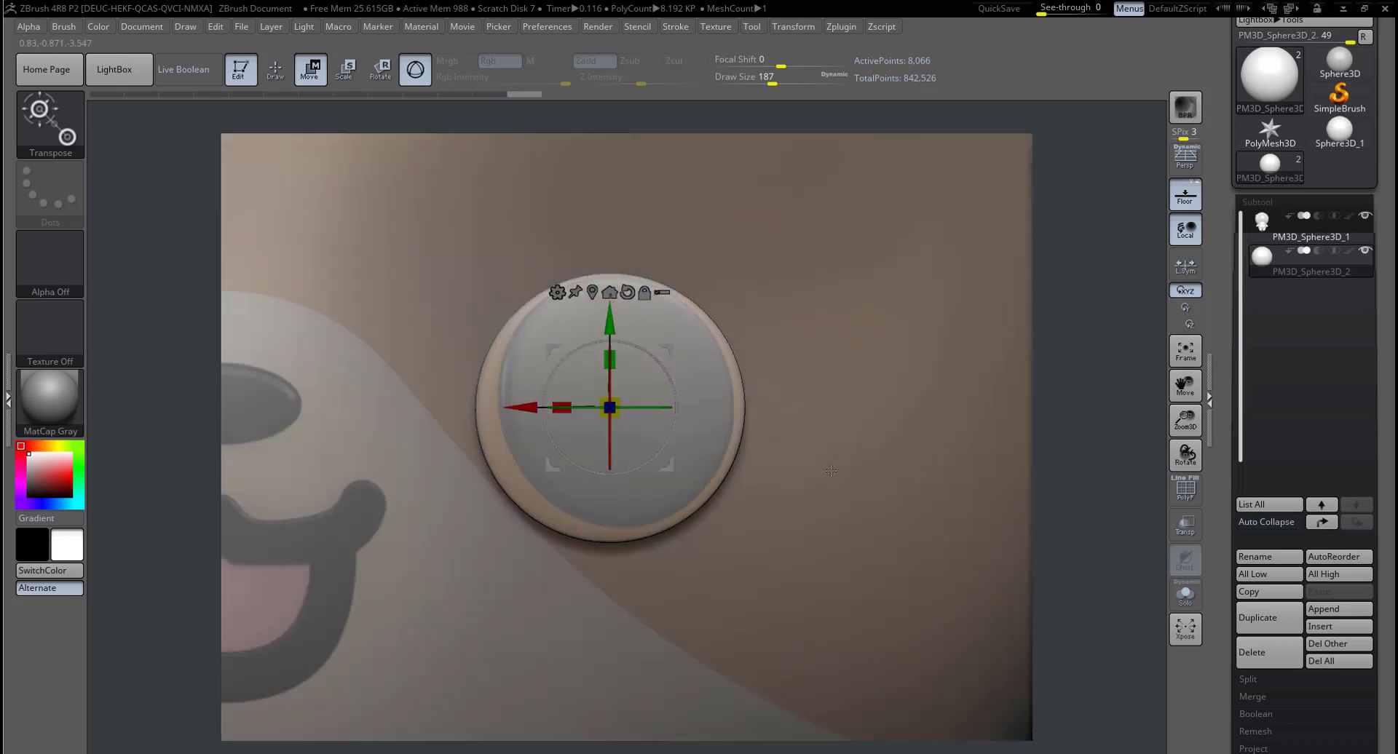
{"action": "key", "text": "f"}
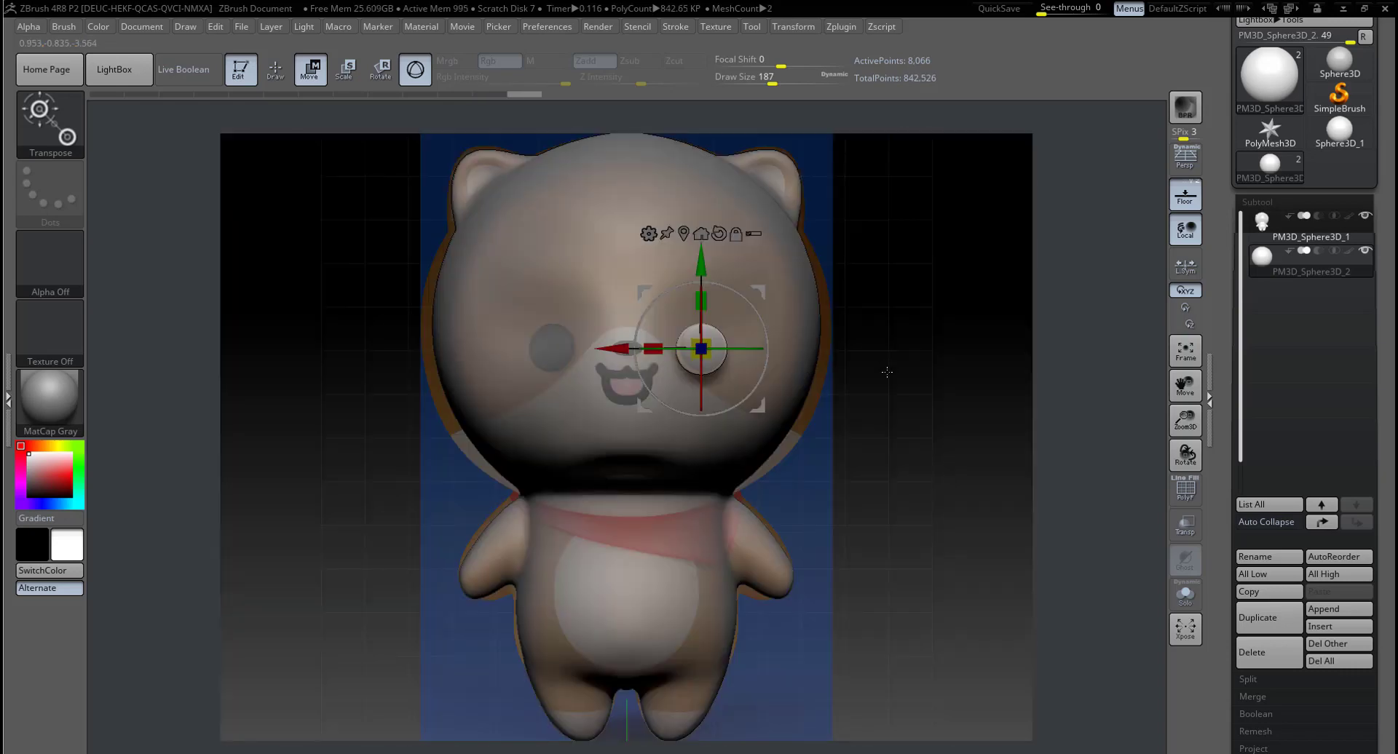
{"action": "mouse_move", "coordinate": [887, 372]}
{"action": "left_mouse_down"}
{"action": "mouse_move", "coordinate": [888, 512]}
{"action": "mouse_move", "coordinate": [739, 405]}
{"action": "left_mouse_up"}
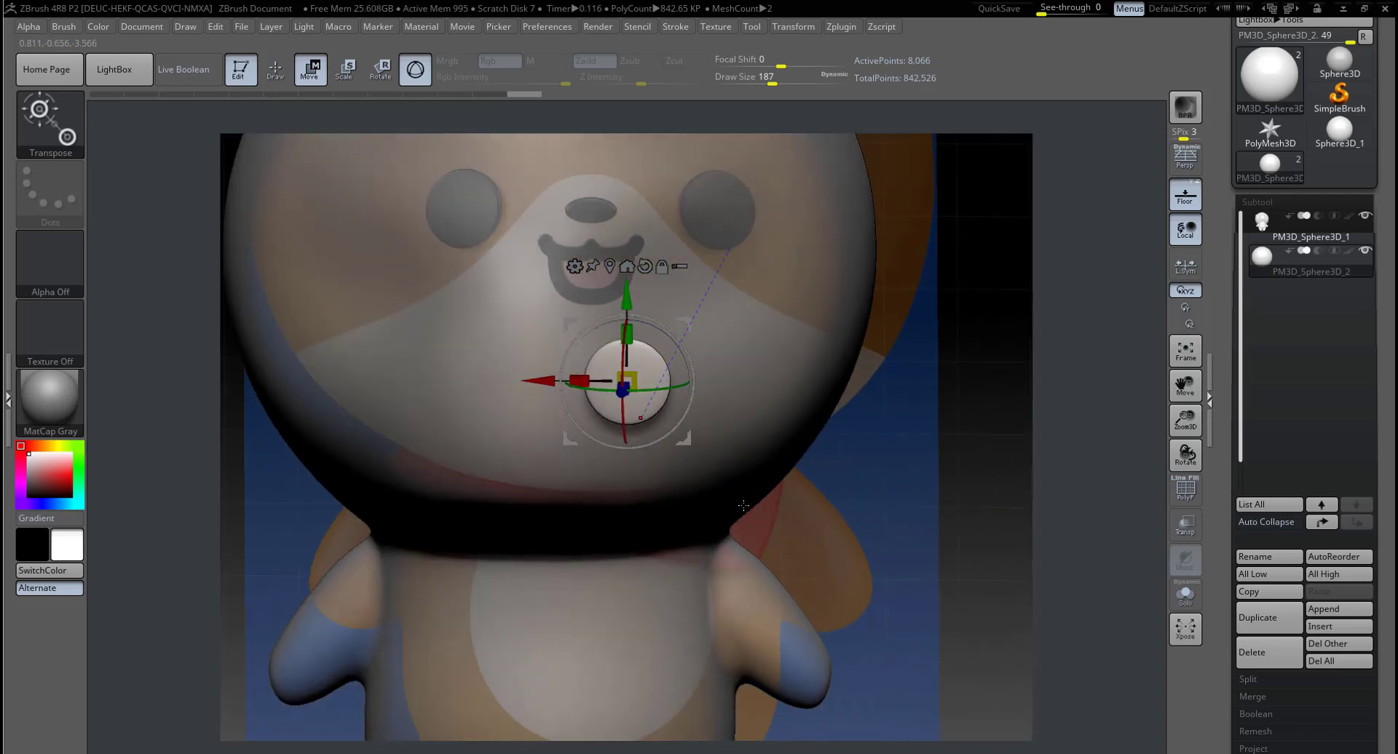
{"action": "mouse_move", "coordinate": [832, 498]}
{"action": "left_mouse_down"}
{"action": "mouse_move", "coordinate": [926, 474]}
{"action": "mouse_move", "coordinate": [860, 428]}
{"action": "mouse_move", "coordinate": [575, 386]}
{"action": "mouse_move", "coordinate": [878, 369]}
{"action": "mouse_move", "coordinate": [755, 382]}
{"action": "left_mouse_up"}
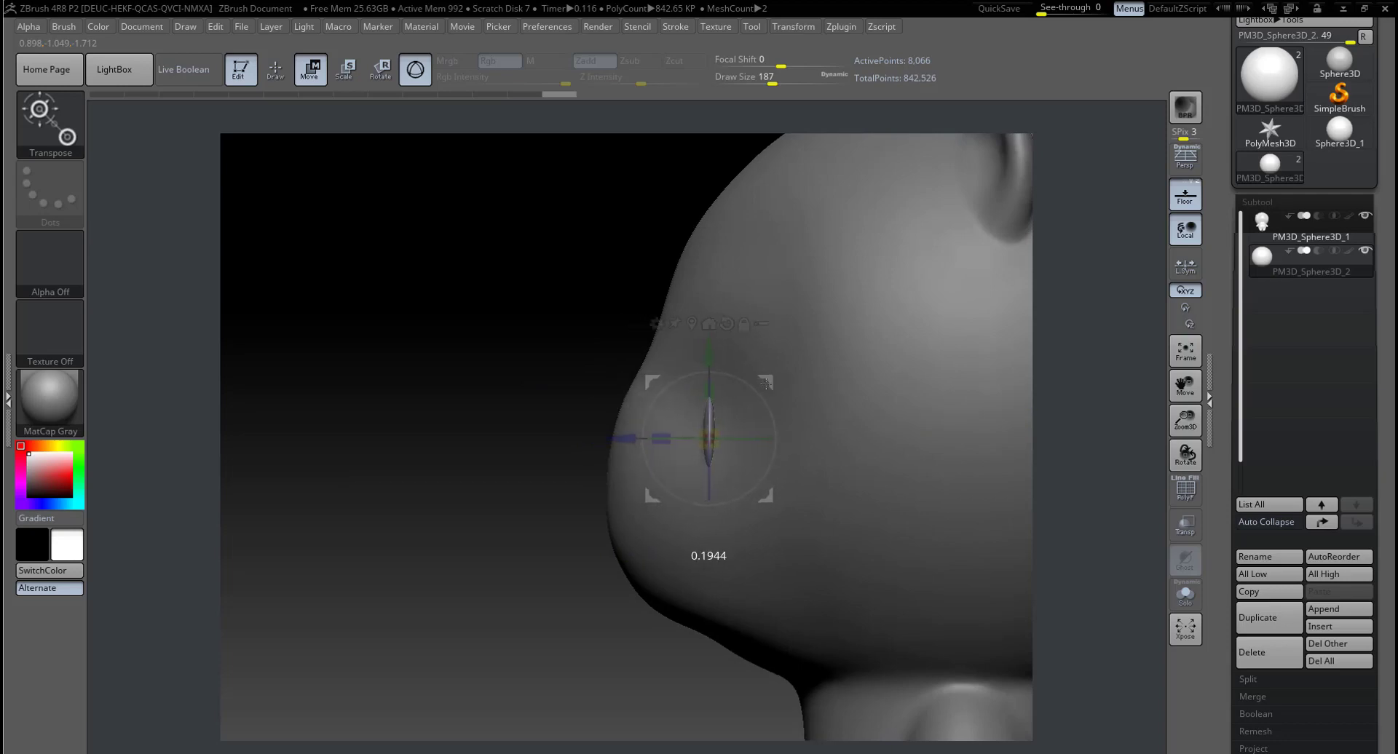
{"action": "mouse_move", "coordinate": [755, 382]}
{"action": "left_mouse_down"}
{"action": "mouse_move", "coordinate": [546, 439]}
{"action": "mouse_move", "coordinate": [663, 438]}
{"action": "left_mouse_up"}
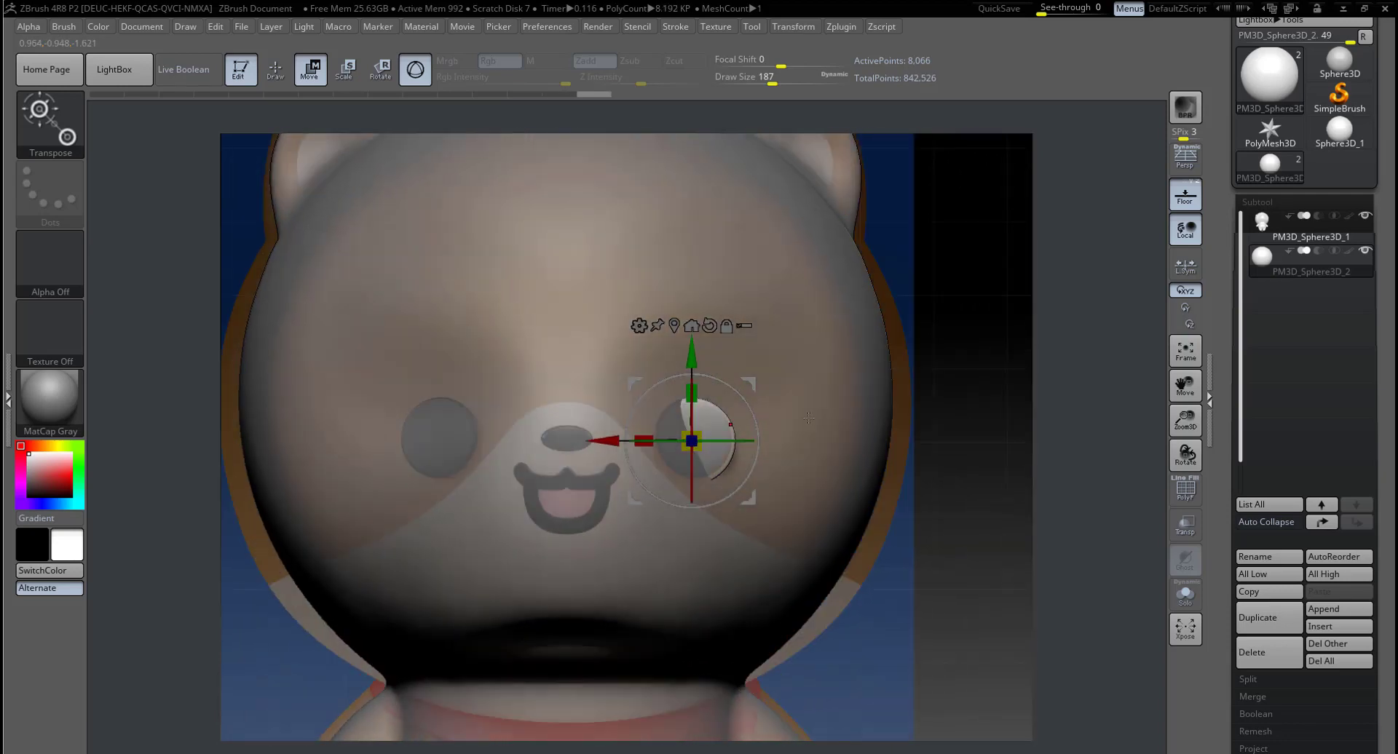
{"action": "left_click_drag", "start_coordinate": [808, 417], "coordinate": [781, 540]}
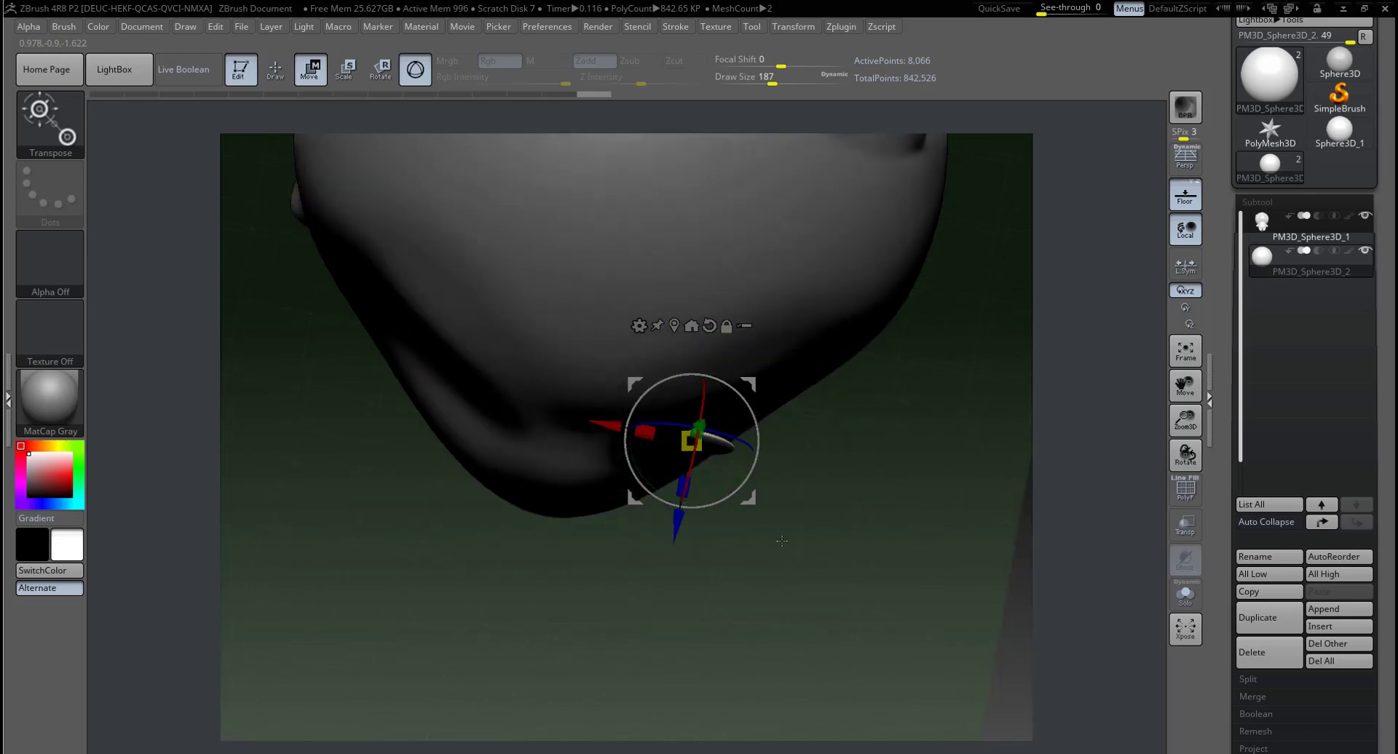
{"action": "mouse_move", "coordinate": [716, 506]}
{"action": "left_mouse_down"}
{"action": "mouse_move", "coordinate": [855, 368]}
{"action": "mouse_move", "coordinate": [915, 480]}
{"action": "mouse_move", "coordinate": [703, 424]}
{"action": "left_mouse_up"}
Step: Make the bear body the active subtool in sculpt mode with a smaller brush
{"action": "left_click", "coordinate": [703, 423], "text": "alt"}
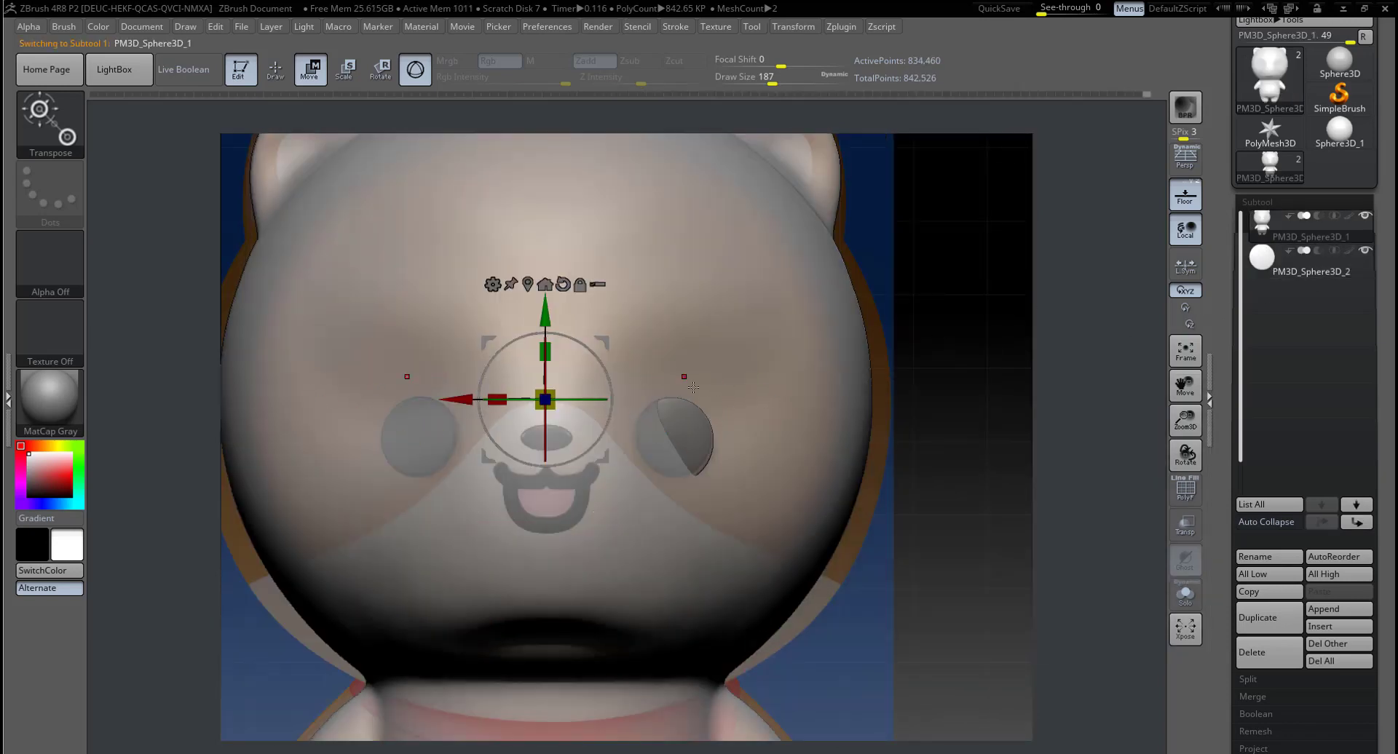
{"action": "key", "text": "q"}
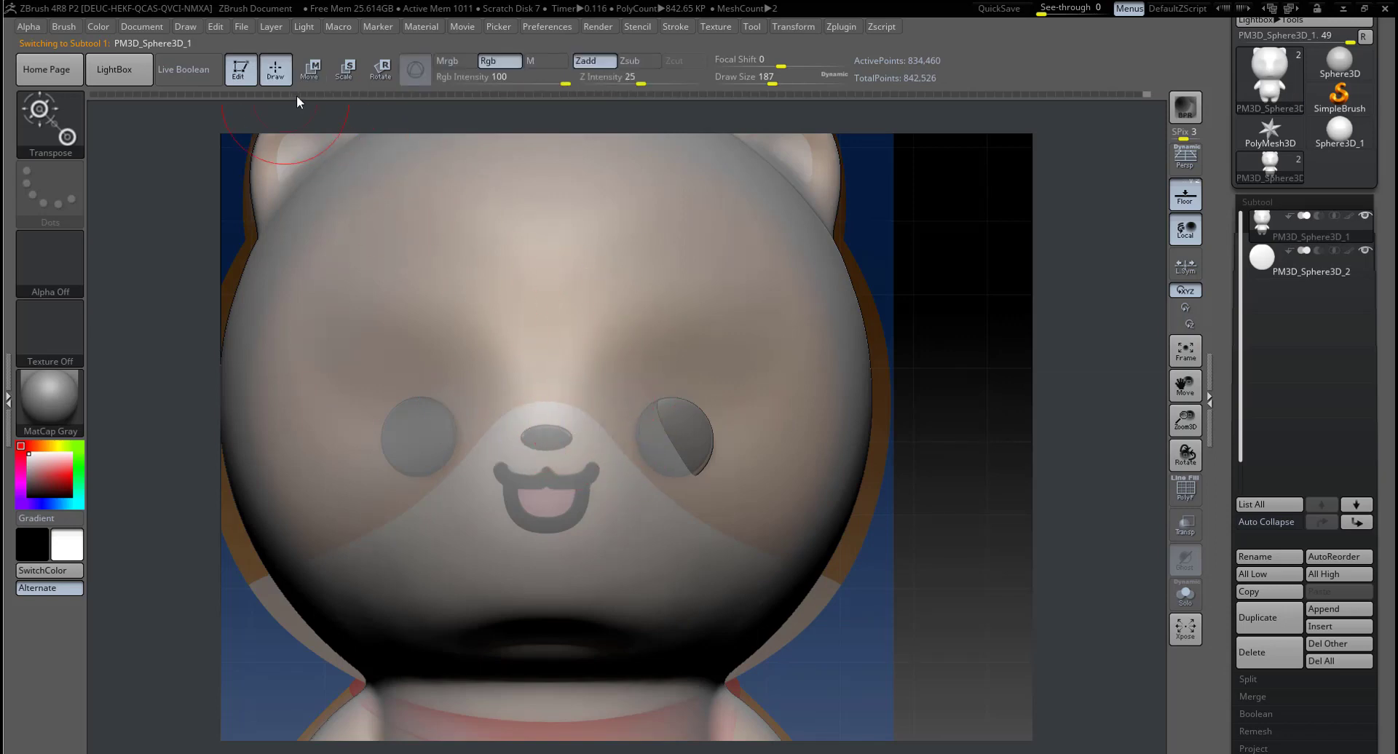
{"action": "key", "text": "w"}
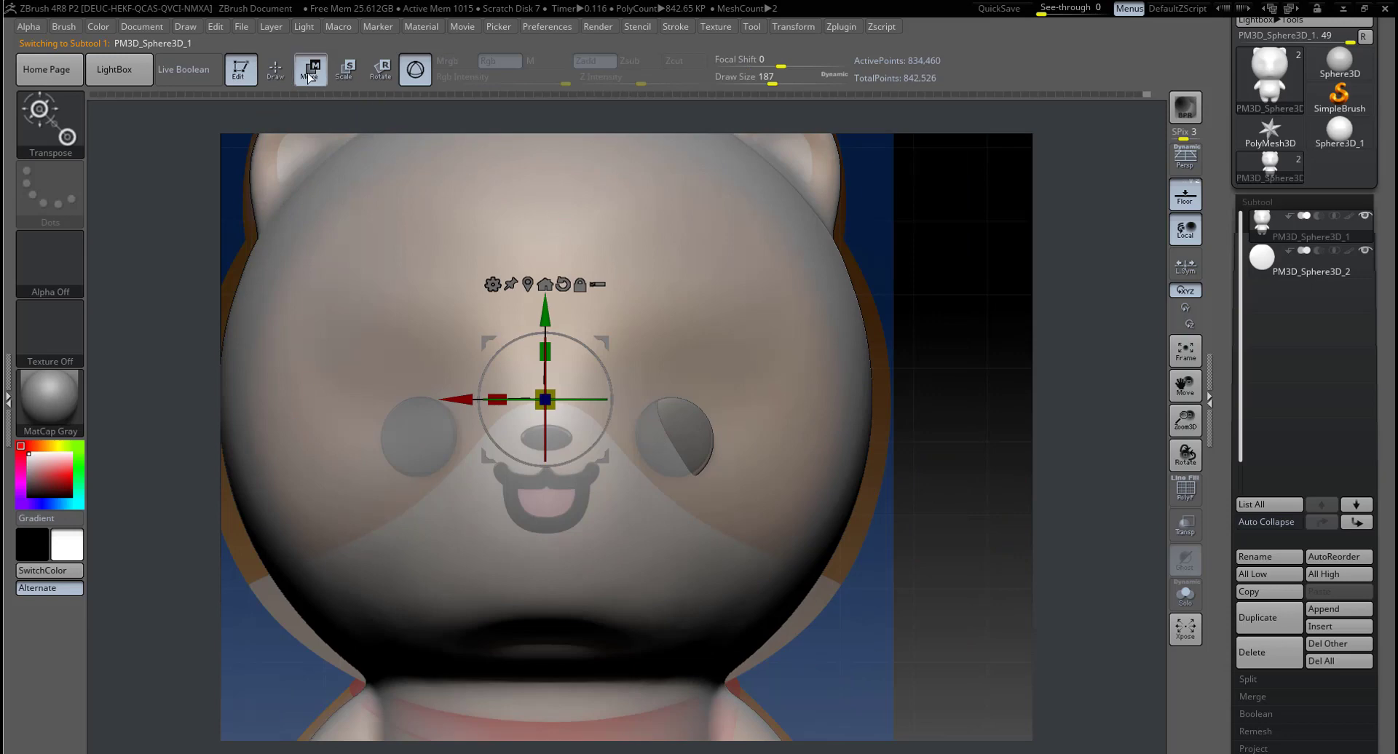
{"action": "key", "text": "q"}
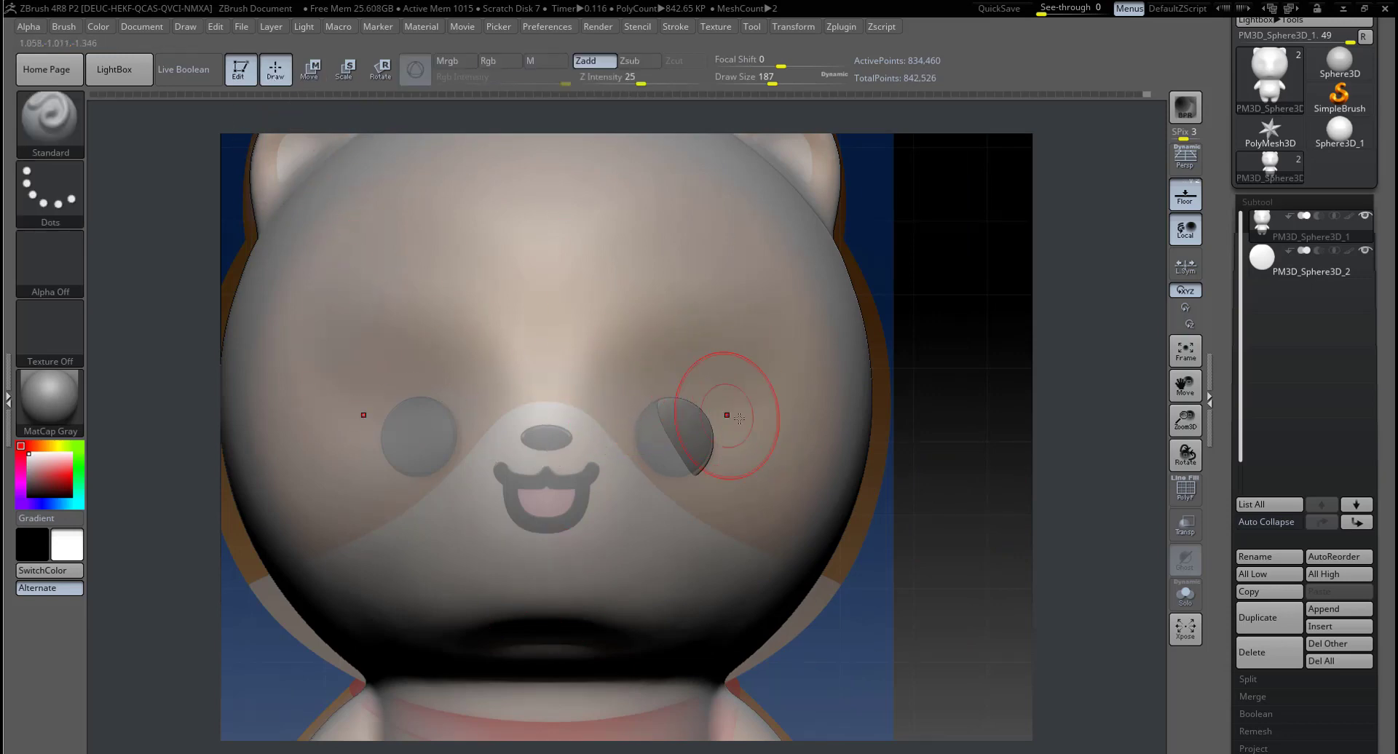
{"action": "key", "text": "space"}
{"action": "left_click_drag", "start_coordinate": [749, 466], "coordinate": [725, 463]}
Step: Sculpt shallow sockets around both eyes with the Clay brush, undoing stray strokes, then smooth
{"action": "key", "text": "b"}
{"action": "key", "text": "c"}
{"action": "key", "text": "b"}
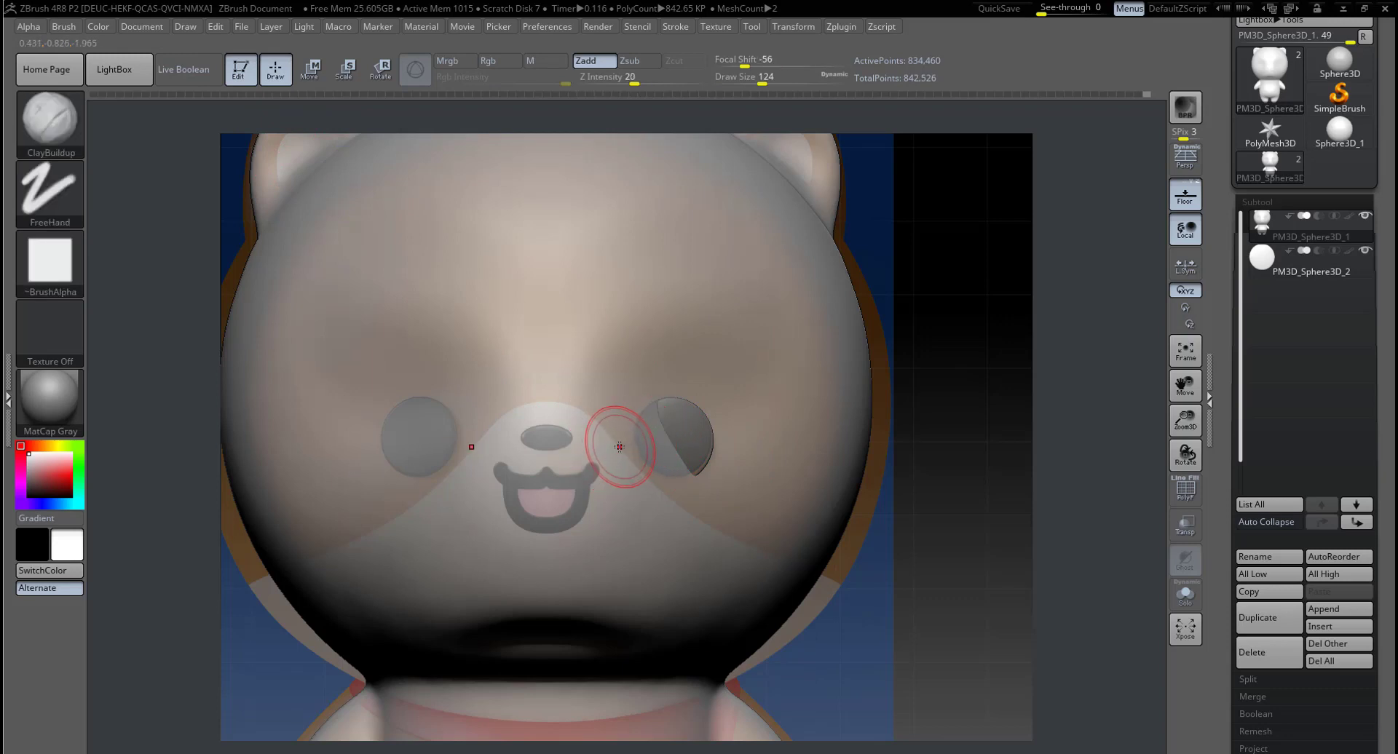
{"action": "key", "text": "b"}
{"action": "key", "text": "c"}
{"action": "key", "text": "l"}
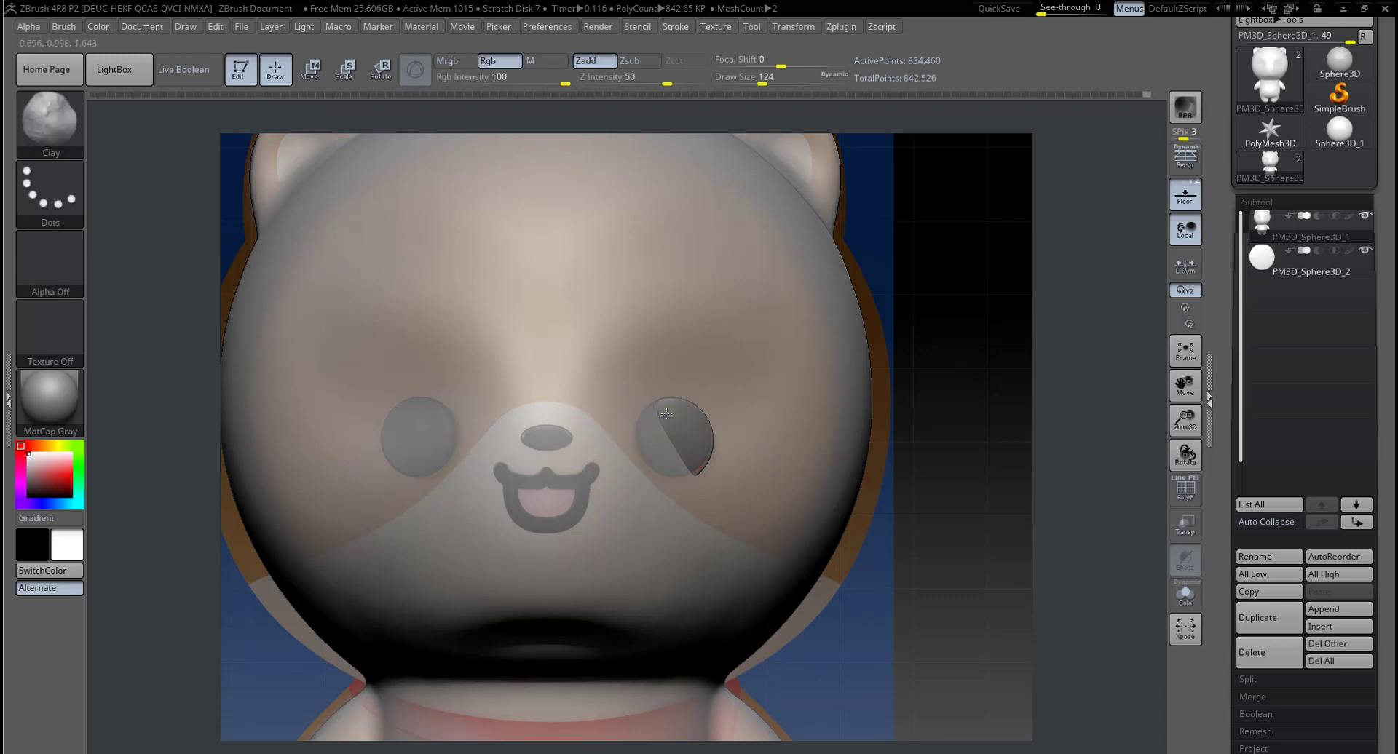
{"action": "left_click_drag", "start_coordinate": [666, 414], "coordinate": [673, 440]}
{"action": "key", "text": "ctrl+z"}
{"action": "key", "text": "ctrl+z"}
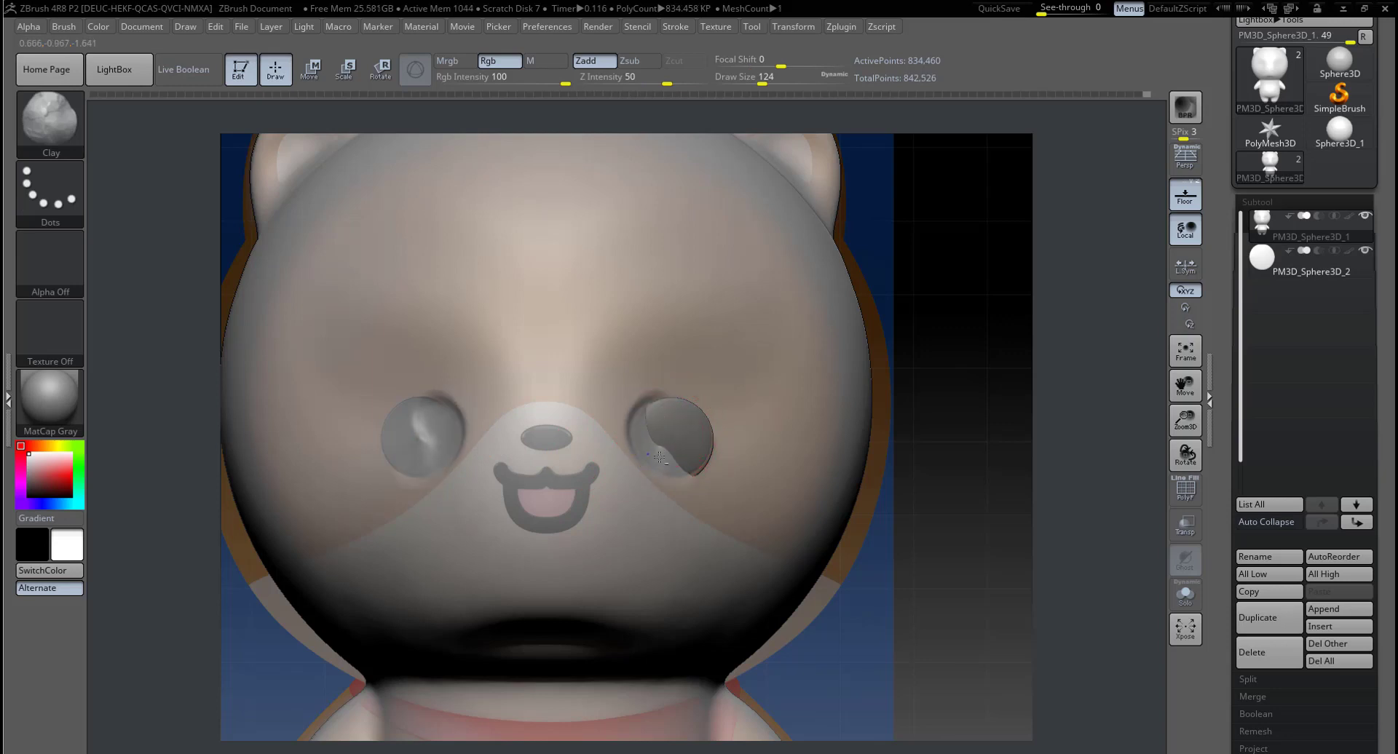
{"action": "key", "text": "ctrl+z"}
{"action": "key", "text": "ctrl+z"}
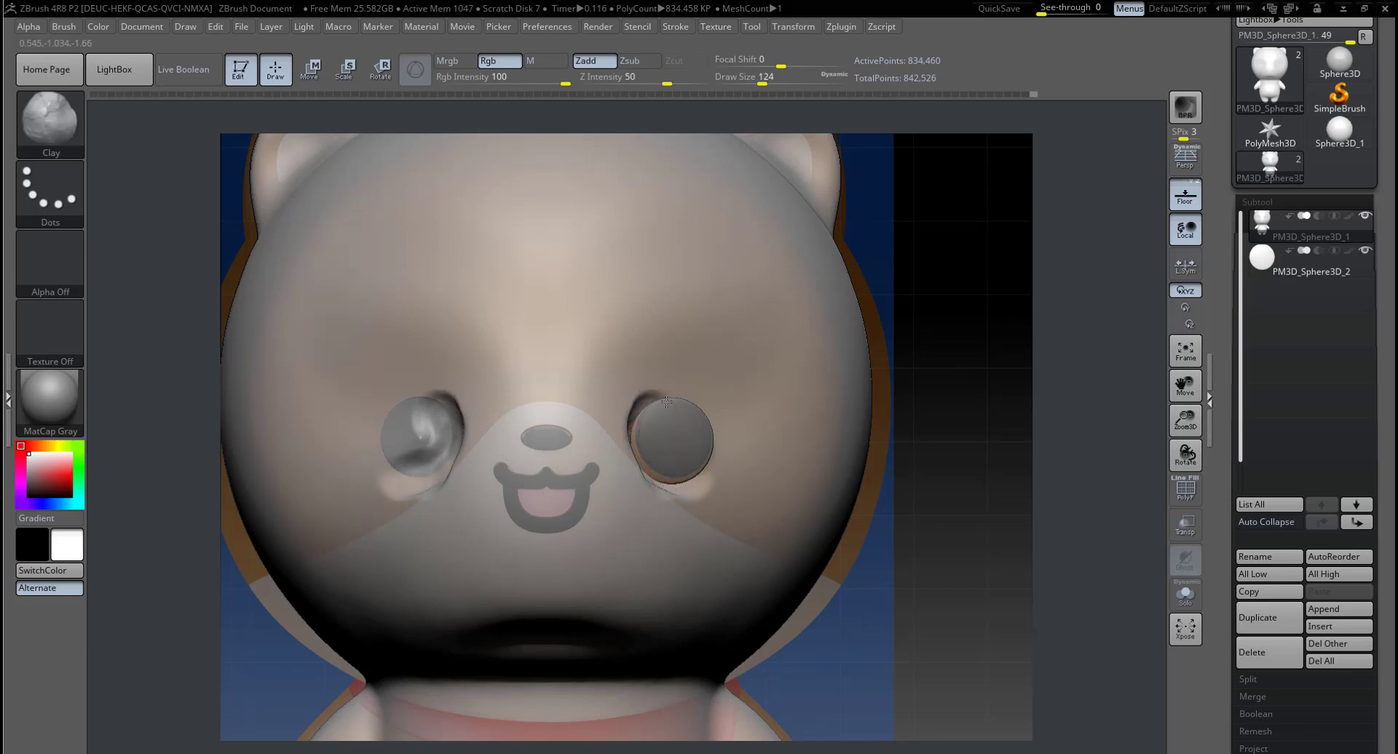
{"action": "mouse_move", "coordinate": [946, 461]}
{"action": "left_mouse_down"}
{"action": "mouse_move", "coordinate": [936, 544]}
{"action": "mouse_move", "coordinate": [832, 464]}
{"action": "left_mouse_up"}
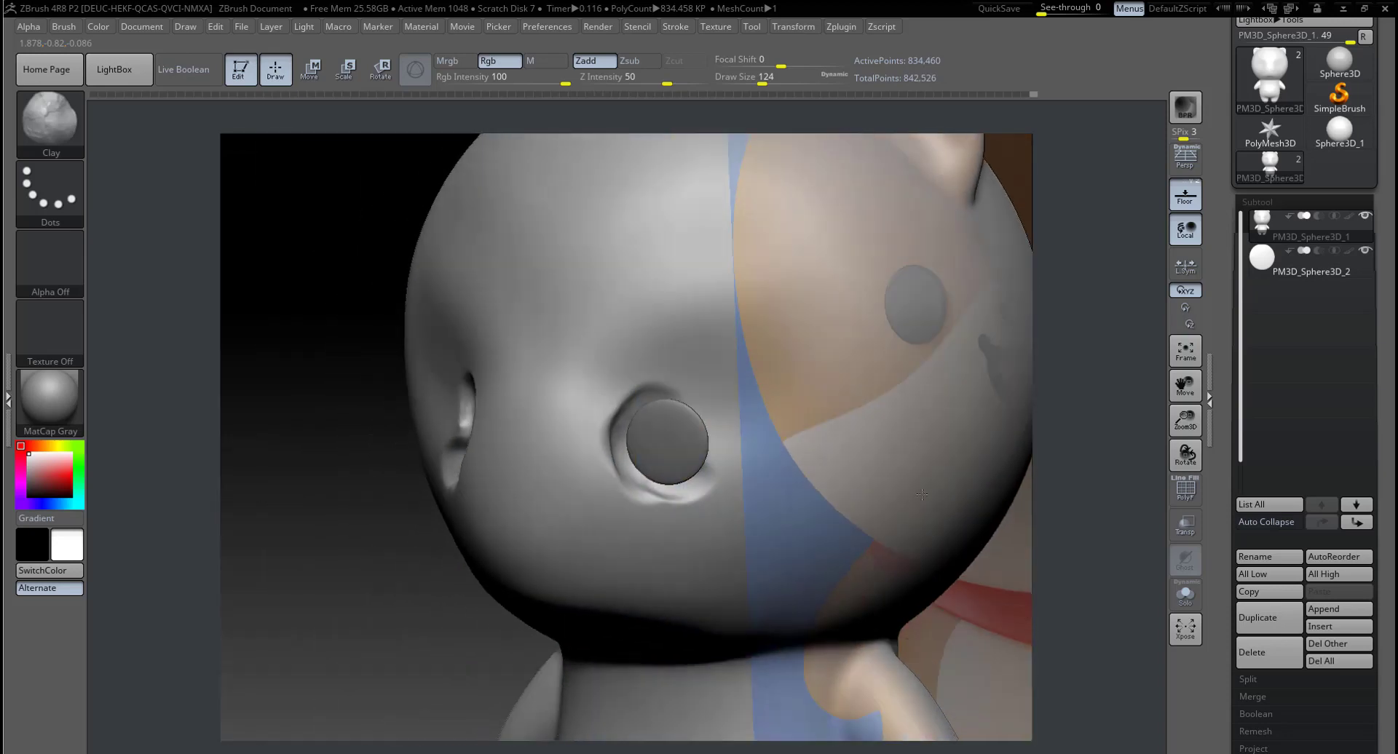
{"action": "key", "text": "shift"}
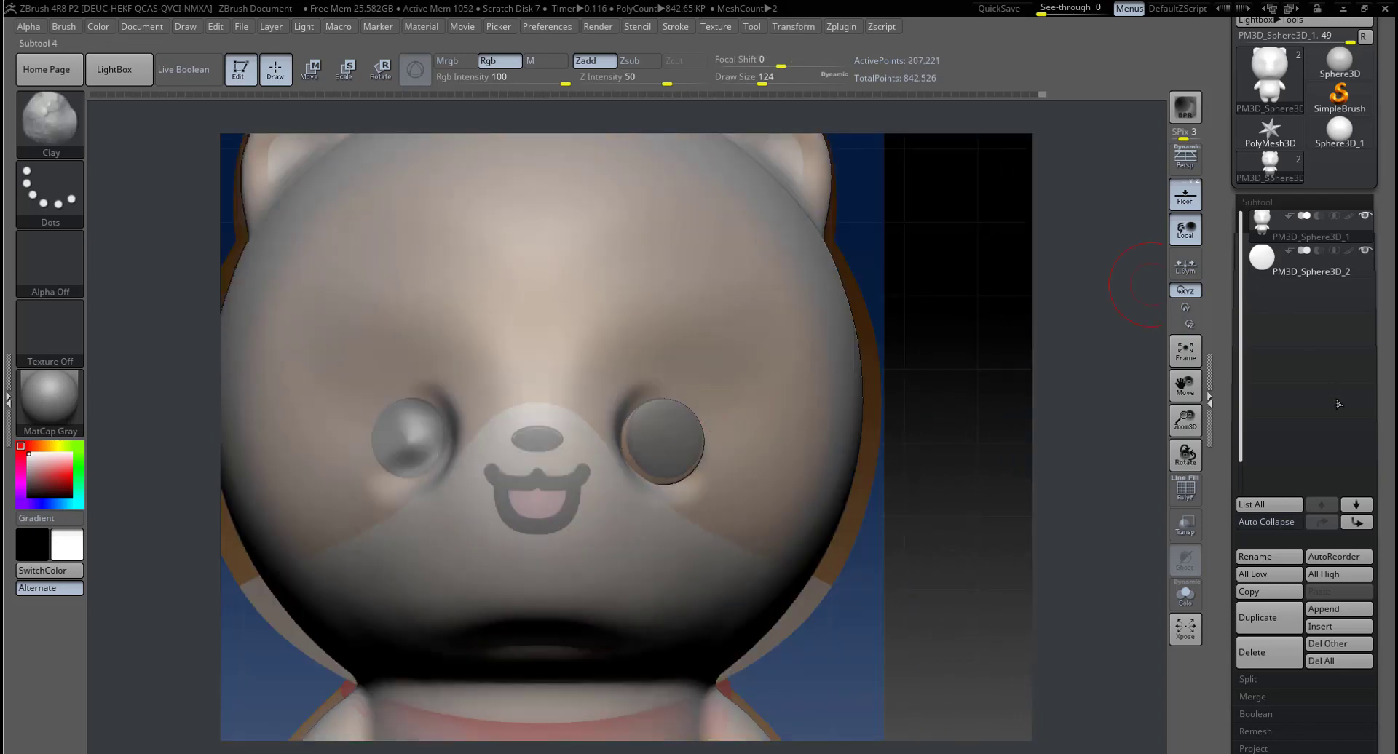
Step: Check the head at subdivision levels 2 and 1, hide the floor and reference, and smooth the left eye dent
{"action": "scroll", "coordinate": [1337, 428], "scroll_direction": "down", "scroll_amount": 5}
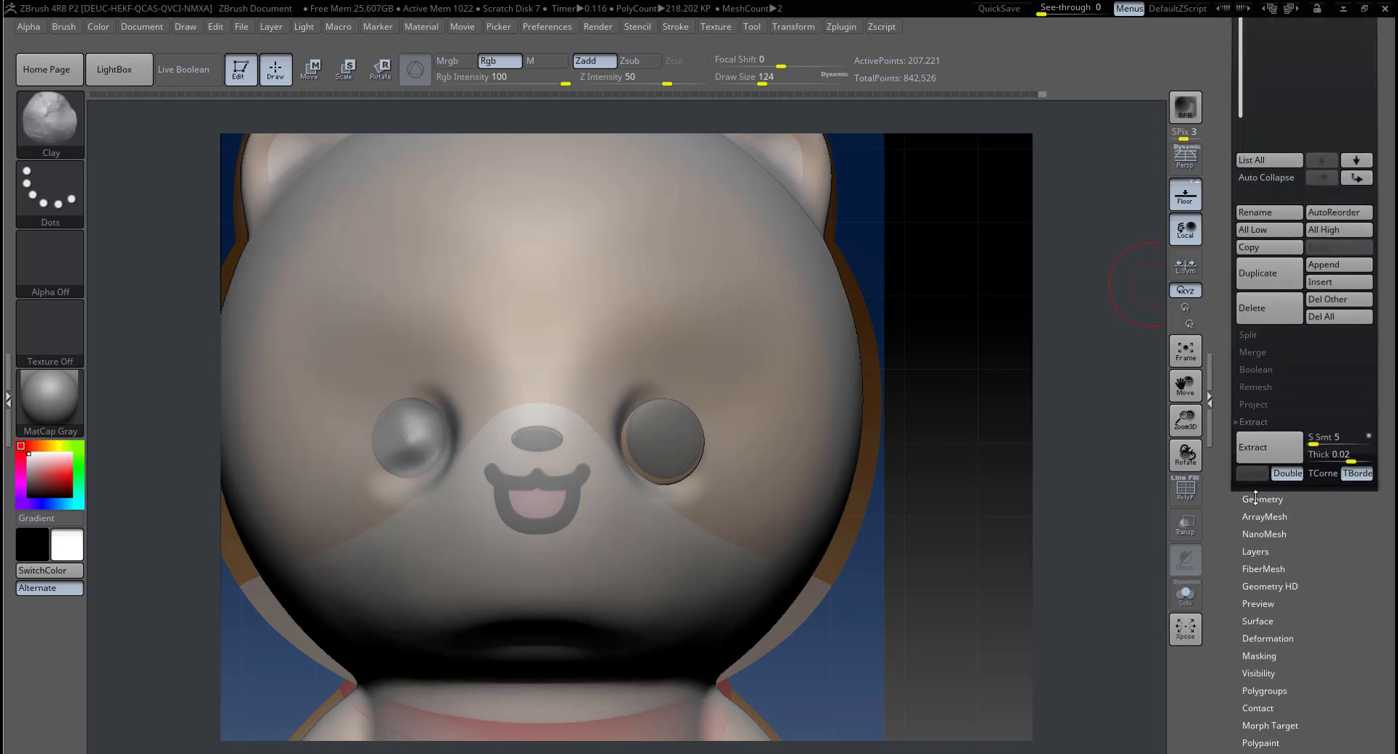
{"action": "left_click", "coordinate": [1256, 500]}
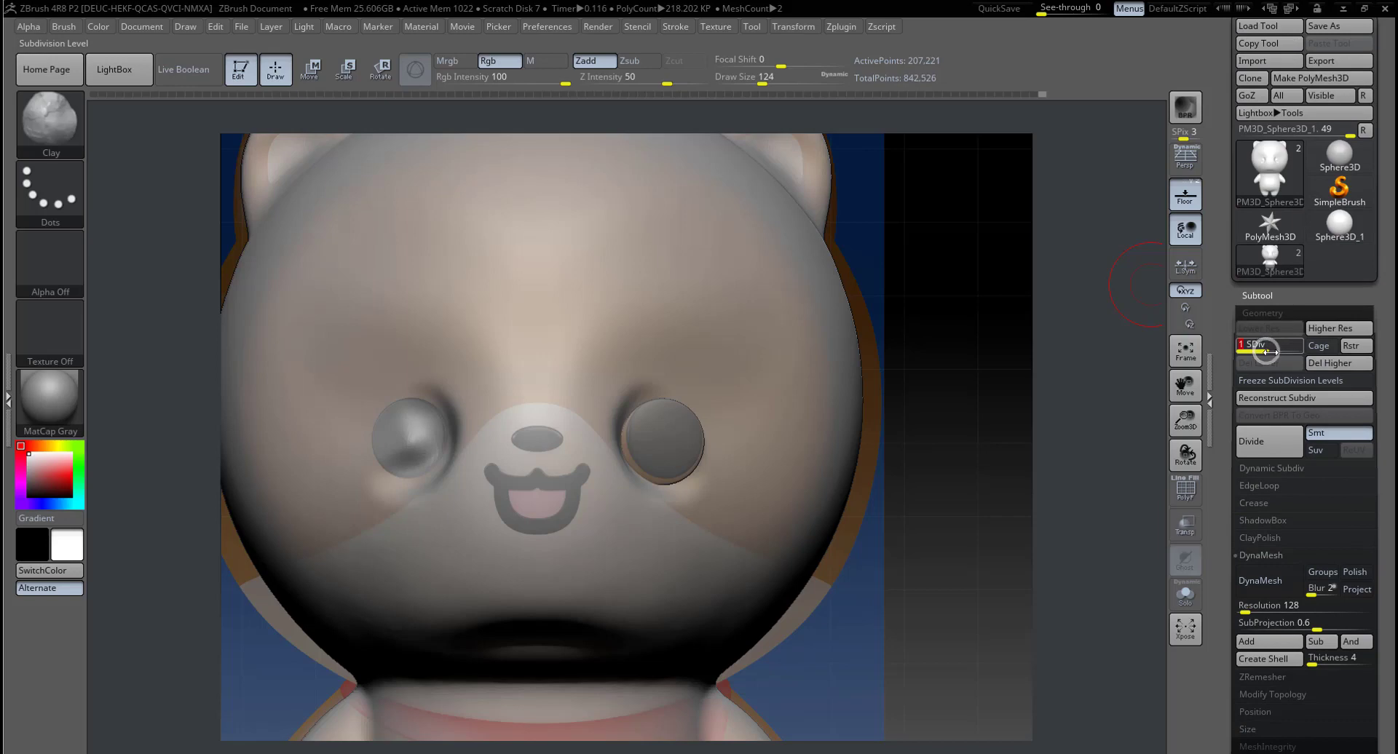
{"action": "key", "text": "space"}
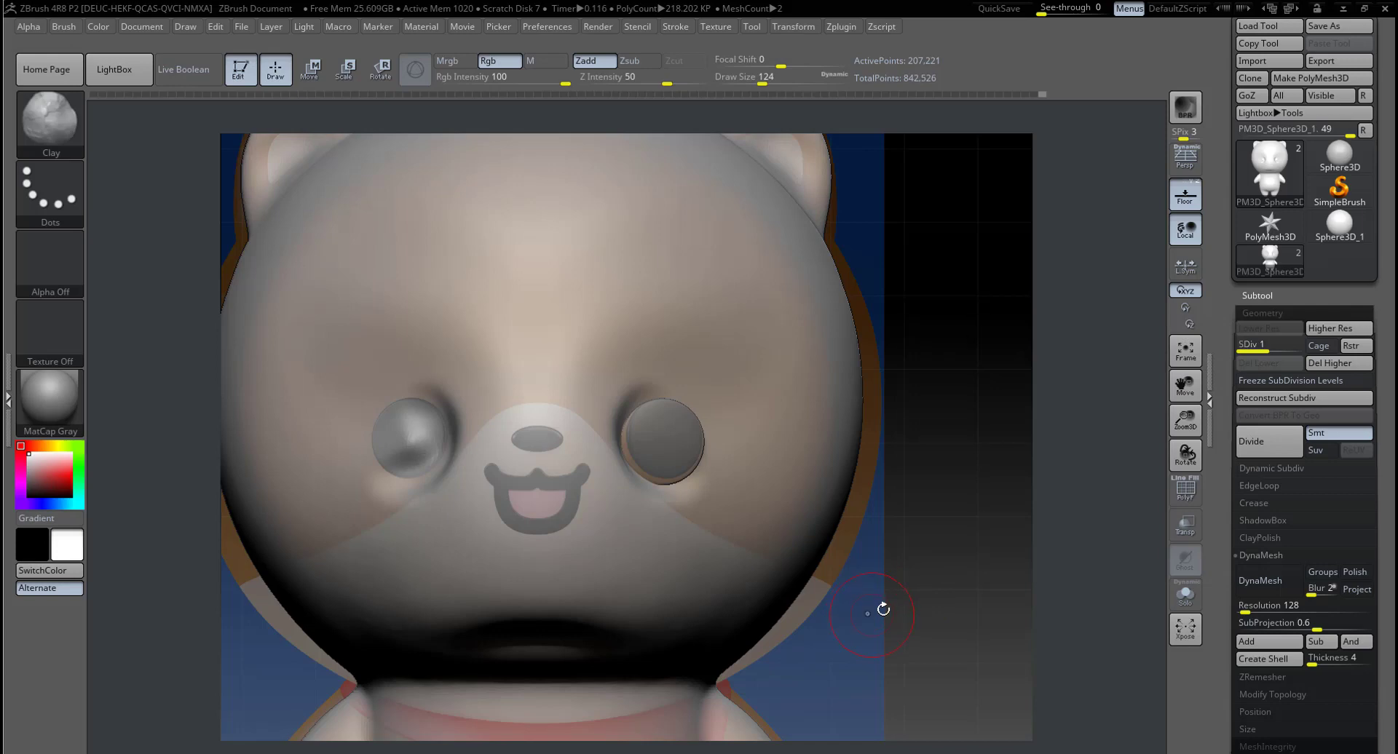
{"action": "key", "text": "d"}
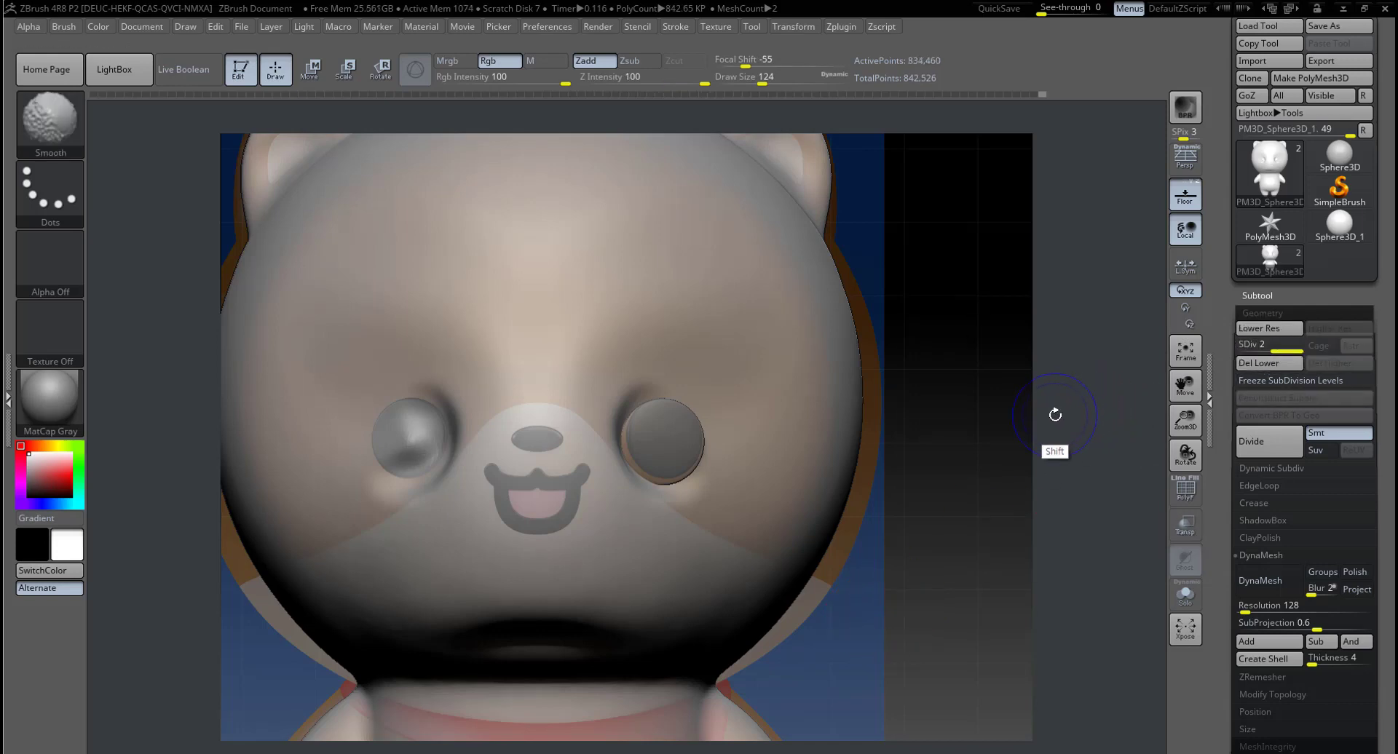
{"action": "key", "text": "shift+d"}
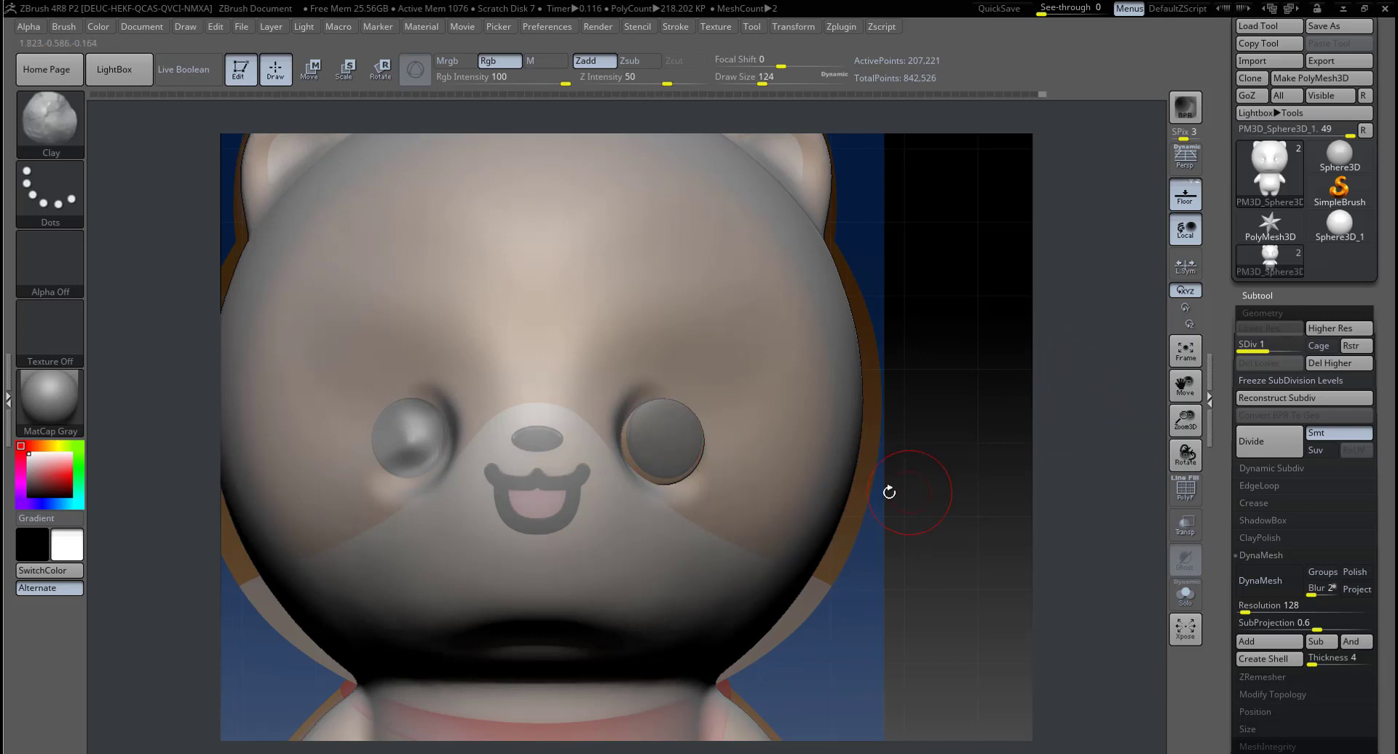
{"action": "left_click", "coordinate": [1184, 195]}
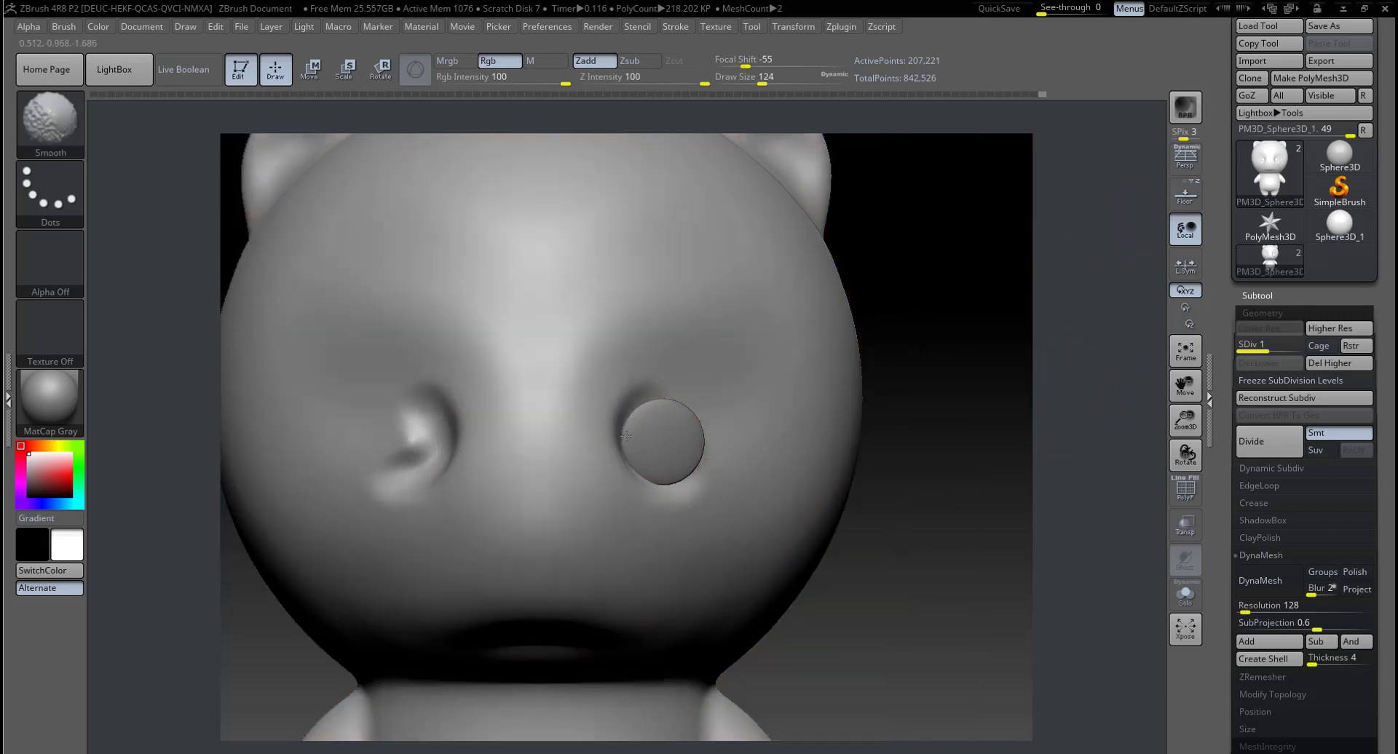
{"action": "left_click_drag", "start_coordinate": [404, 440], "coordinate": [416, 448], "text": "shift"}
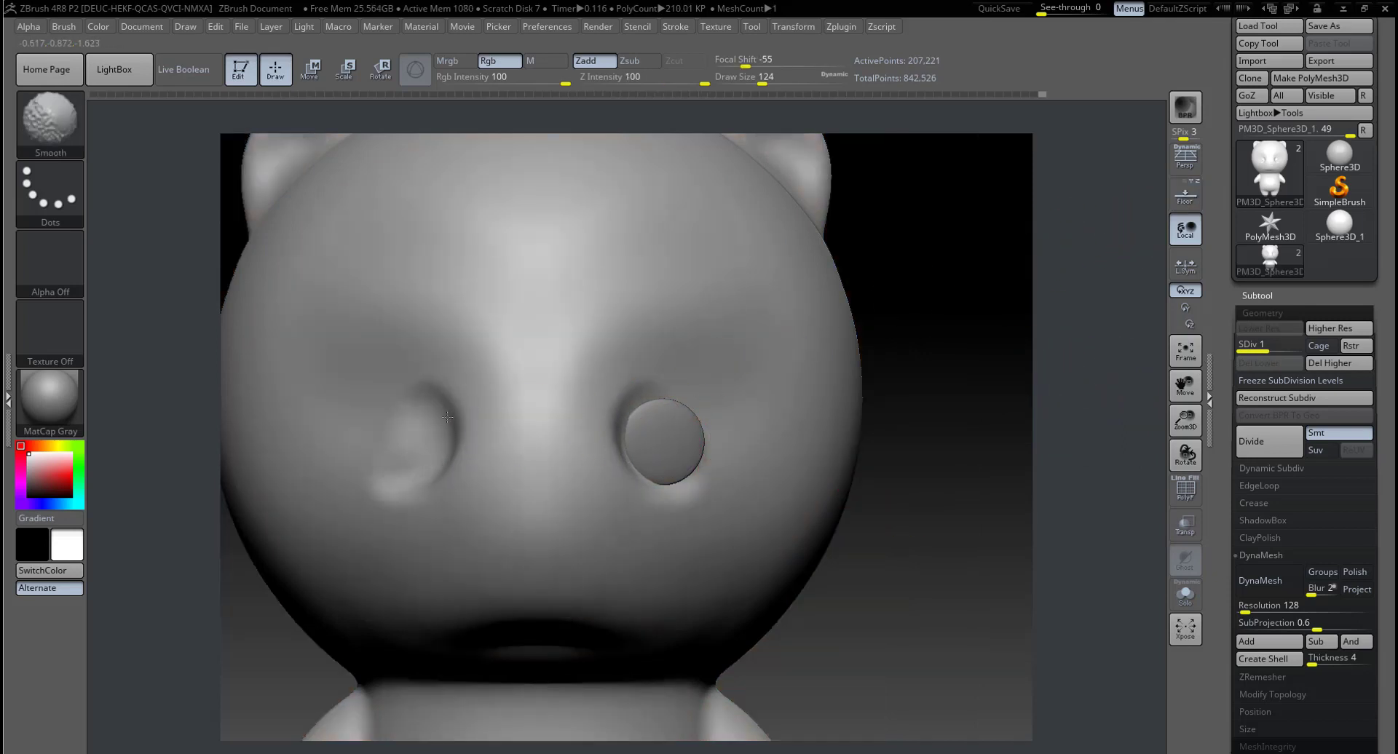
Step: Return to a front view and select the Move brush (B, M, V) at size 251
{"action": "left_click_drag", "start_coordinate": [509, 489], "coordinate": [895, 507]}
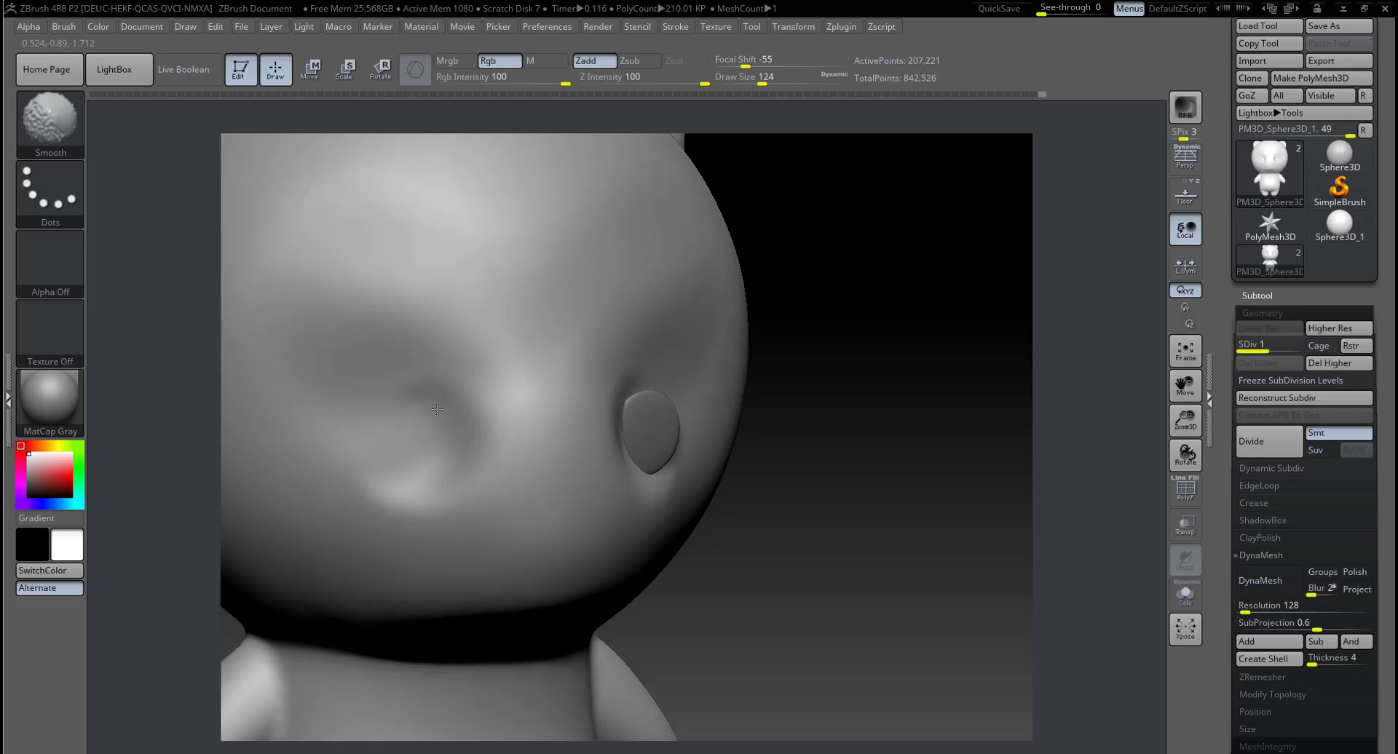
{"action": "left_click_drag", "start_coordinate": [801, 481], "coordinate": [862, 498], "text": "shift"}
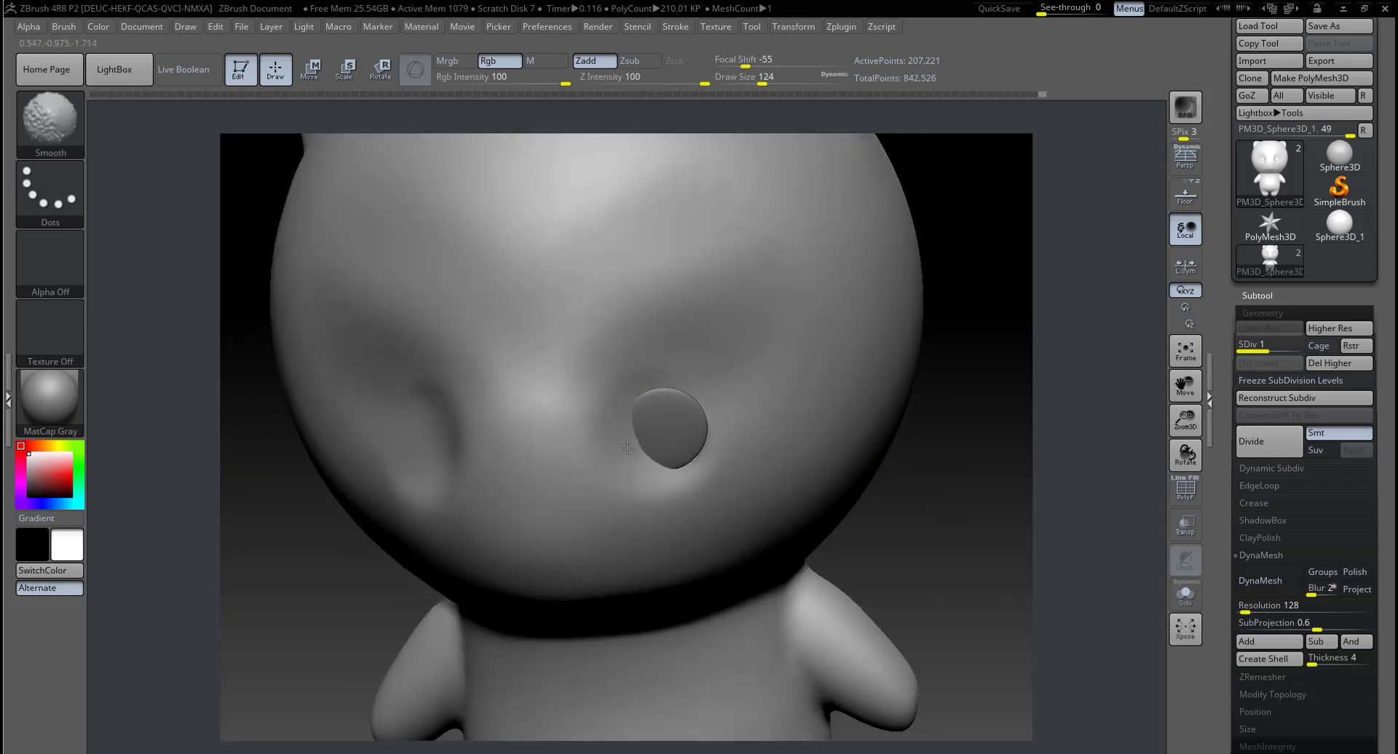
{"action": "key", "text": "b"}
{"action": "key", "text": "m"}
{"action": "key", "text": "v"}
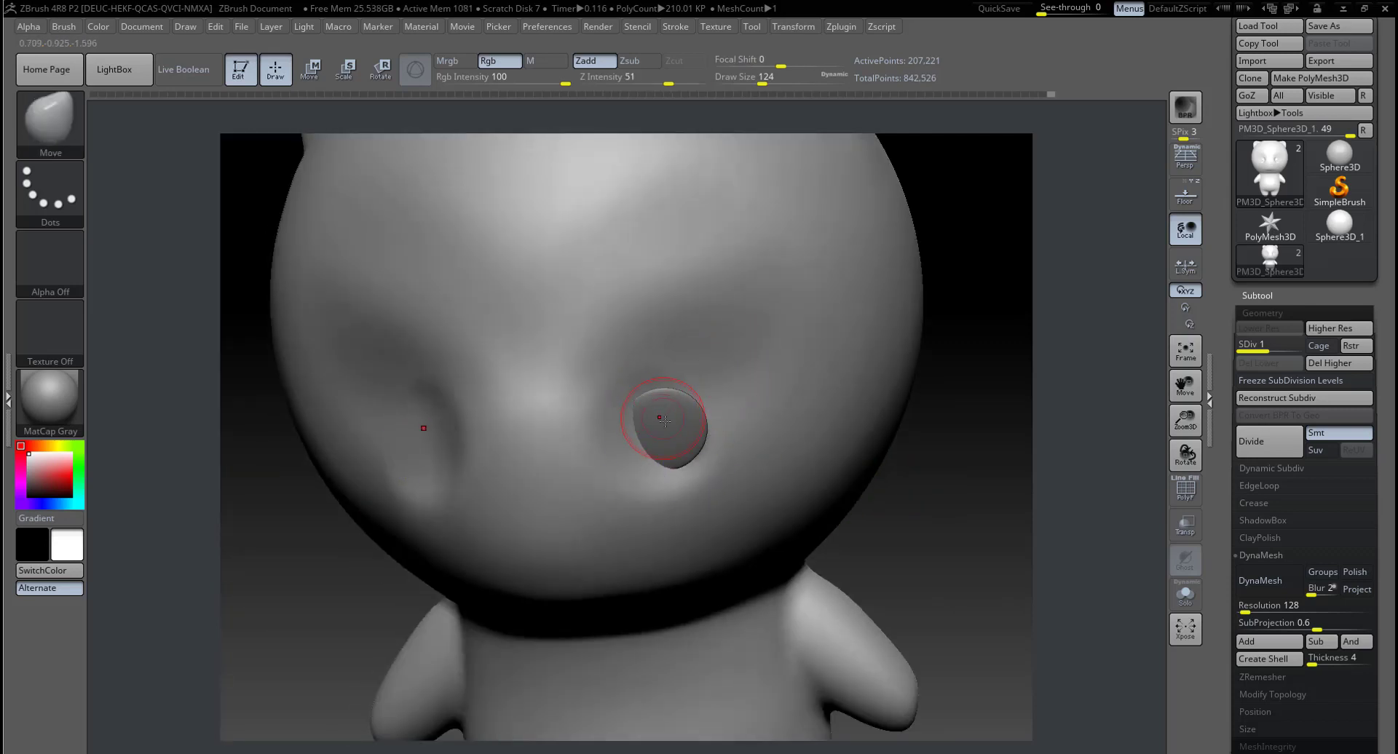
{"action": "key", "text": "space"}
{"action": "left_click_drag", "start_coordinate": [671, 391], "coordinate": [699, 391]}
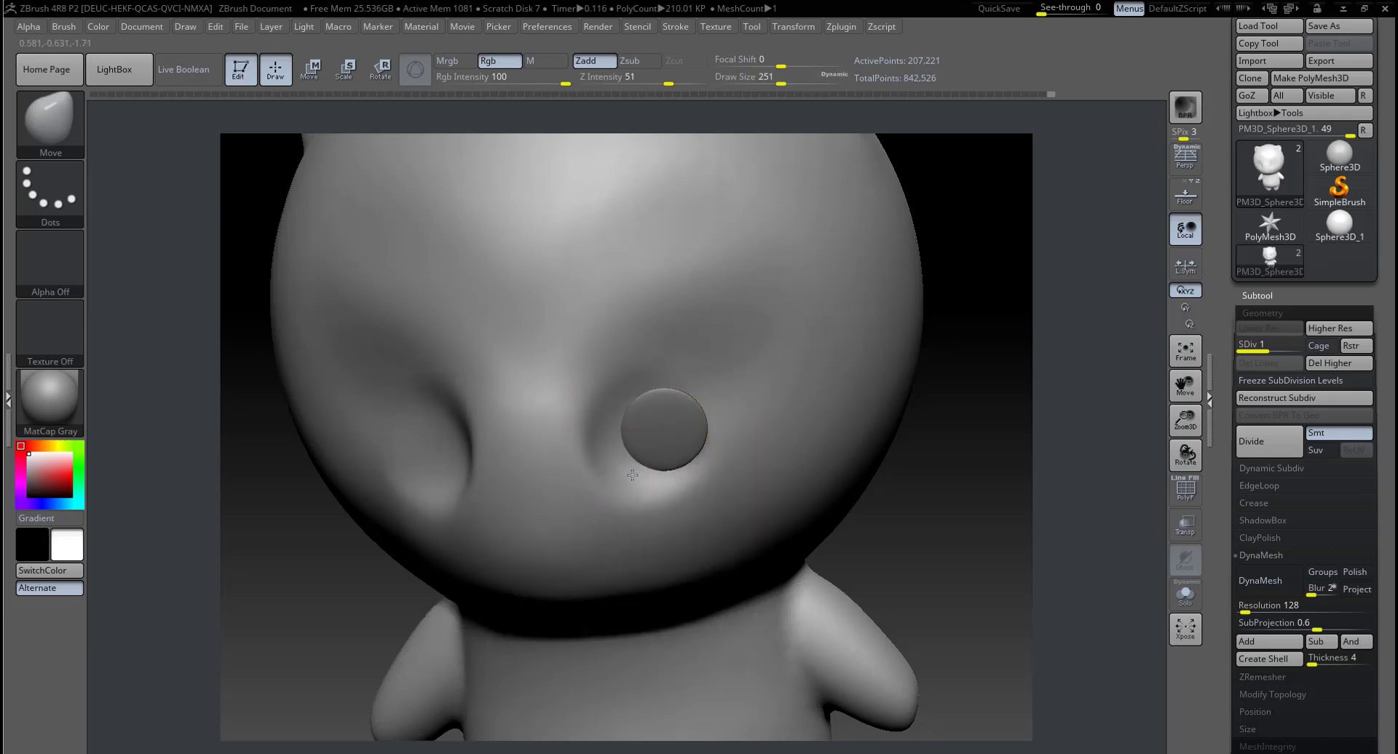
Step: Reselect the Move brush, reframe the face frontally, and shrink the brush to size 97
{"action": "left_click_drag", "start_coordinate": [936, 524], "coordinate": [641, 441]}
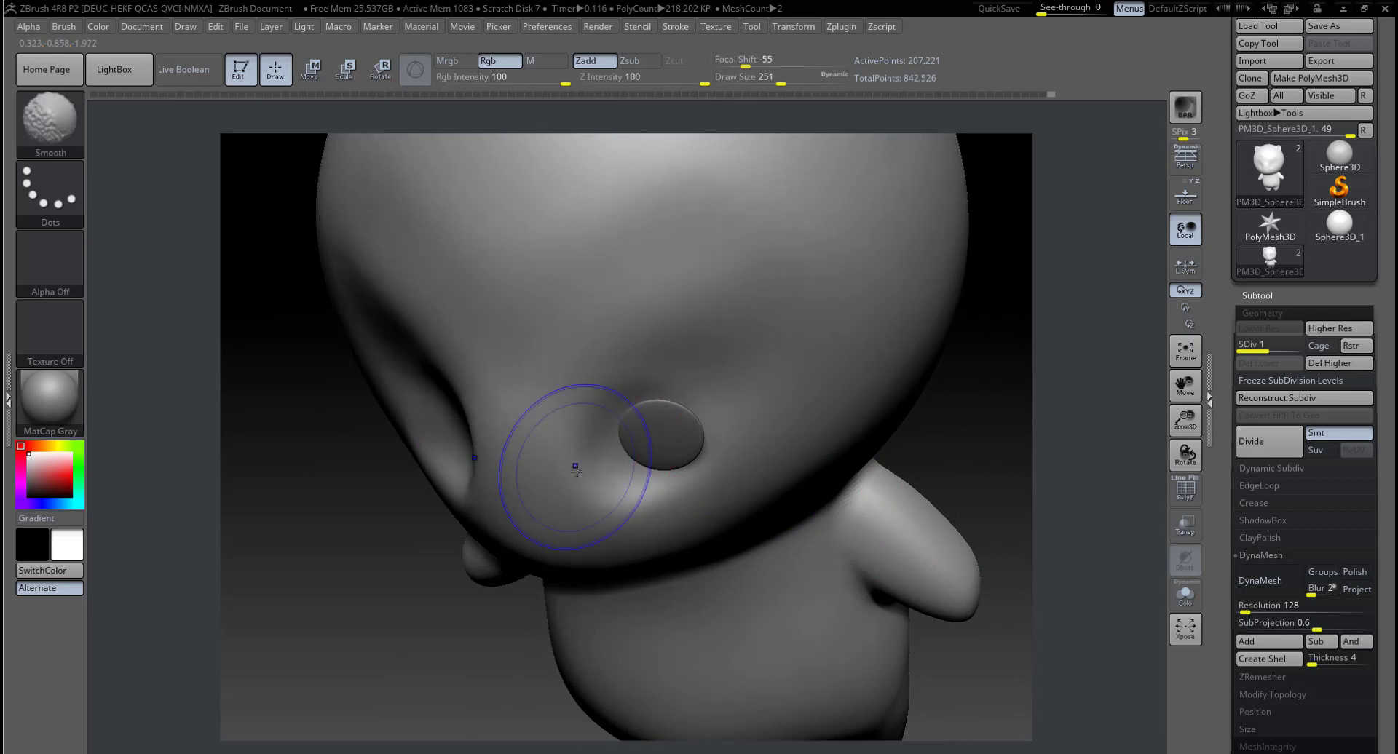
{"action": "key", "text": "b"}
{"action": "key", "text": "m"}
{"action": "key", "text": "v"}
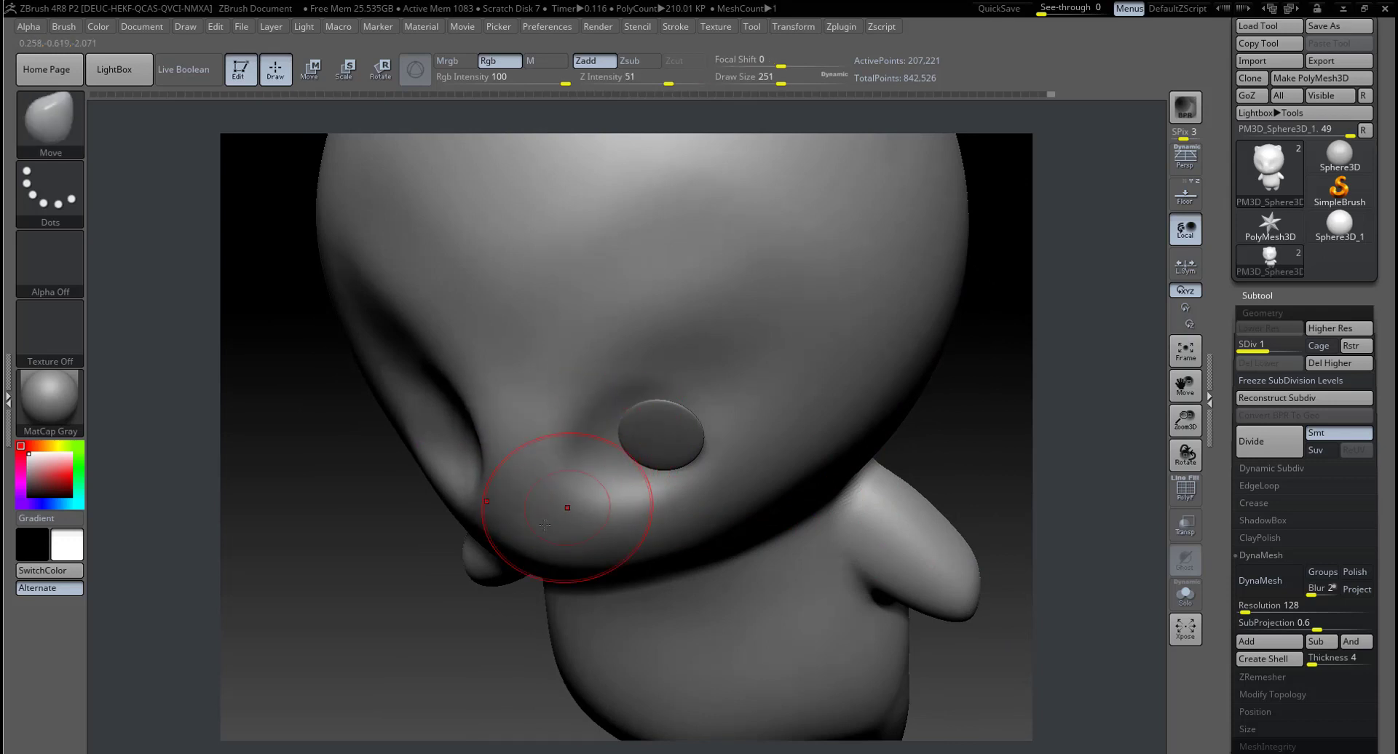
{"action": "mouse_move", "coordinate": [562, 531]}
{"action": "right_mouse_down"}
{"action": "mouse_move", "coordinate": [831, 487]}
{"action": "mouse_move", "coordinate": [680, 437]}
{"action": "right_mouse_up"}
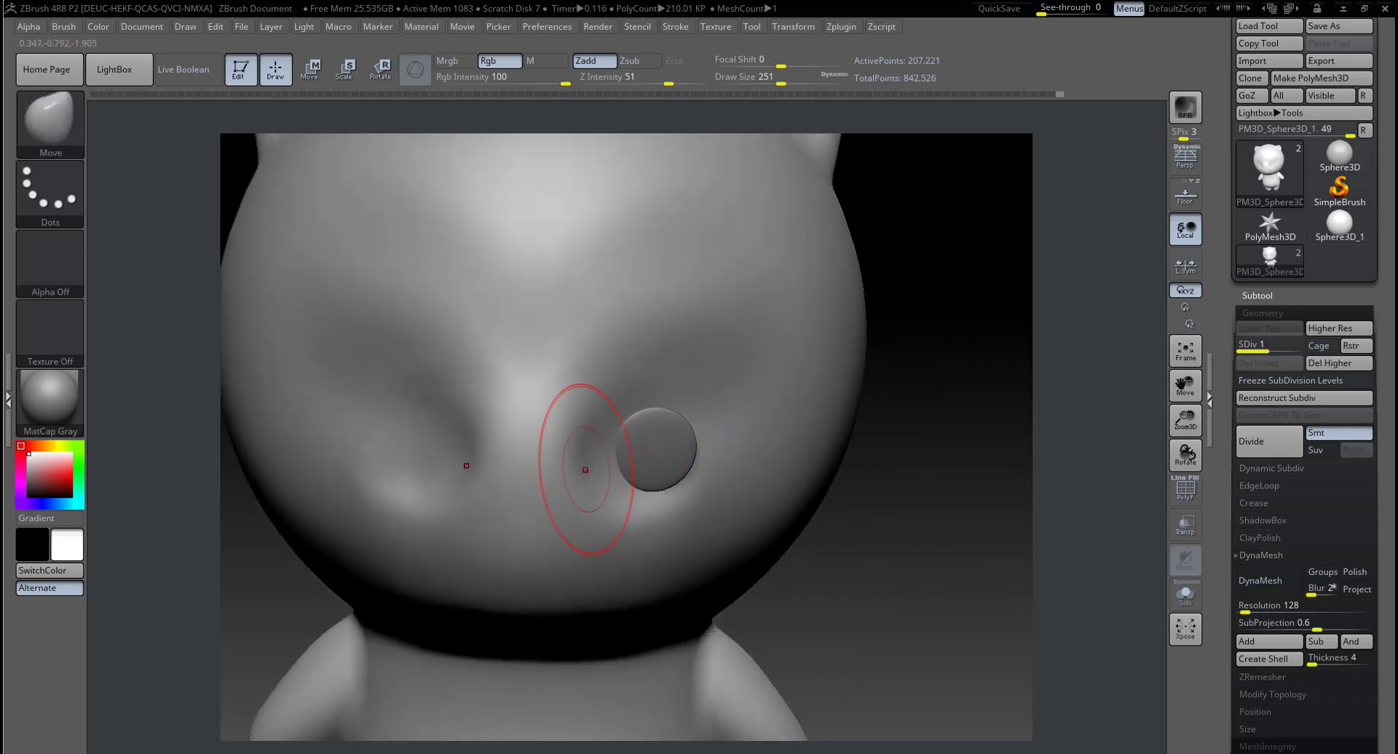
{"action": "right_click_drag", "start_coordinate": [588, 469], "coordinate": [842, 530]}
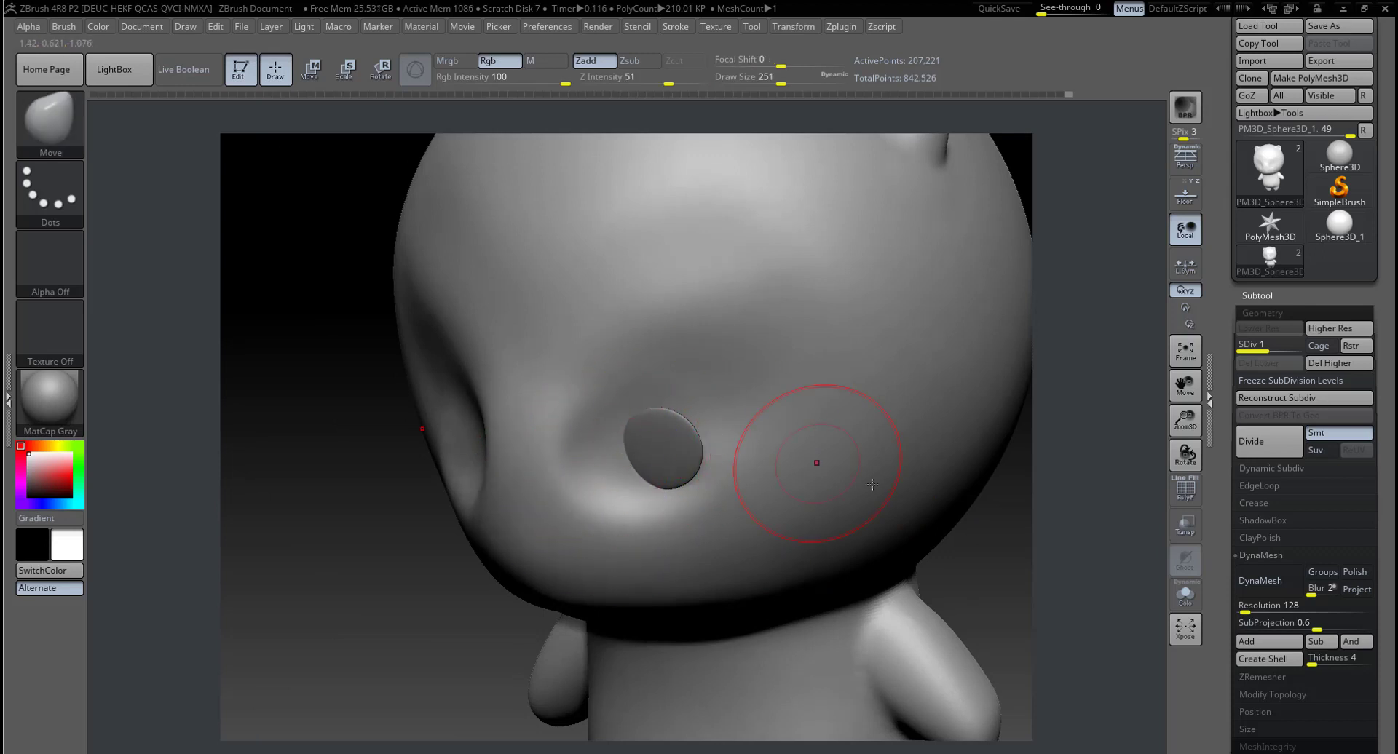
{"action": "right_click_drag", "start_coordinate": [812, 459], "coordinate": [693, 455]}
{"action": "key", "text": "space"}
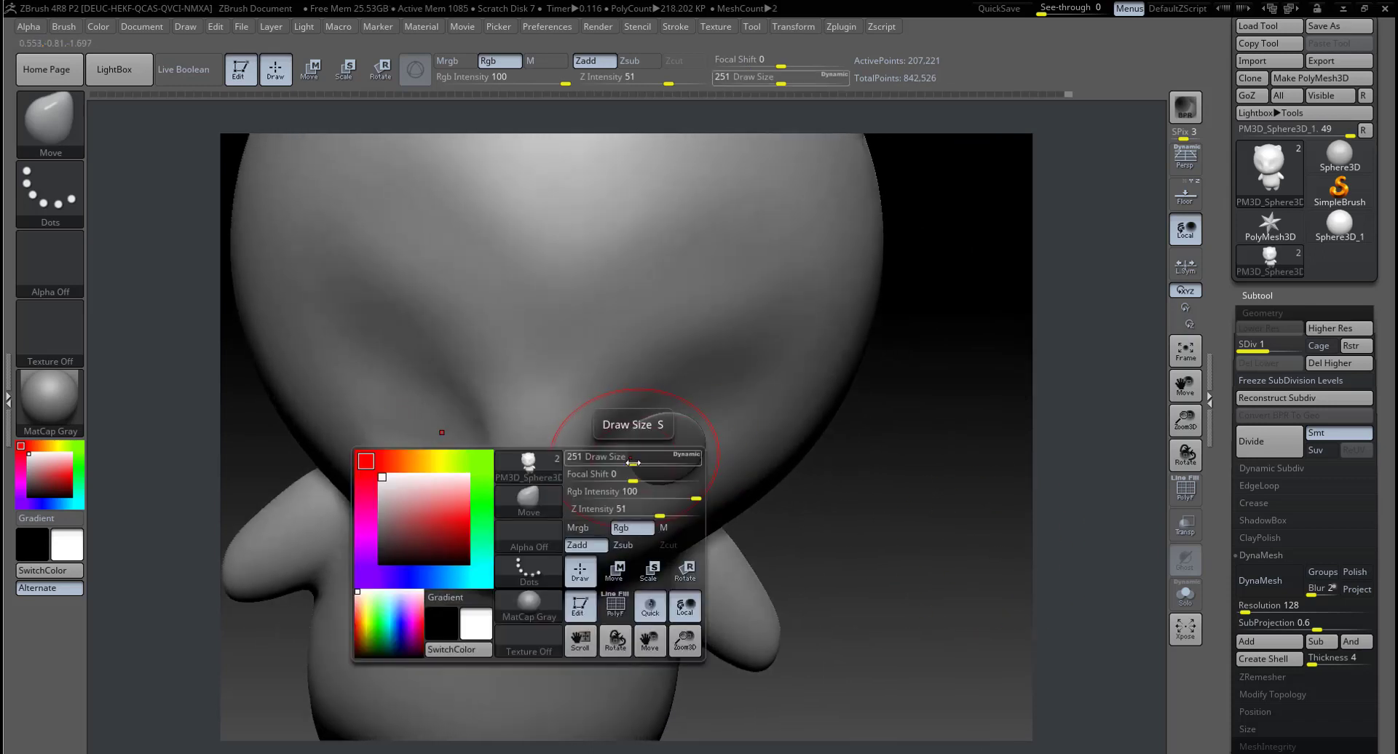
{"action": "left_click_drag", "start_coordinate": [633, 430], "coordinate": [614, 427]}
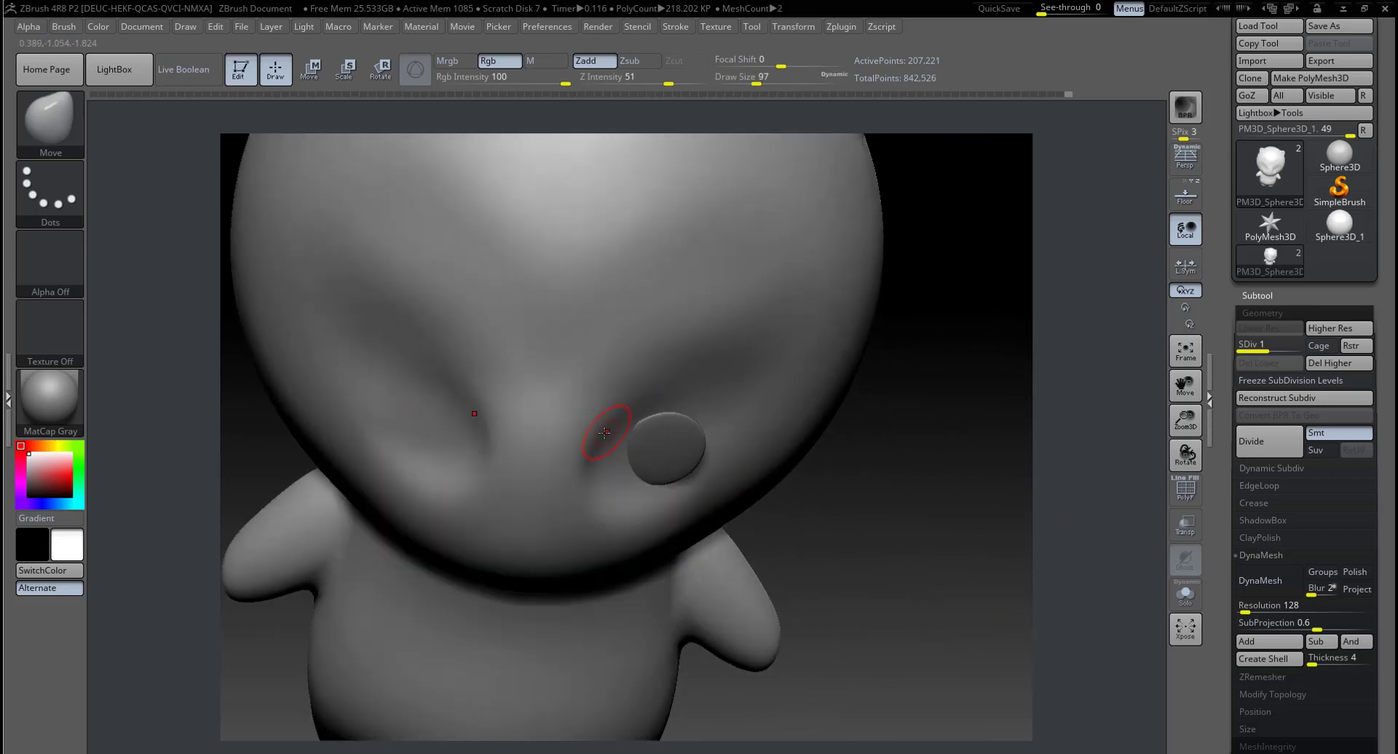
Step: Deepen and reshape the right eye socket, checking the Smooth brush with Shift
{"action": "left_click_drag", "start_coordinate": [615, 460], "coordinate": [630, 422]}
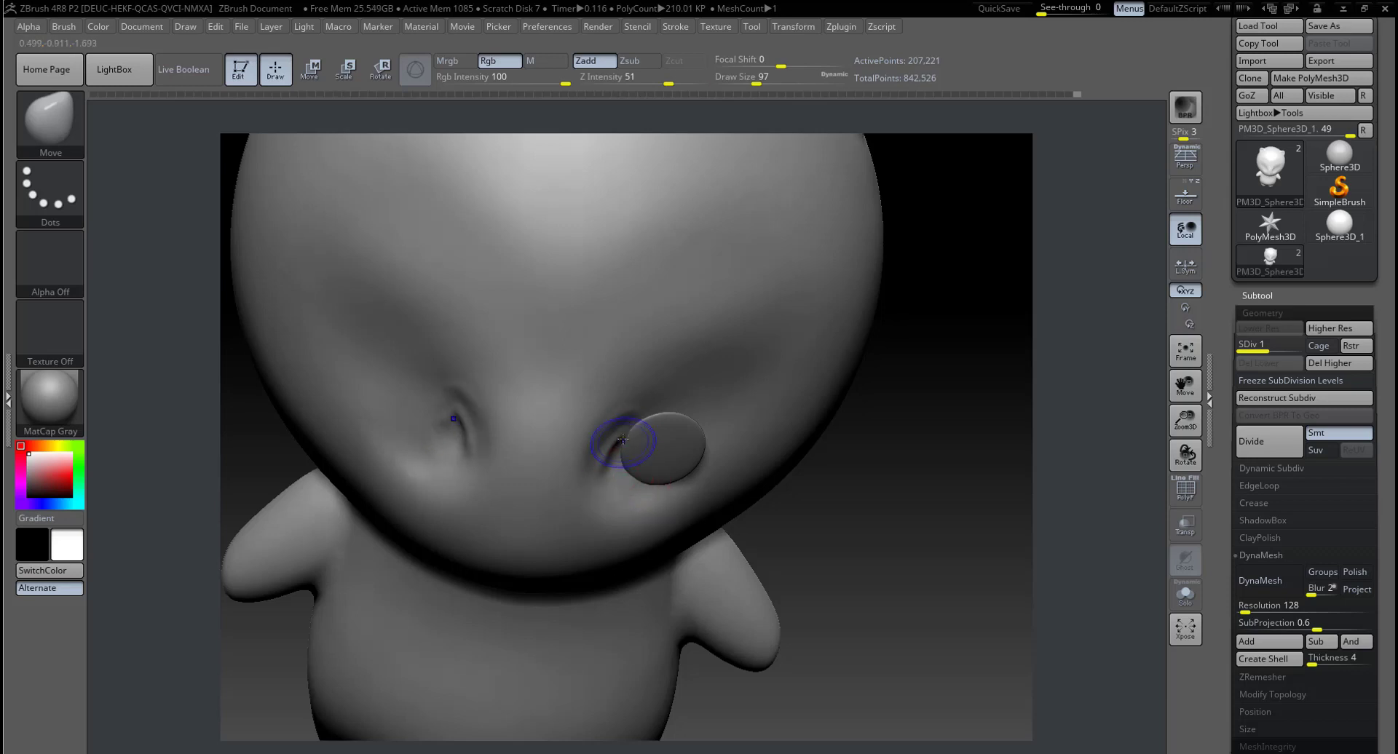
{"action": "key", "text": "shift"}
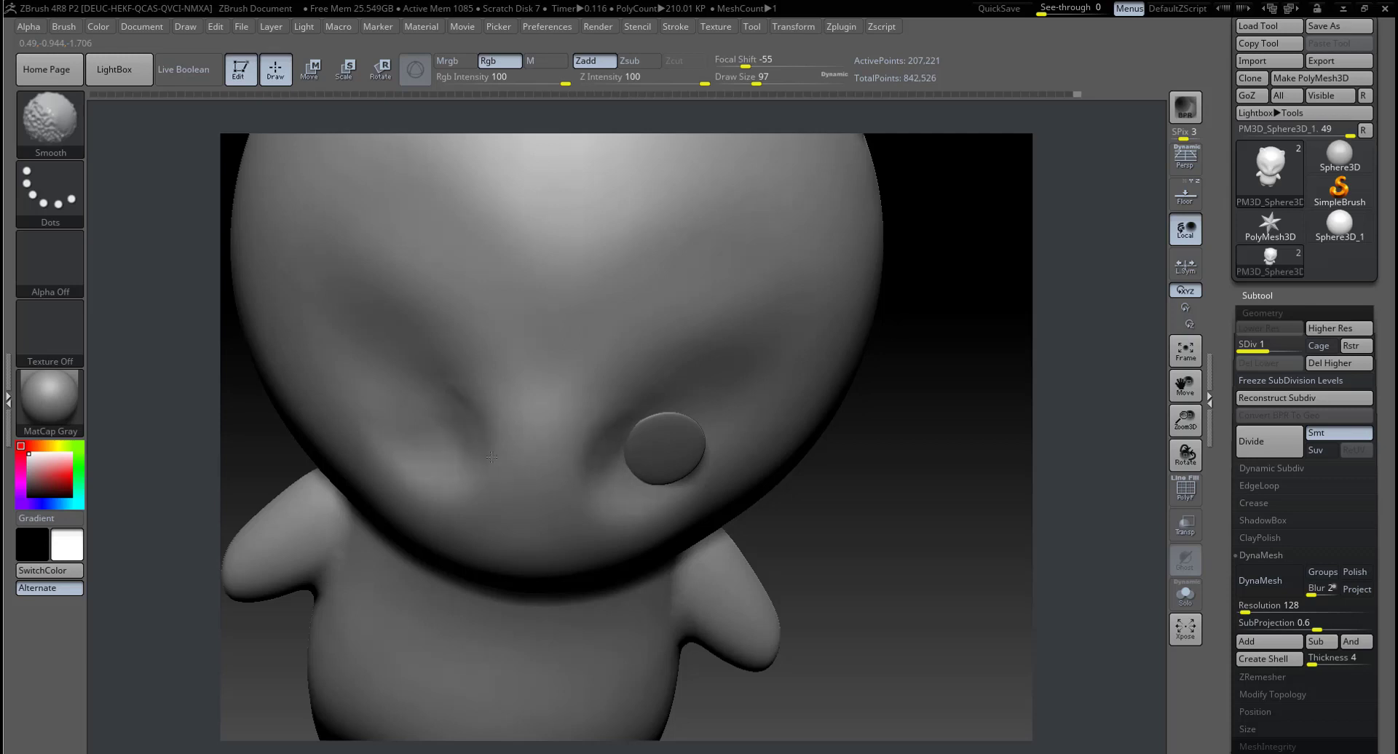
{"action": "left_click_drag", "start_coordinate": [912, 505], "coordinate": [921, 479]}
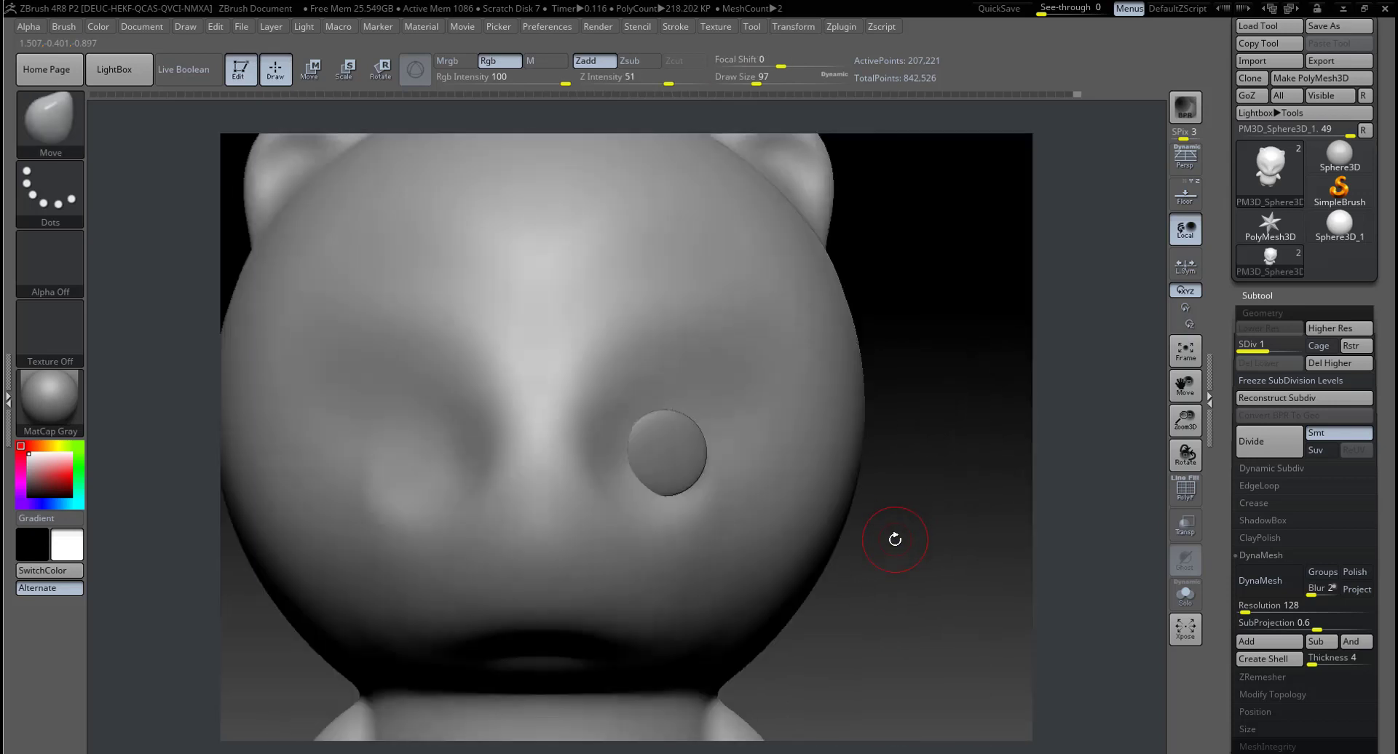
{"action": "mouse_move", "coordinate": [889, 535]}
{"action": "left_mouse_down"}
{"action": "mouse_move", "coordinate": [909, 511]}
{"action": "mouse_move", "coordinate": [864, 517]}
{"action": "mouse_move", "coordinate": [814, 499]}
{"action": "mouse_move", "coordinate": [817, 568]}
{"action": "left_mouse_up"}
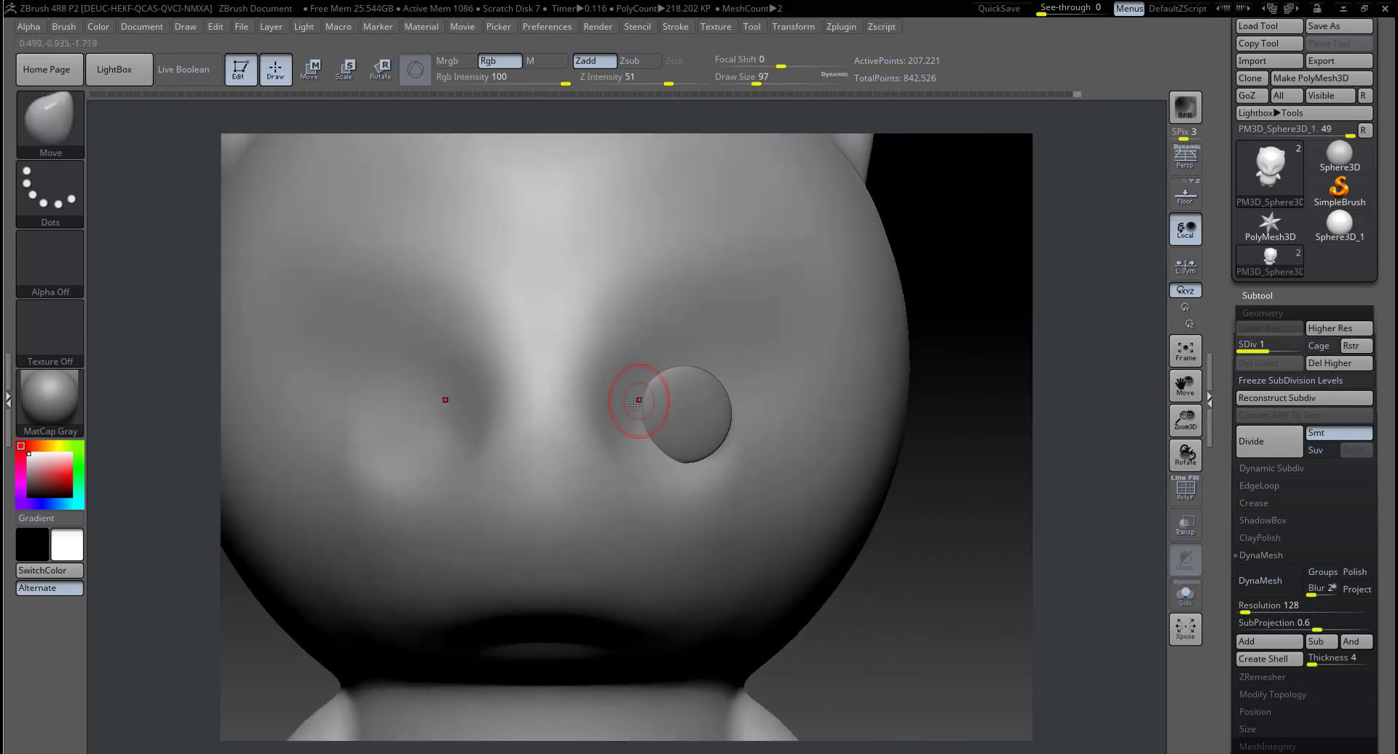
{"action": "left_click_drag", "start_coordinate": [651, 383], "coordinate": [645, 469]}
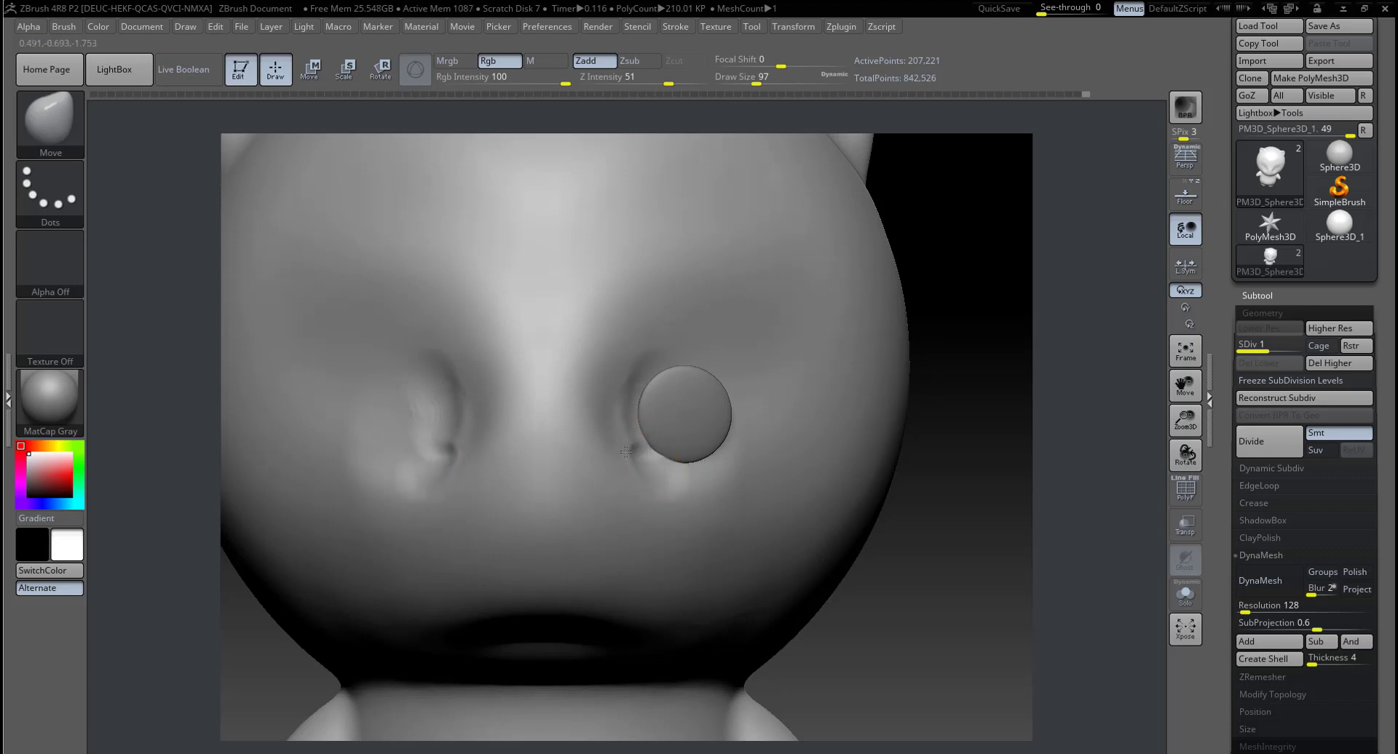
{"action": "key", "text": "shift"}
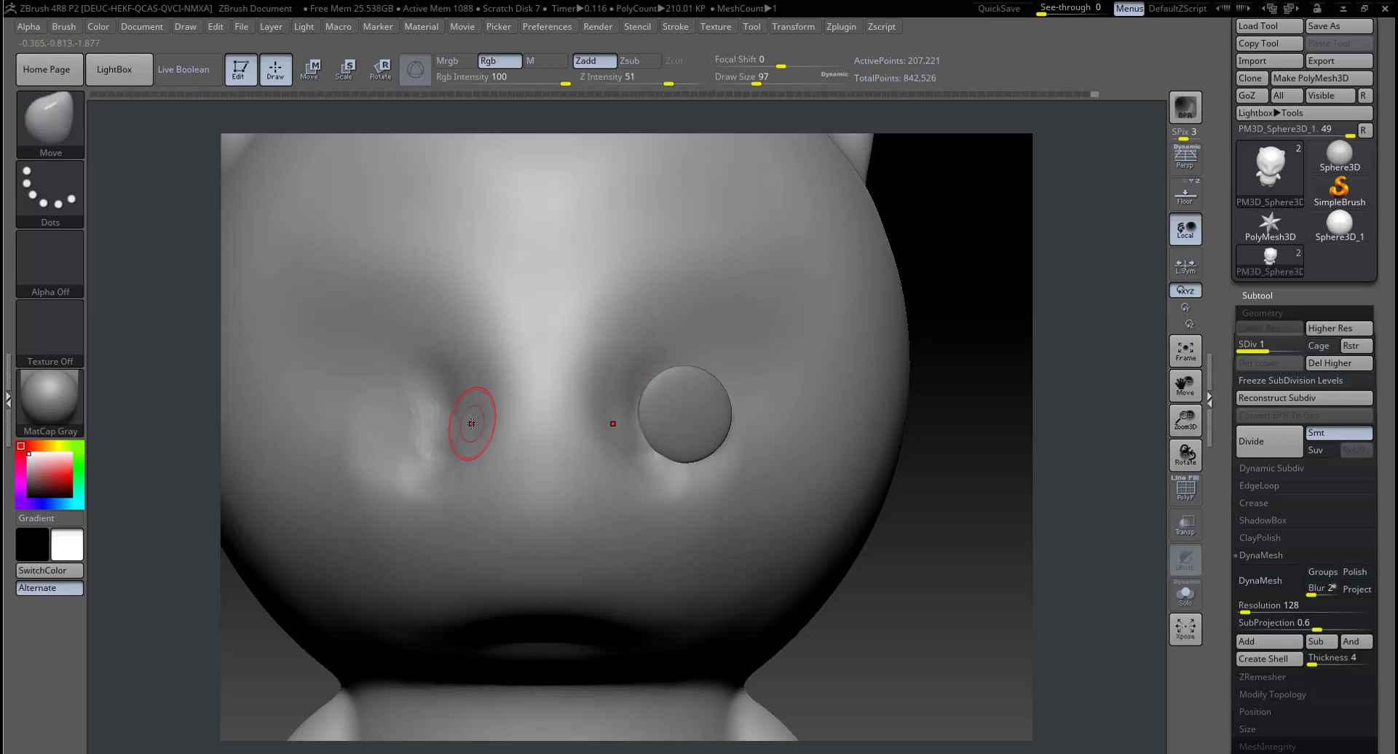
Step: Build clay brow ridges around both eye sockets with ClayBuildup, previewing with the floor grid
{"action": "key", "text": "b"}
{"action": "key", "text": "c"}
{"action": "key", "text": "b"}
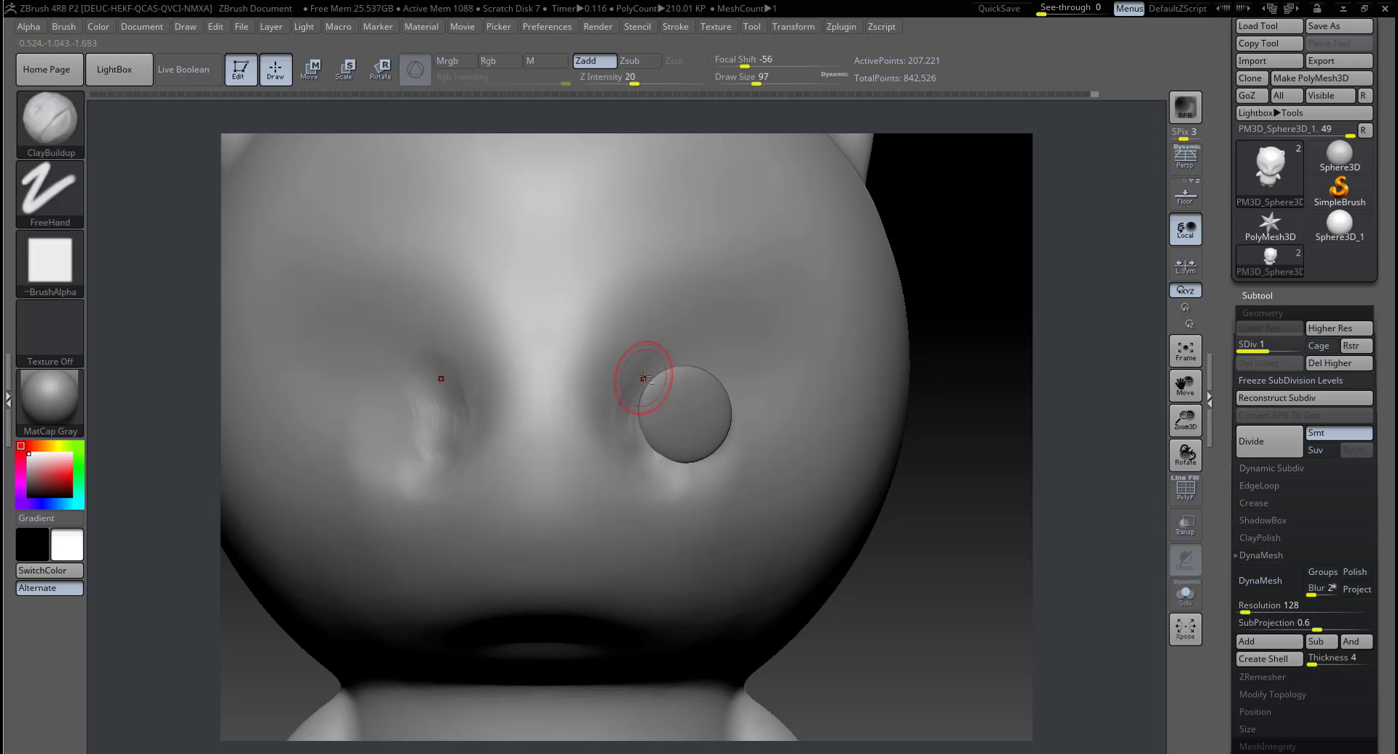
{"action": "mouse_move", "coordinate": [643, 378]}
{"action": "left_mouse_down"}
{"action": "mouse_move", "coordinate": [634, 437]}
{"action": "mouse_move", "coordinate": [673, 467]}
{"action": "mouse_move", "coordinate": [624, 390]}
{"action": "mouse_move", "coordinate": [622, 405]}
{"action": "mouse_move", "coordinate": [634, 377]}
{"action": "mouse_move", "coordinate": [720, 348]}
{"action": "mouse_move", "coordinate": [610, 399]}
{"action": "mouse_move", "coordinate": [592, 469]}
{"action": "mouse_move", "coordinate": [647, 365]}
{"action": "mouse_move", "coordinate": [594, 458]}
{"action": "mouse_move", "coordinate": [531, 484]}
{"action": "mouse_move", "coordinate": [546, 510]}
{"action": "mouse_move", "coordinate": [562, 483]}
{"action": "mouse_move", "coordinate": [542, 513]}
{"action": "mouse_move", "coordinate": [600, 502]}
{"action": "left_mouse_up"}
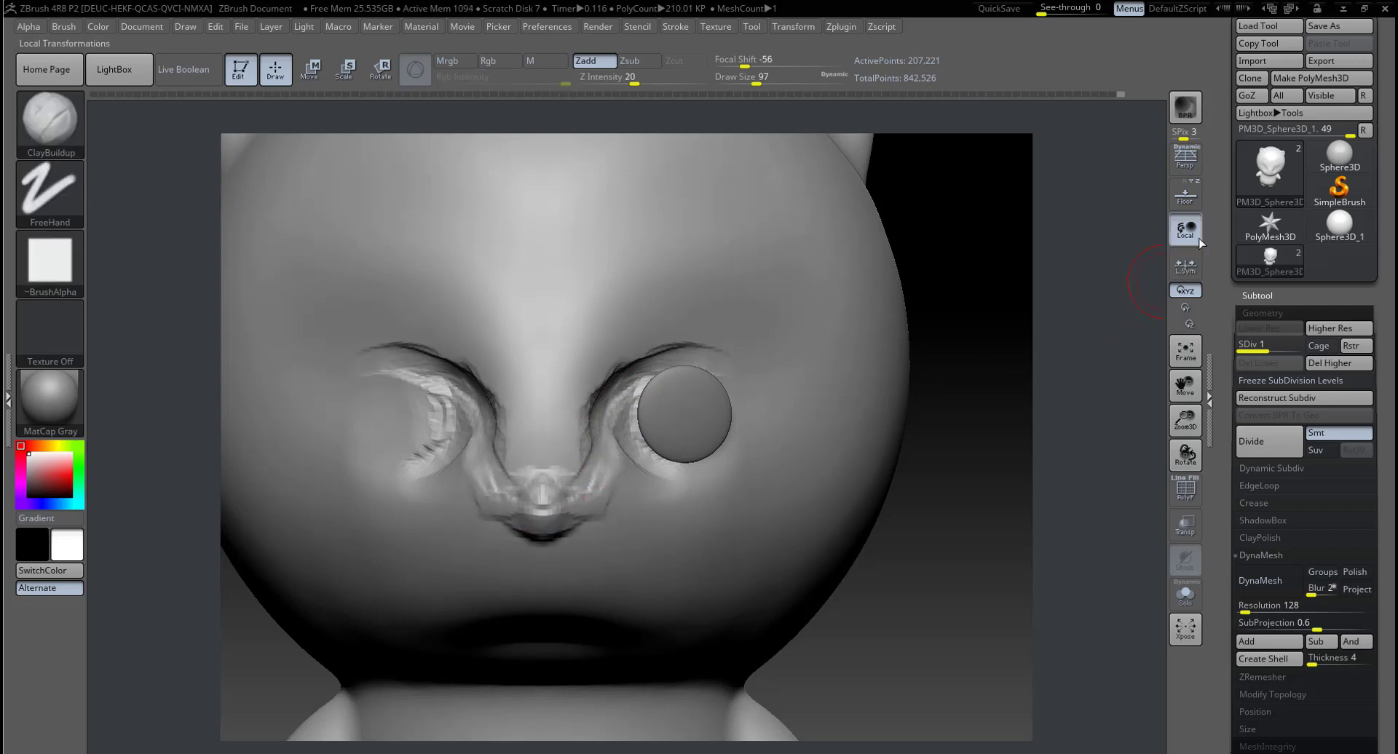
{"action": "left_click", "coordinate": [1179, 197]}
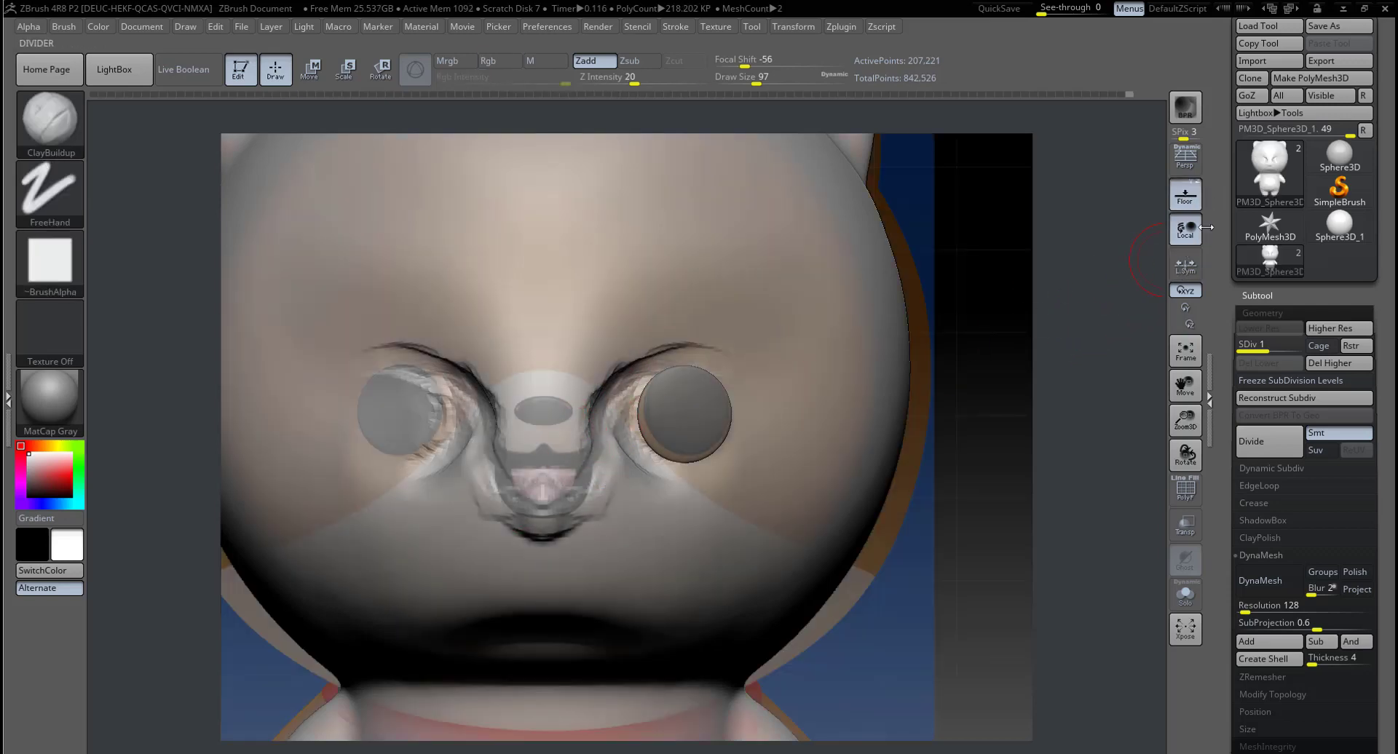
{"action": "left_click", "coordinate": [1184, 194]}
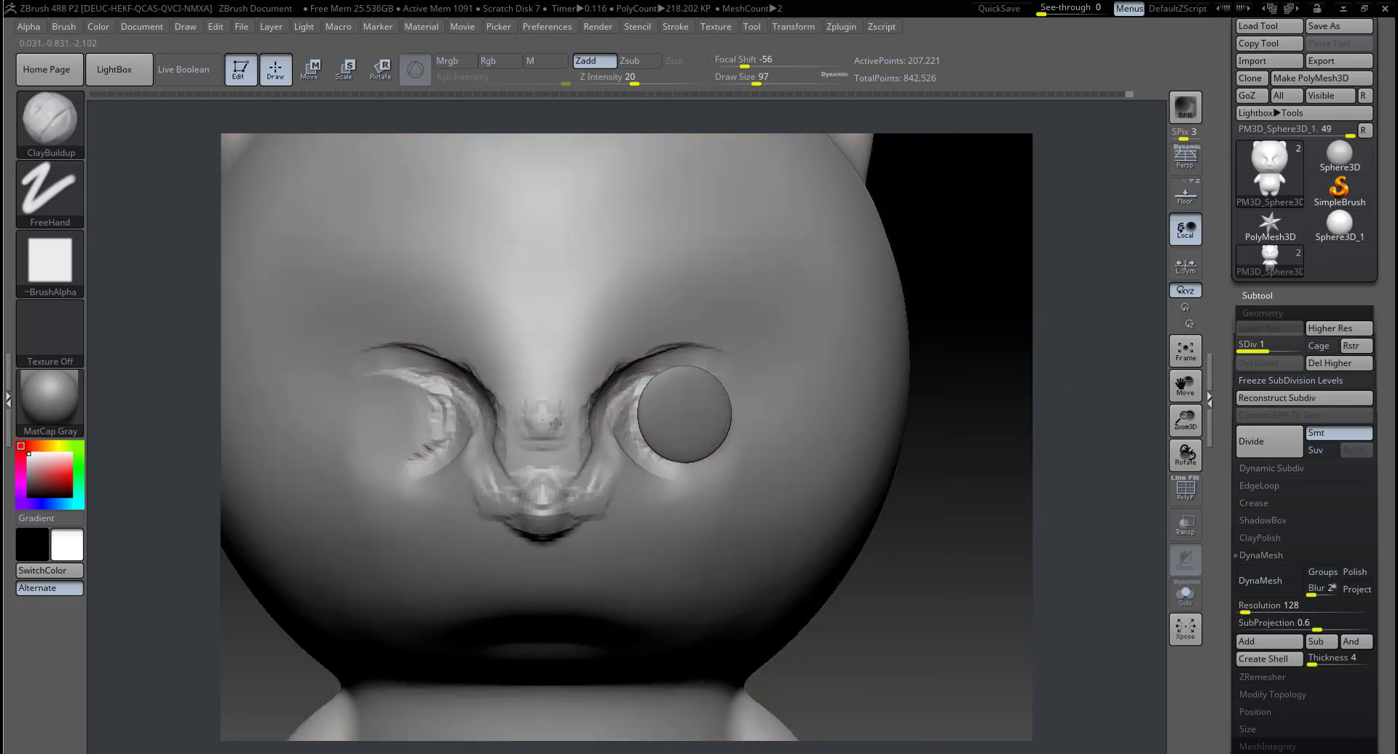
Step: Build up the clay nose mass, round its underside, and smooth the mouth creases away
{"action": "mouse_move", "coordinate": [555, 423]}
{"action": "left_mouse_down"}
{"action": "mouse_move", "coordinate": [546, 406]}
{"action": "mouse_move", "coordinate": [572, 491]}
{"action": "mouse_move", "coordinate": [554, 510]}
{"action": "left_mouse_up"}
{"action": "left_click_drag", "start_coordinate": [473, 524], "coordinate": [619, 528]}
{"action": "mouse_move", "coordinate": [588, 485]}
{"action": "left_mouse_down"}
{"action": "mouse_move", "coordinate": [491, 486]}
{"action": "mouse_move", "coordinate": [557, 437]}
{"action": "left_mouse_up"}
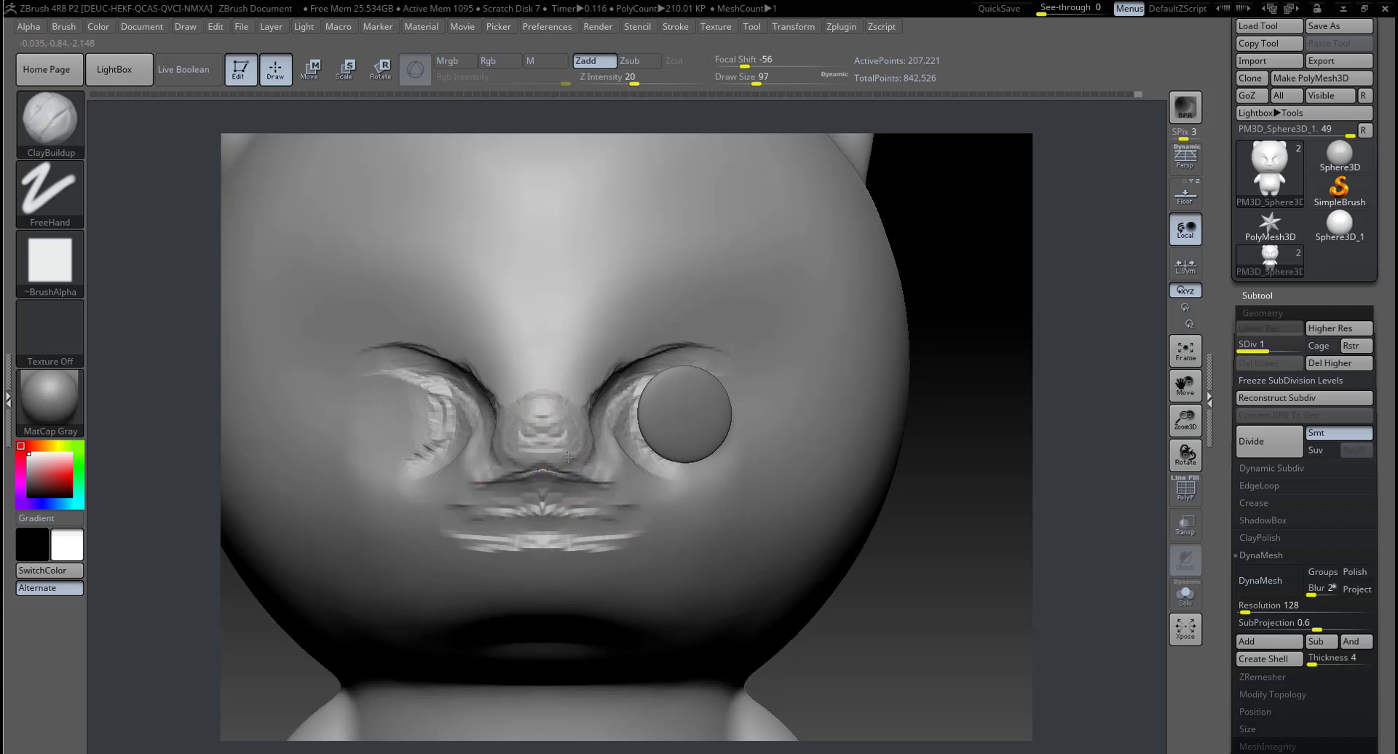
{"action": "left_click", "coordinate": [1191, 194]}
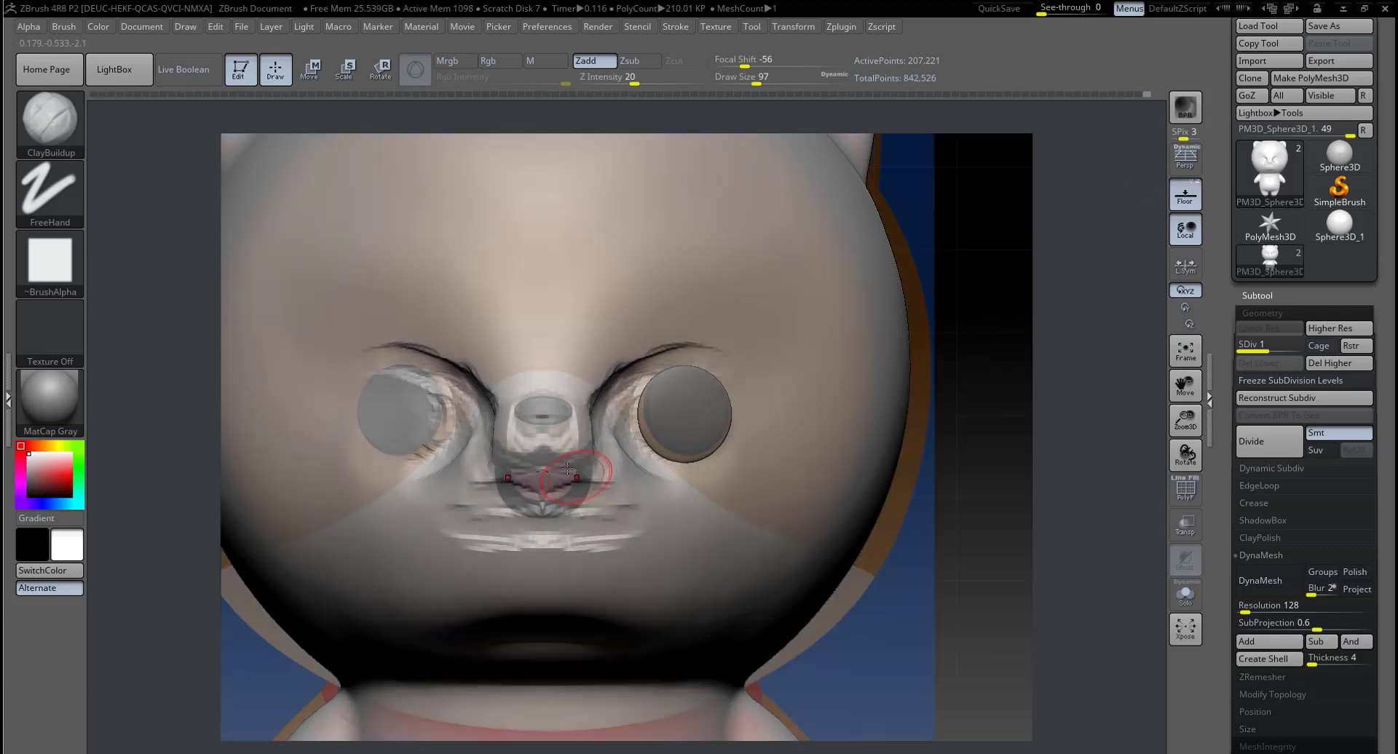
{"action": "mouse_move", "coordinate": [567, 468]}
{"action": "left_mouse_down"}
{"action": "mouse_move", "coordinate": [524, 437]}
{"action": "mouse_move", "coordinate": [543, 414]}
{"action": "mouse_move", "coordinate": [548, 455]}
{"action": "left_mouse_up"}
{"action": "left_click", "coordinate": [1185, 195]}
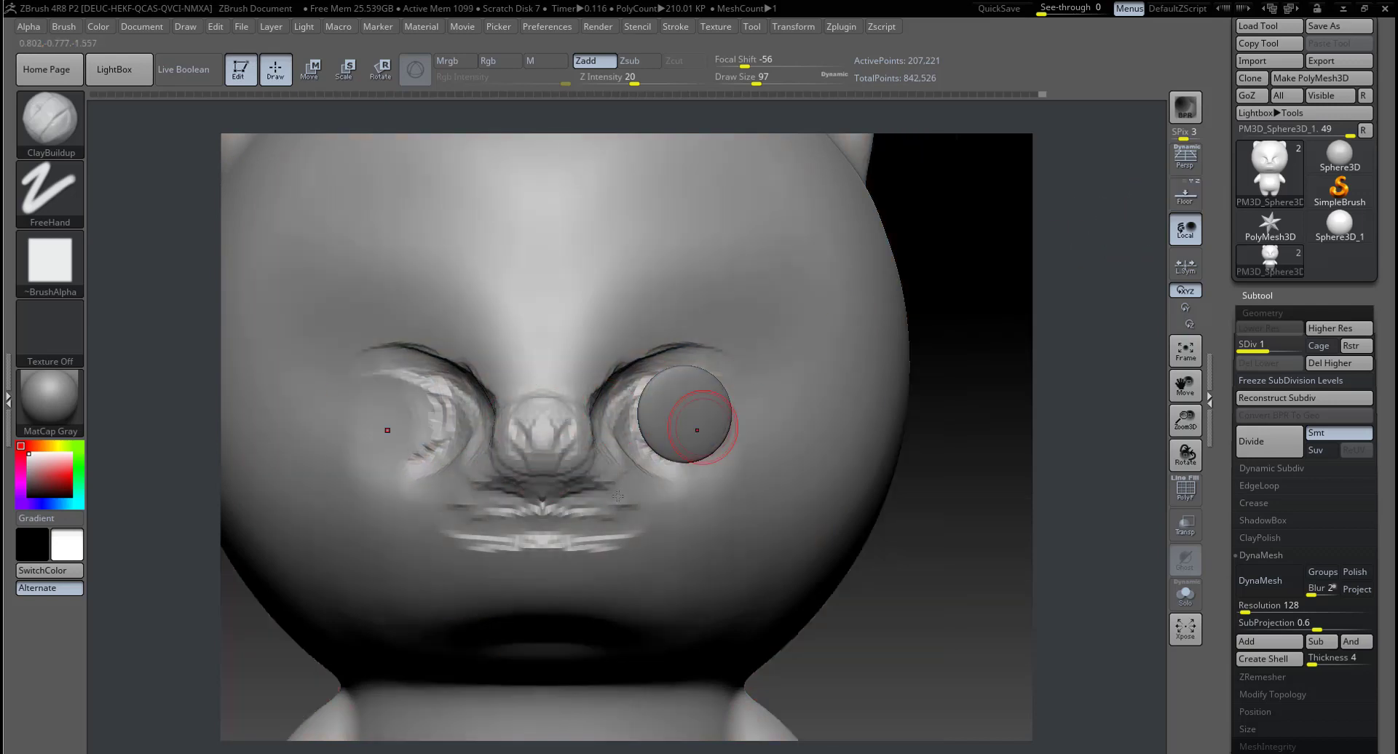
{"action": "left_click_drag", "start_coordinate": [617, 496], "coordinate": [556, 542], "text": "shift"}
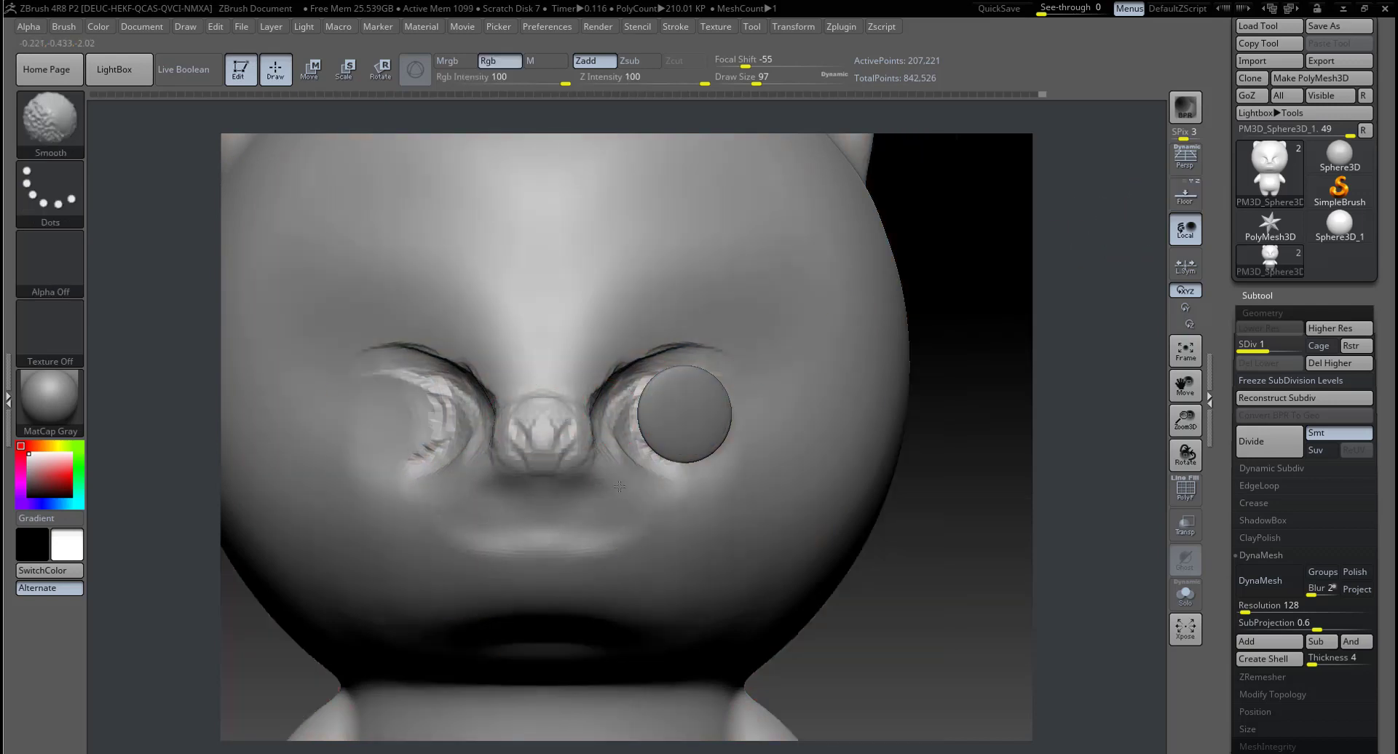
Step: Smooth the nose wrinkles, brow creases and eye socket creases, then orbit to check
{"action": "left_click_drag", "start_coordinate": [577, 429], "coordinate": [564, 452], "text": "shift"}
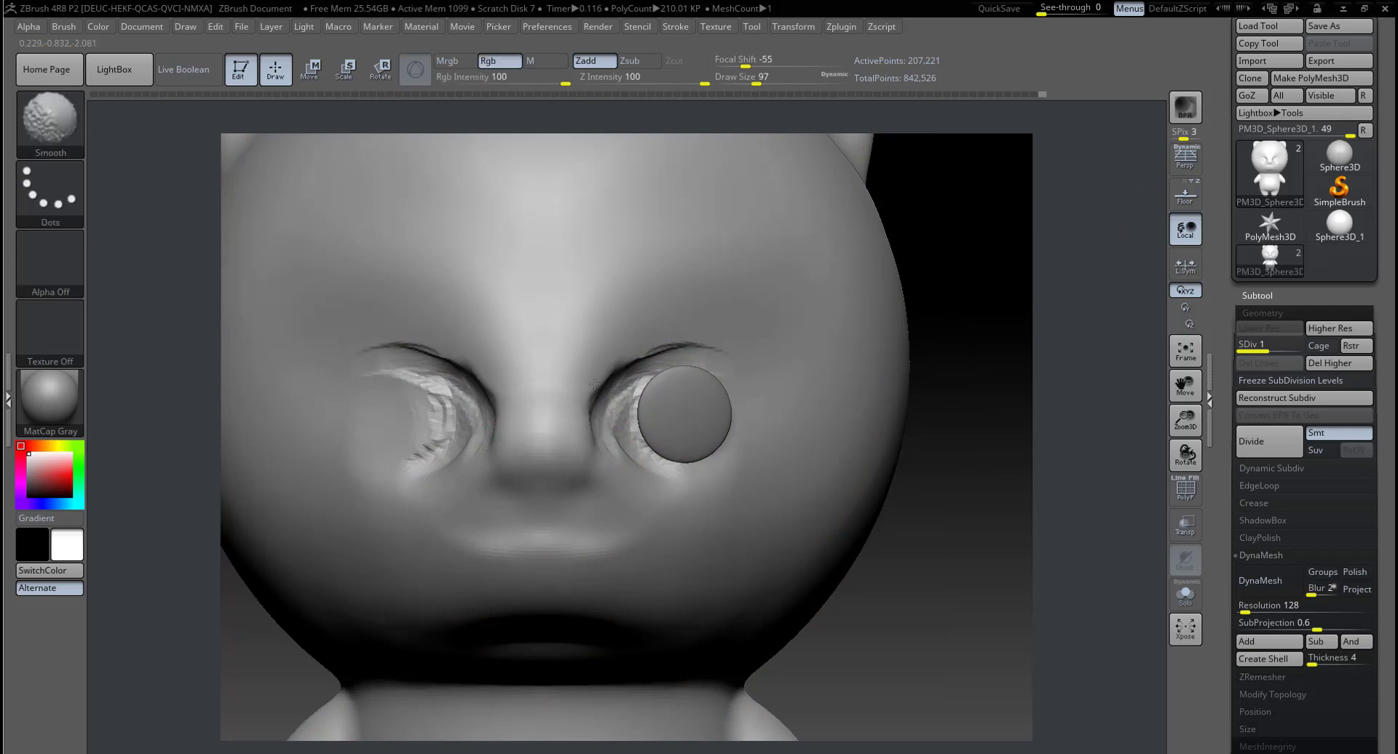
{"action": "left_click_drag", "start_coordinate": [594, 383], "coordinate": [630, 355], "text": "shift"}
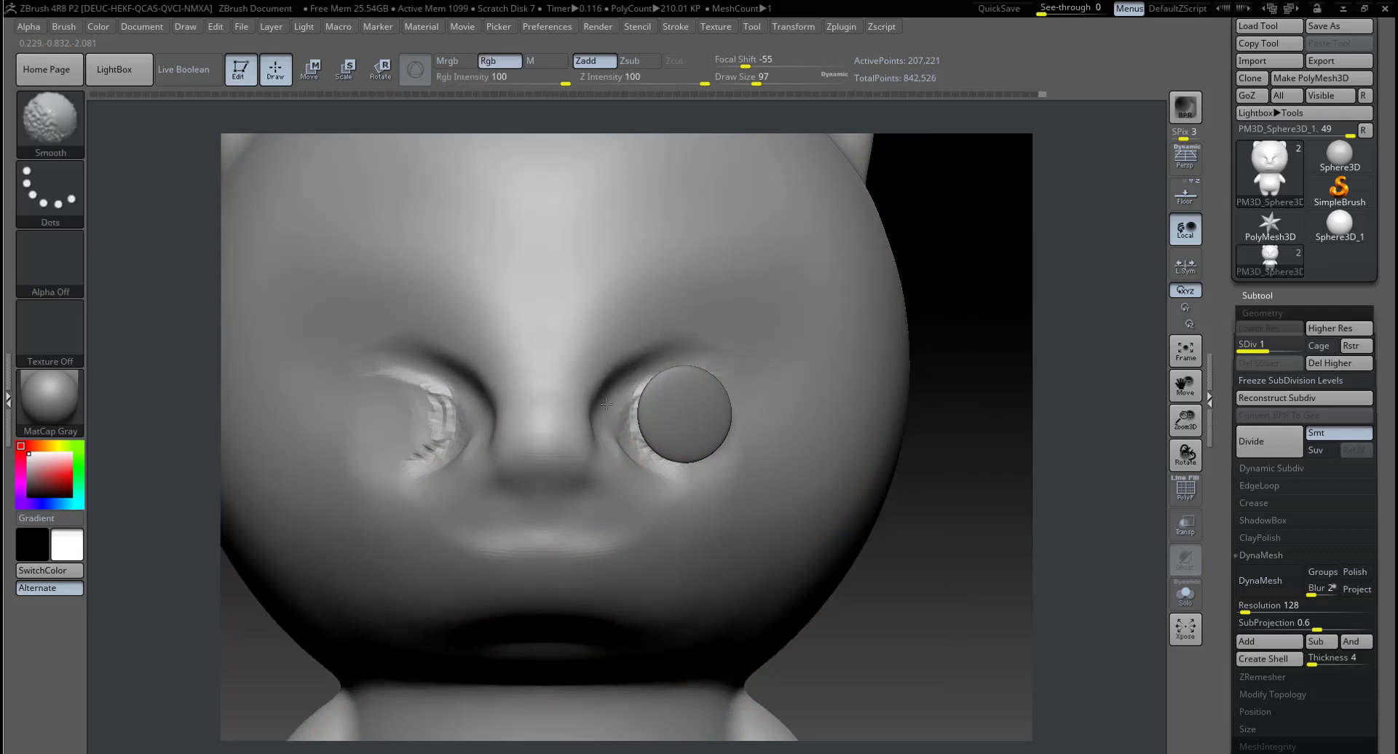
{"action": "left_click_drag", "start_coordinate": [605, 404], "coordinate": [637, 392], "text": "shift"}
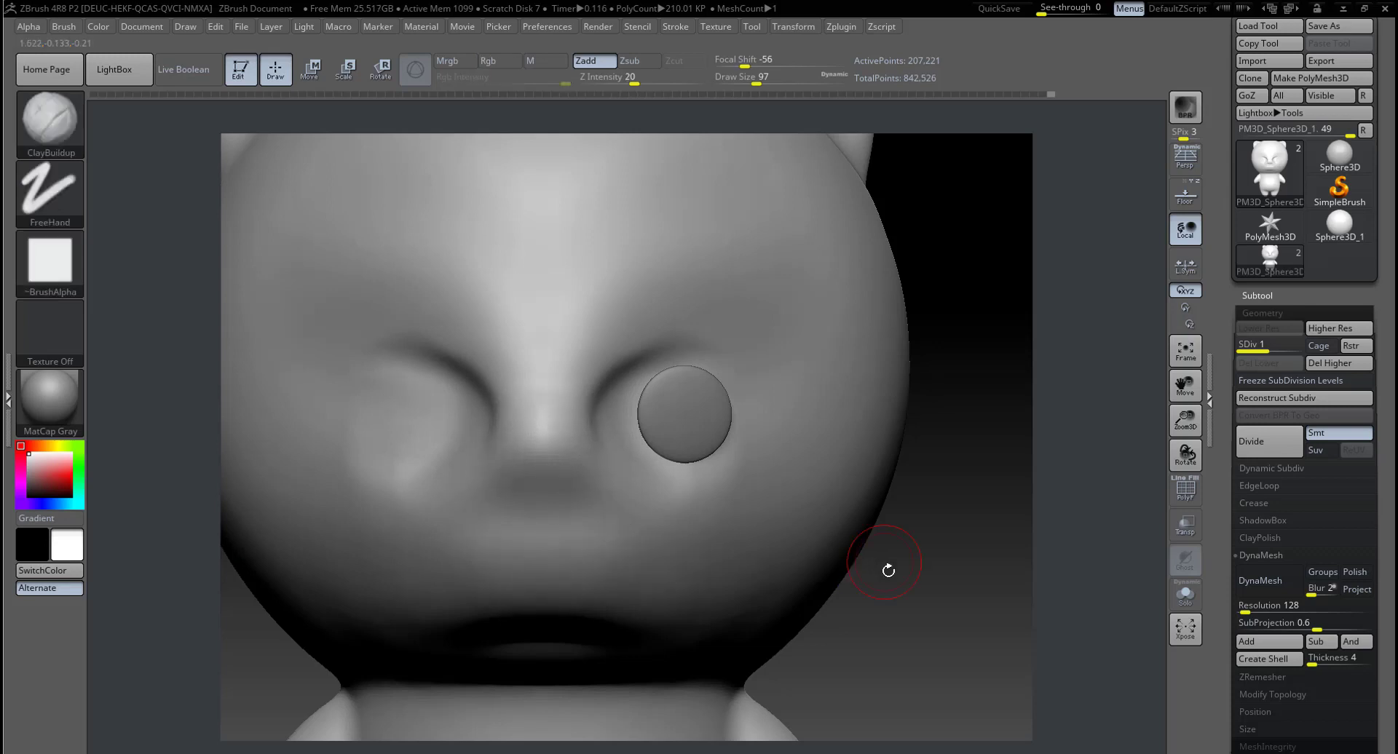
{"action": "left_click_drag", "start_coordinate": [889, 568], "coordinate": [575, 492]}
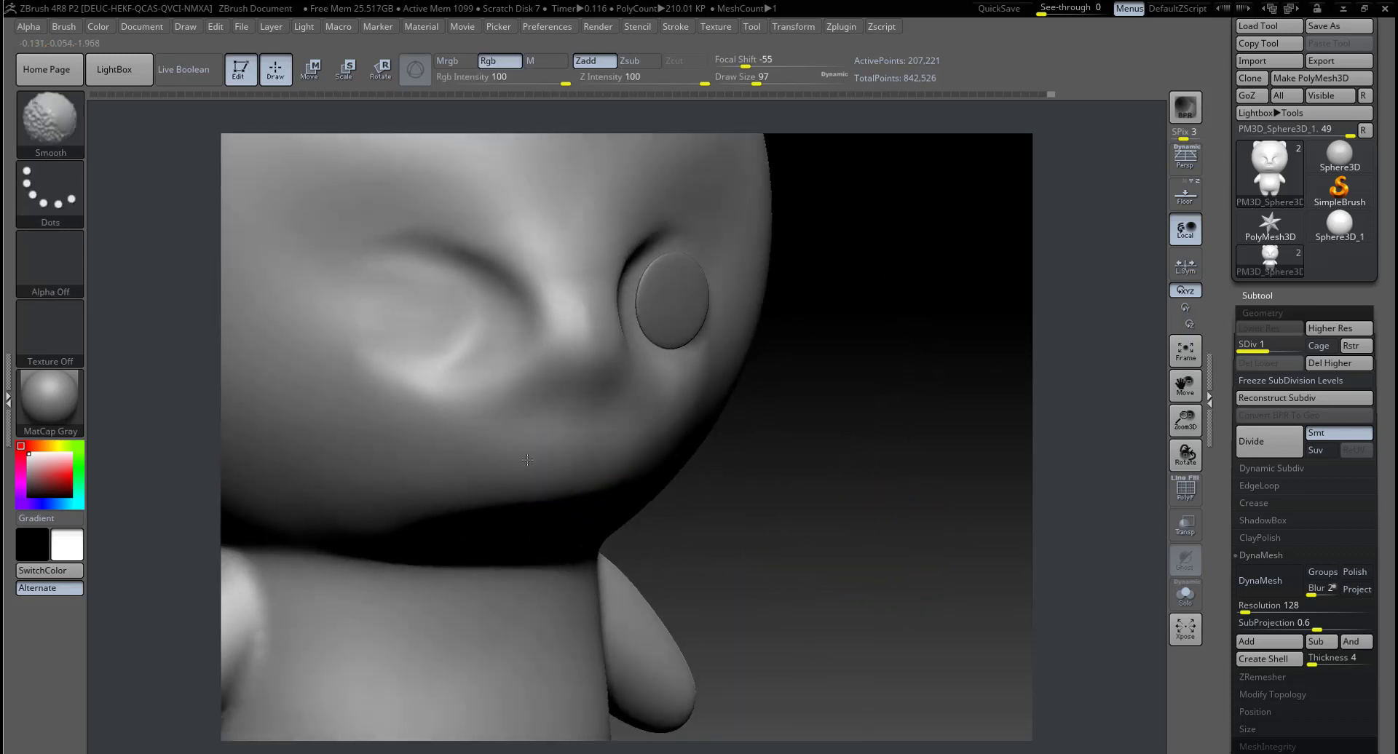
{"action": "left_click_drag", "start_coordinate": [842, 498], "coordinate": [872, 507]}
Step: Turn on Local rotation and set the brush size to 239
{"action": "left_click_drag", "start_coordinate": [1061, 541], "coordinate": [1128, 291]}
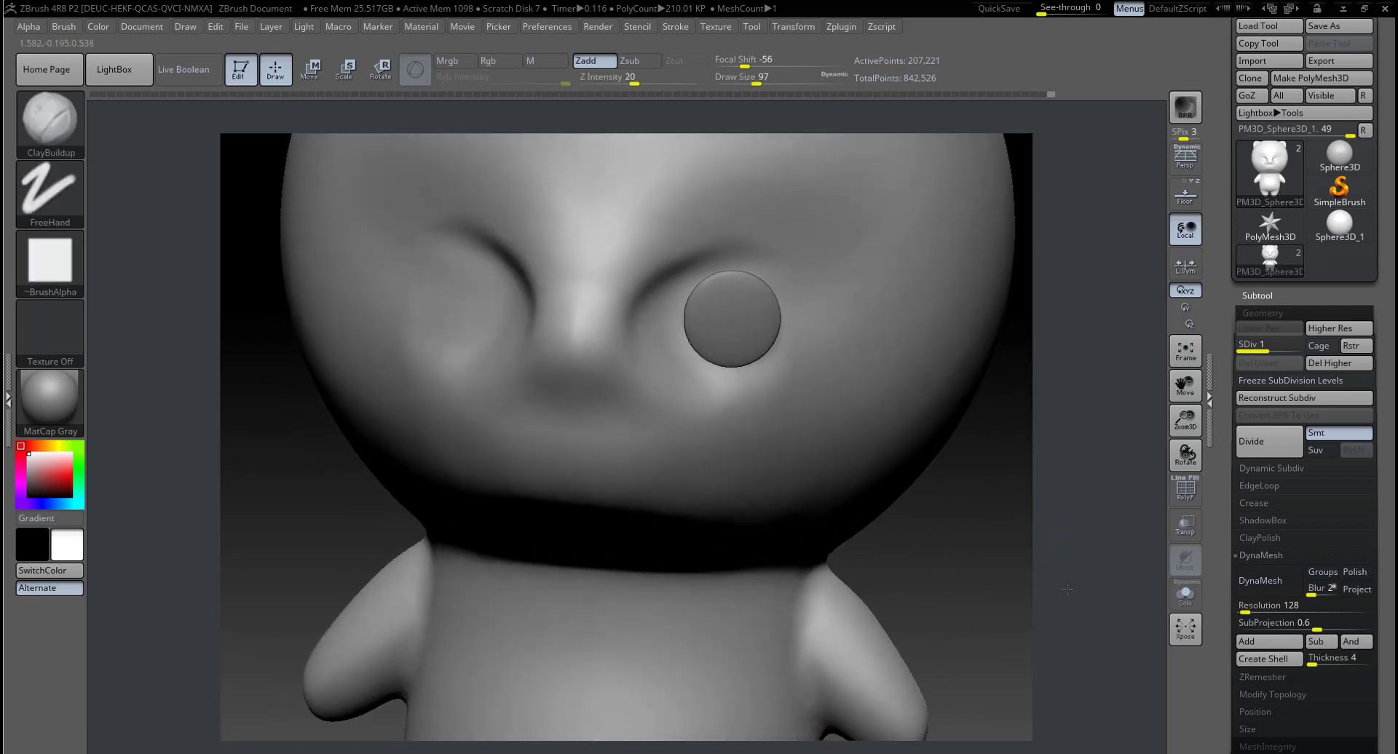
{"action": "left_click", "coordinate": [1186, 228]}
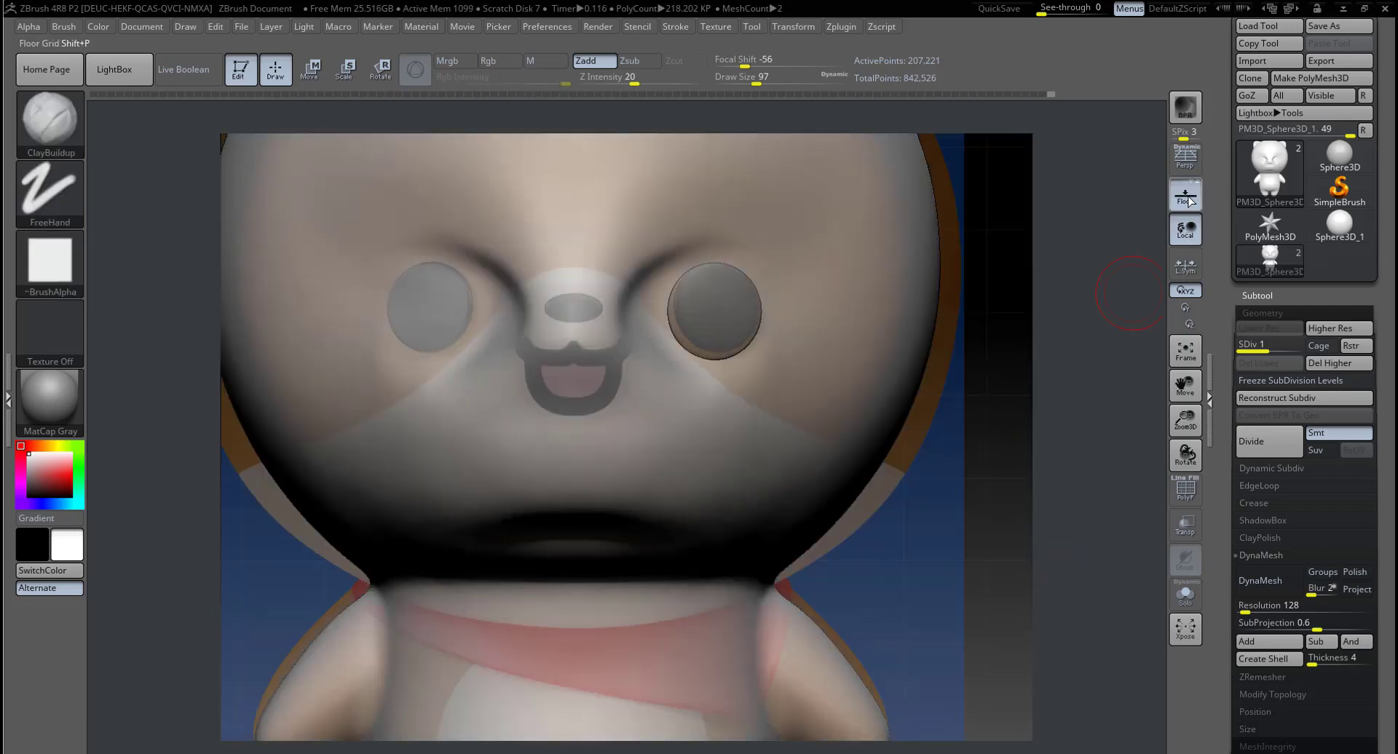
{"action": "key", "text": "space"}
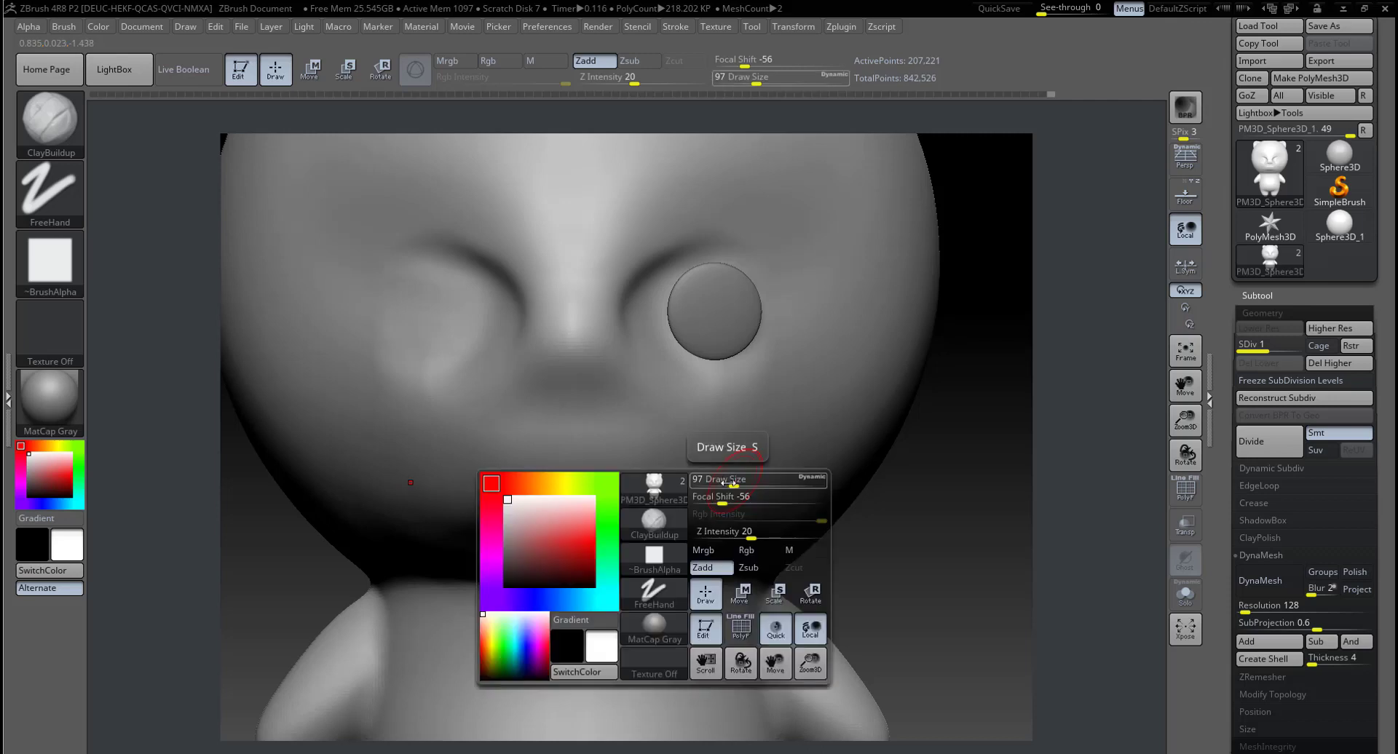
{"action": "left_click_drag", "start_coordinate": [719, 493], "coordinate": [754, 489]}
{"action": "left_click_drag", "start_coordinate": [925, 528], "coordinate": [915, 489]}
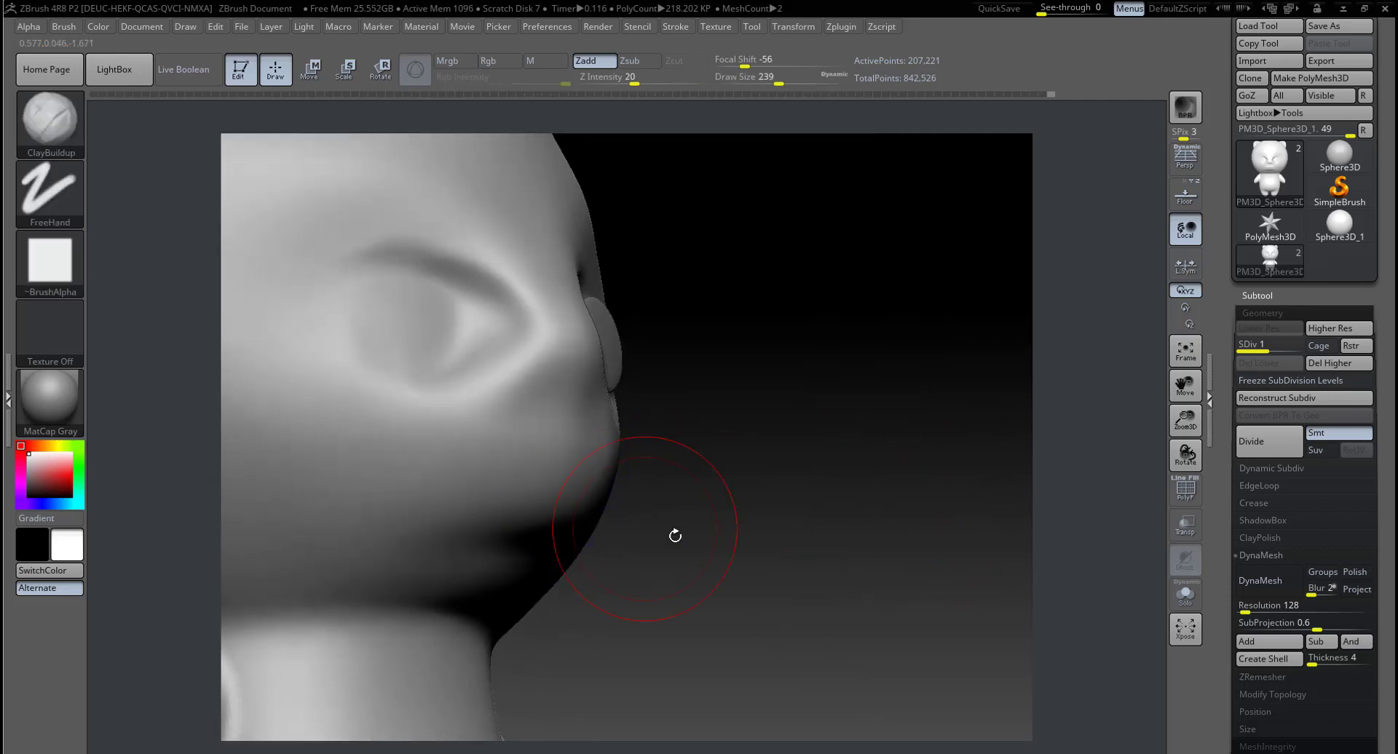
{"action": "left_click_drag", "start_coordinate": [677, 537], "coordinate": [655, 562], "text": "shift"}
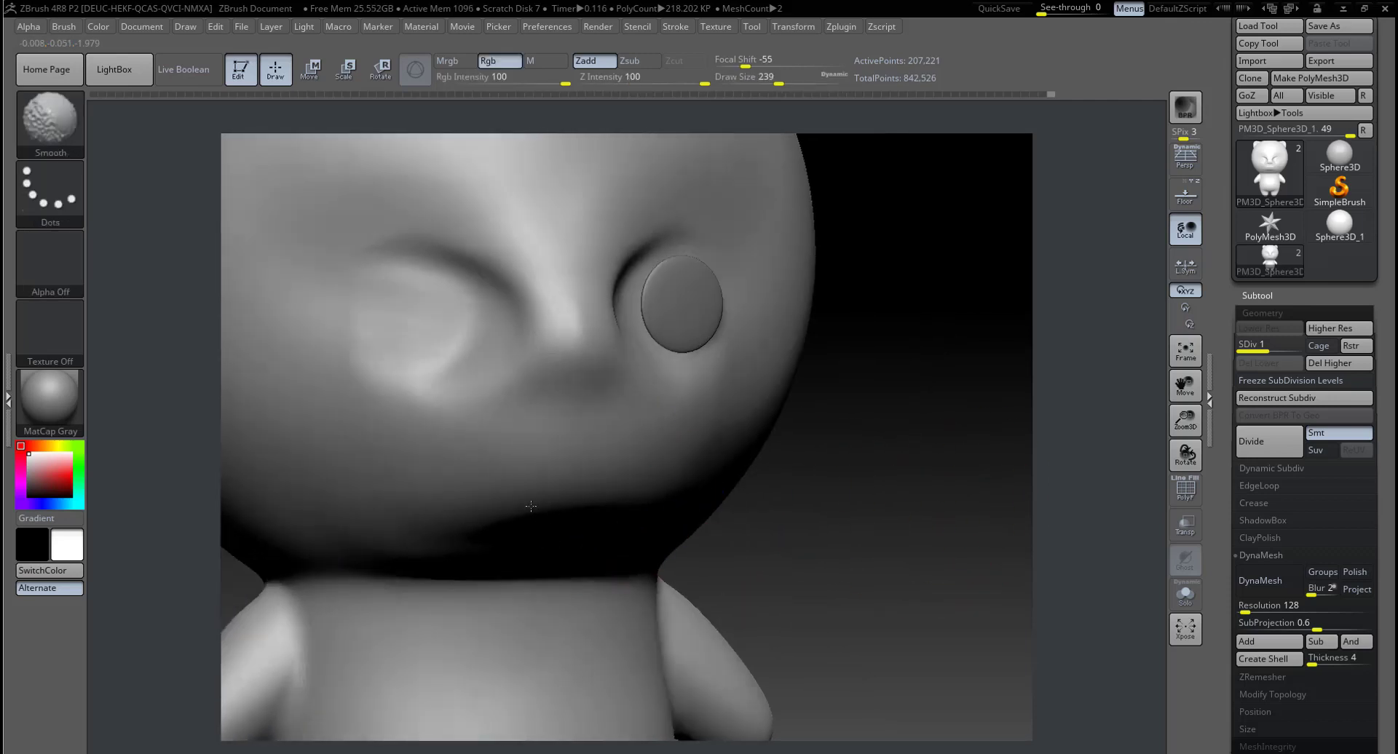
Step: Deepen the grooves of both eye sockets with a size-80 ClayBuildup brush
{"action": "left_click_drag", "start_coordinate": [927, 515], "coordinate": [609, 483]}
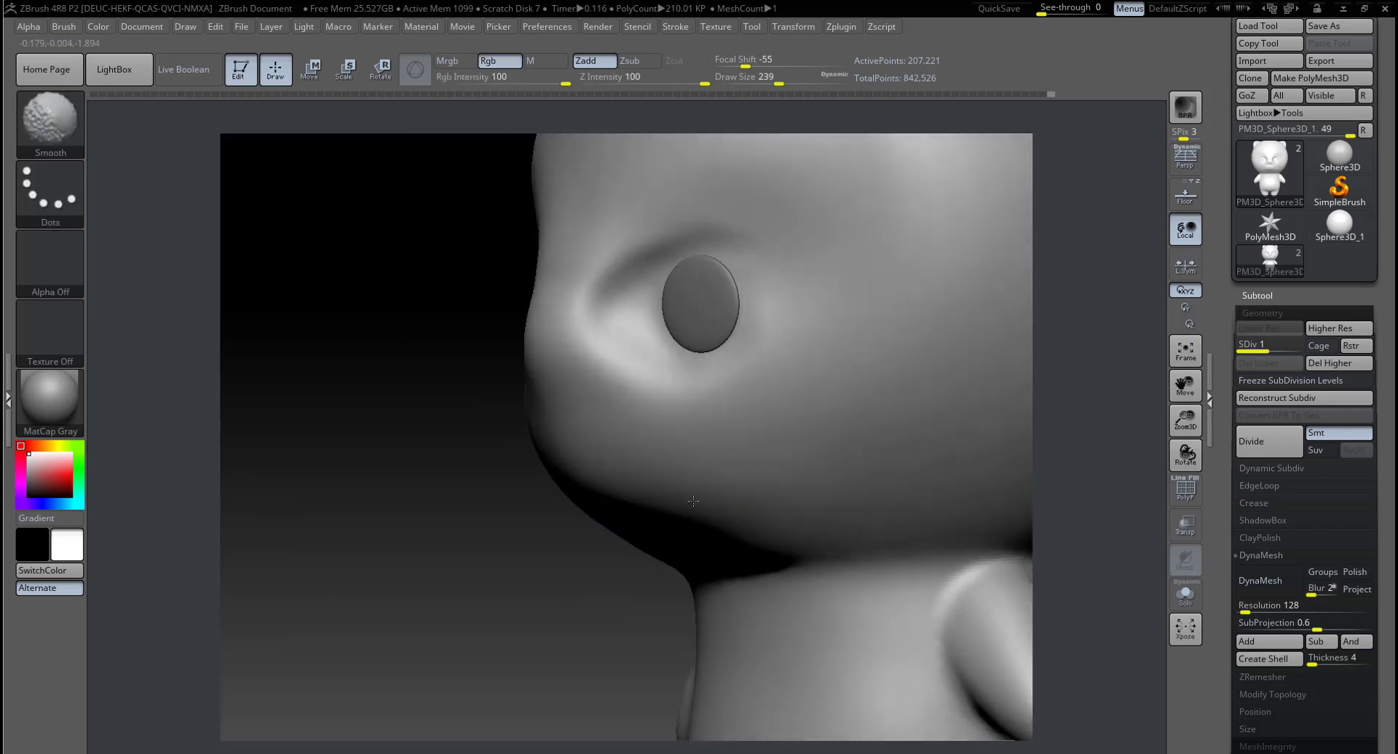
{"action": "left_click_drag", "start_coordinate": [530, 602], "coordinate": [684, 527]}
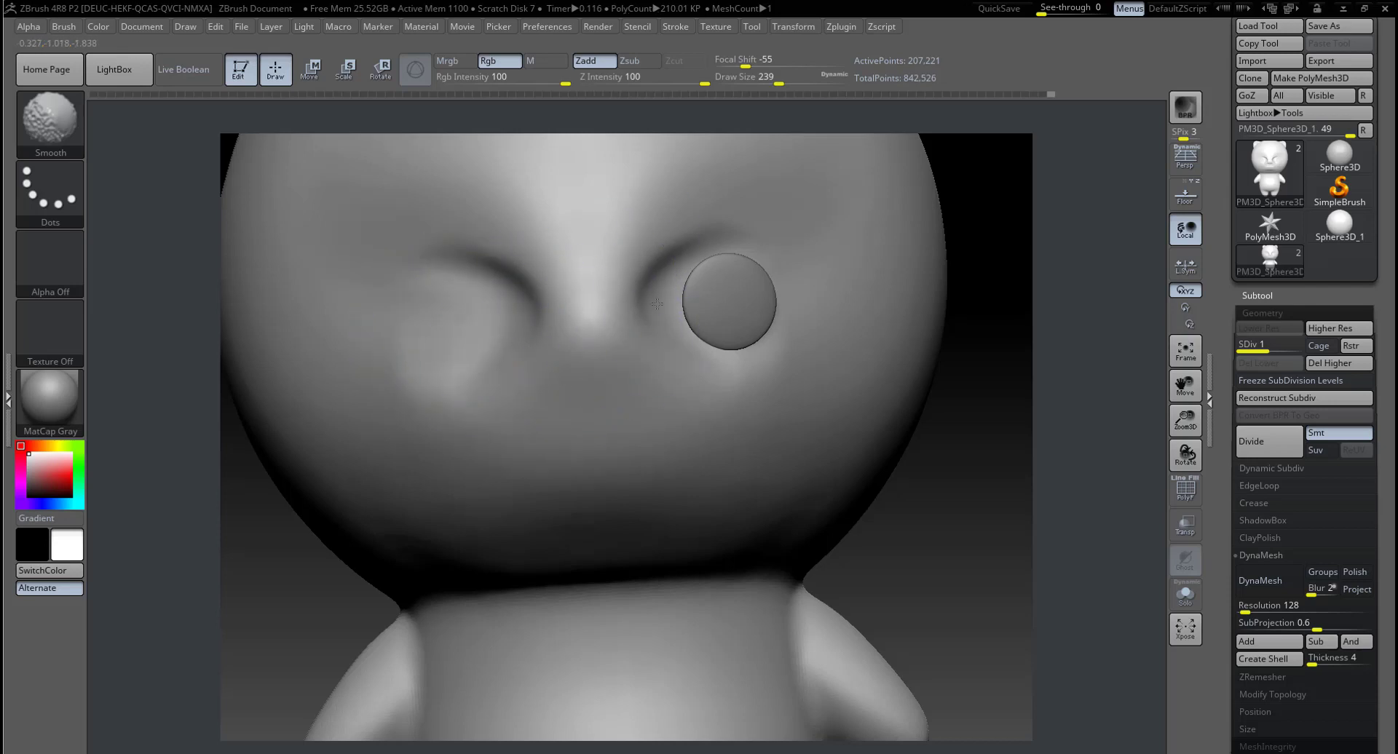
{"action": "mouse_move", "coordinate": [946, 459]}
{"action": "left_mouse_down"}
{"action": "mouse_move", "coordinate": [977, 472]}
{"action": "mouse_move", "coordinate": [927, 471]}
{"action": "left_mouse_up"}
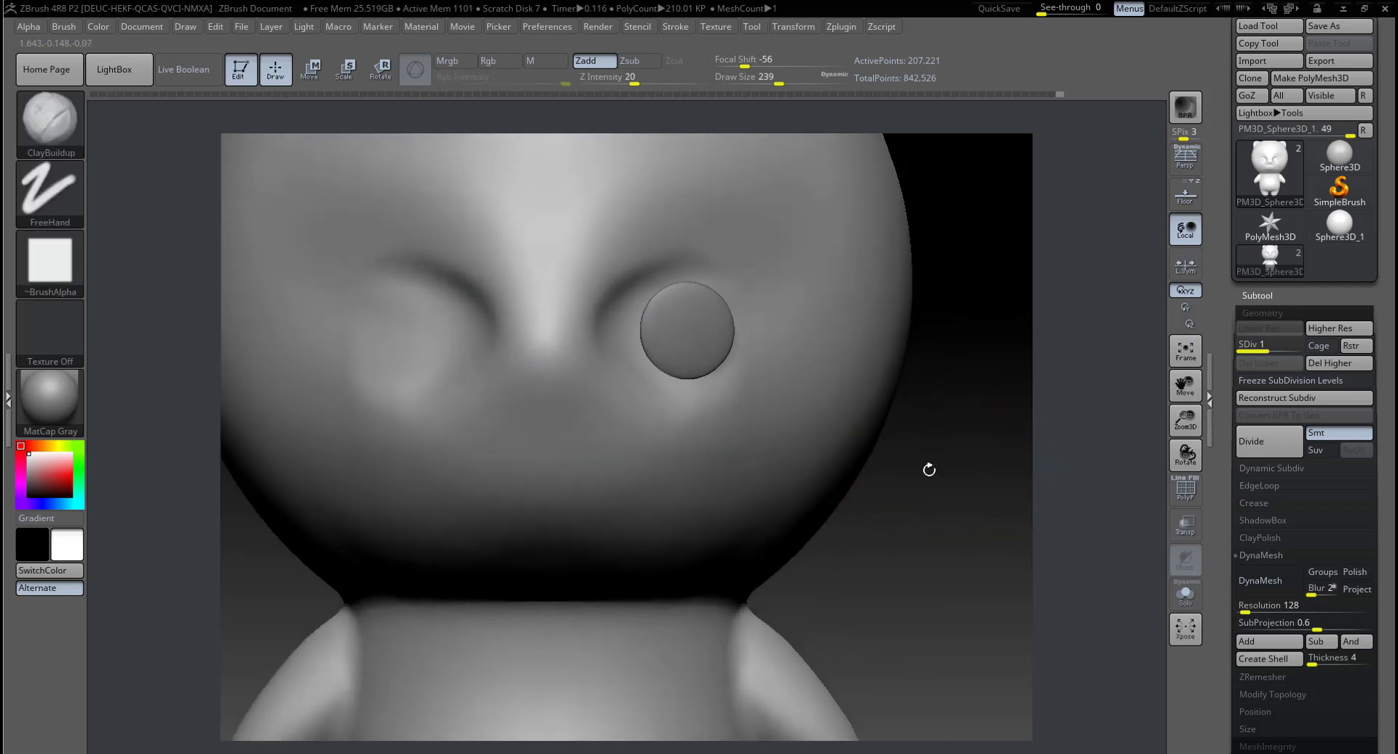
{"action": "right_click", "coordinate": [620, 332]}
{"action": "mouse_move", "coordinate": [618, 342]}
{"action": "left_mouse_down"}
{"action": "mouse_move", "coordinate": [572, 342]}
{"action": "mouse_move", "coordinate": [631, 295]}
{"action": "mouse_move", "coordinate": [626, 356]}
{"action": "mouse_move", "coordinate": [622, 287]}
{"action": "mouse_move", "coordinate": [615, 353]}
{"action": "left_mouse_up"}
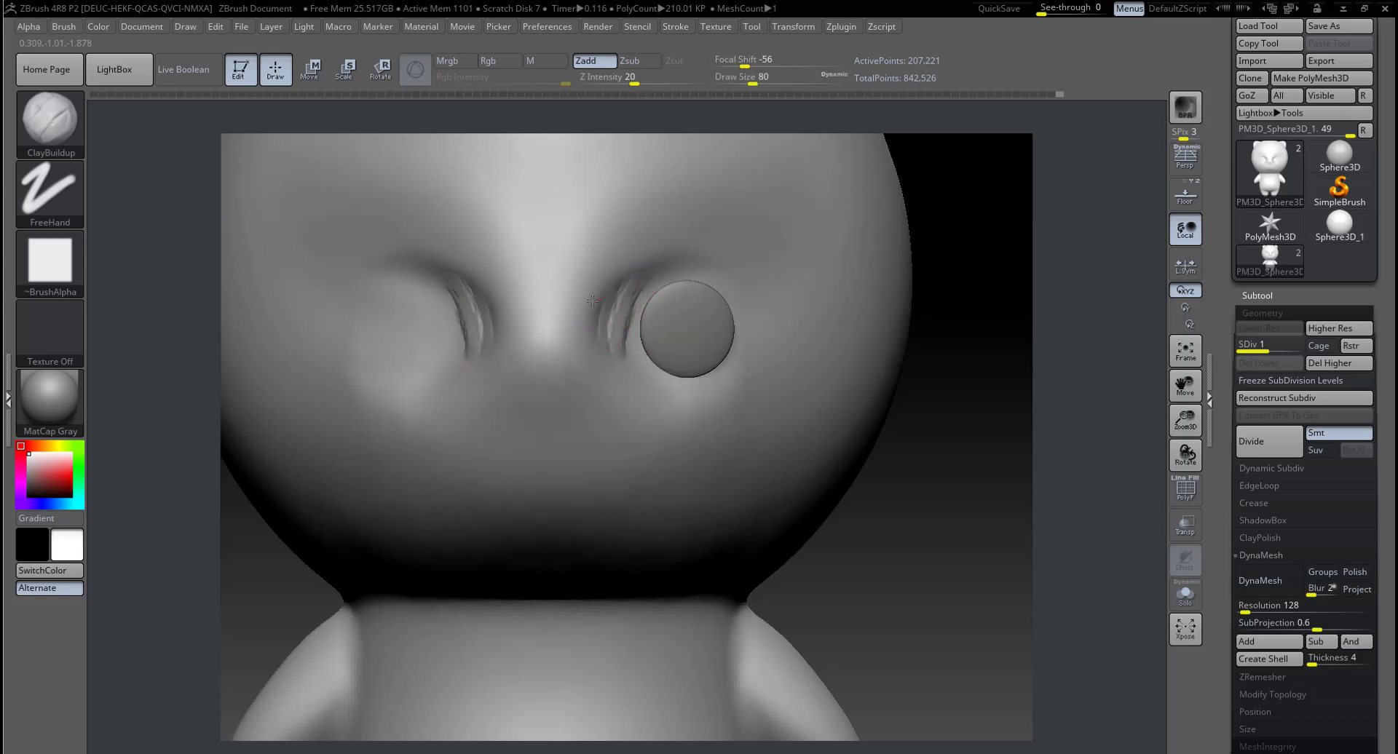
{"action": "mouse_move", "coordinate": [617, 291]}
{"action": "left_mouse_down"}
{"action": "mouse_move", "coordinate": [633, 363]}
{"action": "mouse_move", "coordinate": [659, 269]}
{"action": "mouse_move", "coordinate": [604, 324]}
{"action": "mouse_move", "coordinate": [632, 364]}
{"action": "mouse_move", "coordinate": [611, 313]}
{"action": "mouse_move", "coordinate": [641, 270]}
{"action": "mouse_move", "coordinate": [623, 328]}
{"action": "mouse_move", "coordinate": [638, 284]}
{"action": "left_mouse_up"}
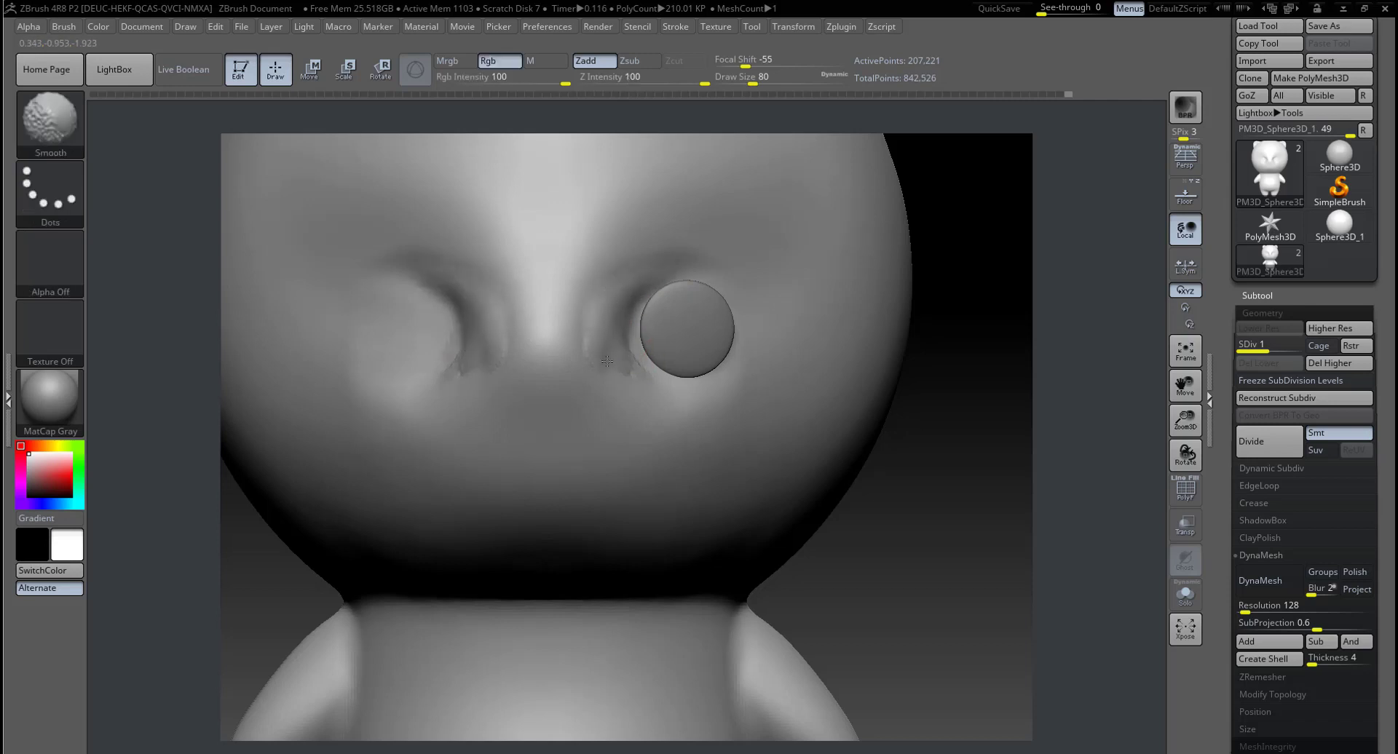
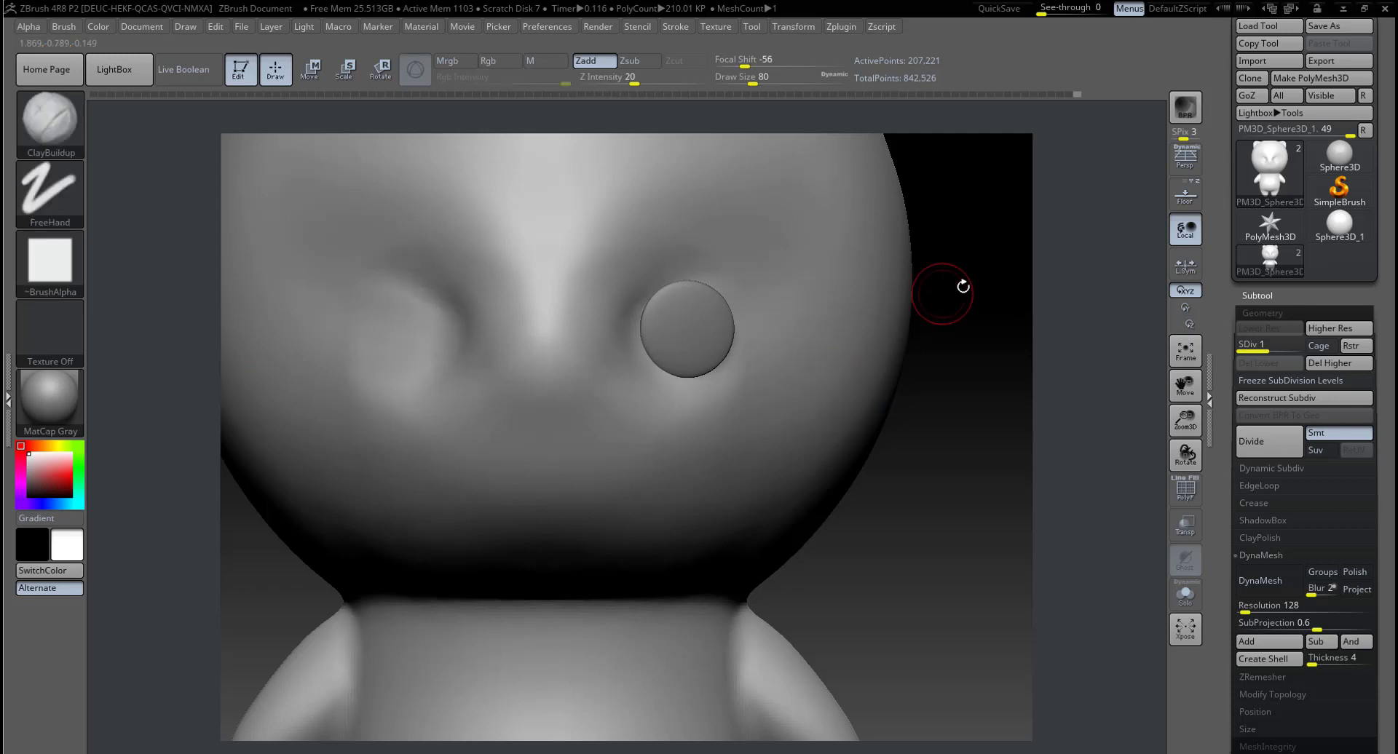
Step: Smooth the eye area, subdivide the bear body to SDiv 2, and overlay the coloured reference
{"action": "mouse_move", "coordinate": [953, 437]}
{"action": "left_mouse_down", "text": "alt"}
{"action": "mouse_move", "coordinate": [890, 469]}
{"action": "mouse_move", "coordinate": [905, 483]}
{"action": "left_mouse_up", "text": "alt"}
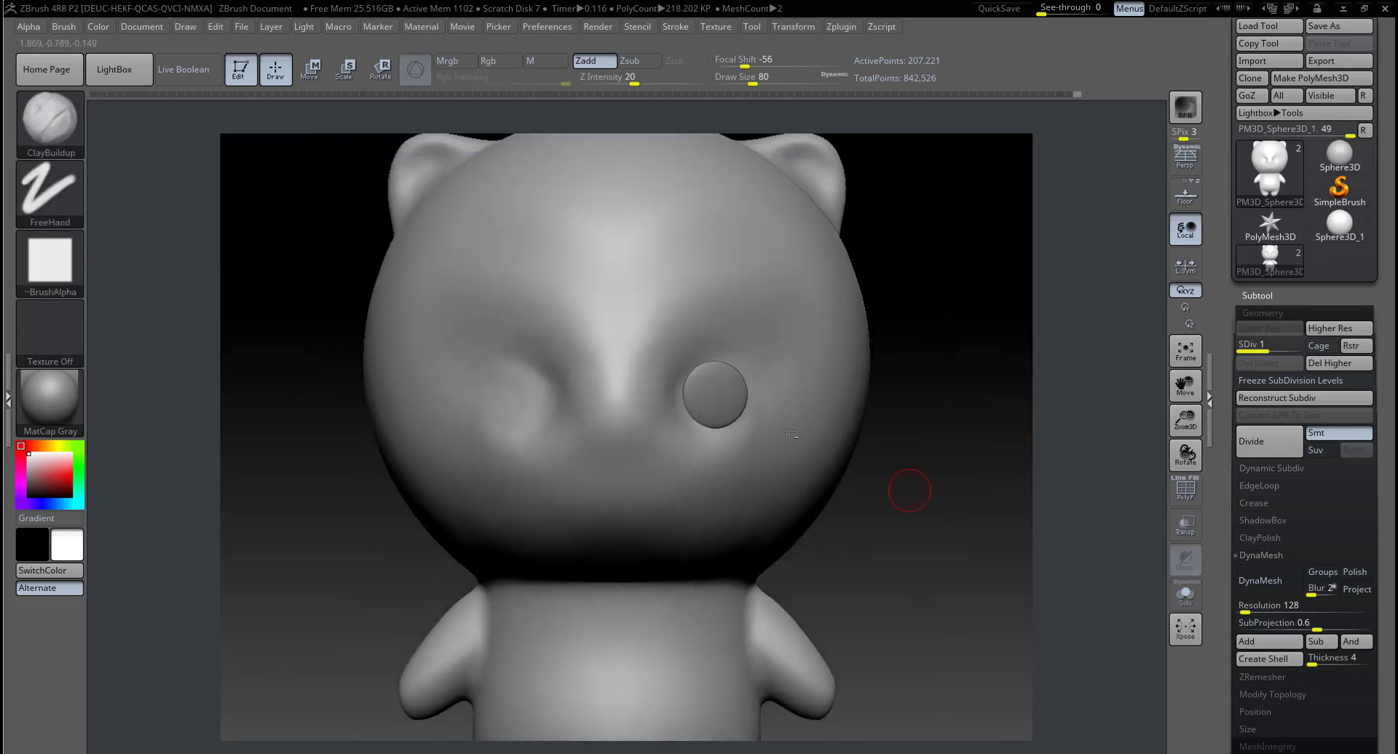
{"action": "key", "text": "shift"}
{"action": "key", "text": "d"}
{"action": "key", "text": "shift"}
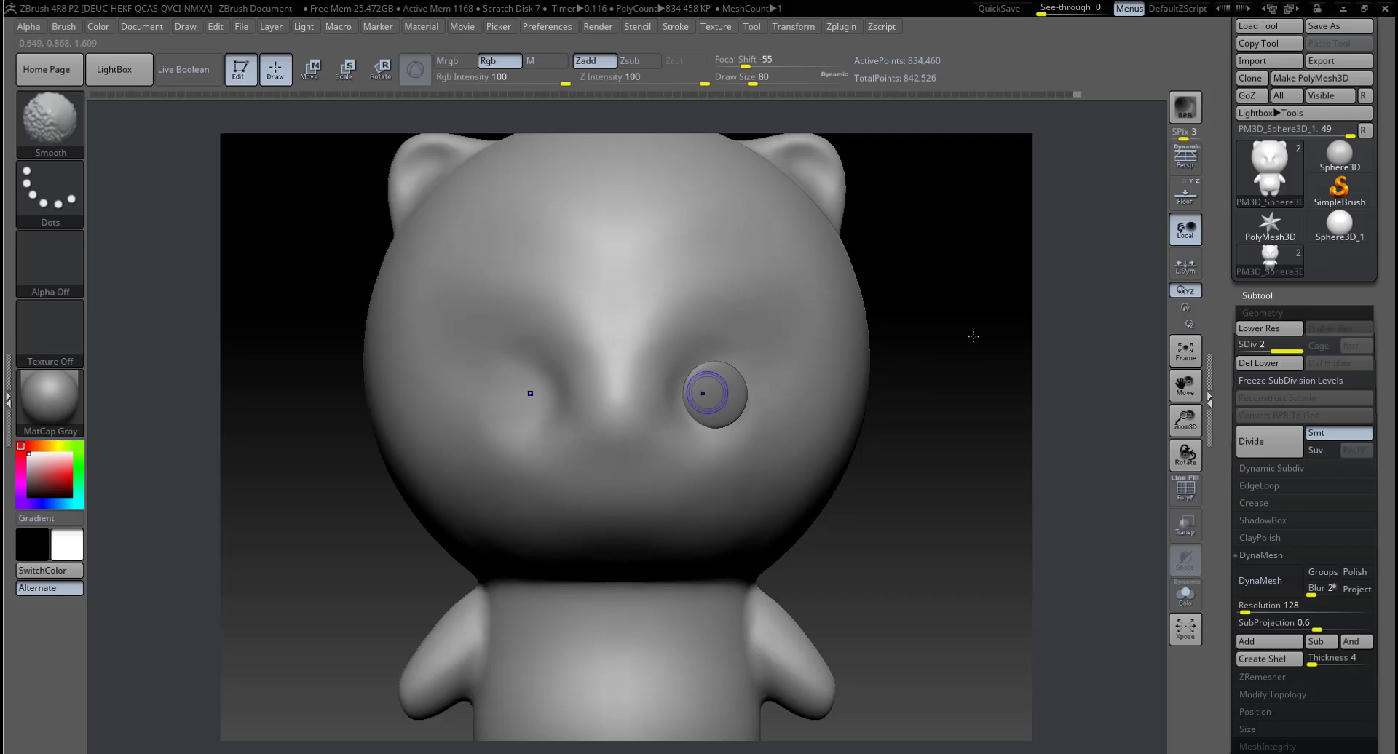
{"action": "left_click", "coordinate": [1184, 195]}
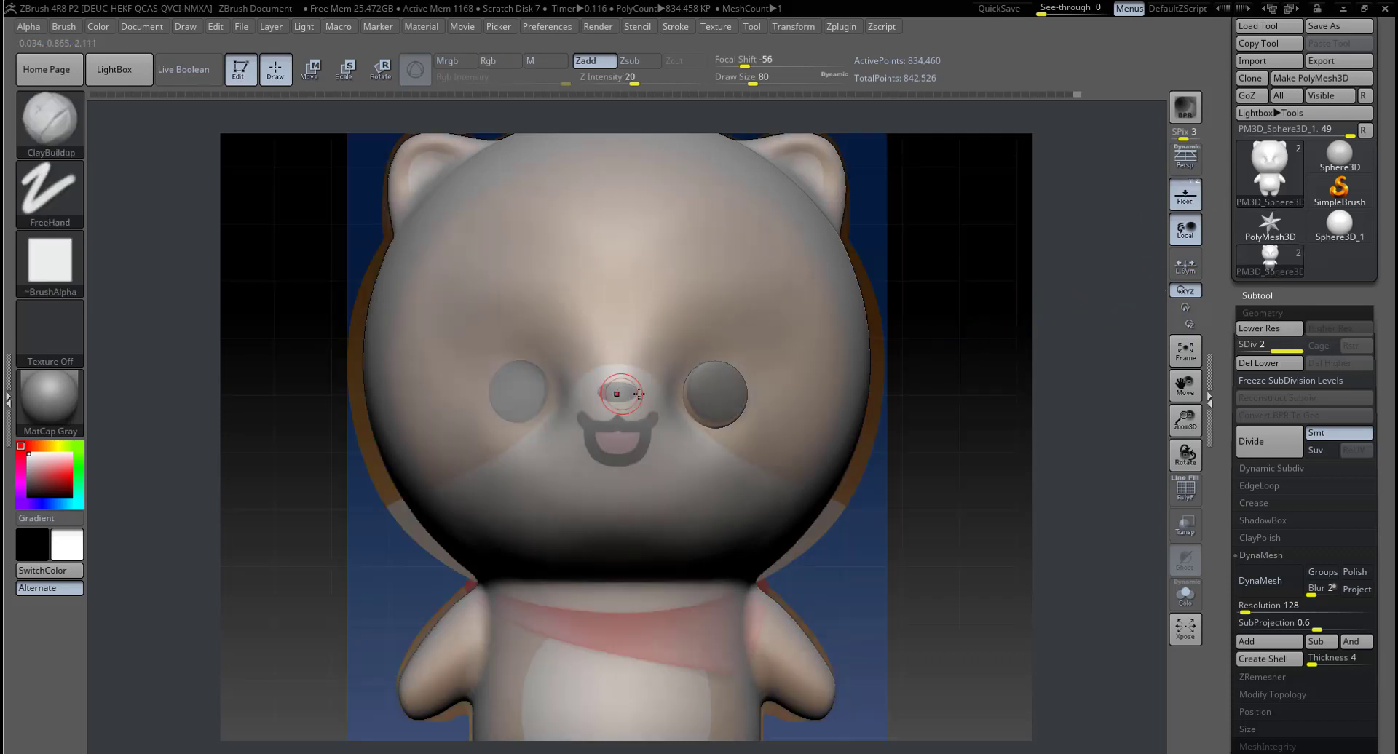
{"action": "left_click_drag", "start_coordinate": [639, 393], "coordinate": [659, 393]}
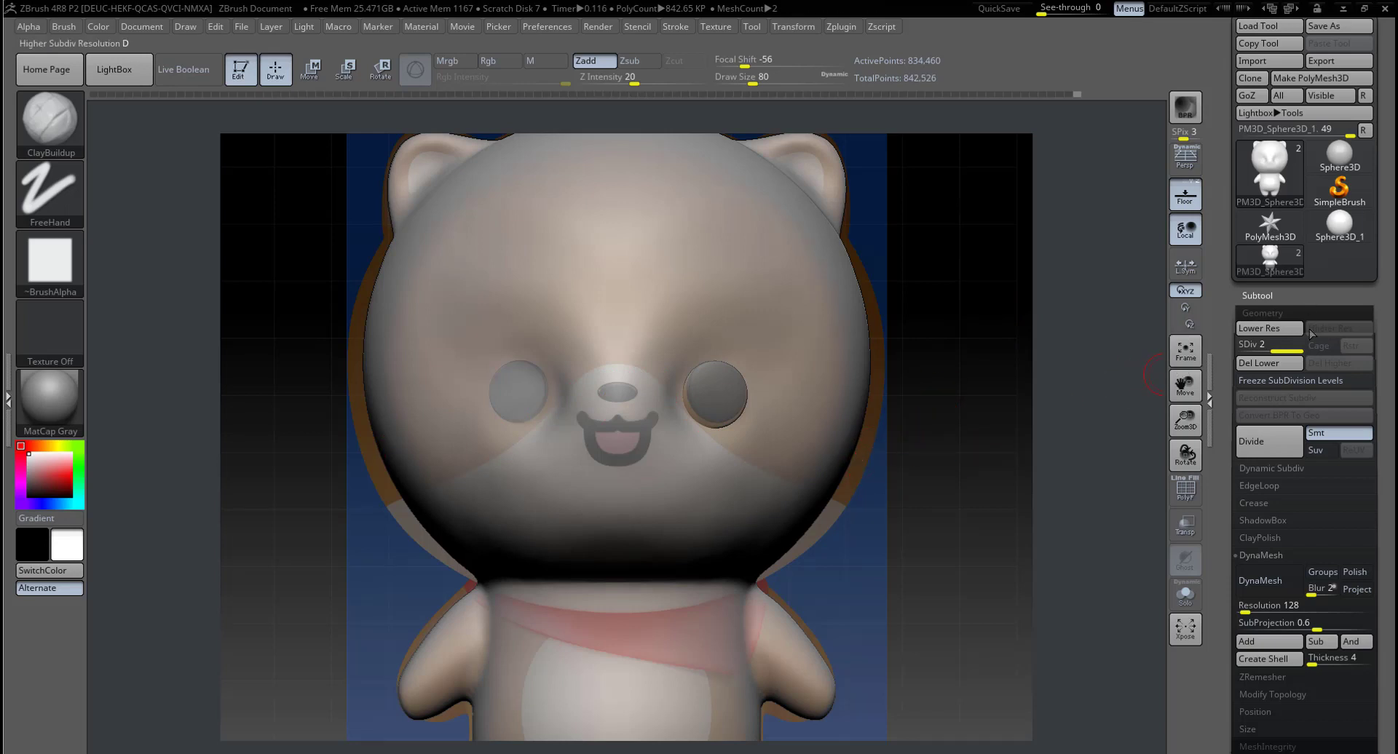
Step: Hide Floor and mirror the eye disc across X with SubTool Master, merged into one subtool
{"action": "left_click", "coordinate": [1256, 295]}
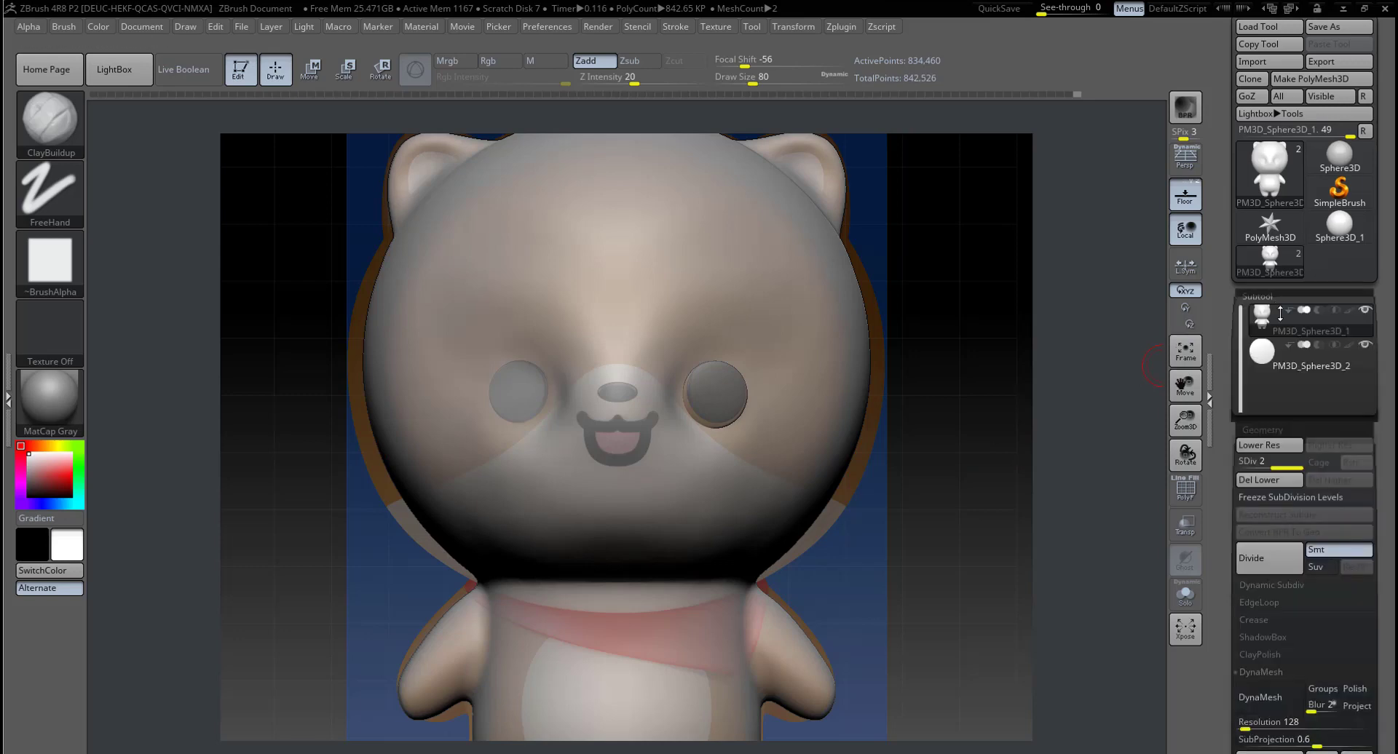
{"action": "left_click", "coordinate": [1279, 363]}
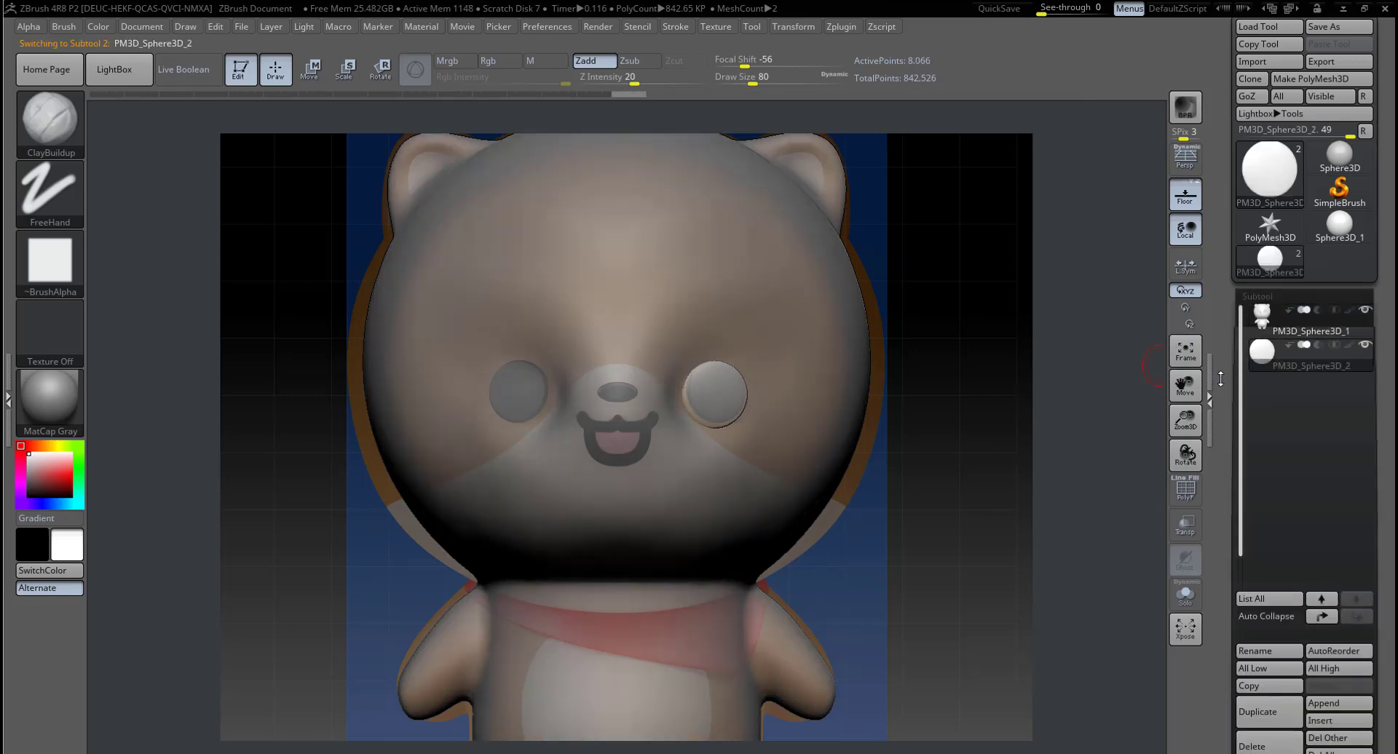
{"action": "left_click", "coordinate": [1184, 195]}
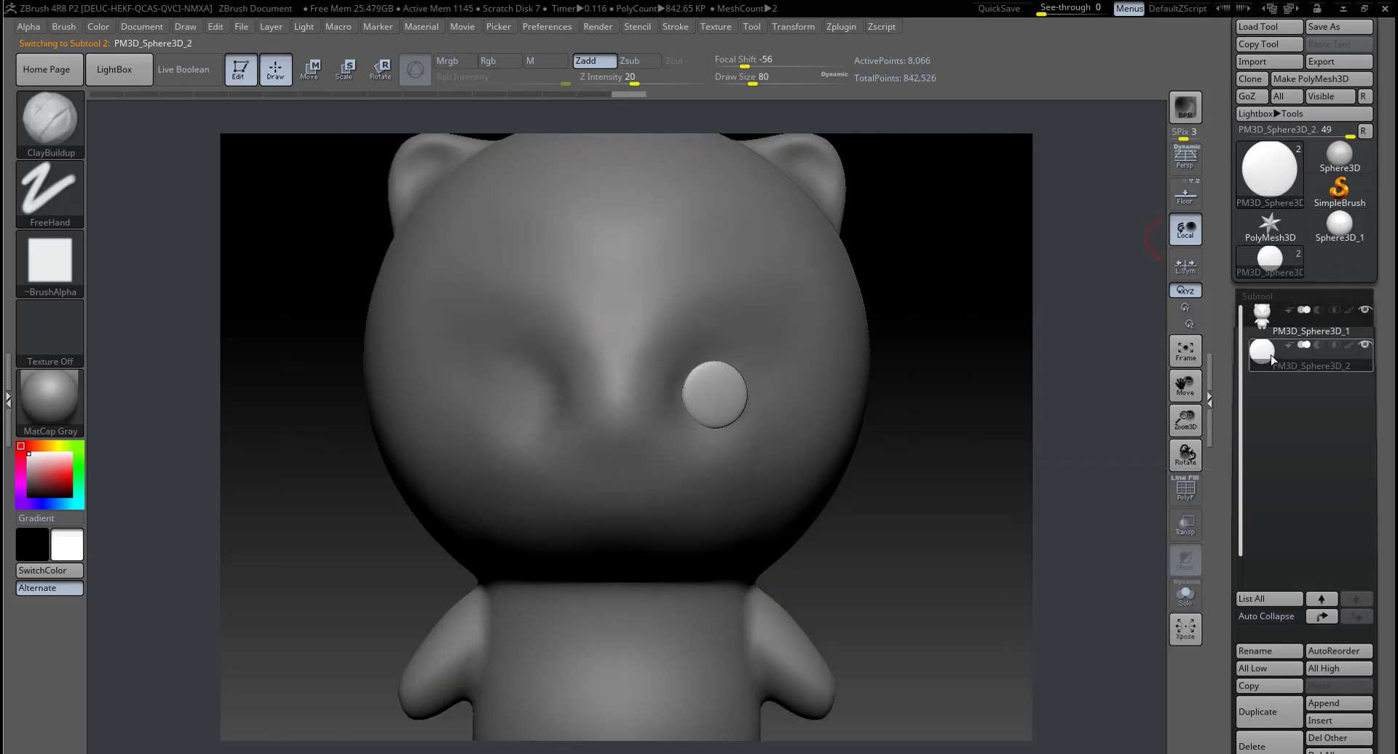
{"action": "left_click", "coordinate": [845, 31]}
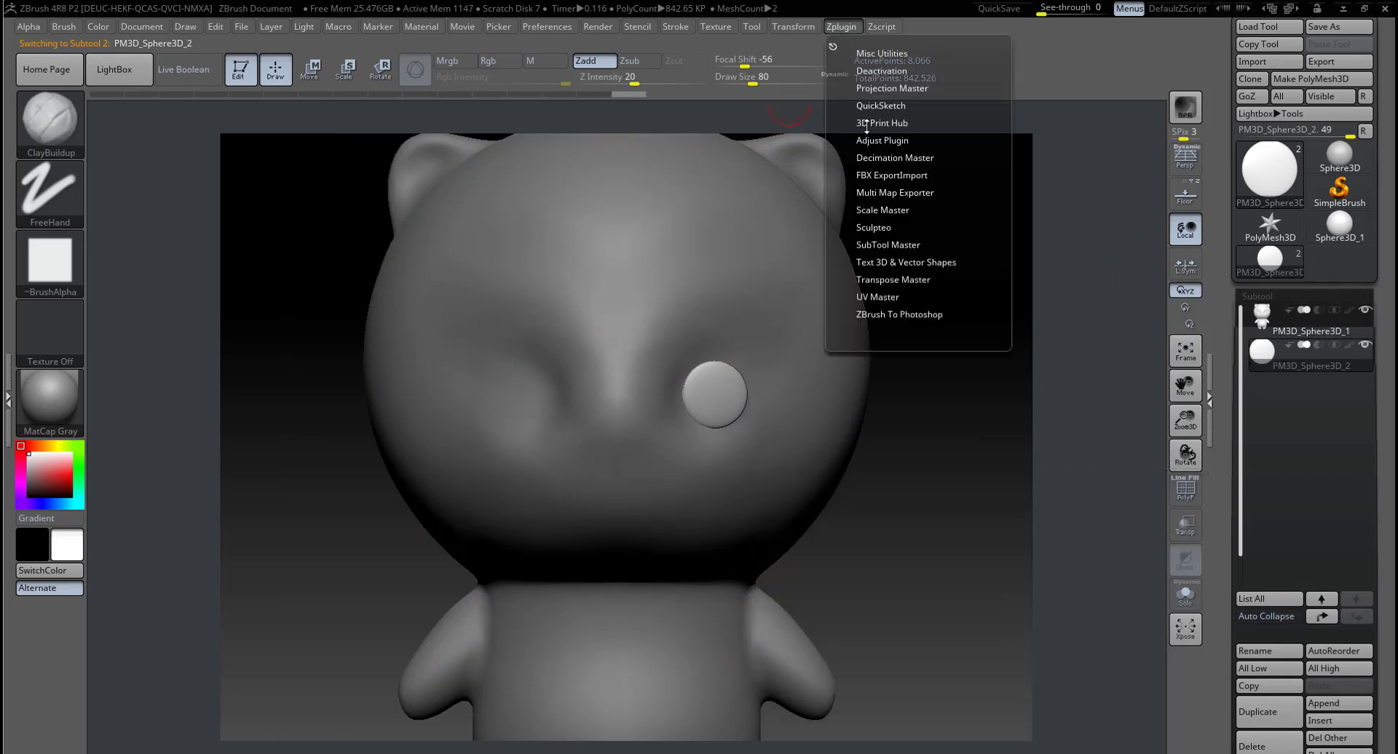
{"action": "left_click", "coordinate": [896, 245]}
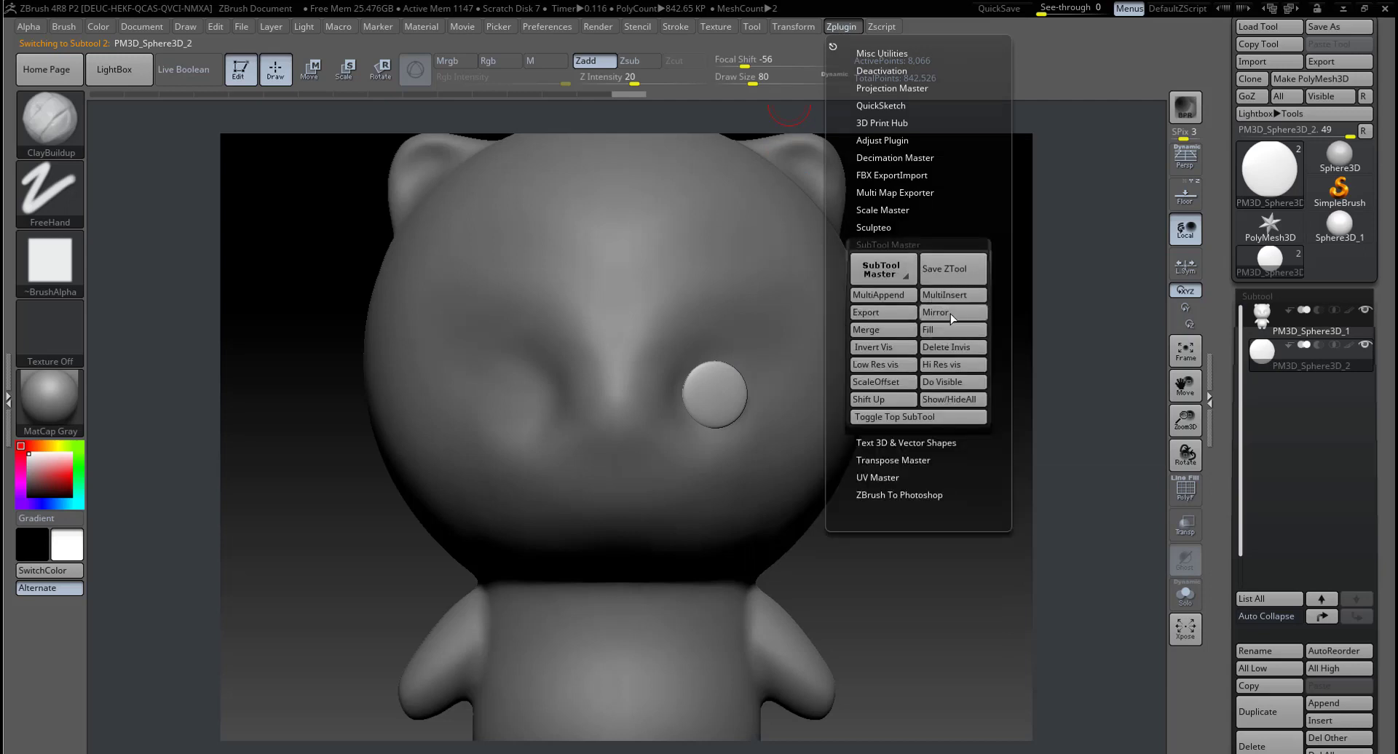
{"action": "left_click", "coordinate": [959, 312]}
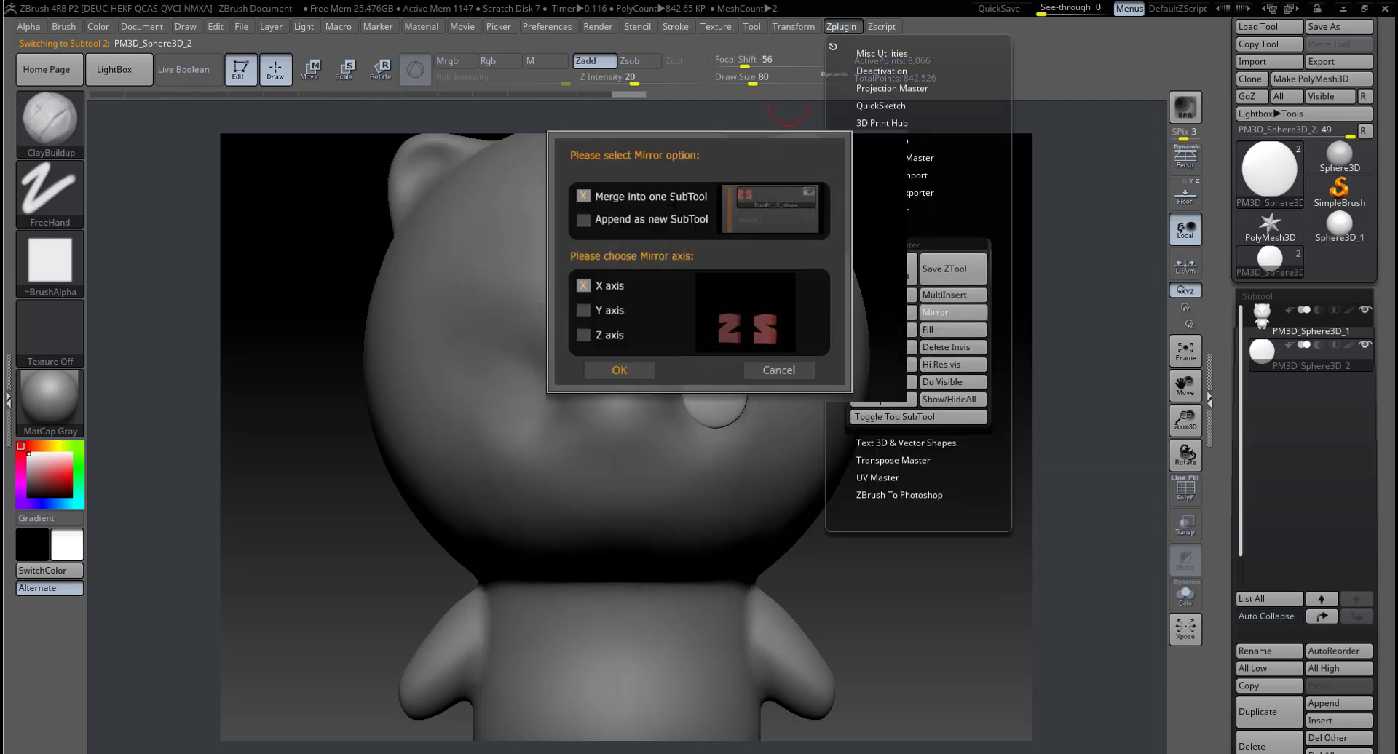
{"action": "left_click", "coordinate": [638, 363]}
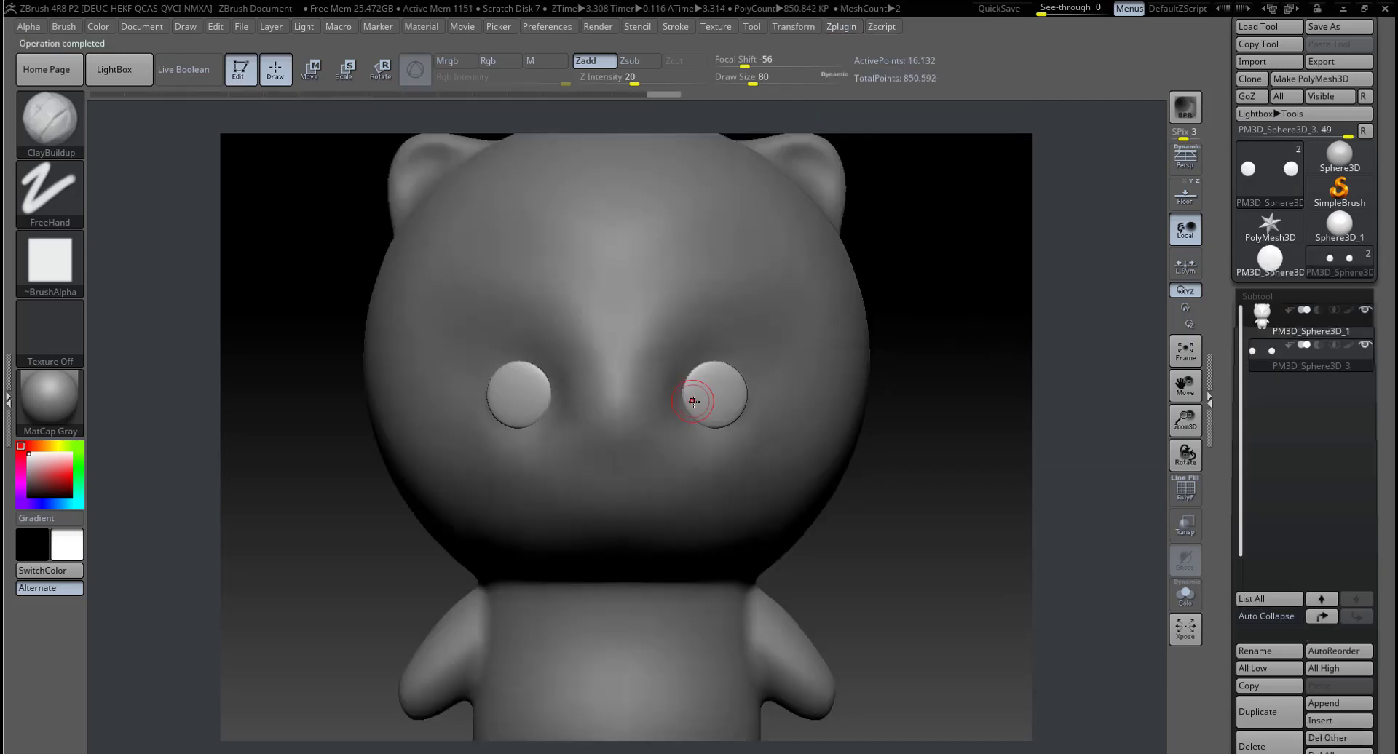
{"action": "left_click_drag", "start_coordinate": [889, 563], "coordinate": [985, 409]}
Step: Append a Sphere3D subtool and move it out from the head toward the face
{"action": "left_click", "coordinate": [1338, 705]}
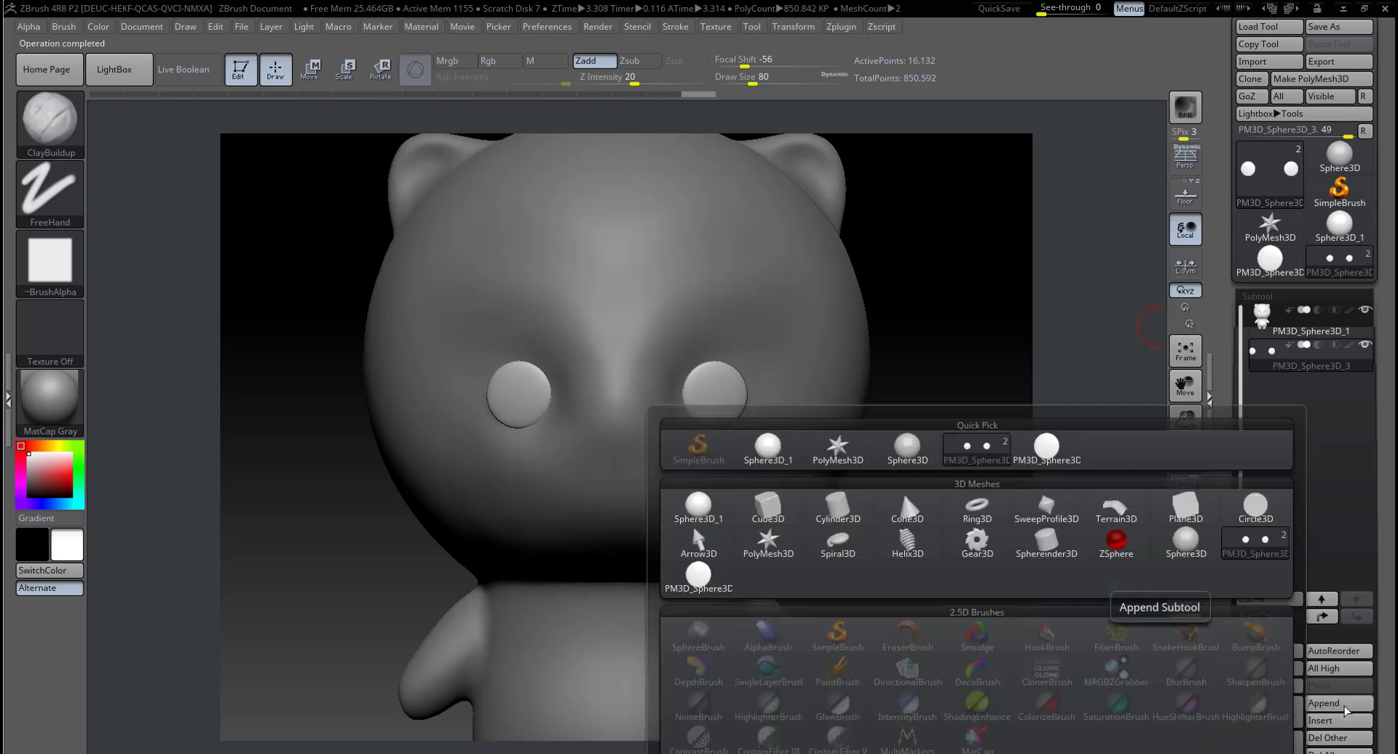
{"action": "left_click", "coordinate": [717, 509]}
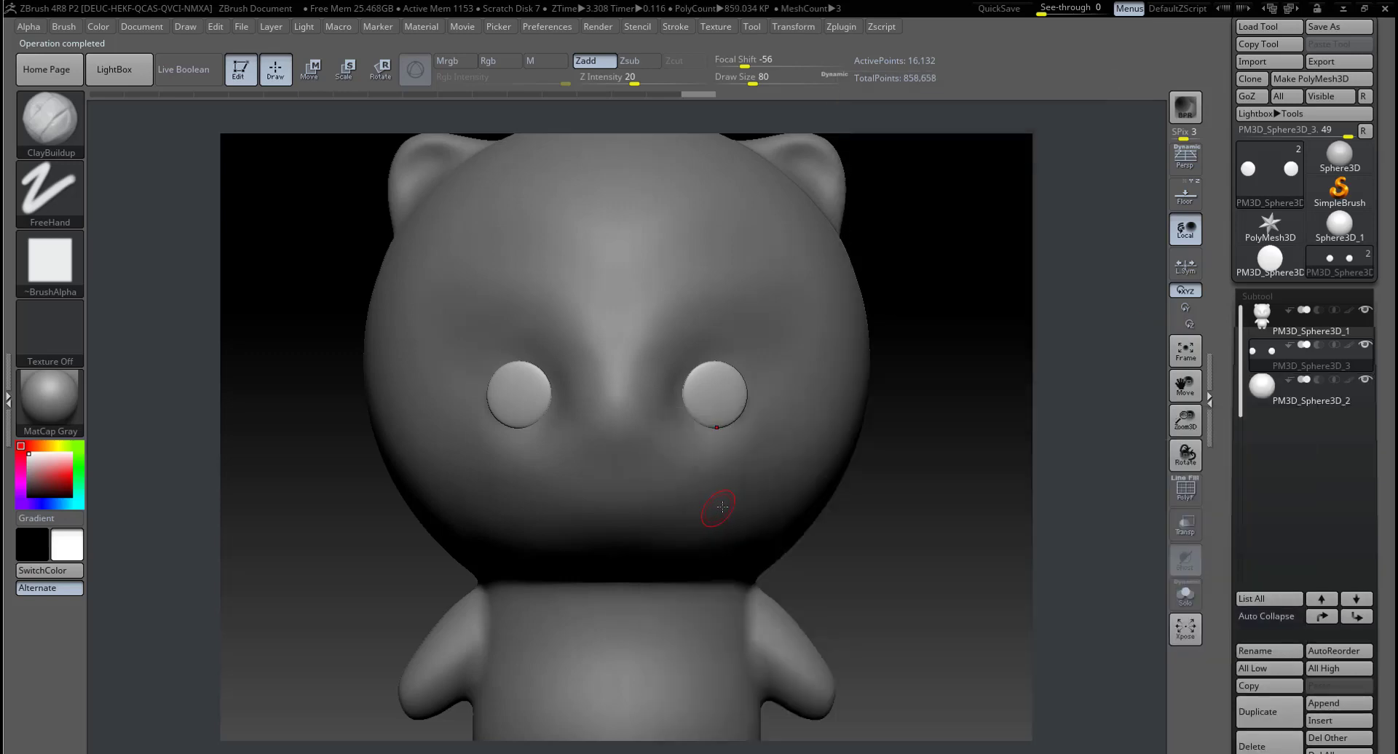
{"action": "left_click", "coordinate": [1281, 396]}
{"action": "mouse_move", "coordinate": [1078, 473]}
{"action": "left_mouse_down", "text": "shift"}
{"action": "mouse_move", "coordinate": [758, 556]}
{"action": "mouse_move", "coordinate": [413, 286]}
{"action": "left_mouse_up", "text": "shift"}
{"action": "key", "text": "w"}
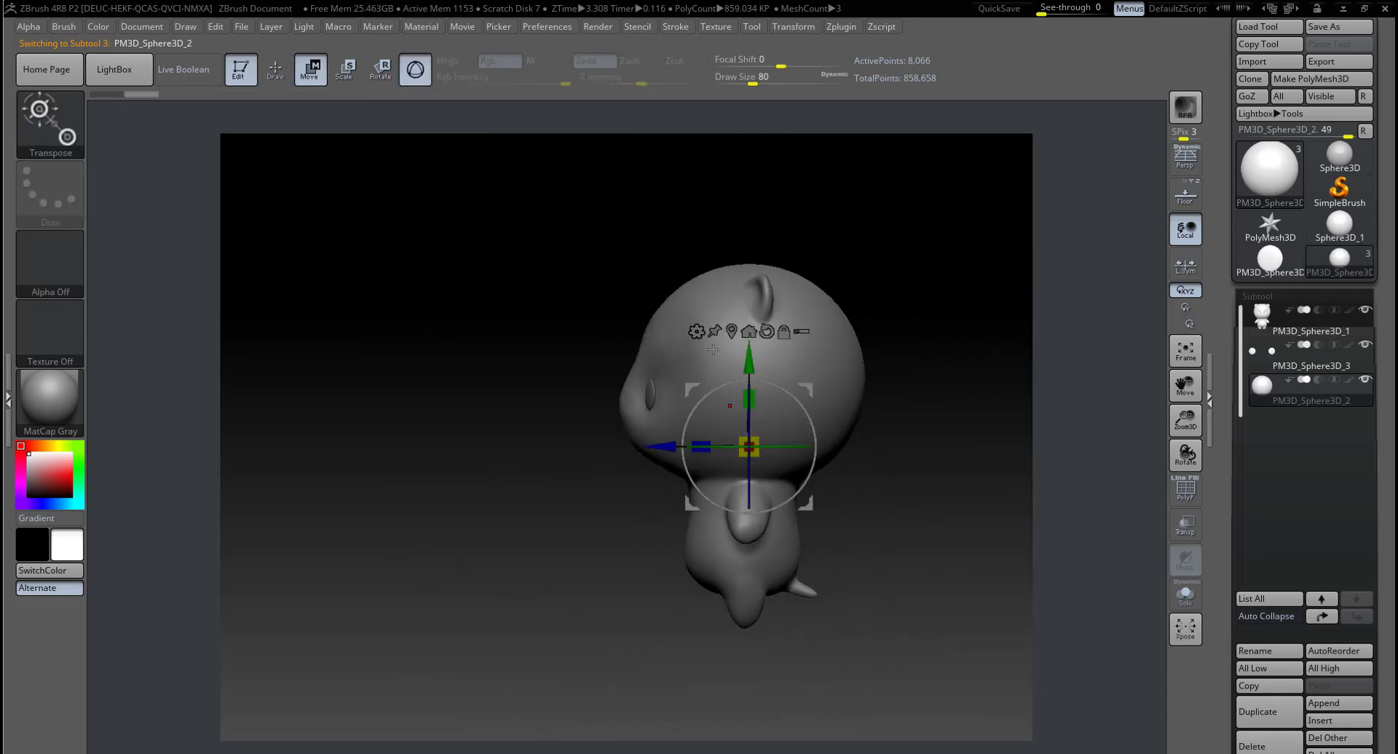
{"action": "left_click_drag", "start_coordinate": [645, 446], "coordinate": [546, 449]}
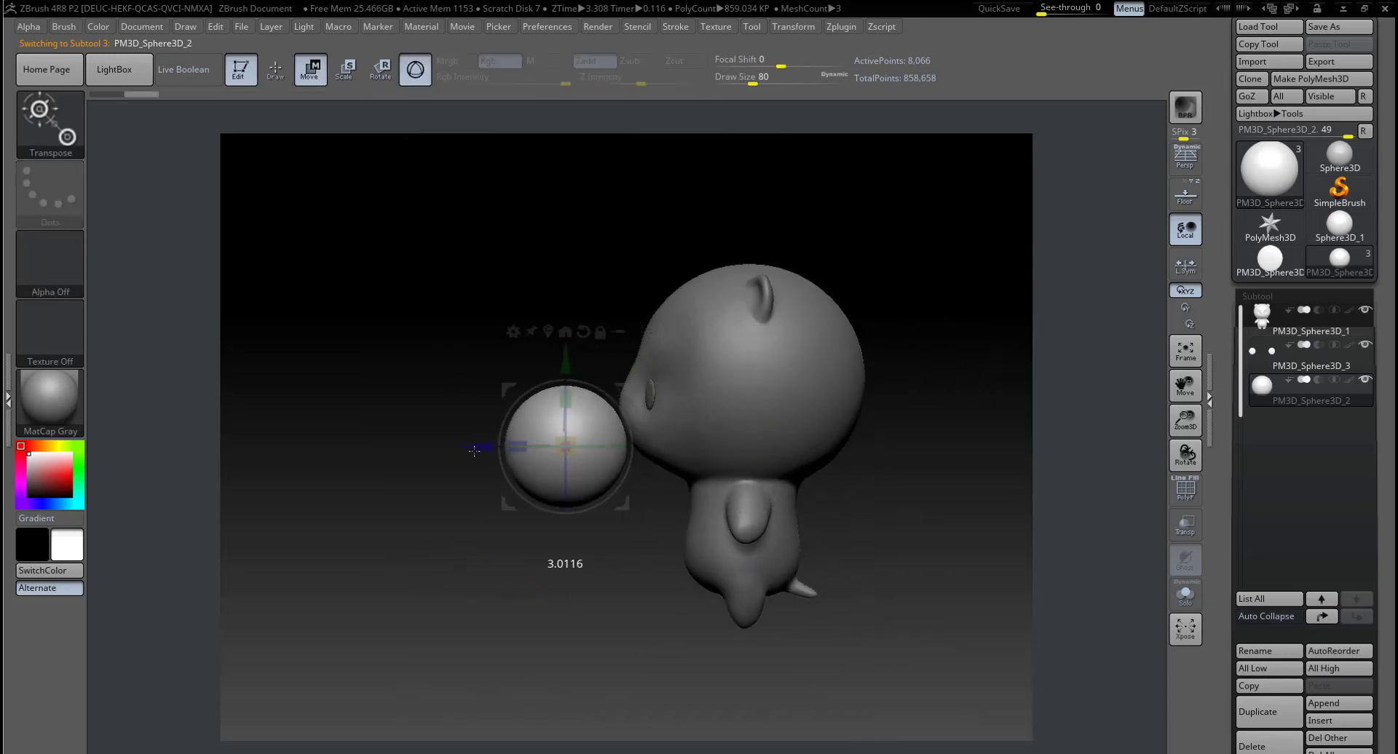
{"action": "left_click_drag", "start_coordinate": [604, 389], "coordinate": [618, 361]}
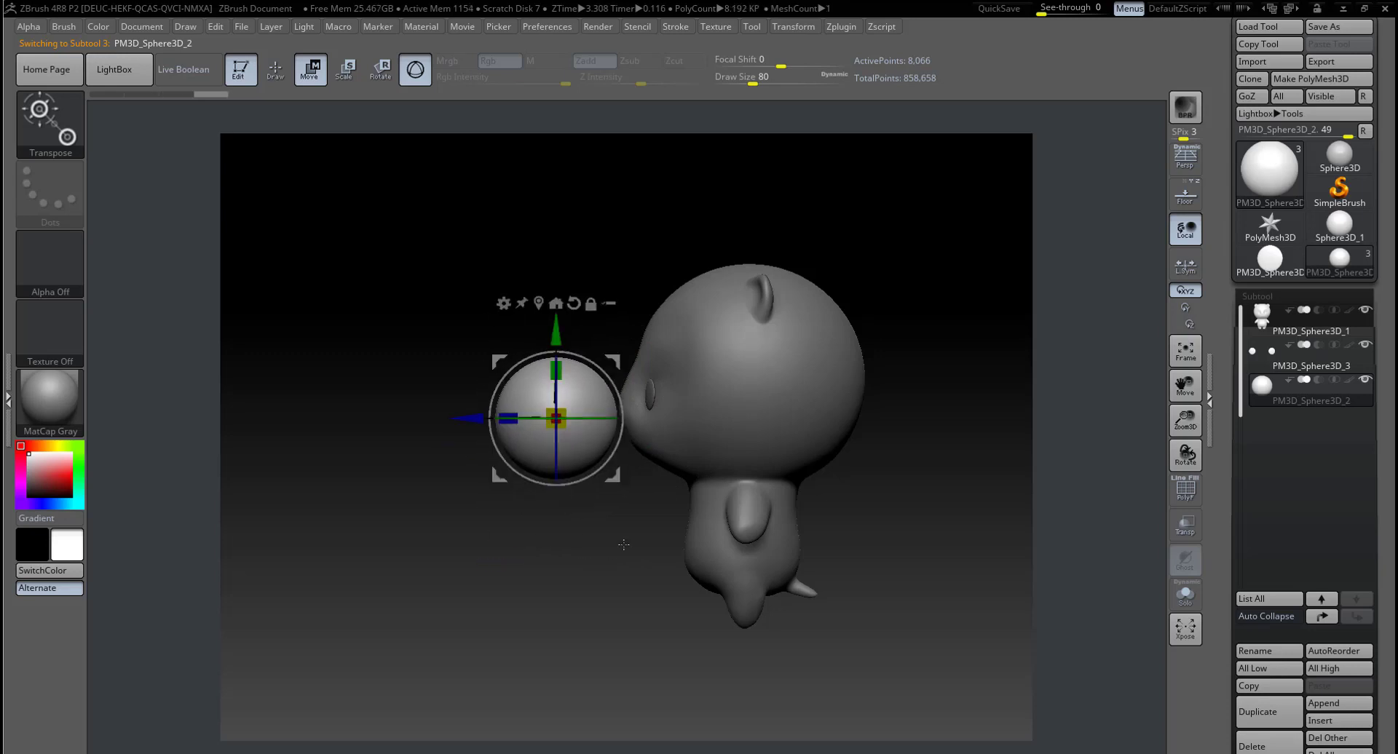
Step: Place the sphere between the eyes, flattening it vertically and widening it into an oval
{"action": "mouse_move", "coordinate": [408, 407]}
{"action": "left_mouse_down"}
{"action": "mouse_move", "coordinate": [577, 409]}
{"action": "mouse_move", "coordinate": [523, 435]}
{"action": "left_mouse_up"}
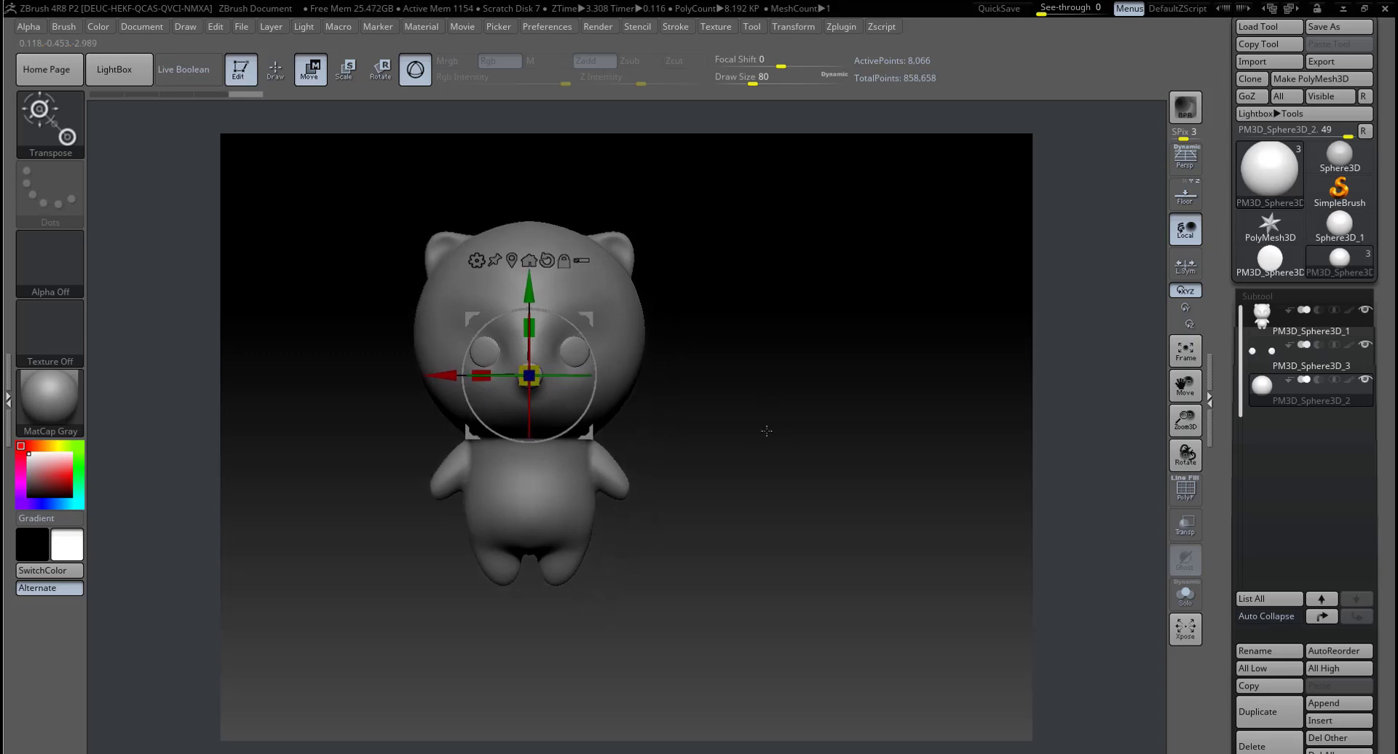
{"action": "left_click_drag", "start_coordinate": [767, 430], "coordinate": [896, 572], "text": "alt"}
{"action": "left_click", "coordinate": [1184, 195]}
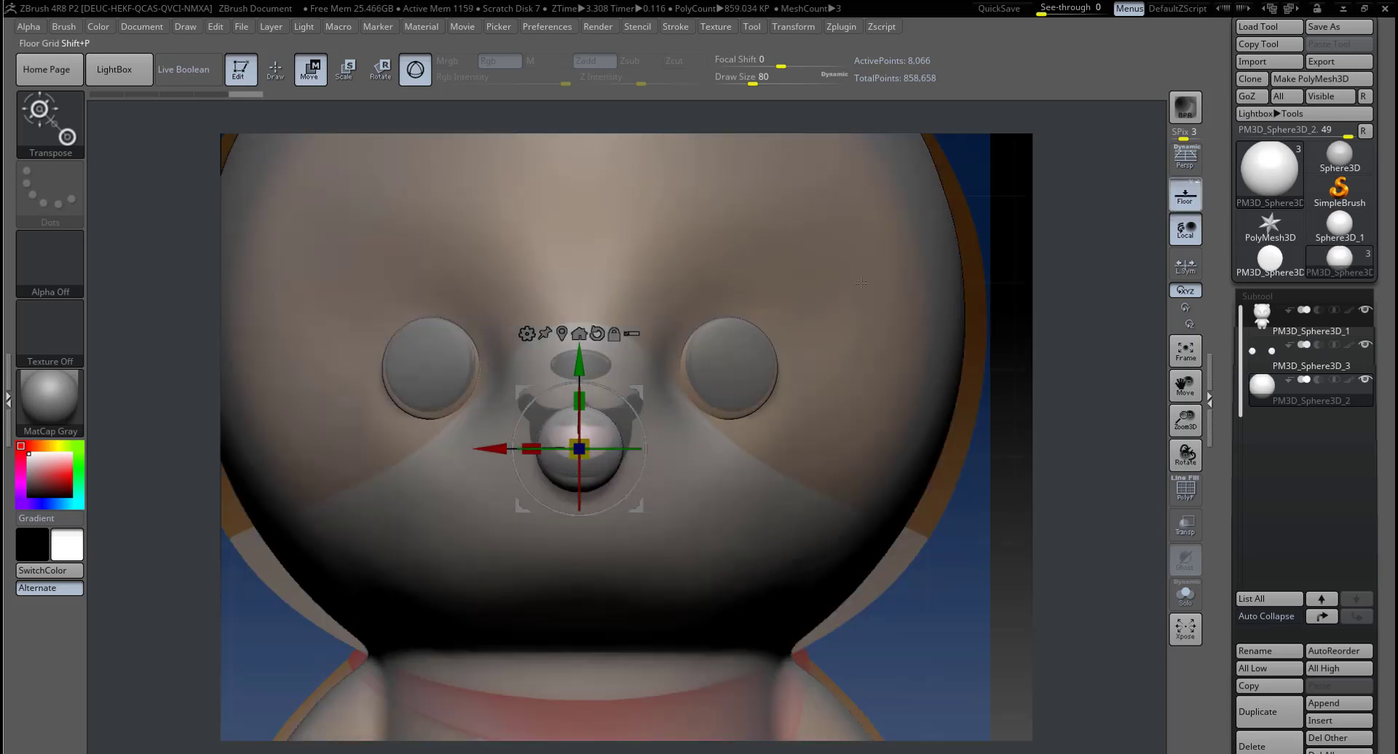
{"action": "mouse_move", "coordinate": [588, 354]}
{"action": "left_mouse_down"}
{"action": "mouse_move", "coordinate": [596, 289]}
{"action": "mouse_move", "coordinate": [593, 337]}
{"action": "mouse_move", "coordinate": [540, 340]}
{"action": "mouse_move", "coordinate": [592, 374]}
{"action": "left_mouse_up"}
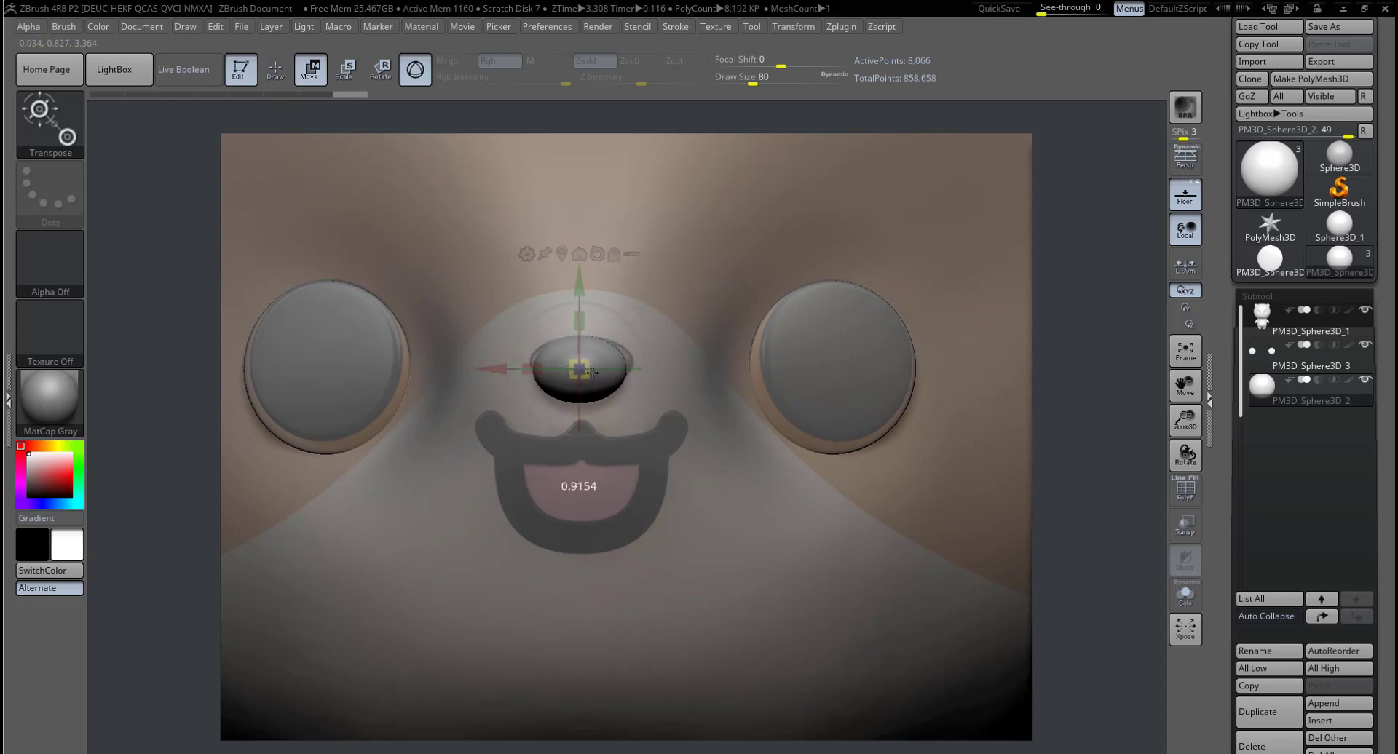
{"action": "left_click_drag", "start_coordinate": [587, 318], "coordinate": [589, 326]}
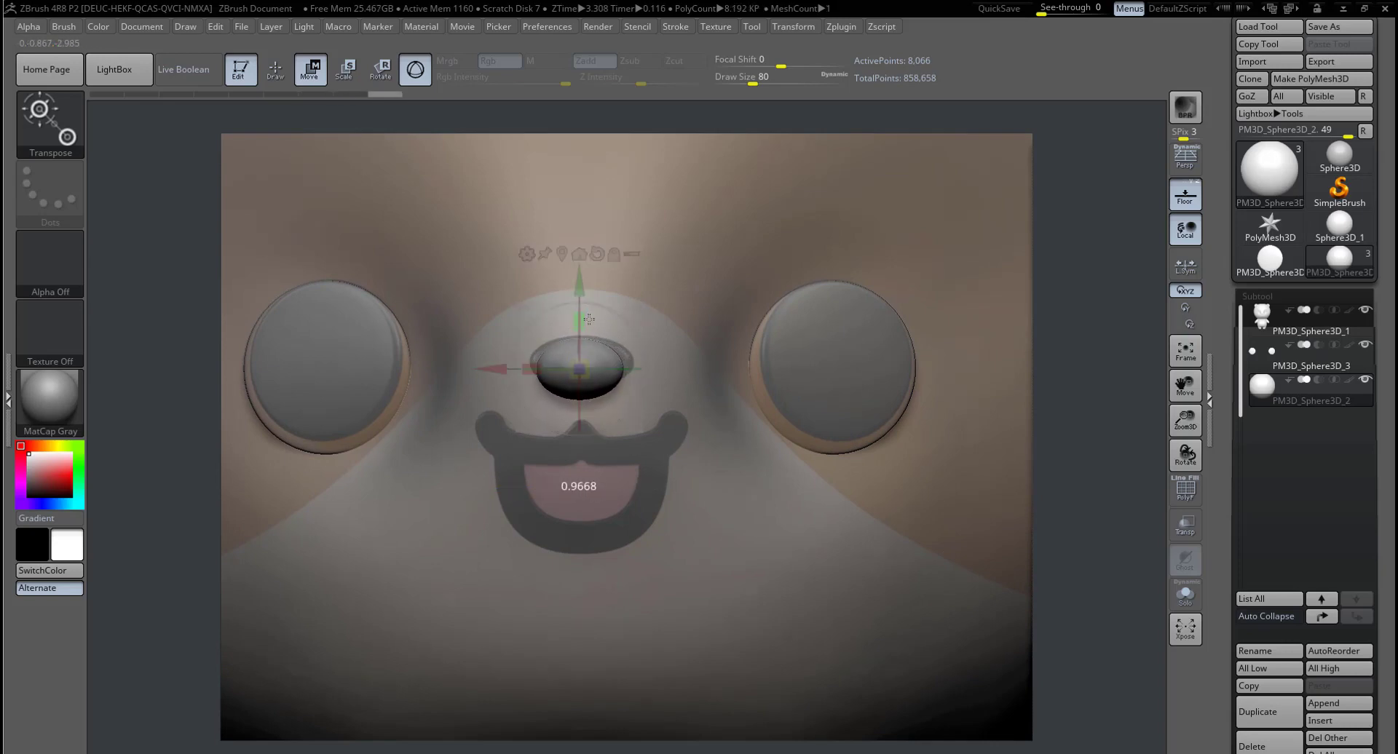
{"action": "left_click_drag", "start_coordinate": [534, 362], "coordinate": [524, 361]}
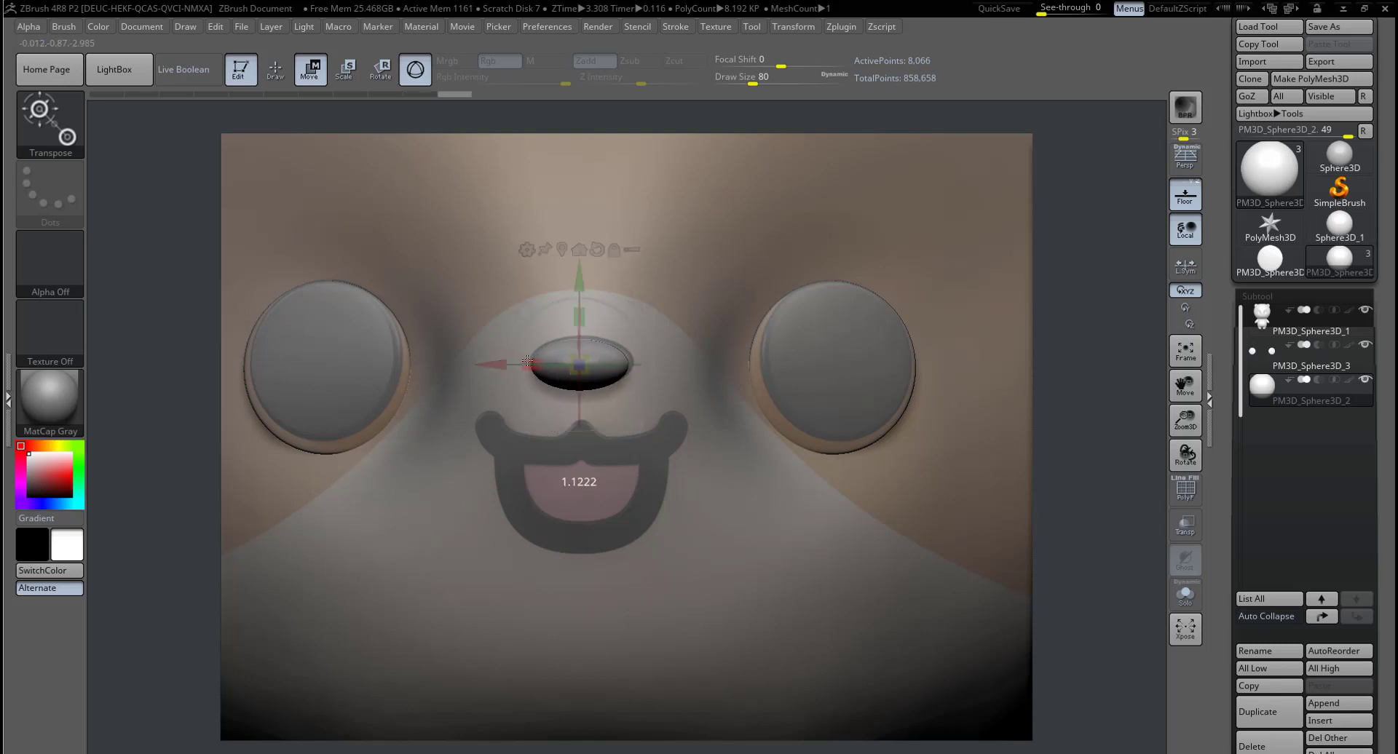
{"action": "key", "text": "f"}
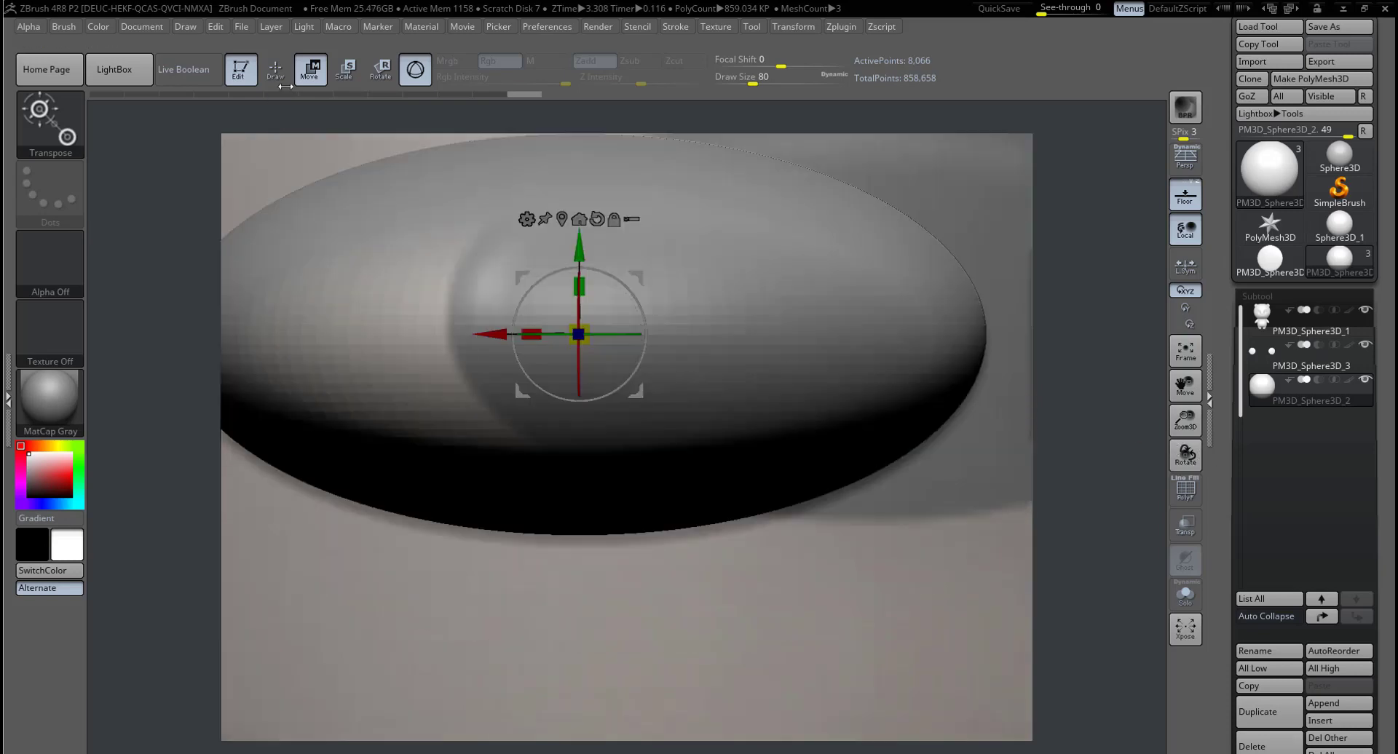
Step: Scale the nose thinner front to back from a side view of the head
{"action": "left_click", "coordinate": [275, 69]}
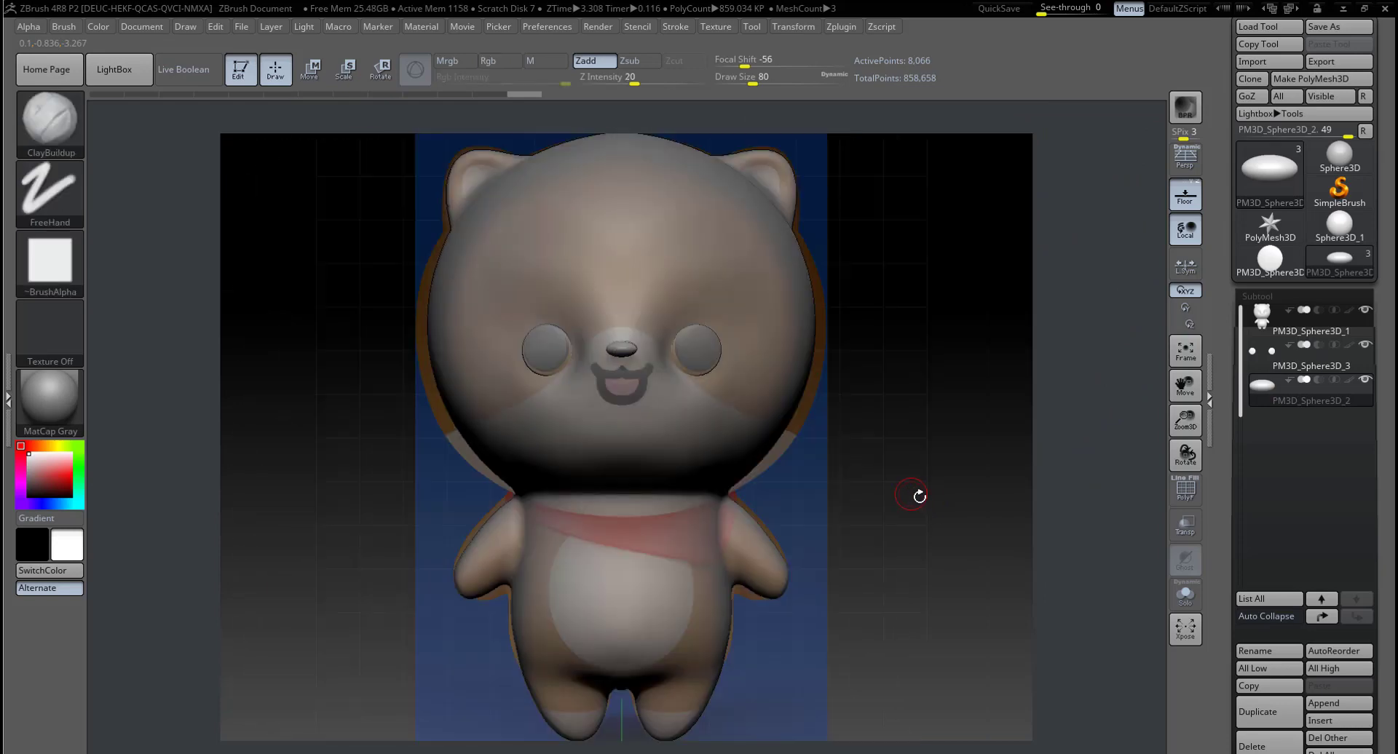
{"action": "mouse_move", "coordinate": [918, 496]}
{"action": "left_mouse_down"}
{"action": "mouse_move", "coordinate": [645, 498]}
{"action": "mouse_move", "coordinate": [683, 546]}
{"action": "mouse_move", "coordinate": [571, 422]}
{"action": "left_mouse_up"}
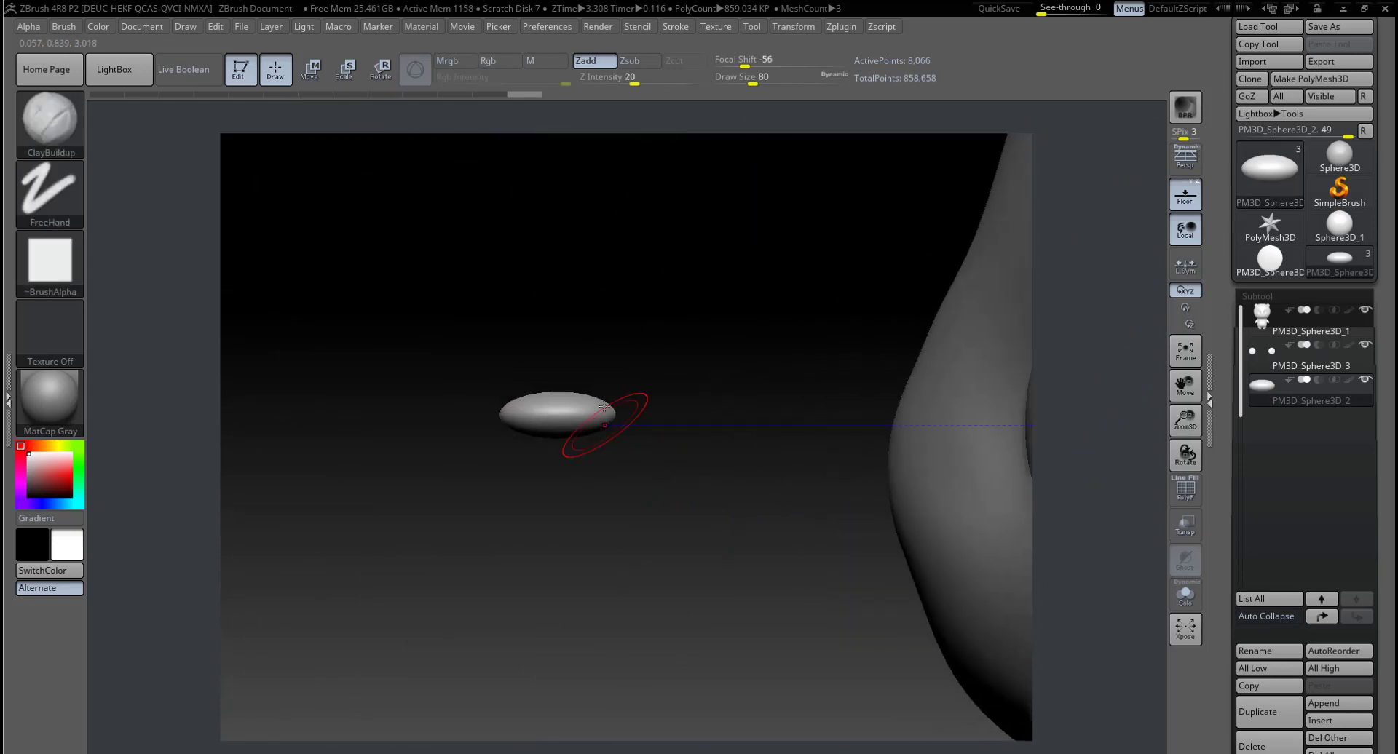
{"action": "left_click", "coordinate": [344, 73]}
{"action": "left_click_drag", "start_coordinate": [473, 415], "coordinate": [819, 412]}
{"action": "key", "text": "w"}
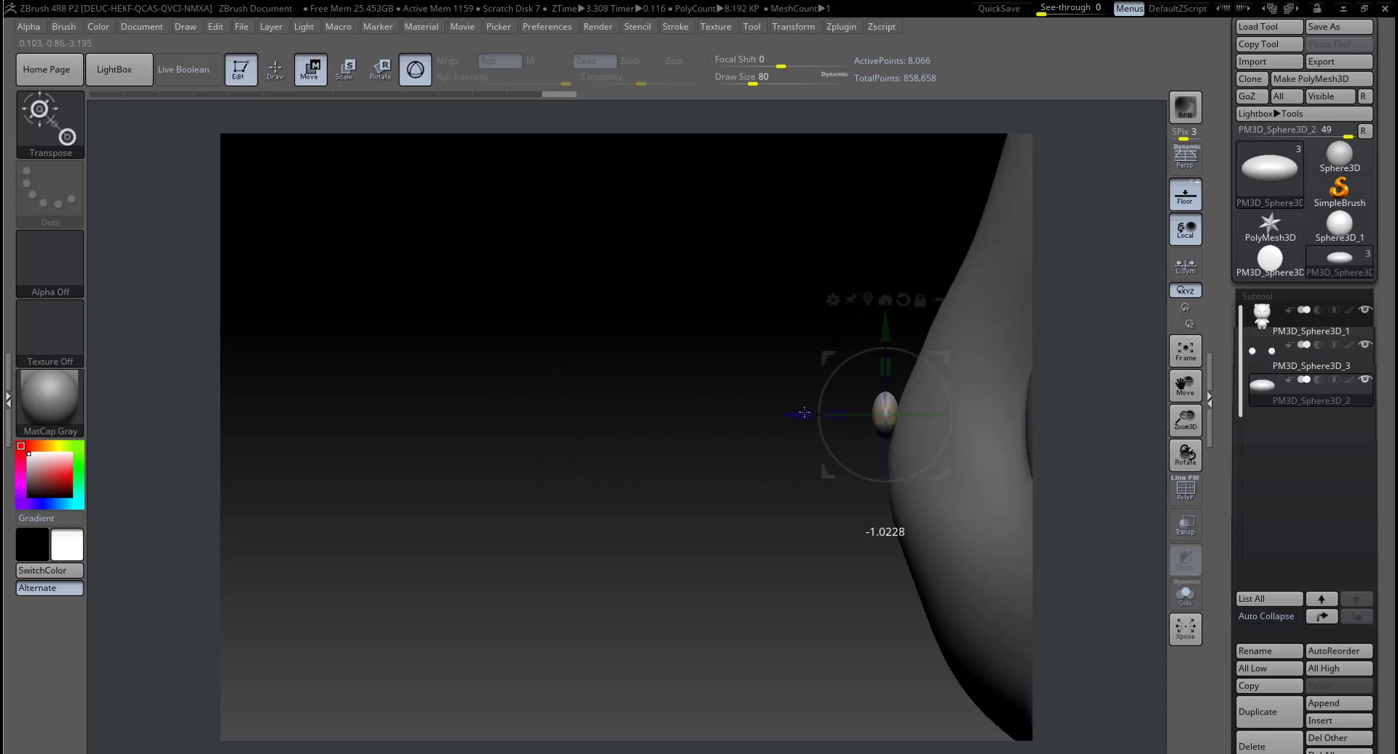
{"action": "left_click_drag", "start_coordinate": [698, 448], "coordinate": [478, 505]}
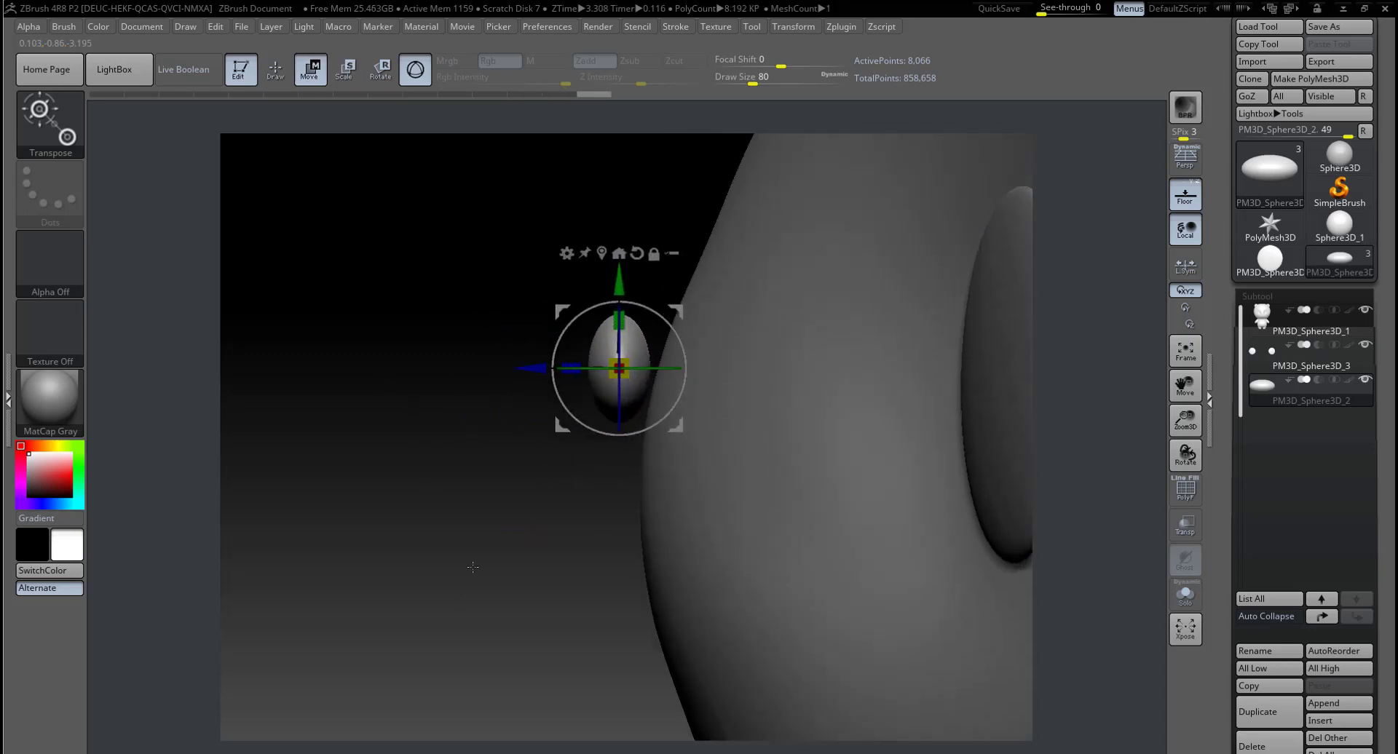
{"action": "left_click", "coordinate": [633, 437], "text": "alt"}
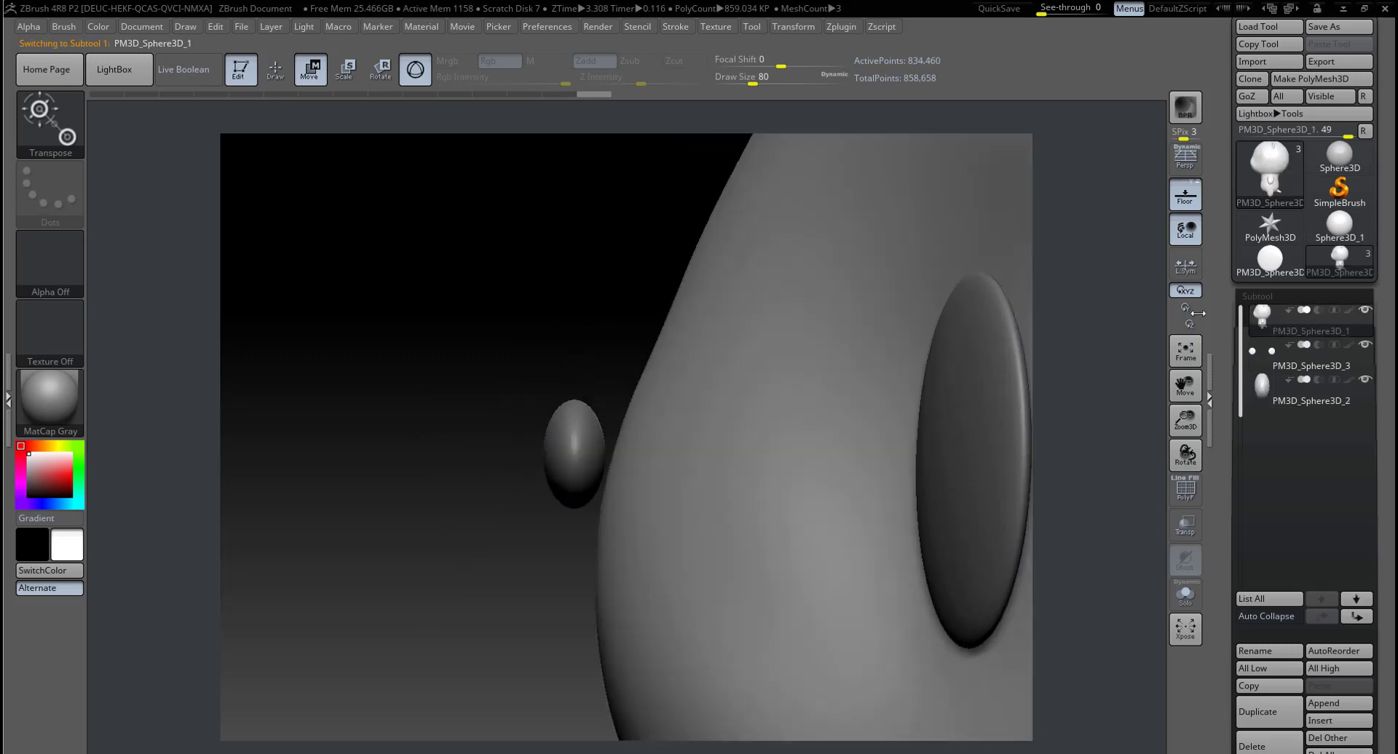
Step: Try an inflating stroke on the body at brush size 212, then undo it
{"action": "key", "text": "q"}
{"action": "key", "text": "space"}
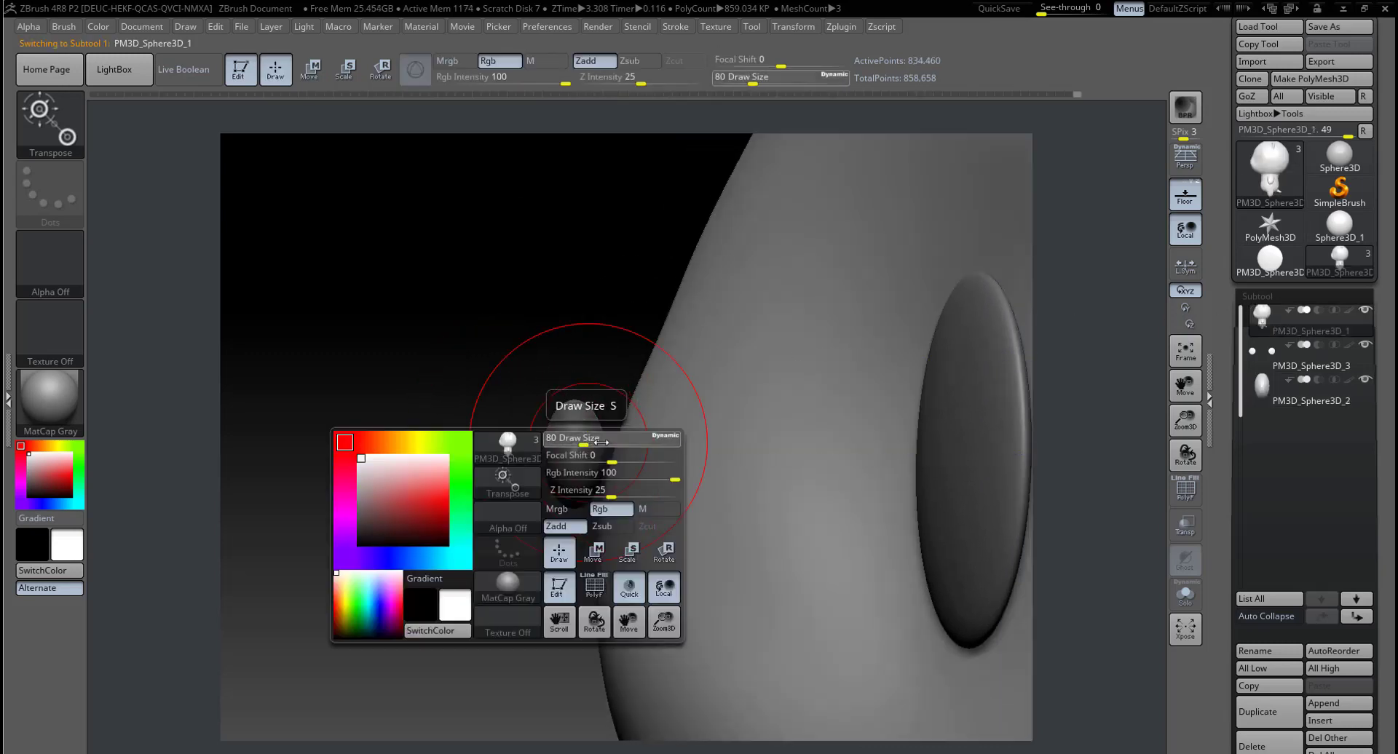
{"action": "left_click_drag", "start_coordinate": [608, 437], "coordinate": [624, 436]}
{"action": "key", "text": "ctrl+z"}
{"action": "key", "text": "w"}
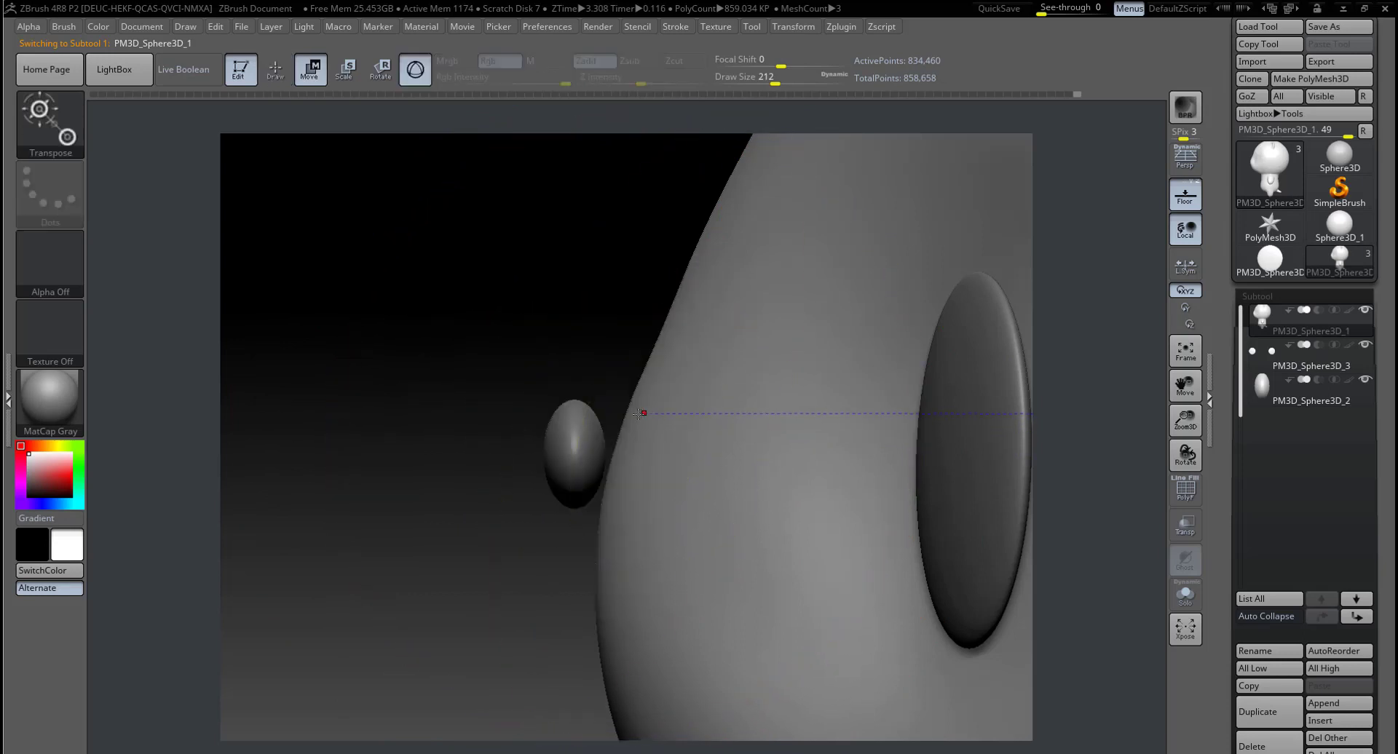
{"action": "key", "text": "q"}
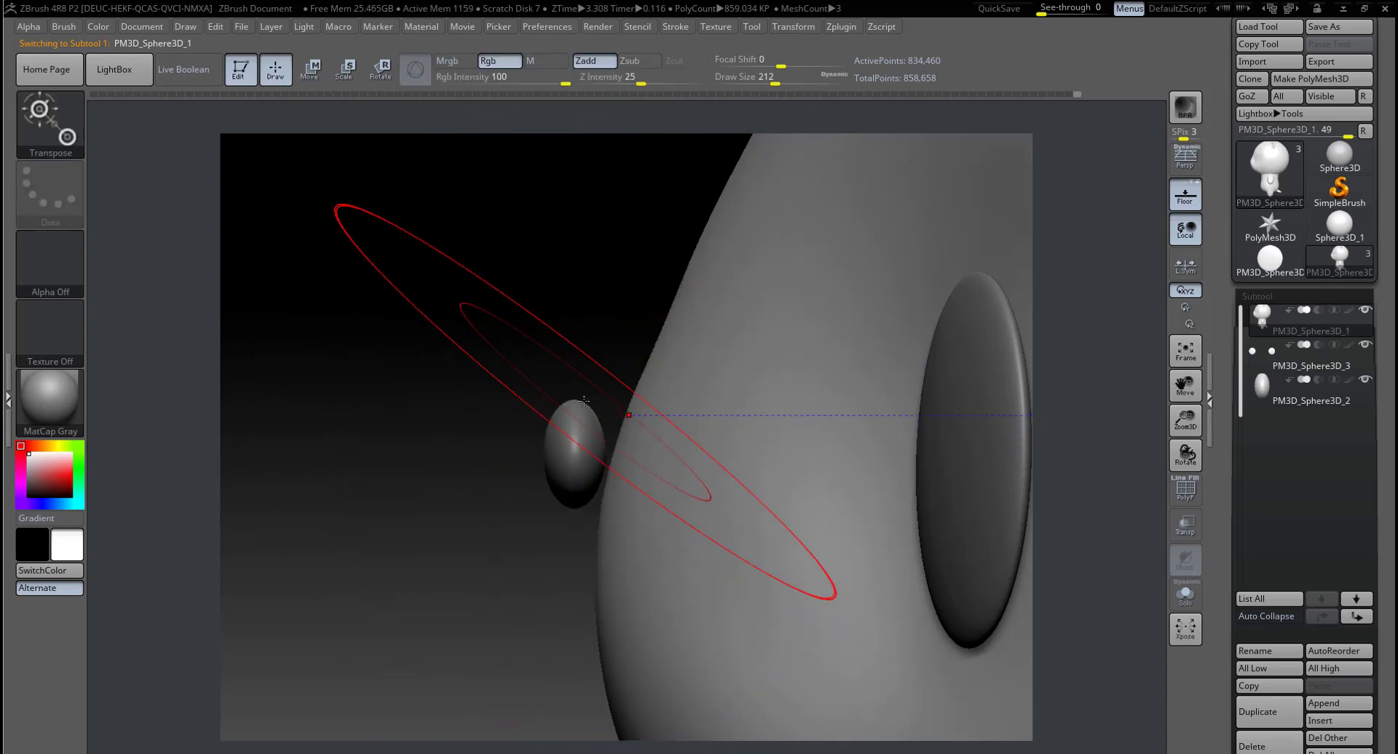
{"action": "key", "text": "w"}
{"action": "key", "text": "q"}
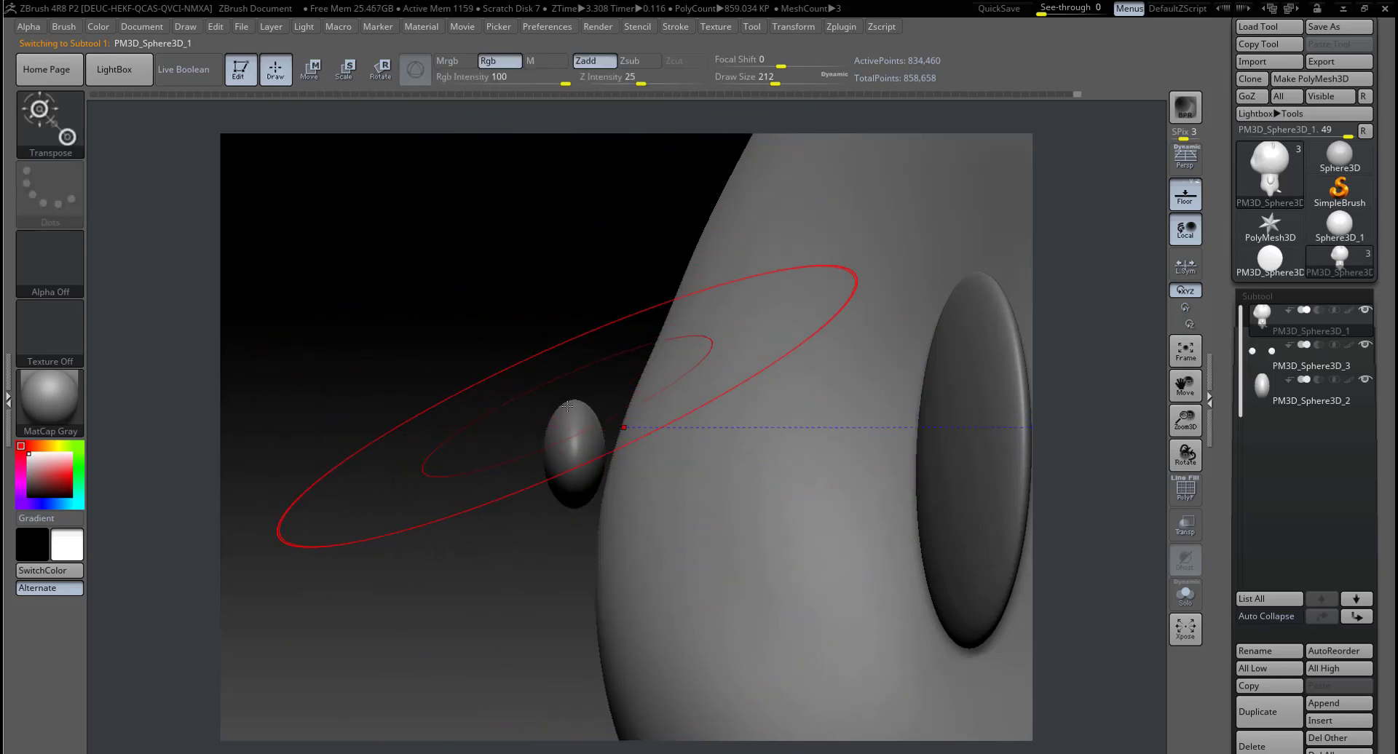
Step: Pull the face out under the nose with a small Move brush and smooth the bump
{"action": "key", "text": "b"}
{"action": "key", "text": "m"}
{"action": "key", "text": "v"}
{"action": "key", "text": "space"}
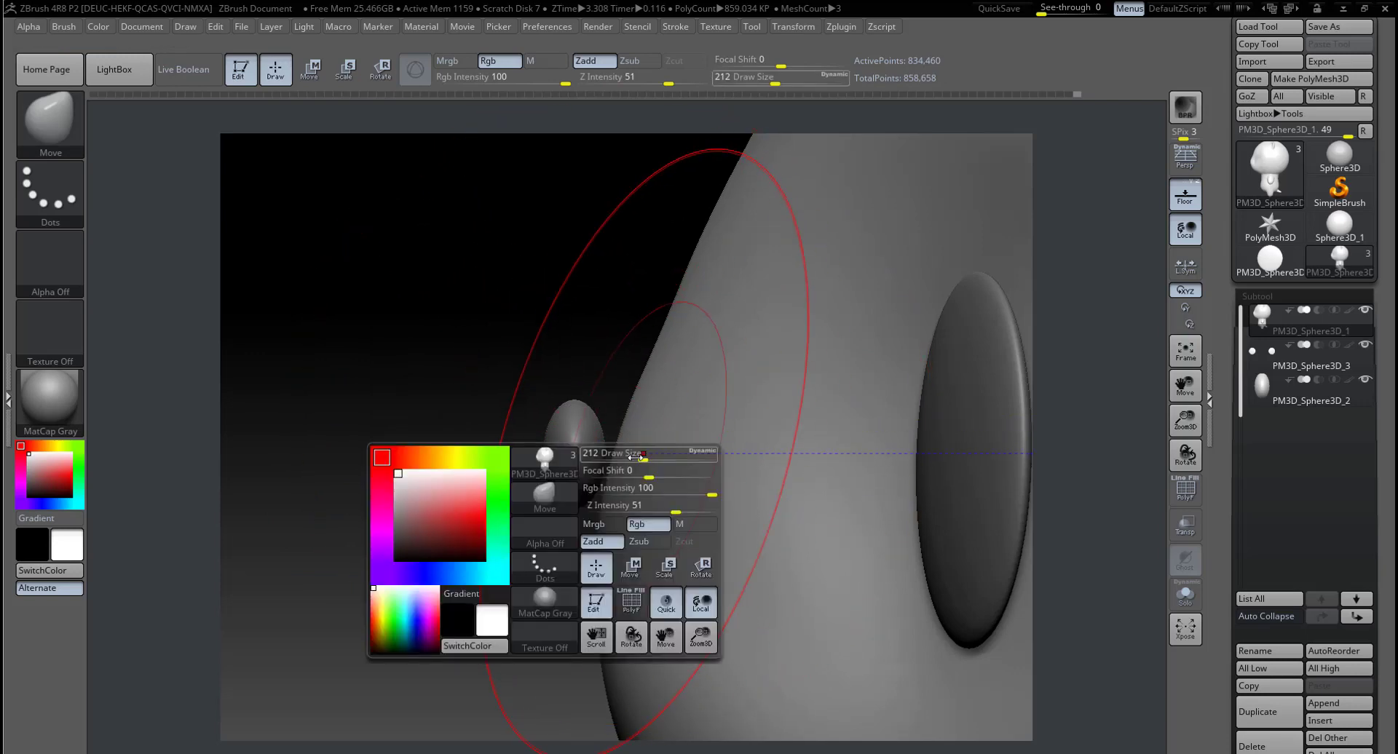
{"action": "left_click_drag", "start_coordinate": [662, 459], "coordinate": [615, 460]}
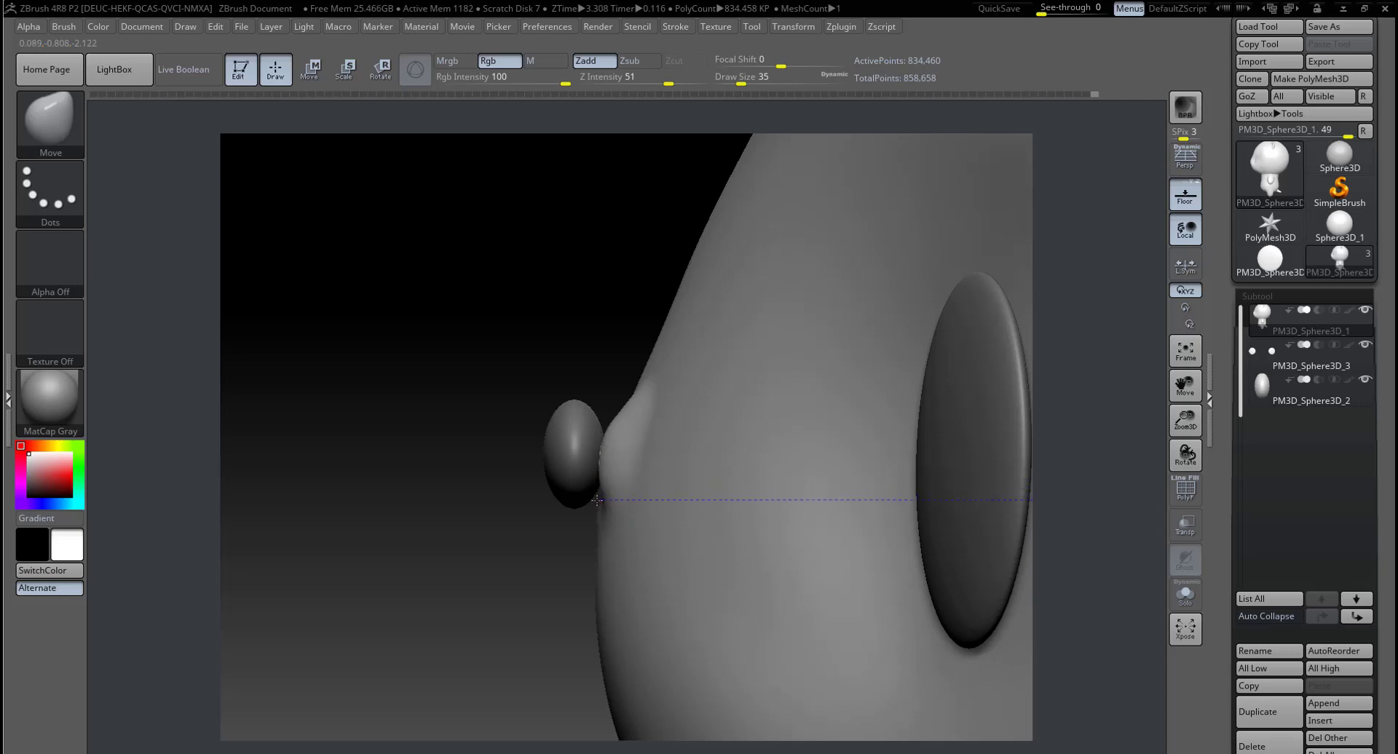
{"action": "left_click_drag", "start_coordinate": [604, 476], "coordinate": [585, 442]}
{"action": "mouse_move", "coordinate": [214, 482]}
{"action": "left_mouse_down"}
{"action": "mouse_move", "coordinate": [627, 482]}
{"action": "mouse_move", "coordinate": [601, 475]}
{"action": "left_mouse_up"}
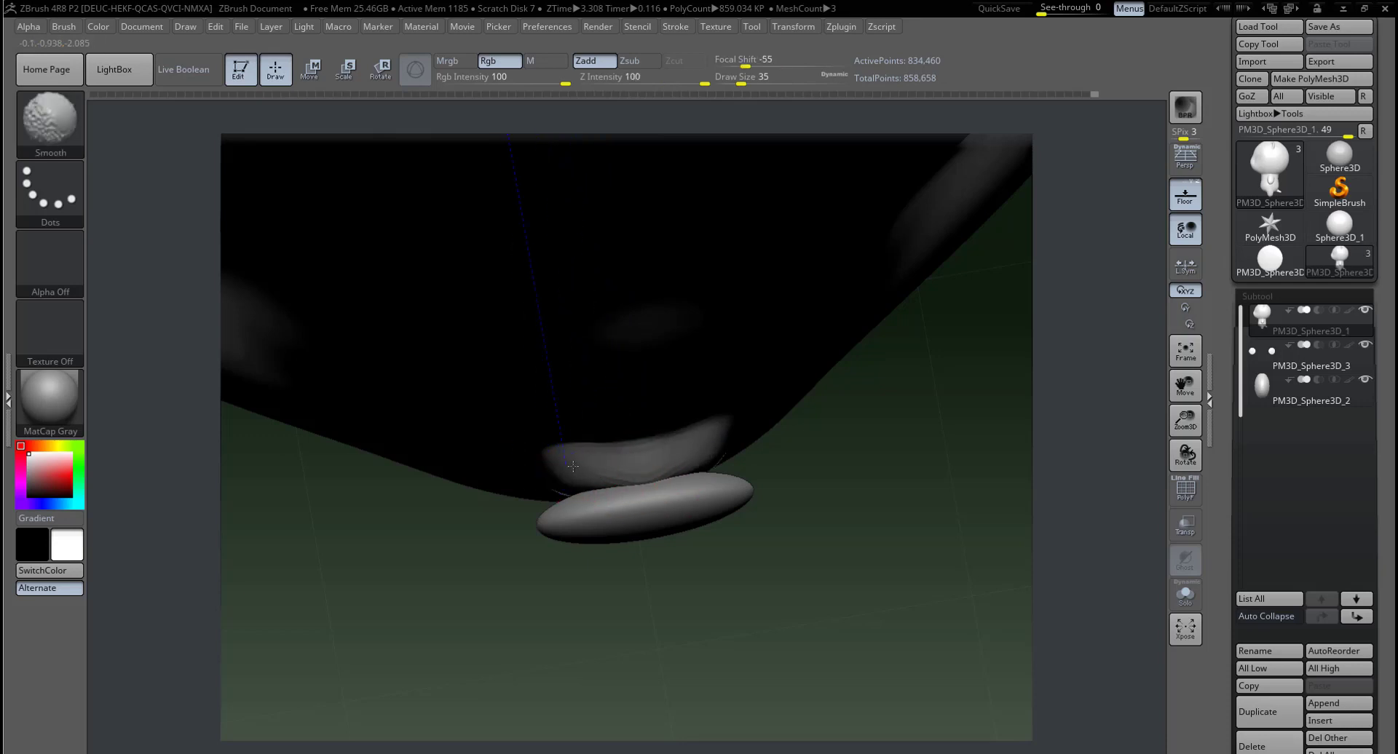
{"action": "left_click_drag", "start_coordinate": [601, 476], "coordinate": [659, 452]}
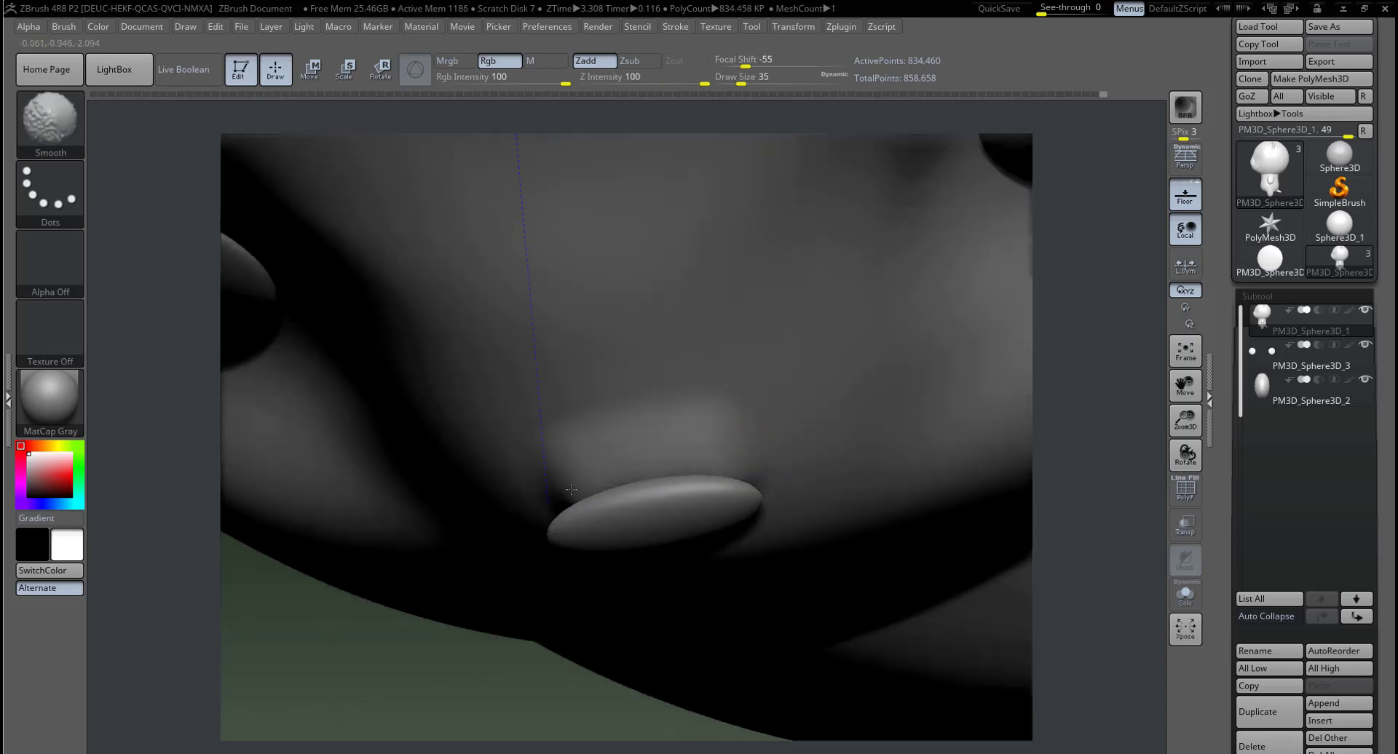
Step: Orbit around the head to check the muzzle bump from front and side
{"action": "left_click_drag", "start_coordinate": [563, 533], "coordinate": [674, 547]}
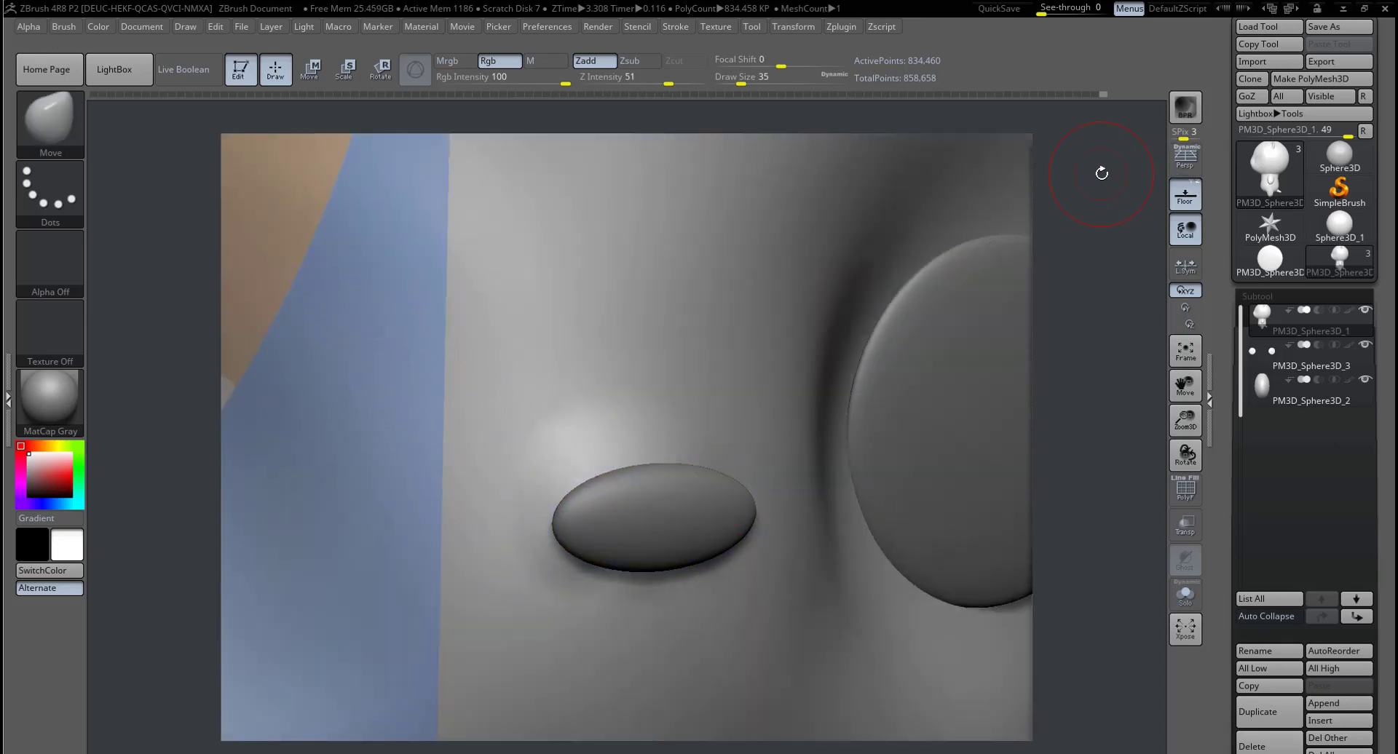
{"action": "key", "text": "f"}
{"action": "mouse_move", "coordinate": [805, 432]}
{"action": "left_mouse_down"}
{"action": "mouse_move", "coordinate": [727, 440]}
{"action": "mouse_move", "coordinate": [795, 571]}
{"action": "mouse_move", "coordinate": [805, 531]}
{"action": "left_mouse_up"}
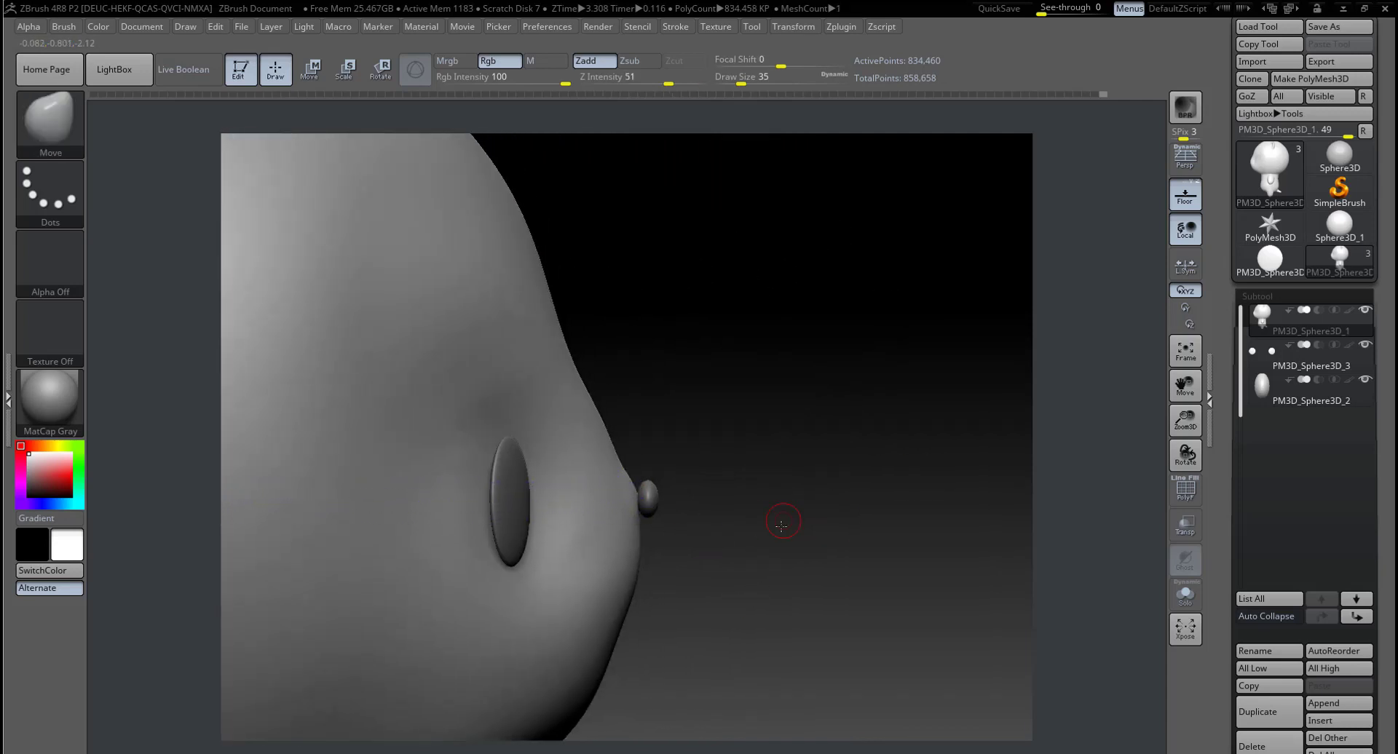
{"action": "left_click_drag", "start_coordinate": [780, 523], "coordinate": [651, 478], "text": "shift"}
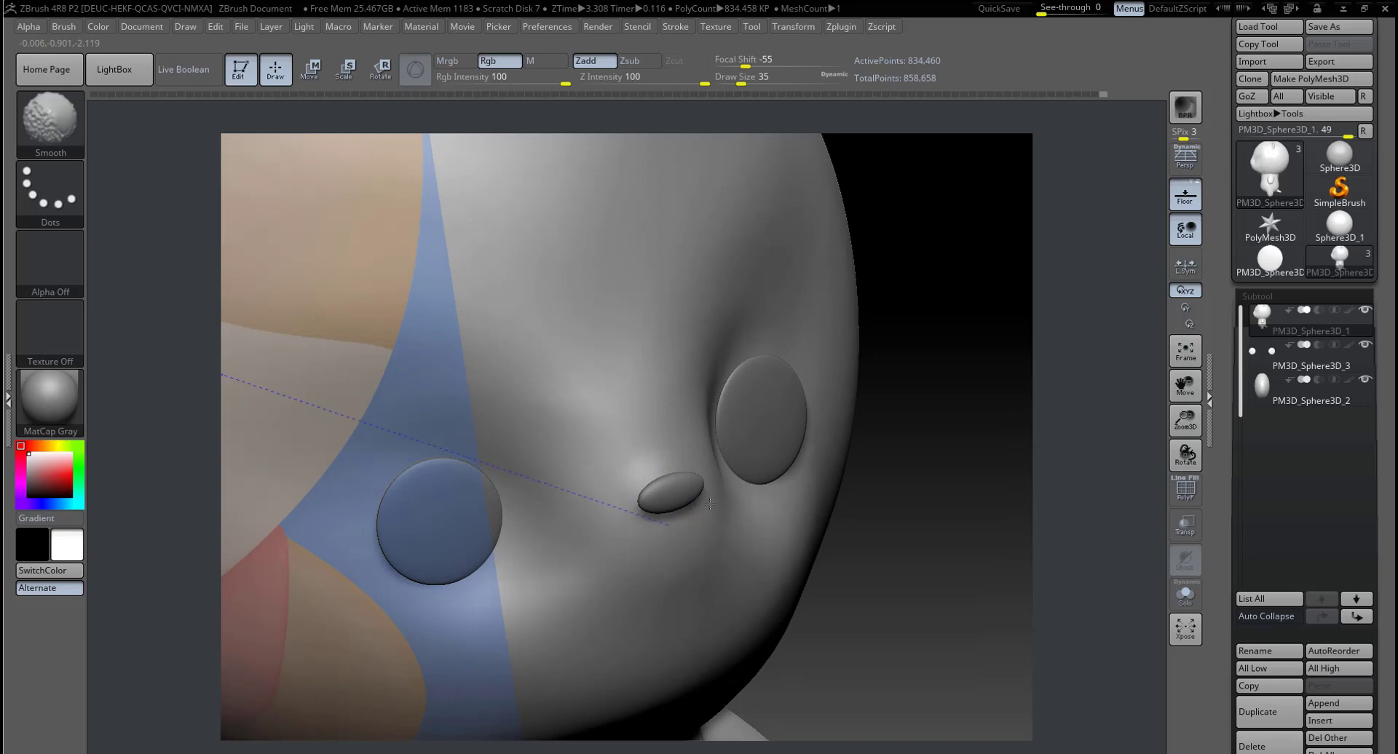
{"action": "left_click_drag", "start_coordinate": [910, 524], "coordinate": [946, 519]}
Step: Nudge the nose subtool toward the face and stretch it taller with the Move brush at 167
{"action": "key", "text": "w"}
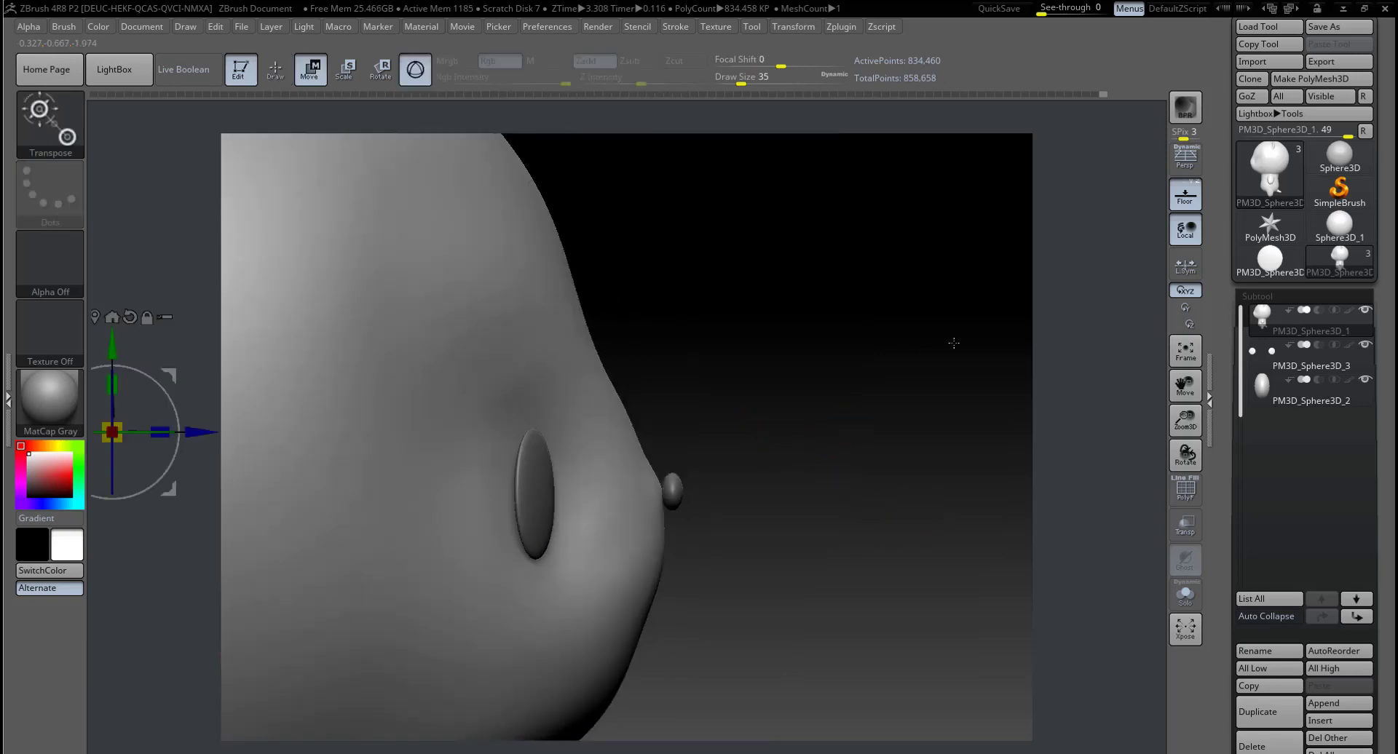
{"action": "left_click", "coordinate": [1276, 386]}
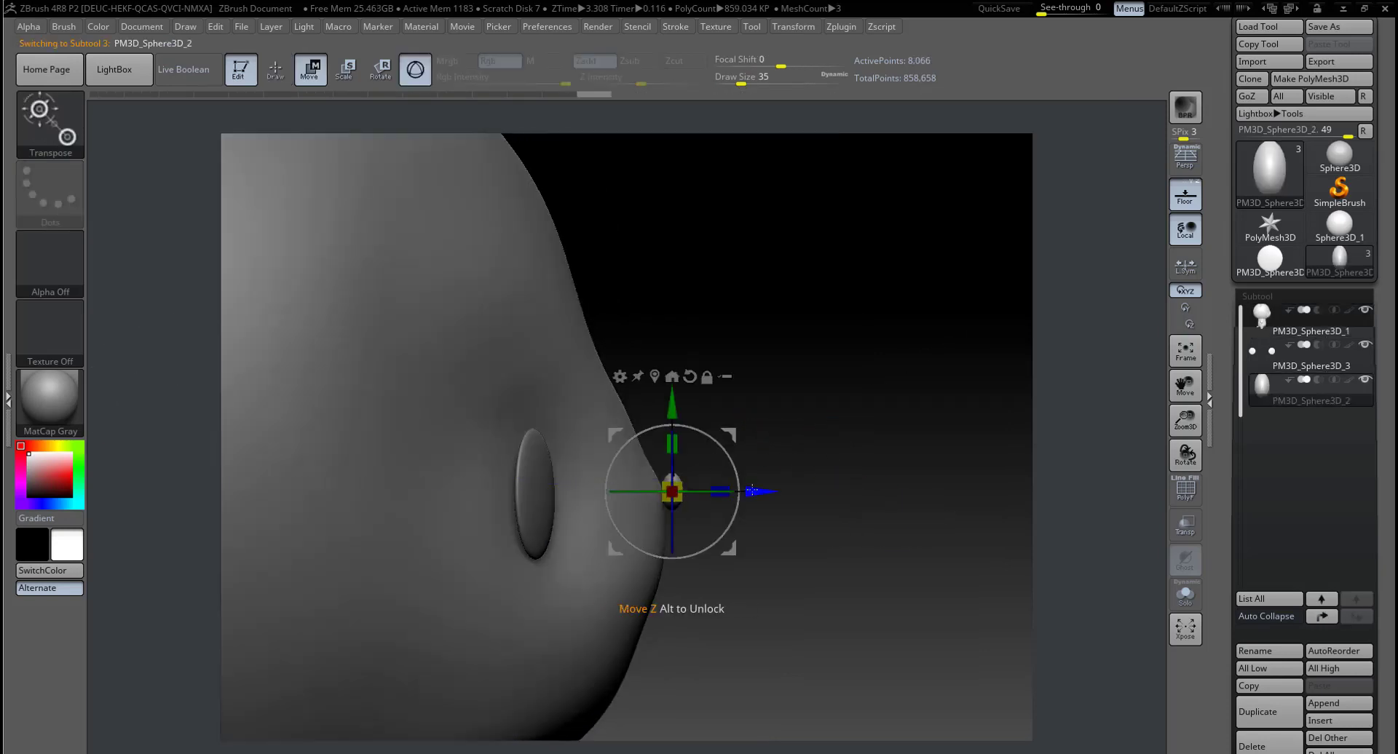
{"action": "mouse_move", "coordinate": [757, 492]}
{"action": "left_mouse_down"}
{"action": "mouse_move", "coordinate": [818, 507]}
{"action": "mouse_move", "coordinate": [735, 435]}
{"action": "mouse_move", "coordinate": [737, 513]}
{"action": "mouse_move", "coordinate": [811, 619]}
{"action": "mouse_move", "coordinate": [879, 621]}
{"action": "mouse_move", "coordinate": [808, 611]}
{"action": "left_mouse_up"}
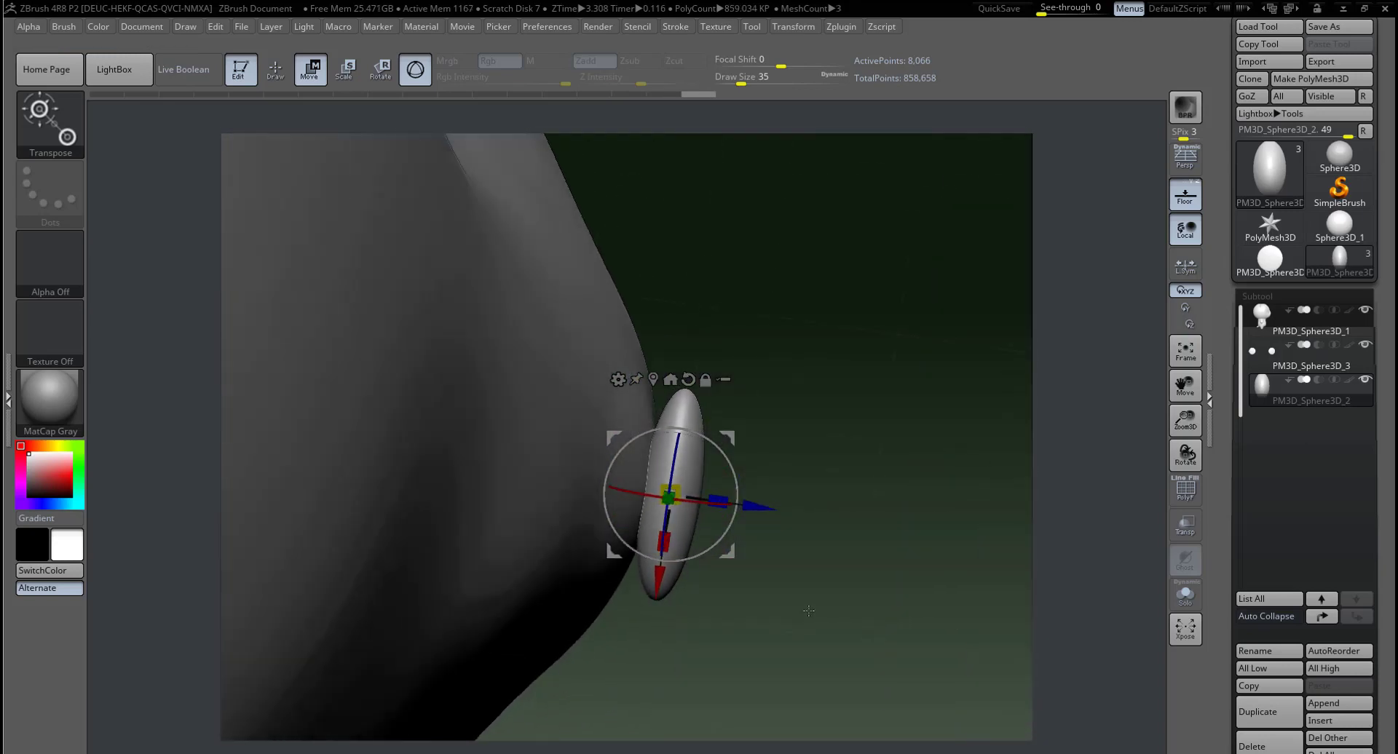
{"action": "key", "text": "q"}
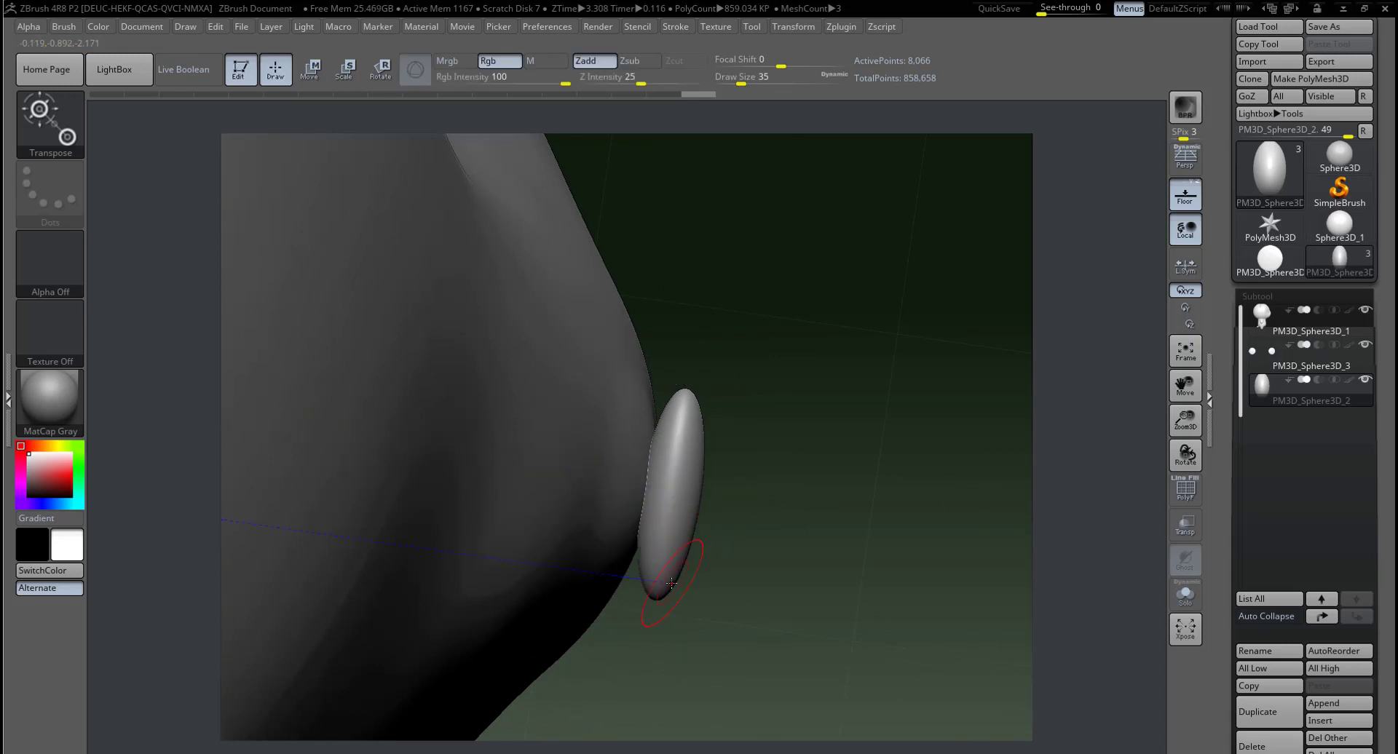
{"action": "key", "text": "space"}
{"action": "left_click_drag", "start_coordinate": [710, 526], "coordinate": [765, 526]}
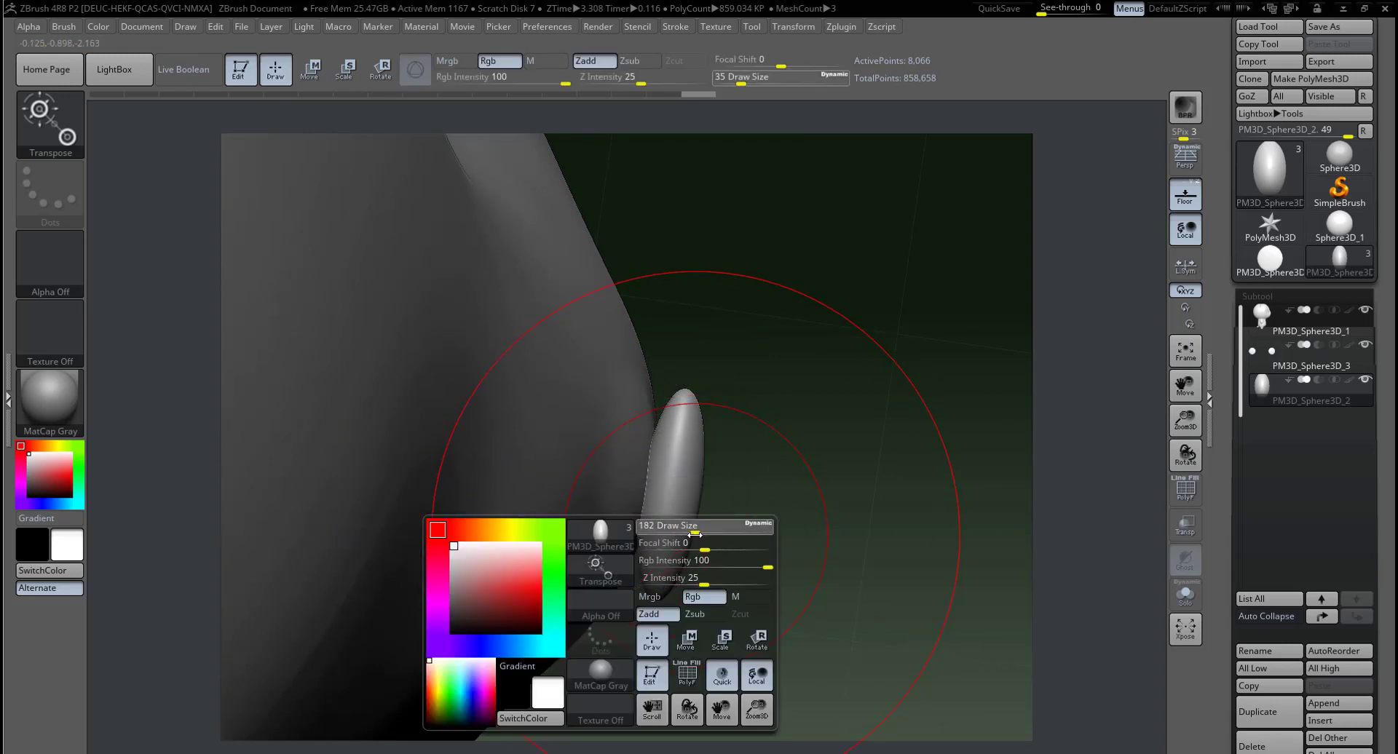
{"action": "left_click_drag", "start_coordinate": [688, 547], "coordinate": [663, 593]}
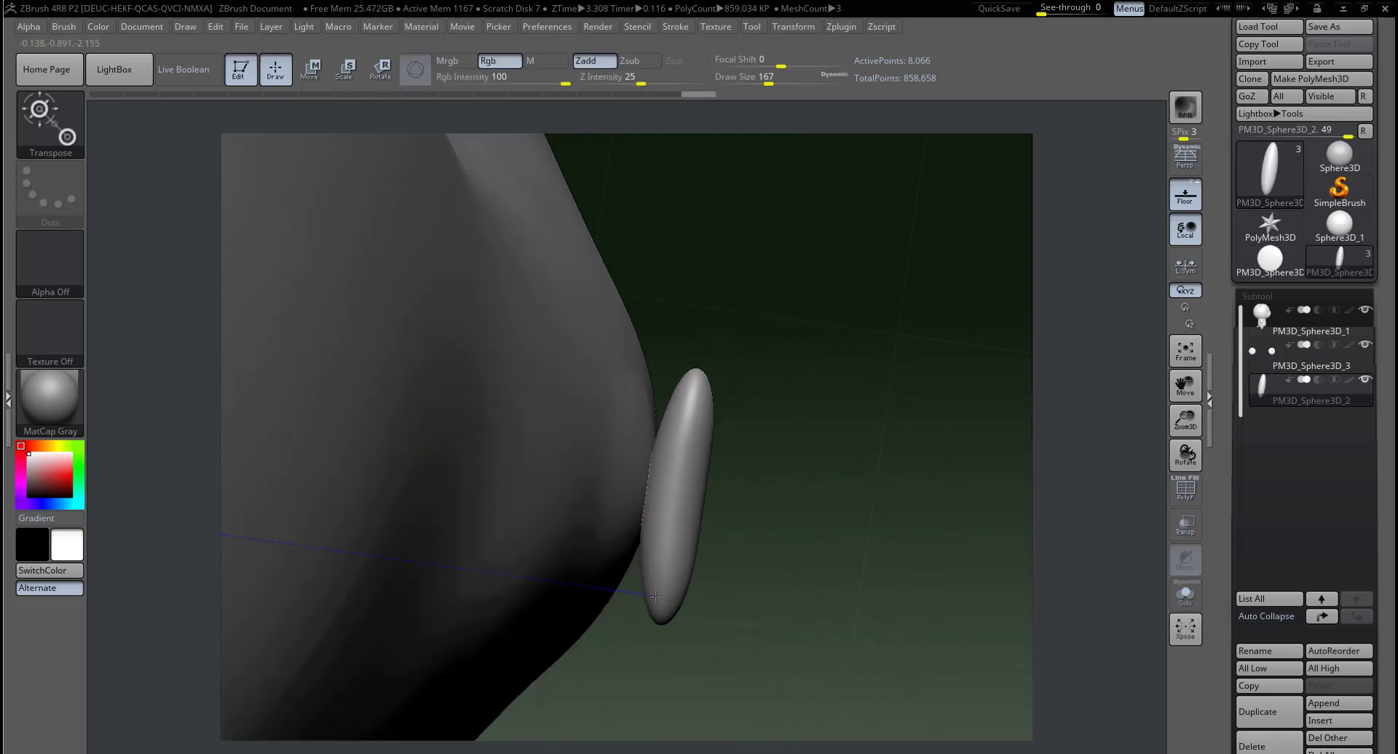
Step: Undo an S-bend on the nose and widen its lower end with a smaller brush
{"action": "key", "text": "w"}
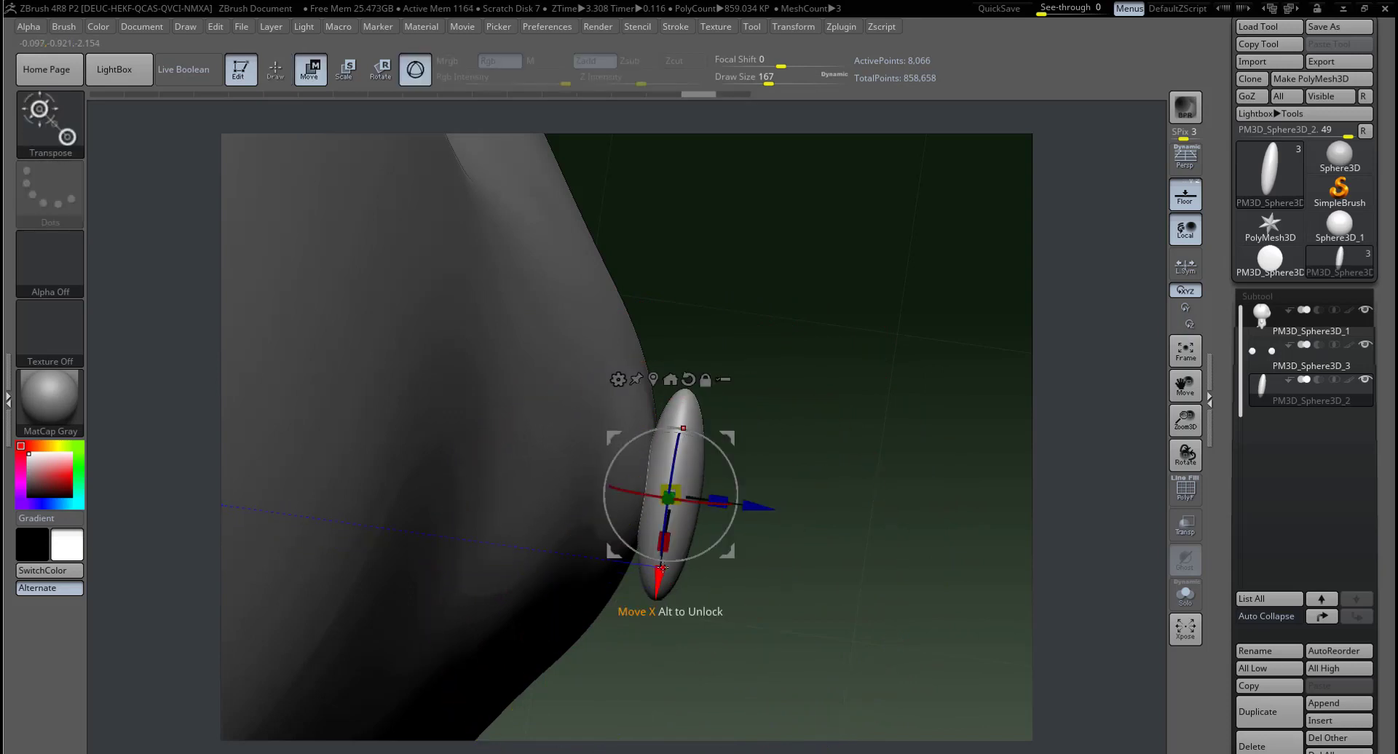
{"action": "key", "text": "q"}
{"action": "mouse_move", "coordinate": [670, 509]}
{"action": "left_mouse_down"}
{"action": "mouse_move", "coordinate": [699, 437]}
{"action": "mouse_move", "coordinate": [685, 589]}
{"action": "left_mouse_up"}
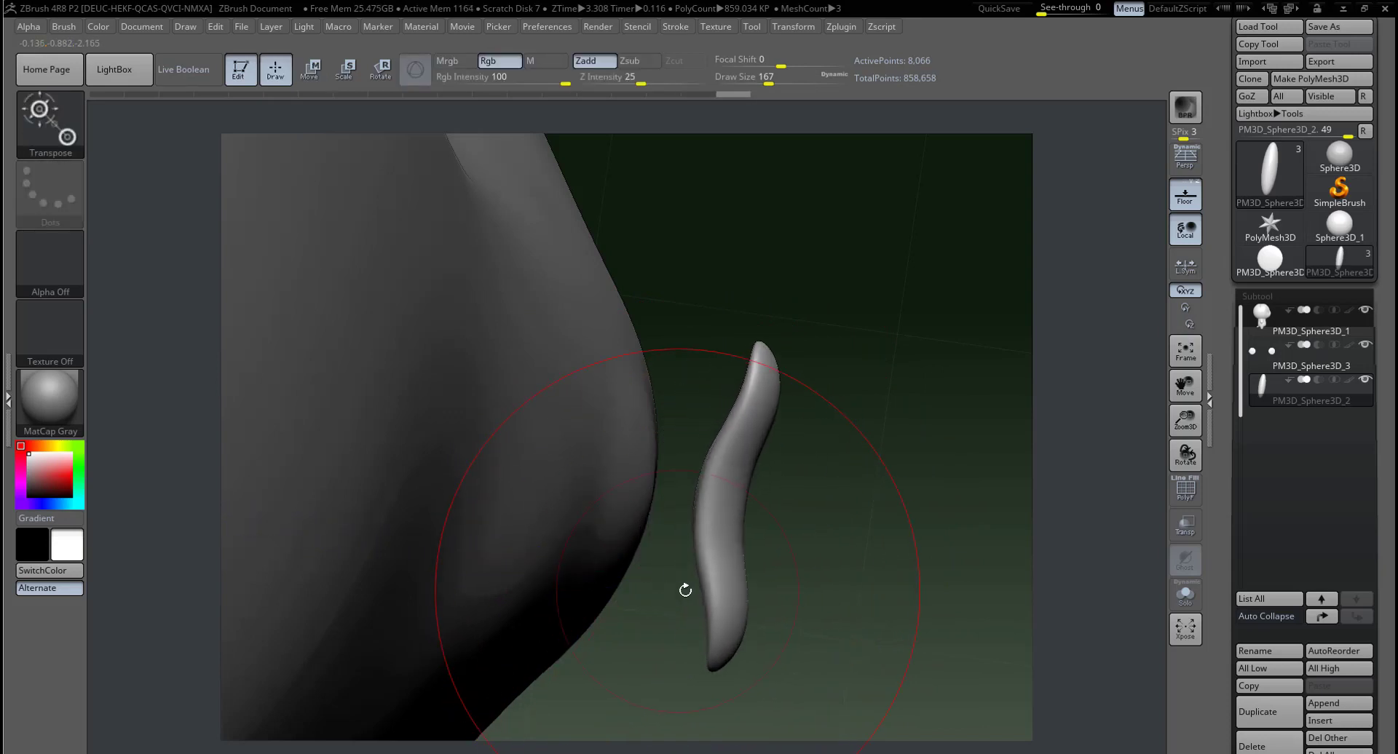
{"action": "key", "text": "ctrl+z"}
{"action": "key", "text": "w"}
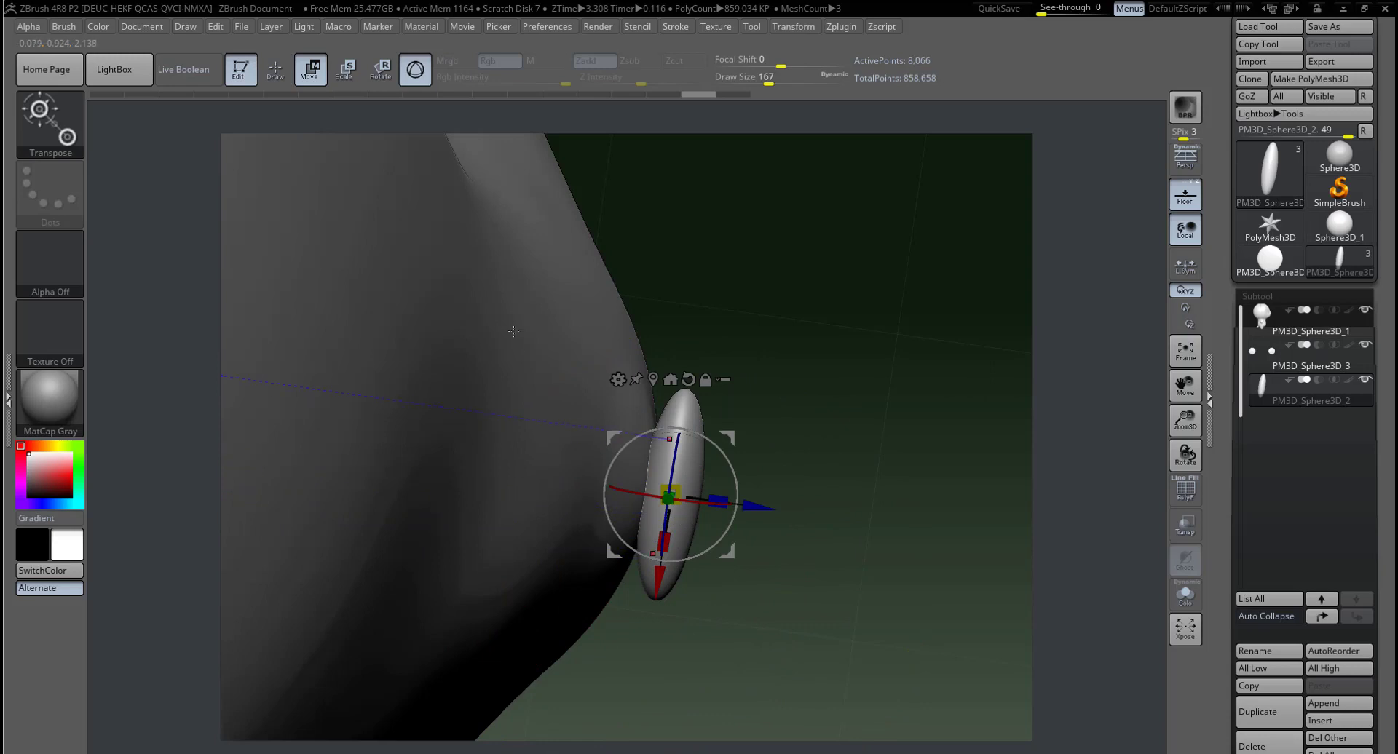
{"action": "key", "text": "q"}
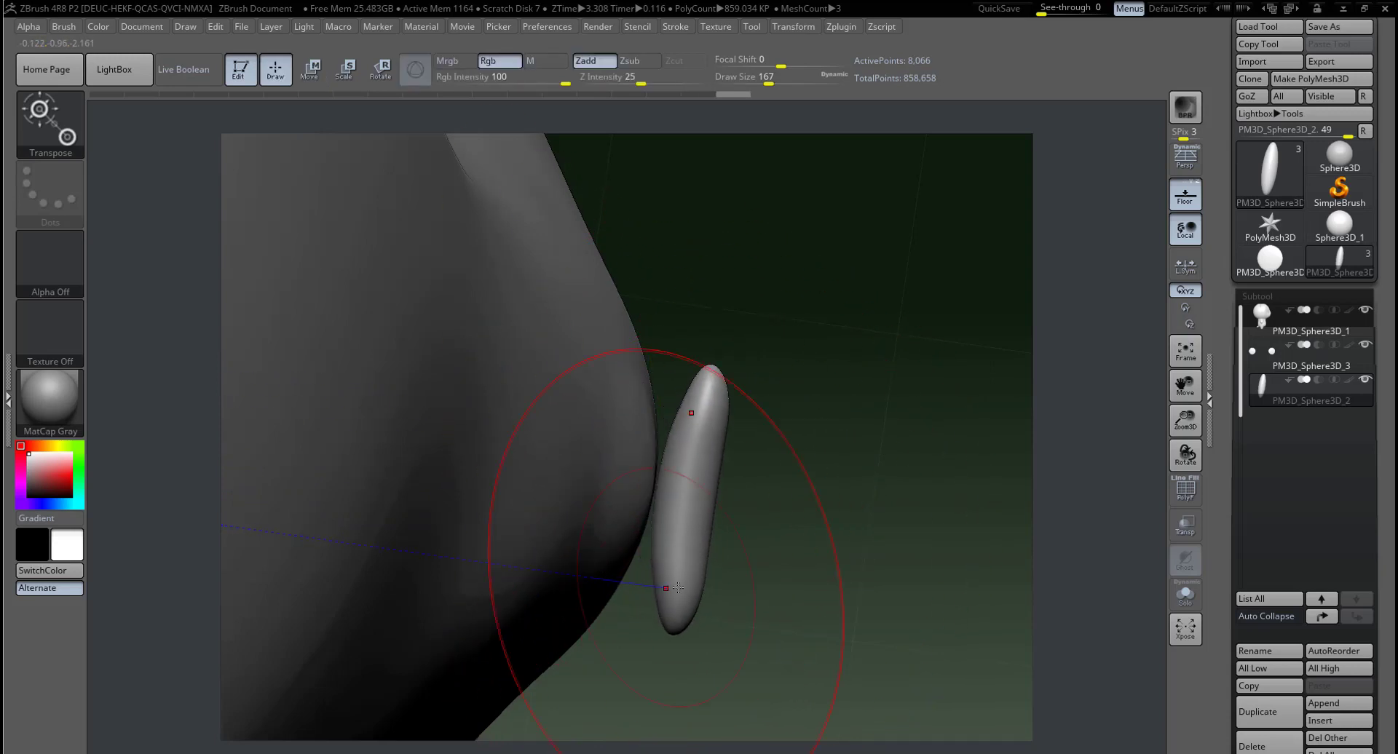
{"action": "key", "text": "w"}
{"action": "key", "text": "space"}
{"action": "left_click_drag", "start_coordinate": [680, 532], "coordinate": [657, 533]}
{"action": "key", "text": "q"}
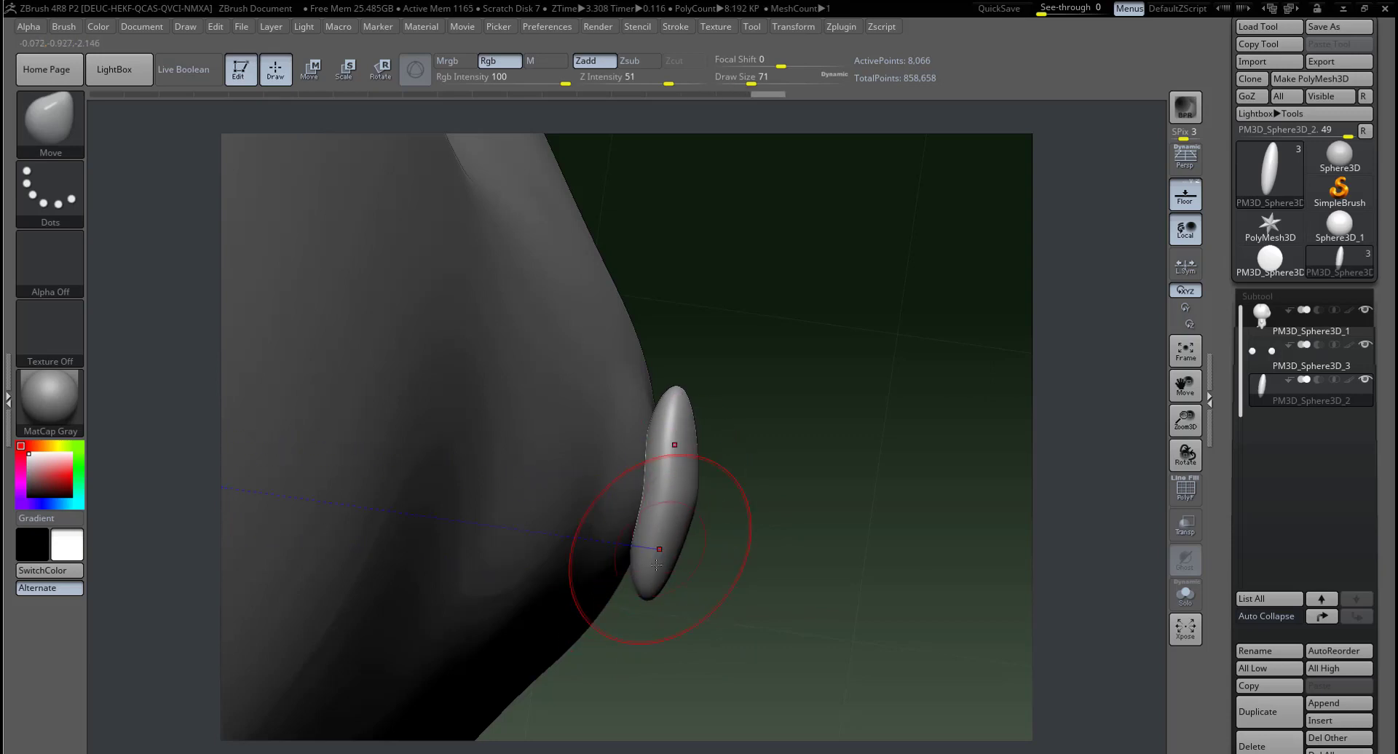
{"action": "left_click_drag", "start_coordinate": [643, 572], "coordinate": [631, 579]}
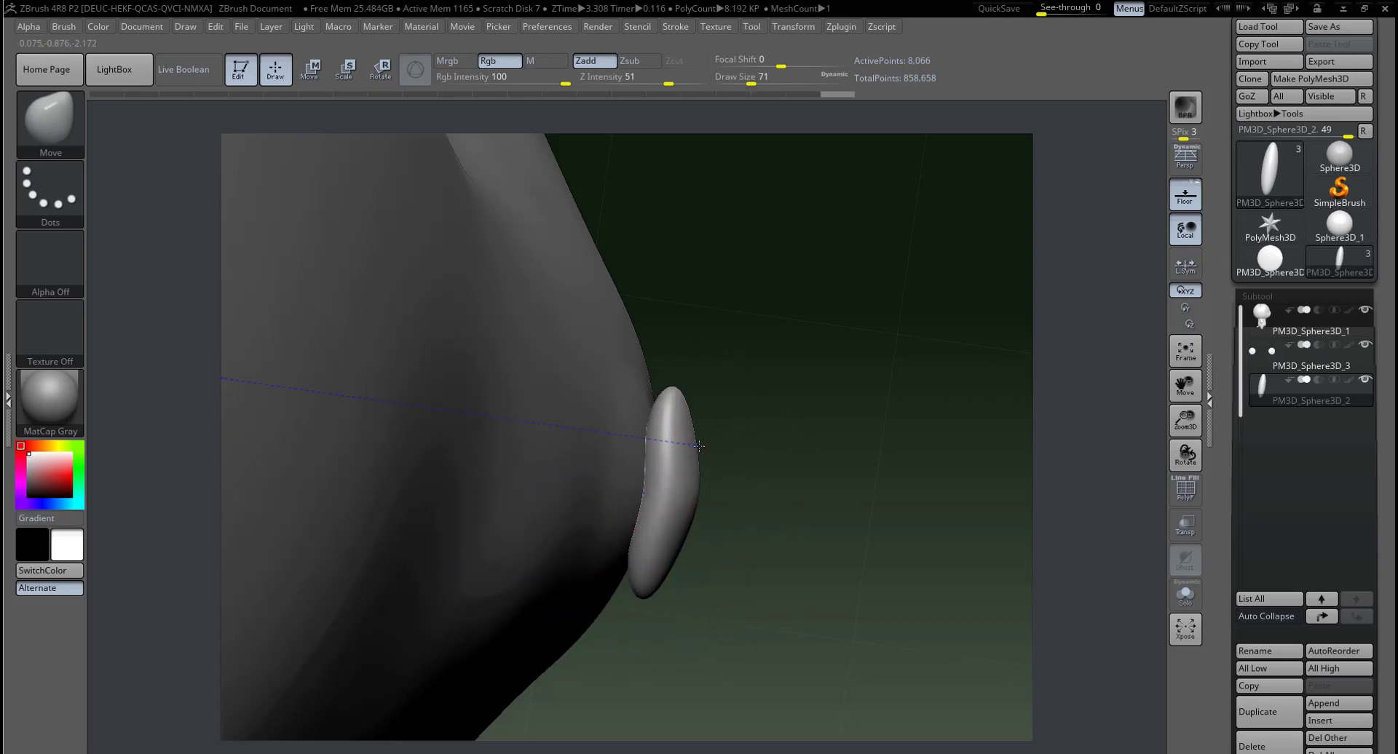
Step: Inspect the nose from below and push its underside in slightly
{"action": "mouse_move", "coordinate": [763, 473]}
{"action": "left_mouse_down"}
{"action": "mouse_move", "coordinate": [832, 412]}
{"action": "mouse_move", "coordinate": [681, 484]}
{"action": "left_mouse_up"}
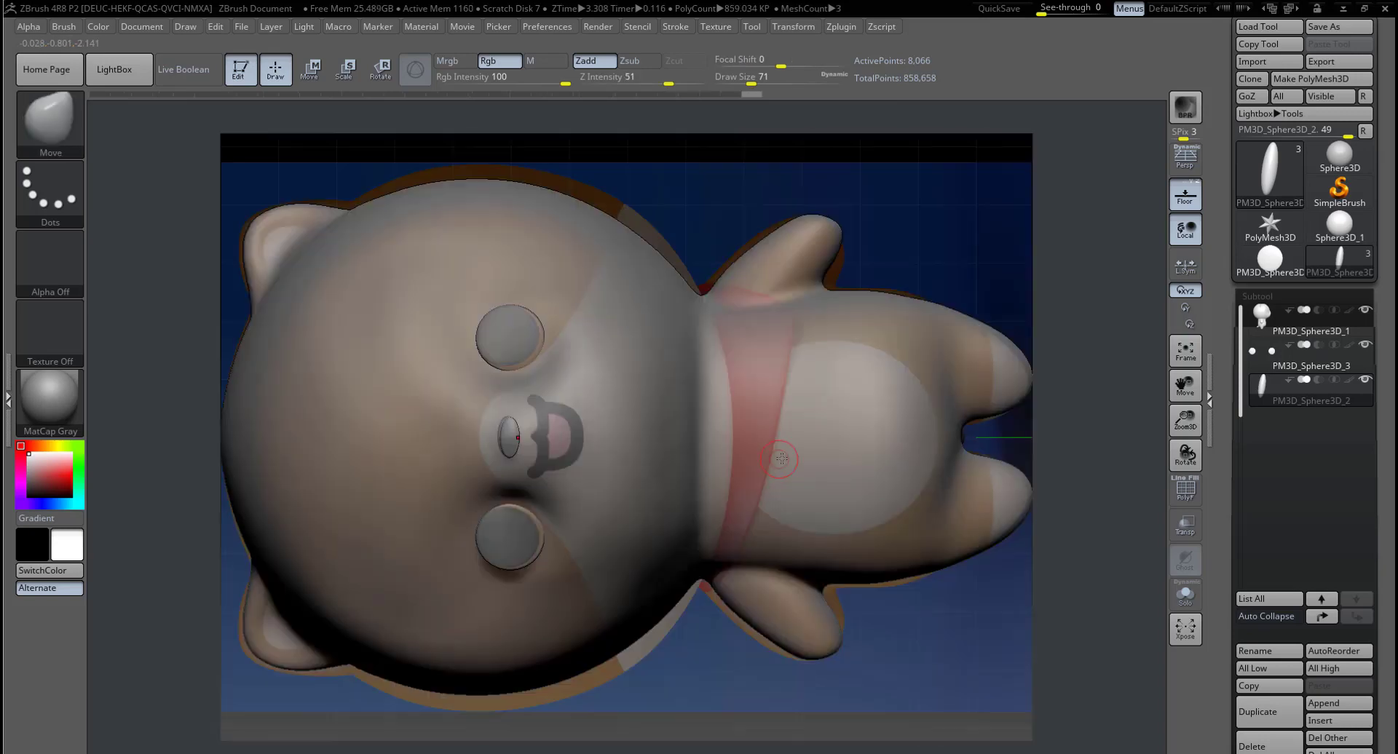
{"action": "key", "text": "f"}
{"action": "mouse_move", "coordinate": [807, 464]}
{"action": "left_mouse_down"}
{"action": "mouse_move", "coordinate": [787, 486]}
{"action": "mouse_move", "coordinate": [877, 549]}
{"action": "mouse_move", "coordinate": [735, 559]}
{"action": "left_mouse_up"}
{"action": "mouse_move", "coordinate": [795, 478]}
{"action": "left_mouse_down"}
{"action": "mouse_move", "coordinate": [662, 461]}
{"action": "mouse_move", "coordinate": [685, 617]}
{"action": "left_mouse_up"}
{"action": "mouse_move", "coordinate": [608, 515]}
{"action": "left_mouse_down"}
{"action": "mouse_move", "coordinate": [701, 569]}
{"action": "mouse_move", "coordinate": [561, 443]}
{"action": "left_mouse_up"}
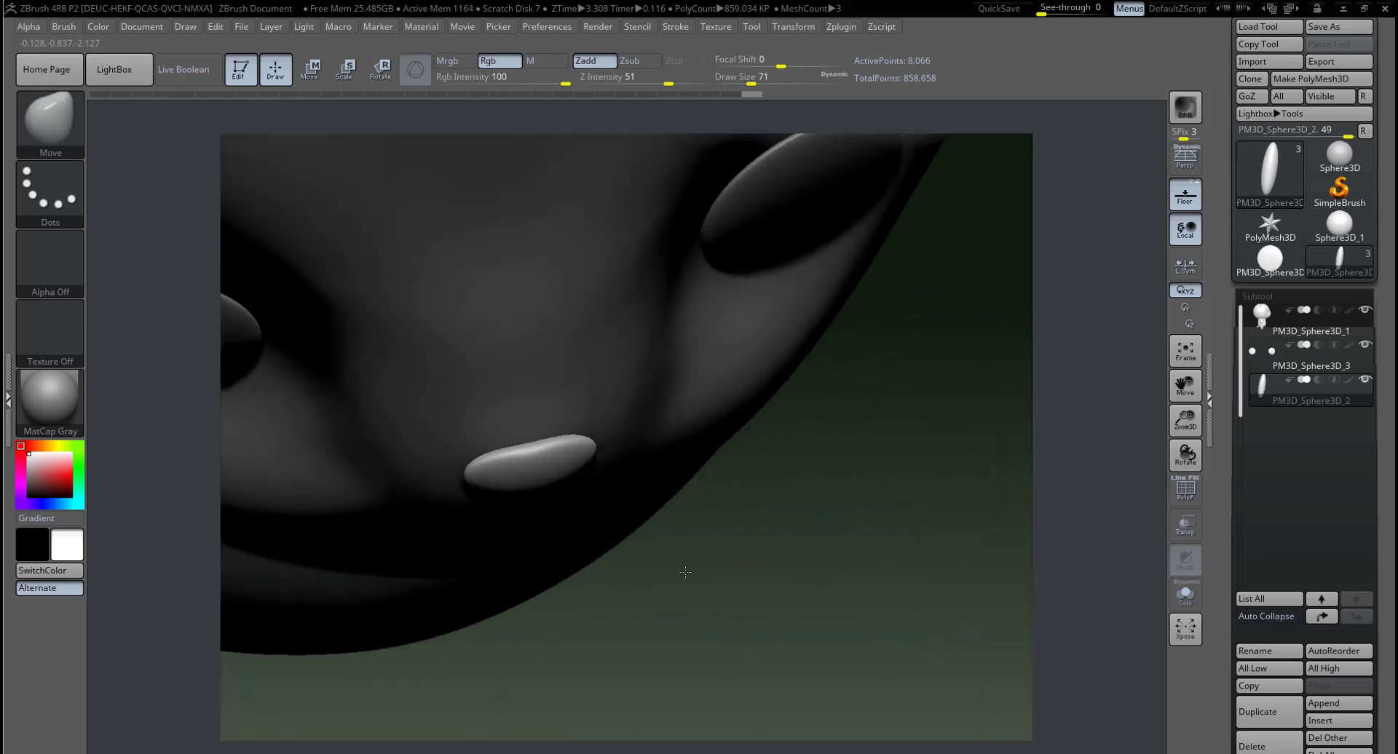
{"action": "left_click_drag", "start_coordinate": [633, 594], "coordinate": [597, 553]}
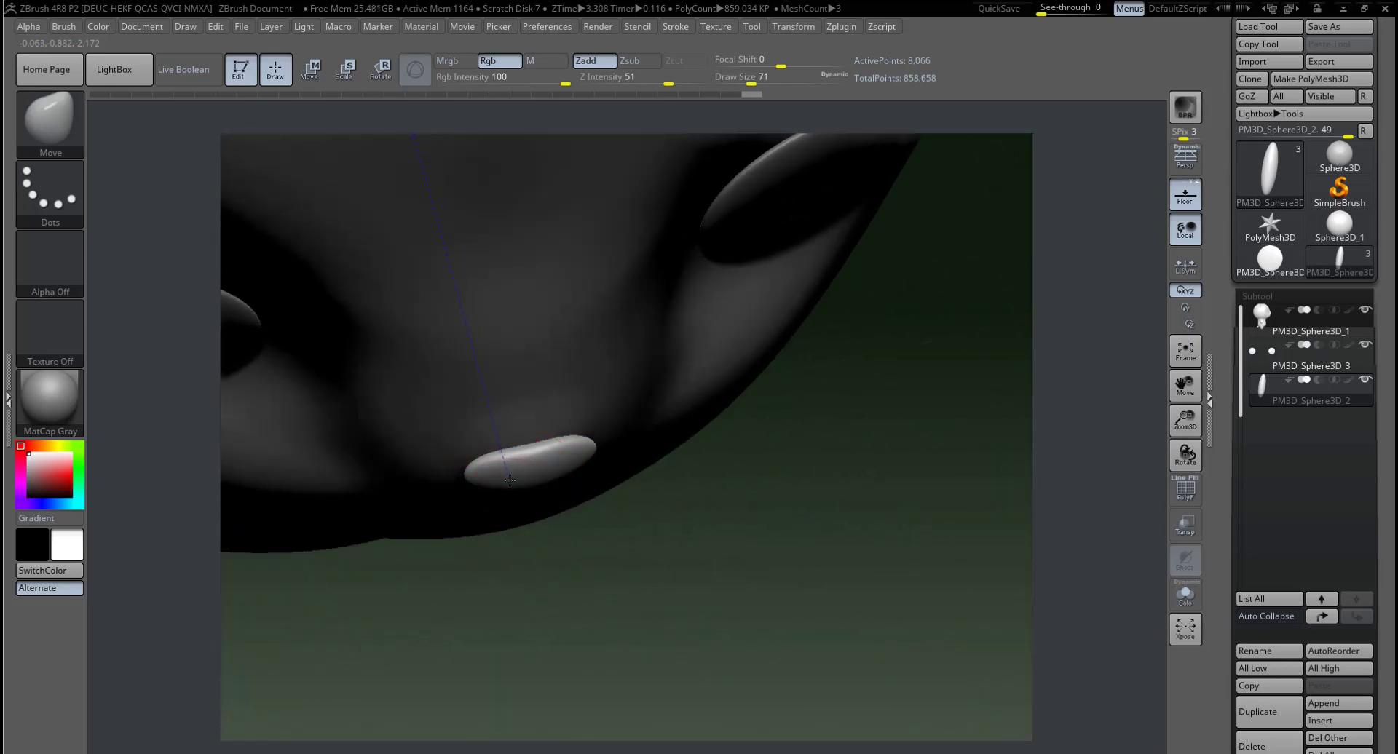
{"action": "left_click_drag", "start_coordinate": [511, 482], "coordinate": [659, 498]}
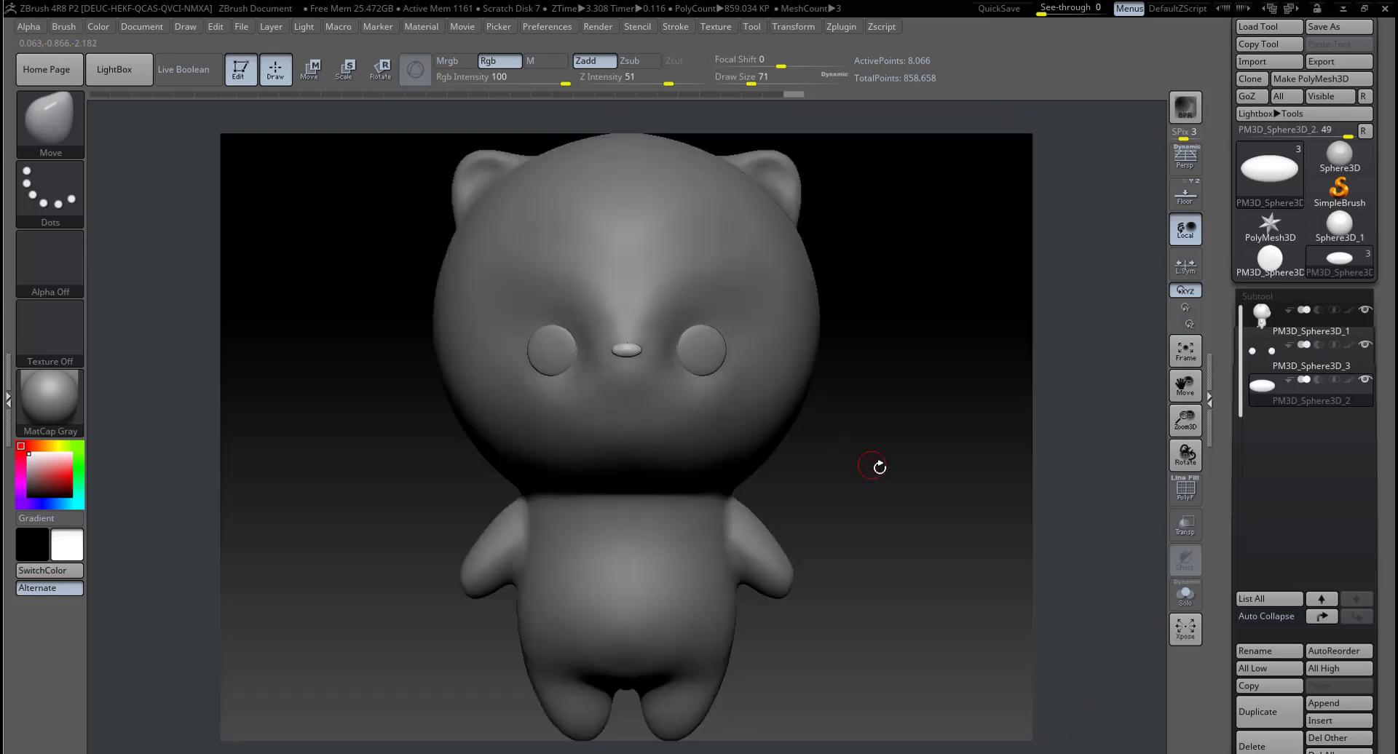
Step: Refine the nose with ClayBuildup and smoothing strokes, then frame it in a straight front view
{"action": "left_click_drag", "start_coordinate": [915, 565], "coordinate": [732, 460], "text": "alt"}
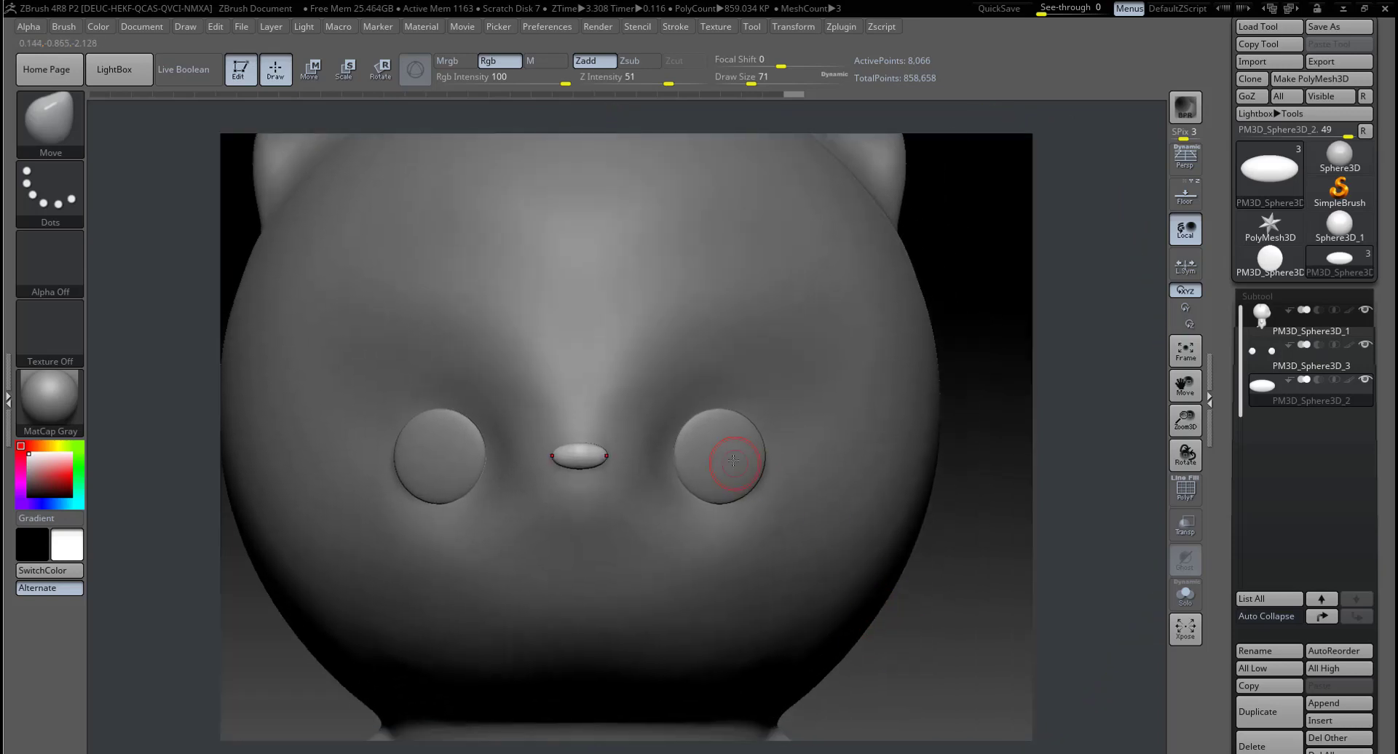
{"action": "key", "text": "b"}
{"action": "key", "text": "c"}
{"action": "key", "text": "b"}
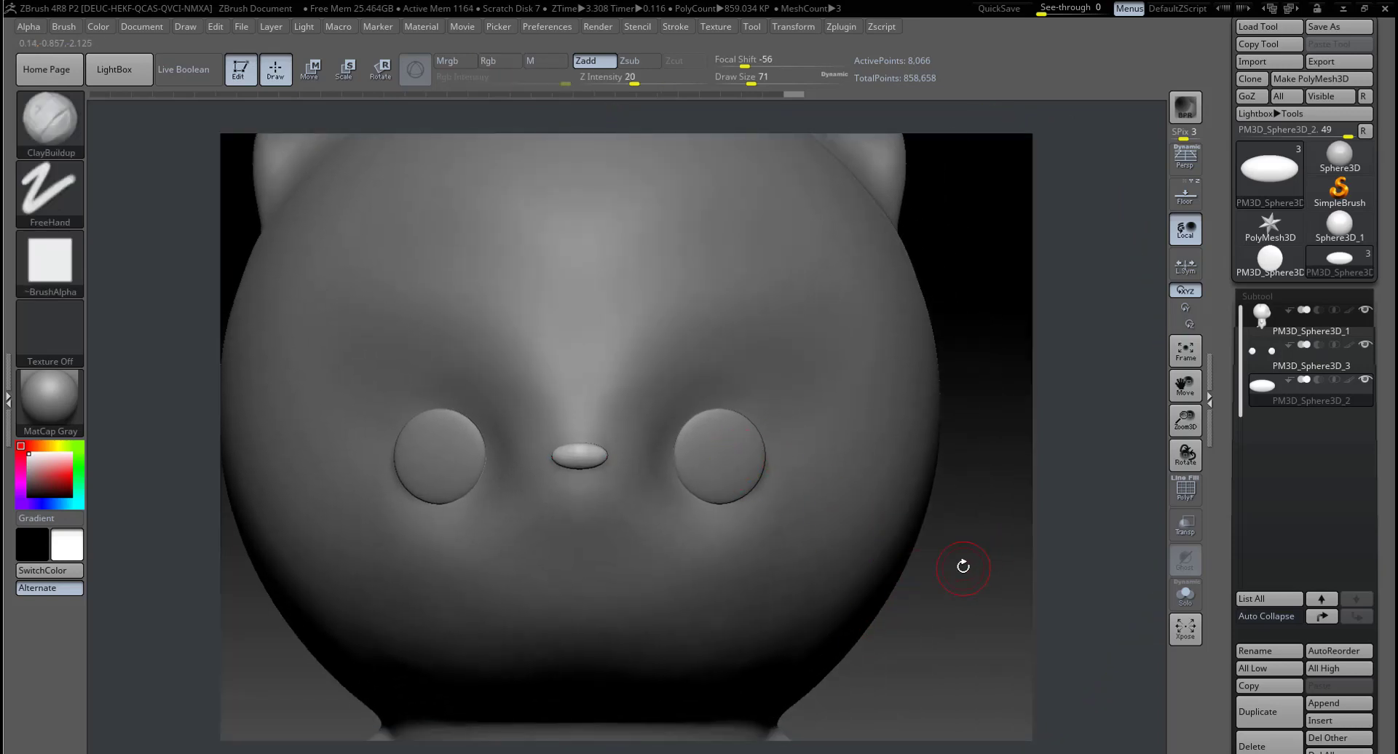
{"action": "mouse_move", "coordinate": [962, 566]}
{"action": "left_mouse_down"}
{"action": "mouse_move", "coordinate": [736, 506]}
{"action": "mouse_move", "coordinate": [639, 560]}
{"action": "left_mouse_up"}
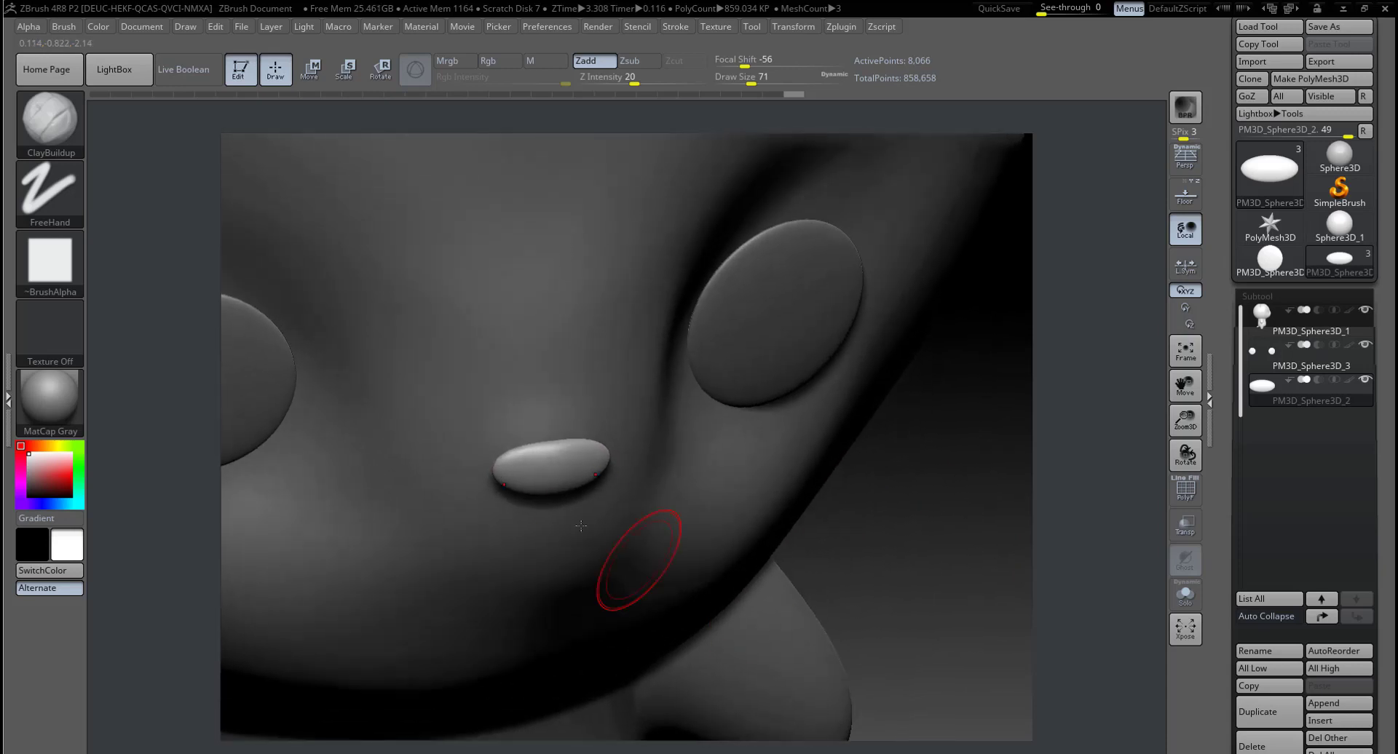
{"action": "mouse_move", "coordinate": [533, 463]}
{"action": "left_mouse_down"}
{"action": "mouse_move", "coordinate": [575, 458]}
{"action": "mouse_move", "coordinate": [517, 480]}
{"action": "mouse_move", "coordinate": [535, 462]}
{"action": "mouse_move", "coordinate": [536, 479]}
{"action": "left_mouse_up"}
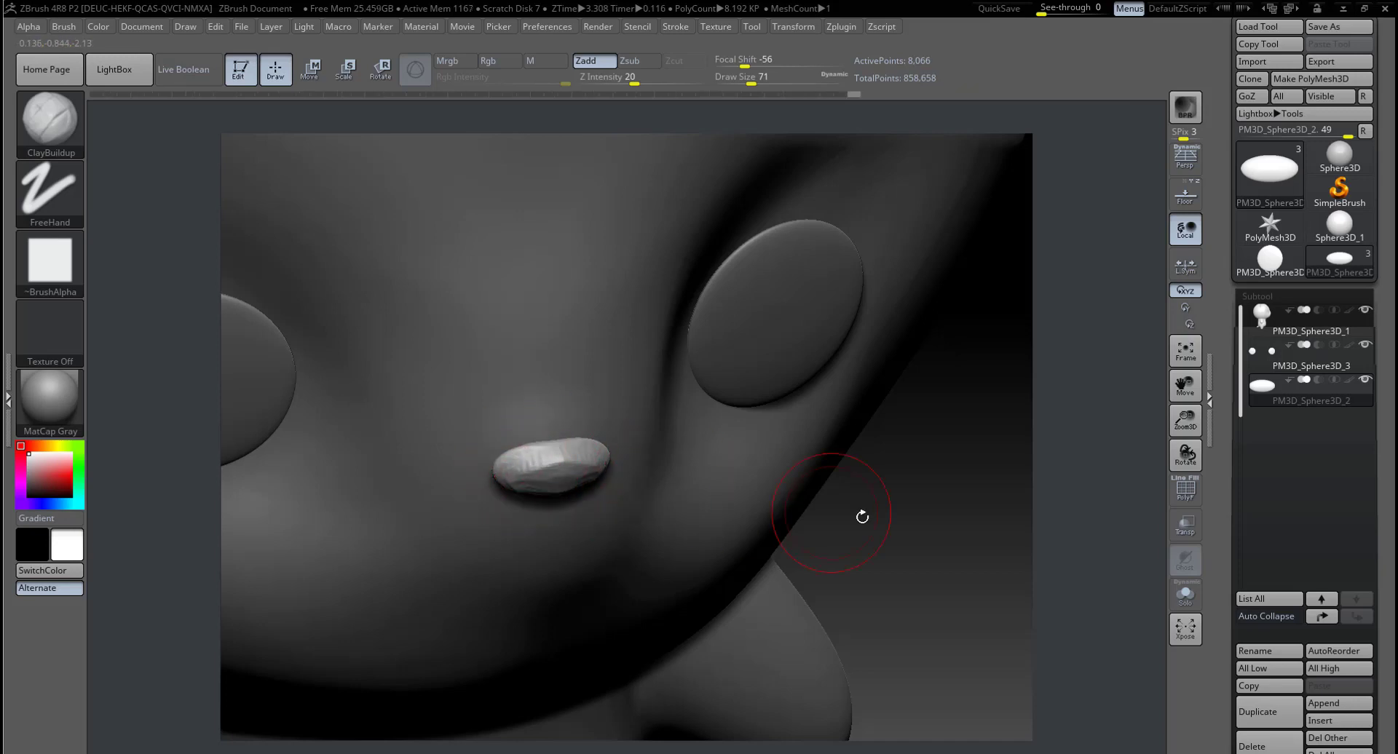
{"action": "left_click_drag", "start_coordinate": [862, 516], "coordinate": [820, 490]}
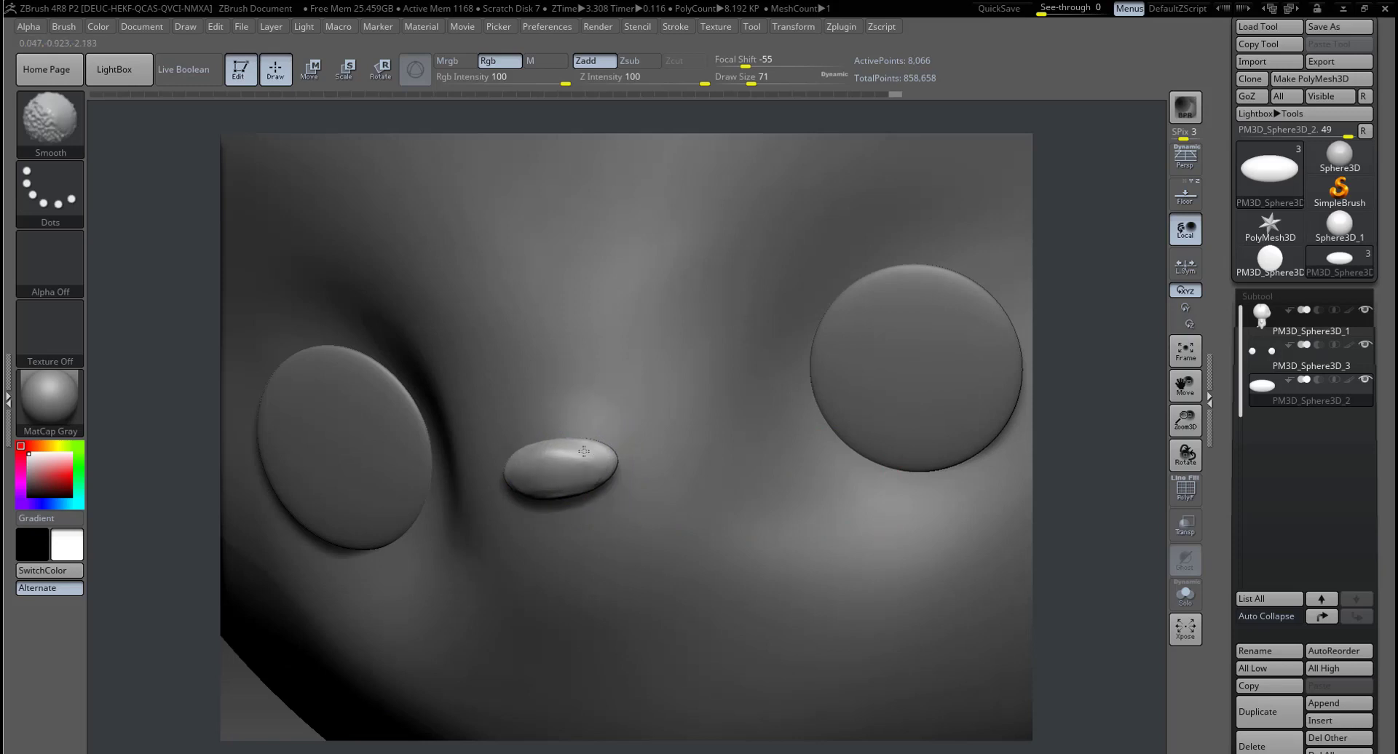
{"action": "left_click_drag", "start_coordinate": [576, 463], "coordinate": [563, 484], "text": "shift"}
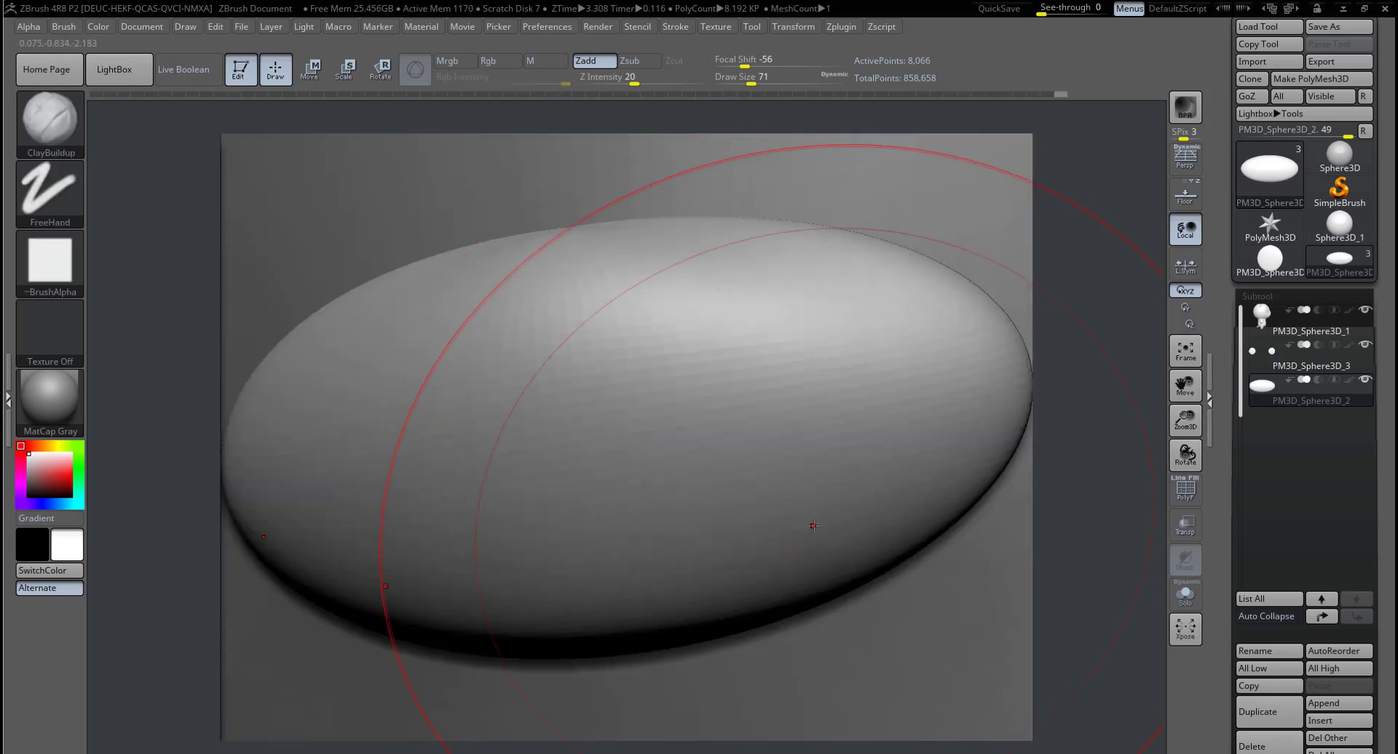
{"action": "key", "text": "f"}
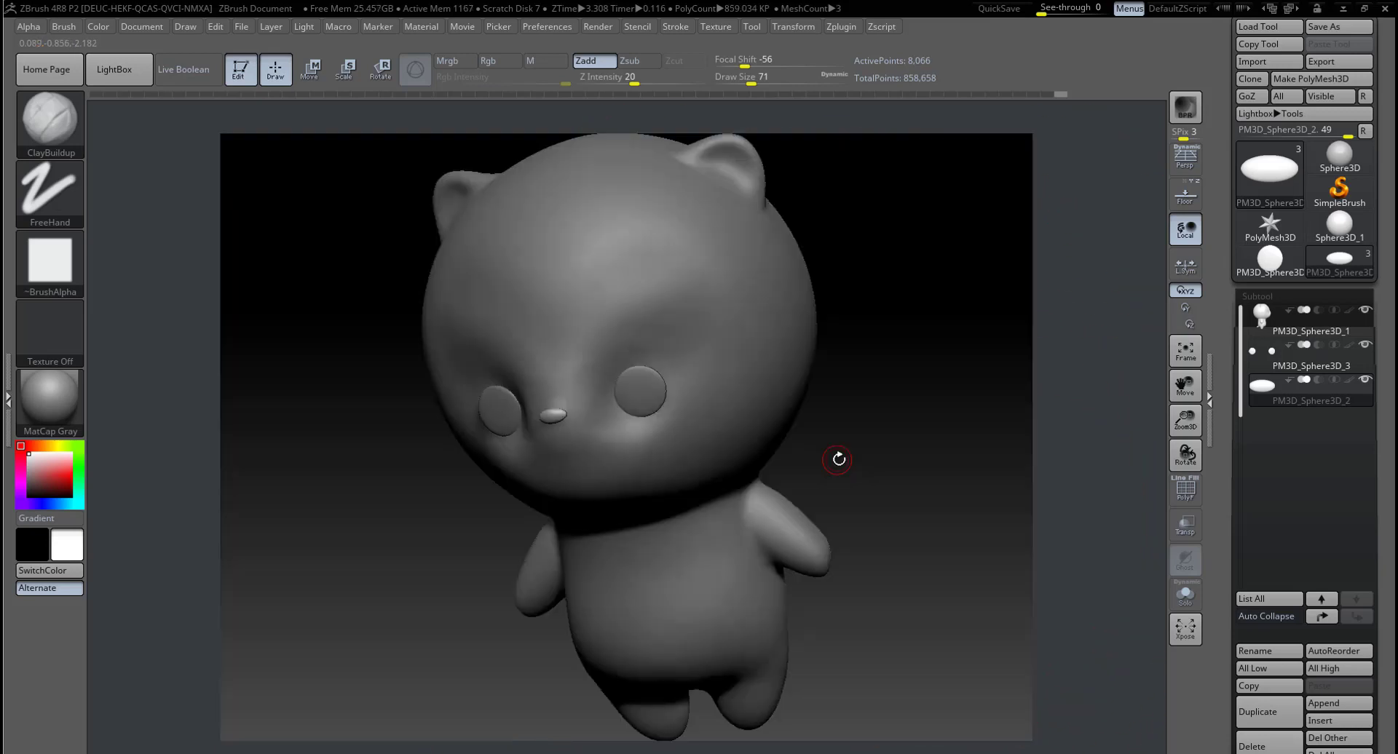
{"action": "mouse_move", "coordinate": [912, 466]}
{"action": "left_mouse_down"}
{"action": "mouse_move", "coordinate": [951, 443]}
{"action": "mouse_move", "coordinate": [836, 493]}
{"action": "mouse_move", "coordinate": [854, 543]}
{"action": "left_mouse_up"}
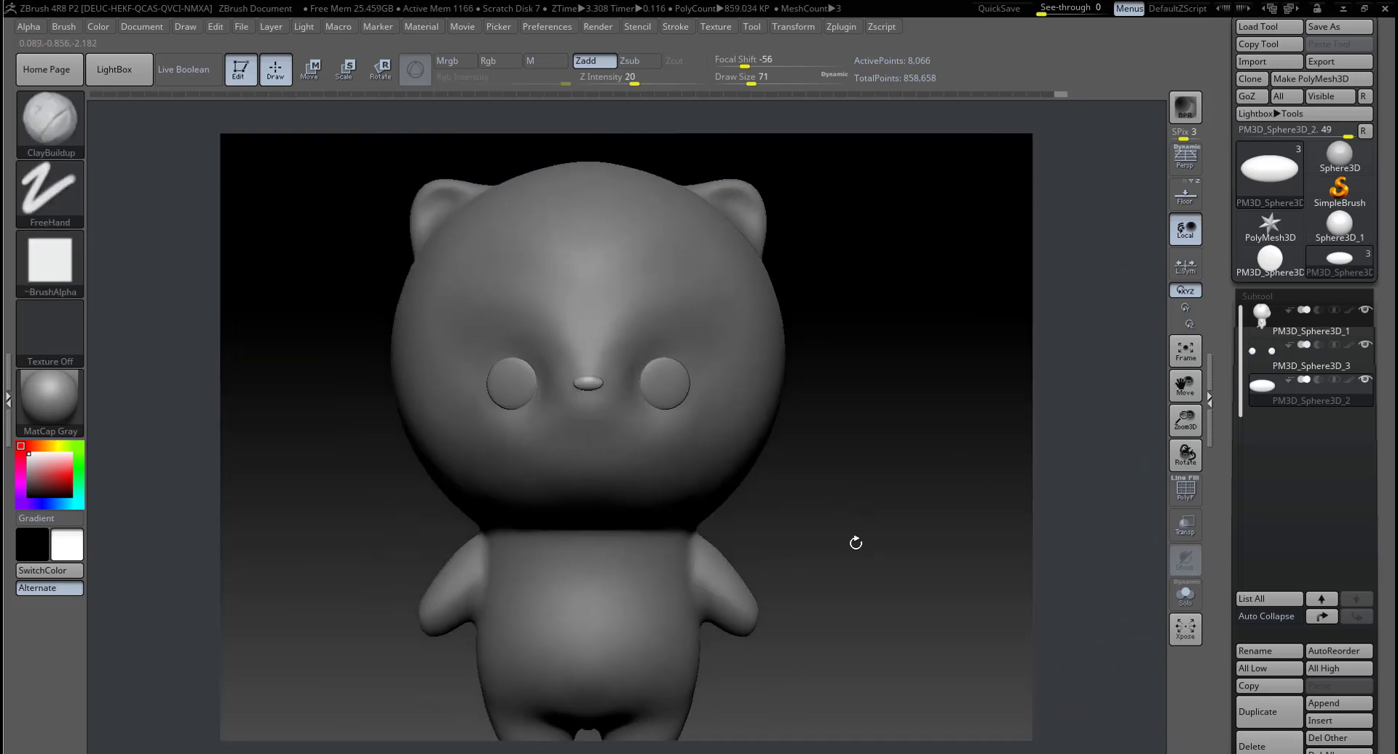
Step: Show the reference, zoom close on the face, and reduce the brush Draw Size to 14
{"action": "left_click", "coordinate": [1184, 195]}
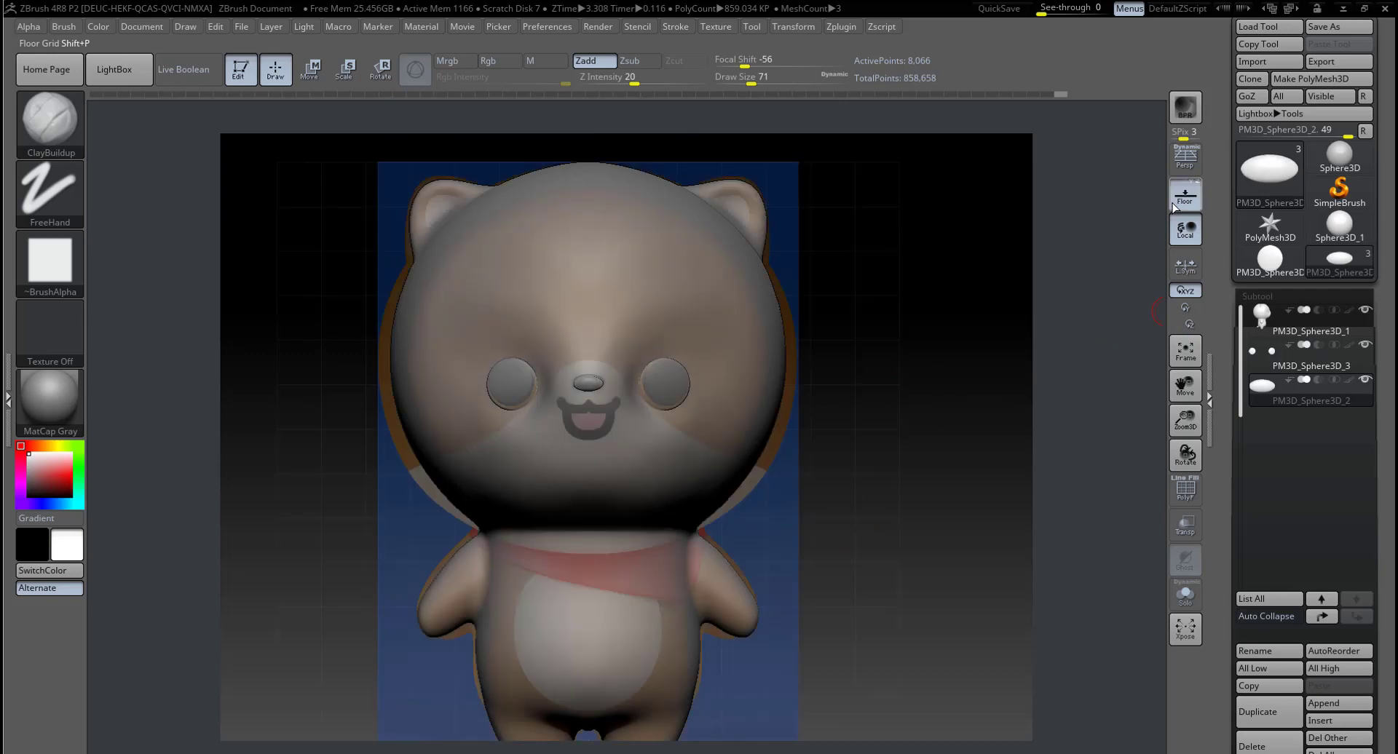
{"action": "mouse_move", "coordinate": [754, 452]}
{"action": "left_mouse_down", "text": "alt"}
{"action": "mouse_move", "coordinate": [1009, 676]}
{"action": "mouse_move", "coordinate": [805, 467]}
{"action": "left_mouse_up", "text": "alt"}
{"action": "key", "text": "space"}
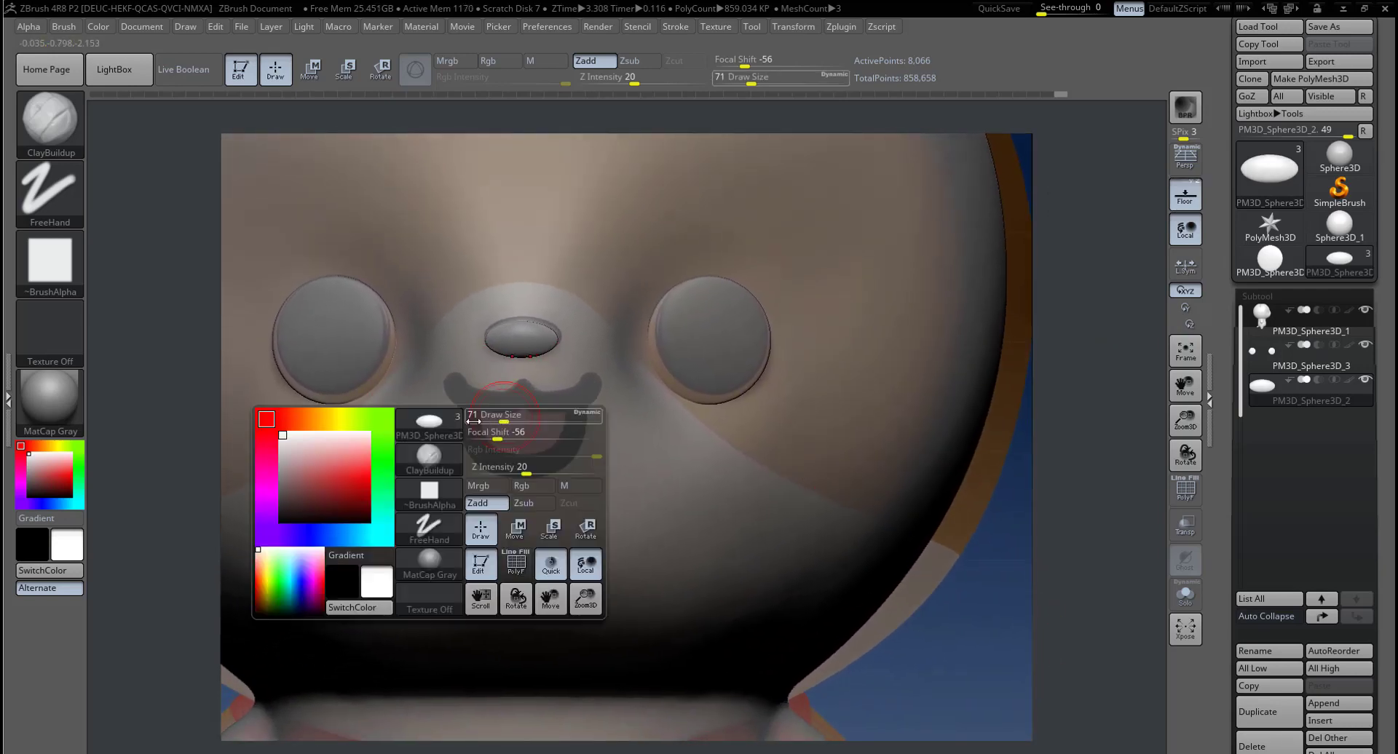
{"action": "left_click_drag", "start_coordinate": [507, 421], "coordinate": [486, 421]}
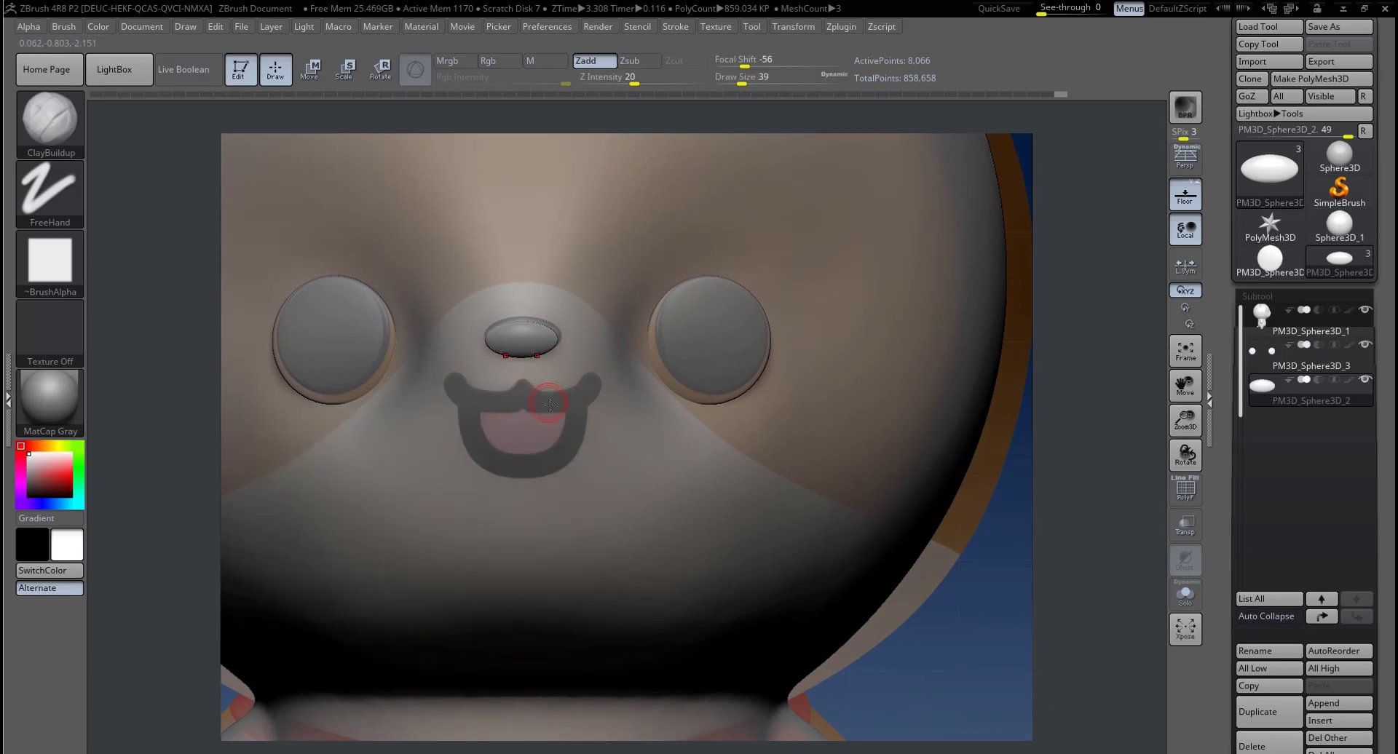
{"action": "key", "text": "space"}
{"action": "left_click_drag", "start_coordinate": [561, 386], "coordinate": [551, 386]}
{"action": "key", "text": "ctrl"}
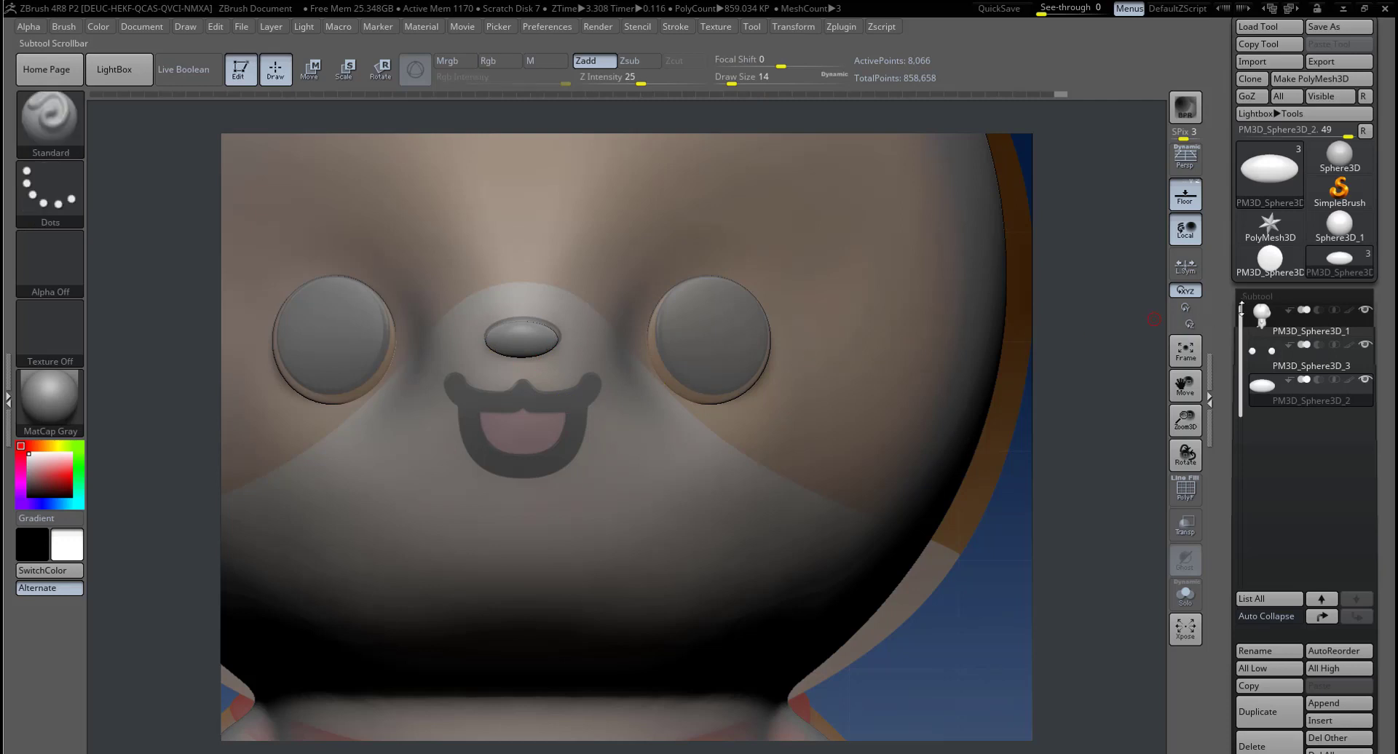
Step: Mask the reference's open-mouth outline on the body subtool with MaskPen, mirrored across X
{"action": "left_click", "coordinate": [570, 401], "text": "alt"}
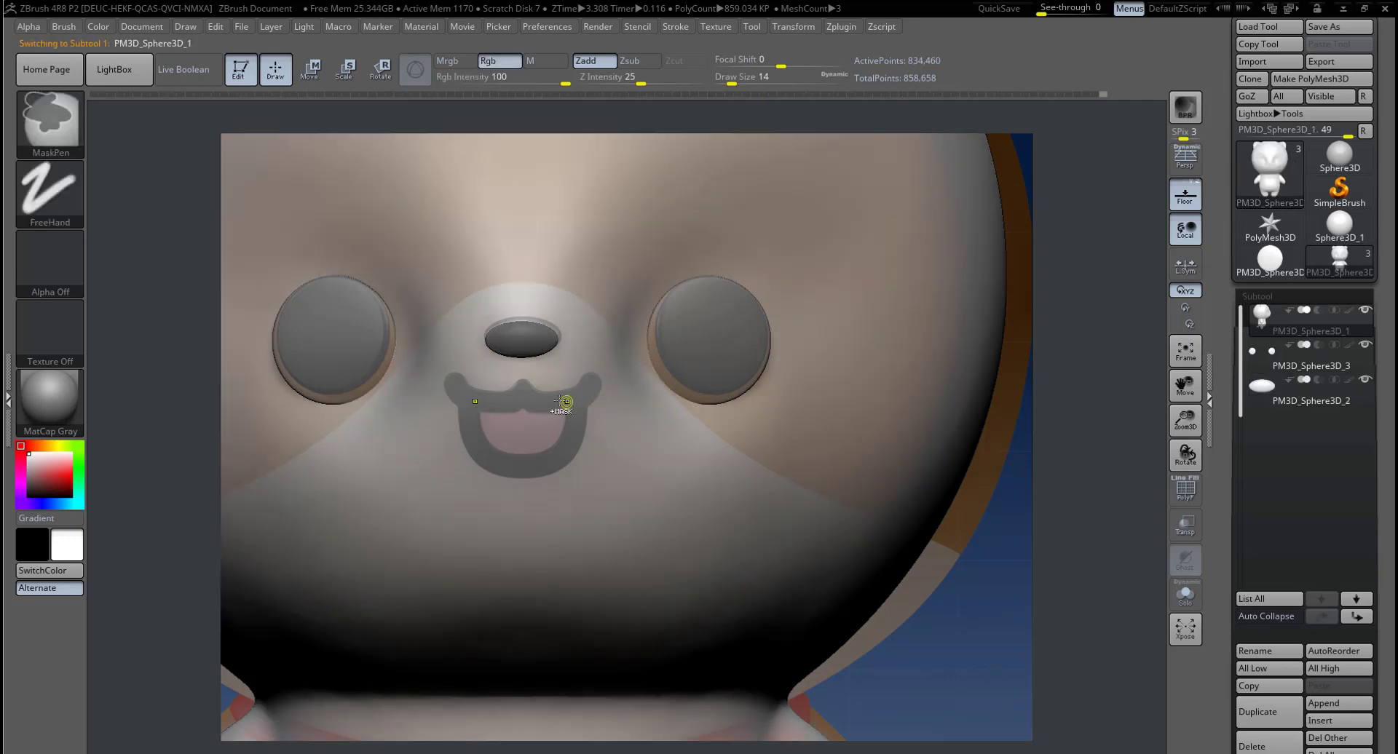
{"action": "left_click_drag", "start_coordinate": [574, 400], "coordinate": [537, 403], "text": "ctrl"}
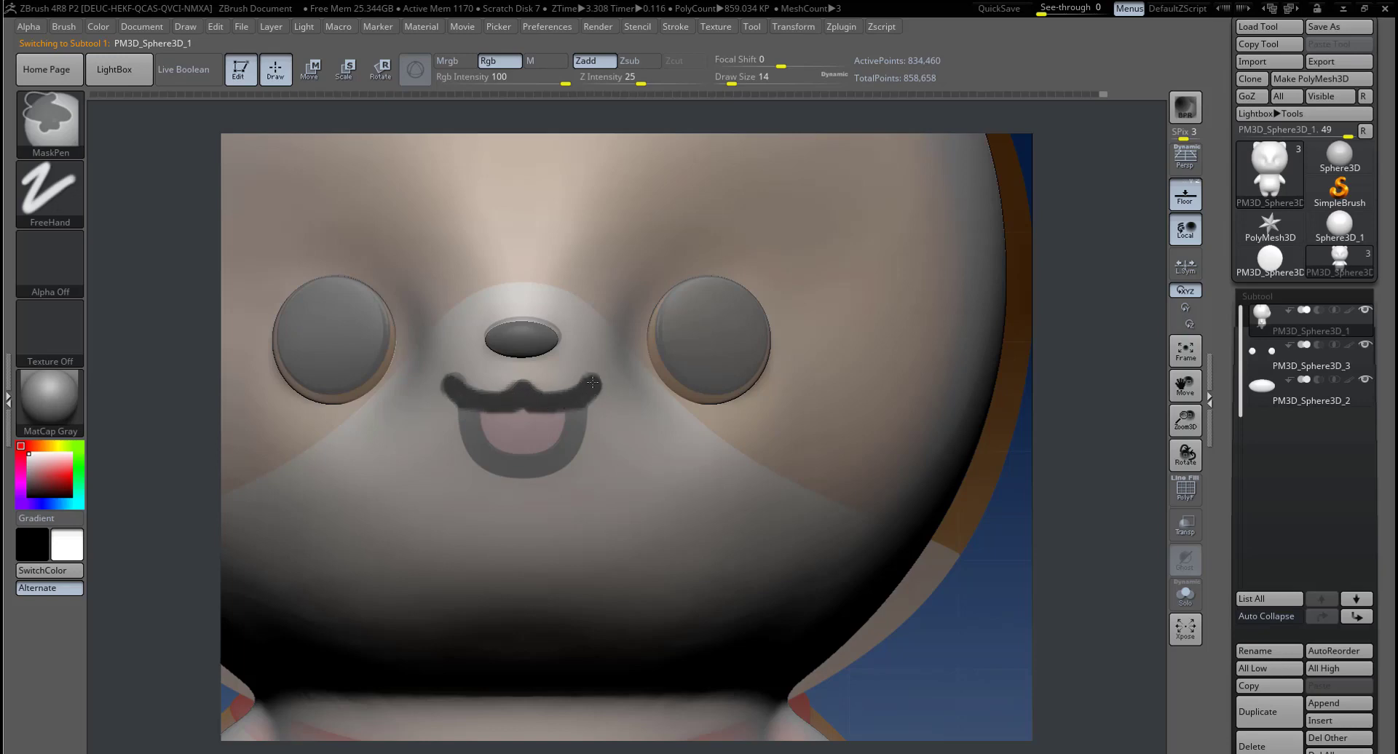
{"action": "mouse_move", "coordinate": [583, 402]}
{"action": "left_mouse_down", "text": "ctrl"}
{"action": "mouse_move", "coordinate": [545, 470]}
{"action": "mouse_move", "coordinate": [577, 415]}
{"action": "left_mouse_up", "text": "ctrl"}
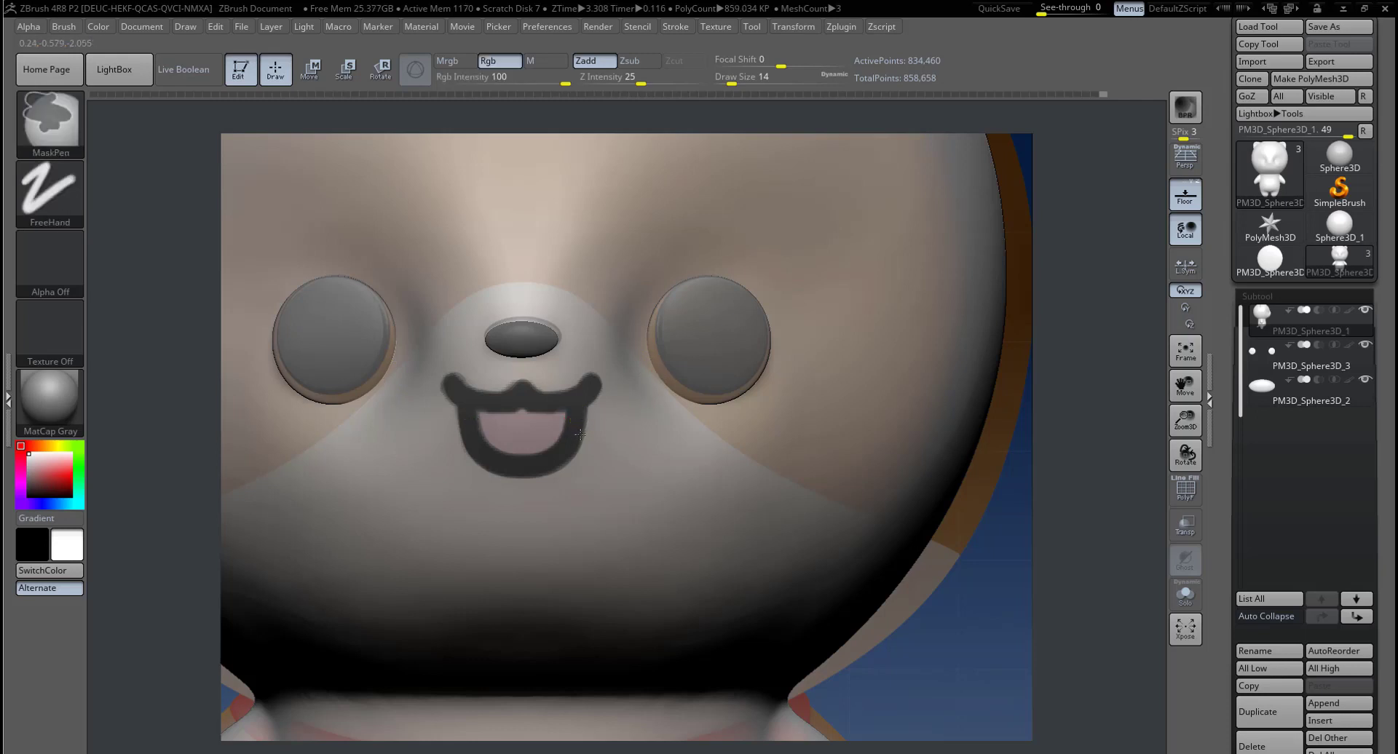
{"action": "key", "text": "ctrl"}
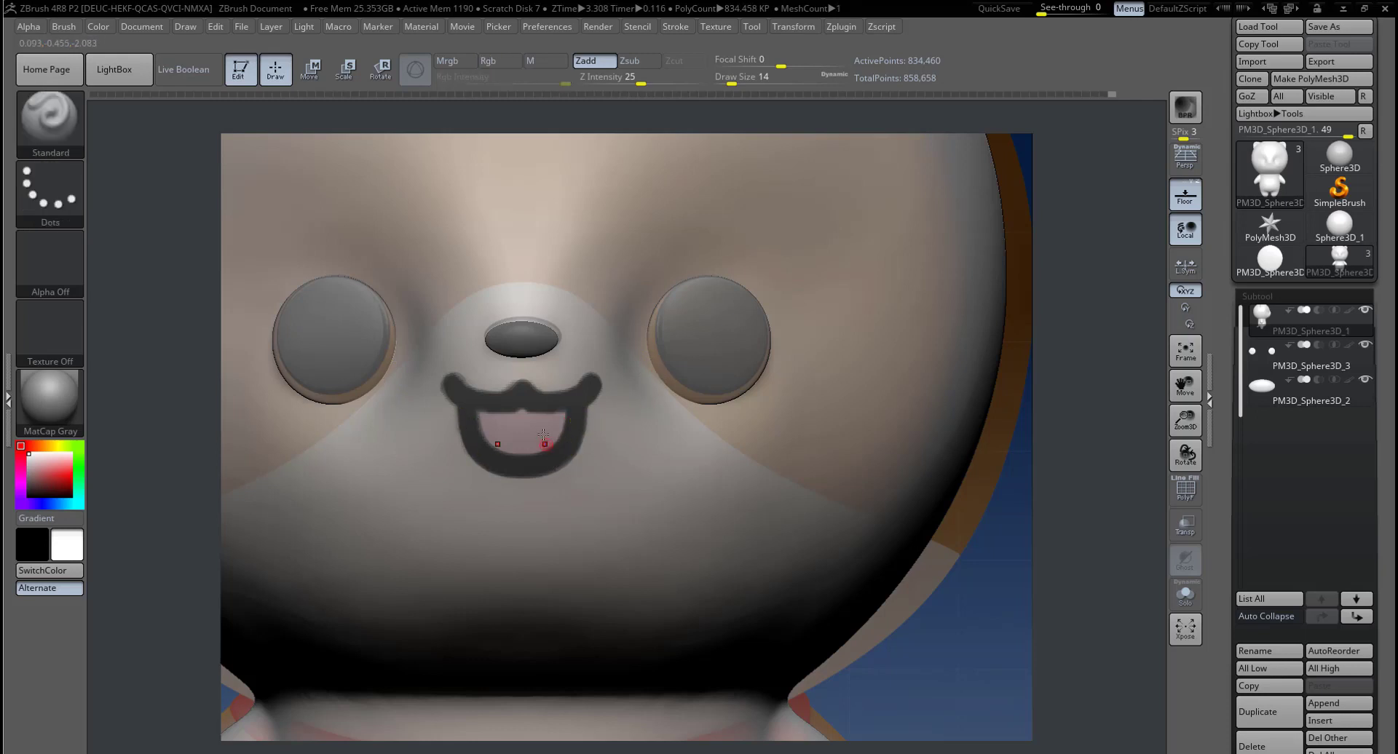
{"action": "key", "text": "ctrl"}
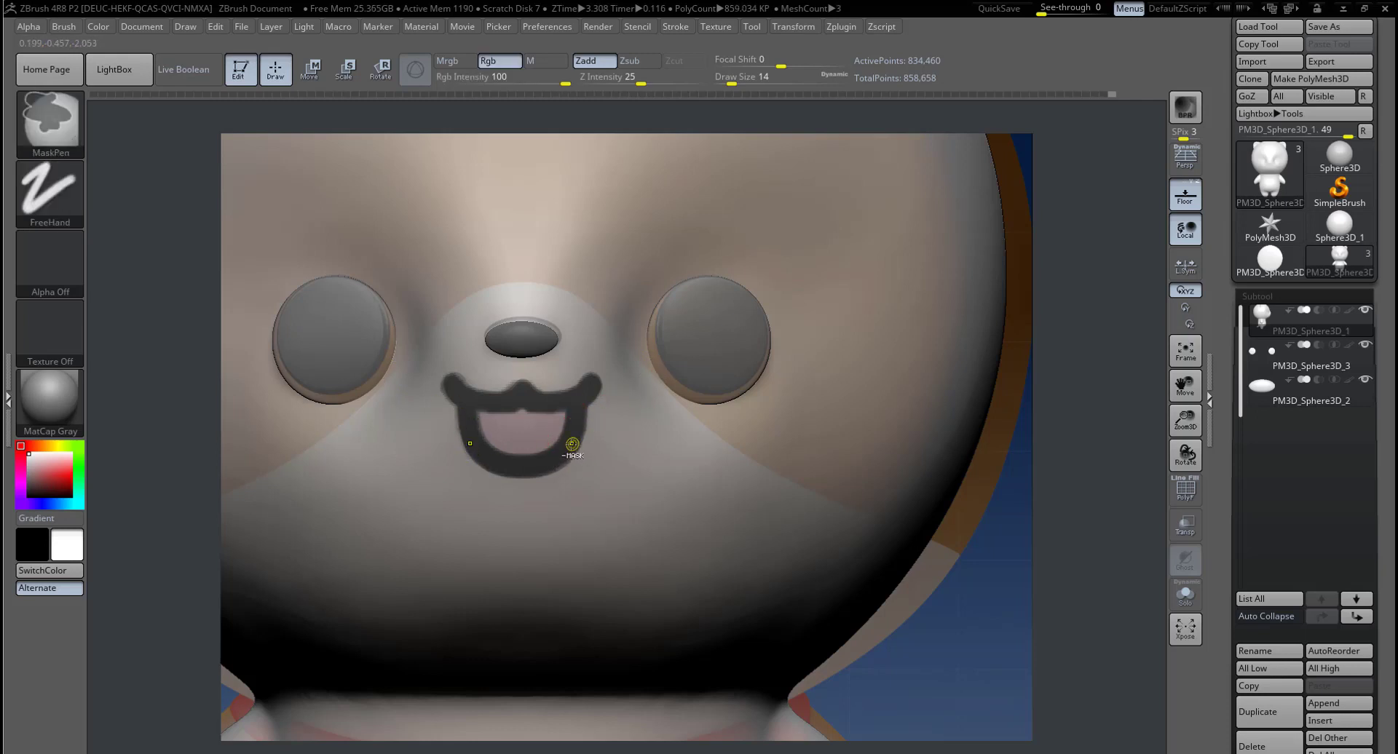
{"action": "key", "text": "ctrl"}
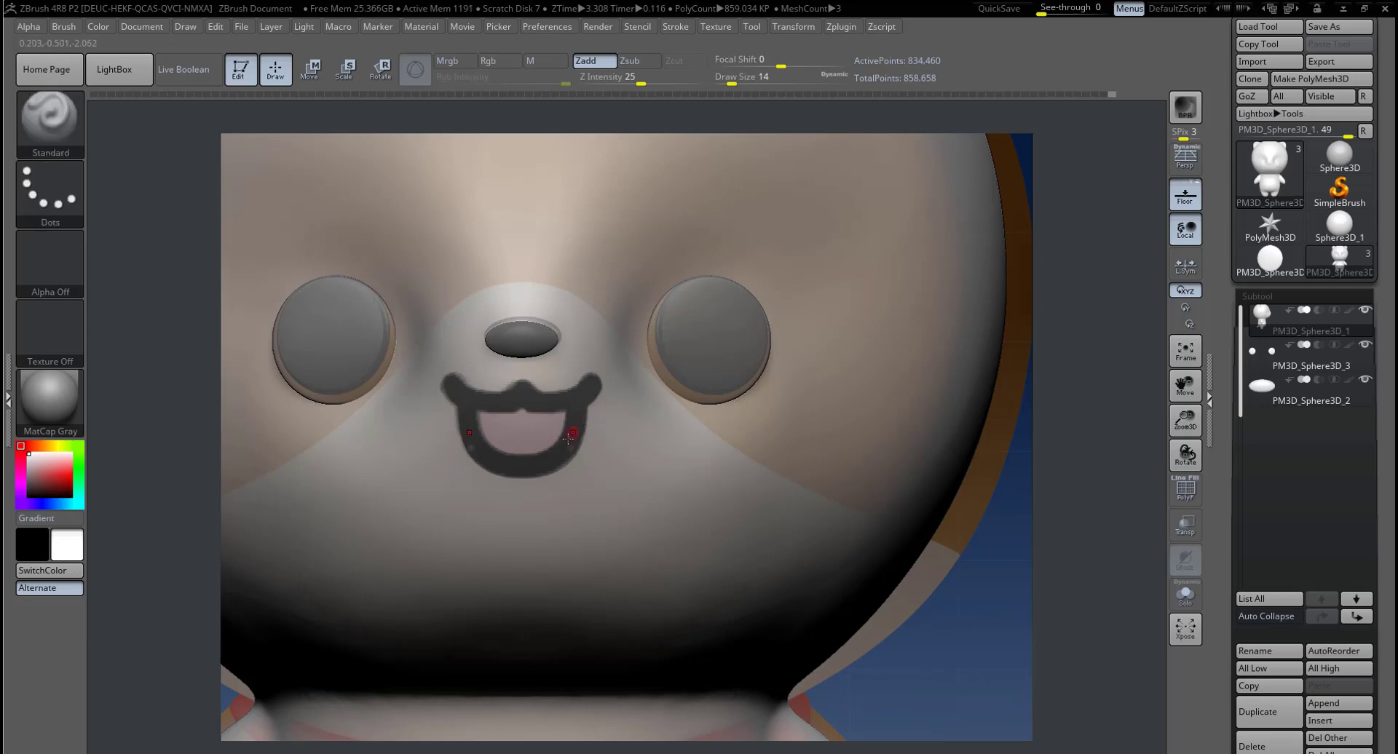
{"action": "key", "text": "ctrl"}
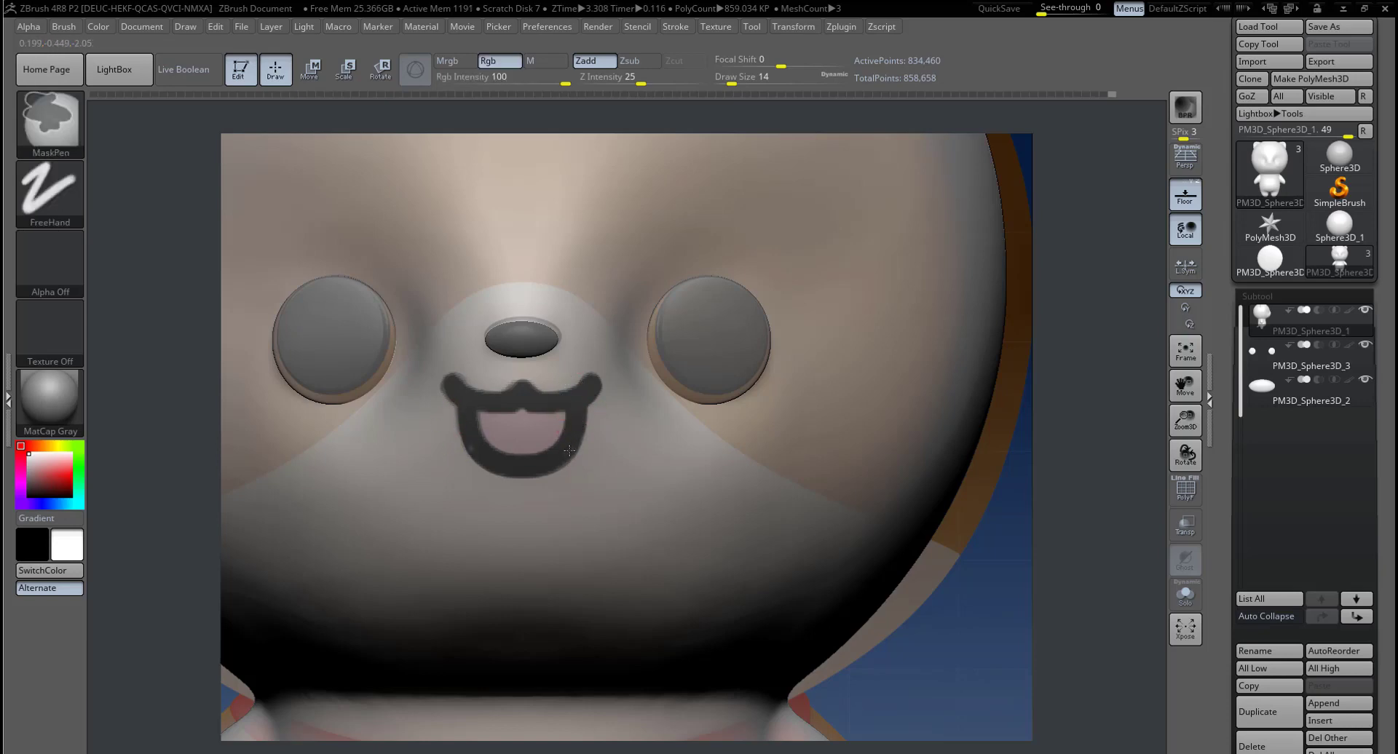
{"action": "key", "text": "ctrl"}
{"action": "key", "text": "ctrl"}
Step: Invert the mask to free the mouth shape and switch to an enlarged Clay brush
{"action": "left_click", "coordinate": [946, 611], "text": "ctrl"}
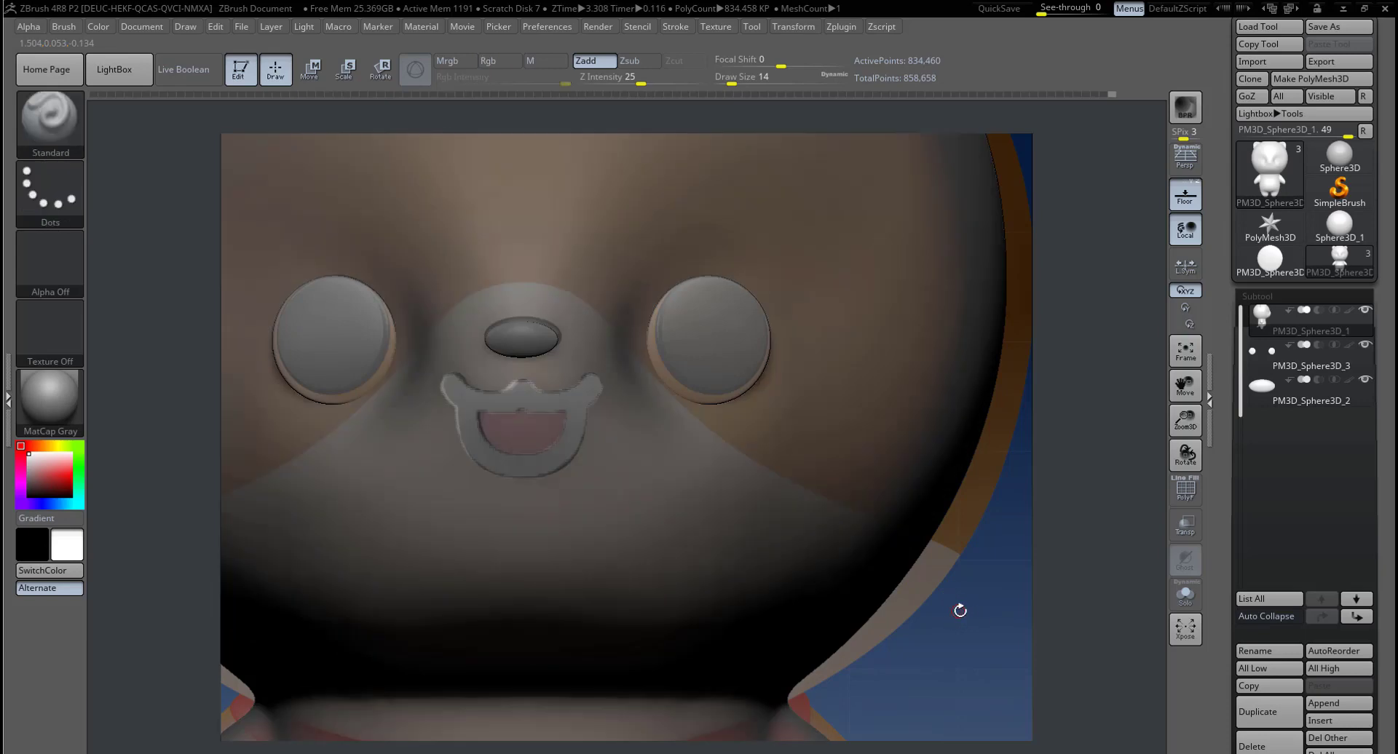
{"action": "mouse_move", "coordinate": [955, 612]}
{"action": "left_mouse_down"}
{"action": "mouse_move", "coordinate": [948, 653]}
{"action": "mouse_move", "coordinate": [993, 646]}
{"action": "mouse_move", "coordinate": [875, 627]}
{"action": "left_mouse_up"}
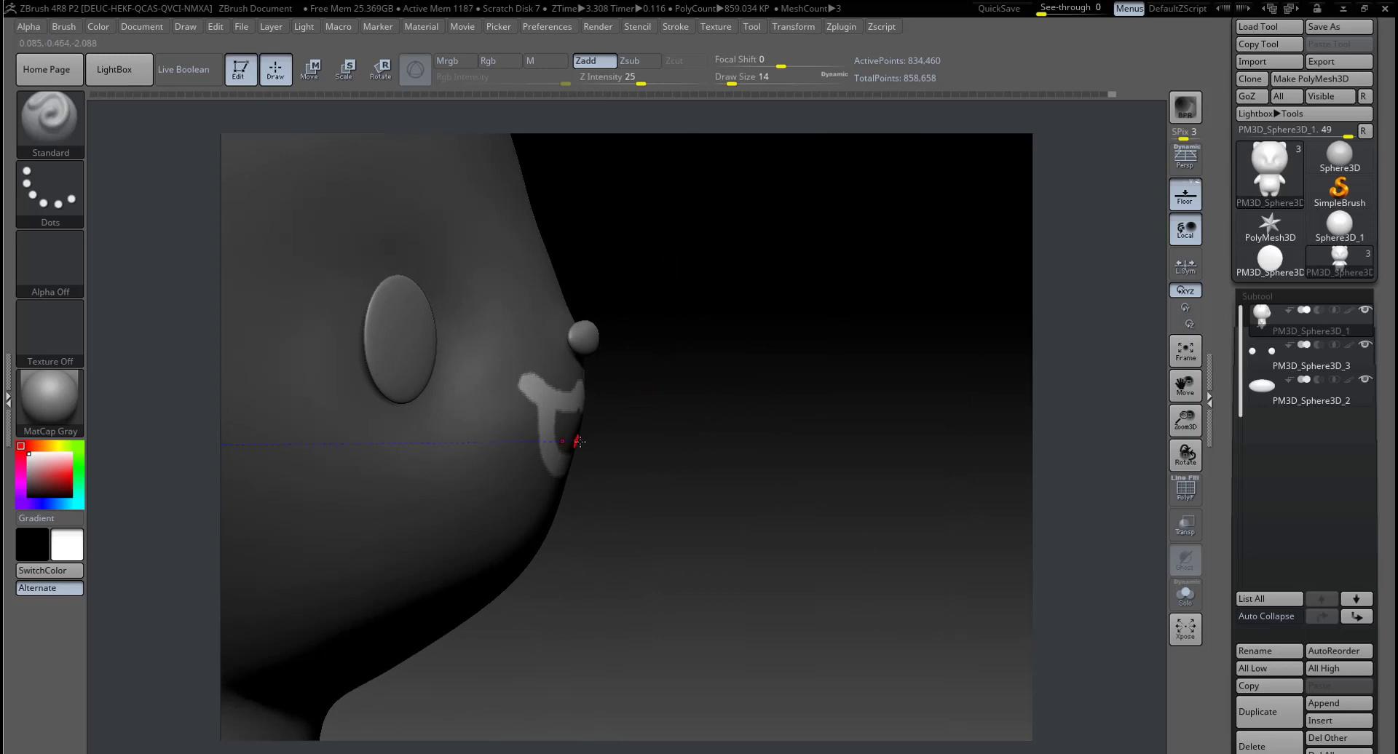
{"action": "key", "text": "b"}
{"action": "key", "text": "c"}
{"action": "key", "text": "b"}
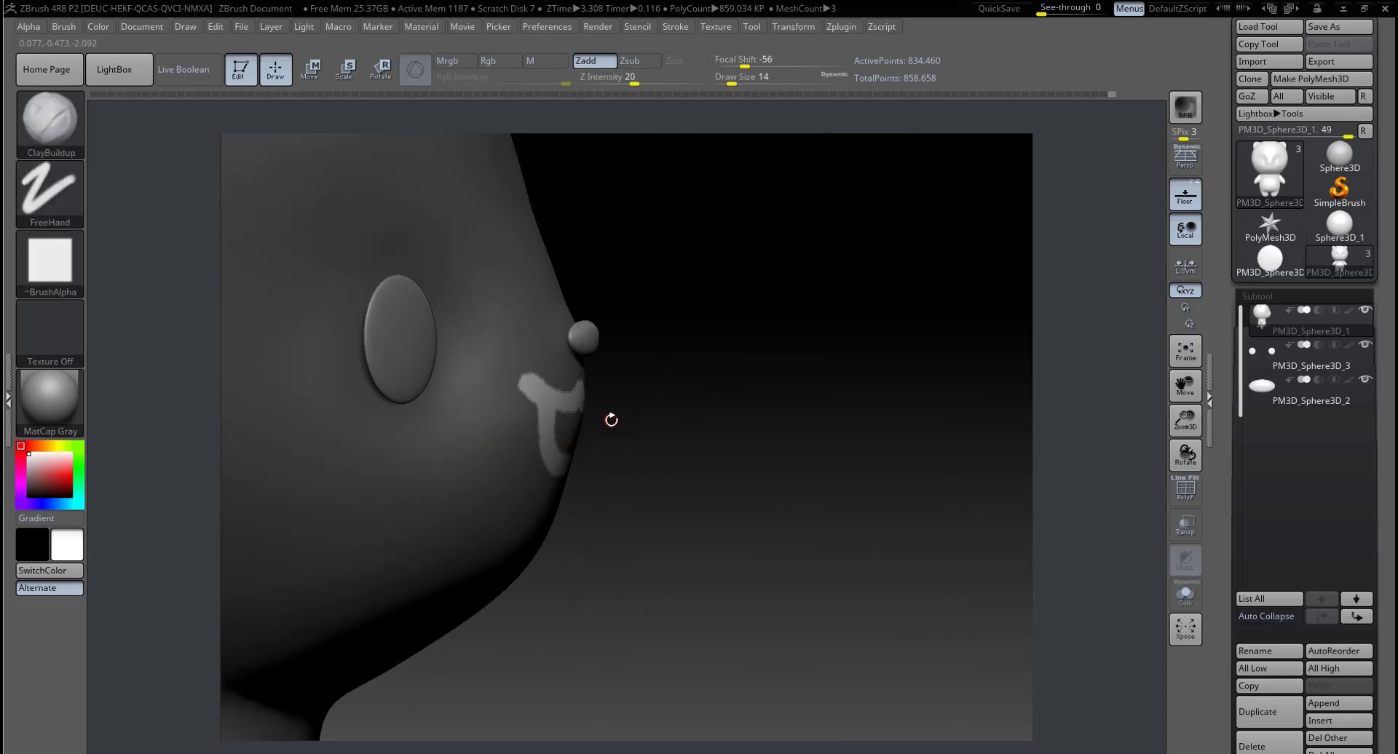
{"action": "key", "text": "b"}
{"action": "key", "text": "c"}
{"action": "key", "text": "l"}
{"action": "key", "text": "space"}
{"action": "left_click_drag", "start_coordinate": [631, 410], "coordinate": [655, 410]}
Step: Hide the reference, build up the unmasked mouth ring with clay, and reduce brush size to 49
{"action": "left_click_drag", "start_coordinate": [765, 437], "coordinate": [1066, 301]}
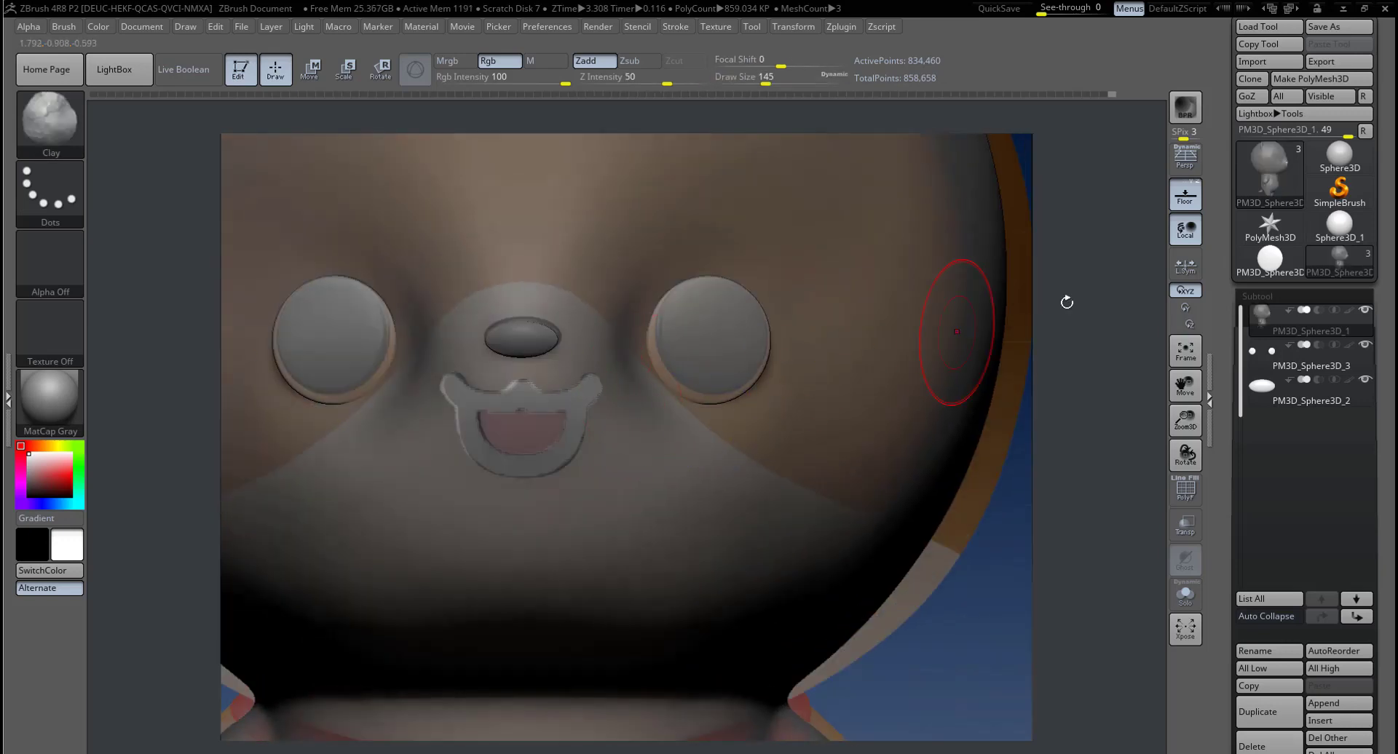
{"action": "key", "text": "shift+p"}
{"action": "left_click_drag", "start_coordinate": [594, 388], "coordinate": [563, 402]}
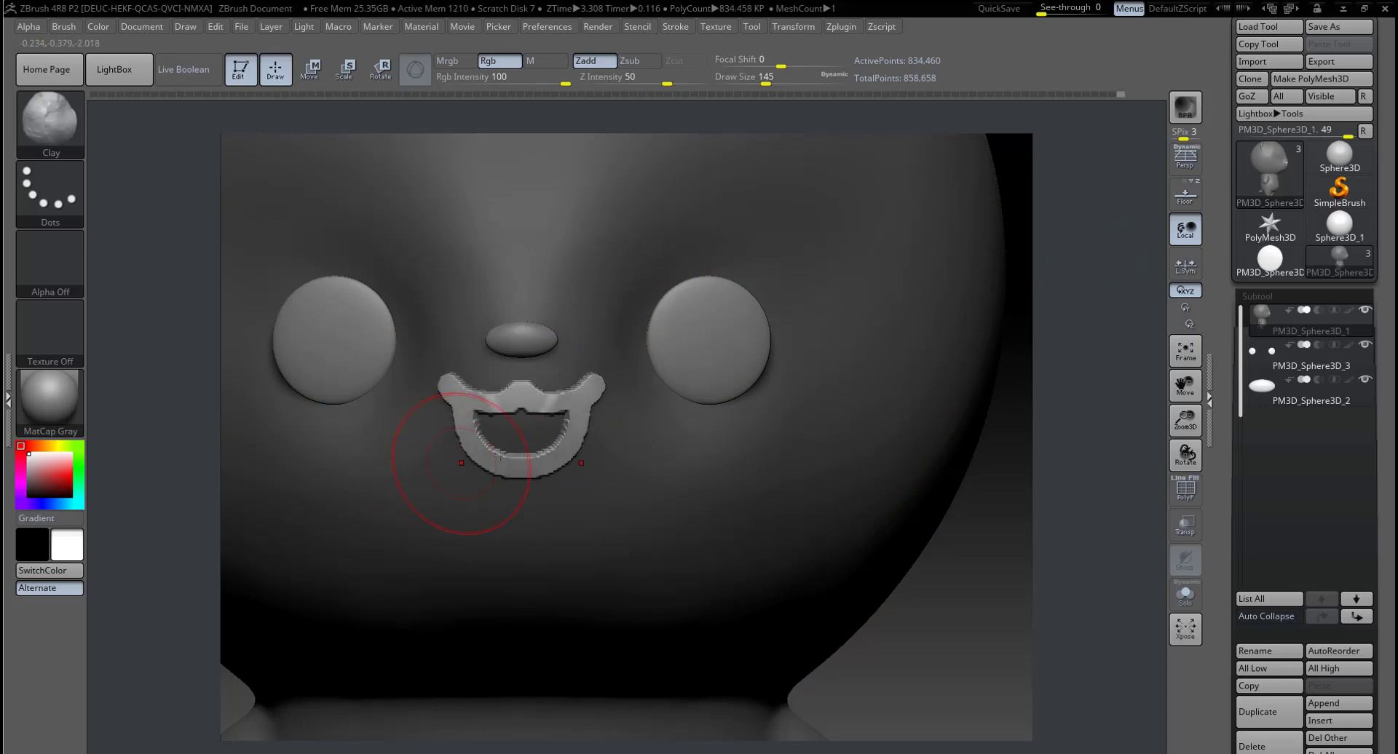
{"action": "left_click_drag", "start_coordinate": [383, 434], "coordinate": [659, 434]}
{"action": "key", "text": "space"}
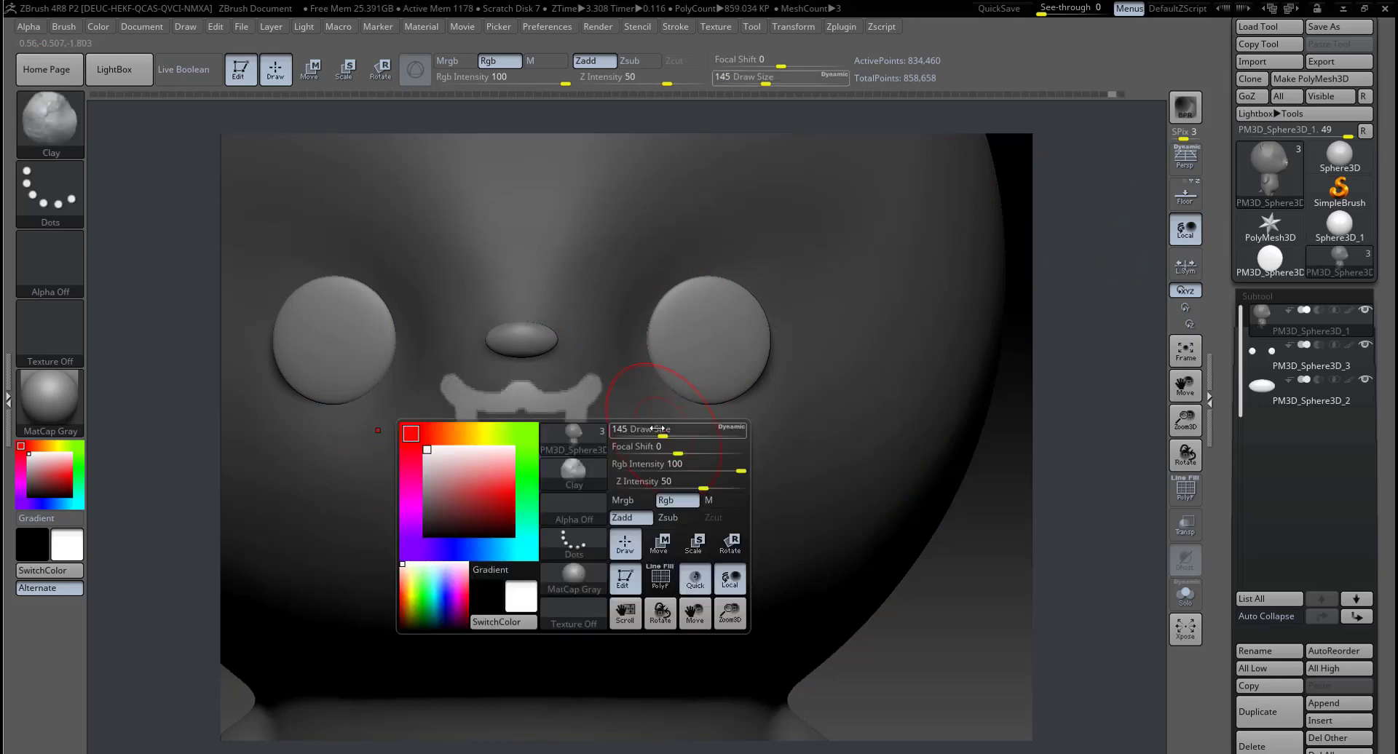
{"action": "left_click_drag", "start_coordinate": [655, 430], "coordinate": [626, 430]}
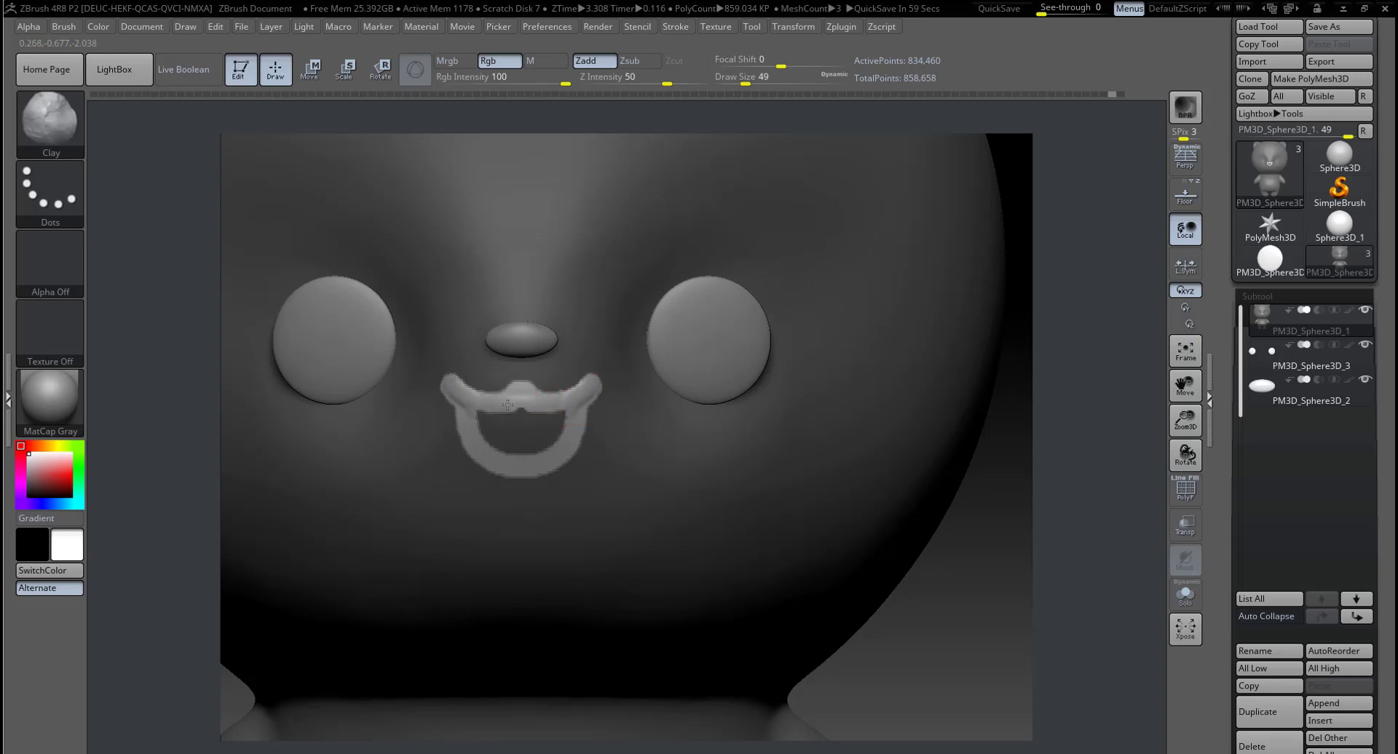
Step: Smooth the top-centre and lower arc of the mouth ring, undoing the final stroke
{"action": "mouse_move", "coordinate": [542, 399]}
{"action": "left_mouse_down", "text": "shift"}
{"action": "mouse_move", "coordinate": [521, 390]}
{"action": "mouse_move", "coordinate": [574, 394]}
{"action": "left_mouse_up", "text": "shift"}
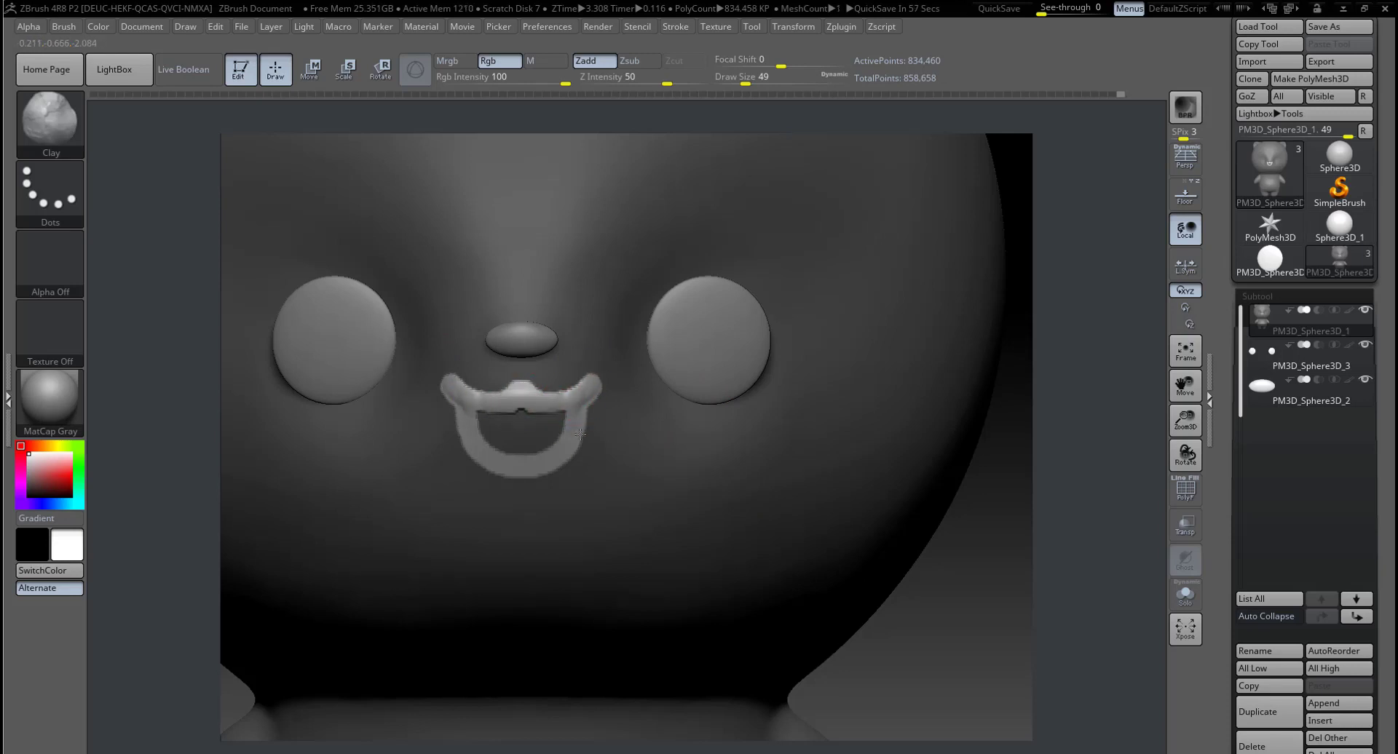
{"action": "left_click_drag", "start_coordinate": [552, 459], "coordinate": [564, 438], "text": "shift"}
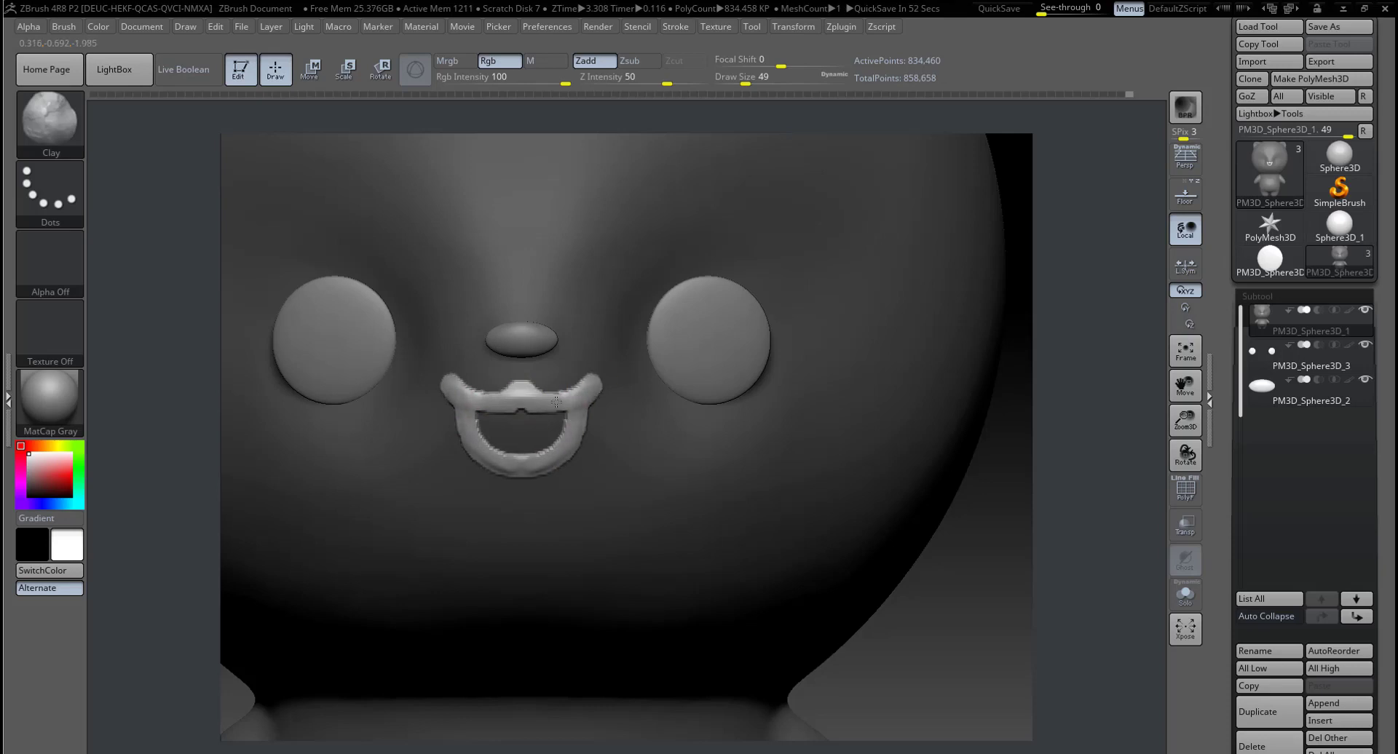
{"action": "left_click_drag", "start_coordinate": [556, 401], "coordinate": [526, 387], "text": "shift"}
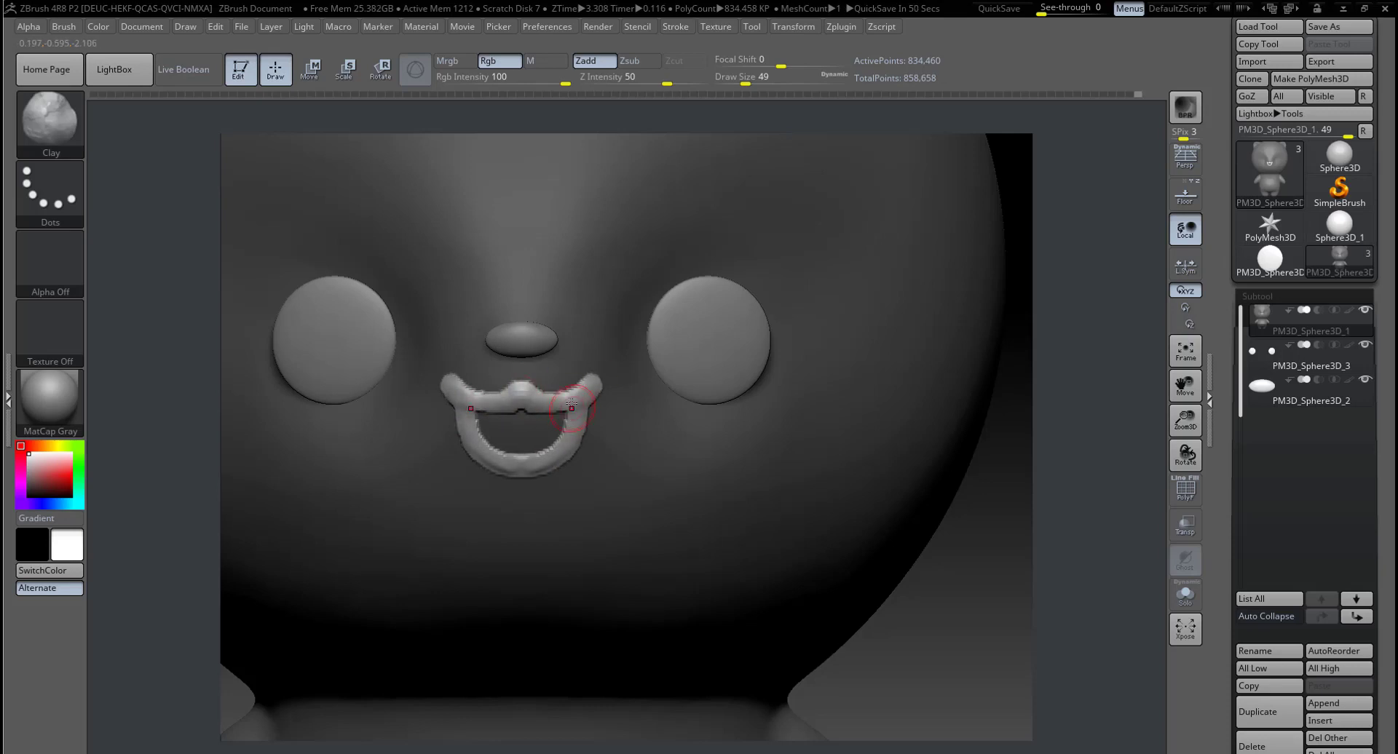
{"action": "left_click_drag", "start_coordinate": [495, 464], "coordinate": [532, 473], "text": "shift"}
{"action": "left_click_drag", "start_coordinate": [466, 415], "coordinate": [517, 458], "text": "shift"}
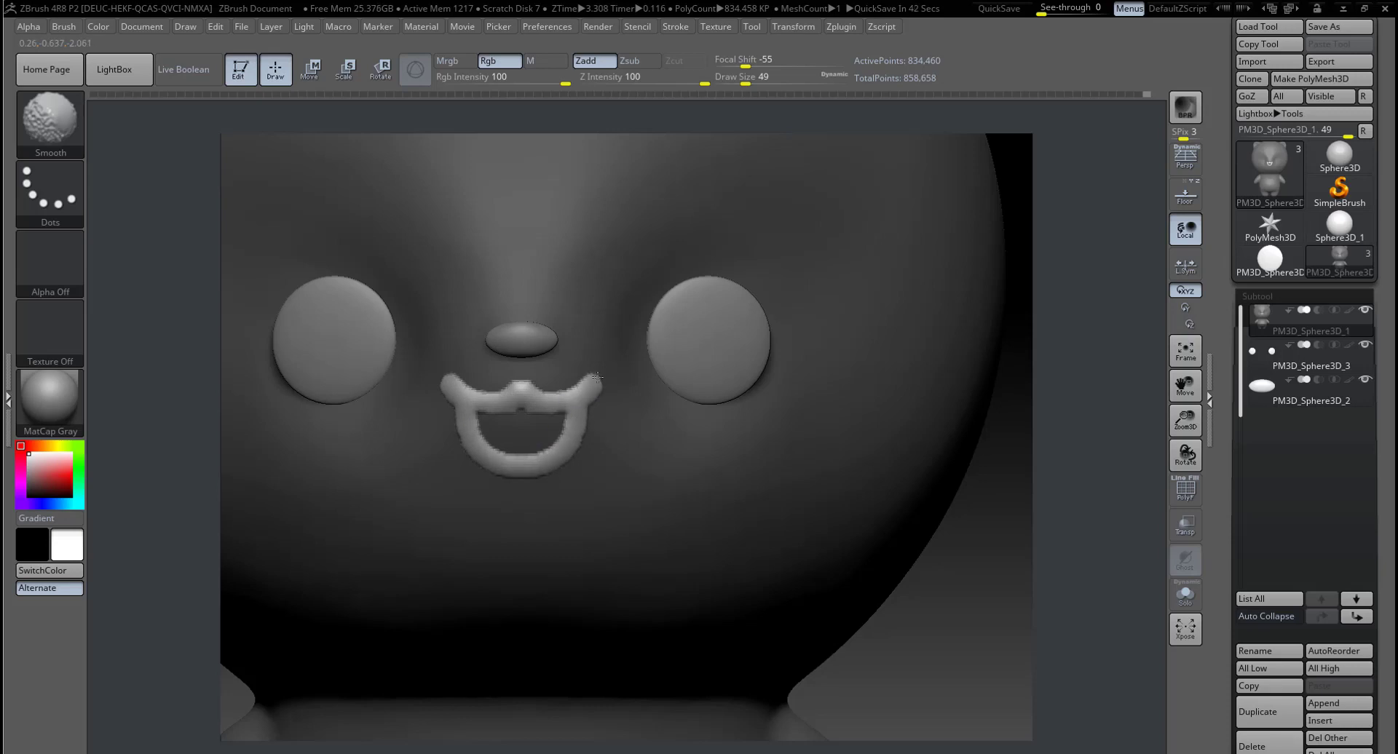
{"action": "key", "text": "ctrl+z"}
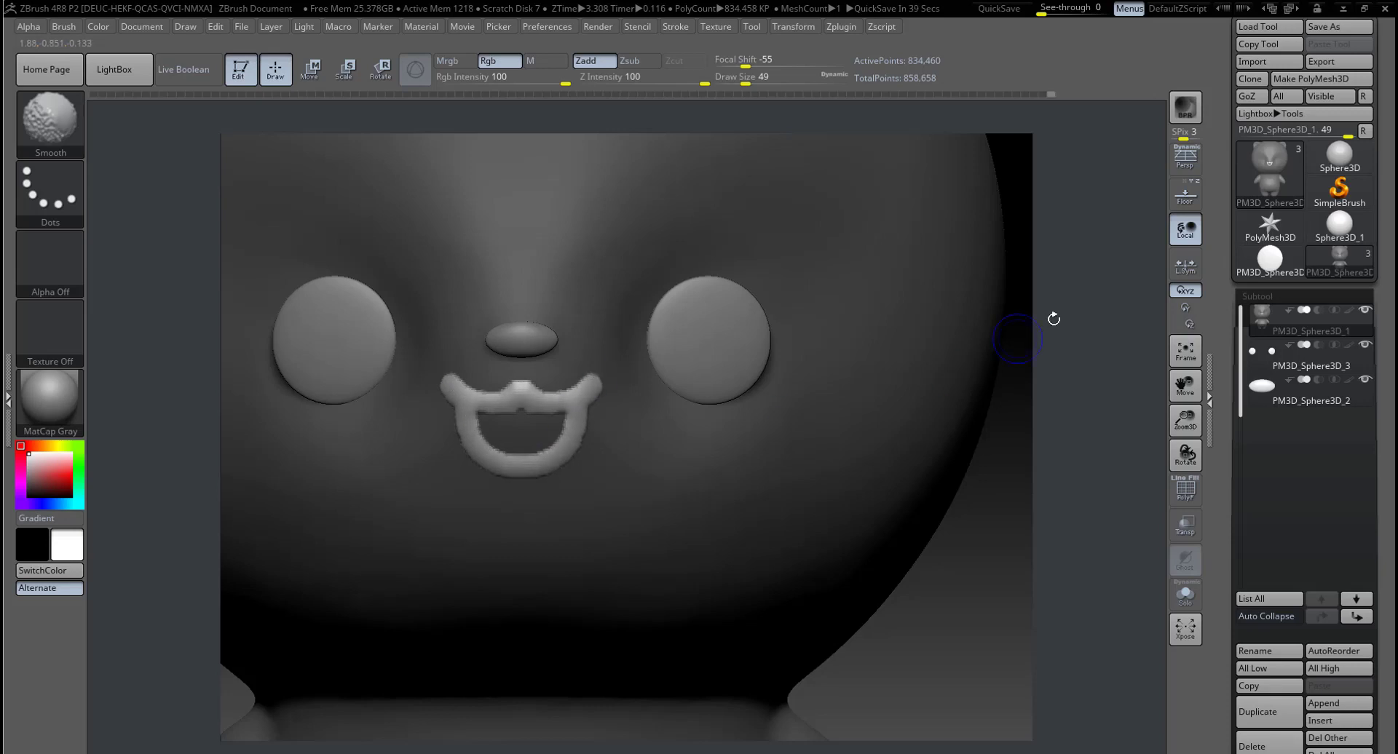
Step: Smooth the mouth's right side from an angle and compare it against the reference
{"action": "left_click_drag", "start_coordinate": [939, 580], "coordinate": [803, 499]}
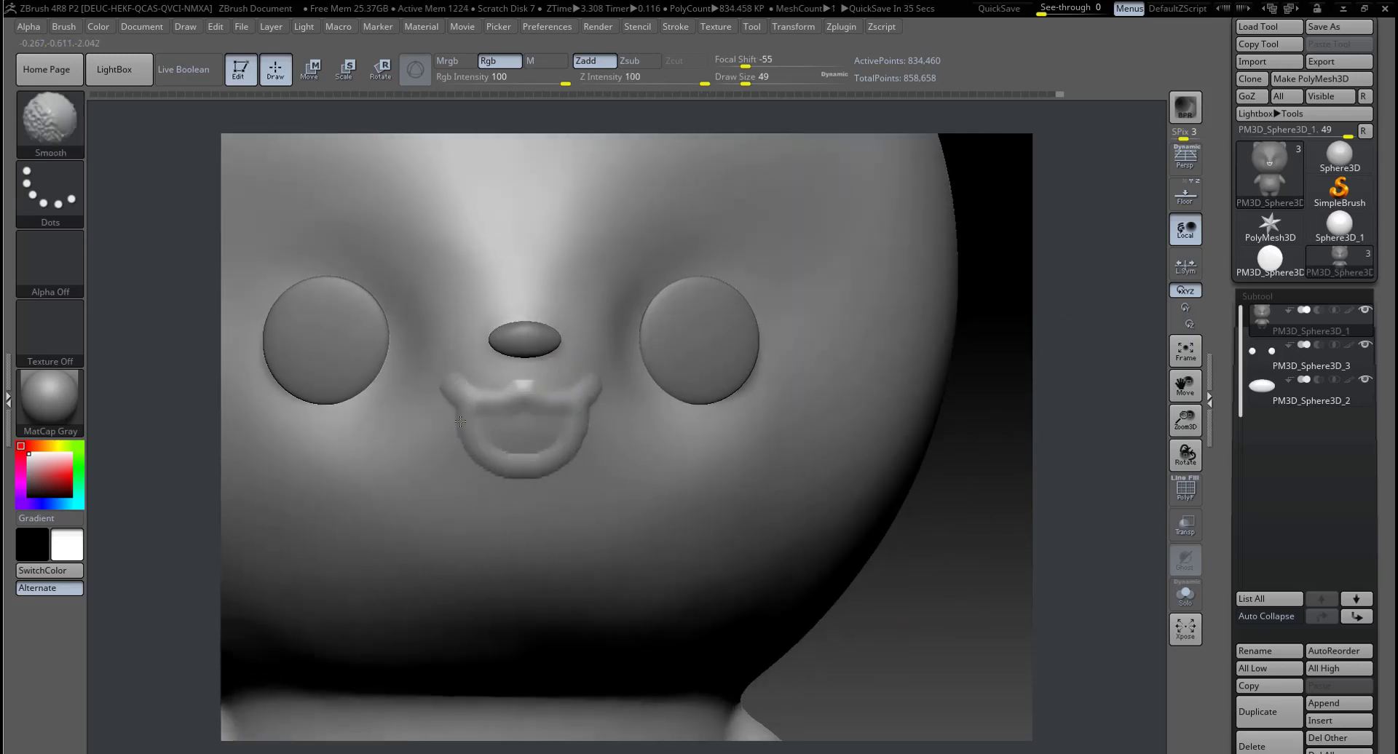
{"action": "mouse_move", "coordinate": [568, 448]}
{"action": "left_mouse_down", "text": "shift"}
{"action": "mouse_move", "coordinate": [554, 413]}
{"action": "mouse_move", "coordinate": [553, 429]}
{"action": "left_mouse_up", "text": "shift"}
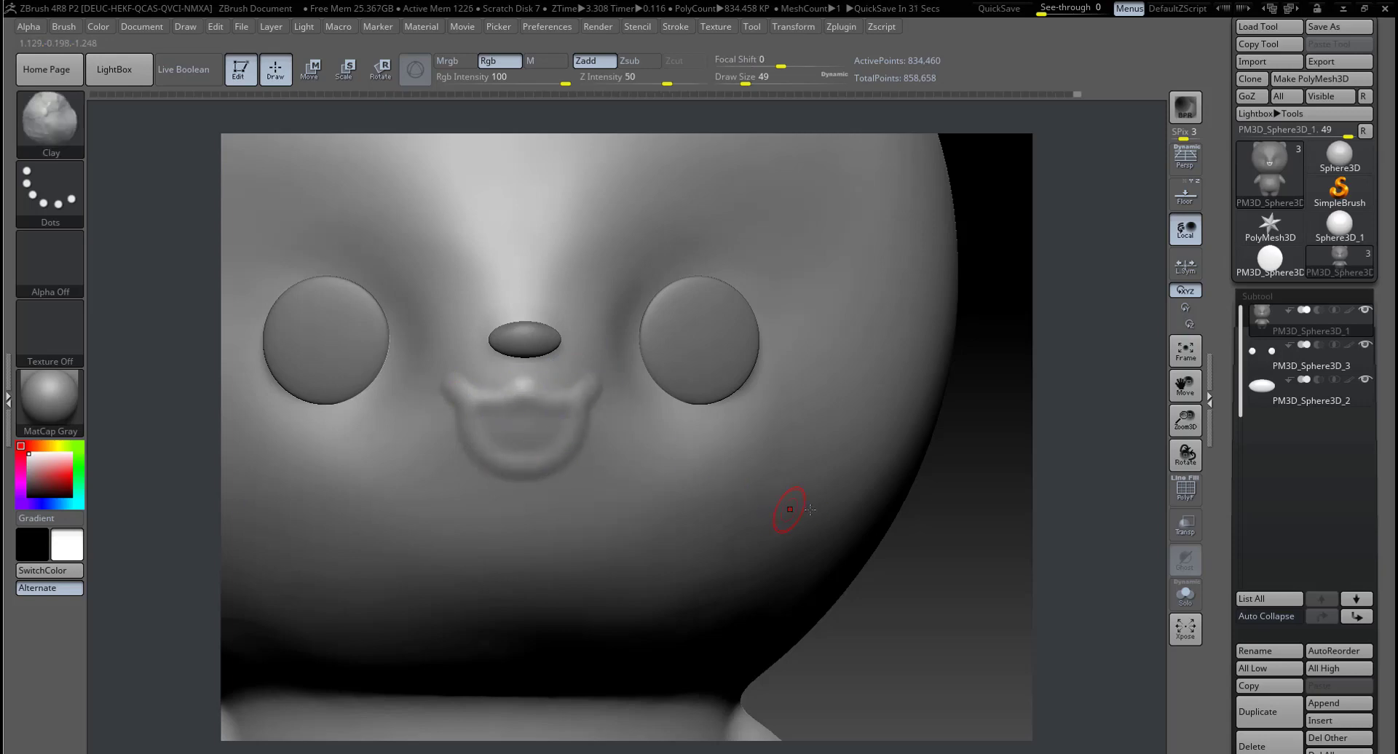
{"action": "mouse_move", "coordinate": [941, 542]}
{"action": "left_mouse_down"}
{"action": "mouse_move", "coordinate": [974, 570]}
{"action": "mouse_move", "coordinate": [1209, 217]}
{"action": "left_mouse_up"}
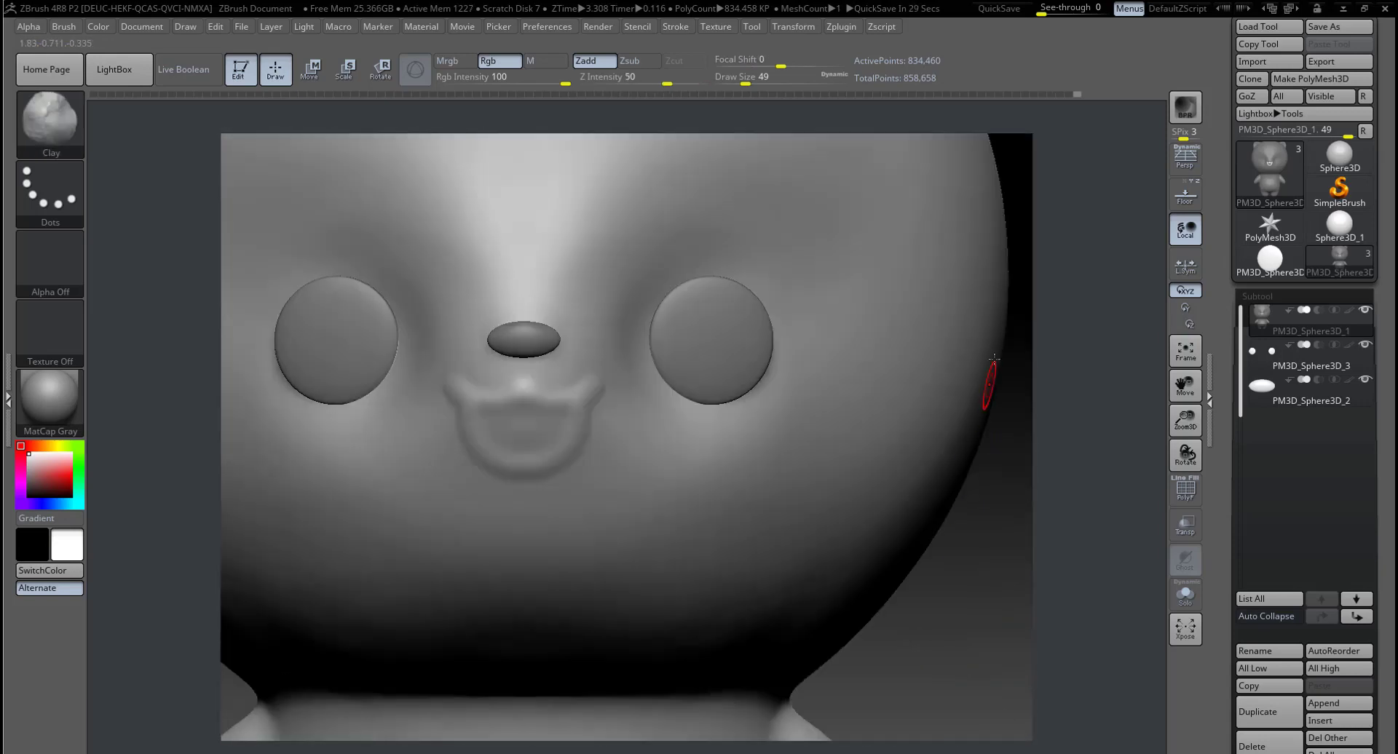
{"action": "left_click", "coordinate": [1194, 202]}
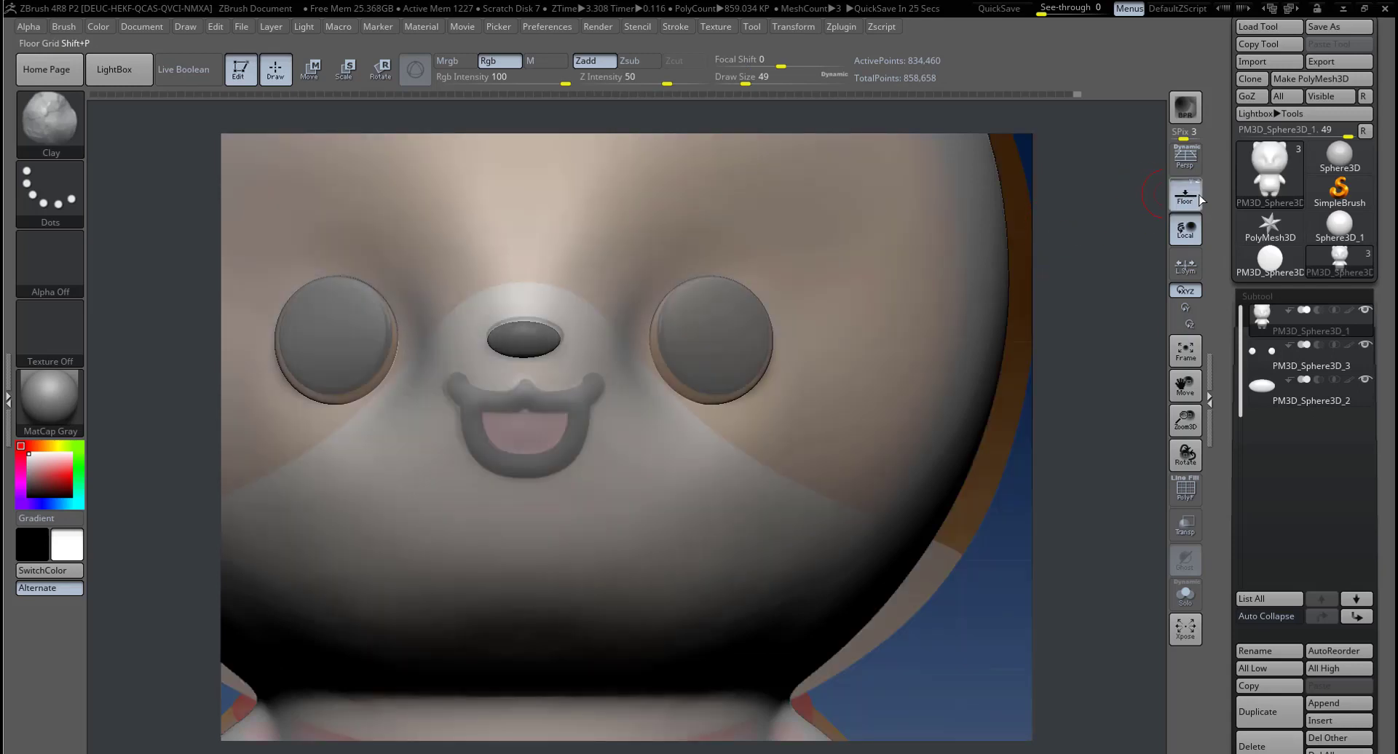
{"action": "left_click", "coordinate": [1184, 195]}
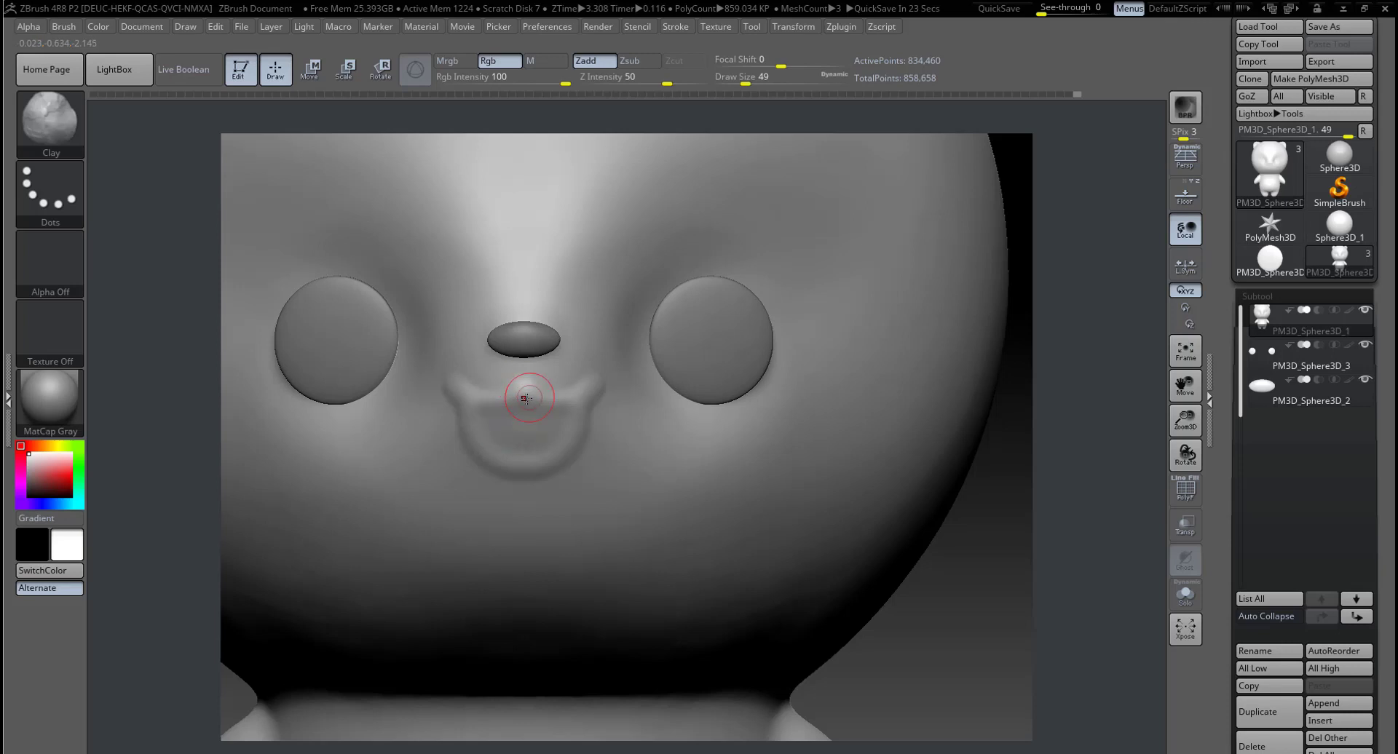
Step: Carve the mouth into a recessed opening with ClayBuildup and smooth the lips
{"action": "key", "text": "b"}
{"action": "key", "text": "c"}
{"action": "key", "text": "b"}
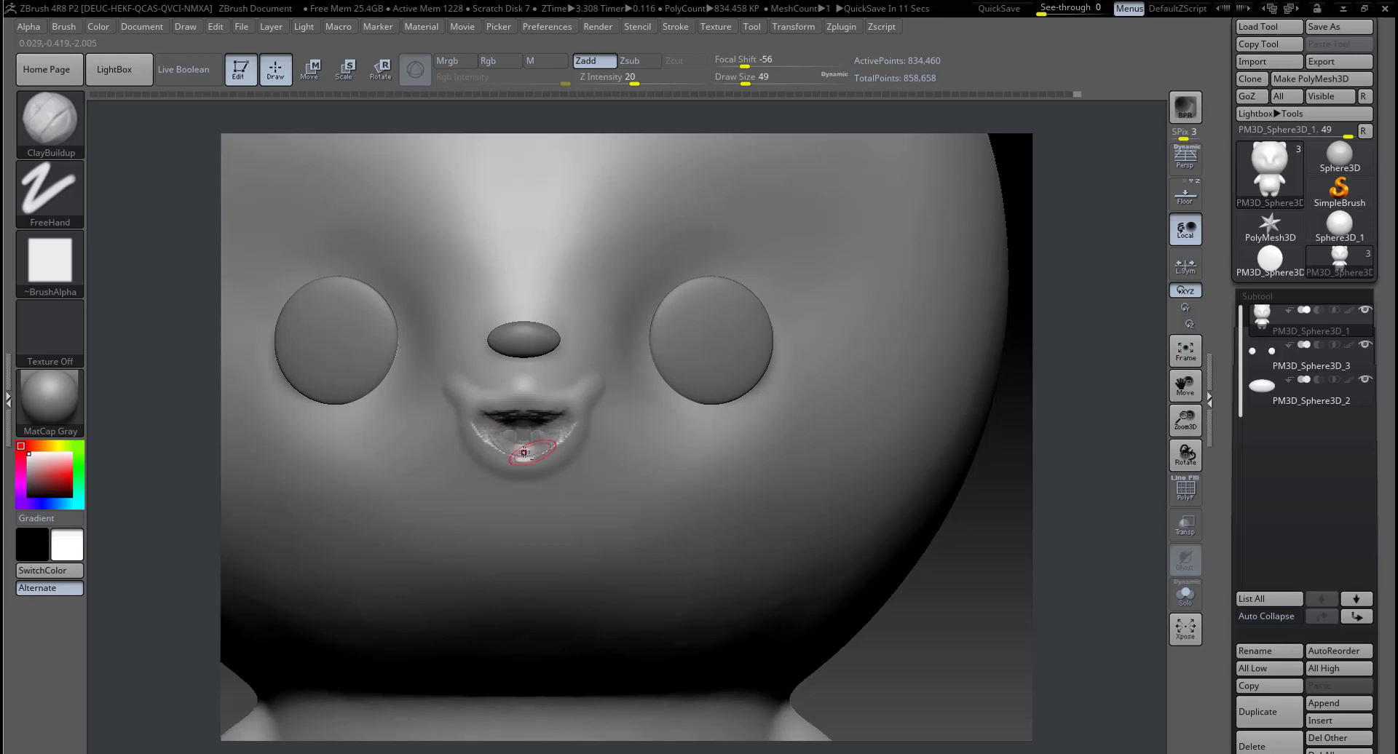
{"action": "key", "text": "shift"}
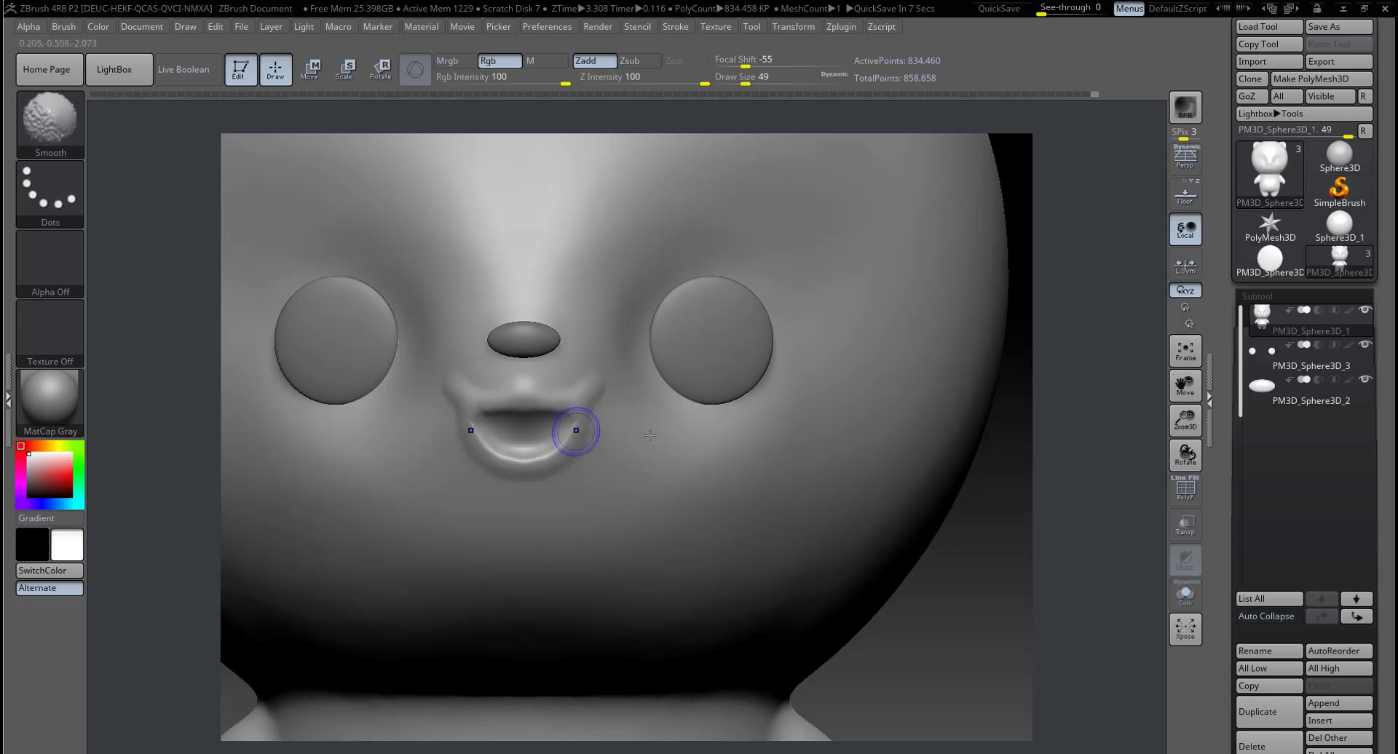
{"action": "mouse_move", "coordinate": [1019, 582]}
{"action": "left_mouse_down"}
{"action": "mouse_move", "coordinate": [1051, 584]}
{"action": "mouse_move", "coordinate": [984, 560]}
{"action": "left_mouse_up"}
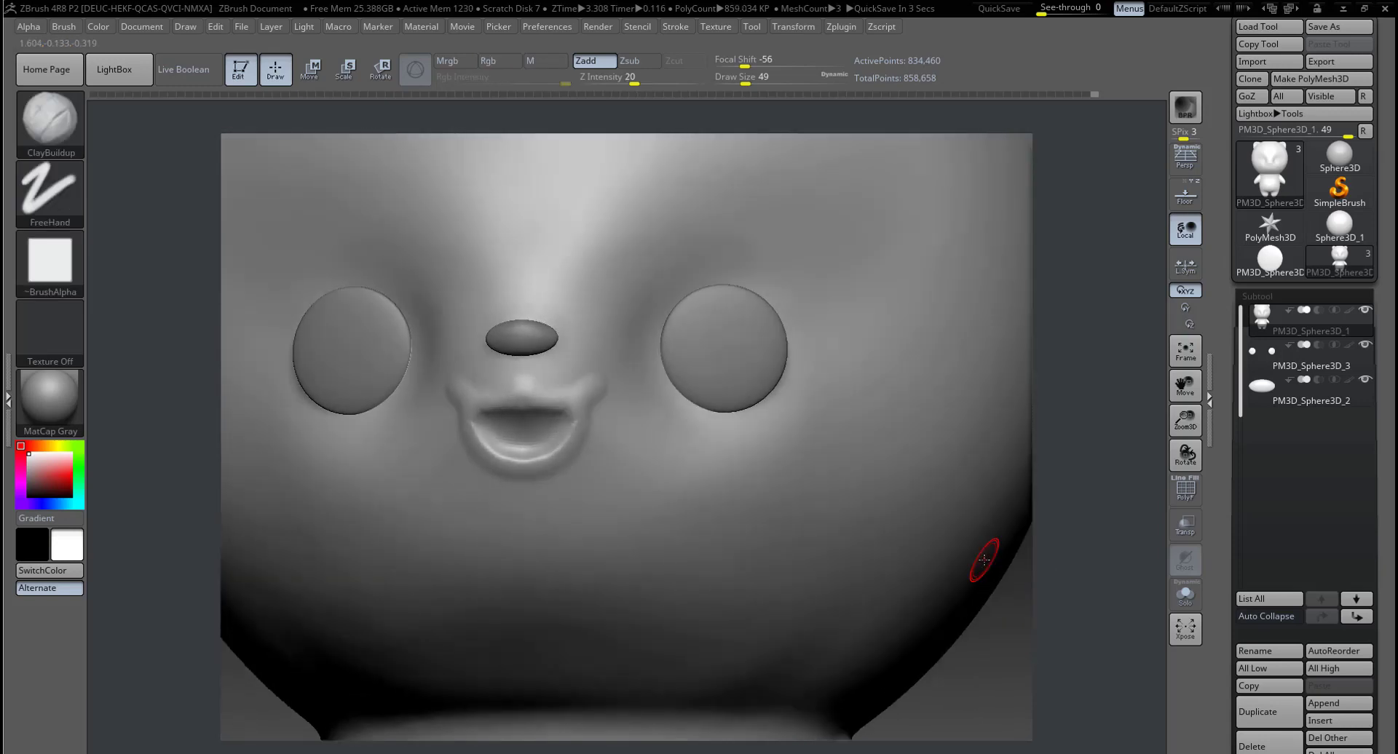
{"action": "left_click_drag", "start_coordinate": [1003, 660], "coordinate": [1015, 626]}
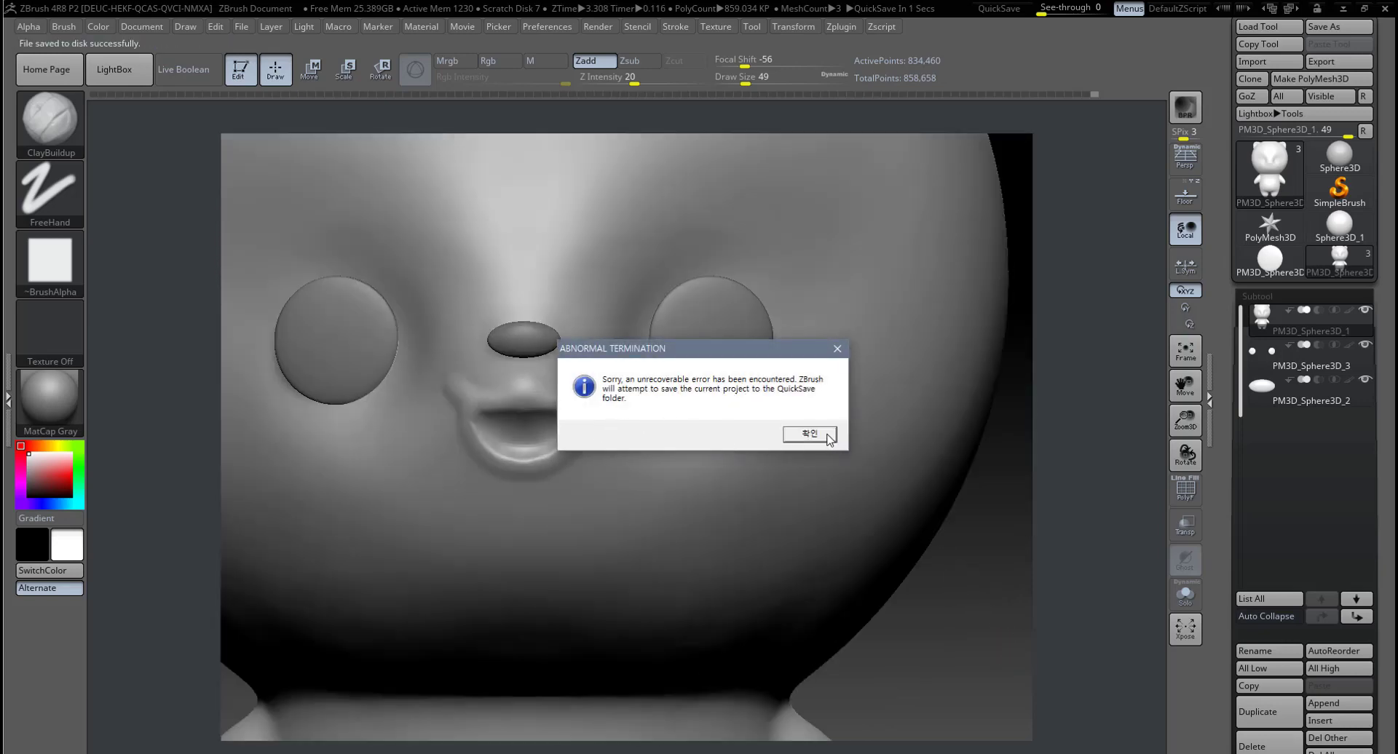
Step: Dismiss the crash error, reopen the quick-saved bear project, and bring its open-mouthed face into view
{"action": "left_click", "coordinate": [829, 440]}
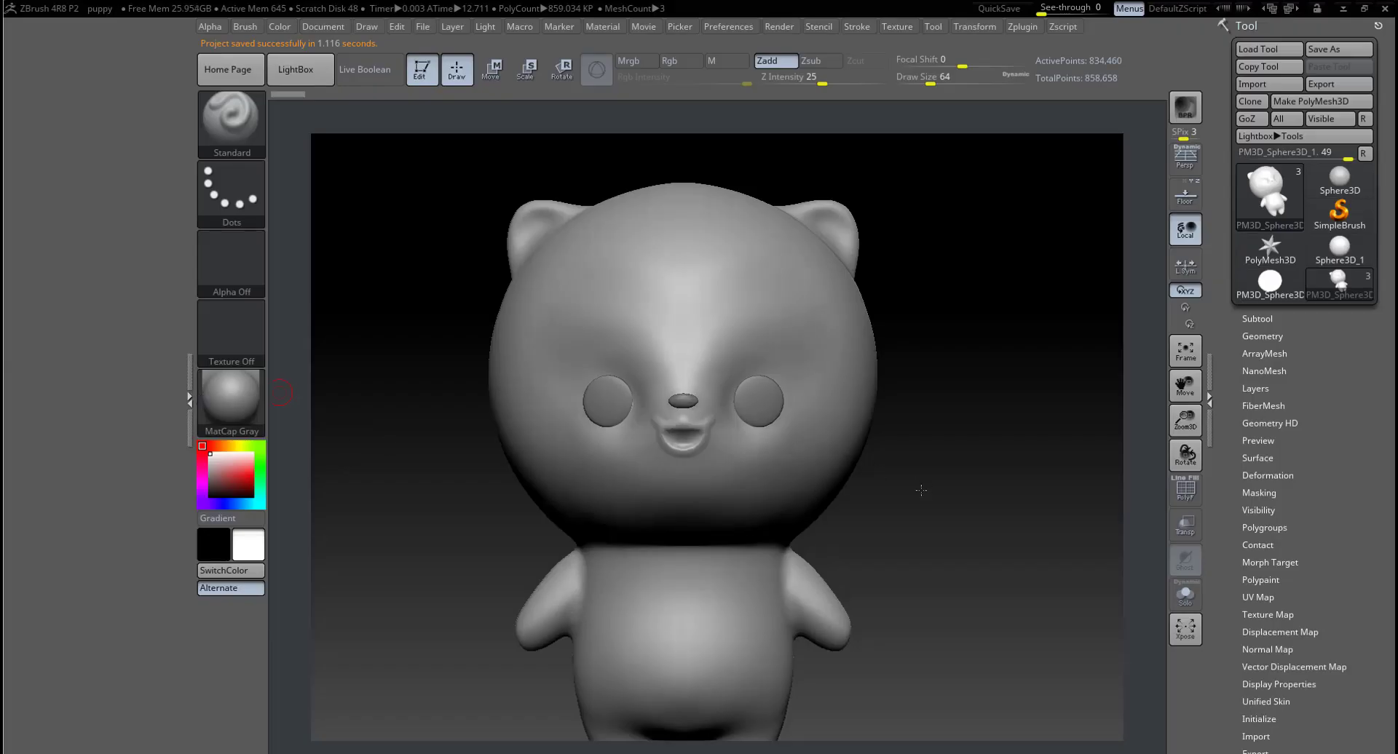
{"action": "mouse_move", "coordinate": [920, 490]}
{"action": "left_mouse_down"}
{"action": "mouse_move", "coordinate": [954, 505]}
{"action": "mouse_move", "coordinate": [883, 525]}
{"action": "mouse_move", "coordinate": [942, 482]}
{"action": "mouse_move", "coordinate": [996, 558]}
{"action": "left_mouse_up"}
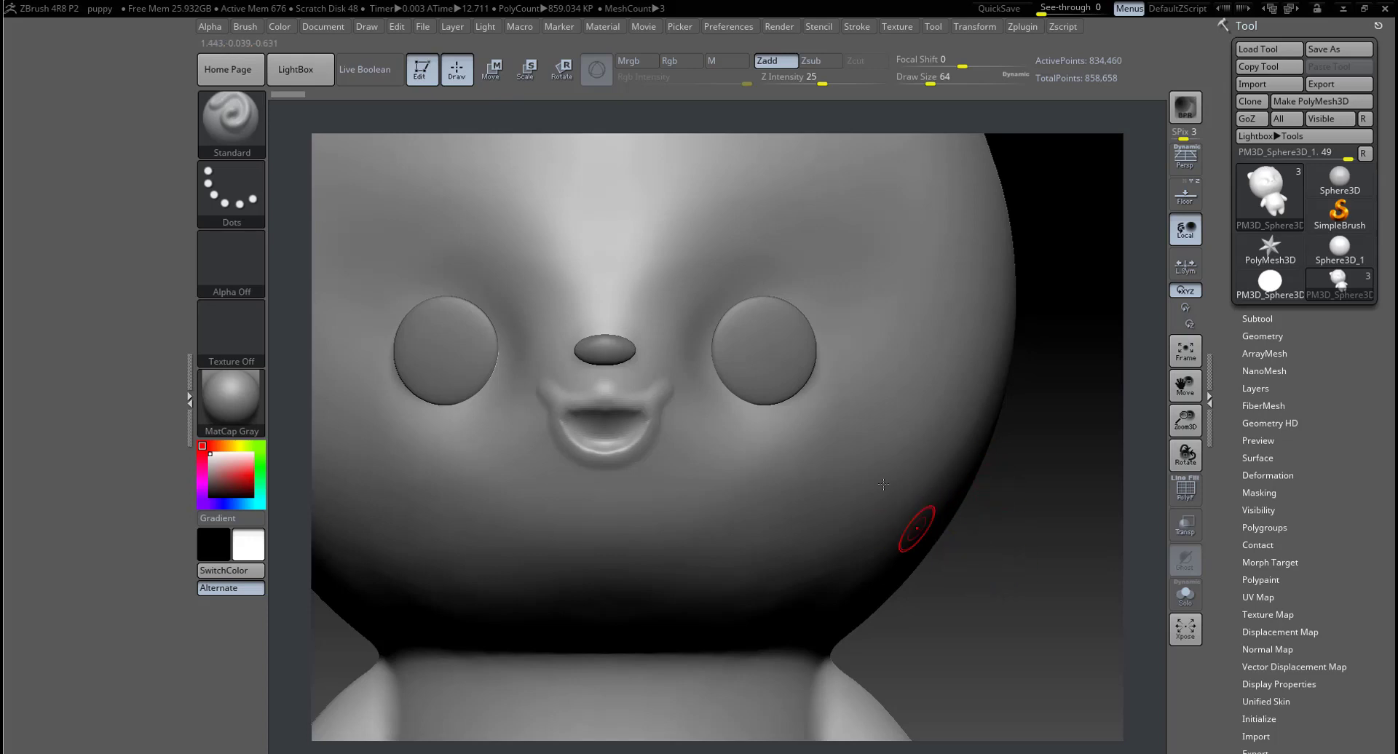
{"action": "left_click", "coordinate": [313, 82]}
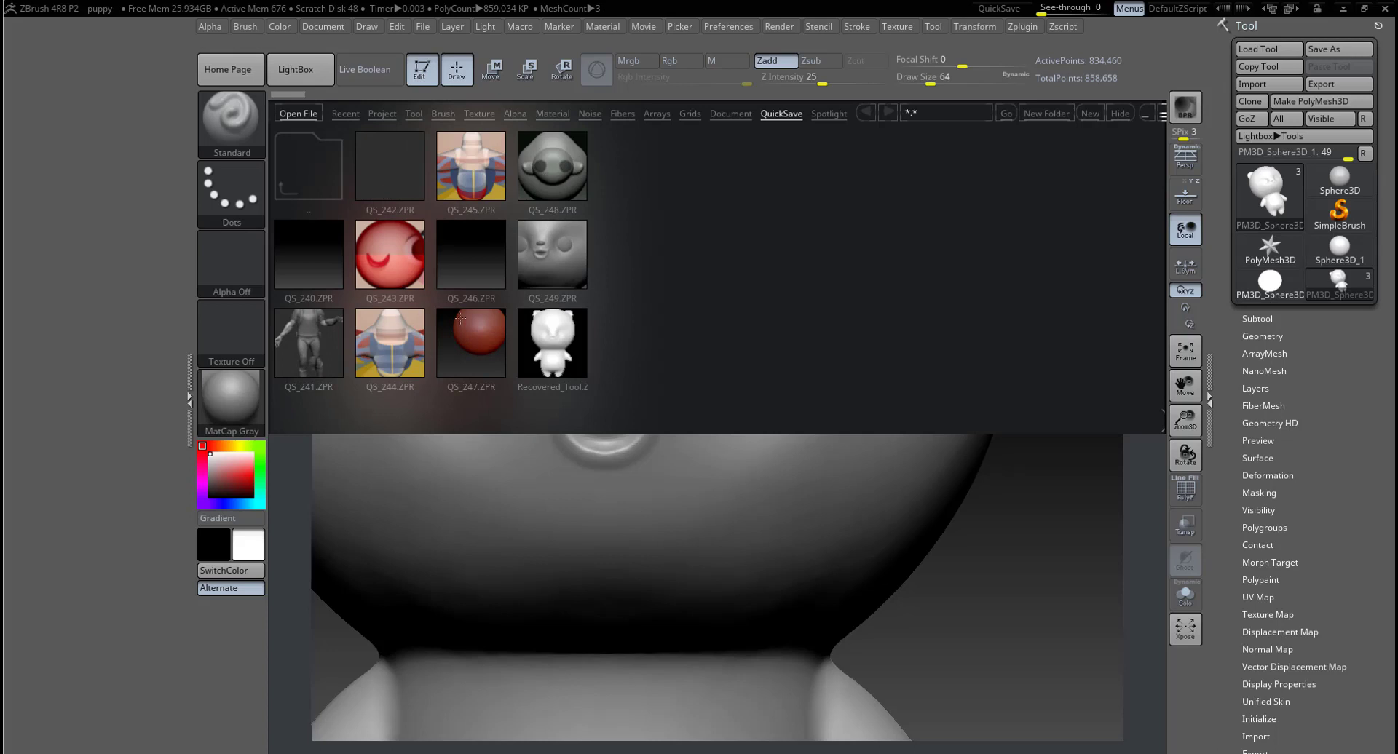
{"action": "left_click_drag", "start_coordinate": [1023, 600], "coordinate": [869, 473]}
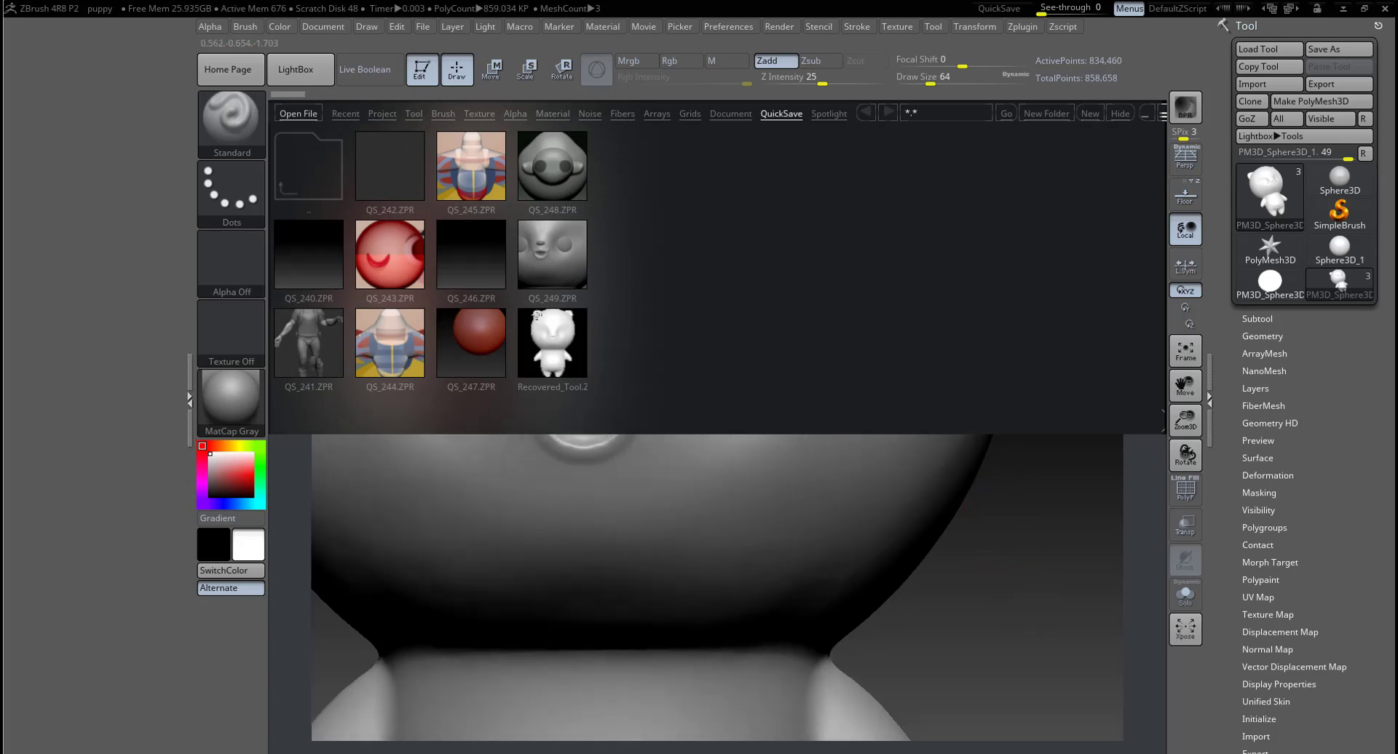
{"action": "left_click", "coordinate": [315, 78]}
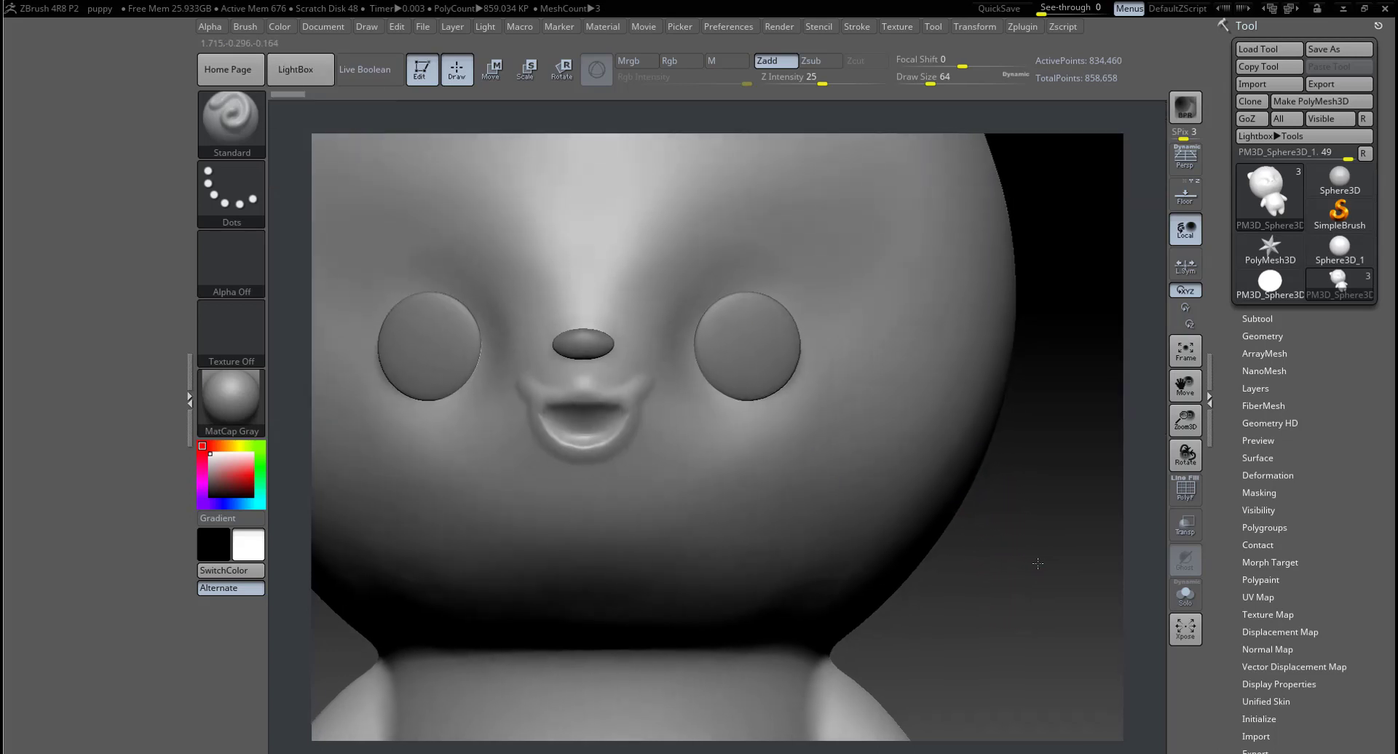
Step: Hide everything except a rectangular patch around the bear's eyes, nose and mouth
{"action": "mouse_move", "coordinate": [1038, 563]}
{"action": "left_mouse_down"}
{"action": "mouse_move", "coordinate": [1044, 639]}
{"action": "mouse_move", "coordinate": [792, 439]}
{"action": "left_mouse_up"}
{"action": "mouse_move", "coordinate": [1064, 627]}
{"action": "left_mouse_down"}
{"action": "mouse_move", "coordinate": [932, 602]}
{"action": "mouse_move", "coordinate": [976, 546]}
{"action": "mouse_move", "coordinate": [721, 605]}
{"action": "left_mouse_up"}
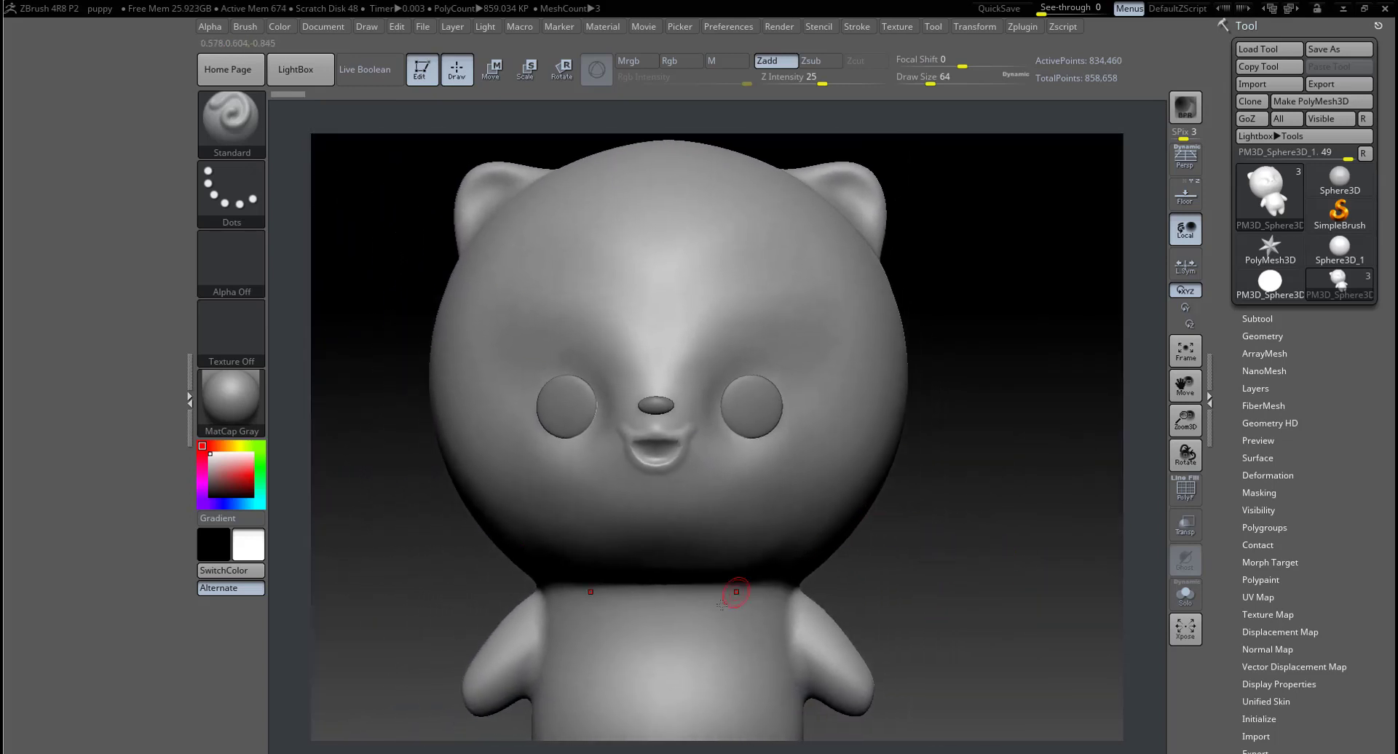
{"action": "mouse_move", "coordinate": [939, 598]}
{"action": "left_mouse_down", "text": "alt"}
{"action": "mouse_move", "coordinate": [935, 405]}
{"action": "mouse_move", "coordinate": [929, 482]}
{"action": "mouse_move", "coordinate": [985, 474]}
{"action": "mouse_move", "coordinate": [952, 509]}
{"action": "mouse_move", "coordinate": [942, 413]}
{"action": "mouse_move", "coordinate": [873, 378]}
{"action": "mouse_move", "coordinate": [758, 406]}
{"action": "left_mouse_up", "text": "alt"}
{"action": "key", "text": "shift"}
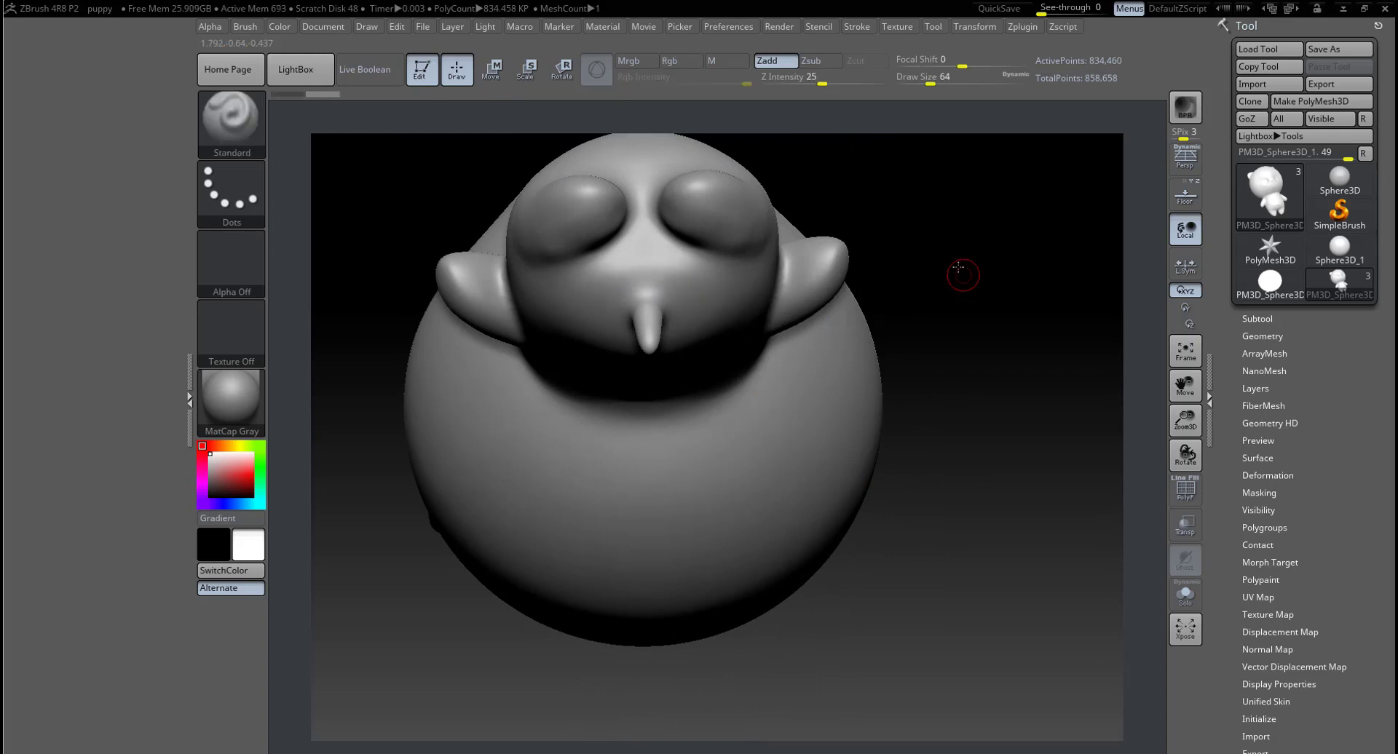
{"action": "mouse_move", "coordinate": [958, 275]}
{"action": "left_mouse_down"}
{"action": "mouse_move", "coordinate": [957, 446]}
{"action": "mouse_move", "coordinate": [958, 321]}
{"action": "mouse_move", "coordinate": [918, 429]}
{"action": "mouse_move", "coordinate": [749, 462]}
{"action": "left_mouse_up"}
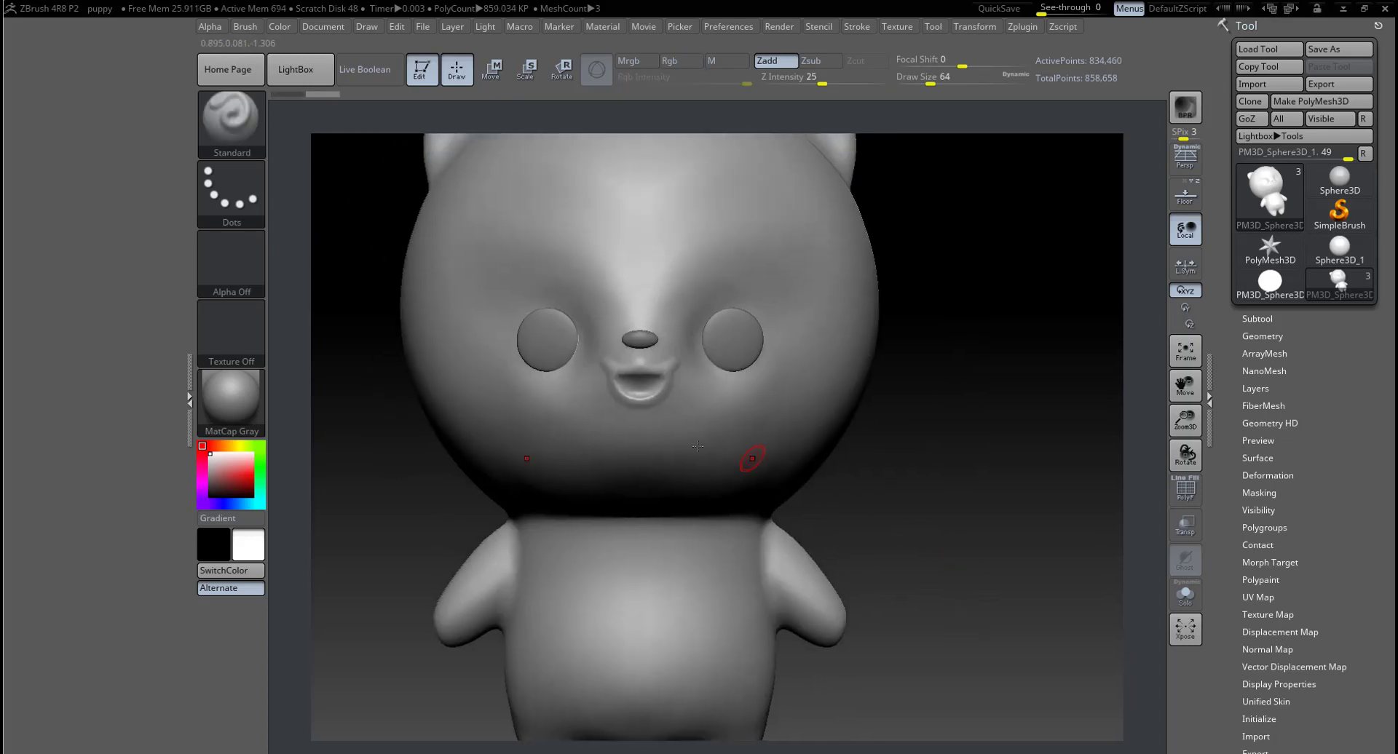
{"action": "left_click_drag", "start_coordinate": [514, 285], "coordinate": [784, 452], "text": "ctrl+shift"}
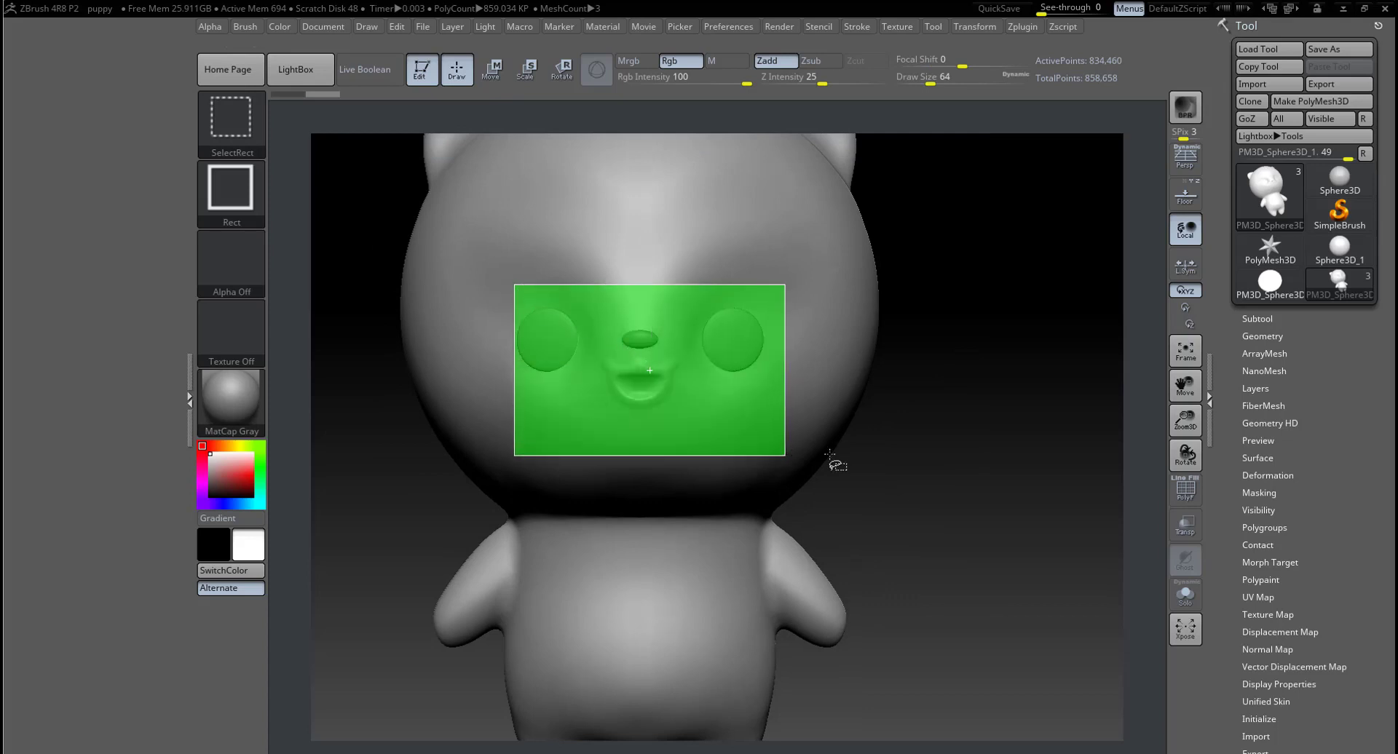
{"action": "mouse_move", "coordinate": [903, 438]}
{"action": "left_mouse_down"}
{"action": "mouse_move", "coordinate": [872, 500]}
{"action": "mouse_move", "coordinate": [910, 642]}
{"action": "mouse_move", "coordinate": [602, 473]}
{"action": "left_mouse_up"}
{"action": "left_click_drag", "start_coordinate": [468, 333], "coordinate": [766, 542], "text": "ctrl+shift"}
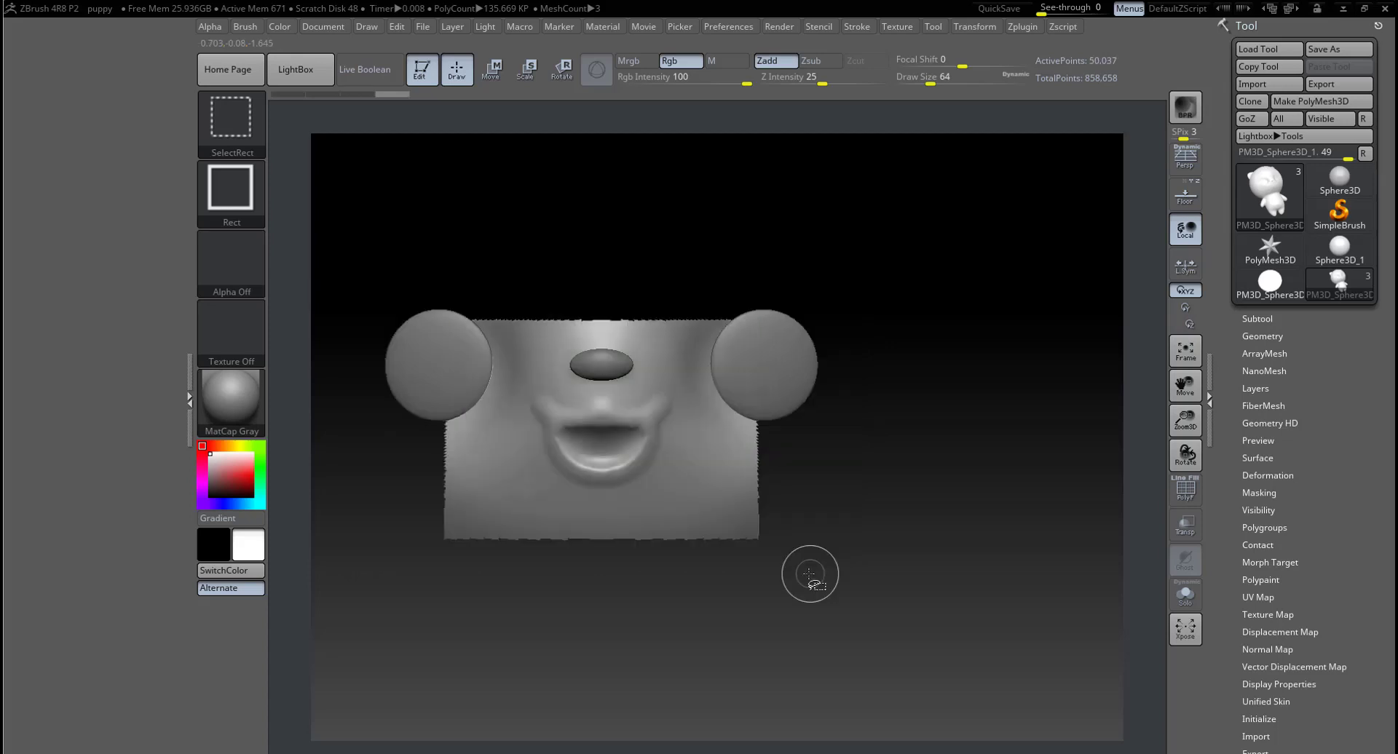
Step: Set brush size 37 and build up the upper and lower lips with ClayBuildup
{"action": "key", "text": "f"}
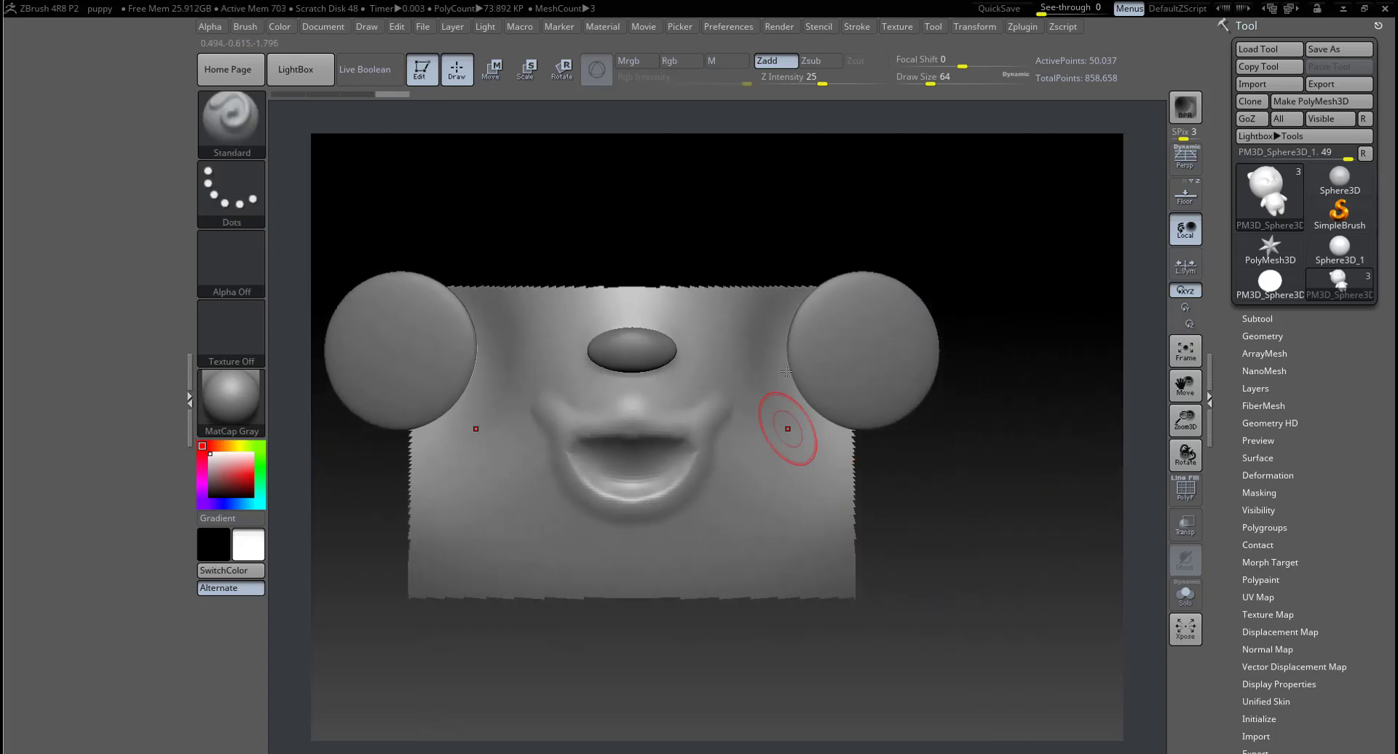
{"action": "key", "text": "space"}
{"action": "left_click_drag", "start_coordinate": [698, 401], "coordinate": [694, 399]}
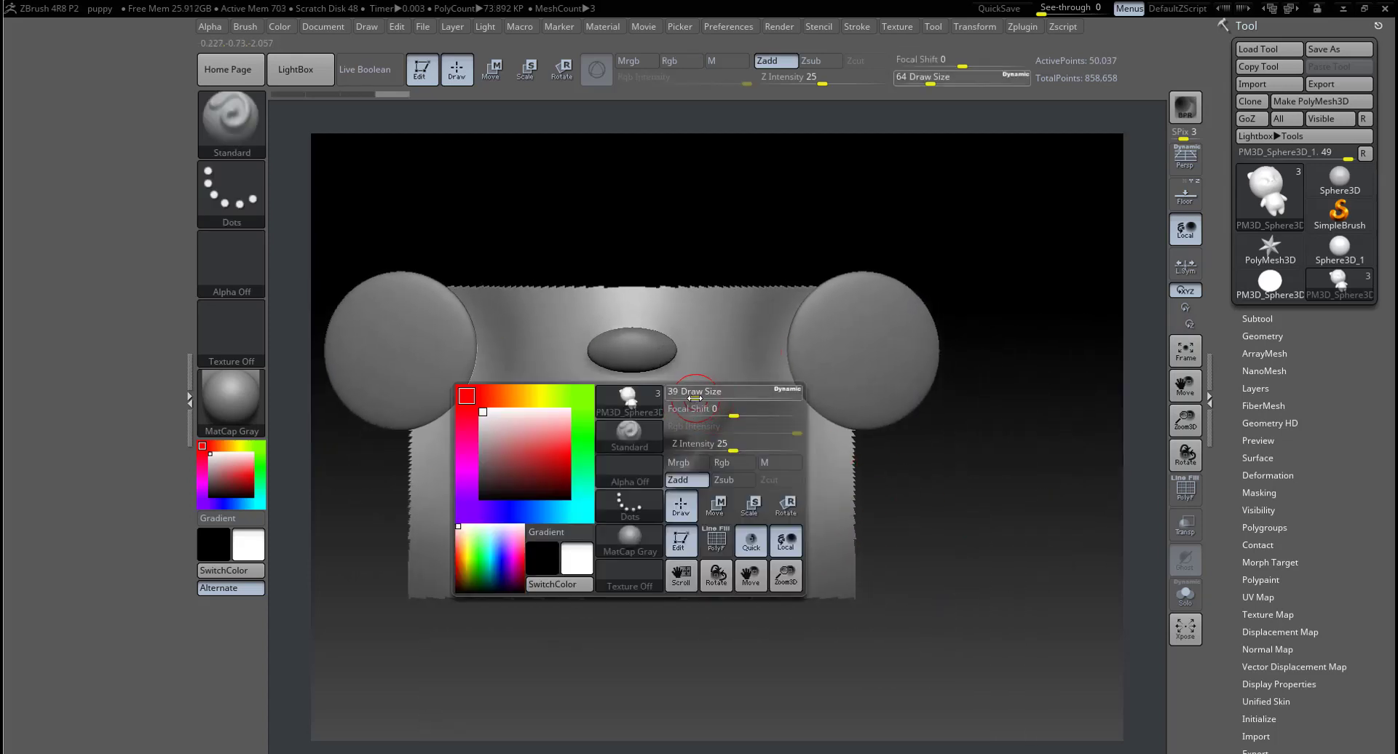
{"action": "key", "text": "b"}
{"action": "key", "text": "c"}
{"action": "key", "text": "b"}
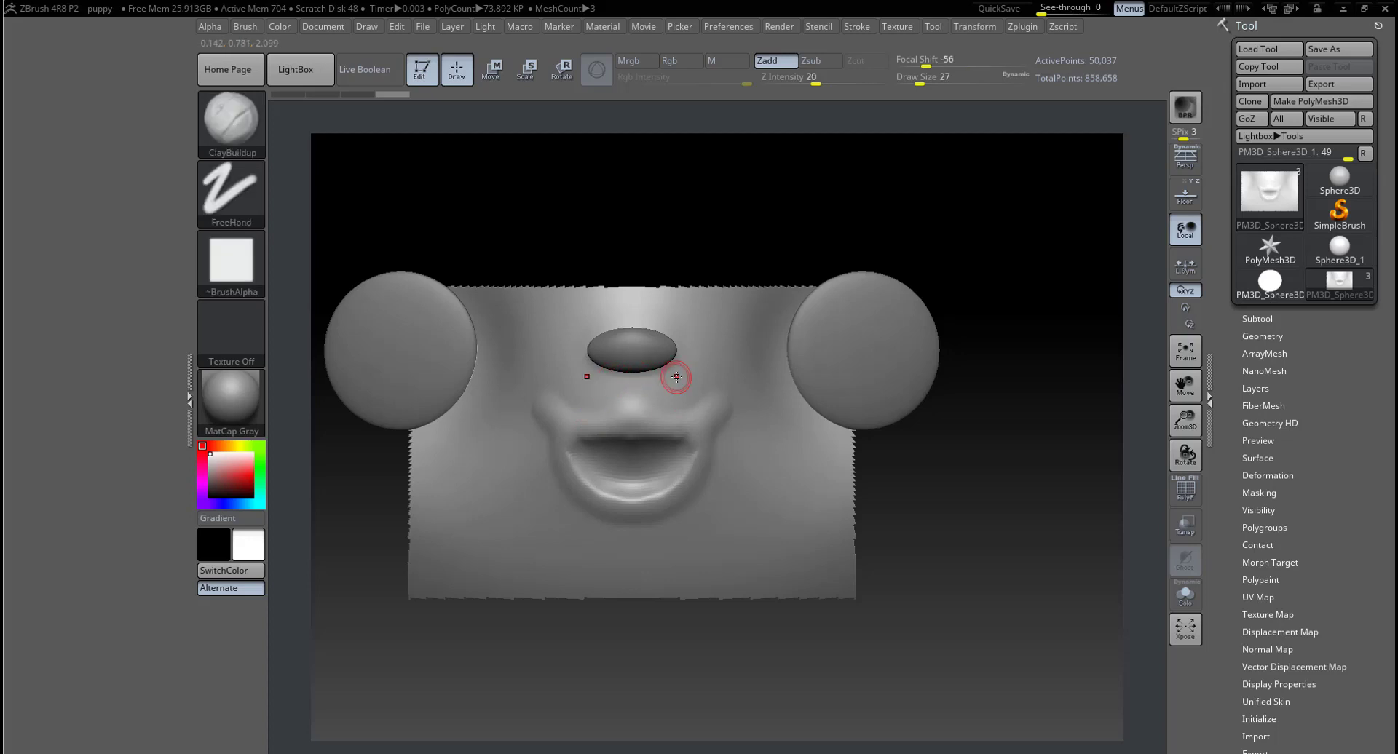
{"action": "left_click_drag", "start_coordinate": [623, 421], "coordinate": [702, 415]}
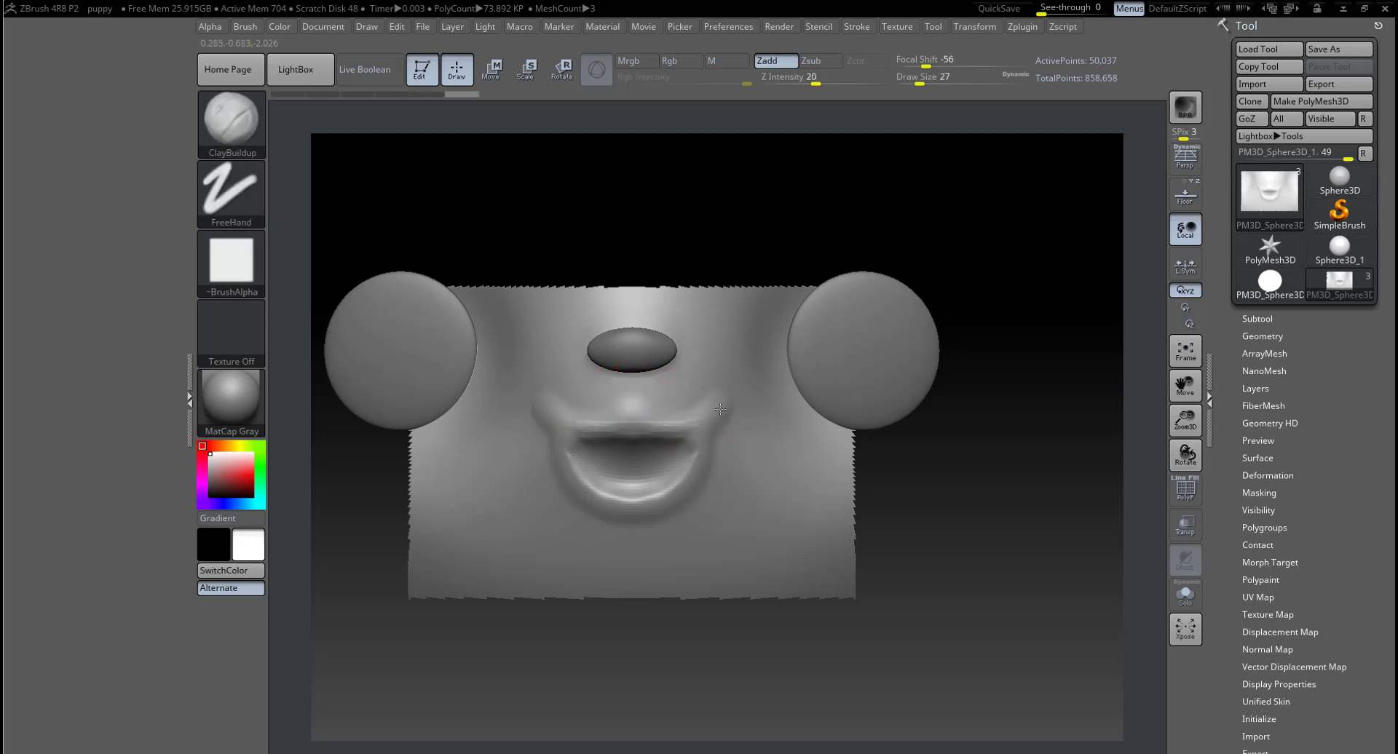
{"action": "left_click_drag", "start_coordinate": [543, 409], "coordinate": [717, 400]}
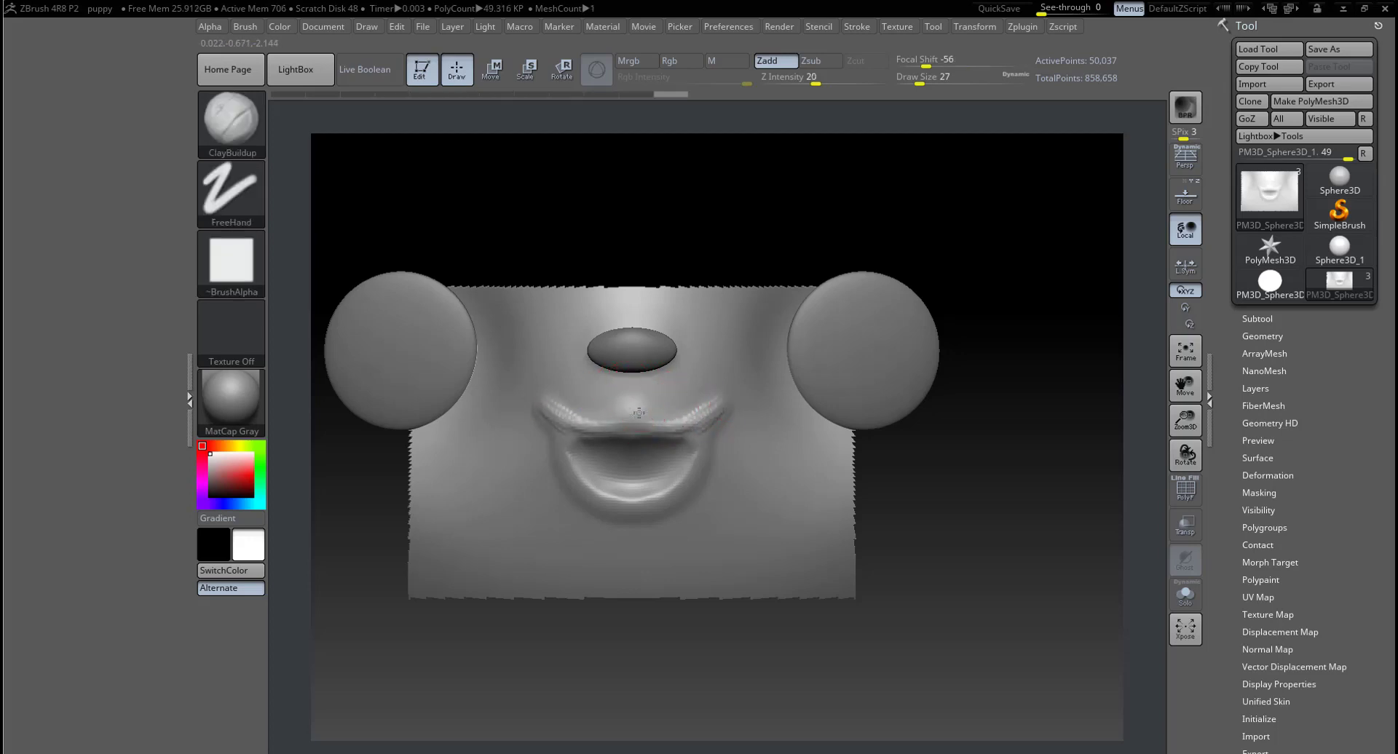
{"action": "left_click_drag", "start_coordinate": [632, 426], "coordinate": [557, 426]}
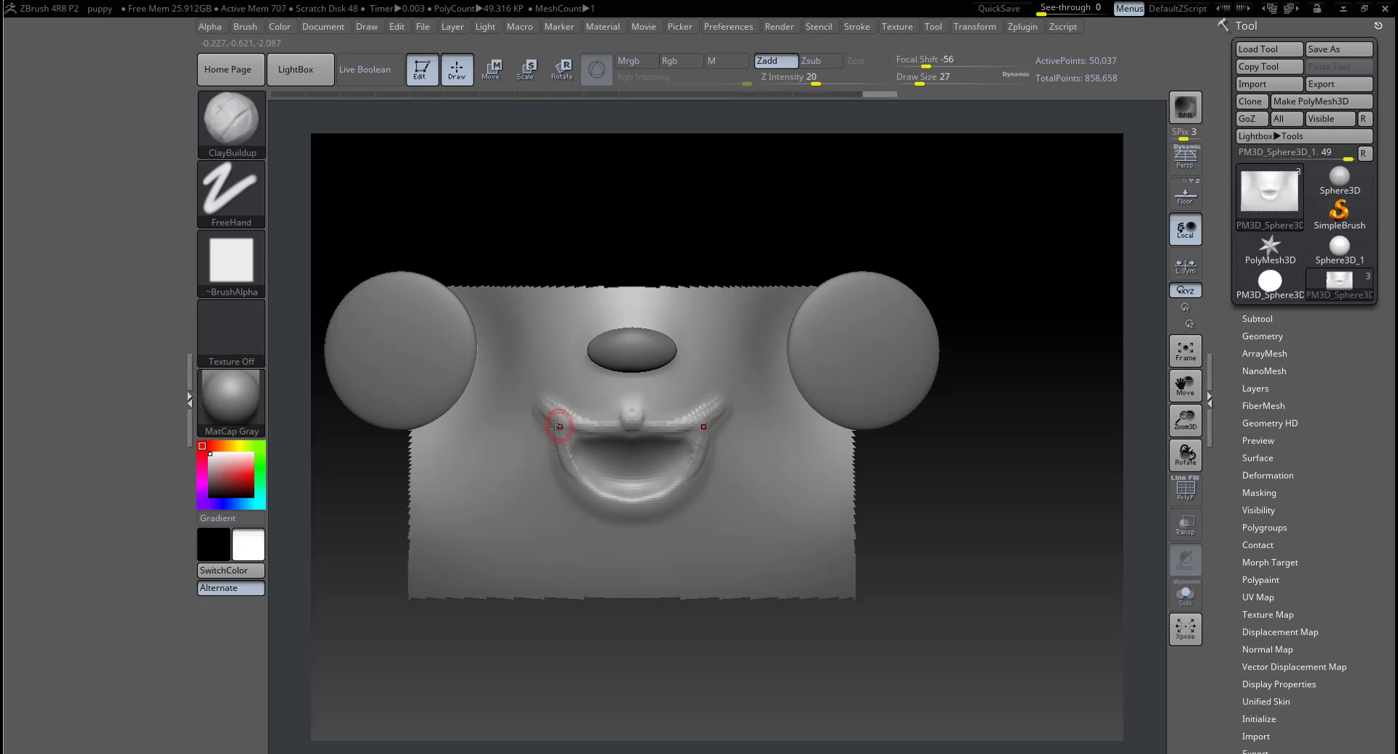
{"action": "mouse_move", "coordinate": [588, 496]}
{"action": "left_mouse_down"}
{"action": "mouse_move", "coordinate": [696, 463]}
{"action": "mouse_move", "coordinate": [621, 509]}
{"action": "mouse_move", "coordinate": [689, 495]}
{"action": "mouse_move", "coordinate": [678, 486]}
{"action": "left_mouse_up"}
{"action": "key", "text": "ctrl+z"}
{"action": "key", "text": "ctrl+z"}
{"action": "left_click_drag", "start_coordinate": [669, 431], "coordinate": [675, 431]}
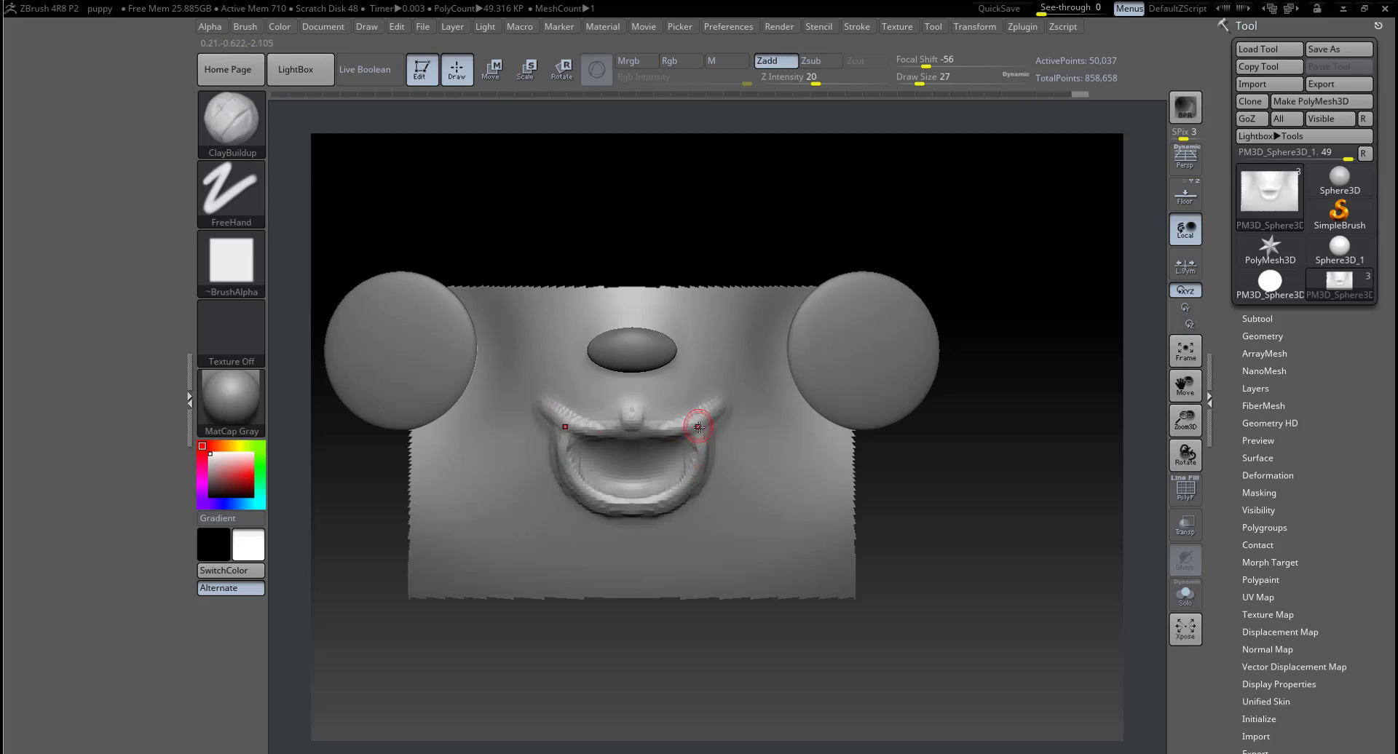
Step: Smooth the lower lip, mouth corners, mouth interior and the knot under the nose
{"action": "key", "text": "shift"}
{"action": "mouse_move", "coordinate": [678, 493]}
{"action": "left_mouse_down", "text": "shift"}
{"action": "mouse_move", "coordinate": [592, 493]}
{"action": "mouse_move", "coordinate": [648, 509]}
{"action": "mouse_move", "coordinate": [665, 482]}
{"action": "mouse_move", "coordinate": [616, 451]}
{"action": "mouse_move", "coordinate": [695, 452]}
{"action": "mouse_move", "coordinate": [662, 494]}
{"action": "left_mouse_up", "text": "shift"}
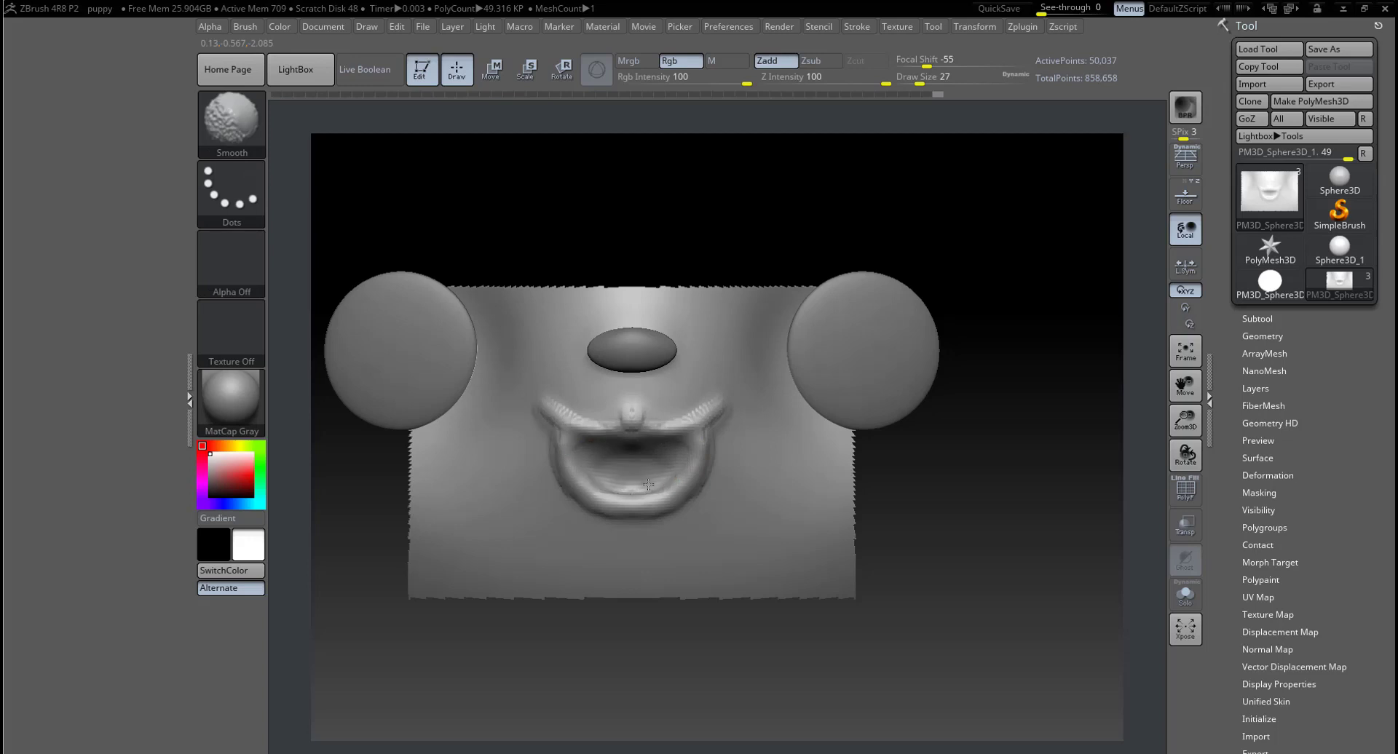
{"action": "left_click_drag", "start_coordinate": [545, 401], "coordinate": [718, 402], "text": "shift"}
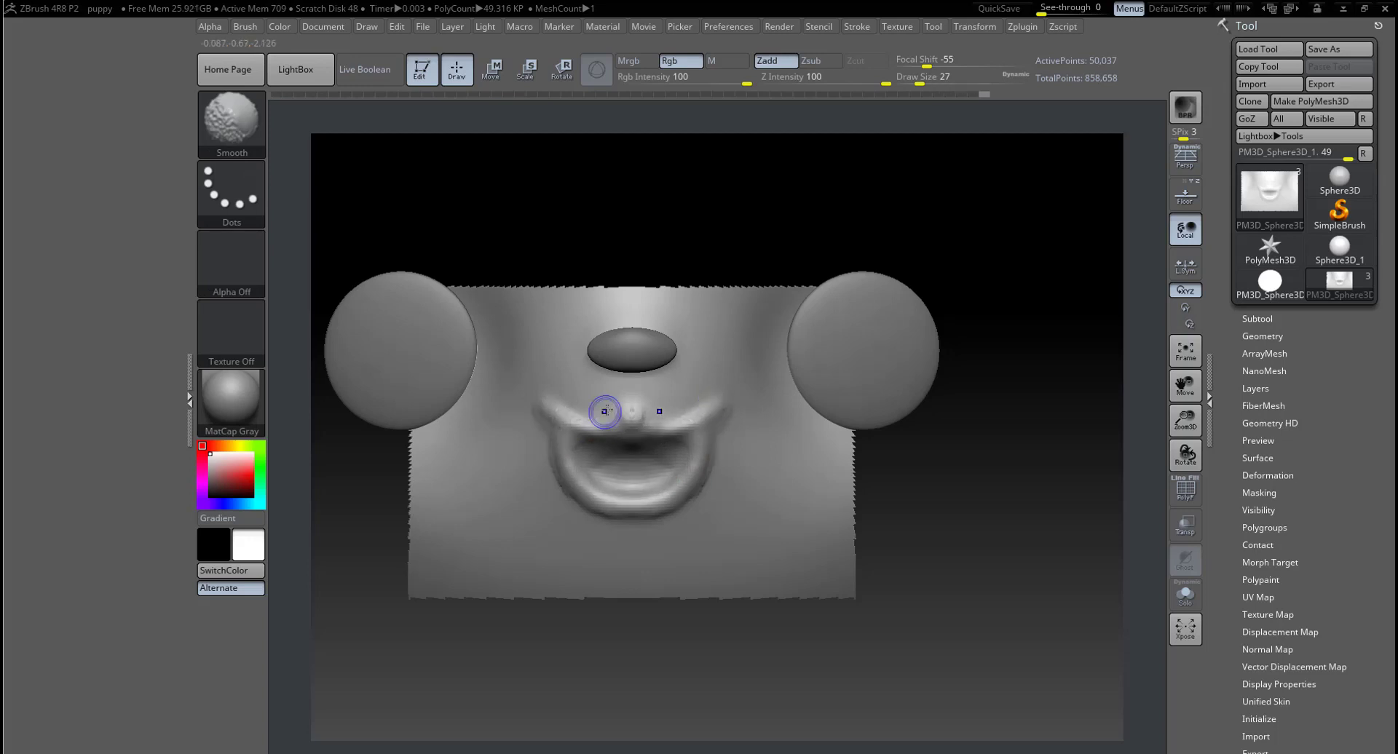
{"action": "left_click_drag", "start_coordinate": [702, 474], "coordinate": [692, 487], "text": "shift"}
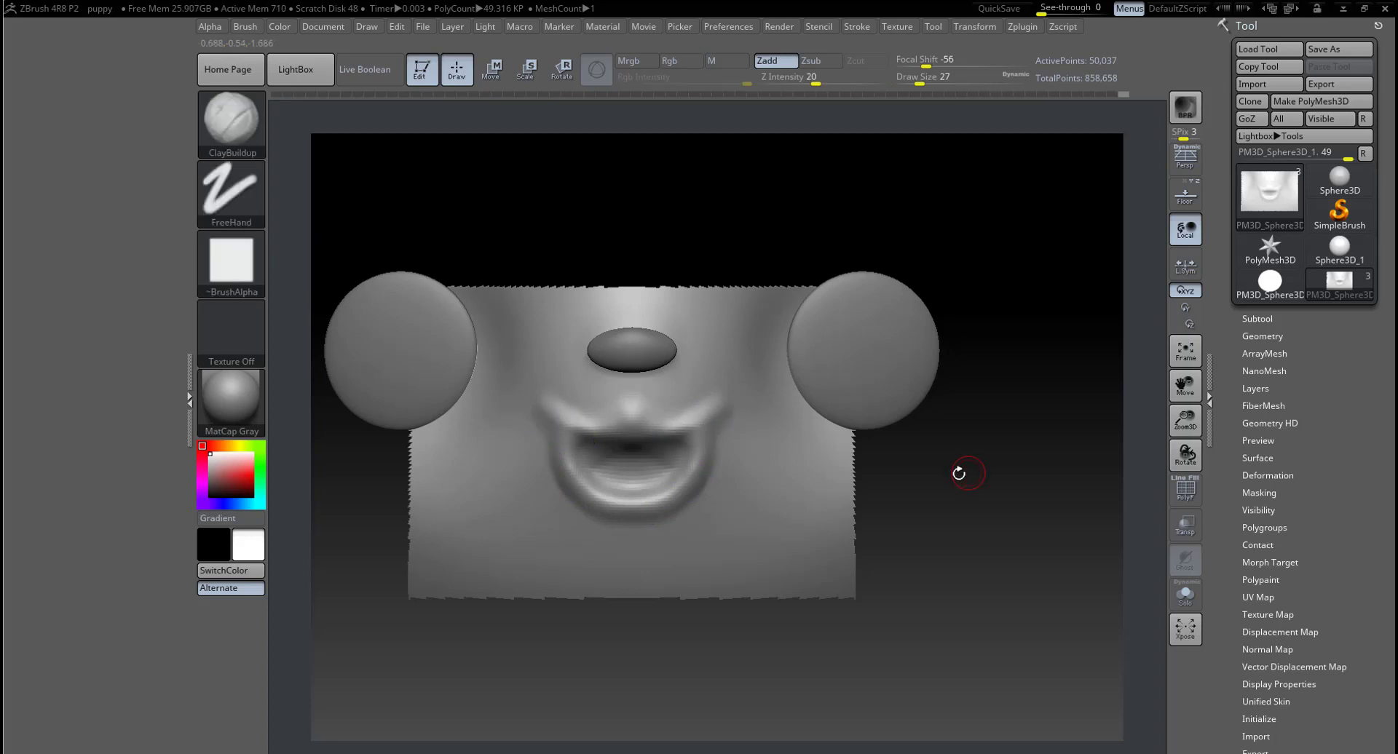
{"action": "left_click_drag", "start_coordinate": [956, 476], "coordinate": [917, 467]}
{"action": "key", "text": "shift"}
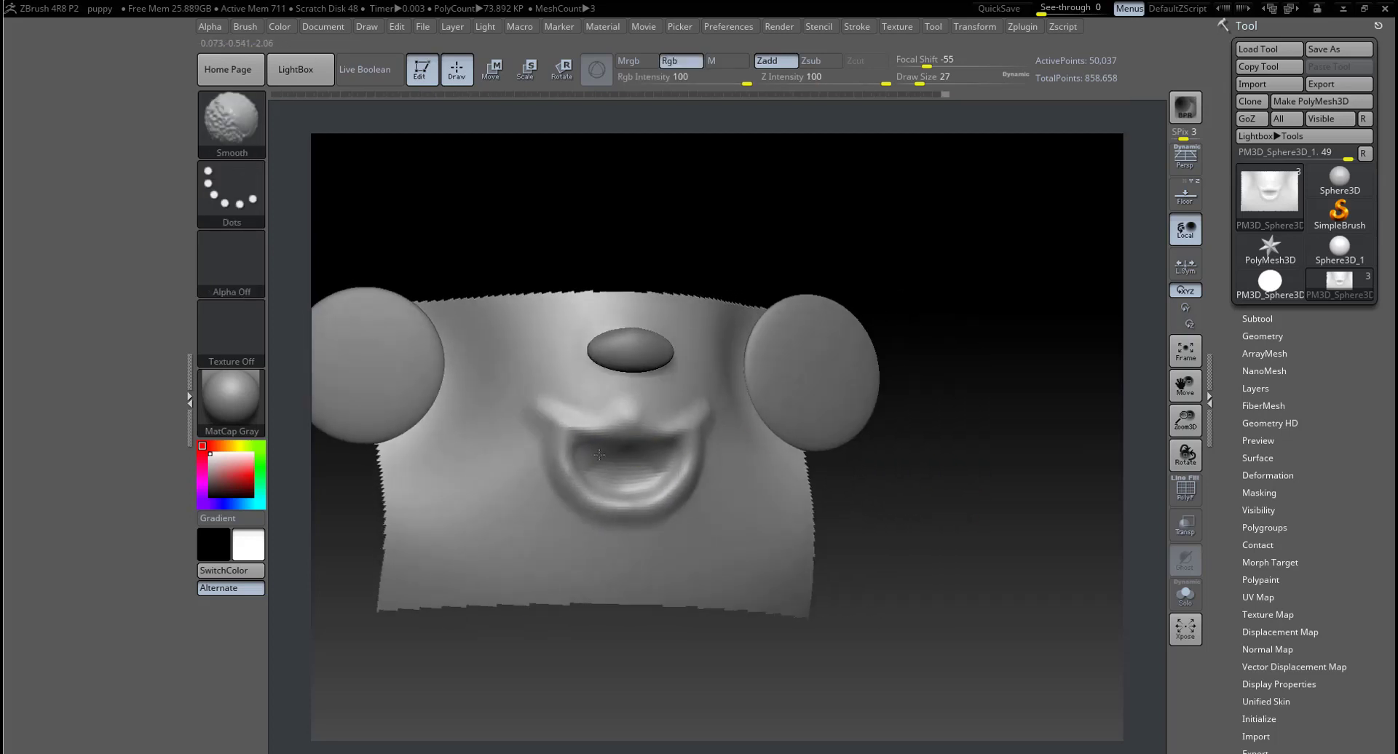
{"action": "left_click_drag", "start_coordinate": [609, 452], "coordinate": [599, 448], "text": "shift"}
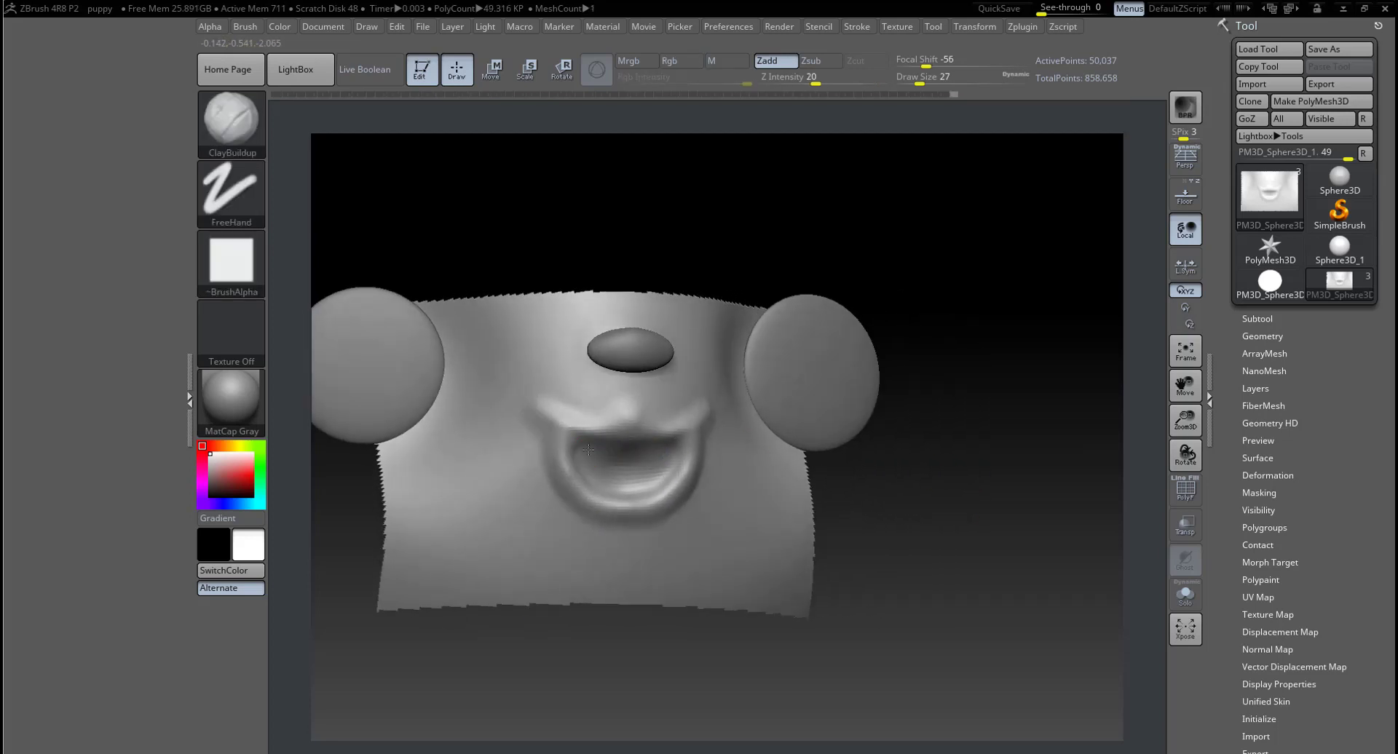
{"action": "key", "text": "shift"}
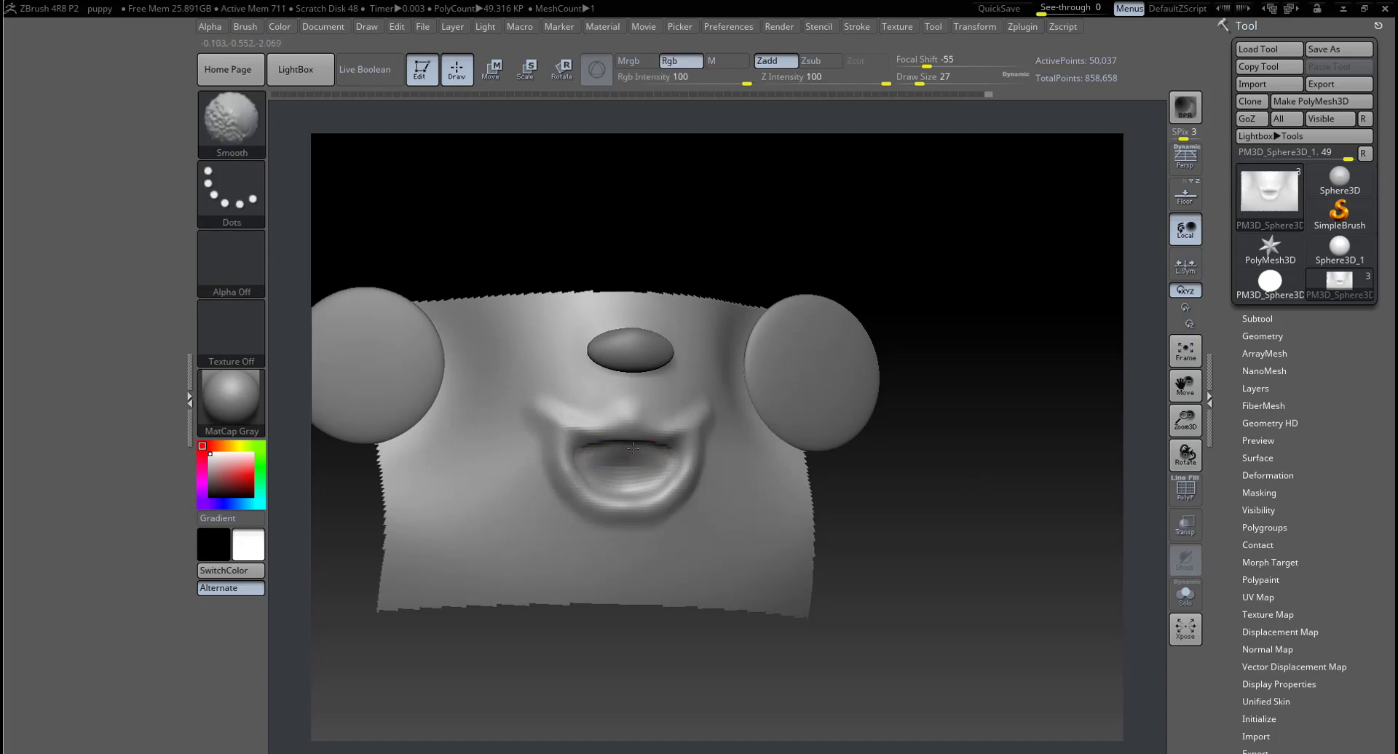
{"action": "mouse_move", "coordinate": [645, 444]}
{"action": "left_mouse_down", "text": "shift"}
{"action": "mouse_move", "coordinate": [666, 444]}
{"action": "mouse_move", "coordinate": [680, 418]}
{"action": "mouse_move", "coordinate": [711, 437]}
{"action": "left_mouse_up", "text": "shift"}
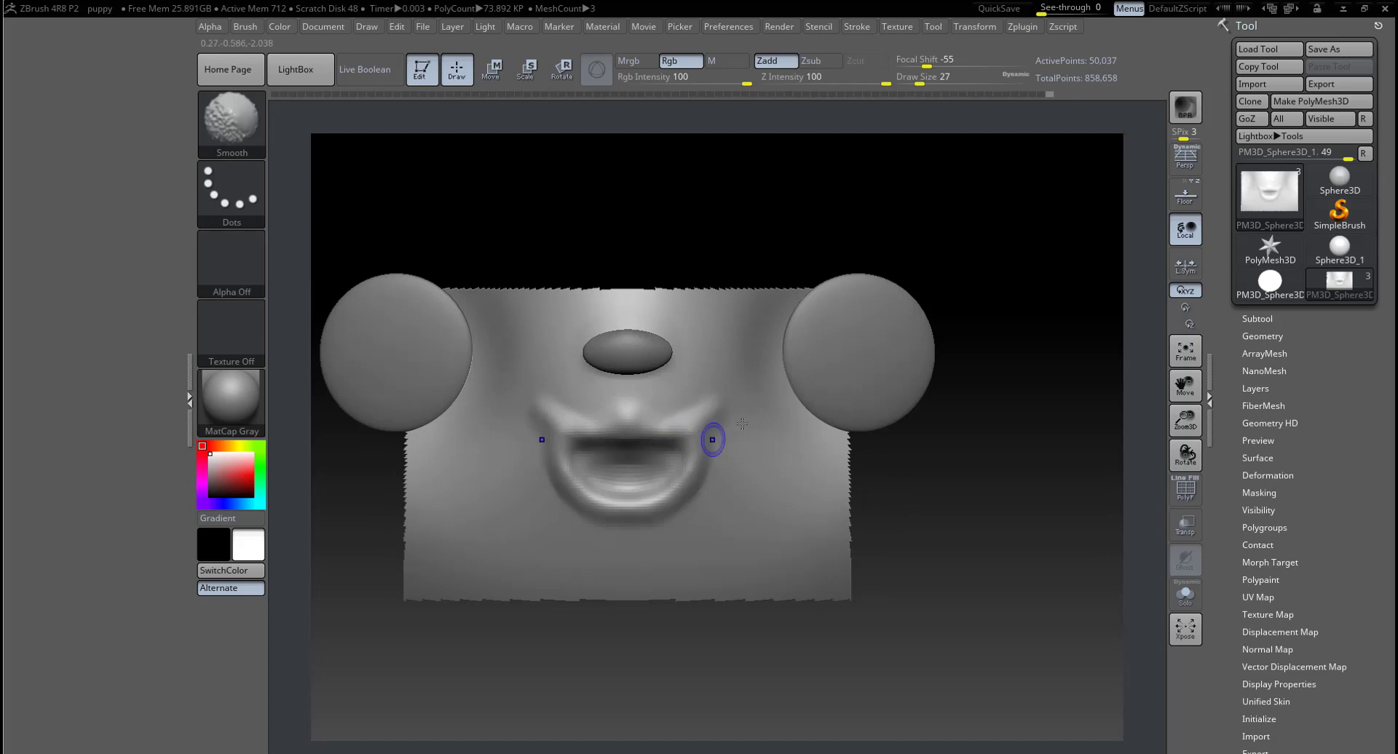
{"action": "left_click_drag", "start_coordinate": [937, 515], "coordinate": [930, 493]}
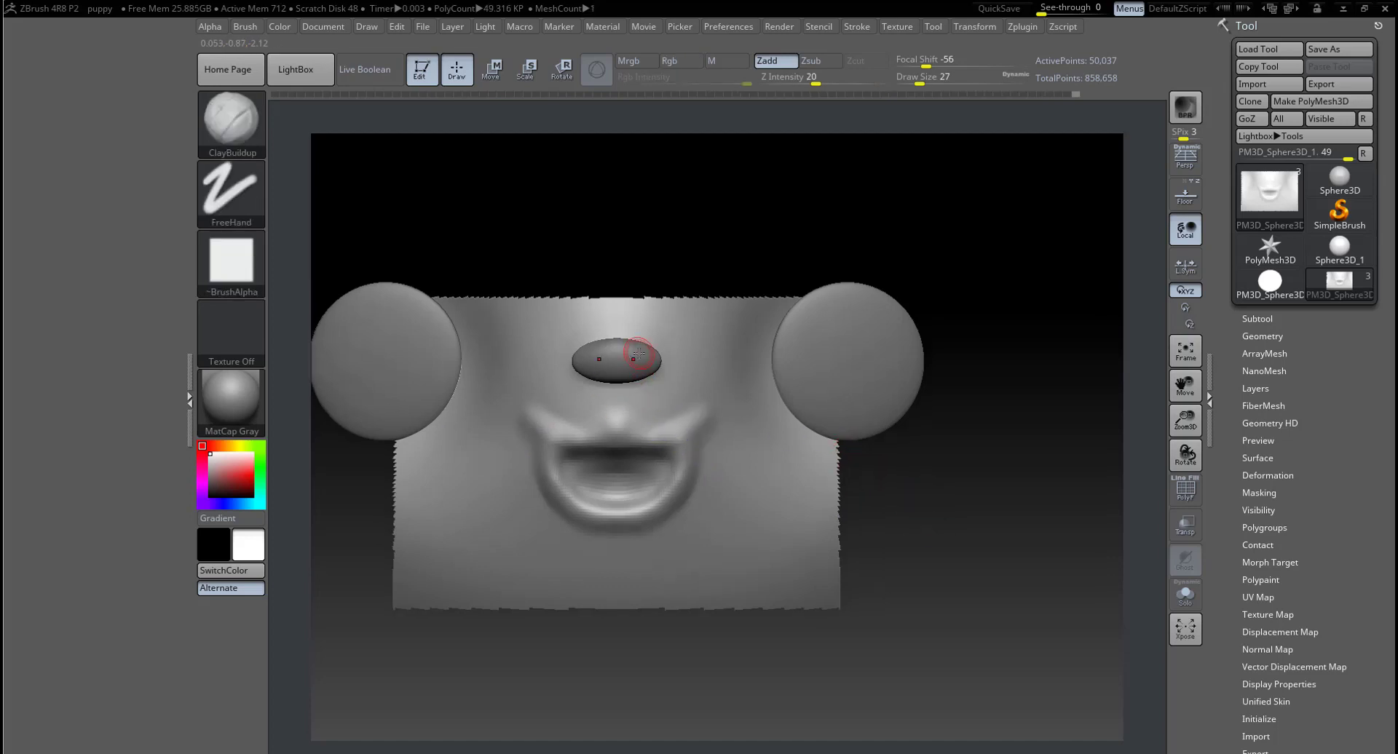
Step: Load the DamStandard brush for carving sharp creases around the mouth
{"action": "key", "text": "b"}
{"action": "key", "text": "p"}
{"action": "key", "text": "i"}
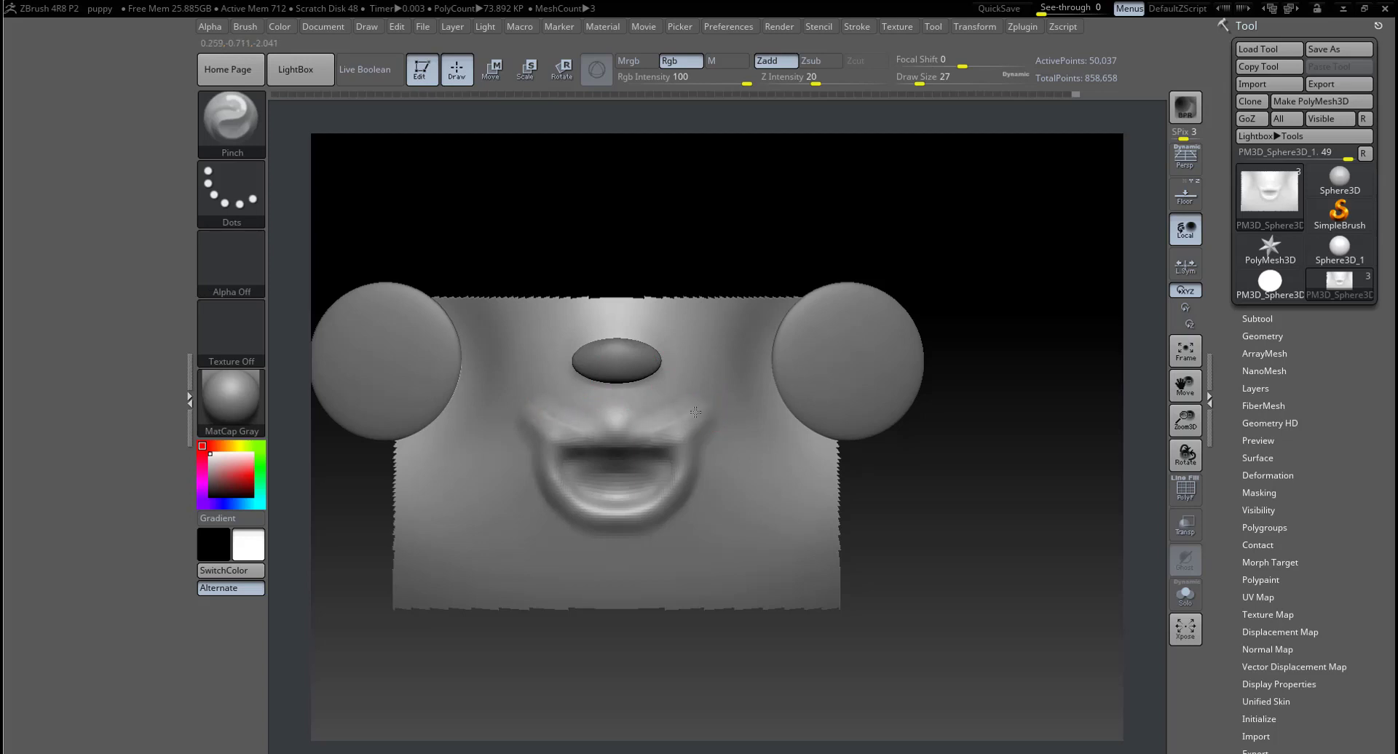
{"action": "scroll", "coordinate": [696, 412], "scroll_direction": "up", "scroll_amount": 3}
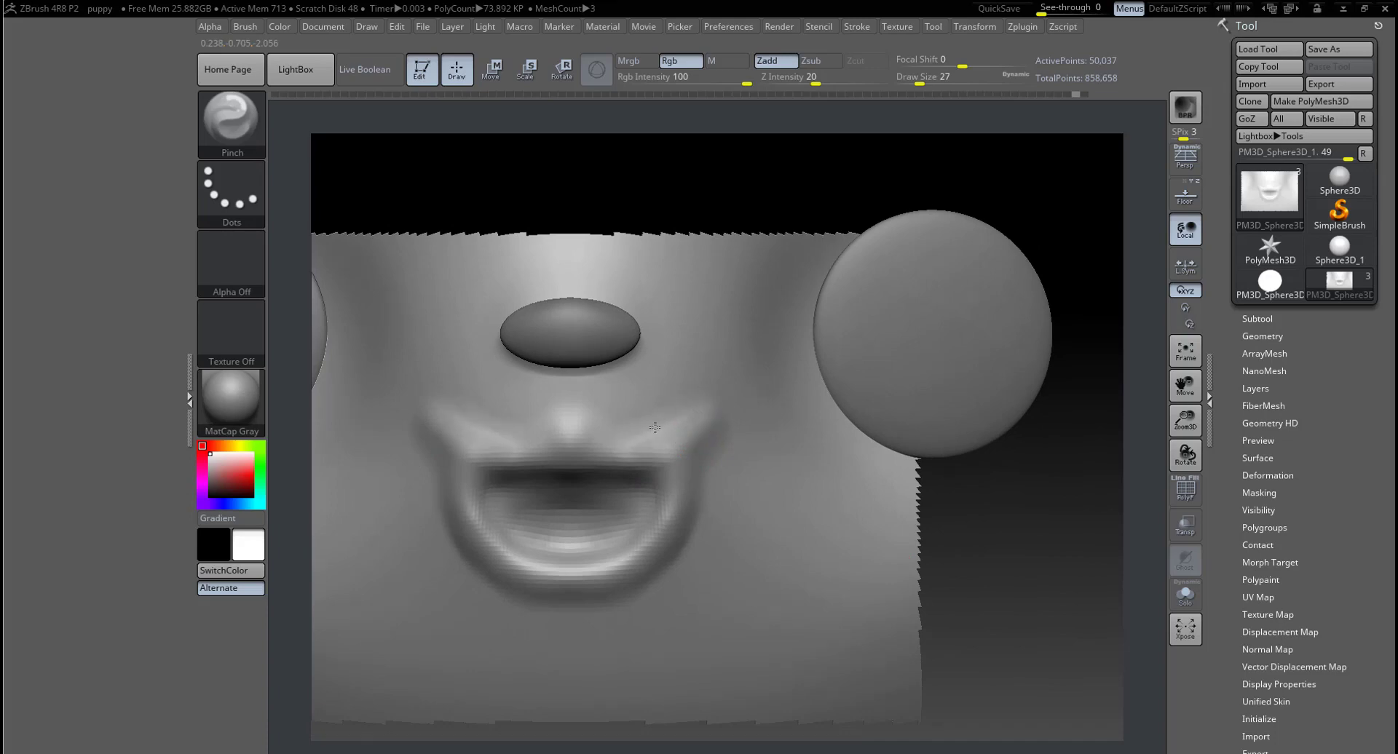
{"action": "left_click_drag", "start_coordinate": [977, 509], "coordinate": [1018, 524]}
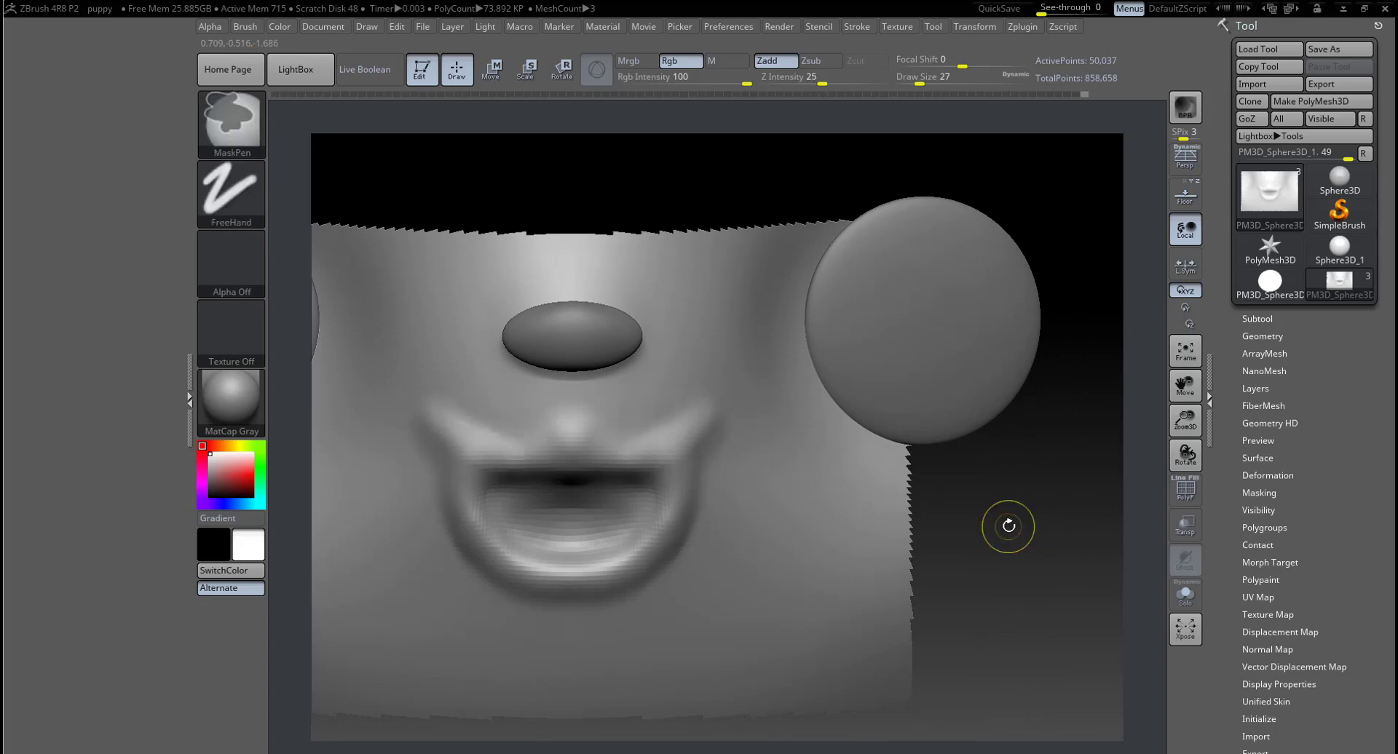
{"action": "left_click_drag", "start_coordinate": [1008, 521], "coordinate": [1019, 531]}
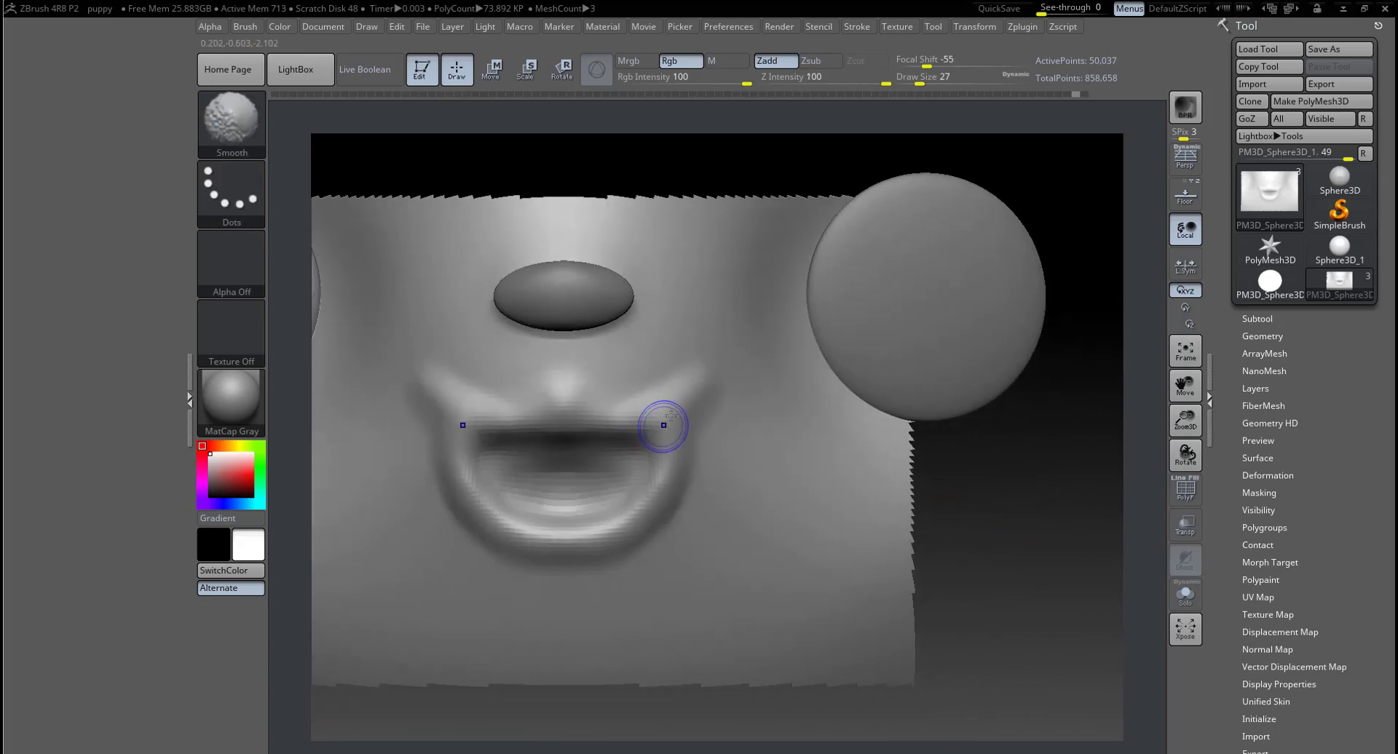
{"action": "left_click", "coordinate": [233, 134]}
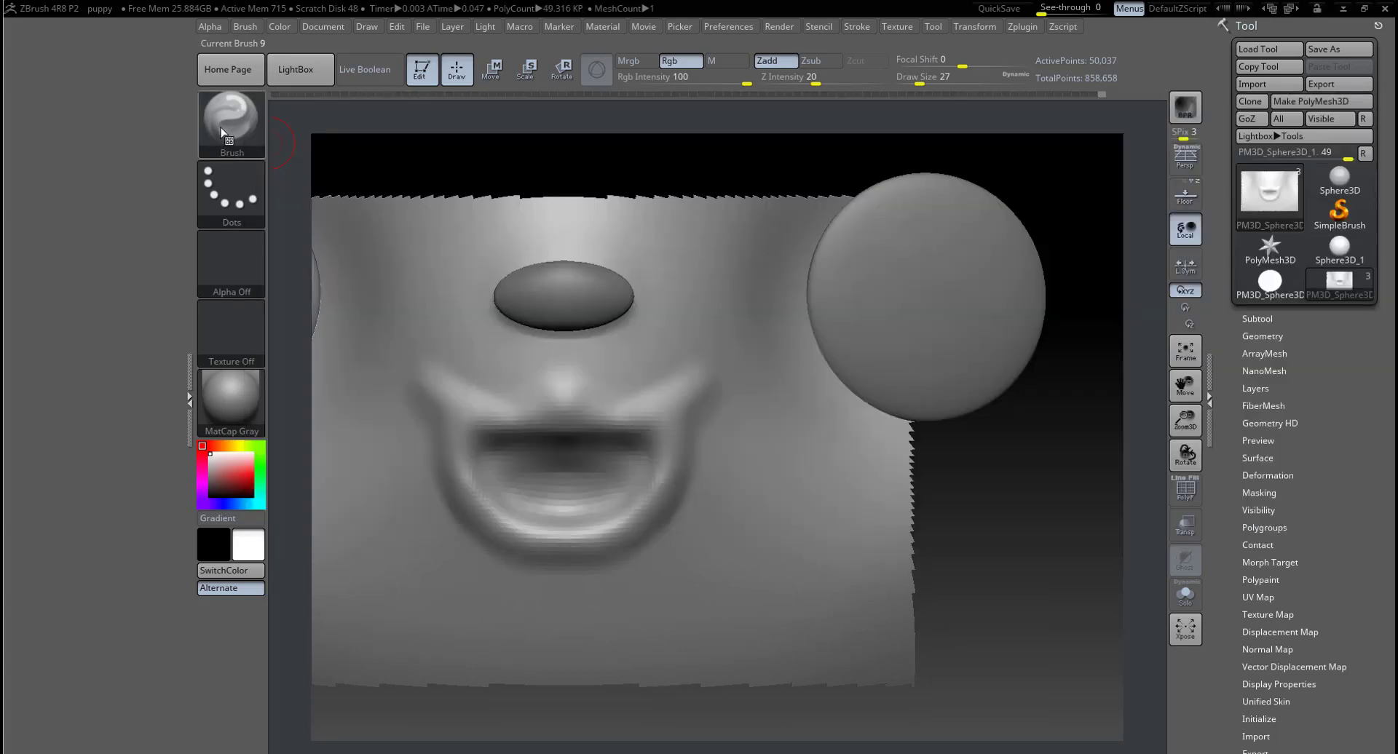
{"action": "left_click", "coordinate": [228, 127]}
{"action": "key", "text": "d"}
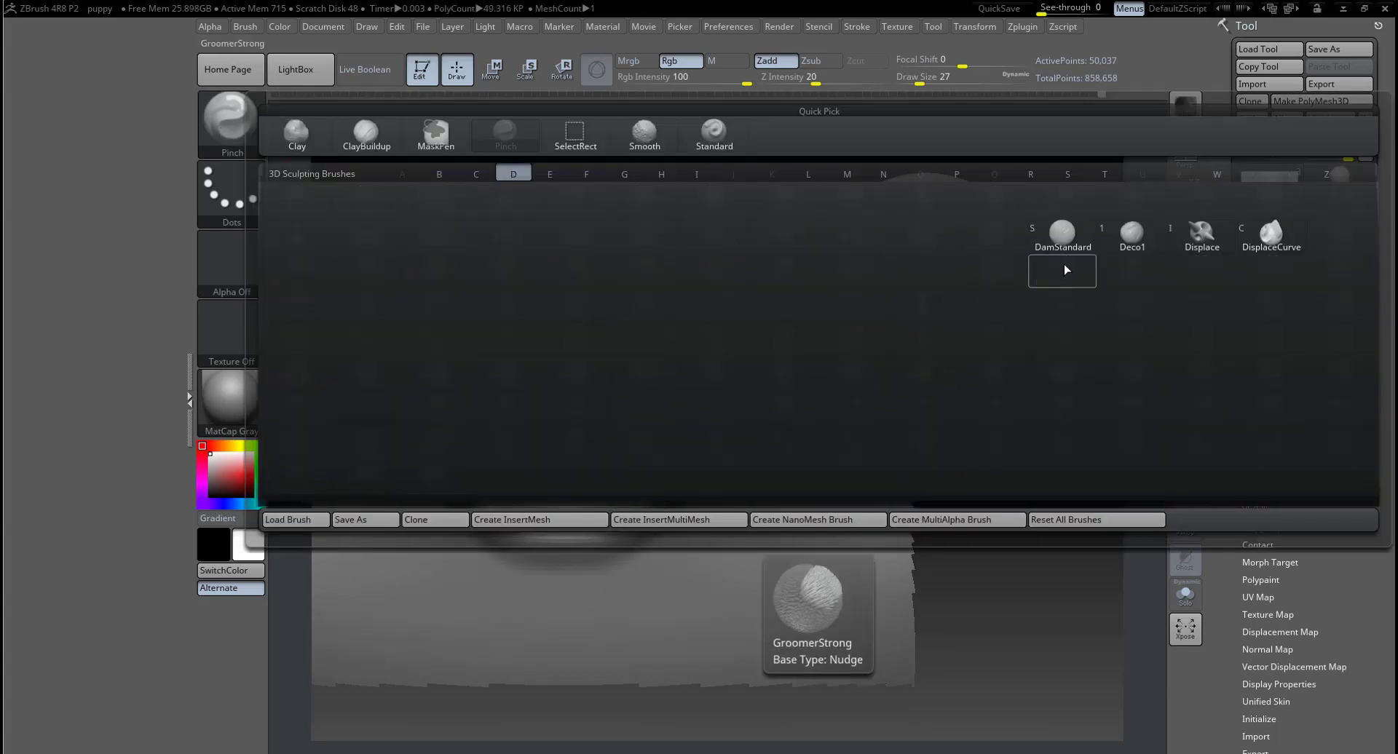
{"action": "left_click", "coordinate": [1066, 233]}
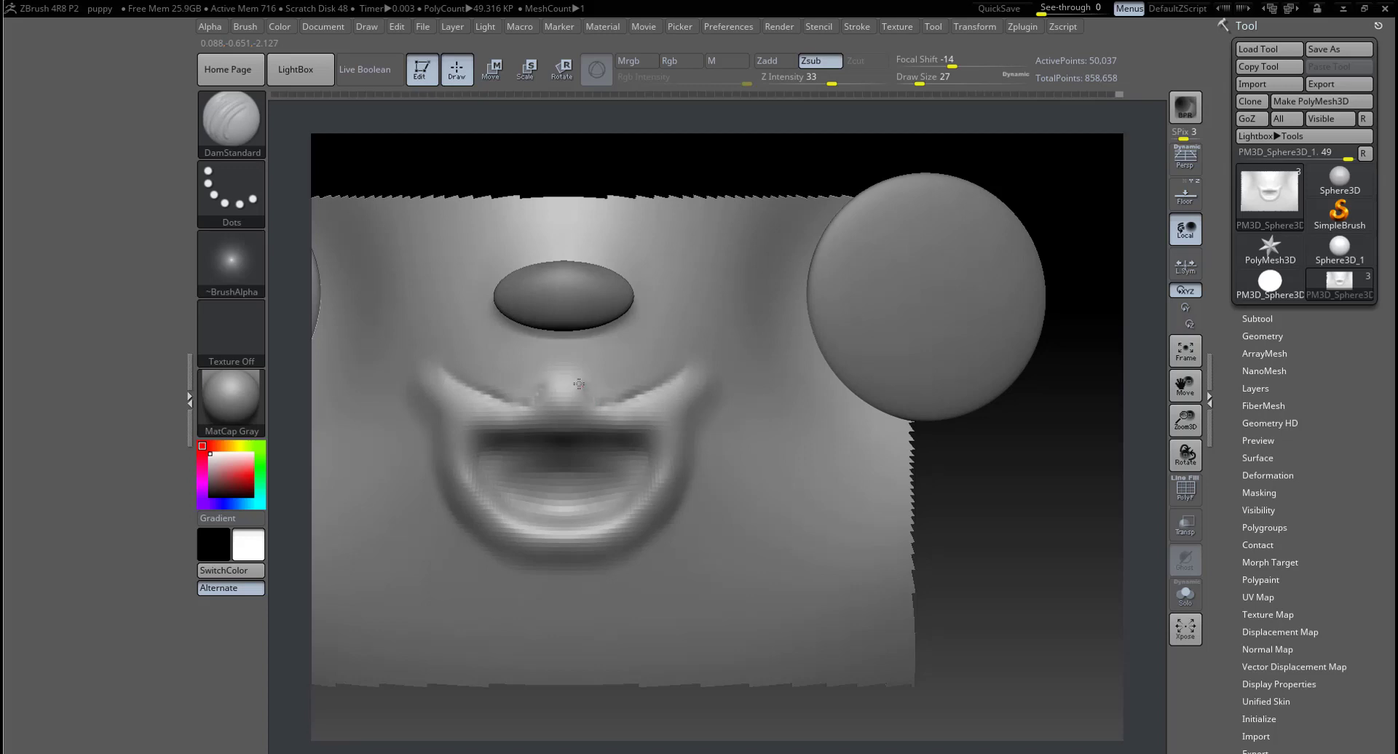
Step: Smooth the bump between nose and mouth and crease toward the left mouth corner
{"action": "key", "text": "shift"}
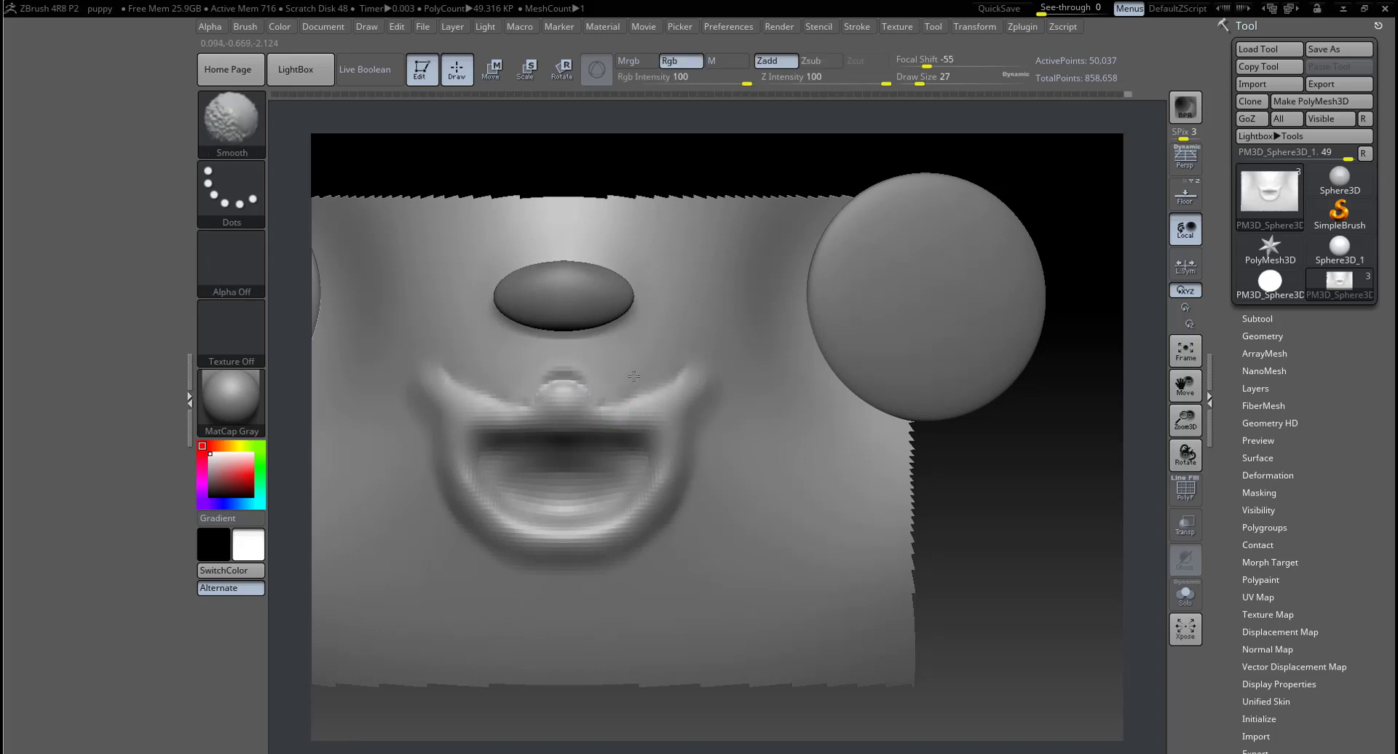
{"action": "left_click_drag", "start_coordinate": [555, 369], "coordinate": [620, 368], "text": "shift"}
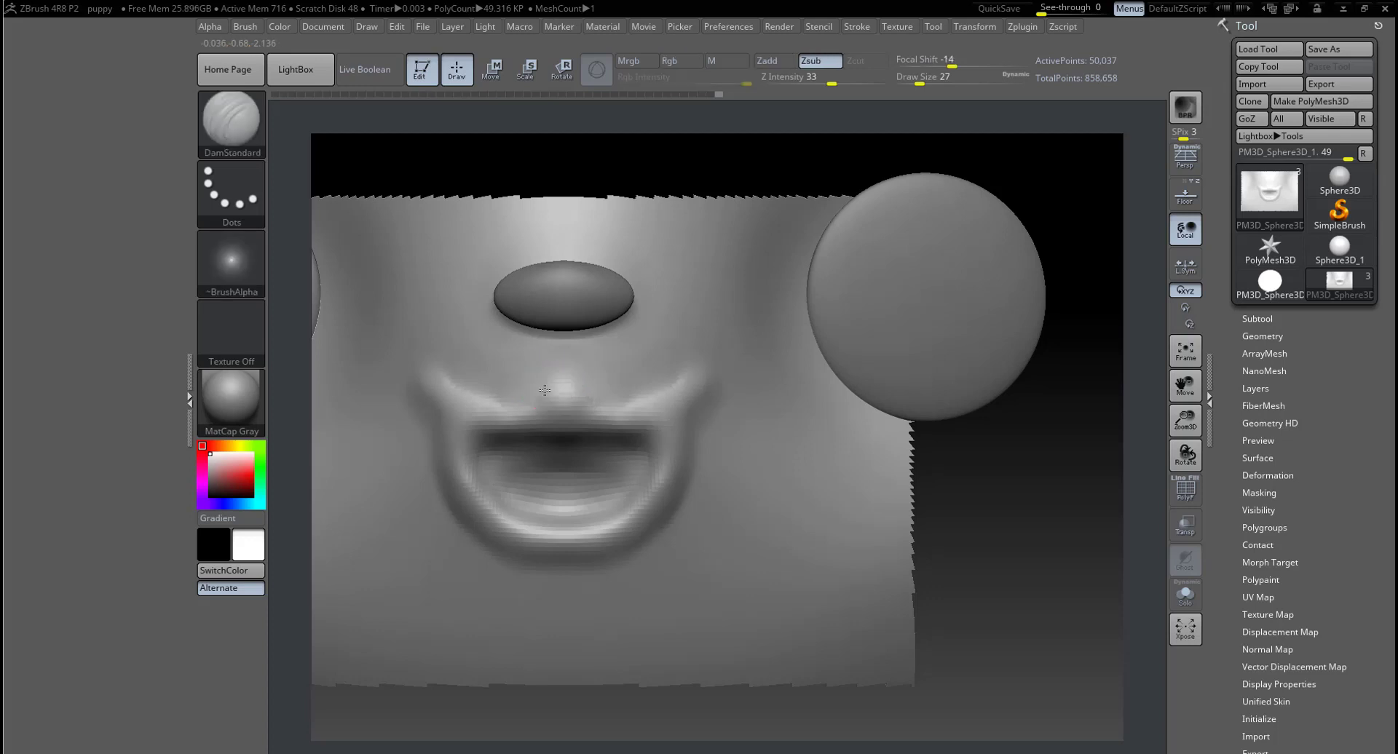
{"action": "left_click_drag", "start_coordinate": [458, 392], "coordinate": [448, 378]}
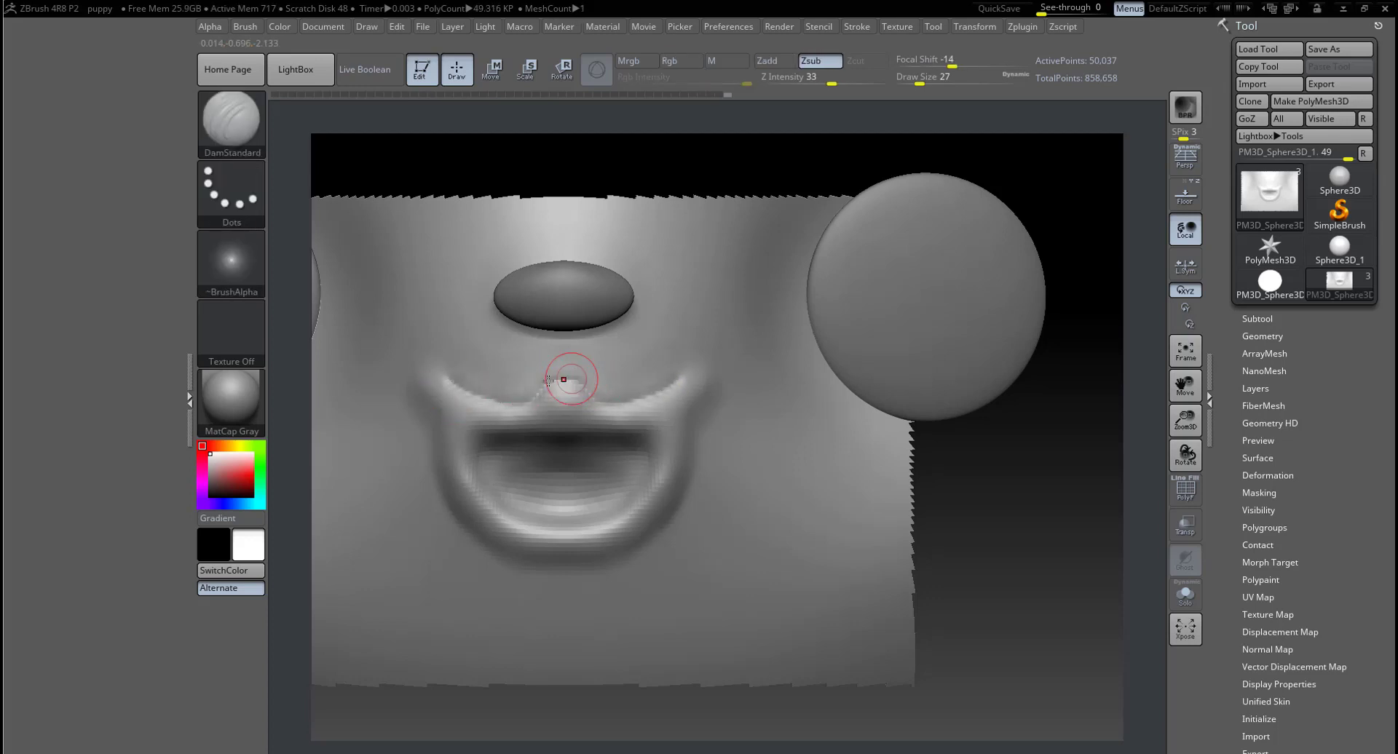
{"action": "left_click_drag", "start_coordinate": [563, 381], "coordinate": [522, 399], "text": "shift"}
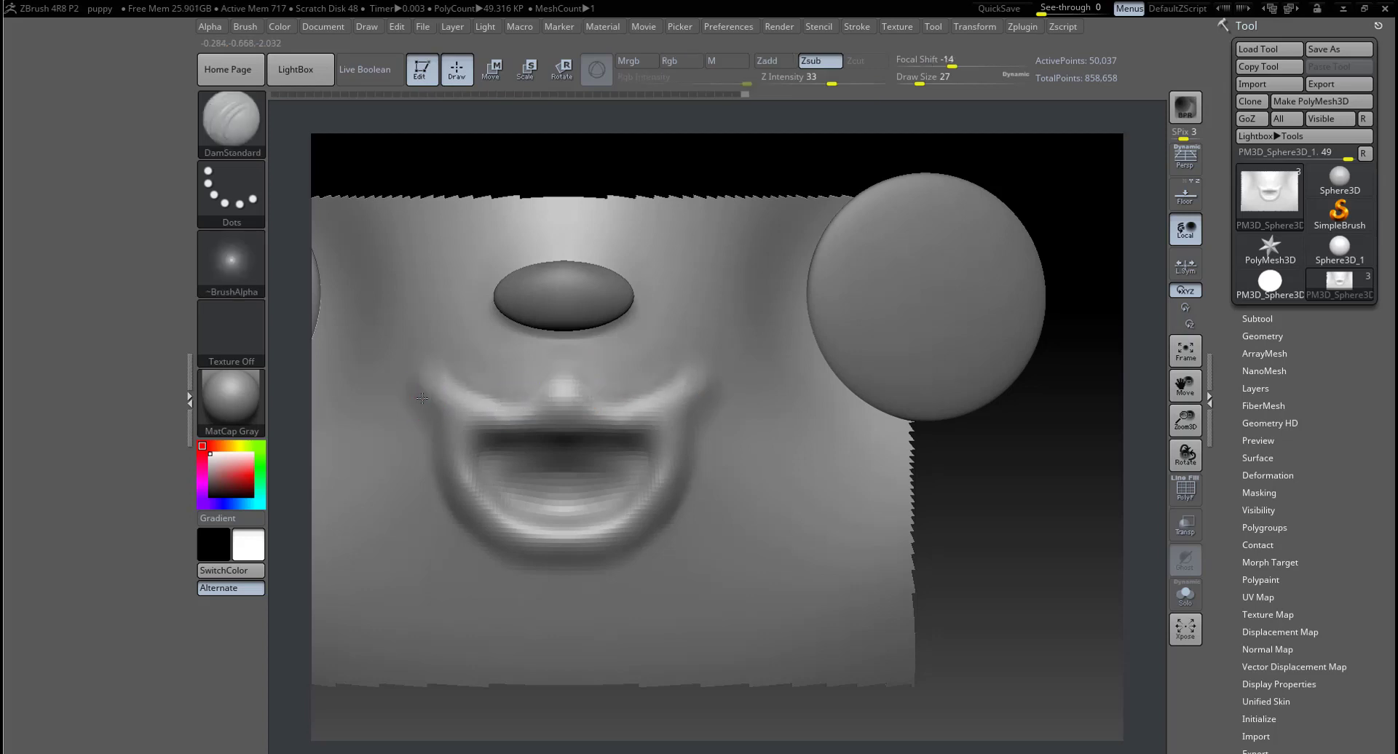
{"action": "key", "text": "shift"}
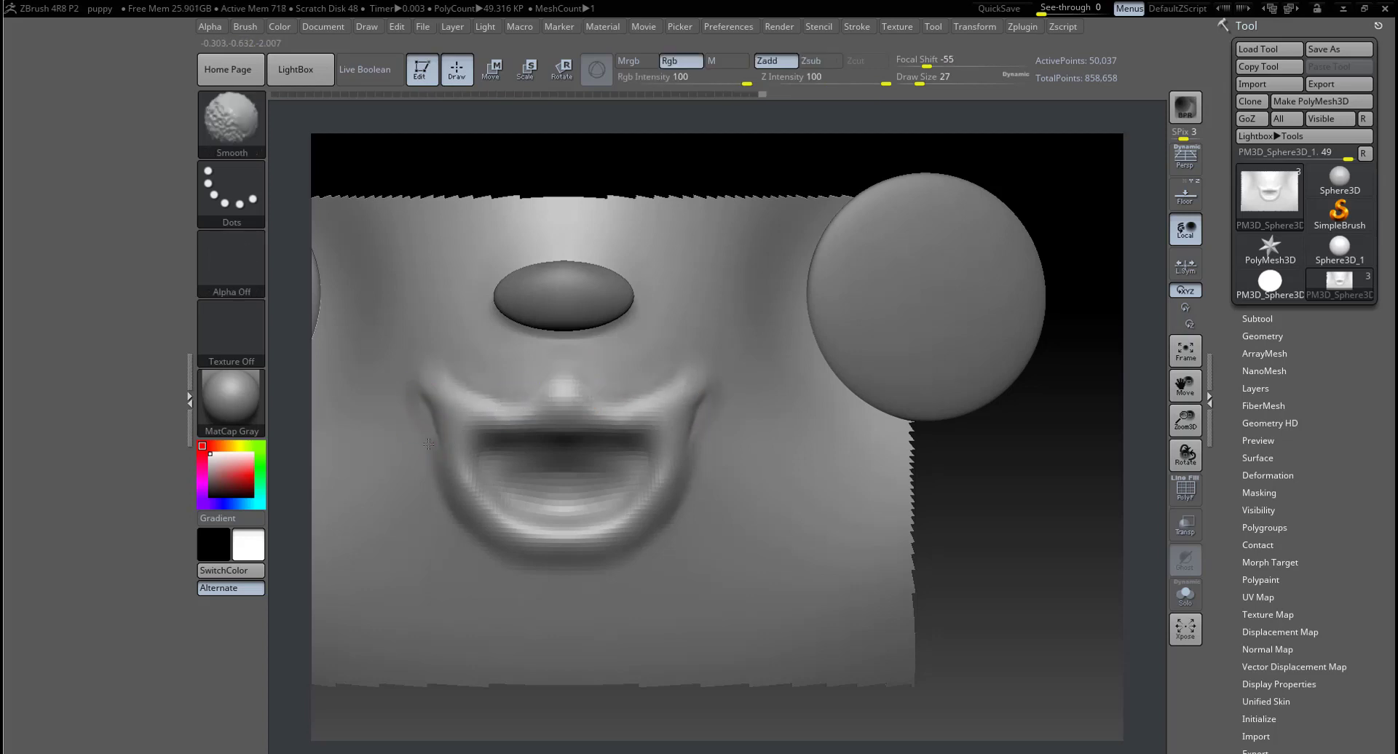
{"action": "mouse_move", "coordinate": [946, 481]}
{"action": "left_mouse_down"}
{"action": "mouse_move", "coordinate": [1004, 466]}
{"action": "mouse_move", "coordinate": [947, 437]}
{"action": "left_mouse_up"}
{"action": "key", "text": "shift"}
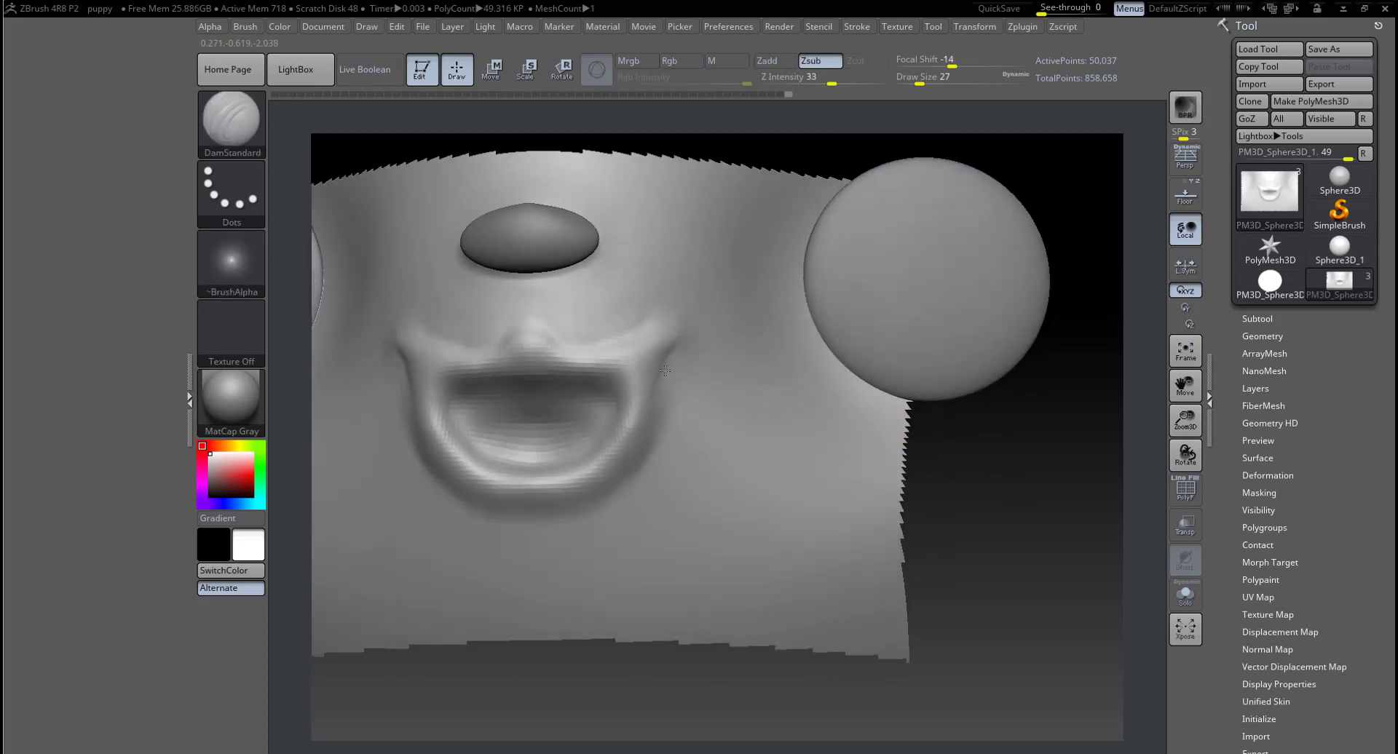
Step: Carve a deeper lower-lip line and sharpen the mouth's inner corners with DamStandard
{"action": "mouse_move", "coordinate": [627, 474]}
{"action": "left_mouse_down"}
{"action": "mouse_move", "coordinate": [584, 507]}
{"action": "mouse_move", "coordinate": [541, 513]}
{"action": "mouse_move", "coordinate": [625, 500]}
{"action": "left_mouse_up"}
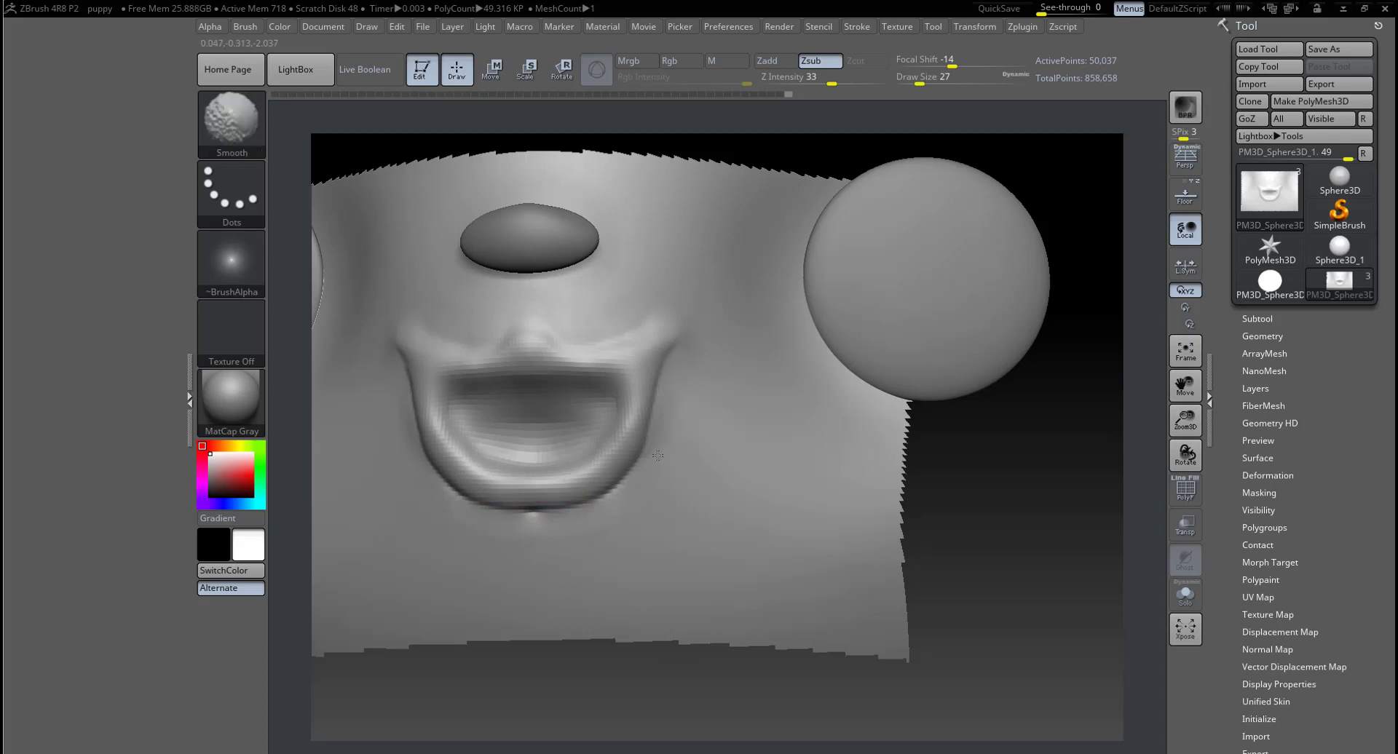
{"action": "left_click_drag", "start_coordinate": [982, 459], "coordinate": [987, 485]}
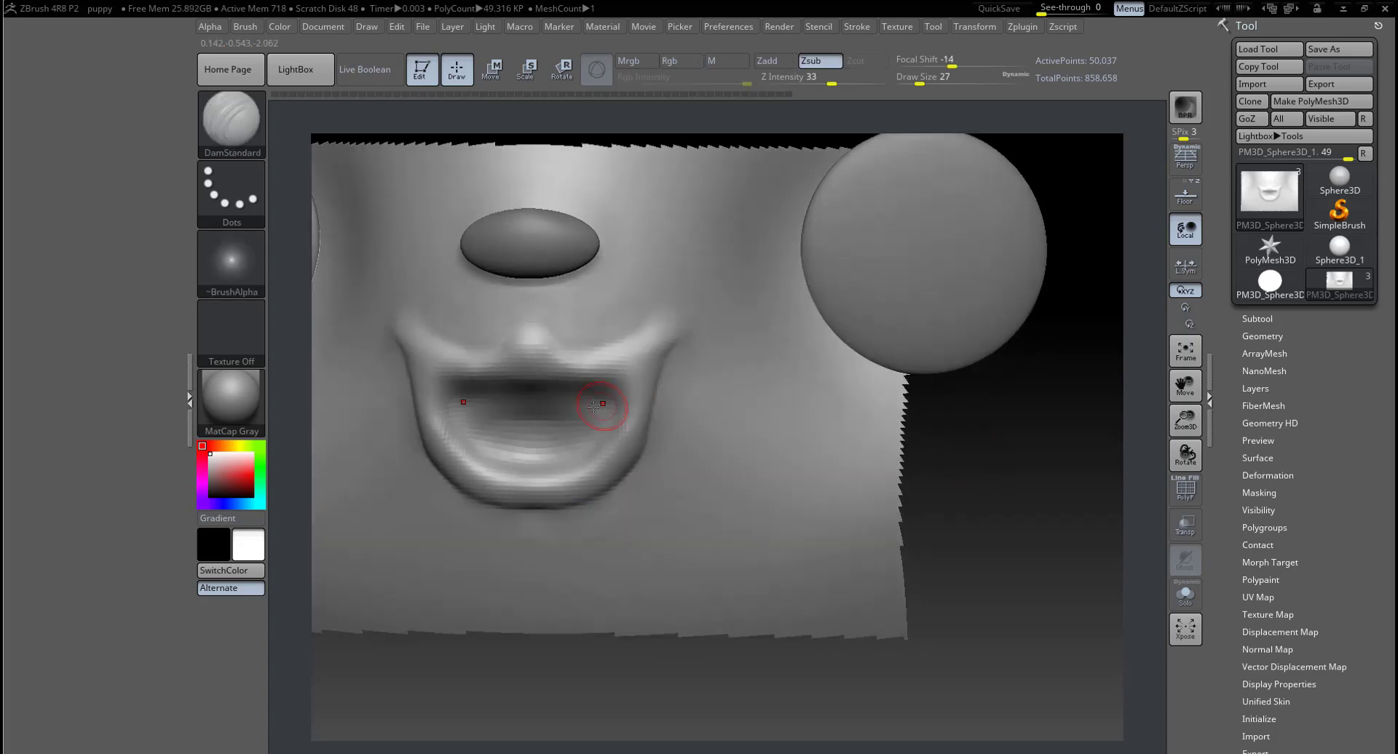
{"action": "left_click_drag", "start_coordinate": [457, 413], "coordinate": [455, 410]}
{"action": "left_click_drag", "start_coordinate": [939, 466], "coordinate": [994, 399]}
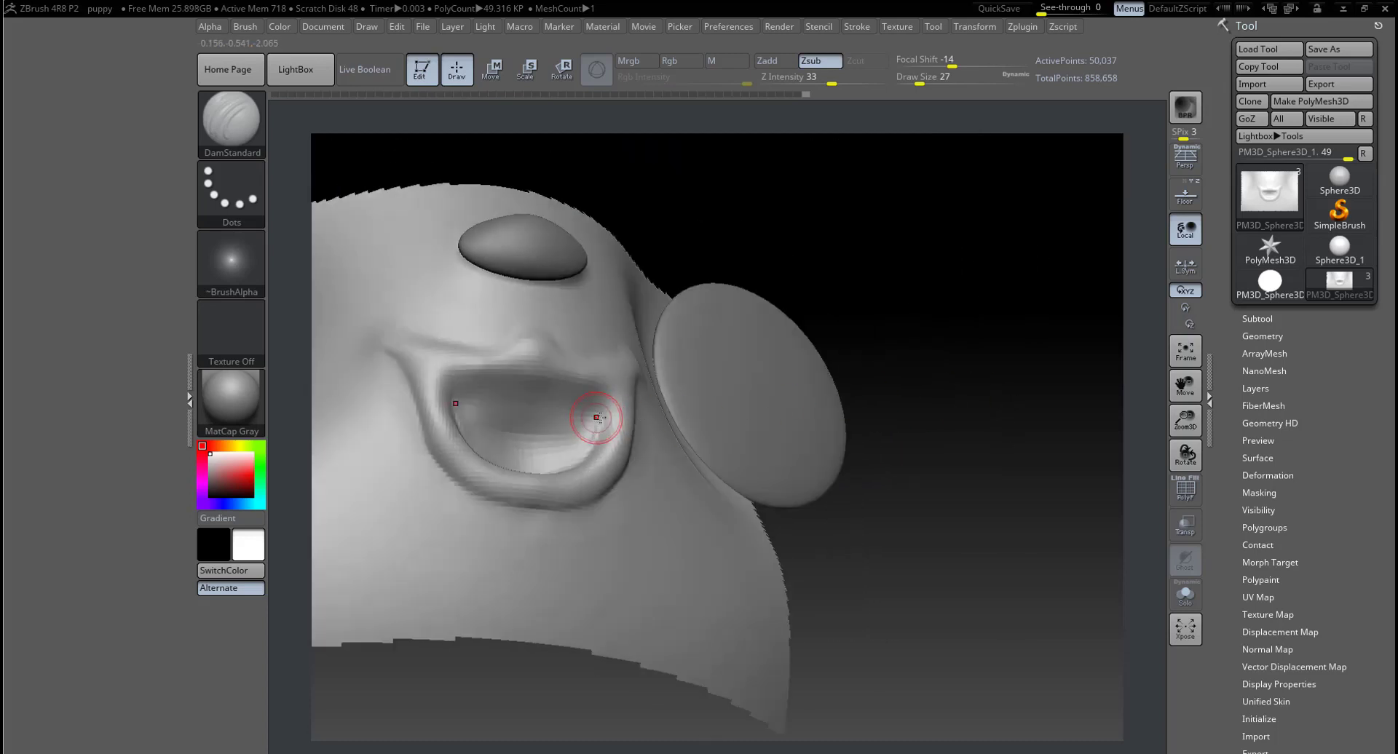
{"action": "mouse_move", "coordinate": [596, 417]}
{"action": "left_mouse_down"}
{"action": "mouse_move", "coordinate": [609, 413]}
{"action": "mouse_move", "coordinate": [549, 391]}
{"action": "left_mouse_up"}
{"action": "key", "text": "shift"}
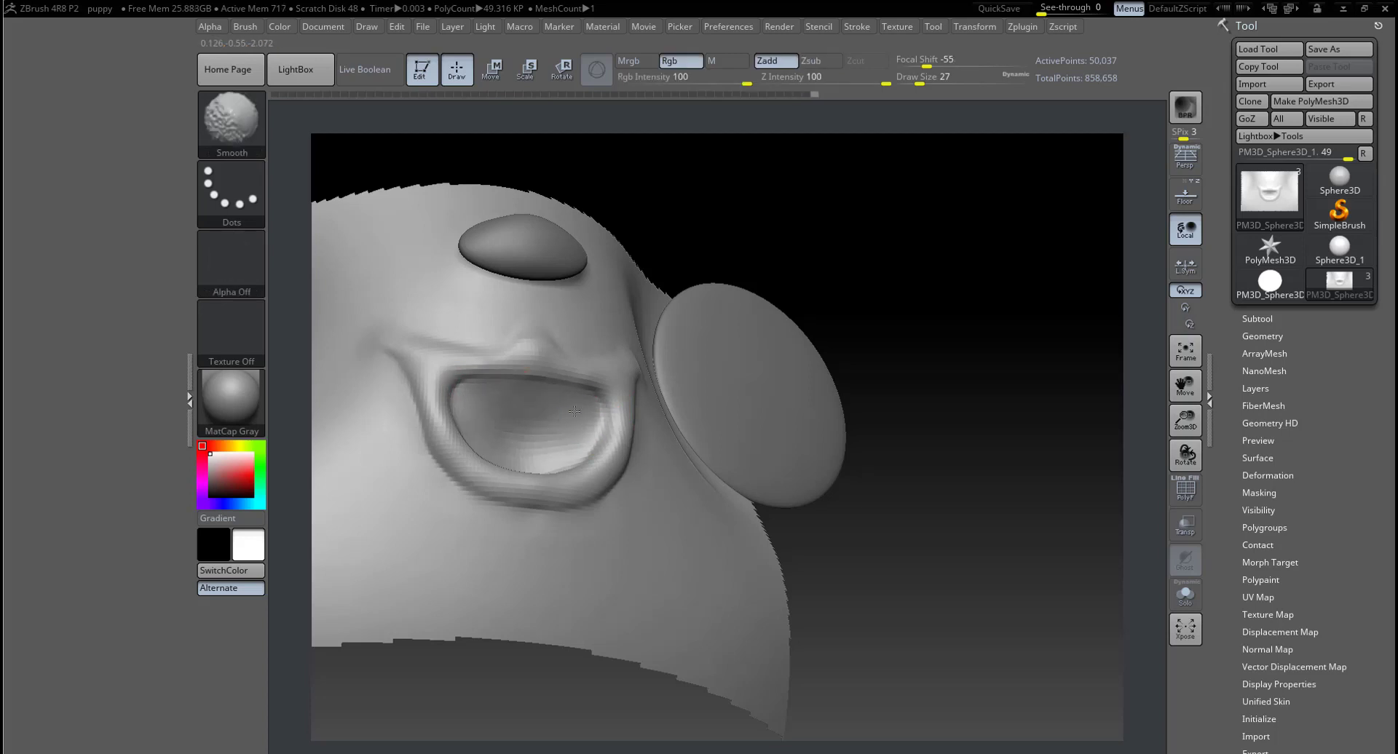
{"action": "left_click_drag", "start_coordinate": [960, 391], "coordinate": [586, 383], "text": "shift"}
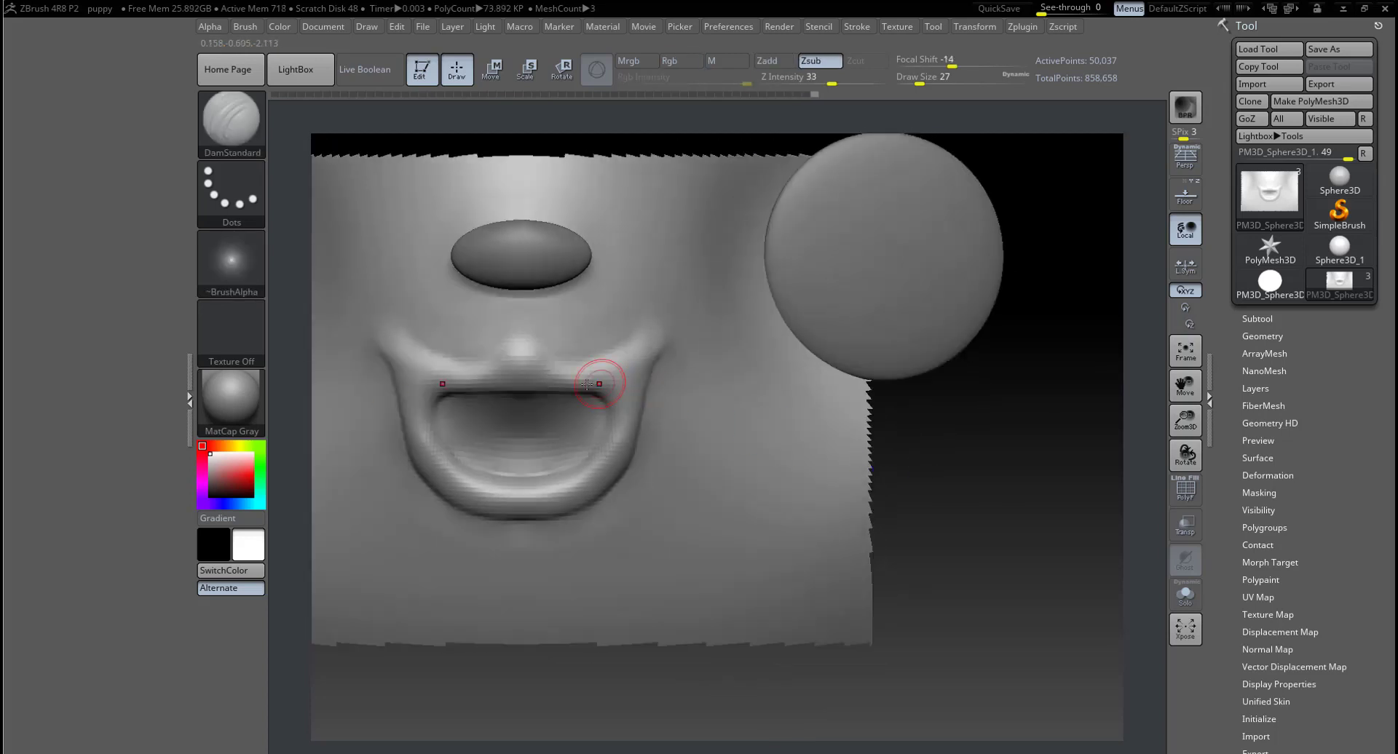
Step: Add Clay brush volume along the upper lip and mouth corners, then zoom out to the patch
{"action": "key", "text": "b"}
{"action": "key", "text": "c"}
{"action": "key", "text": "l"}
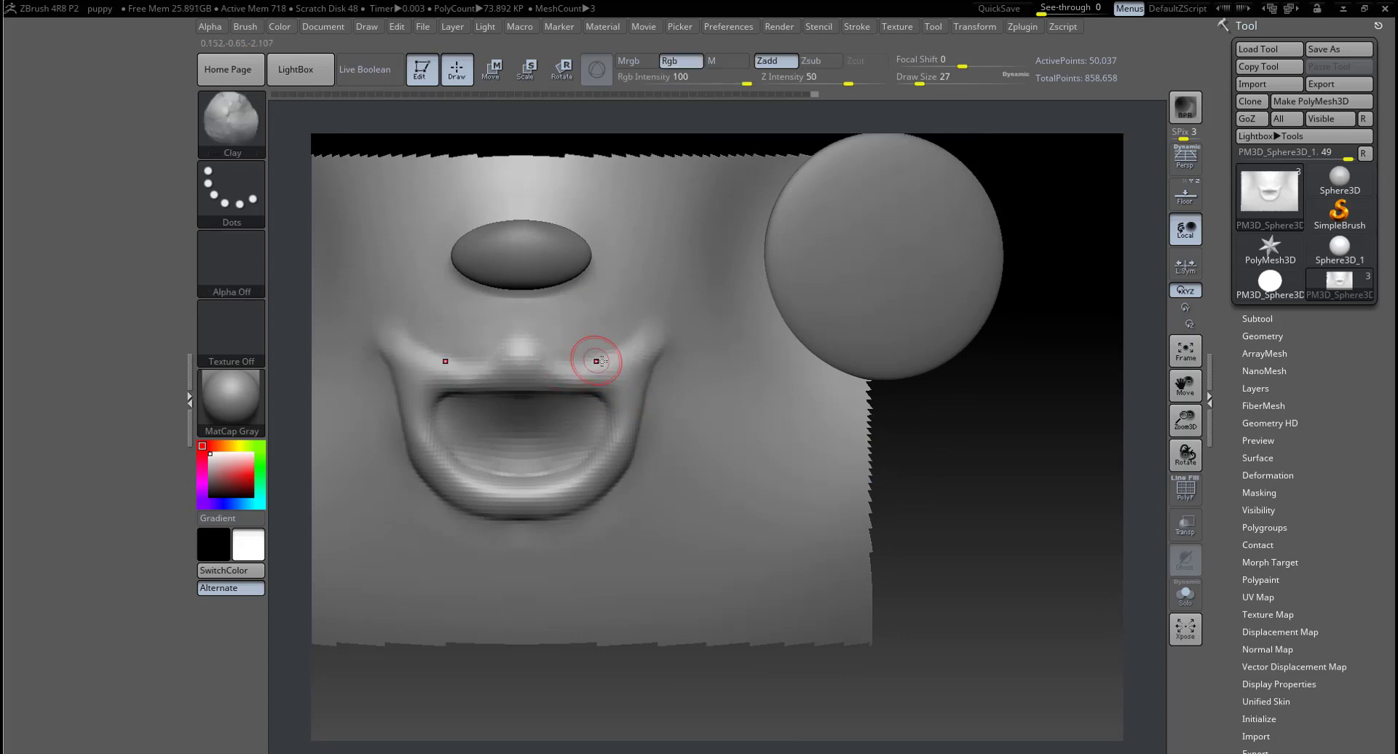
{"action": "left_click_drag", "start_coordinate": [588, 375], "coordinate": [618, 365]}
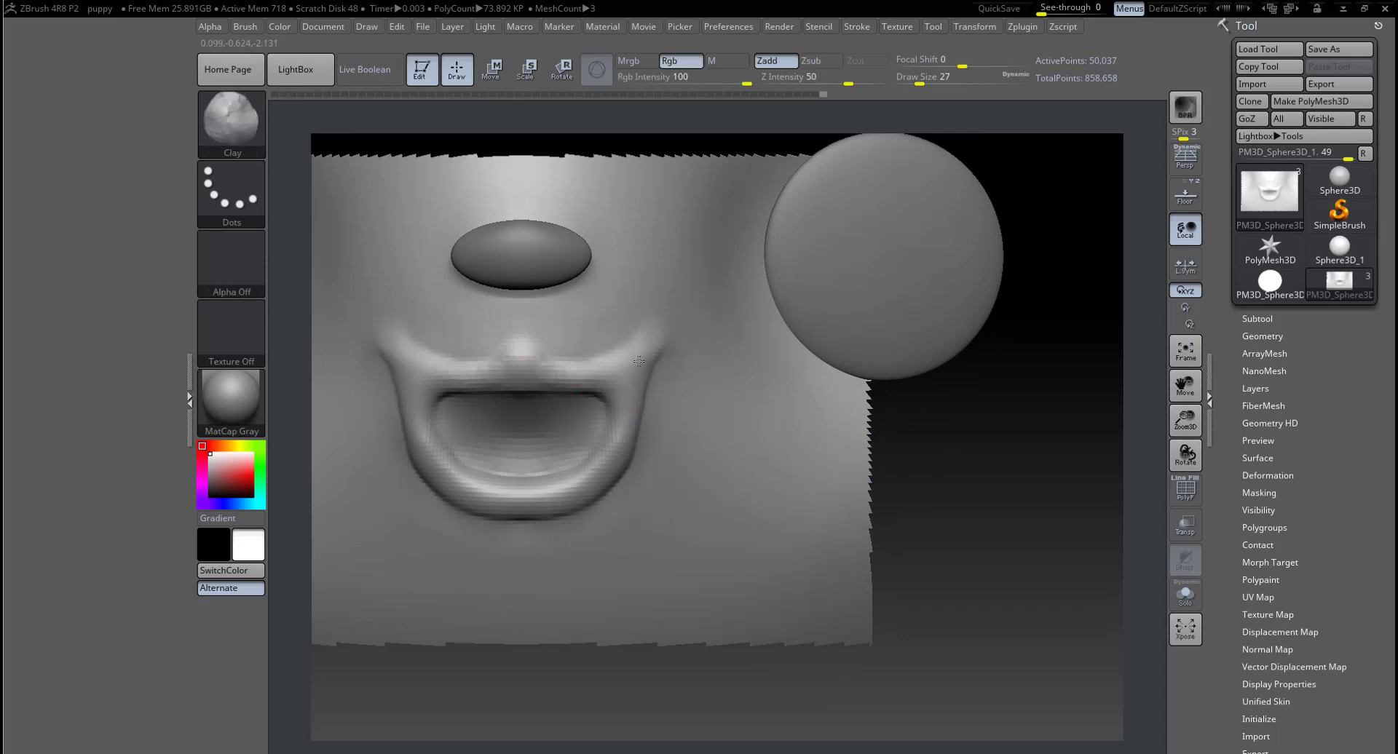
{"action": "left_click_drag", "start_coordinate": [524, 360], "coordinate": [570, 370]}
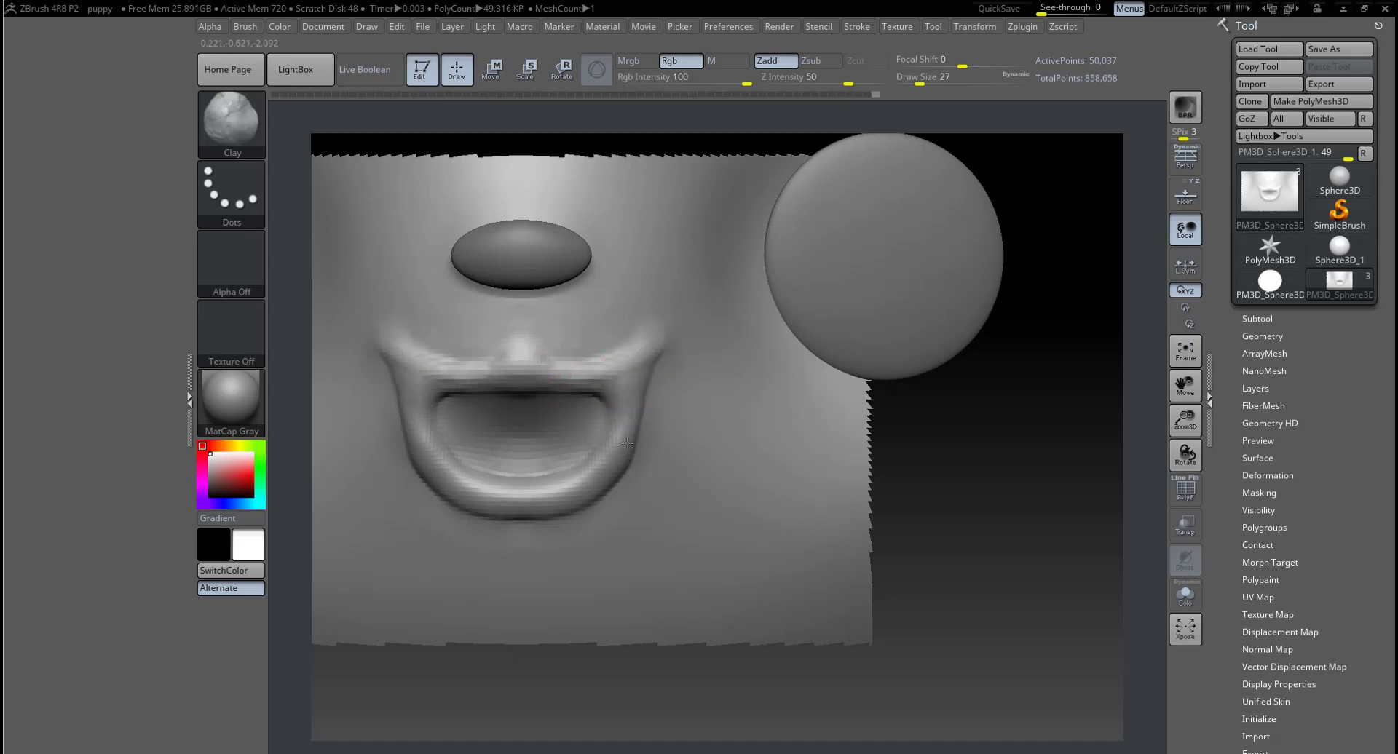
{"action": "mouse_move", "coordinate": [627, 443]}
{"action": "left_mouse_down"}
{"action": "mouse_move", "coordinate": [630, 397]}
{"action": "mouse_move", "coordinate": [630, 425]}
{"action": "left_mouse_up"}
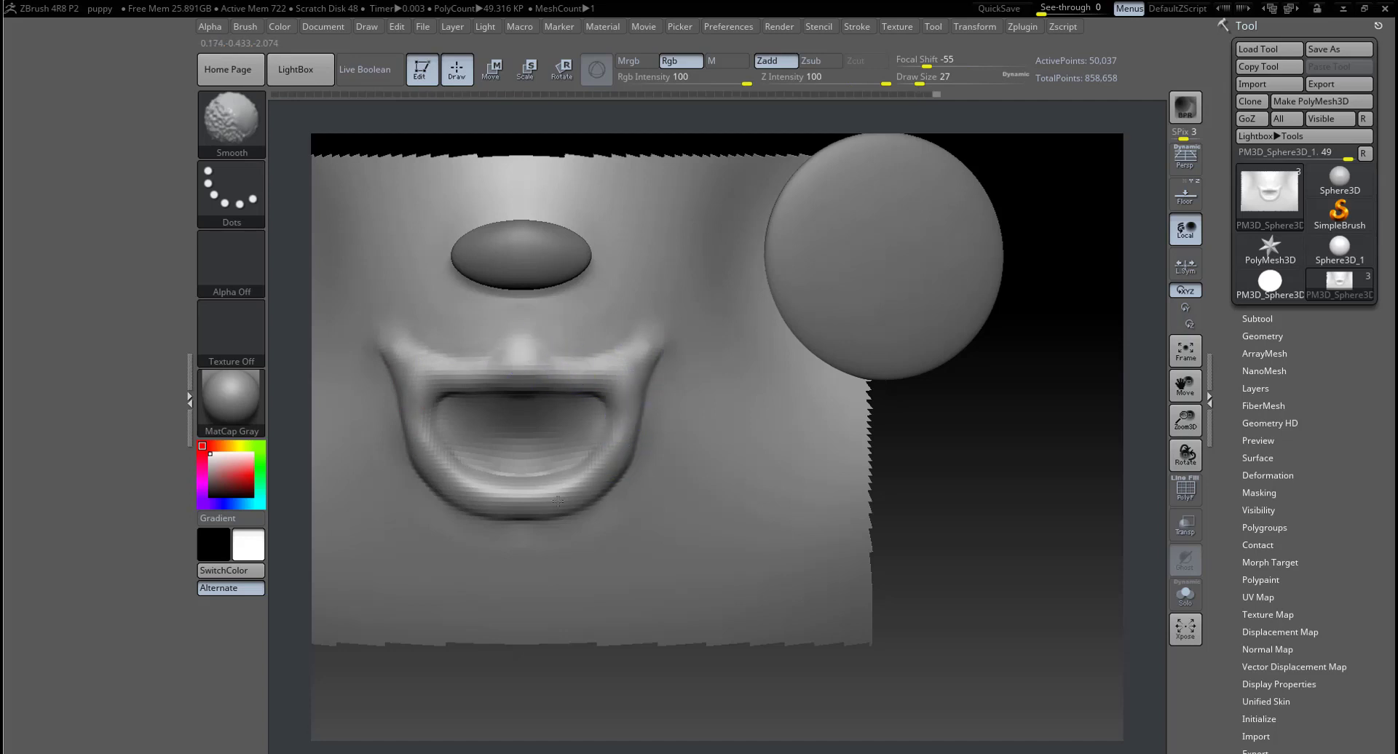
{"action": "left_click_drag", "start_coordinate": [976, 474], "coordinate": [568, 423], "text": "alt"}
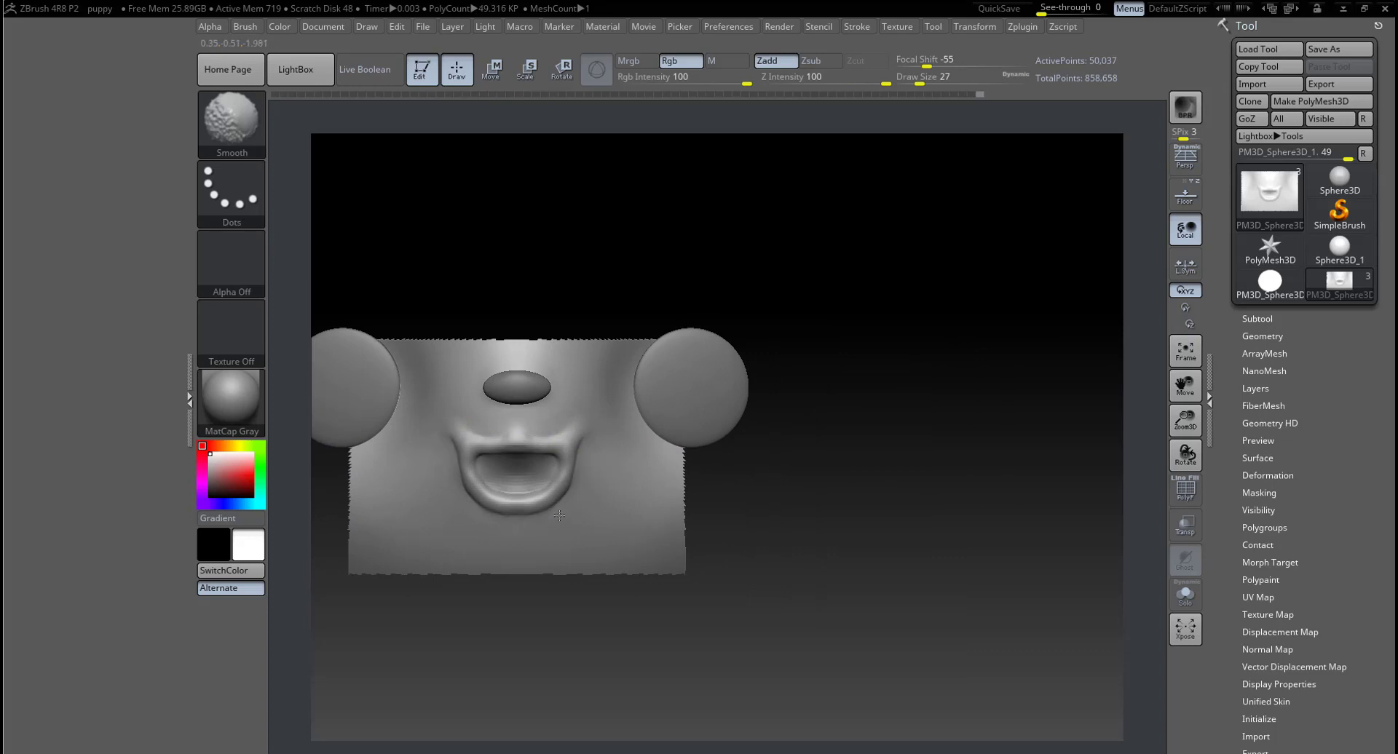
{"action": "mouse_move", "coordinate": [858, 499]}
{"action": "left_mouse_down", "text": "alt"}
{"action": "mouse_move", "coordinate": [805, 493]}
{"action": "mouse_move", "coordinate": [861, 474]}
{"action": "left_mouse_up", "text": "alt"}
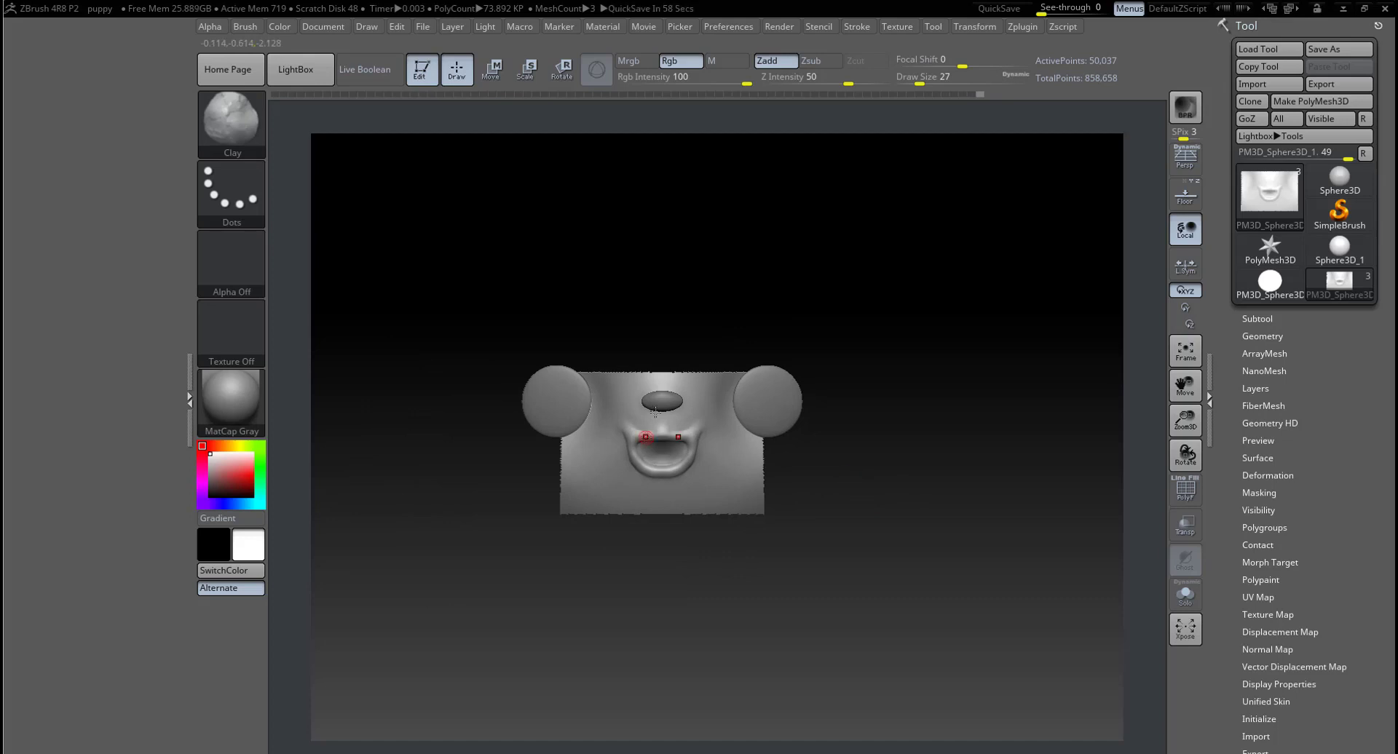
Step: Unhide the rest of the bear so head and body show again
{"action": "key", "text": "ctrl+shift"}
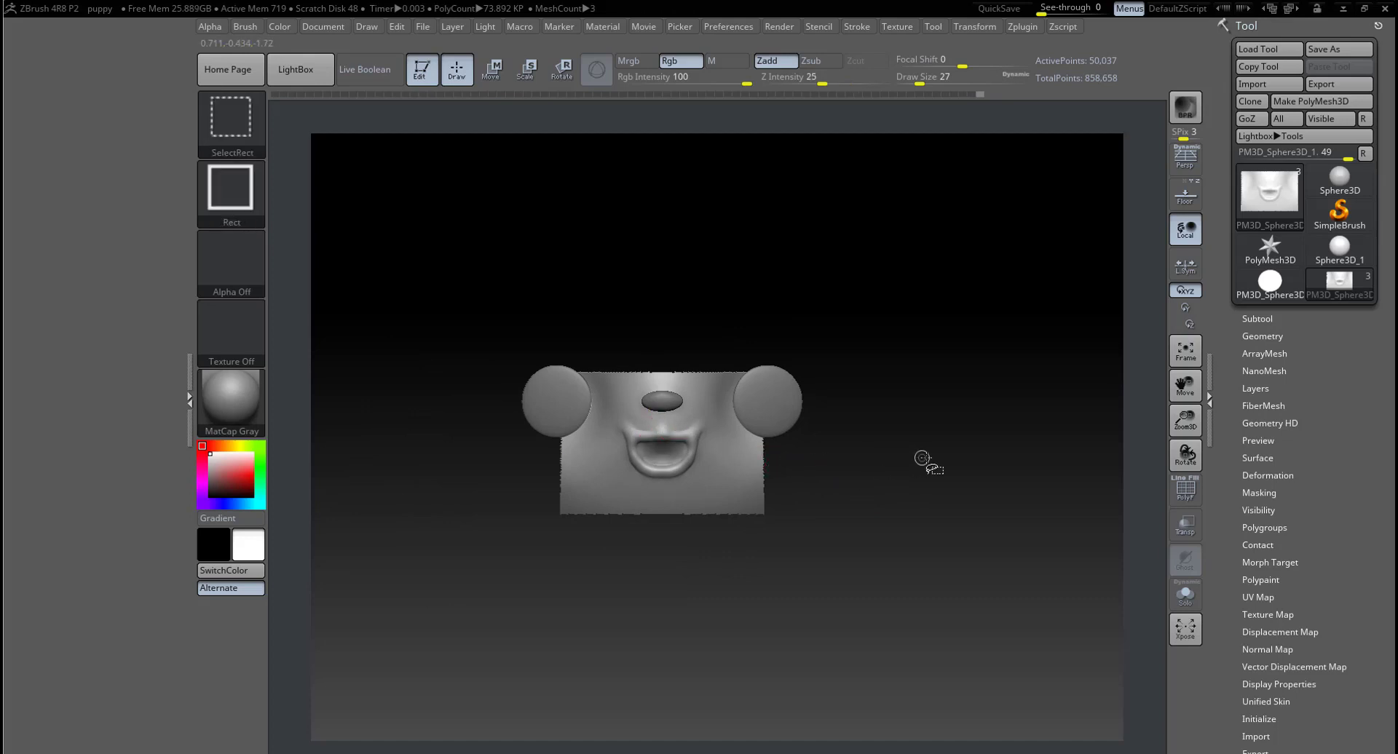
{"action": "left_click", "coordinate": [922, 458], "text": "ctrl+shift"}
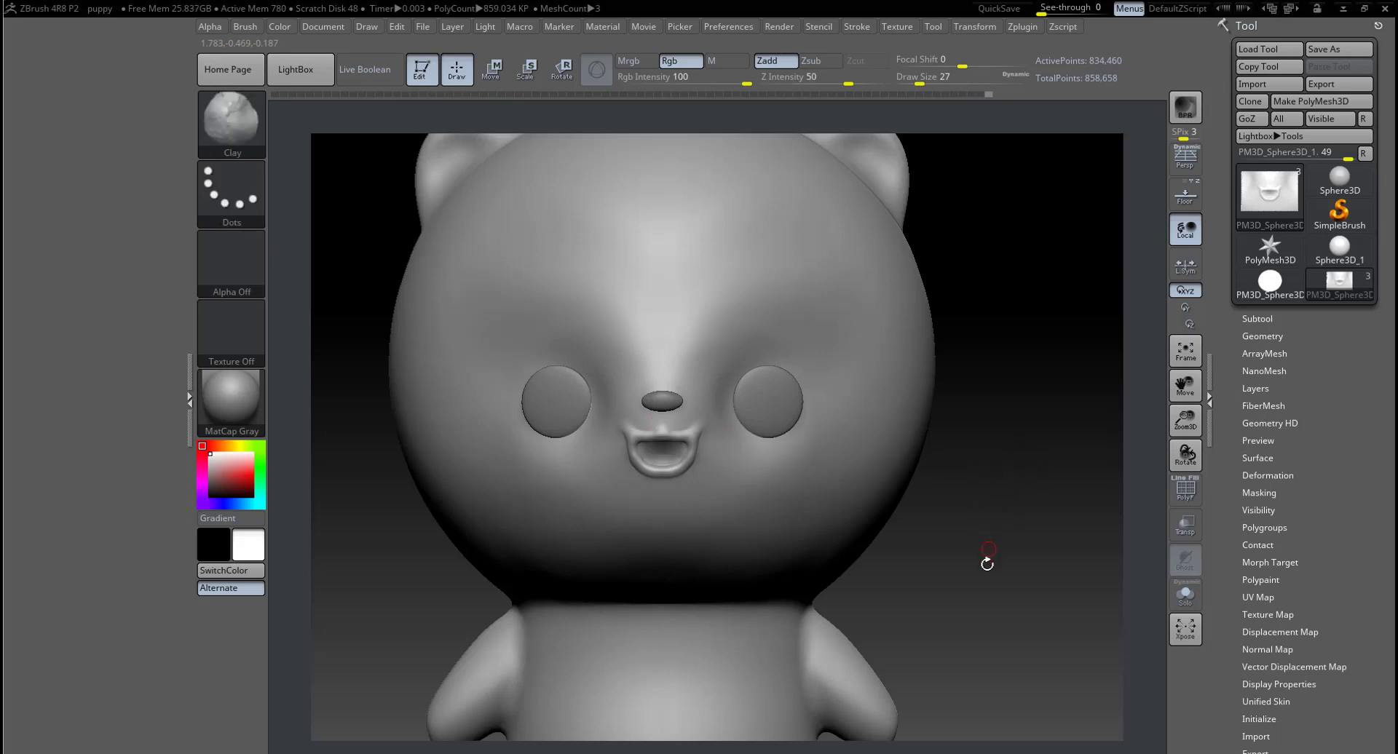
{"action": "left_click_drag", "start_coordinate": [985, 562], "coordinate": [954, 470], "text": "alt"}
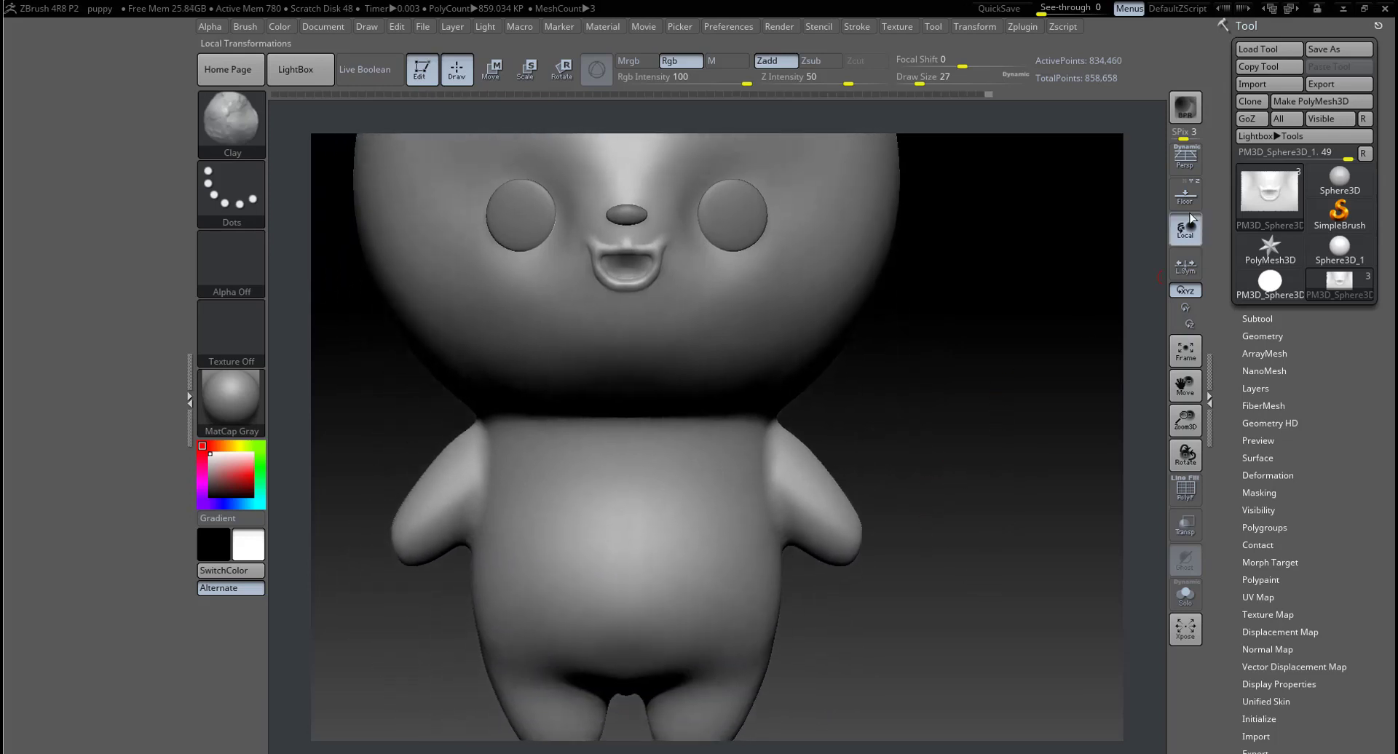
Step: Check the bear with the floor grid on and off, then expand the Subtool list
{"action": "left_click", "coordinate": [1185, 196]}
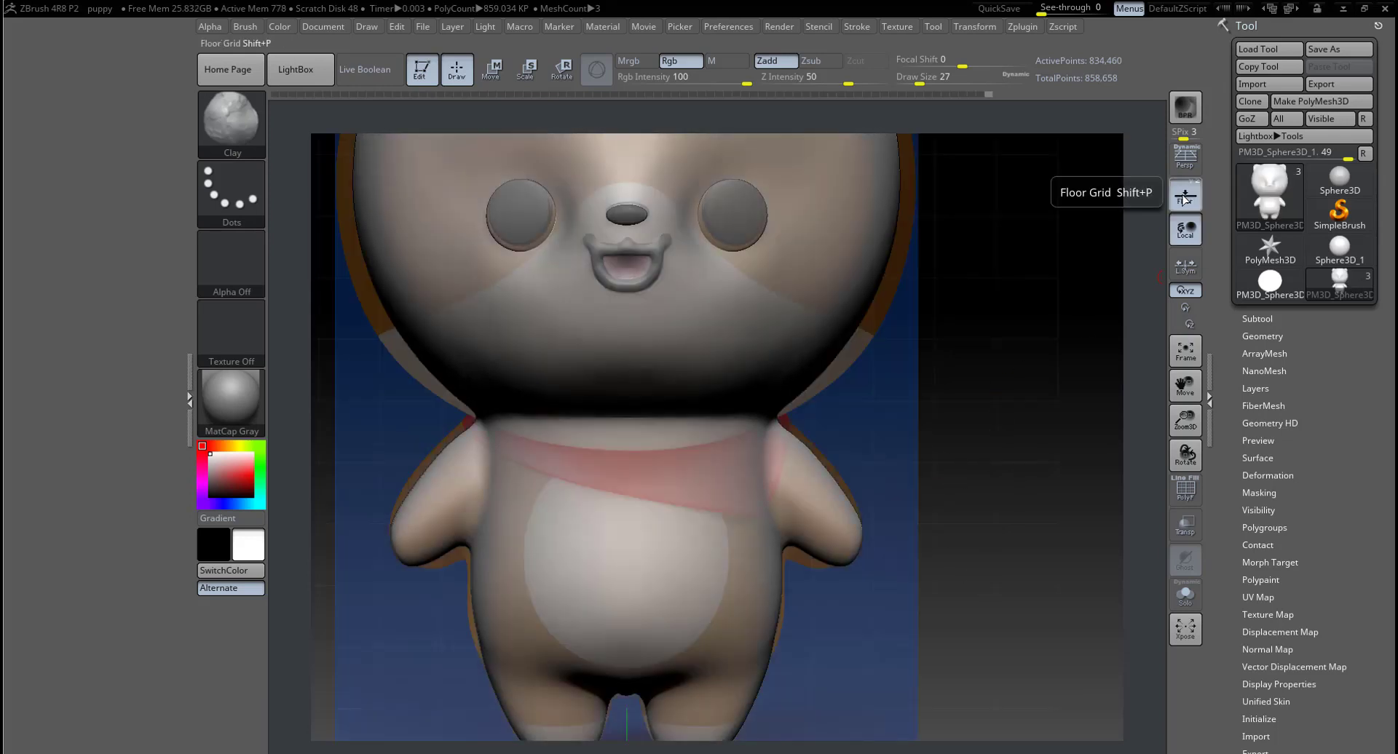
{"action": "mouse_move", "coordinate": [1018, 468]}
{"action": "left_mouse_down"}
{"action": "mouse_move", "coordinate": [956, 511]}
{"action": "mouse_move", "coordinate": [768, 483]}
{"action": "left_mouse_up"}
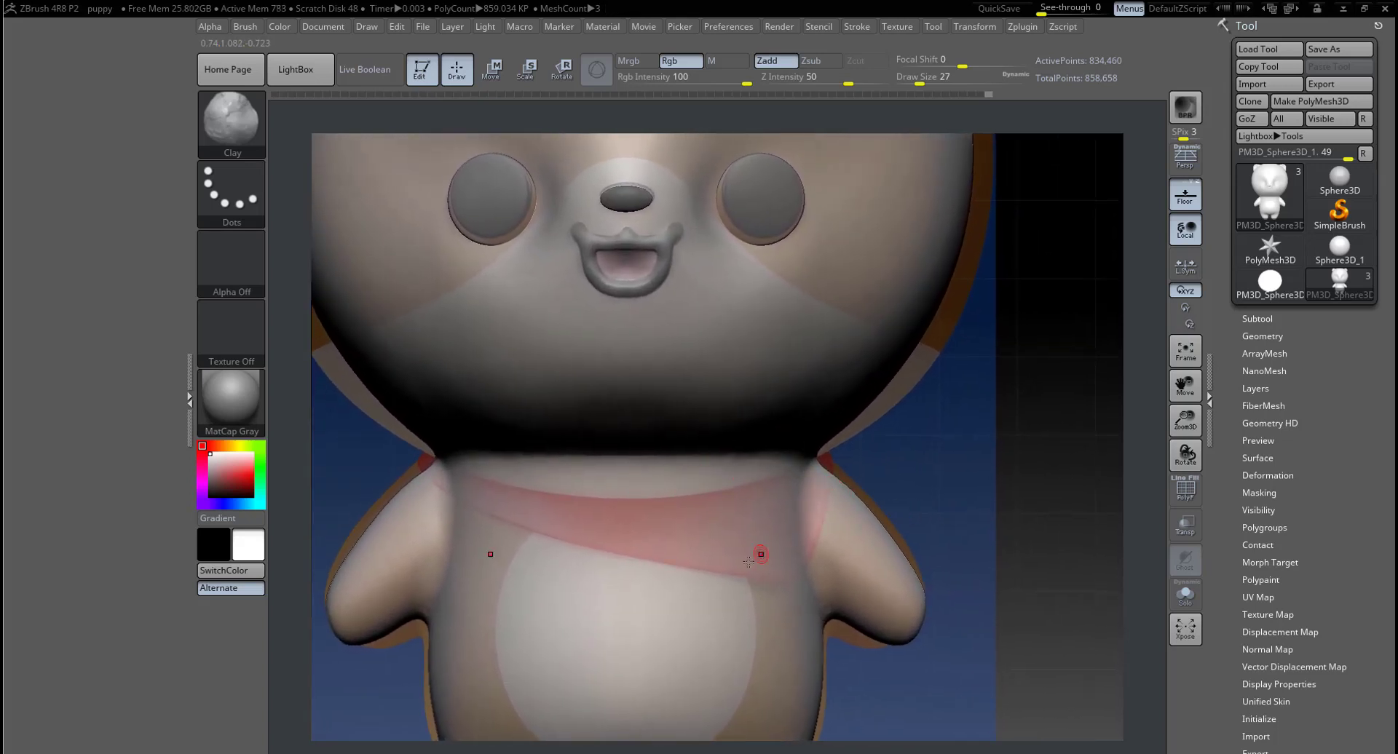
{"action": "mouse_move", "coordinate": [944, 481]}
{"action": "left_mouse_down"}
{"action": "mouse_move", "coordinate": [925, 492]}
{"action": "mouse_move", "coordinate": [954, 474]}
{"action": "left_mouse_up"}
{"action": "left_click", "coordinate": [1185, 195]}
{"action": "mouse_move", "coordinate": [939, 437]}
{"action": "left_mouse_down"}
{"action": "mouse_move", "coordinate": [965, 489]}
{"action": "mouse_move", "coordinate": [901, 427]}
{"action": "left_mouse_up"}
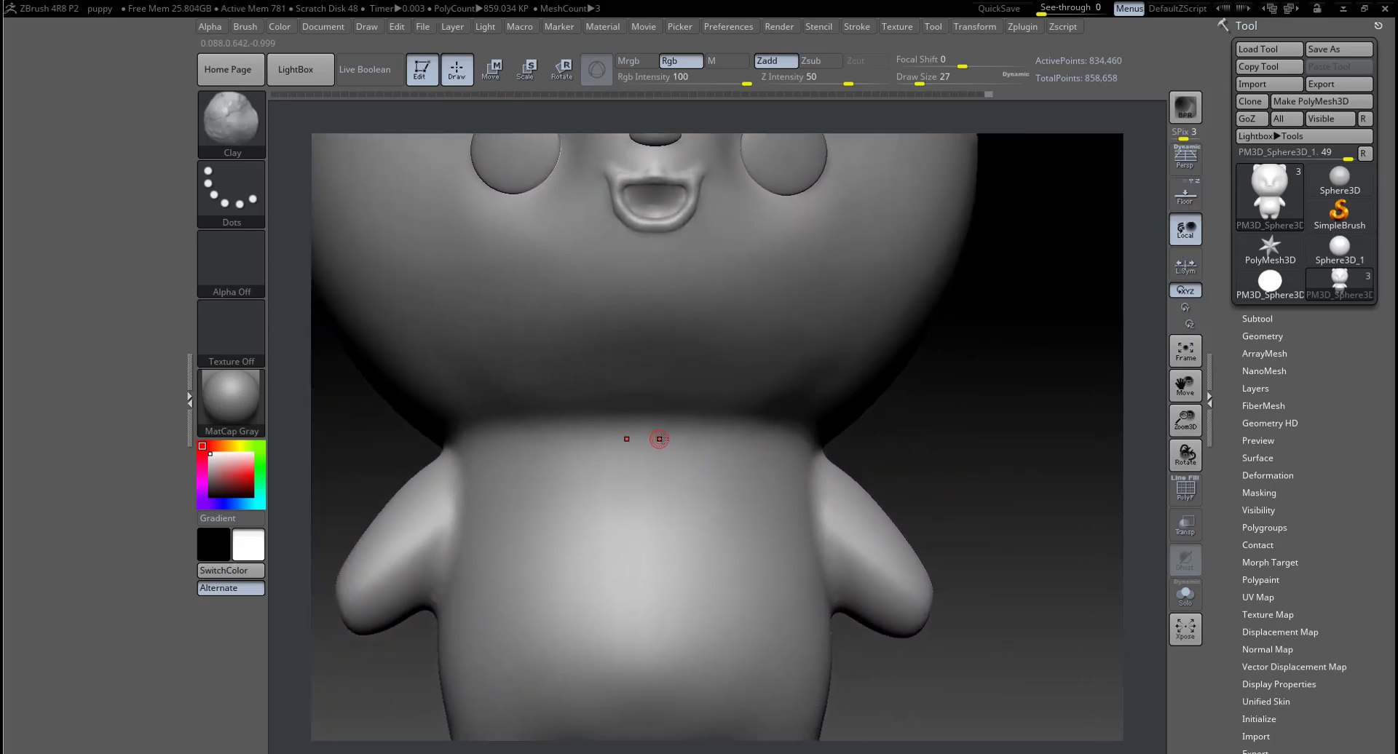
{"action": "left_click", "coordinate": [1257, 318]}
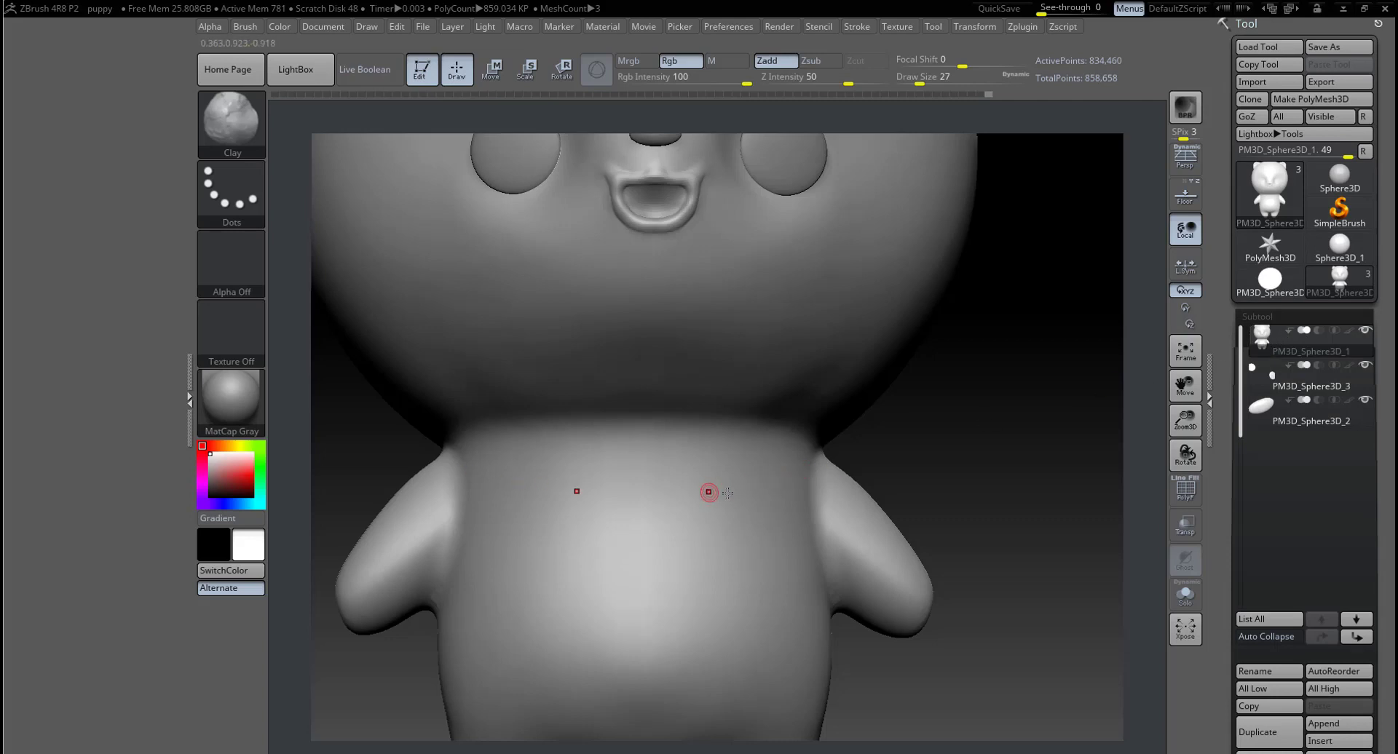
Step: Enlarge the brush size to 101 and mask a band around the top of the neck
{"action": "key", "text": "space"}
{"action": "left_click_drag", "start_coordinate": [655, 478], "coordinate": [688, 480]}
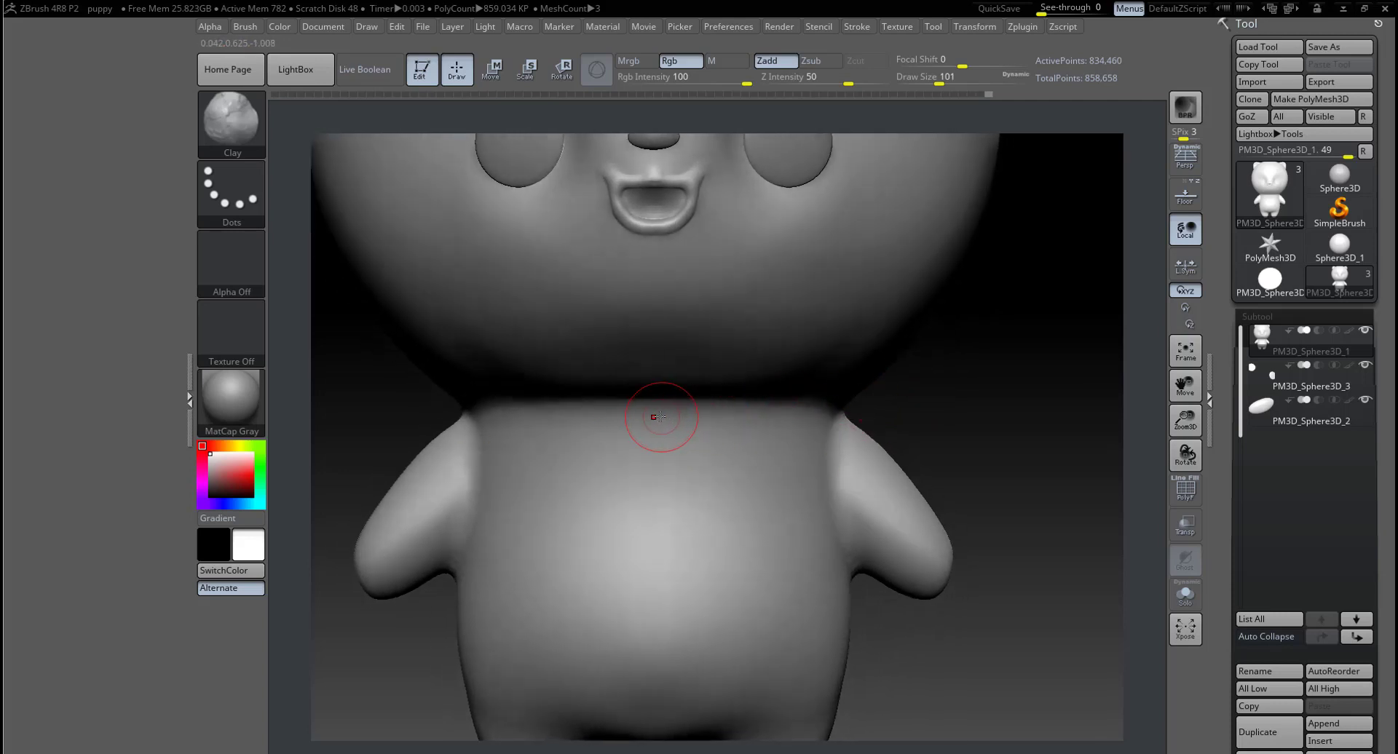
{"action": "mouse_move", "coordinate": [575, 417]}
{"action": "left_mouse_down", "text": "ctrl"}
{"action": "mouse_move", "coordinate": [743, 414]}
{"action": "mouse_move", "coordinate": [498, 416]}
{"action": "left_mouse_up", "text": "ctrl"}
{"action": "mouse_move", "coordinate": [896, 407]}
{"action": "left_mouse_down"}
{"action": "mouse_move", "coordinate": [791, 416]}
{"action": "mouse_move", "coordinate": [956, 424]}
{"action": "left_mouse_up"}
{"action": "key", "text": "space"}
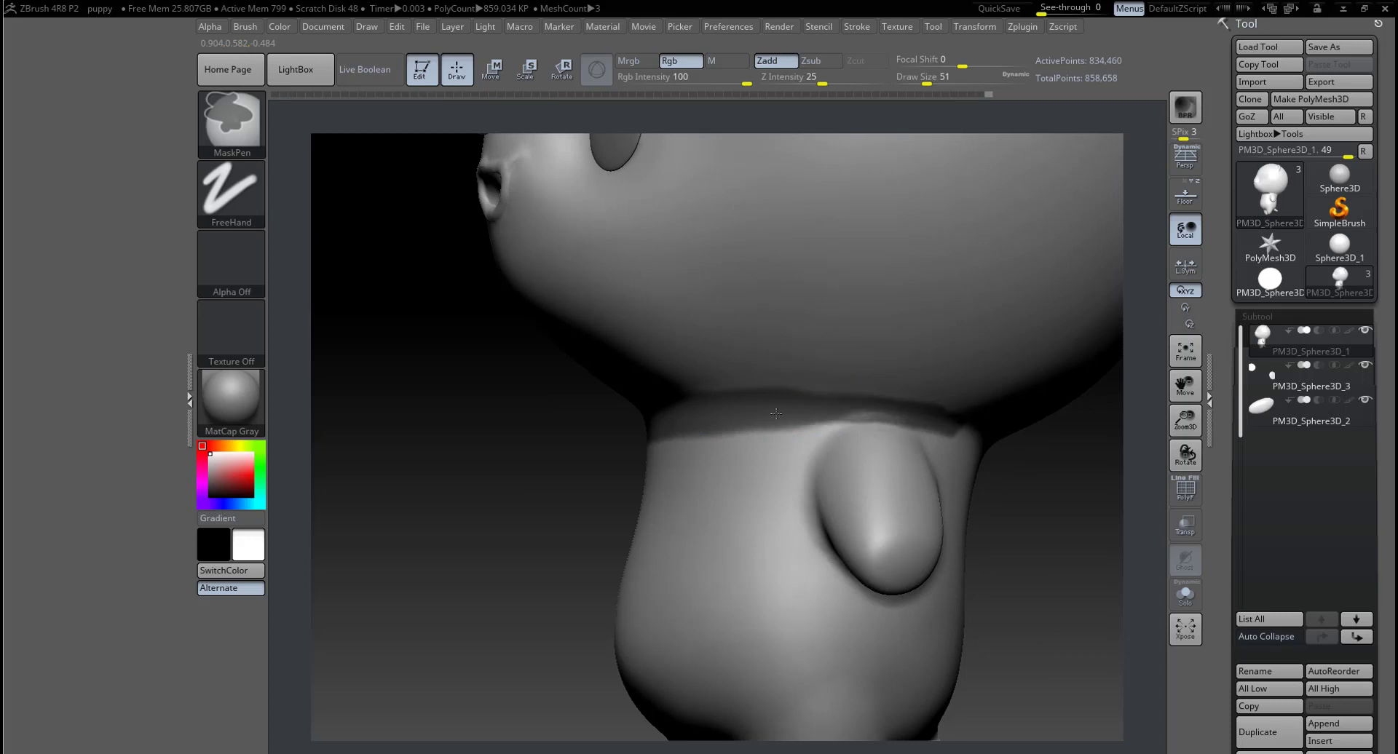
{"action": "left_click_drag", "start_coordinate": [1019, 473], "coordinate": [500, 391]}
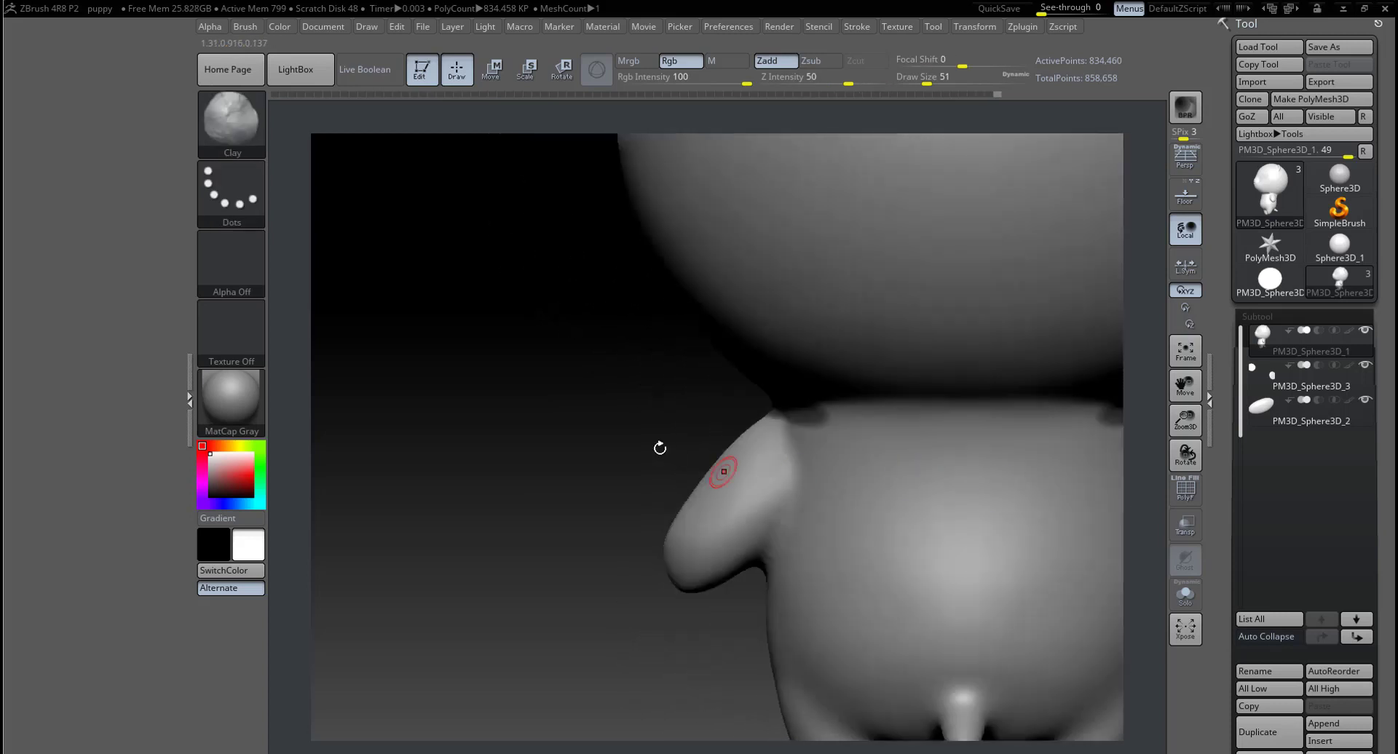
{"action": "left_click_drag", "start_coordinate": [640, 408], "coordinate": [894, 410], "text": "ctrl"}
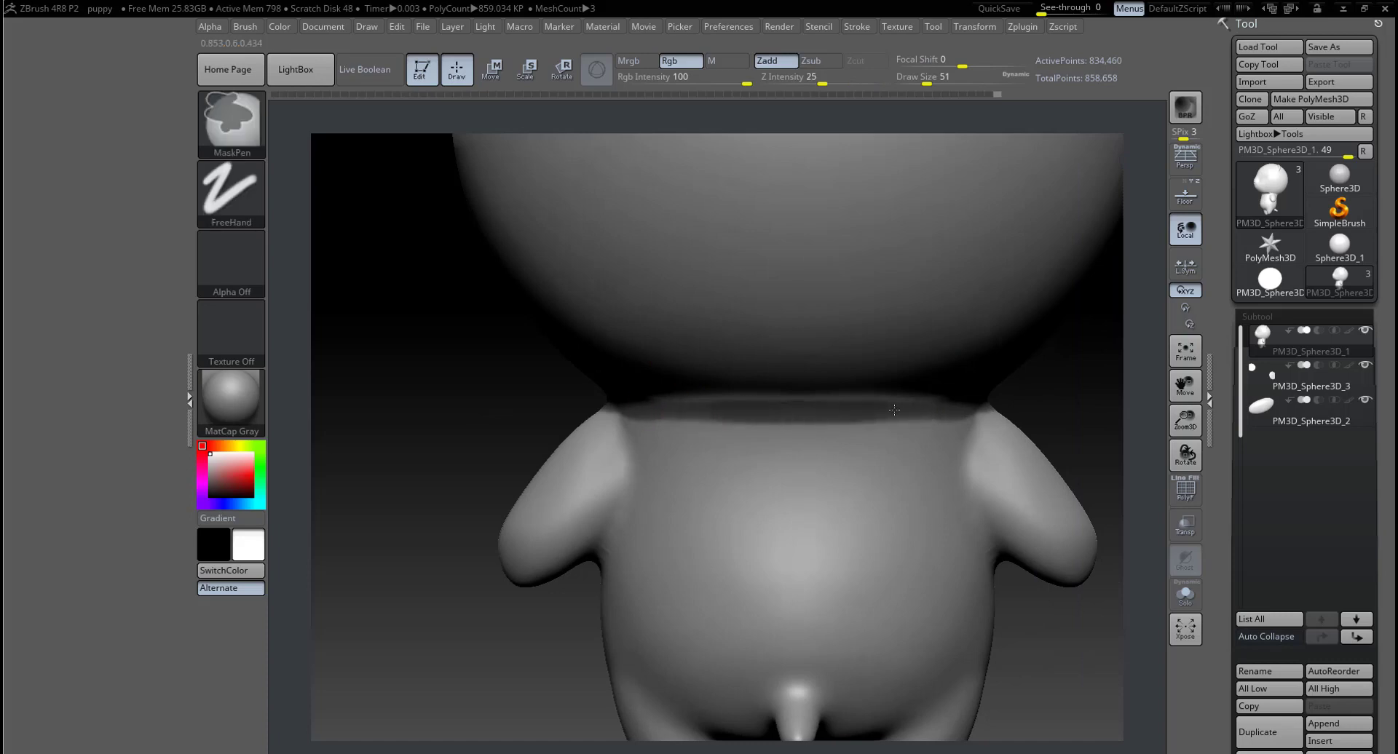
Step: Apply the SkinShade4 material and extend the mask band along the neck
{"action": "key", "text": "m"}
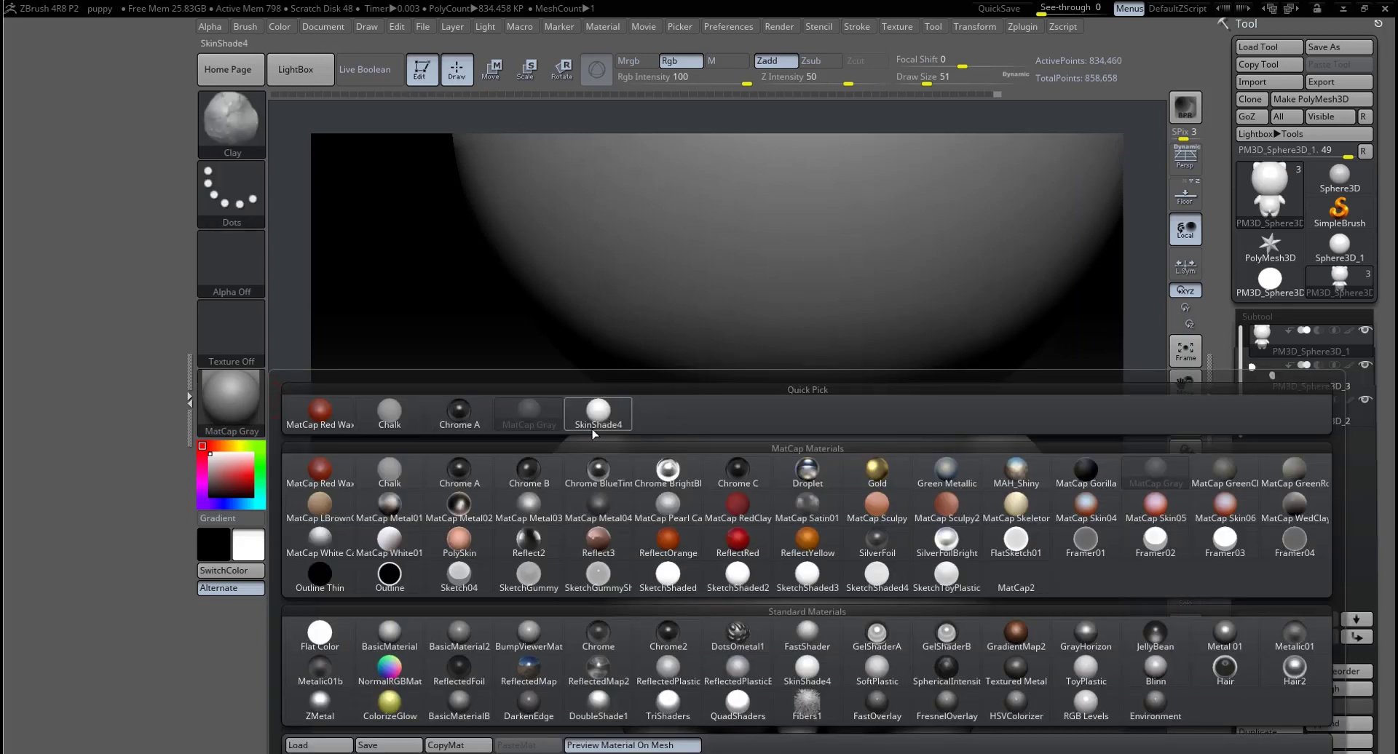
{"action": "left_click", "coordinate": [594, 421]}
{"action": "left_click_drag", "start_coordinate": [616, 402], "coordinate": [720, 413], "text": "ctrl"}
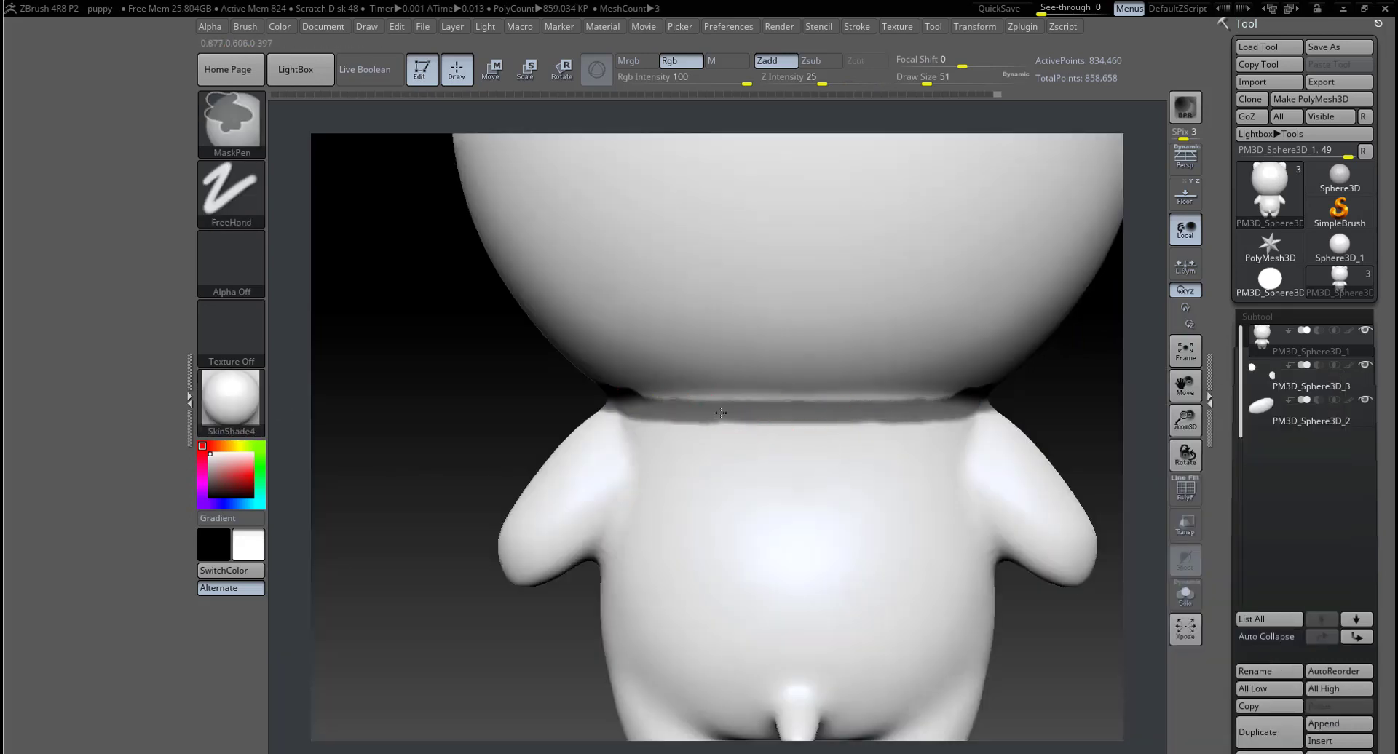
{"action": "left_click_drag", "start_coordinate": [867, 409], "coordinate": [770, 411], "text": "ctrl"}
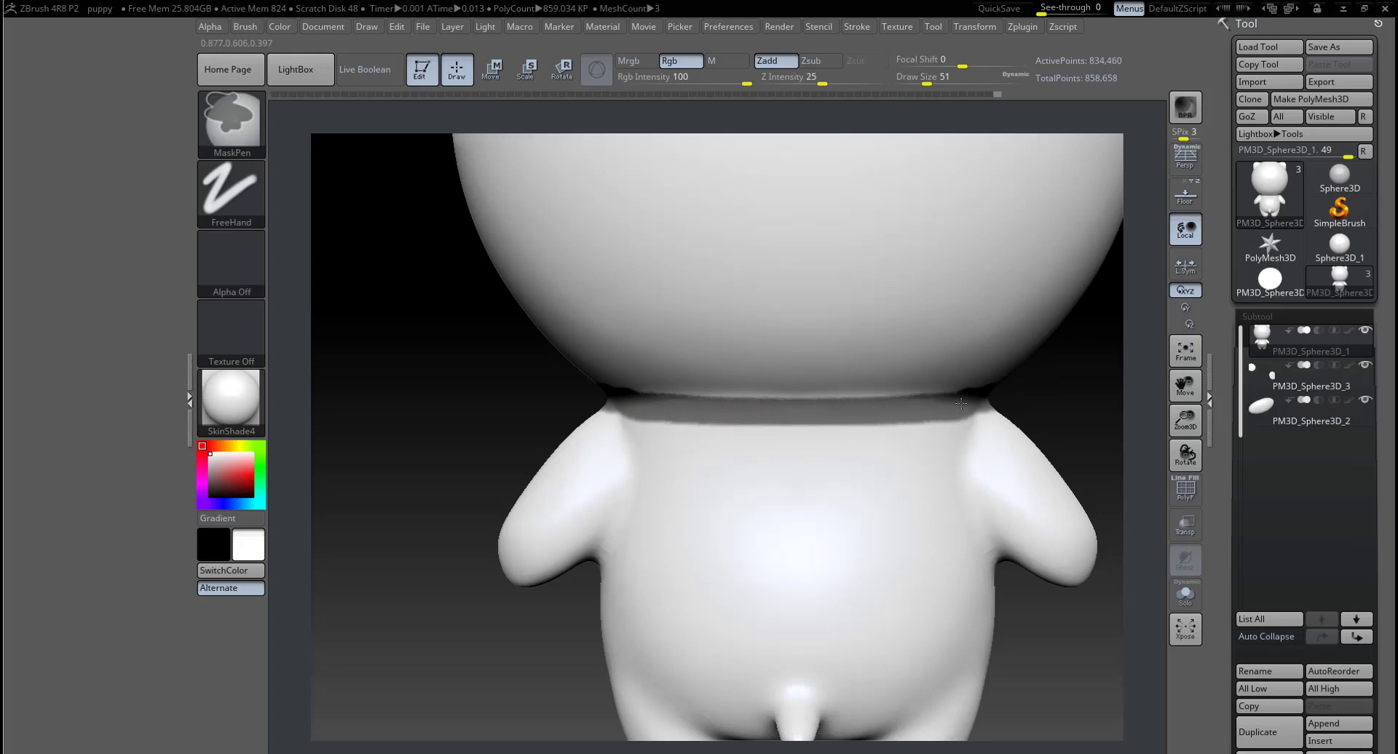
{"action": "mouse_move", "coordinate": [960, 403]}
{"action": "left_mouse_down", "text": "ctrl"}
{"action": "mouse_move", "coordinate": [1060, 408]}
{"action": "mouse_move", "coordinate": [1185, 386]}
{"action": "left_mouse_up", "text": "ctrl"}
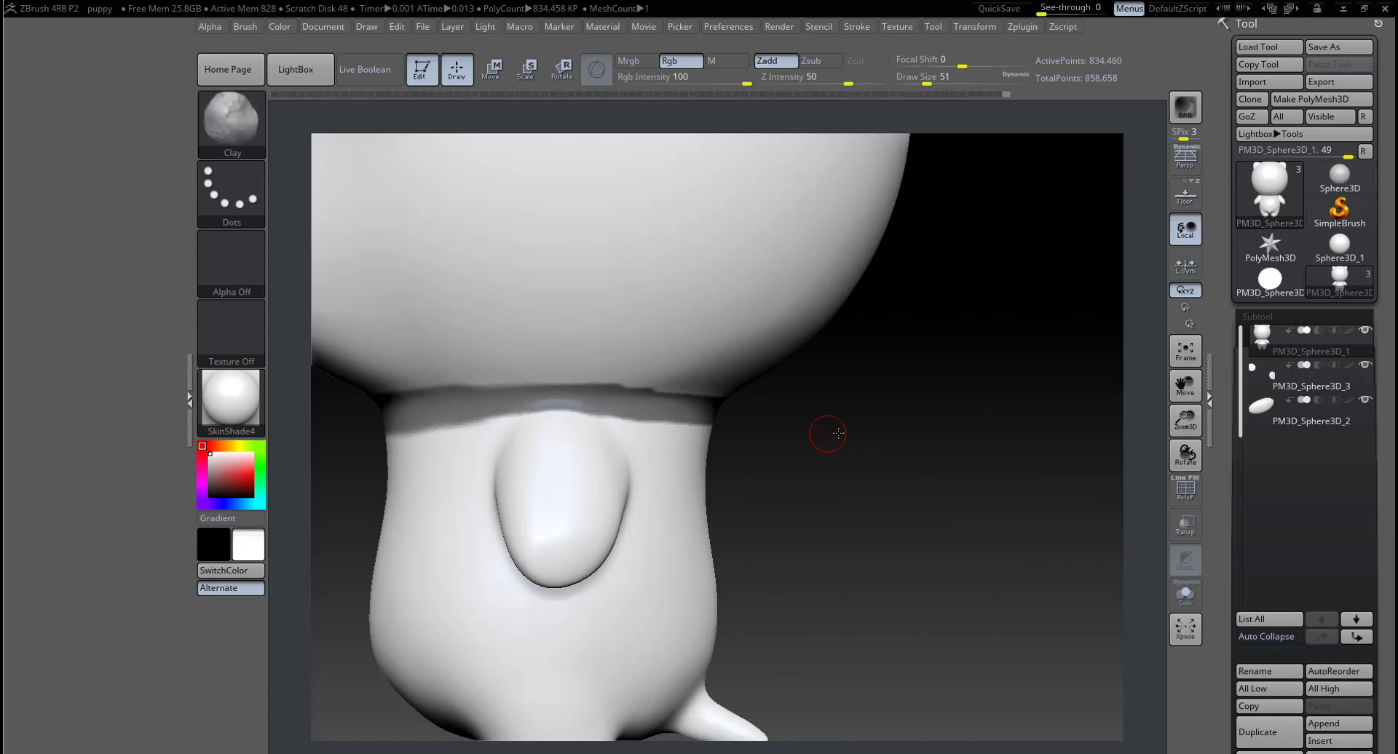
Step: Redraw and then clear the neck mask, and collapse the left tray
{"action": "left_click_drag", "start_coordinate": [838, 433], "coordinate": [739, 390]}
{"action": "left_click_drag", "start_coordinate": [474, 455], "coordinate": [484, 441], "text": "ctrl"}
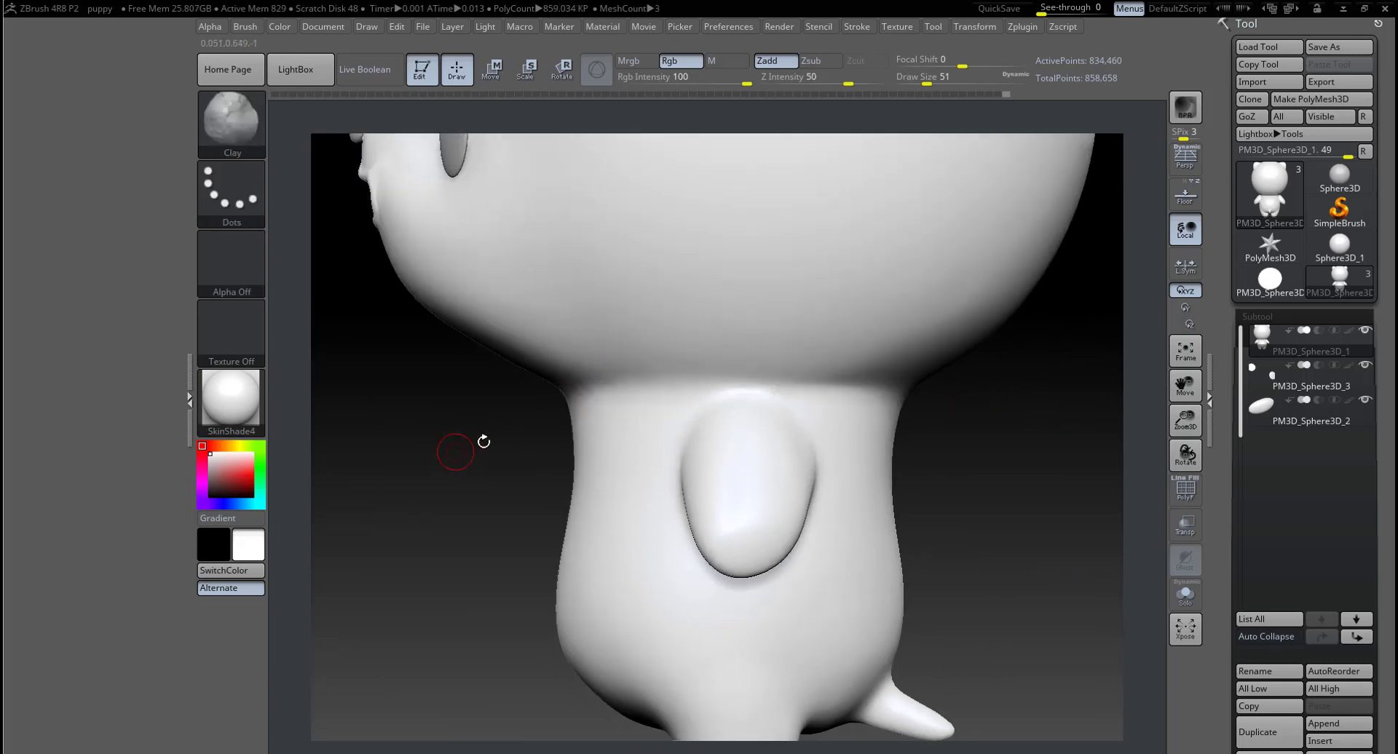
{"action": "left_click_drag", "start_coordinate": [498, 388], "coordinate": [1004, 377], "text": "ctrl"}
{"action": "mouse_move", "coordinate": [1020, 462]}
{"action": "left_mouse_down"}
{"action": "mouse_move", "coordinate": [1070, 428]}
{"action": "mouse_move", "coordinate": [905, 468]}
{"action": "left_mouse_up"}
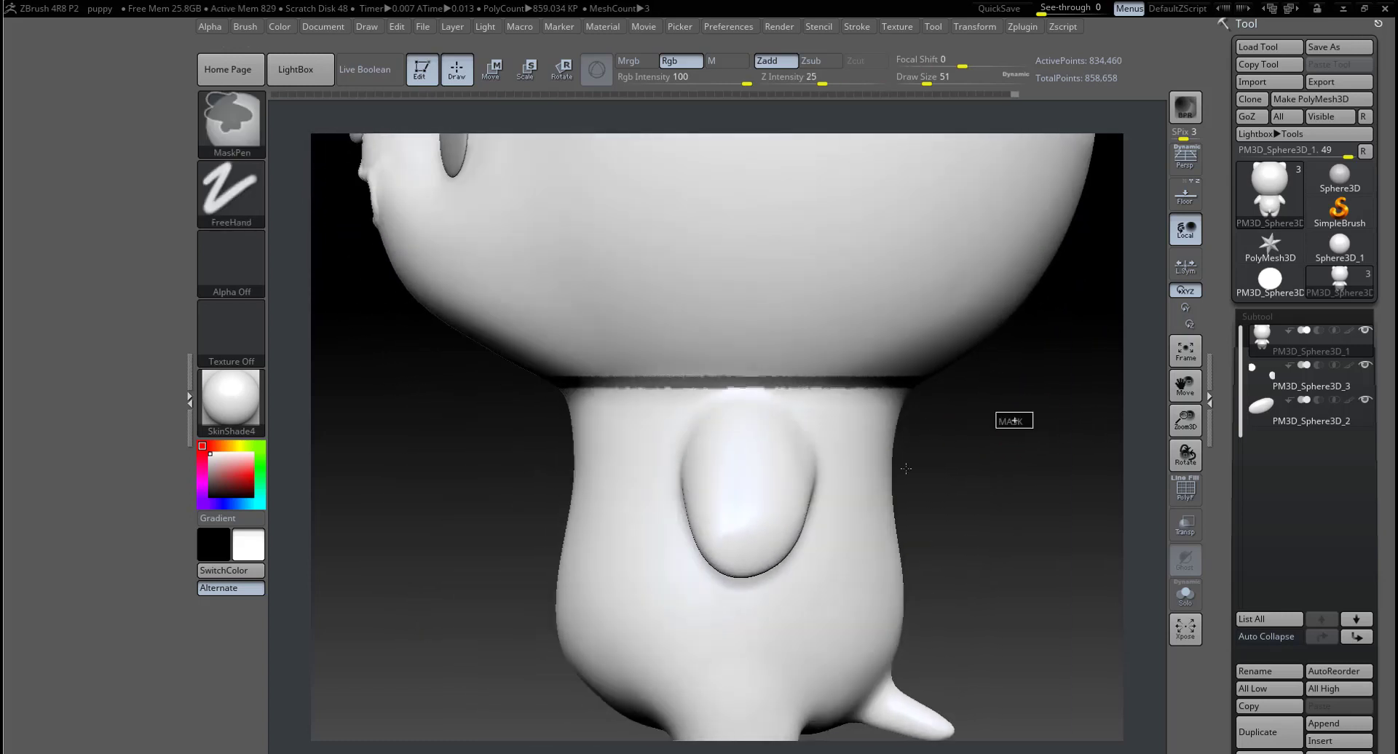
{"action": "left_click", "coordinate": [905, 468], "text": "ctrl"}
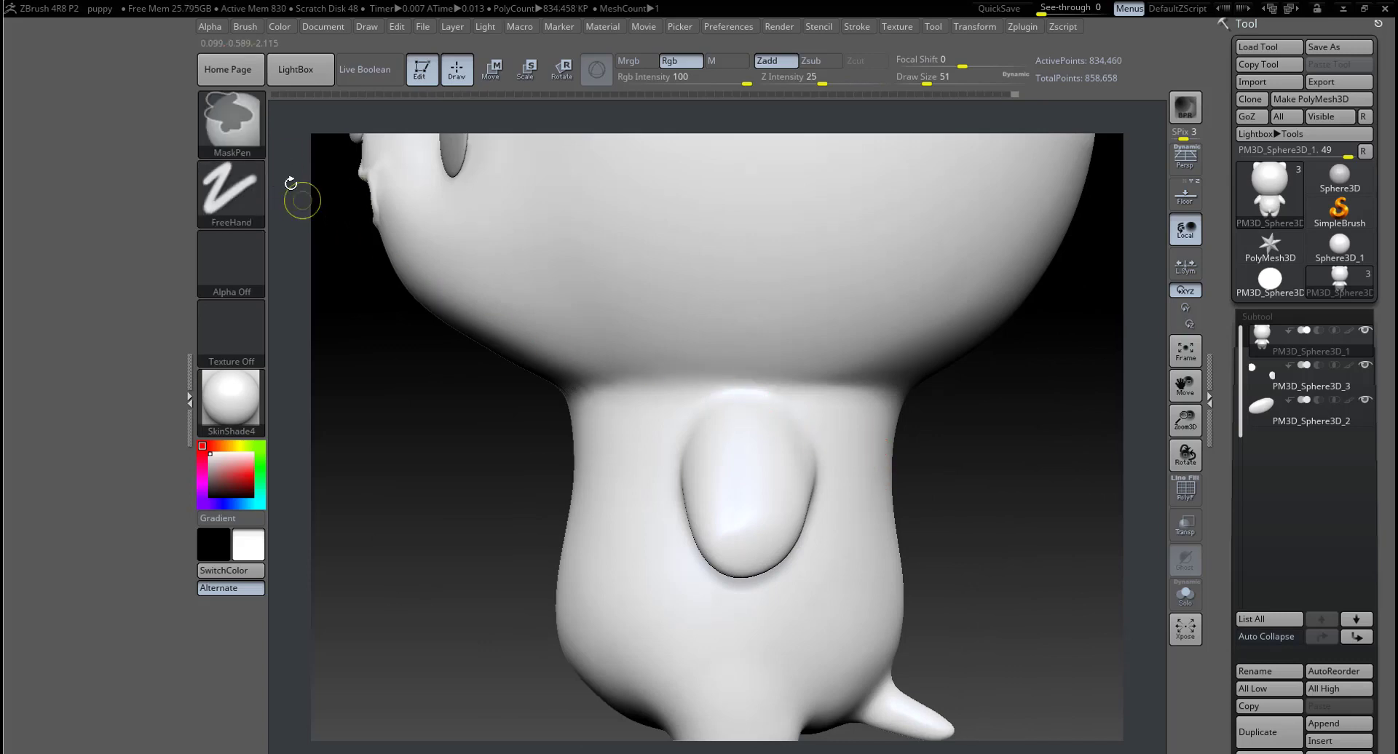
{"action": "left_click", "coordinate": [188, 397]}
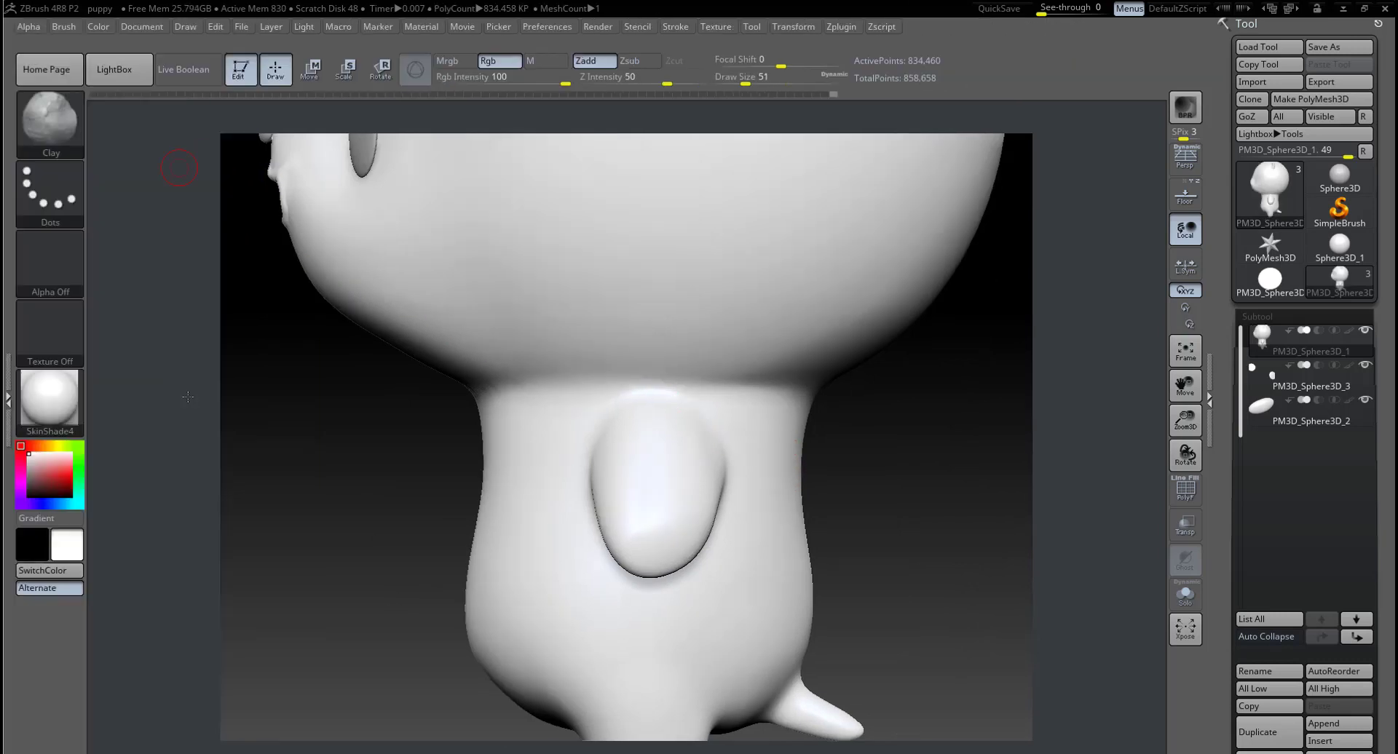
Step: Select the MaskLasso brush and try a straight mask line across the neck
{"action": "left_click", "coordinate": [48, 132]}
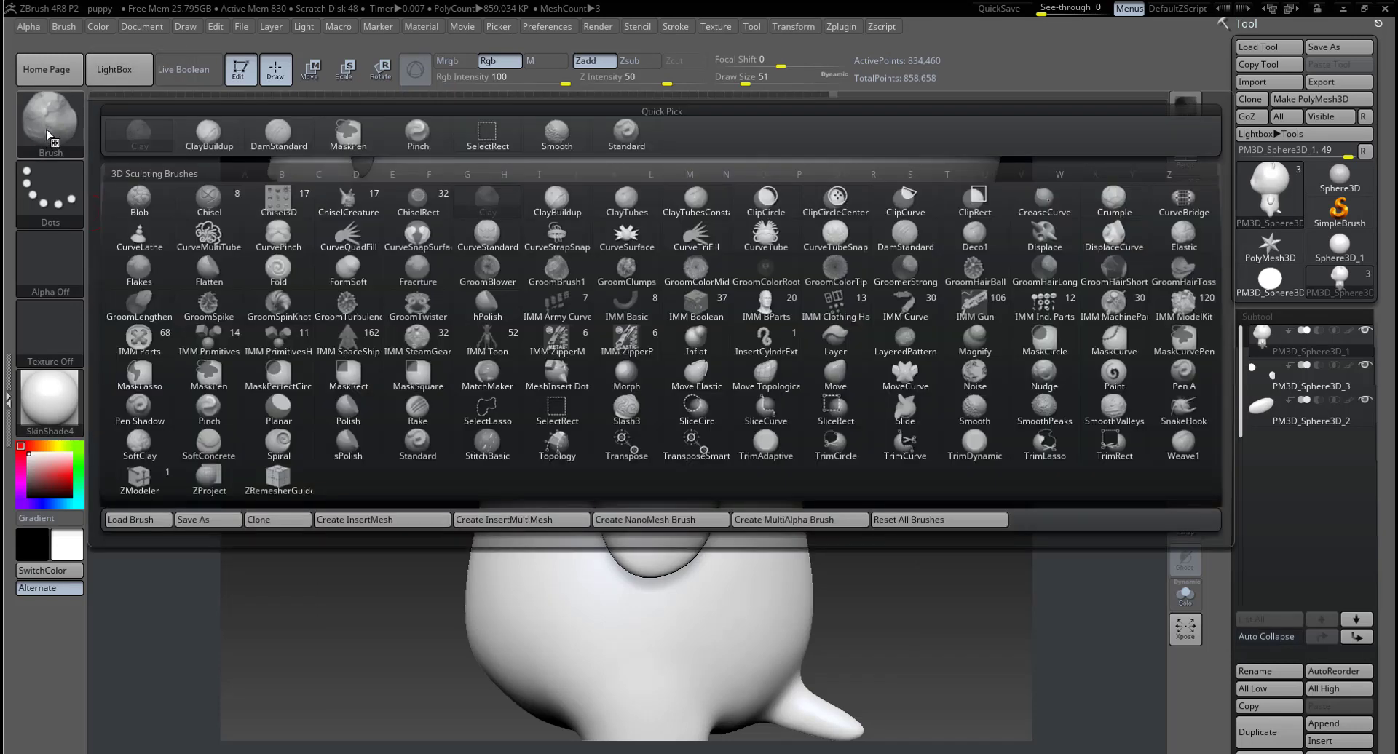
{"action": "key", "text": "ctrl"}
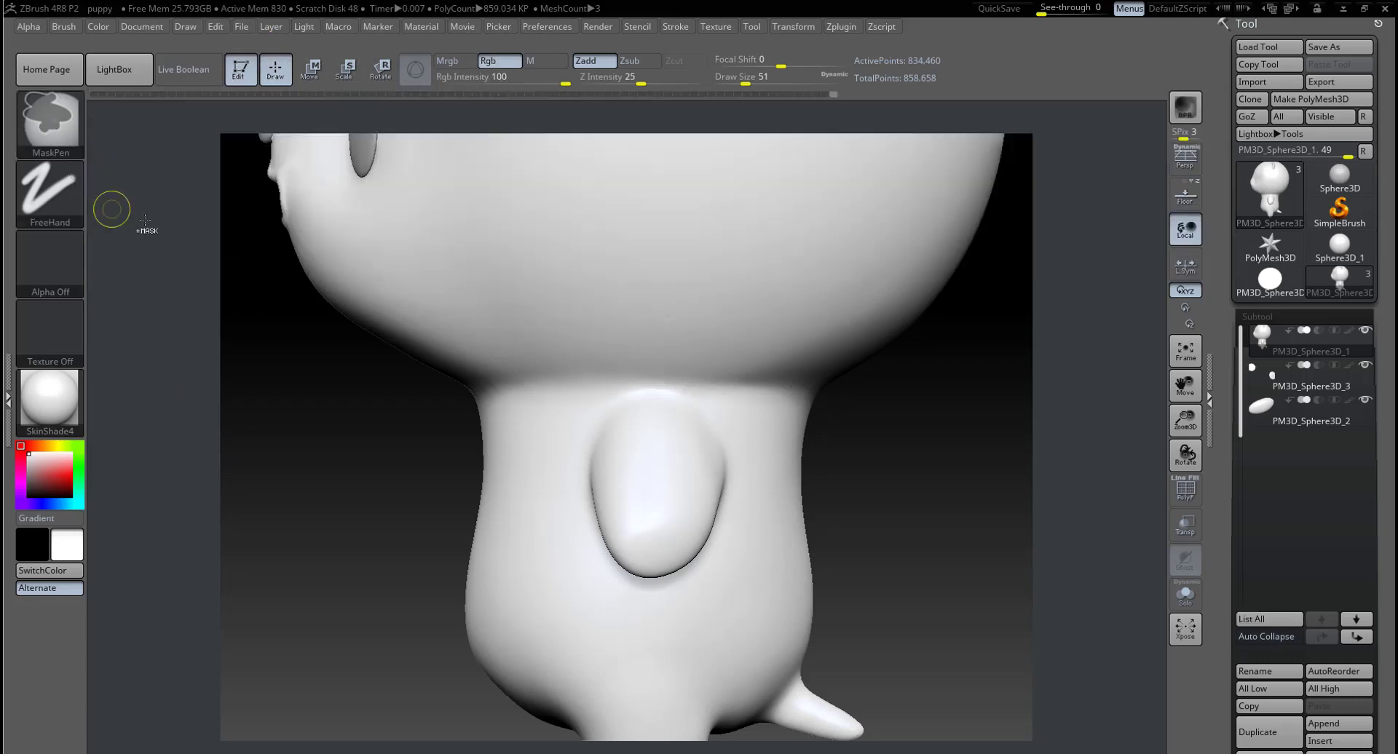
{"action": "left_click", "coordinate": [46, 137]}
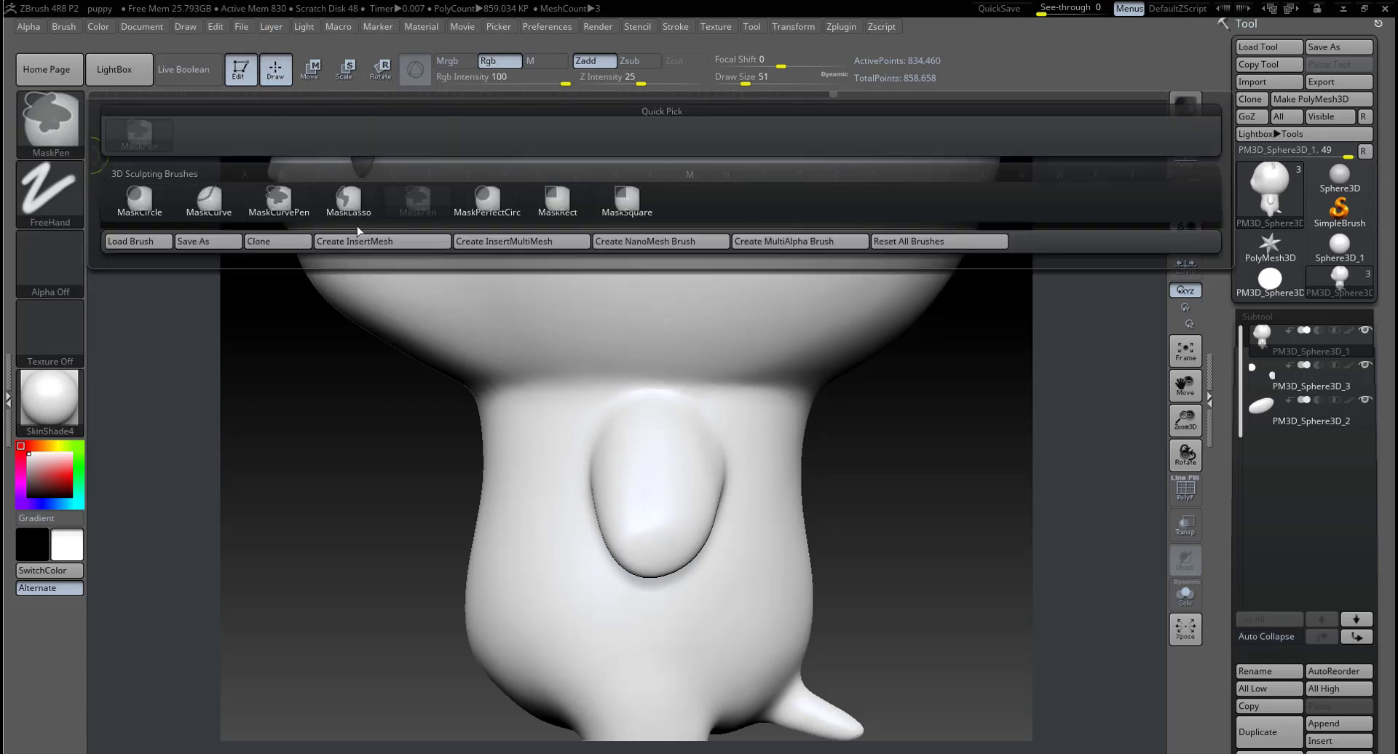
{"action": "mouse_move", "coordinate": [348, 201]}
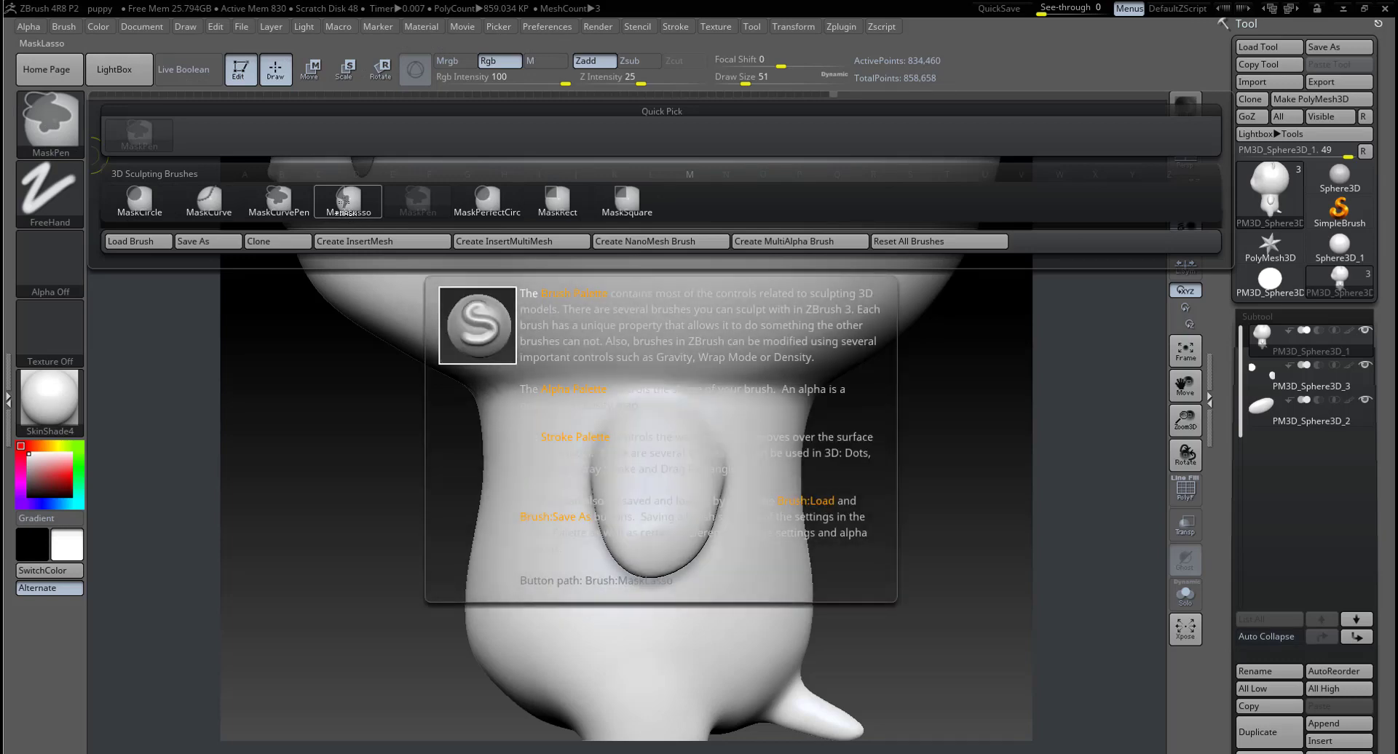
{"action": "left_click", "coordinate": [349, 211]}
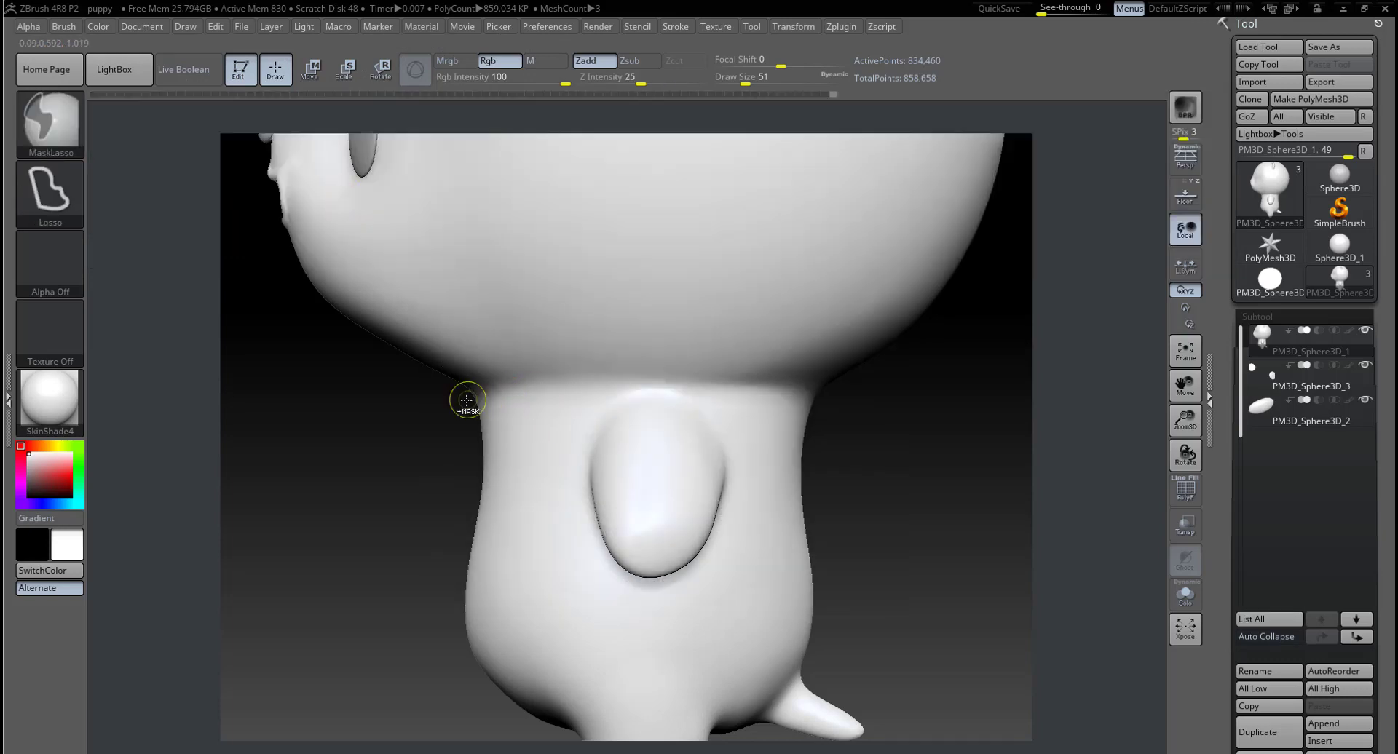
{"action": "mouse_move", "coordinate": [588, 393]}
{"action": "left_mouse_down", "text": "ctrl"}
{"action": "mouse_move", "coordinate": [521, 412]}
{"action": "mouse_move", "coordinate": [475, 400]}
{"action": "left_mouse_up", "text": "ctrl"}
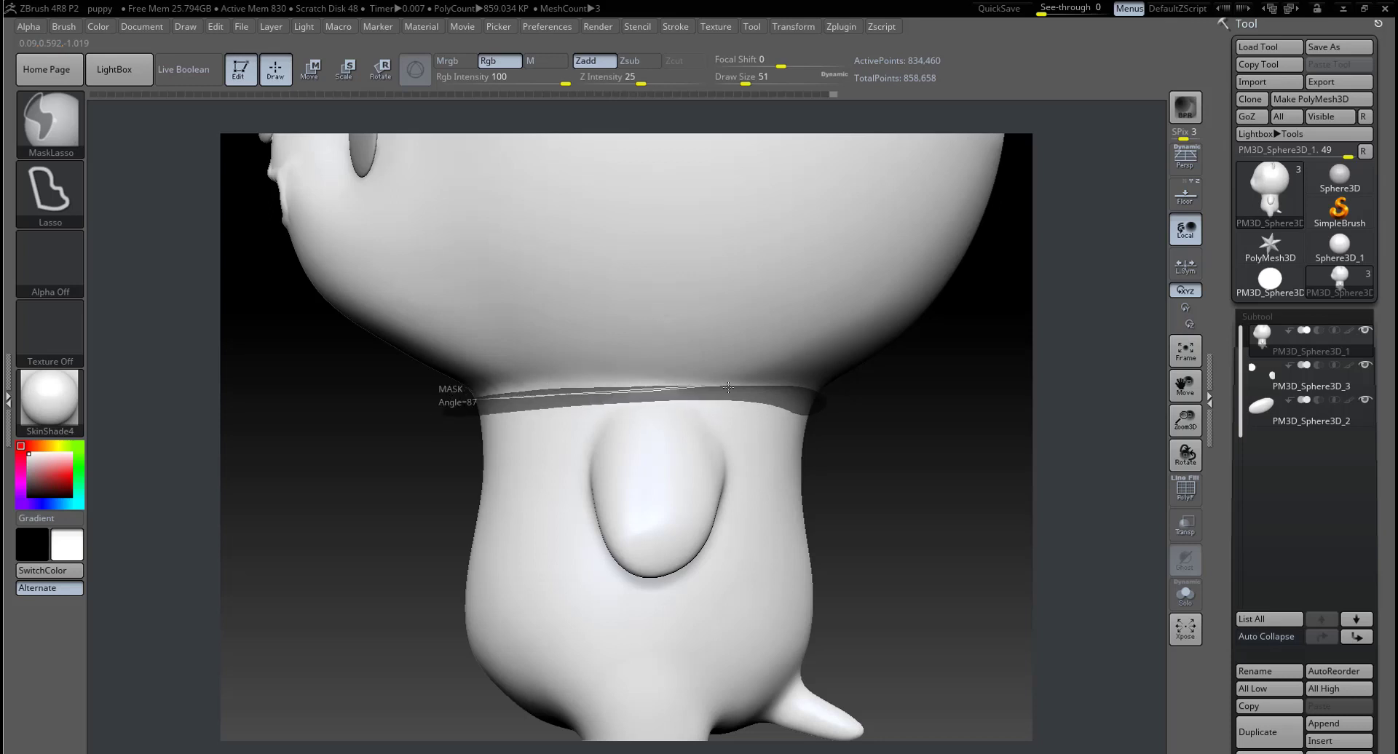
{"action": "left_click_drag", "start_coordinate": [595, 387], "coordinate": [726, 394], "text": "ctrl"}
{"action": "left_click", "coordinate": [842, 402], "text": "ctrl"}
Step: Redo the thin mask strip across the front of the neck just below the head
{"action": "mouse_move", "coordinate": [835, 411]}
{"action": "left_mouse_down", "text": "ctrl"}
{"action": "mouse_move", "coordinate": [845, 399]}
{"action": "mouse_move", "coordinate": [772, 388]}
{"action": "left_mouse_up", "text": "ctrl"}
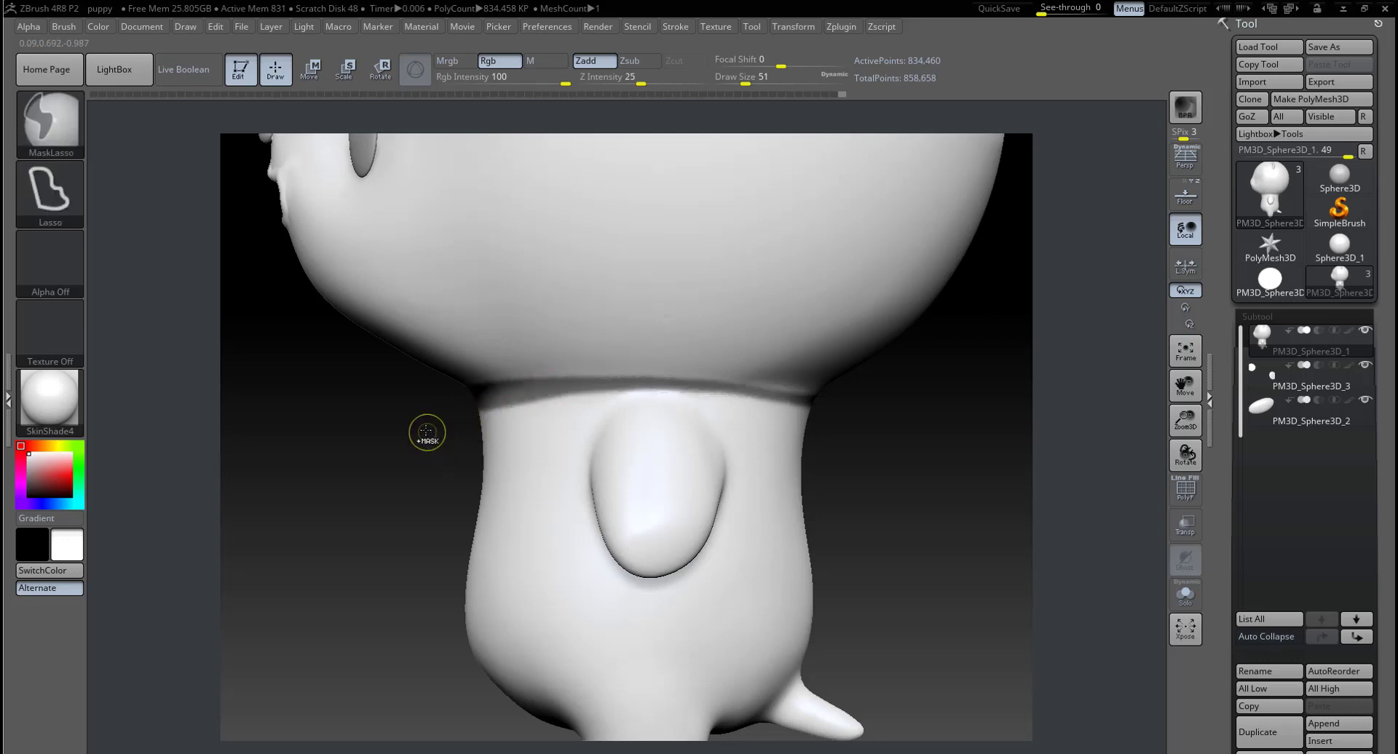
{"action": "left_click_drag", "start_coordinate": [427, 430], "coordinate": [430, 459], "text": "ctrl"}
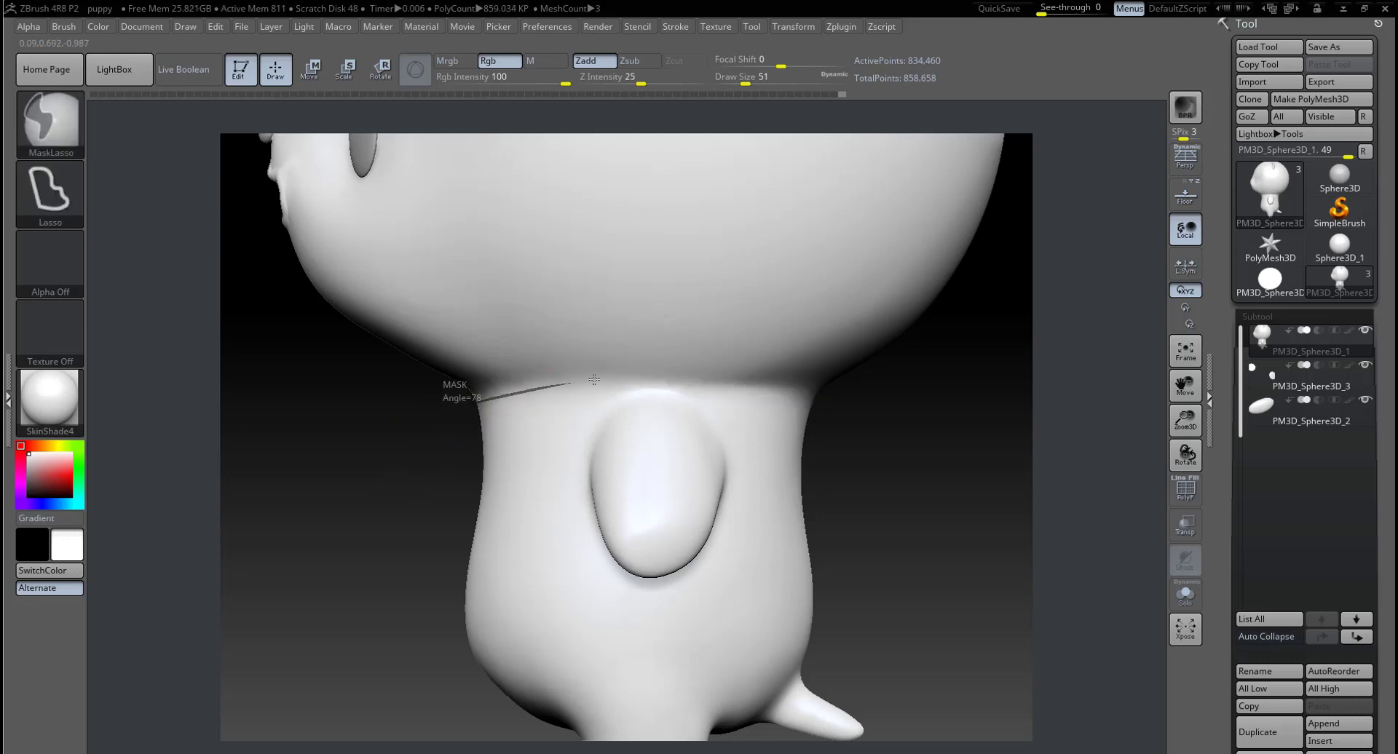
{"action": "mouse_move", "coordinate": [687, 373]}
{"action": "left_mouse_down", "text": "ctrl"}
{"action": "mouse_move", "coordinate": [742, 395]}
{"action": "mouse_move", "coordinate": [677, 391]}
{"action": "left_mouse_up", "text": "ctrl"}
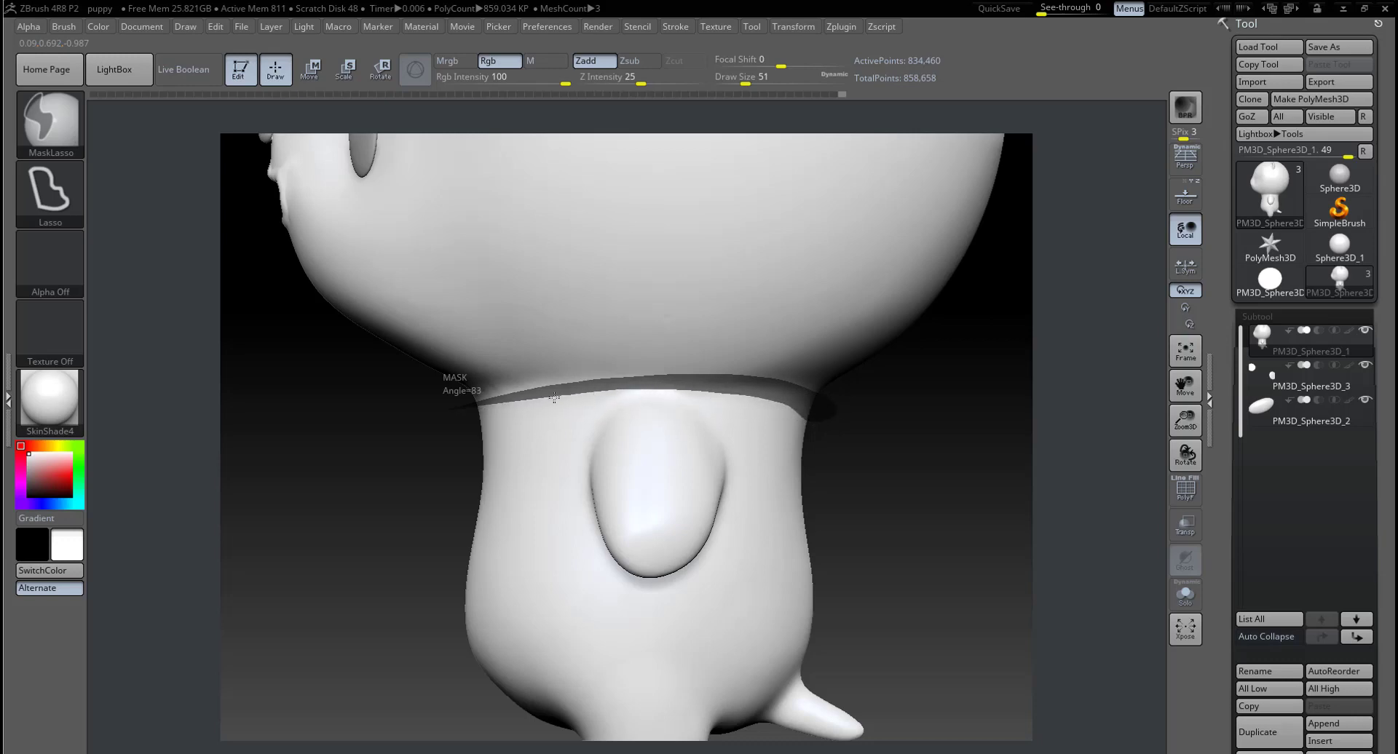
{"action": "mouse_move", "coordinate": [482, 415]}
{"action": "left_mouse_down", "text": "ctrl"}
{"action": "mouse_move", "coordinate": [362, 477]}
{"action": "mouse_move", "coordinate": [411, 495]}
{"action": "left_mouse_up", "text": "ctrl"}
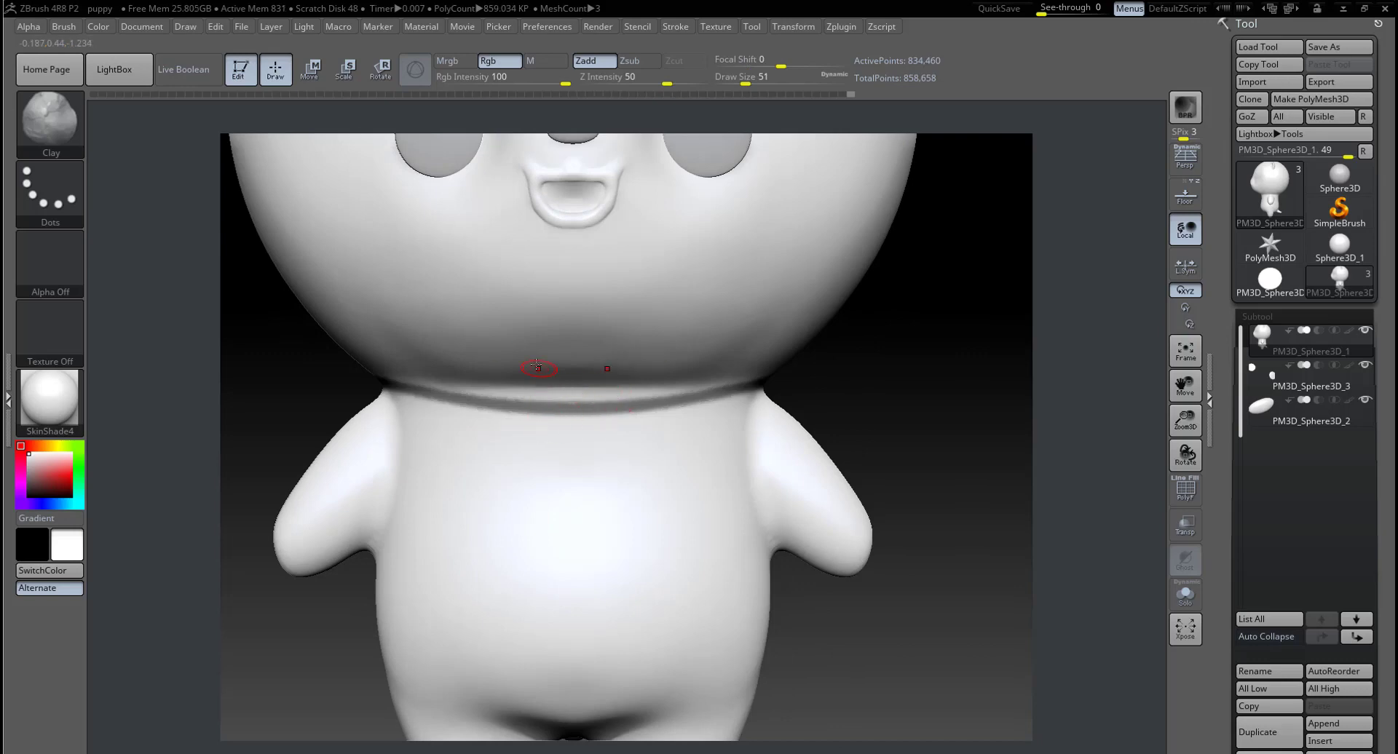
{"action": "key", "text": "ctrl"}
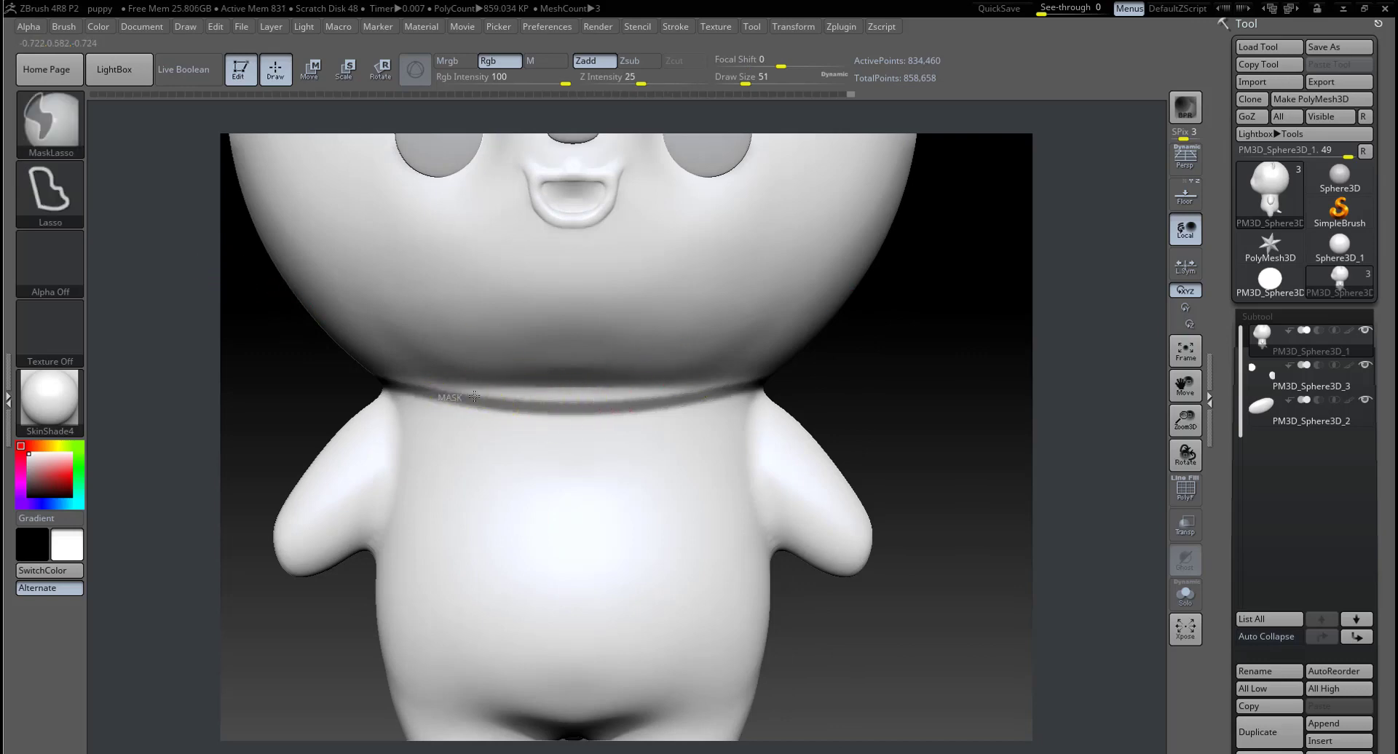
{"action": "left_click_drag", "start_coordinate": [668, 404], "coordinate": [659, 401], "text": "ctrl"}
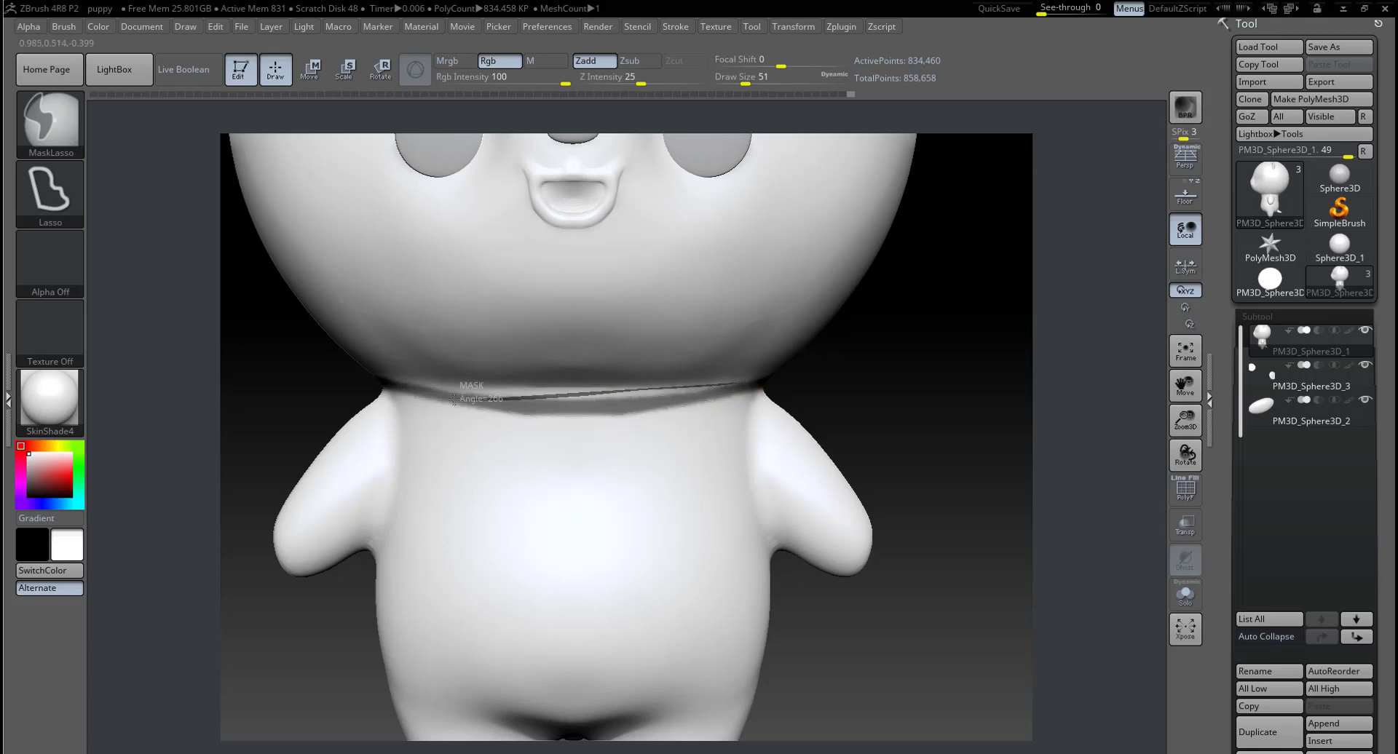
{"action": "left_click_drag", "start_coordinate": [453, 399], "coordinate": [451, 401], "text": "ctrl"}
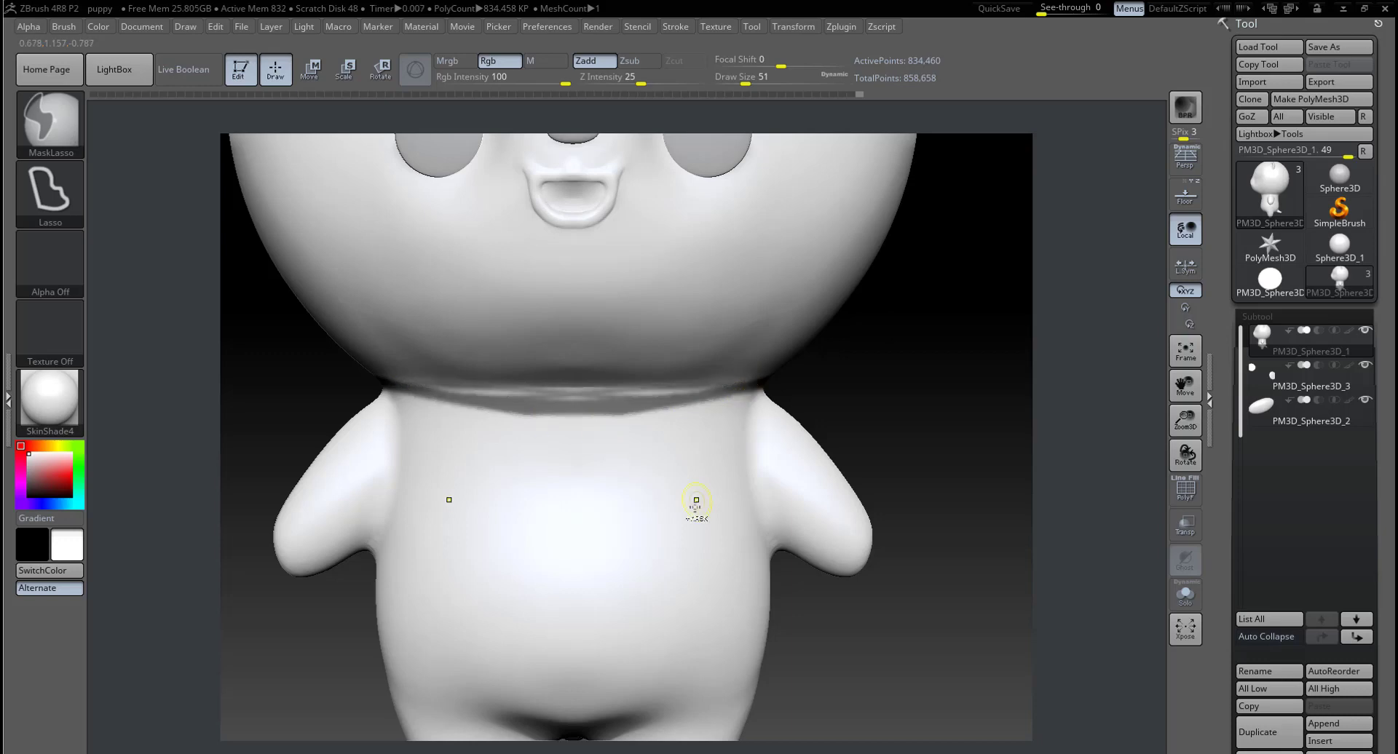
{"action": "left_click", "coordinate": [63, 137]}
{"action": "left_click", "coordinate": [417, 207]}
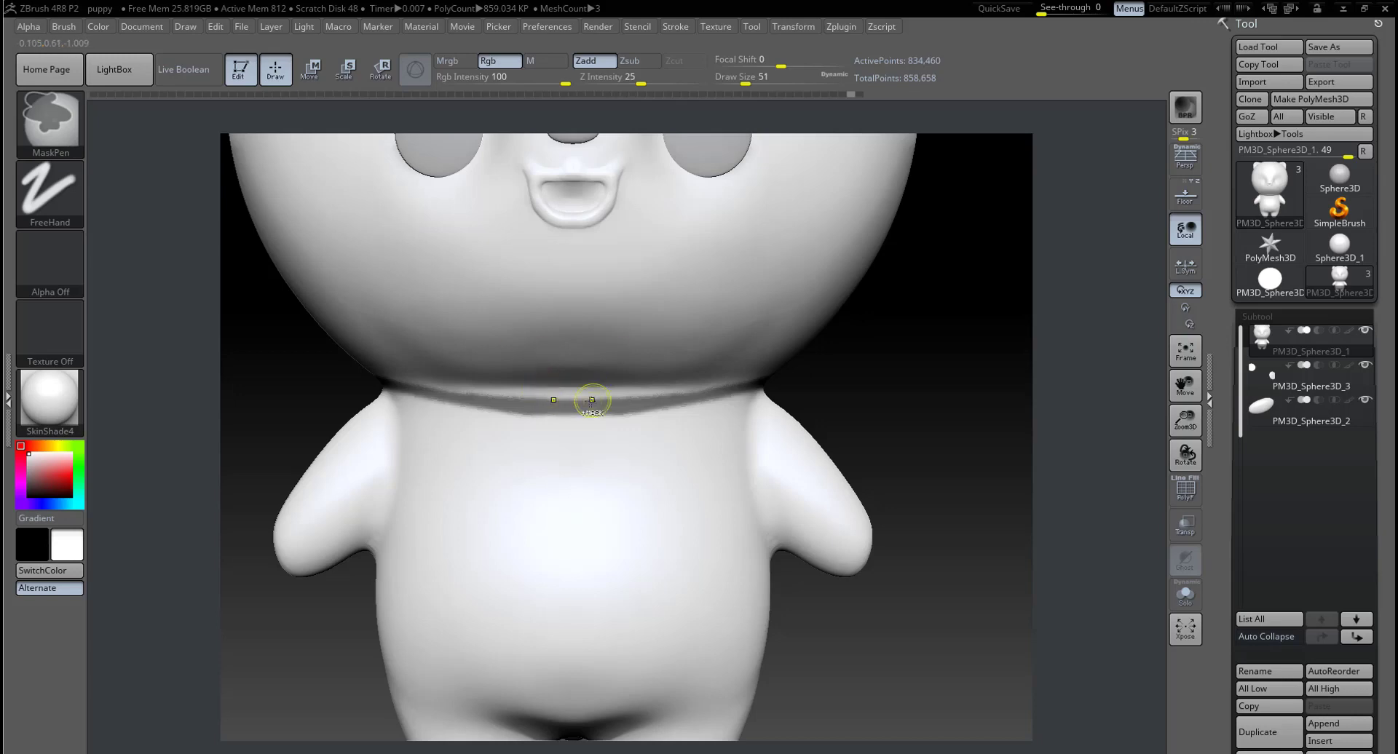
{"action": "left_click_drag", "start_coordinate": [676, 401], "coordinate": [715, 394], "text": "ctrl"}
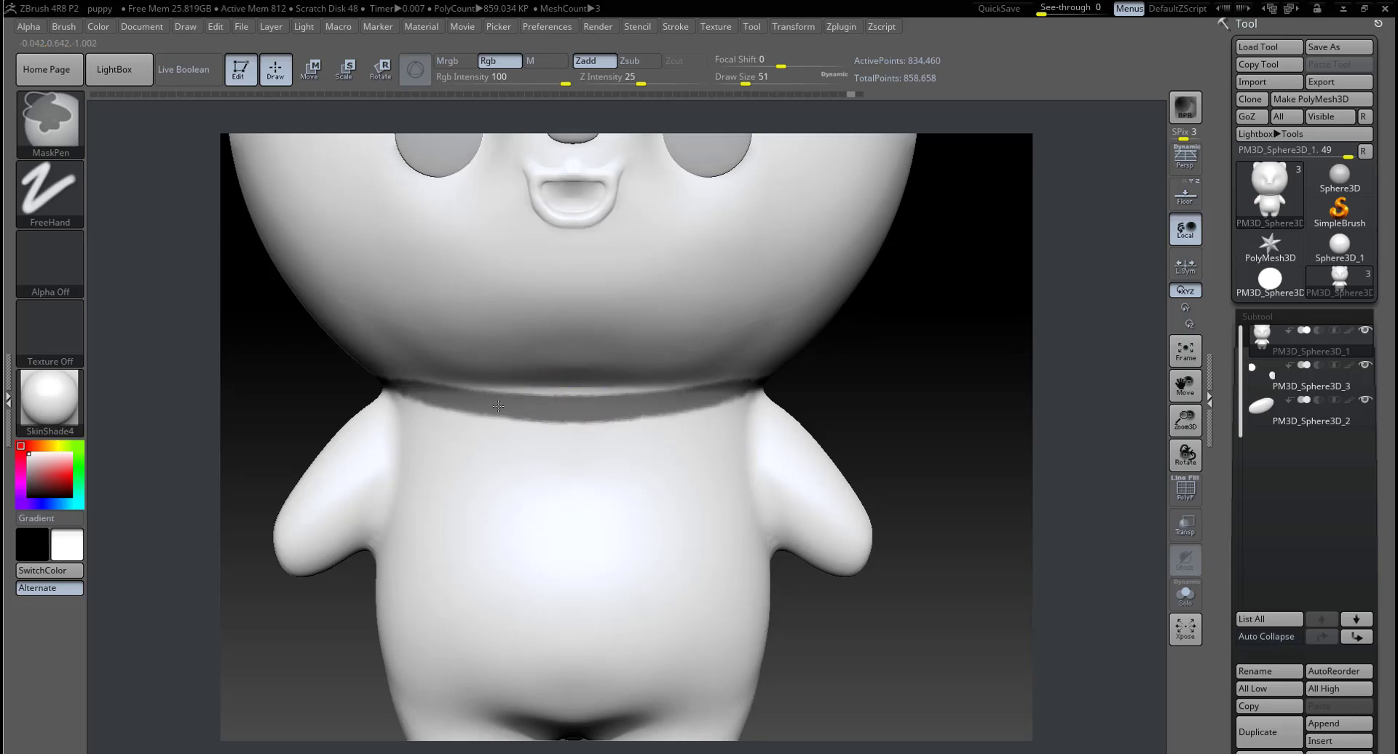
{"action": "left_click_drag", "start_coordinate": [874, 380], "coordinate": [661, 393], "text": "shift"}
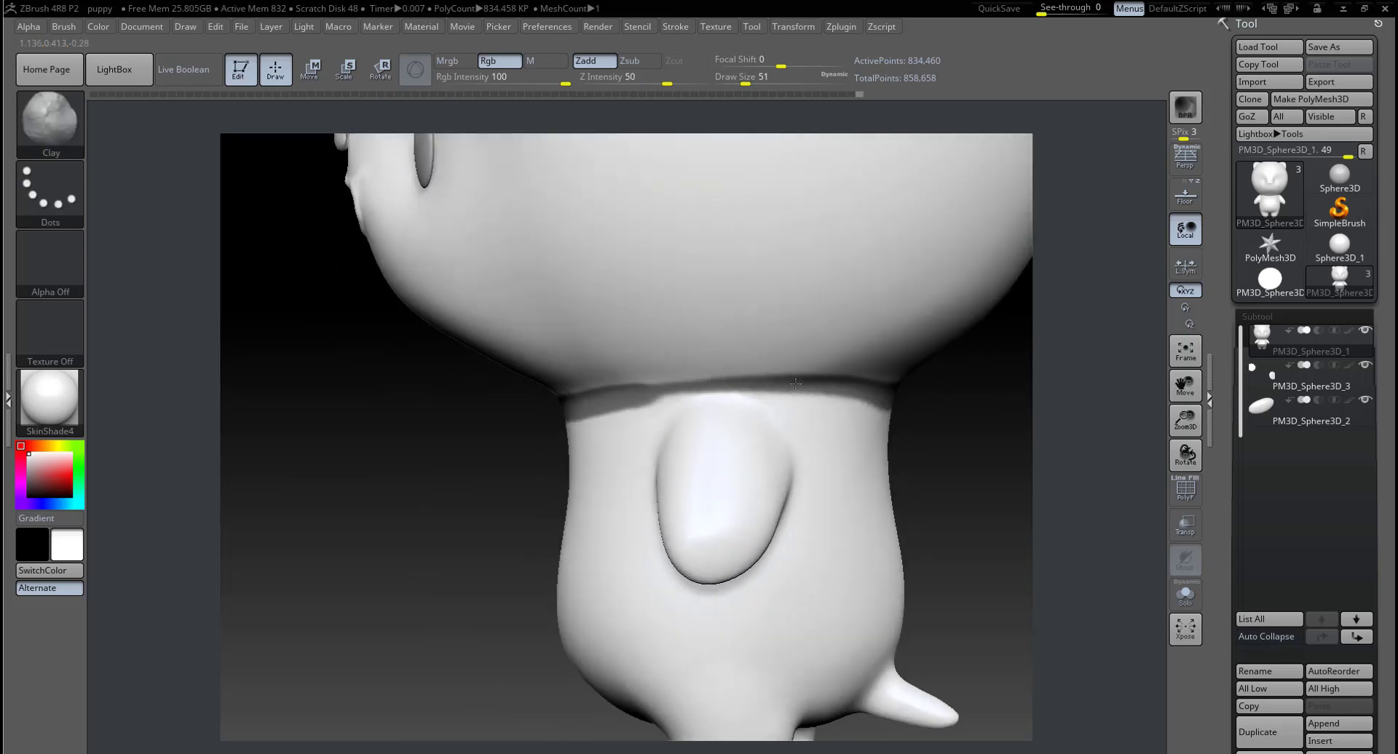
{"action": "left_click_drag", "start_coordinate": [758, 387], "coordinate": [707, 390]}
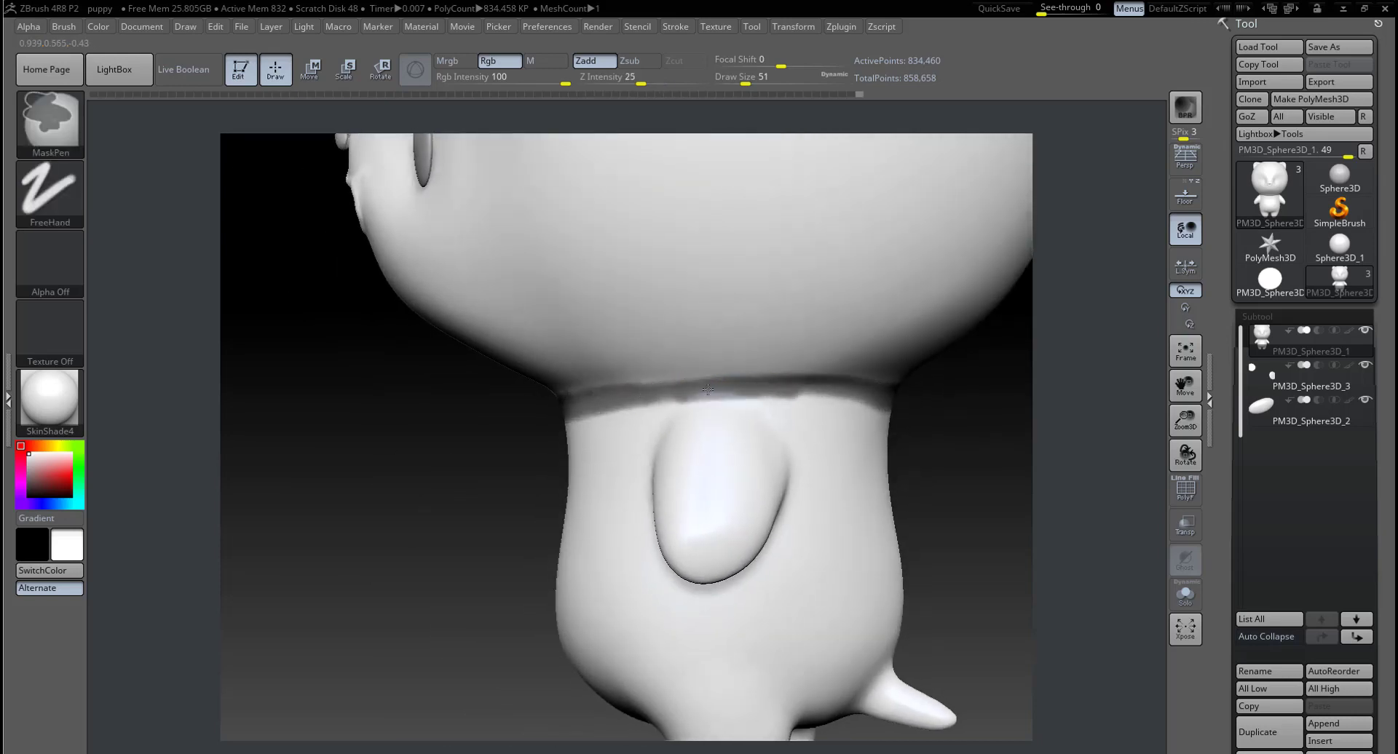
{"action": "left_click_drag", "start_coordinate": [1012, 412], "coordinate": [843, 394]}
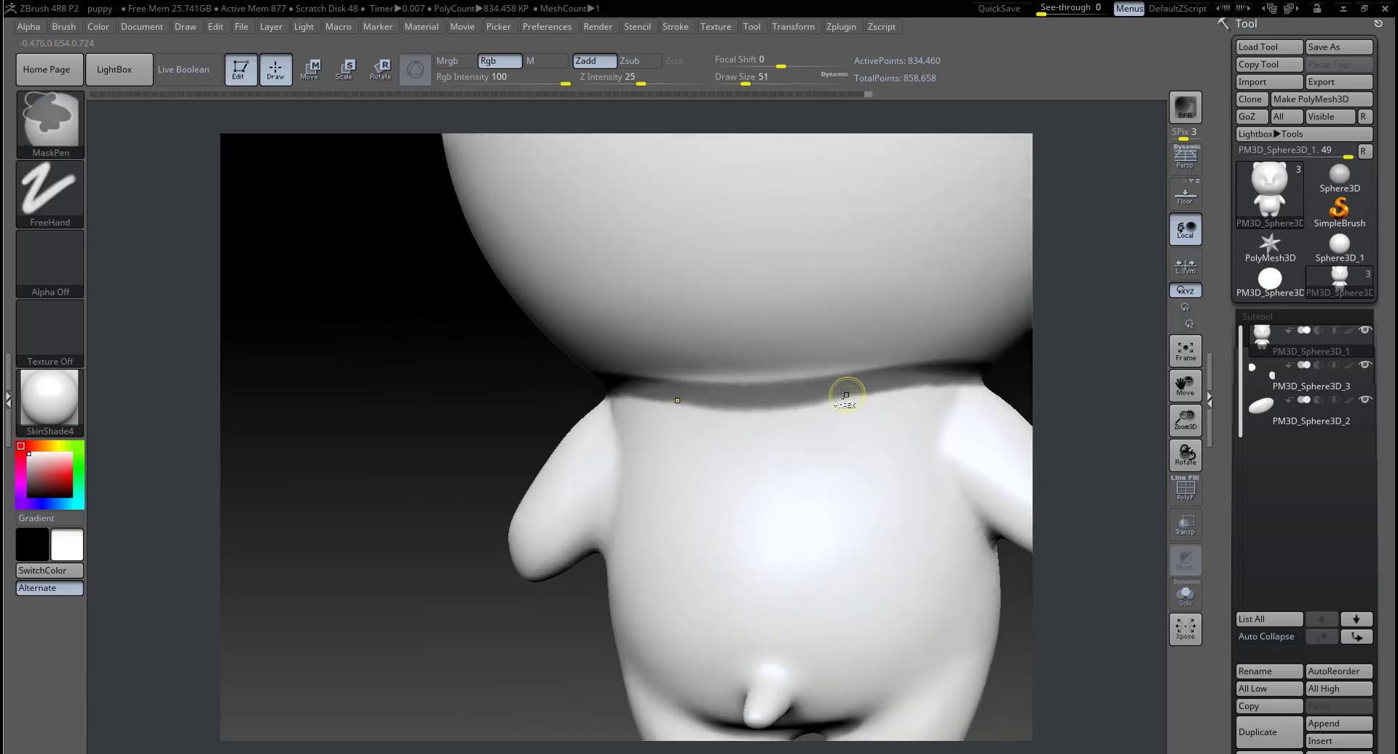
{"action": "mouse_move", "coordinate": [381, 399]}
{"action": "left_mouse_down"}
{"action": "mouse_move", "coordinate": [456, 405]}
{"action": "mouse_move", "coordinate": [221, 452]}
{"action": "mouse_move", "coordinate": [437, 359]}
{"action": "left_mouse_up"}
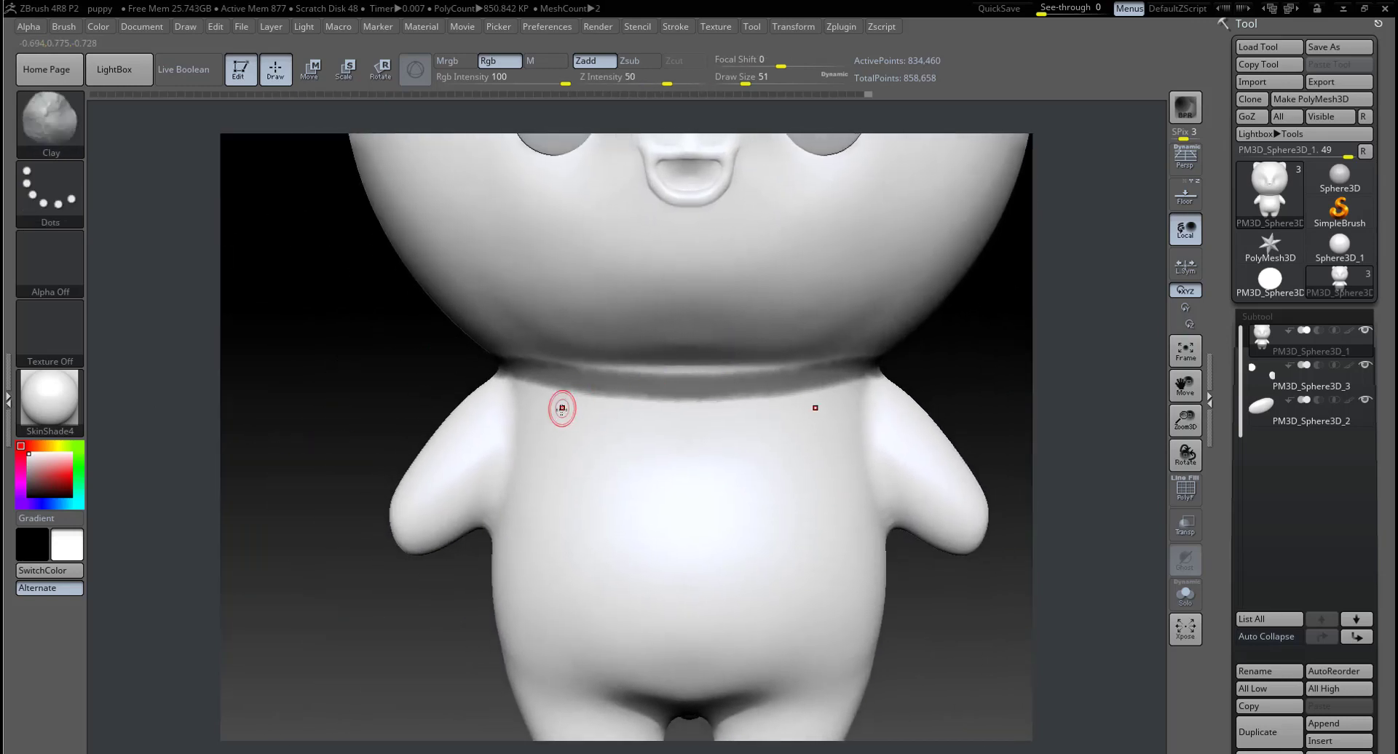
Step: Mask the left and right arms of the neckerchief V, redrawing the right side
{"action": "mouse_move", "coordinate": [578, 386]}
{"action": "left_mouse_down", "text": "ctrl"}
{"action": "mouse_move", "coordinate": [610, 404]}
{"action": "mouse_move", "coordinate": [524, 367]}
{"action": "mouse_move", "coordinate": [554, 395]}
{"action": "mouse_move", "coordinate": [526, 372]}
{"action": "mouse_move", "coordinate": [769, 454]}
{"action": "left_mouse_up", "text": "ctrl"}
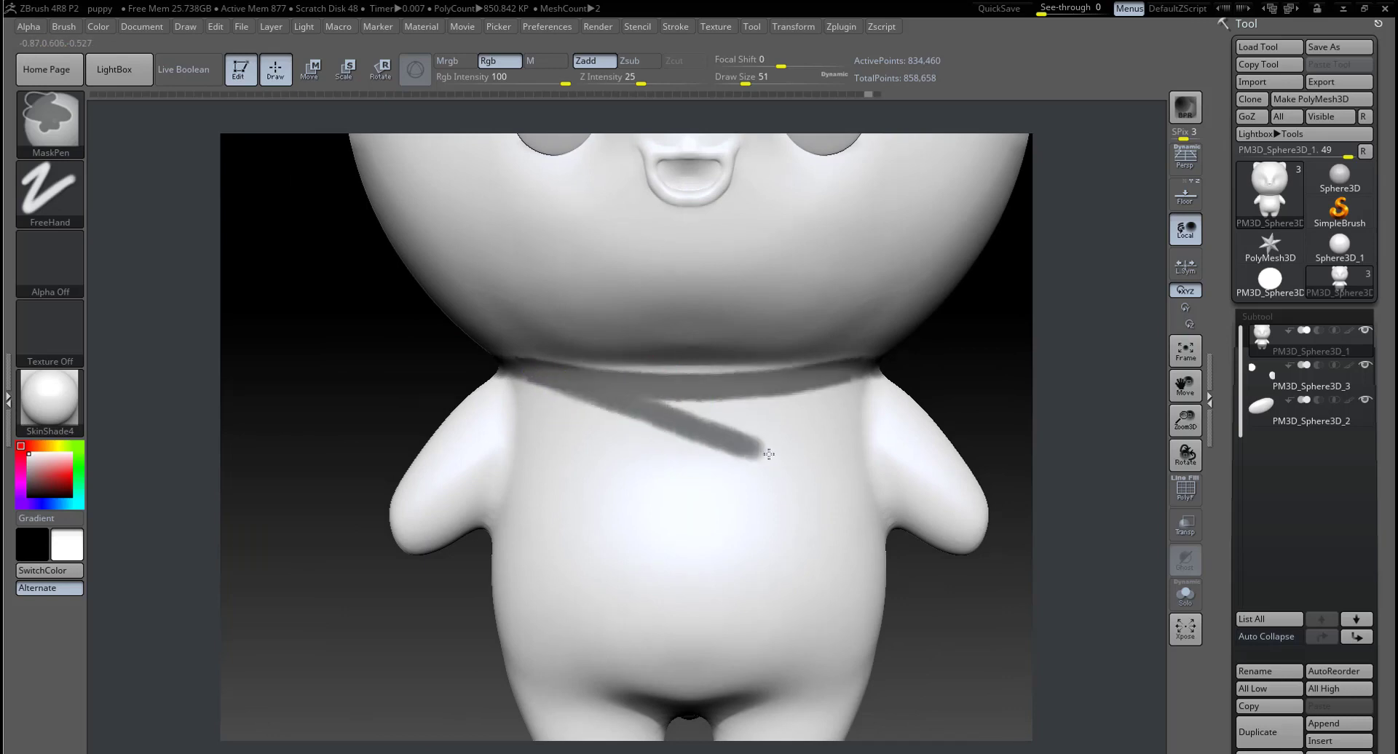
{"action": "left_click_drag", "start_coordinate": [859, 379], "coordinate": [770, 456], "text": "ctrl"}
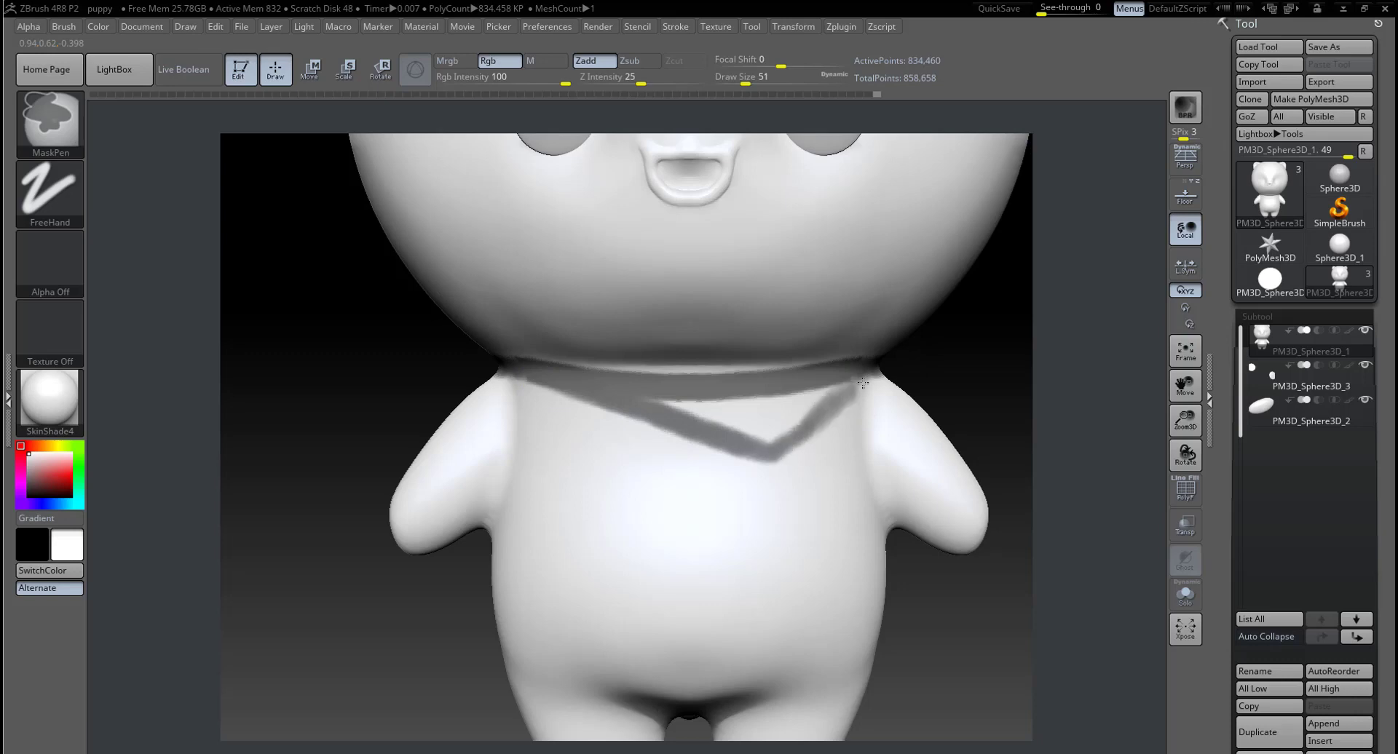
{"action": "key", "text": "ctrl+z"}
{"action": "mouse_move", "coordinate": [873, 368]}
{"action": "left_mouse_down", "text": "ctrl"}
{"action": "mouse_move", "coordinate": [768, 459]}
{"action": "mouse_move", "coordinate": [863, 377]}
{"action": "mouse_move", "coordinate": [700, 401]}
{"action": "mouse_move", "coordinate": [763, 424]}
{"action": "mouse_move", "coordinate": [760, 436]}
{"action": "left_mouse_up", "text": "ctrl"}
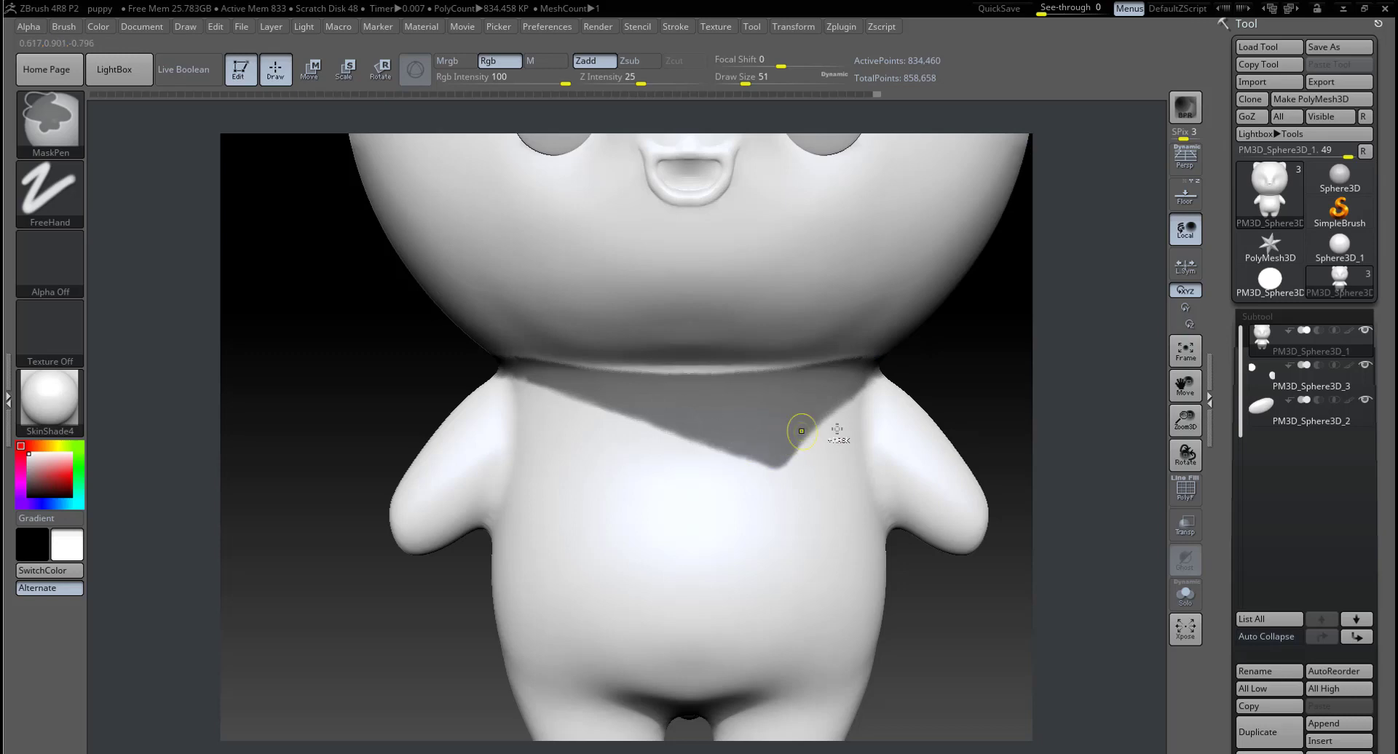
Step: Inspect the neck mask from the side and extend it leftward along the neck
{"action": "mouse_move", "coordinate": [936, 430]}
{"action": "left_mouse_down"}
{"action": "mouse_move", "coordinate": [815, 383]}
{"action": "mouse_move", "coordinate": [873, 408]}
{"action": "mouse_move", "coordinate": [941, 353]}
{"action": "left_mouse_up"}
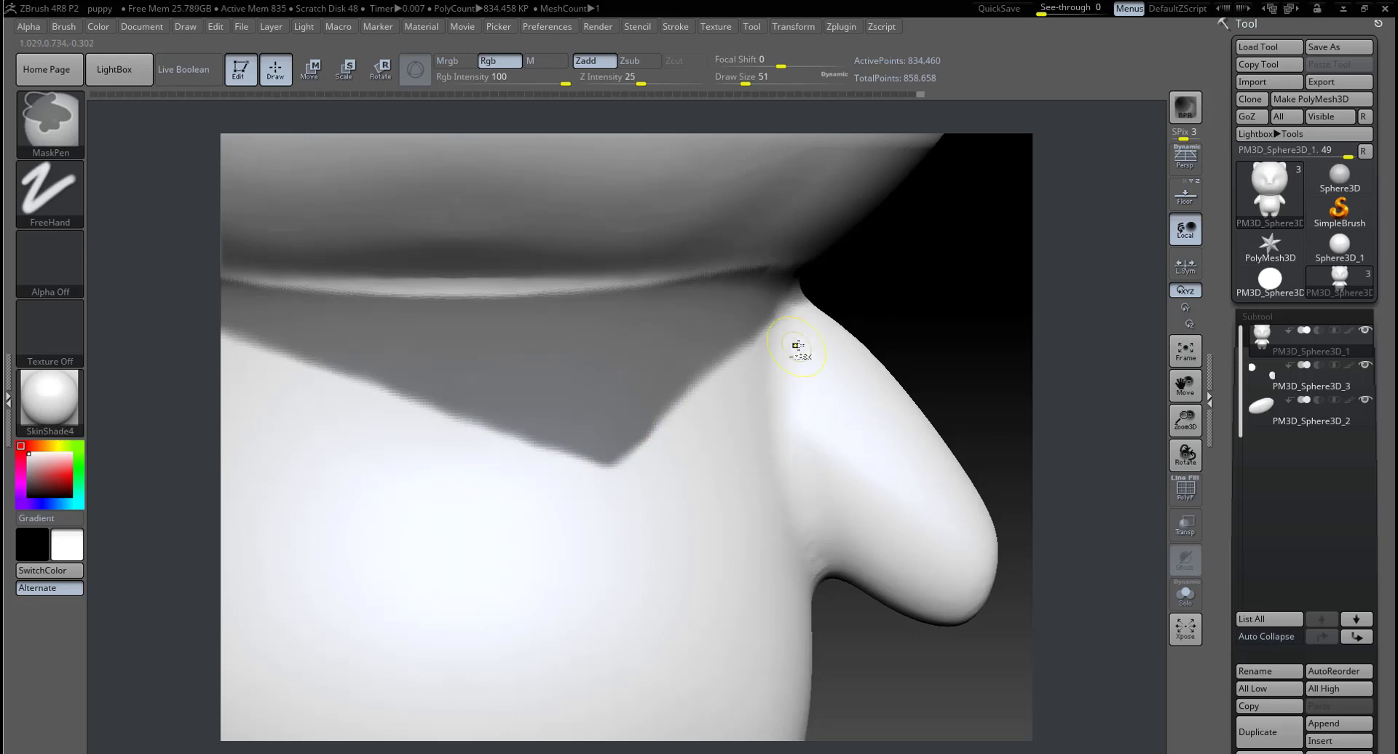
{"action": "left_click_drag", "start_coordinate": [976, 321], "coordinate": [836, 303]}
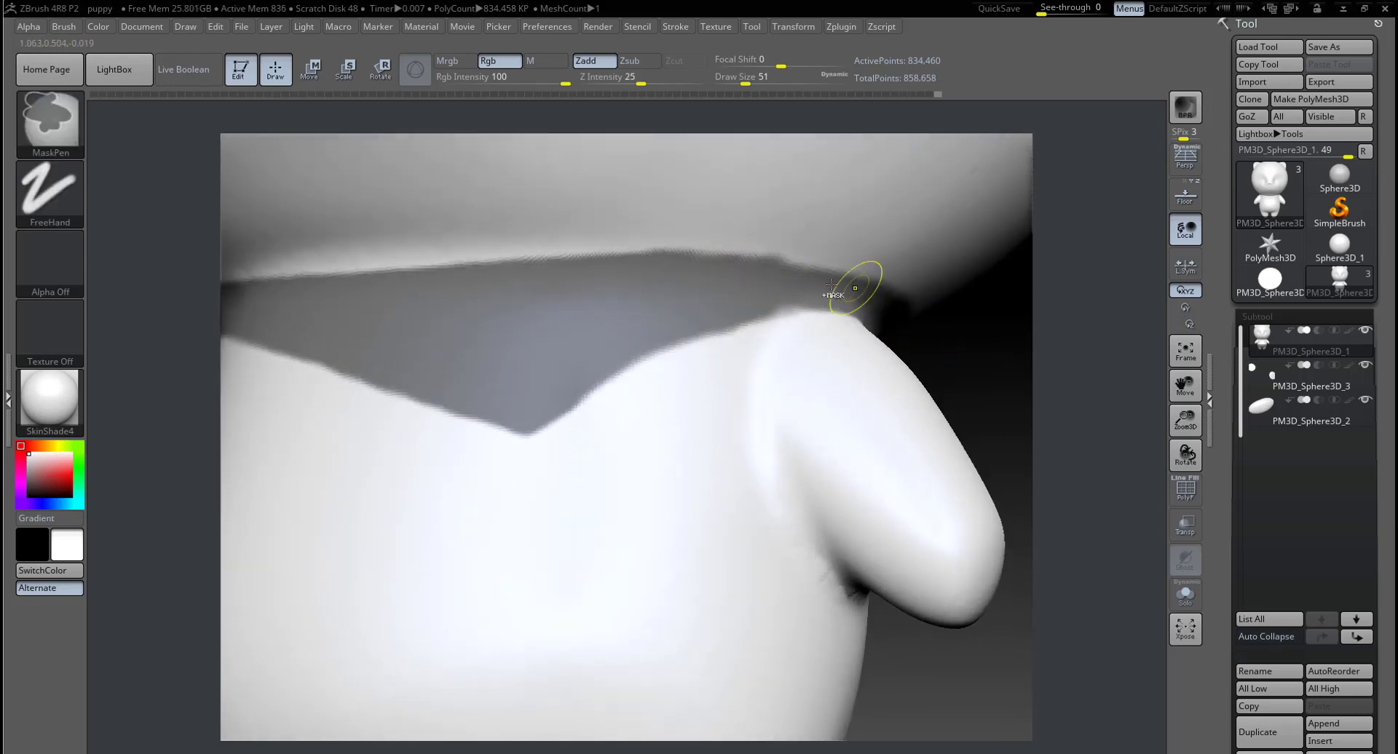
{"action": "left_click_drag", "start_coordinate": [961, 321], "coordinate": [291, 322]}
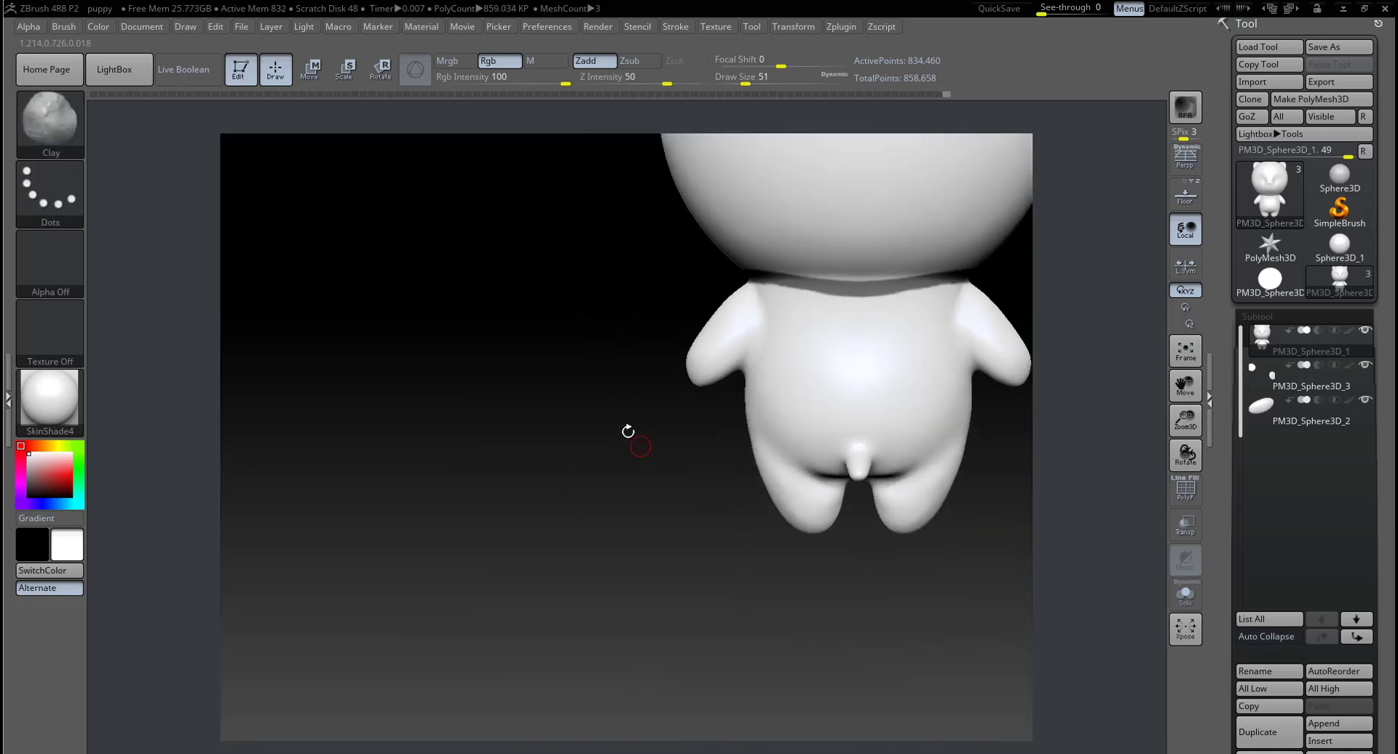
{"action": "left_click_drag", "start_coordinate": [627, 431], "coordinate": [427, 468], "text": "alt"}
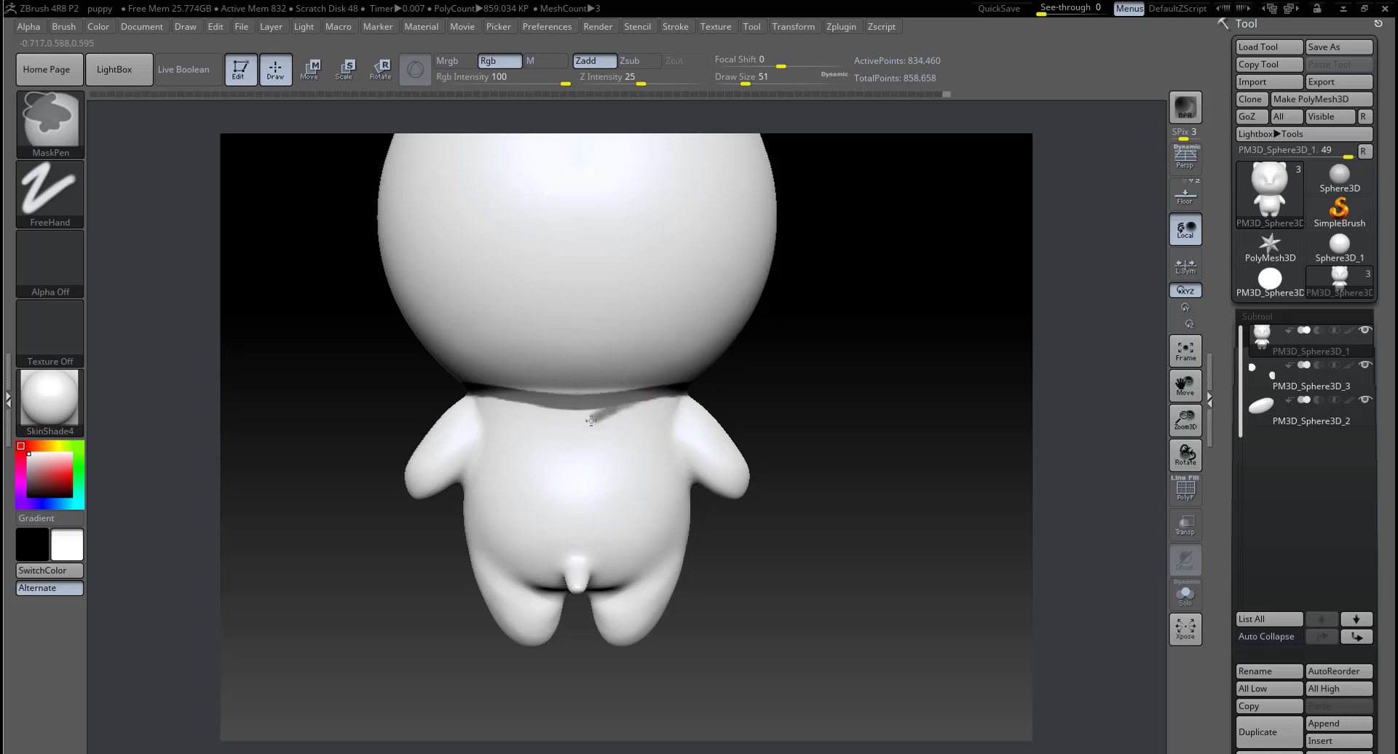
{"action": "left_click_drag", "start_coordinate": [591, 420], "coordinate": [492, 398], "text": "ctrl"}
{"action": "scroll", "coordinate": [649, 404], "scroll_direction": "up", "scroll_amount": 3}
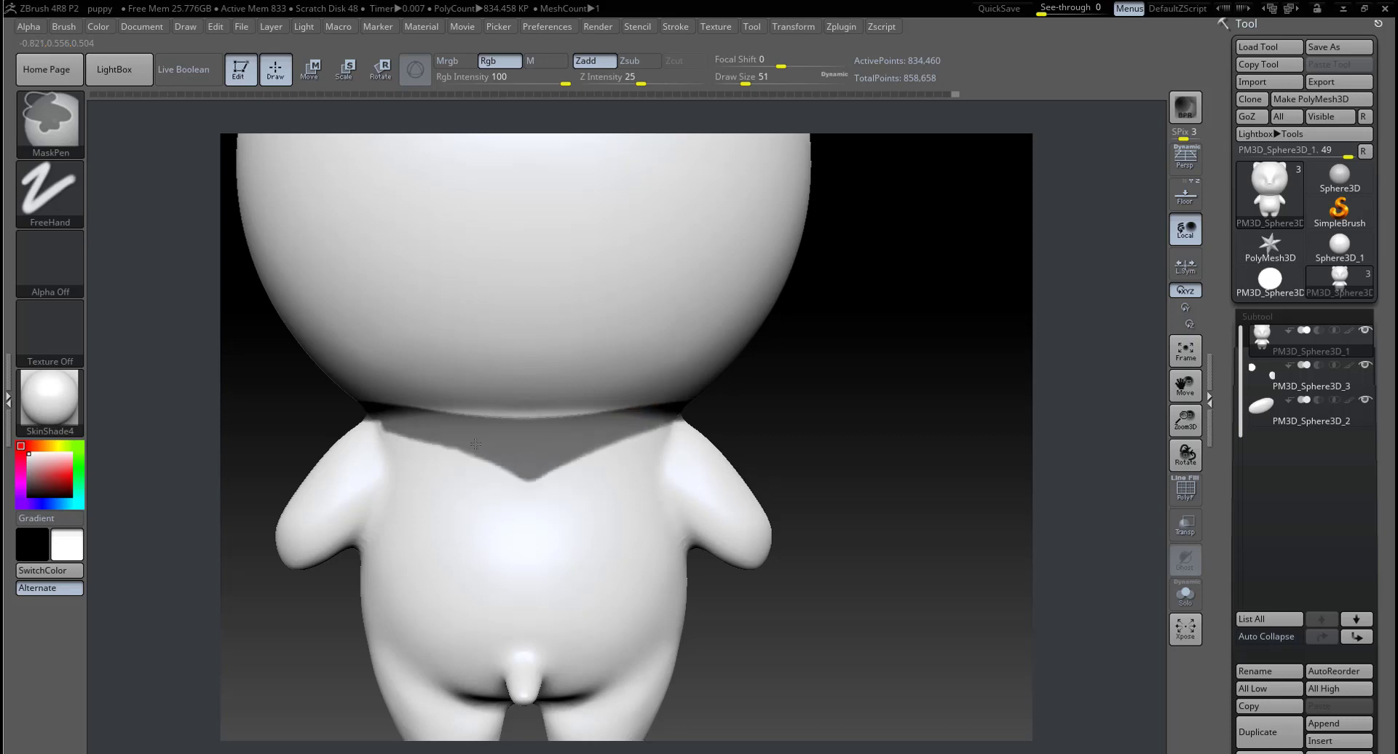
Step: Select the MaskPen brush and turn the bear to a three-quarter view
{"action": "key", "text": "b"}
{"action": "key", "text": "c"}
{"action": "key", "text": "l"}
{"action": "mouse_move", "coordinate": [784, 415]}
{"action": "left_mouse_down"}
{"action": "mouse_move", "coordinate": [850, 421]}
{"action": "mouse_move", "coordinate": [503, 422]}
{"action": "left_mouse_up"}
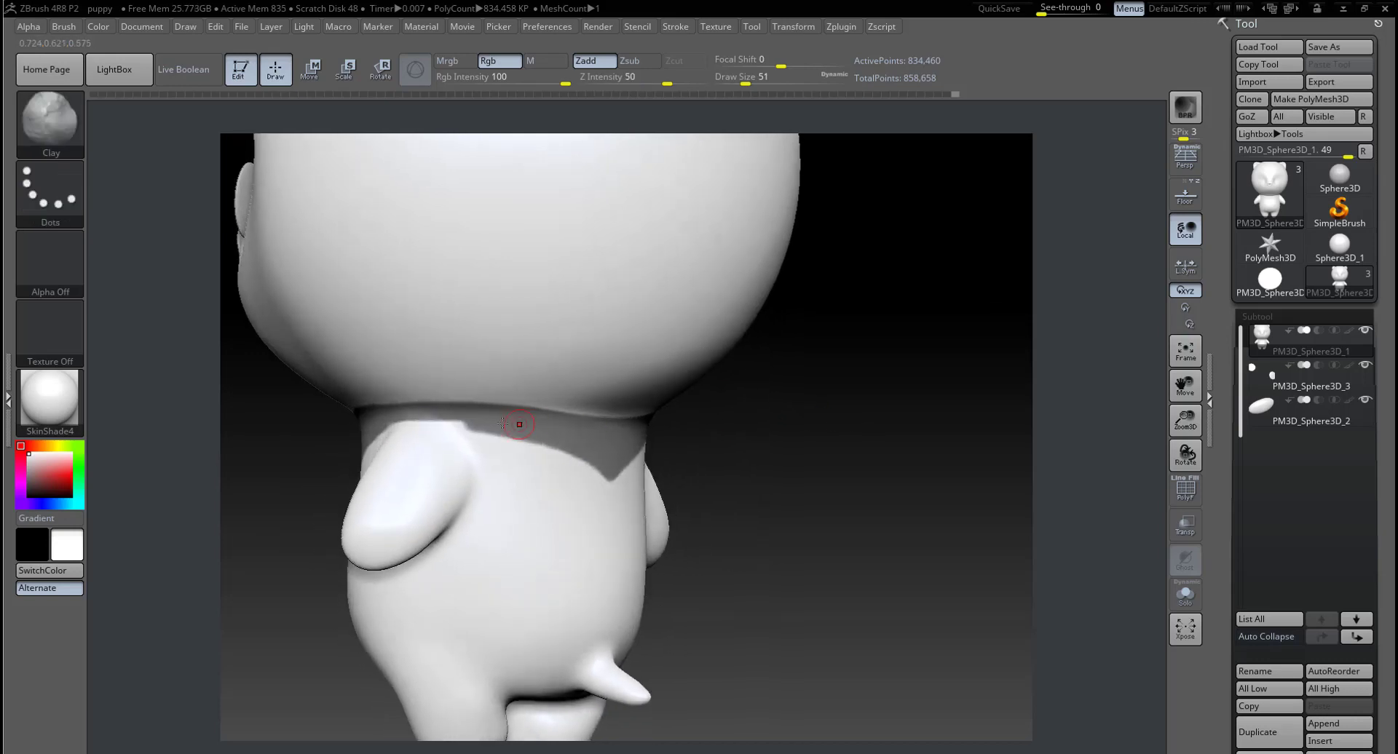
{"action": "key", "text": "ctrl"}
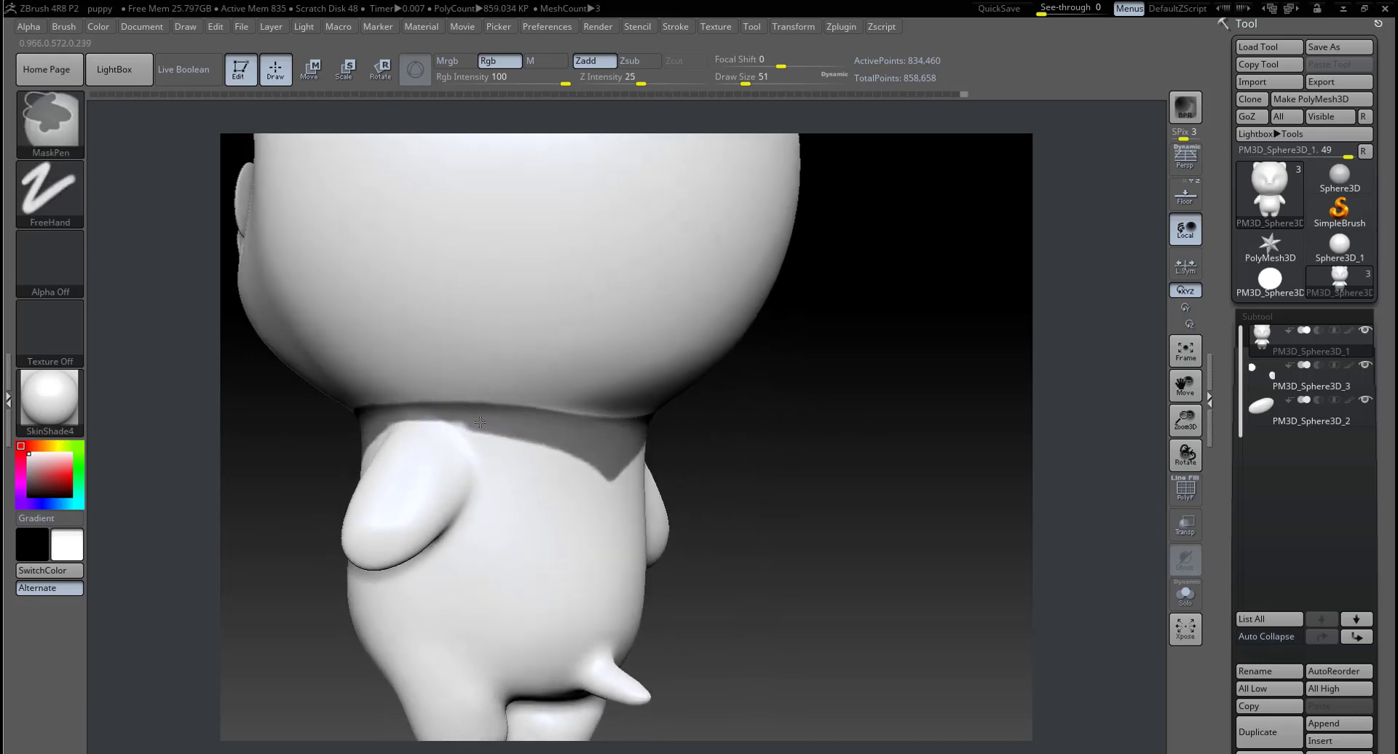
Step: Zoom onto the neck and paint mask along the neck seam
{"action": "mouse_move", "coordinate": [779, 437]}
{"action": "left_mouse_down", "text": "alt"}
{"action": "mouse_move", "coordinate": [891, 481]}
{"action": "mouse_move", "coordinate": [577, 415]}
{"action": "left_mouse_up", "text": "alt"}
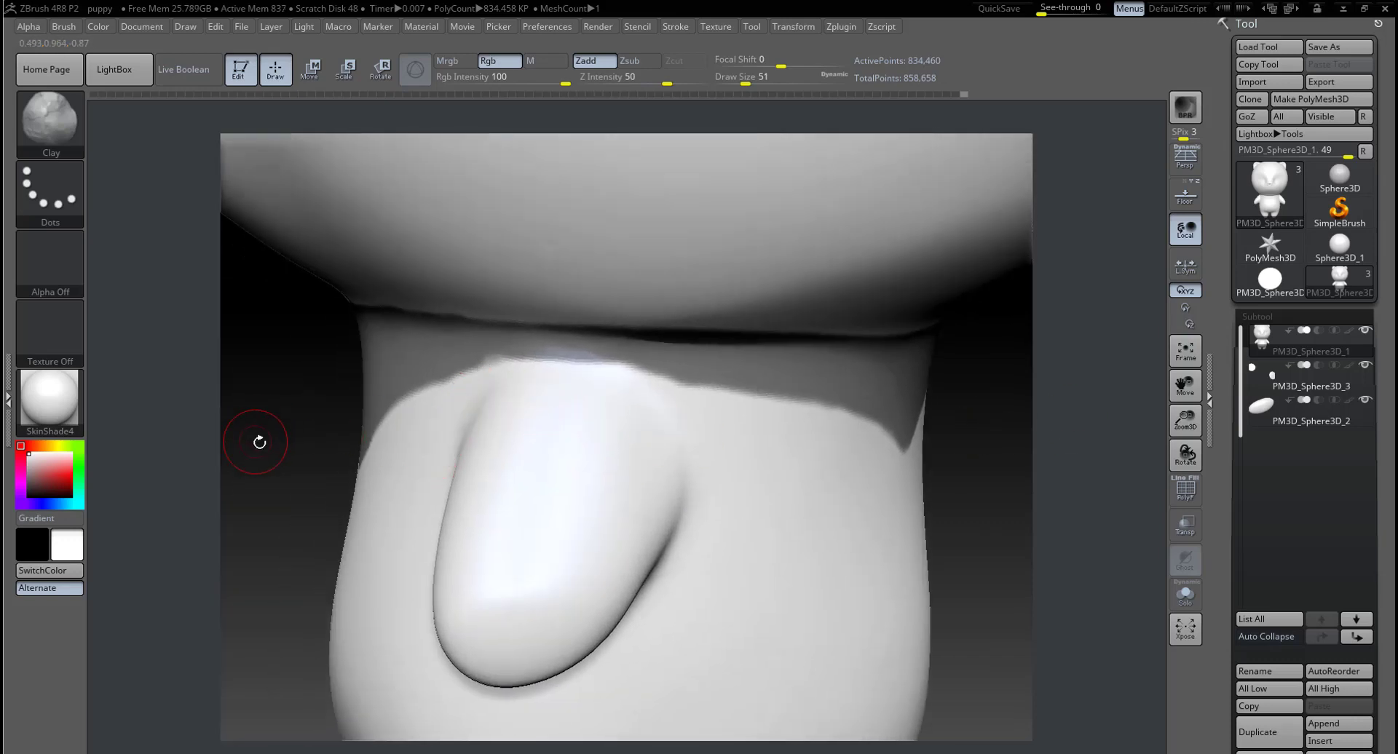
{"action": "mouse_move", "coordinate": [259, 439]}
{"action": "left_mouse_down"}
{"action": "mouse_move", "coordinate": [525, 400]}
{"action": "mouse_move", "coordinate": [604, 365]}
{"action": "left_mouse_up"}
{"action": "key", "text": "ctrl"}
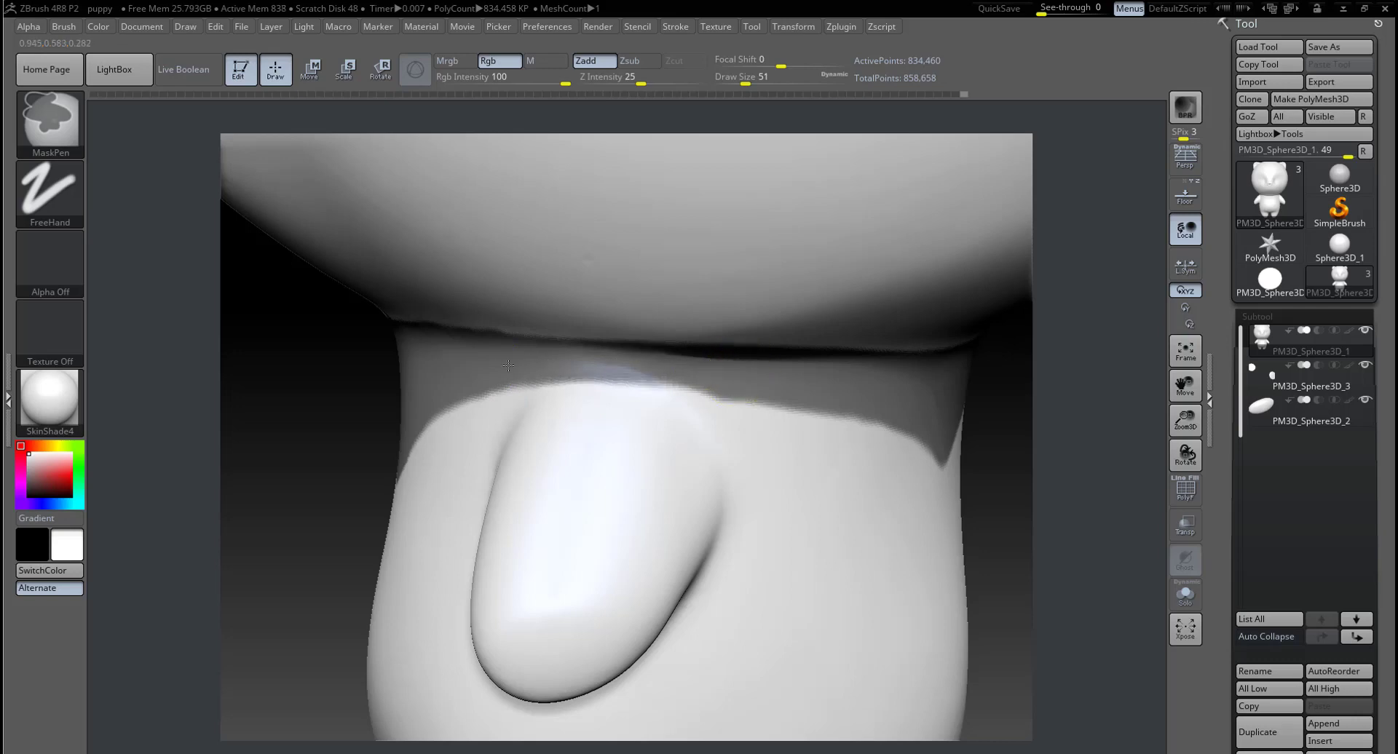
{"action": "left_click_drag", "start_coordinate": [731, 375], "coordinate": [520, 382], "text": "ctrl"}
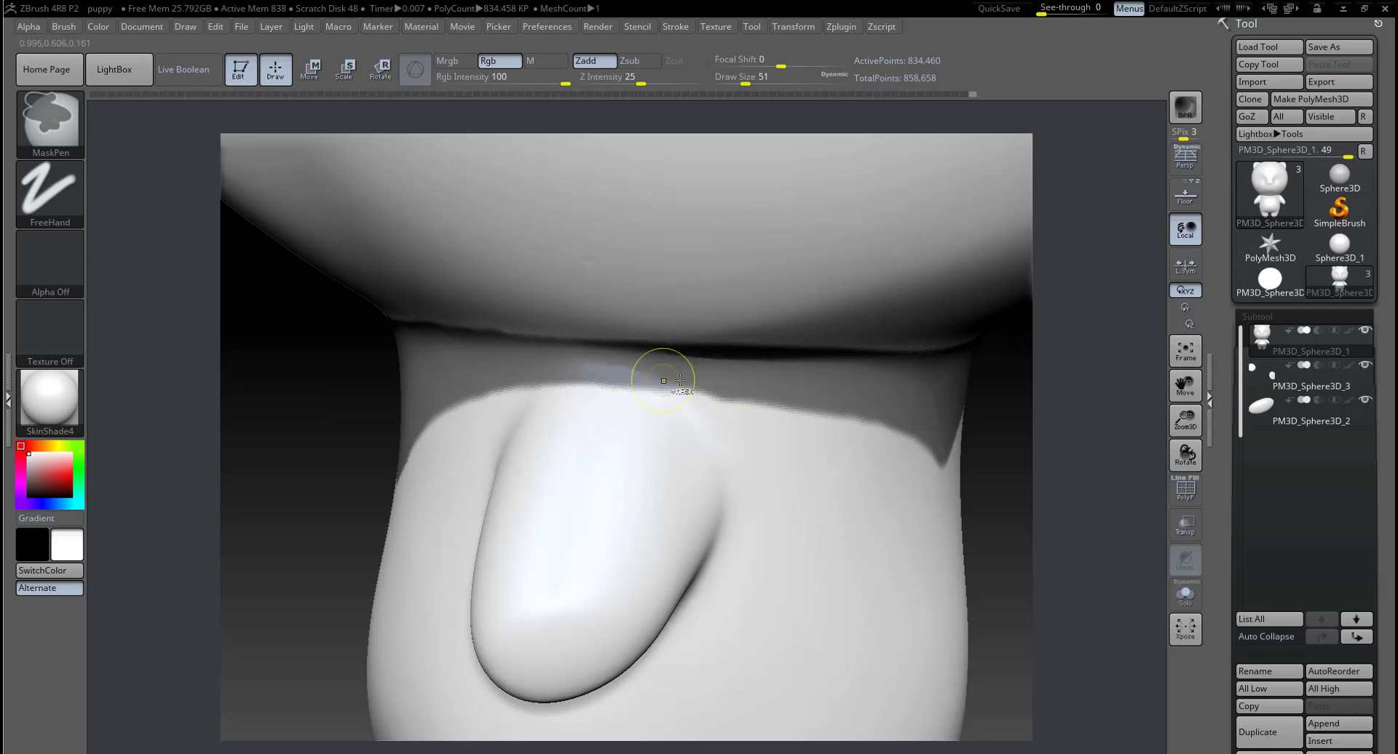
Step: Check the V neck mask from several angles, then frame the bear in front view
{"action": "left_click_drag", "start_coordinate": [396, 387], "coordinate": [367, 431]}
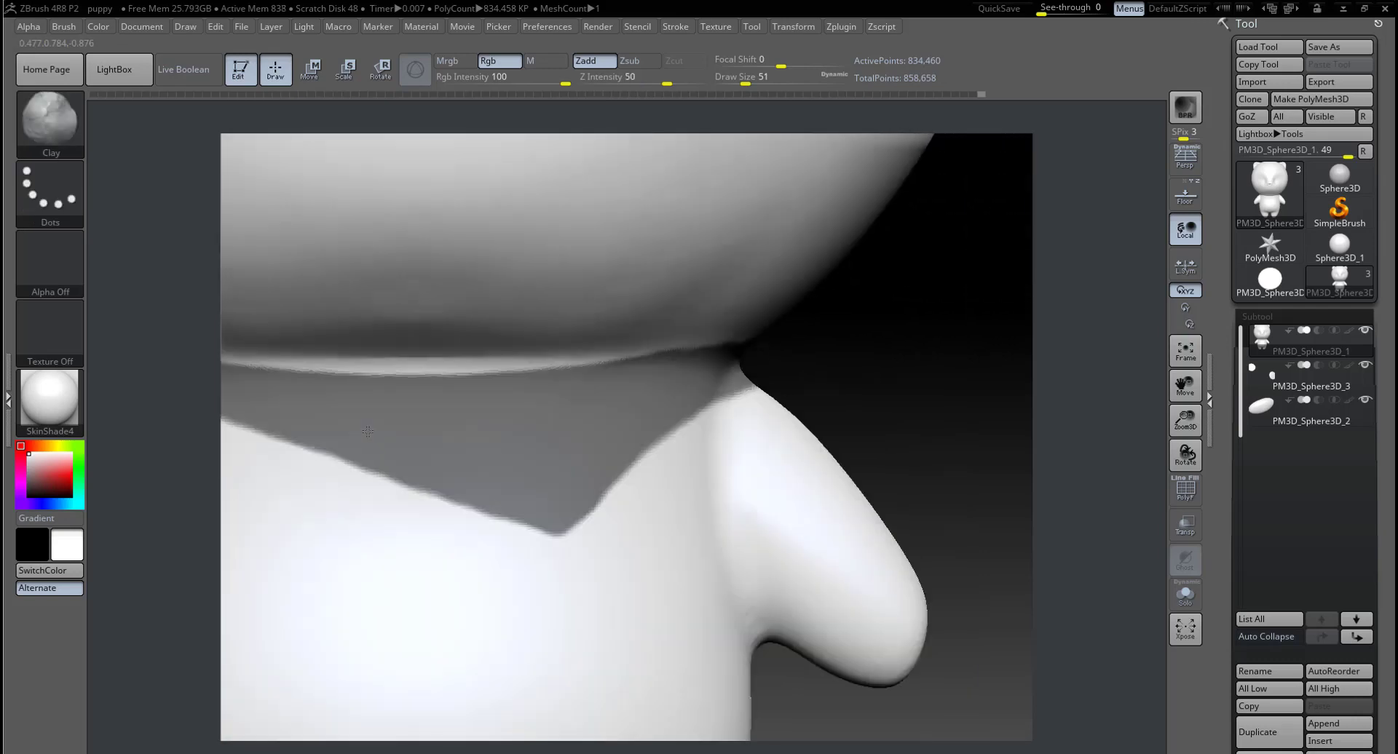
{"action": "mouse_move", "coordinate": [899, 369]}
{"action": "left_mouse_down"}
{"action": "mouse_move", "coordinate": [706, 408]}
{"action": "mouse_move", "coordinate": [593, 407]}
{"action": "left_mouse_up"}
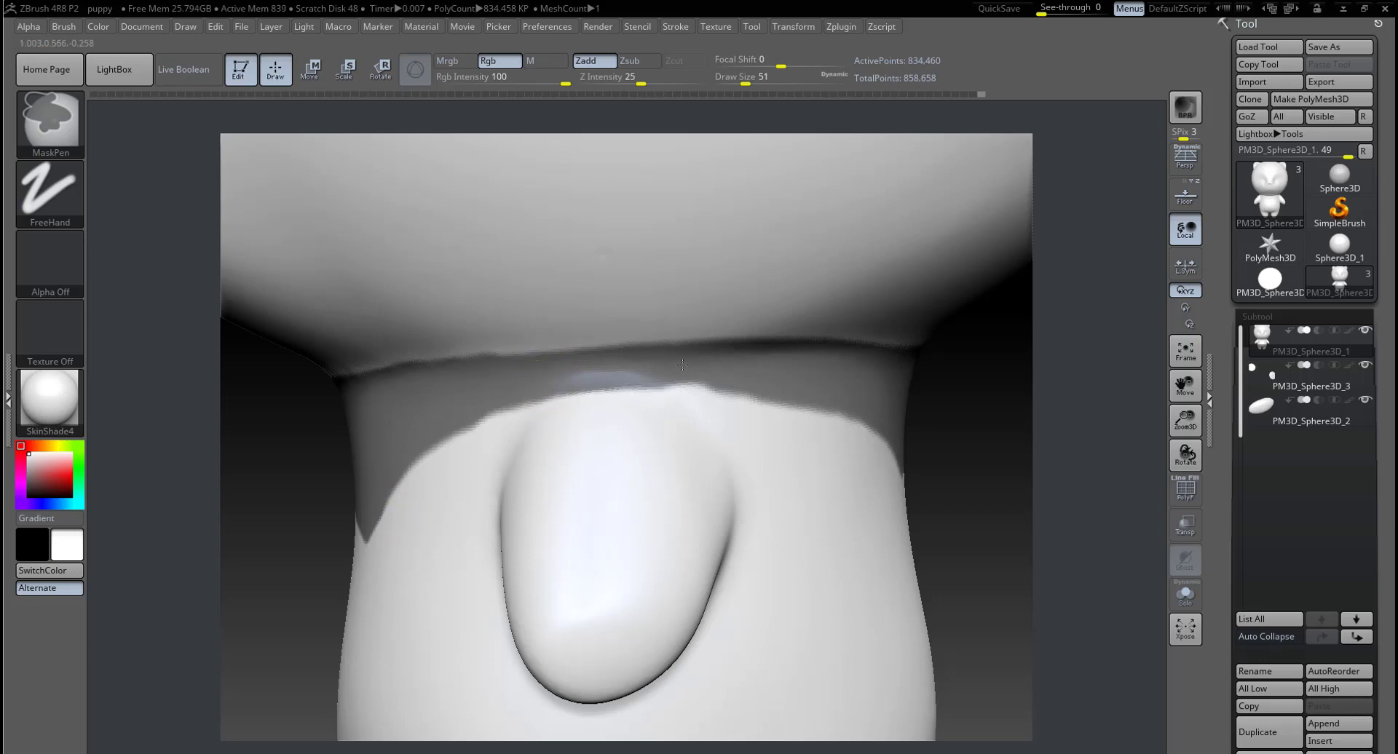
{"action": "left_click_drag", "start_coordinate": [976, 430], "coordinate": [817, 430]}
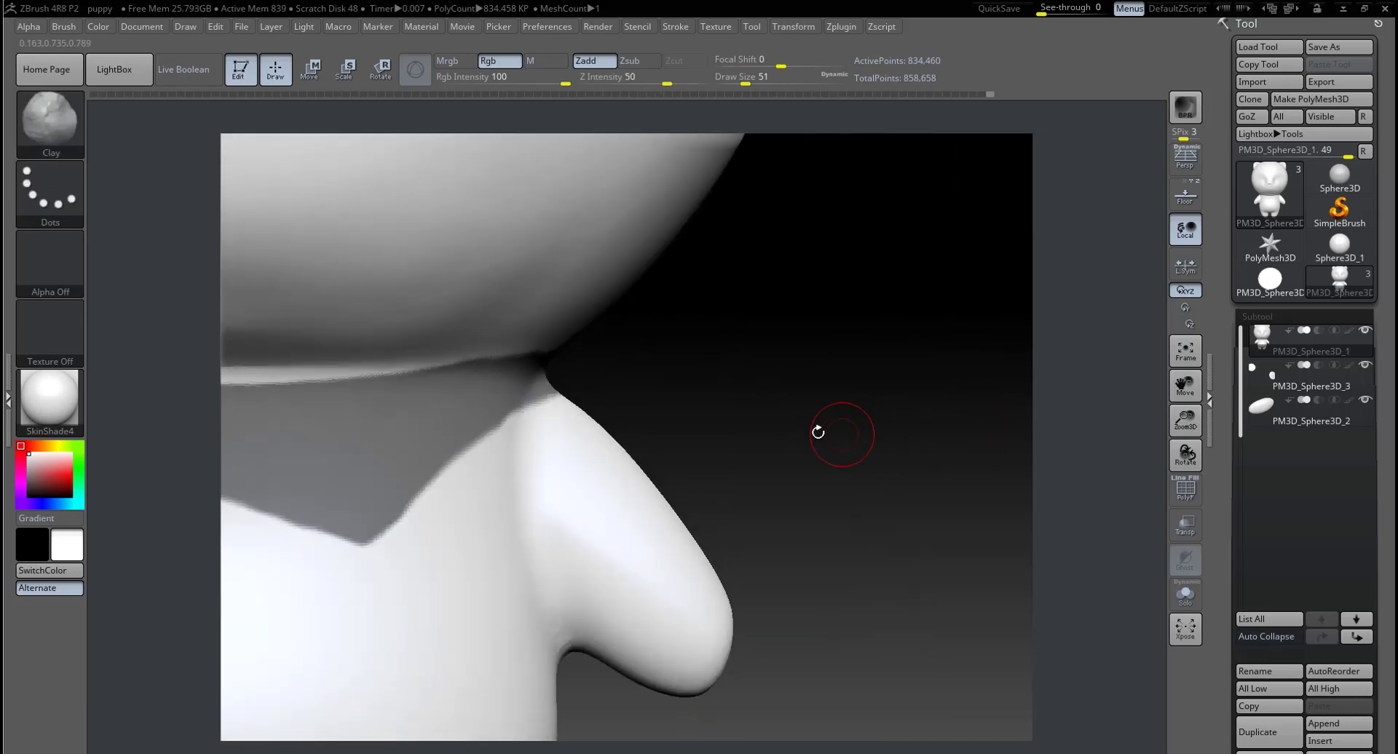
{"action": "key", "text": "f"}
{"action": "left_click_drag", "start_coordinate": [698, 398], "coordinate": [850, 414]}
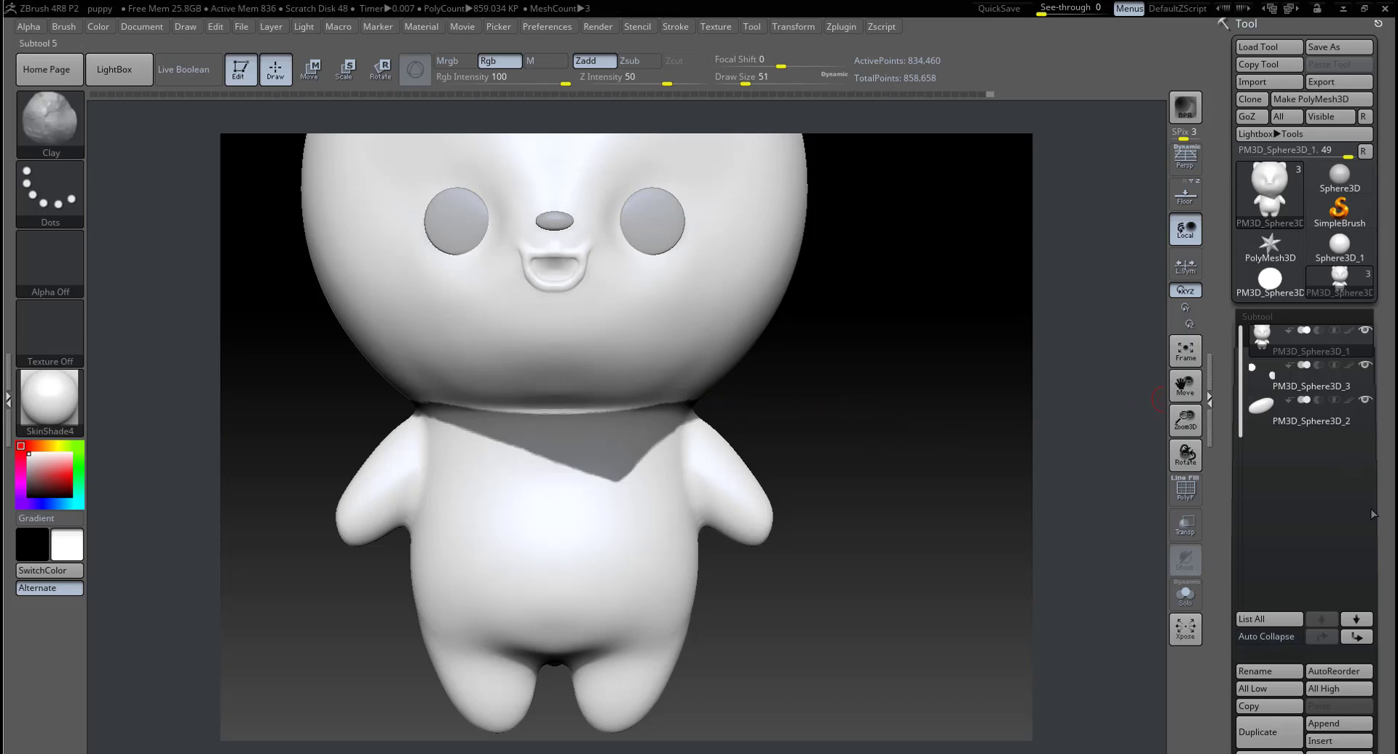
Step: Scroll to the Extract controls and preview an extraction of the masked V area
{"action": "scroll", "coordinate": [1371, 514], "scroll_direction": "down", "scroll_amount": 3}
{"action": "scroll", "coordinate": [1375, 481], "scroll_direction": "down", "scroll_amount": 3}
{"action": "scroll", "coordinate": [1383, 437], "scroll_direction": "down", "scroll_amount": 3}
{"action": "scroll", "coordinate": [1390, 386], "scroll_direction": "down", "scroll_amount": 3}
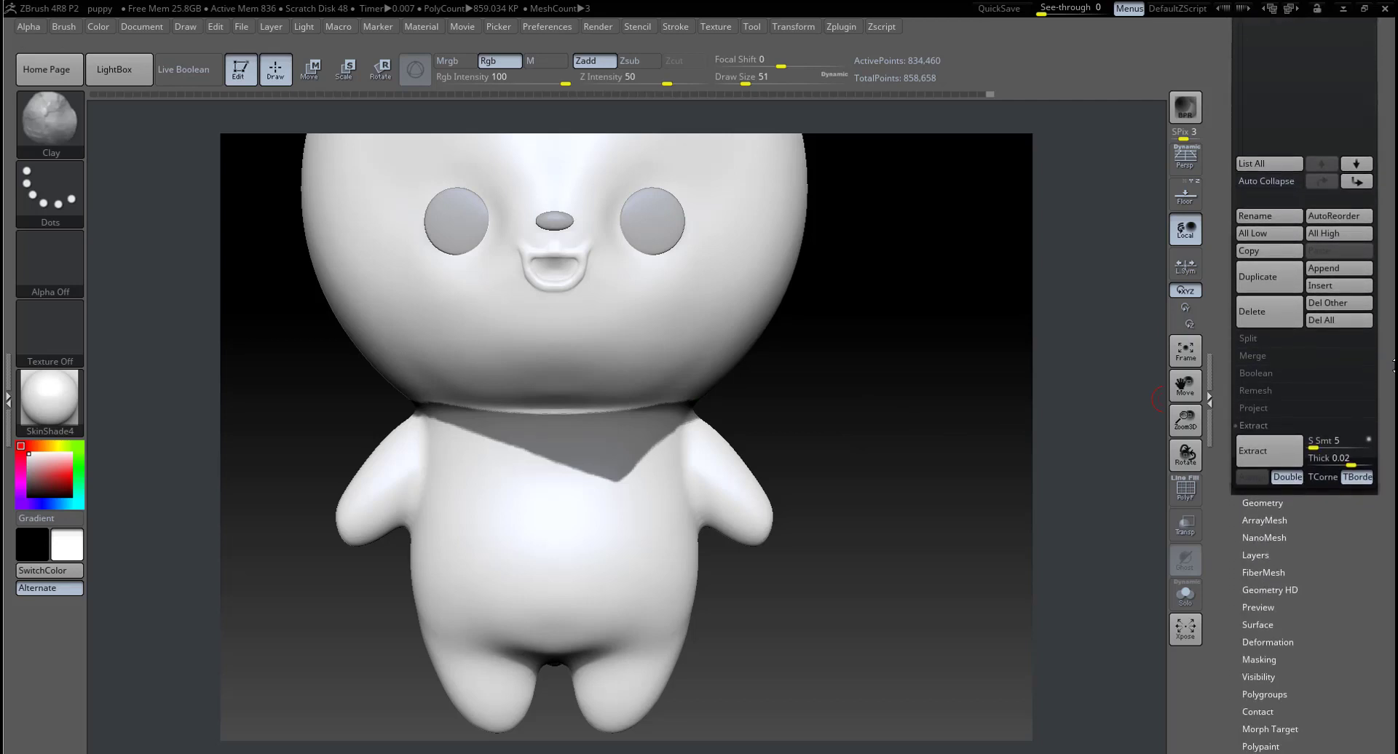
{"action": "scroll", "coordinate": [1392, 366], "scroll_direction": "down", "scroll_amount": 1}
{"action": "scroll", "coordinate": [1383, 375], "scroll_direction": "down", "scroll_amount": 1}
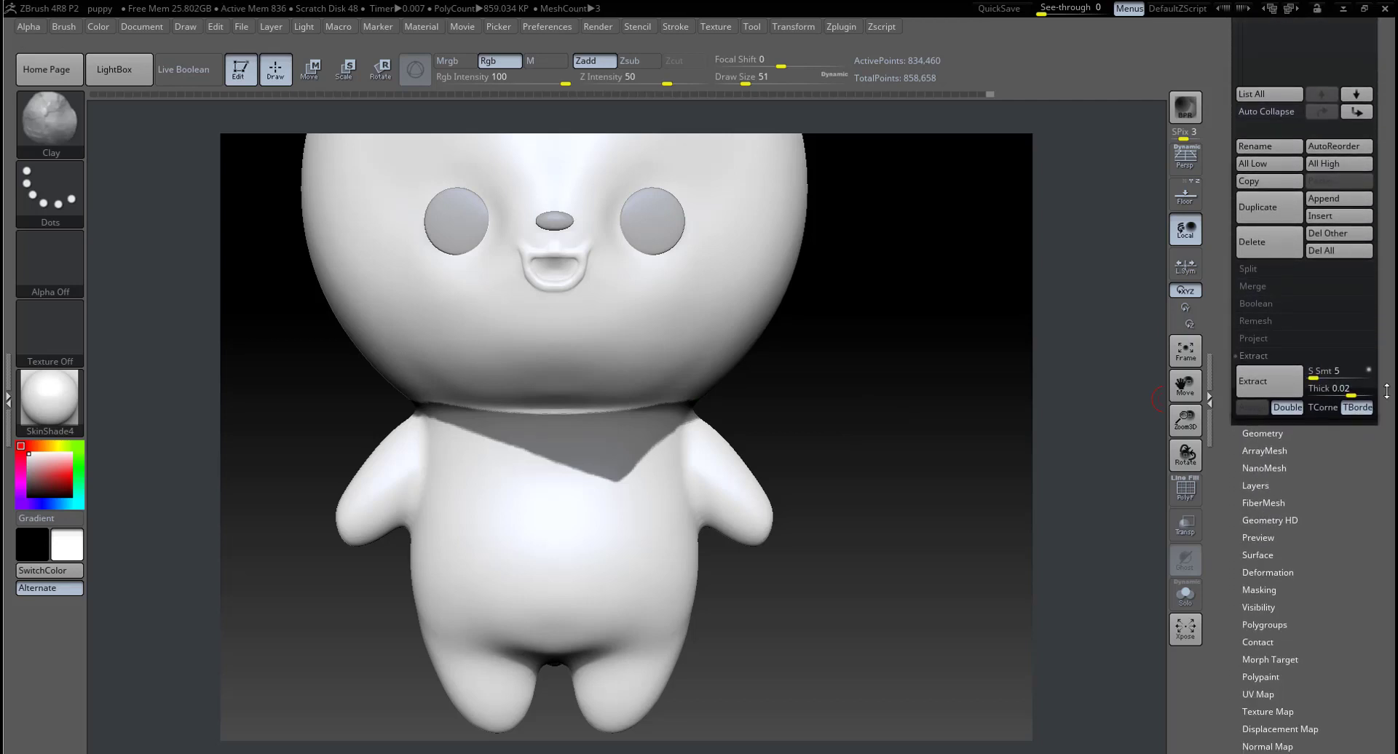
{"action": "left_click", "coordinate": [1268, 386]}
{"action": "mouse_move", "coordinate": [921, 445]}
{"action": "left_mouse_down"}
{"action": "mouse_move", "coordinate": [903, 466]}
{"action": "mouse_move", "coordinate": [921, 462]}
{"action": "left_mouse_up"}
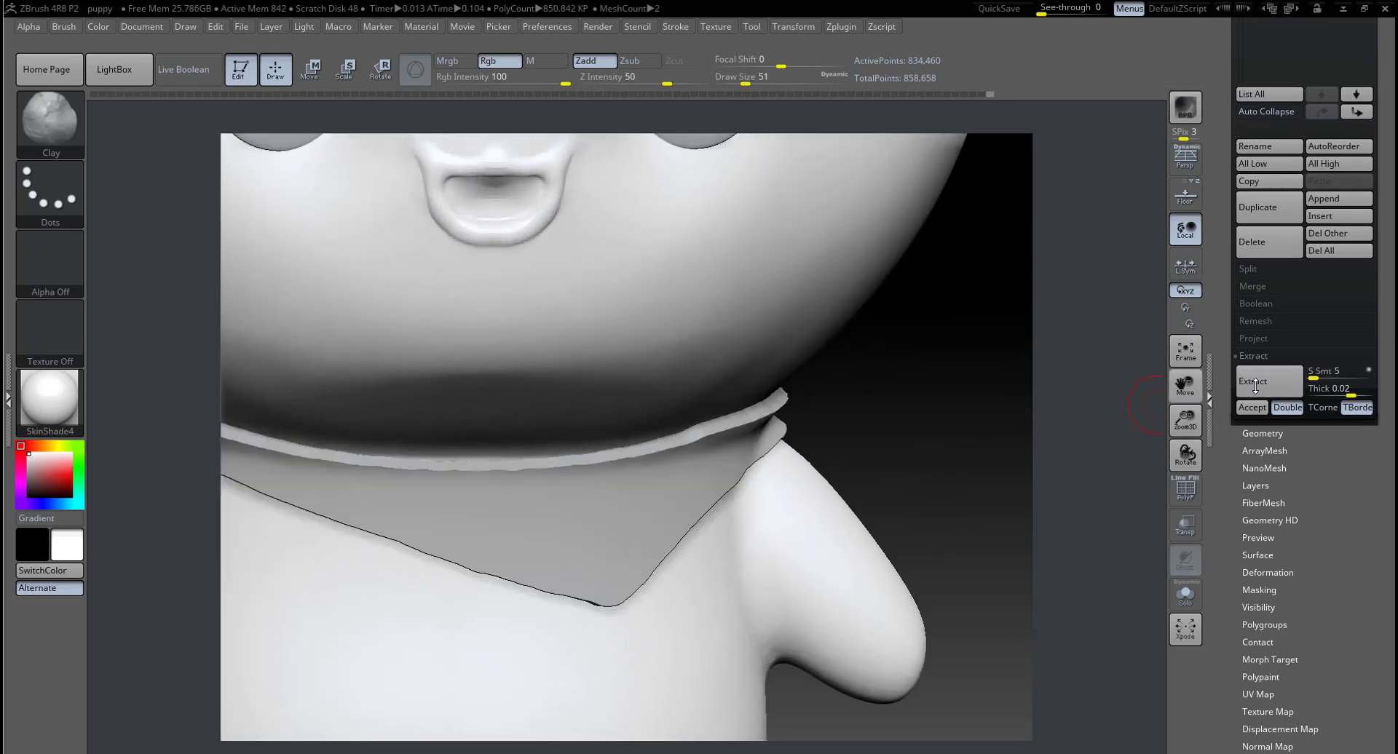
Step: Set extraction thickness to 0.005 and accept the neckerchief as subtool Extract4
{"action": "left_click_drag", "start_coordinate": [1351, 390], "coordinate": [1327, 391]}
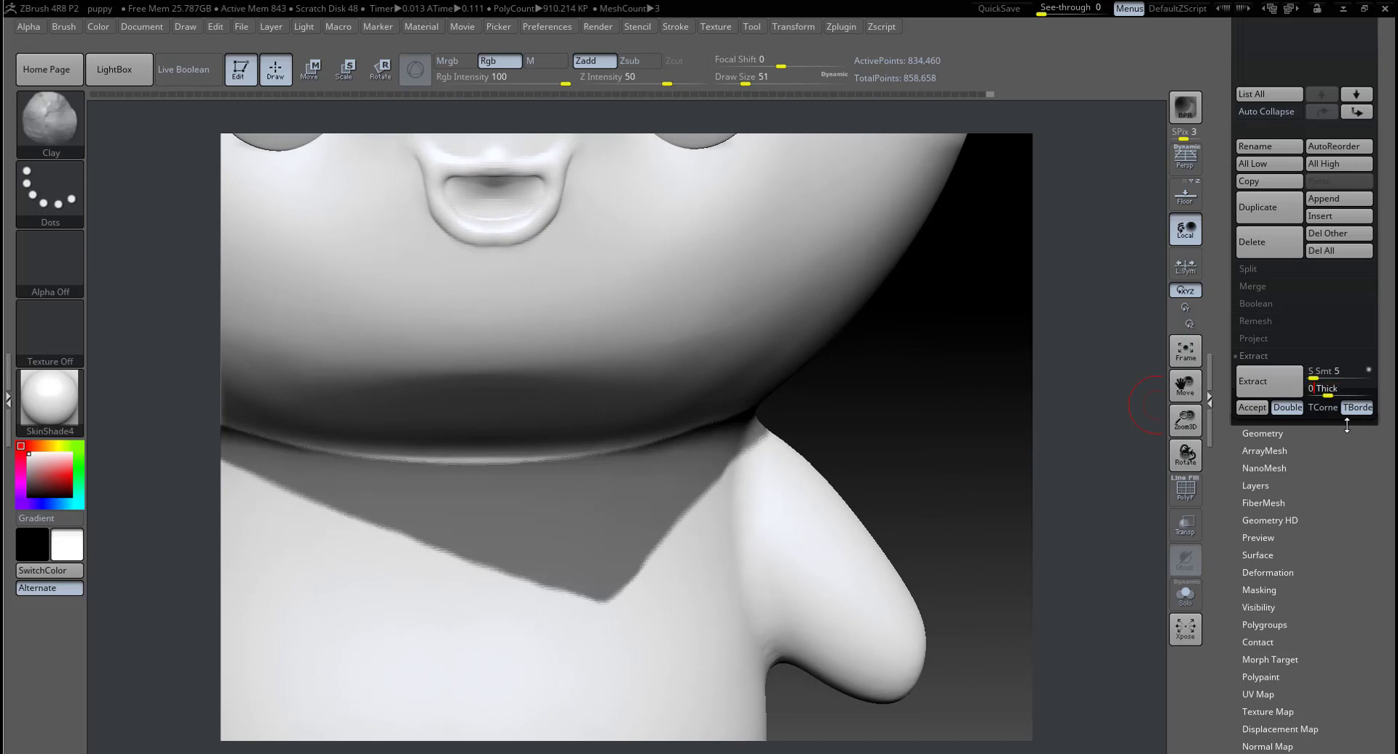
{"action": "type", "text": ".05"}
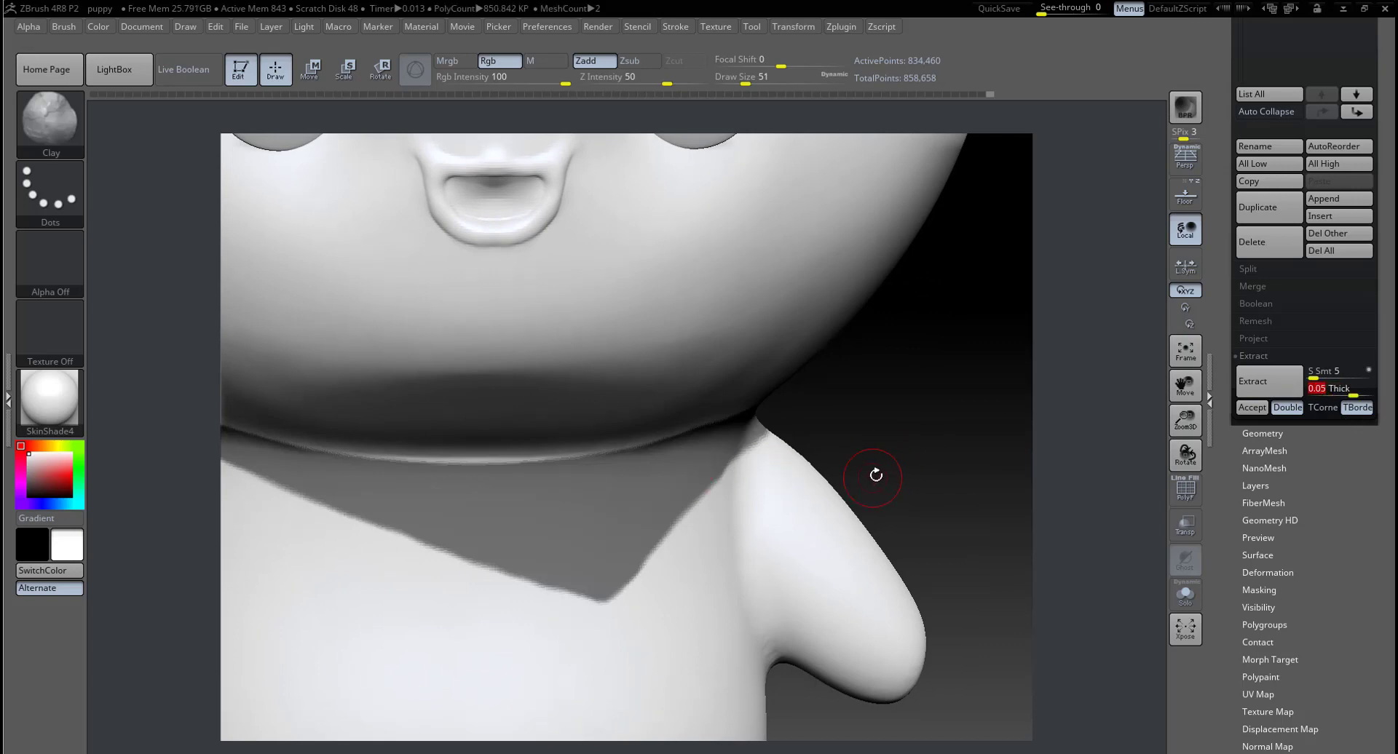
{"action": "left_click", "coordinate": [1271, 386]}
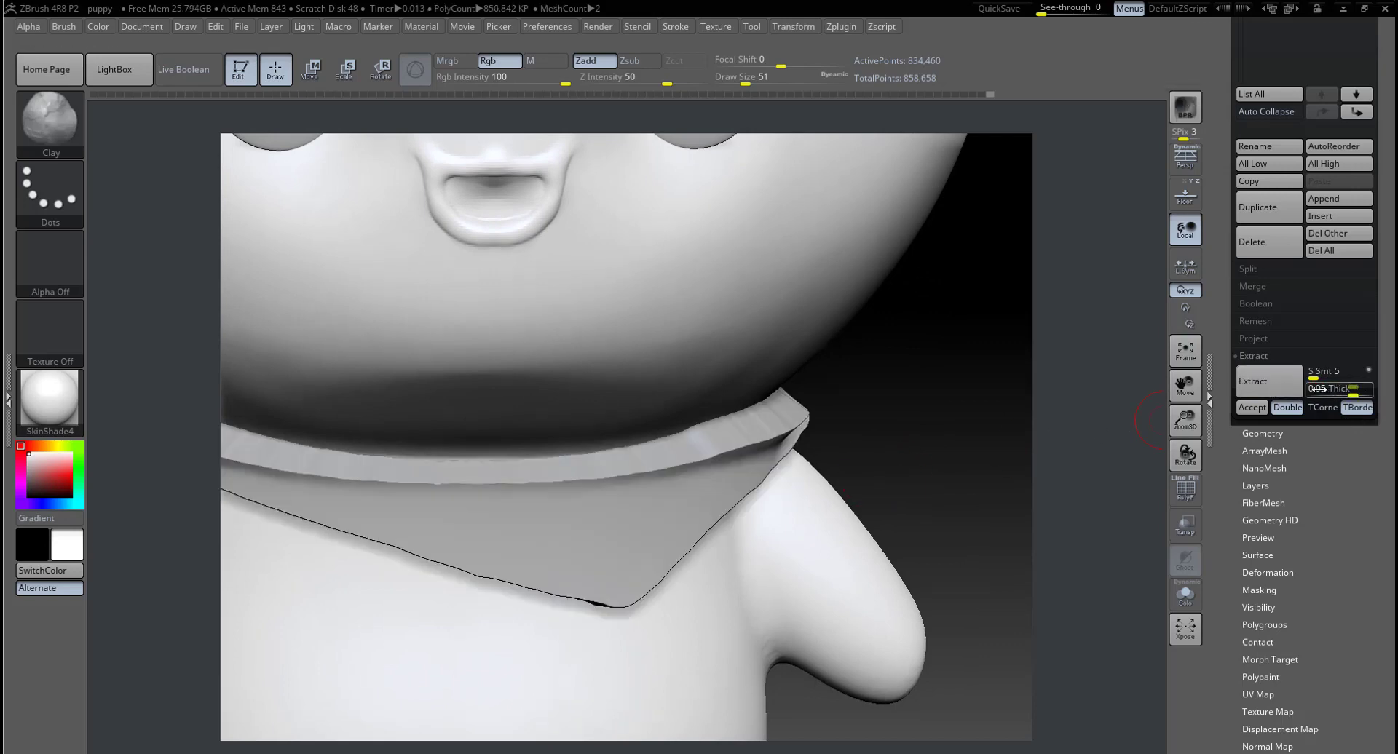
{"action": "left_click_drag", "start_coordinate": [1315, 389], "coordinate": [1321, 398]}
{"action": "type", "text": "0.005"}
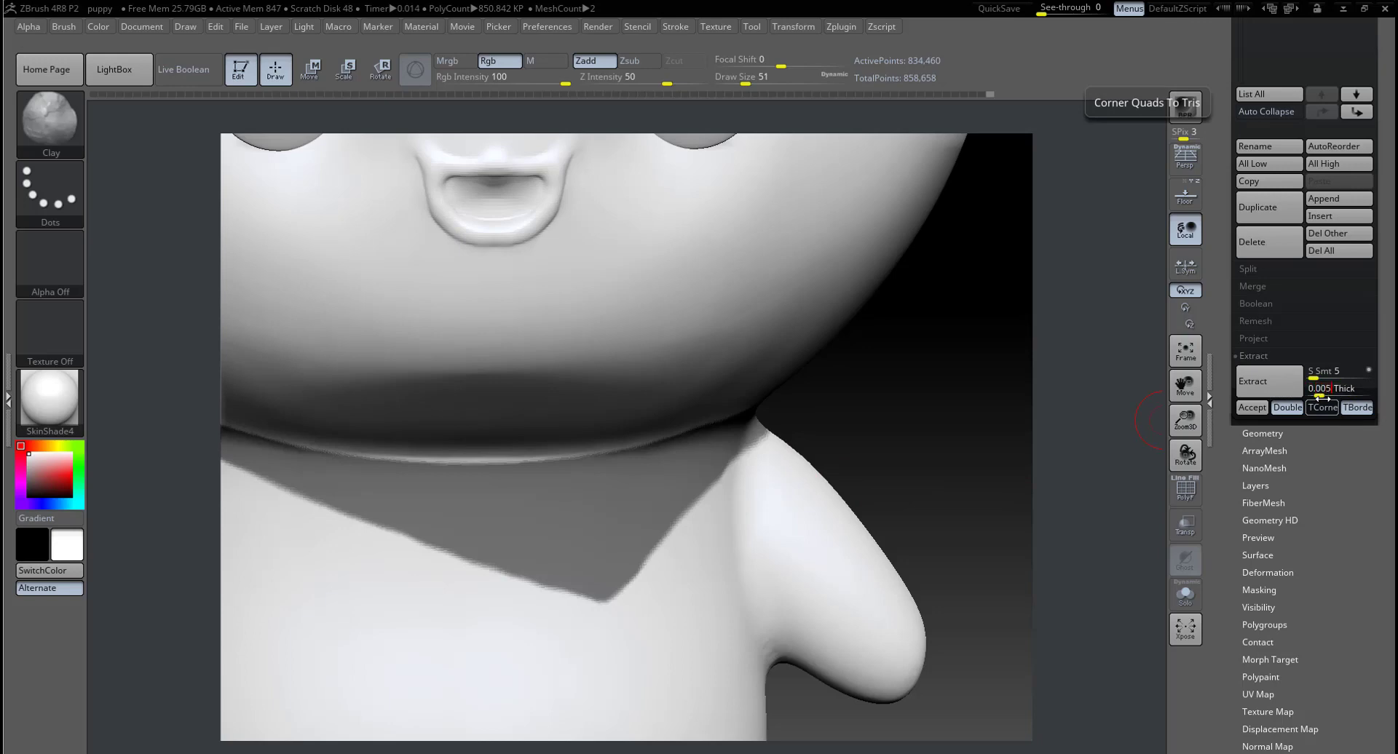
{"action": "key", "text": "Return"}
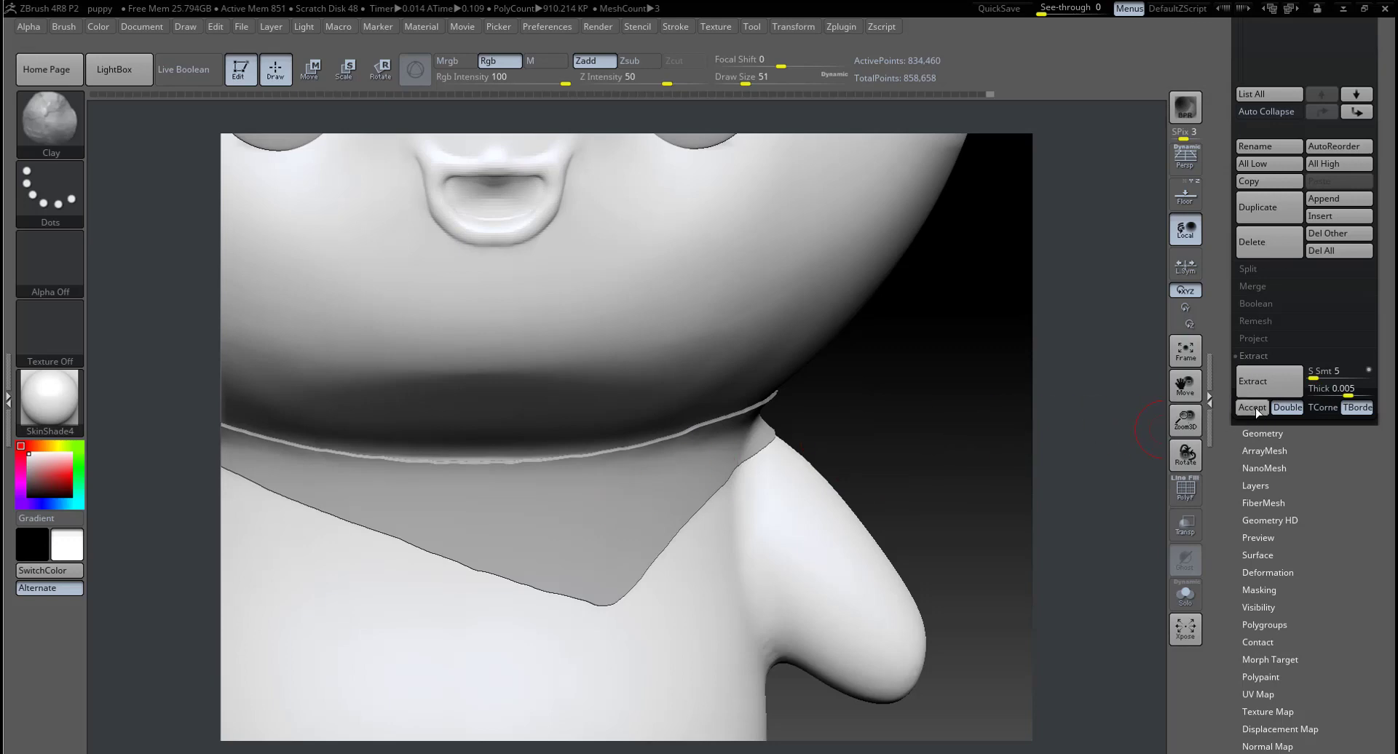
{"action": "left_click", "coordinate": [1252, 408]}
{"action": "left_click_drag", "start_coordinate": [929, 441], "coordinate": [912, 421]}
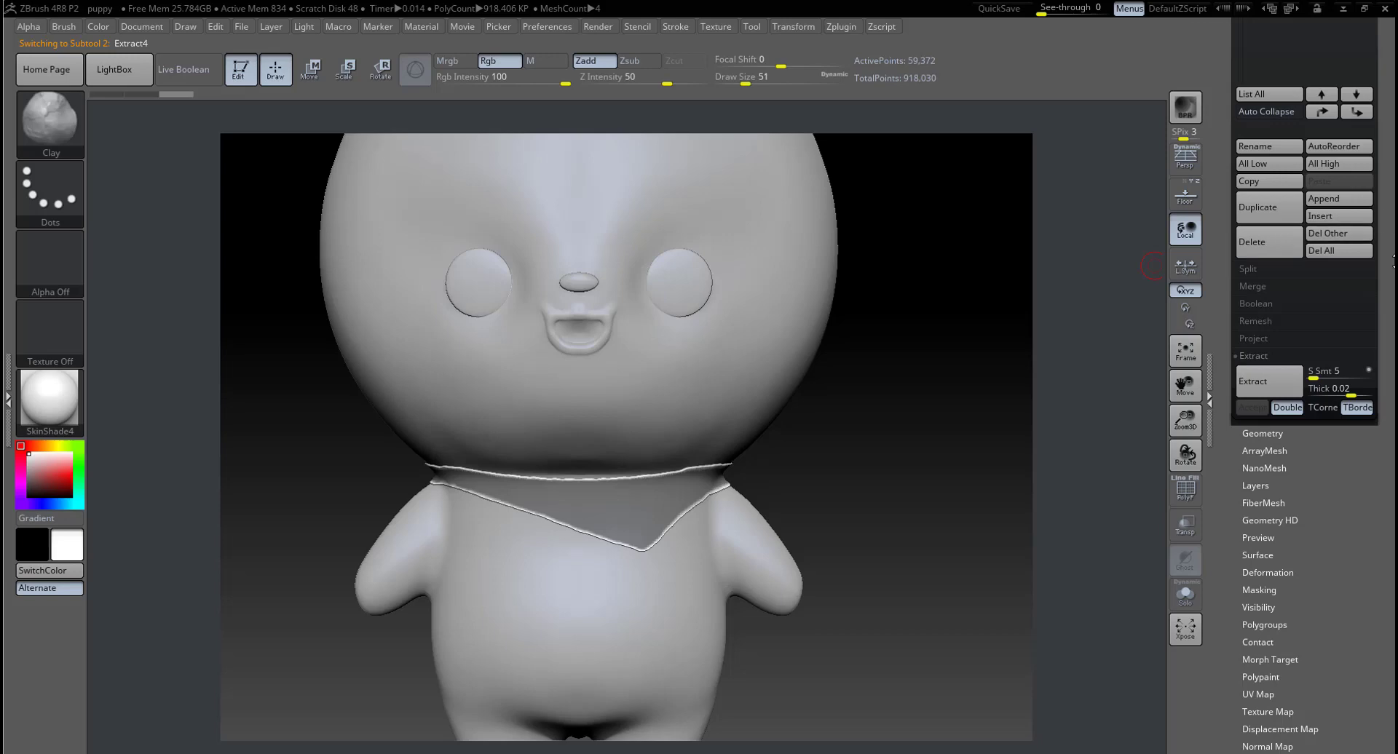
Step: Scroll up to the Subtool list showing Extract4 and rotate to review the neckerchief
{"action": "scroll", "coordinate": [1303, 356], "scroll_direction": "up", "scroll_amount": 5}
{"action": "scroll", "coordinate": [1303, 357], "scroll_direction": "up", "scroll_amount": 5}
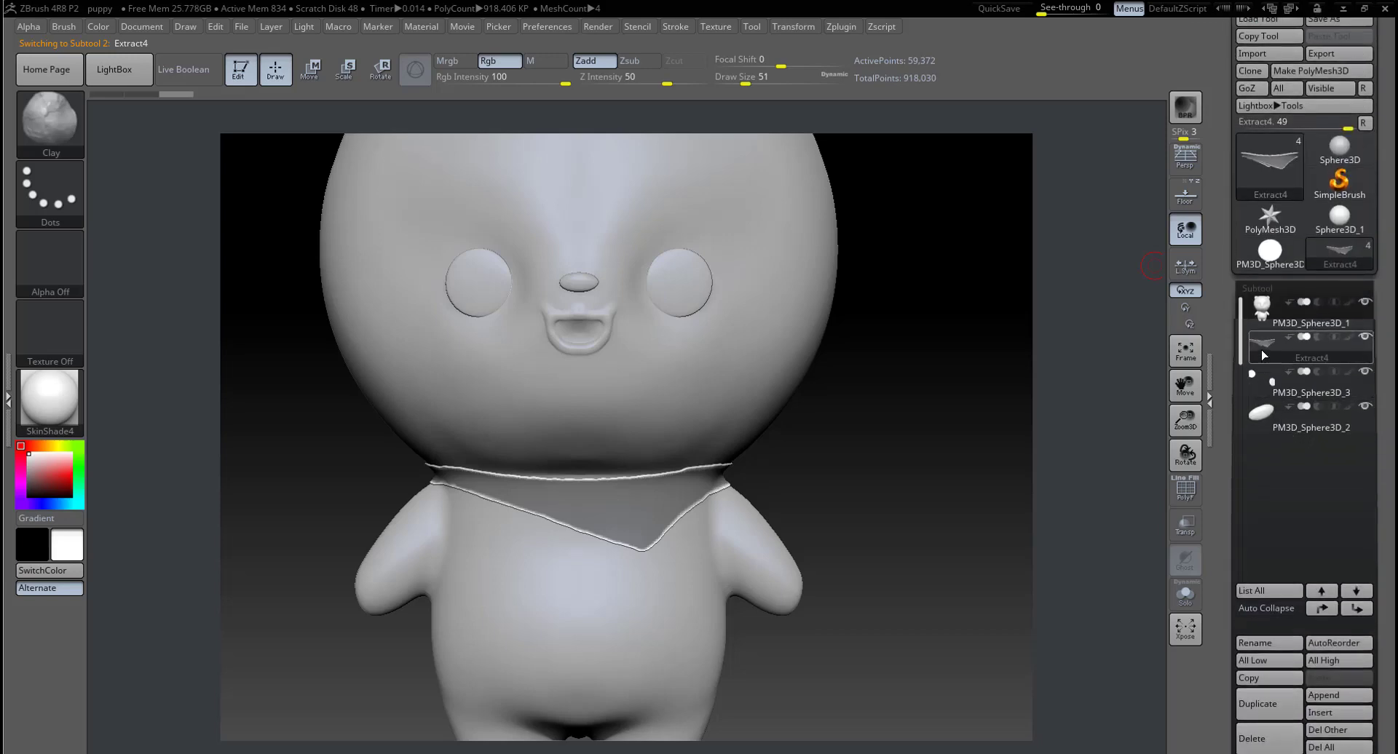
{"action": "mouse_move", "coordinate": [861, 490]}
{"action": "left_mouse_down"}
{"action": "mouse_move", "coordinate": [931, 472]}
{"action": "mouse_move", "coordinate": [854, 461]}
{"action": "left_mouse_up"}
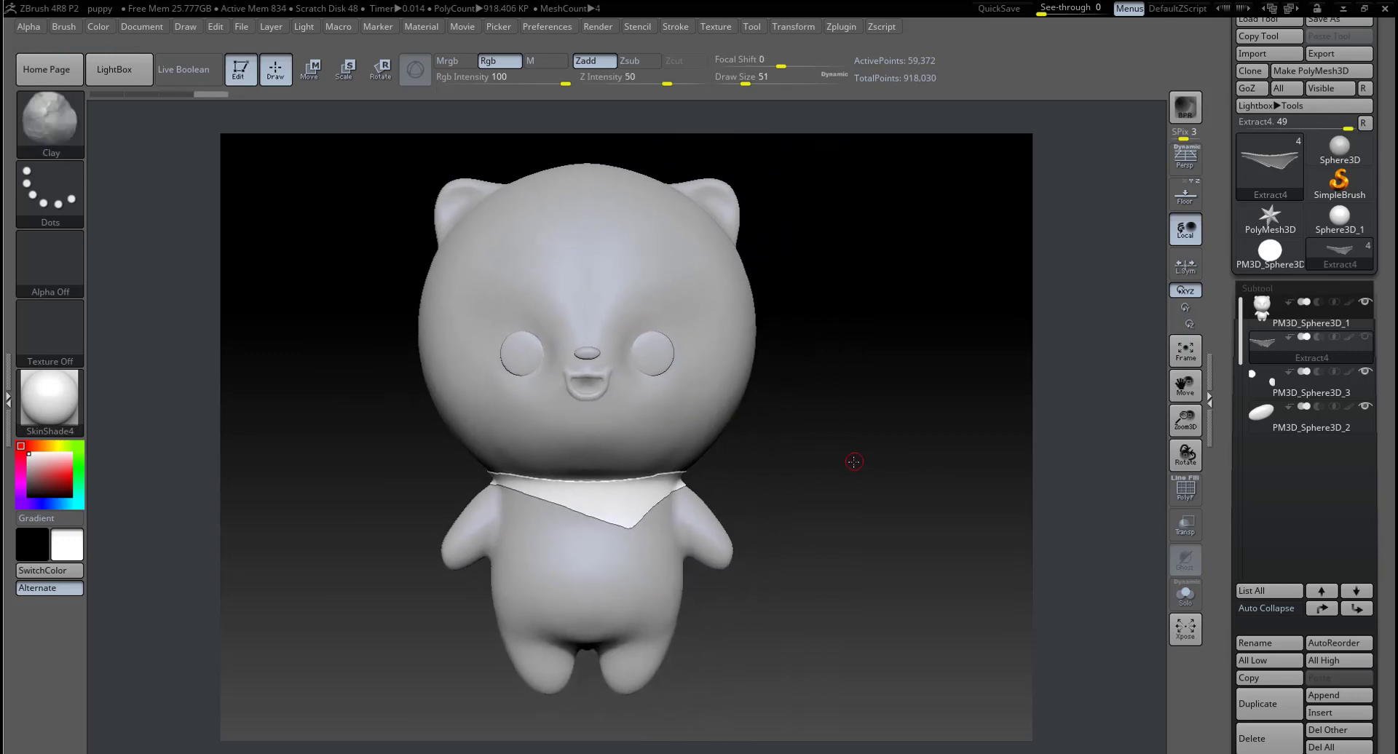